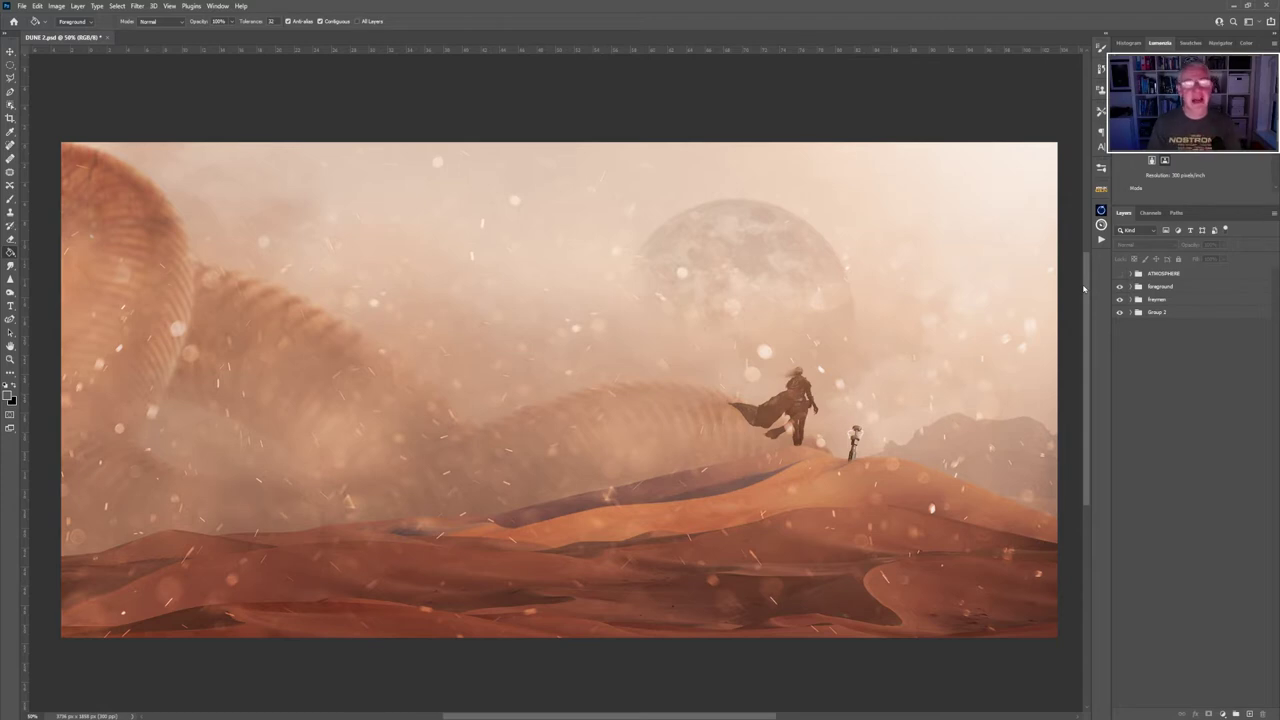
Hide the foreground and fremen groups, and create a 3736 x 1858 px, 300 ppi, 16-bit RGB document with a 646464 grey background.
{"action": "left_click_drag", "start_coordinate": [1119, 286], "coordinate": [1119, 300]}
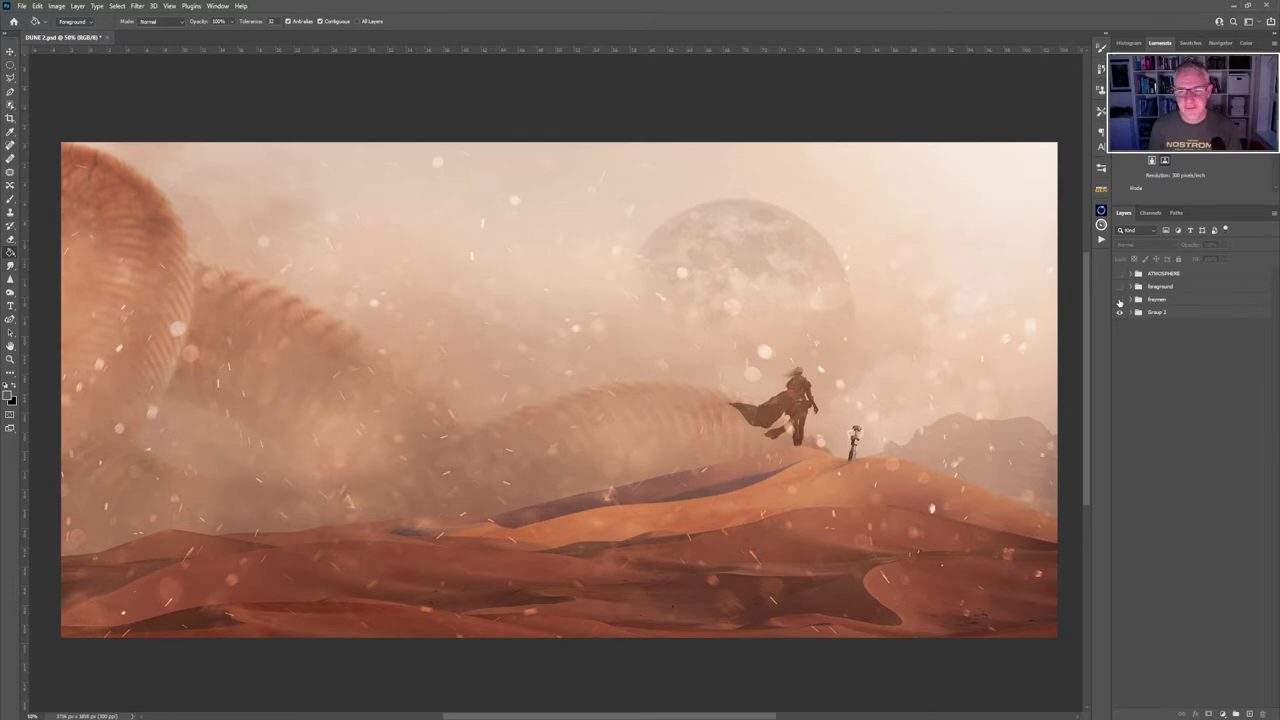
{"action": "key", "text": "ctrl+n"}
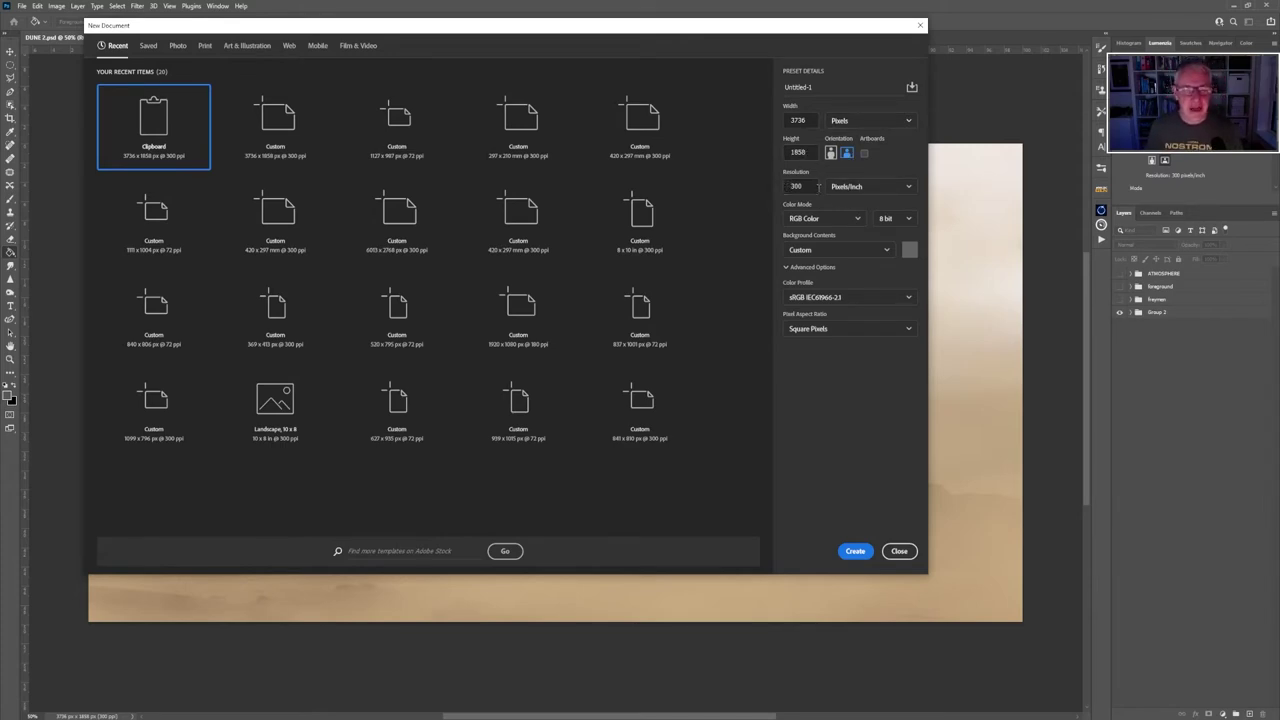
{"action": "left_click", "coordinate": [897, 219]}
{"action": "left_click", "coordinate": [893, 255]}
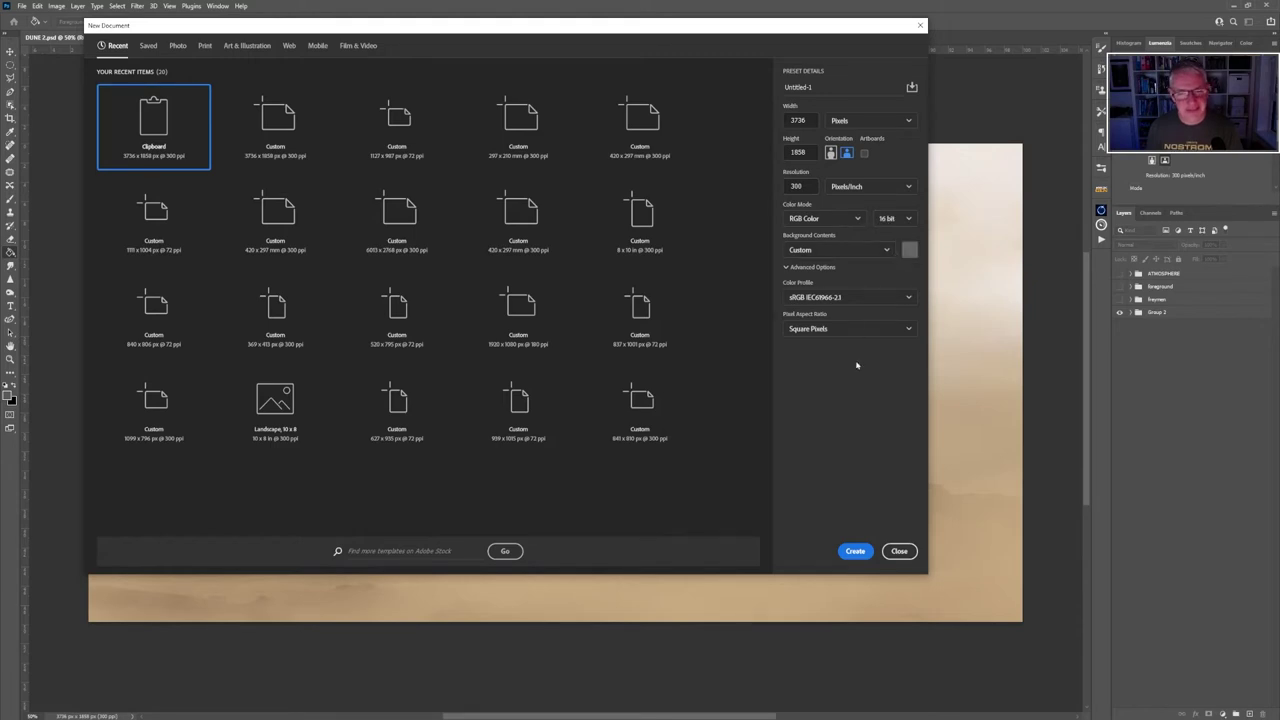
{"action": "left_click", "coordinate": [908, 251]}
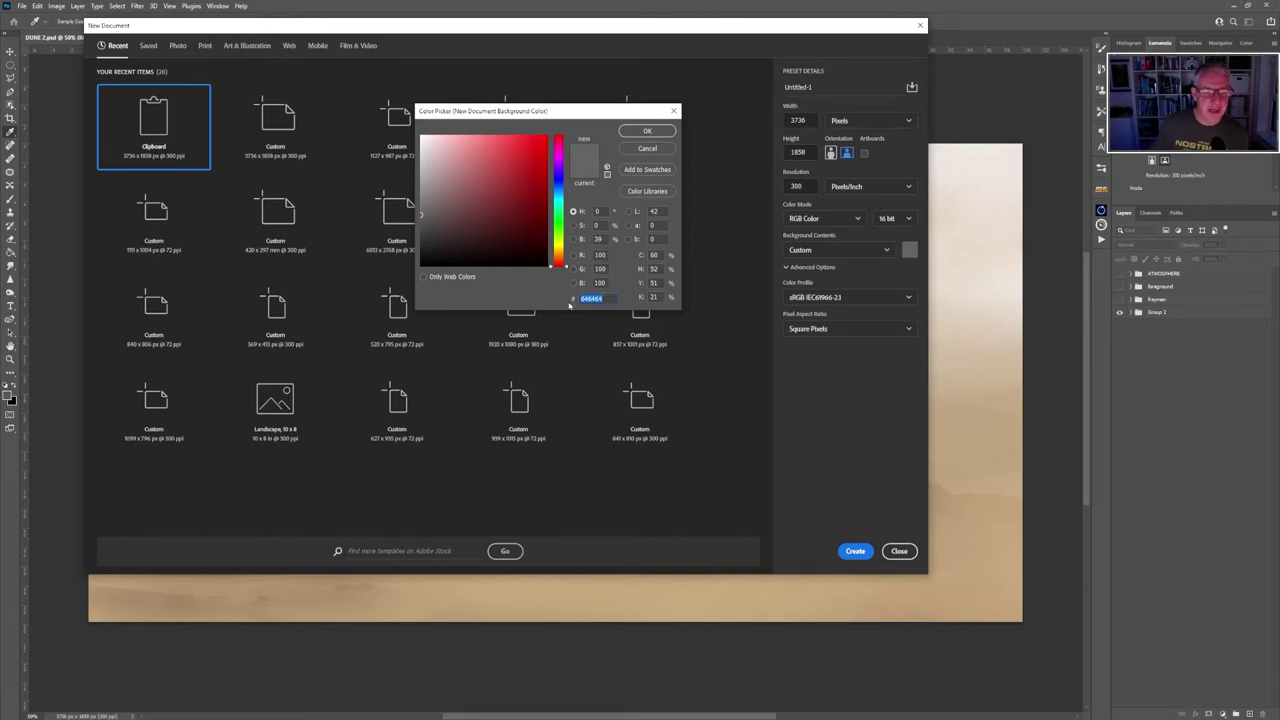
{"action": "left_click", "coordinate": [672, 132]}
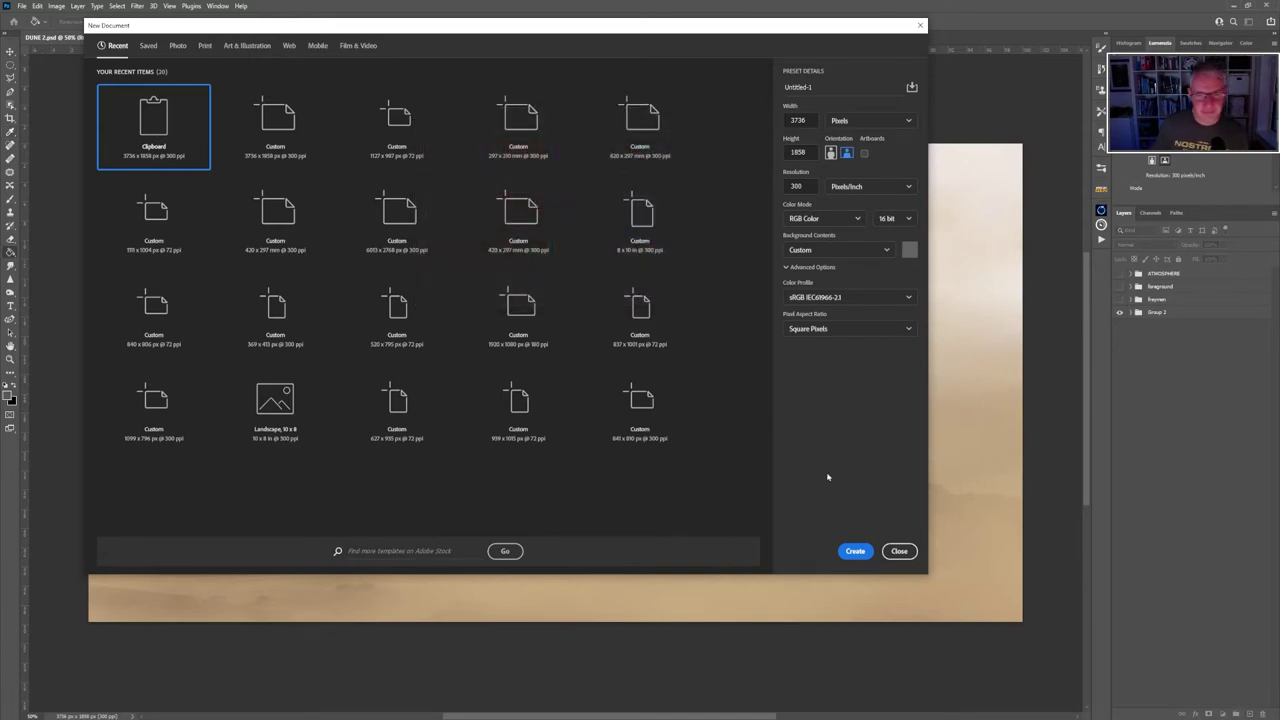
{"action": "left_click", "coordinate": [864, 550]}
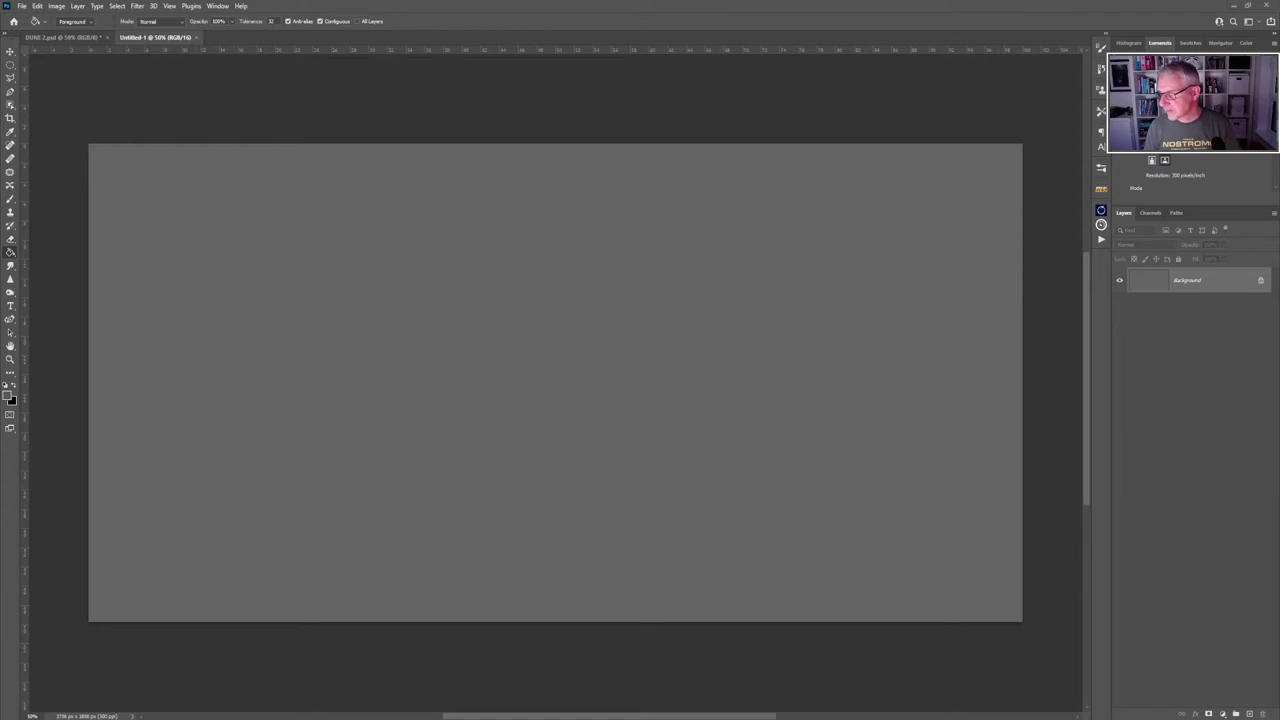
Place the red desert photo with jagged mountains, enlarge it slightly and align it with the canvas's left edge.
{"action": "left_click_drag", "start_coordinate": [846, 357], "coordinate": [690, 460]}
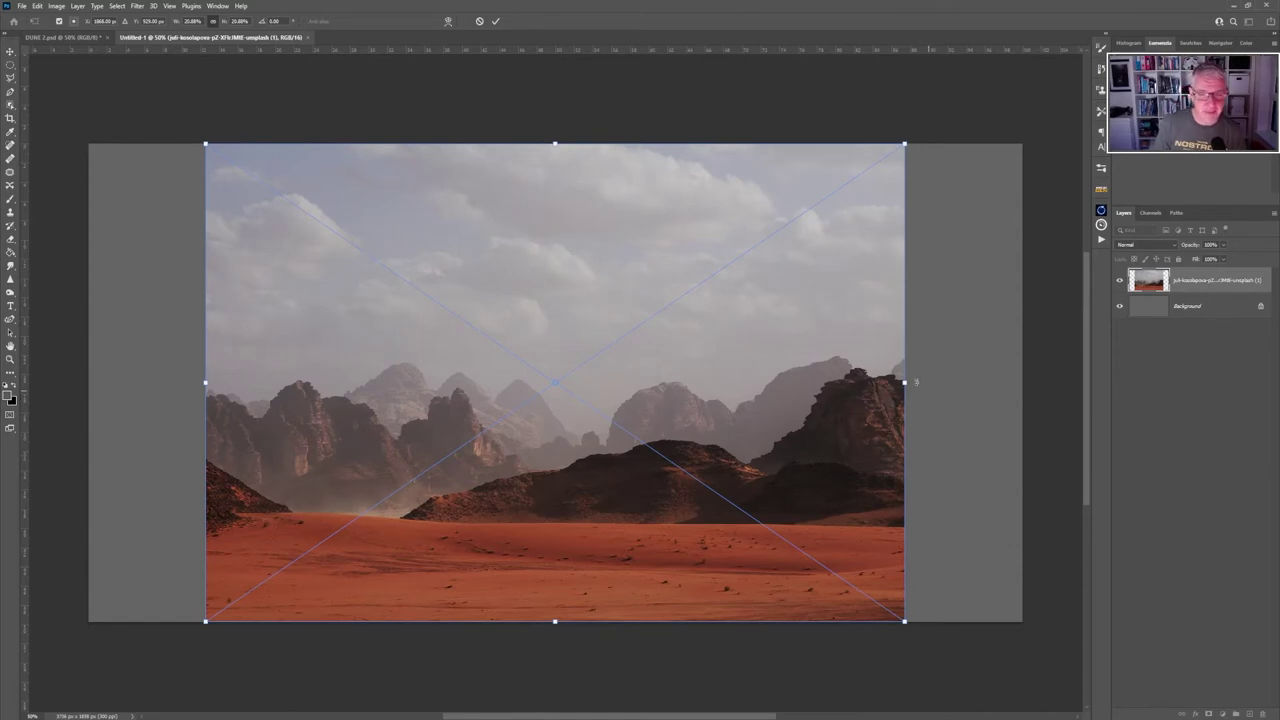
{"action": "left_click_drag", "start_coordinate": [905, 382], "coordinate": [943, 375]}
{"action": "left_click_drag", "start_coordinate": [771, 448], "coordinate": [643, 448]}
{"action": "left_click", "coordinate": [496, 24]}
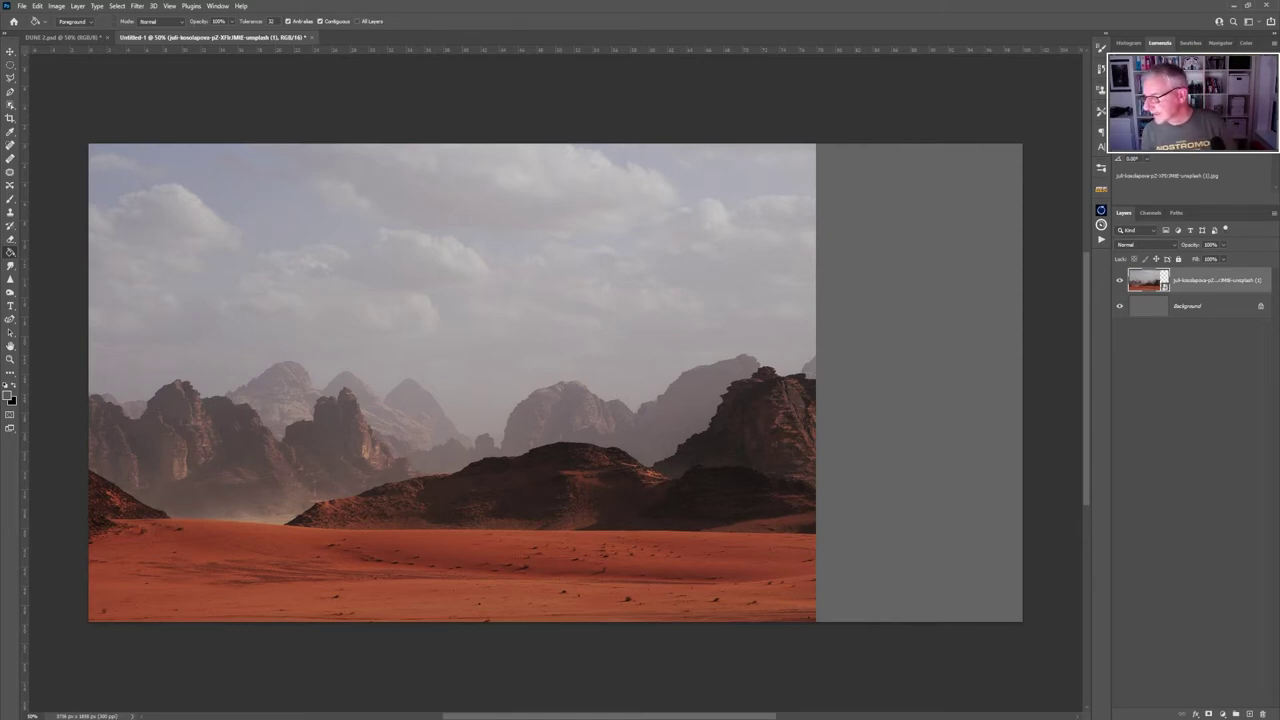
Place the second desert photo with the row of stones over the right part of the canvas.
{"action": "left_click_drag", "start_coordinate": [1279, 440], "coordinate": [782, 500]}
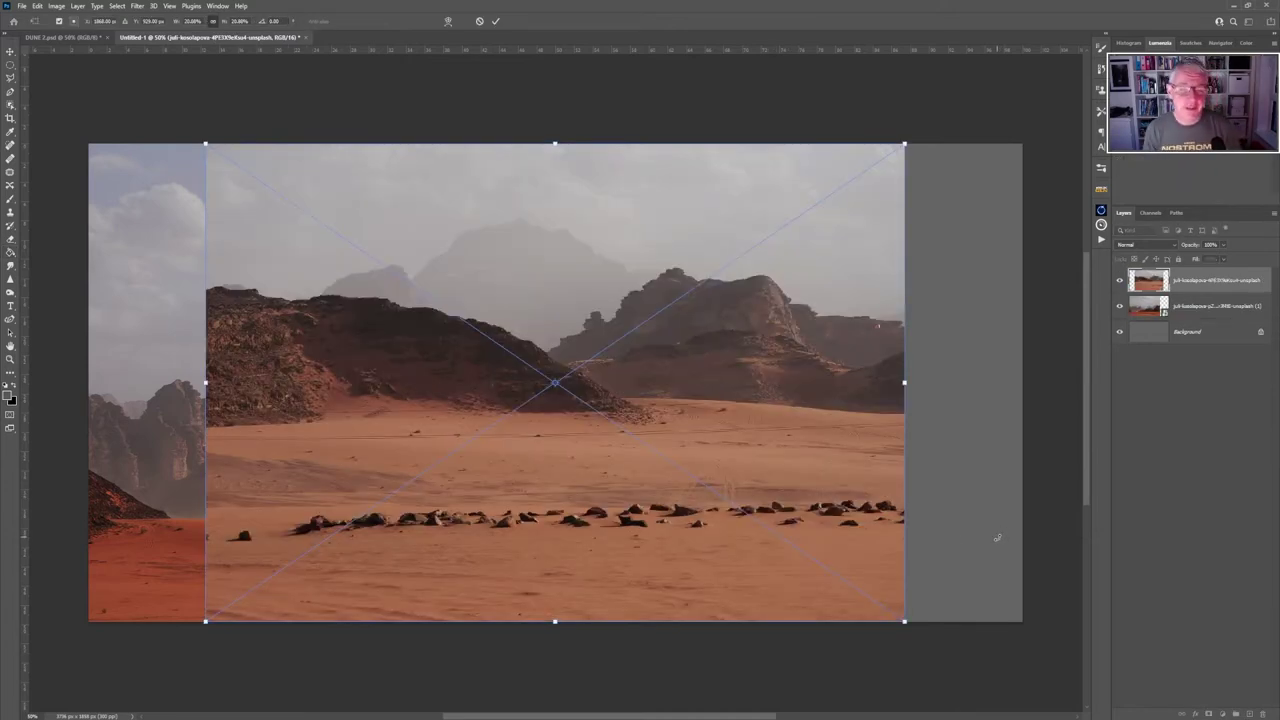
{"action": "left_click_drag", "start_coordinate": [583, 466], "coordinate": [984, 466]}
{"action": "key", "text": "Return"}
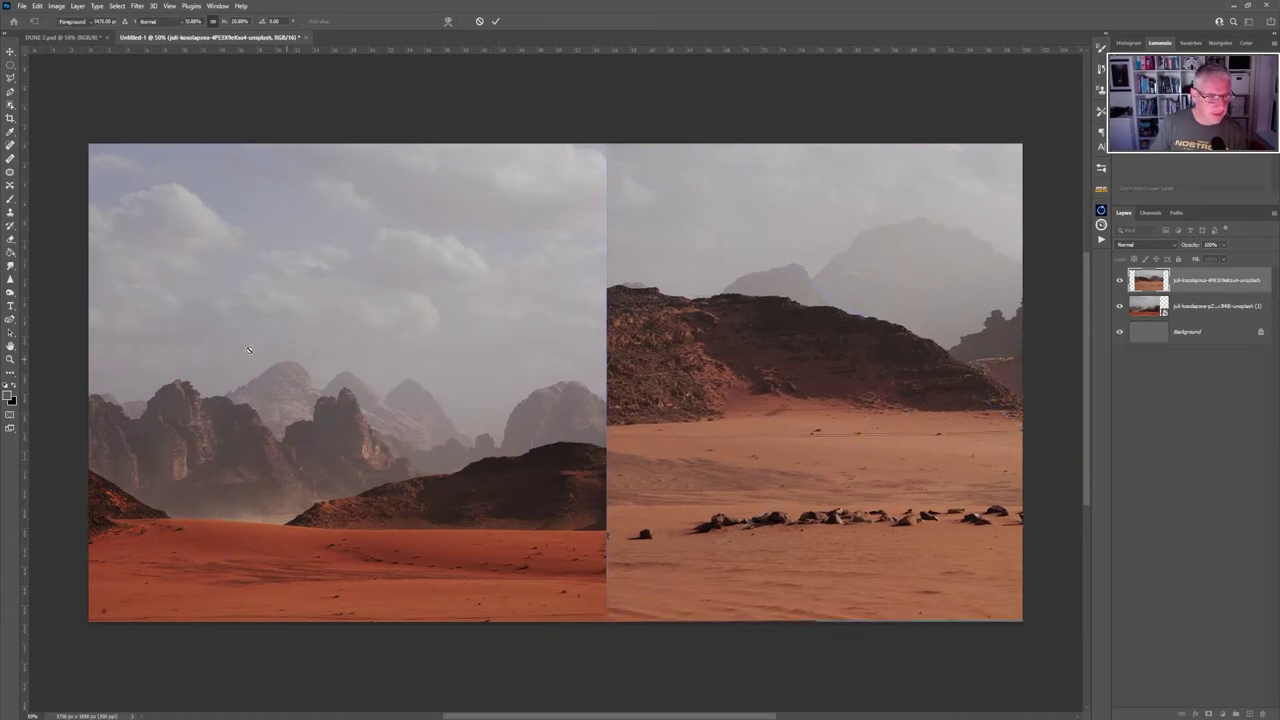
Move the left photo up and left and shift the right photo slightly so their dark ridges meet as one hill.
{"action": "key", "text": "g"}
{"action": "key", "text": "v"}
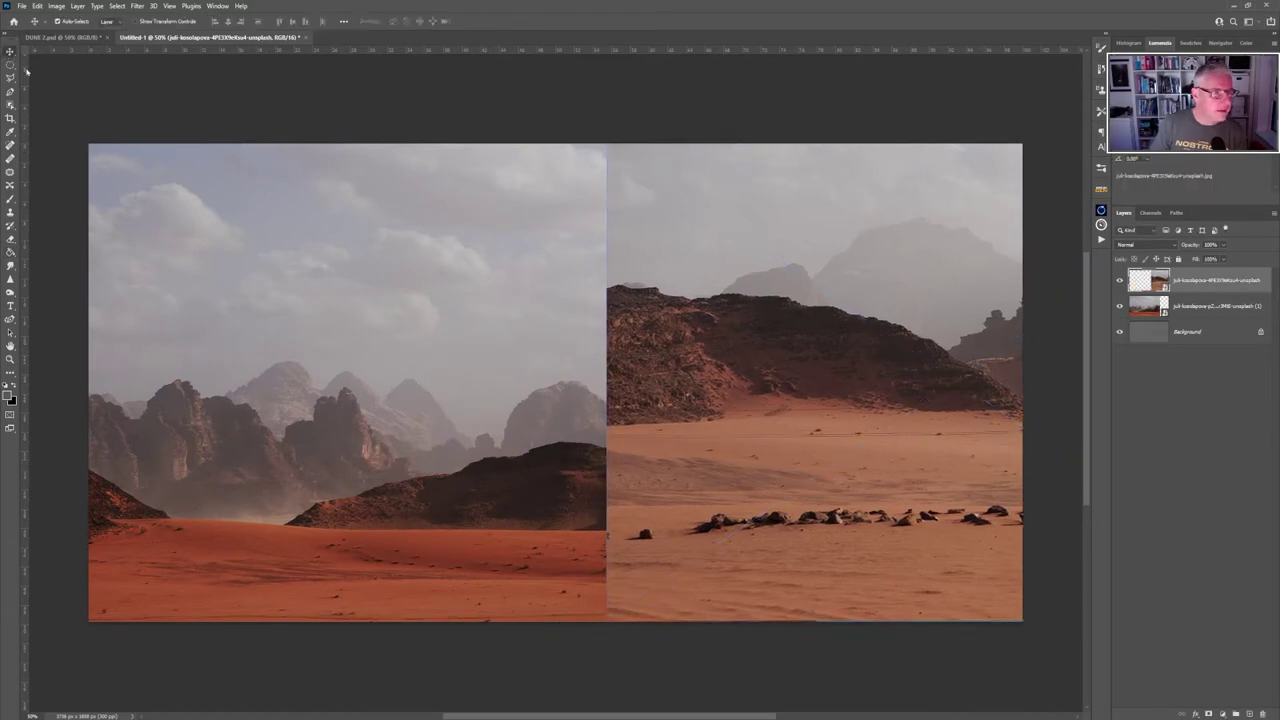
{"action": "left_click_drag", "start_coordinate": [489, 386], "coordinate": [303, 301]}
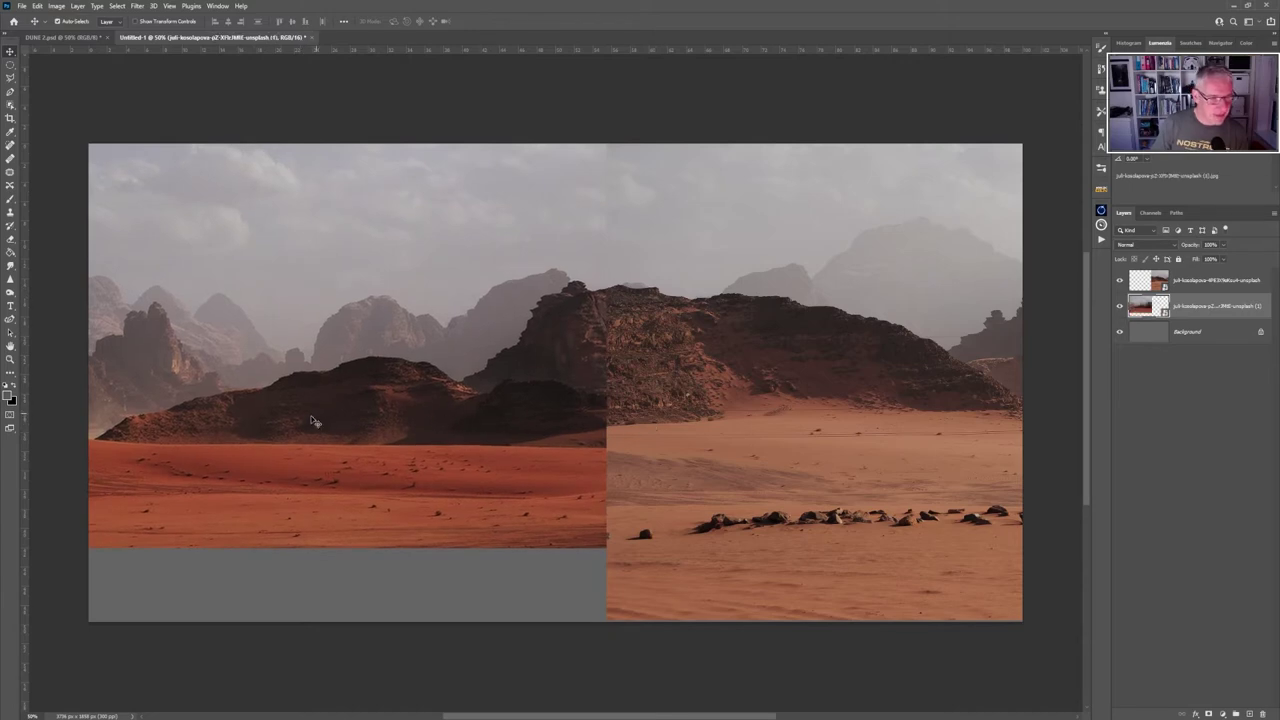
{"action": "key", "text": "ctrl+minus"}
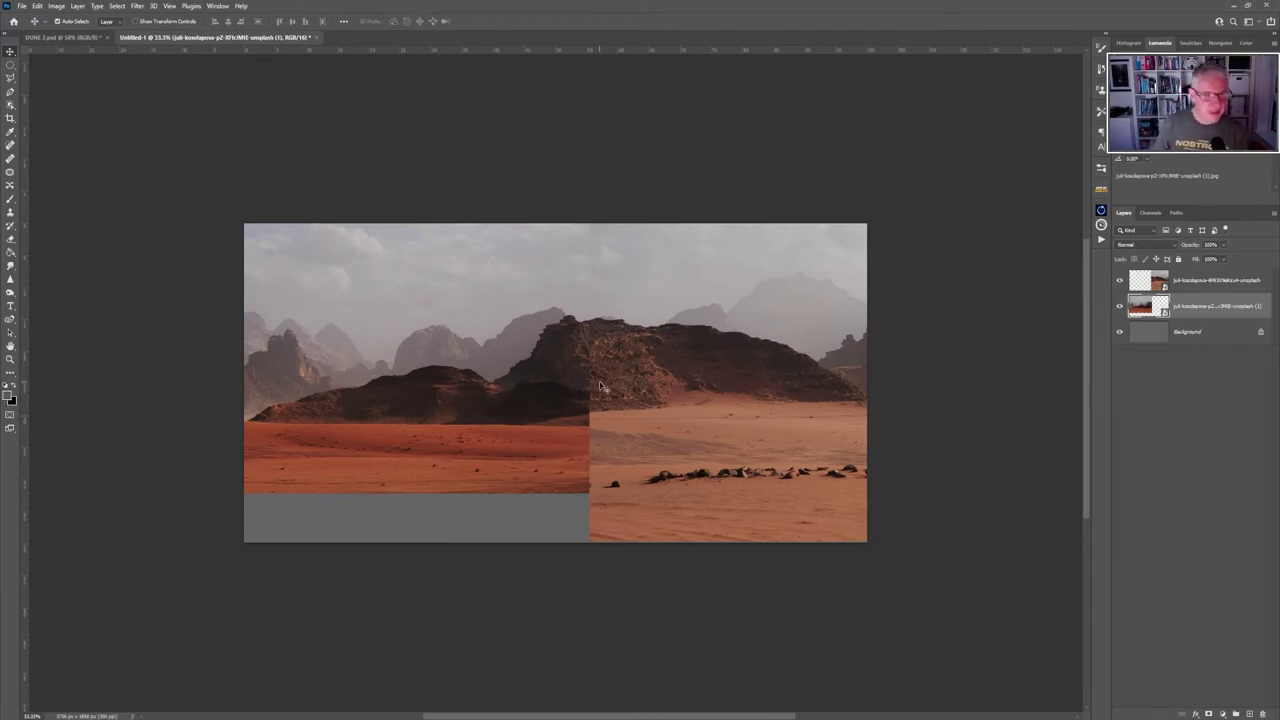
{"action": "left_click_drag", "start_coordinate": [626, 393], "coordinate": [614, 396]}
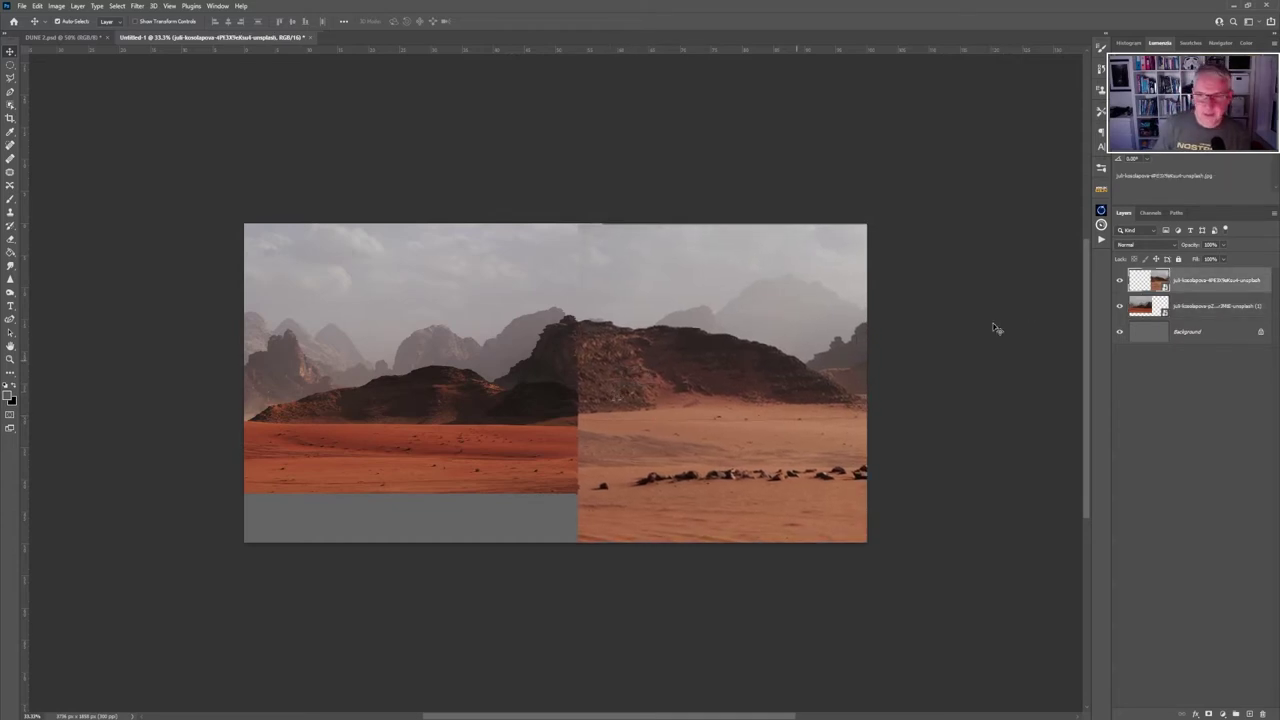
Rasterize both desert photo layers.
{"action": "left_click", "coordinate": [1205, 307], "text": "shift"}
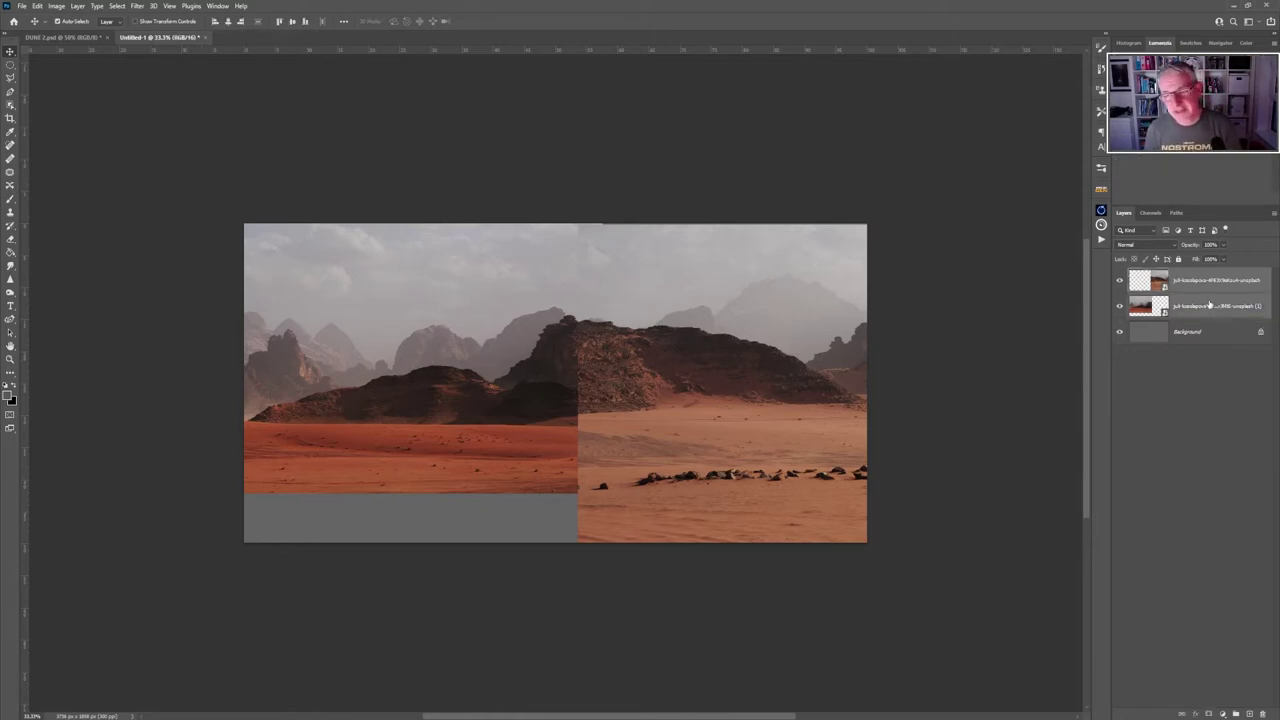
{"action": "right_click", "coordinate": [1208, 306]}
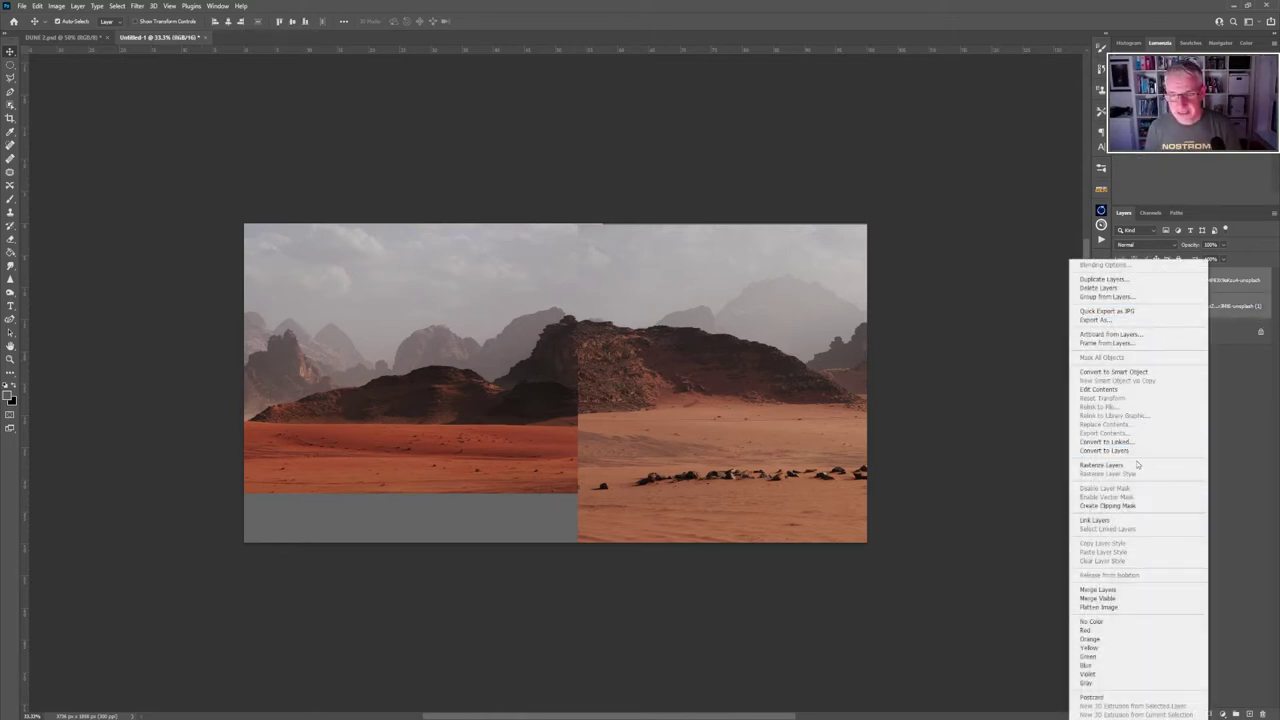
{"action": "left_click", "coordinate": [1173, 466]}
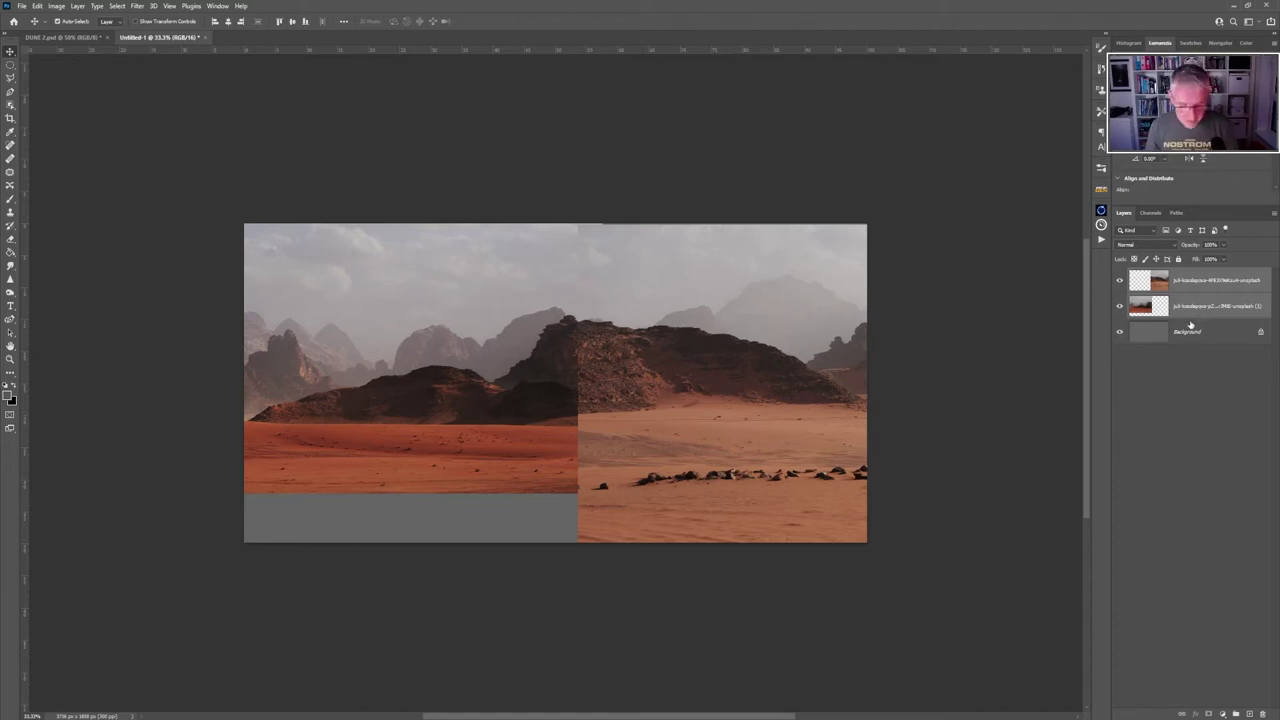
Scale both desert photos down together, keeping their lower edge on the canvas bottom and the hills joined near the centre.
{"action": "key", "text": "ctrl+t"}
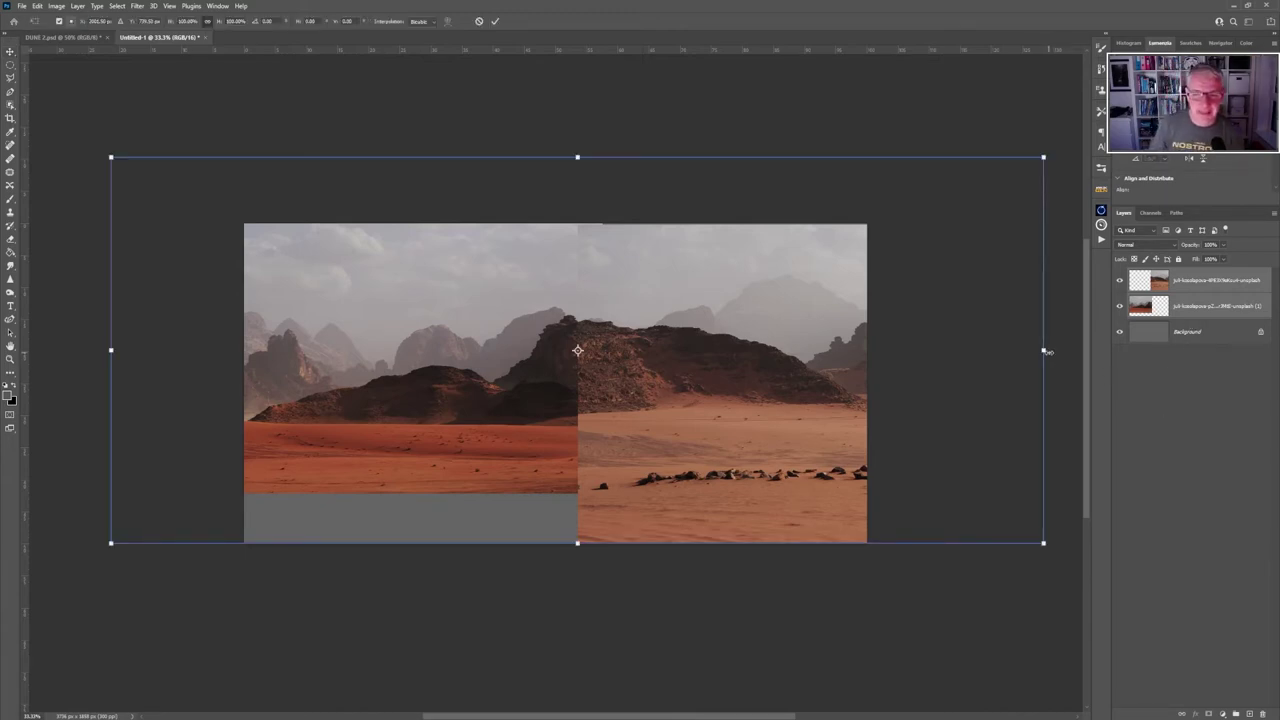
{"action": "left_click_drag", "start_coordinate": [577, 157], "coordinate": [561, 261]}
{"action": "left_click", "coordinate": [500, 22]}
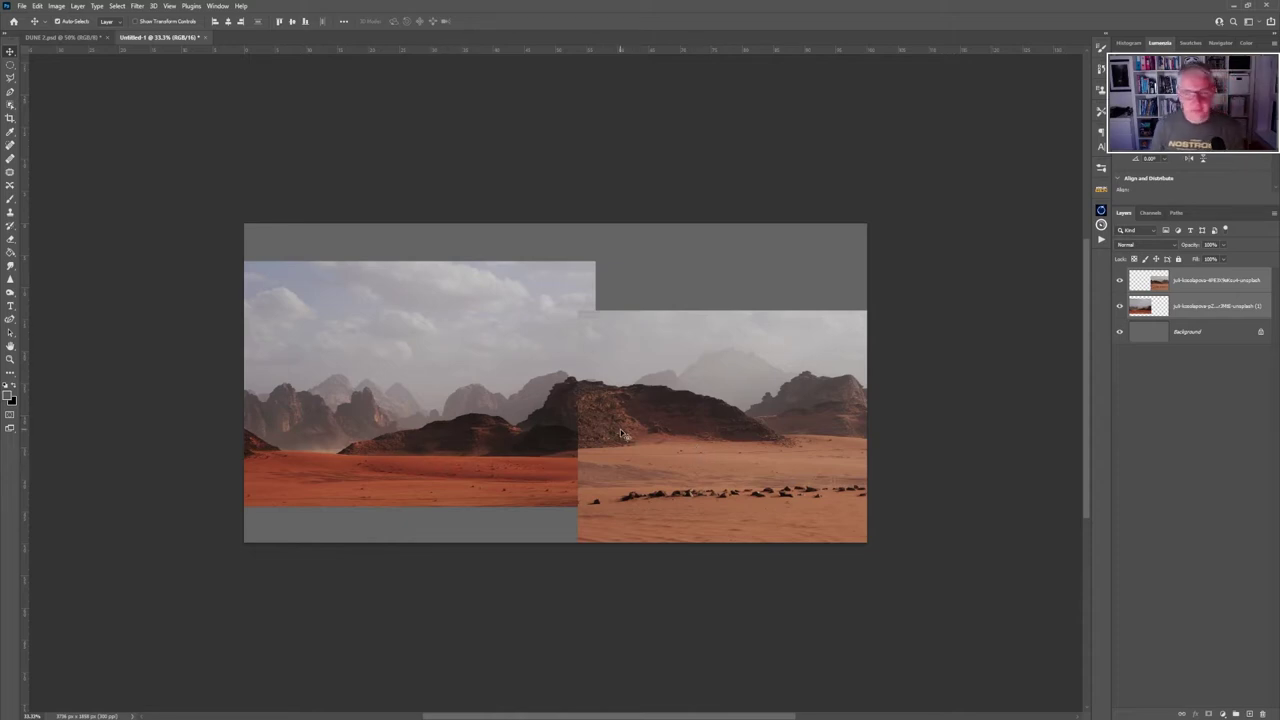
Add a Hue/Saturation adjustment clipped to the right desert photo and set its saturation to +42.
{"action": "left_click", "coordinate": [1213, 284]}
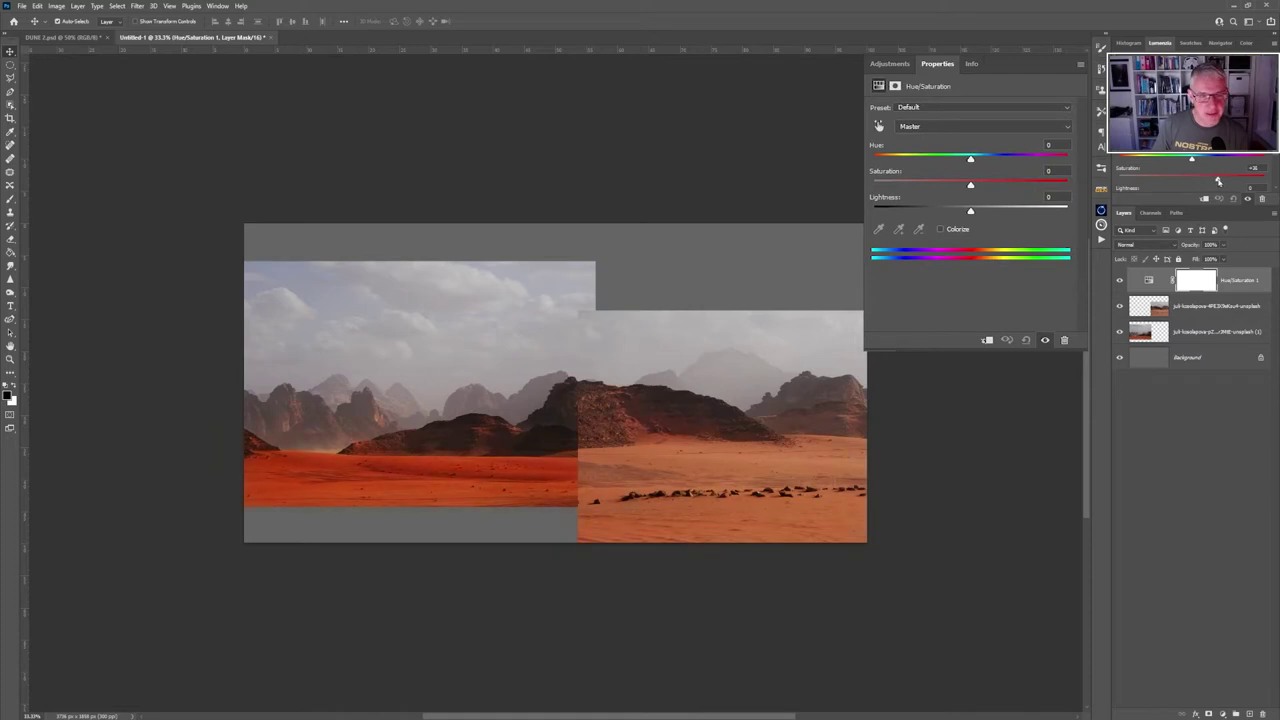
{"action": "left_click", "coordinate": [1220, 181]}
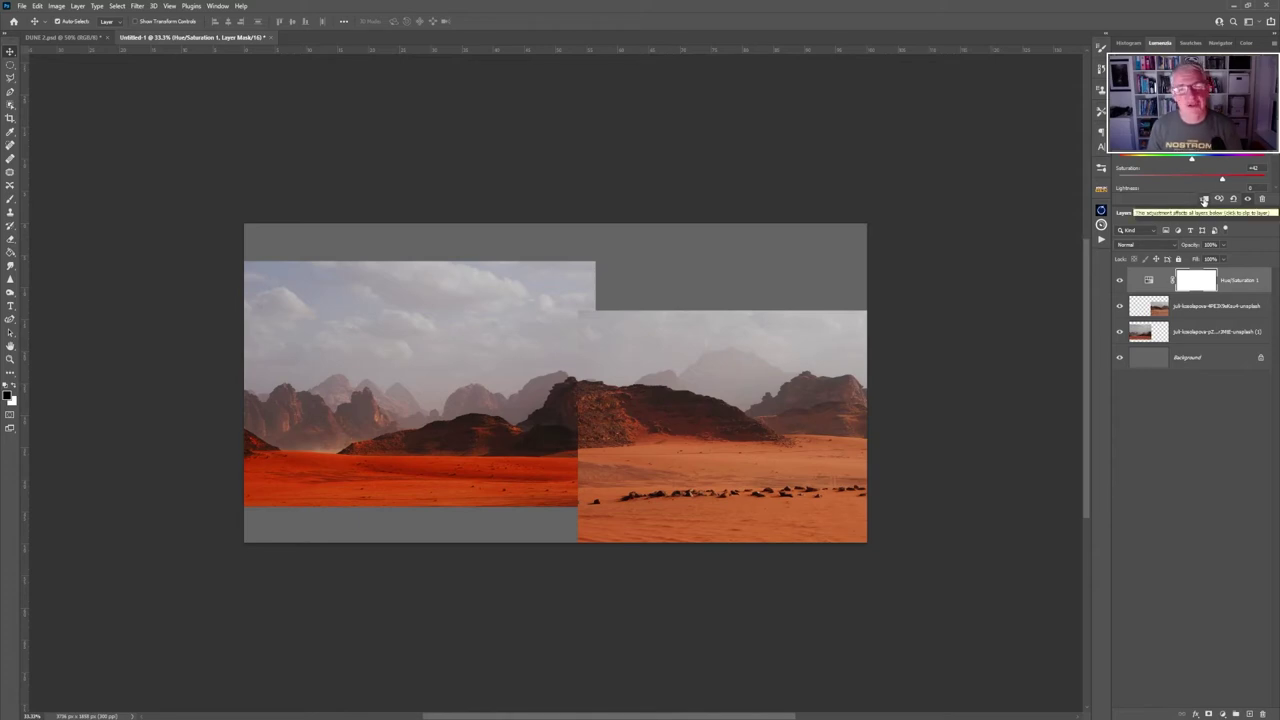
{"action": "left_click", "coordinate": [1204, 200]}
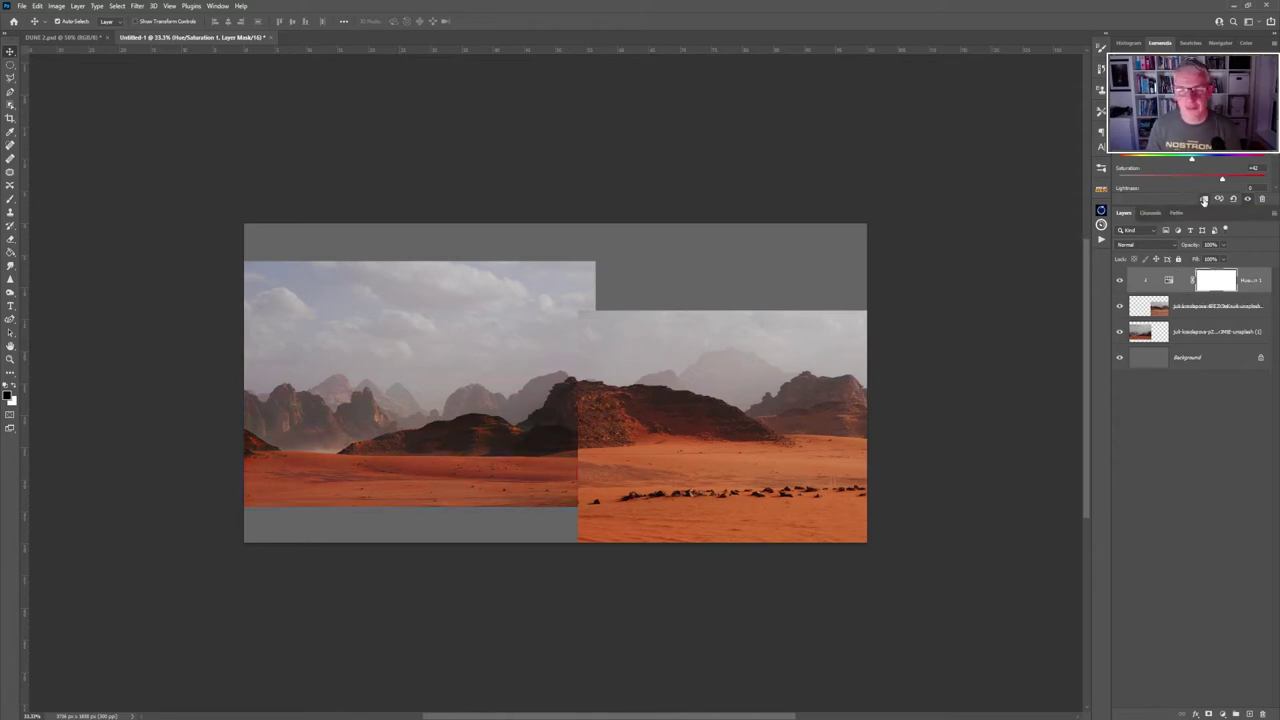
{"action": "left_click_drag", "start_coordinate": [1222, 180], "coordinate": [1221, 181]}
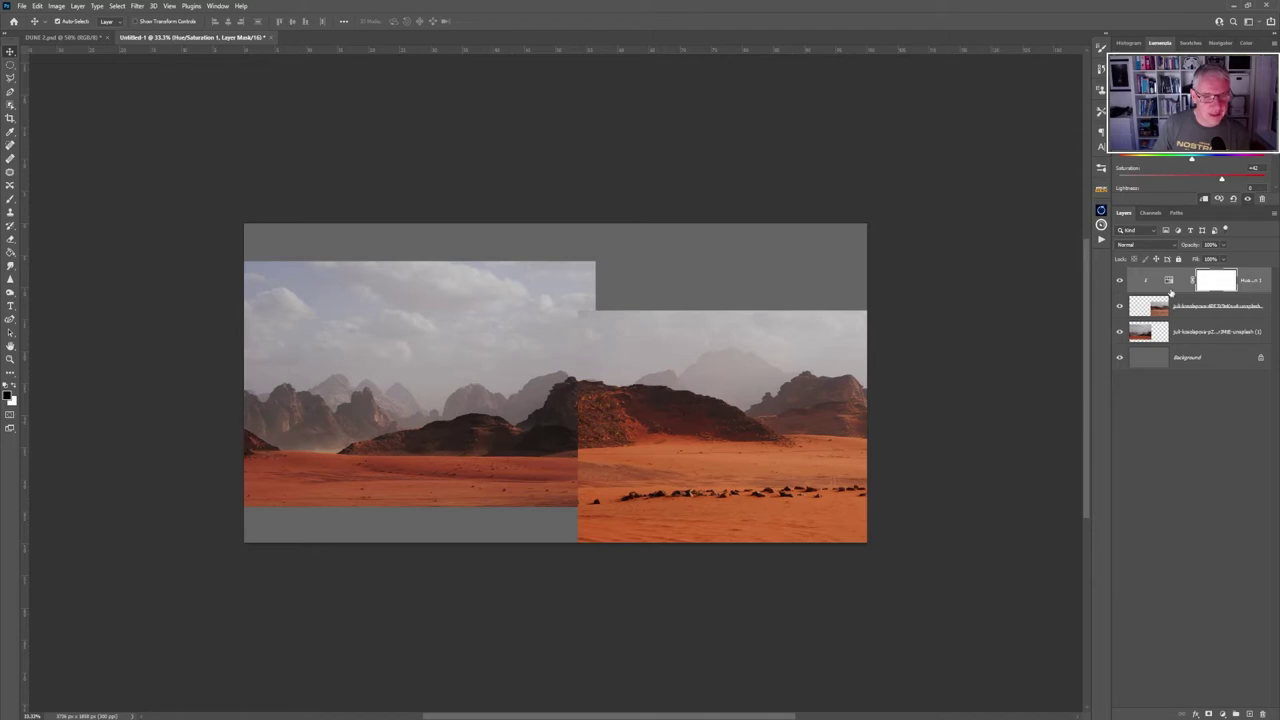
{"action": "left_click_drag", "start_coordinate": [1221, 180], "coordinate": [1224, 181]}
{"action": "scroll", "coordinate": [1210, 183], "scroll_direction": "down", "scroll_amount": 2}
{"action": "left_click_drag", "start_coordinate": [1191, 168], "coordinate": [1176, 168]}
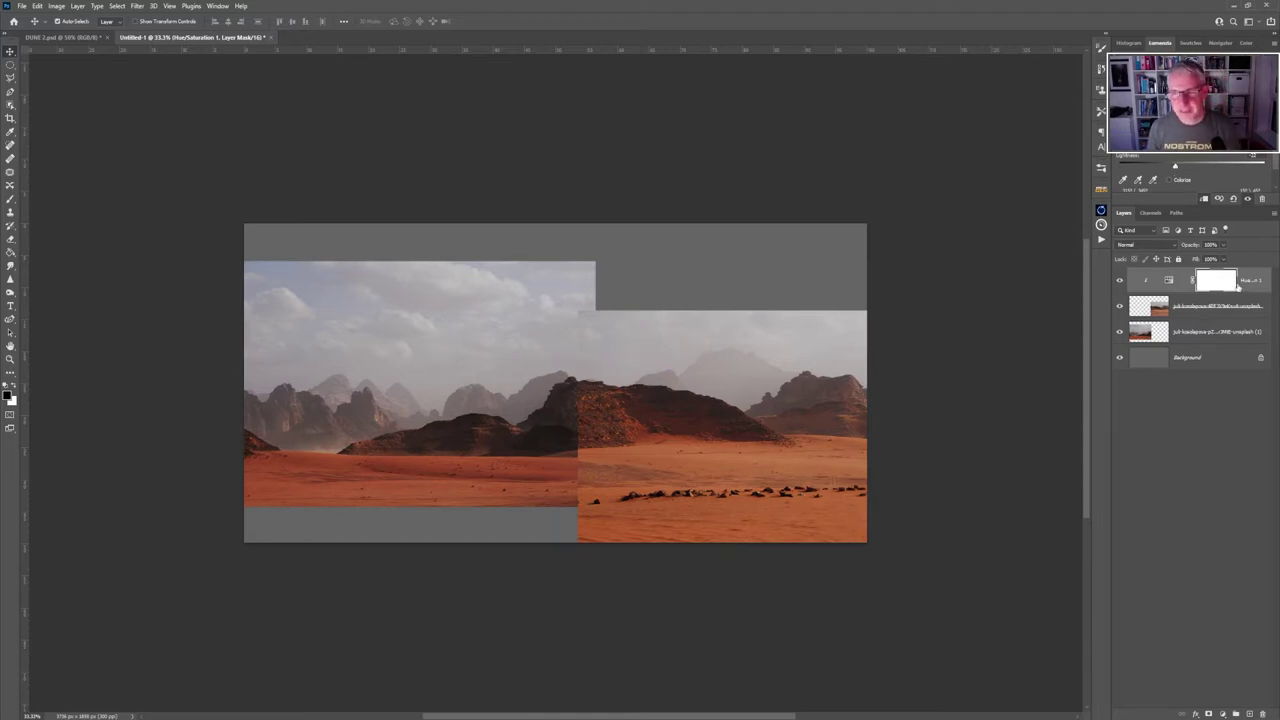
{"action": "key", "text": "ctrl+z"}
Merge the Hue/Saturation adjustment into the right photo, and merge both desert photos into one layer.
{"action": "left_click", "coordinate": [1240, 286]}
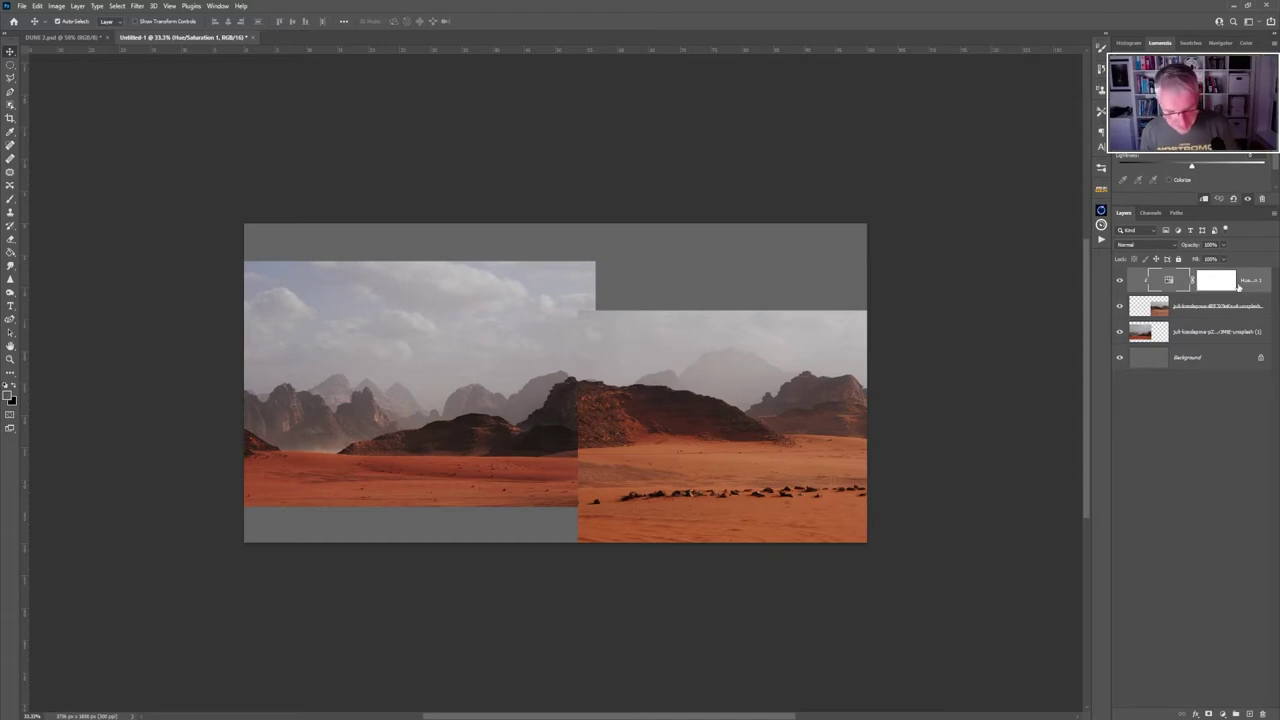
{"action": "key", "text": "Delete"}
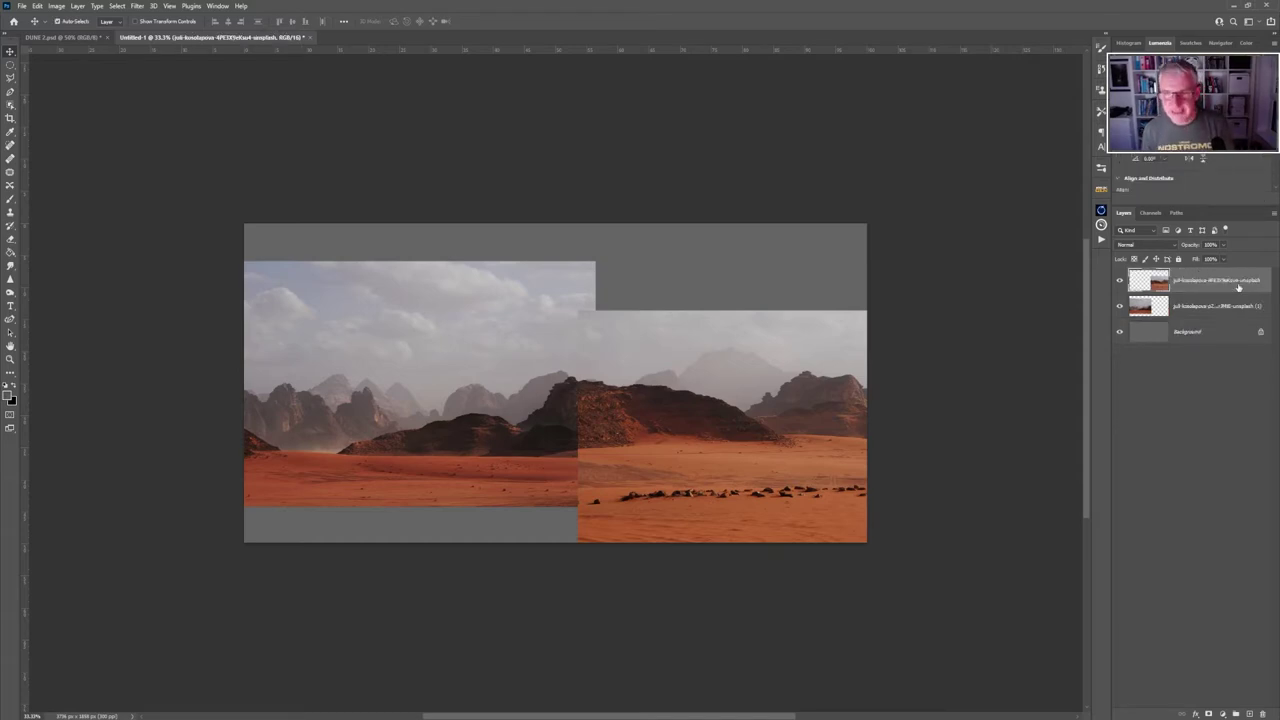
{"action": "key", "text": "ctrl+e"}
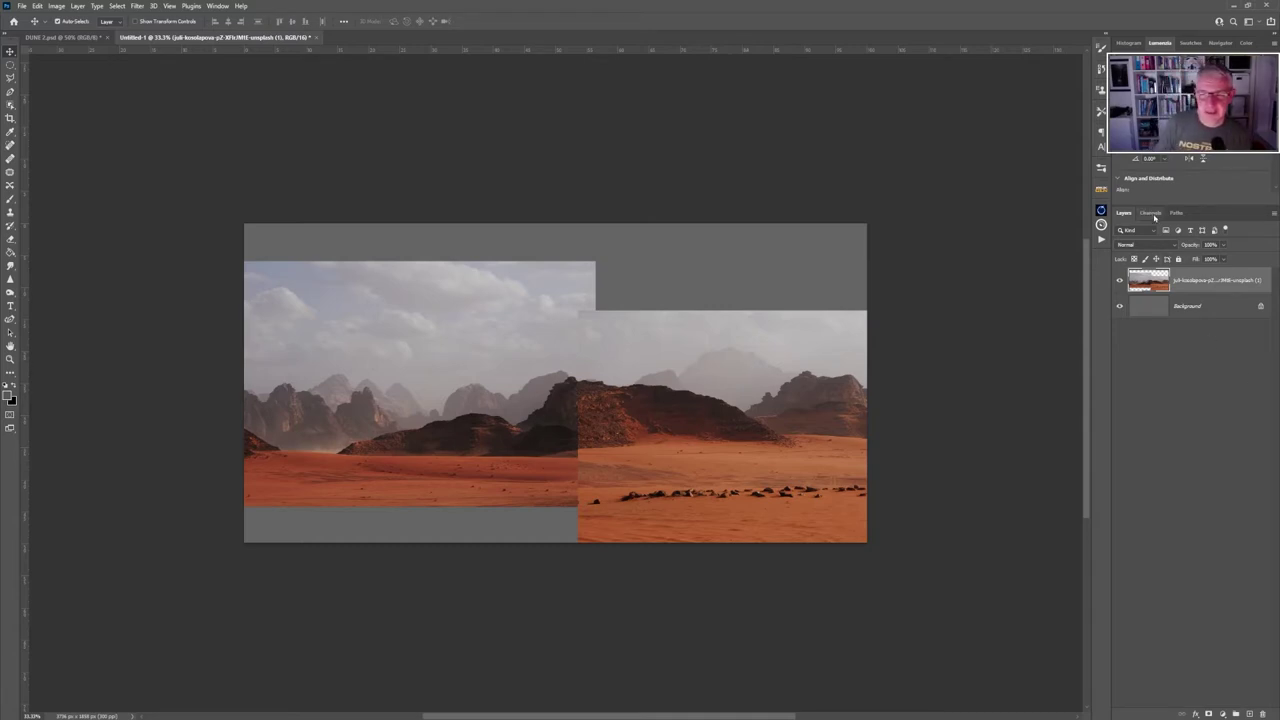
Compare the individual colour channels of the merged landscape and duplicate the Blue channel.
{"action": "left_click", "coordinate": [1151, 213]}
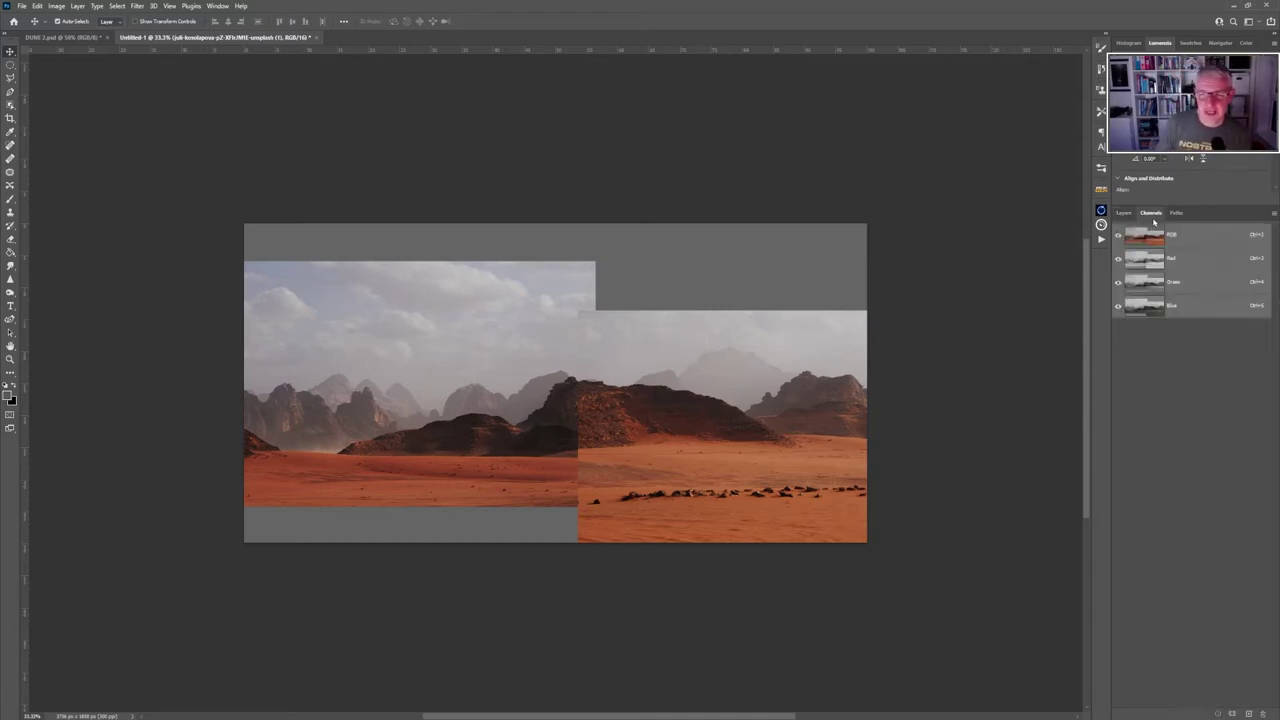
{"action": "left_click", "coordinate": [1118, 259]}
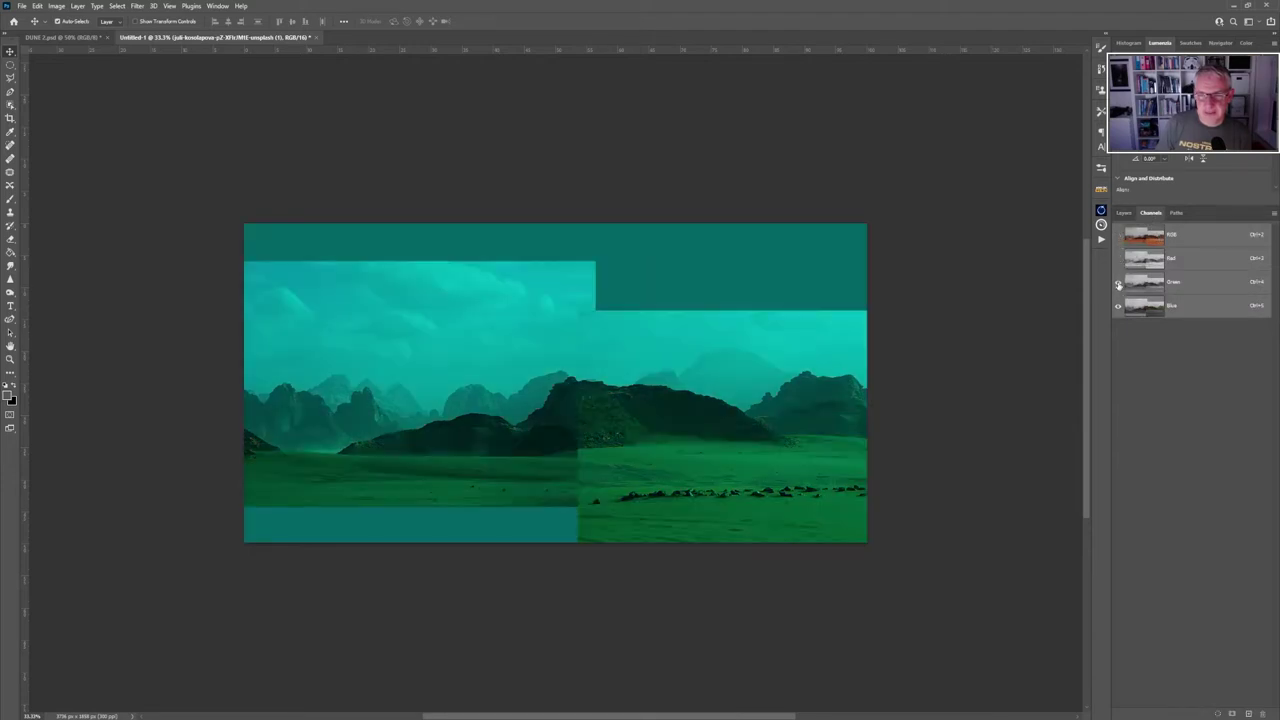
{"action": "left_click", "coordinate": [1118, 283]}
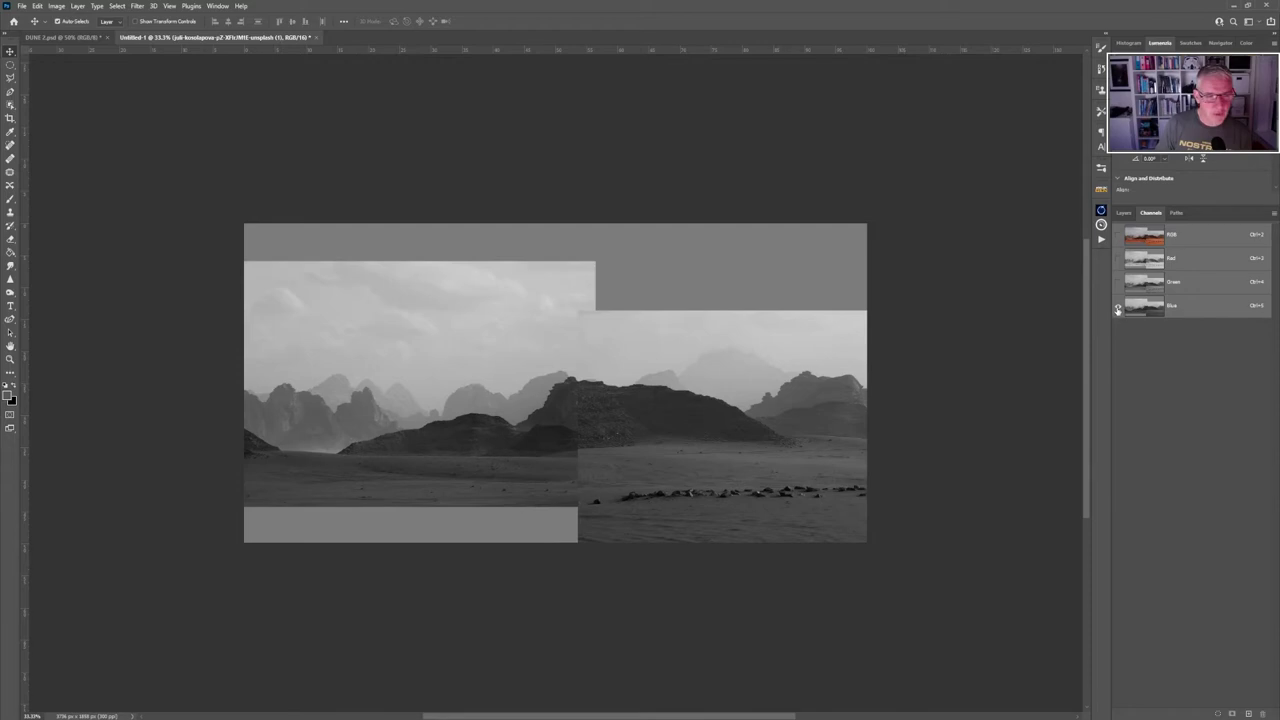
{"action": "left_click", "coordinate": [1118, 284]}
{"action": "left_click", "coordinate": [1118, 284]}
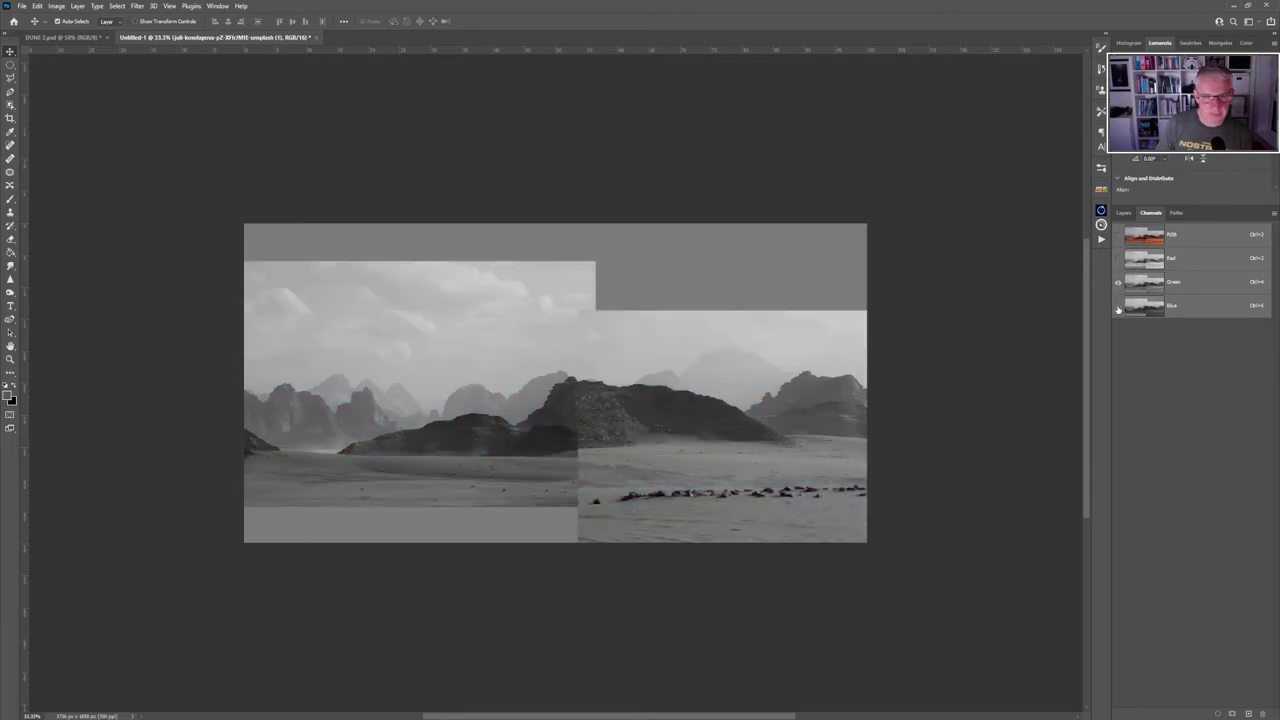
{"action": "left_click_drag", "start_coordinate": [1228, 308], "coordinate": [1249, 712]}
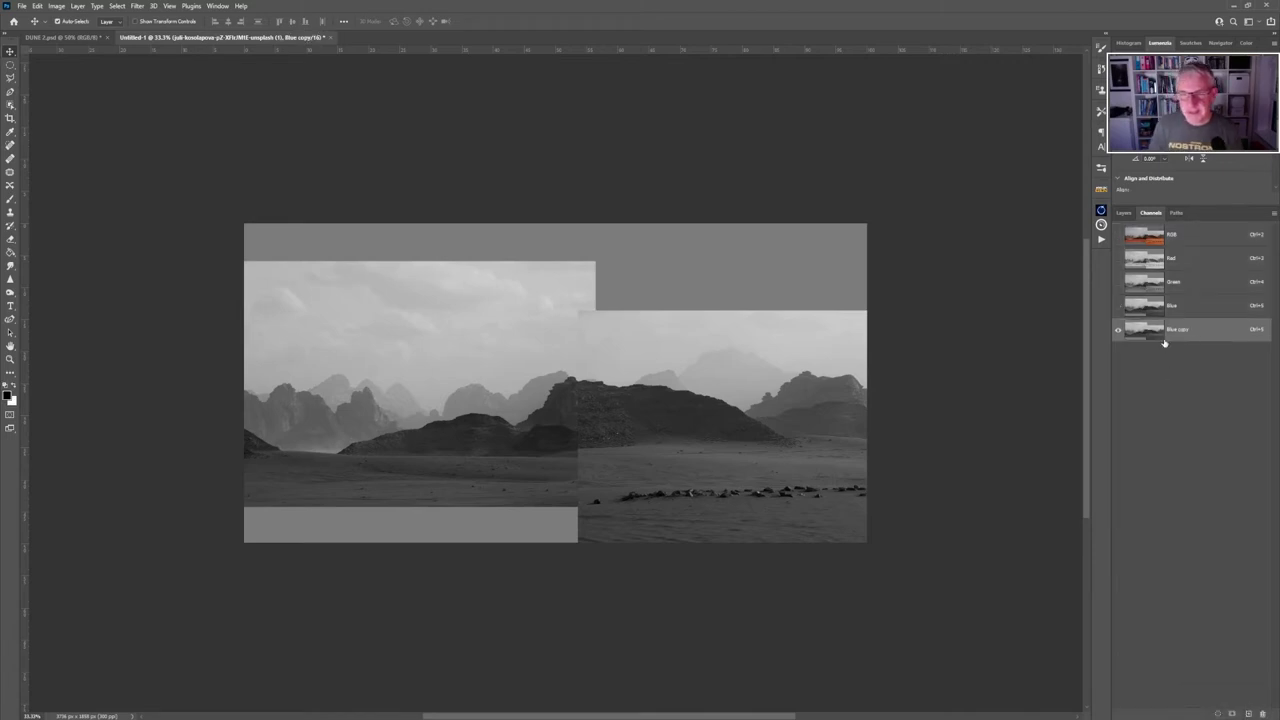
Darken the Blue copy channel with Levels, setting the inputs to black 12, midtone 0.59 and white 215.
{"action": "left_click", "coordinate": [59, 7]}
{"action": "mouse_move", "coordinate": [80, 33]}
{"action": "left_click", "coordinate": [170, 42]}
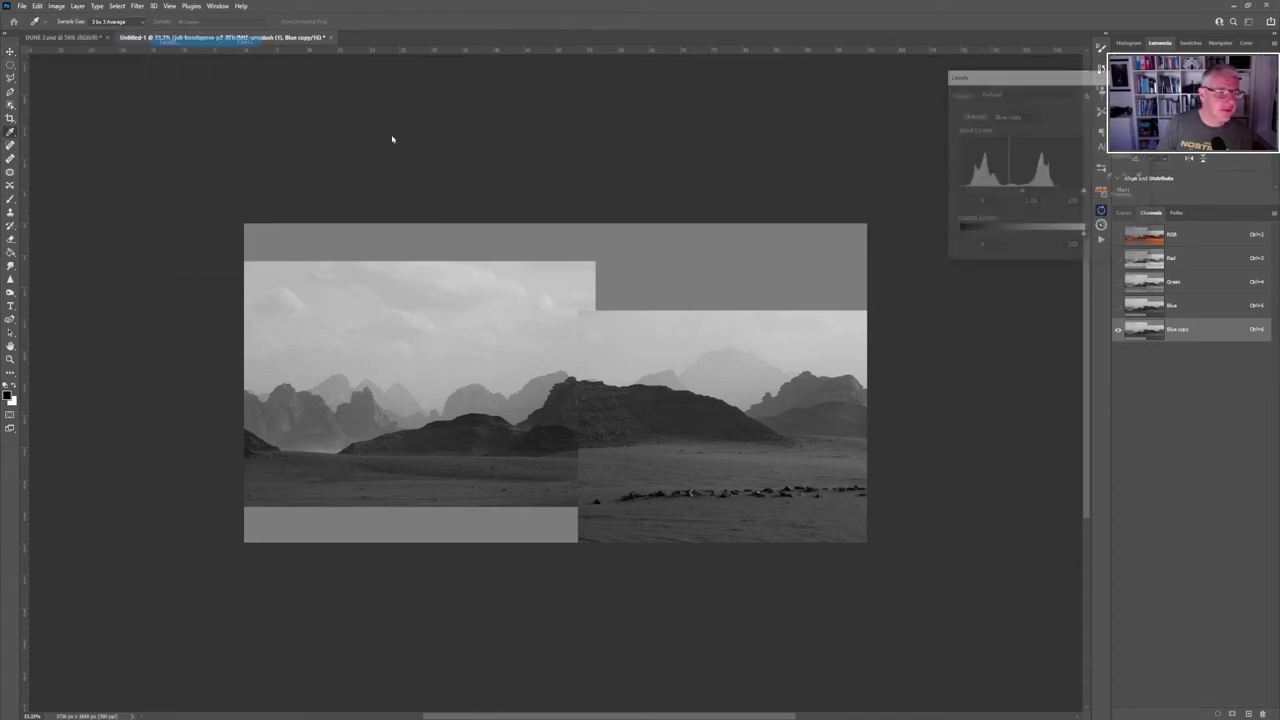
{"action": "left_click_drag", "start_coordinate": [1024, 196], "coordinate": [1030, 193]}
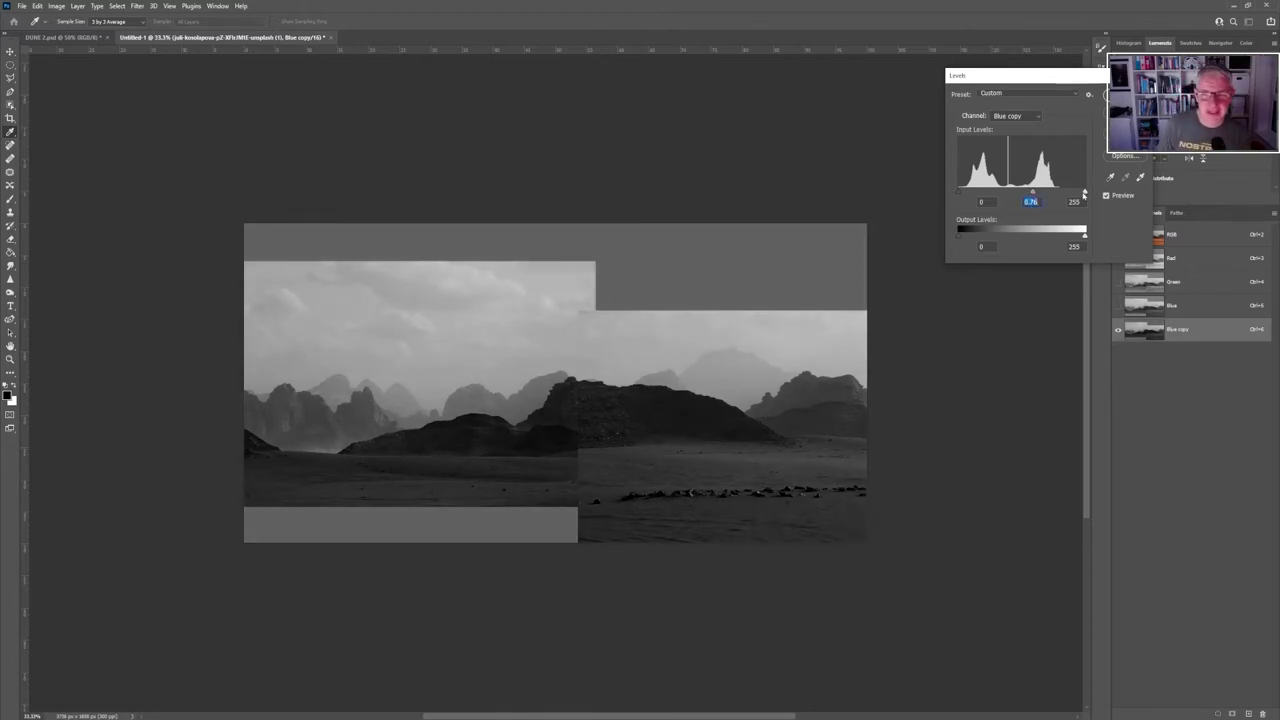
{"action": "left_click_drag", "start_coordinate": [1080, 193], "coordinate": [1025, 196]}
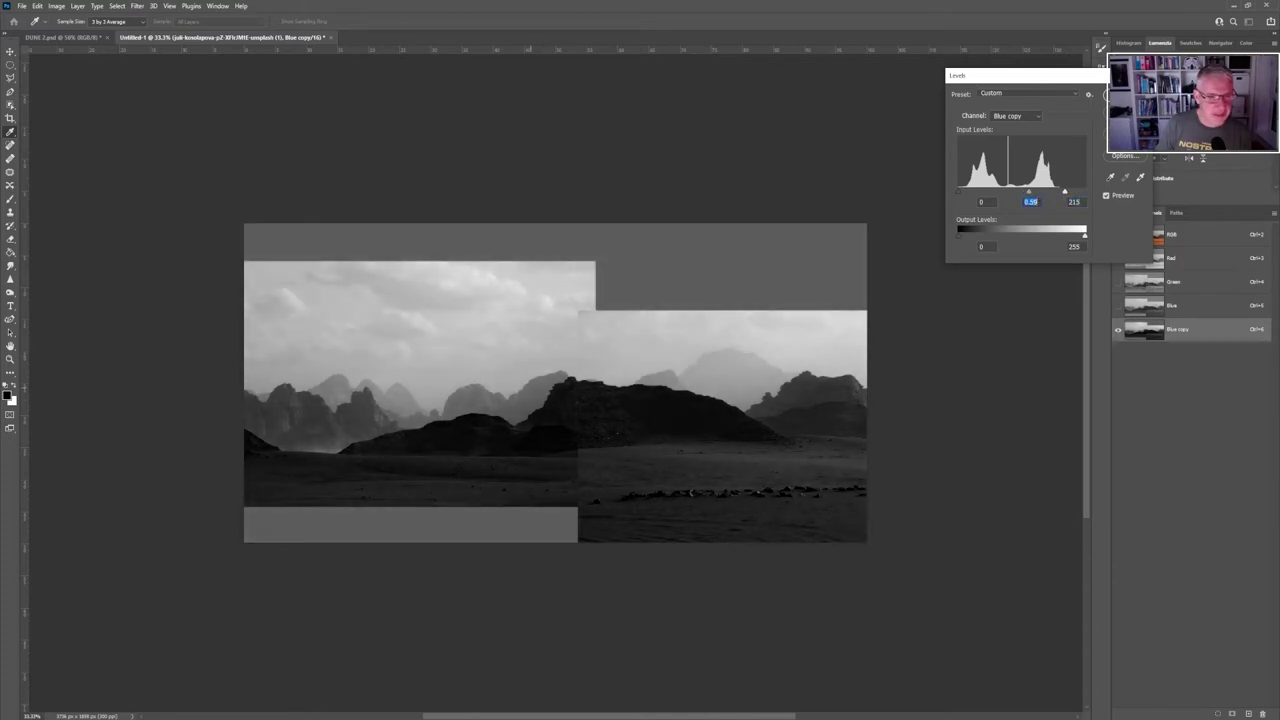
{"action": "left_click_drag", "start_coordinate": [959, 195], "coordinate": [966, 195]}
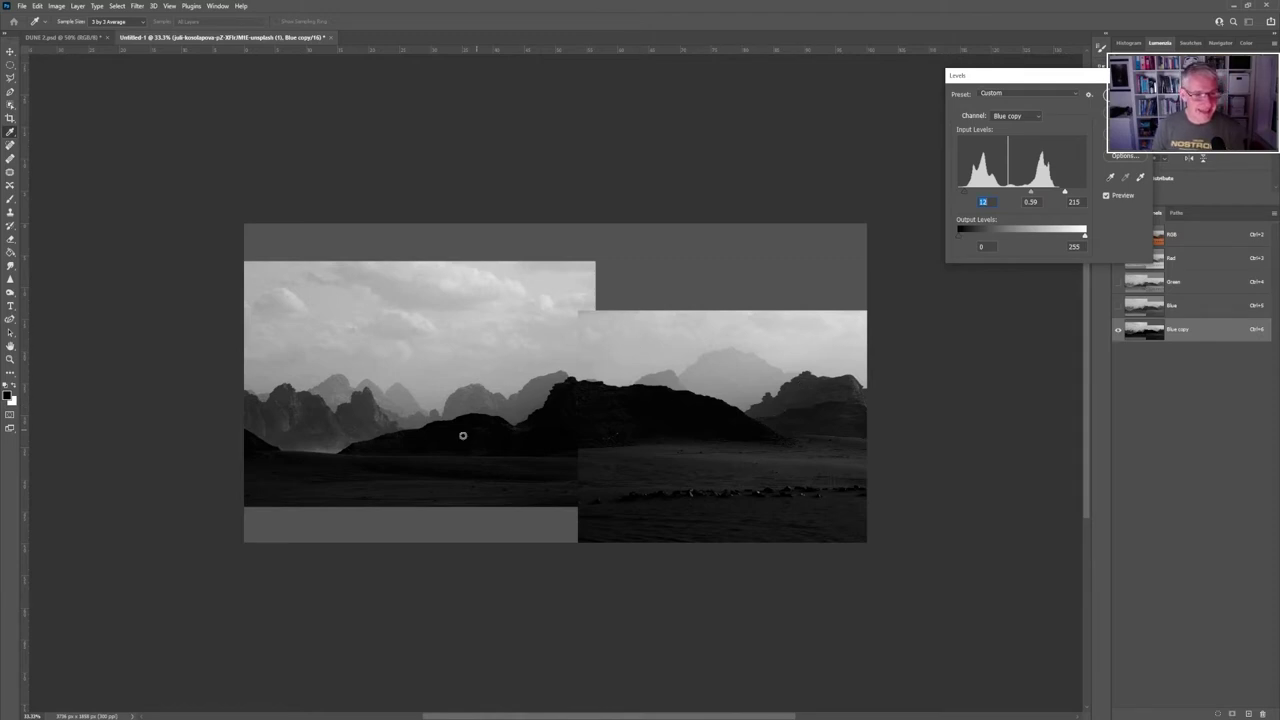
{"action": "key", "text": "Return"}
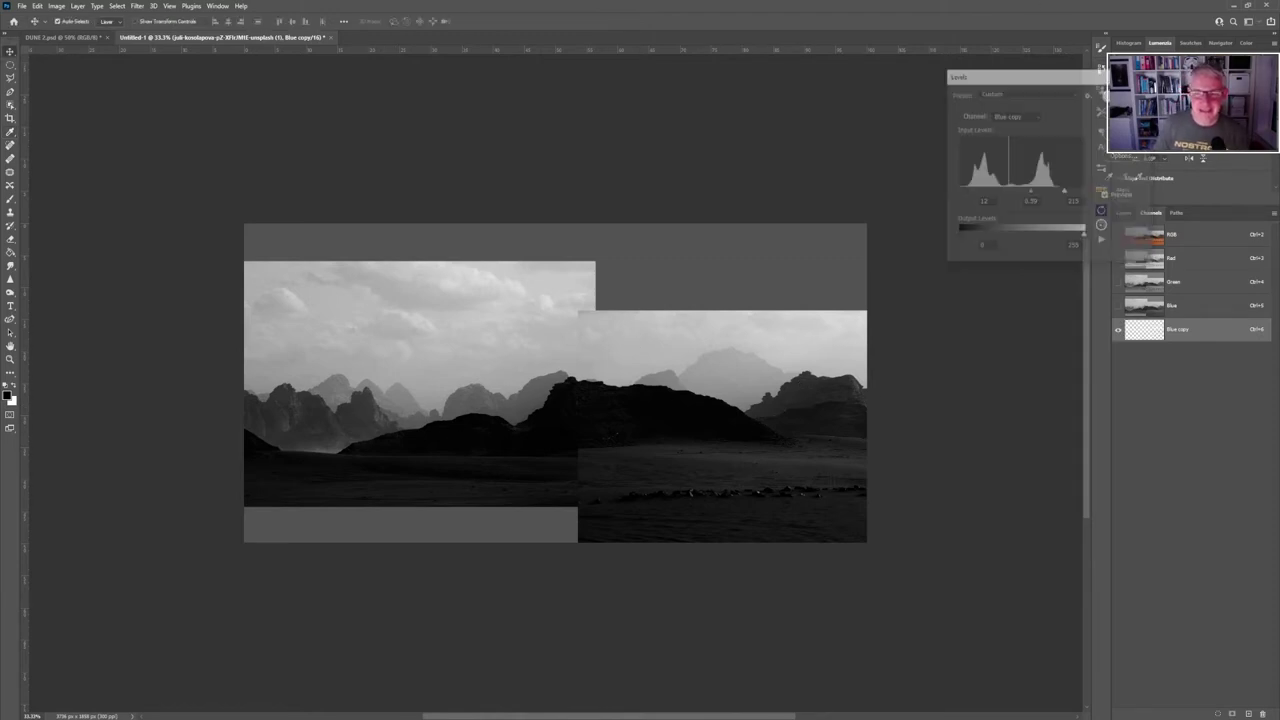
Set the brush to Overlay mode and paint the hills and desert floor black in the Blue copy channel.
{"action": "key", "text": "b"}
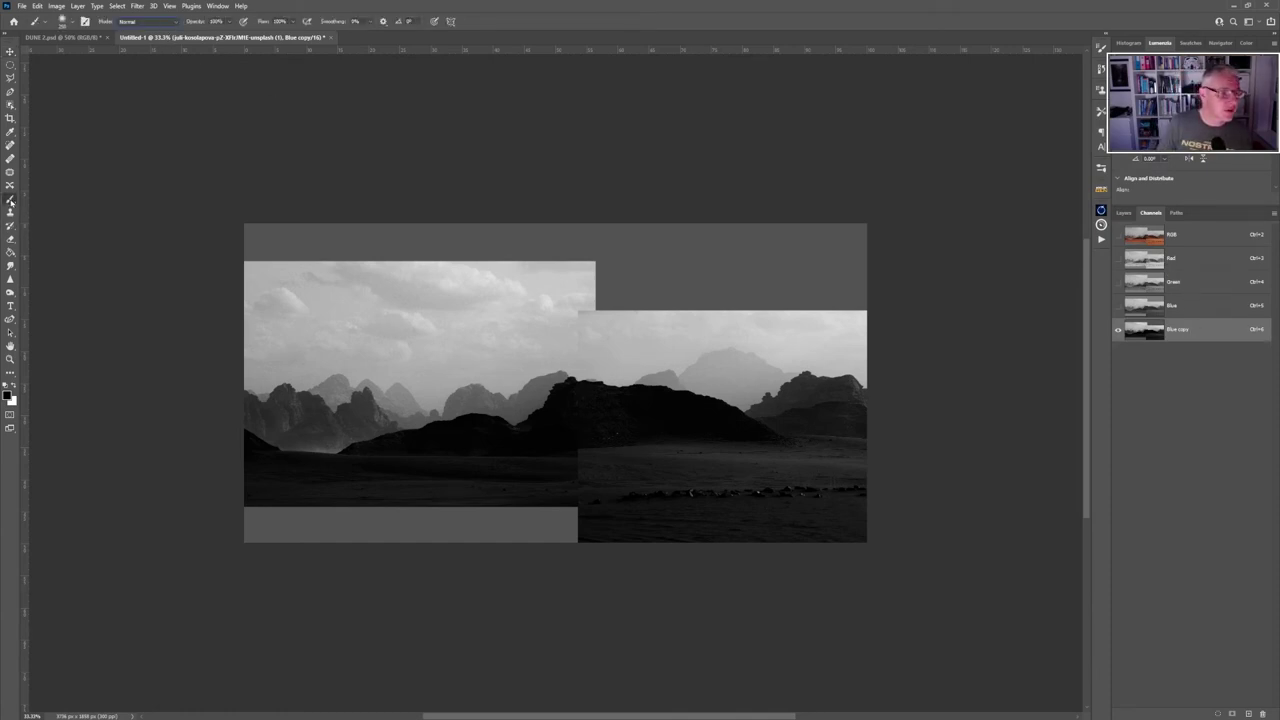
{"action": "left_click", "coordinate": [178, 23]}
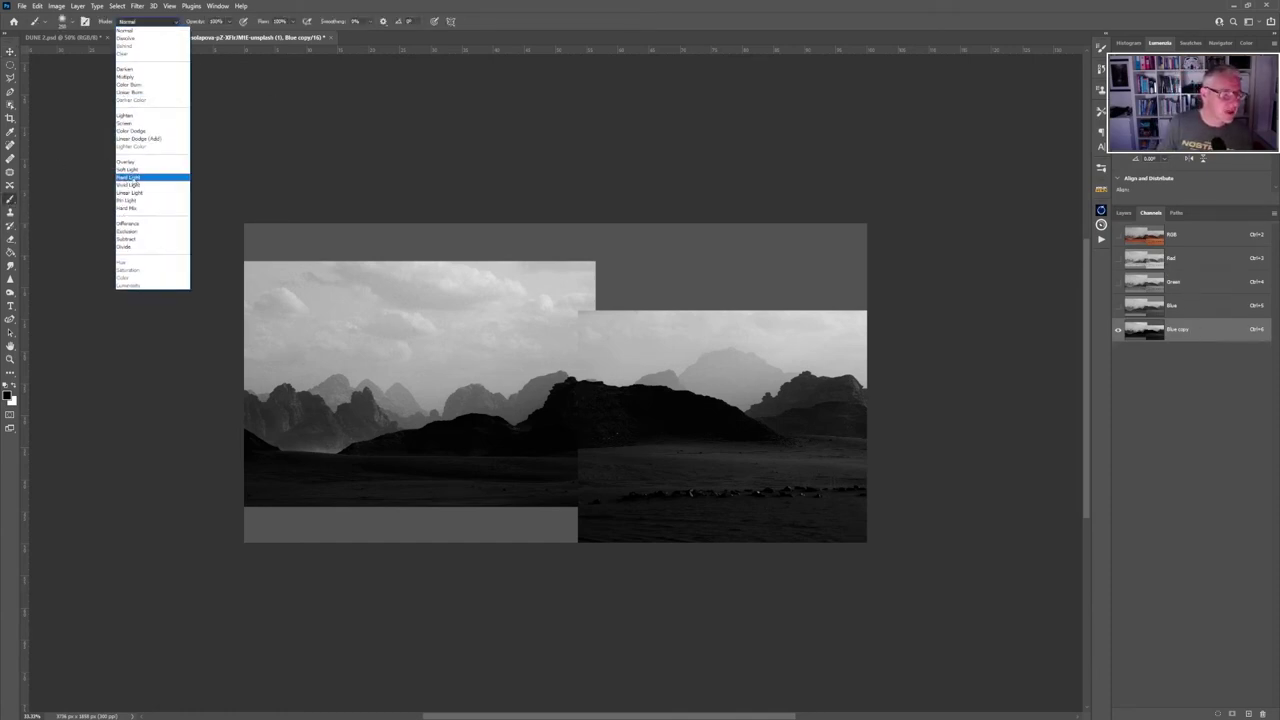
{"action": "left_click", "coordinate": [141, 163]}
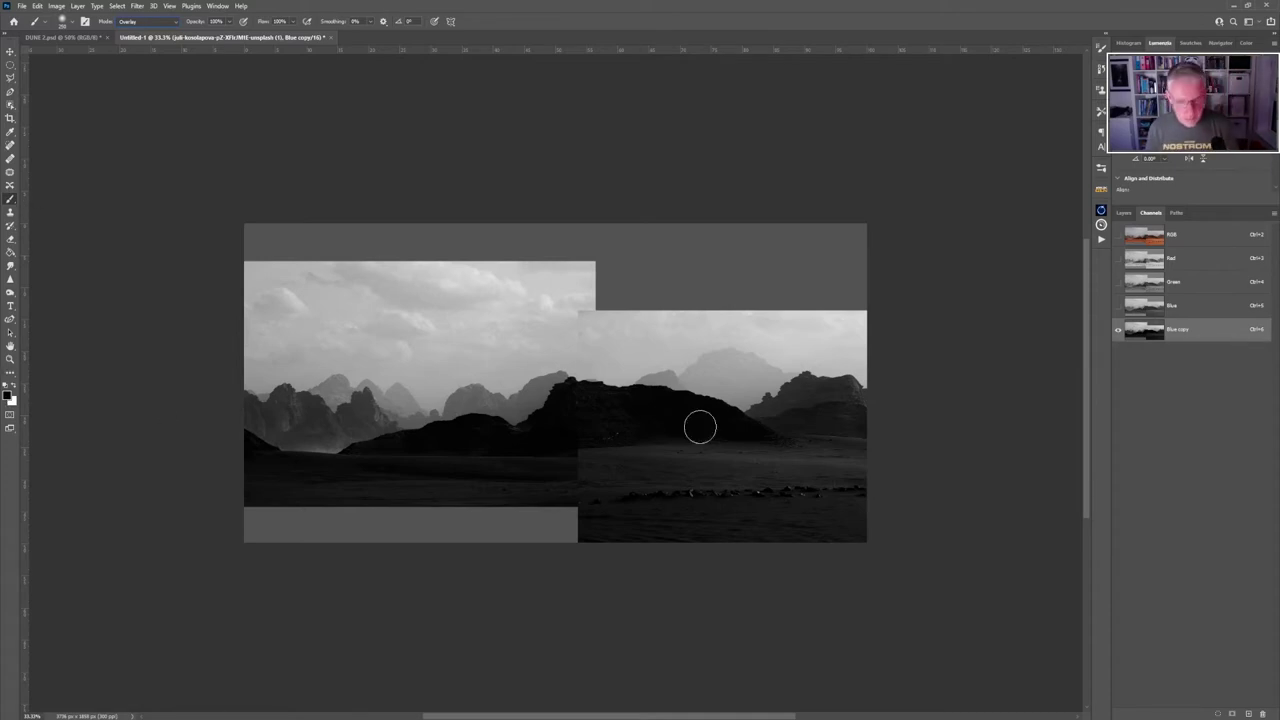
{"action": "mouse_move", "coordinate": [664, 427]}
{"action": "left_mouse_down"}
{"action": "mouse_move", "coordinate": [619, 422]}
{"action": "mouse_move", "coordinate": [659, 447]}
{"action": "mouse_move", "coordinate": [473, 455]}
{"action": "mouse_move", "coordinate": [732, 462]}
{"action": "mouse_move", "coordinate": [223, 478]}
{"action": "mouse_move", "coordinate": [783, 483]}
{"action": "mouse_move", "coordinate": [656, 460]}
{"action": "mouse_move", "coordinate": [854, 399]}
{"action": "mouse_move", "coordinate": [772, 418]}
{"action": "mouse_move", "coordinate": [823, 405]}
{"action": "mouse_move", "coordinate": [775, 409]}
{"action": "mouse_move", "coordinate": [805, 390]}
{"action": "mouse_move", "coordinate": [839, 389]}
{"action": "mouse_move", "coordinate": [870, 406]}
{"action": "mouse_move", "coordinate": [773, 431]}
{"action": "mouse_move", "coordinate": [781, 444]}
{"action": "mouse_move", "coordinate": [896, 469]}
{"action": "mouse_move", "coordinate": [242, 405]}
{"action": "mouse_move", "coordinate": [380, 442]}
{"action": "mouse_move", "coordinate": [494, 430]}
{"action": "mouse_move", "coordinate": [423, 479]}
{"action": "mouse_move", "coordinate": [382, 485]}
{"action": "mouse_move", "coordinate": [612, 490]}
{"action": "mouse_move", "coordinate": [591, 525]}
{"action": "mouse_move", "coordinate": [941, 533]}
{"action": "mouse_move", "coordinate": [801, 531]}
{"action": "mouse_move", "coordinate": [877, 517]}
{"action": "mouse_move", "coordinate": [819, 478]}
{"action": "mouse_move", "coordinate": [853, 415]}
{"action": "mouse_move", "coordinate": [848, 388]}
{"action": "mouse_move", "coordinate": [448, 433]}
{"action": "left_mouse_up"}
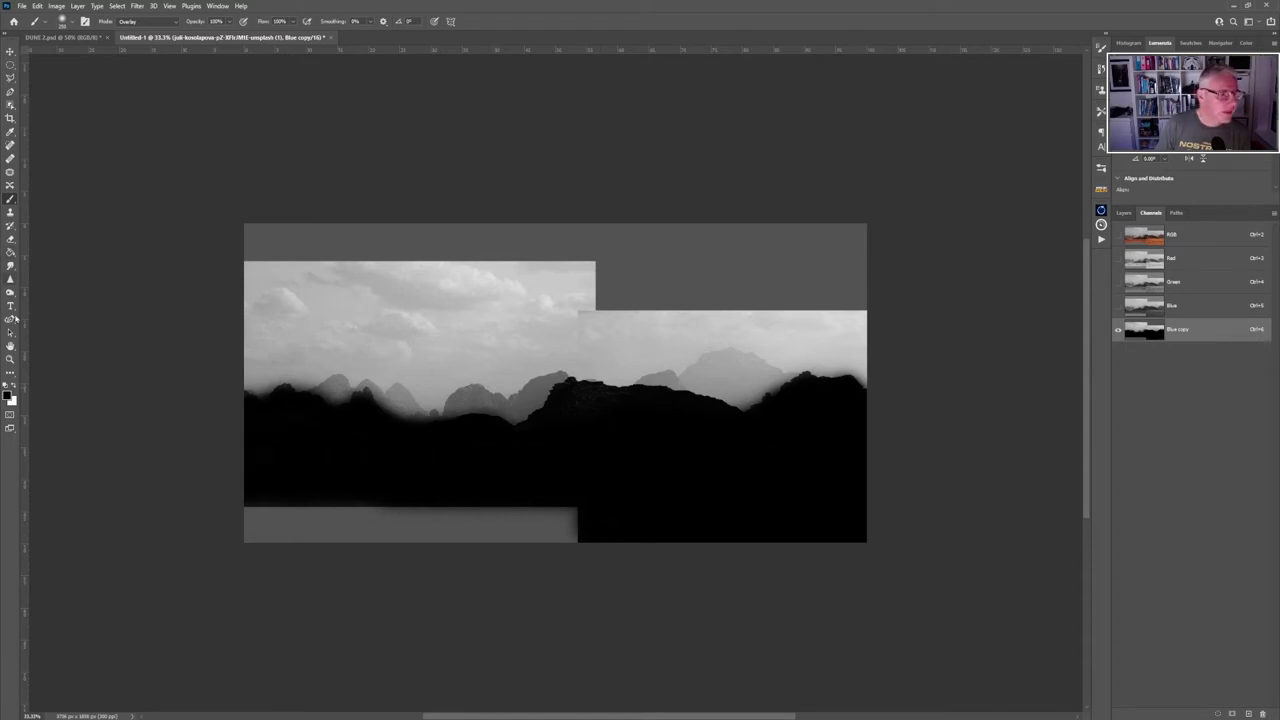
Paint the sky white down to the ridgeline in the Blue copy channel, still using the Overlay brush.
{"action": "mouse_move", "coordinate": [422, 262]}
{"action": "left_mouse_down"}
{"action": "mouse_move", "coordinate": [255, 270]}
{"action": "mouse_move", "coordinate": [583, 295]}
{"action": "mouse_move", "coordinate": [373, 292]}
{"action": "mouse_move", "coordinate": [648, 298]}
{"action": "mouse_move", "coordinate": [660, 242]}
{"action": "mouse_move", "coordinate": [638, 302]}
{"action": "mouse_move", "coordinate": [464, 318]}
{"action": "mouse_move", "coordinate": [577, 337]}
{"action": "mouse_move", "coordinate": [577, 353]}
{"action": "mouse_move", "coordinate": [543, 354]}
{"action": "mouse_move", "coordinate": [542, 366]}
{"action": "mouse_move", "coordinate": [556, 362]}
{"action": "mouse_move", "coordinate": [523, 407]}
{"action": "mouse_move", "coordinate": [520, 388]}
{"action": "mouse_move", "coordinate": [507, 402]}
{"action": "mouse_move", "coordinate": [434, 406]}
{"action": "mouse_move", "coordinate": [385, 400]}
{"action": "mouse_move", "coordinate": [371, 381]}
{"action": "mouse_move", "coordinate": [341, 398]}
{"action": "mouse_move", "coordinate": [345, 383]}
{"action": "mouse_move", "coordinate": [333, 396]}
{"action": "mouse_move", "coordinate": [335, 382]}
{"action": "mouse_move", "coordinate": [289, 373]}
{"action": "mouse_move", "coordinate": [270, 376]}
{"action": "mouse_move", "coordinate": [266, 394]}
{"action": "mouse_move", "coordinate": [250, 376]}
{"action": "mouse_move", "coordinate": [825, 359]}
{"action": "mouse_move", "coordinate": [263, 394]}
{"action": "mouse_move", "coordinate": [520, 403]}
{"action": "mouse_move", "coordinate": [777, 382]}
{"action": "mouse_move", "coordinate": [450, 400]}
{"action": "mouse_move", "coordinate": [247, 377]}
{"action": "left_mouse_up"}
{"action": "mouse_move", "coordinate": [608, 420]}
{"action": "left_mouse_down"}
{"action": "mouse_move", "coordinate": [691, 400]}
{"action": "mouse_move", "coordinate": [886, 546]}
{"action": "mouse_move", "coordinate": [958, 556]}
{"action": "left_mouse_up"}
{"action": "mouse_move", "coordinate": [470, 420]}
{"action": "left_mouse_down"}
{"action": "mouse_move", "coordinate": [297, 363]}
{"action": "mouse_move", "coordinate": [606, 429]}
{"action": "mouse_move", "coordinate": [523, 363]}
{"action": "mouse_move", "coordinate": [530, 380]}
{"action": "left_mouse_up"}
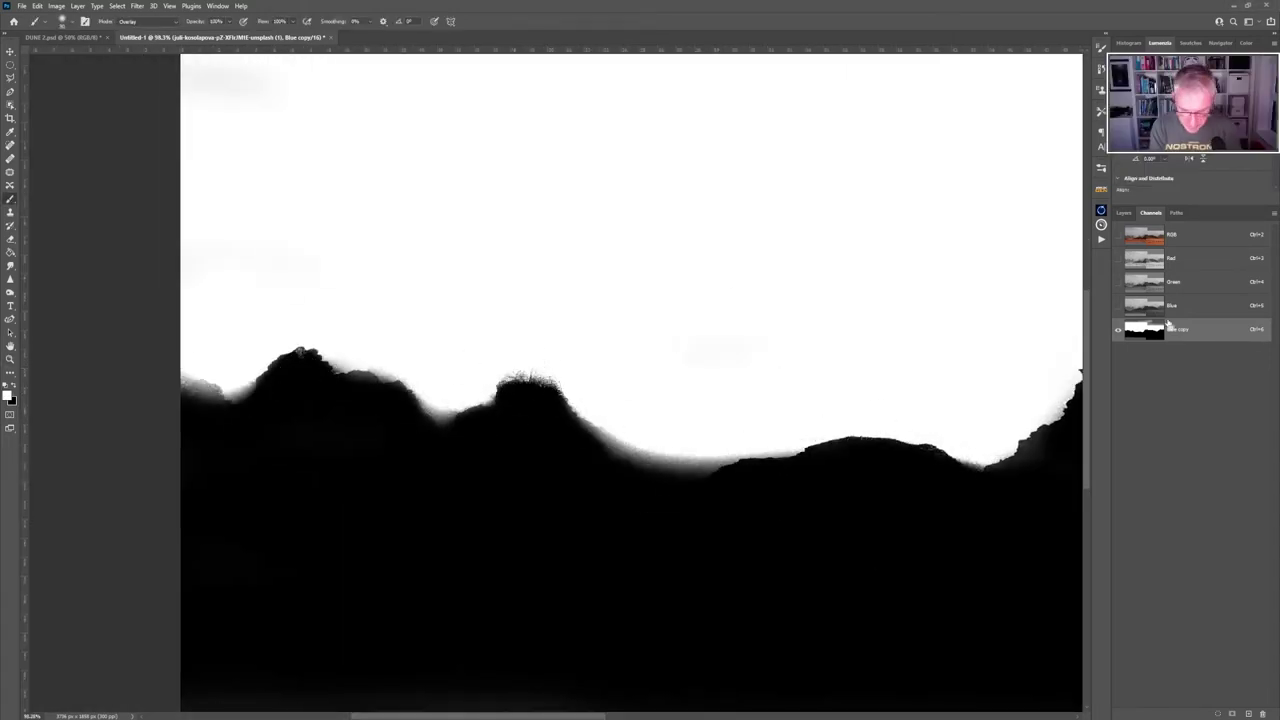
Load the Blue copy channel as a selection and use it, inverted, as the landscape layer's mask to hide the sky.
{"action": "key", "text": "ctrl+0"}
{"action": "left_click", "coordinate": [1137, 334], "text": "ctrl"}
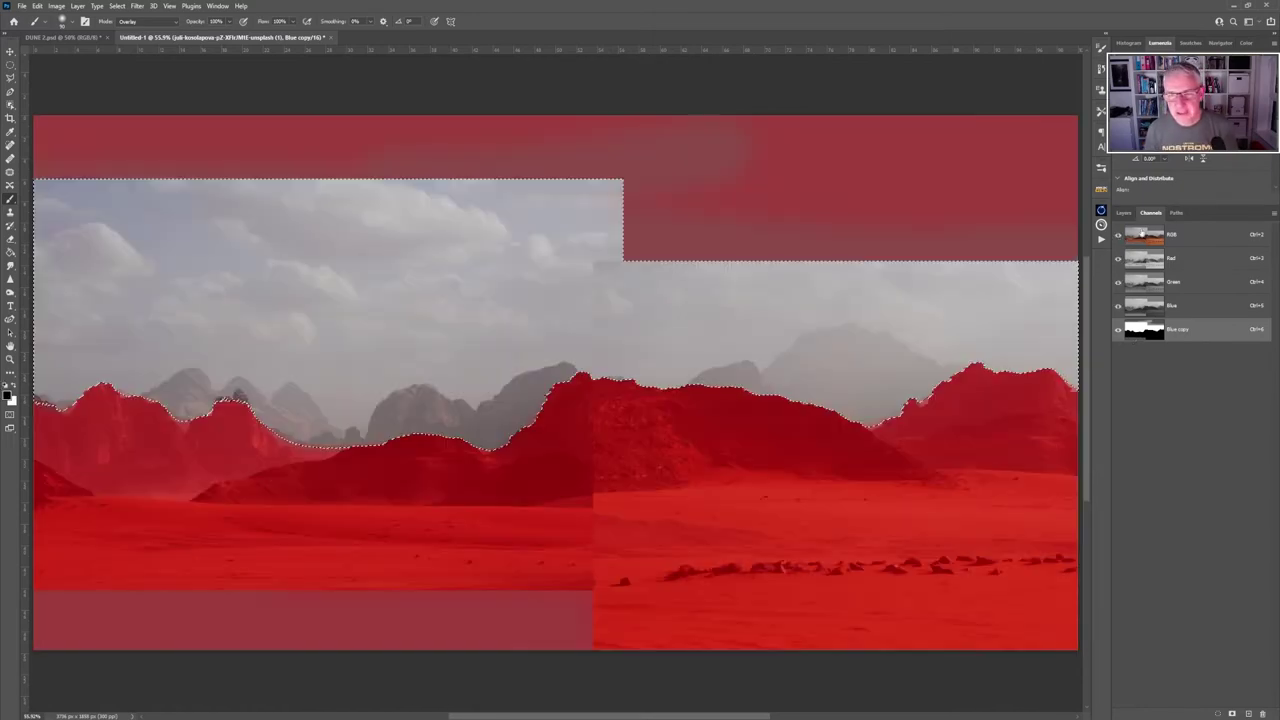
{"action": "left_click", "coordinate": [1118, 234]}
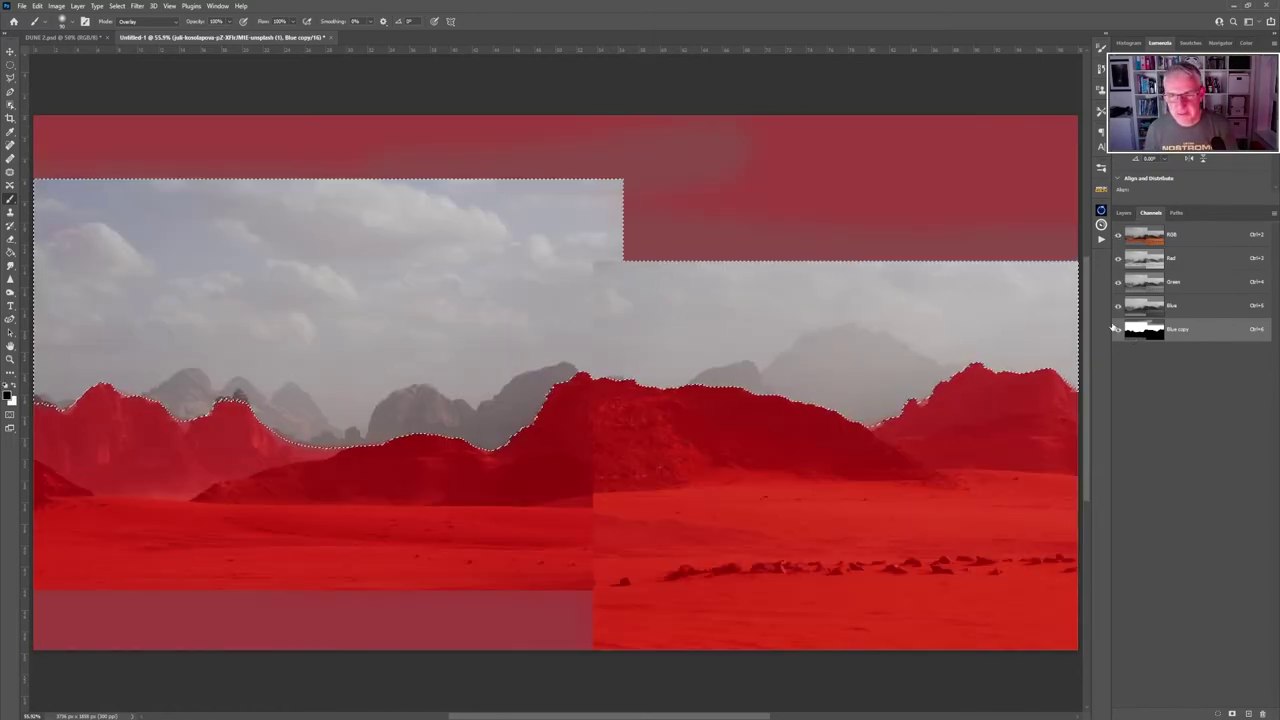
{"action": "left_click", "coordinate": [1118, 329]}
{"action": "left_click", "coordinate": [1124, 212]}
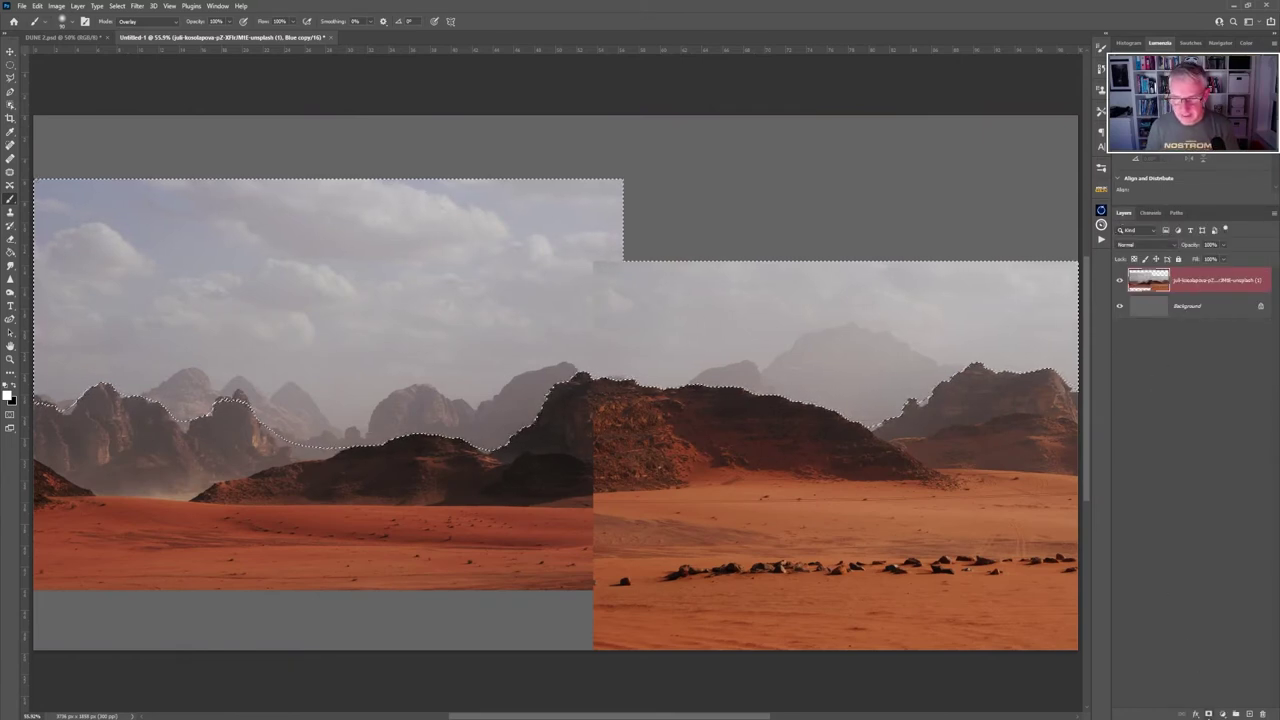
{"action": "left_click", "coordinate": [1208, 714]}
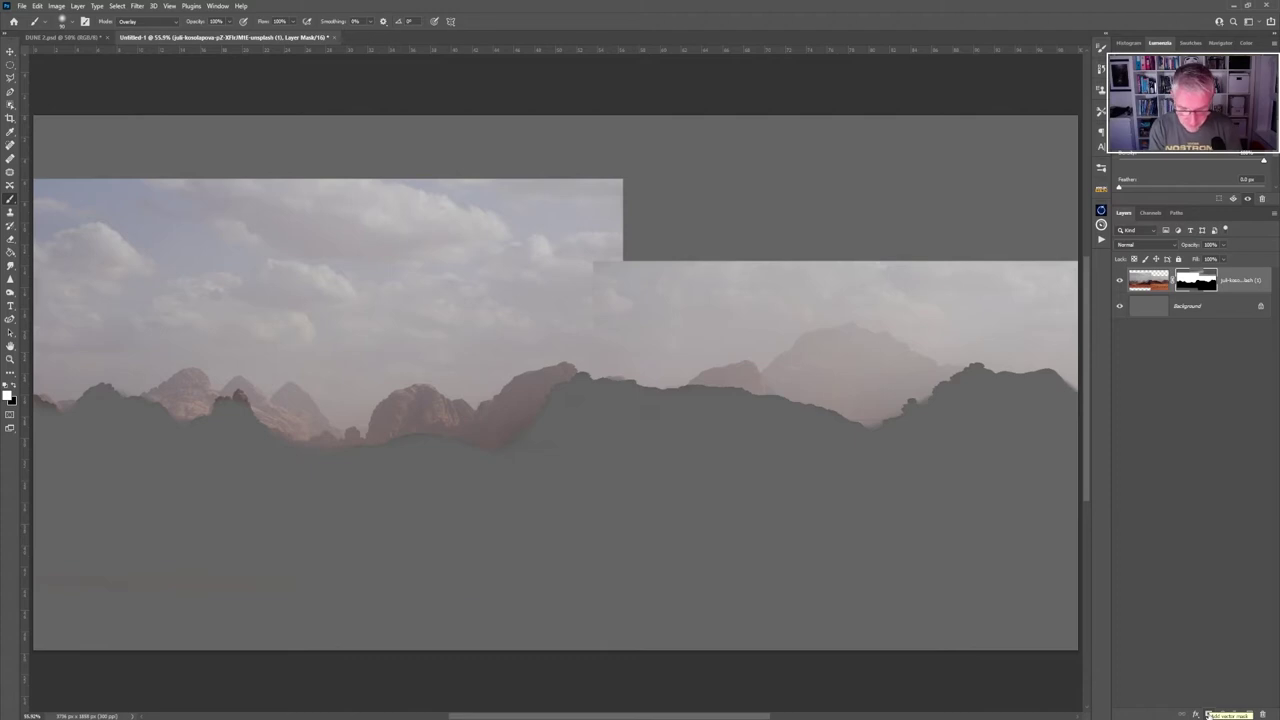
{"action": "key", "text": "ctrl+i"}
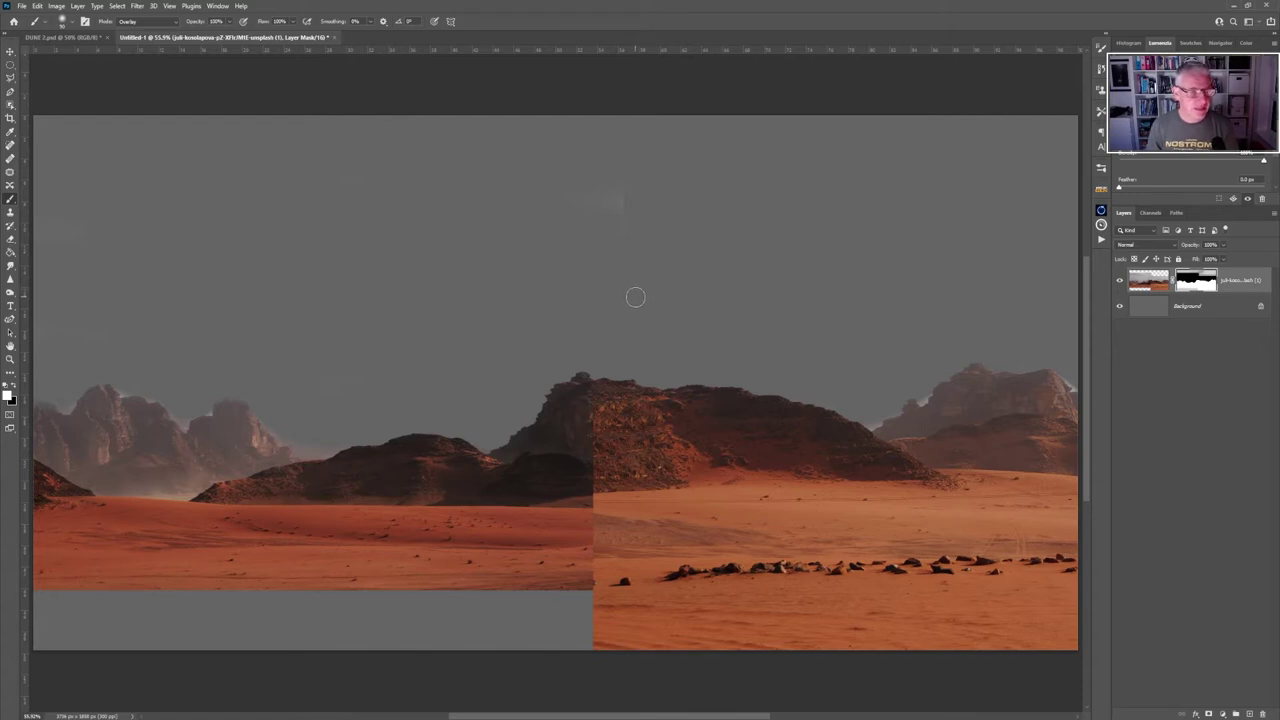
Enlarge the brush and paint the leftover sky traces black on the landscape's layer mask.
{"action": "key", "text": "bracketright"}
{"action": "key", "text": "bracketright"}
{"action": "key", "text": "bracketright"}
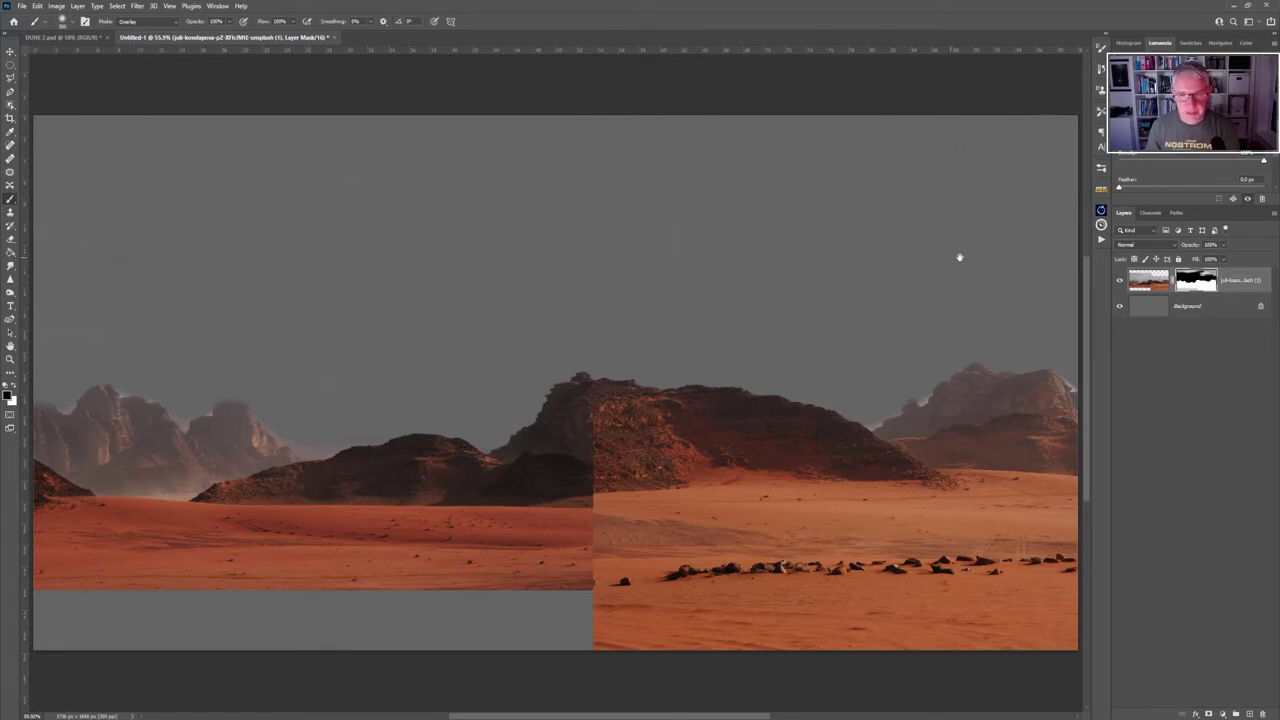
{"action": "left_click_drag", "start_coordinate": [959, 258], "coordinate": [754, 249]}
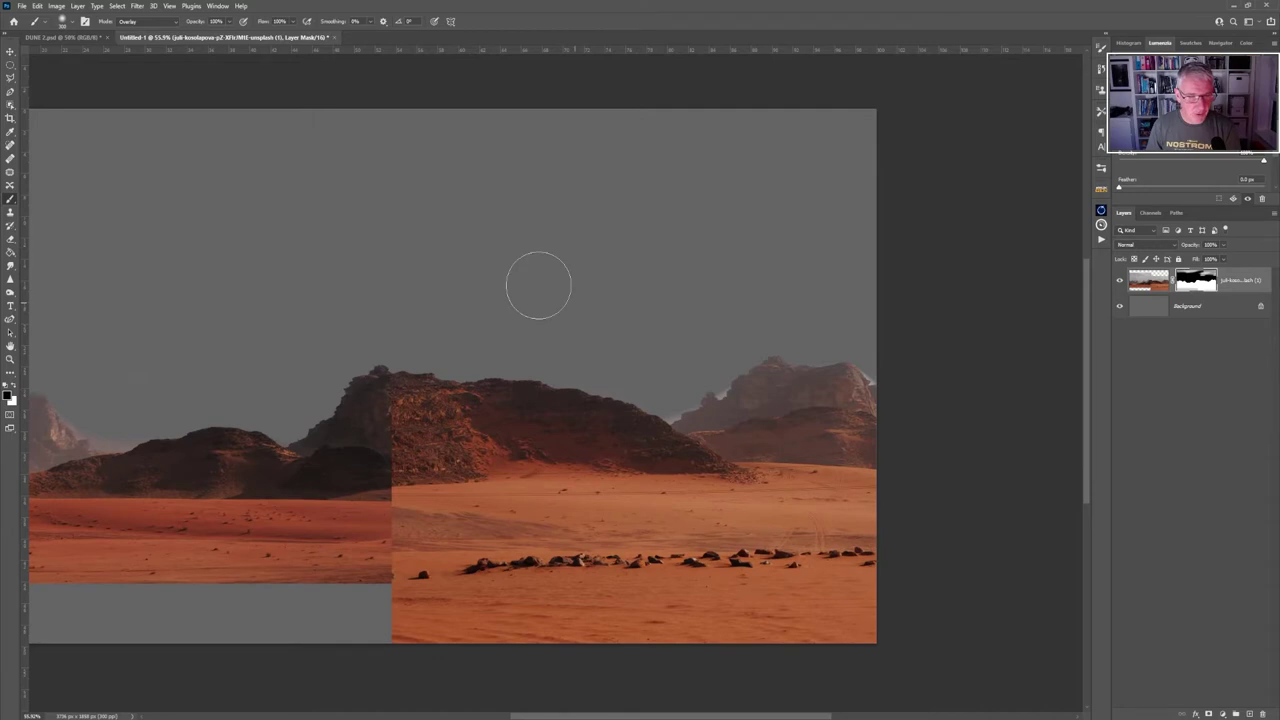
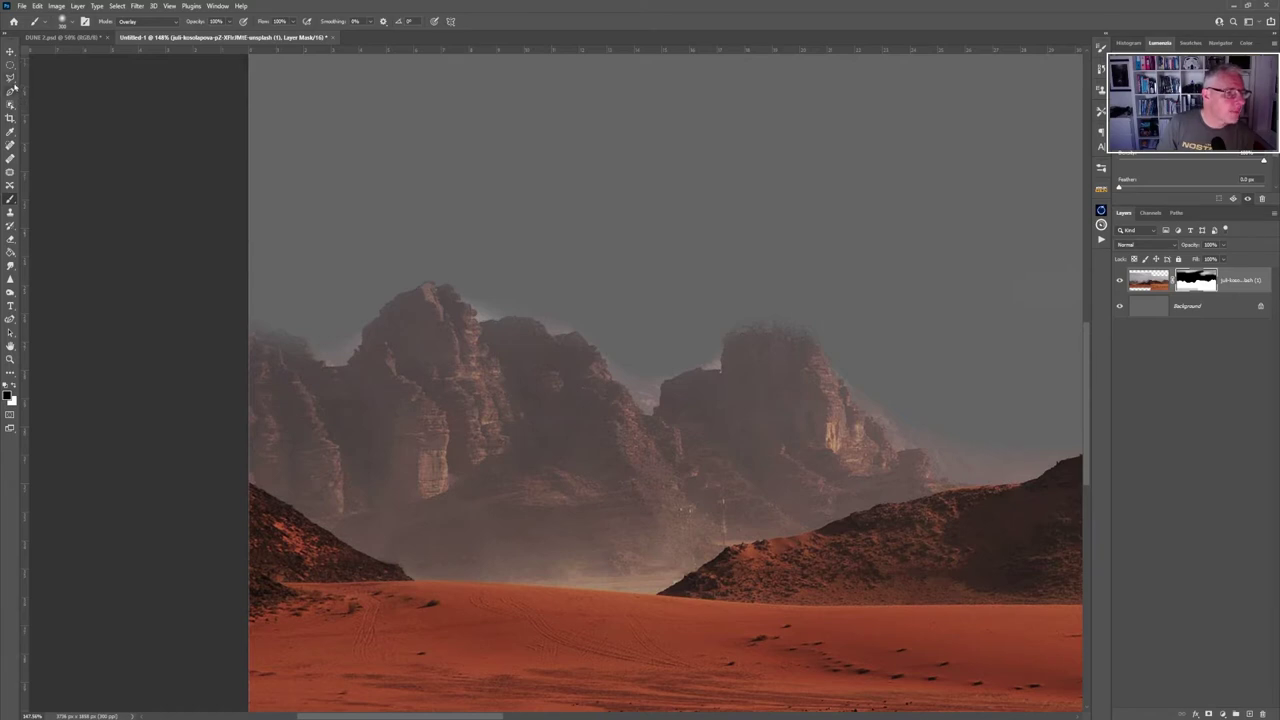
Draw a freehand lasso selection along the left mountains' ridgeline, closing it through the empty sky area above.
{"action": "left_click", "coordinate": [10, 78]}
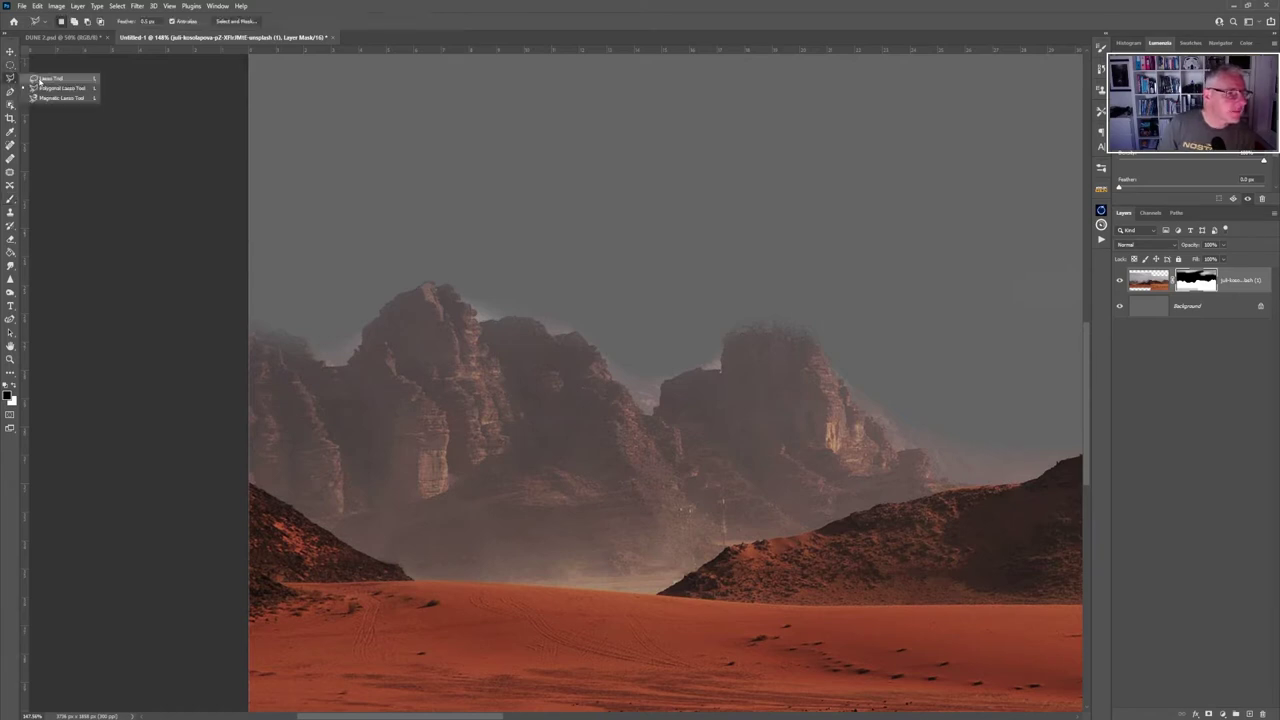
{"action": "left_click", "coordinate": [42, 79]}
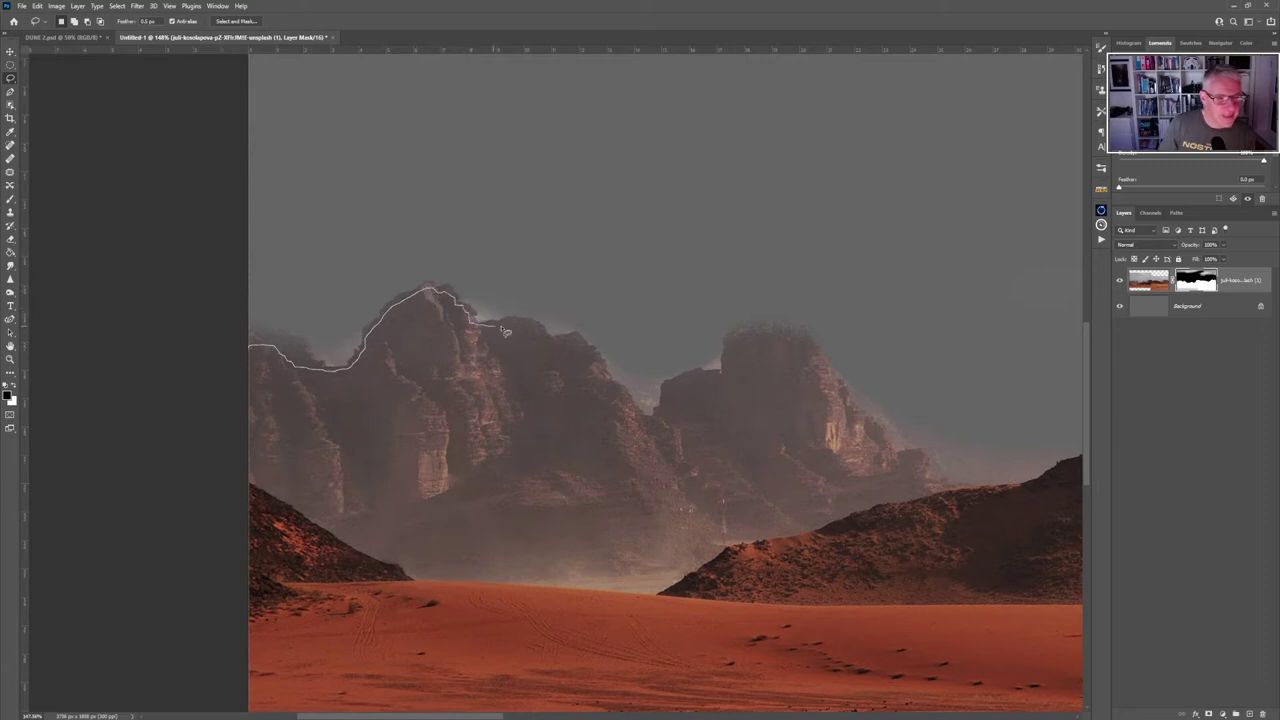
{"action": "left_click_drag", "start_coordinate": [556, 346], "coordinate": [578, 343]}
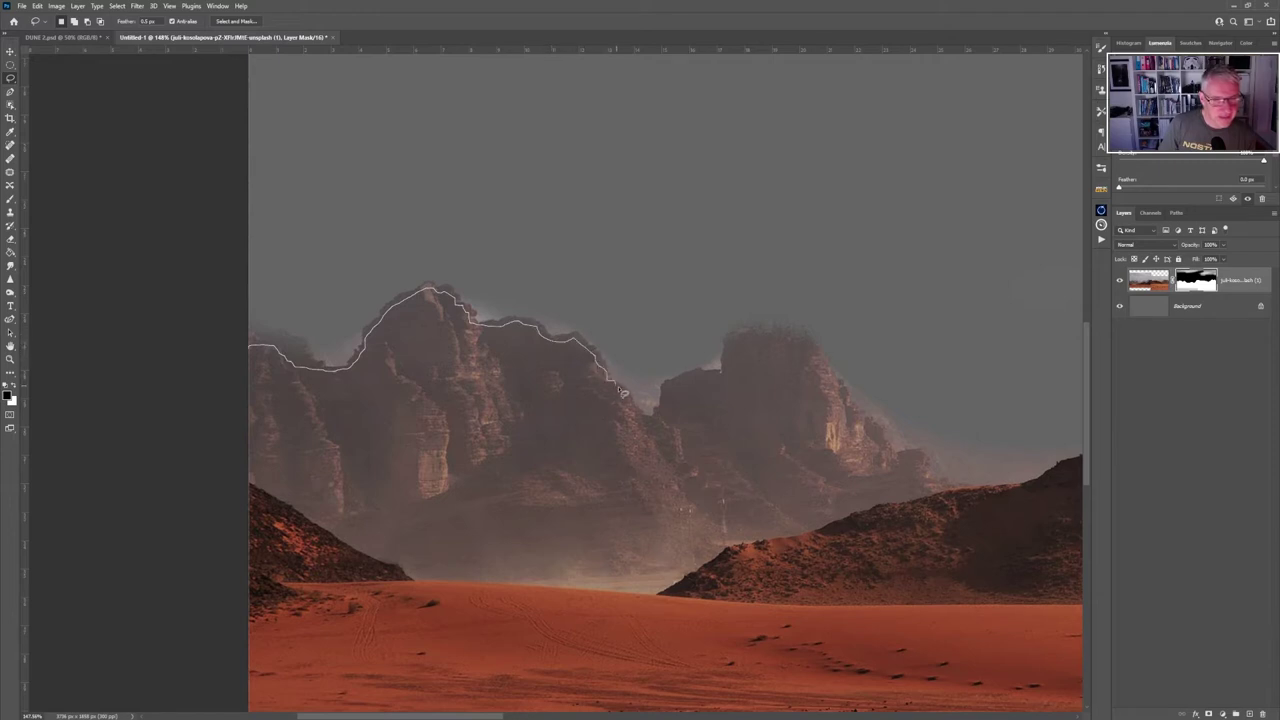
{"action": "left_click_drag", "start_coordinate": [662, 418], "coordinate": [670, 398]}
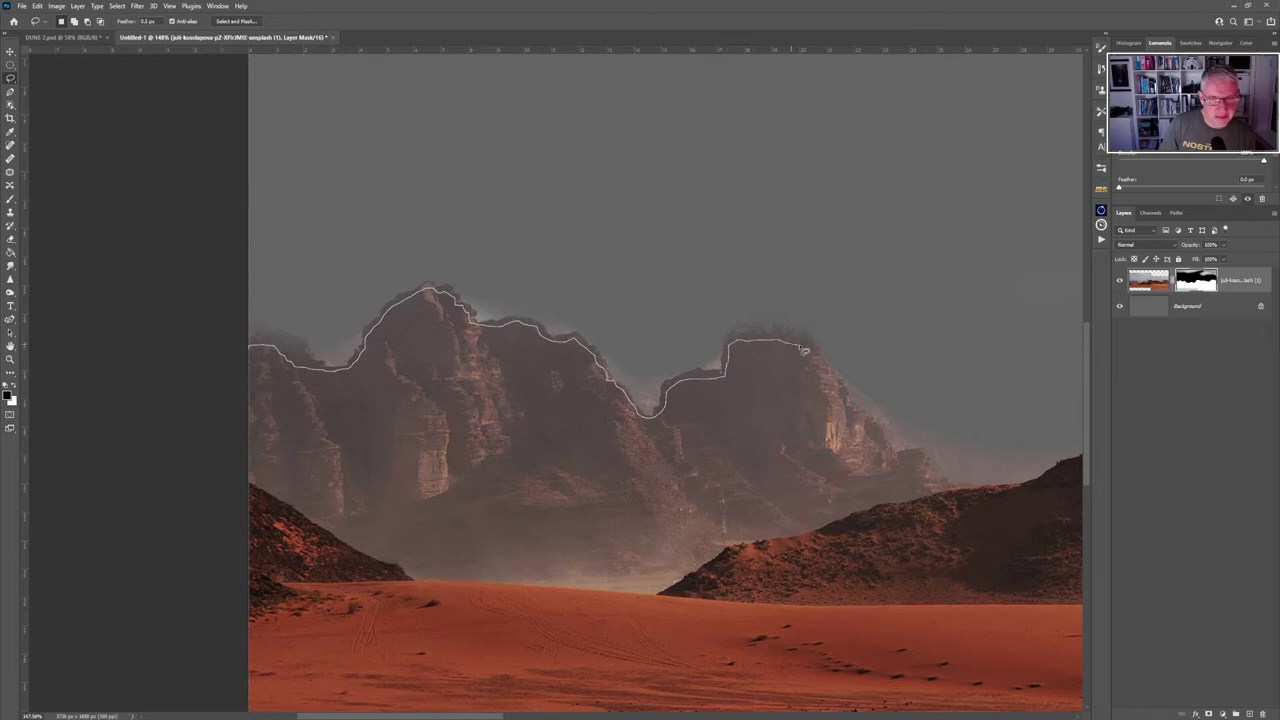
{"action": "left_click_drag", "start_coordinate": [804, 349], "coordinate": [817, 357]}
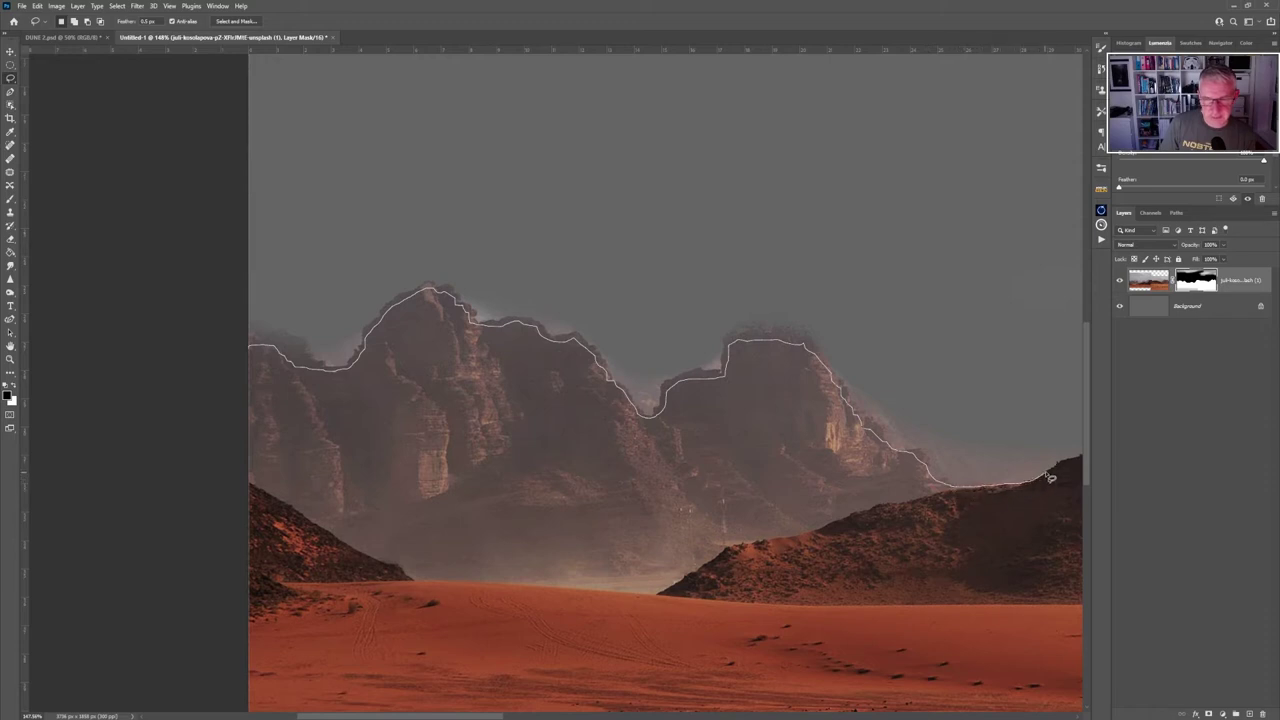
{"action": "mouse_move", "coordinate": [1060, 472]}
{"action": "left_mouse_down"}
{"action": "mouse_move", "coordinate": [1066, 420]}
{"action": "mouse_move", "coordinate": [876, 155]}
{"action": "mouse_move", "coordinate": [468, 79]}
{"action": "mouse_move", "coordinate": [207, 195]}
{"action": "mouse_move", "coordinate": [199, 304]}
{"action": "left_mouse_up"}
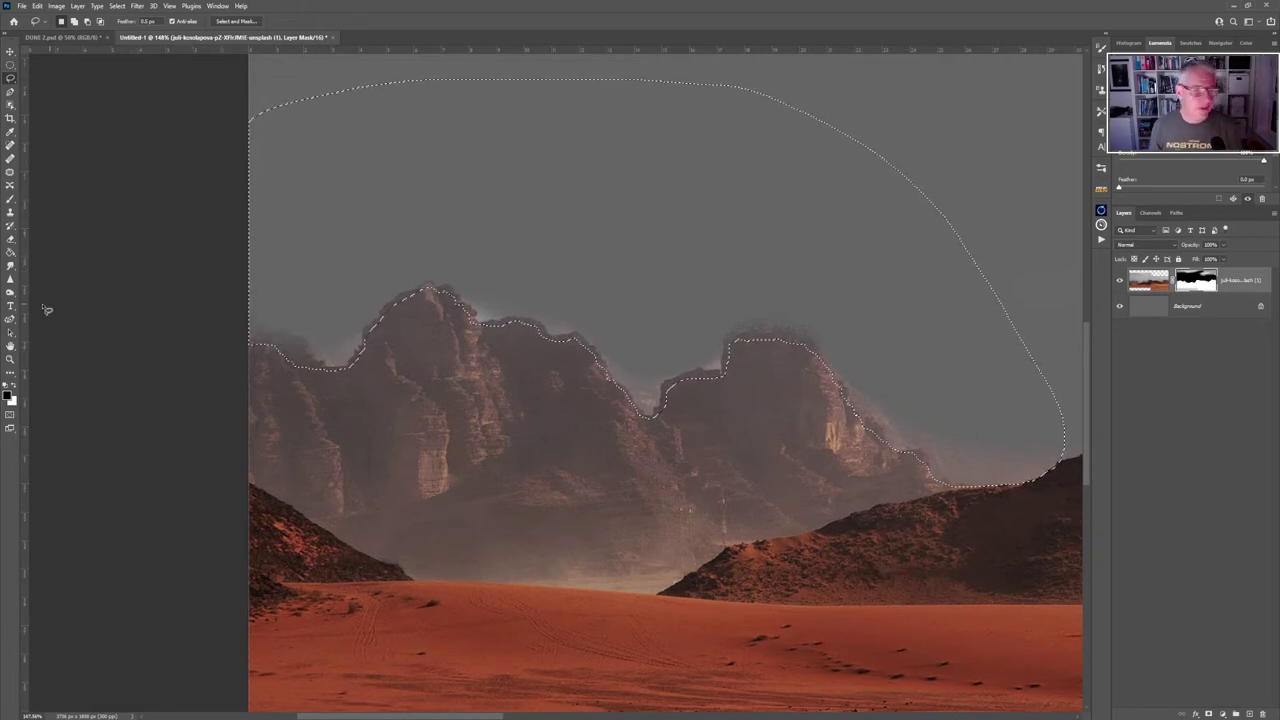
Return the brush to Normal mode, paint the selected mountain fringe black on the mask, and deselect.
{"action": "left_click", "coordinate": [10, 198]}
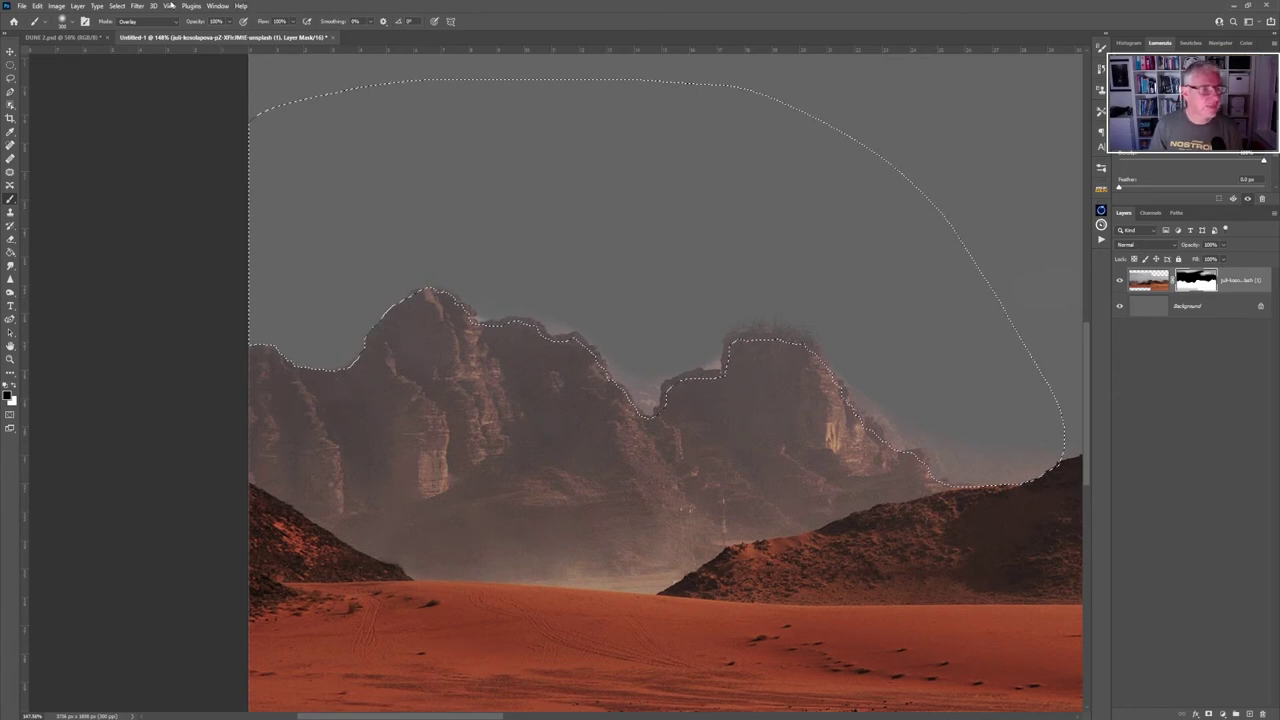
{"action": "left_click", "coordinate": [165, 22]}
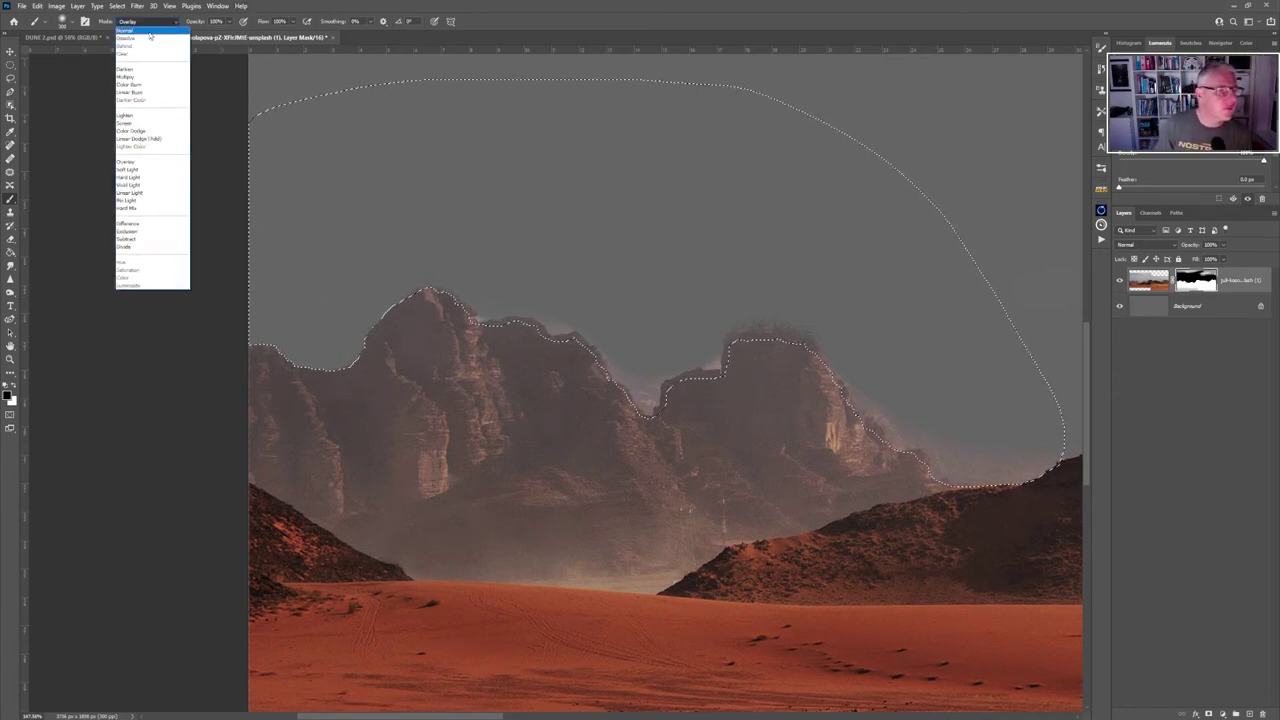
{"action": "left_click", "coordinate": [145, 30]}
{"action": "mouse_move", "coordinate": [425, 323]}
{"action": "left_mouse_down"}
{"action": "mouse_move", "coordinate": [397, 386]}
{"action": "mouse_move", "coordinate": [461, 344]}
{"action": "mouse_move", "coordinate": [597, 302]}
{"action": "mouse_move", "coordinate": [757, 343]}
{"action": "mouse_move", "coordinate": [838, 339]}
{"action": "mouse_move", "coordinate": [787, 463]}
{"action": "left_mouse_up"}
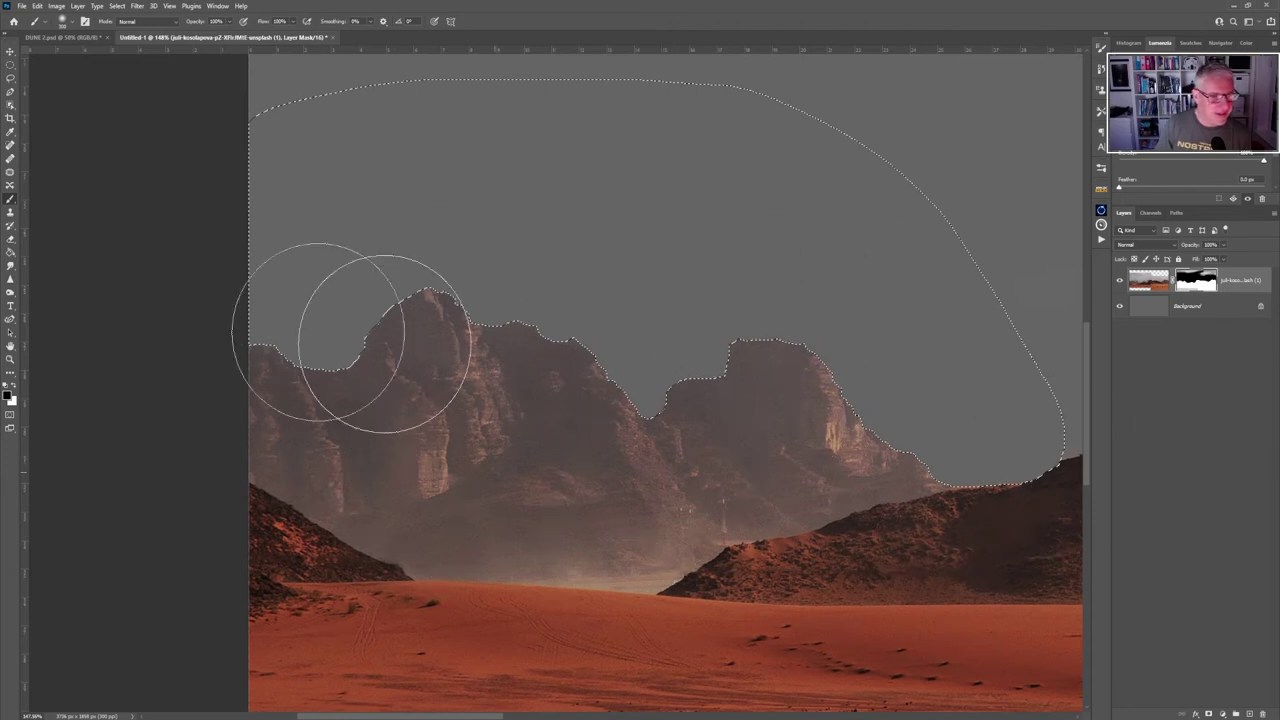
{"action": "key", "text": "ctrl+d"}
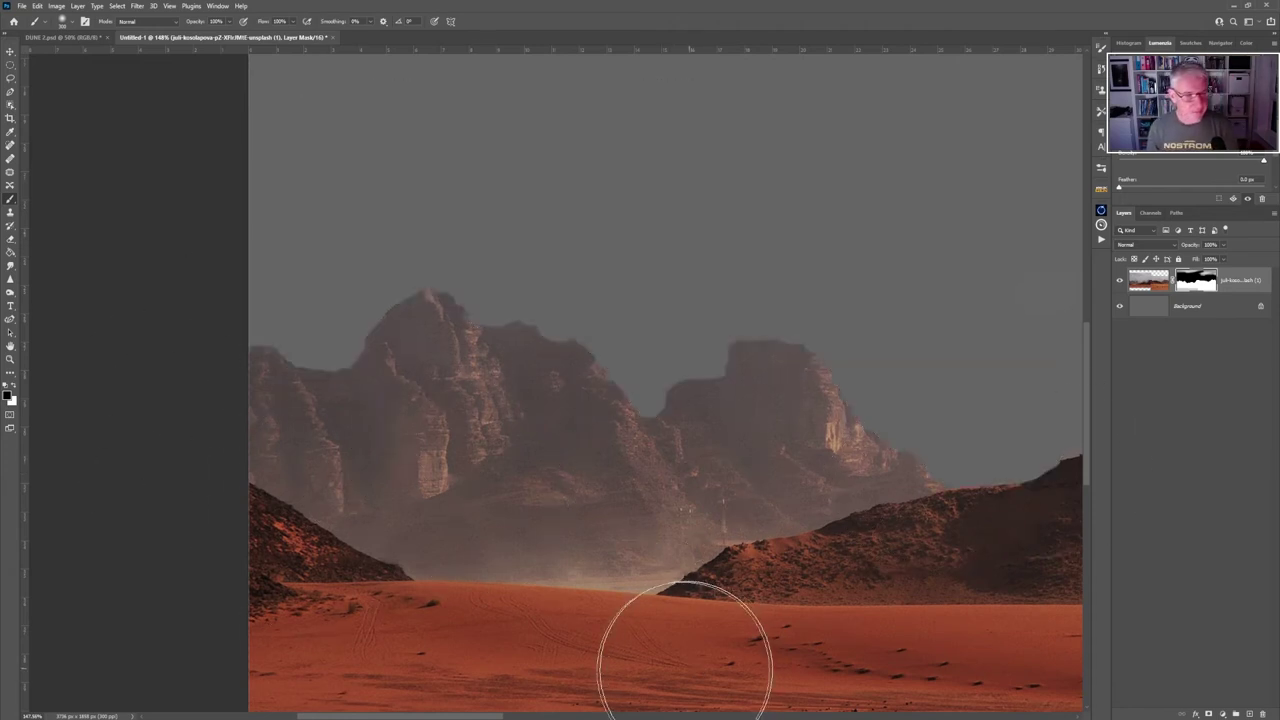
Lasso the remaining sky fringe along the other ridgelines and paint it black on the layer mask.
{"action": "left_click_drag", "start_coordinate": [866, 449], "coordinate": [191, 333]}
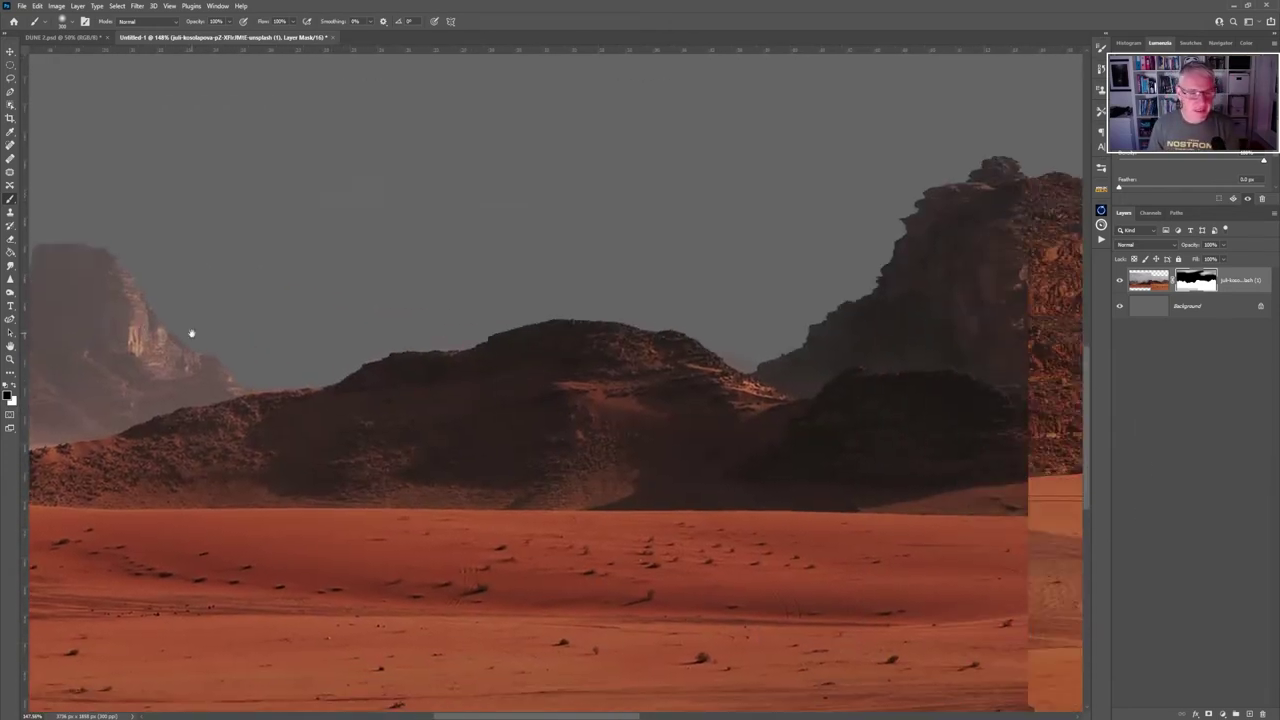
{"action": "key", "text": "l"}
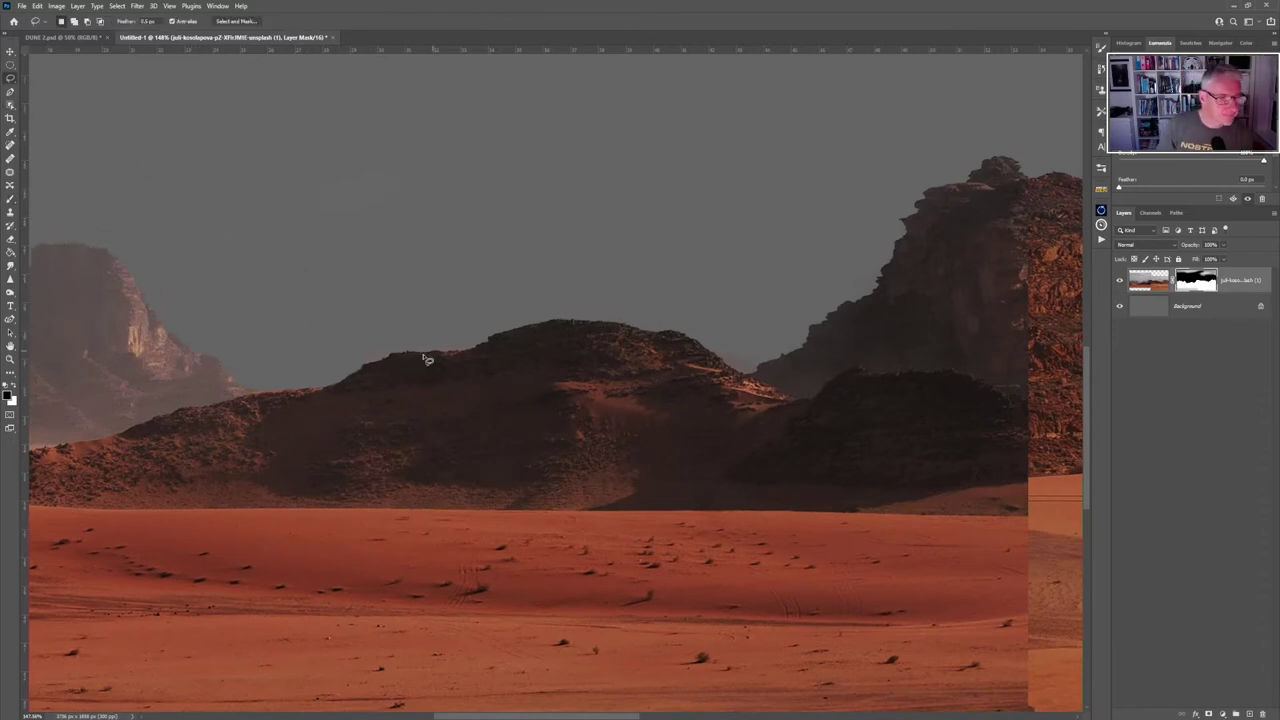
{"action": "mouse_move", "coordinate": [364, 366]}
{"action": "left_mouse_down"}
{"action": "mouse_move", "coordinate": [497, 345]}
{"action": "mouse_move", "coordinate": [418, 300]}
{"action": "left_mouse_up"}
{"action": "mouse_move", "coordinate": [980, 657]}
{"action": "left_mouse_down"}
{"action": "mouse_move", "coordinate": [739, 432]}
{"action": "mouse_move", "coordinate": [620, 508]}
{"action": "left_mouse_up"}
{"action": "mouse_move", "coordinate": [450, 365]}
{"action": "left_mouse_down"}
{"action": "mouse_move", "coordinate": [525, 370]}
{"action": "mouse_move", "coordinate": [718, 254]}
{"action": "mouse_move", "coordinate": [930, 236]}
{"action": "mouse_move", "coordinate": [1045, 282]}
{"action": "mouse_move", "coordinate": [450, 362]}
{"action": "left_mouse_up"}
{"action": "key", "text": "b"}
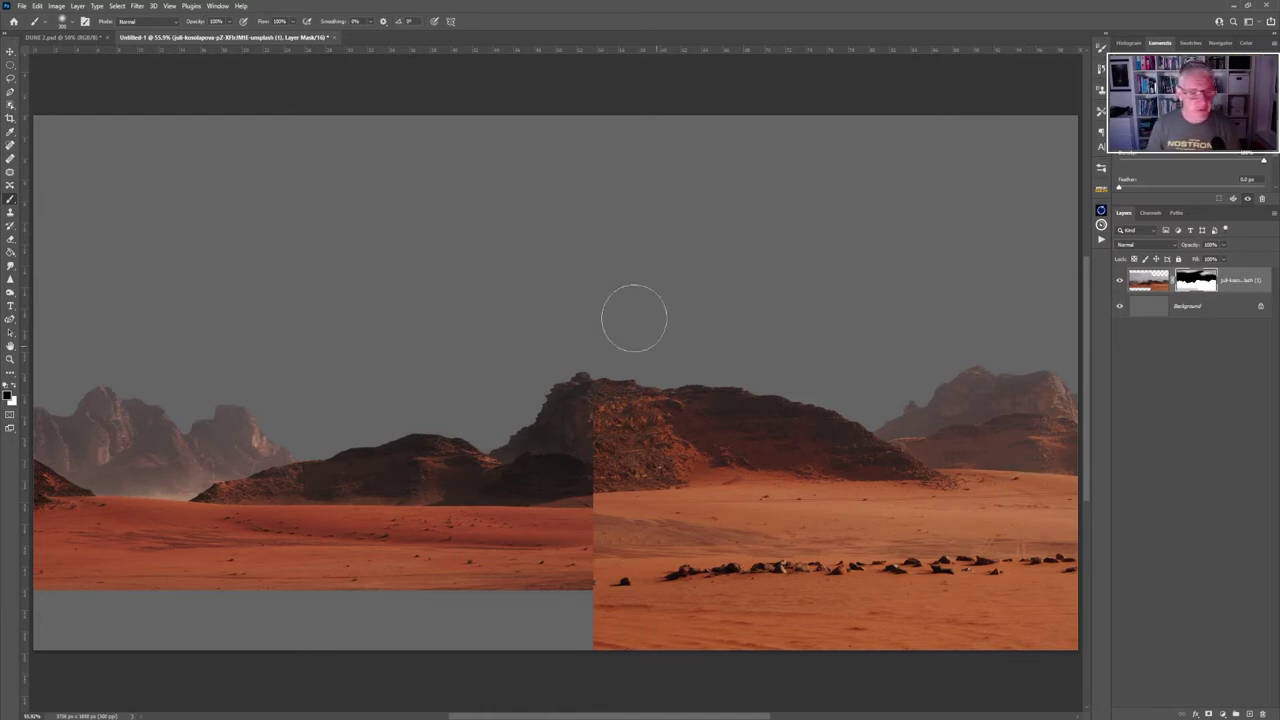
Clone dark rock from the left hill over the lower mountain seam with a smaller Clone Stamp brush on the landscape layer's image.
{"action": "left_click", "coordinate": [1155, 283]}
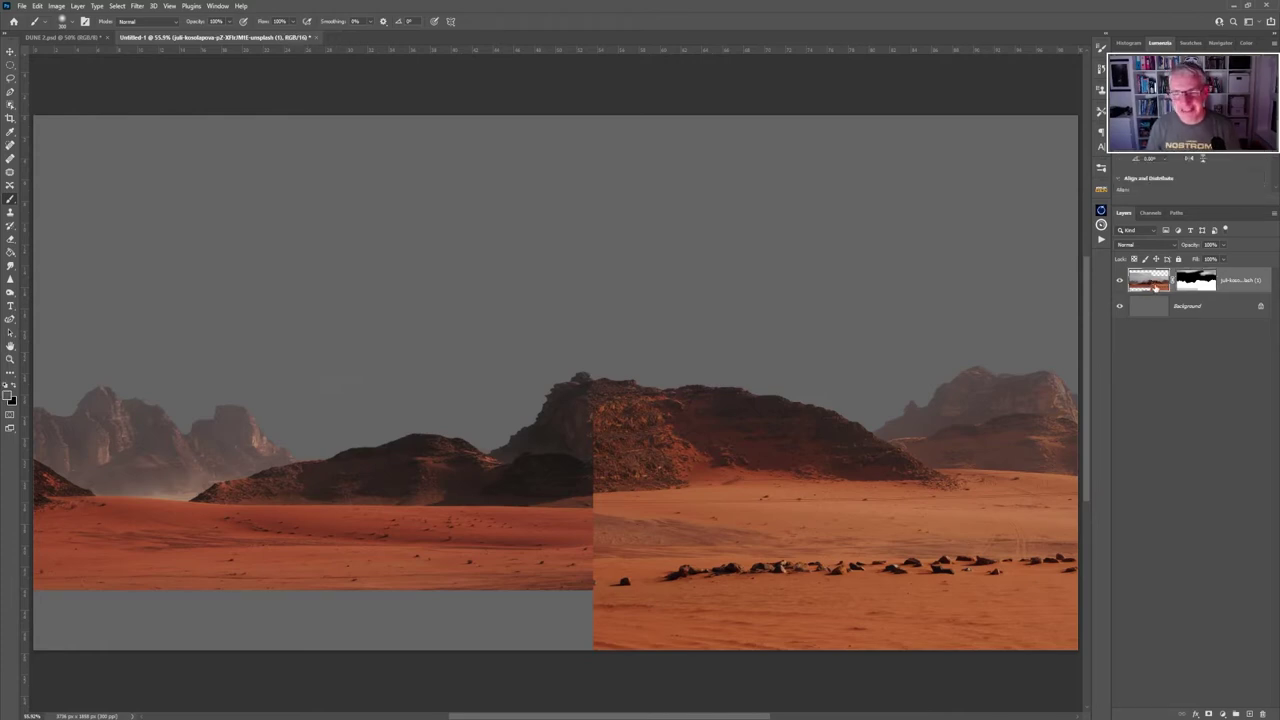
{"action": "key", "text": "z"}
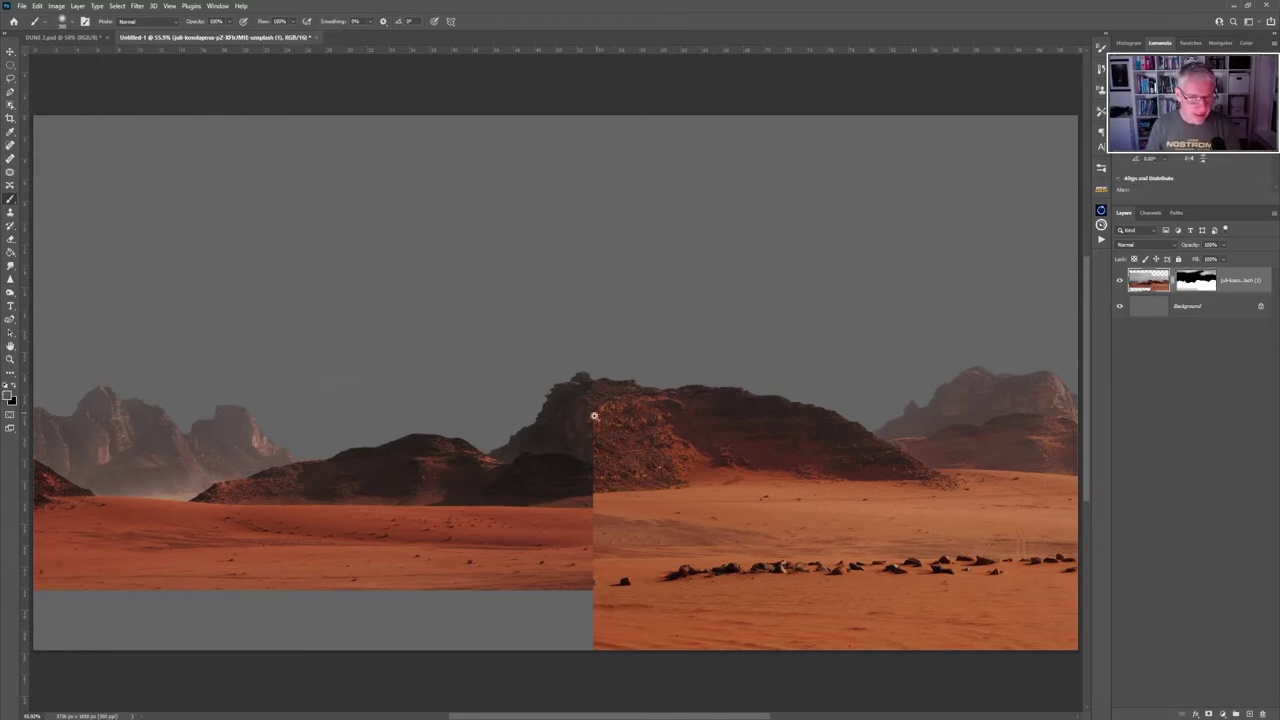
{"action": "left_click_drag", "start_coordinate": [591, 417], "coordinate": [650, 407]}
{"action": "key", "text": "b"}
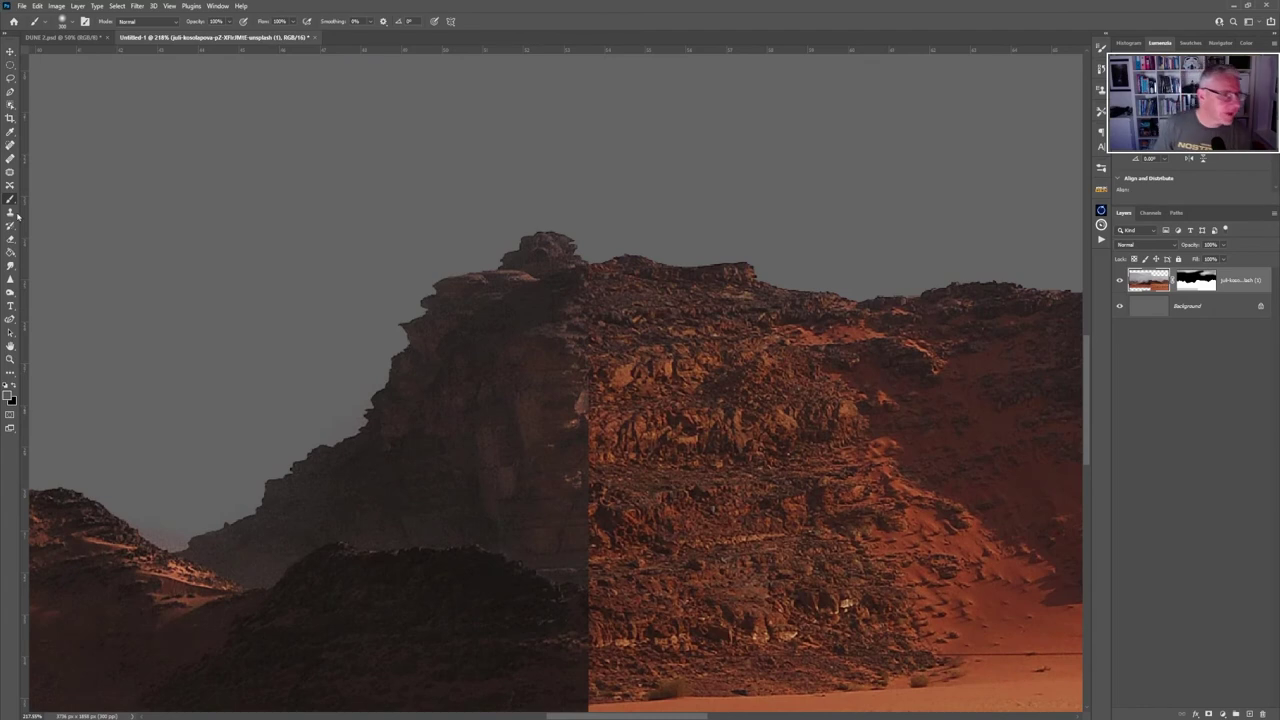
{"action": "left_click", "coordinate": [11, 213]}
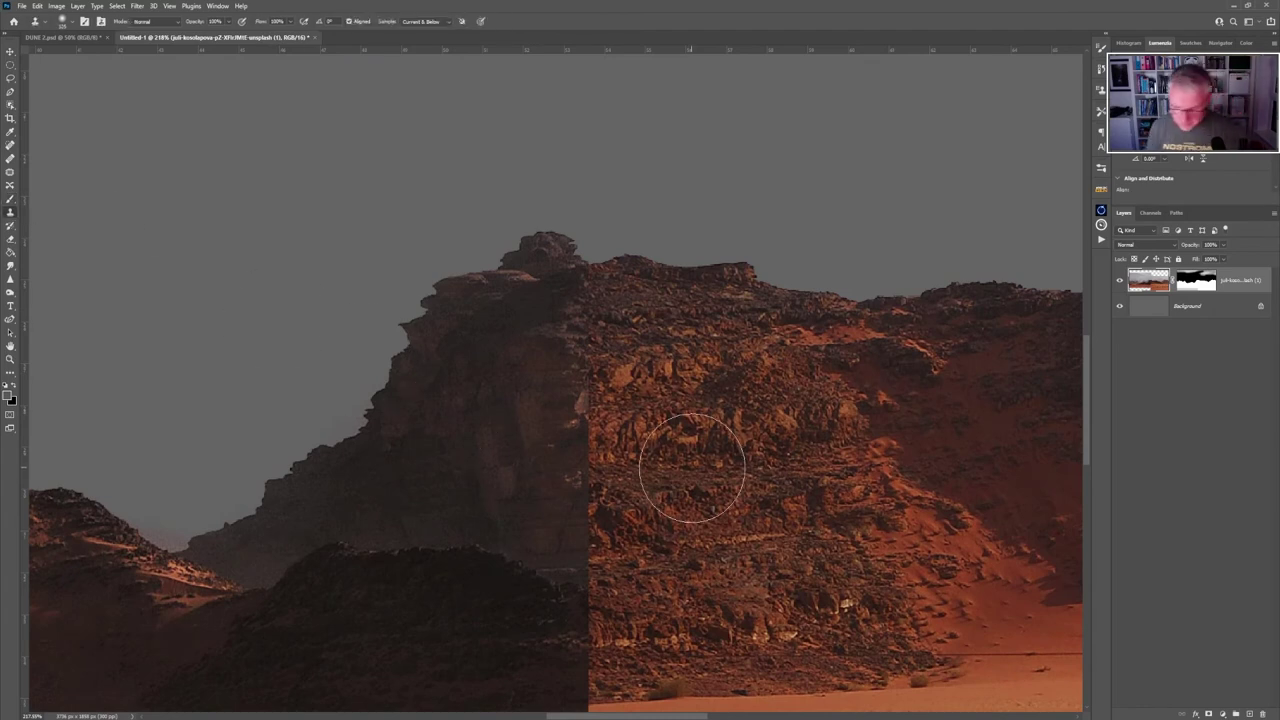
{"action": "key", "text": "bracketleft"}
{"action": "key", "text": "bracketleft"}
{"action": "key", "text": "bracketleft"}
{"action": "key", "text": "bracketleft"}
{"action": "key", "text": "bracketleft"}
{"action": "key", "text": "bracketleft"}
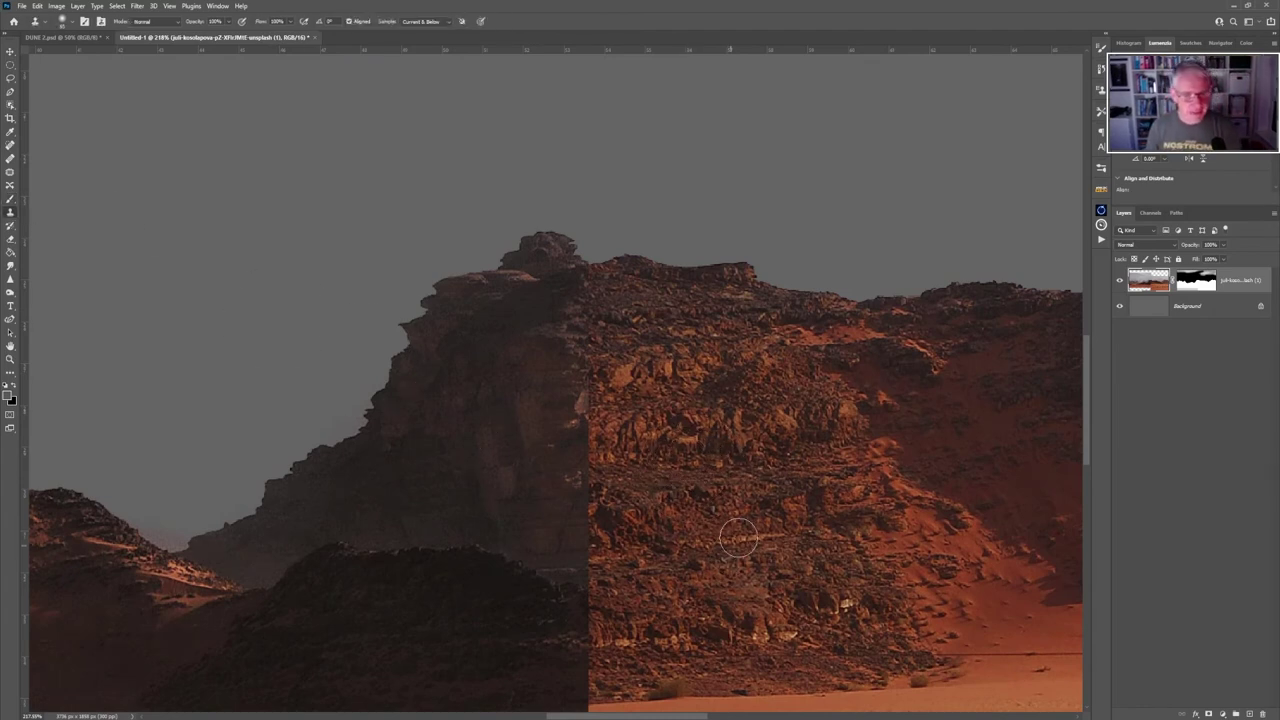
{"action": "scroll", "coordinate": [738, 538], "scroll_direction": "down", "scroll_amount": 5}
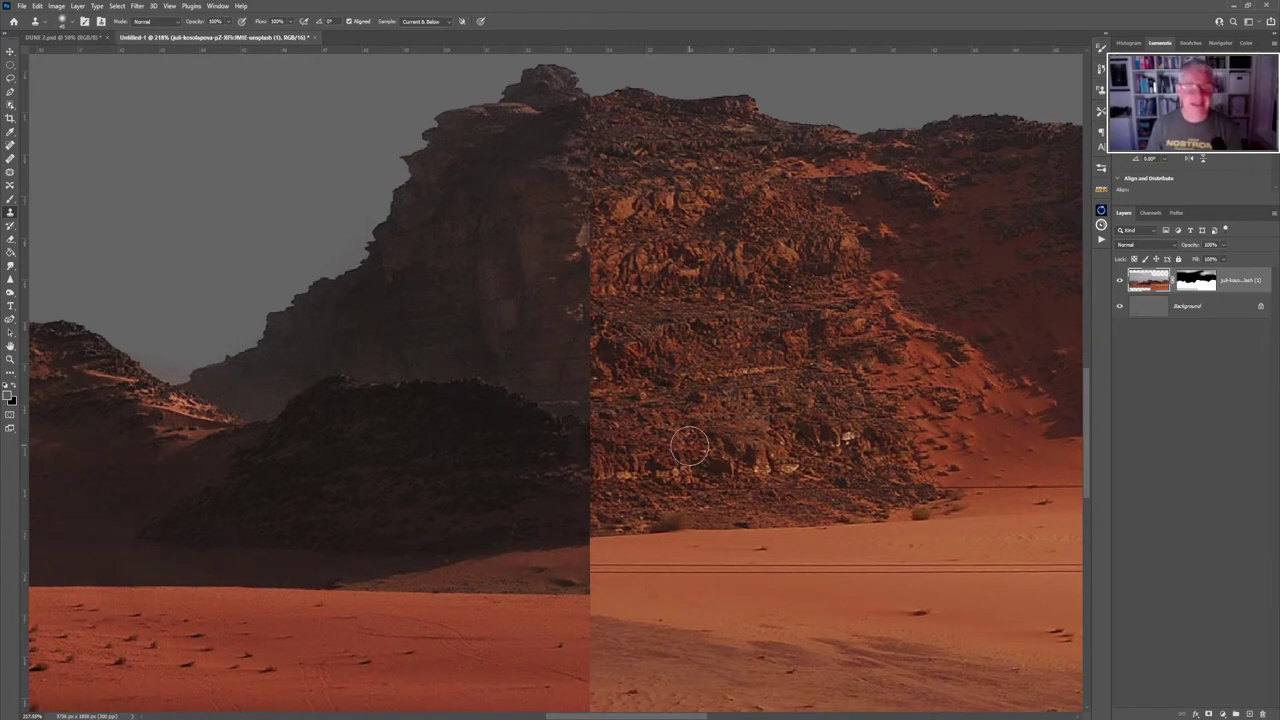
{"action": "left_click", "coordinate": [516, 399], "text": "alt"}
{"action": "mouse_move", "coordinate": [580, 428]}
{"action": "left_mouse_down"}
{"action": "mouse_move", "coordinate": [618, 444]}
{"action": "mouse_move", "coordinate": [602, 441]}
{"action": "mouse_move", "coordinate": [608, 463]}
{"action": "mouse_move", "coordinate": [580, 473]}
{"action": "mouse_move", "coordinate": [614, 497]}
{"action": "mouse_move", "coordinate": [580, 516]}
{"action": "mouse_move", "coordinate": [673, 501]}
{"action": "left_mouse_up"}
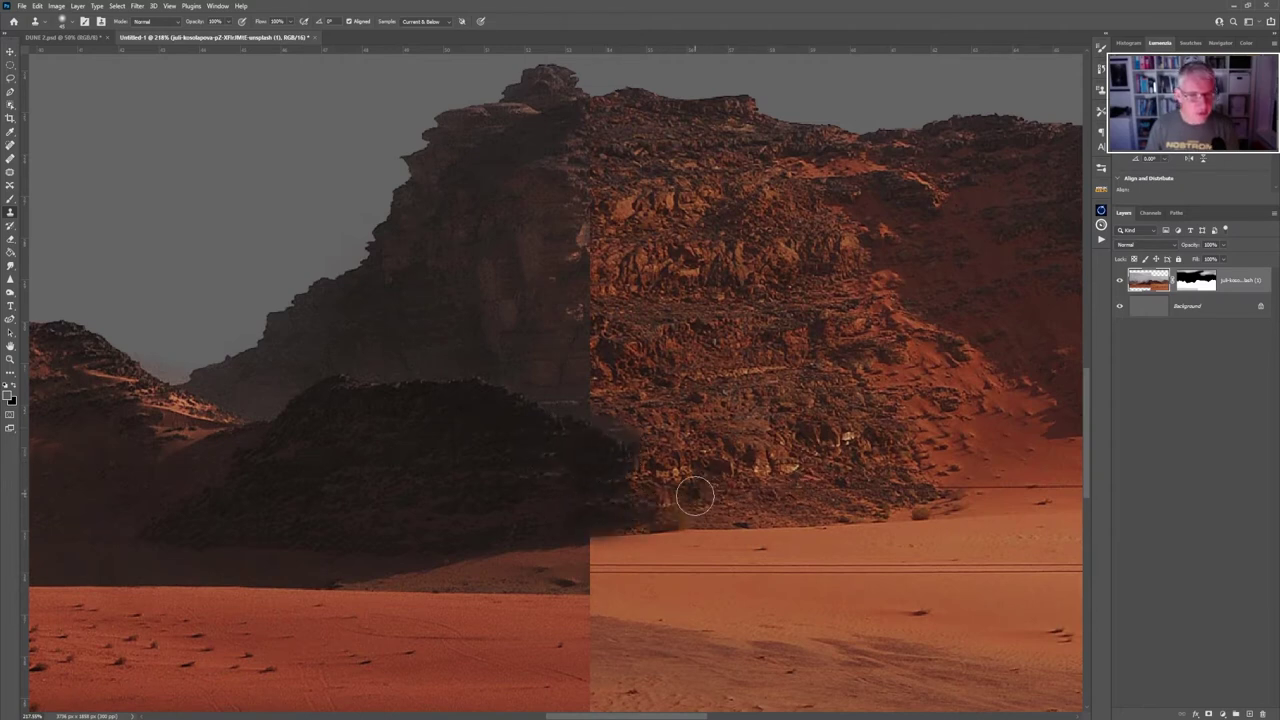
Reduce the Clone Stamp opacity to about 50% and clone reddish rock texture along the seam between the two mountain halves.
{"action": "left_click", "coordinate": [227, 24]}
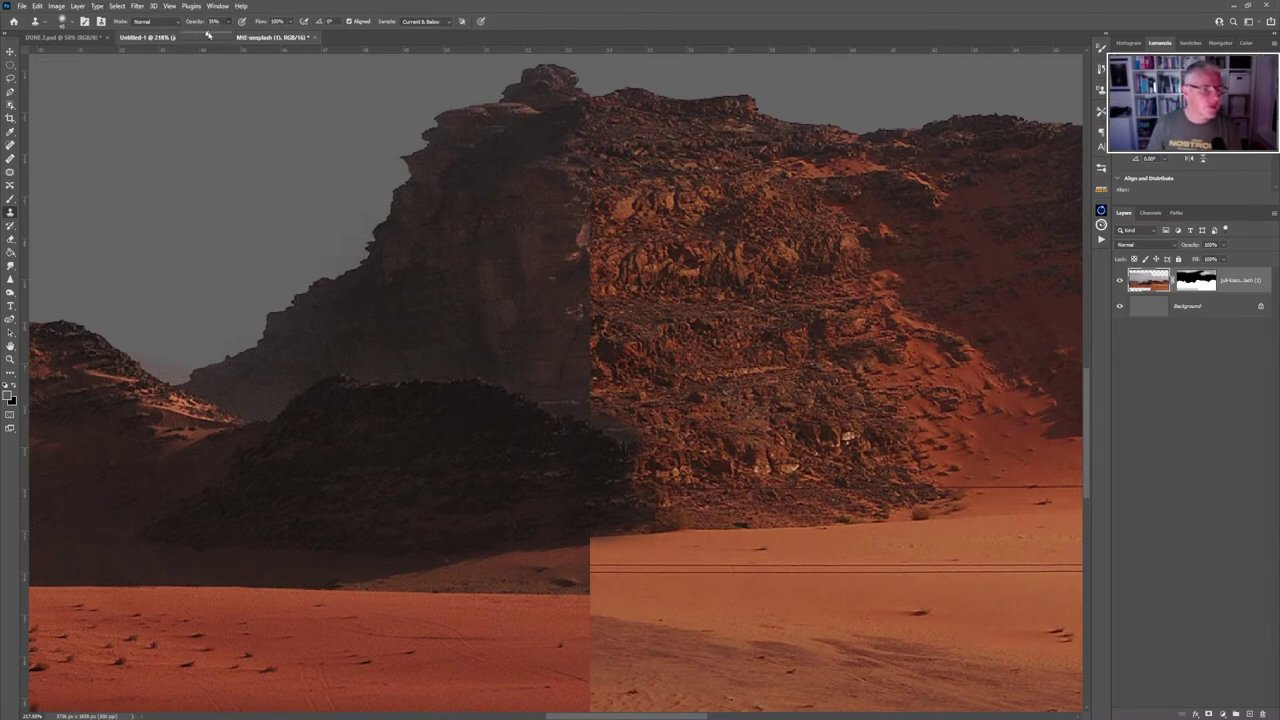
{"action": "left_click", "coordinate": [685, 261], "text": "alt"}
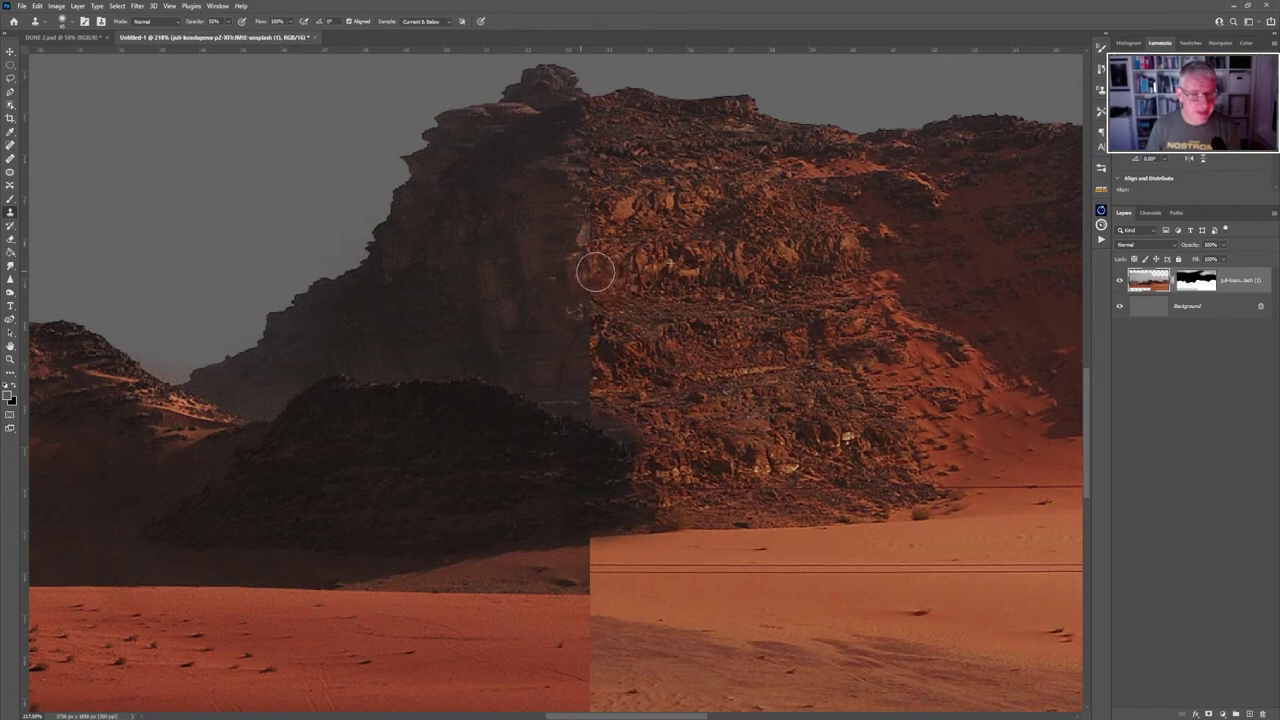
{"action": "mouse_move", "coordinate": [595, 257]}
{"action": "left_mouse_down"}
{"action": "mouse_move", "coordinate": [600, 331]}
{"action": "mouse_move", "coordinate": [582, 370]}
{"action": "mouse_move", "coordinate": [613, 407]}
{"action": "mouse_move", "coordinate": [587, 392]}
{"action": "mouse_move", "coordinate": [617, 414]}
{"action": "left_mouse_up"}
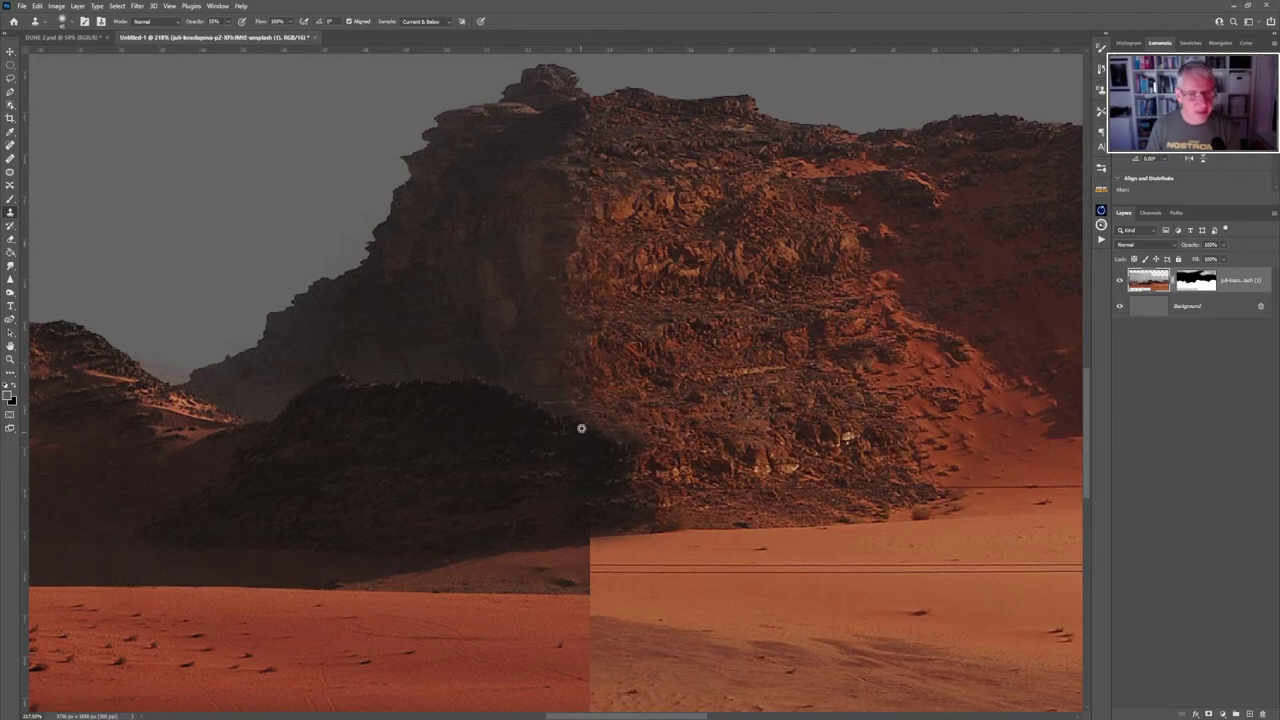
{"action": "mouse_move", "coordinate": [598, 432]}
{"action": "left_mouse_down"}
{"action": "mouse_move", "coordinate": [692, 486]}
{"action": "mouse_move", "coordinate": [553, 549]}
{"action": "mouse_move", "coordinate": [548, 568]}
{"action": "left_mouse_up"}
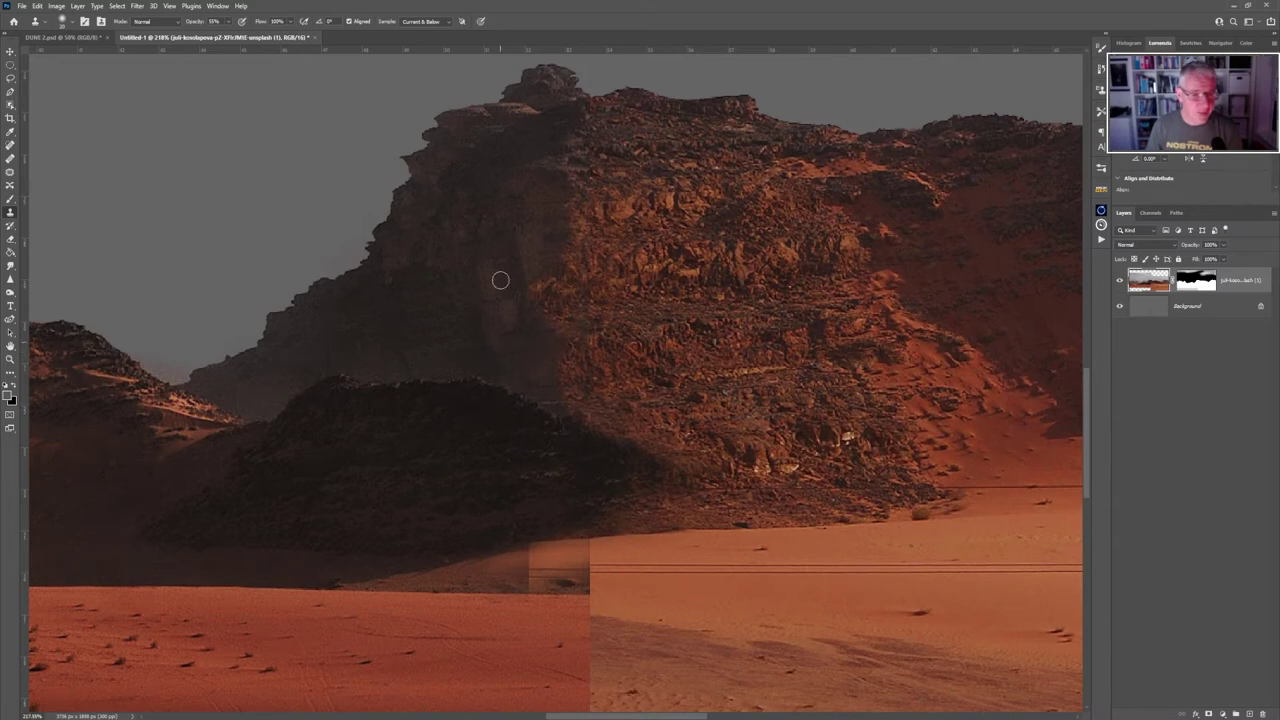
Lower the Clone Stamp opacity further and soften the light-to-shadow transition along the central mountain's seam and dark hill edge.
{"action": "left_click", "coordinate": [231, 22]}
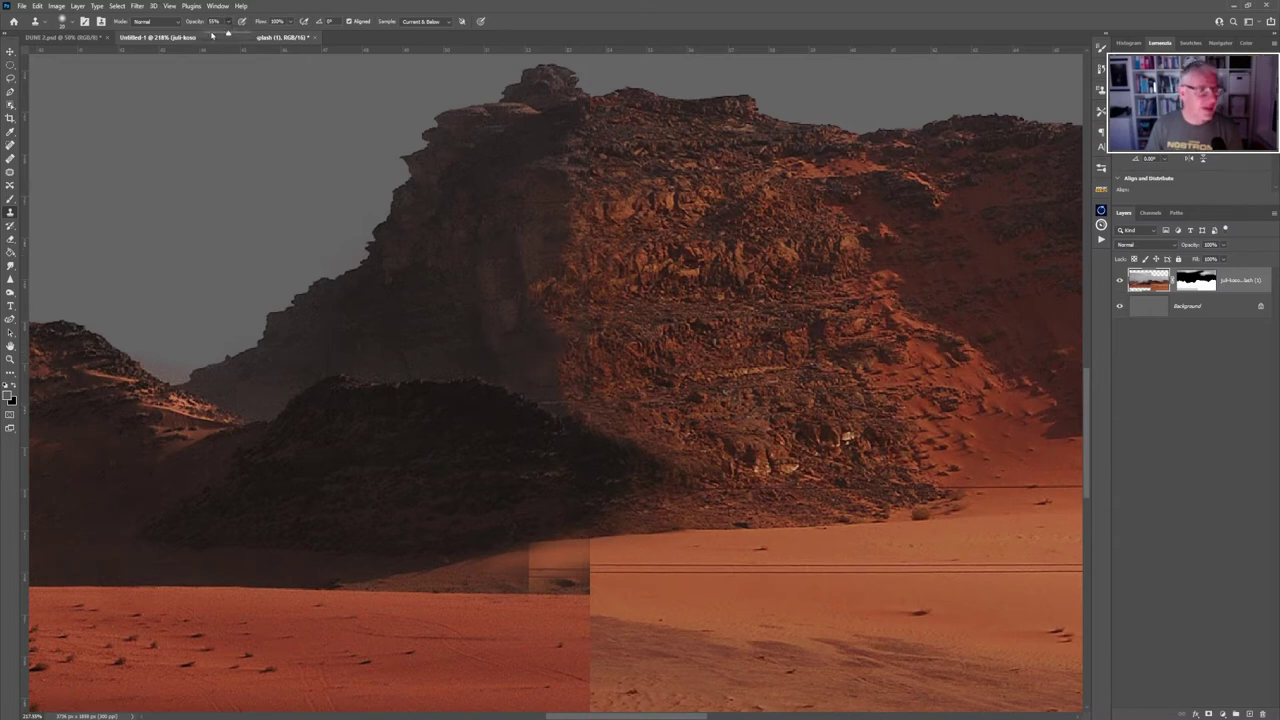
{"action": "left_click", "coordinate": [560, 349]}
{"action": "mouse_move", "coordinate": [569, 351]}
{"action": "left_mouse_down"}
{"action": "mouse_move", "coordinate": [557, 366]}
{"action": "mouse_move", "coordinate": [551, 354]}
{"action": "mouse_move", "coordinate": [593, 383]}
{"action": "mouse_move", "coordinate": [563, 371]}
{"action": "mouse_move", "coordinate": [575, 400]}
{"action": "mouse_move", "coordinate": [567, 344]}
{"action": "mouse_move", "coordinate": [540, 380]}
{"action": "left_mouse_up"}
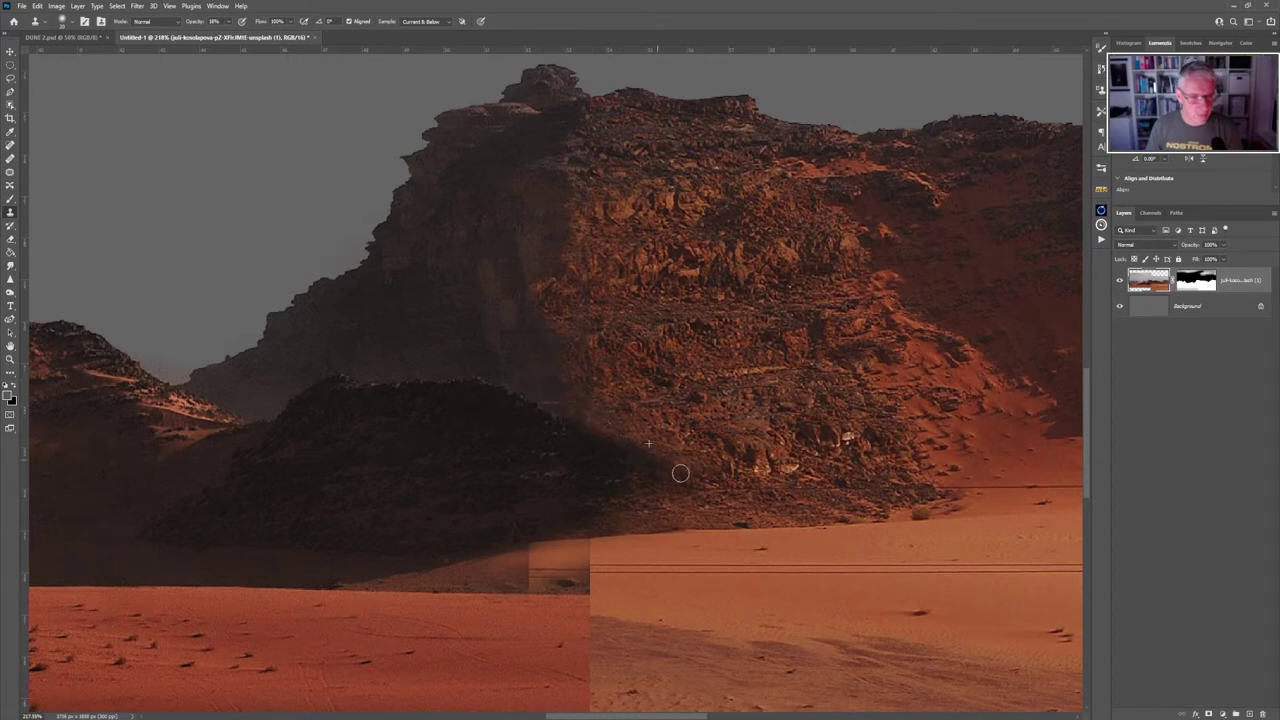
{"action": "left_click", "coordinate": [603, 429], "text": "alt"}
{"action": "mouse_move", "coordinate": [640, 458]}
{"action": "left_mouse_down"}
{"action": "mouse_move", "coordinate": [675, 457]}
{"action": "mouse_move", "coordinate": [636, 439]}
{"action": "left_mouse_up"}
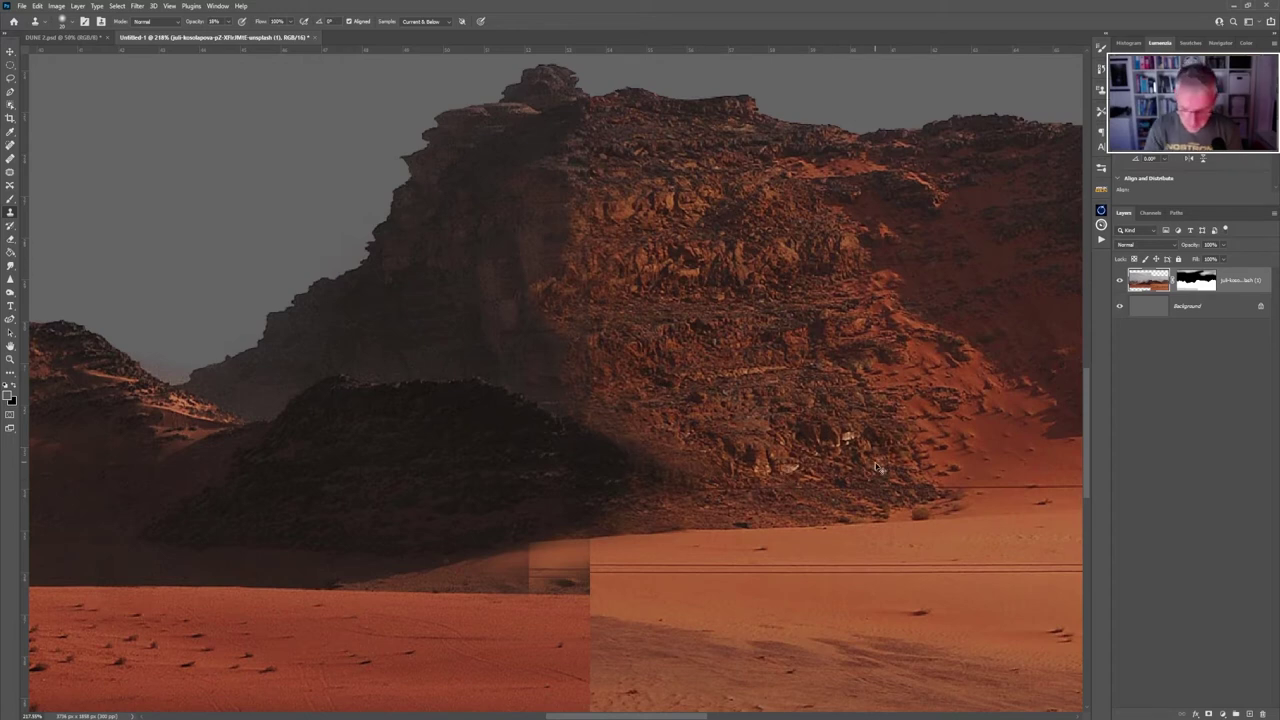
Label the blended mountain landscape layer with the color Green.
{"action": "key", "text": "ctrl+0"}
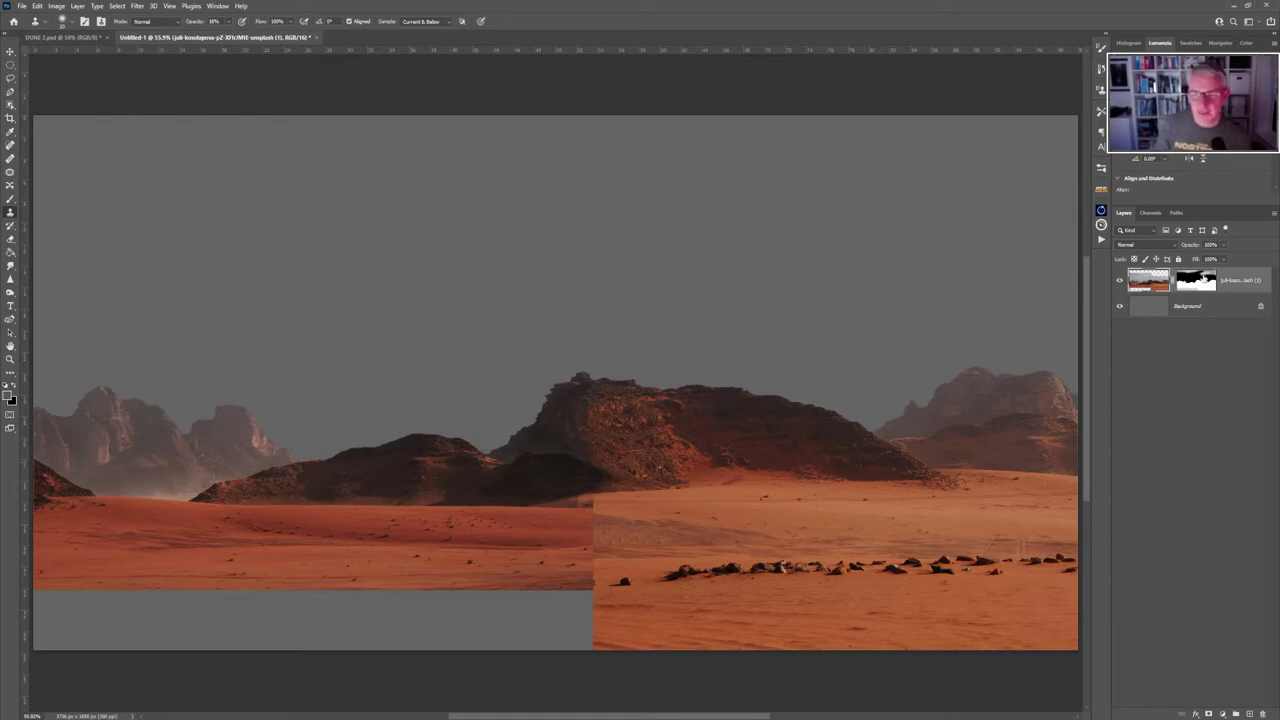
{"action": "right_click", "coordinate": [1119, 293]}
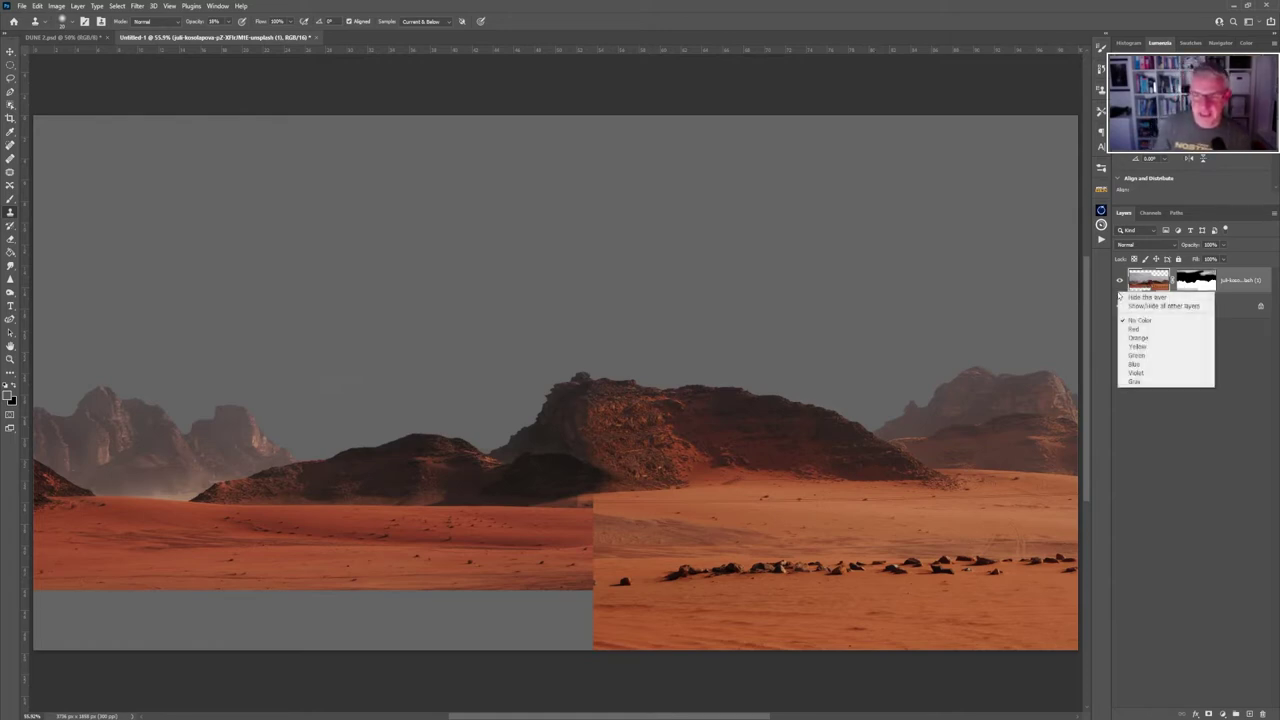
{"action": "left_click", "coordinate": [1138, 355]}
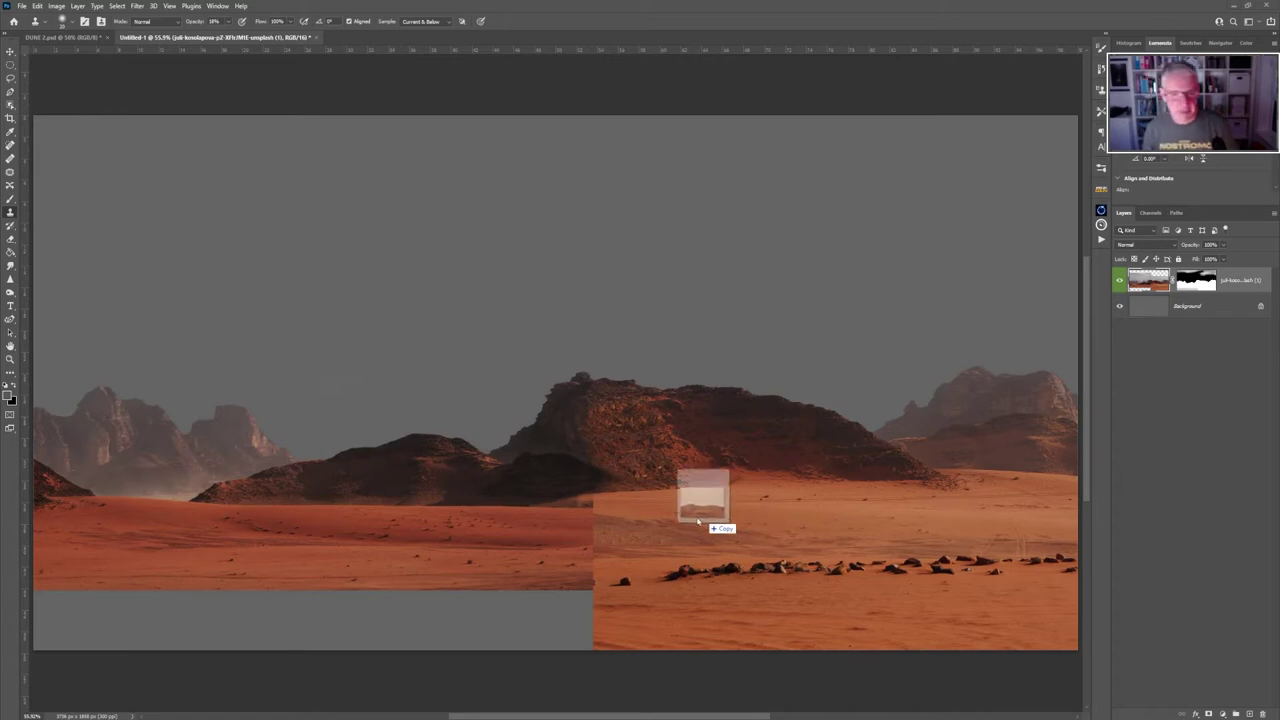
Place the sand dune photo in the composite and stretch it horizontally to cover the full canvas width.
{"action": "left_click_drag", "start_coordinate": [704, 510], "coordinate": [580, 510]}
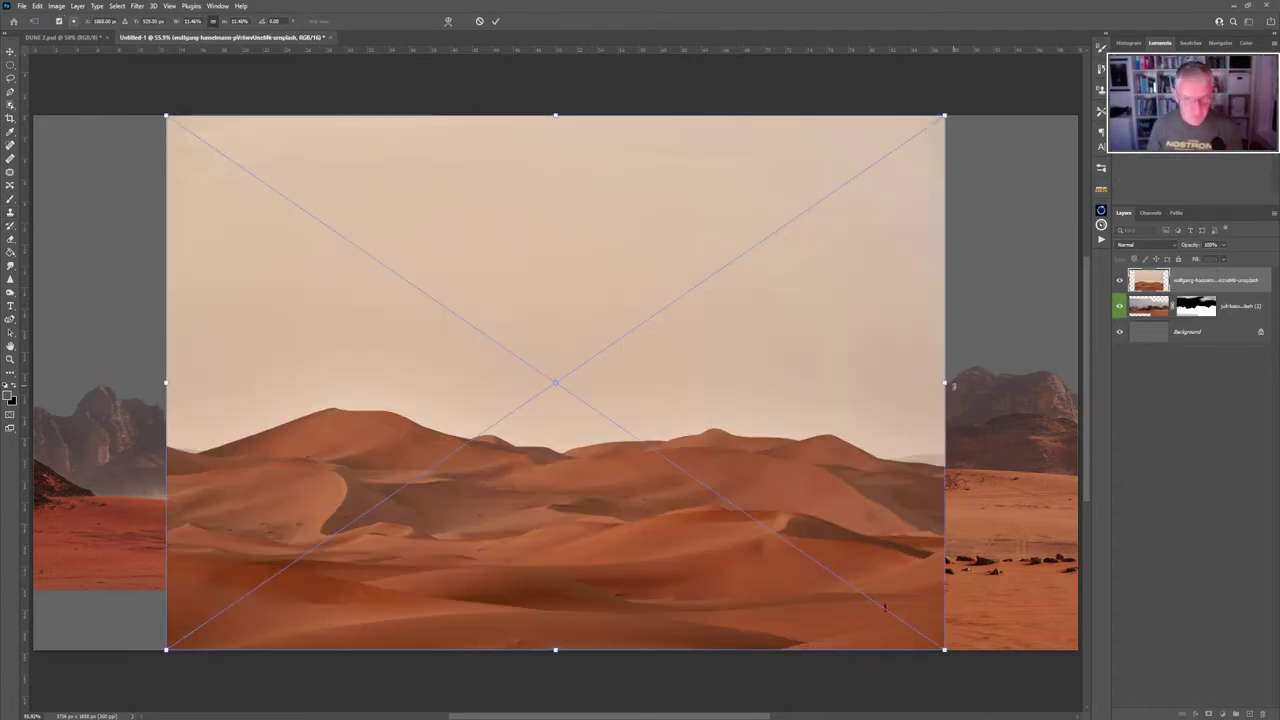
{"action": "left_click_drag", "start_coordinate": [947, 383], "coordinate": [1080, 382]}
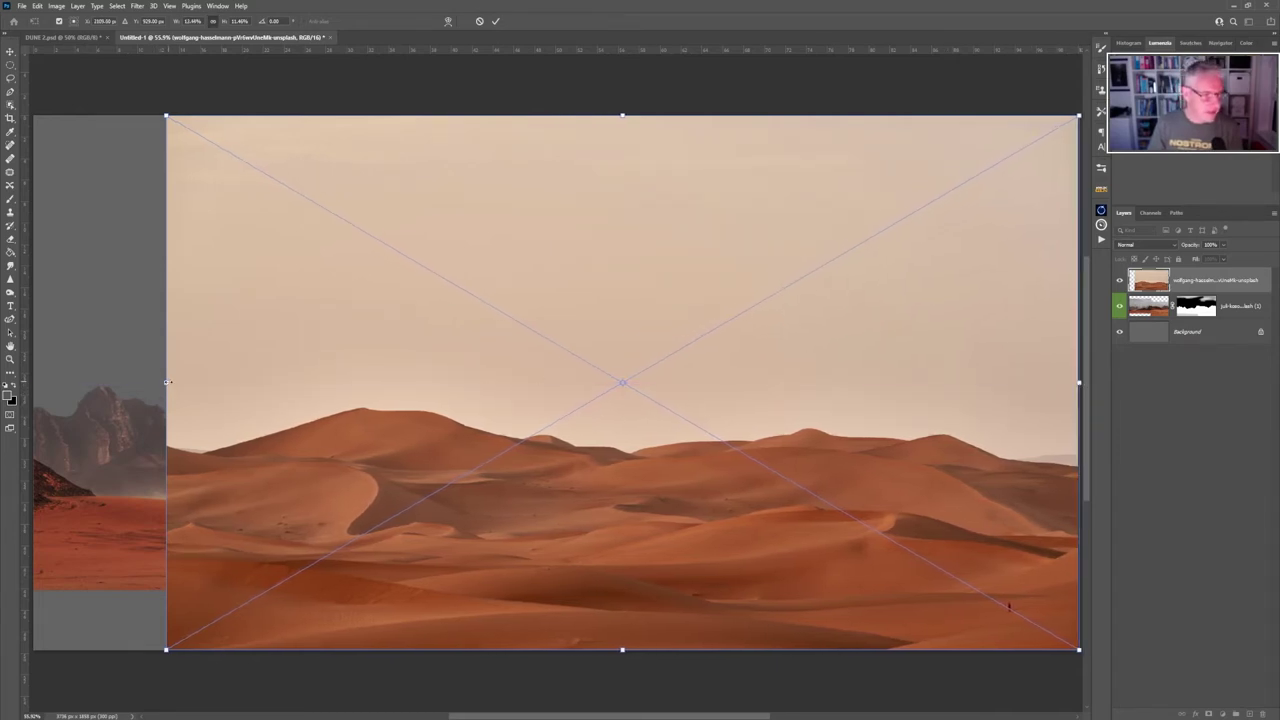
{"action": "left_click_drag", "start_coordinate": [166, 389], "coordinate": [229, 383]}
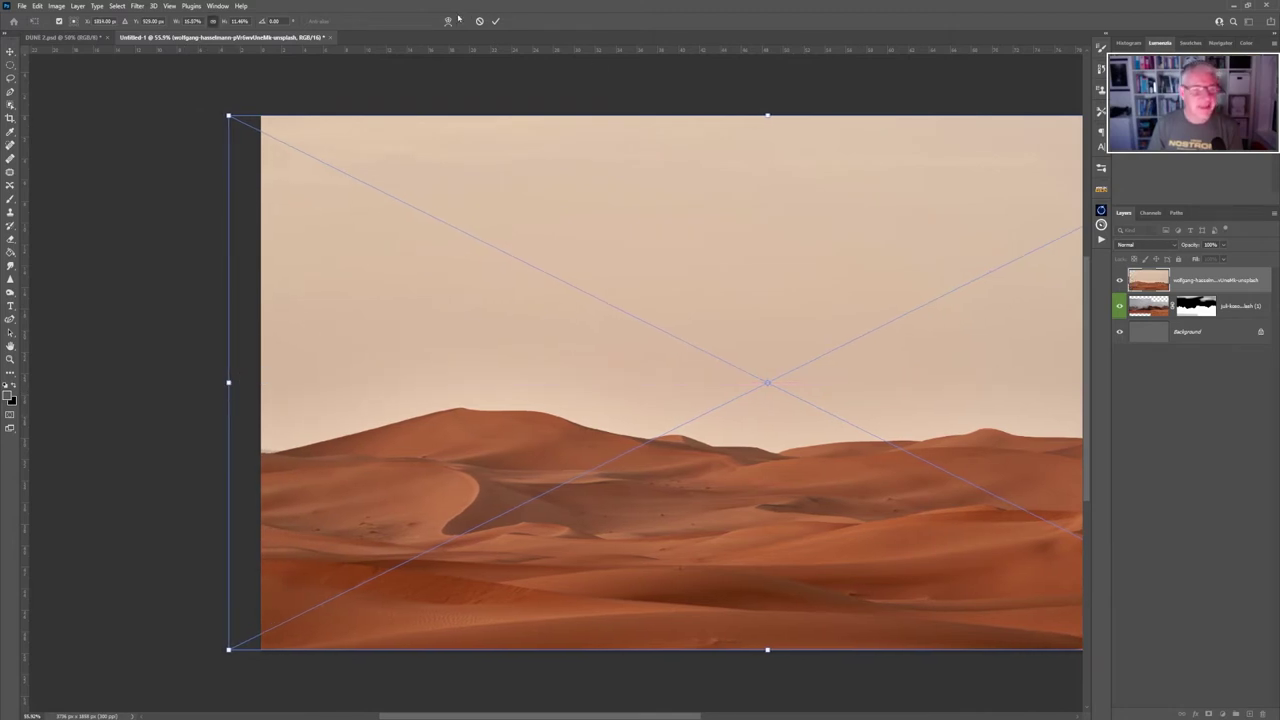
{"action": "left_click", "coordinate": [495, 21]}
Select the sky above the dunes with the automatic Sky selection.
{"action": "key", "text": "s"}
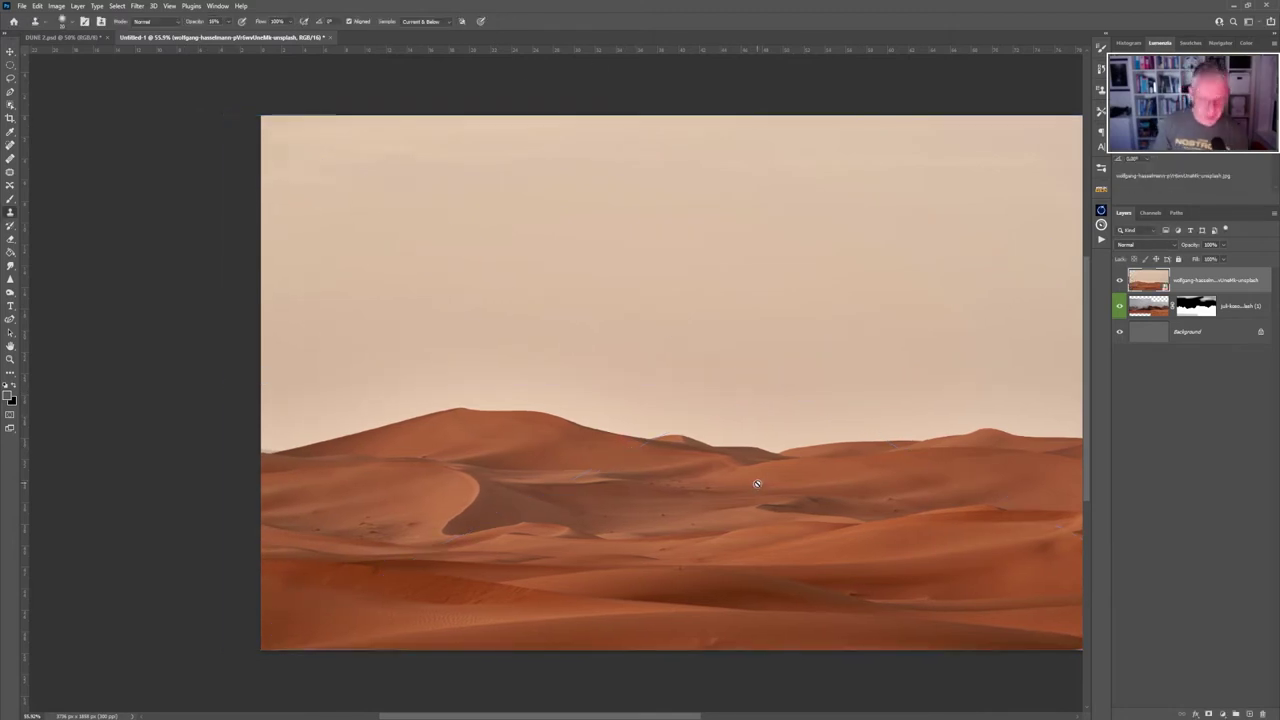
{"action": "scroll", "coordinate": [757, 488], "scroll_direction": "right", "scroll_amount": 3}
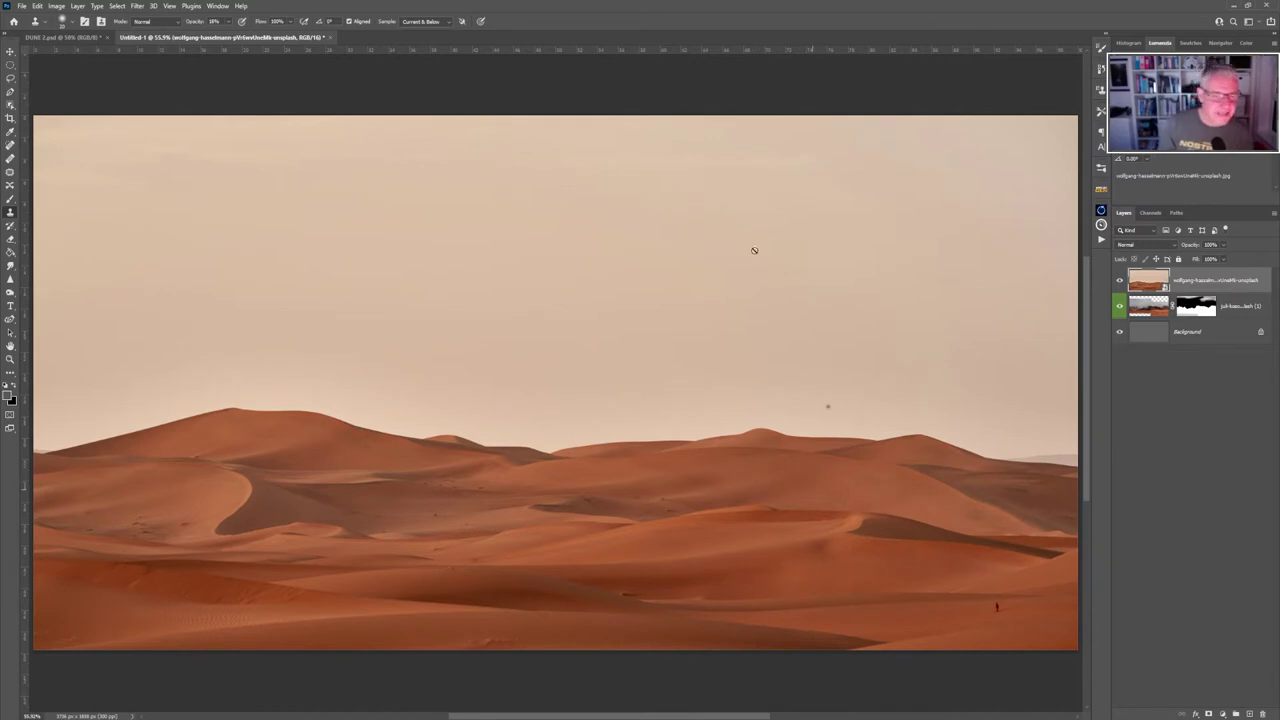
{"action": "left_click", "coordinate": [117, 6]}
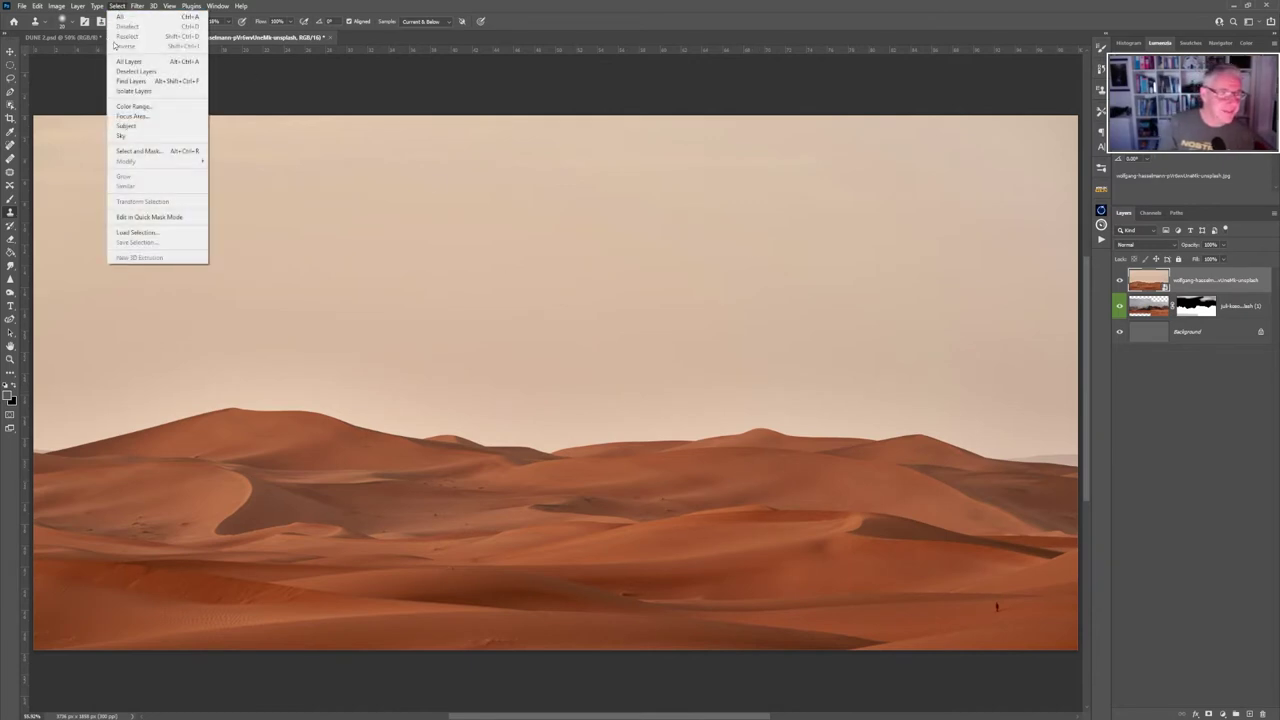
{"action": "left_click", "coordinate": [150, 132]}
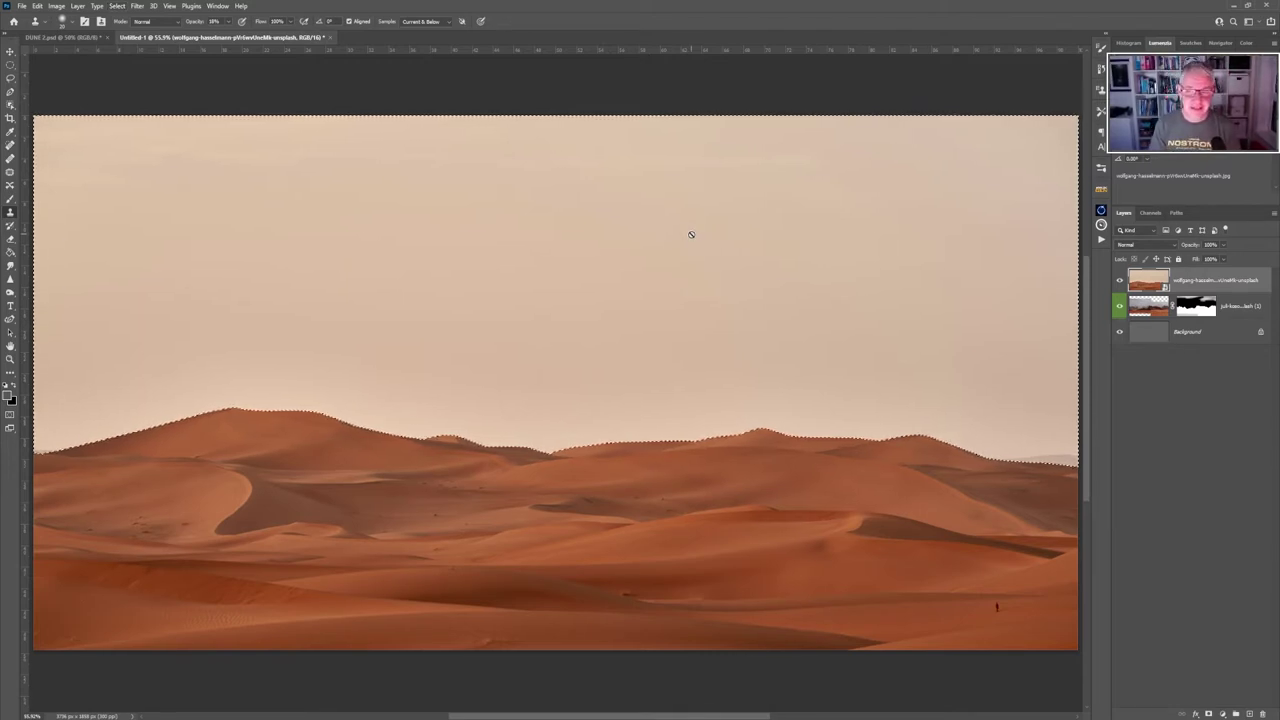
Rasterize the dune layer and mask out its sky by adding a layer mask from the selection and inverting it.
{"action": "right_click", "coordinate": [1205, 287]}
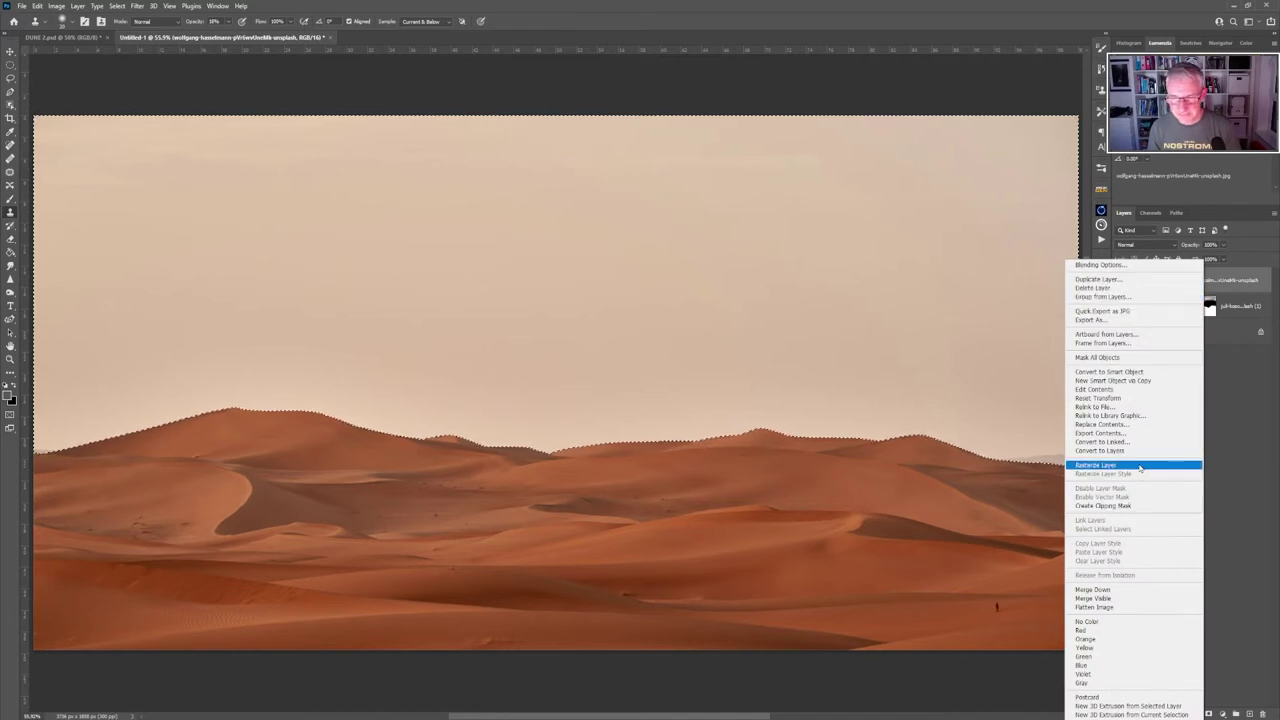
{"action": "left_click", "coordinate": [1096, 465]}
{"action": "left_click", "coordinate": [1208, 714]}
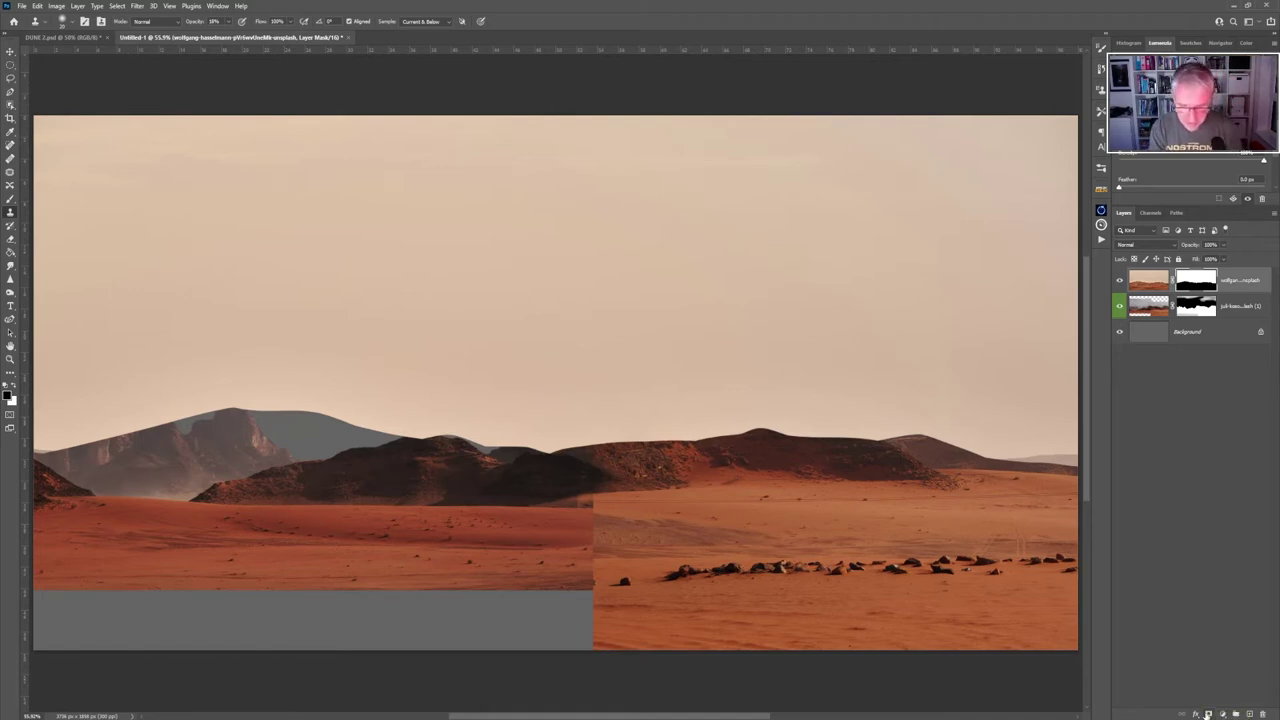
{"action": "key", "text": "ctrl+i"}
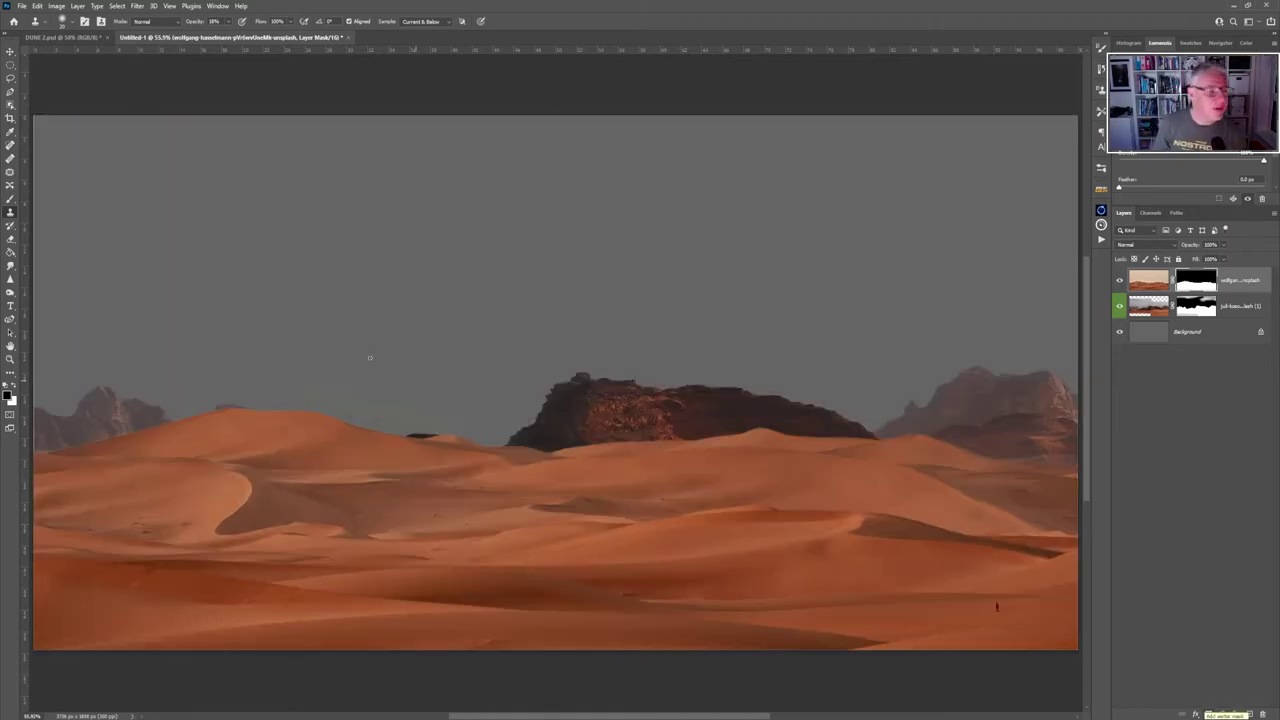
Move the masked dunes down so more of the mountains shows, keeping them aligned with the canvas's right edge.
{"action": "key", "text": "v"}
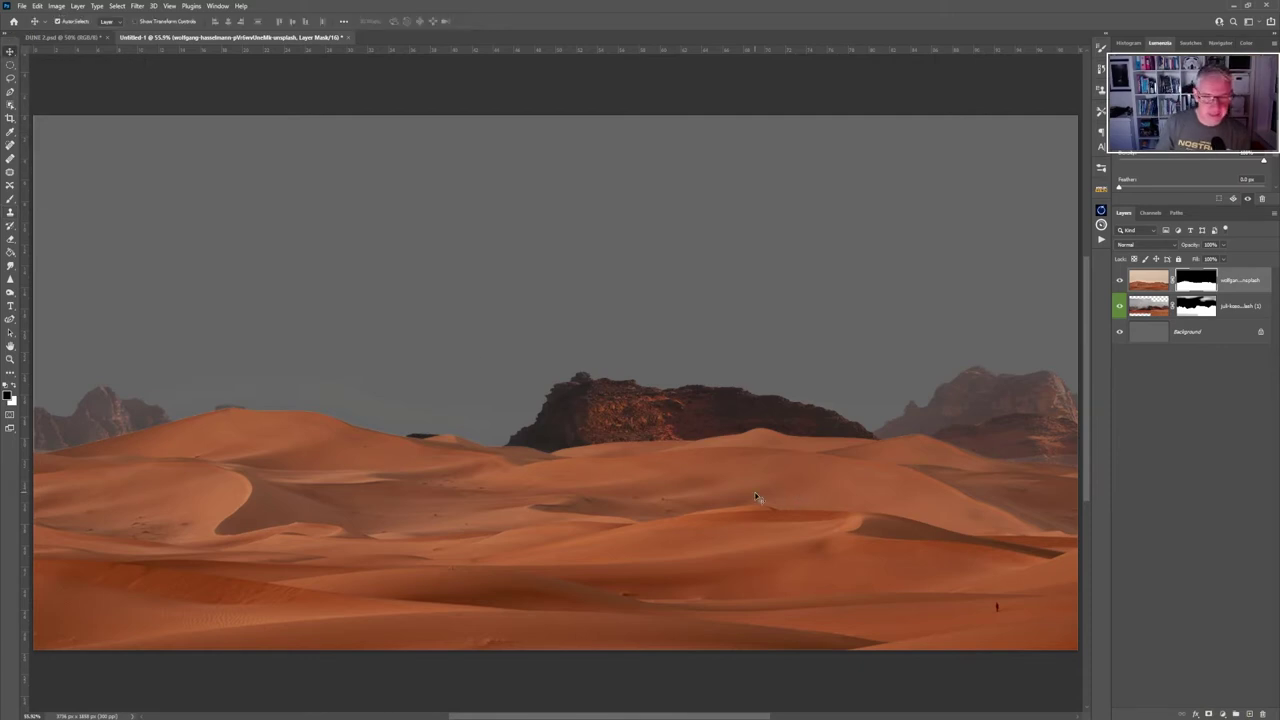
{"action": "left_click_drag", "start_coordinate": [756, 497], "coordinate": [752, 523]}
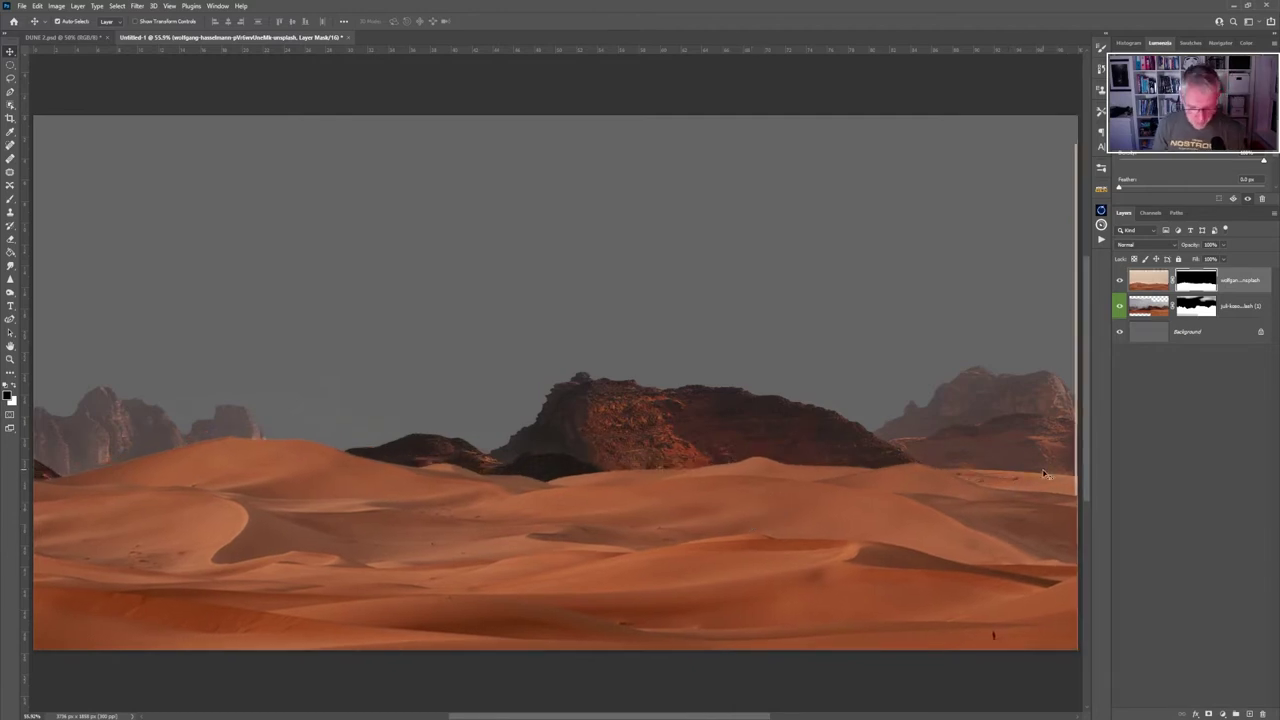
{"action": "key", "text": "ctrl+minus"}
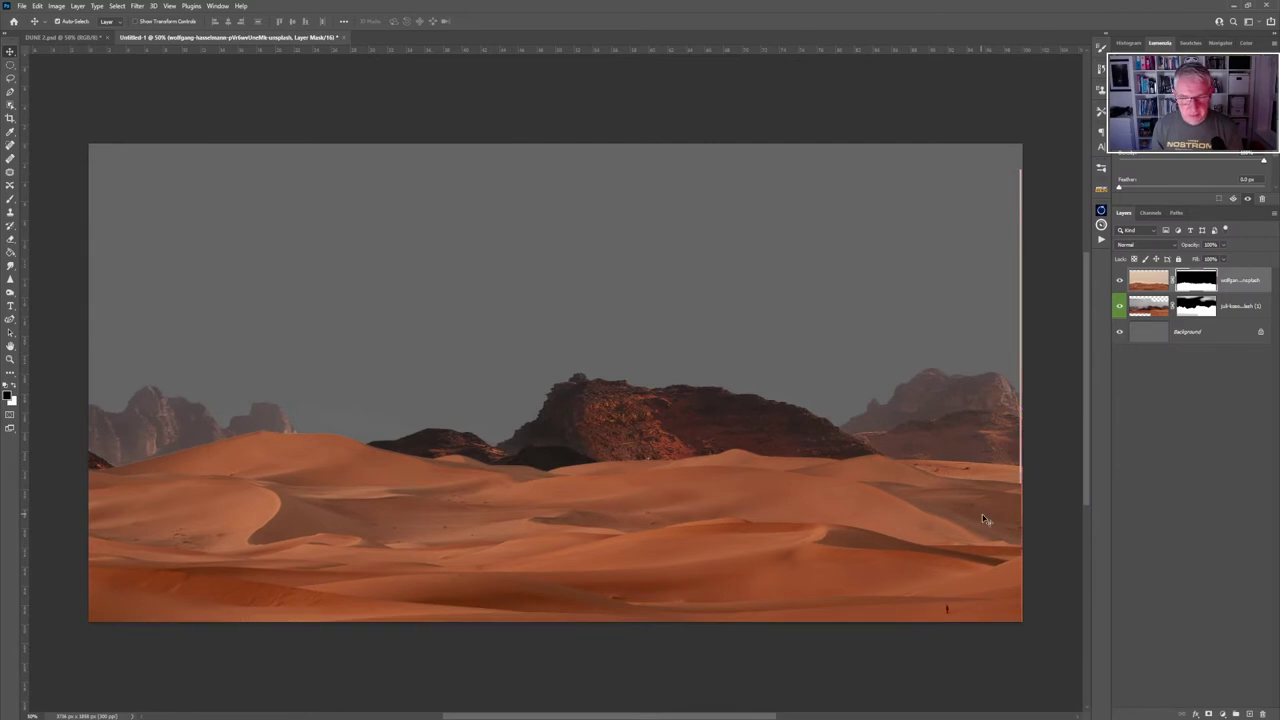
{"action": "left_click_drag", "start_coordinate": [982, 516], "coordinate": [984, 517]}
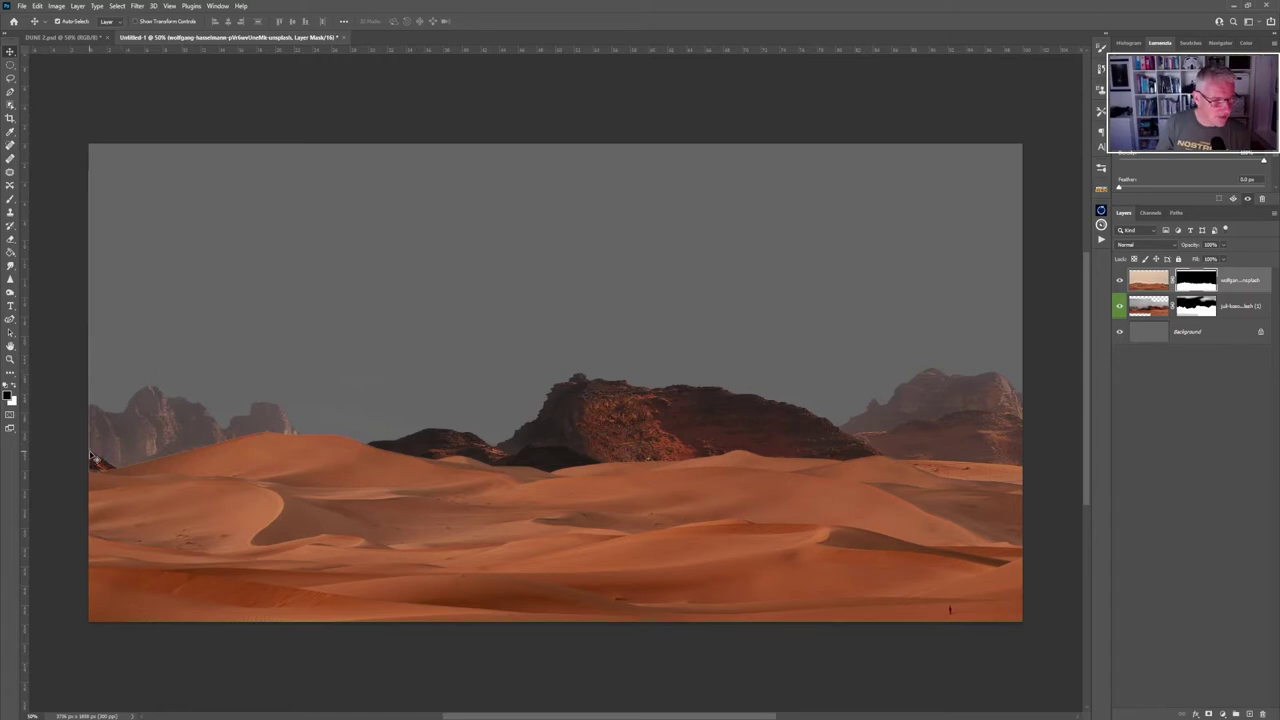
Free-transform the dune layer, stretching both sides slightly outward beyond the canvas edges, and apply the transformation.
{"action": "key", "text": "ctrl+t"}
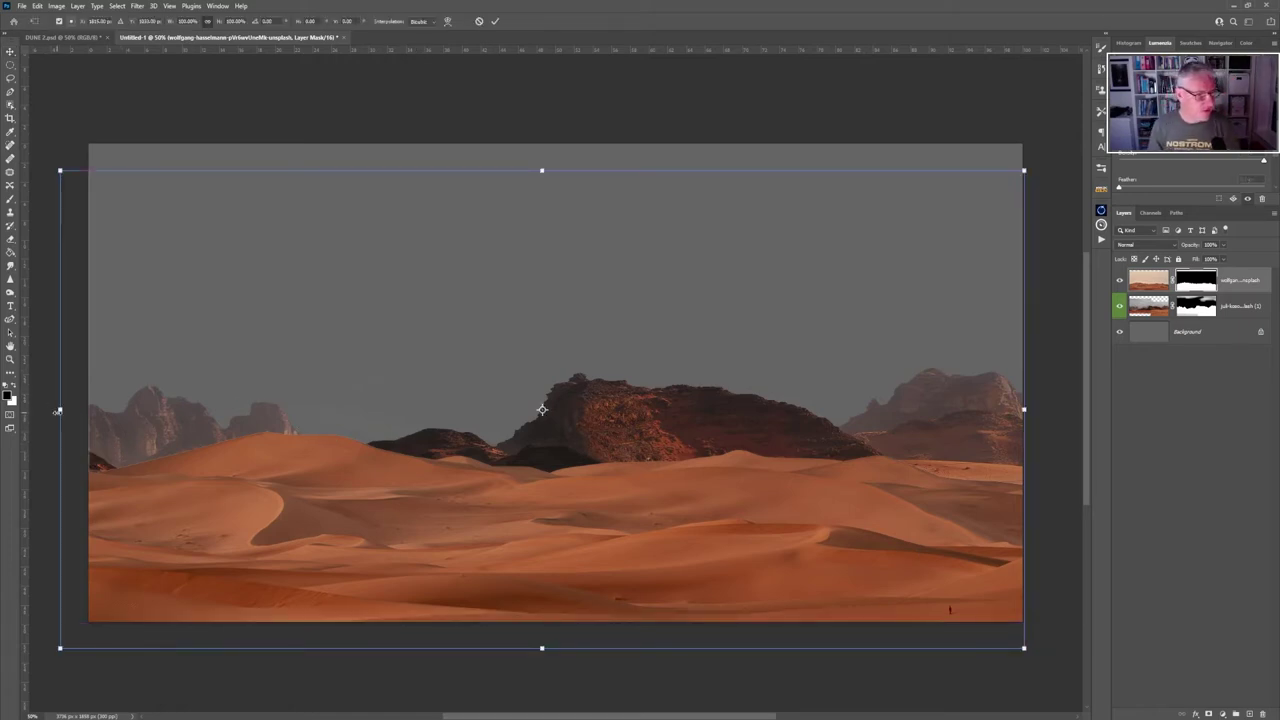
{"action": "left_click_drag", "start_coordinate": [58, 411], "coordinate": [51, 410]}
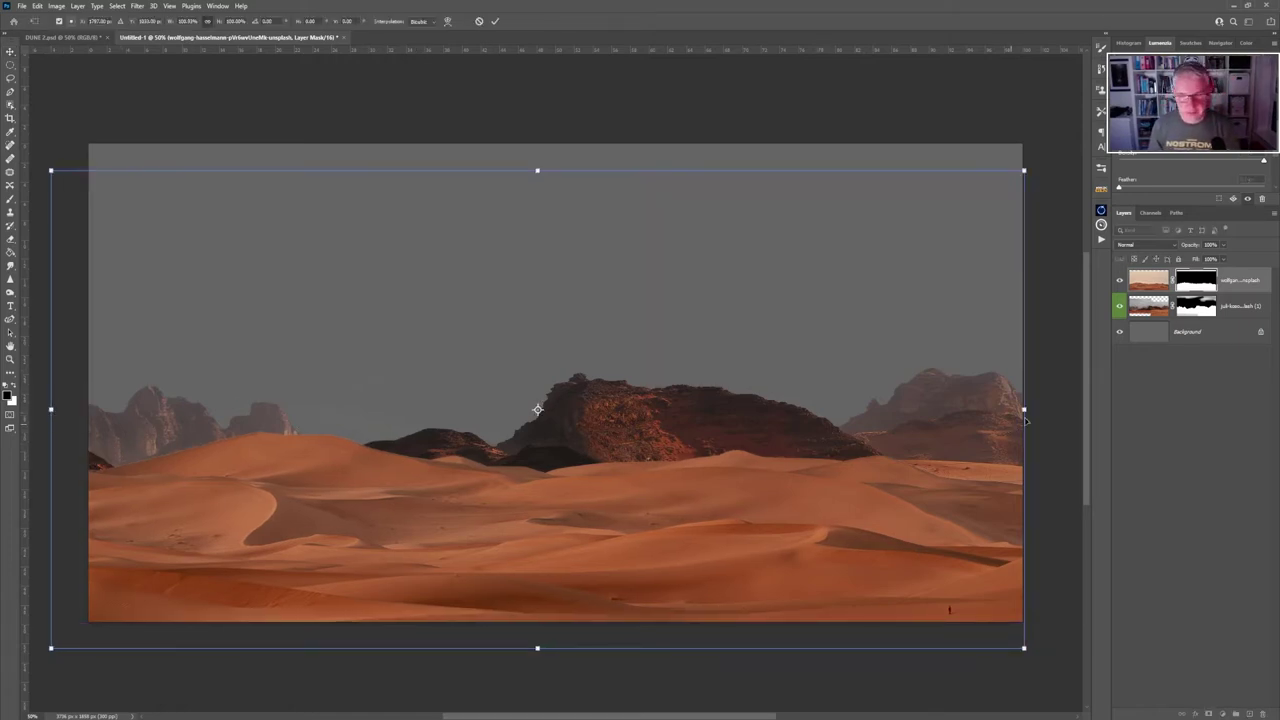
{"action": "left_click_drag", "start_coordinate": [1028, 411], "coordinate": [1043, 410]}
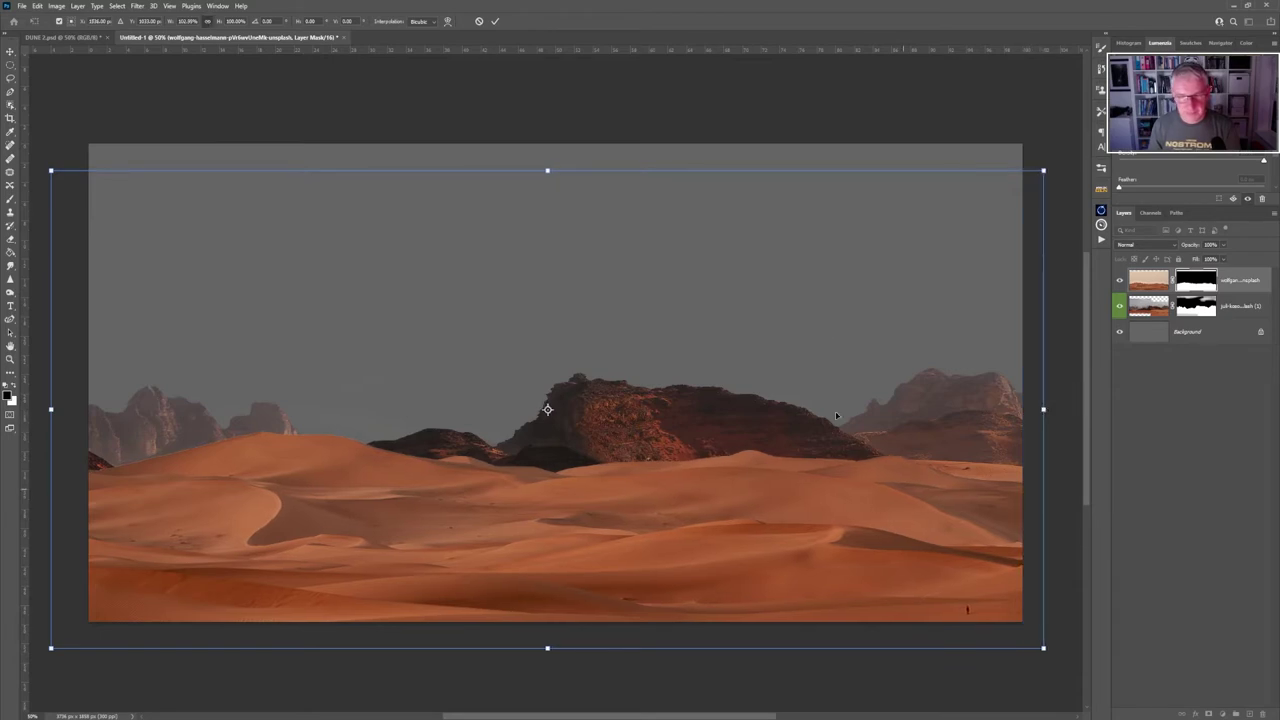
{"action": "left_click", "coordinate": [494, 21]}
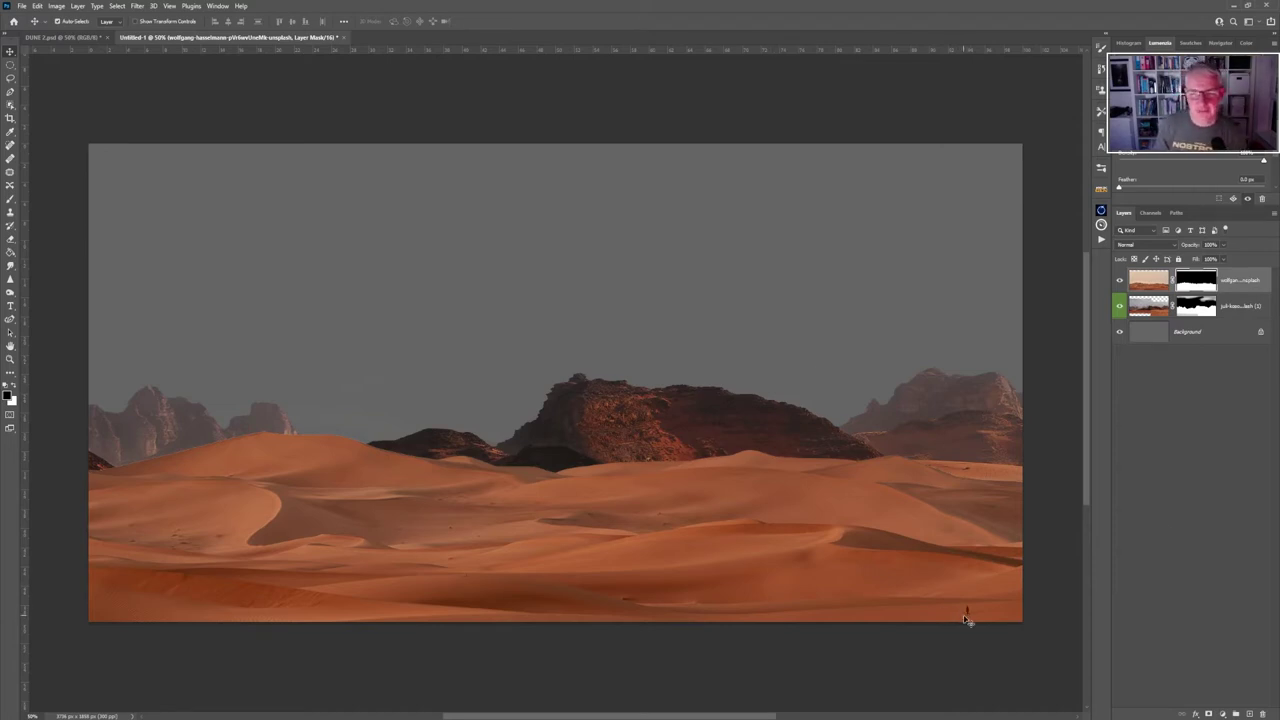
Temporarily disable the foreground dune layer's mask and sample the beige sky colour of its photo as the fill colour.
{"action": "left_click", "coordinate": [1197, 282], "text": "shift"}
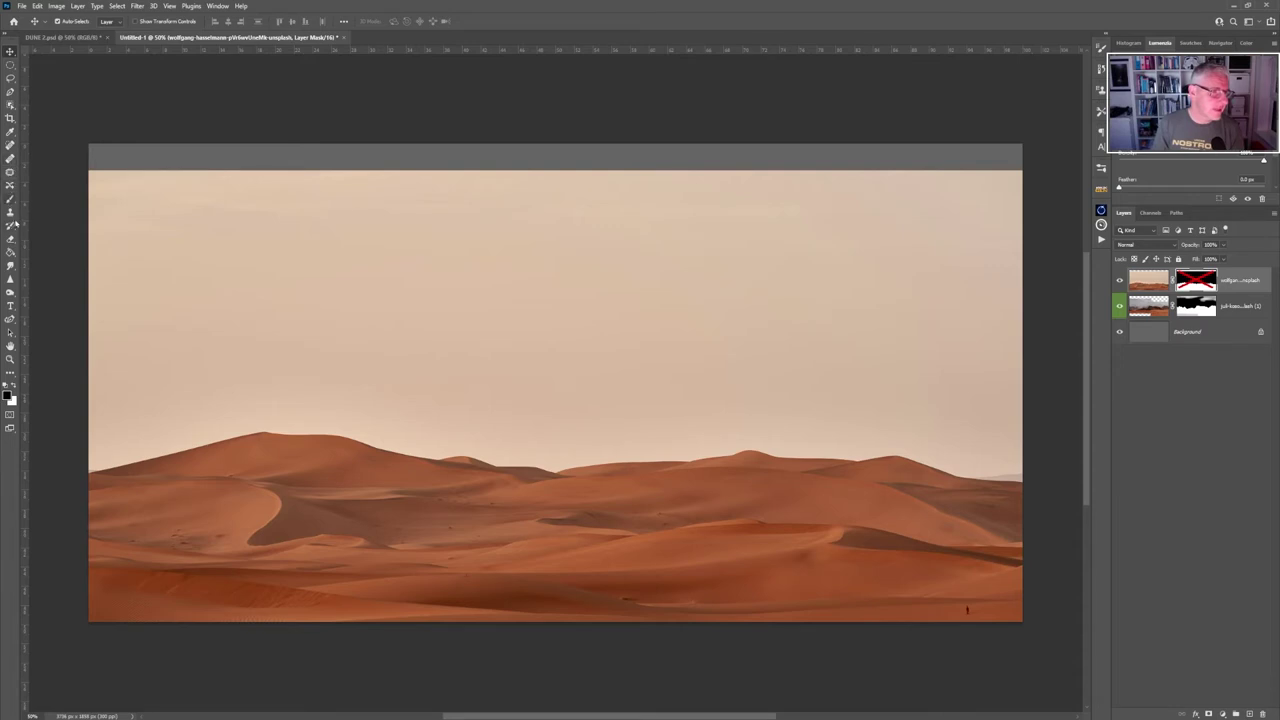
{"action": "left_click", "coordinate": [10, 252]}
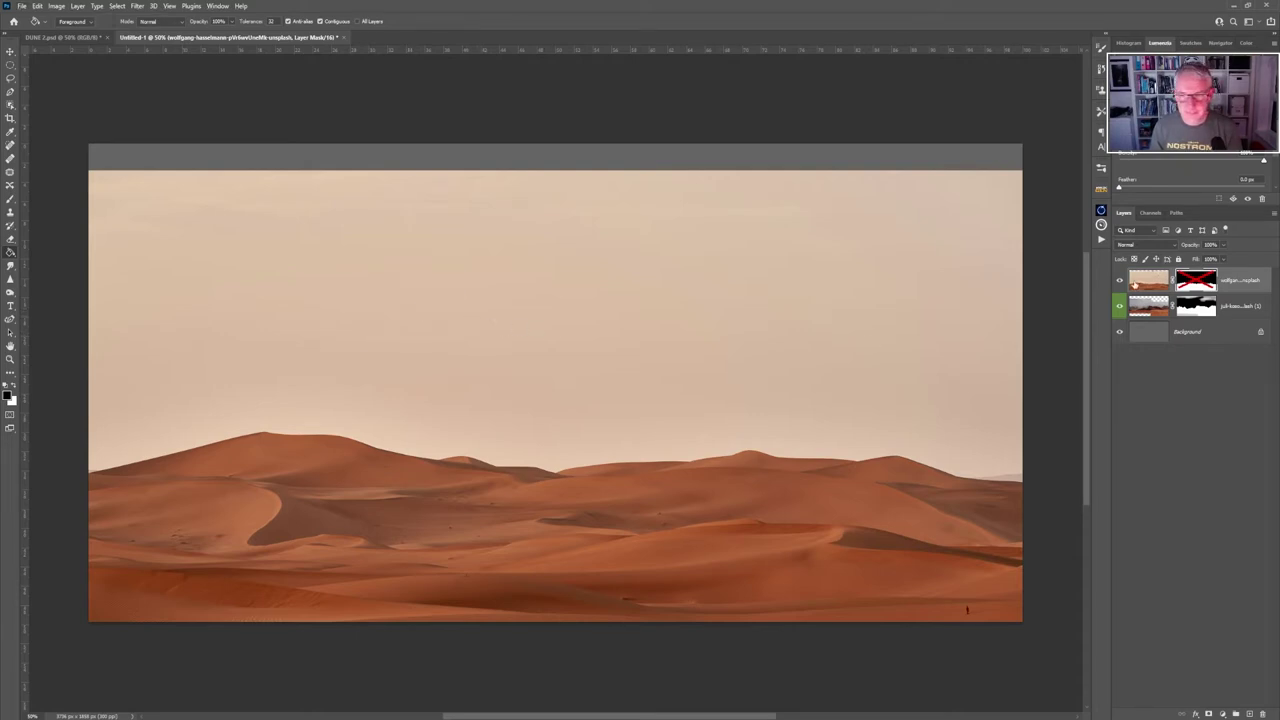
{"action": "left_click", "coordinate": [1134, 284]}
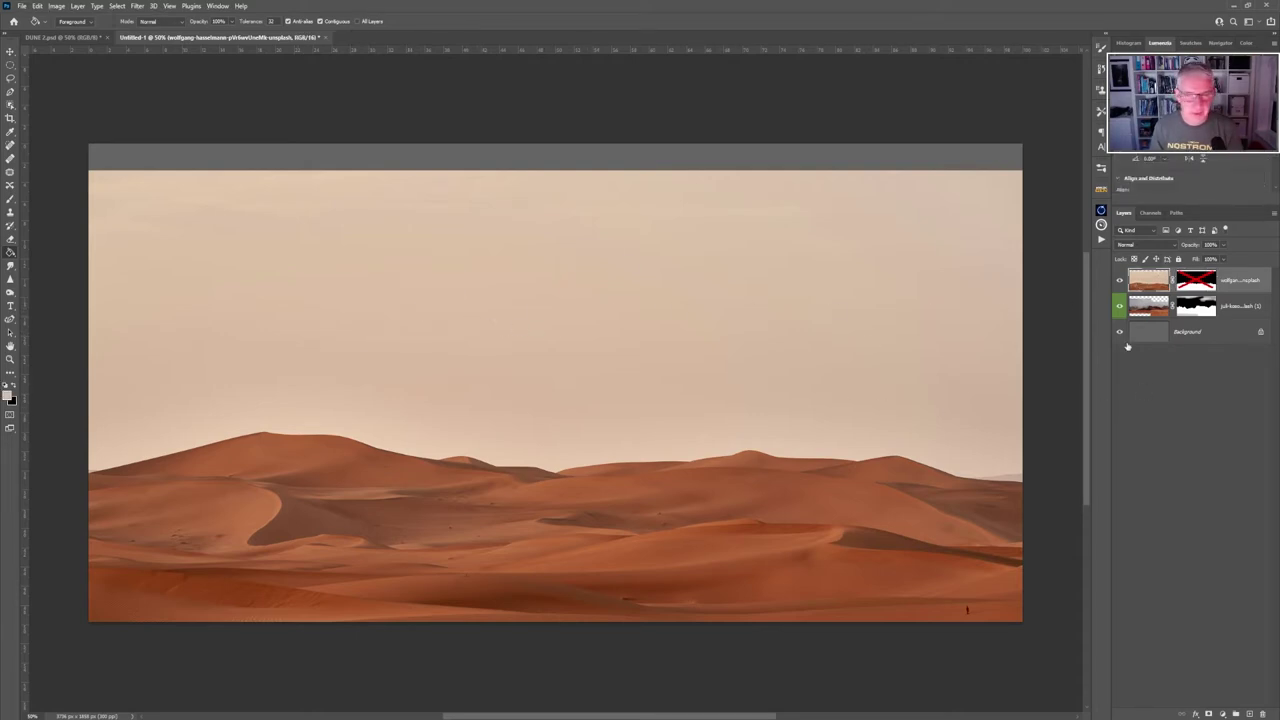
Fill a new layer above the background with the sampled beige sky colour and re-enable the foreground dune layer's mask.
{"action": "left_click", "coordinate": [1195, 334]}
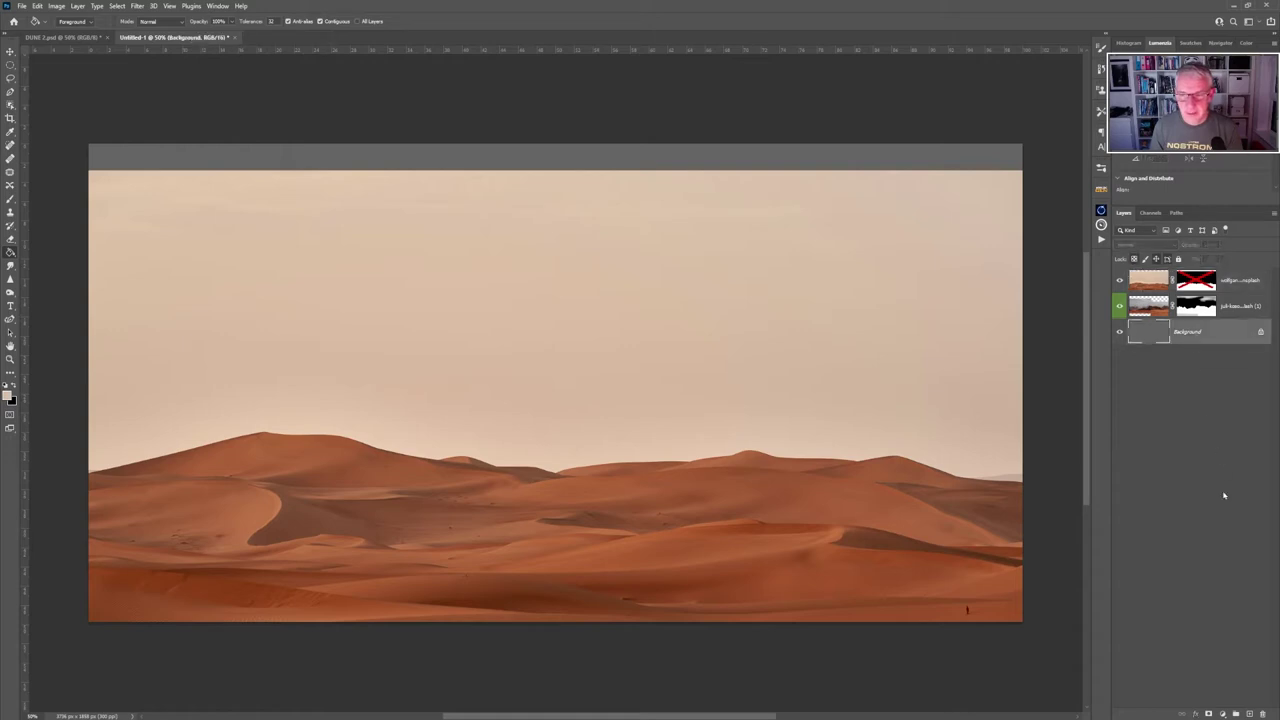
{"action": "left_click", "coordinate": [1248, 714]}
{"action": "left_click", "coordinate": [725, 372]}
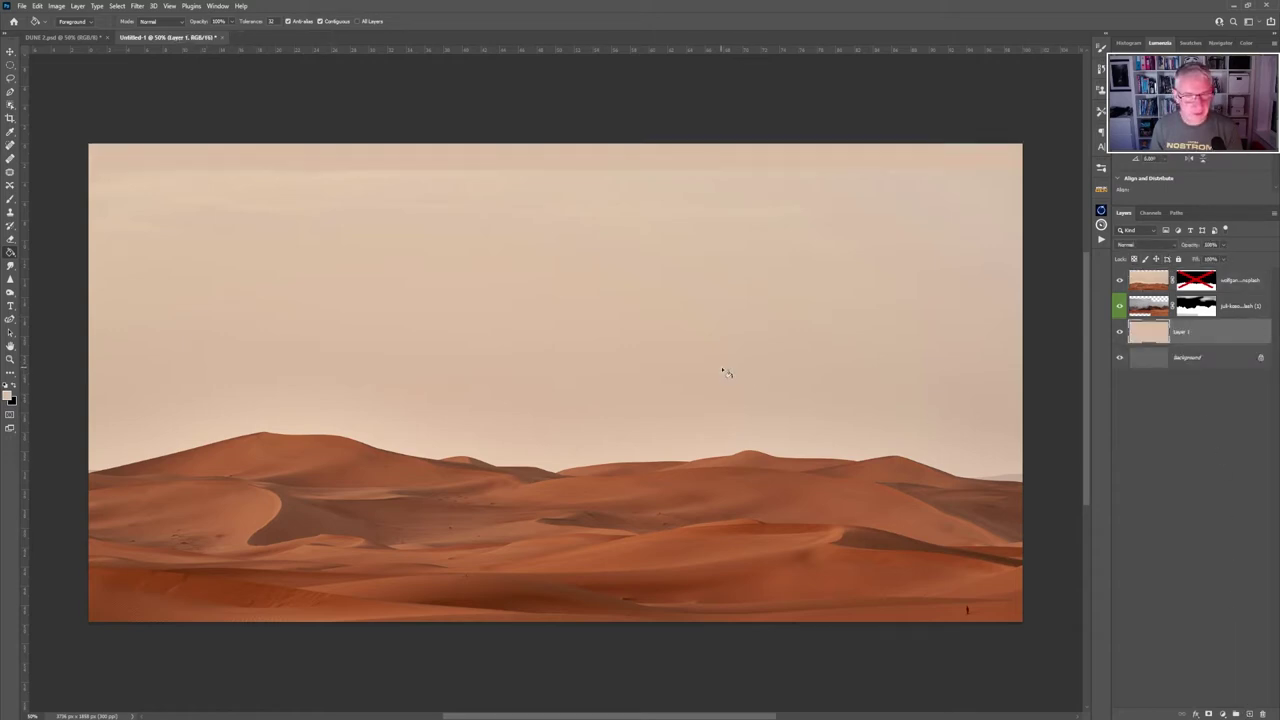
{"action": "left_click", "coordinate": [1198, 282], "text": "shift"}
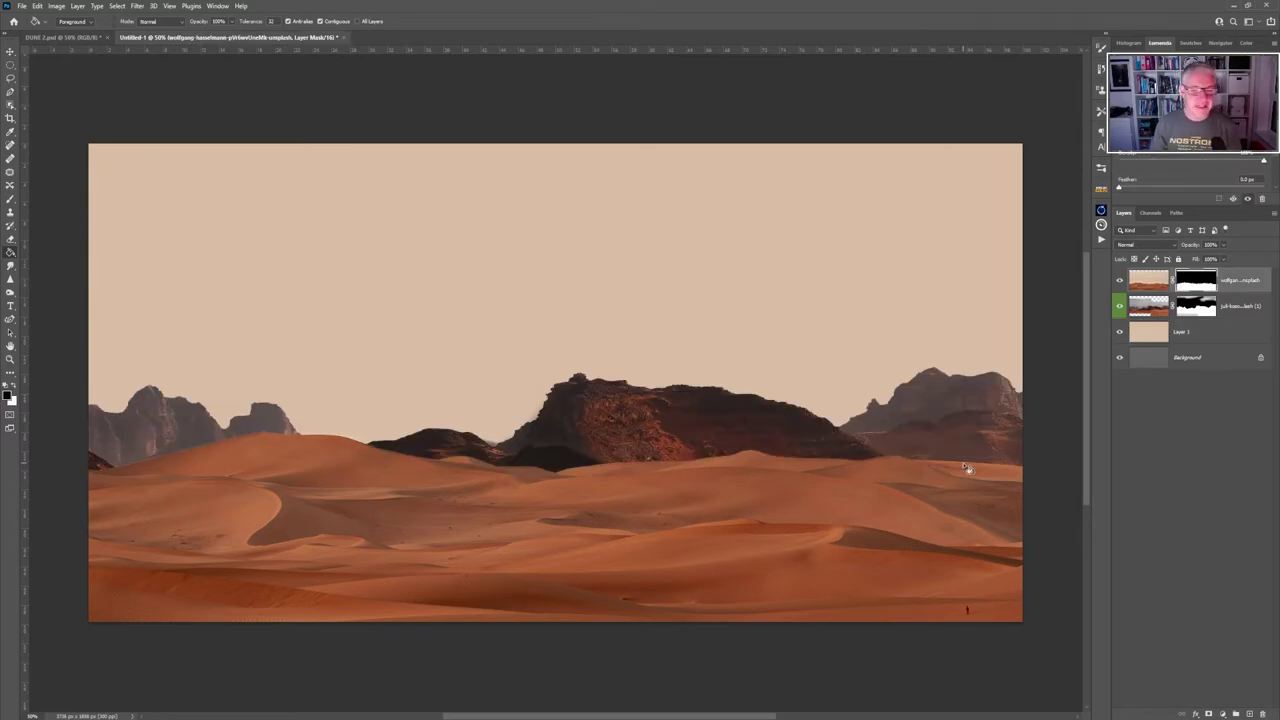
Lasso the speckled sky remnants along the dark mountain's ridge and hide them on the mountain layer's mask.
{"action": "left_click", "coordinate": [1195, 308]}
{"action": "key", "text": "z"}
{"action": "left_click_drag", "start_coordinate": [497, 447], "coordinate": [571, 434]}
{"action": "key", "text": "g"}
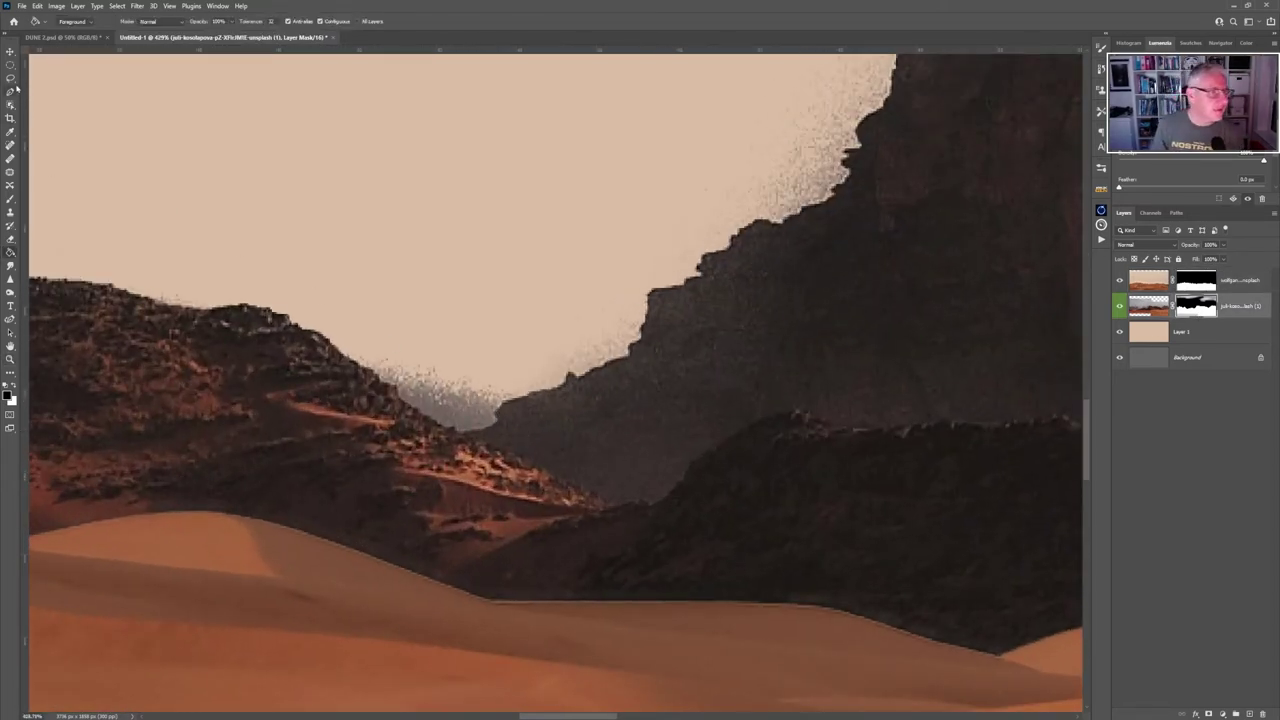
{"action": "left_click", "coordinate": [10, 79]}
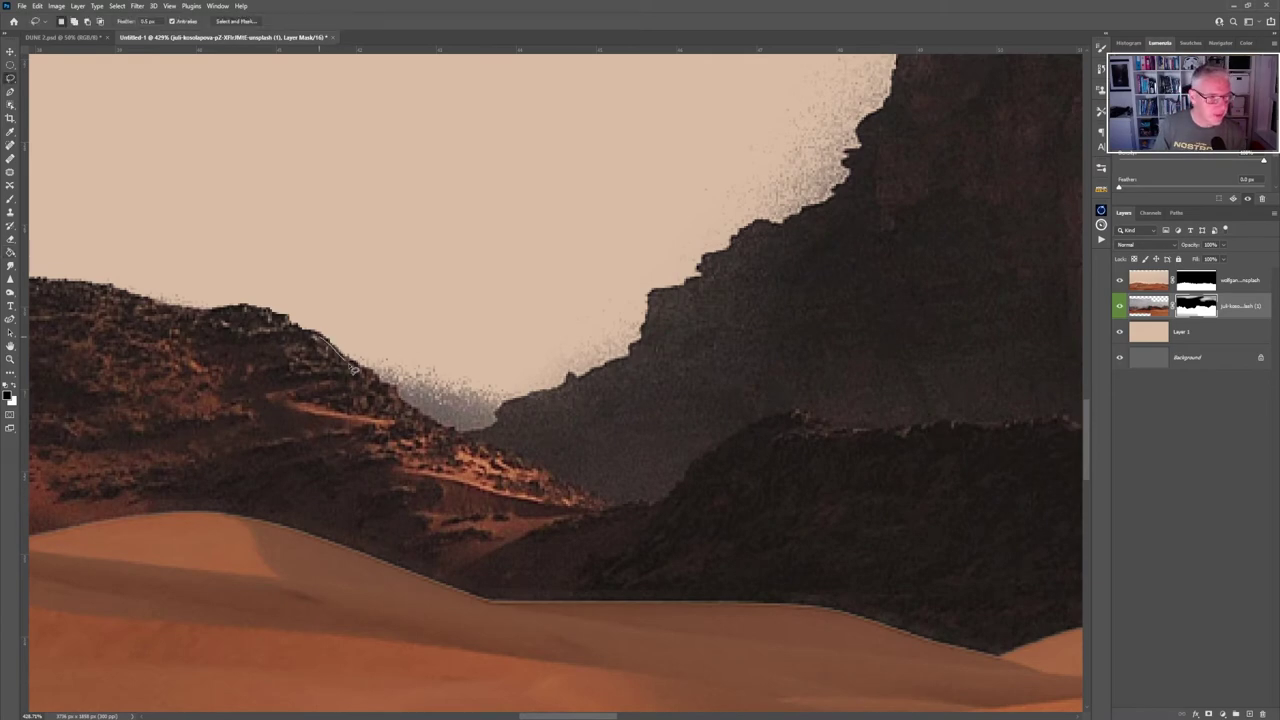
{"action": "left_click_drag", "start_coordinate": [356, 438], "coordinate": [786, 257]}
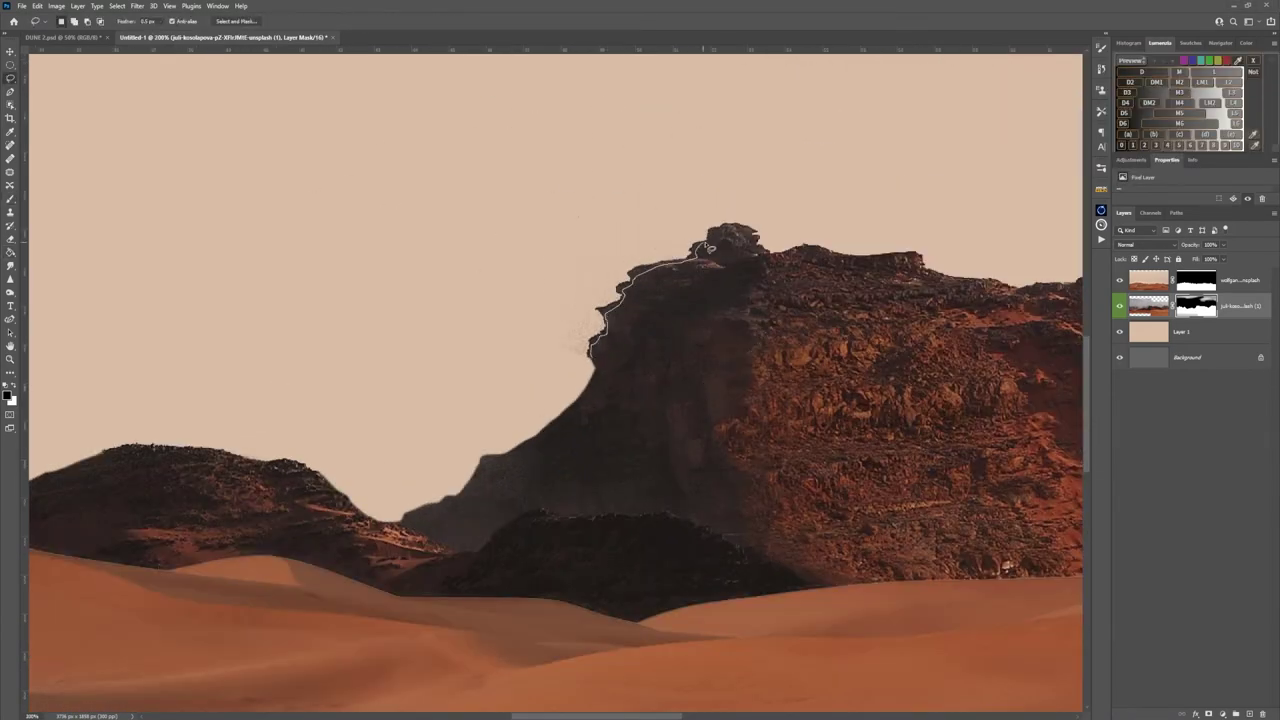
{"action": "key", "text": "ctrl+minus"}
{"action": "key", "text": "ctrl+plus"}
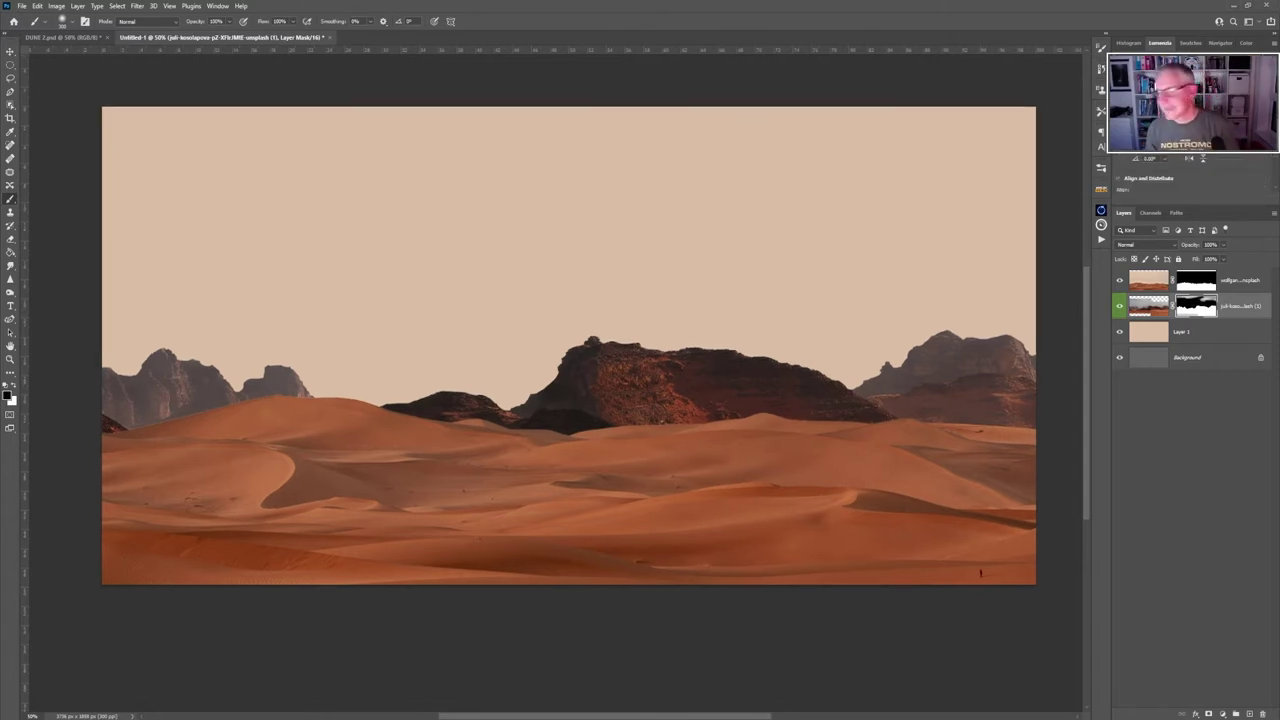
Place the orange dune photo between the foreground dunes and the mountains, and rasterize its layer.
{"action": "left_click_drag", "start_coordinate": [774, 439], "coordinate": [766, 600]}
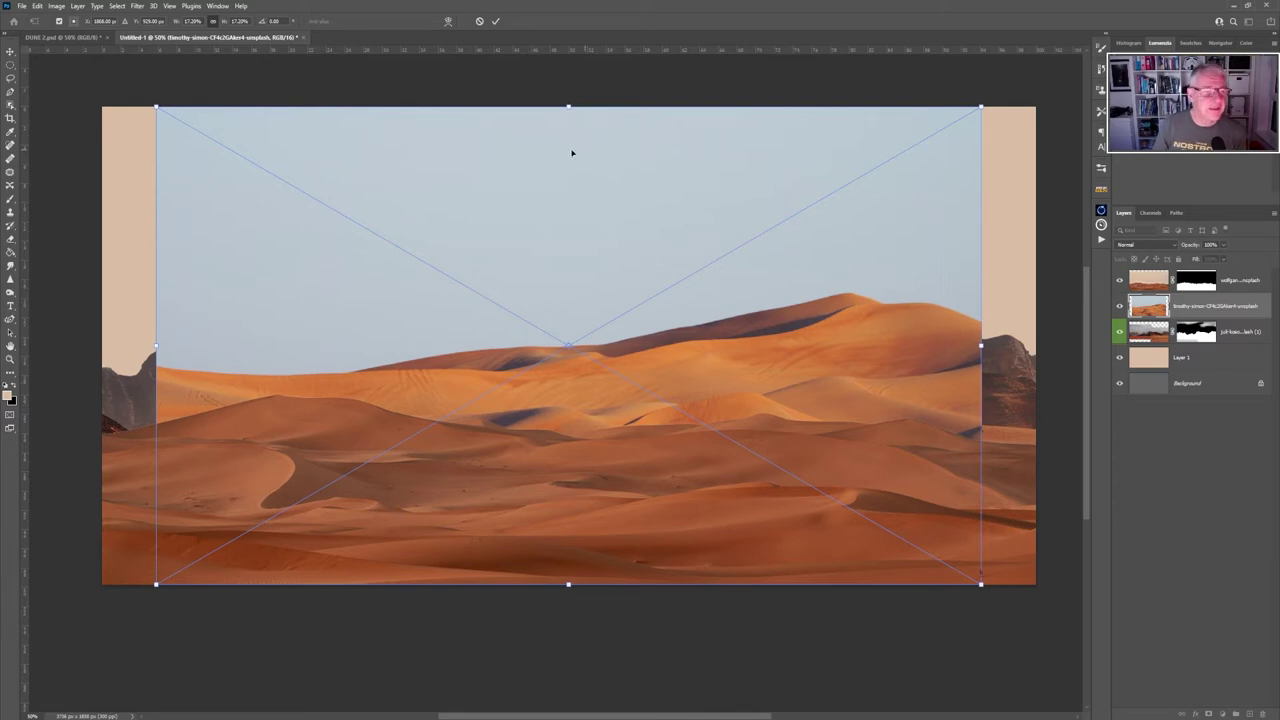
{"action": "left_click", "coordinate": [498, 21]}
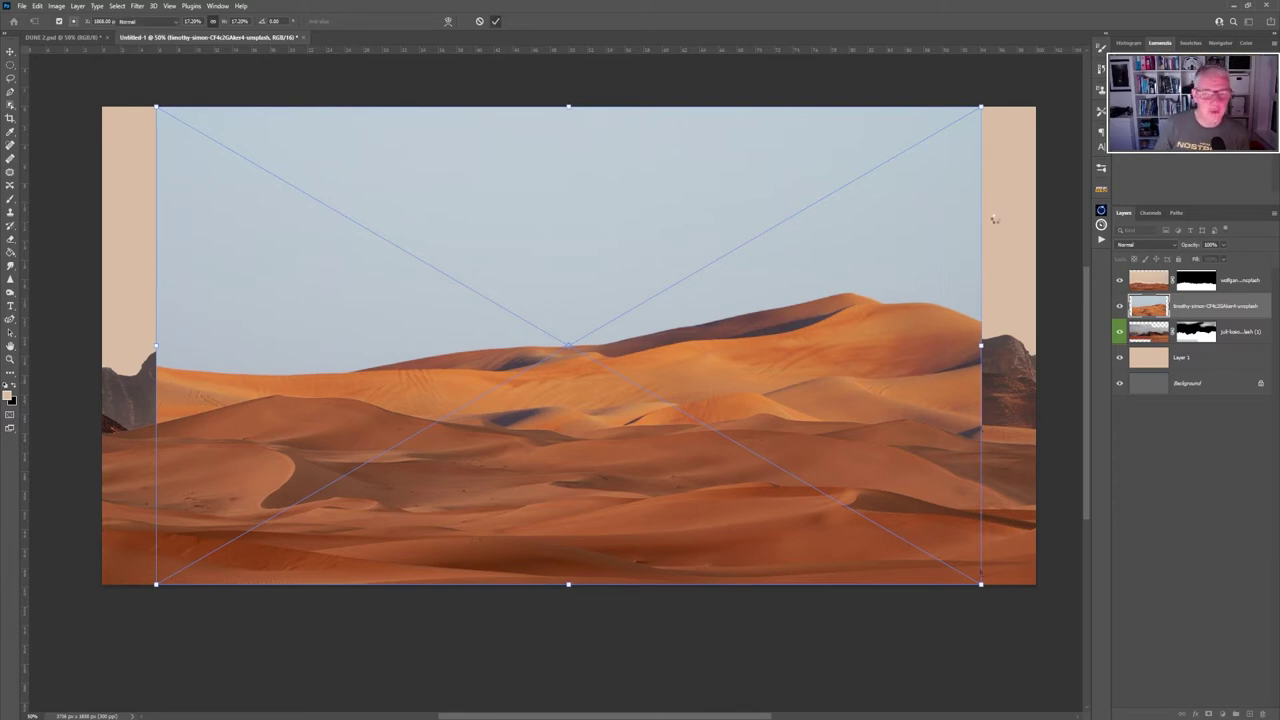
{"action": "right_click", "coordinate": [1200, 311]}
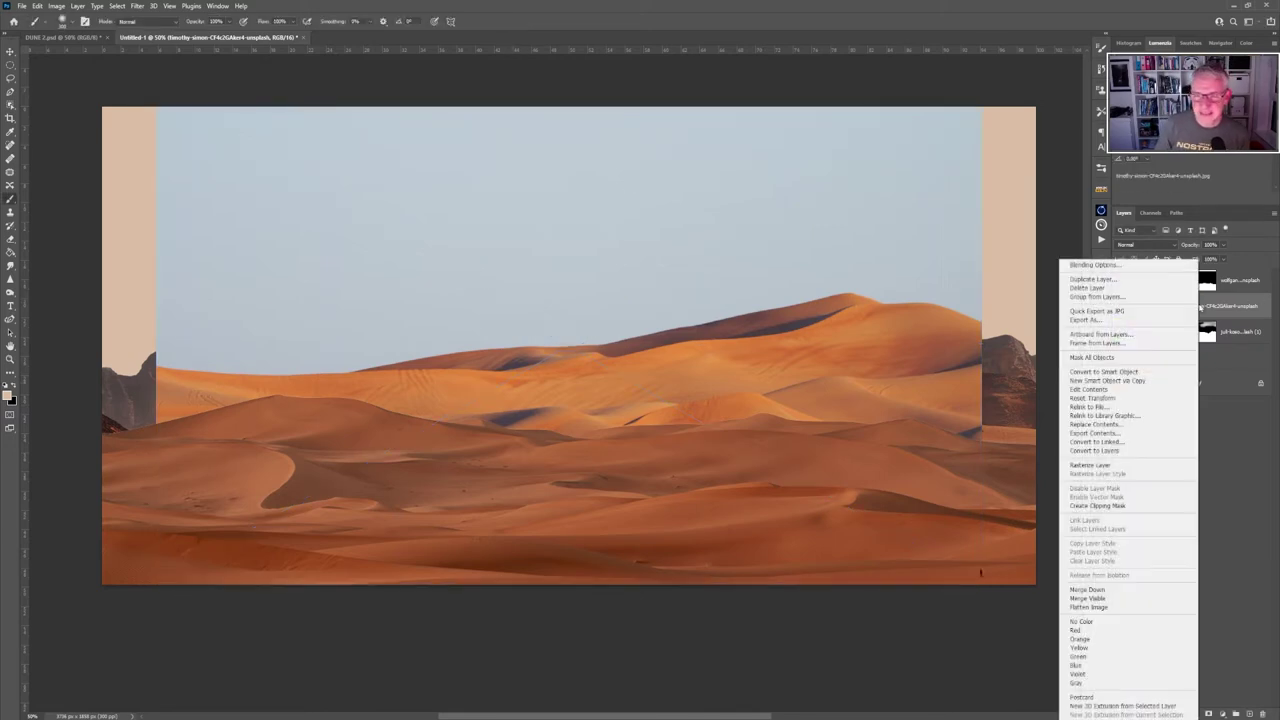
{"action": "left_click", "coordinate": [1131, 466]}
Delete the orange dune layer's sky using the automatic Sky selection, and lower the dunes to reveal the mountains behind them.
{"action": "left_click", "coordinate": [117, 6]}
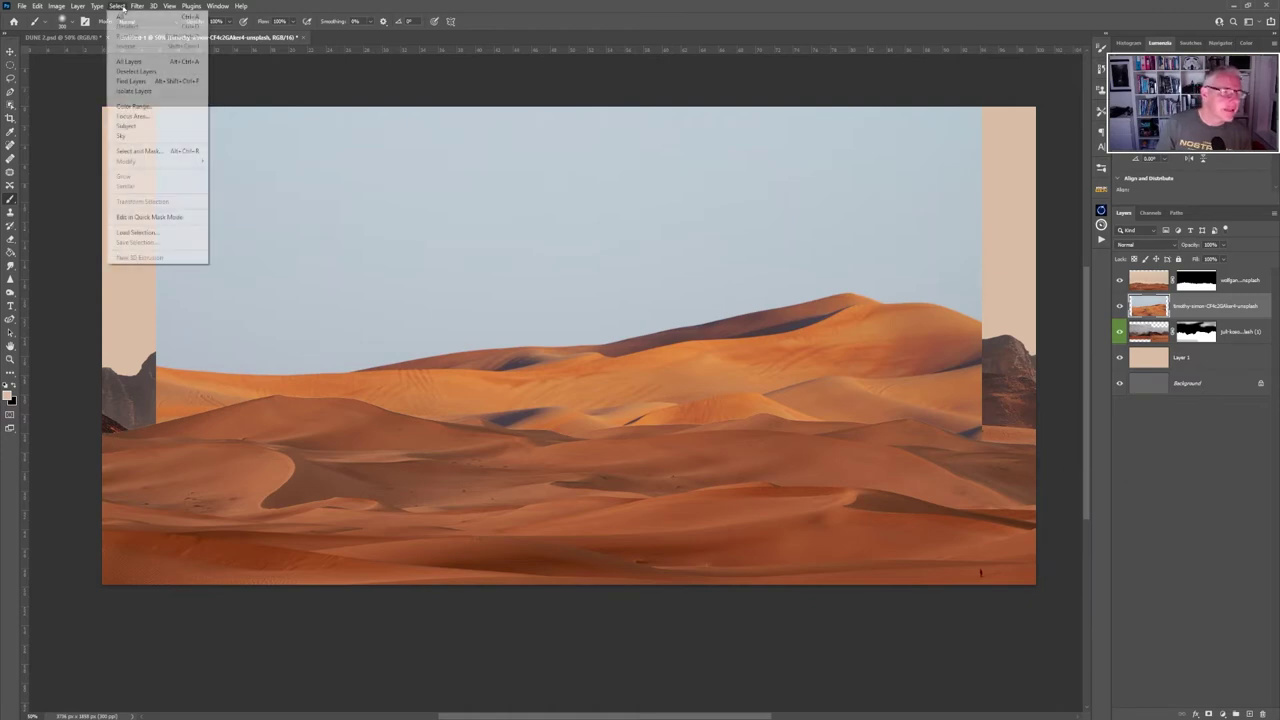
{"action": "left_click", "coordinate": [140, 130]}
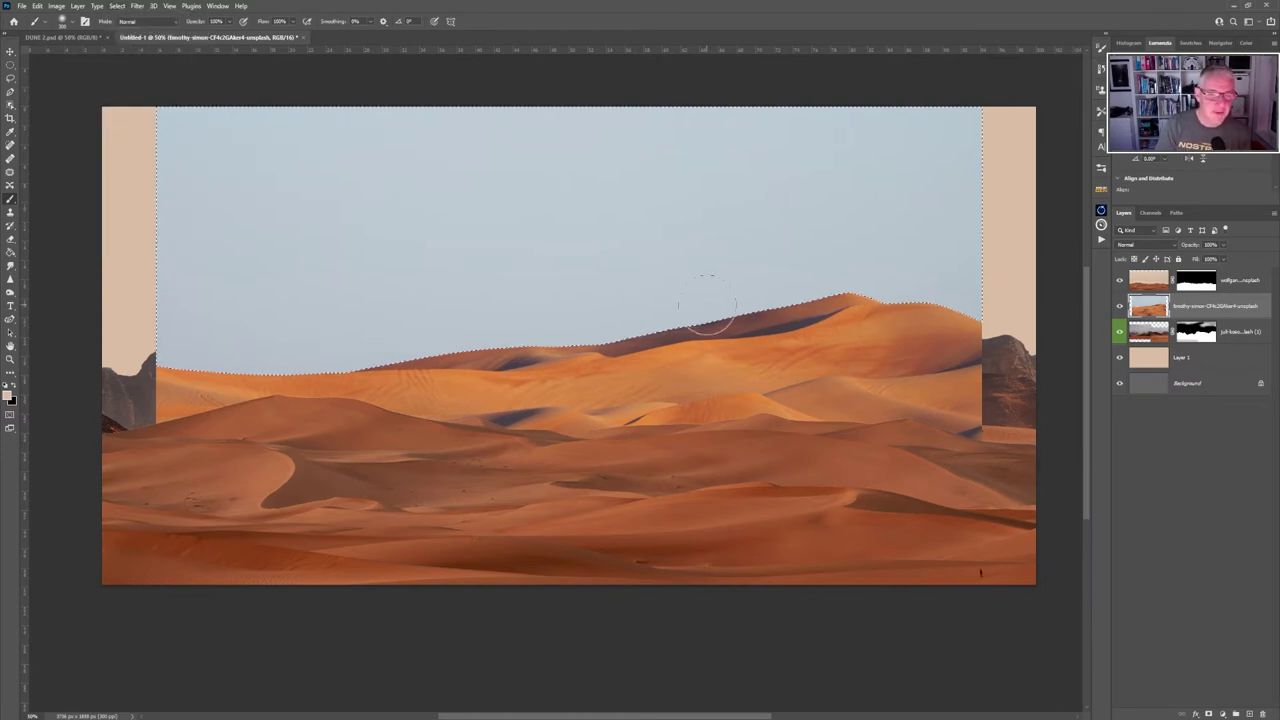
{"action": "key", "text": "Delete"}
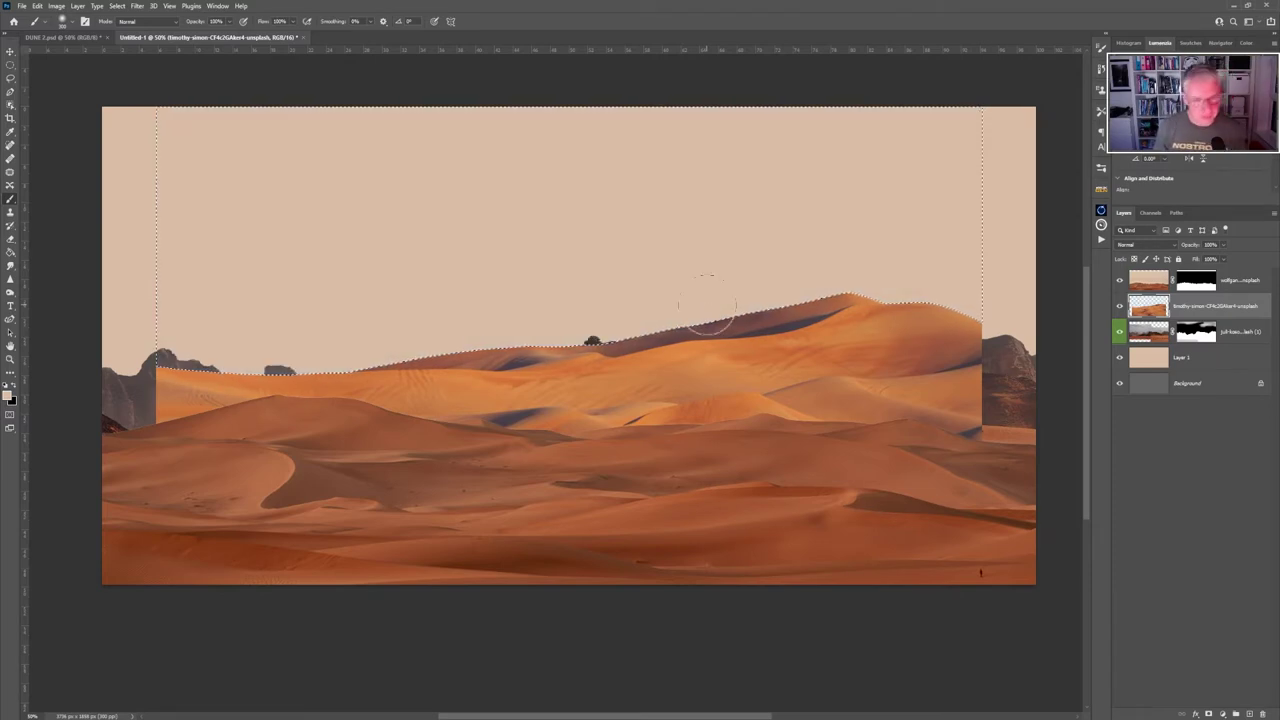
{"action": "key", "text": "ctrl+d"}
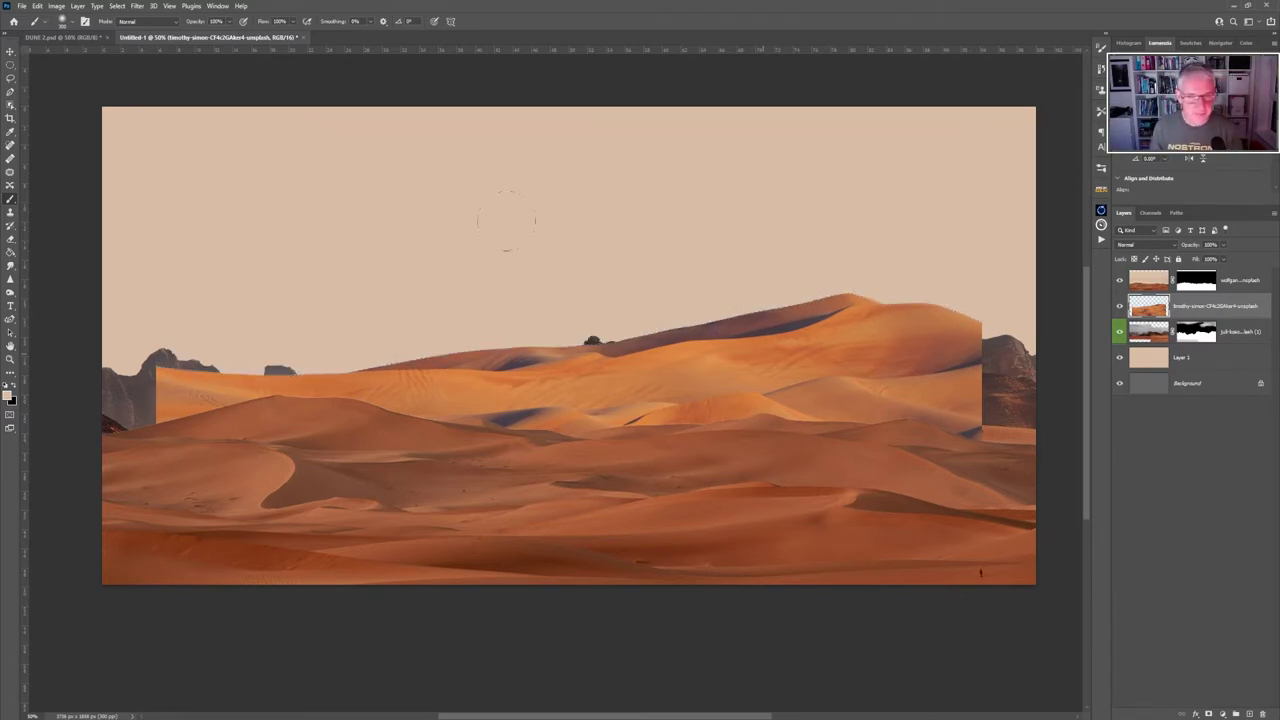
{"action": "key", "text": "v"}
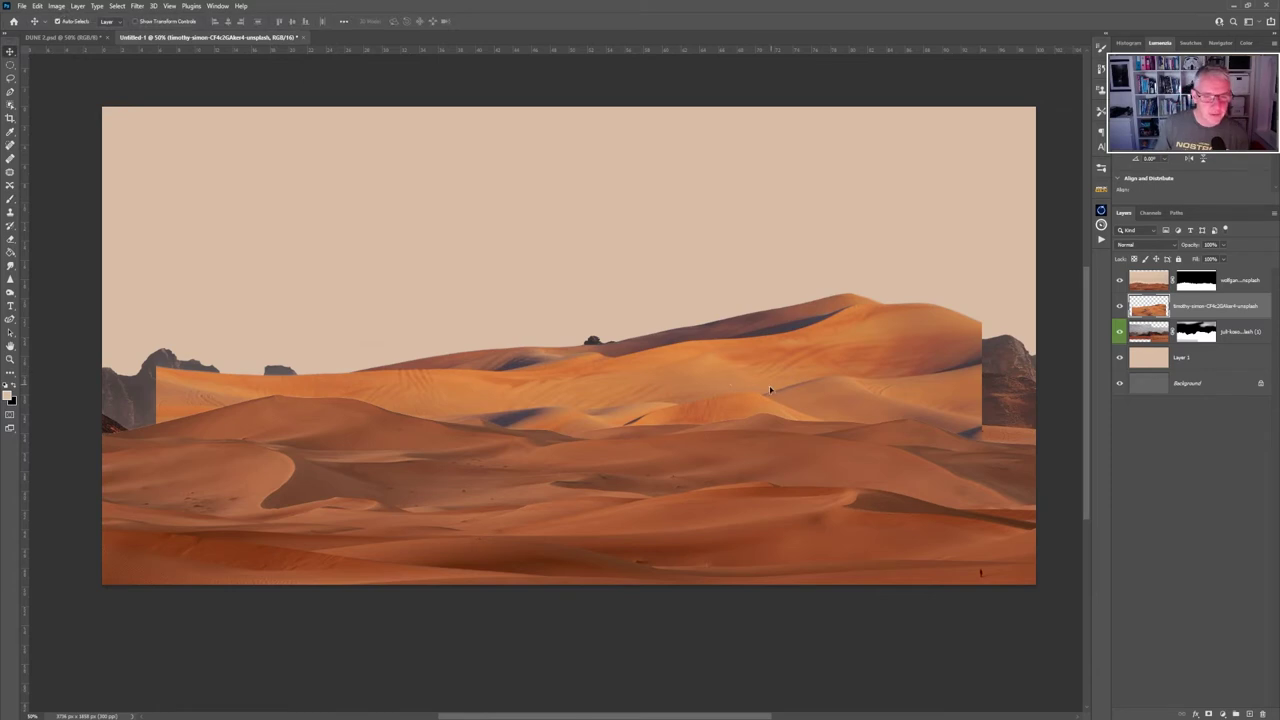
{"action": "left_click_drag", "start_coordinate": [770, 390], "coordinate": [763, 450]}
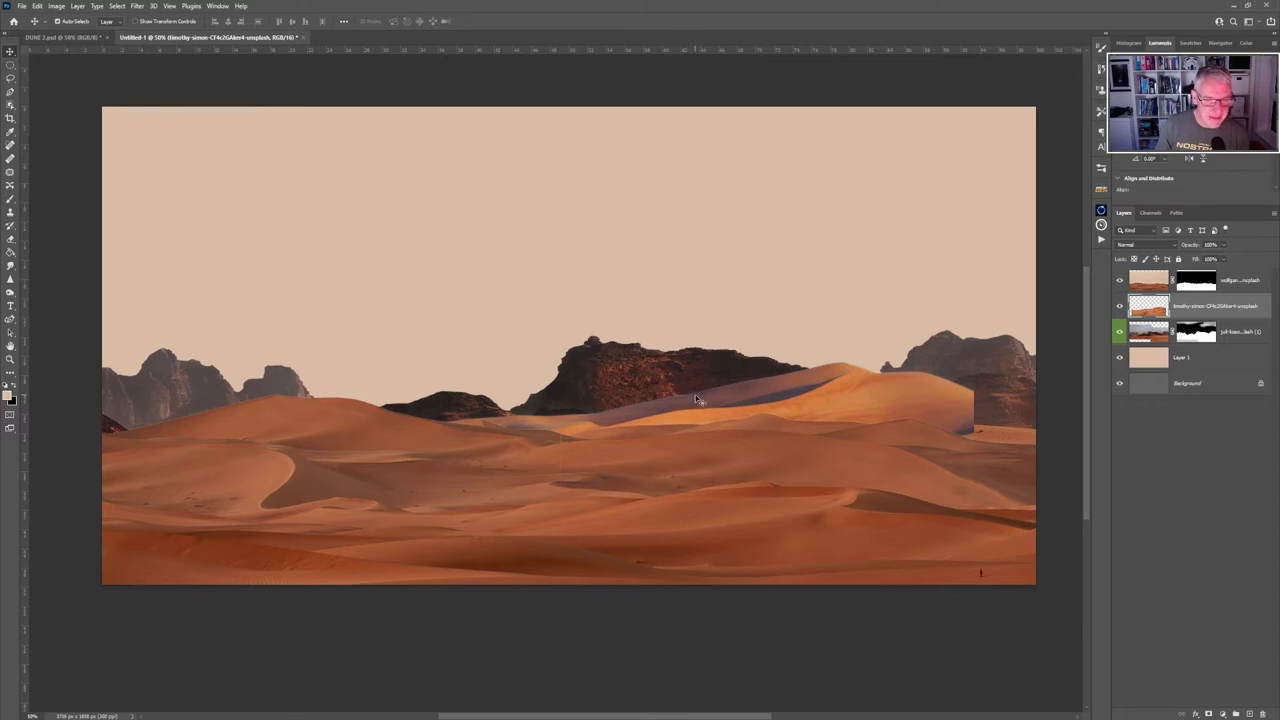
Load the outline of the orange dune layer's pixels as a selection for cleaning its upper edge.
{"action": "key", "text": "z"}
{"action": "left_click_drag", "start_coordinate": [697, 399], "coordinate": [753, 388]}
{"action": "key", "text": "v"}
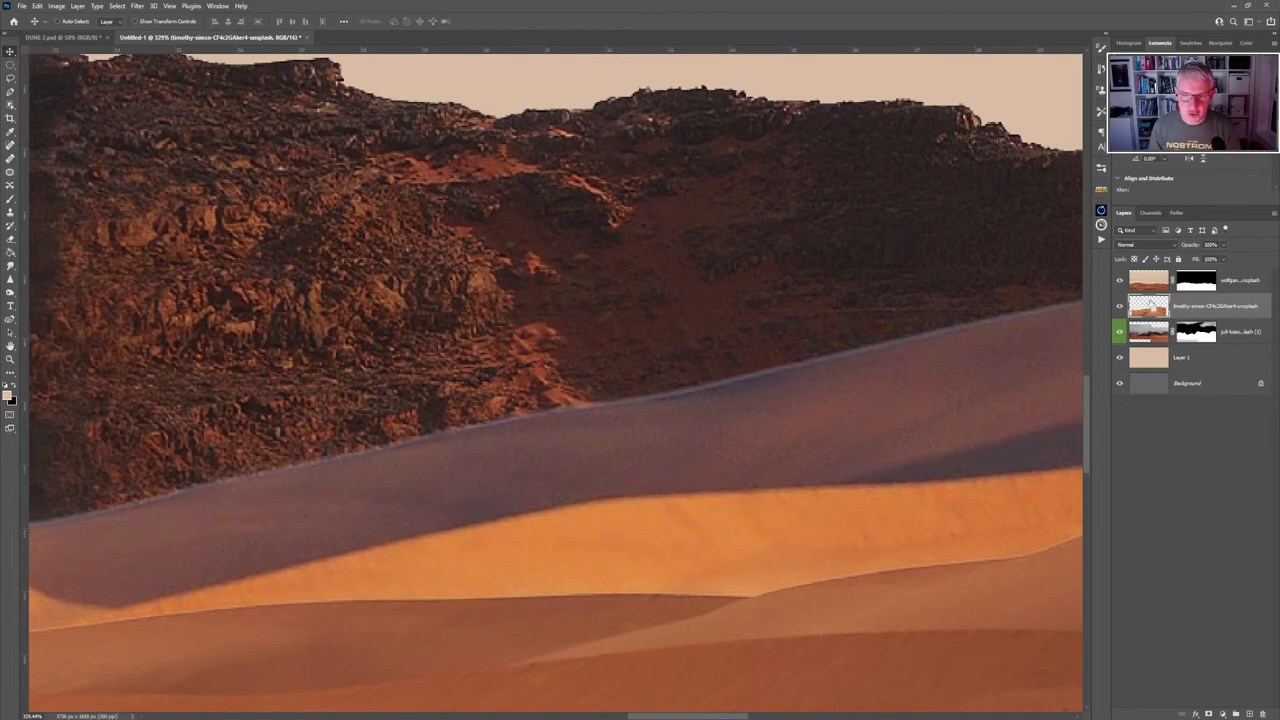
{"action": "left_click", "coordinate": [1150, 305], "text": "ctrl"}
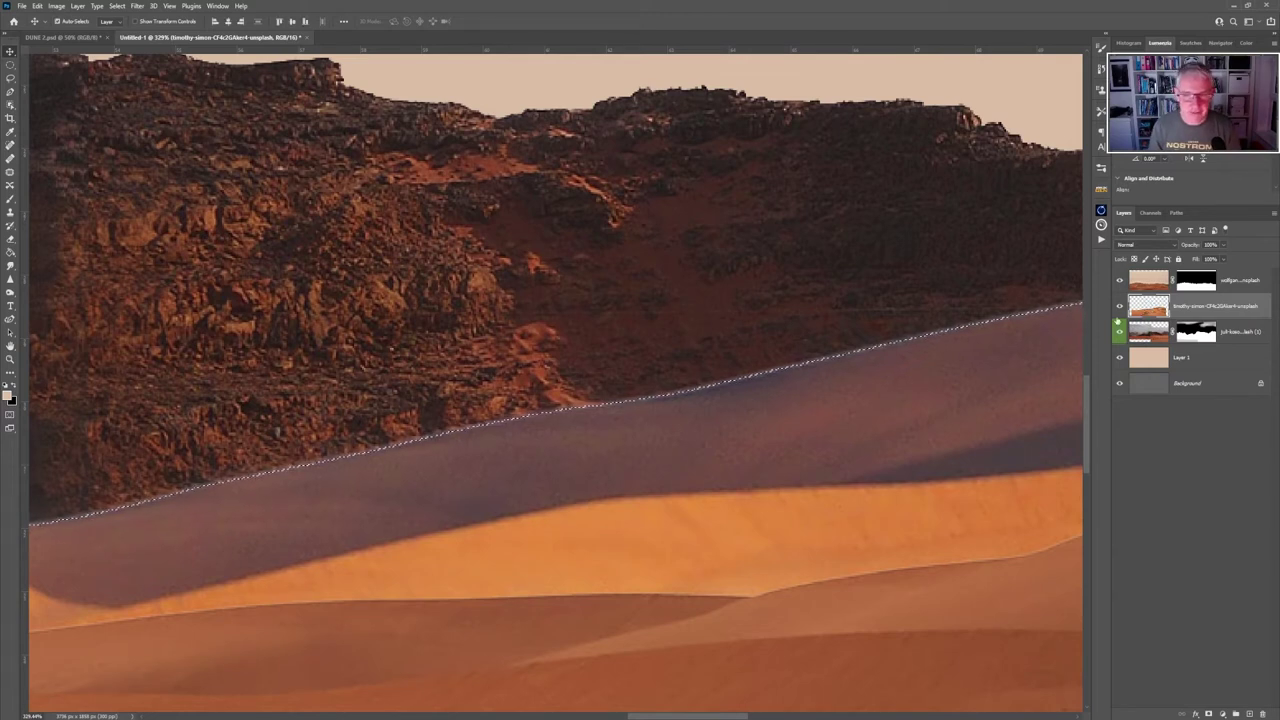
Try to expand the selection around the orange dunes' outline.
{"action": "left_click", "coordinate": [117, 6]}
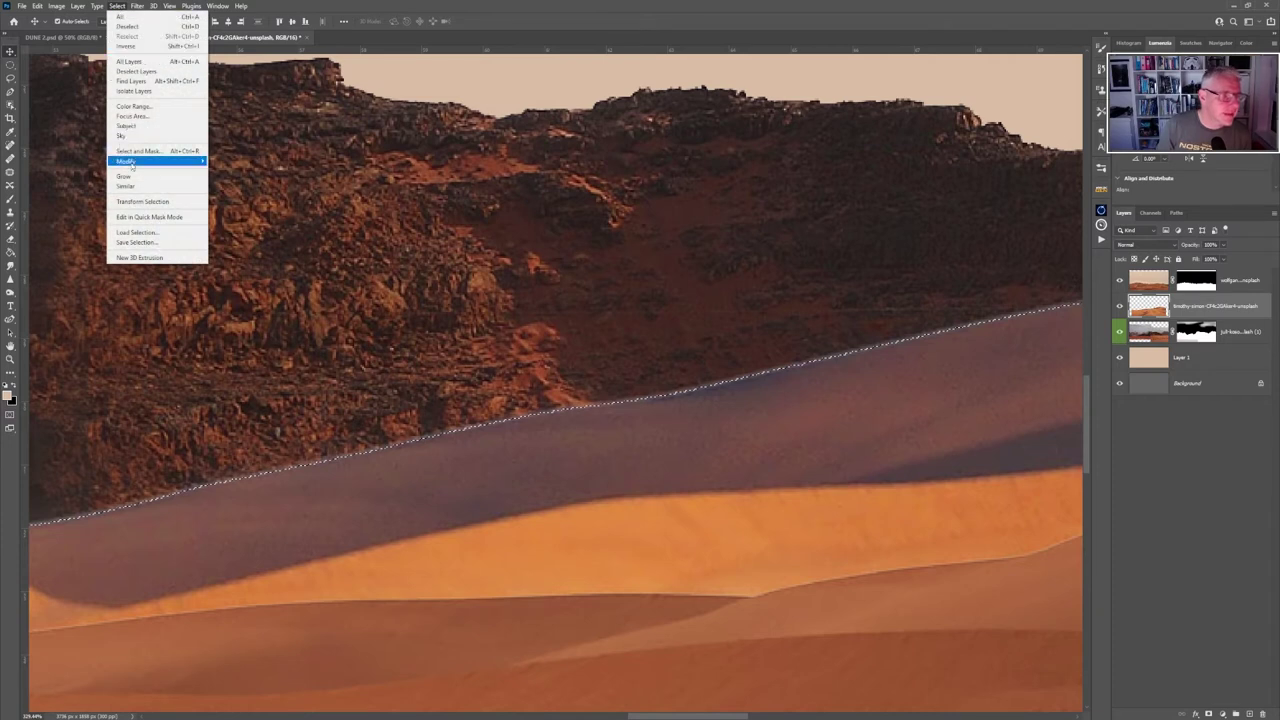
{"action": "mouse_move", "coordinate": [131, 163]}
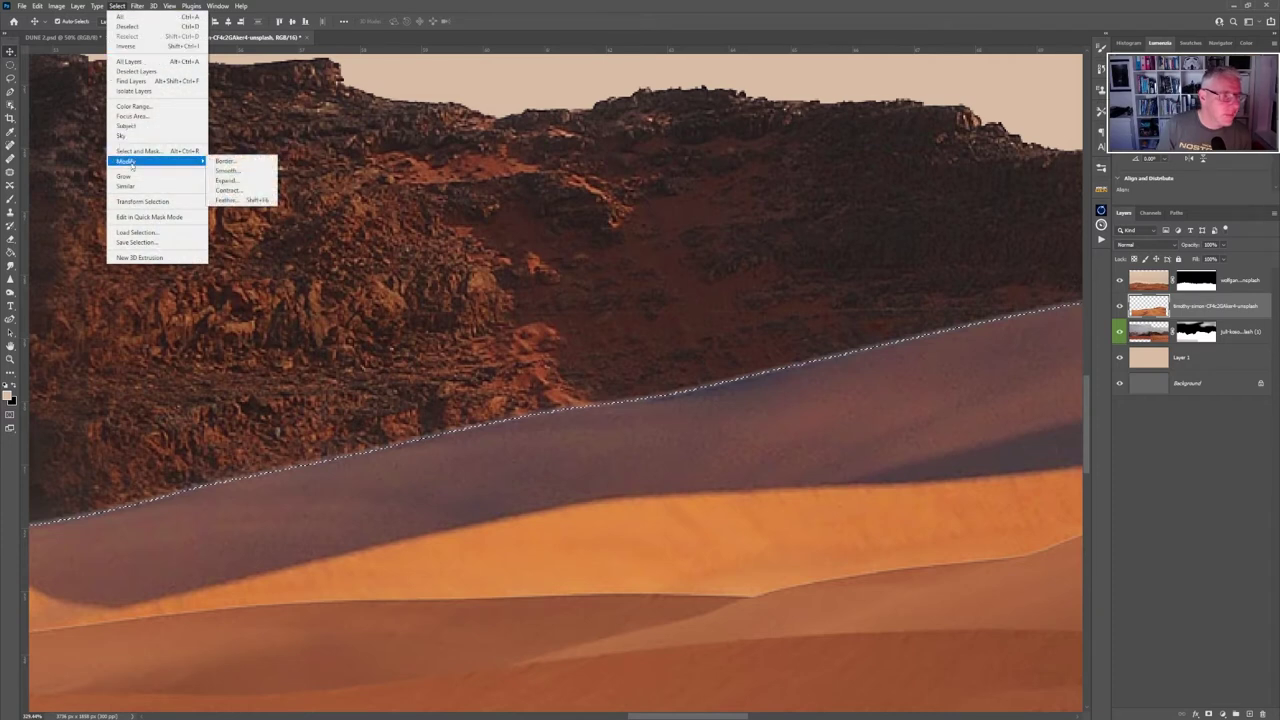
{"action": "left_click", "coordinate": [243, 181]}
{"action": "left_click", "coordinate": [689, 234]}
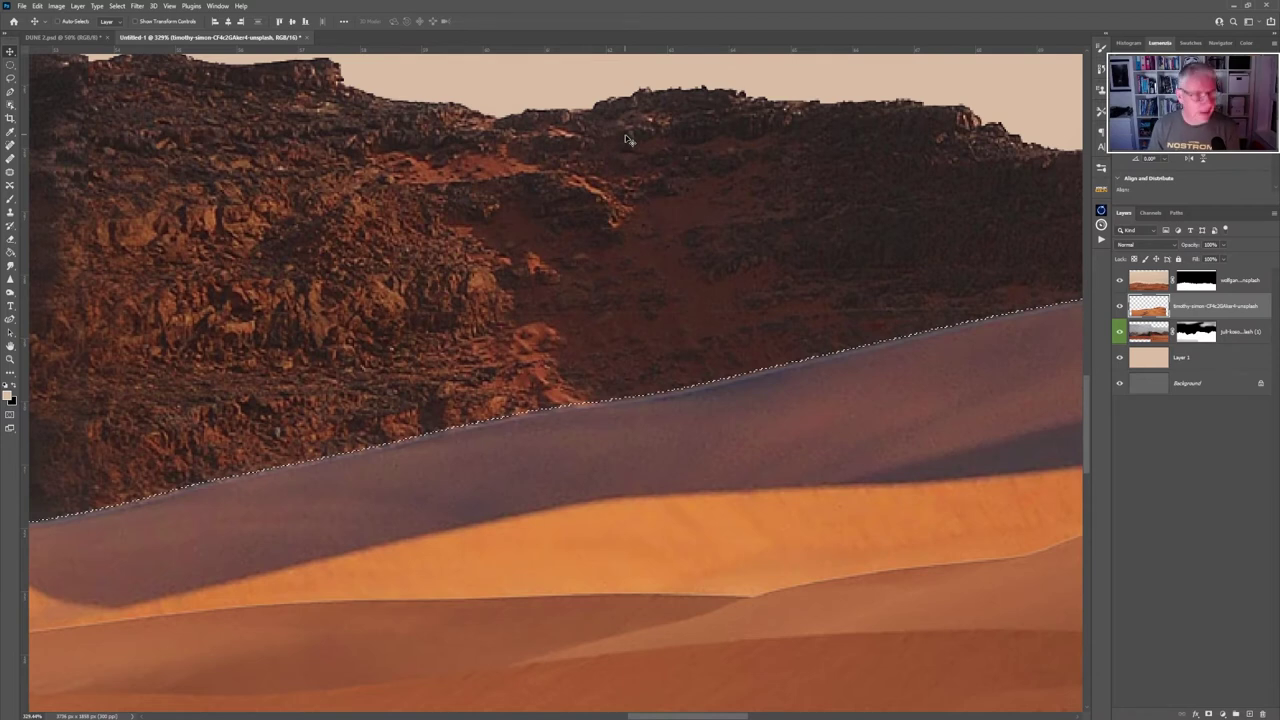
Contract the orange dune selection by 2 pixels.
{"action": "left_click", "coordinate": [117, 6]}
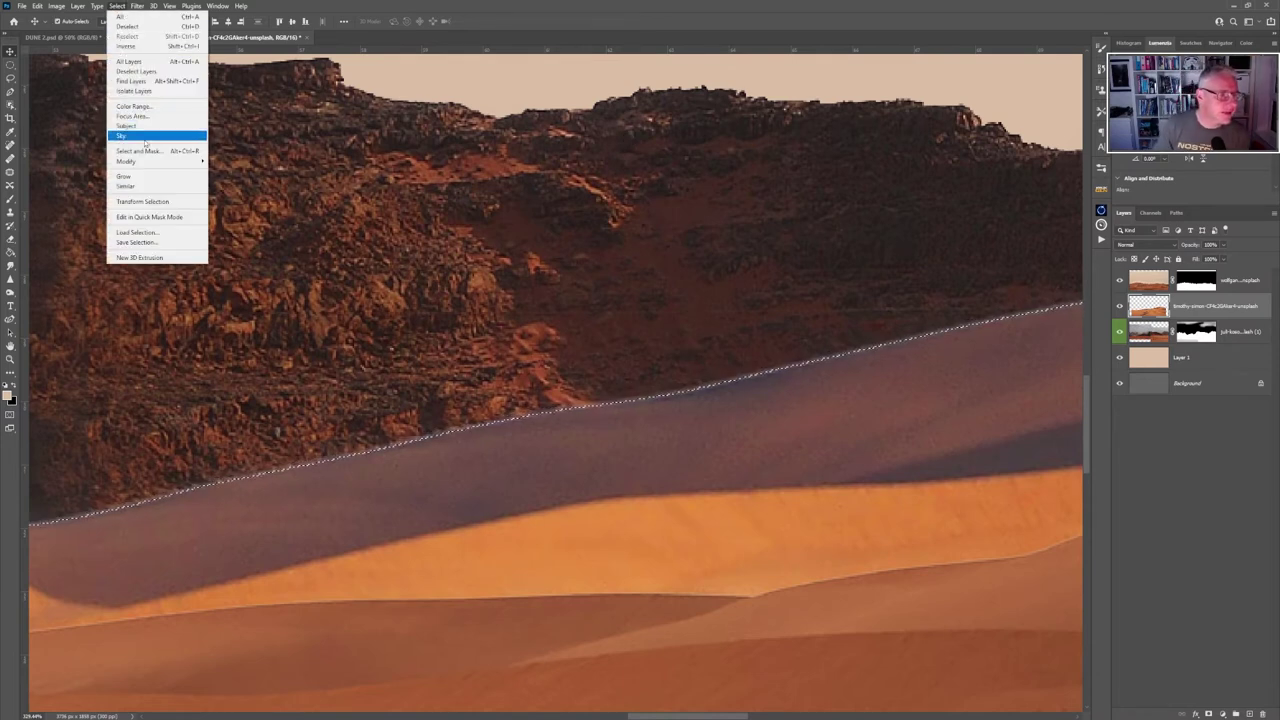
{"action": "mouse_move", "coordinate": [160, 161]}
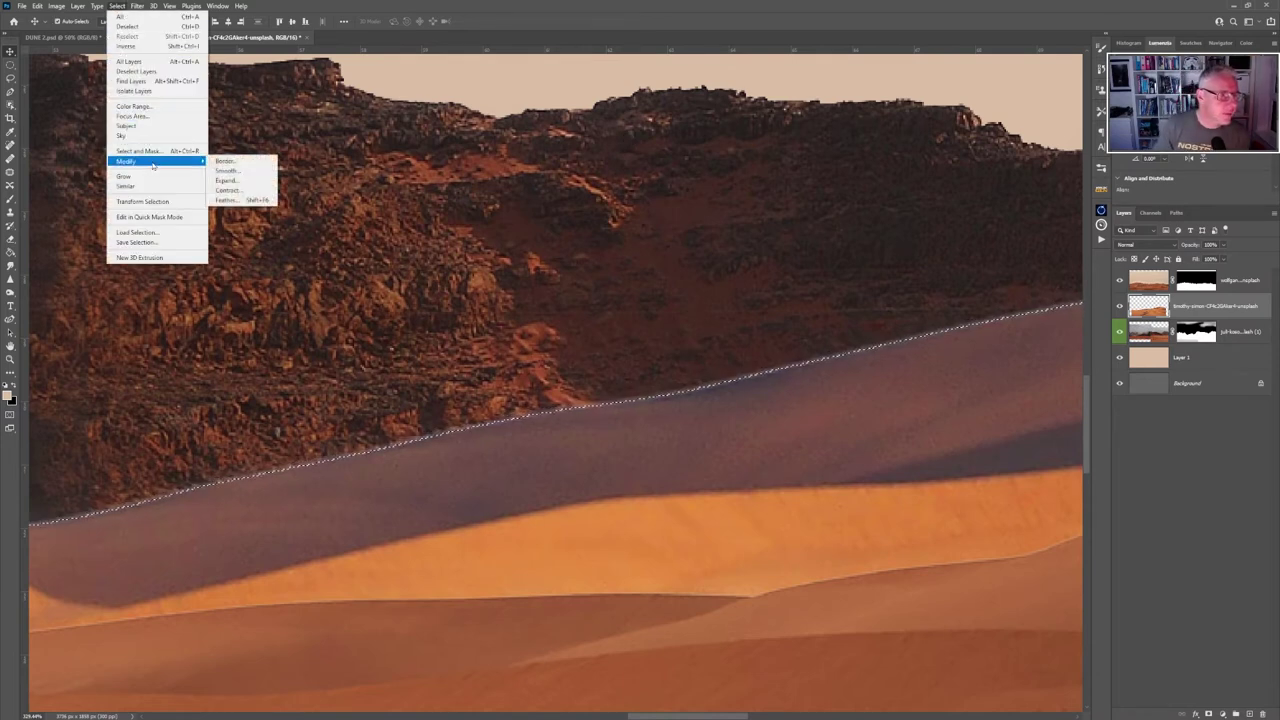
{"action": "left_click", "coordinate": [240, 191]}
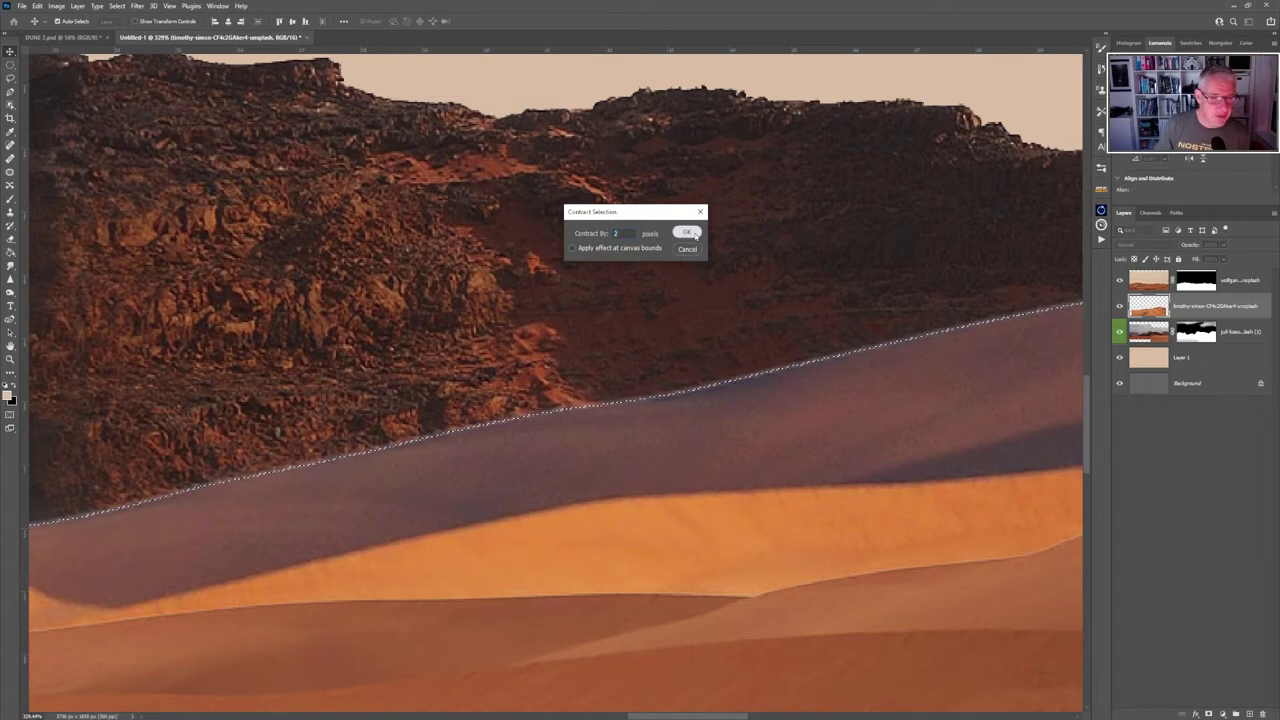
{"action": "left_click", "coordinate": [690, 233]}
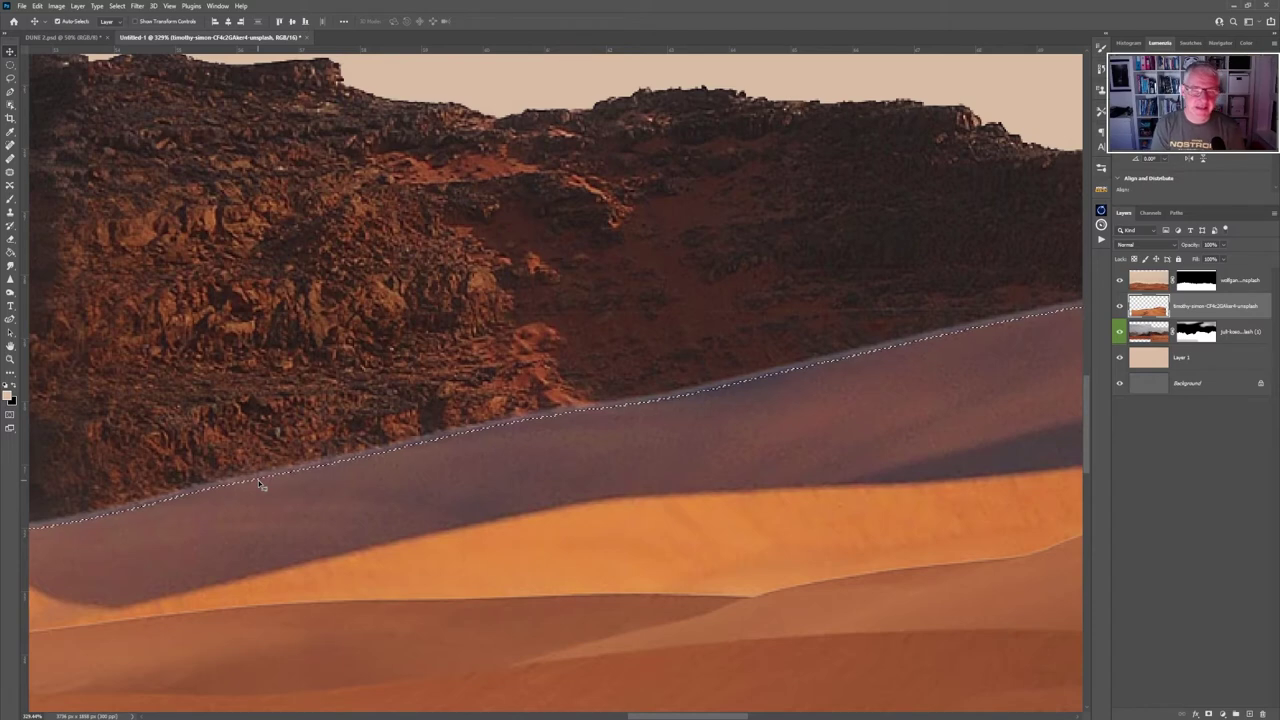
Invert the contracted selection, delete the thin fringe along the orange dunes' upper edge, and deselect.
{"action": "key", "text": "Delete"}
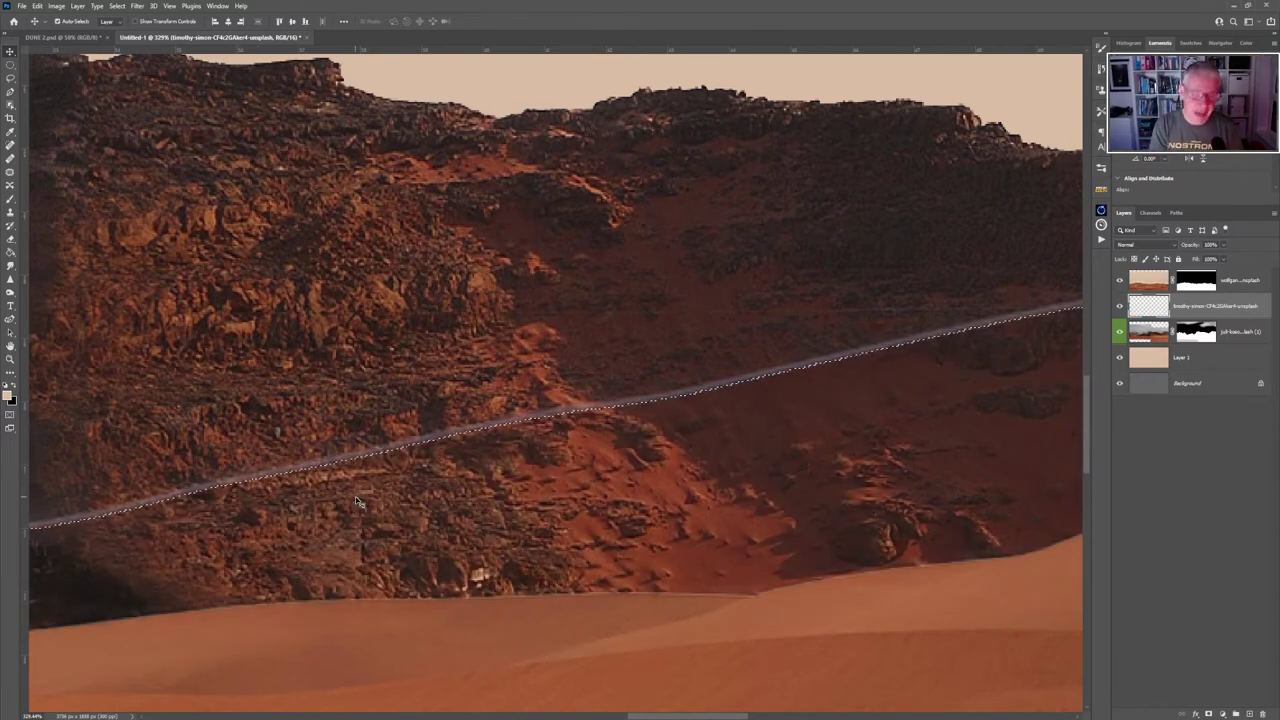
{"action": "key", "text": "ctrl+z"}
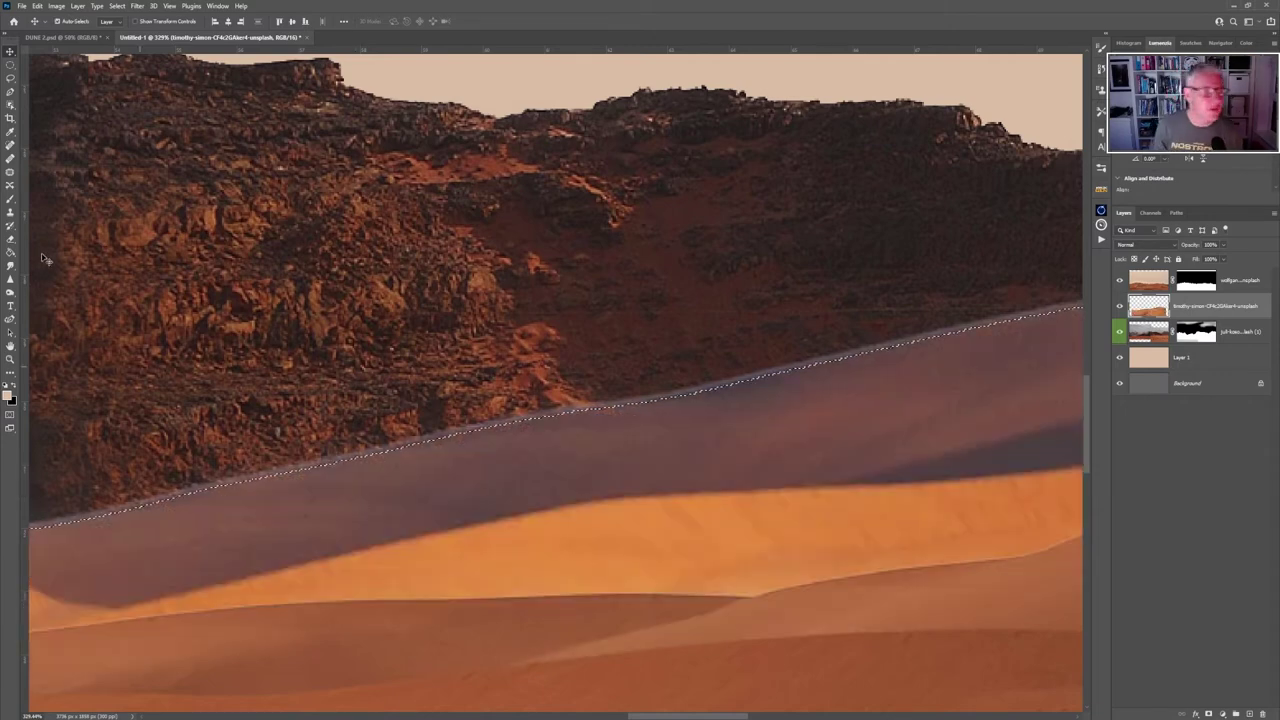
{"action": "left_click", "coordinate": [117, 5]}
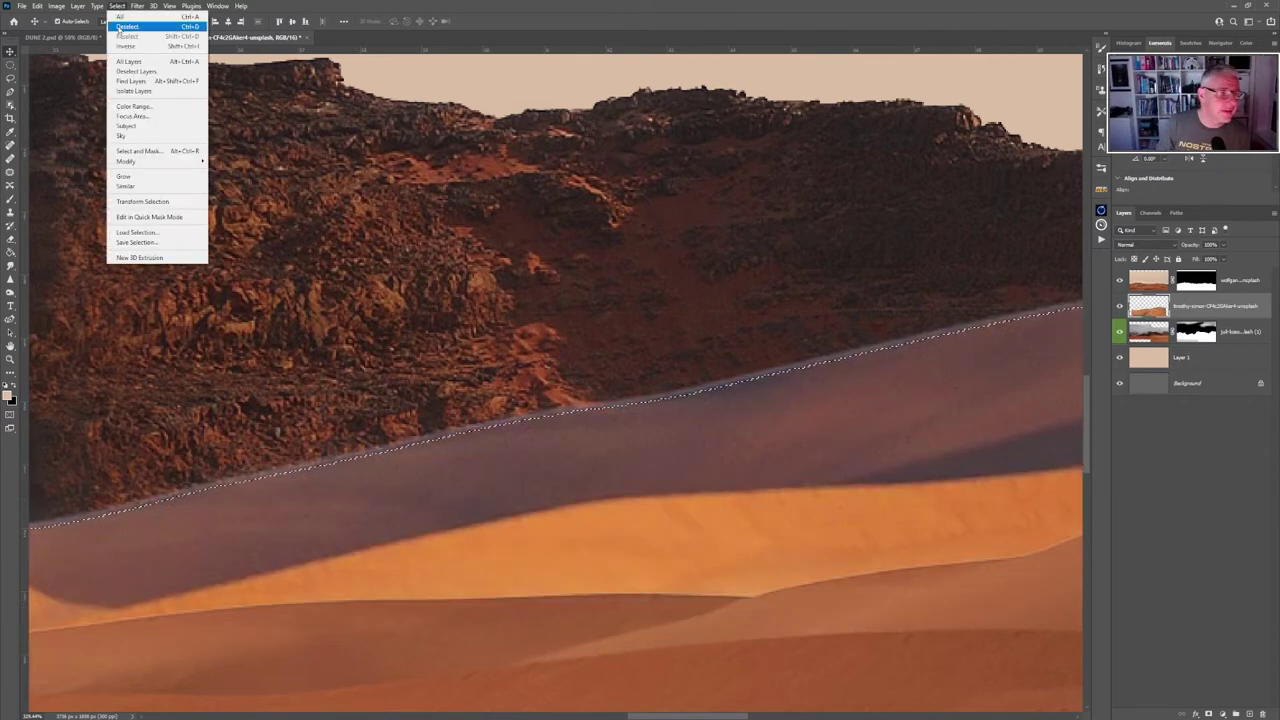
{"action": "left_click", "coordinate": [126, 46]}
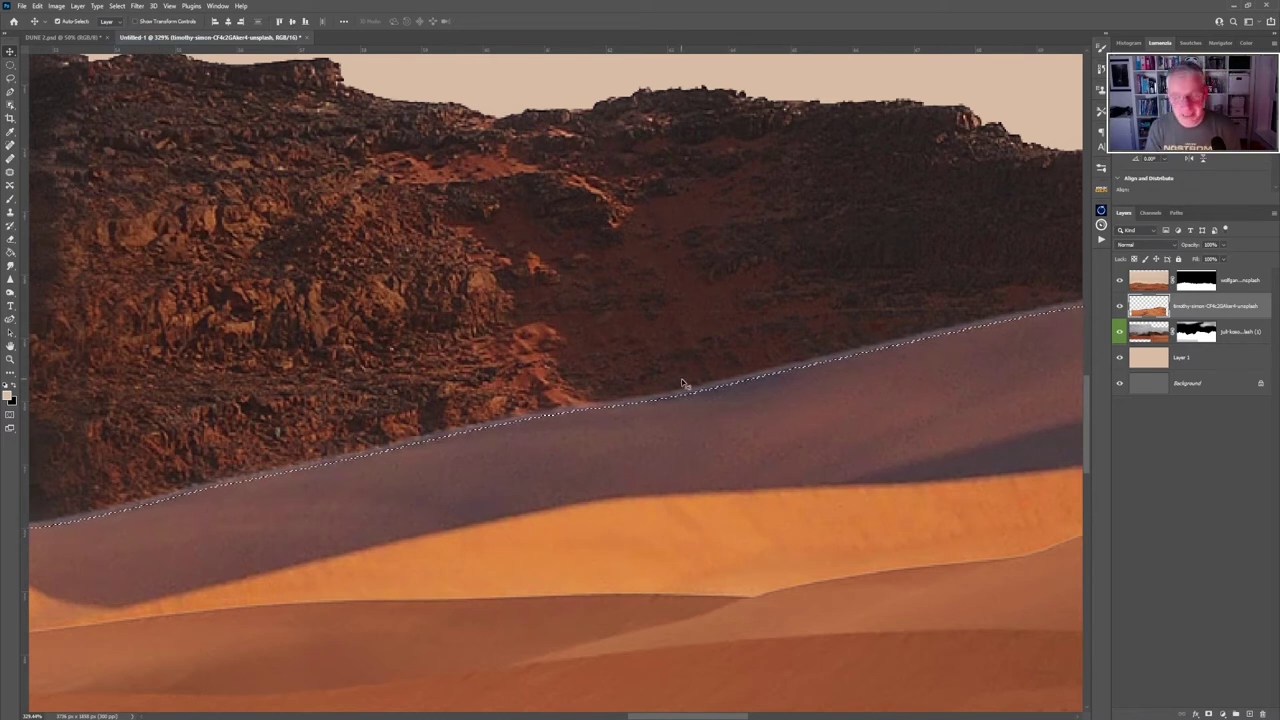
{"action": "key", "text": "ctrl+d"}
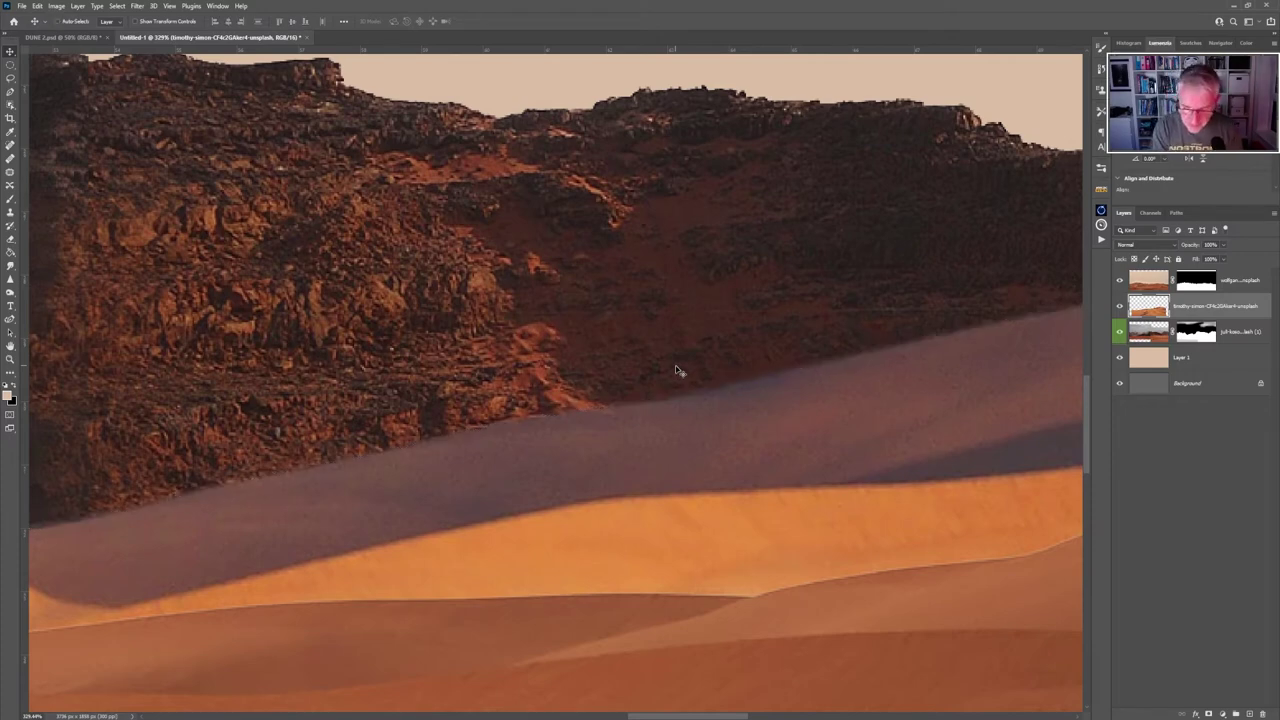
{"action": "scroll", "coordinate": [676, 371], "scroll_direction": "down", "scroll_amount": 4}
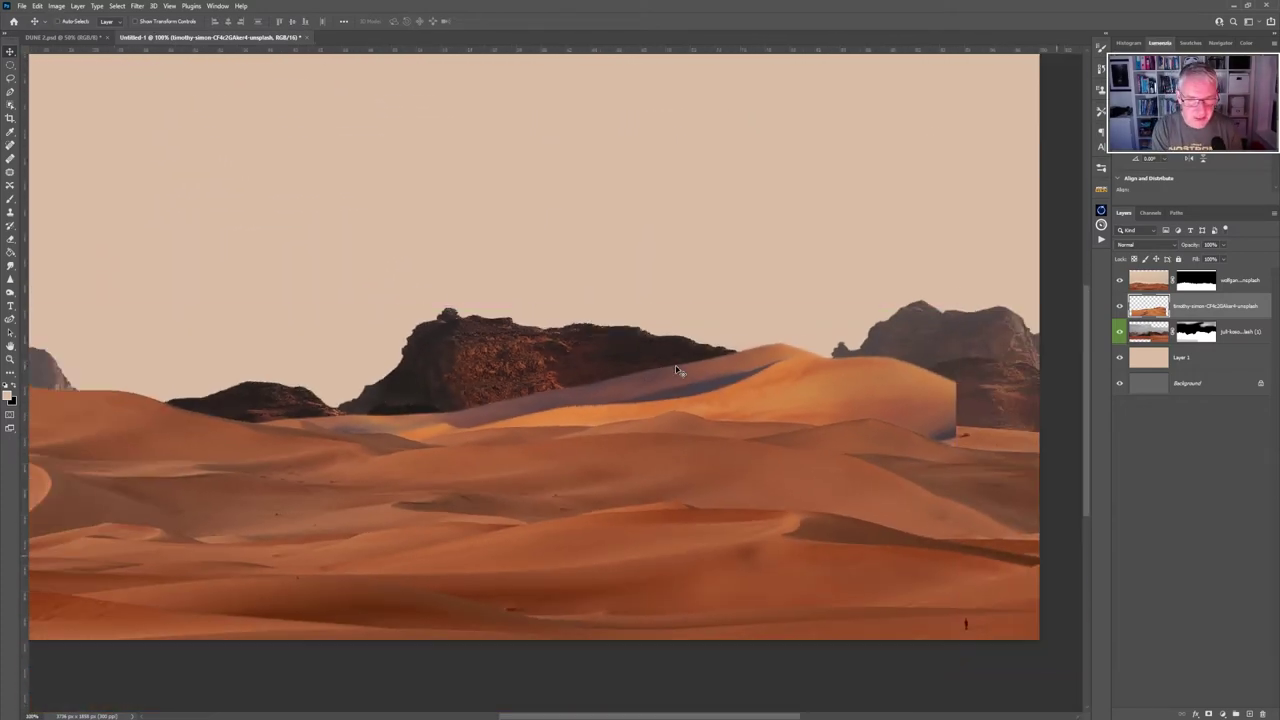
{"action": "scroll", "coordinate": [676, 371], "scroll_direction": "down", "scroll_amount": 2}
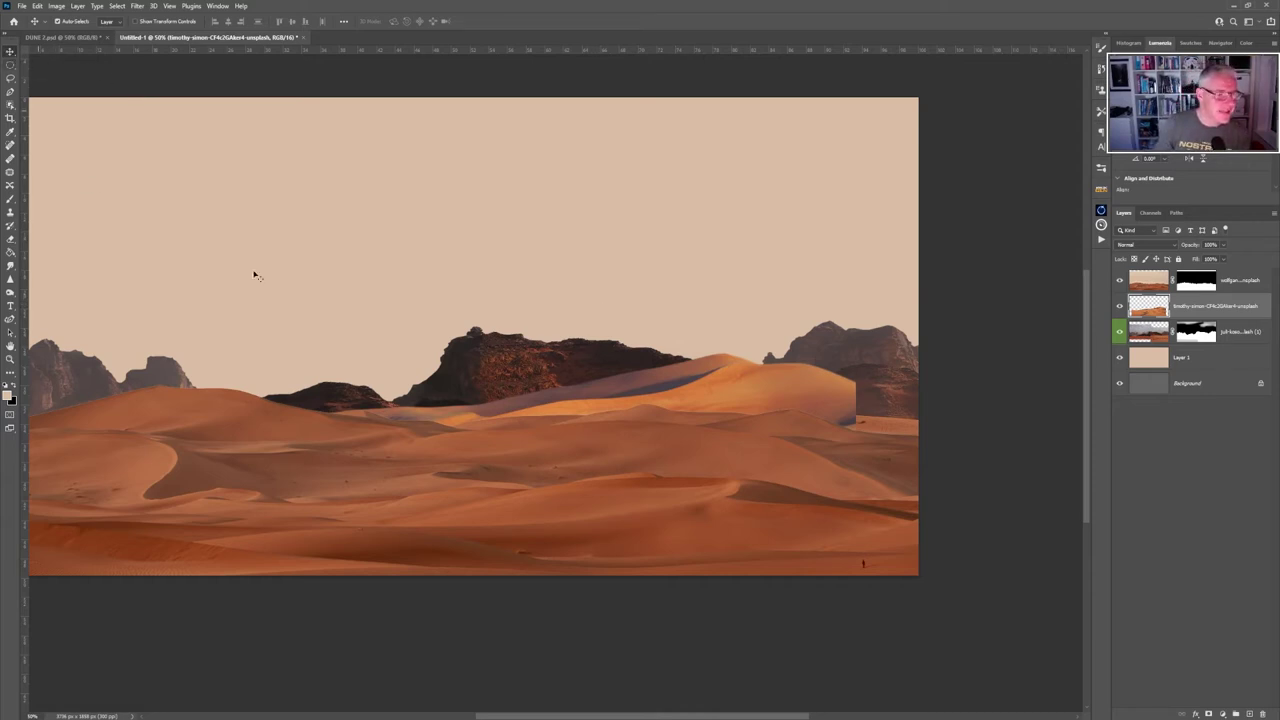
Lower the foreground dunes to the canvas's lower edge and shift the orange dunes slightly right and down.
{"action": "left_click_drag", "start_coordinate": [563, 513], "coordinate": [560, 548]}
{"action": "left_click_drag", "start_coordinate": [559, 550], "coordinate": [561, 557]}
{"action": "left_click_drag", "start_coordinate": [782, 434], "coordinate": [807, 464]}
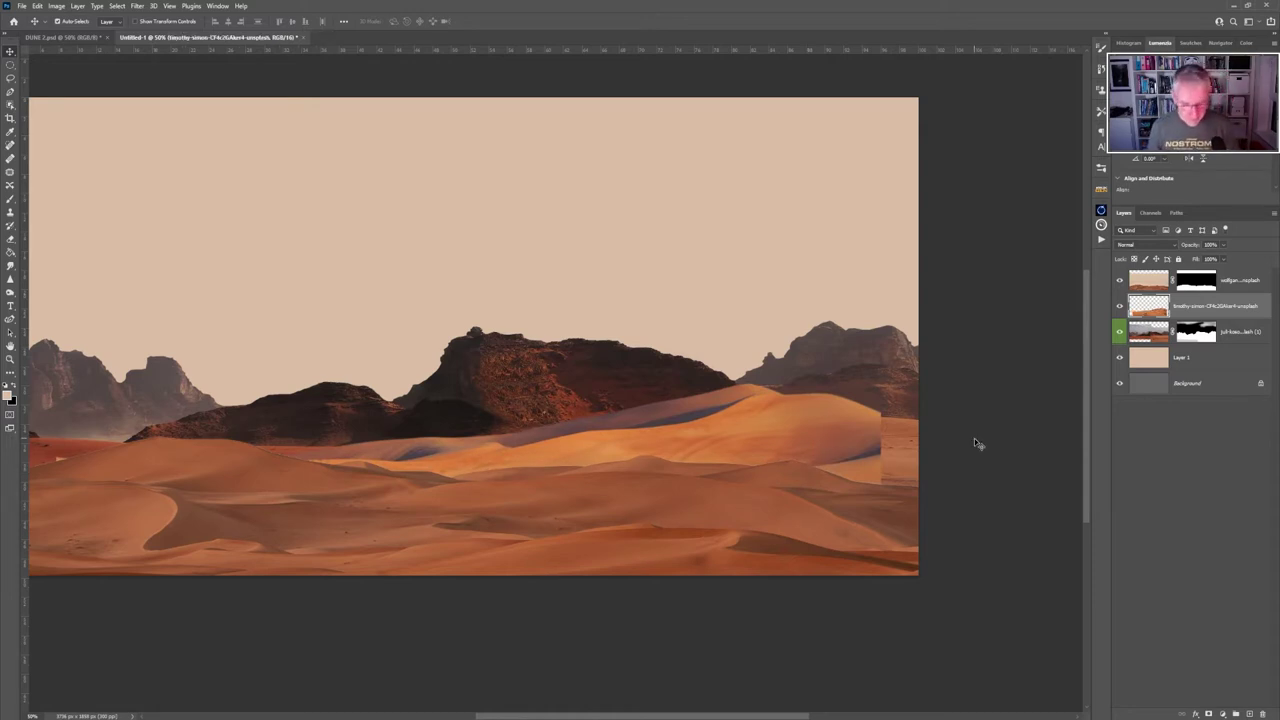
Enlarge the orange dune layer proportionally to about 114% and position it behind the foreground dunes.
{"action": "key", "text": "ctrl+t"}
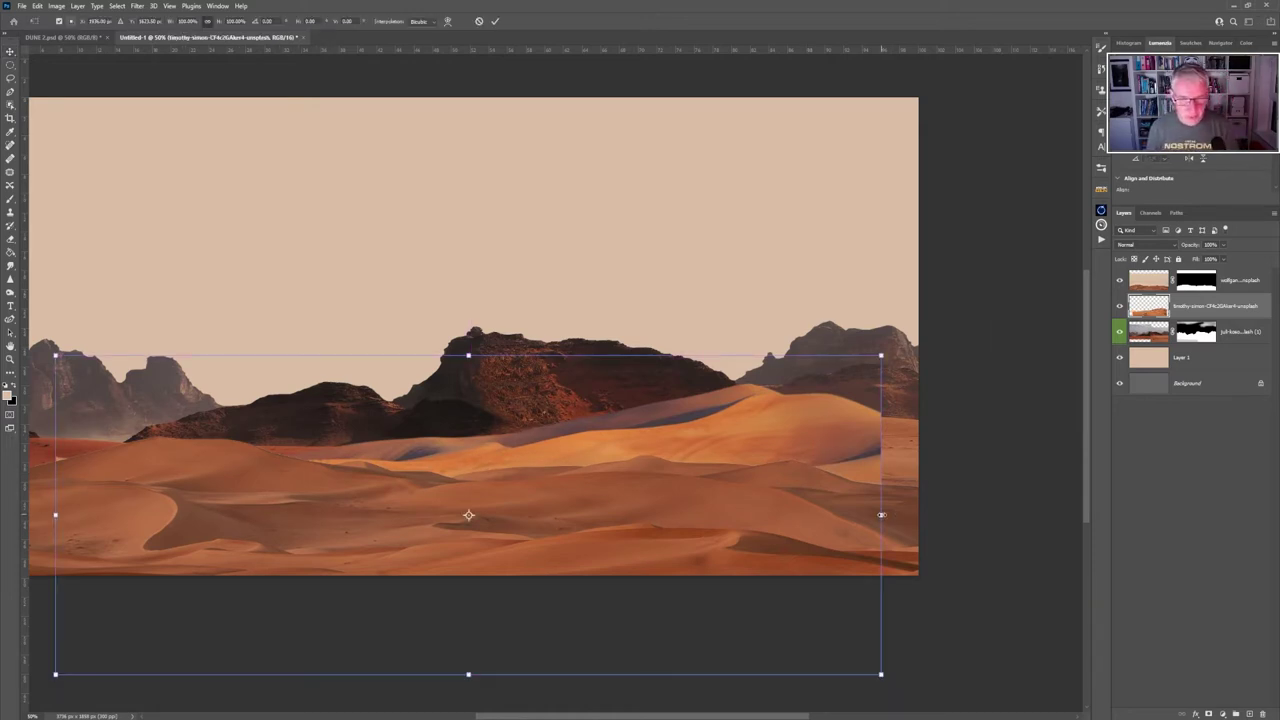
{"action": "left_click_drag", "start_coordinate": [881, 515], "coordinate": [918, 515]}
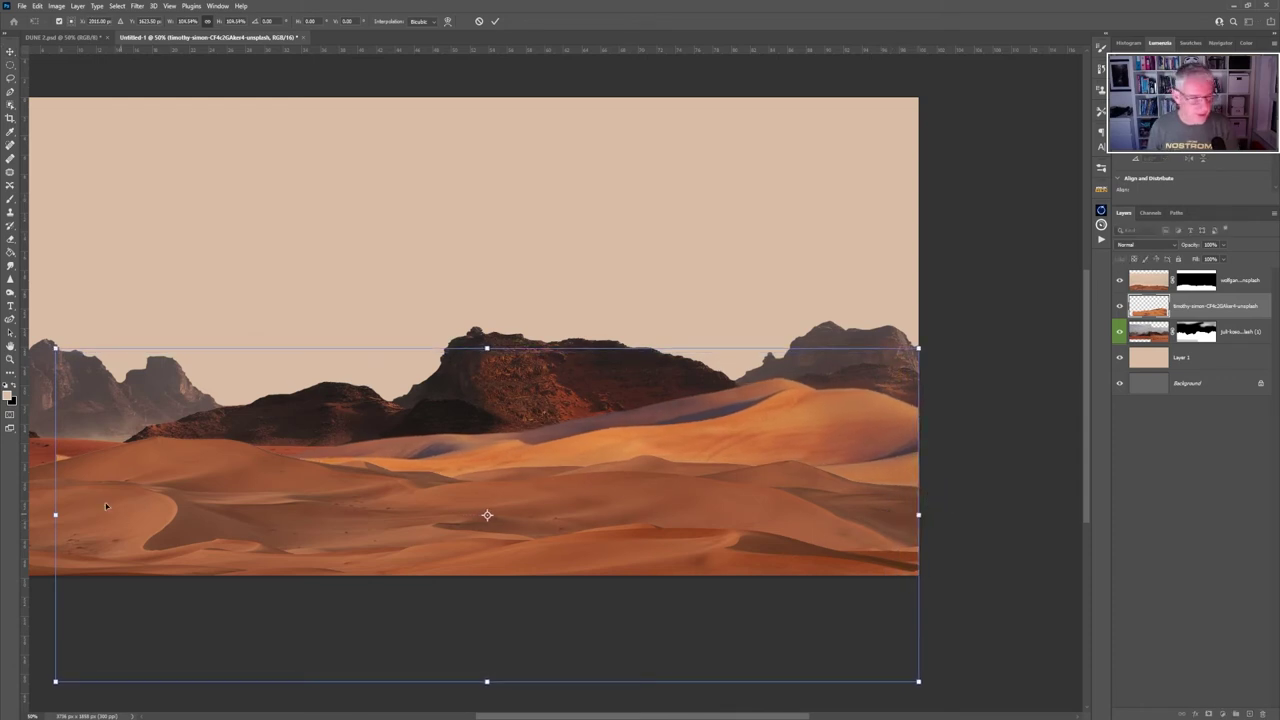
{"action": "mouse_move", "coordinate": [53, 515]}
{"action": "left_mouse_down"}
{"action": "mouse_move", "coordinate": [30, 515]}
{"action": "mouse_move", "coordinate": [48, 515]}
{"action": "left_mouse_up"}
{"action": "left_click_drag", "start_coordinate": [841, 424], "coordinate": [819, 422]}
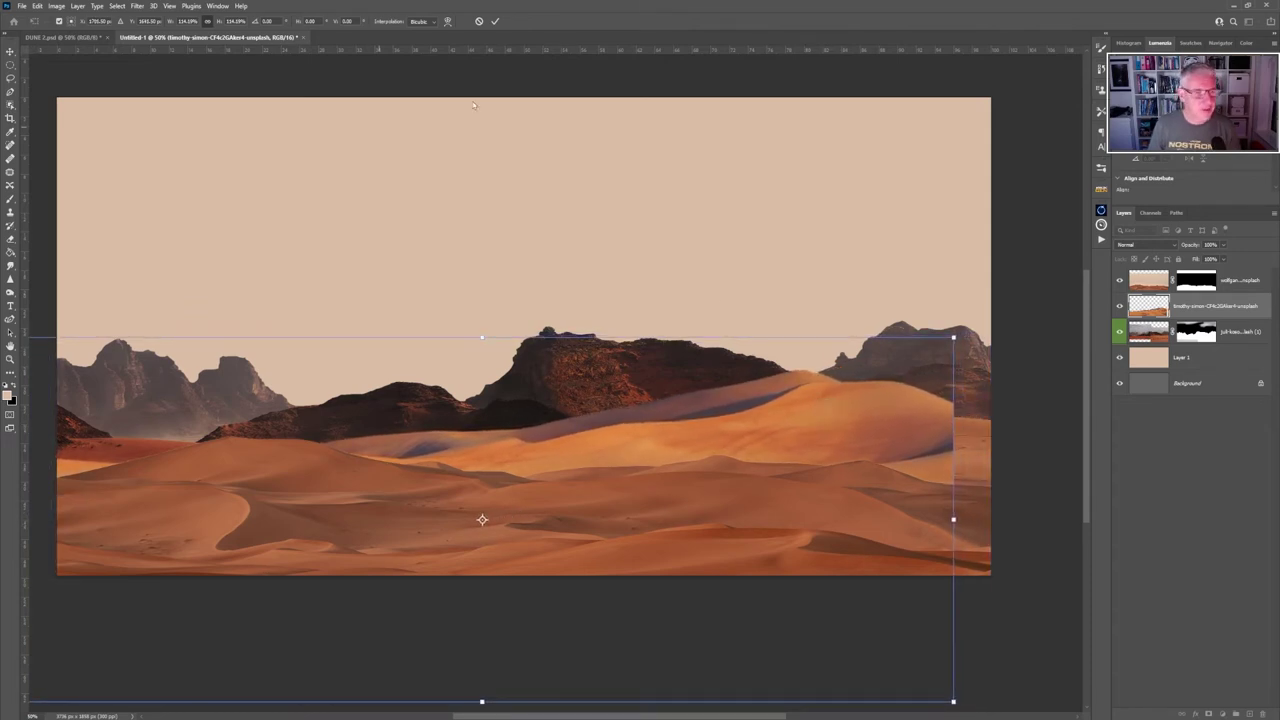
{"action": "left_click", "coordinate": [494, 21]}
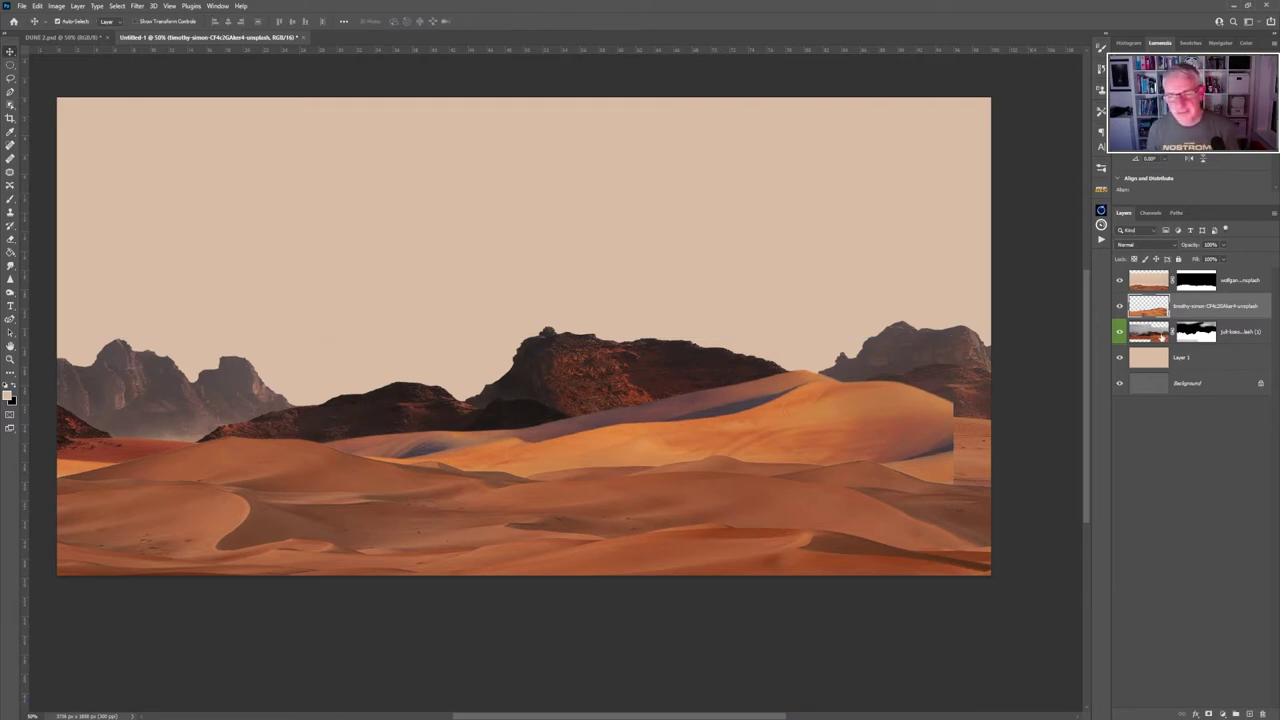
Transform the mountain layer to about 105% width and 85% height, repositioning it to span the canvas behind the dunes.
{"action": "left_click", "coordinate": [1162, 334]}
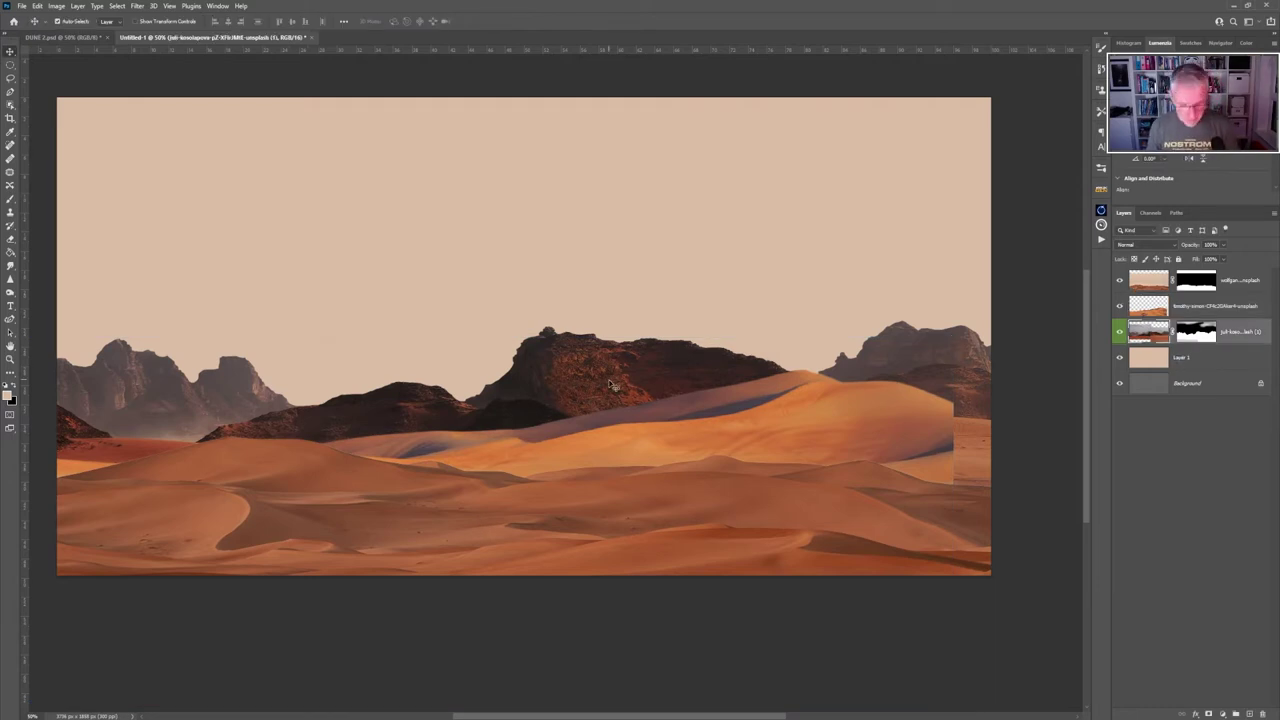
{"action": "key", "text": "ctrl+t"}
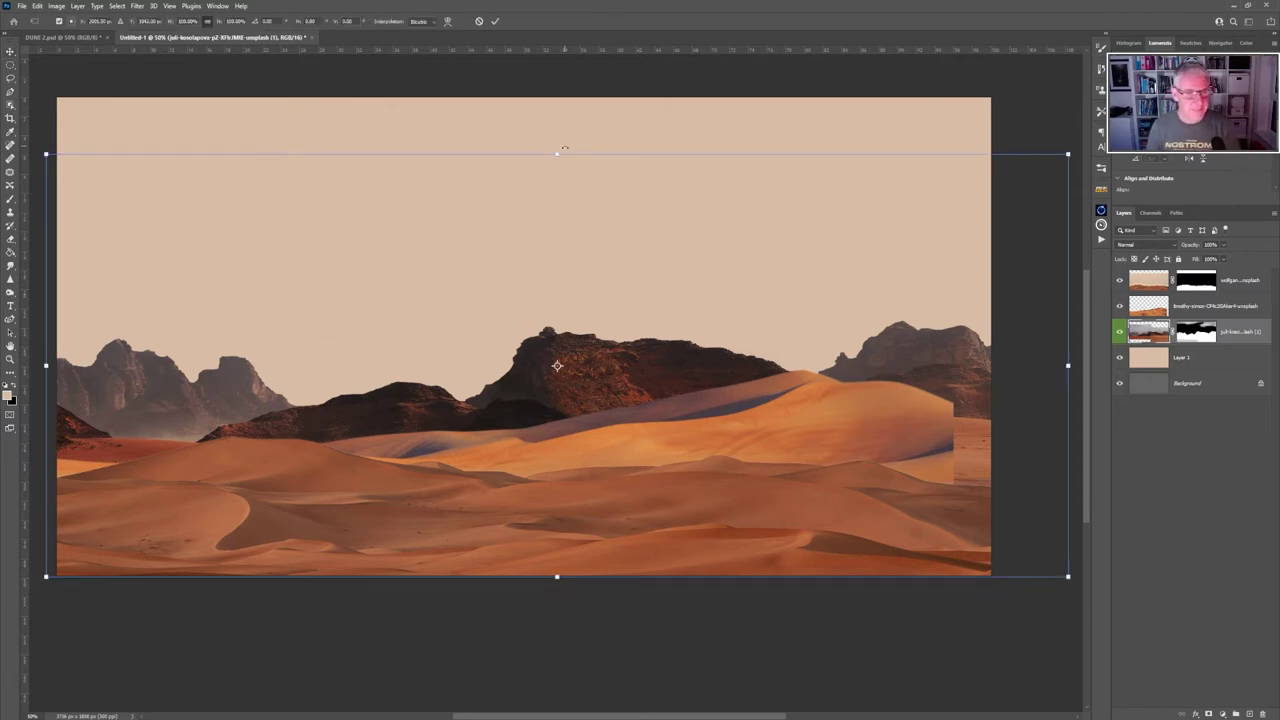
{"action": "left_click_drag", "start_coordinate": [558, 152], "coordinate": [558, 218]}
{"action": "left_click_drag", "start_coordinate": [557, 398], "coordinate": [528, 386]}
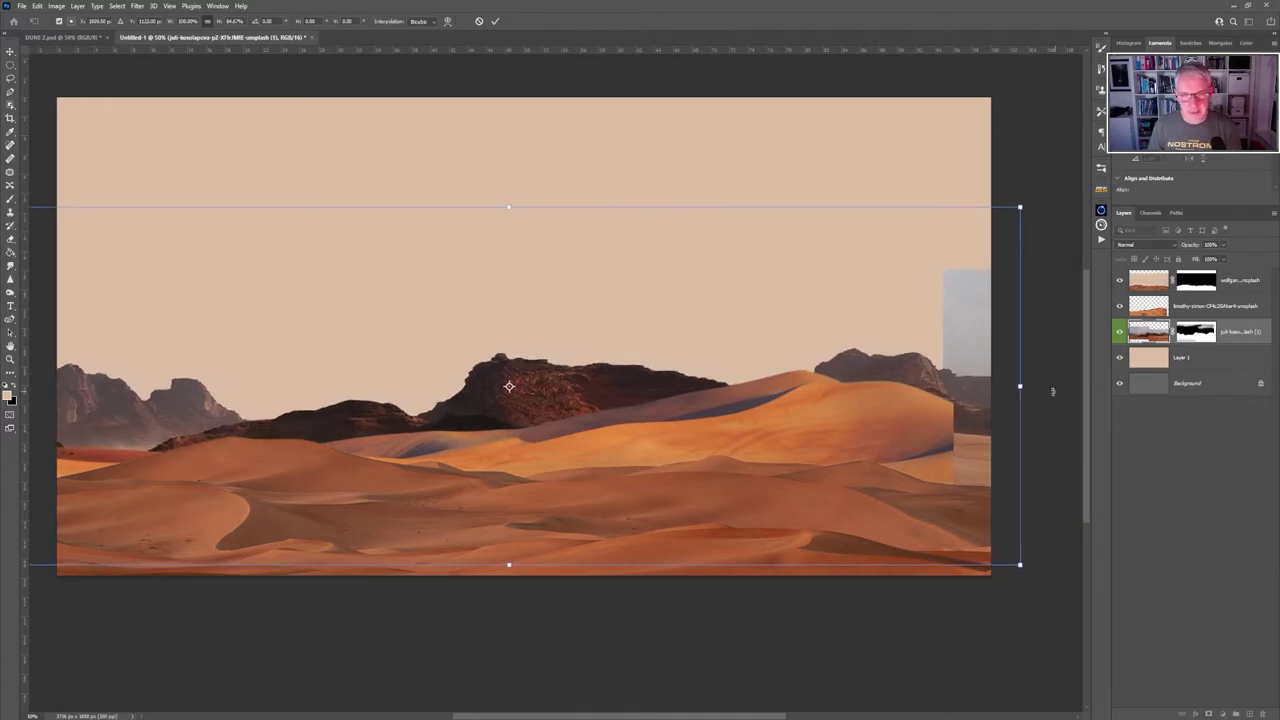
{"action": "left_click_drag", "start_coordinate": [1023, 386], "coordinate": [958, 386]}
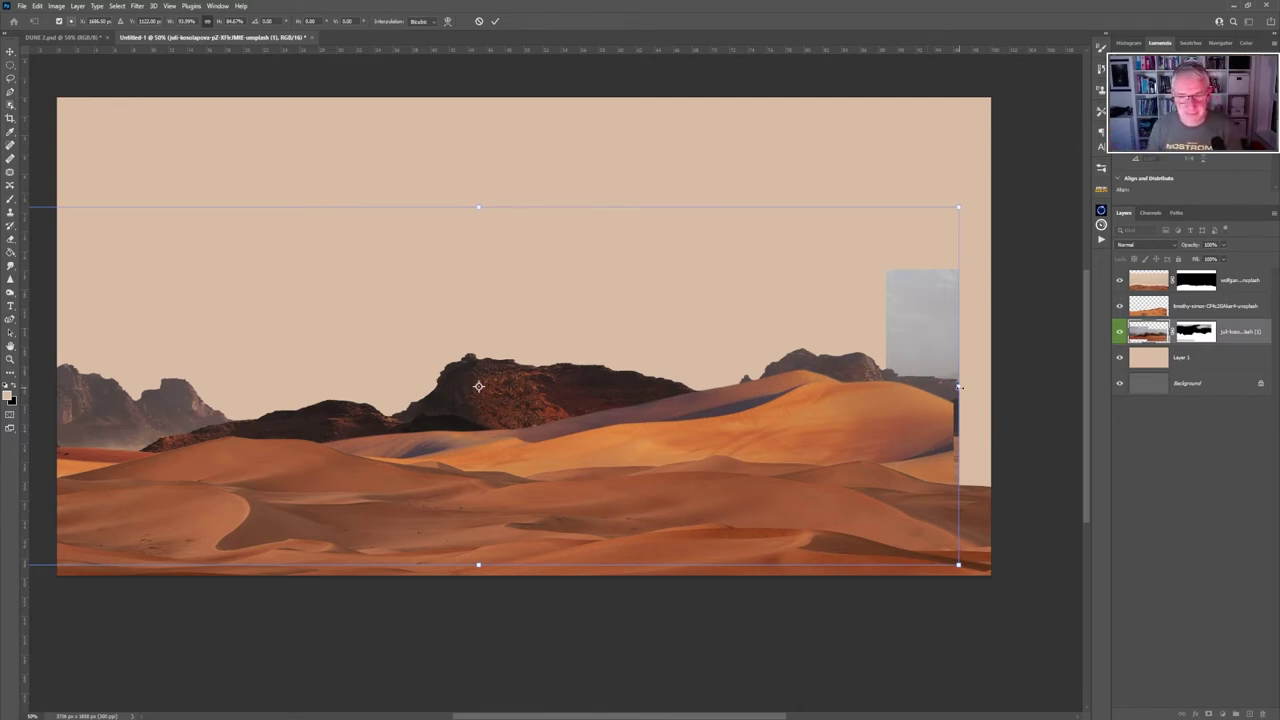
{"action": "left_click_drag", "start_coordinate": [958, 386], "coordinate": [1074, 397]}
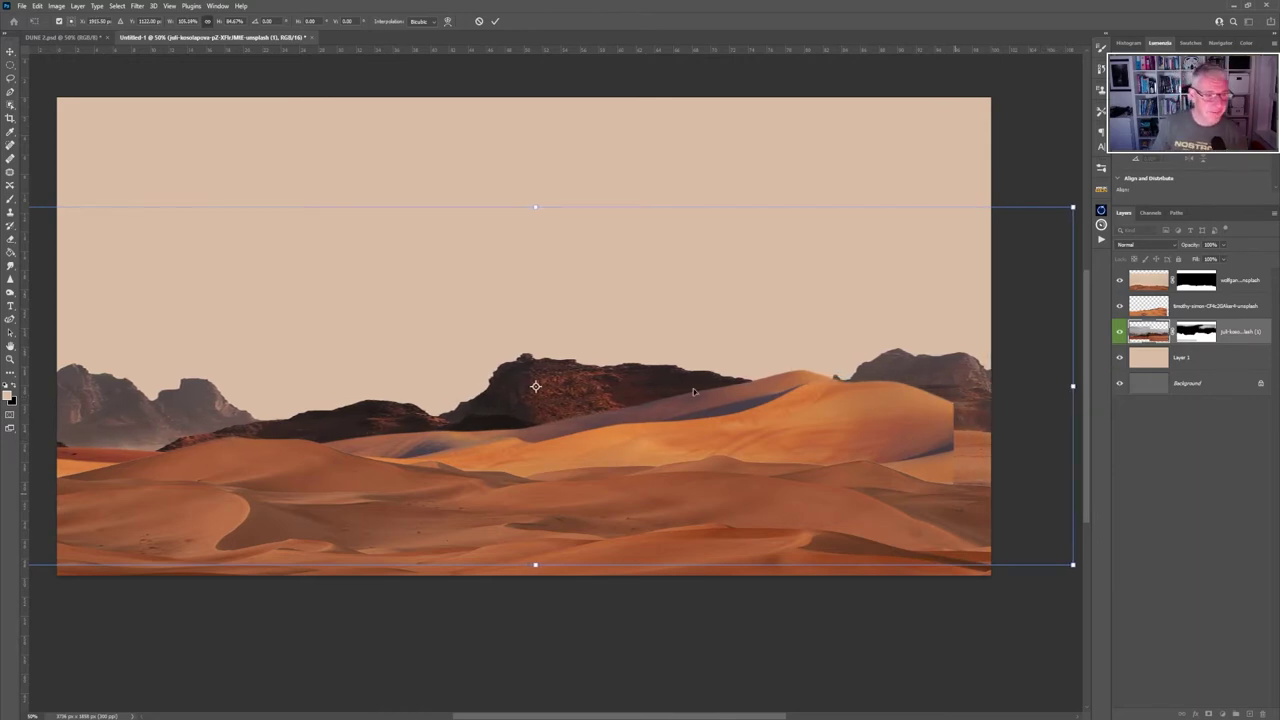
{"action": "left_click", "coordinate": [495, 22]}
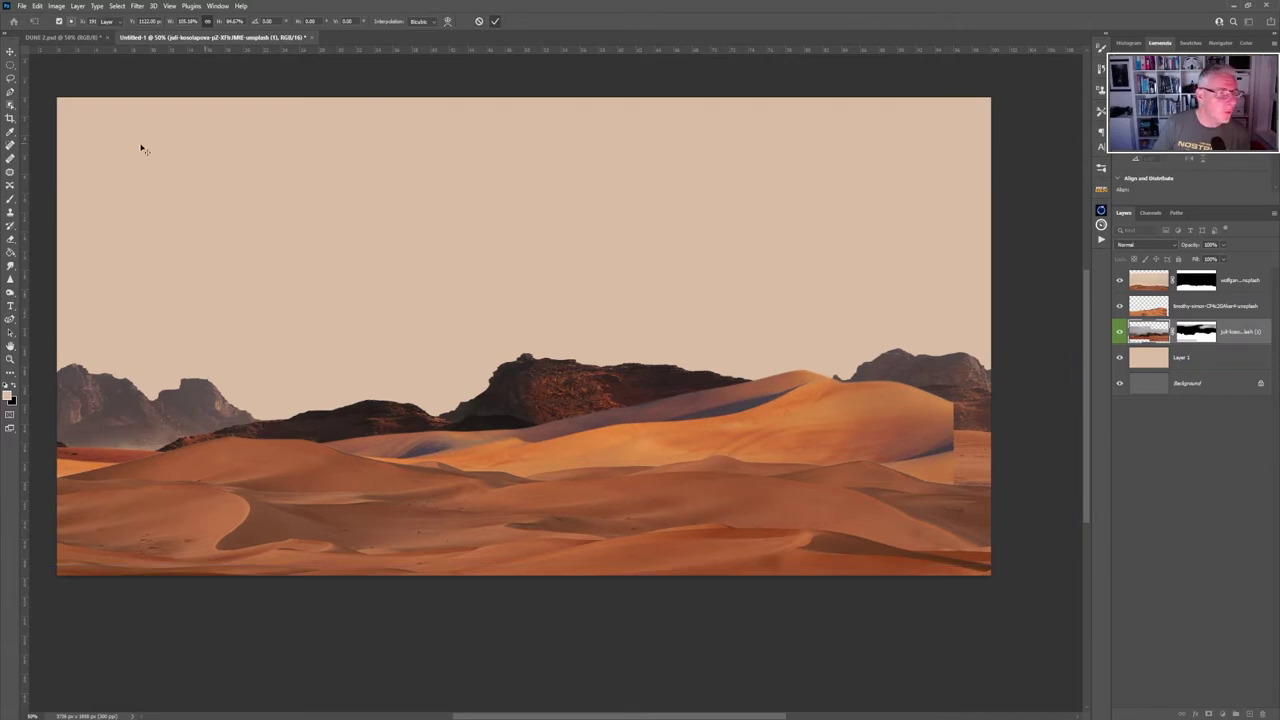
Use the crop's rule-of-thirds overlay to place a vertical guide on the right-hand third line, keeping the canvas size.
{"action": "left_click", "coordinate": [10, 118]}
{"action": "left_click", "coordinate": [532, 270]}
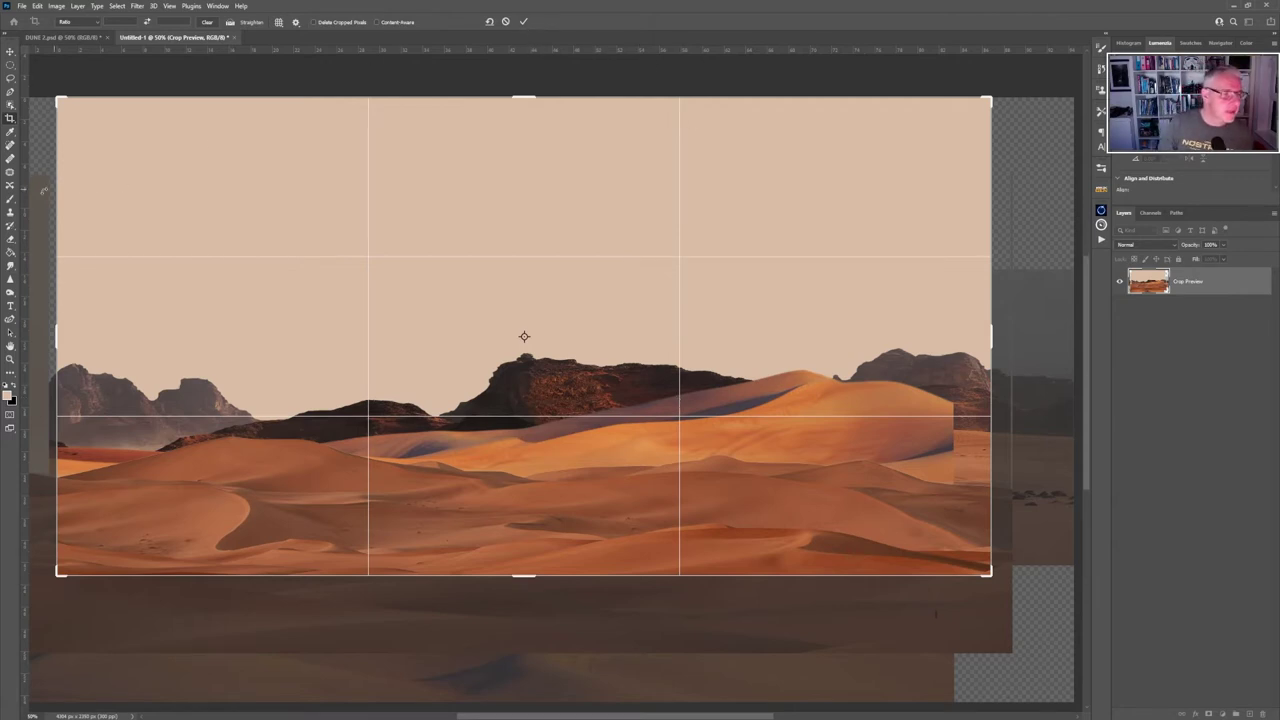
{"action": "left_click_drag", "start_coordinate": [25, 203], "coordinate": [680, 230]}
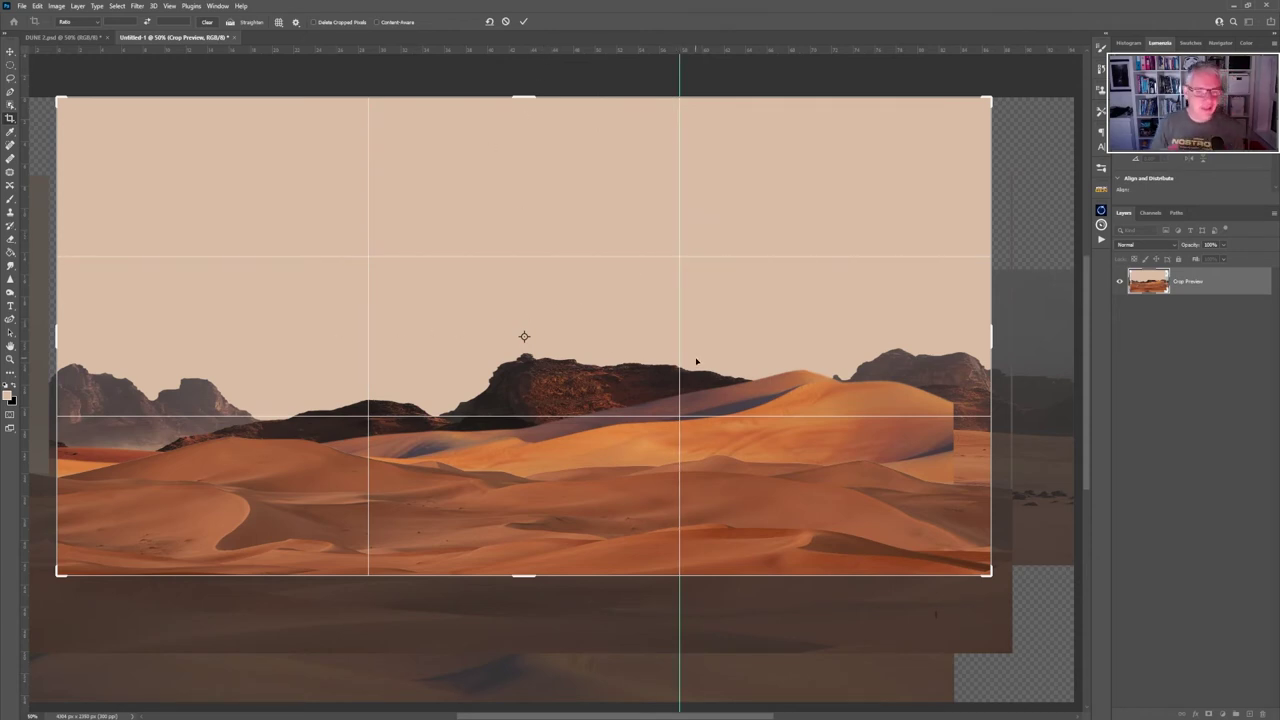
{"action": "left_click", "coordinate": [523, 21]}
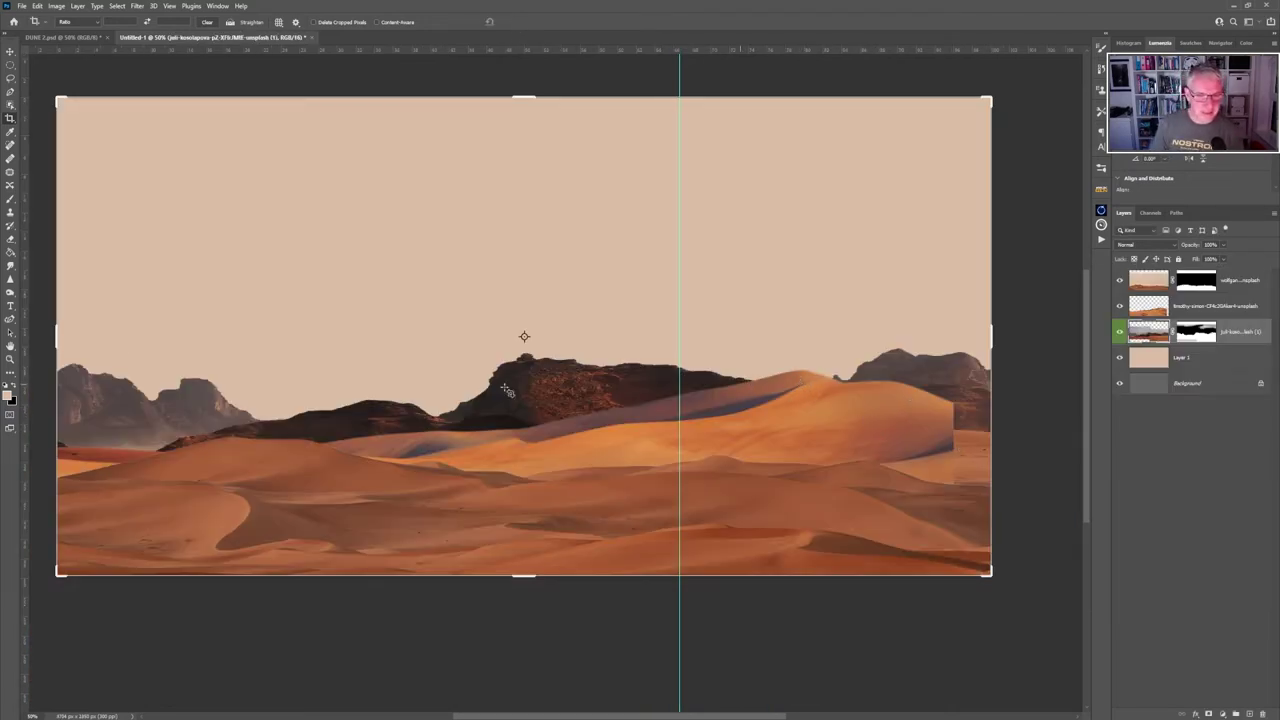
Move the orange dunes left so their crest sits near the vertical guide, and lower the mountains slightly behind them.
{"action": "left_click", "coordinate": [10, 51]}
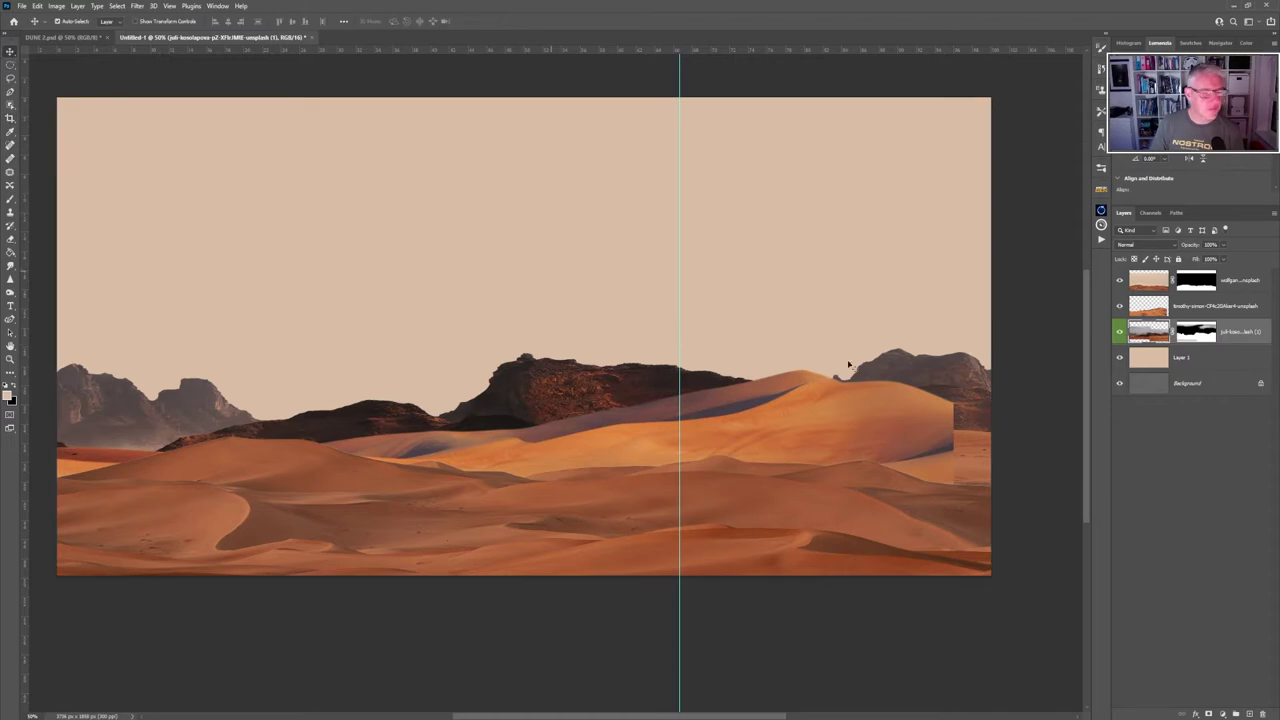
{"action": "left_click_drag", "start_coordinate": [877, 443], "coordinate": [756, 442]}
{"action": "left_click_drag", "start_coordinate": [956, 398], "coordinate": [951, 414]}
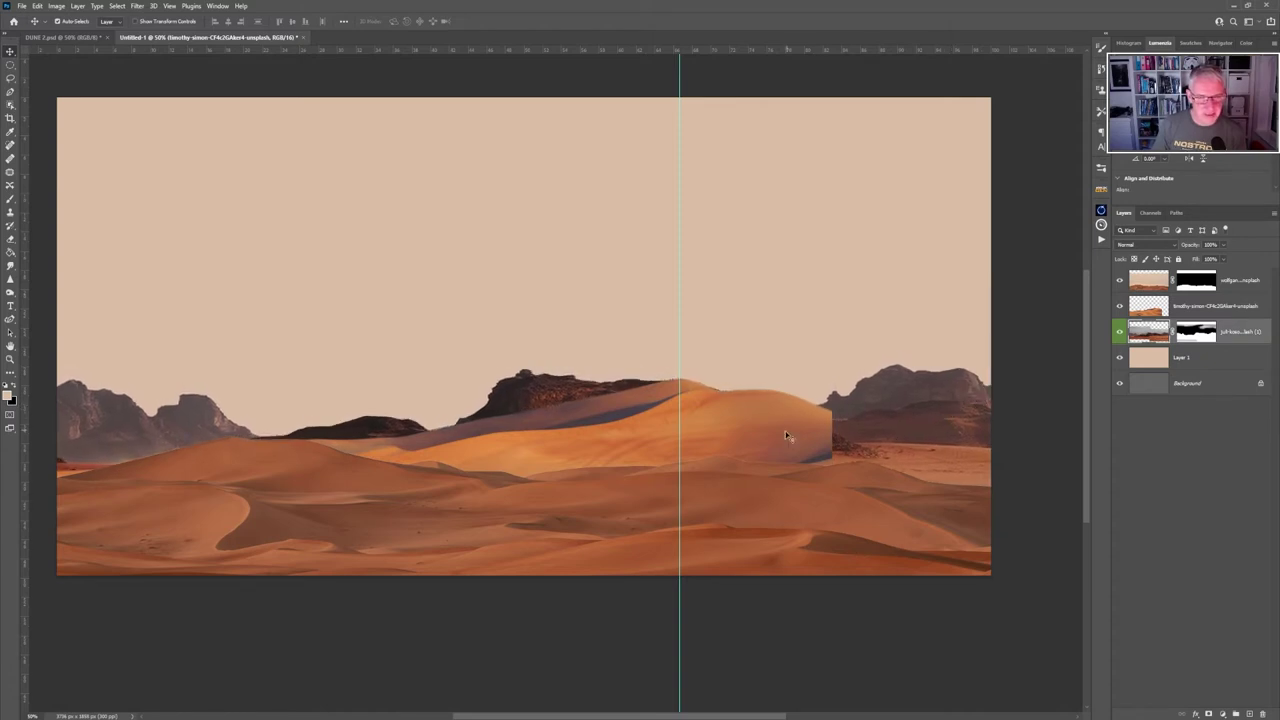
{"action": "left_click_drag", "start_coordinate": [785, 431], "coordinate": [819, 431]}
{"action": "left_click", "coordinate": [923, 392]}
{"action": "left_click_drag", "start_coordinate": [925, 396], "coordinate": [924, 390]}
Extend the orange dune layer to the canvas's right edge with the Clone Stamp, covering its hard cut-off in a smooth downward slope.
{"action": "key", "text": "s"}
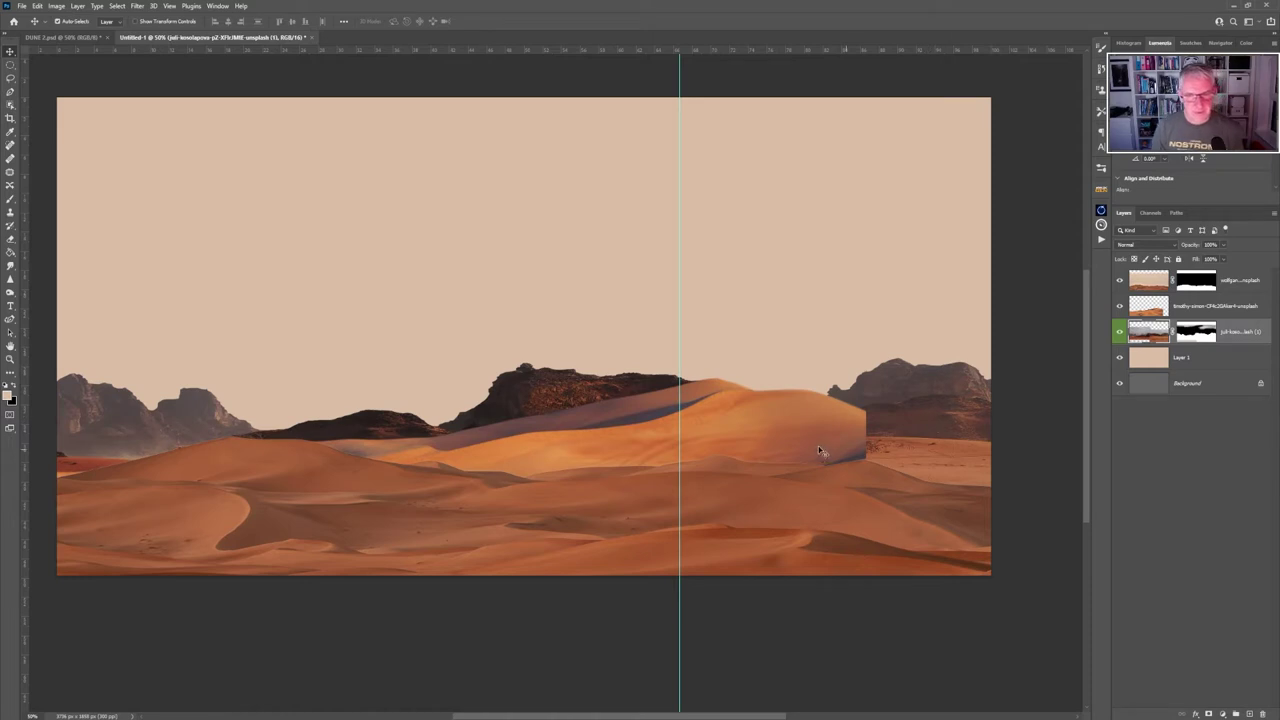
{"action": "key", "text": "alt+bracketright"}
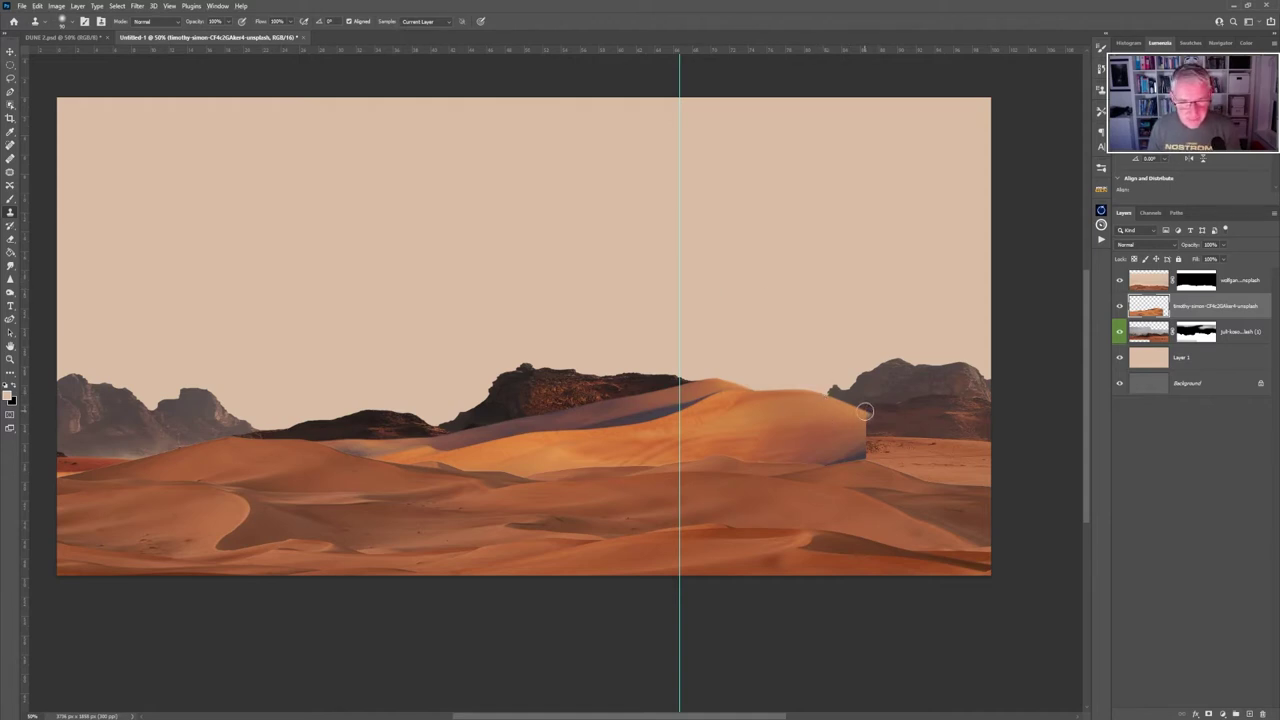
{"action": "mouse_move", "coordinate": [865, 410]}
{"action": "left_mouse_down"}
{"action": "mouse_move", "coordinate": [884, 422]}
{"action": "mouse_move", "coordinate": [861, 433]}
{"action": "mouse_move", "coordinate": [877, 447]}
{"action": "mouse_move", "coordinate": [864, 410]}
{"action": "left_mouse_up"}
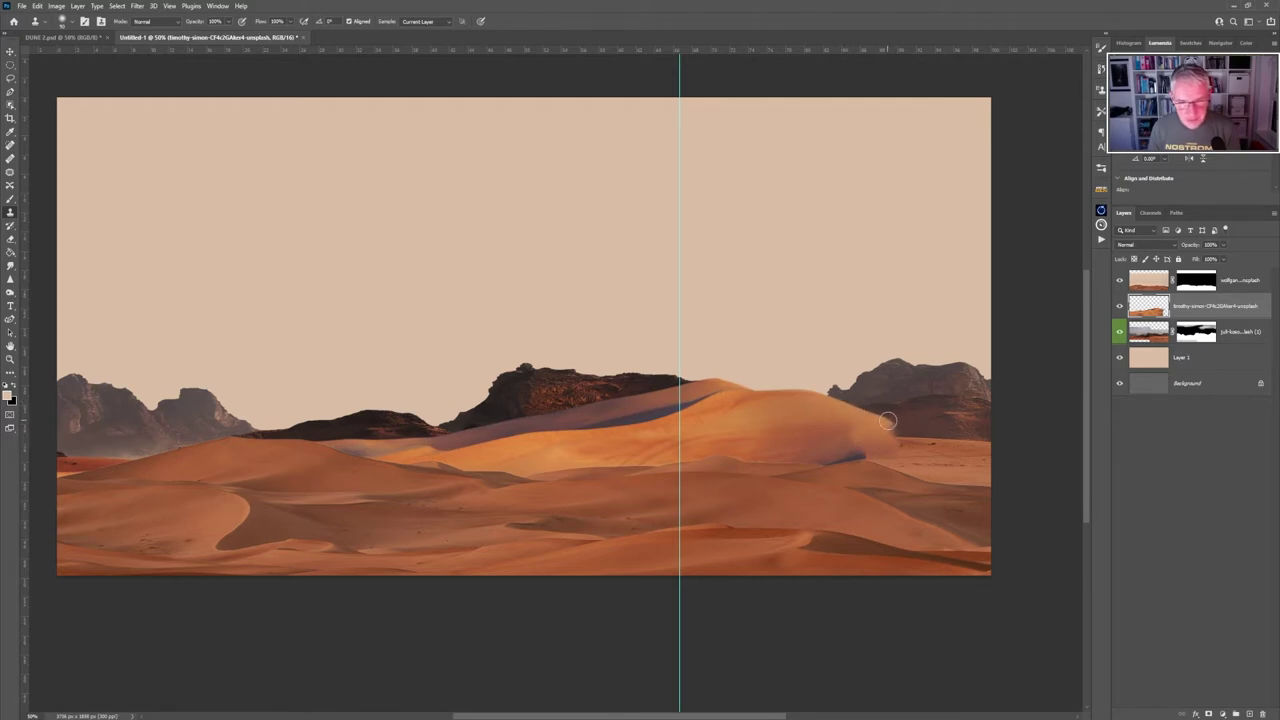
{"action": "left_click_drag", "start_coordinate": [887, 421], "coordinate": [906, 442]}
{"action": "mouse_move", "coordinate": [919, 434]}
{"action": "left_mouse_down"}
{"action": "mouse_move", "coordinate": [908, 452]}
{"action": "mouse_move", "coordinate": [882, 454]}
{"action": "mouse_move", "coordinate": [912, 462]}
{"action": "mouse_move", "coordinate": [798, 464]}
{"action": "mouse_move", "coordinate": [936, 462]}
{"action": "mouse_move", "coordinate": [889, 467]}
{"action": "mouse_move", "coordinate": [922, 474]}
{"action": "left_mouse_up"}
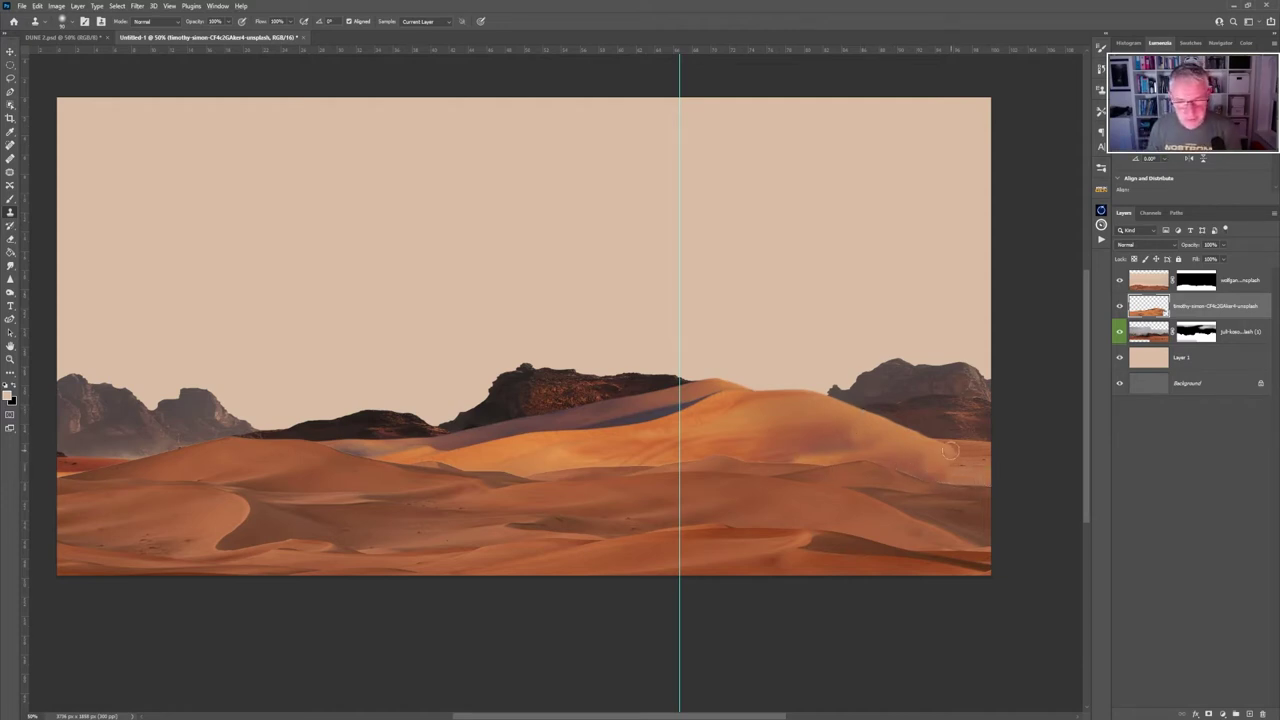
{"action": "mouse_move", "coordinate": [990, 460]}
{"action": "left_mouse_down"}
{"action": "mouse_move", "coordinate": [933, 470]}
{"action": "mouse_move", "coordinate": [1025, 487]}
{"action": "left_mouse_up"}
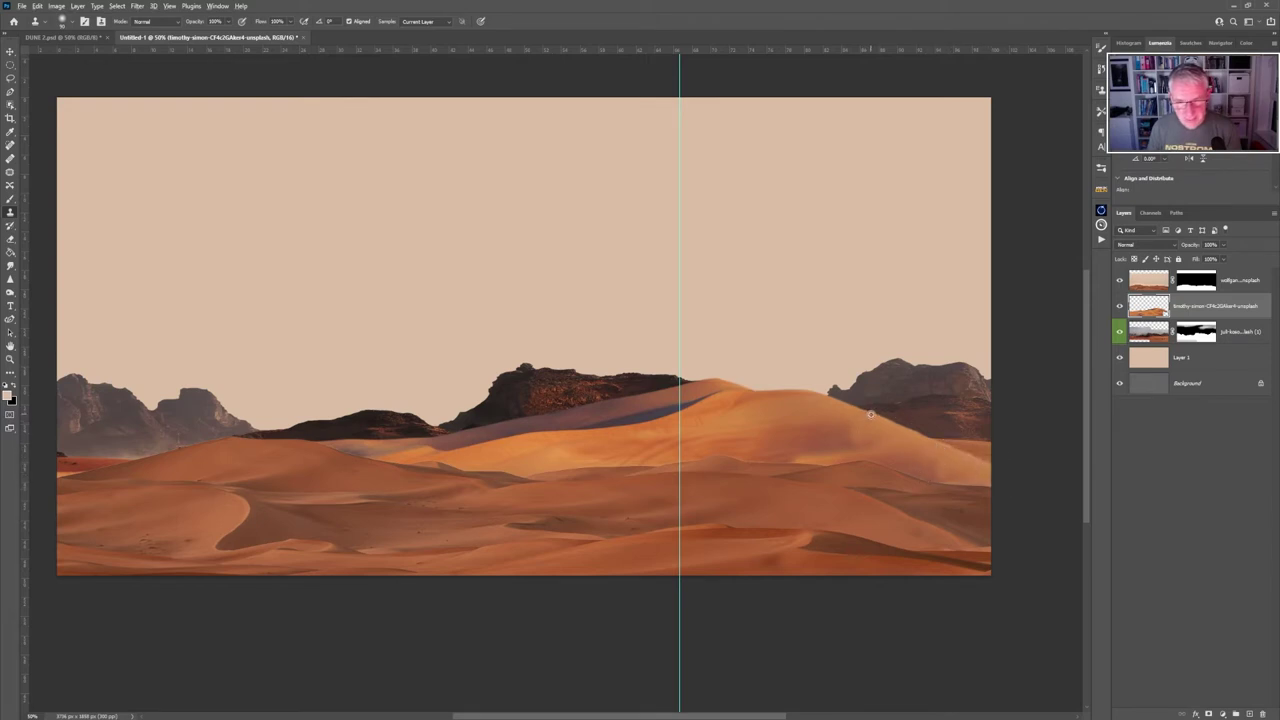
{"action": "mouse_move", "coordinate": [934, 456]}
{"action": "left_mouse_down"}
{"action": "mouse_move", "coordinate": [987, 481]}
{"action": "mouse_move", "coordinate": [939, 481]}
{"action": "mouse_move", "coordinate": [1027, 484]}
{"action": "mouse_move", "coordinate": [886, 496]}
{"action": "mouse_move", "coordinate": [948, 475]}
{"action": "mouse_move", "coordinate": [1023, 491]}
{"action": "mouse_move", "coordinate": [876, 485]}
{"action": "left_mouse_up"}
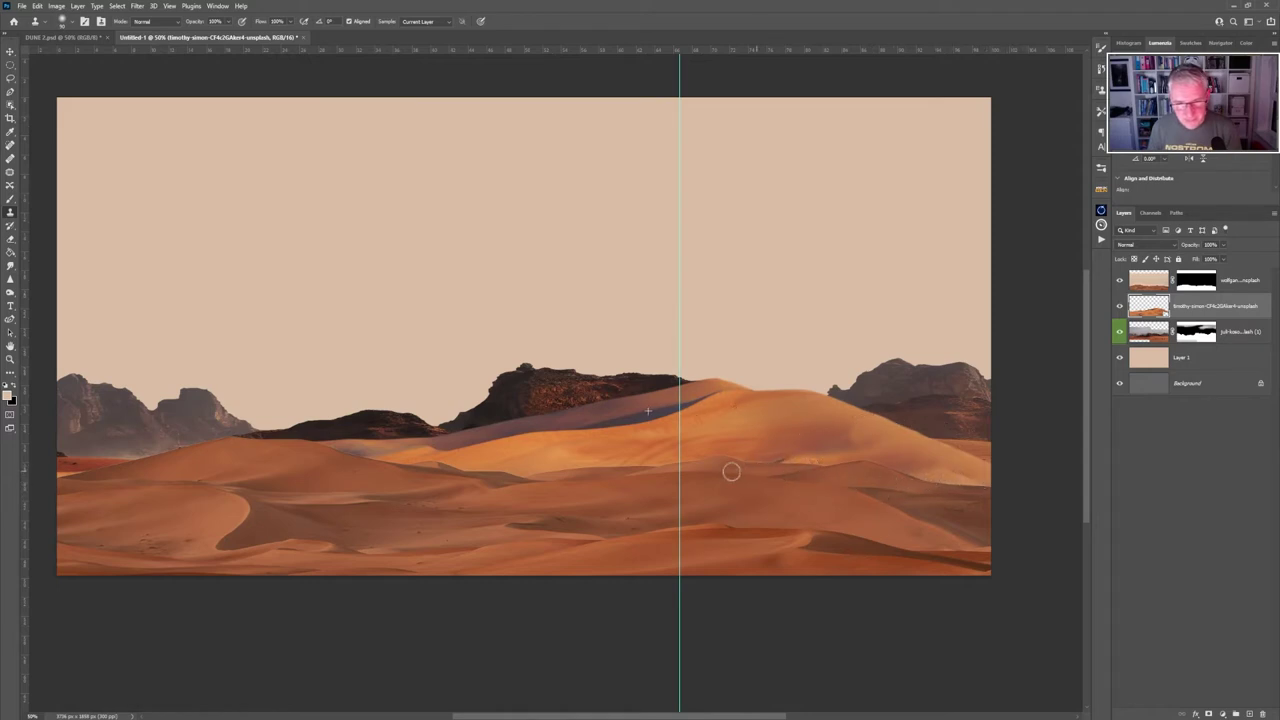
{"action": "left_click_drag", "start_coordinate": [781, 467], "coordinate": [838, 451]}
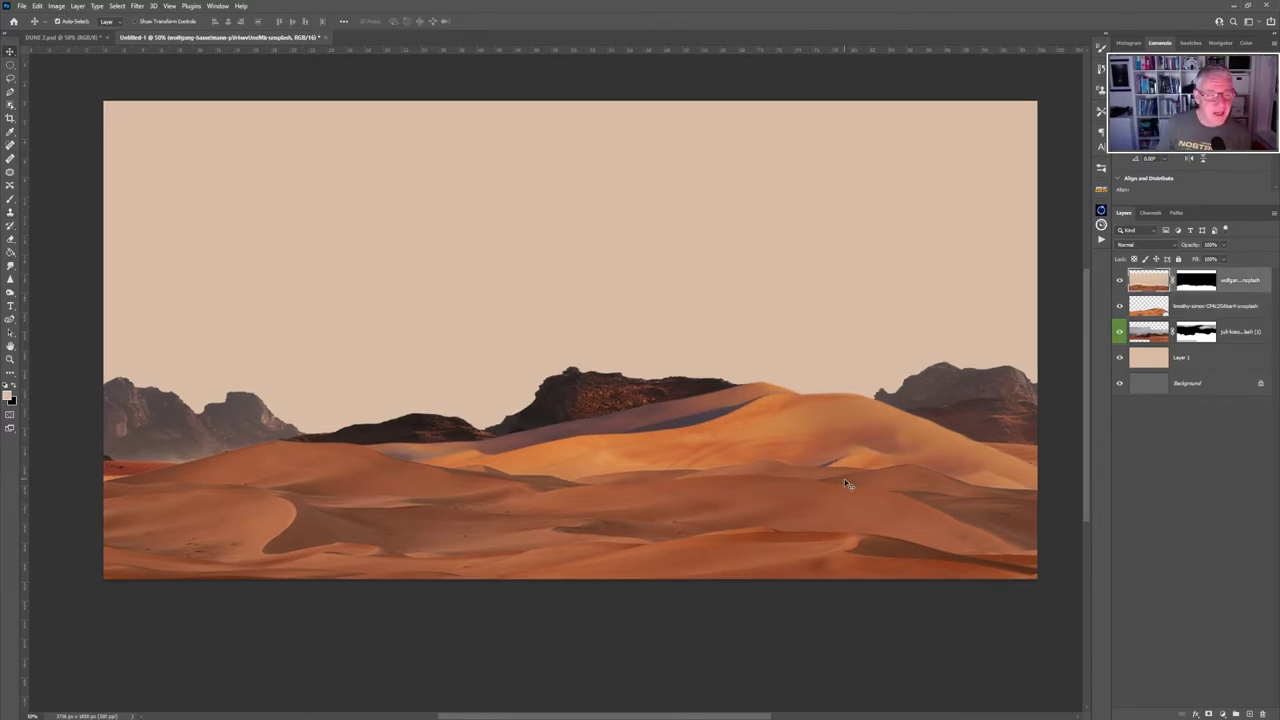
Apply the foreground dune layer's mask and load the outline of its pixels as a selection.
{"action": "right_click", "coordinate": [1188, 285]}
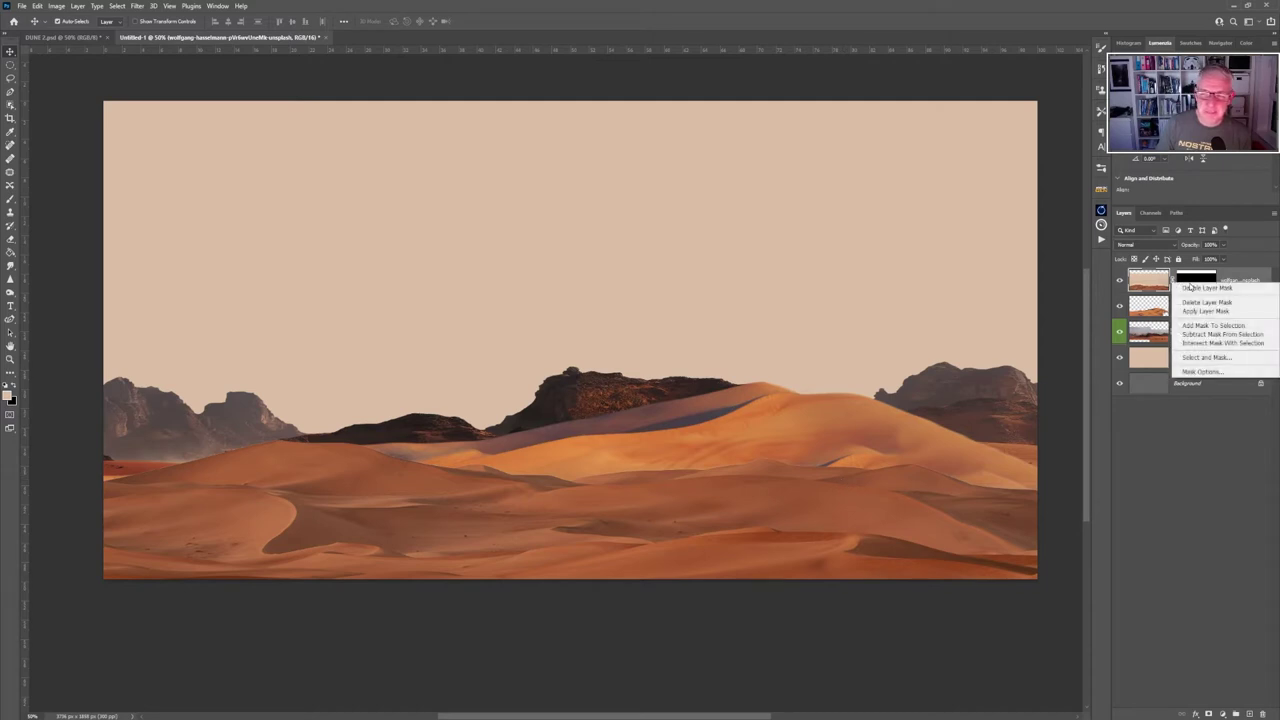
{"action": "left_click", "coordinate": [1190, 312]}
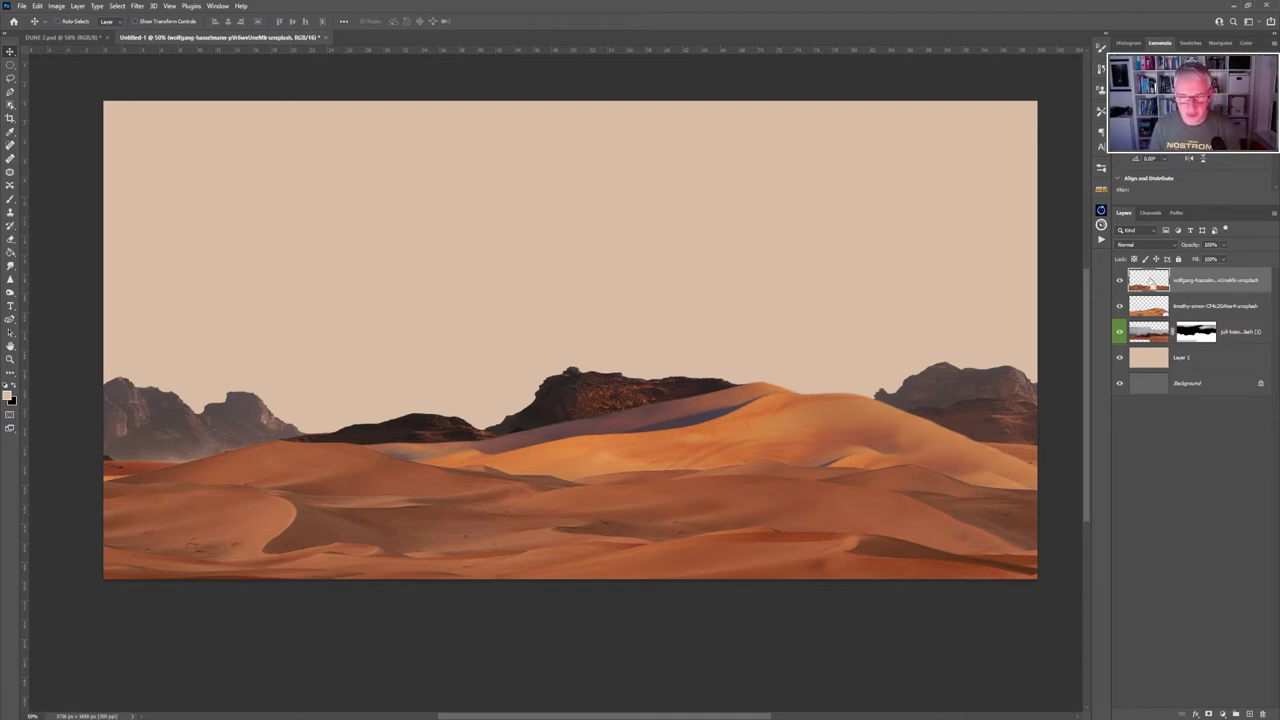
{"action": "left_click", "coordinate": [1148, 280], "text": "ctrl"}
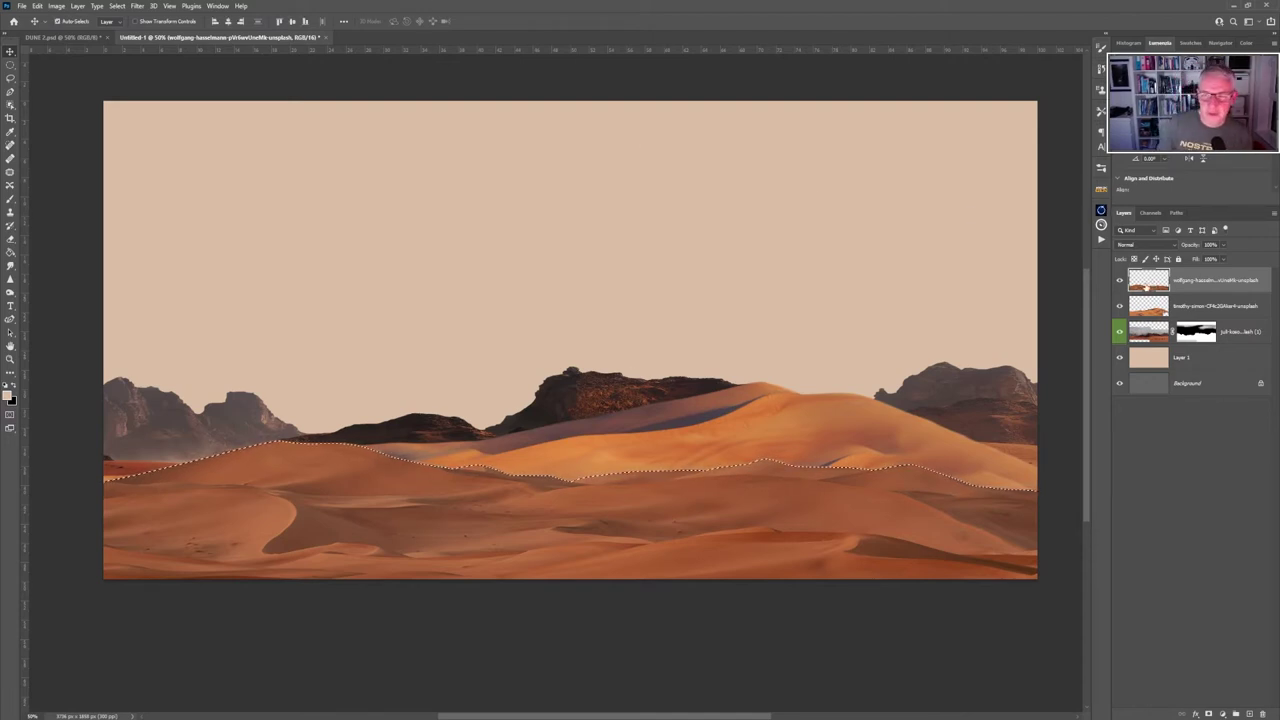
Contract the foreground dune selection by 2 pixels and feather its edge using the preset radius.
{"action": "left_click", "coordinate": [120, 7]}
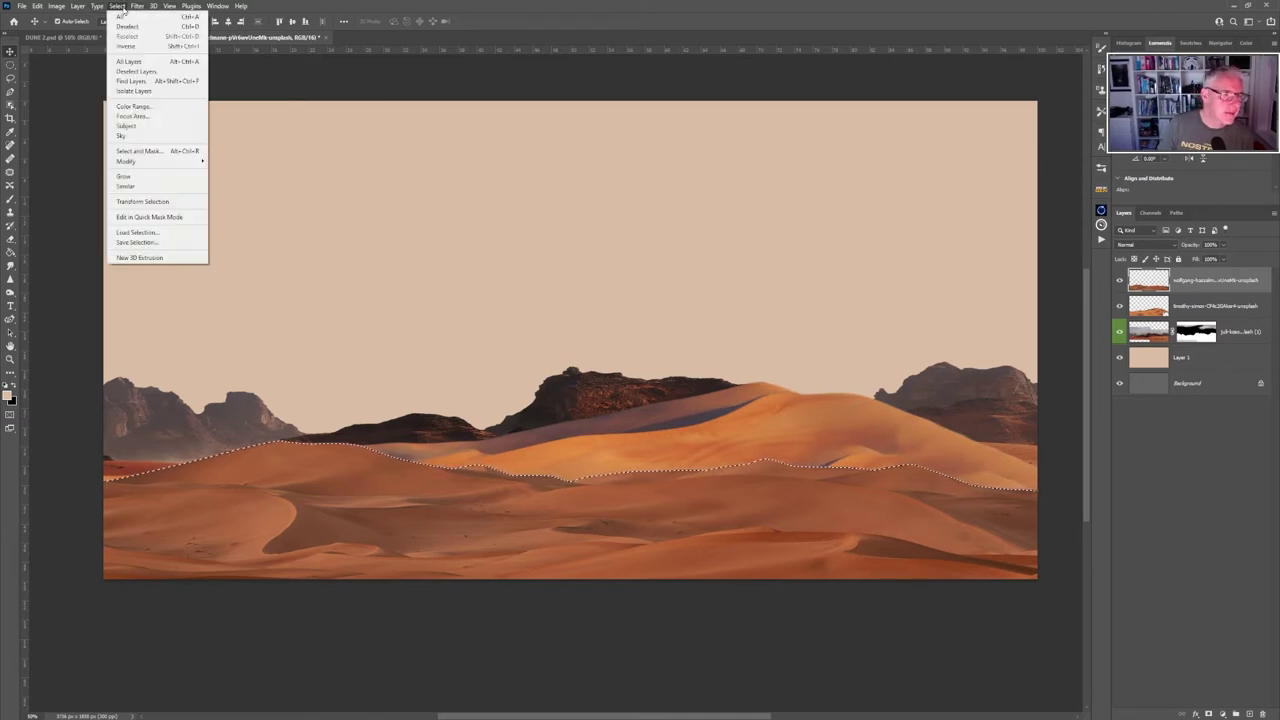
{"action": "mouse_move", "coordinate": [180, 162]}
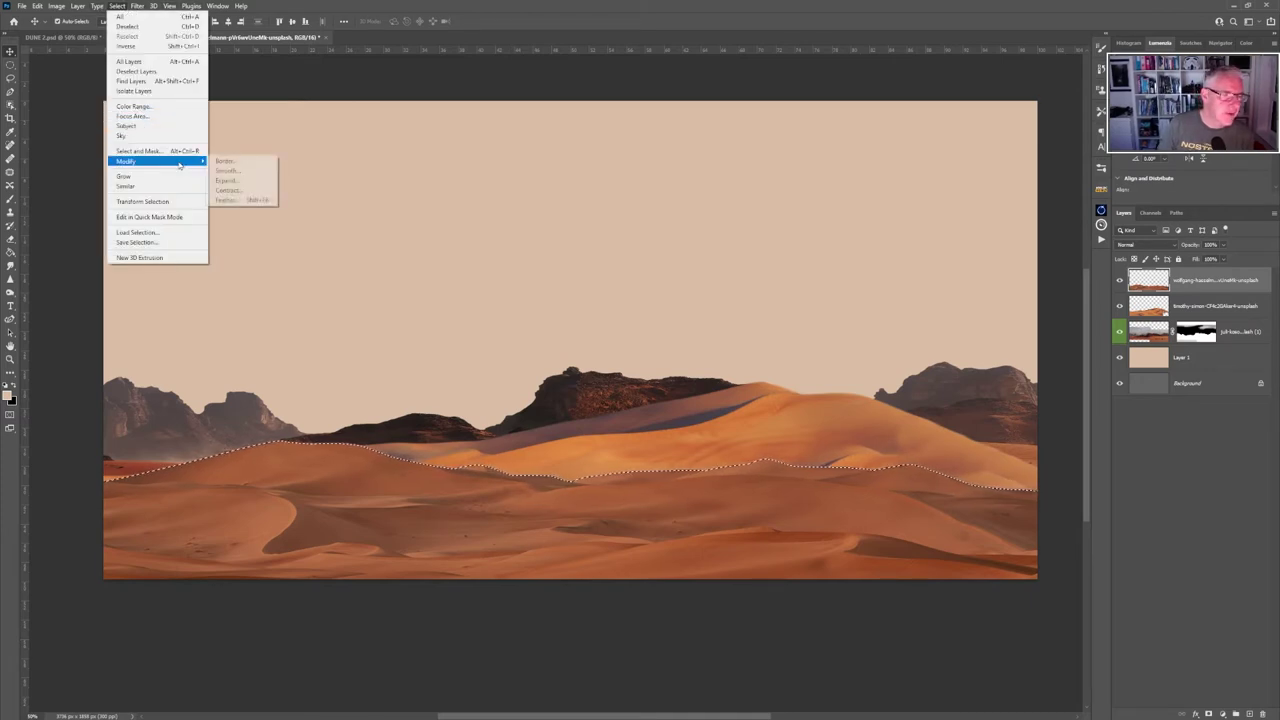
{"action": "left_click", "coordinate": [239, 191]}
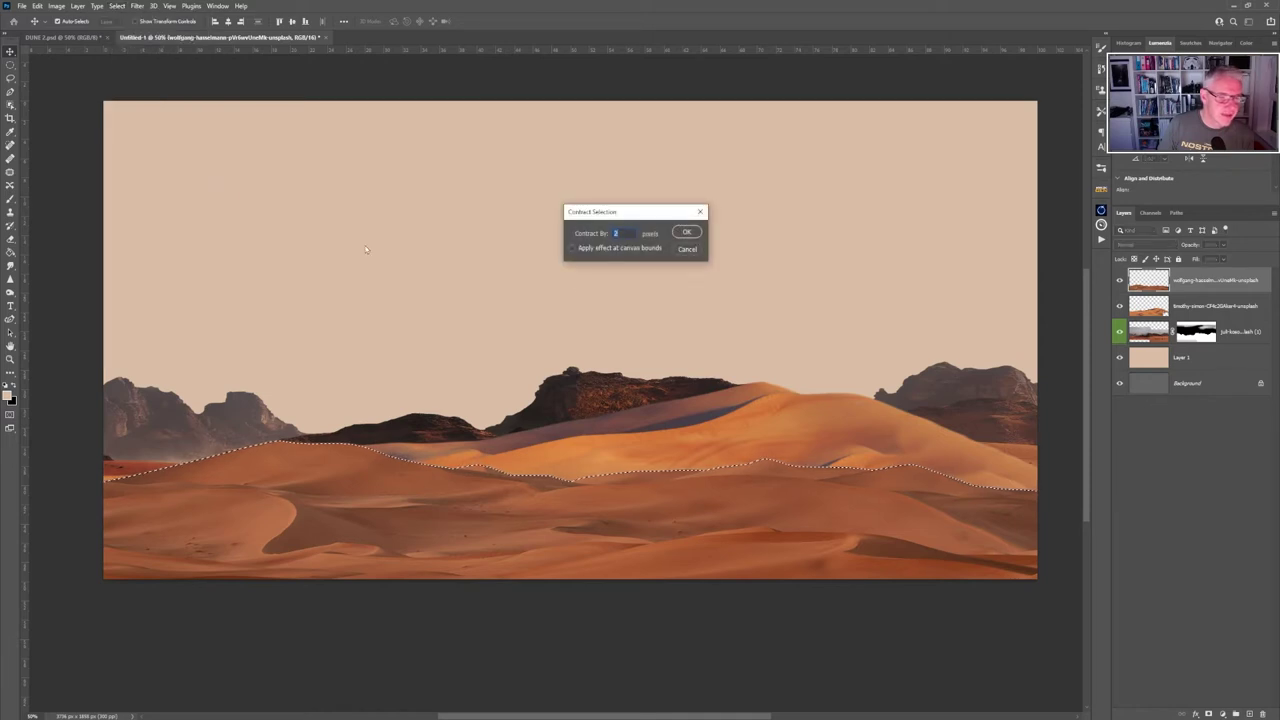
{"action": "left_click", "coordinate": [689, 233]}
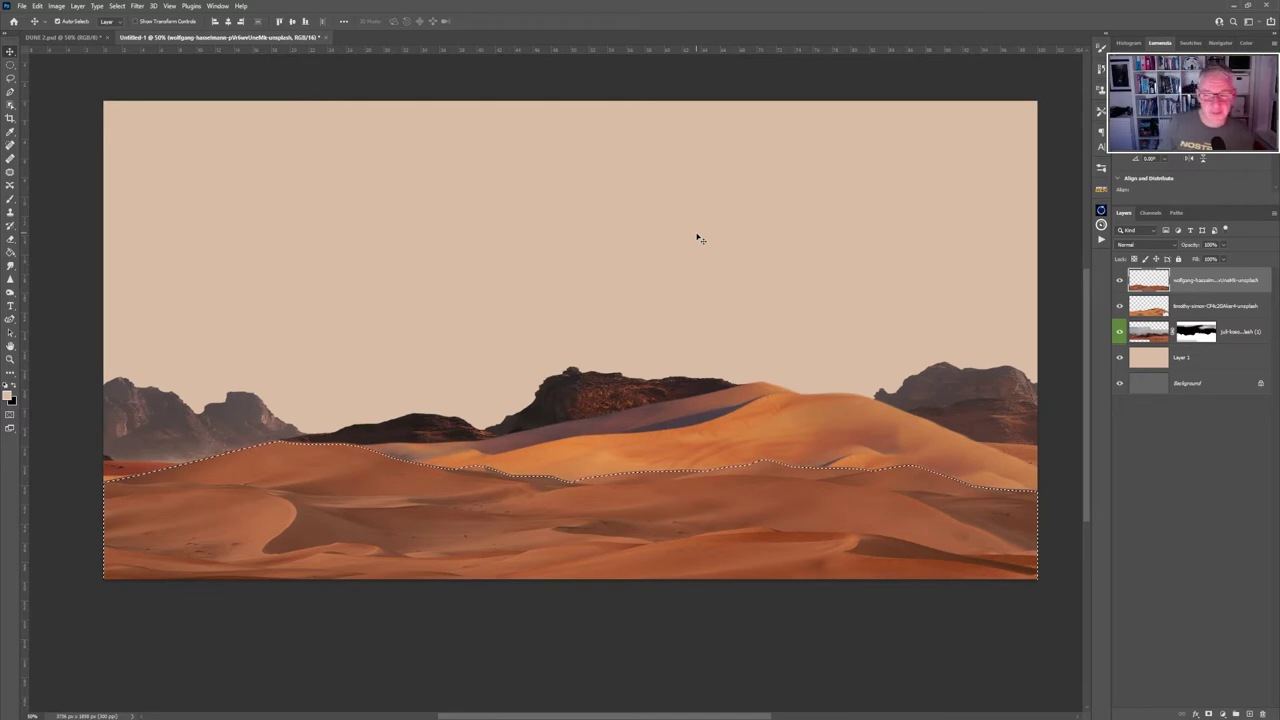
{"action": "left_click", "coordinate": [123, 8]}
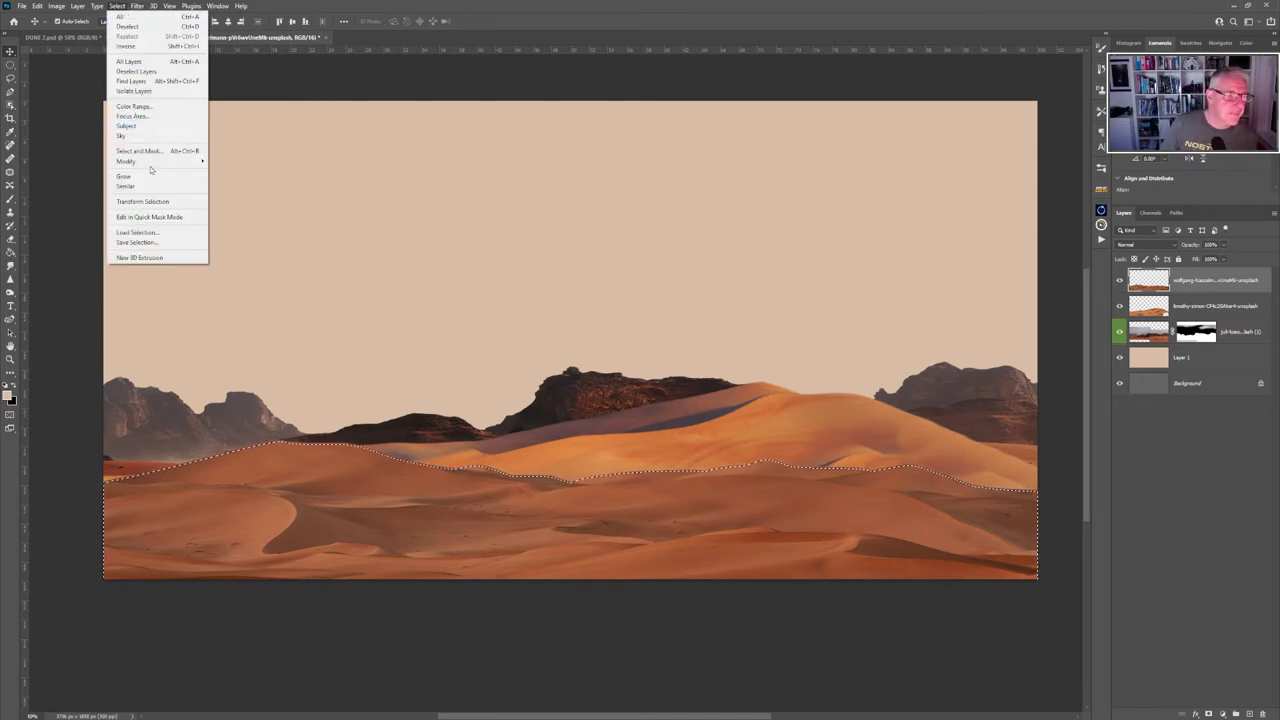
{"action": "mouse_move", "coordinate": [165, 166]}
{"action": "left_click", "coordinate": [228, 199]}
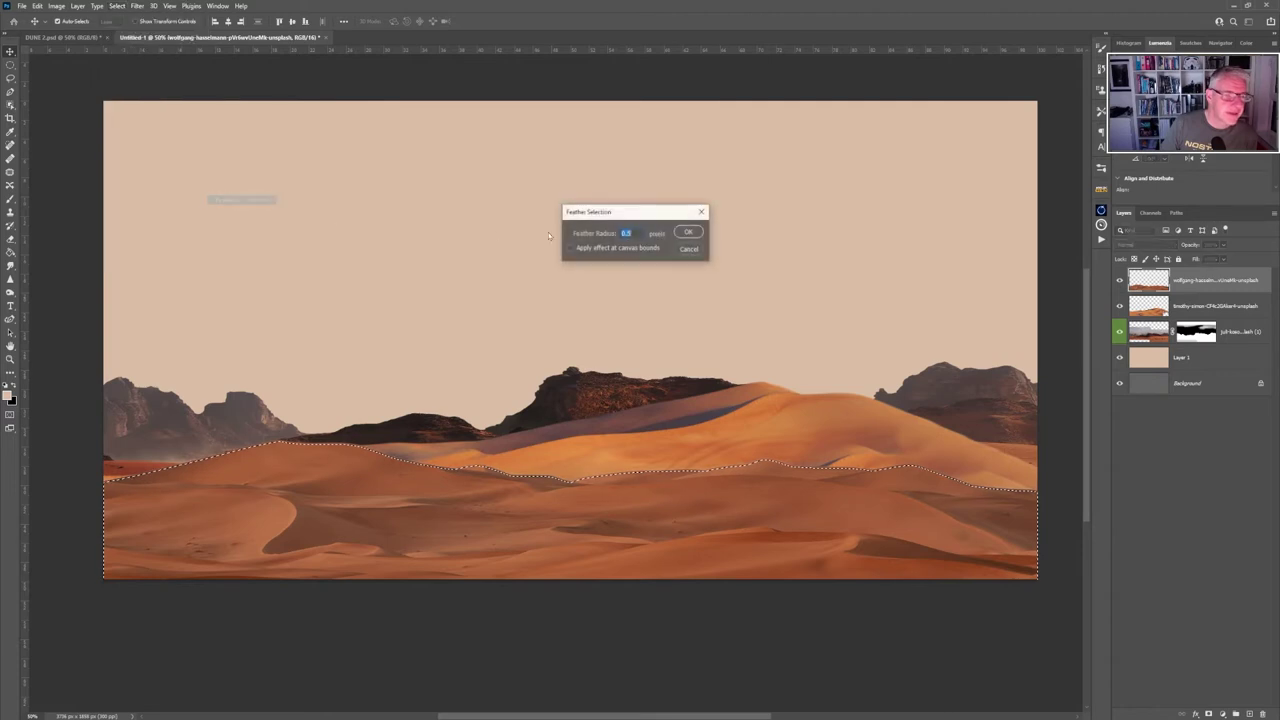
{"action": "left_click", "coordinate": [689, 233]}
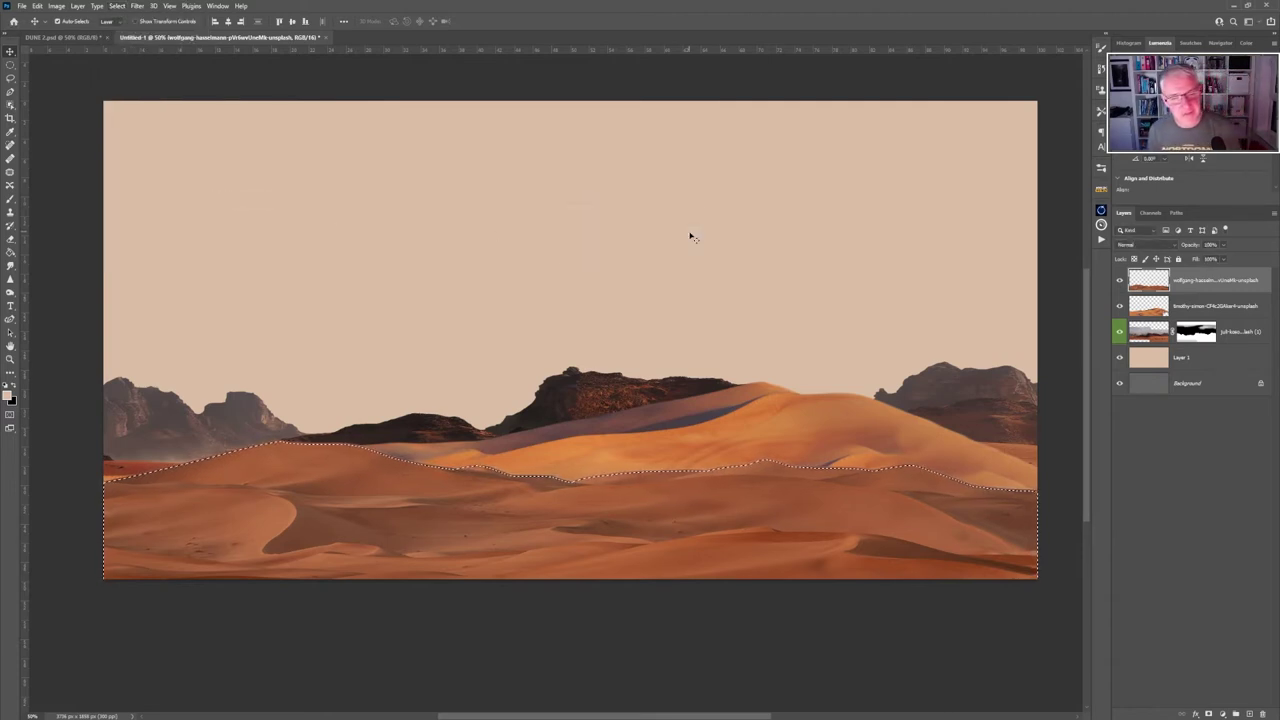
Invert the feathered selection, delete the fringe along the foreground dunes' upper edge, and deselect.
{"action": "left_click", "coordinate": [120, 7]}
{"action": "left_click", "coordinate": [140, 47]}
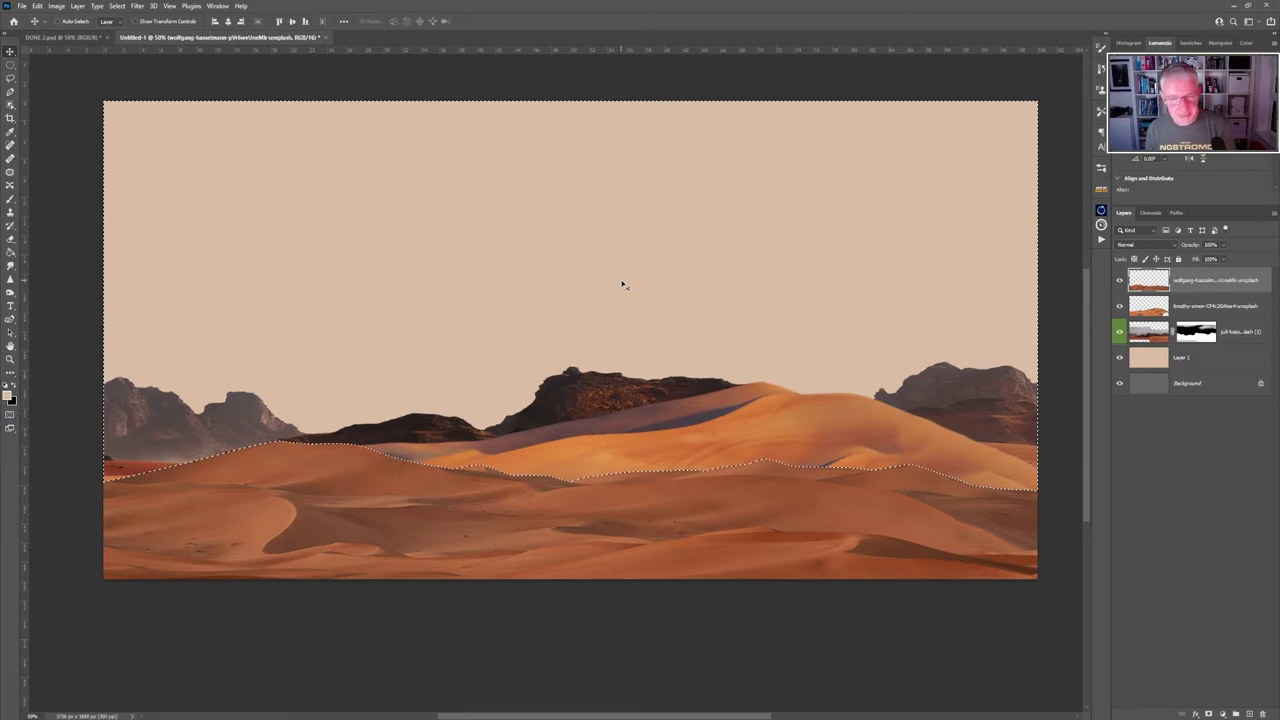
{"action": "key", "text": "ctrl+d"}
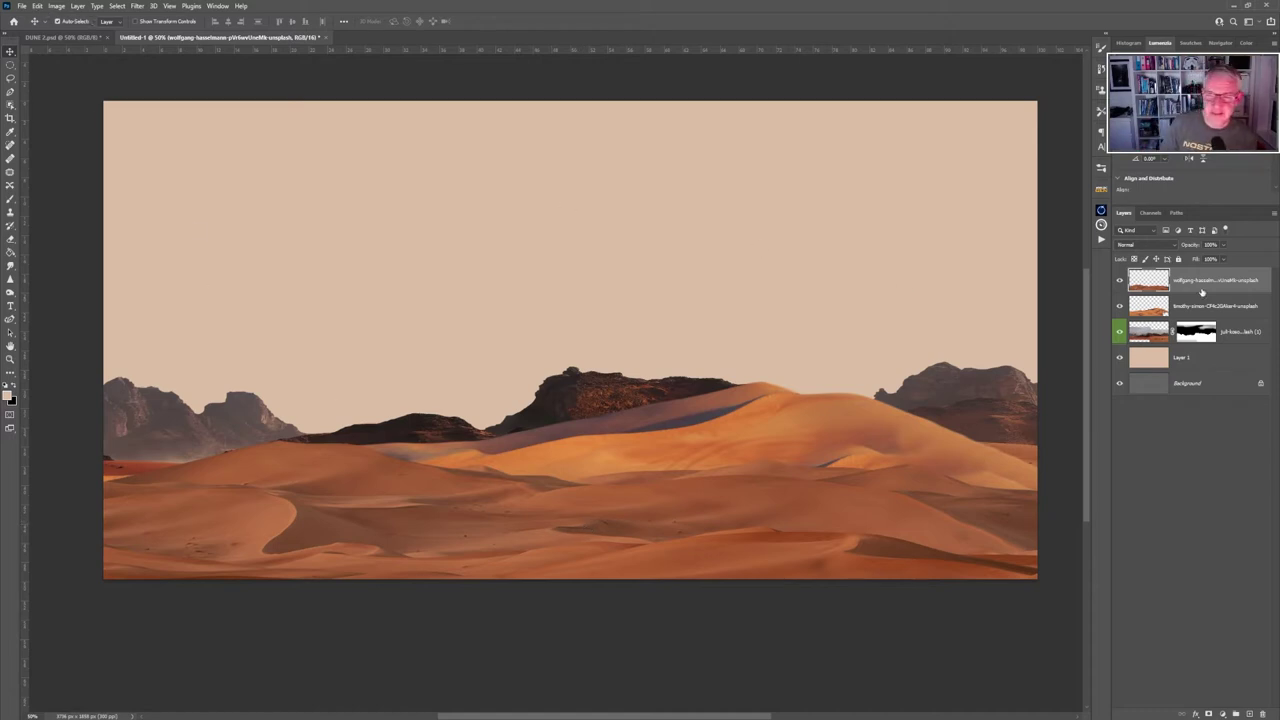
Flip the foreground dune layer horizontally and nudge it slightly to the left.
{"action": "left_click", "coordinate": [37, 6]}
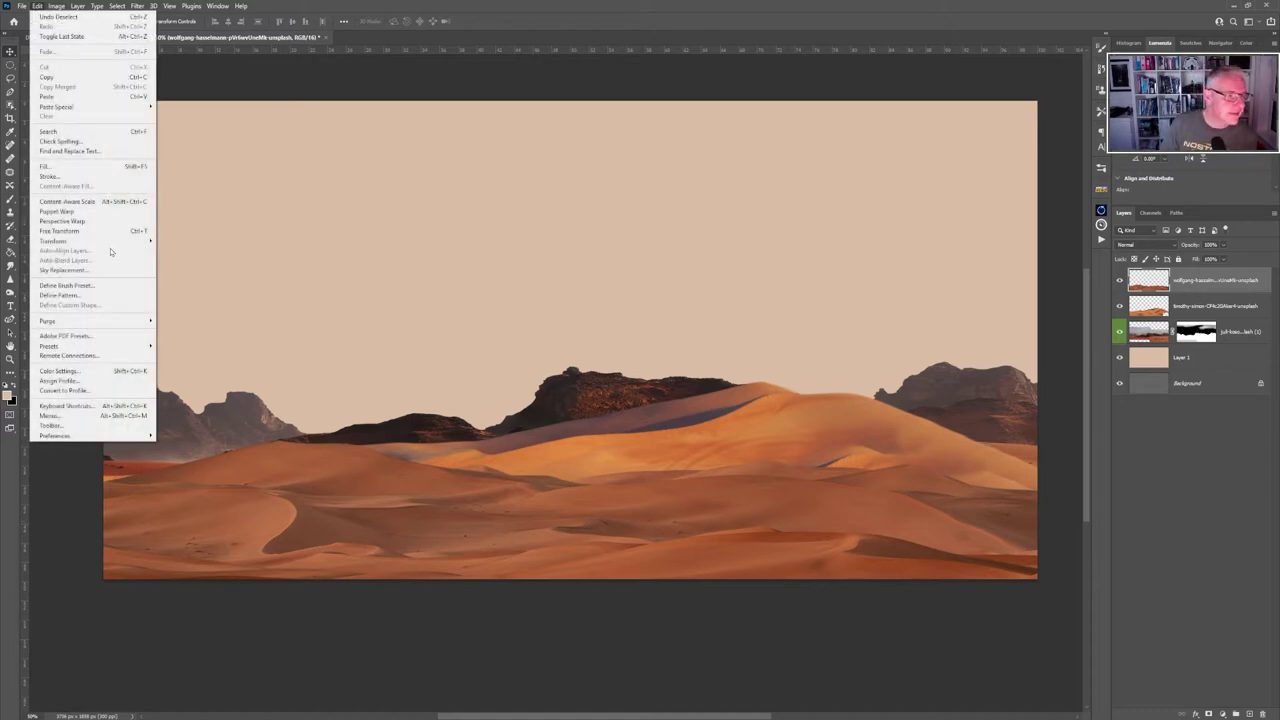
{"action": "mouse_move", "coordinate": [112, 243]}
{"action": "left_click", "coordinate": [205, 441]}
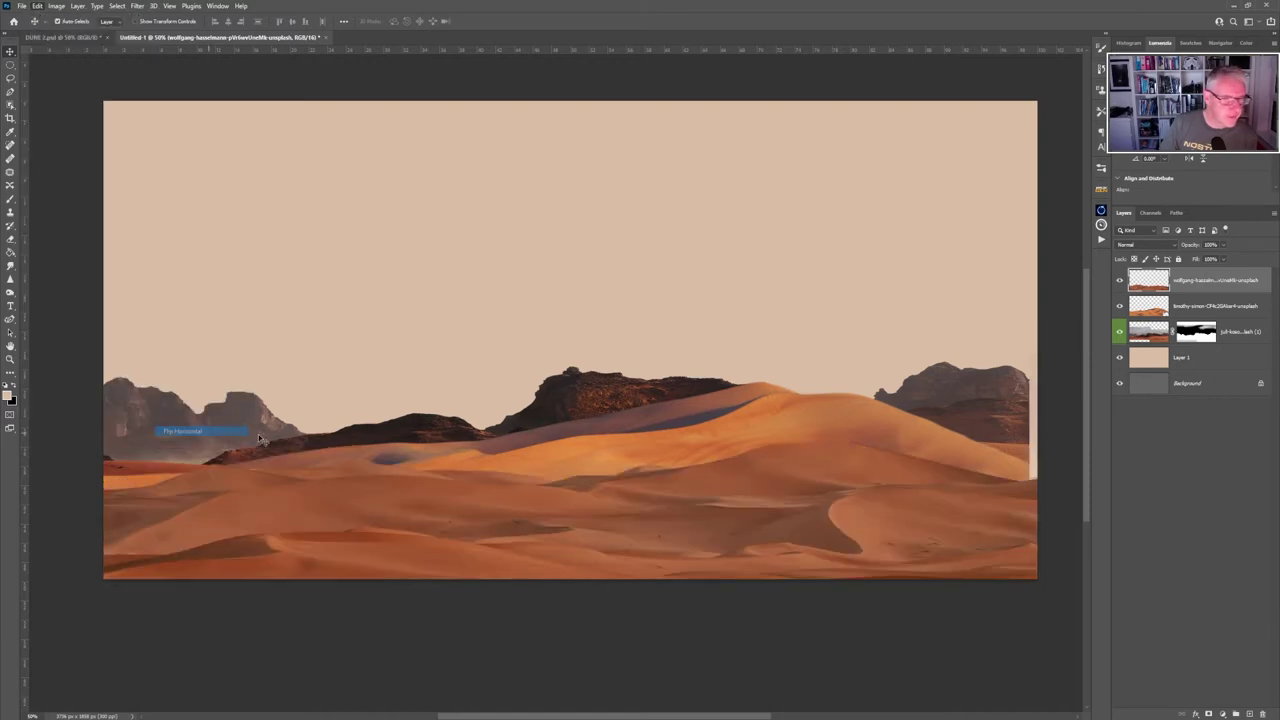
{"action": "mouse_move", "coordinate": [768, 576]}
{"action": "left_mouse_down"}
{"action": "mouse_move", "coordinate": [740, 574]}
{"action": "mouse_move", "coordinate": [759, 575]}
{"action": "left_mouse_up"}
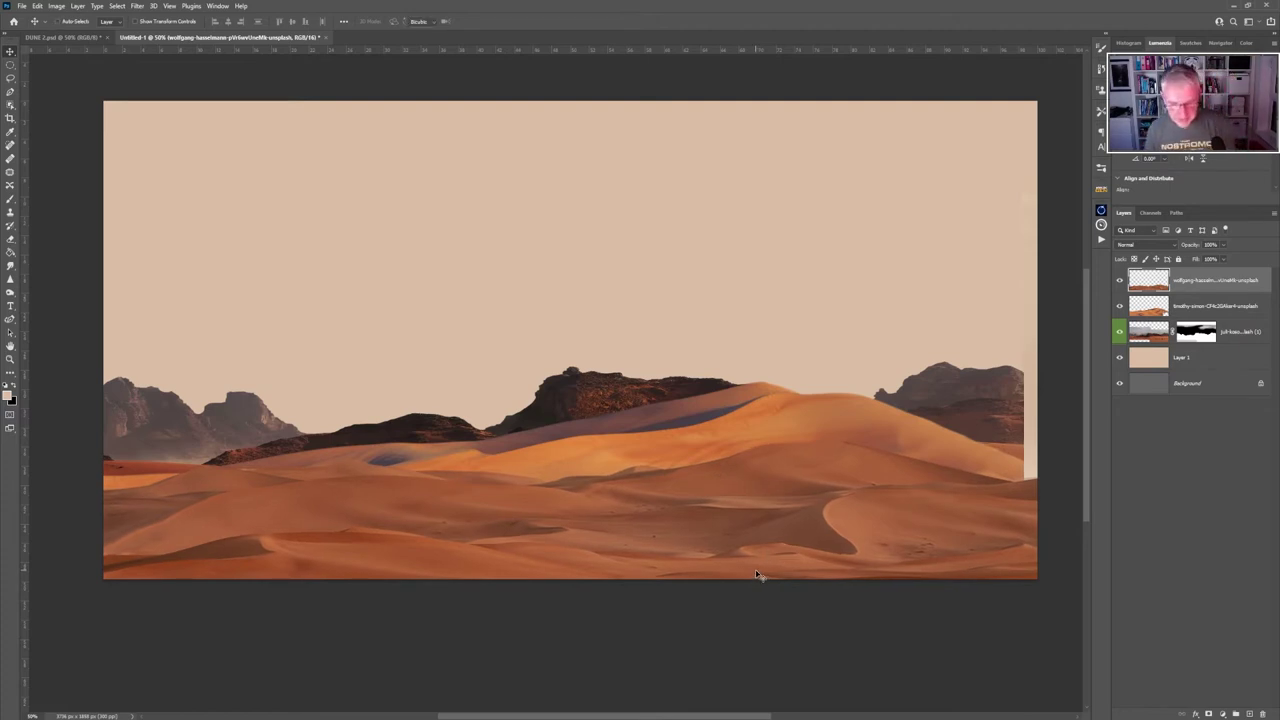
Scale up the foreground dune layer with Free Transform until it extends past both side edges of the canvas.
{"action": "key", "text": "ctrl+t"}
{"action": "left_click_drag", "start_coordinate": [1053, 418], "coordinate": [1074, 418]}
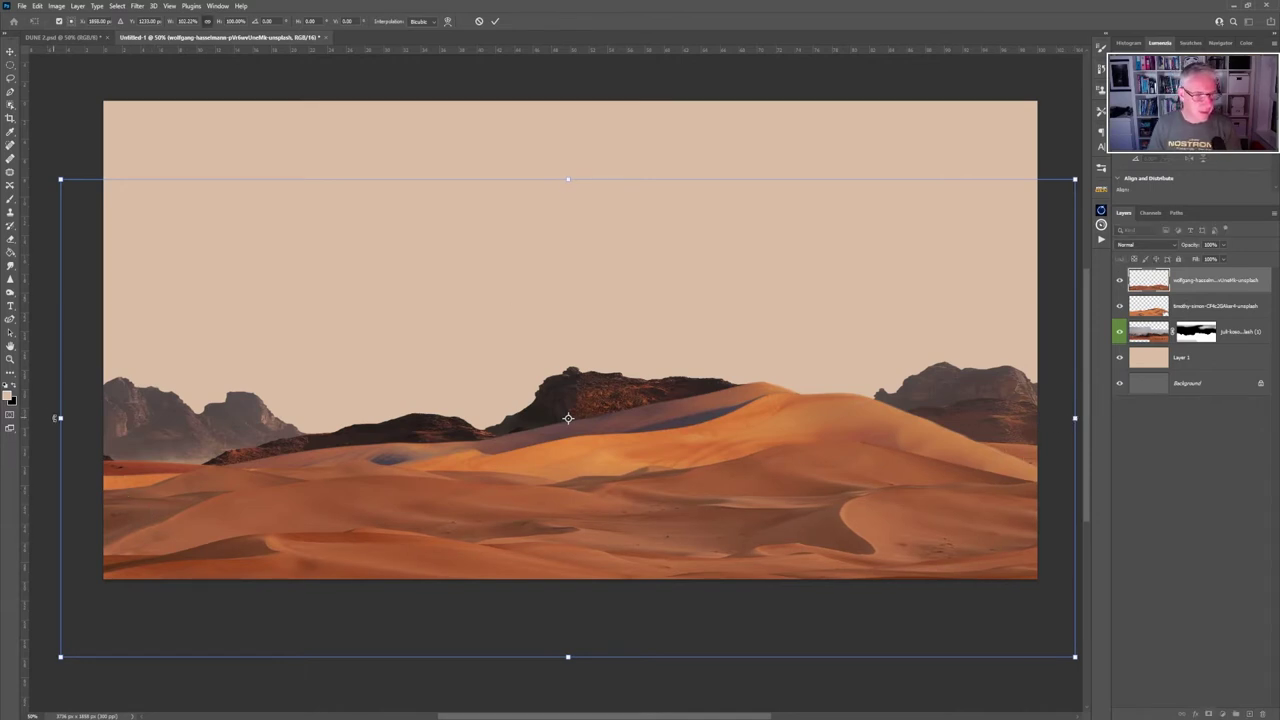
{"action": "left_click_drag", "start_coordinate": [54, 418], "coordinate": [30, 418]}
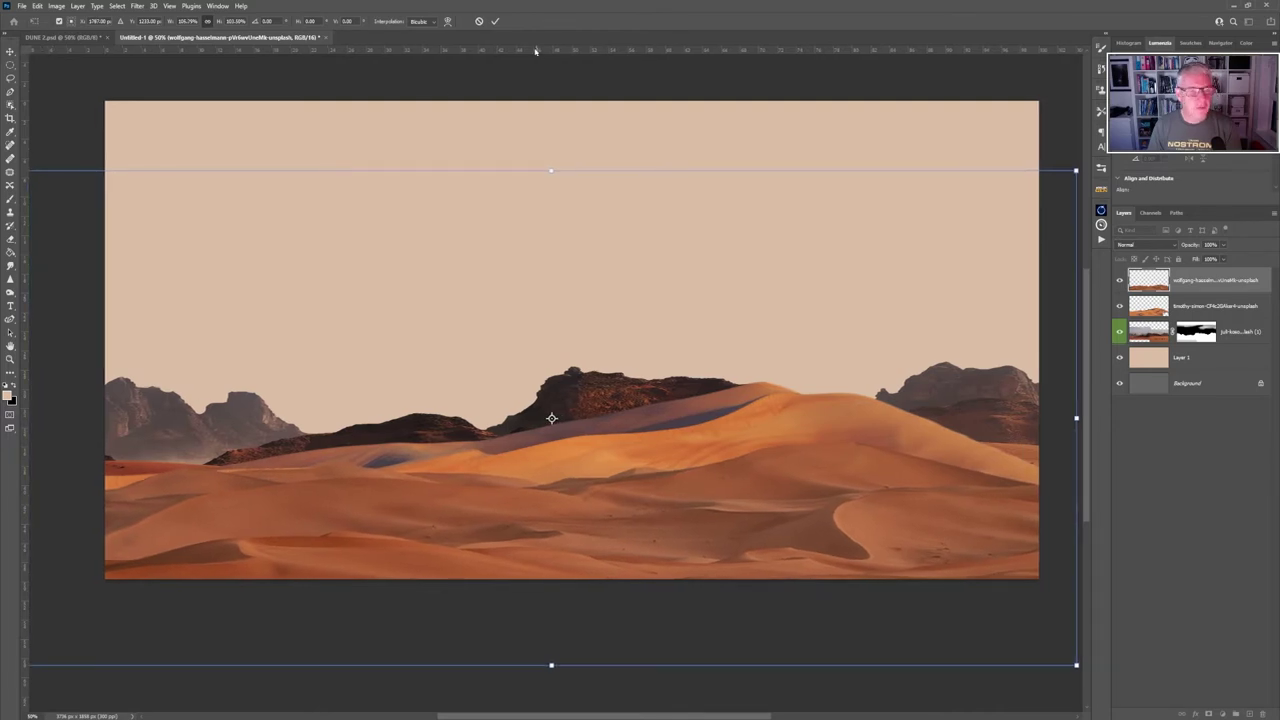
{"action": "left_click", "coordinate": [495, 21]}
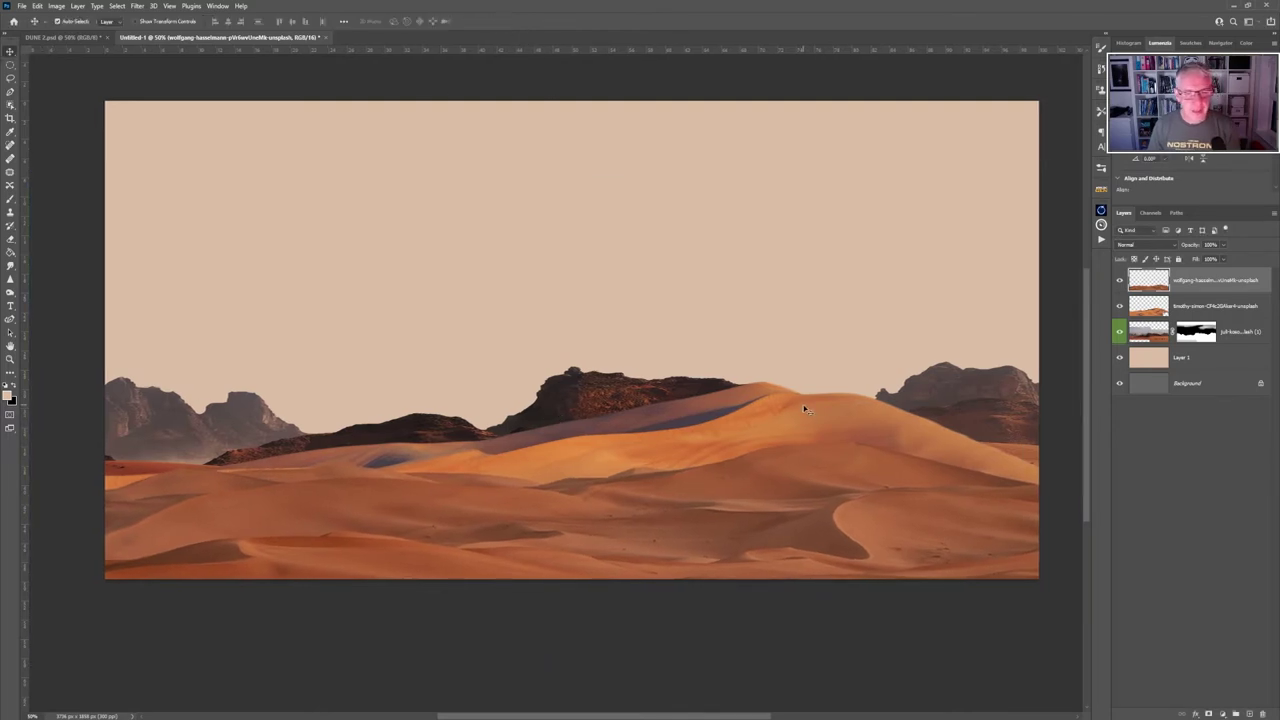
Move the orange dune layer down and to the right so its crest sits lower between the central and right-hand mountains.
{"action": "left_click_drag", "start_coordinate": [808, 402], "coordinate": [860, 427]}
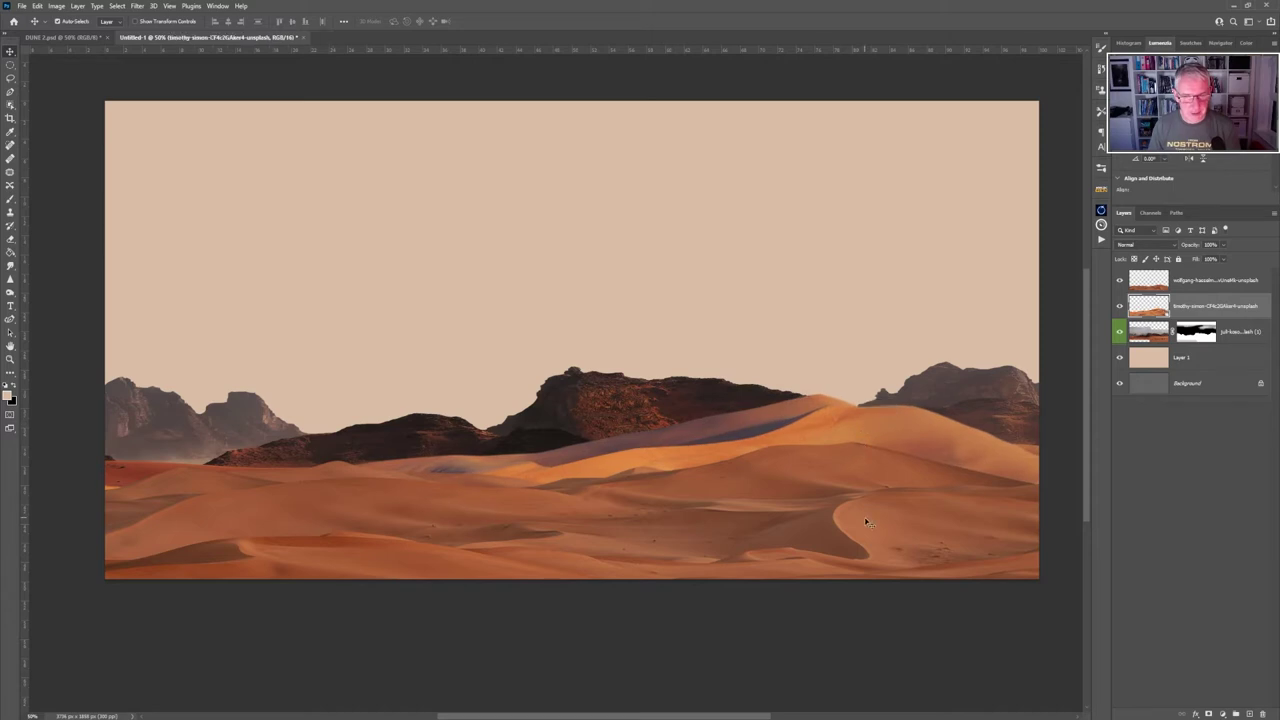
{"action": "left_click_drag", "start_coordinate": [867, 521], "coordinate": [867, 521]}
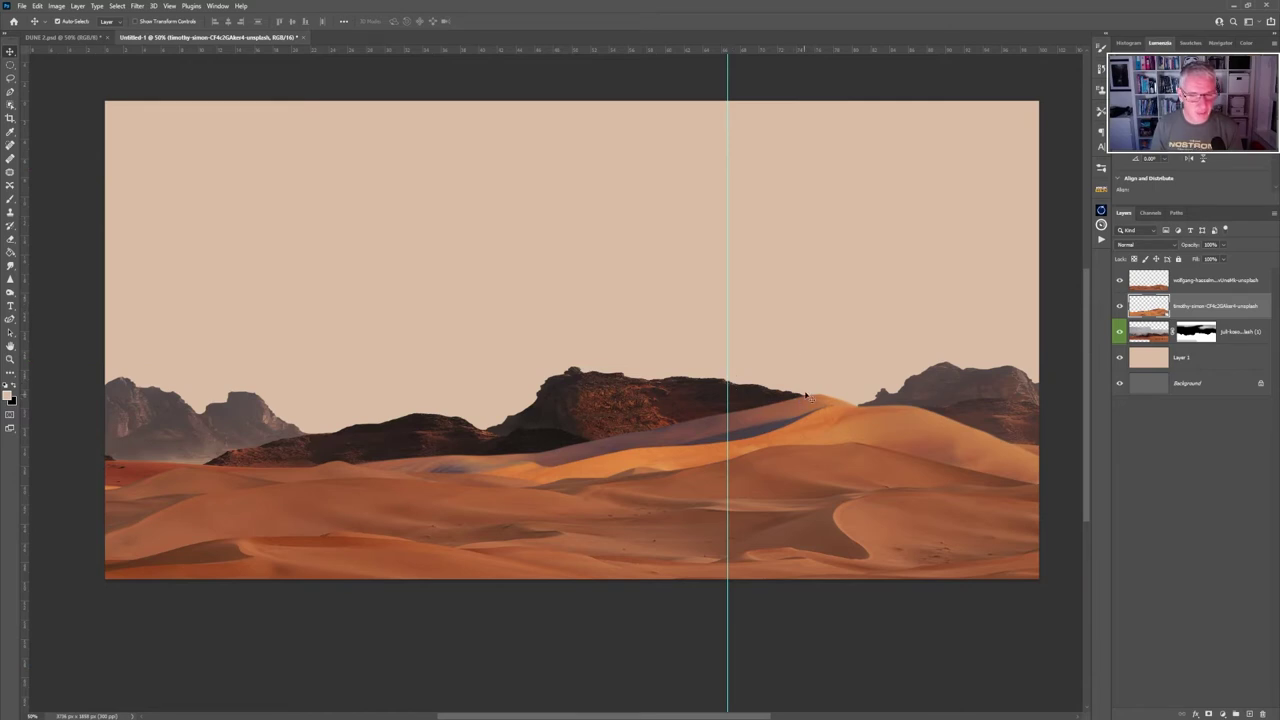
{"action": "mouse_move", "coordinate": [826, 428]}
{"action": "left_mouse_down"}
{"action": "mouse_move", "coordinate": [802, 428]}
{"action": "mouse_move", "coordinate": [815, 429]}
{"action": "left_mouse_up"}
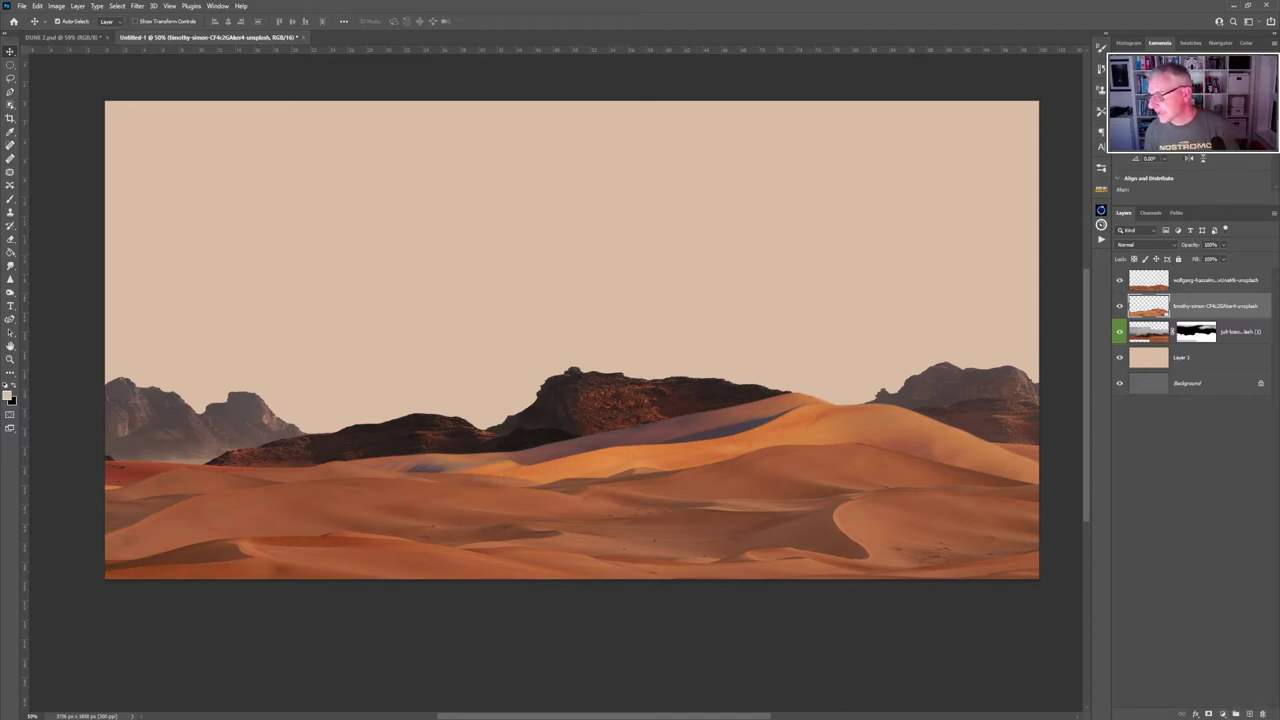
Place the moon photo in the composite, scale it to about 13.7%, and order its layer beneath the mountain layer.
{"action": "left_click_drag", "start_coordinate": [1275, 409], "coordinate": [499, 248]}
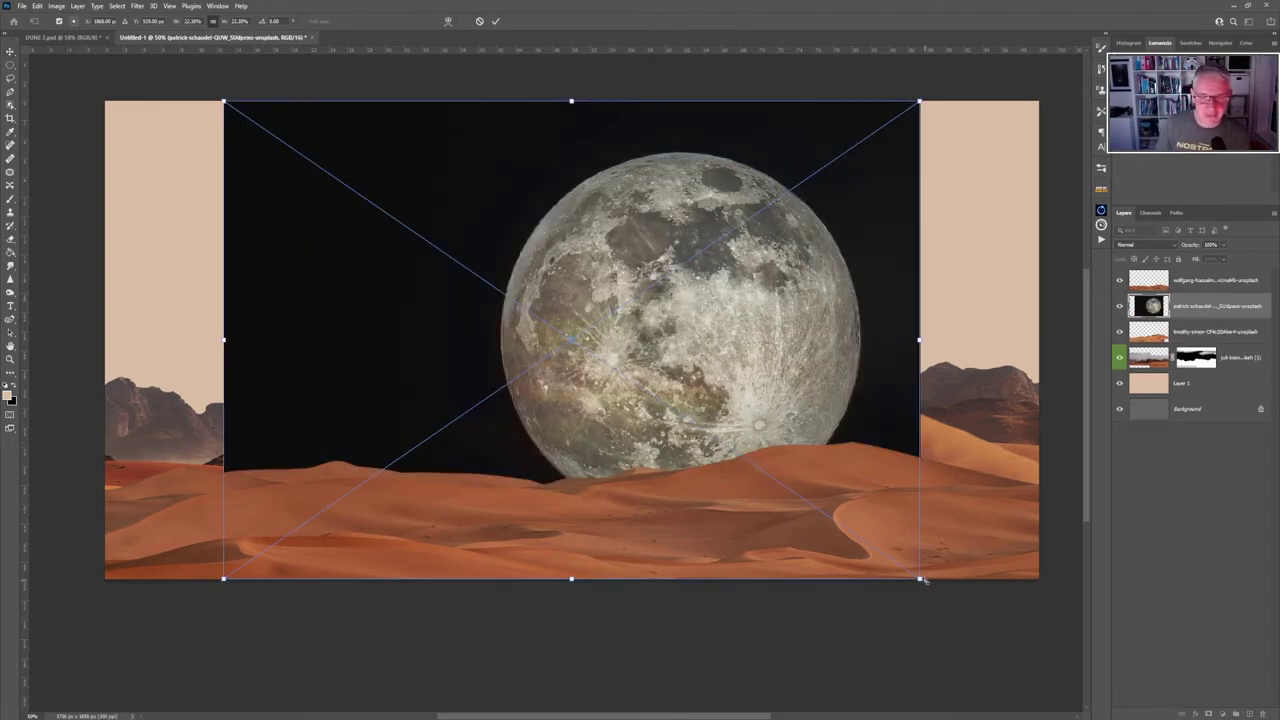
{"action": "left_click_drag", "start_coordinate": [920, 579], "coordinate": [625, 424]}
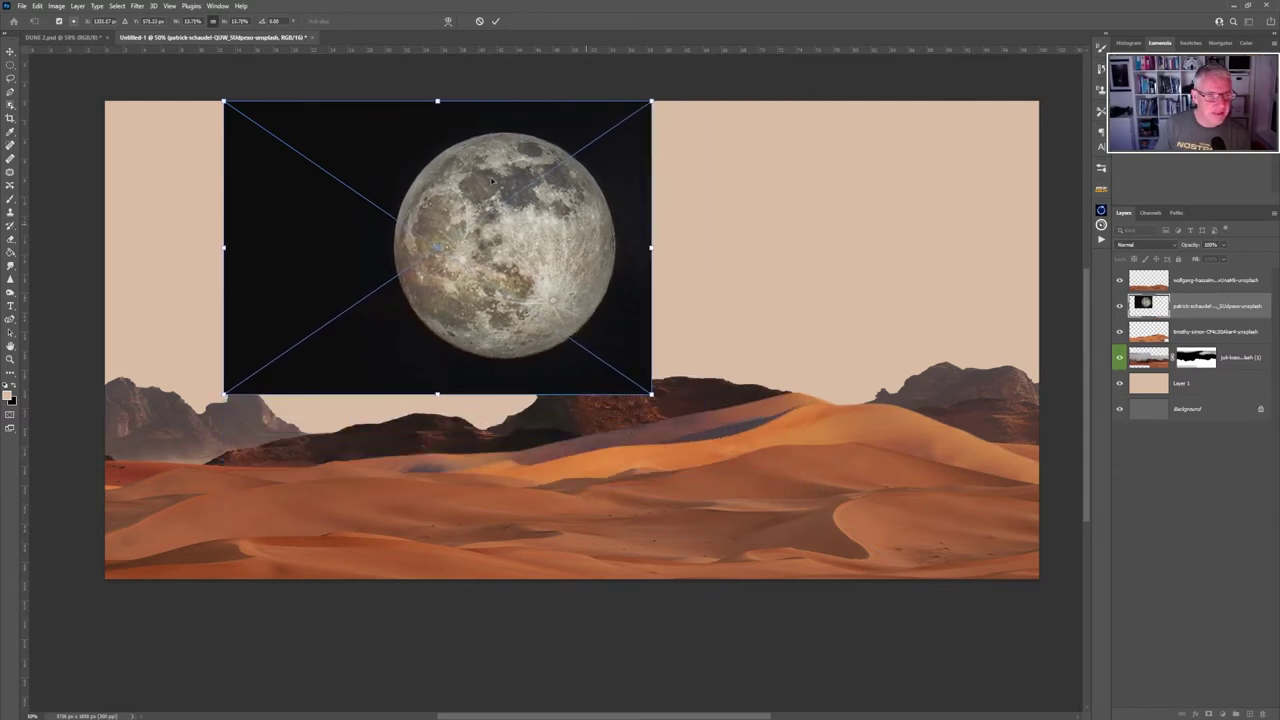
{"action": "left_click", "coordinate": [495, 21]}
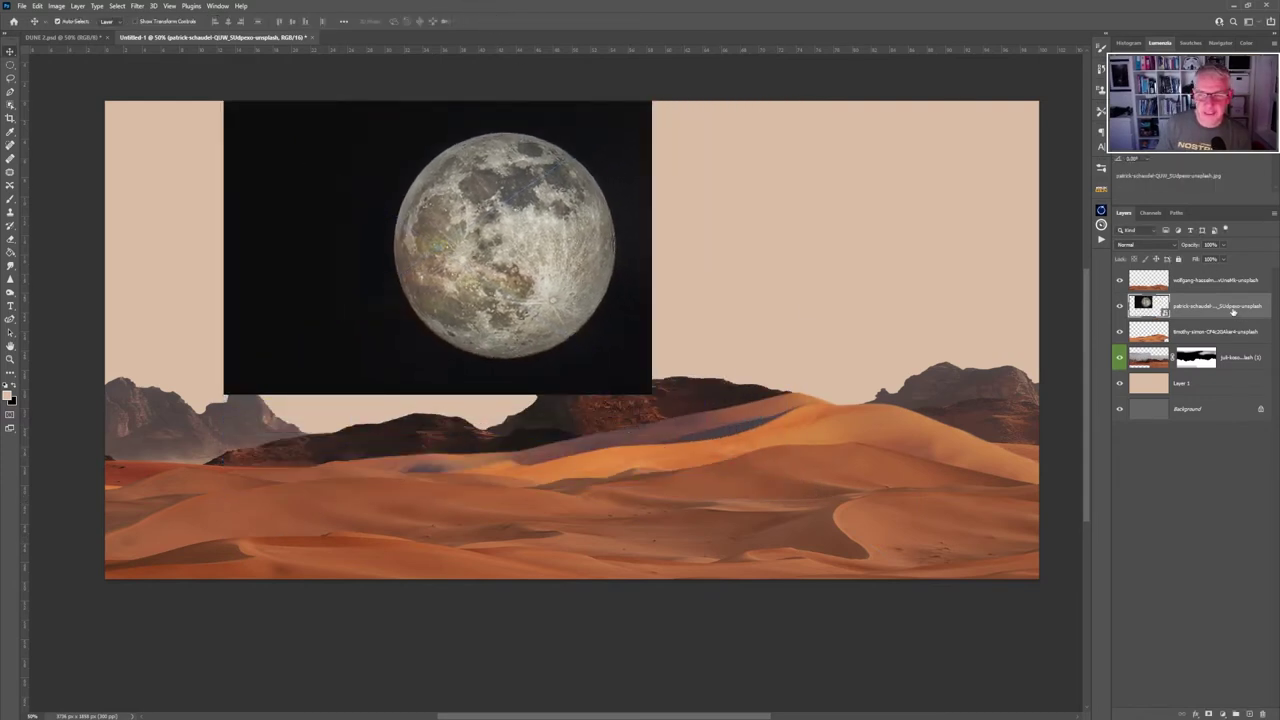
{"action": "left_click_drag", "start_coordinate": [1217, 304], "coordinate": [1200, 360]}
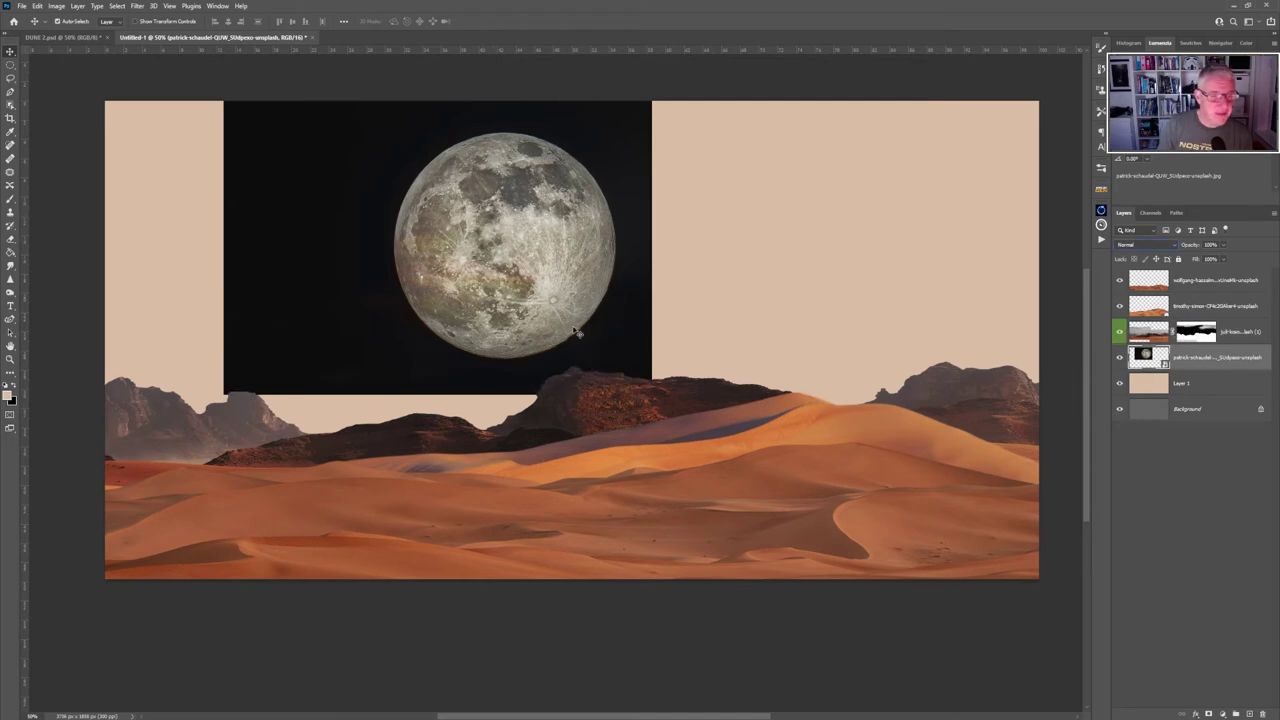
Select the moon with subject detection and rasterize the moon photo's layer.
{"action": "left_click", "coordinate": [116, 6]}
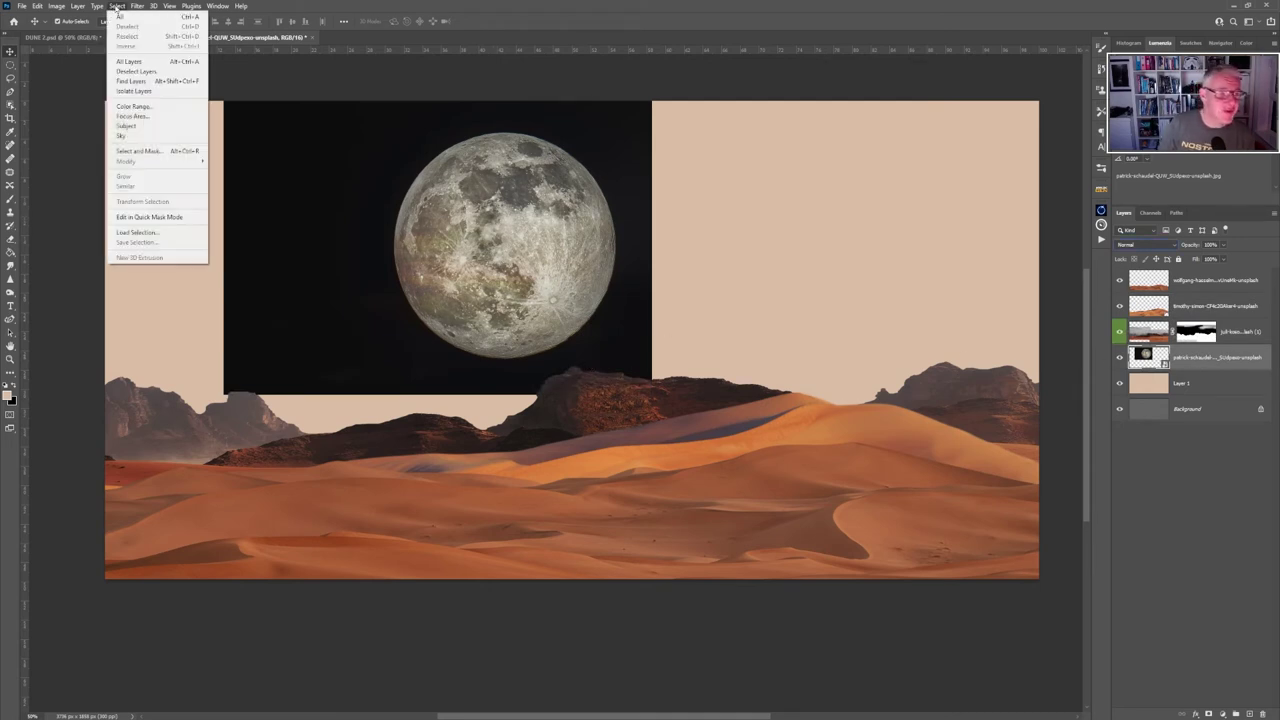
{"action": "left_click", "coordinate": [155, 126]}
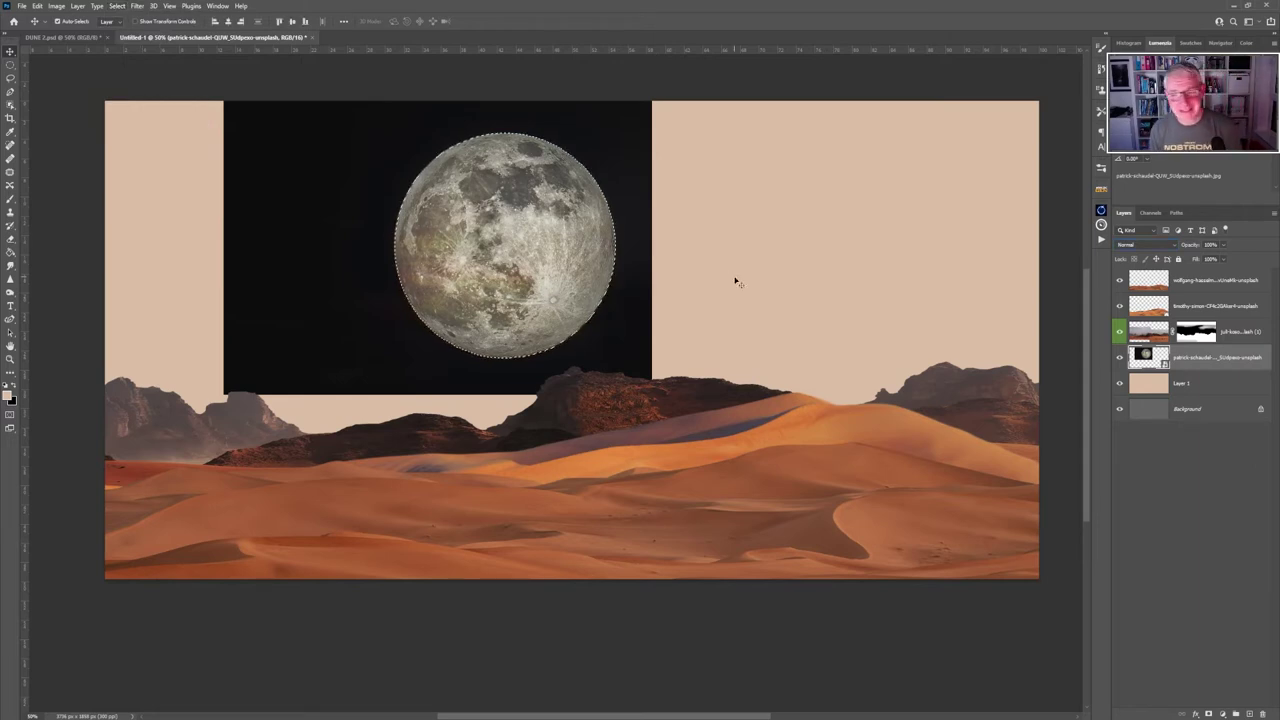
{"action": "right_click", "coordinate": [1221, 382]}
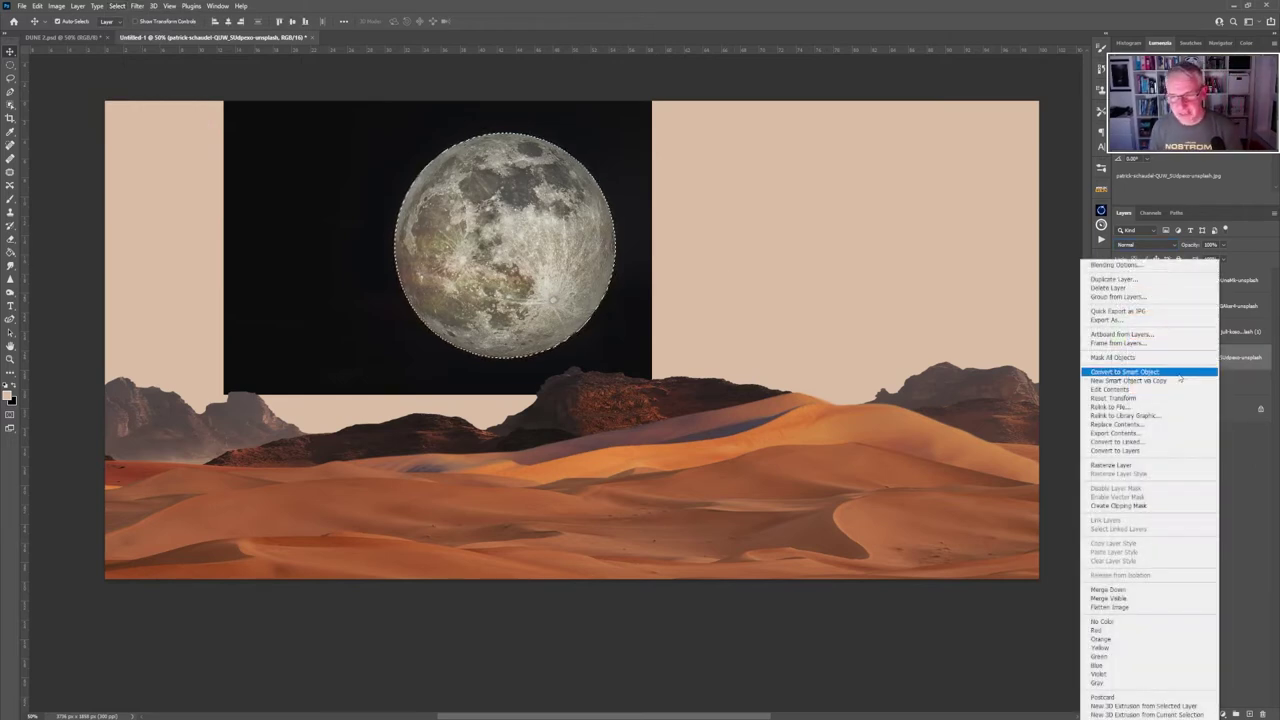
{"action": "left_click", "coordinate": [1154, 467]}
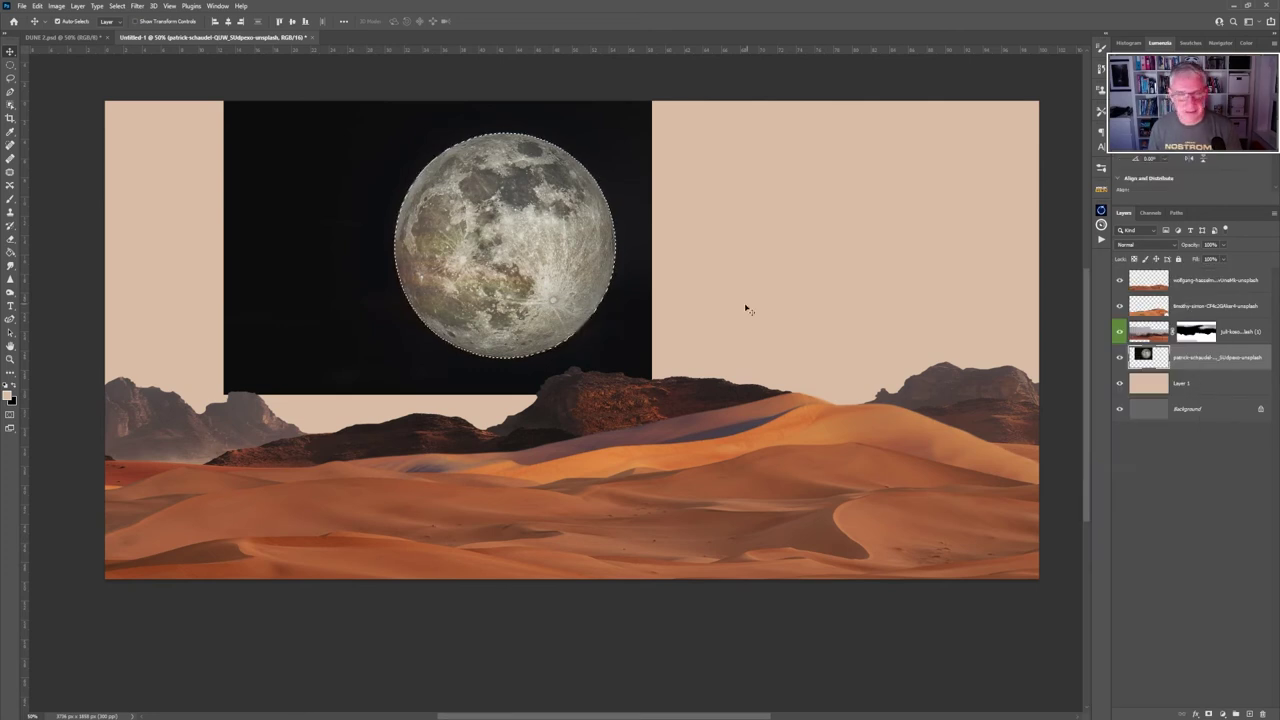
Copy the selected moon onto its own layer and delete the original moon photo layer with the black background.
{"action": "left_click", "coordinate": [117, 6]}
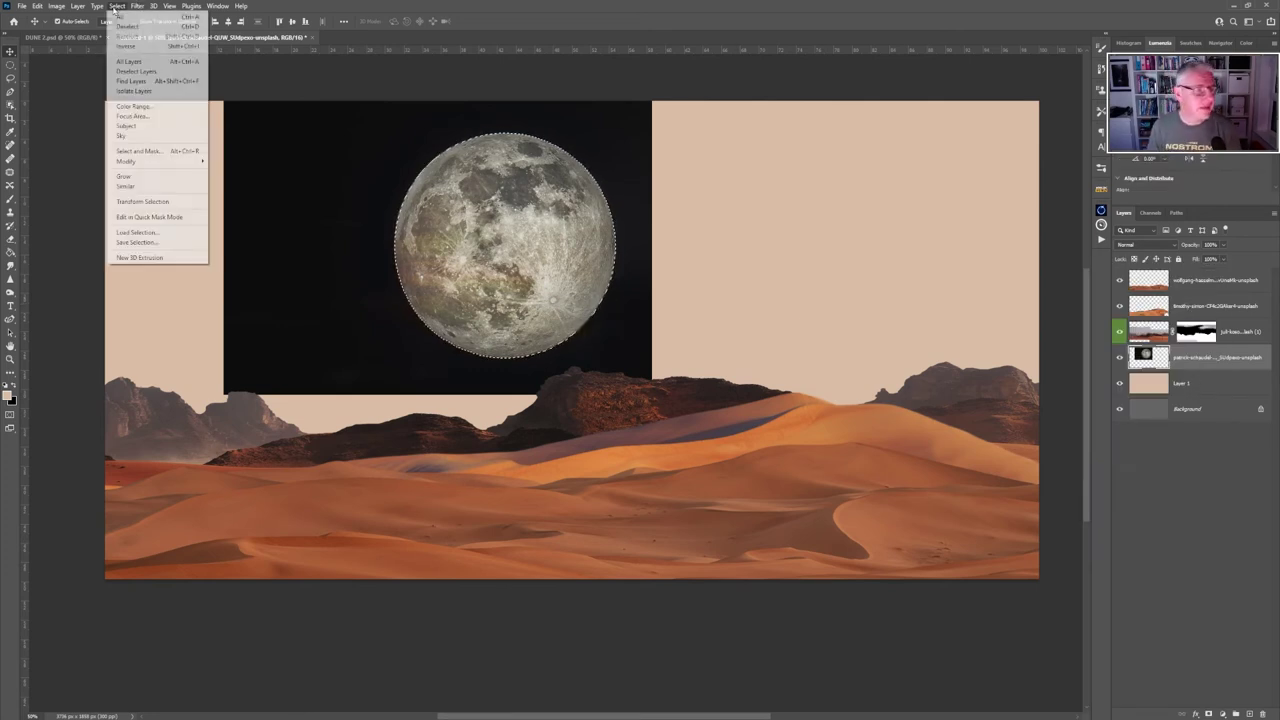
{"action": "left_click", "coordinate": [137, 92]}
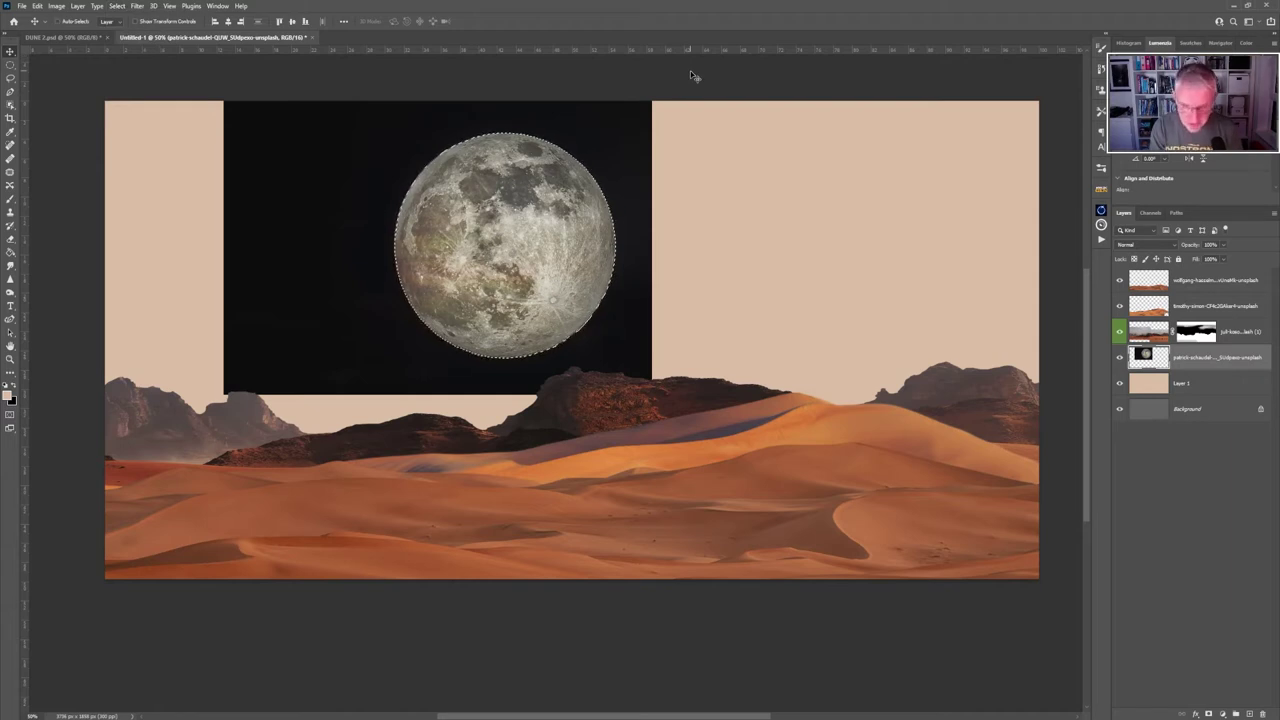
{"action": "key", "text": "ctrl+j"}
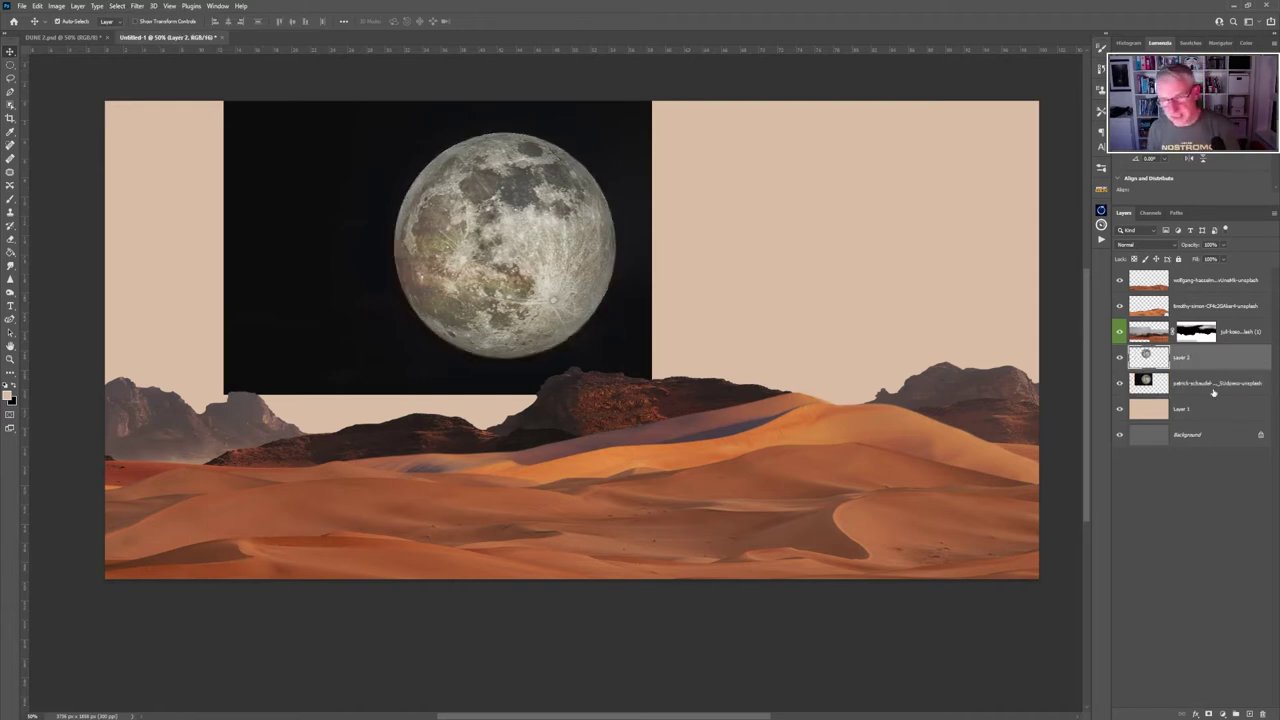
{"action": "left_click", "coordinate": [1211, 389]}
{"action": "key", "text": "Delete"}
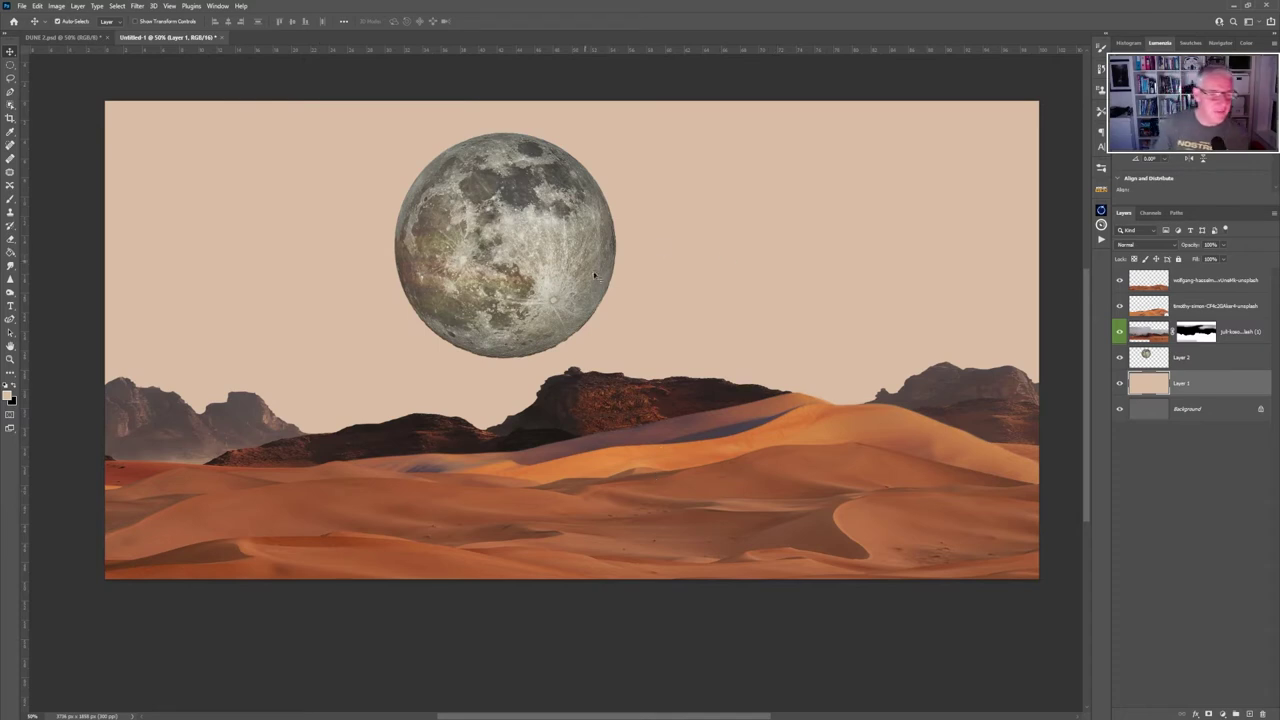
Move the moon to the right in the sky and reduce its layer opacity to 34%.
{"action": "left_click_drag", "start_coordinate": [548, 270], "coordinate": [727, 260]}
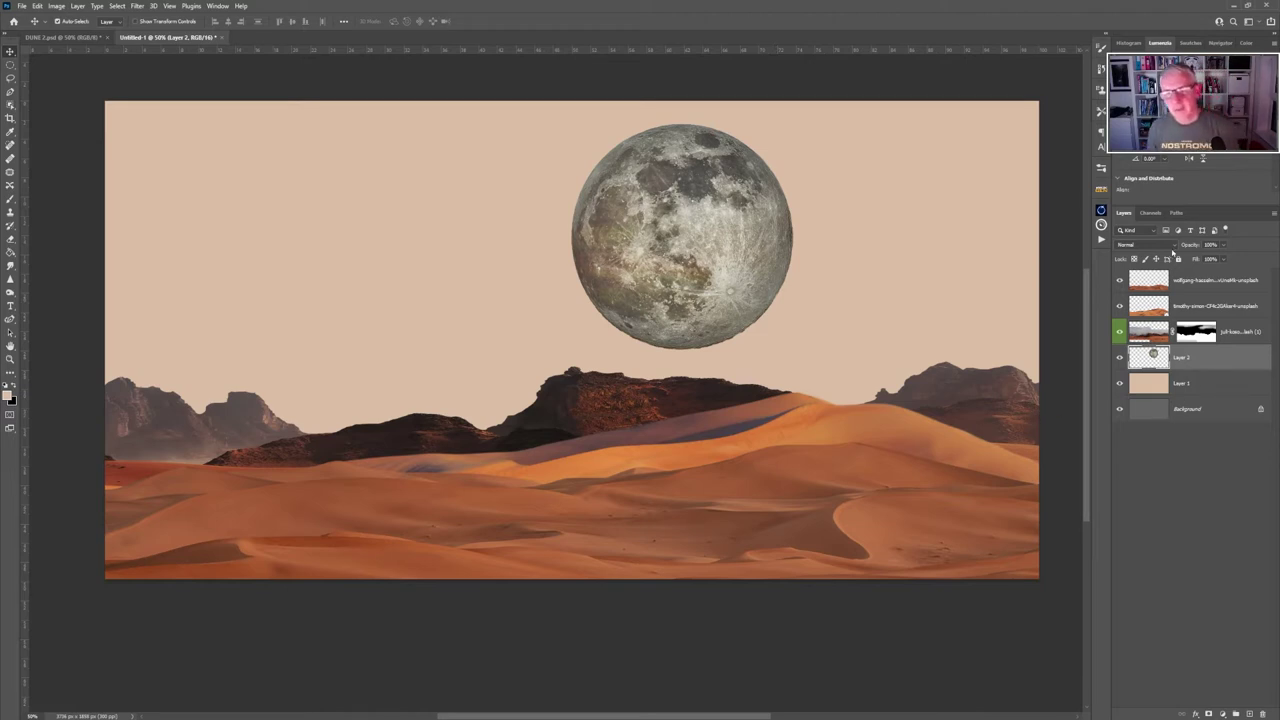
{"action": "left_click", "coordinate": [1224, 245]}
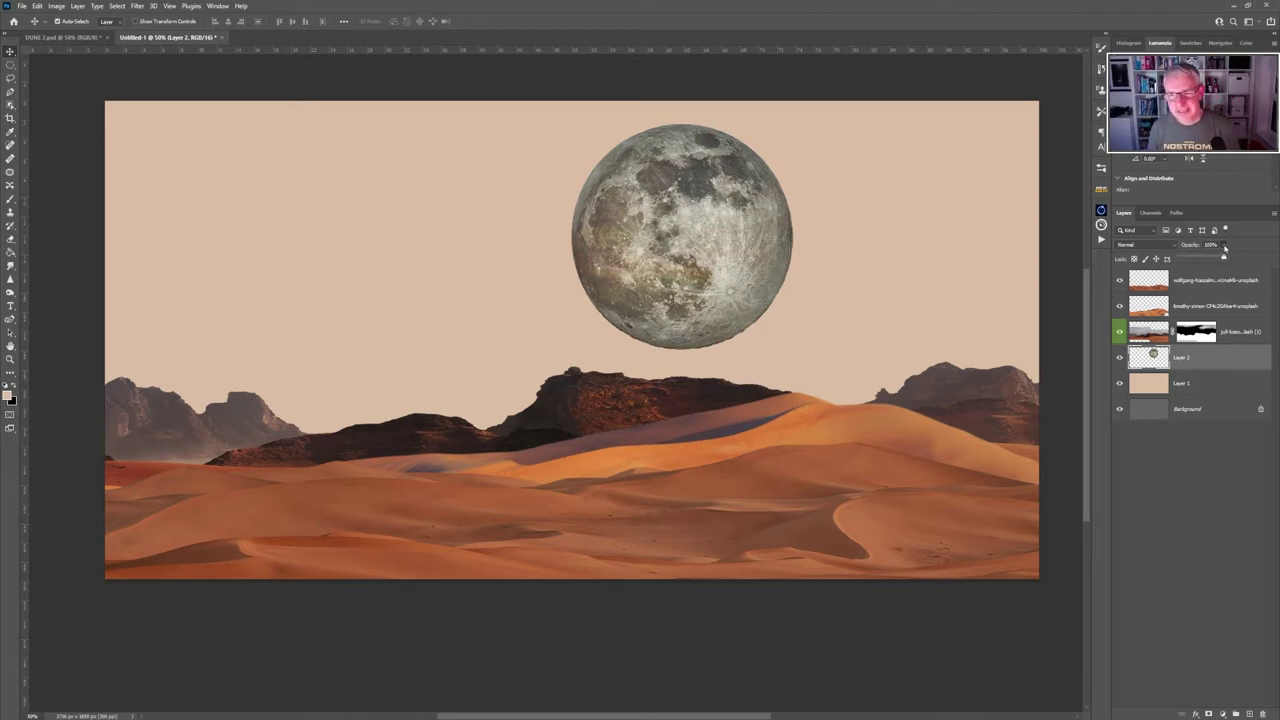
{"action": "left_click_drag", "start_coordinate": [1224, 260], "coordinate": [1193, 260]}
Soften the moon layer with a slight Gaussian Blur.
{"action": "left_click", "coordinate": [117, 6]}
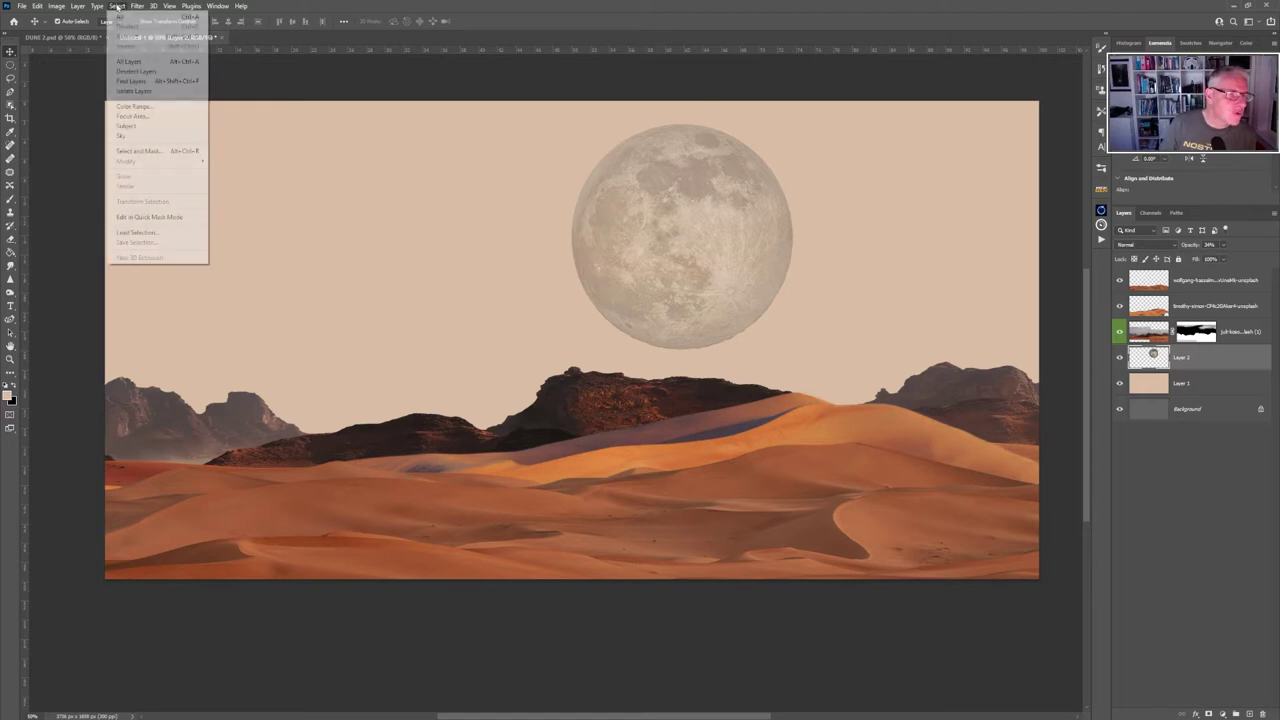
{"action": "mouse_move", "coordinate": [137, 6]}
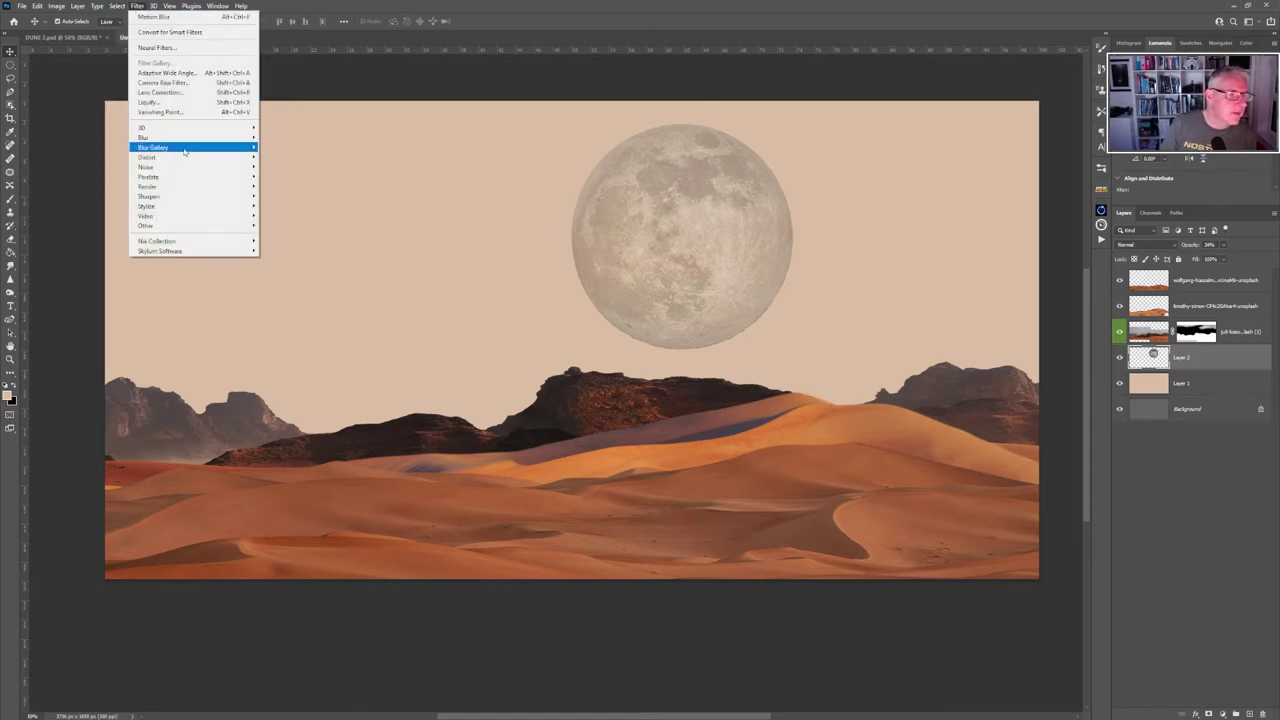
{"action": "mouse_move", "coordinate": [186, 137]}
{"action": "left_click", "coordinate": [285, 176]}
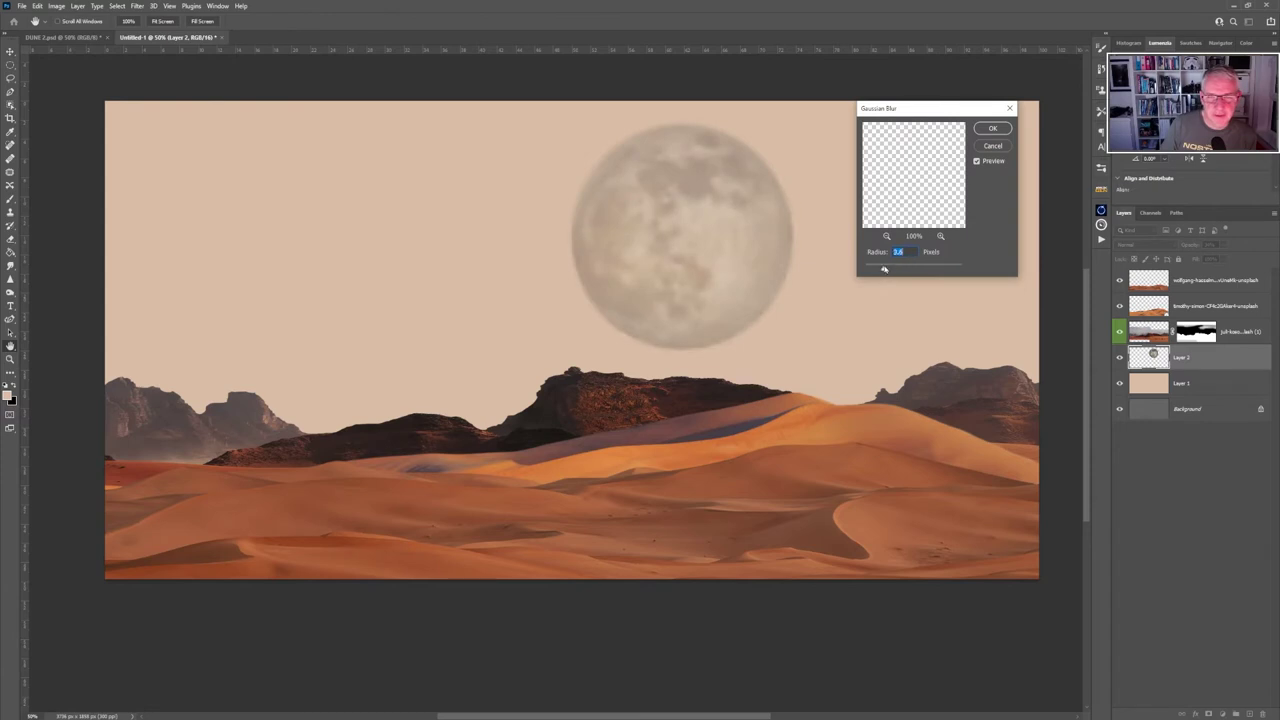
{"action": "left_click_drag", "start_coordinate": [884, 269], "coordinate": [882, 269]}
{"action": "left_click", "coordinate": [1009, 108]}
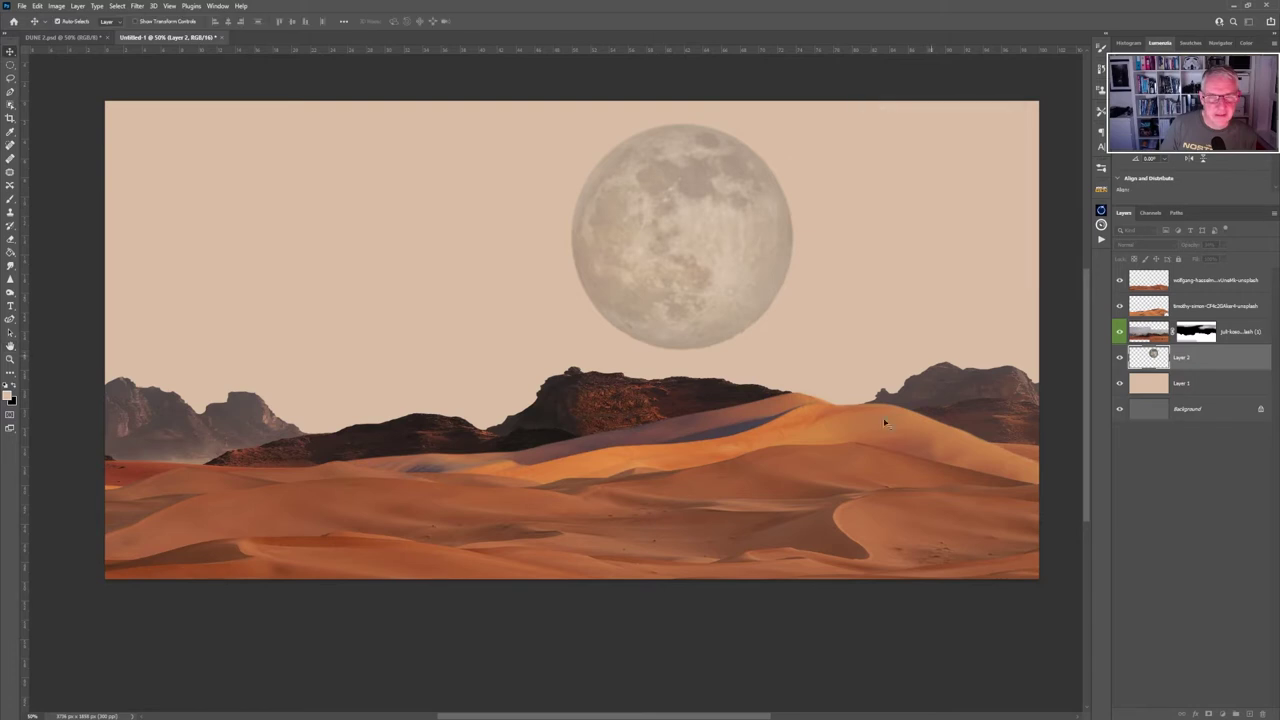
Add a mask to the moon layer and fade out the moon's lower-left part with black-to-transparent diagonal gradients.
{"action": "left_click", "coordinate": [1208, 714]}
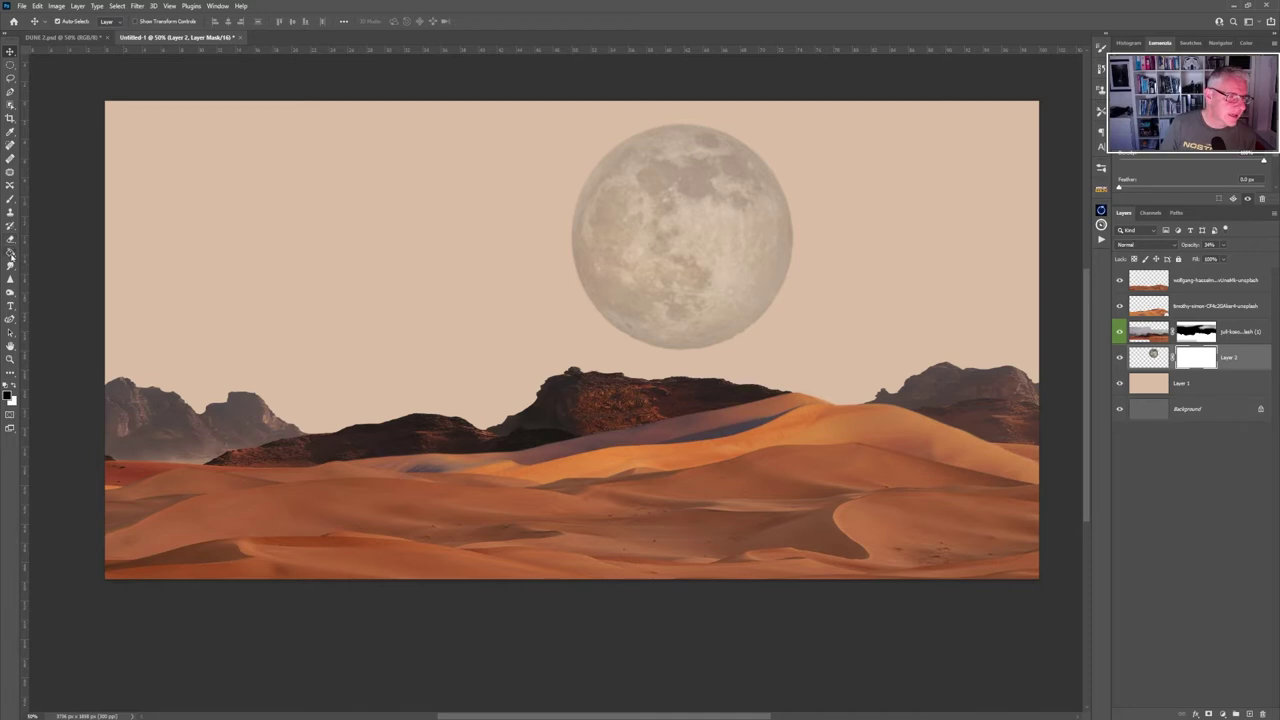
{"action": "left_click", "coordinate": [11, 253]}
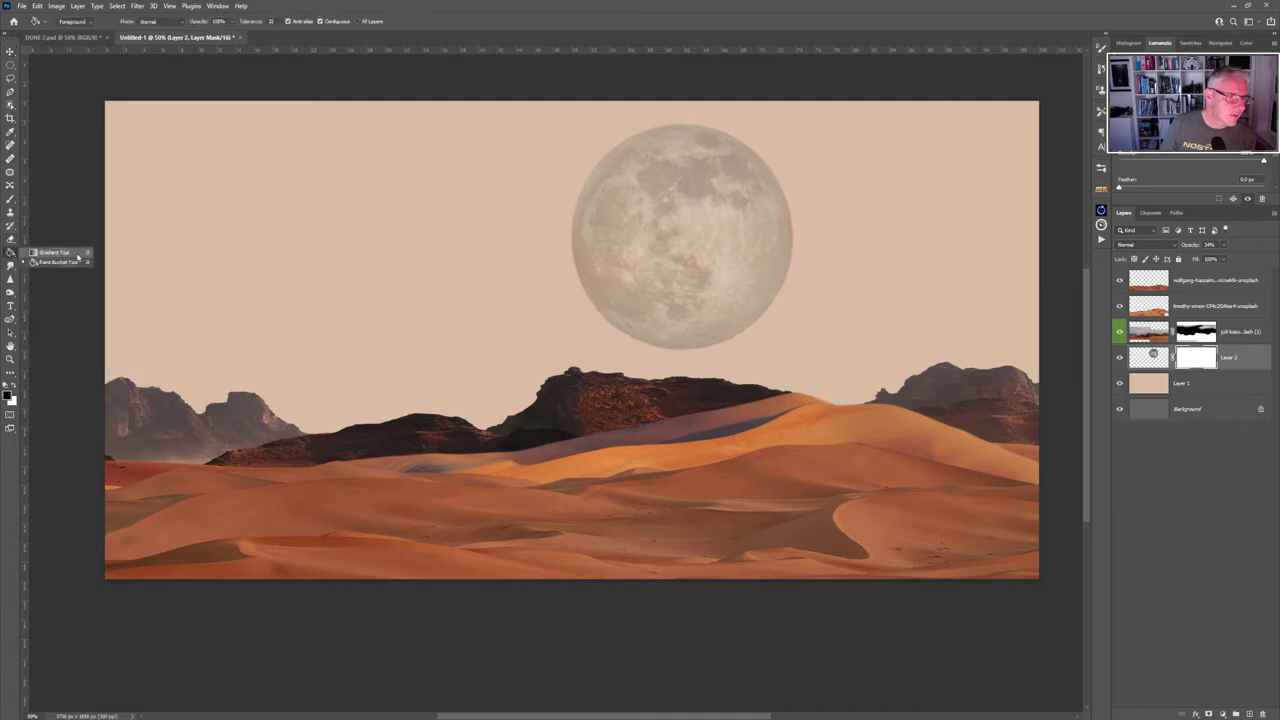
{"action": "left_click", "coordinate": [78, 254]}
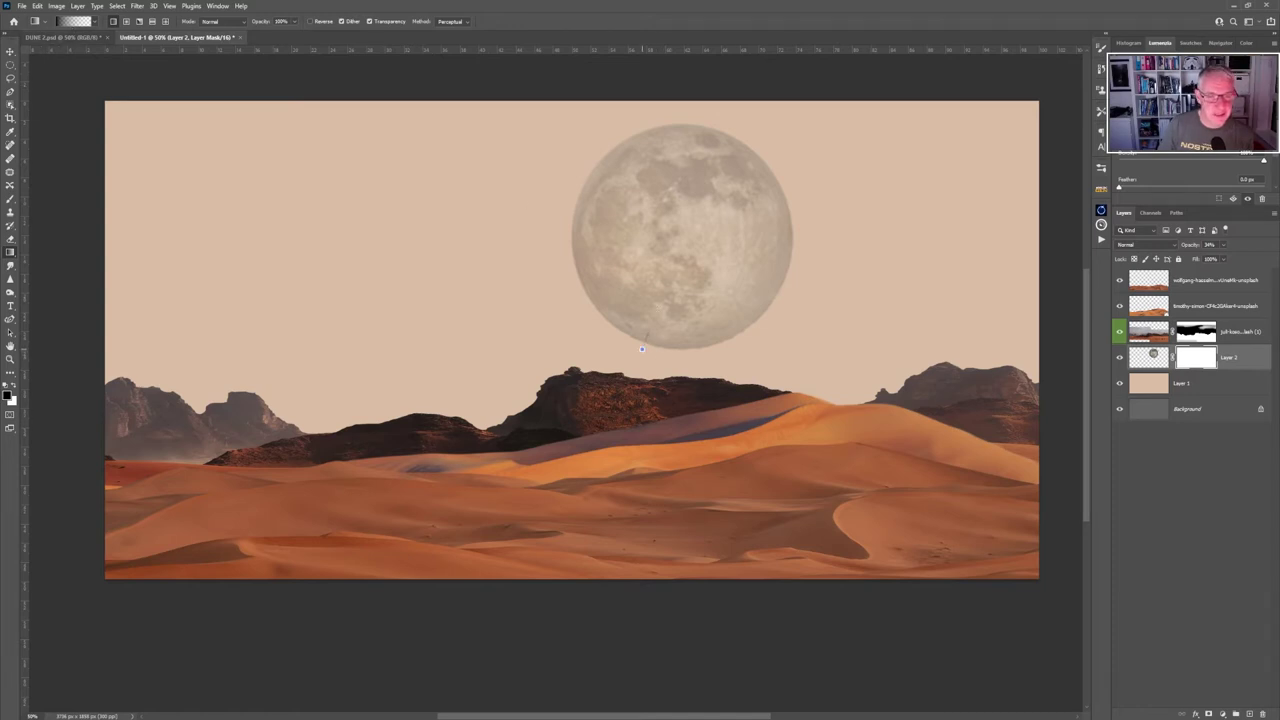
{"action": "left_click_drag", "start_coordinate": [698, 345], "coordinate": [698, 235]}
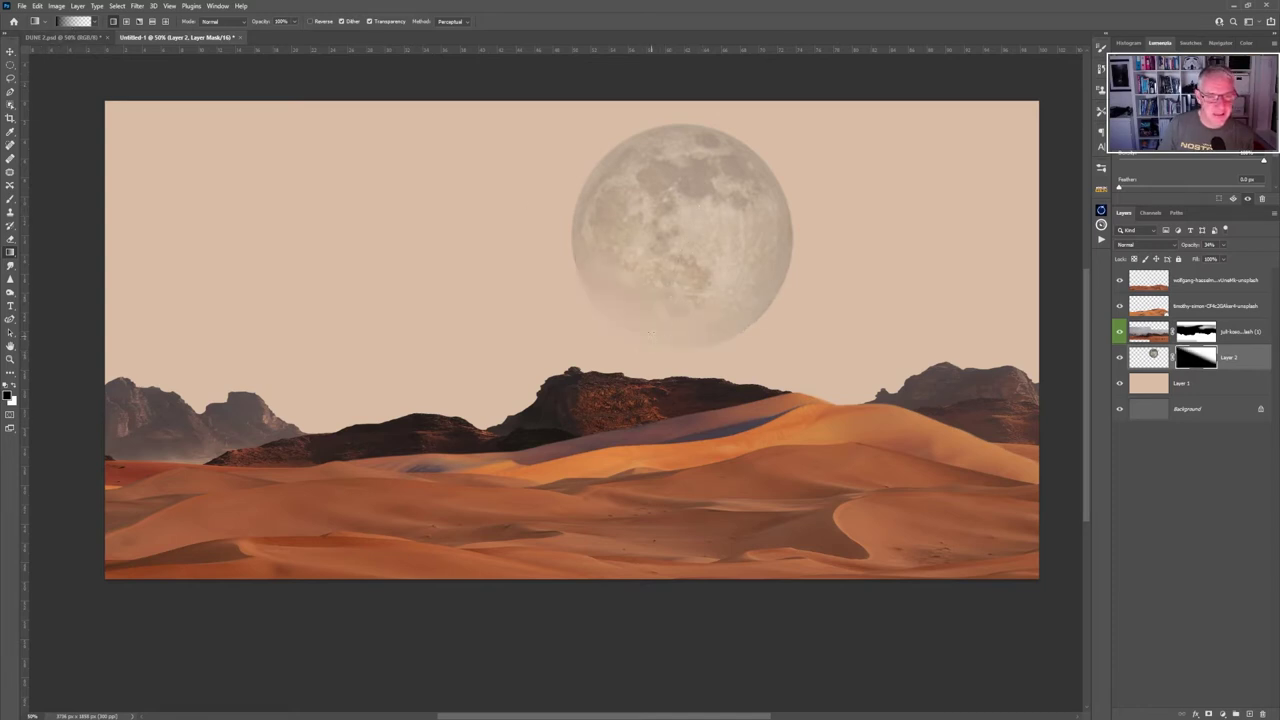
{"action": "left_click_drag", "start_coordinate": [651, 328], "coordinate": [712, 250]}
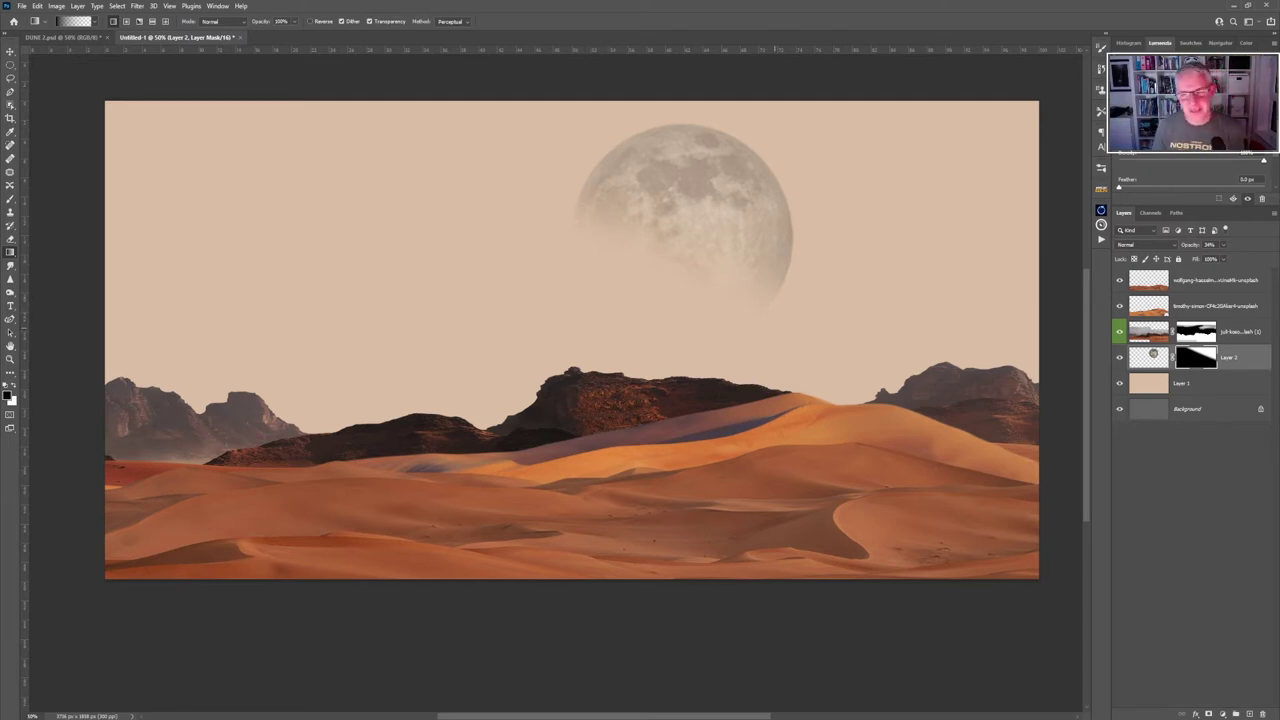
Touch up the moon's faded edge on its mask with a soft brush, and move the moon down and to the right.
{"action": "left_click", "coordinate": [10, 199]}
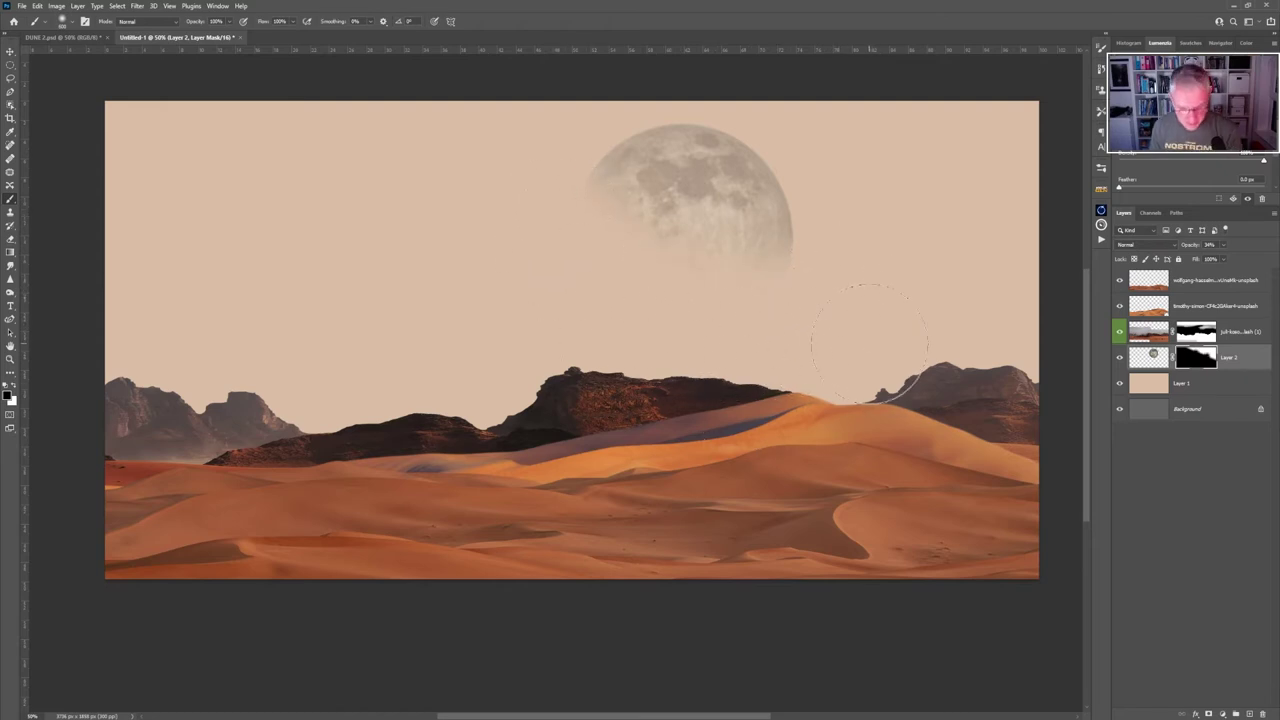
{"action": "key", "text": "x"}
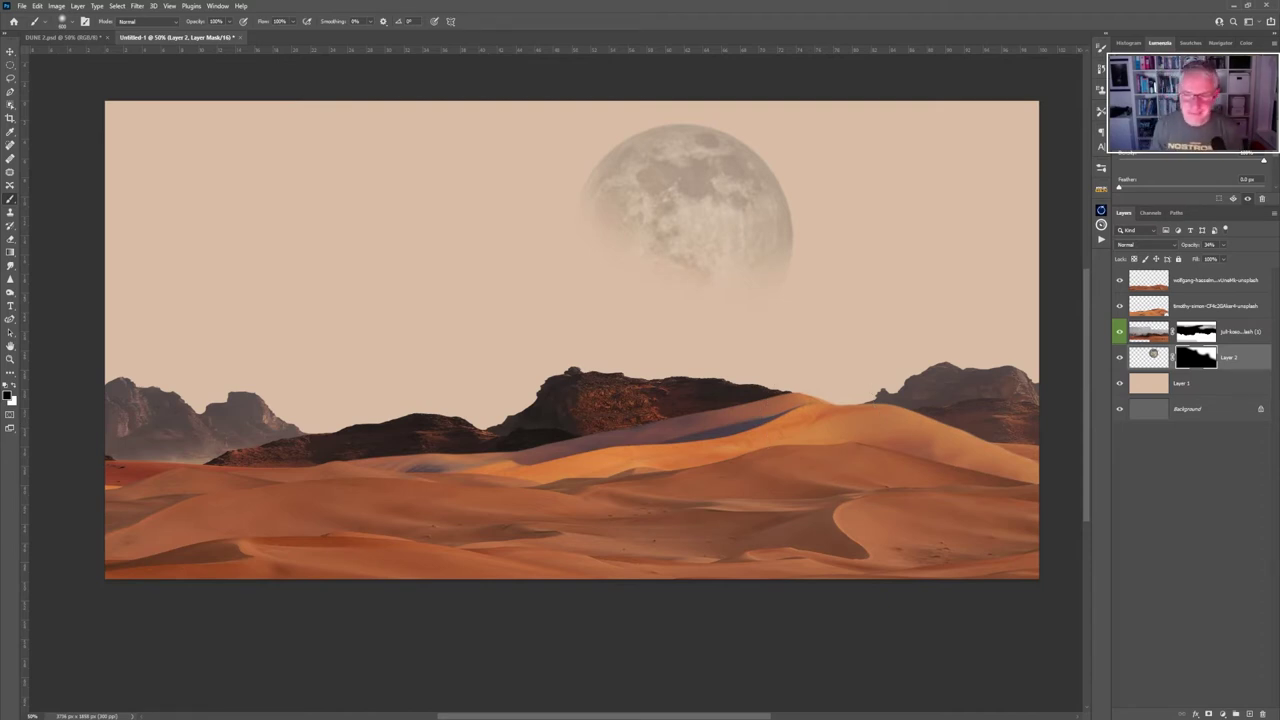
{"action": "key", "text": "v"}
{"action": "left_click_drag", "start_coordinate": [702, 198], "coordinate": [758, 230]}
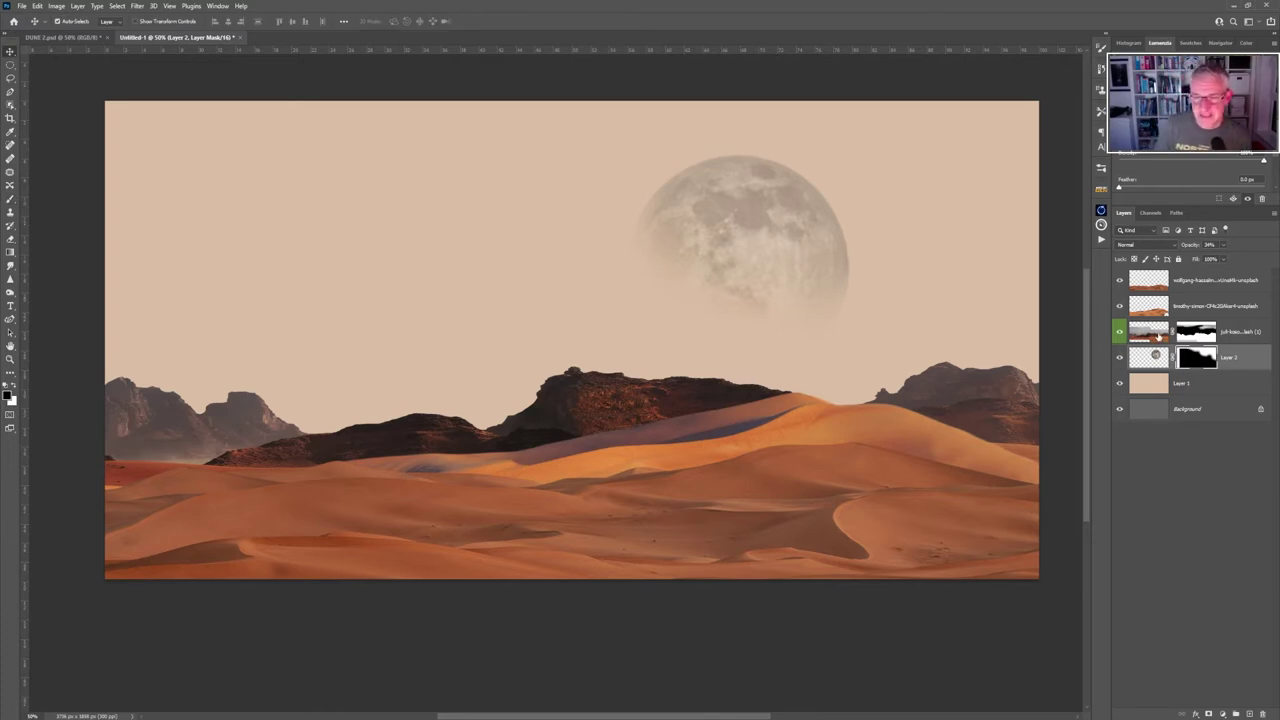
Reduce the opacity of the background mountain layer to about 30% so the mountains fade into the sky.
{"action": "left_click", "coordinate": [1158, 338]}
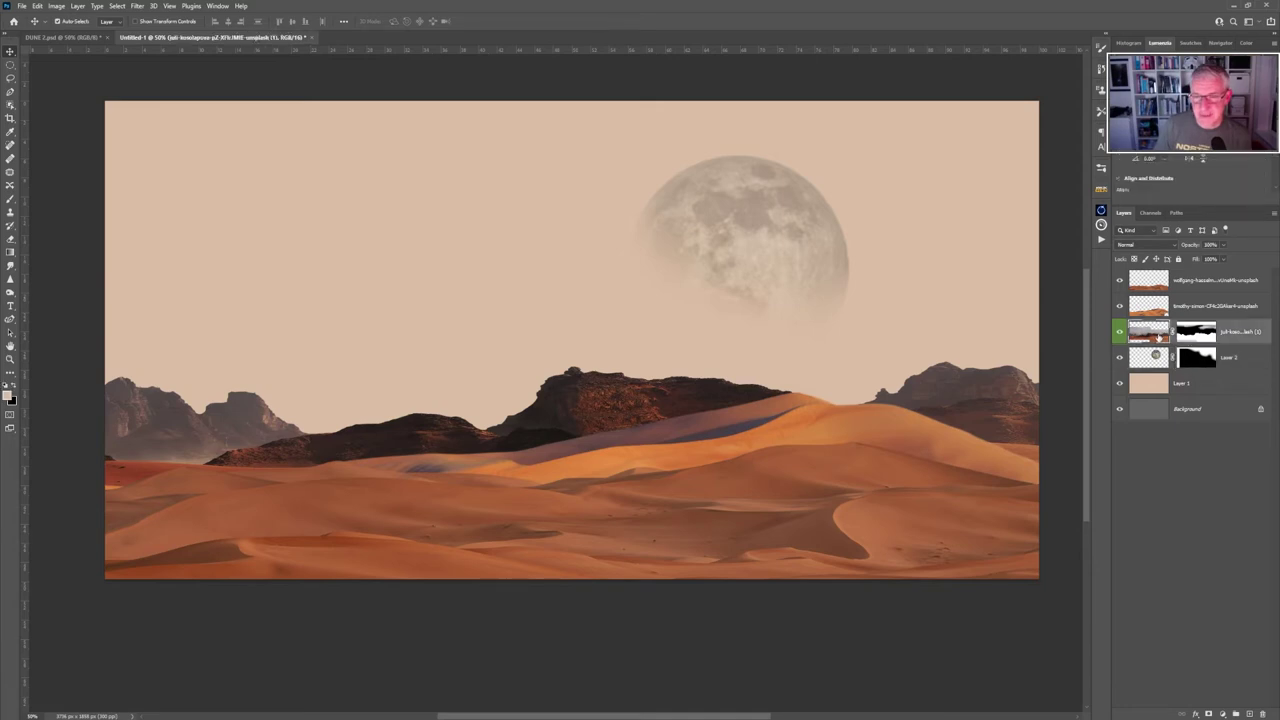
{"action": "left_click", "coordinate": [1222, 247]}
{"action": "left_click_drag", "start_coordinate": [1224, 258], "coordinate": [1209, 259]}
{"action": "left_click_drag", "start_coordinate": [1204, 259], "coordinate": [1195, 259]}
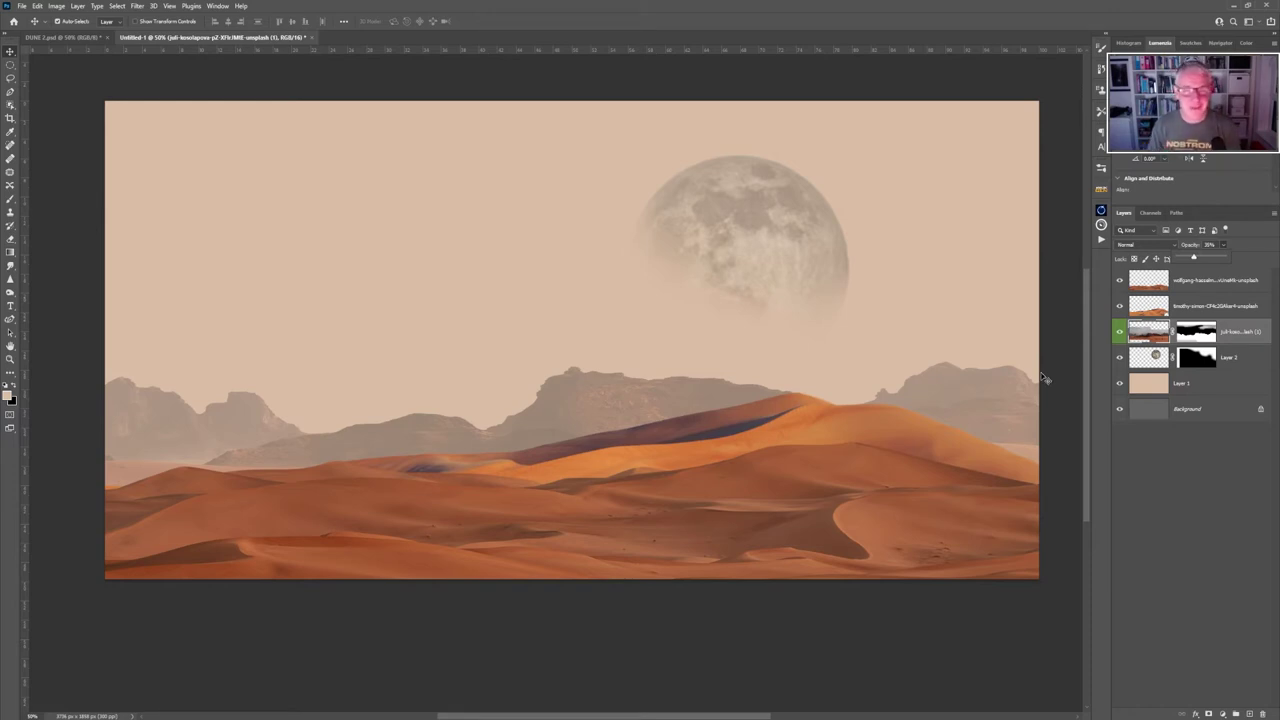
{"action": "key", "text": "Return"}
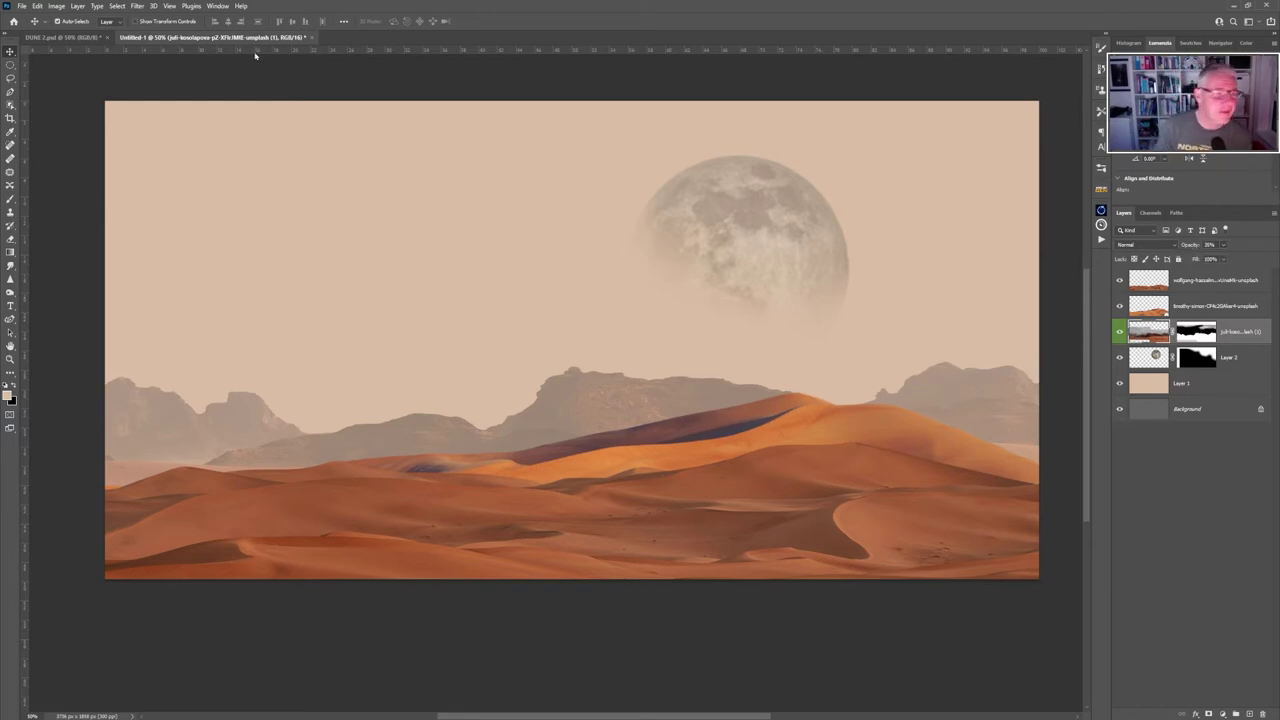
Soften the background mountain layer with a slight Gaussian Blur of about 0.5 pixels.
{"action": "left_click", "coordinate": [137, 6]}
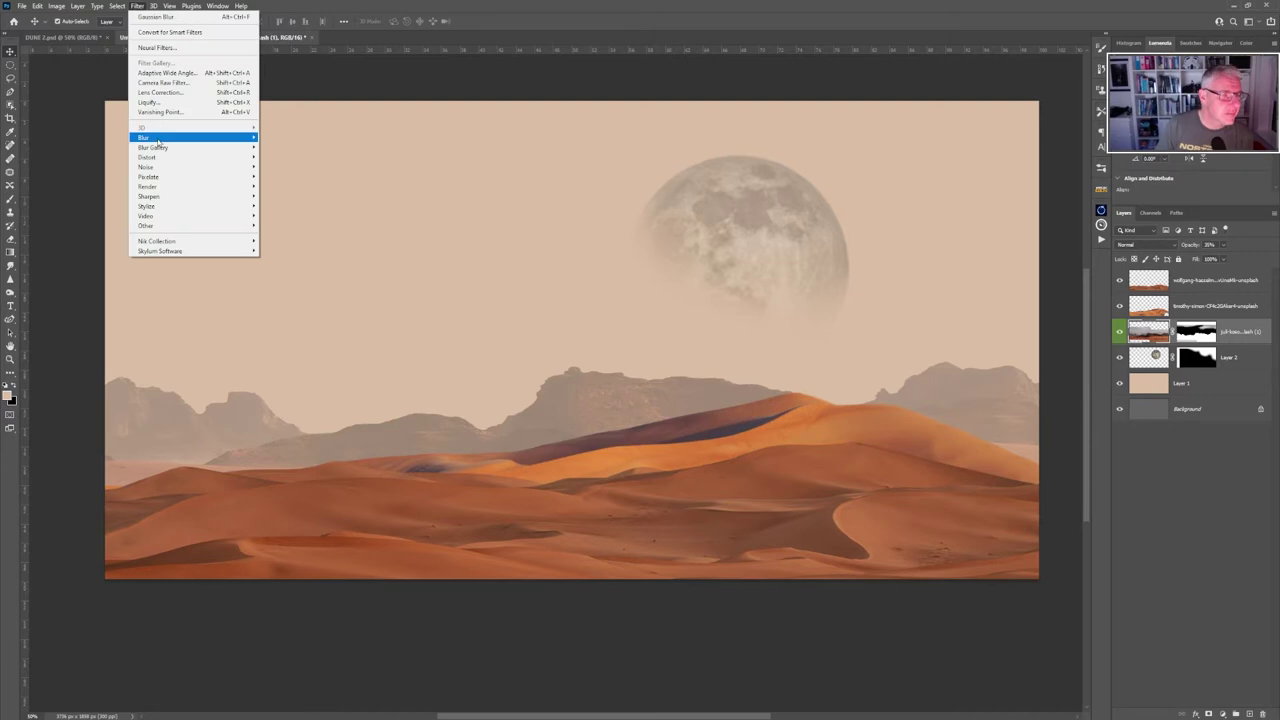
{"action": "mouse_move", "coordinate": [158, 143]}
{"action": "left_click", "coordinate": [285, 177]}
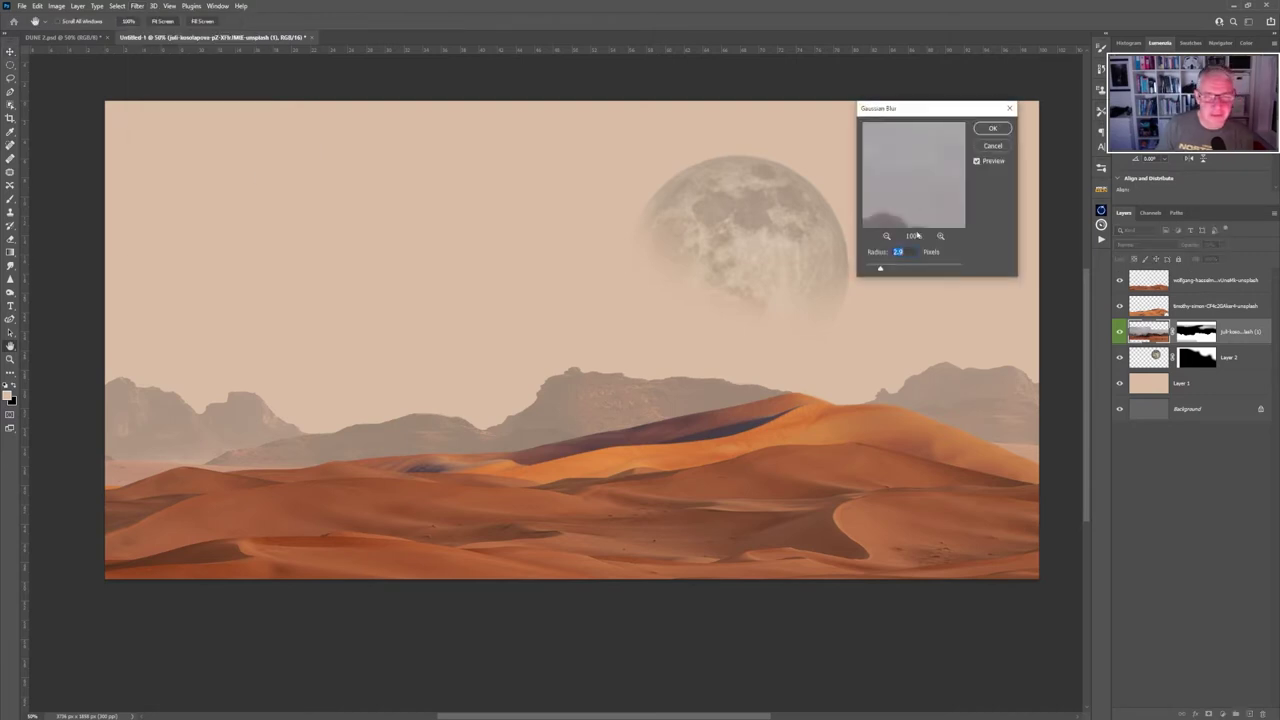
{"action": "left_click_drag", "start_coordinate": [880, 270], "coordinate": [866, 270]}
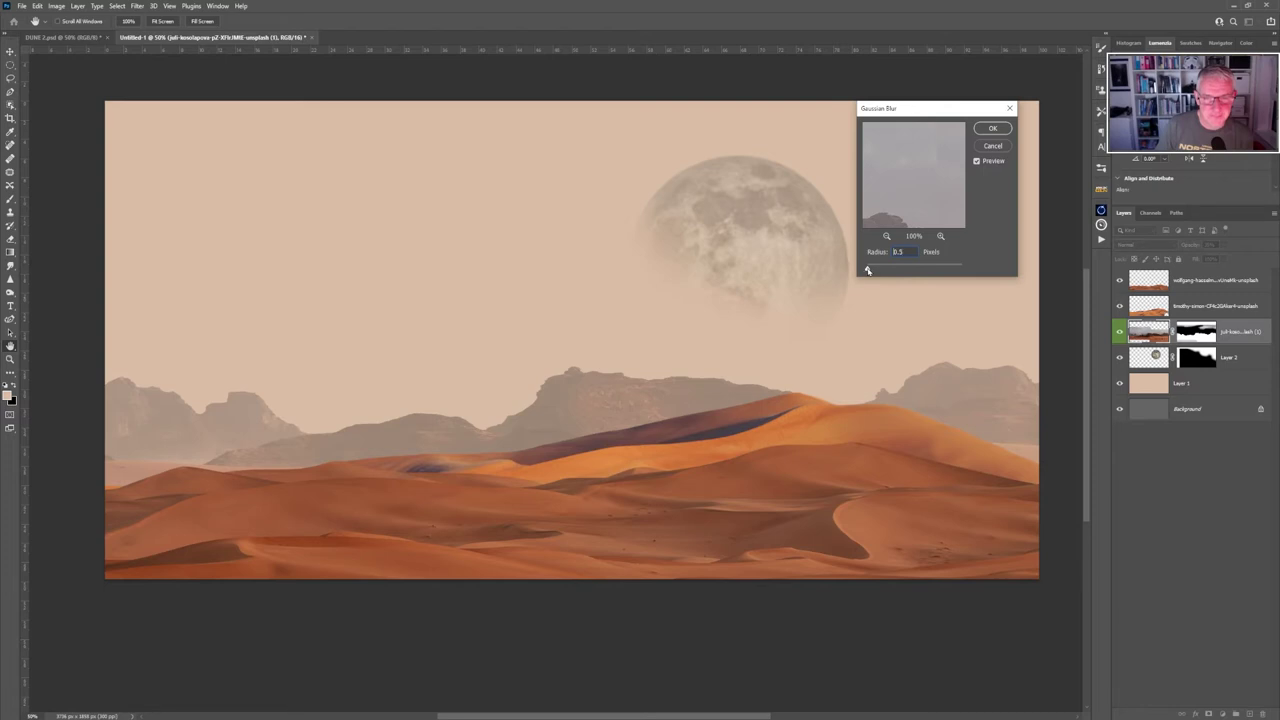
{"action": "left_click", "coordinate": [870, 270]}
{"action": "left_click", "coordinate": [991, 129]}
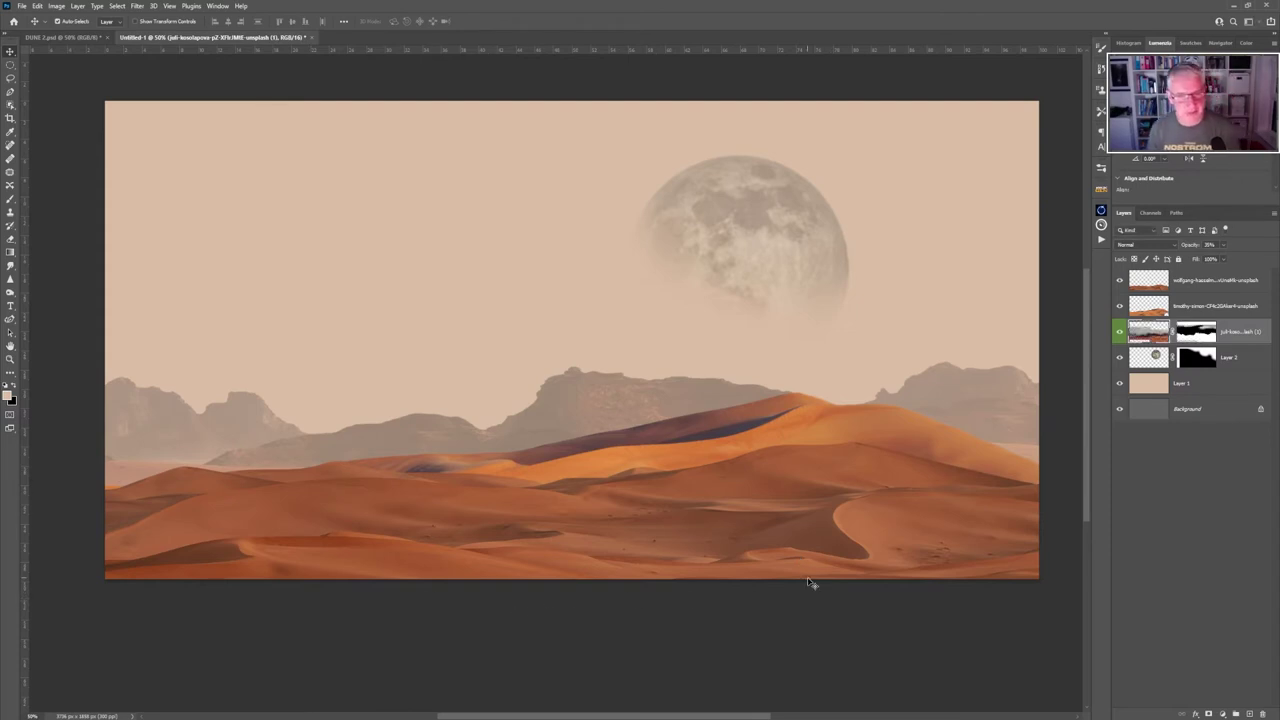
Add a new layer above the mountains and set the painting colour to d99059, a lighter orange based on the sand dune.
{"action": "key", "text": "b"}
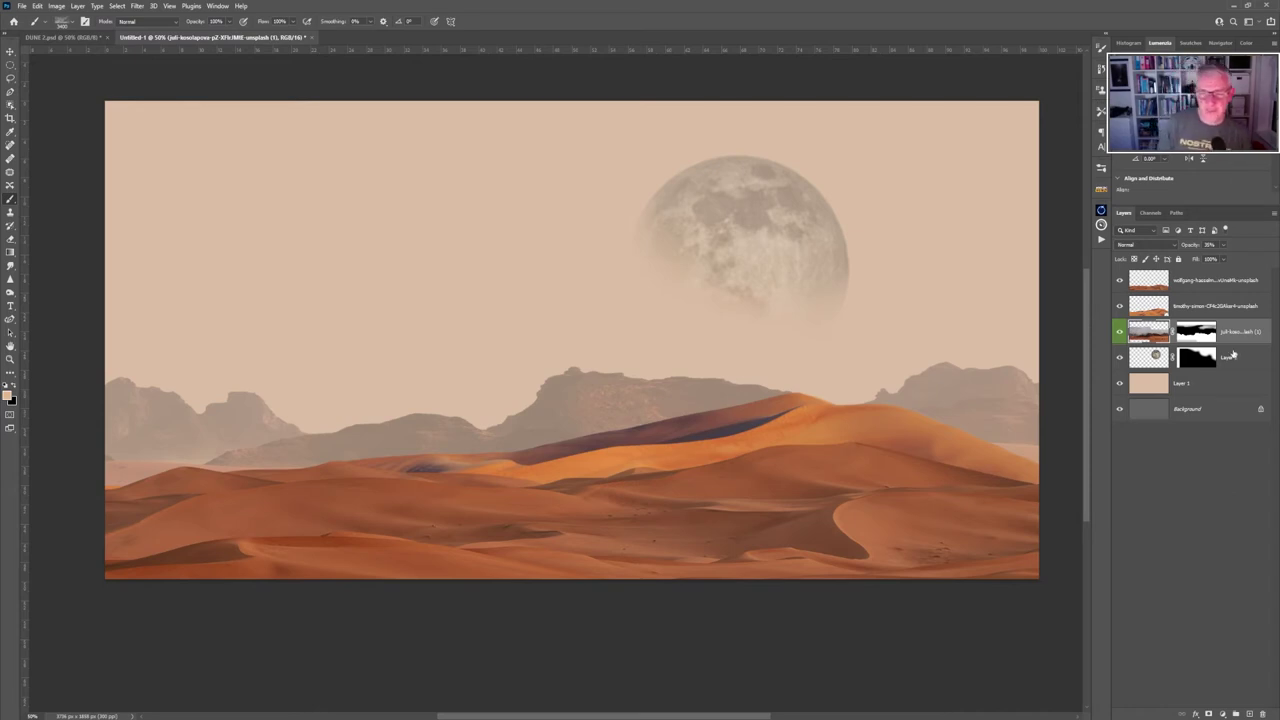
{"action": "left_click", "coordinate": [1249, 713]}
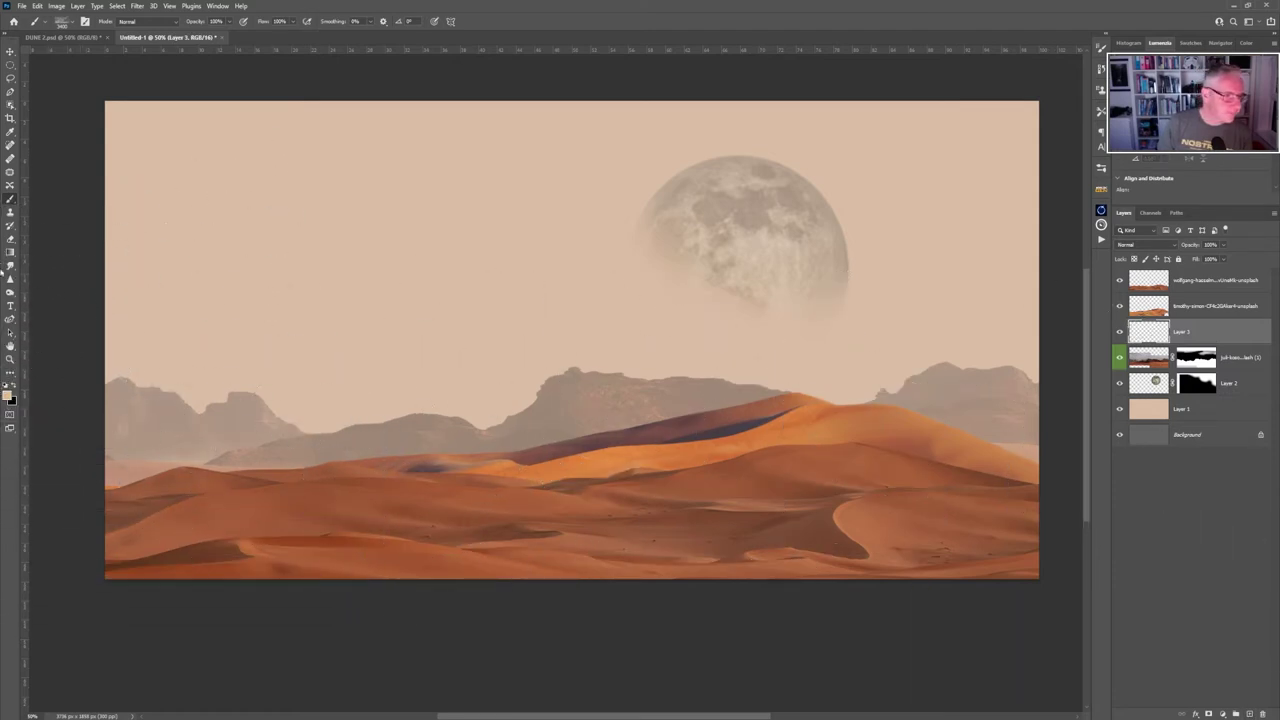
{"action": "left_click", "coordinate": [9, 397]}
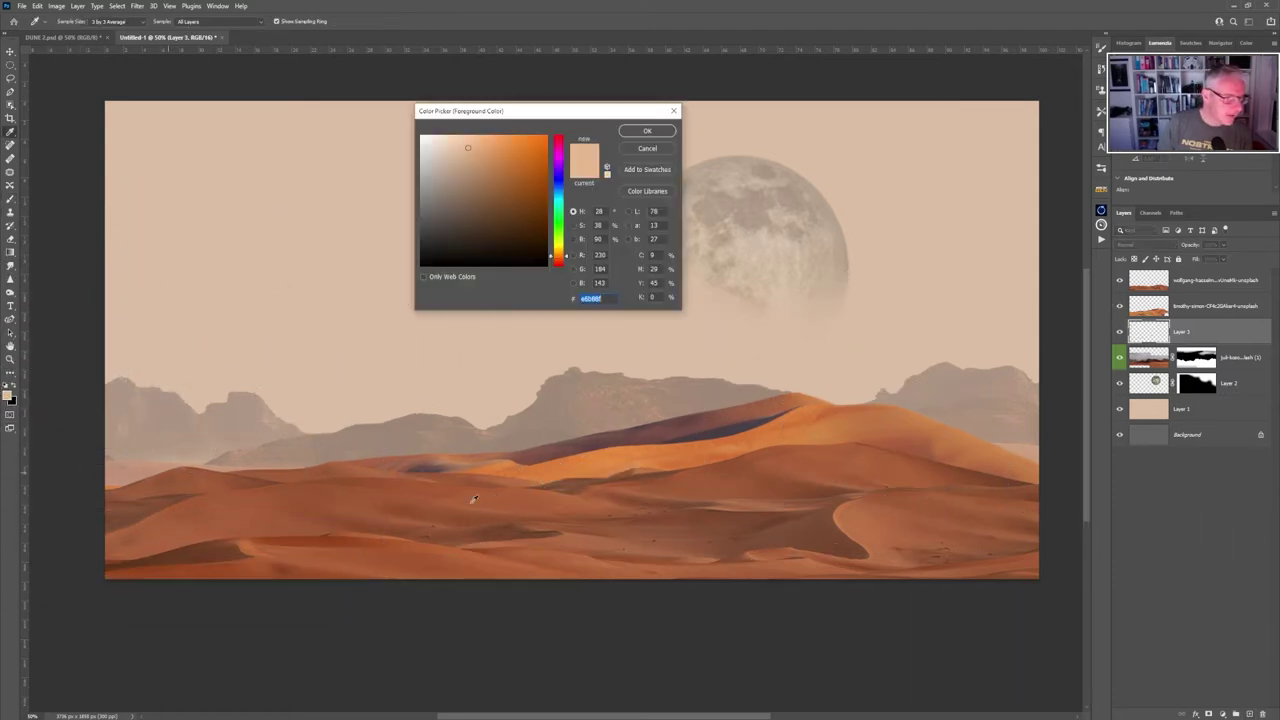
{"action": "left_click", "coordinate": [805, 402]}
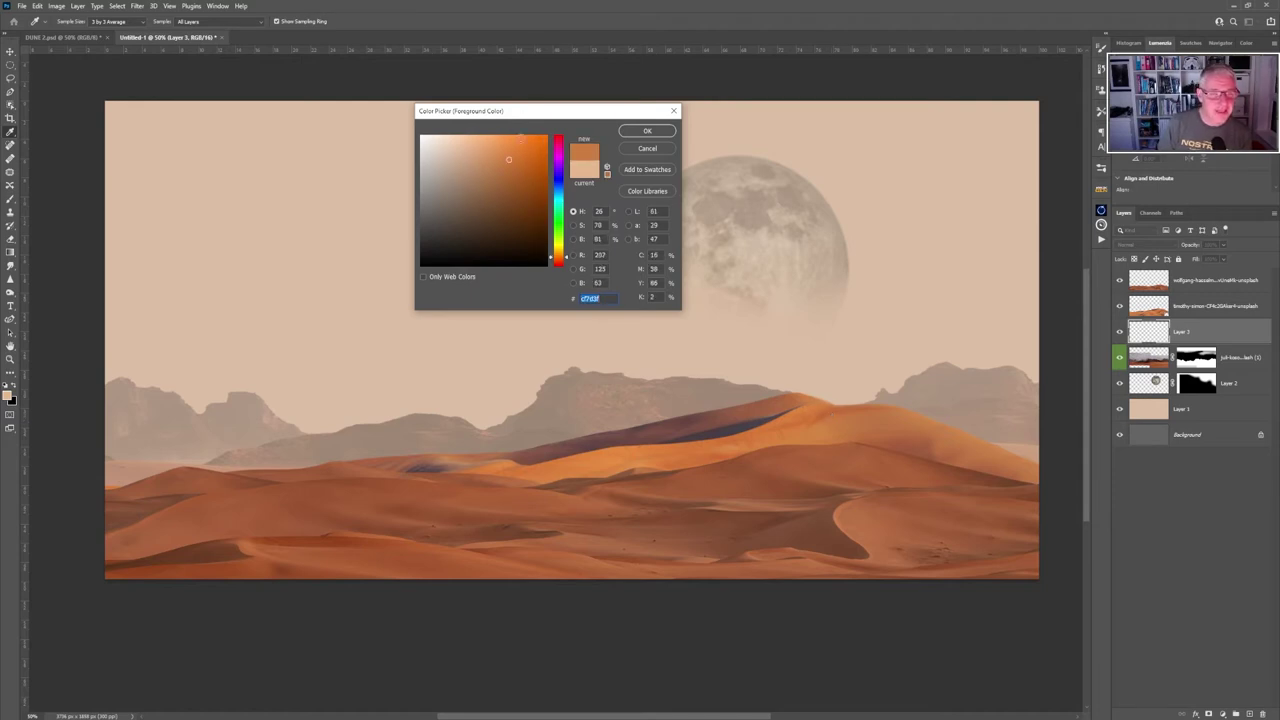
{"action": "left_click_drag", "start_coordinate": [508, 158], "coordinate": [486, 153]}
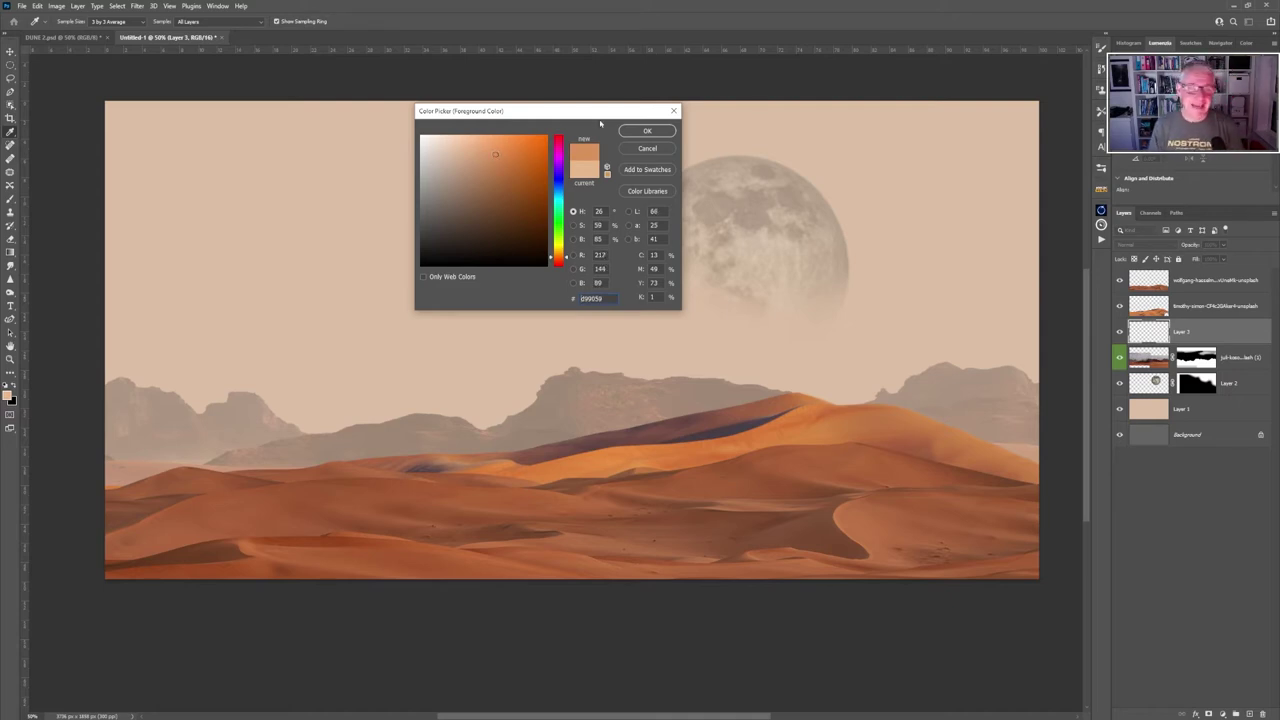
{"action": "left_click", "coordinate": [647, 131]}
Paint orange dust clouds over the sky and distant mountains with the large cloud brush.
{"action": "left_click_drag", "start_coordinate": [1101, 525], "coordinate": [1156, 570]}
{"action": "key", "text": "alt+BackSpace"}
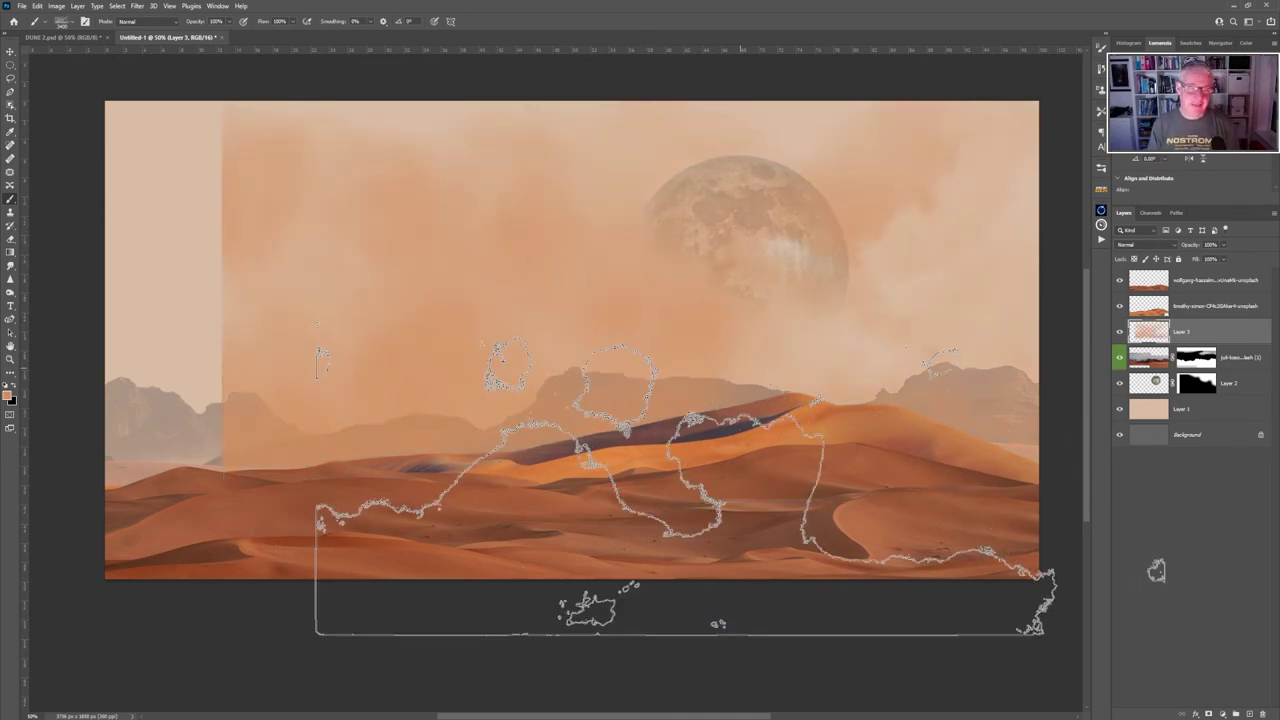
{"action": "key", "text": "ctrl+d"}
Stretch the orange clouds across the full canvas width, move them lower, and erase their hard upper edge with a soft eraser.
{"action": "key", "text": "ctrl+t"}
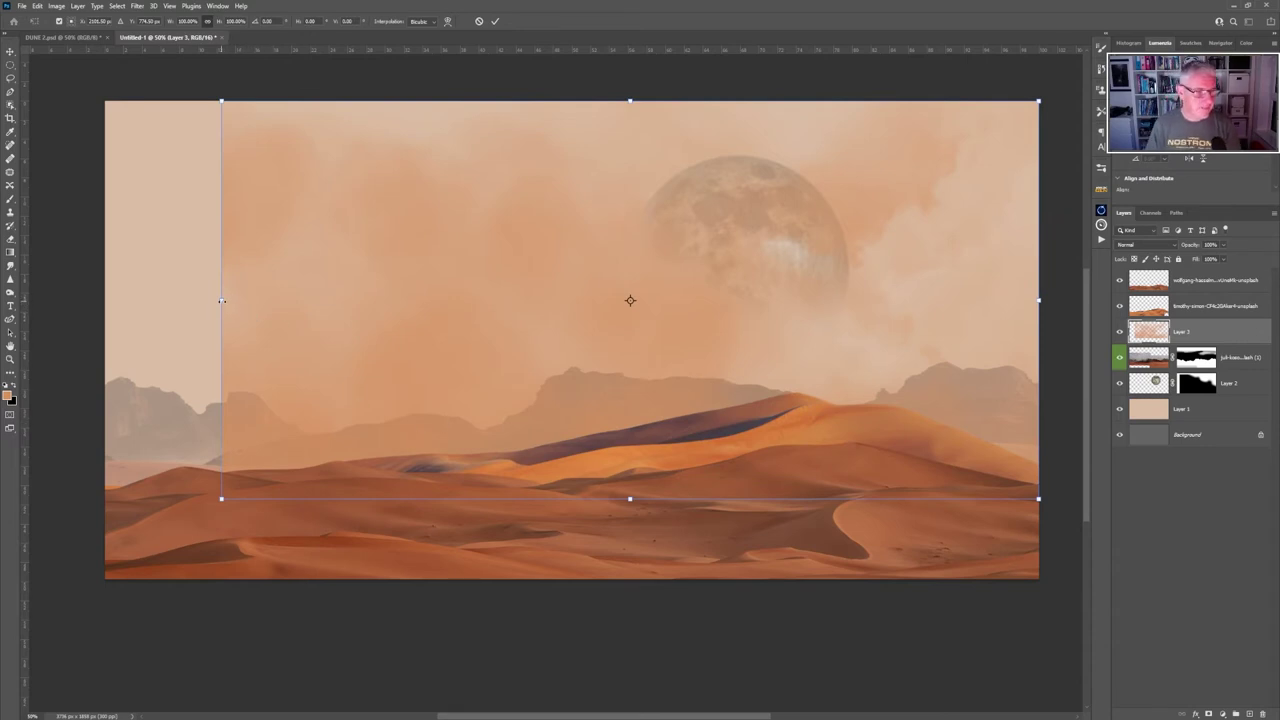
{"action": "left_click_drag", "start_coordinate": [222, 300], "coordinate": [78, 300]}
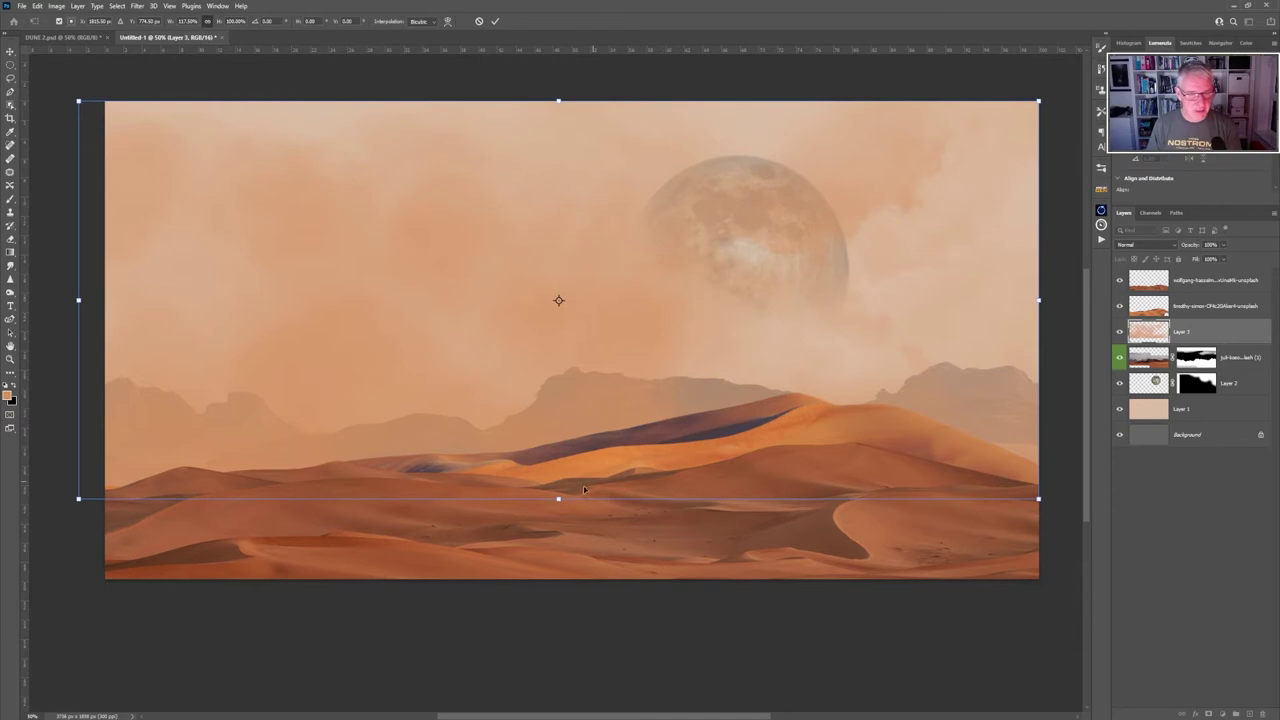
{"action": "left_click_drag", "start_coordinate": [584, 489], "coordinate": [575, 553]}
{"action": "left_click_drag", "start_coordinate": [649, 399], "coordinate": [645, 450]}
{"action": "left_click_drag", "start_coordinate": [1034, 384], "coordinate": [1043, 384]}
{"action": "left_click", "coordinate": [494, 21]}
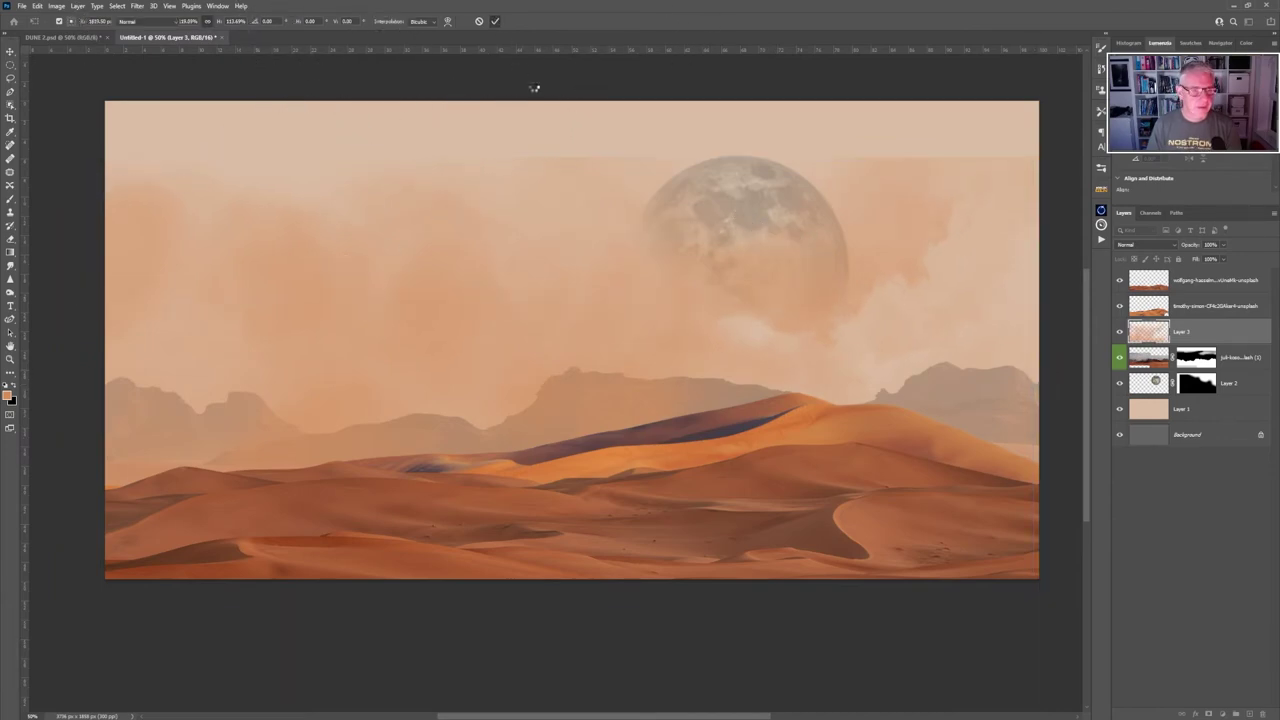
{"action": "key", "text": "b"}
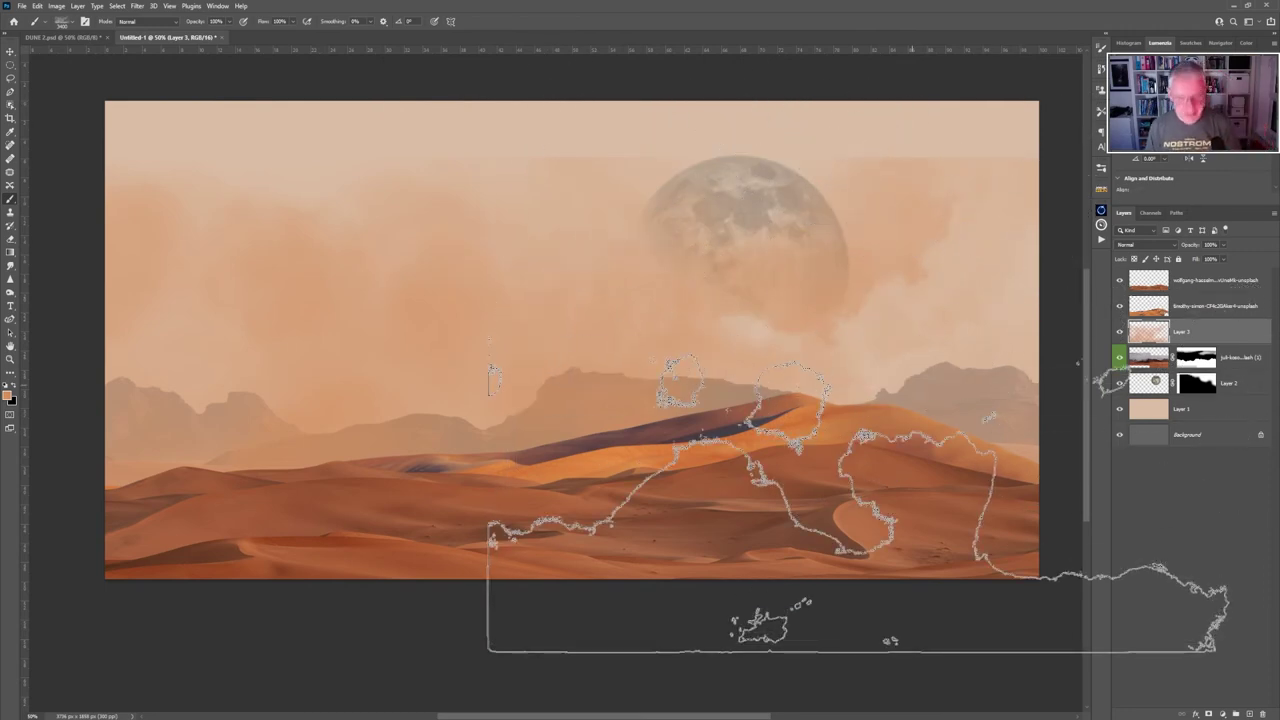
{"action": "key", "text": "e"}
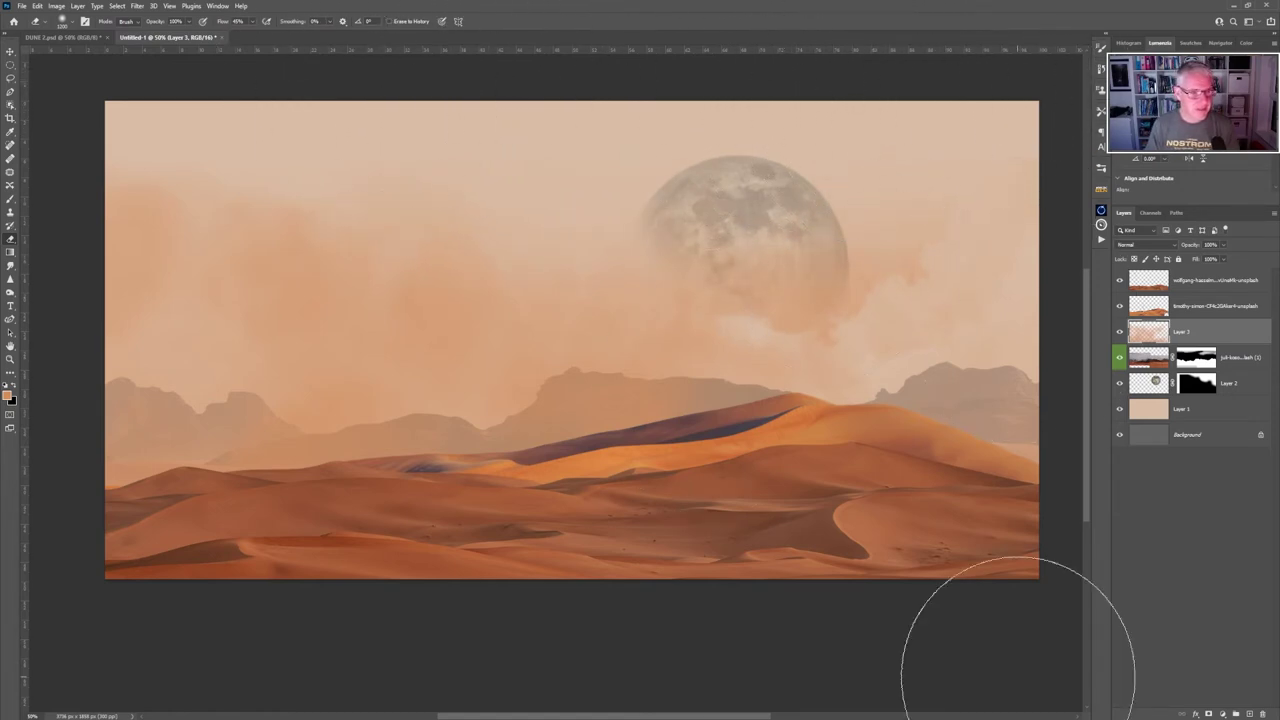
Add another layer above the orange clouds and paint duller brown dust clouds over the sky with the cloud brush.
{"action": "key", "text": "b"}
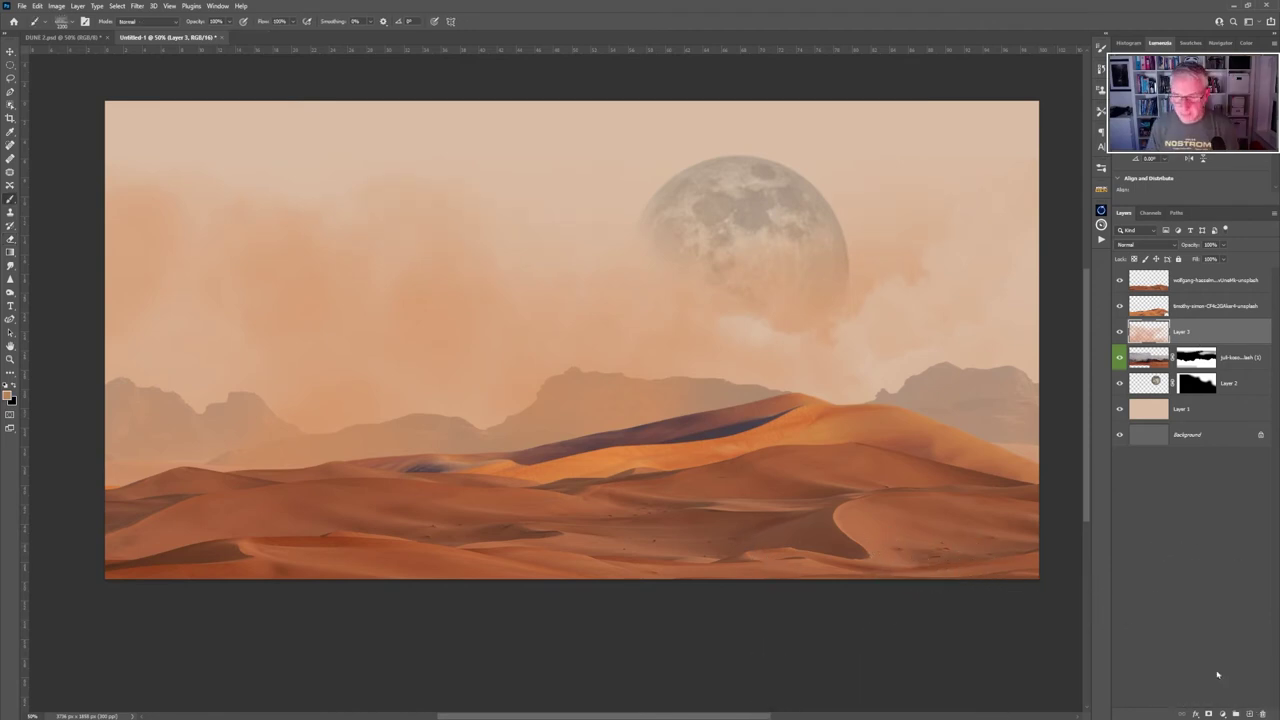
{"action": "left_click", "coordinate": [1249, 713]}
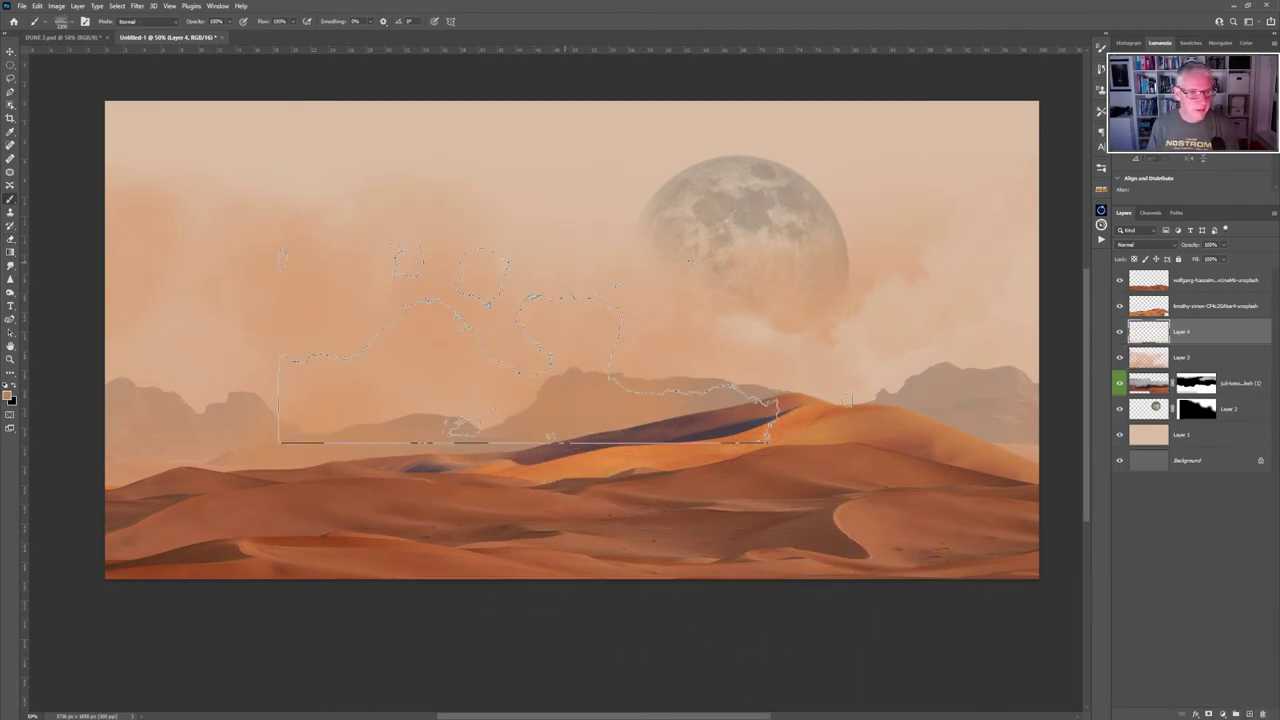
{"action": "left_click_drag", "start_coordinate": [689, 262], "coordinate": [697, 258]}
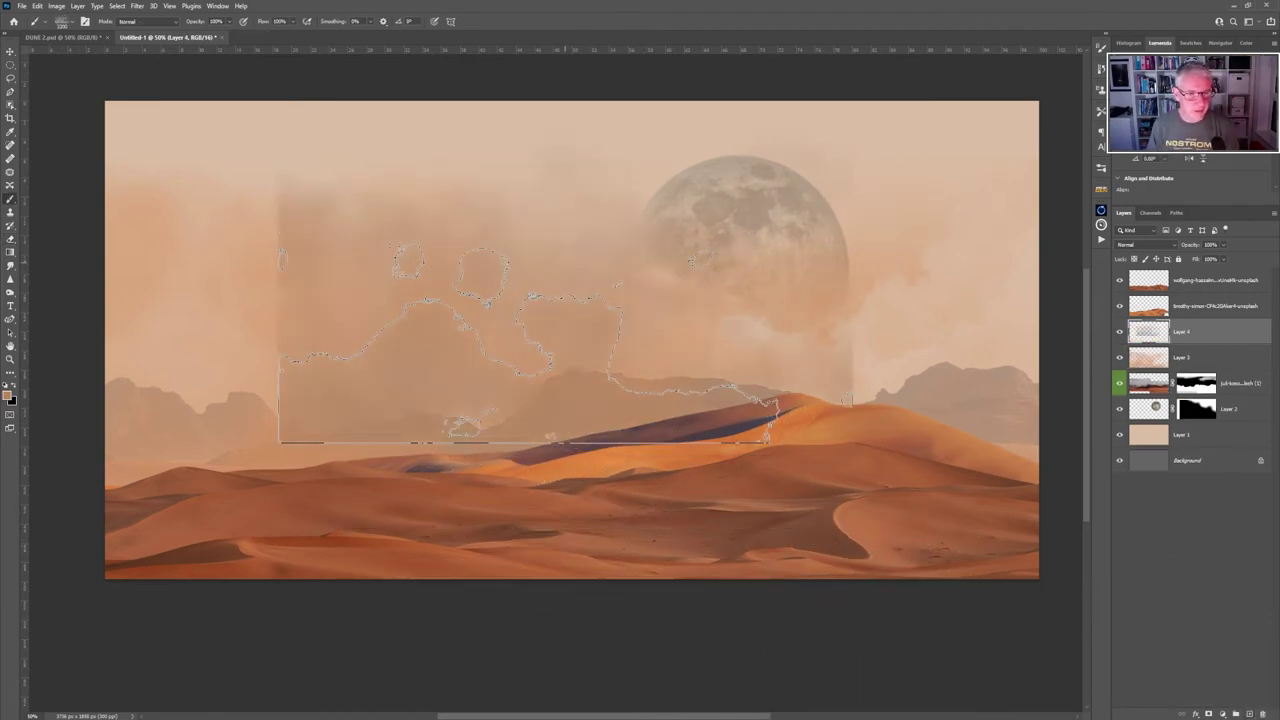
{"action": "left_click_drag", "start_coordinate": [560, 380], "coordinate": [677, 522]}
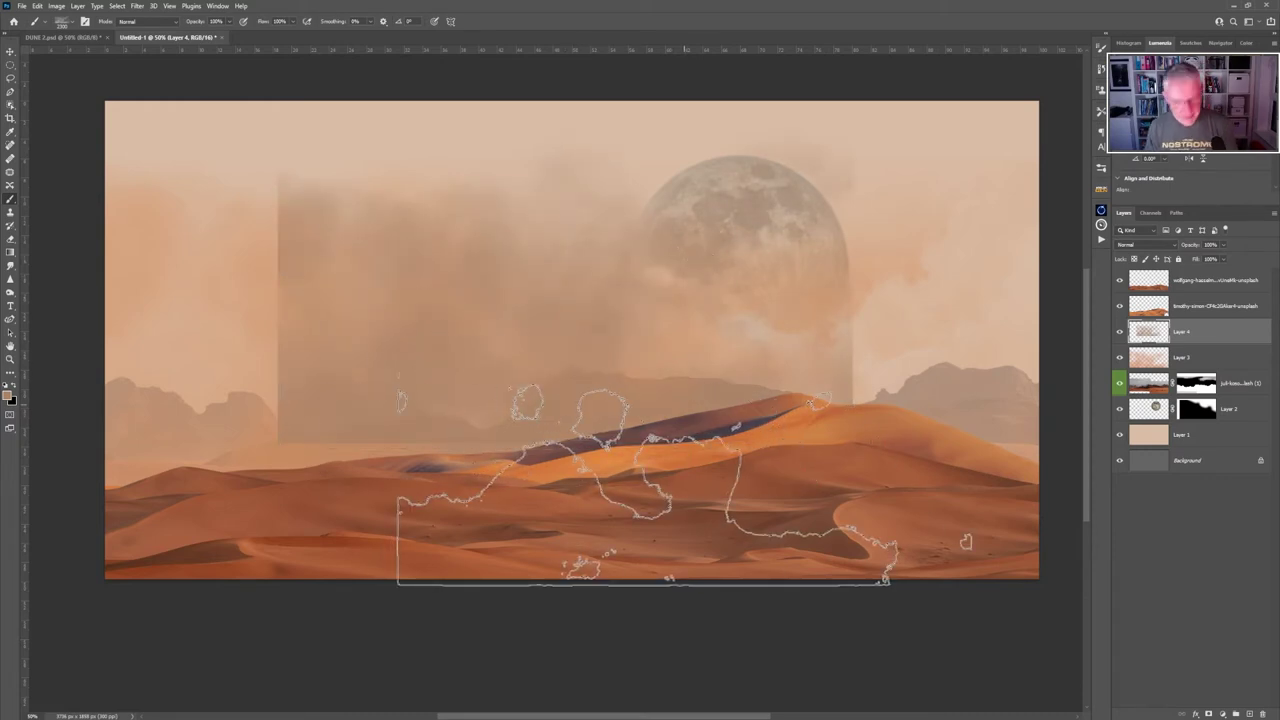
Stretch the brown clouds past both sides of the canvas and move them down over the mountains.
{"action": "key", "text": "ctrl+d"}
{"action": "key", "text": "ctrl+t"}
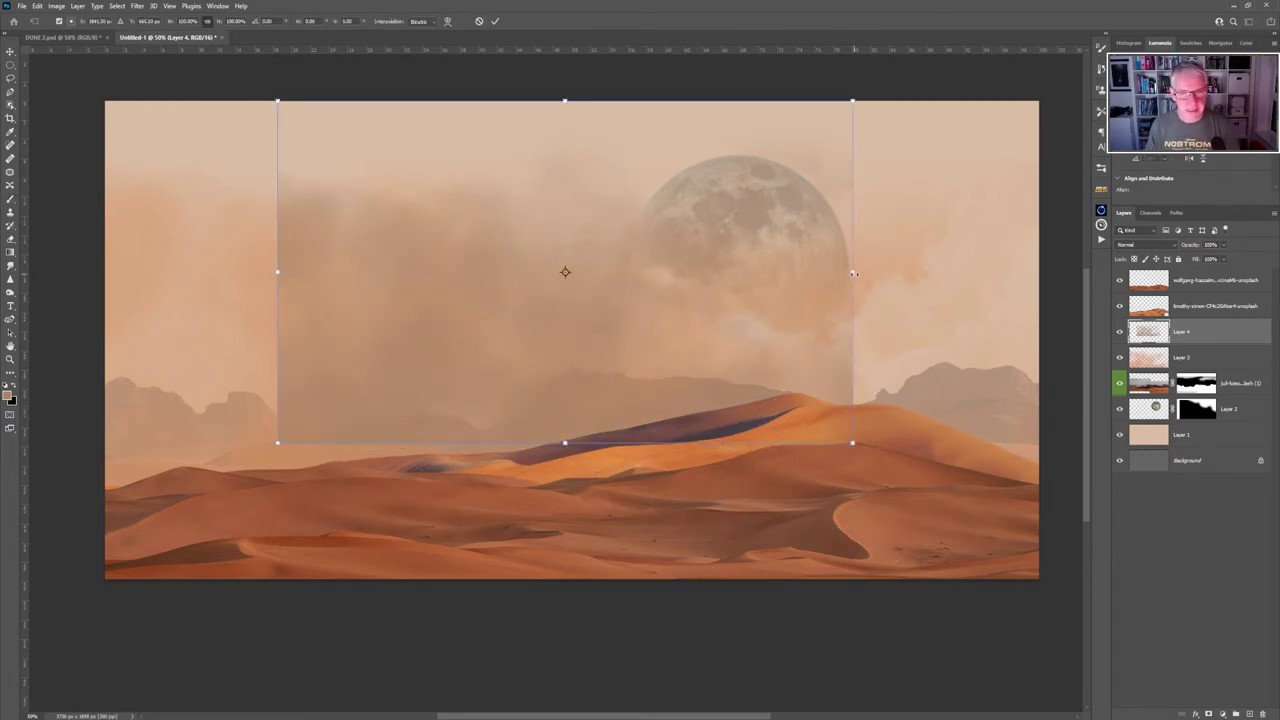
{"action": "left_click_drag", "start_coordinate": [853, 272], "coordinate": [1053, 272]}
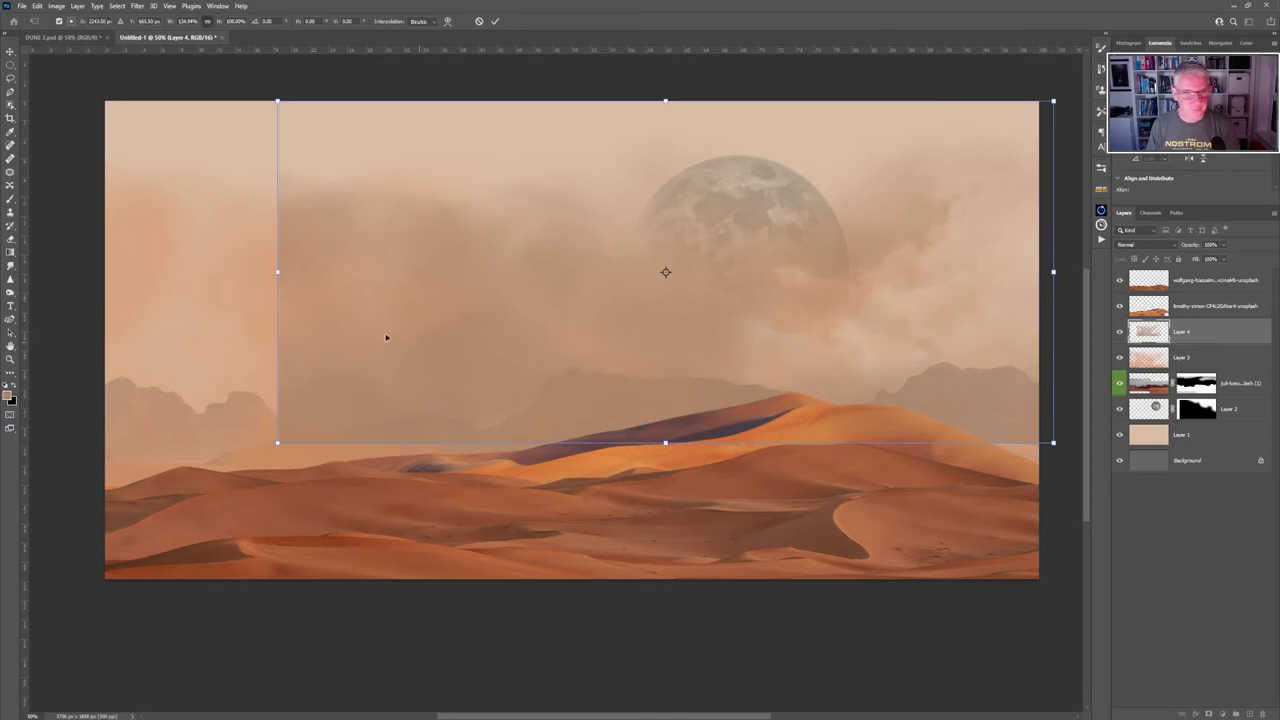
{"action": "left_click_drag", "start_coordinate": [277, 272], "coordinate": [62, 272]}
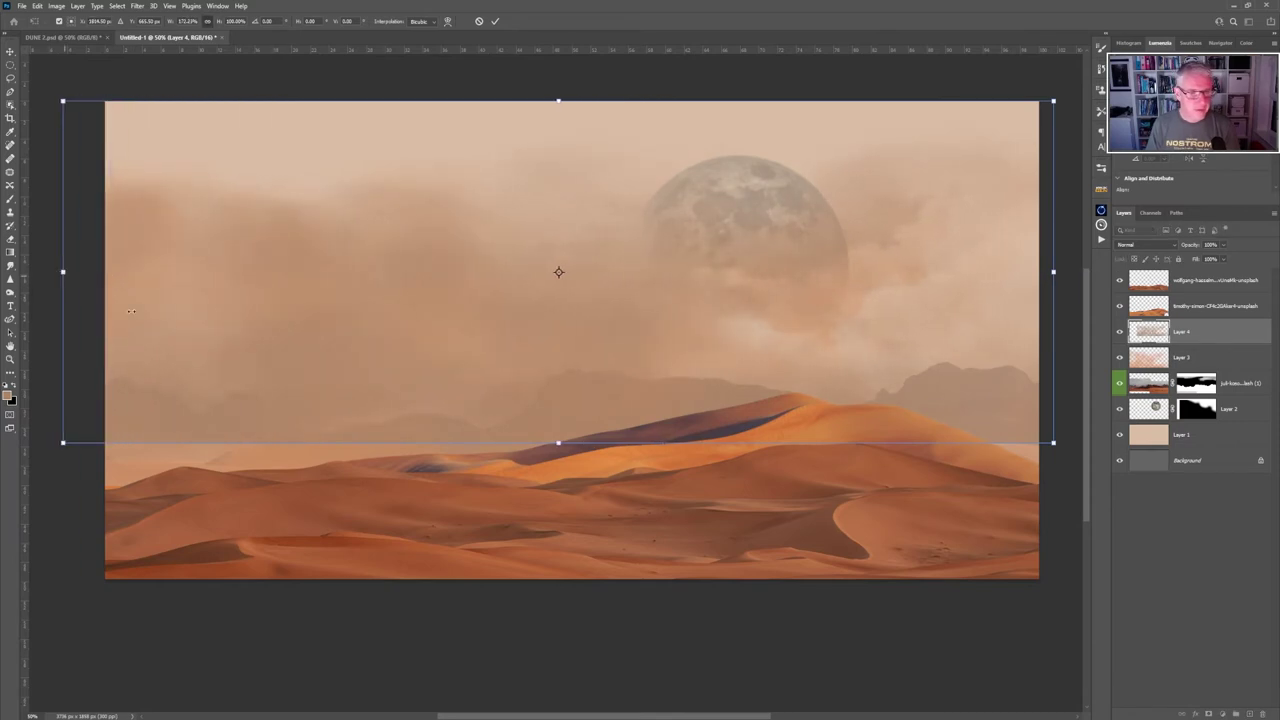
{"action": "left_click_drag", "start_coordinate": [645, 347], "coordinate": [647, 423]}
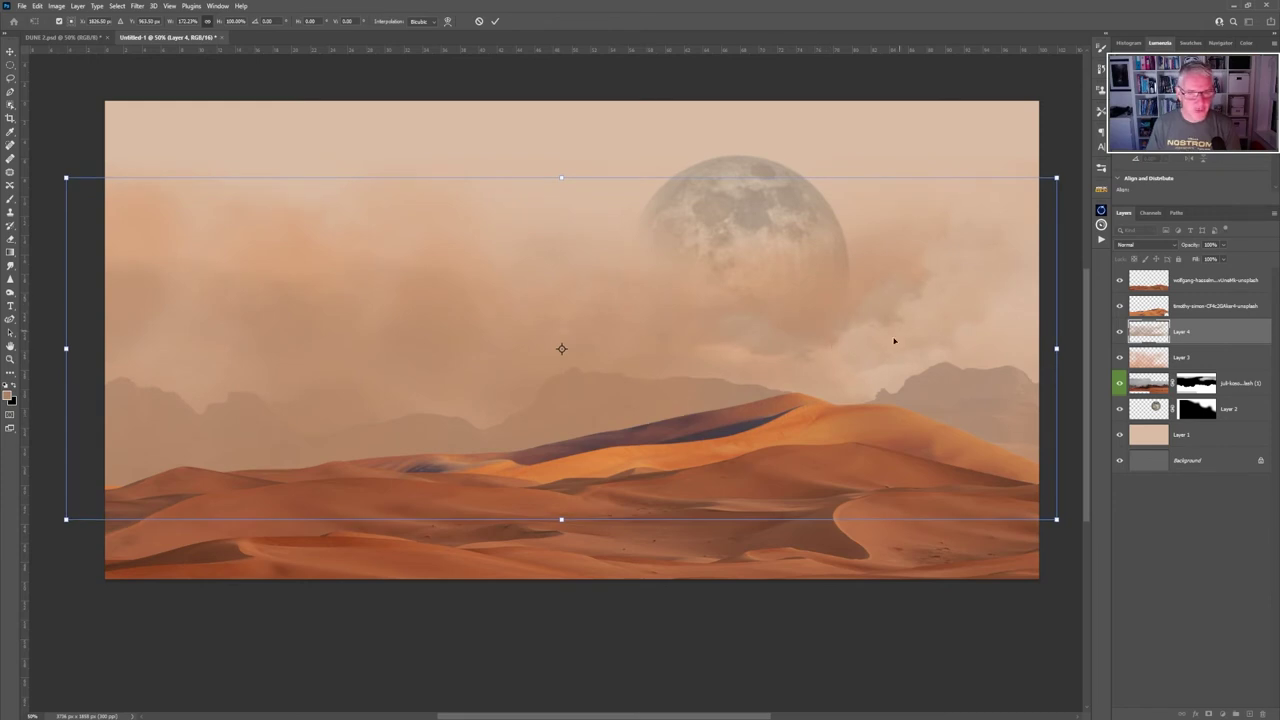
{"action": "left_click_drag", "start_coordinate": [722, 387], "coordinate": [683, 399]}
{"action": "left_click_drag", "start_coordinate": [1010, 363], "coordinate": [1026, 362]}
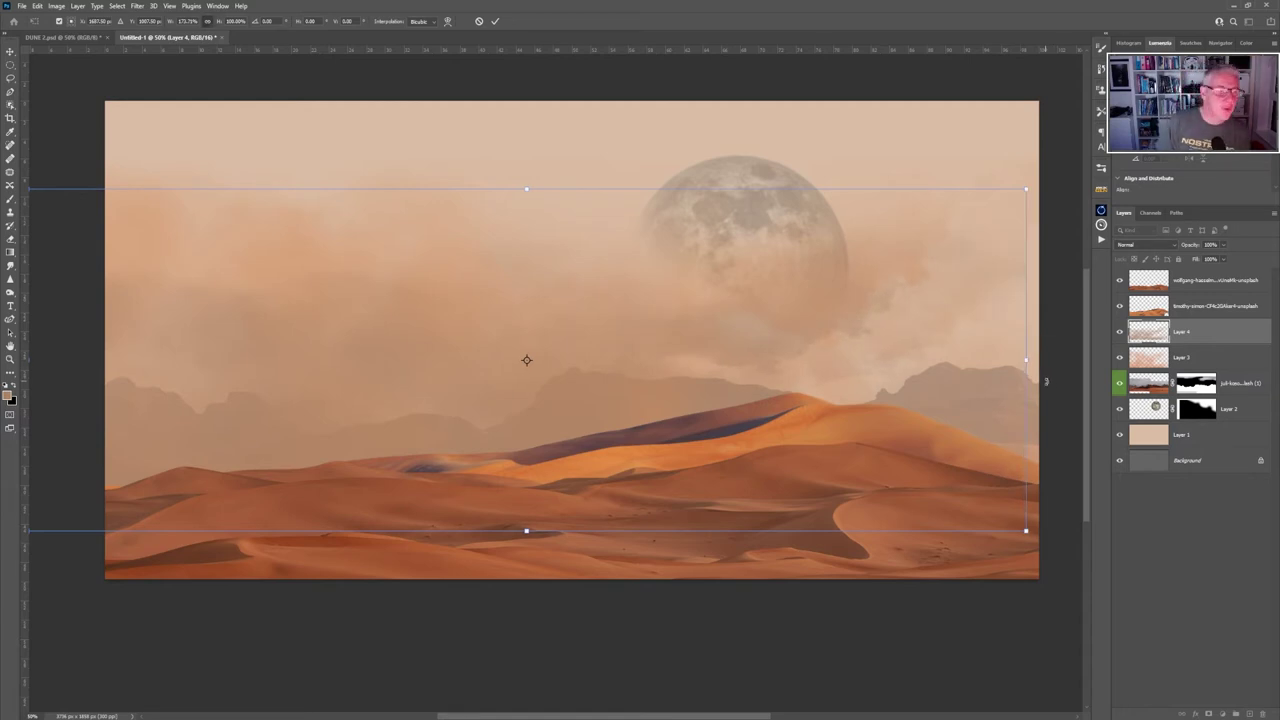
Warp the brown clouds into a more irregular shape, bulging their right side outward and pulling the upper-right corner above the canvas.
{"action": "left_click", "coordinate": [37, 6]}
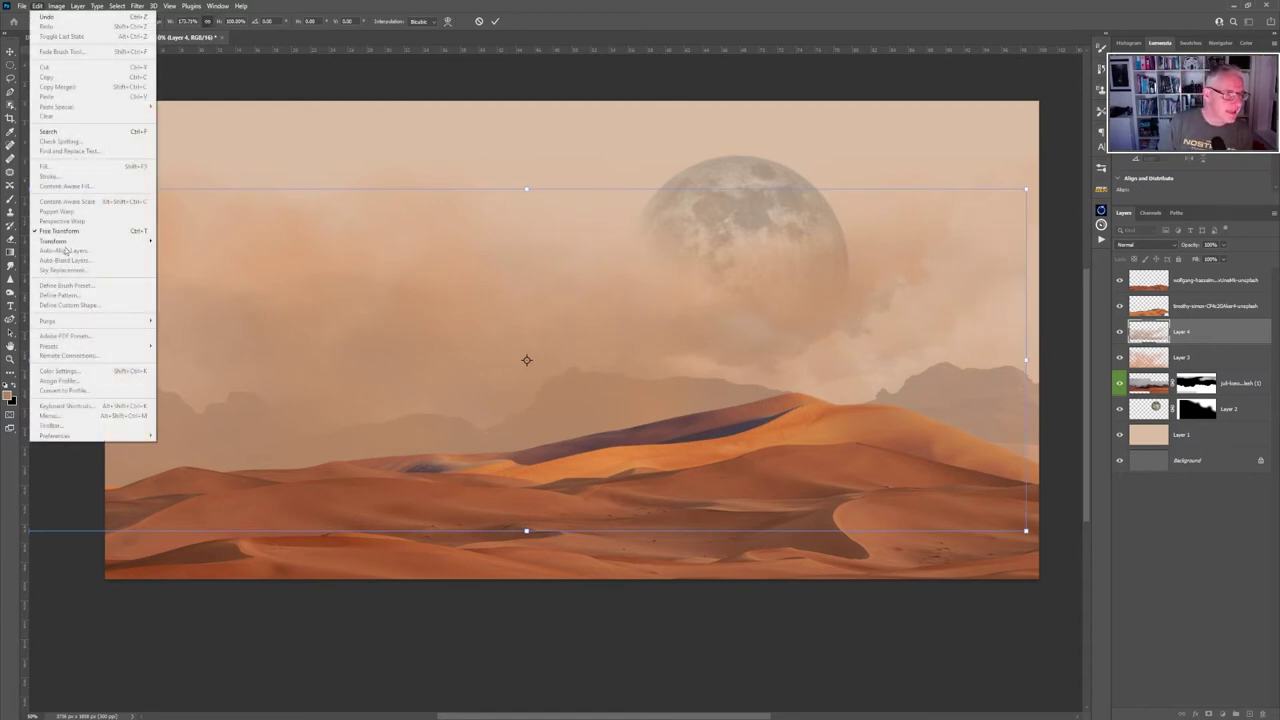
{"action": "mouse_move", "coordinate": [100, 241]}
{"action": "left_click", "coordinate": [185, 311]}
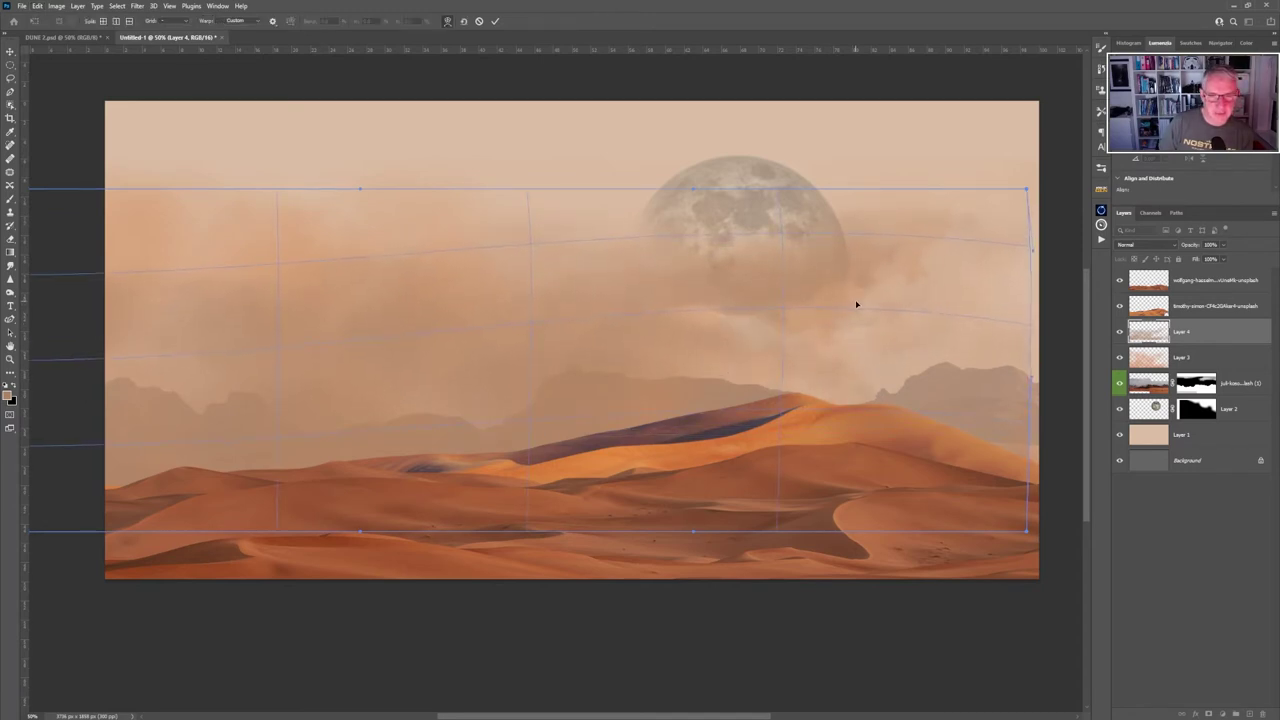
{"action": "left_click_drag", "start_coordinate": [937, 351], "coordinate": [951, 371]}
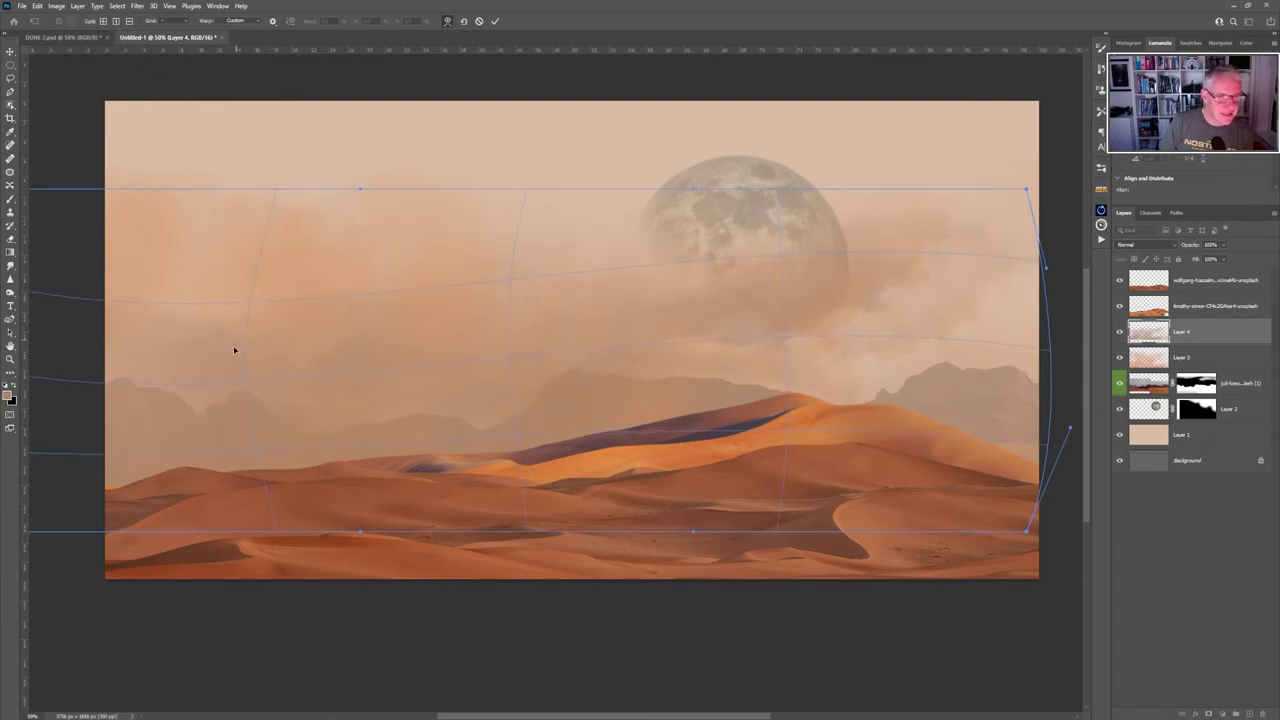
{"action": "left_click_drag", "start_coordinate": [878, 368], "coordinate": [909, 351]}
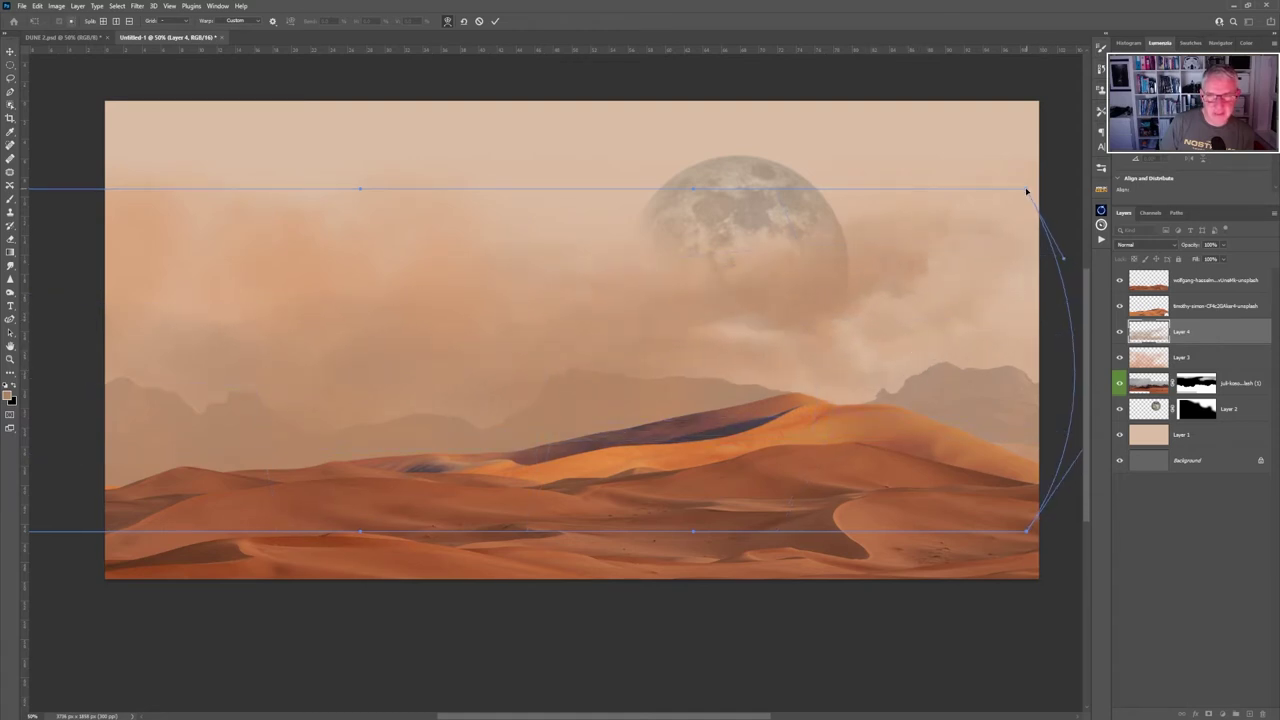
{"action": "left_click_drag", "start_coordinate": [1026, 191], "coordinate": [1043, 88]}
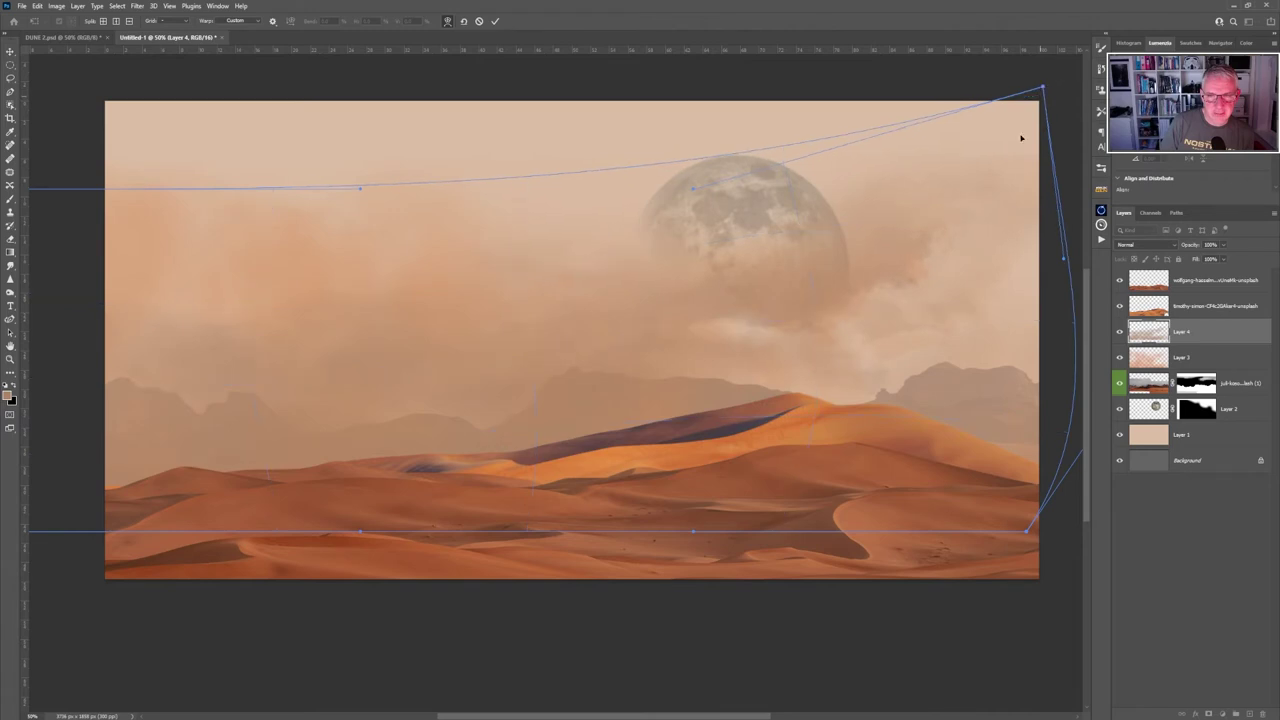
{"action": "left_click_drag", "start_coordinate": [754, 338], "coordinate": [767, 372]}
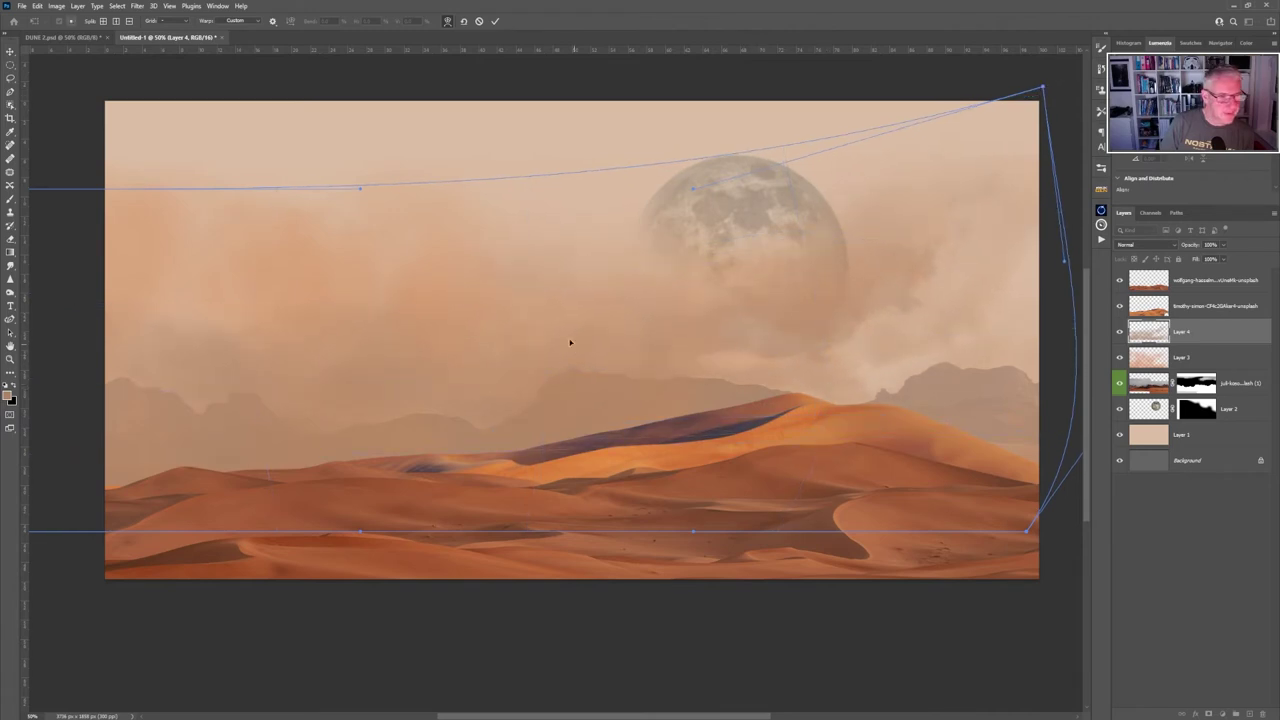
{"action": "left_click", "coordinate": [496, 22]}
{"action": "key", "text": "b"}
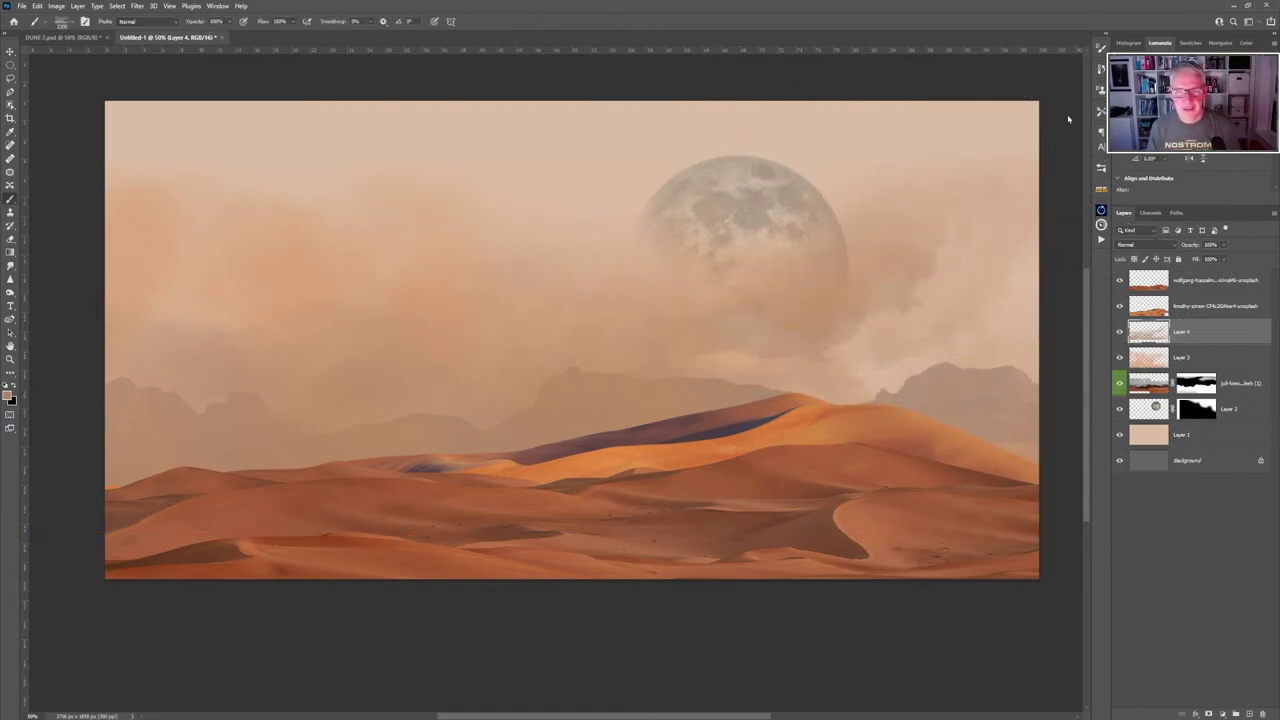
{"action": "key", "text": "v"}
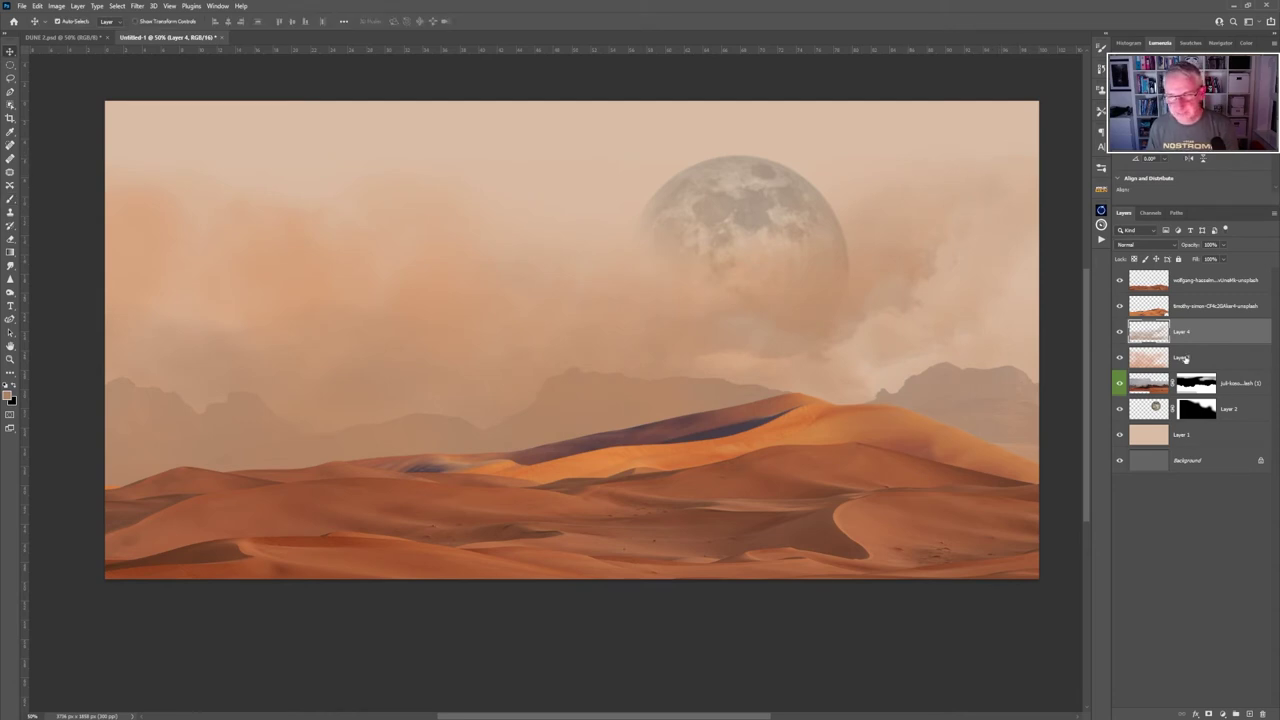
Compare the sky with and without the orange cloud layer, and select that layer with the Eraser ready.
{"action": "left_click", "coordinate": [1119, 358]}
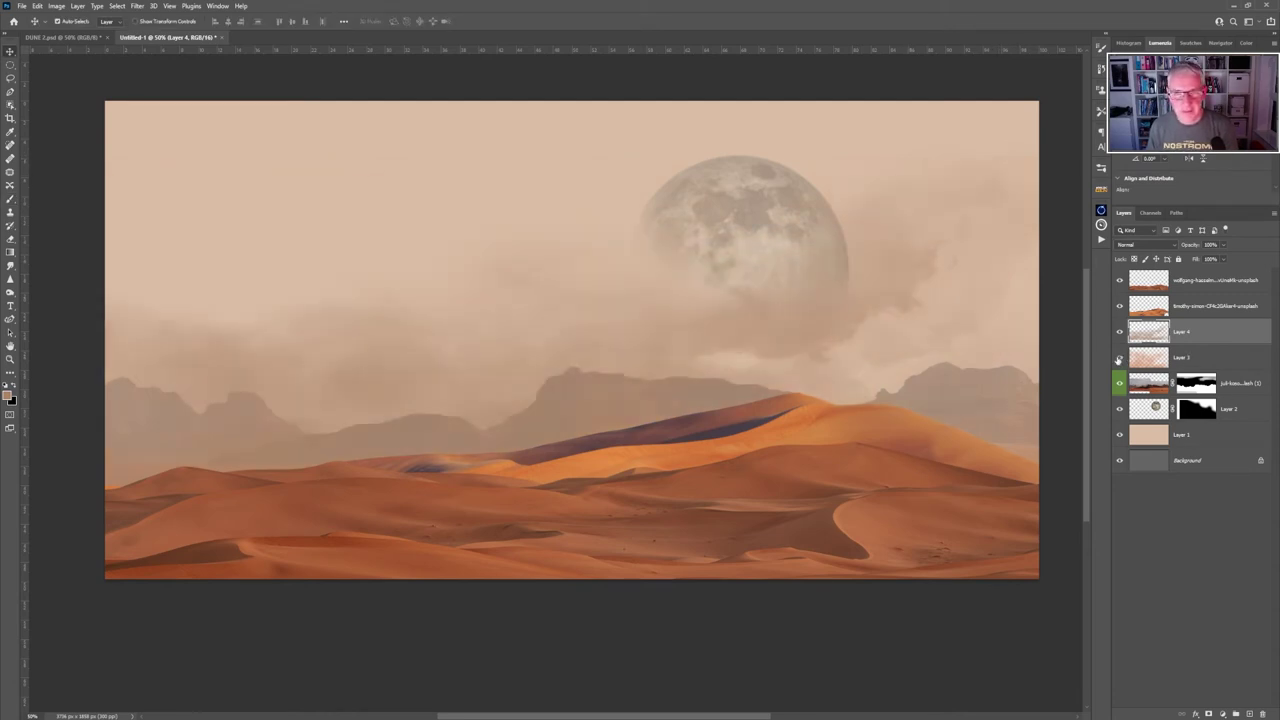
{"action": "left_click", "coordinate": [1119, 358]}
{"action": "left_click", "coordinate": [1194, 366]}
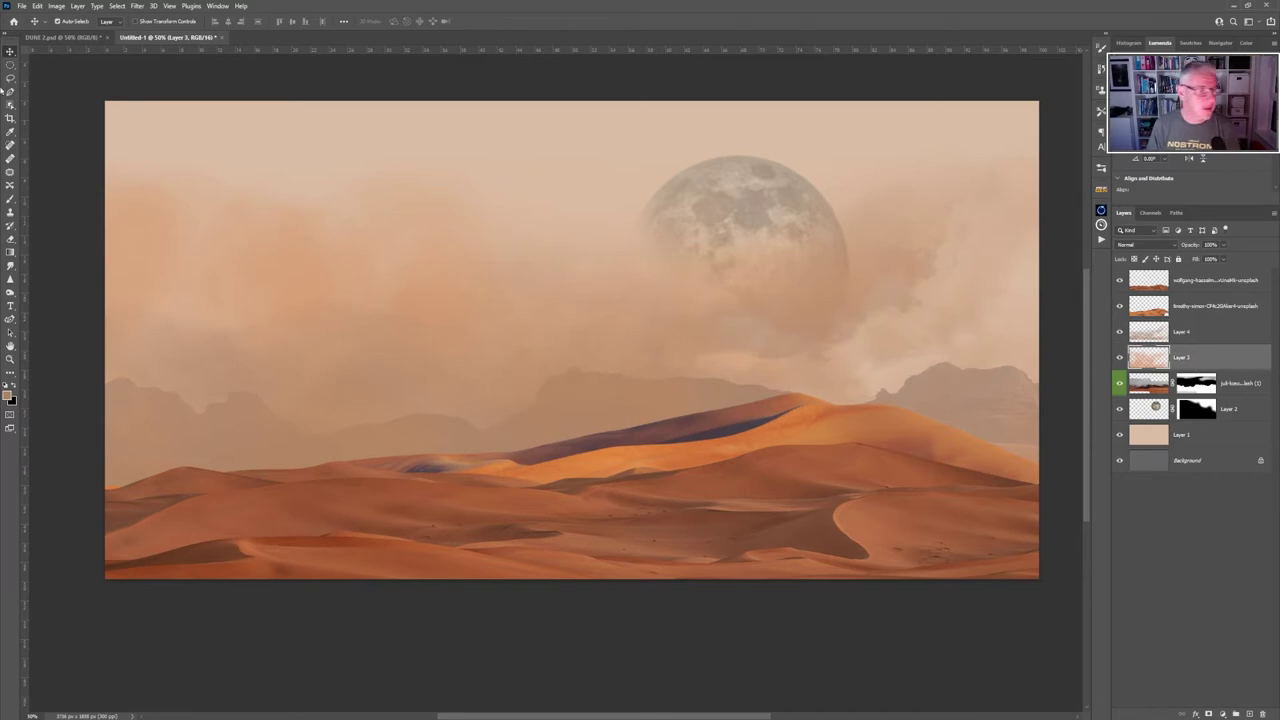
{"action": "left_click", "coordinate": [12, 240]}
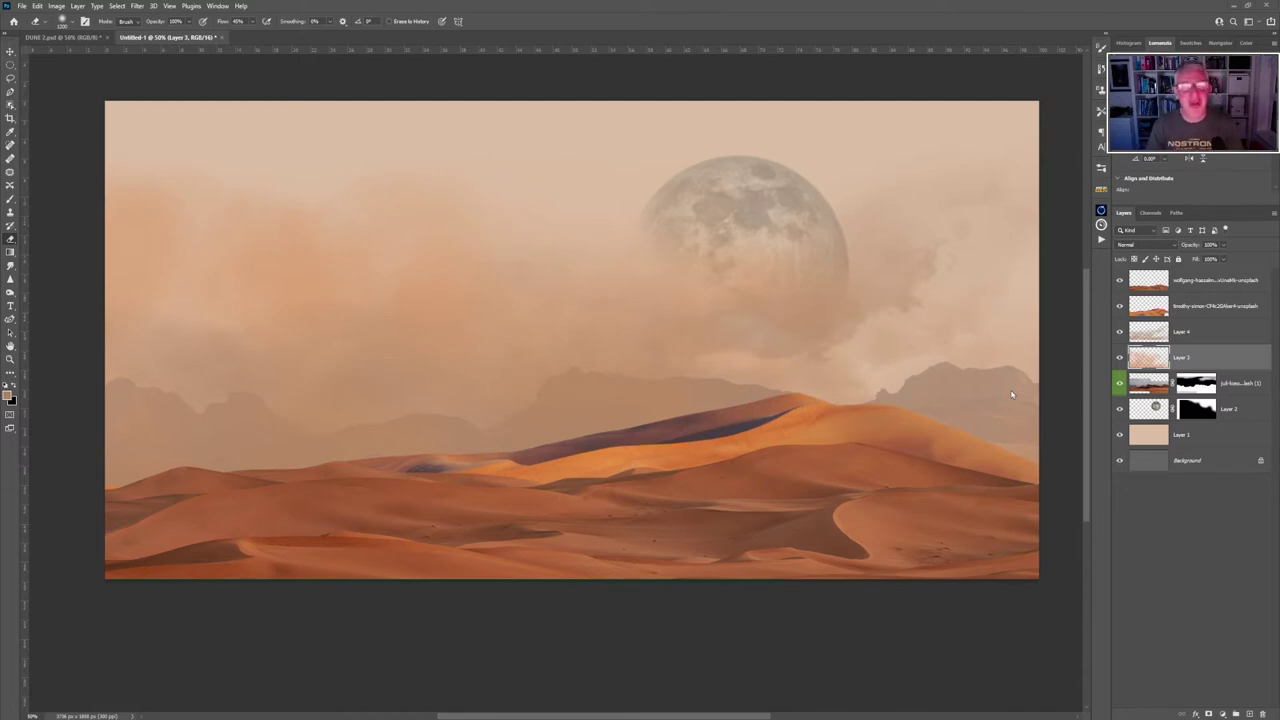
Add a Hue/Saturation adjustment layer above everything, reducing saturation to about -26 and shifting the hue slightly toward red.
{"action": "key", "text": "ctrl+u"}
{"action": "left_click", "coordinate": [1216, 281]}
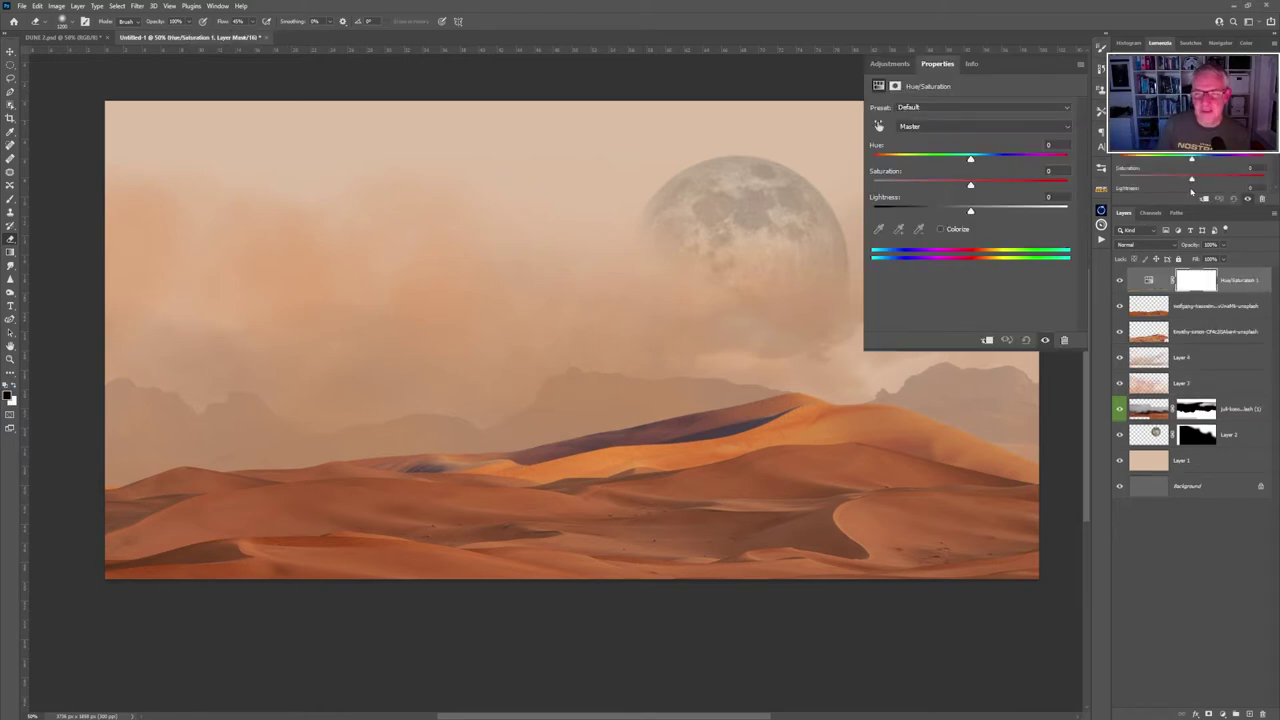
{"action": "mouse_move", "coordinate": [1192, 181]}
{"action": "left_mouse_down"}
{"action": "mouse_move", "coordinate": [1172, 182]}
{"action": "mouse_move", "coordinate": [1207, 181]}
{"action": "mouse_move", "coordinate": [1176, 181]}
{"action": "left_mouse_up"}
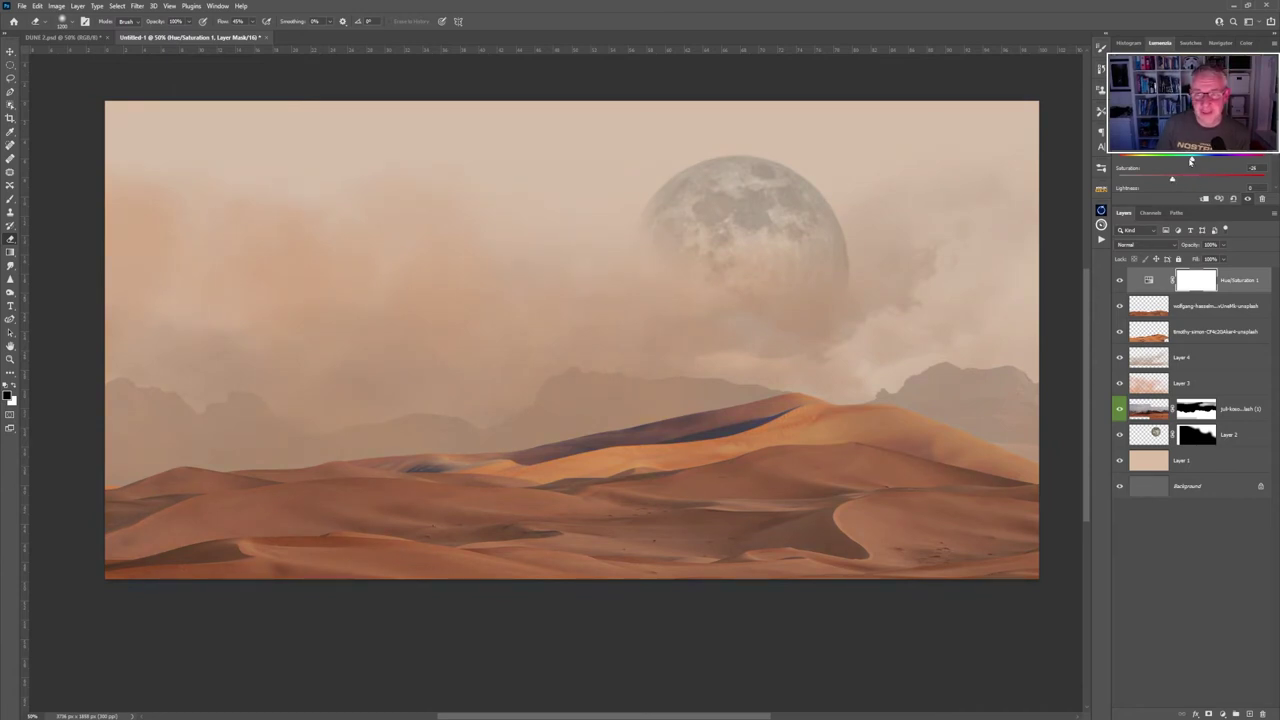
{"action": "mouse_move", "coordinate": [1191, 160]}
{"action": "left_mouse_down"}
{"action": "mouse_move", "coordinate": [1136, 160]}
{"action": "mouse_move", "coordinate": [1189, 160]}
{"action": "left_mouse_up"}
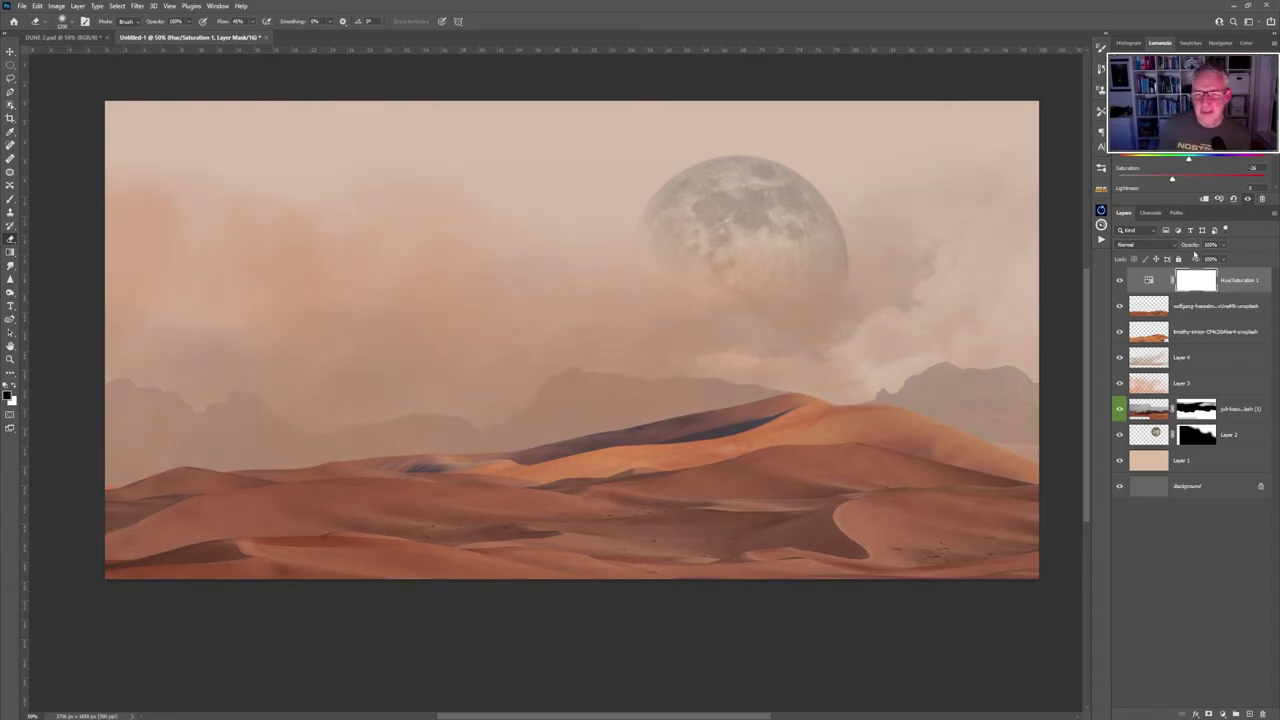
{"action": "left_click_drag", "start_coordinate": [1276, 155], "coordinate": [1274, 170]}
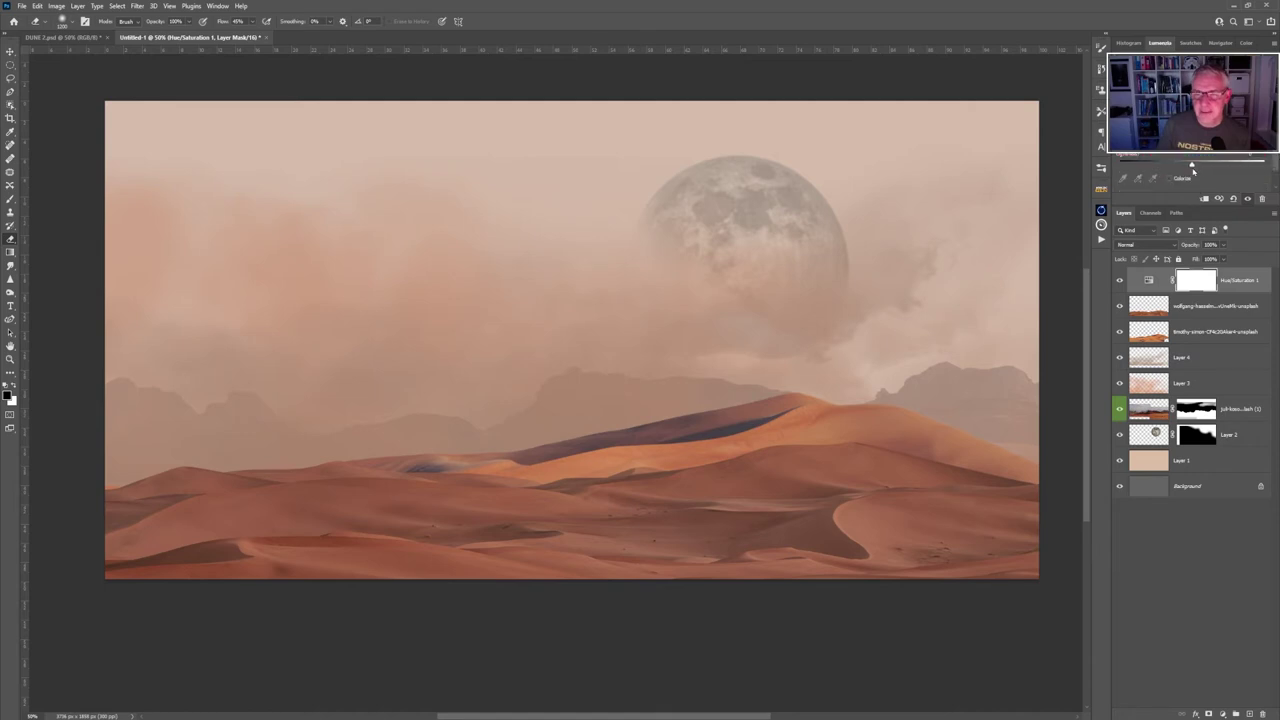
{"action": "mouse_move", "coordinate": [1192, 170]}
{"action": "left_mouse_down"}
{"action": "mouse_move", "coordinate": [1204, 167]}
{"action": "mouse_move", "coordinate": [1192, 166]}
{"action": "left_mouse_up"}
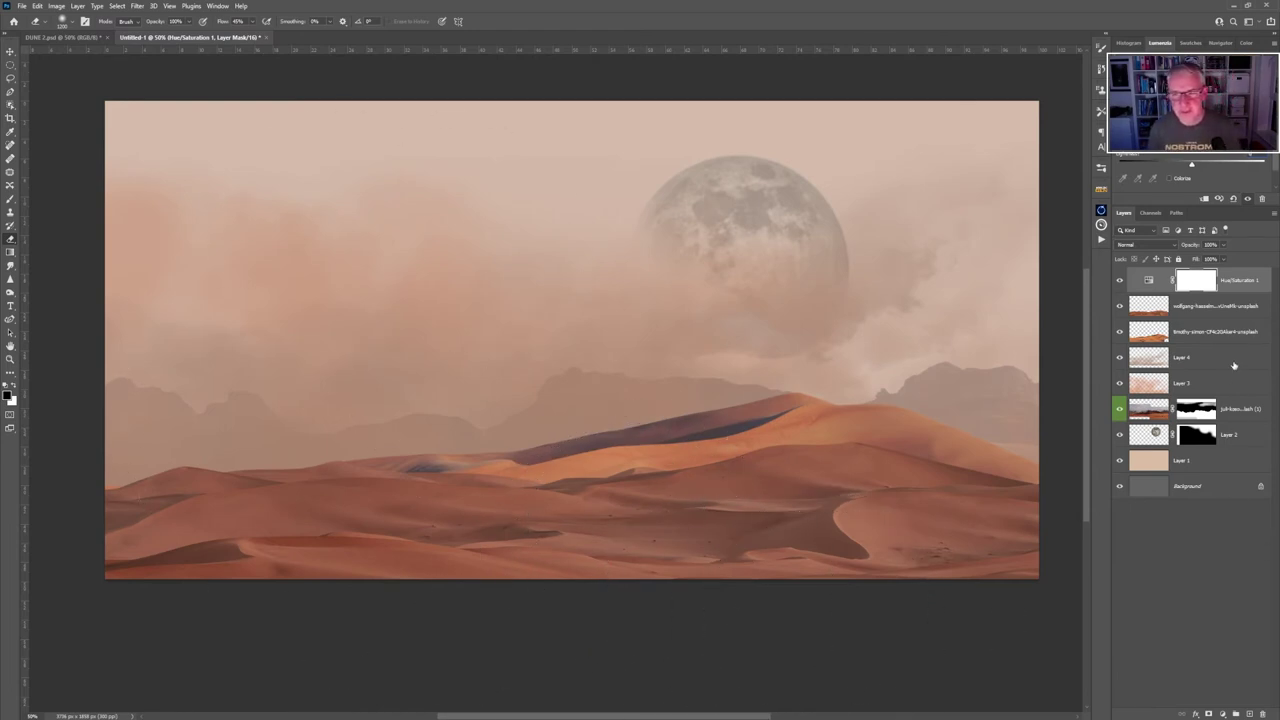
Group all layers above the Background layer and name the group "background elements".
{"action": "key", "text": "ctrl+2"}
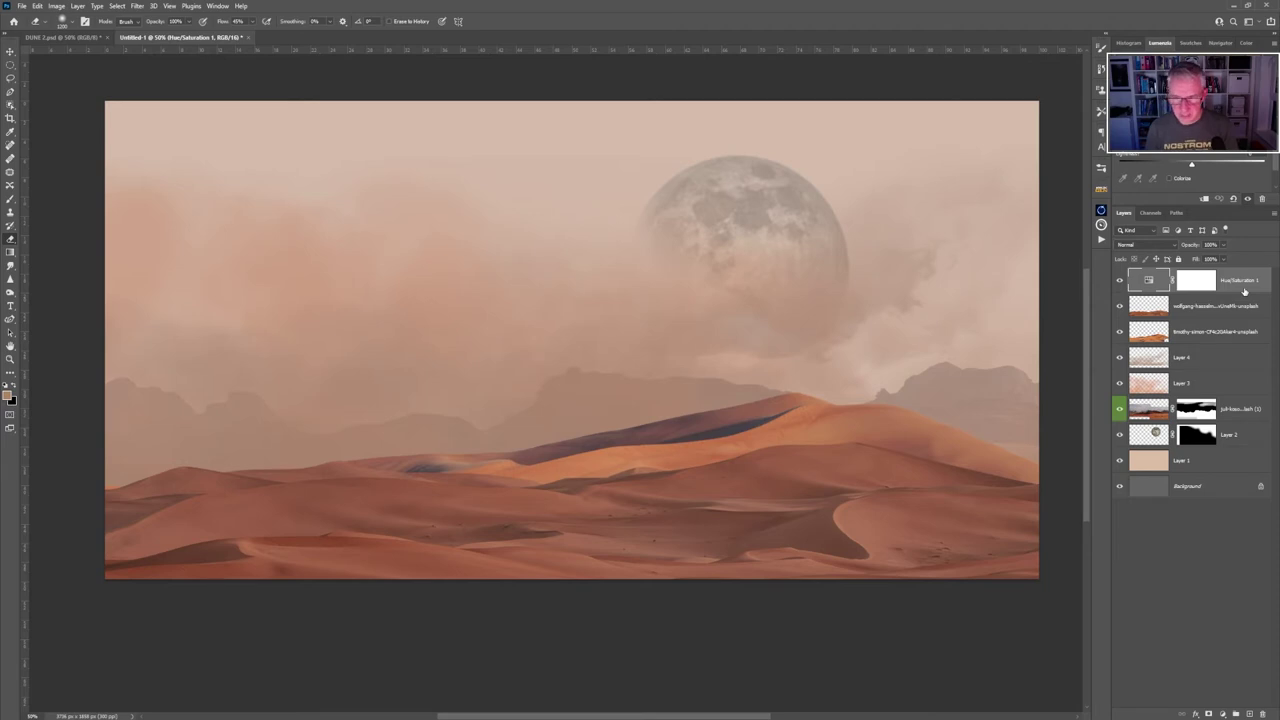
{"action": "left_click", "coordinate": [1212, 460], "text": "shift"}
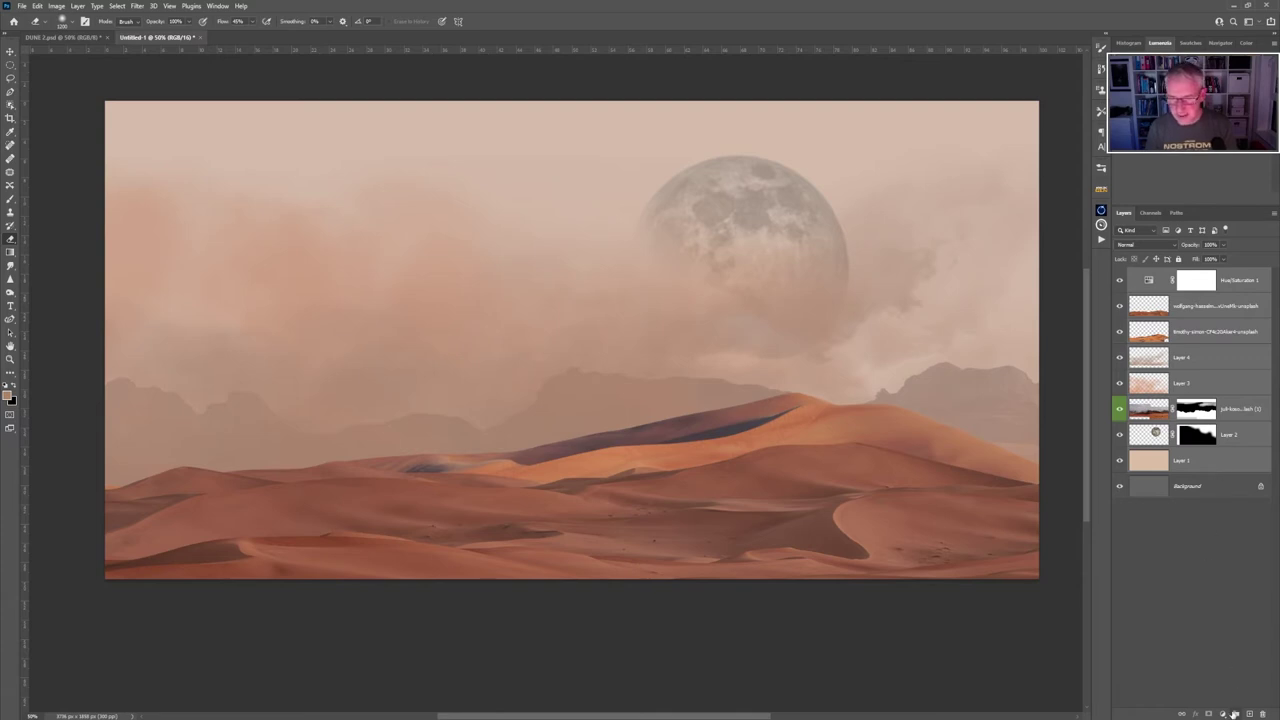
{"action": "left_click", "coordinate": [1235, 714]}
{"action": "double_click", "coordinate": [1157, 273]}
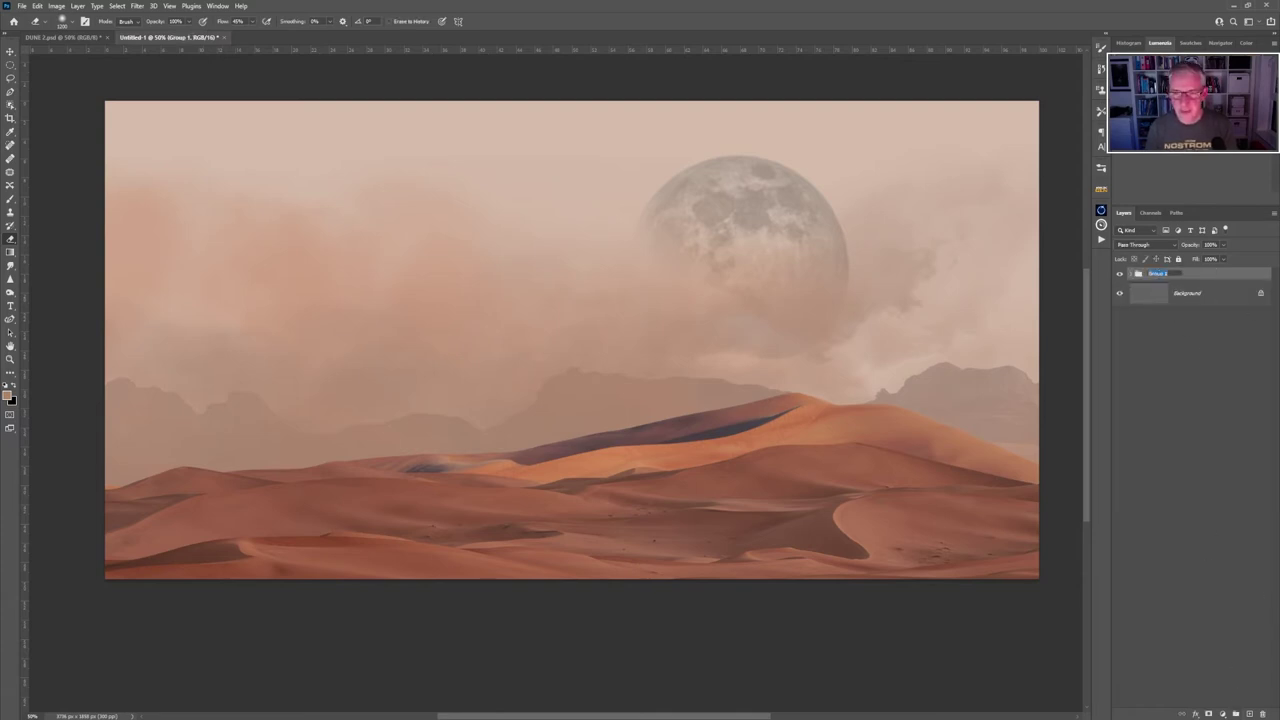
{"action": "type", "text": "s"}
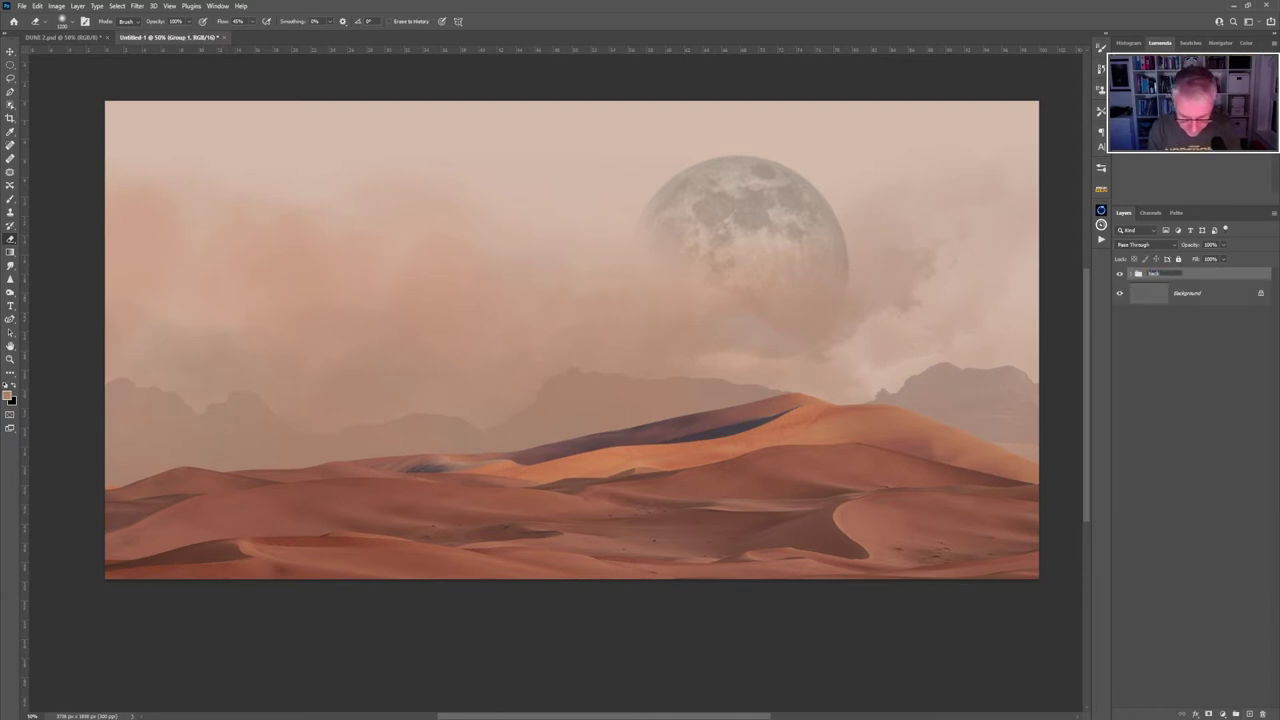
{"action": "type", "text": "ackground elements"}
{"action": "key", "text": "Return"}
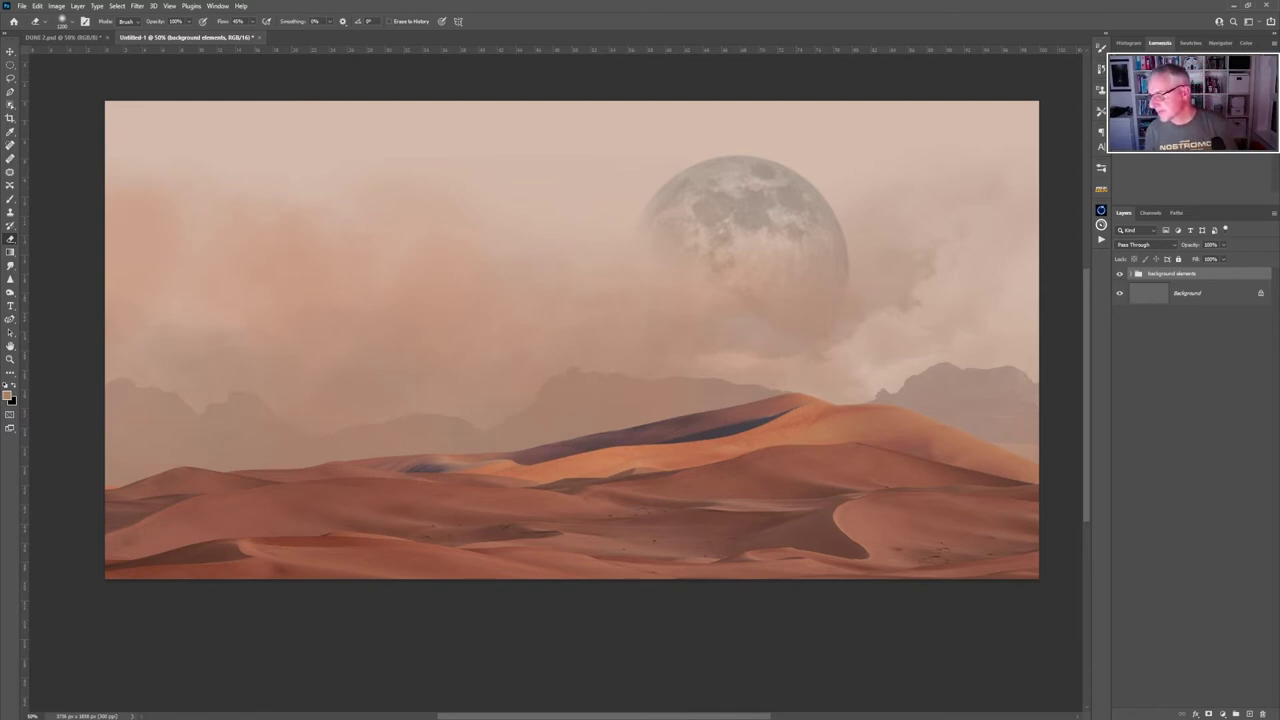
Place the dusty red canyon rock photo above the background elements group, fitted to the canvas height.
{"action": "left_click_drag", "start_coordinate": [608, 315], "coordinate": [501, 360]}
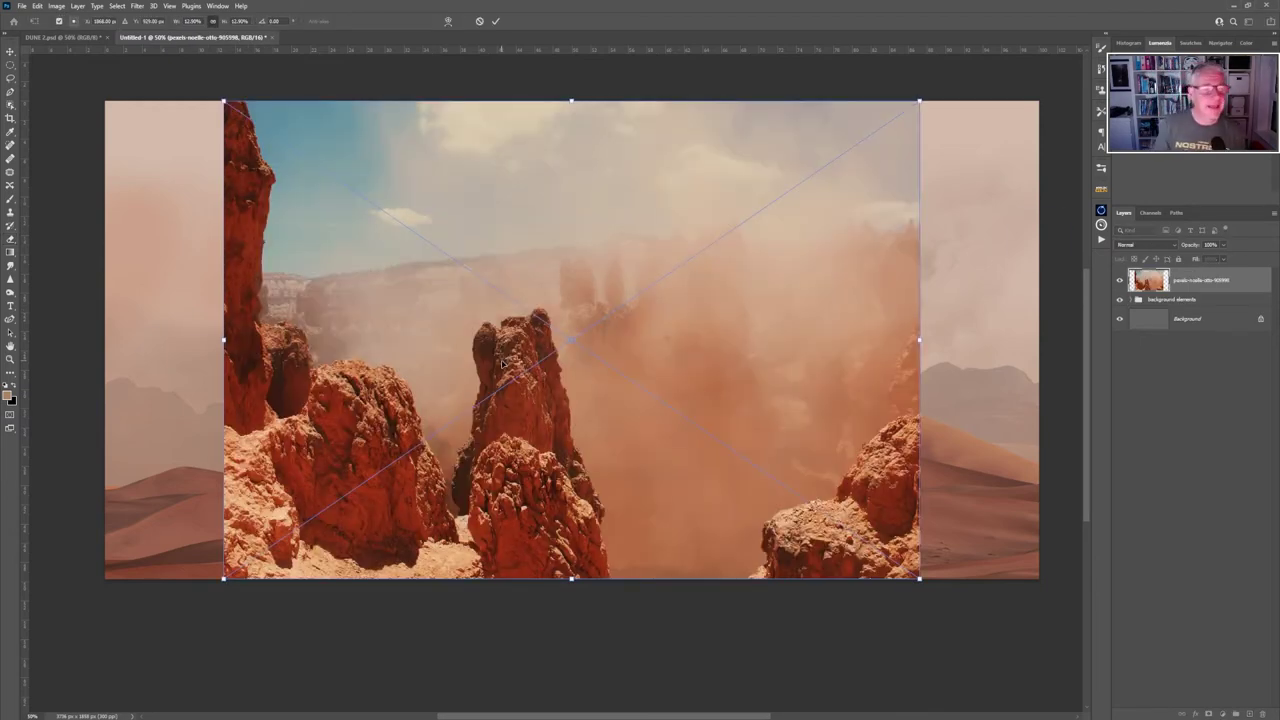
{"action": "left_click", "coordinate": [495, 20]}
{"action": "key", "text": "e"}
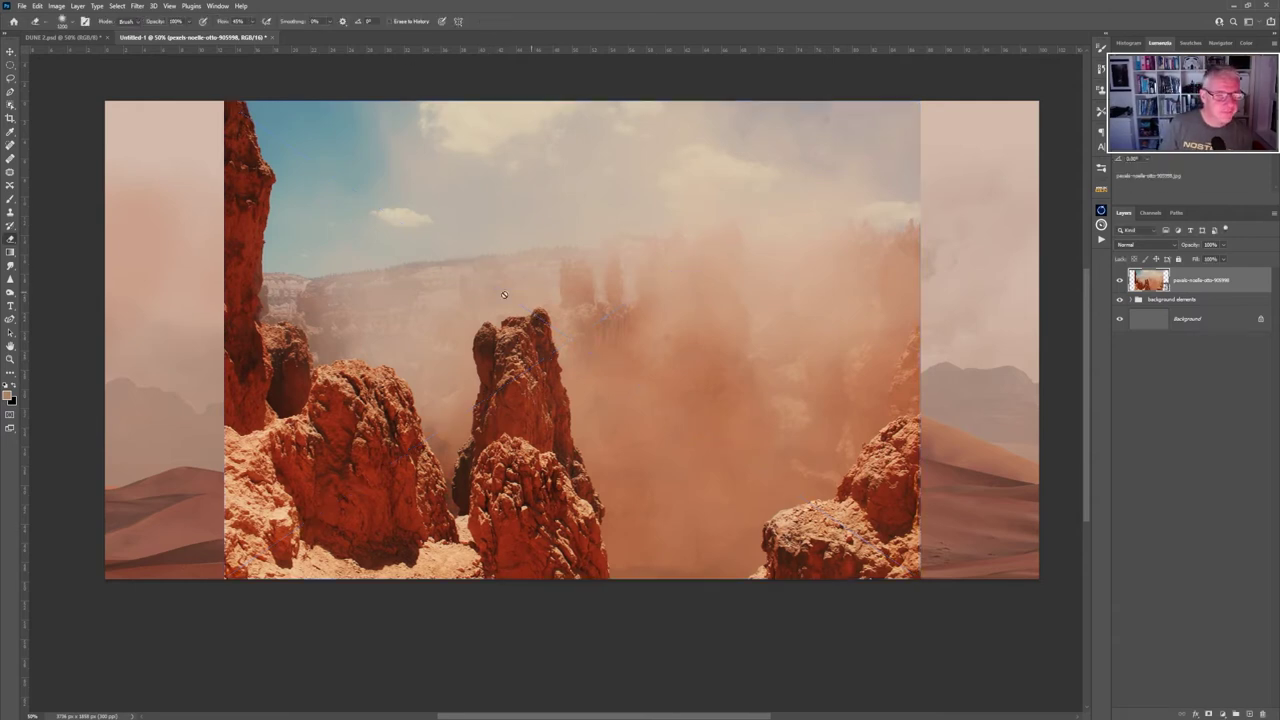
Select the rock formations with Select Subject and refine the selection with the Lasso along the narrow gap between the two rocks.
{"action": "left_click", "coordinate": [117, 5]}
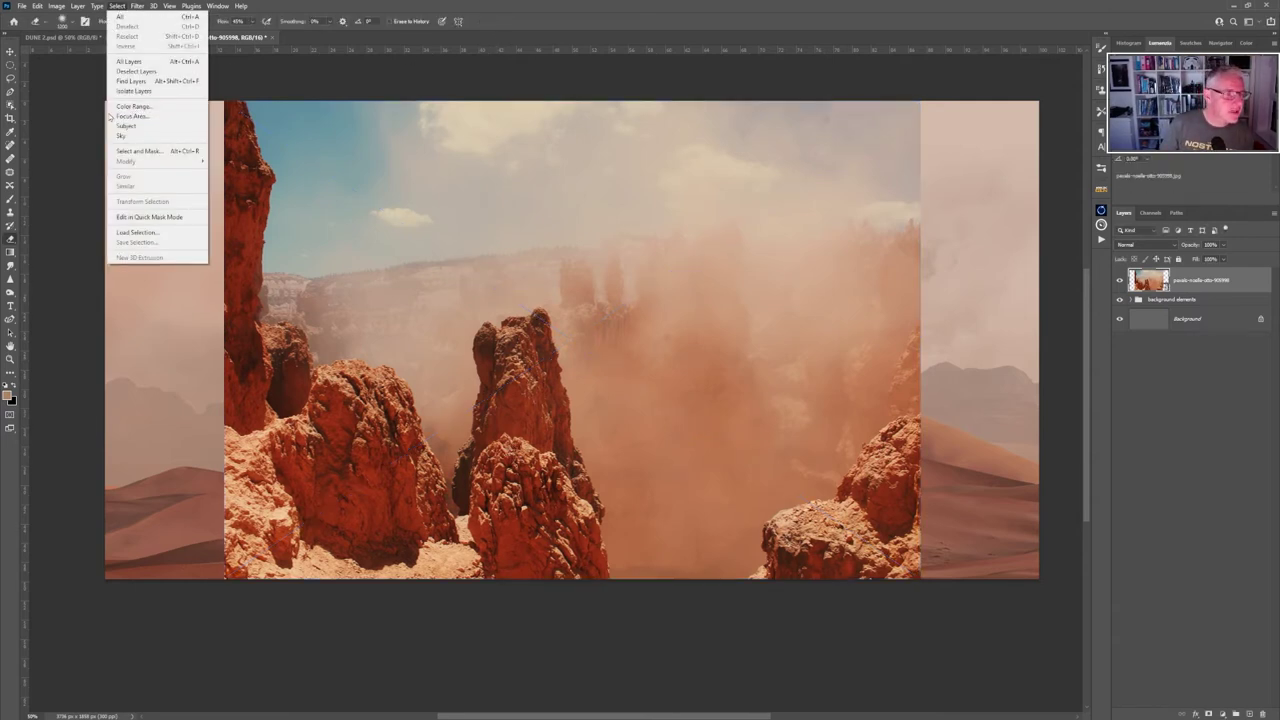
{"action": "left_click", "coordinate": [125, 126]}
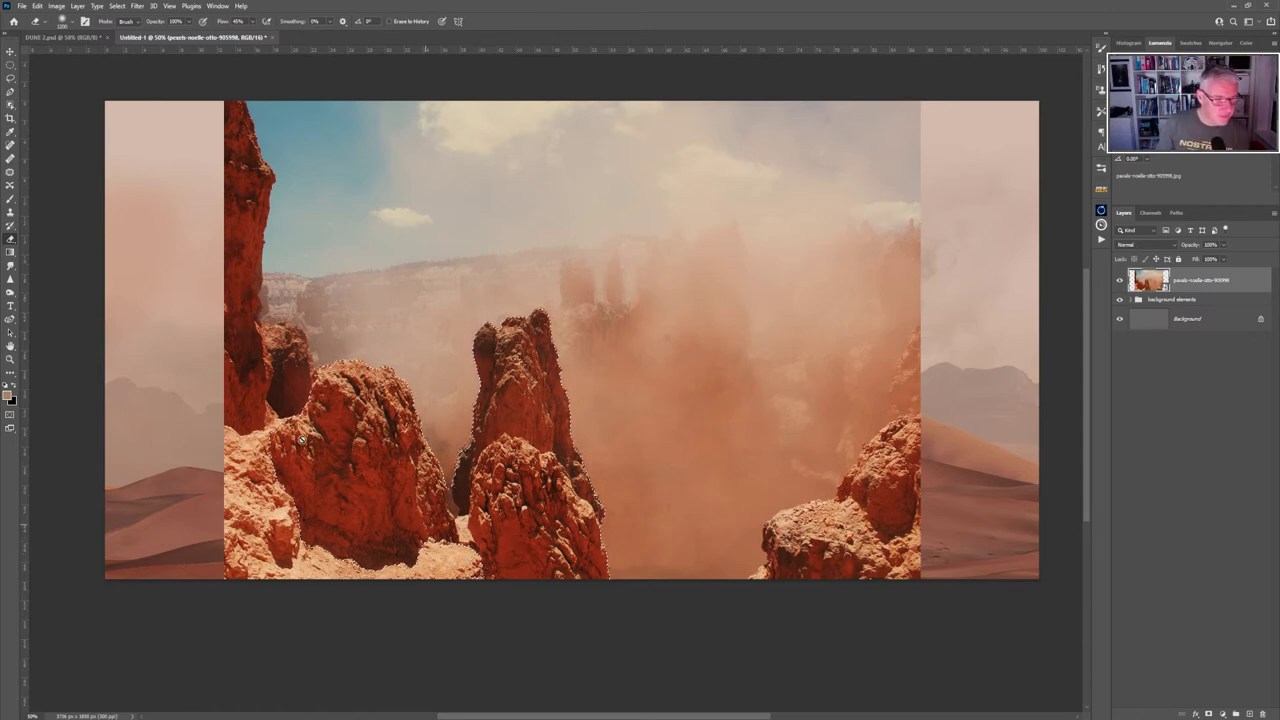
{"action": "left_click", "coordinate": [10, 79]}
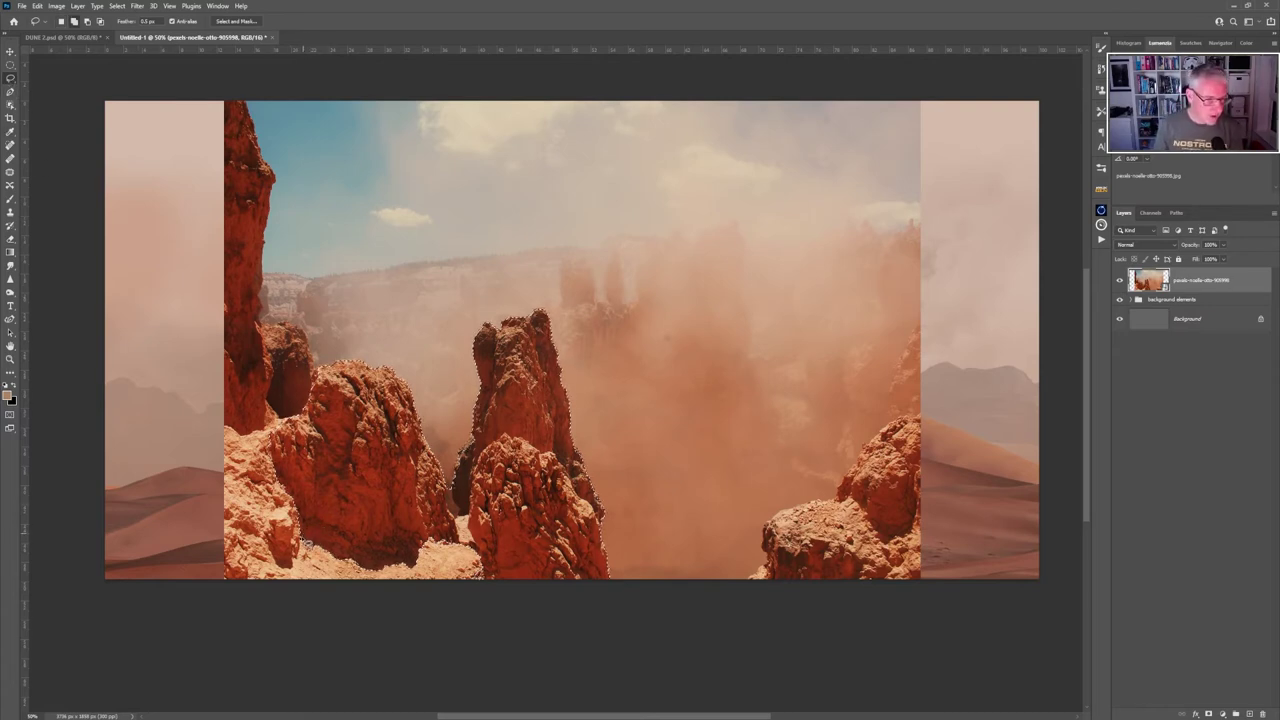
{"action": "mouse_move", "coordinate": [297, 570]}
{"action": "left_mouse_down"}
{"action": "mouse_move", "coordinate": [433, 648]}
{"action": "mouse_move", "coordinate": [555, 564]}
{"action": "mouse_move", "coordinate": [386, 524]}
{"action": "left_mouse_up"}
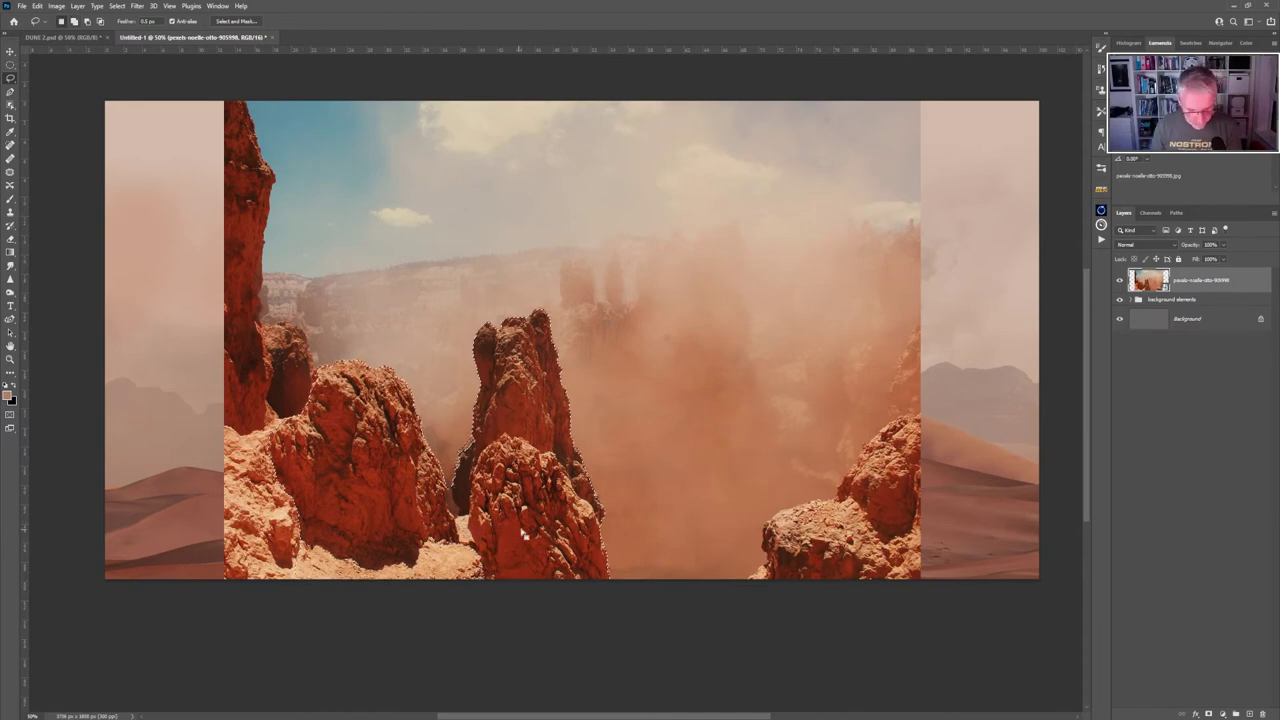
{"action": "scroll", "coordinate": [478, 483], "scroll_direction": "up", "scroll_amount": 5}
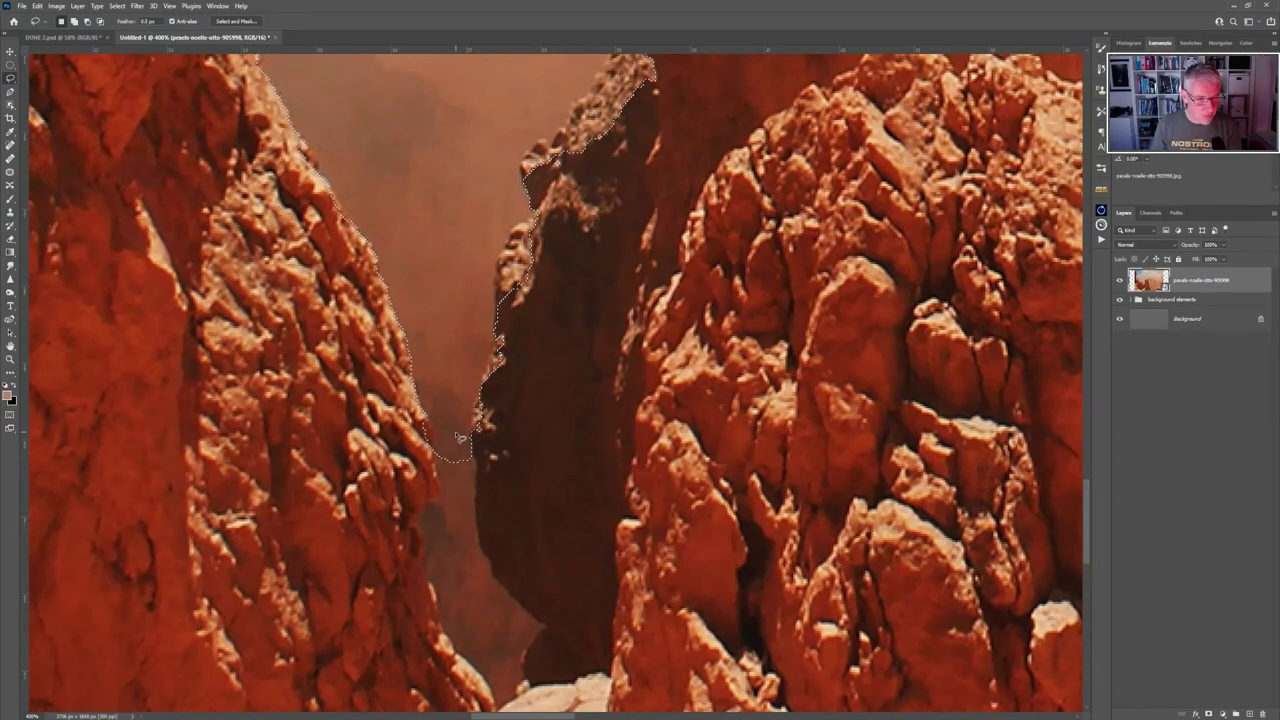
{"action": "mouse_move", "coordinate": [474, 451]}
{"action": "left_mouse_down"}
{"action": "mouse_move", "coordinate": [485, 546]}
{"action": "mouse_move", "coordinate": [552, 627]}
{"action": "mouse_move", "coordinate": [536, 682]}
{"action": "mouse_move", "coordinate": [494, 716]}
{"action": "mouse_move", "coordinate": [417, 578]}
{"action": "mouse_move", "coordinate": [411, 526]}
{"action": "mouse_move", "coordinate": [437, 432]}
{"action": "mouse_move", "coordinate": [472, 455]}
{"action": "left_mouse_up"}
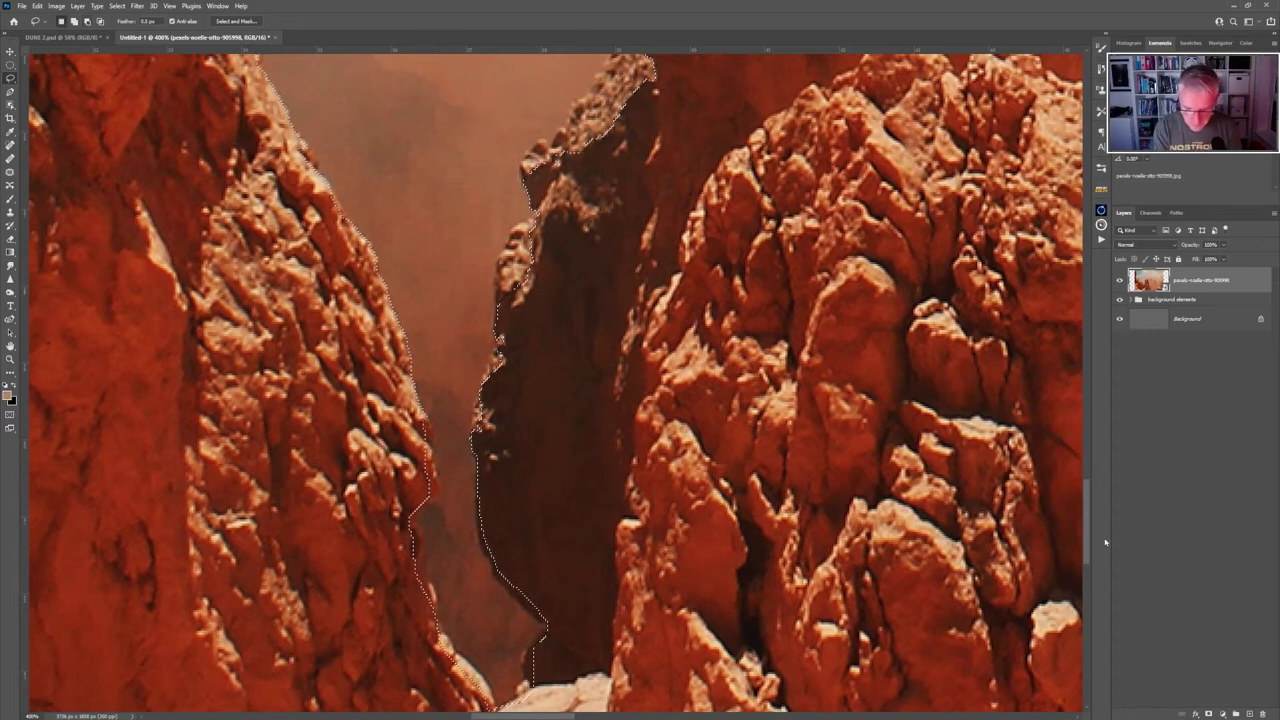
{"action": "key", "text": "ctrl+0"}
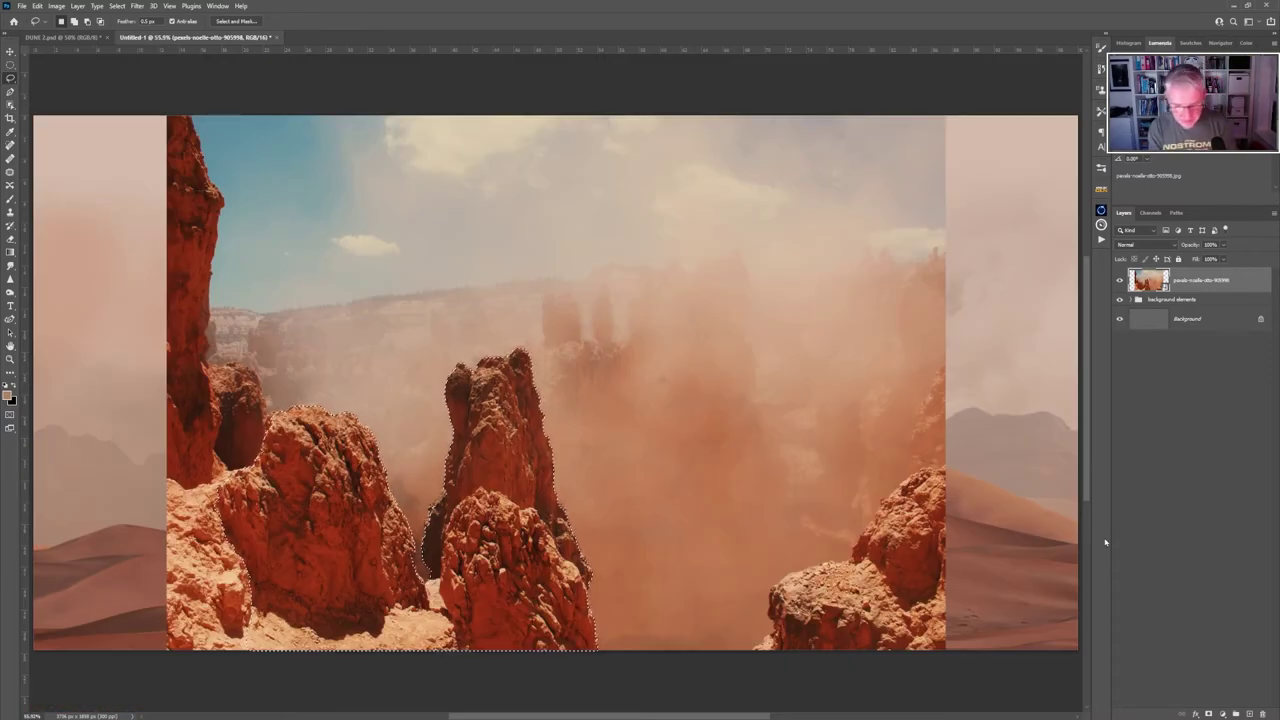
Copy the selected rocks to a new layer and delete the placed canyon photo layer.
{"action": "key", "text": "ctrl+j"}
{"action": "left_click", "coordinate": [1194, 310]}
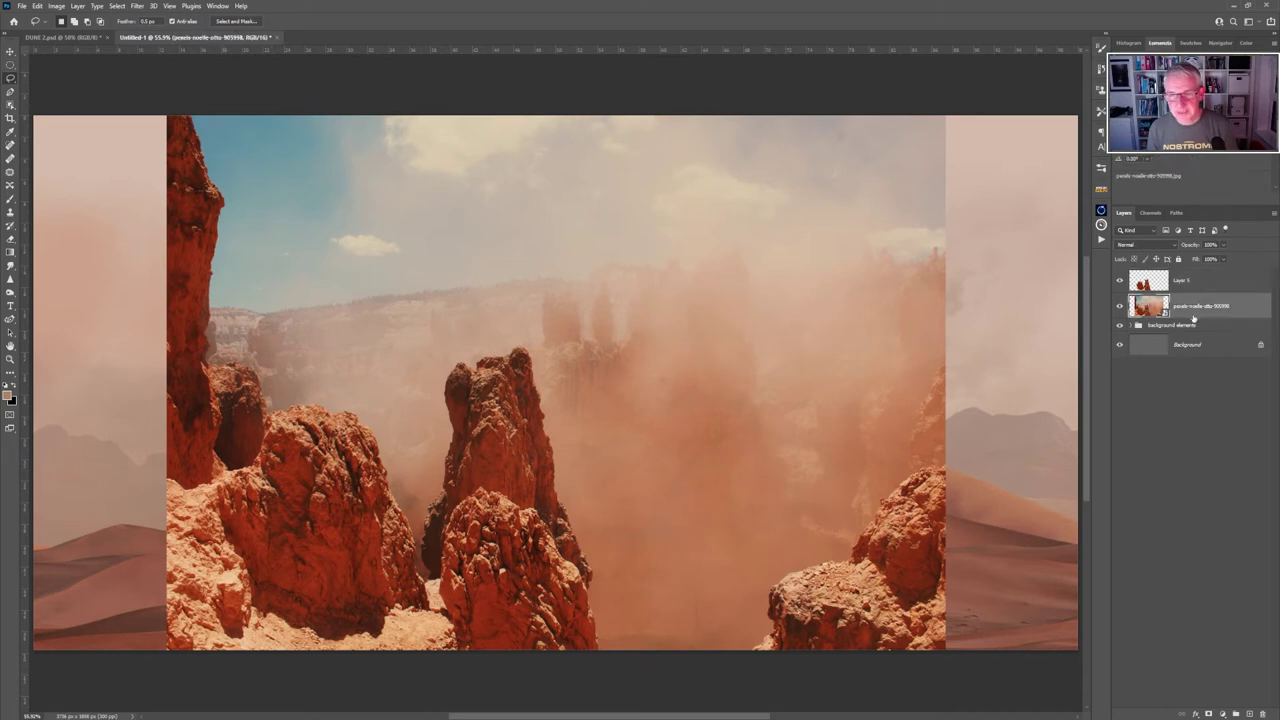
{"action": "key", "text": "Delete"}
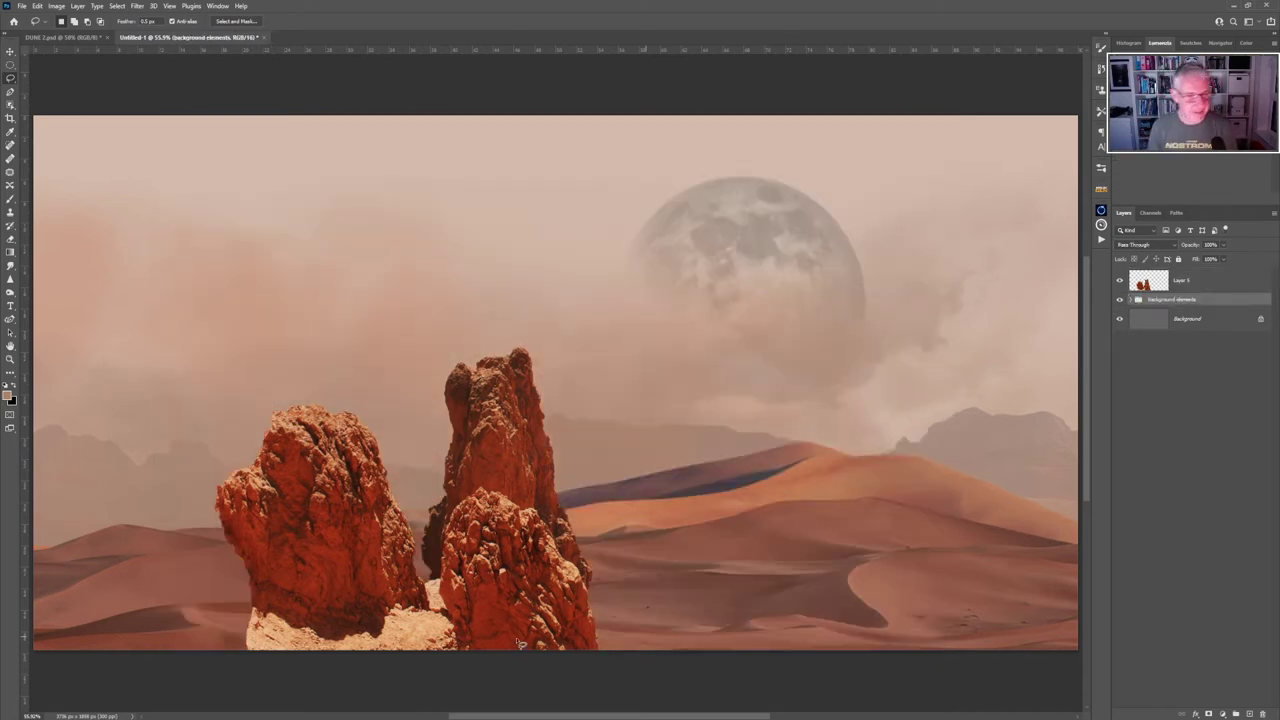
Duplicate the cut-out rock layer and hide the original.
{"action": "key", "text": "v"}
{"action": "key", "text": "ctrl+minus"}
{"action": "key", "text": "ctrl+minus"}
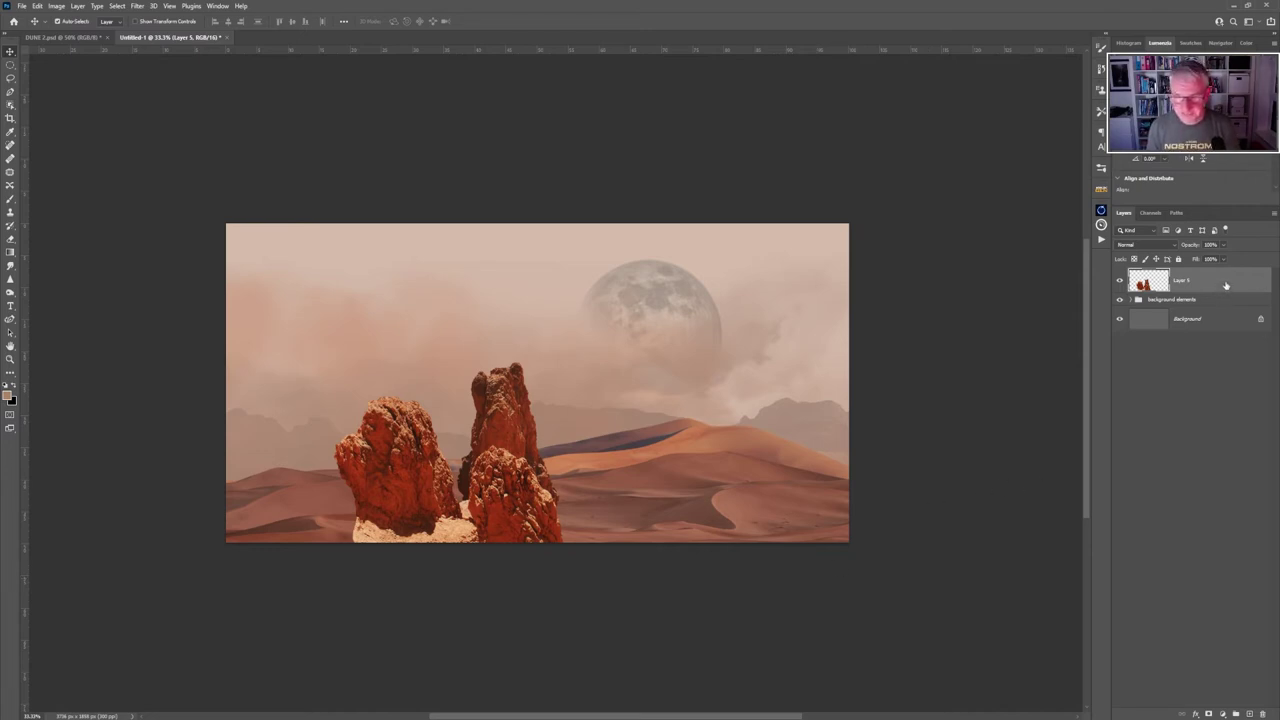
{"action": "key", "text": "ctrl+j"}
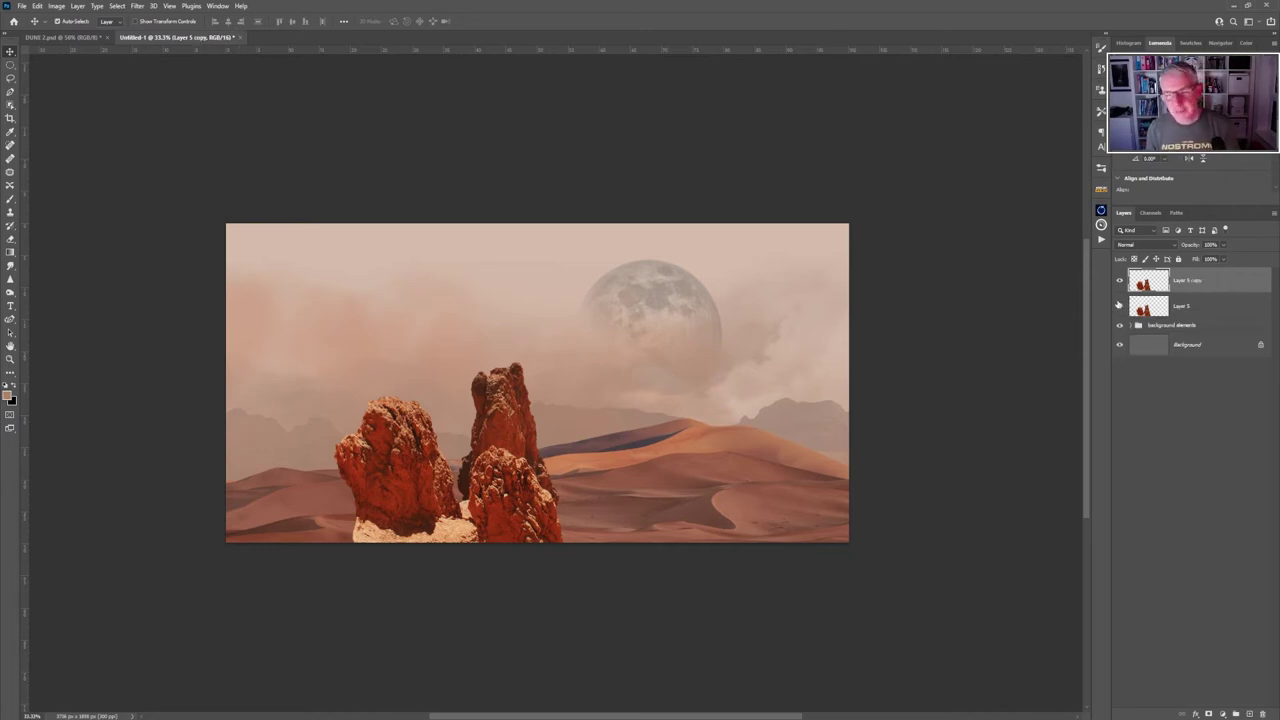
Move the duplicated rocks up toward the middle of the canvas and flip them horizontally.
{"action": "left_click_drag", "start_coordinate": [506, 490], "coordinate": [596, 408]}
{"action": "left_click", "coordinate": [37, 6]}
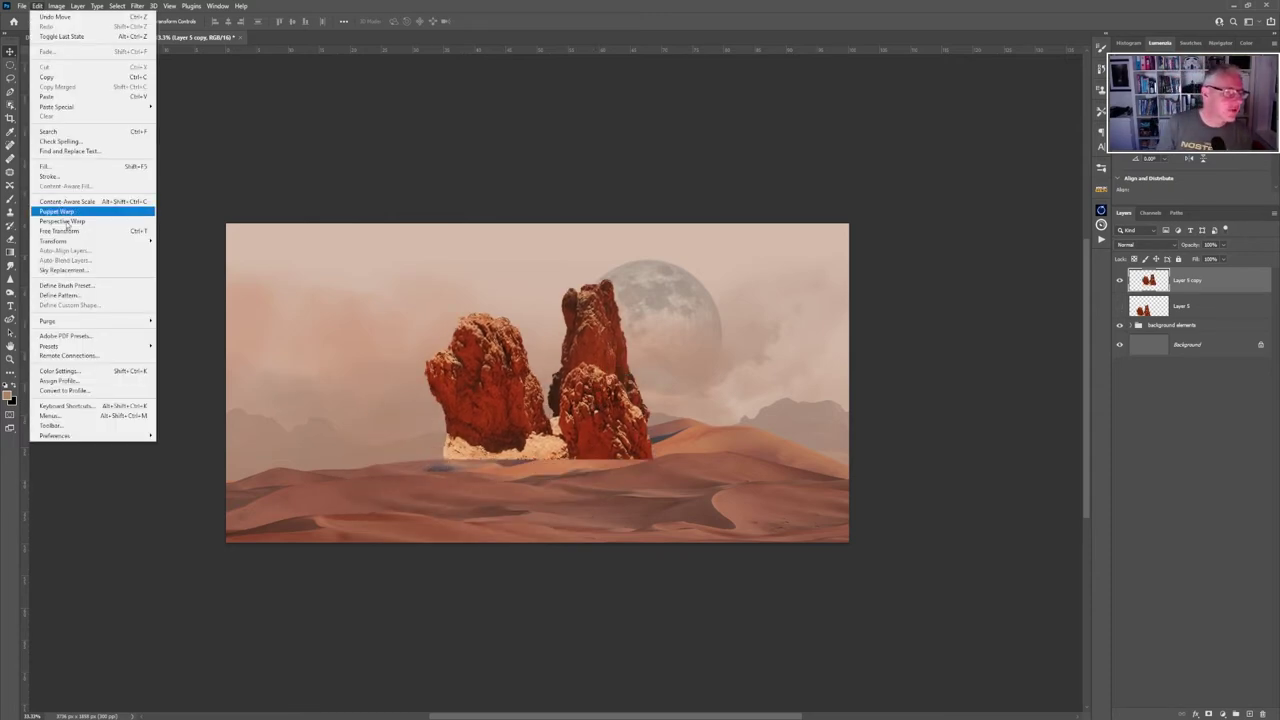
{"action": "mouse_move", "coordinate": [120, 241]}
{"action": "left_click", "coordinate": [182, 430]}
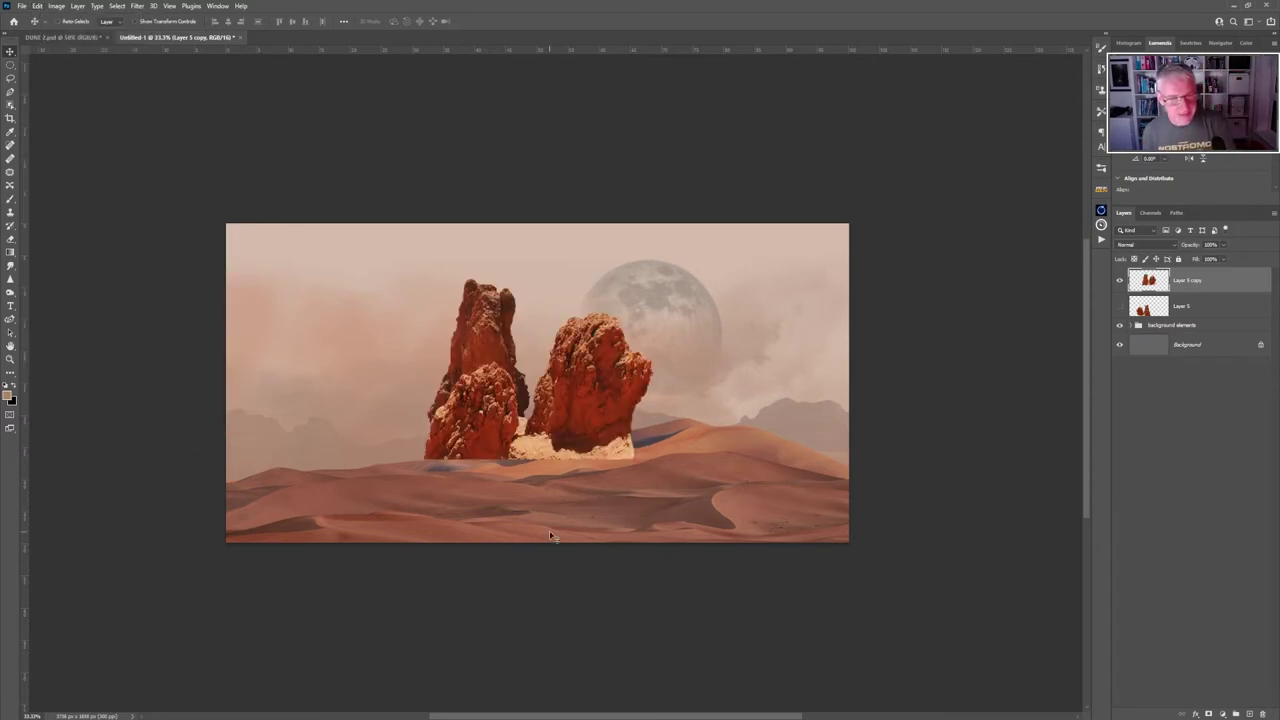
Scale the flipped rocks to about 207%, rotate them about 15° clockwise, and position them as a sloping cliff at the canvas's right edge.
{"action": "key", "text": "ctrl+t"}
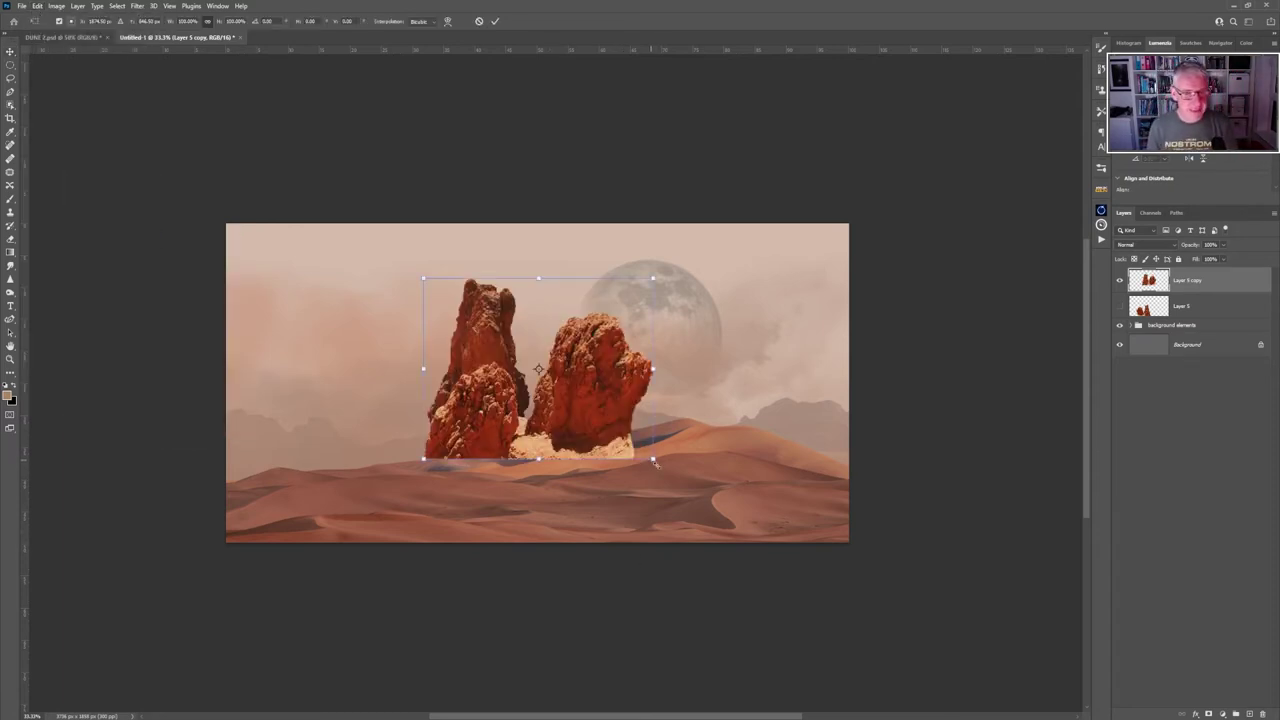
{"action": "left_click_drag", "start_coordinate": [652, 459], "coordinate": [900, 653]}
{"action": "left_click_drag", "start_coordinate": [755, 447], "coordinate": [943, 400]}
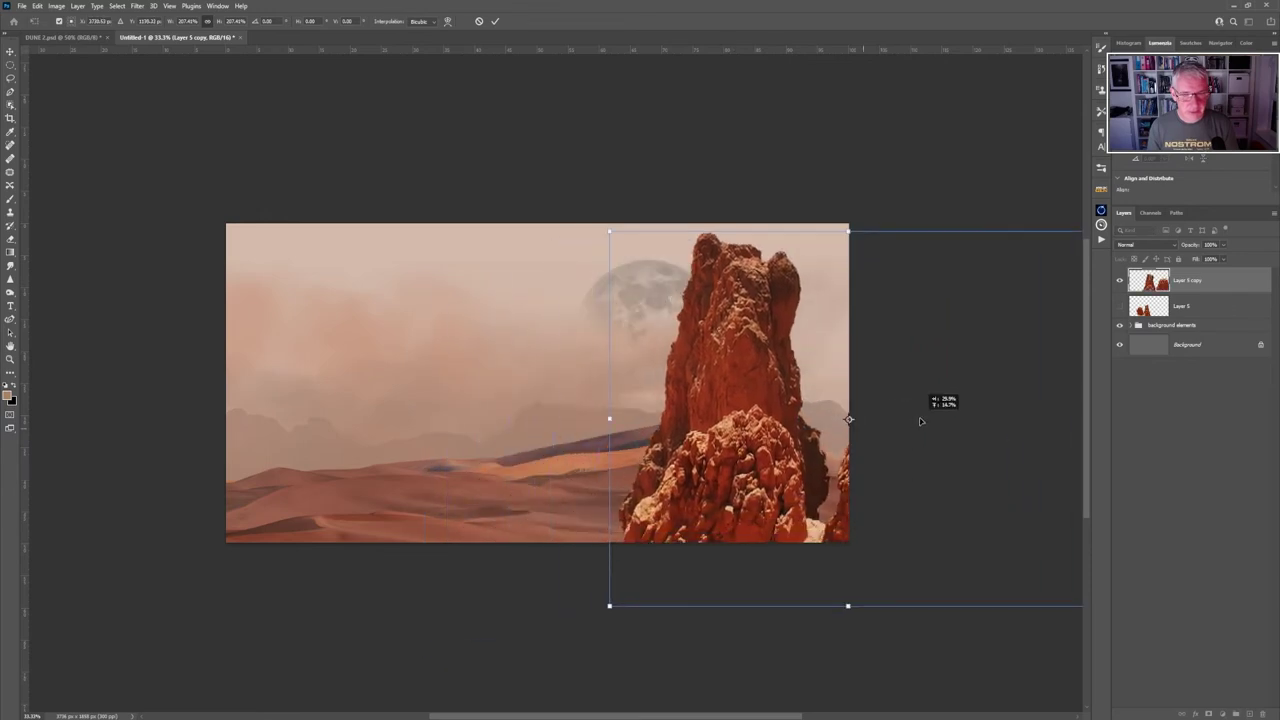
{"action": "left_click_drag", "start_coordinate": [868, 653], "coordinate": [826, 654]}
{"action": "left_click_drag", "start_coordinate": [746, 483], "coordinate": [833, 517]}
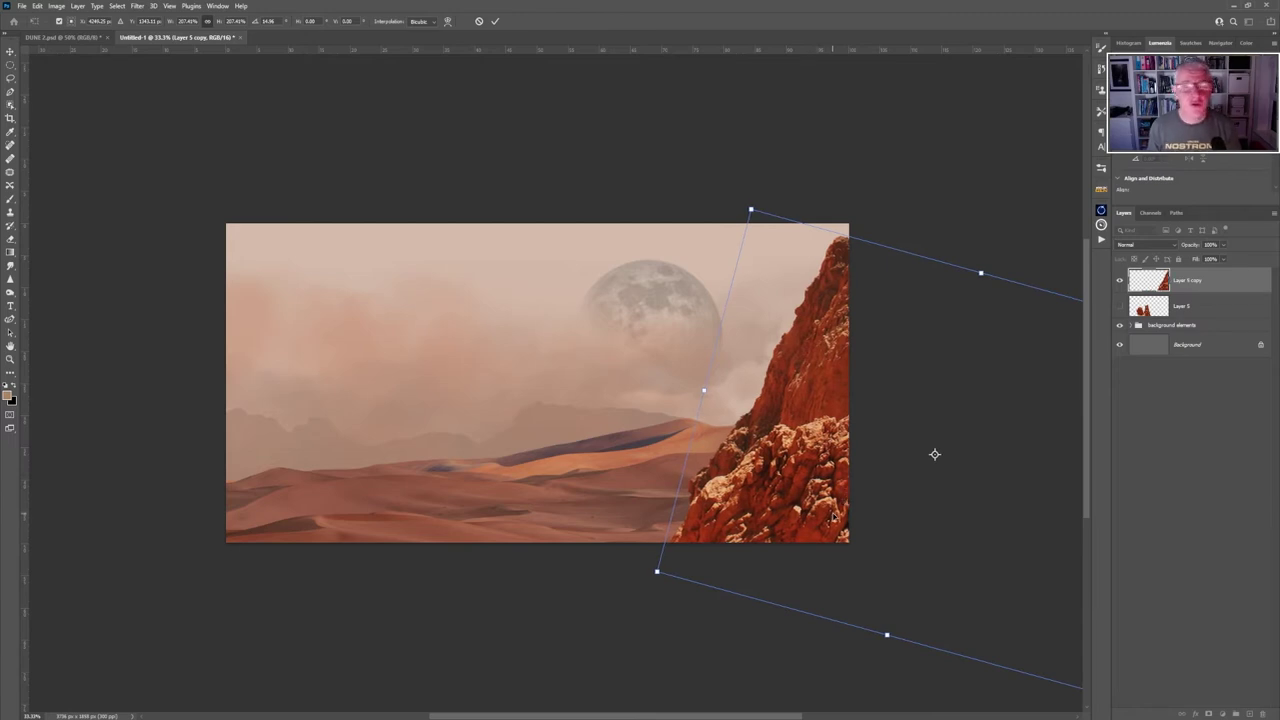
{"action": "left_click", "coordinate": [496, 22]}
{"action": "left_click_drag", "start_coordinate": [763, 484], "coordinate": [775, 494]}
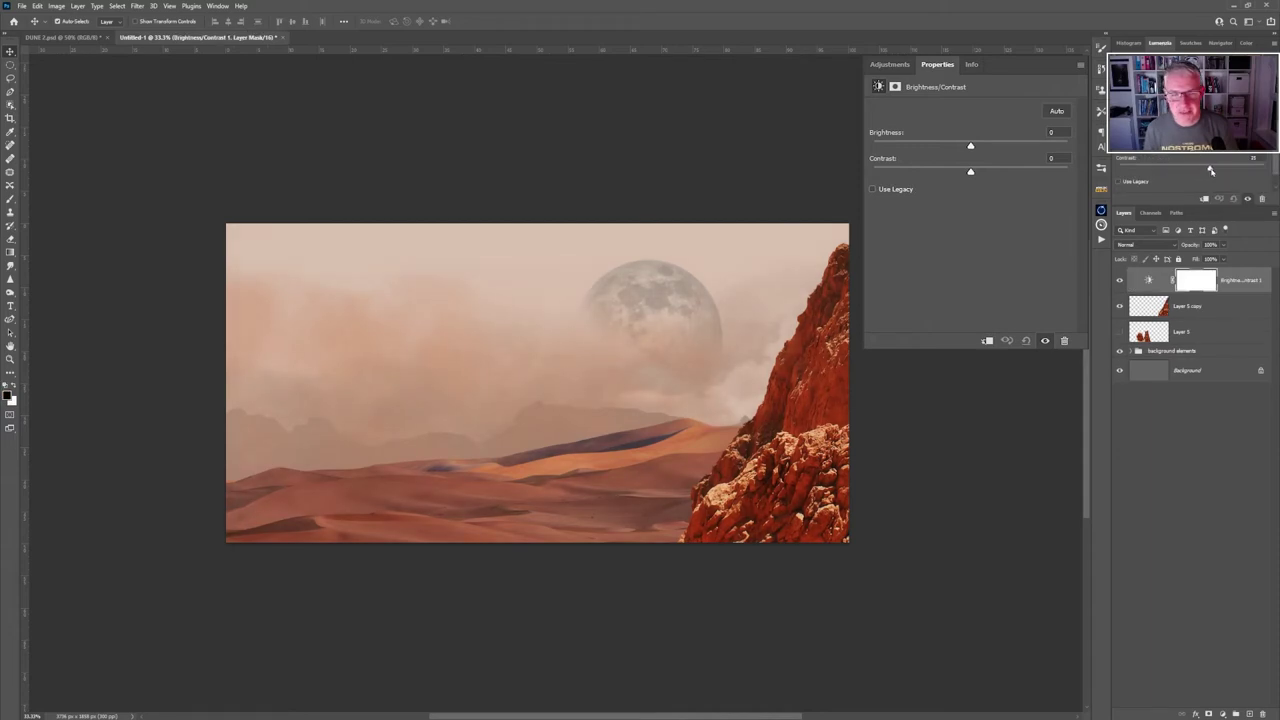
Clip a Brightness/Contrast adjustment to the cliff layer, darkening the rocks and setting the contrast to about 35.
{"action": "left_click_drag", "start_coordinate": [1218, 170], "coordinate": [1221, 170]}
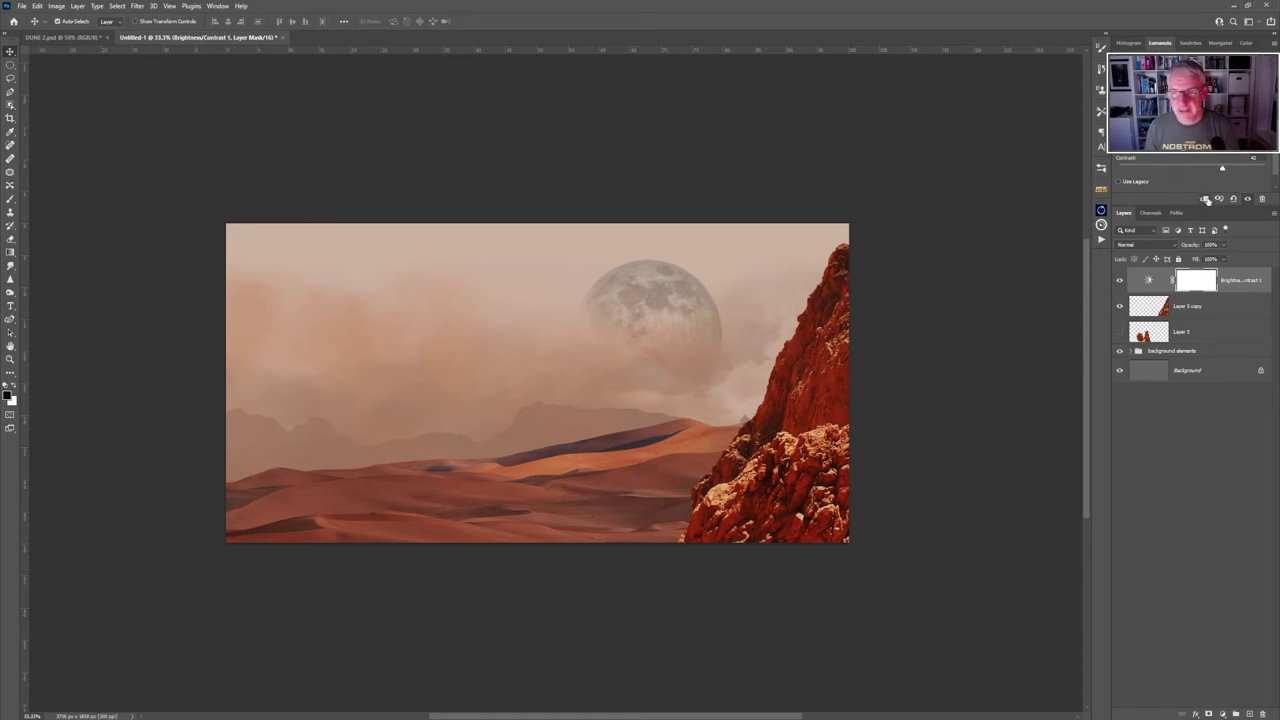
{"action": "left_click", "coordinate": [1206, 199]}
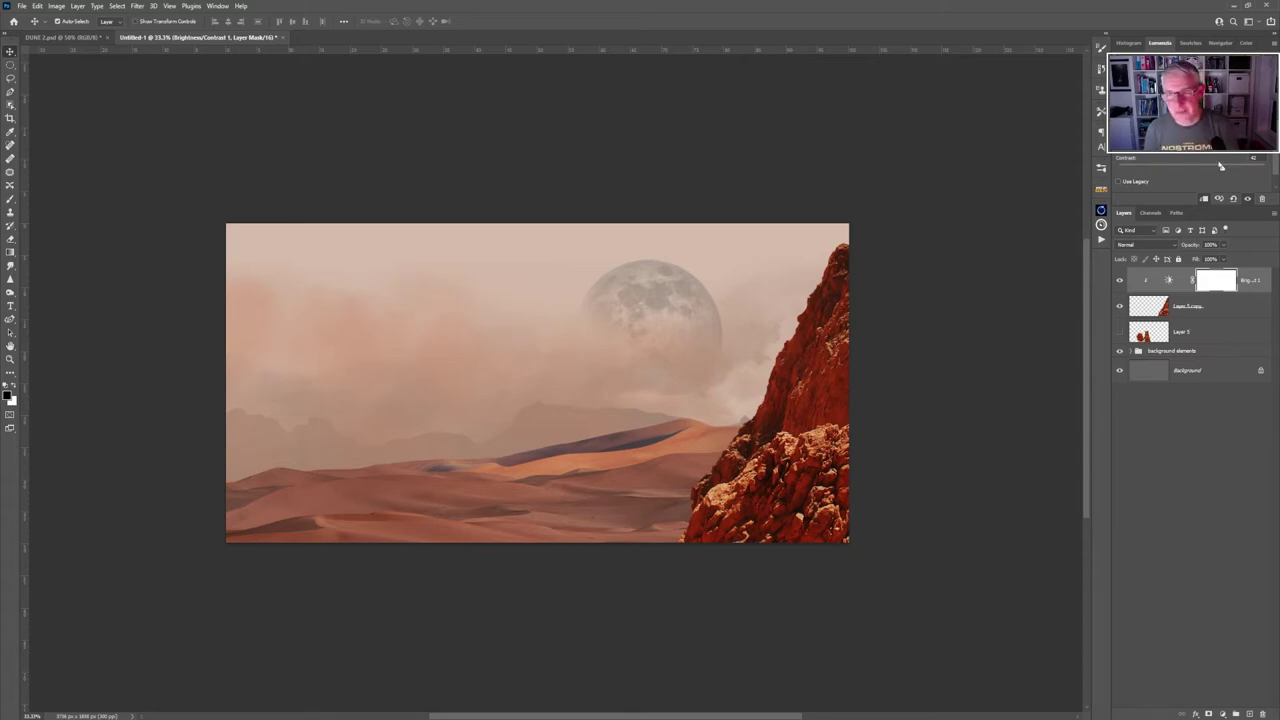
{"action": "mouse_move", "coordinate": [1221, 170]}
{"action": "left_mouse_down"}
{"action": "mouse_move", "coordinate": [1261, 170]}
{"action": "mouse_move", "coordinate": [1181, 171]}
{"action": "mouse_move", "coordinate": [1245, 170]}
{"action": "mouse_move", "coordinate": [1226, 171]}
{"action": "left_mouse_up"}
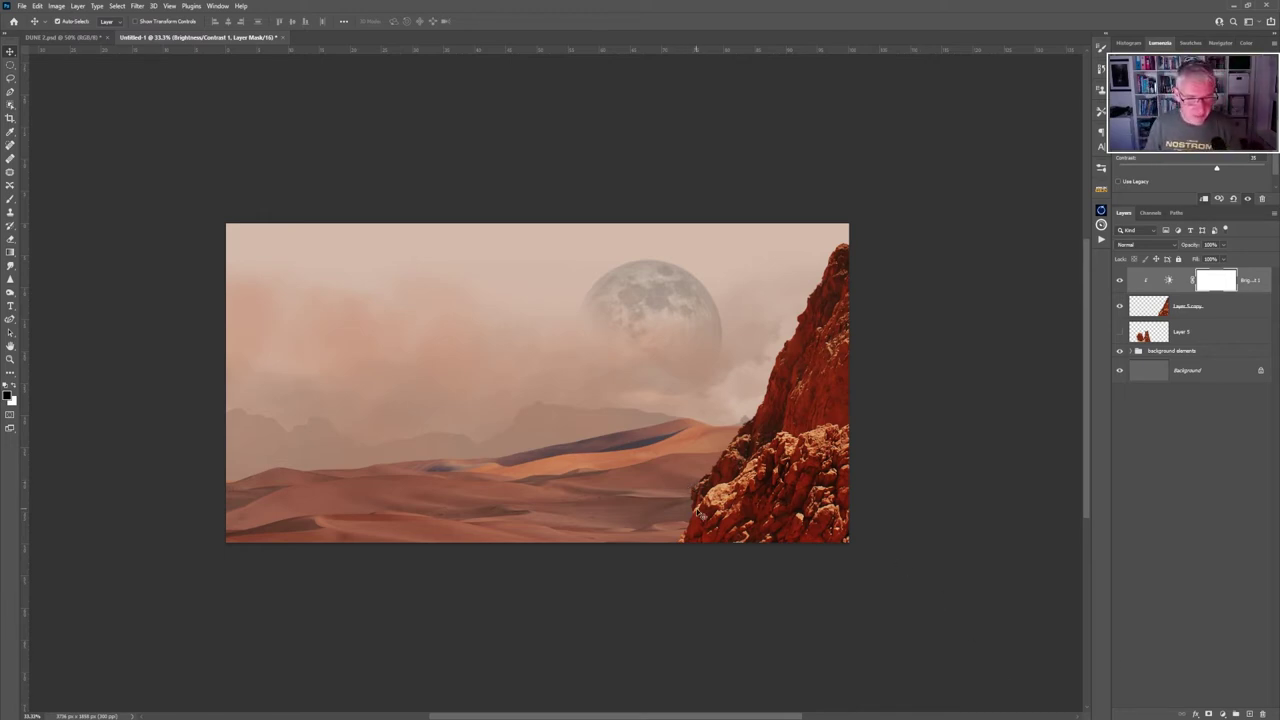
Reposition the rocky cliff against the canvas's right edge and shift the front dune layer slightly sideways beneath it.
{"action": "left_click_drag", "start_coordinate": [766, 513], "coordinate": [986, 494]}
{"action": "key", "text": "ctrl+plus"}
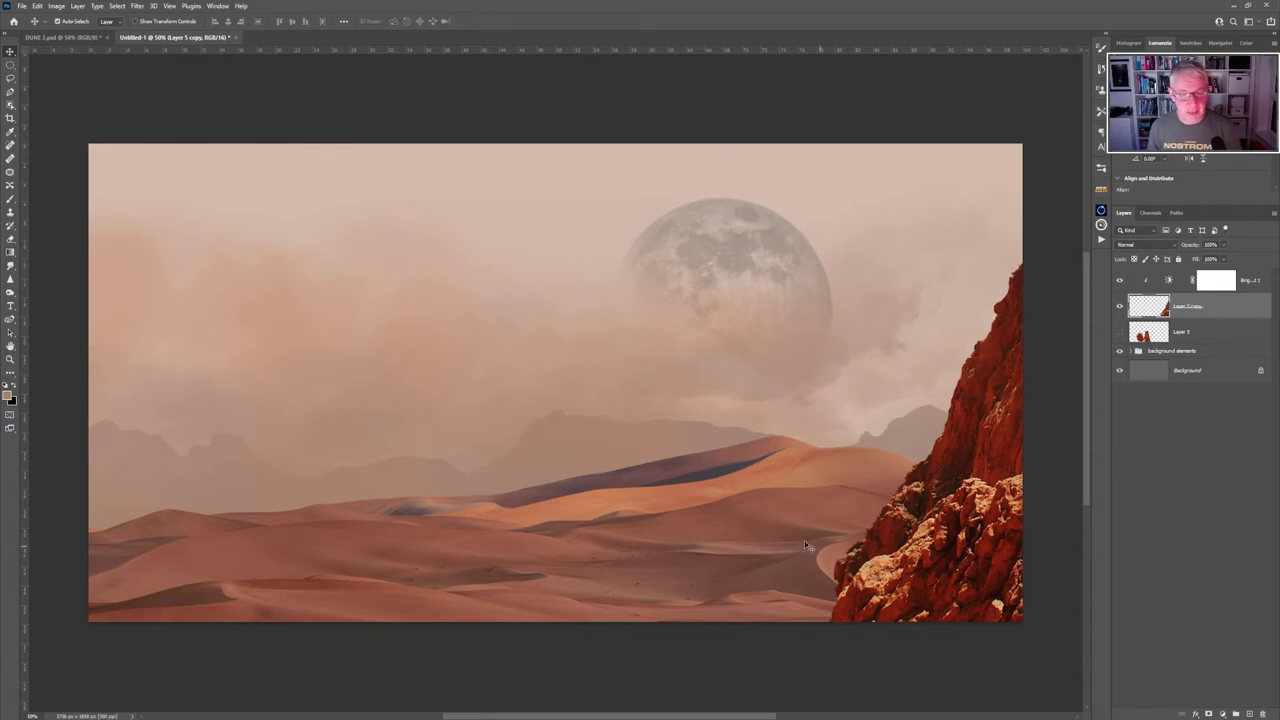
{"action": "left_click_drag", "start_coordinate": [800, 539], "coordinate": [824, 547]}
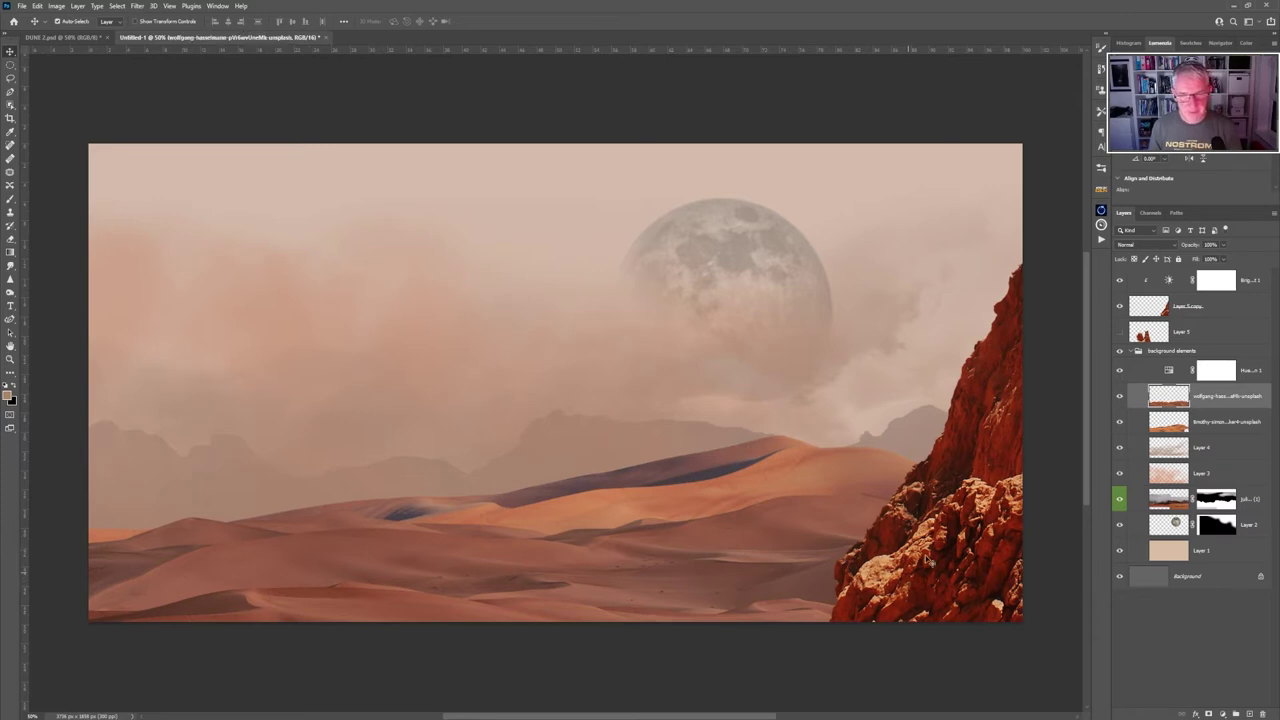
{"action": "left_click_drag", "start_coordinate": [930, 563], "coordinate": [957, 492]}
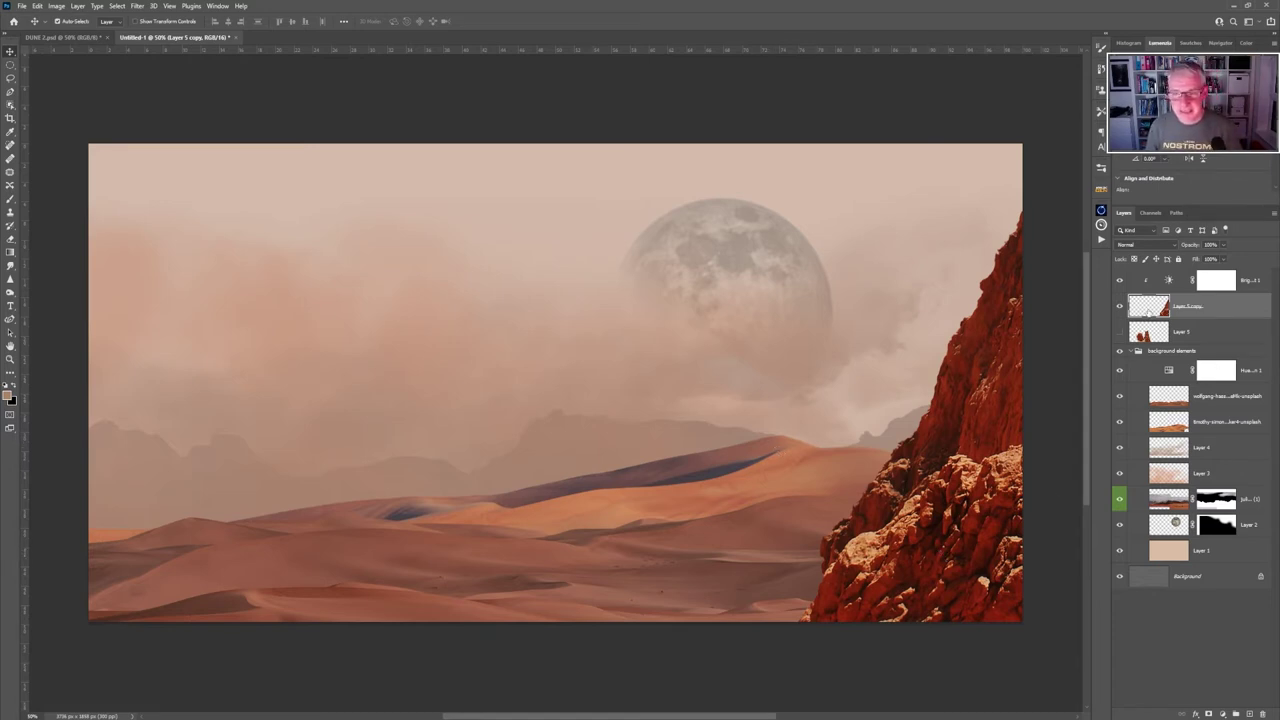
Clip a Hue/Saturation adjustment to the right cliff, reducing the saturation to about -50 and lowering the lightness slightly.
{"action": "left_click", "coordinate": [1259, 281]}
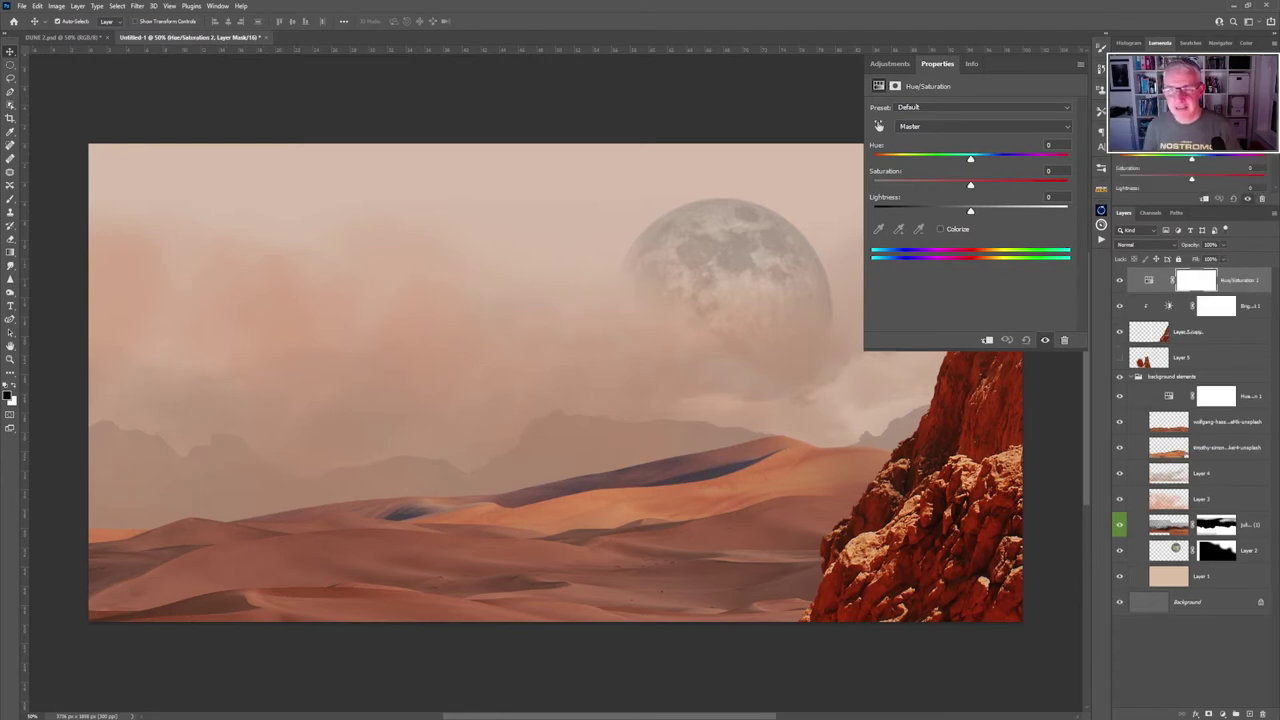
{"action": "left_click_drag", "start_coordinate": [1191, 181], "coordinate": [1188, 181]}
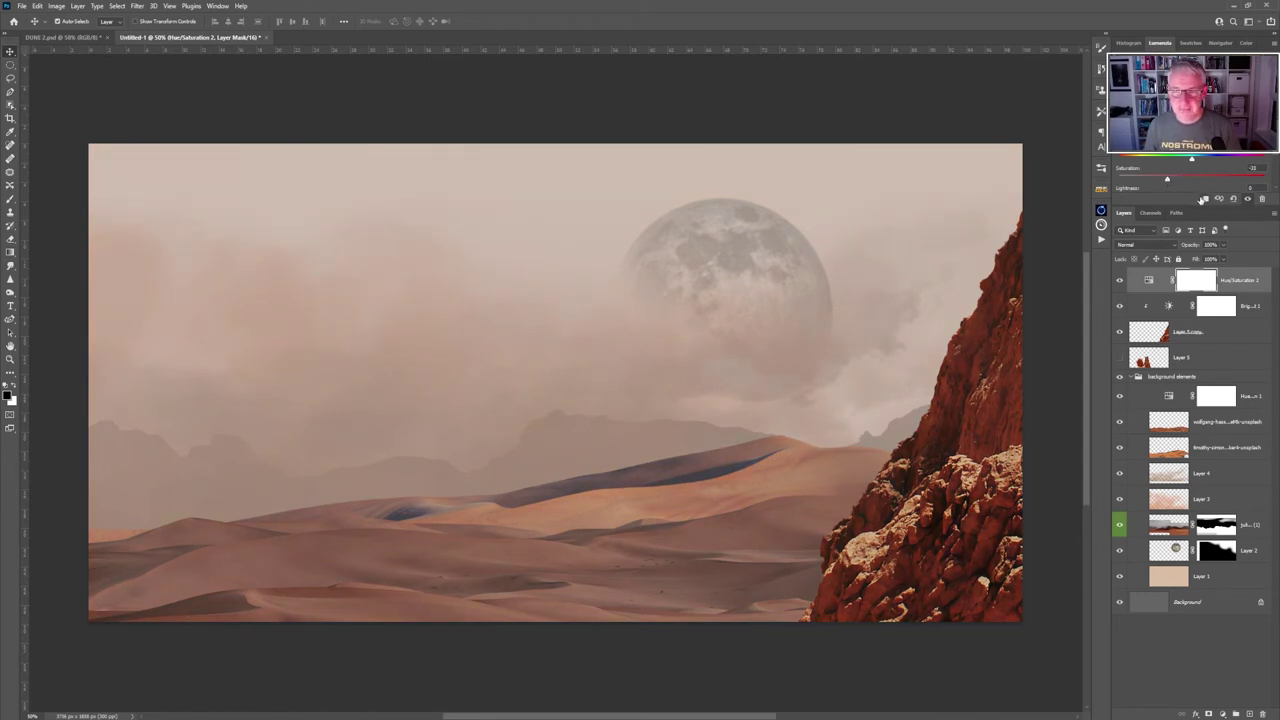
{"action": "key", "text": "ctrl+alt+g"}
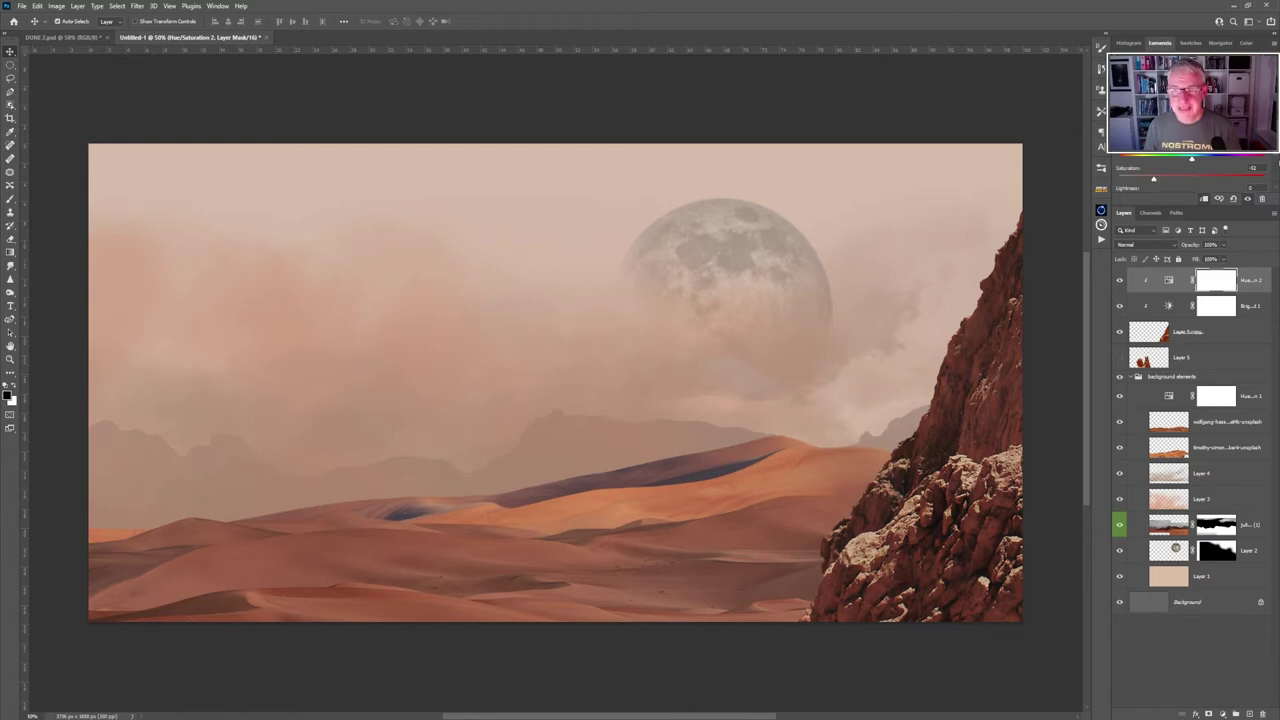
{"action": "scroll", "coordinate": [1275, 167], "scroll_direction": "down", "scroll_amount": 2}
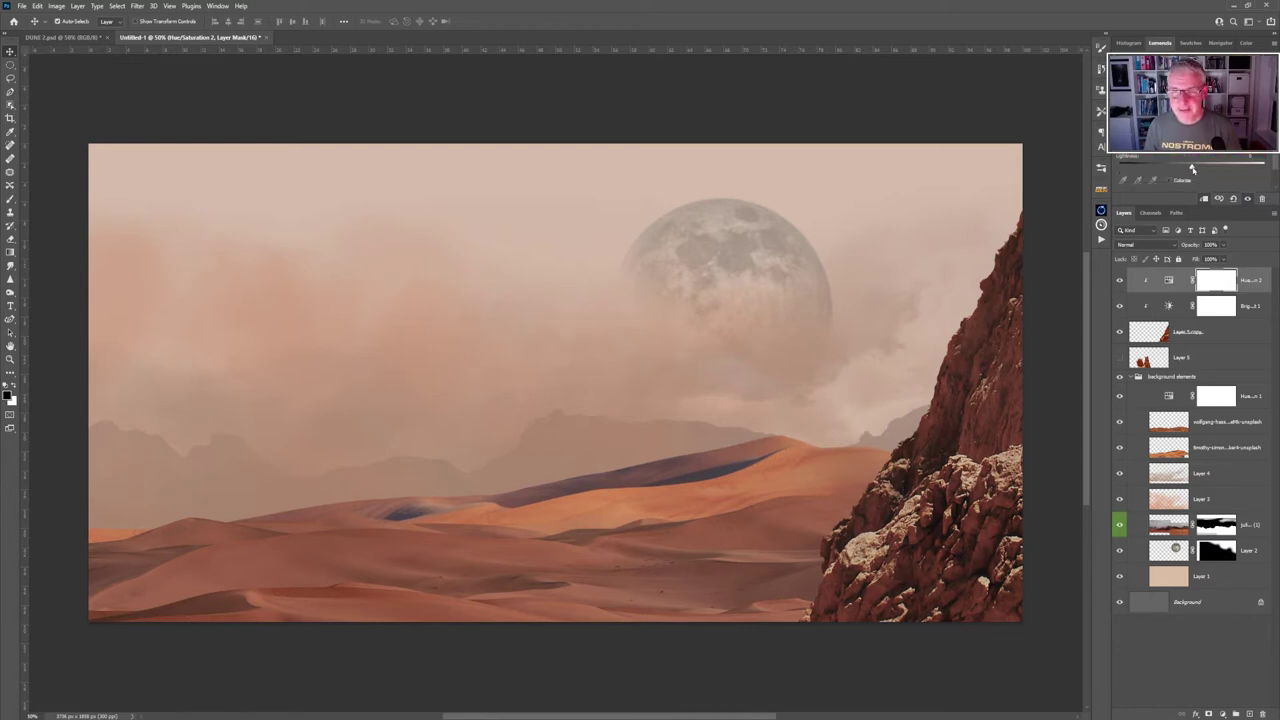
{"action": "left_click_drag", "start_coordinate": [1191, 168], "coordinate": [1186, 168]}
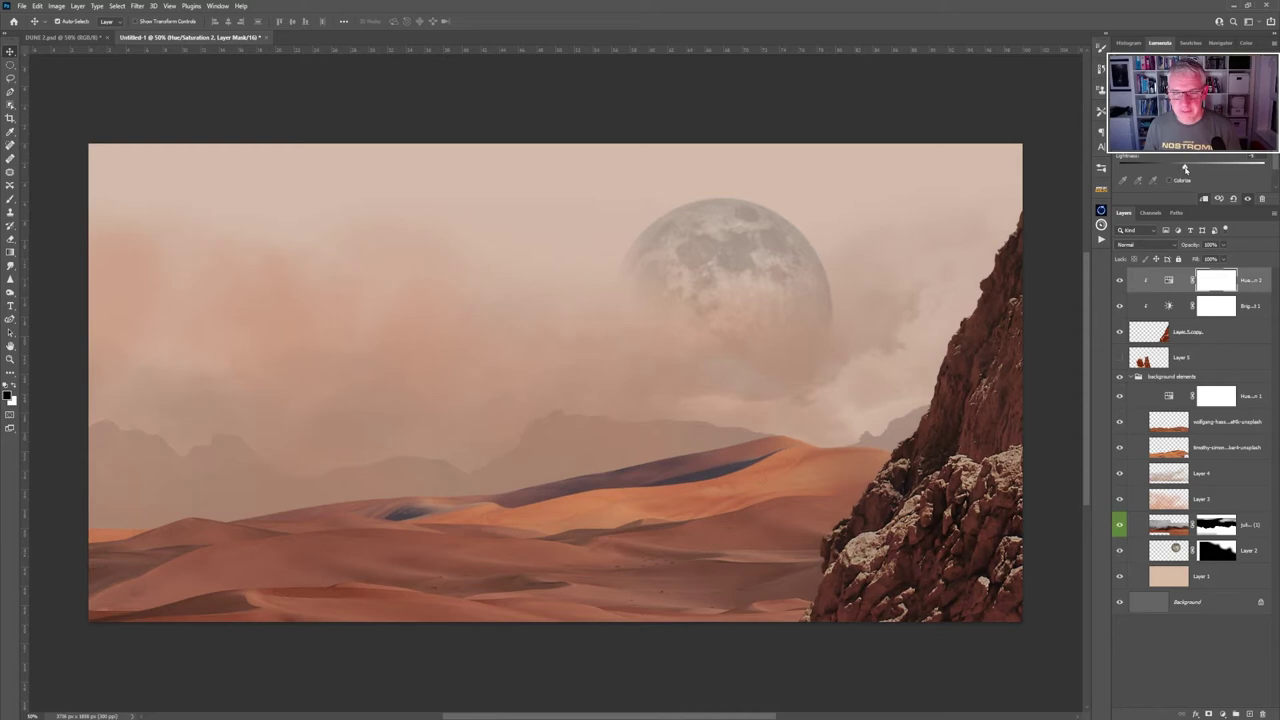
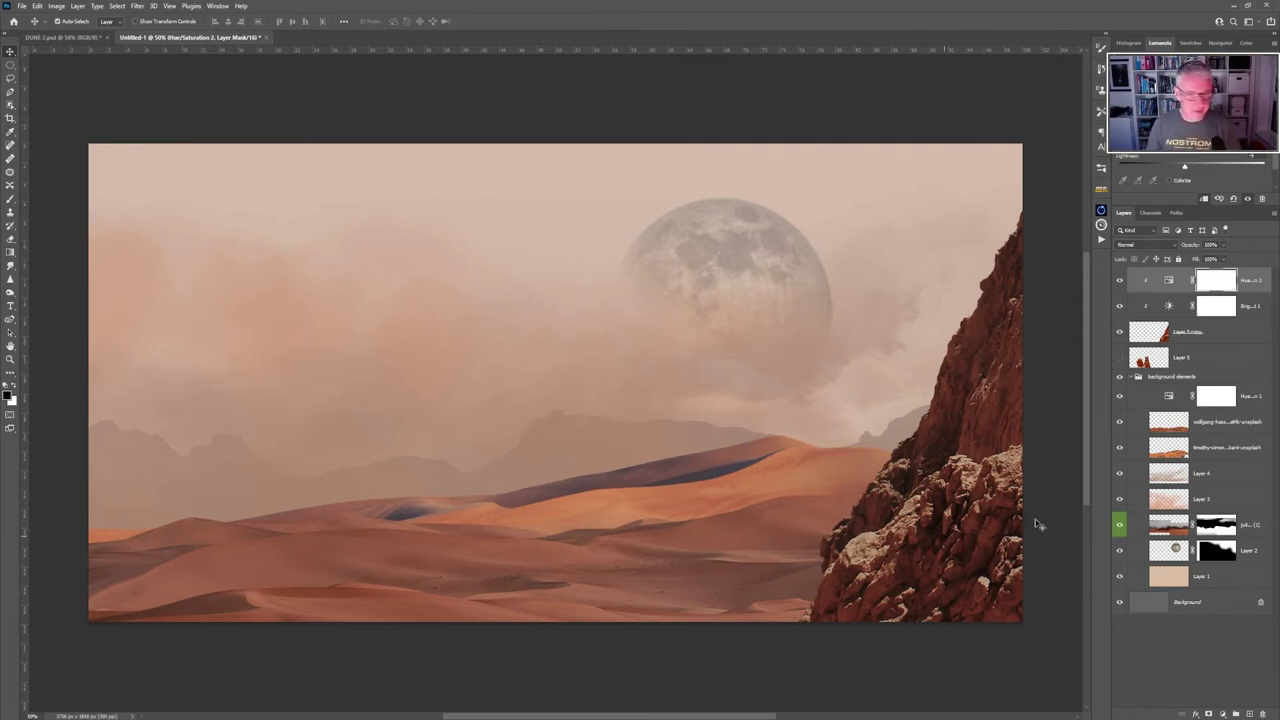
Show the original cut-out rock layer and move its rocks to the canvas's lower left edge.
{"action": "left_click", "coordinate": [1217, 333]}
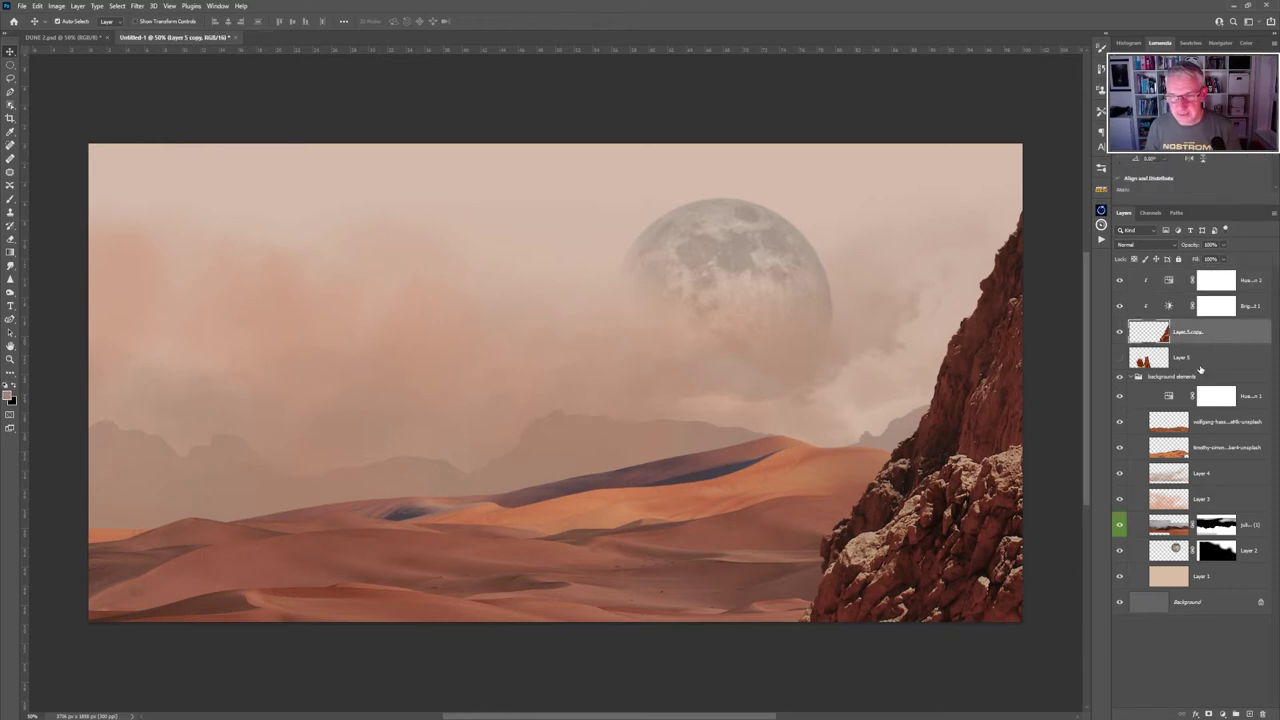
{"action": "left_click", "coordinate": [1204, 368]}
{"action": "left_click", "coordinate": [1120, 360]}
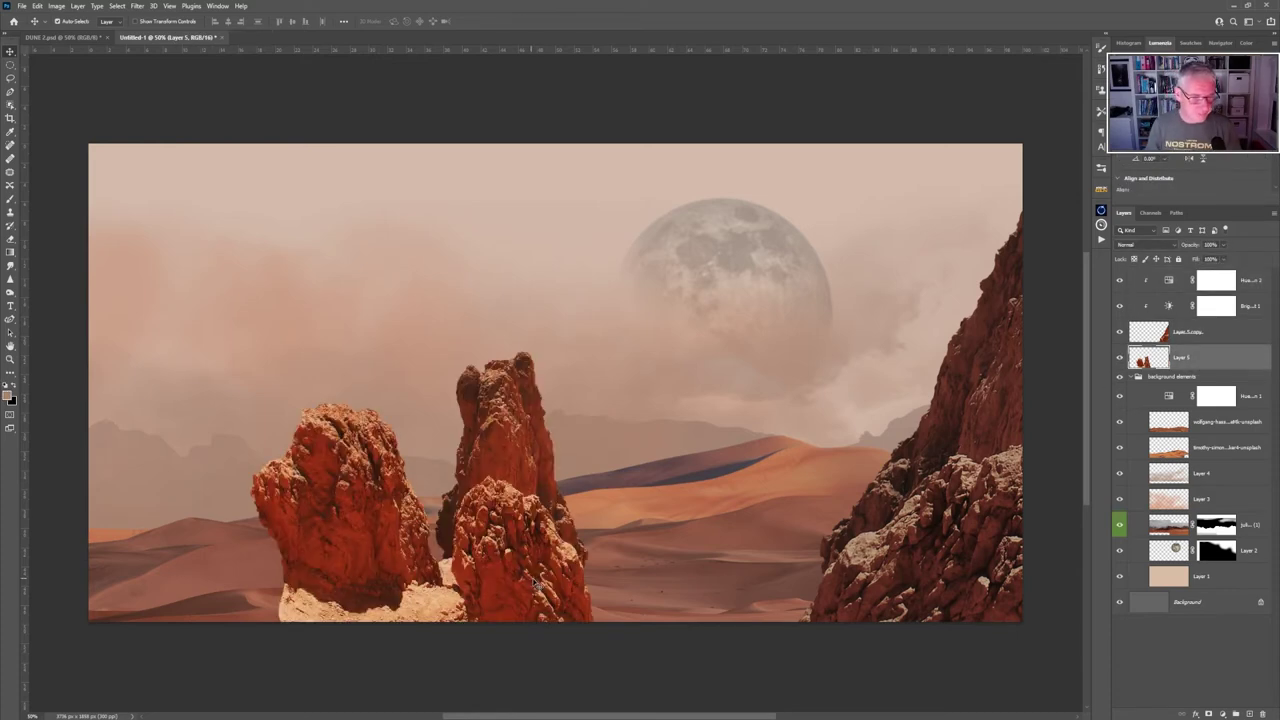
{"action": "left_click_drag", "start_coordinate": [539, 549], "coordinate": [156, 578]}
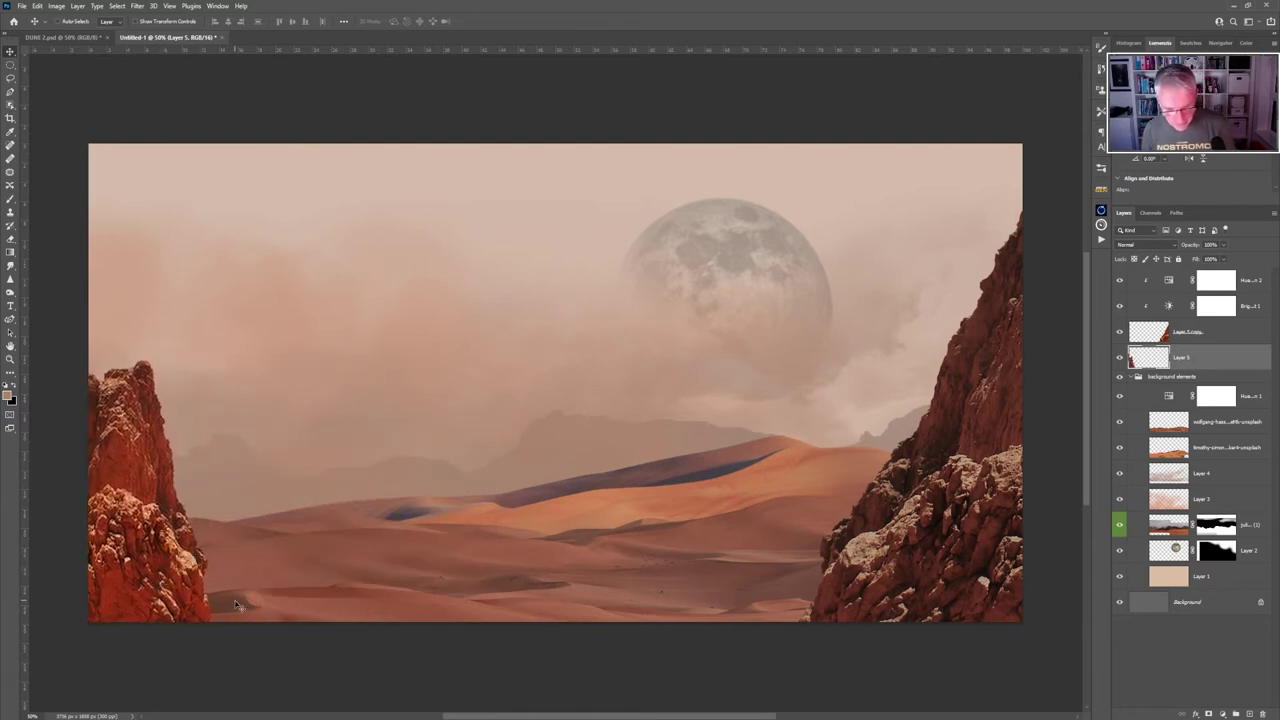
Scale the left rocks to about 149%, rotate them about 22° counterclockwise, and position them as a slope at the canvas's left edge.
{"action": "key", "text": "ctrl+t"}
{"action": "left_click_drag", "start_coordinate": [212, 360], "coordinate": [390, 224]}
{"action": "left_click_drag", "start_coordinate": [414, 663], "coordinate": [196, 633]}
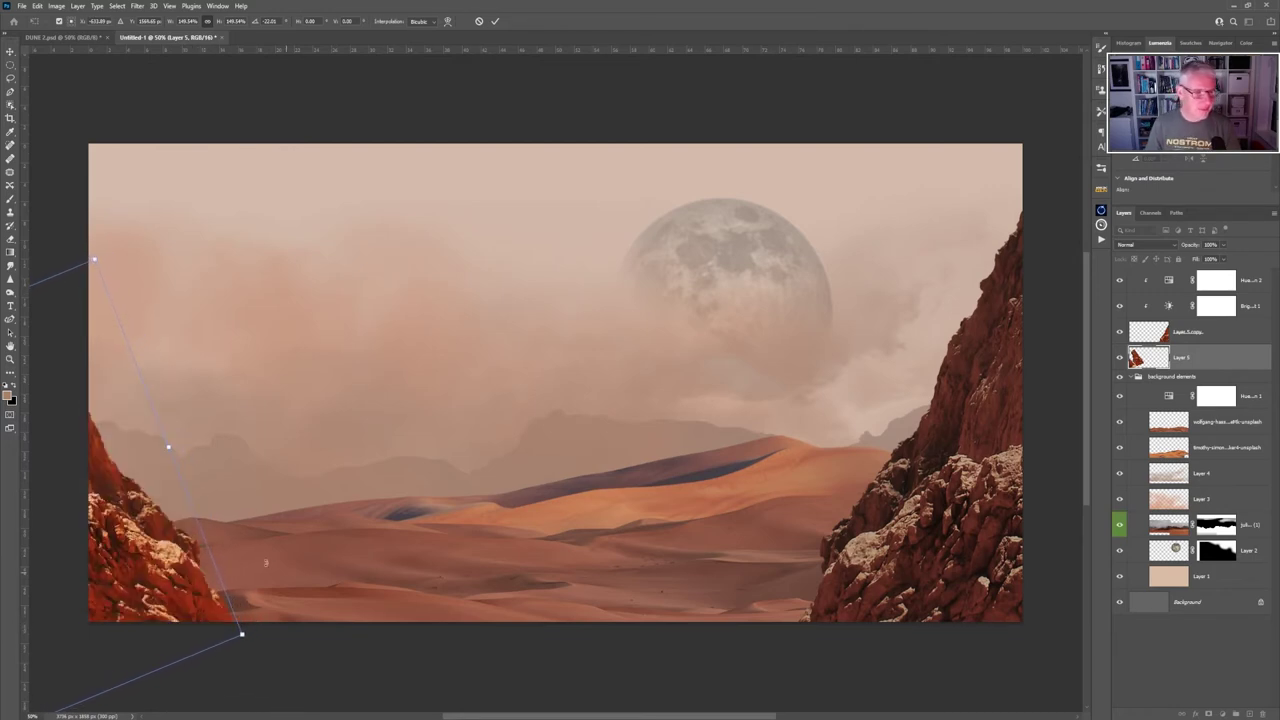
{"action": "left_click_drag", "start_coordinate": [197, 574], "coordinate": [208, 578]}
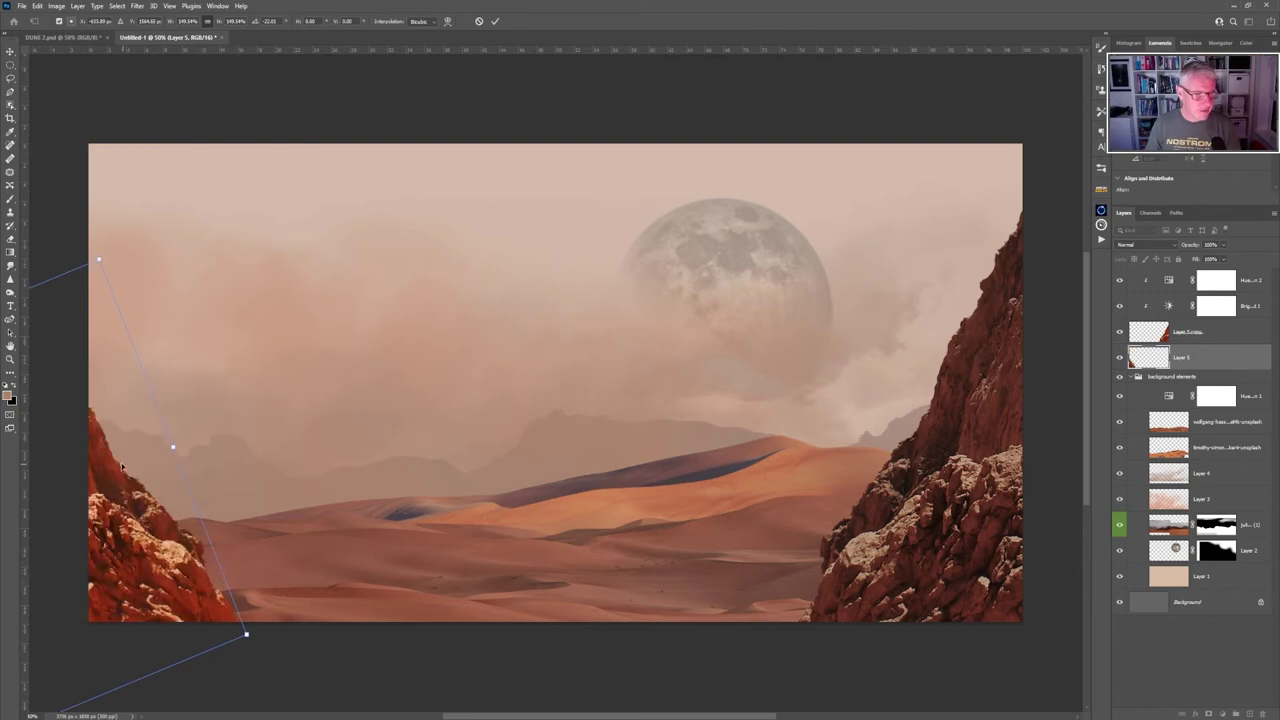
{"action": "left_click", "coordinate": [494, 21]}
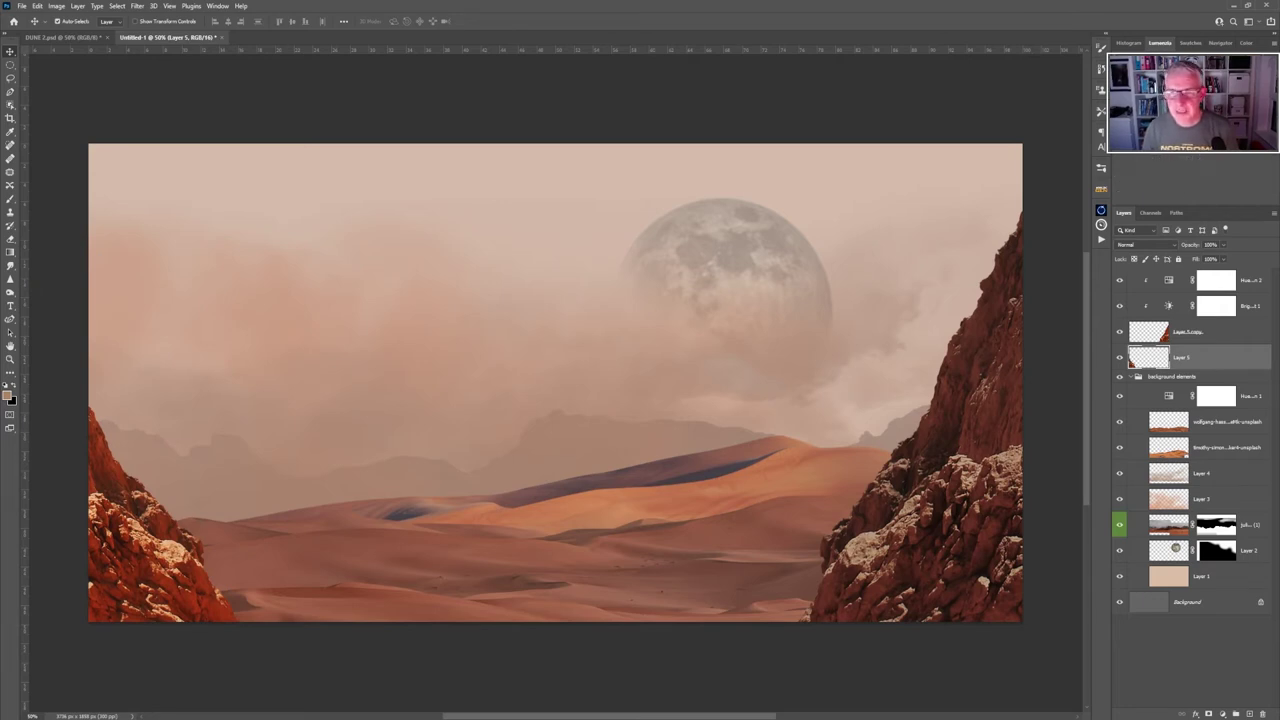
Clip a Brightness/Contrast adjustment to the left rock layer, darkening it and setting the contrast to about 33.
{"action": "left_click", "coordinate": [1125, 72]}
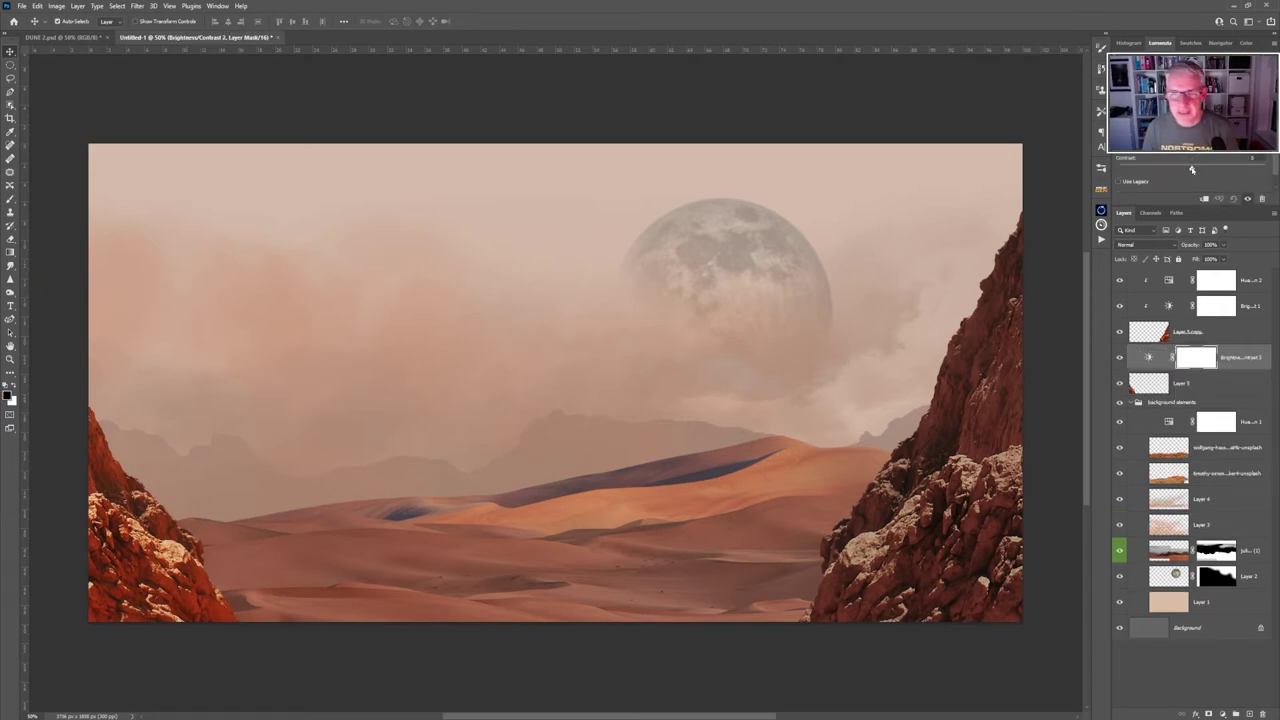
{"action": "left_click_drag", "start_coordinate": [1205, 170], "coordinate": [1216, 169]}
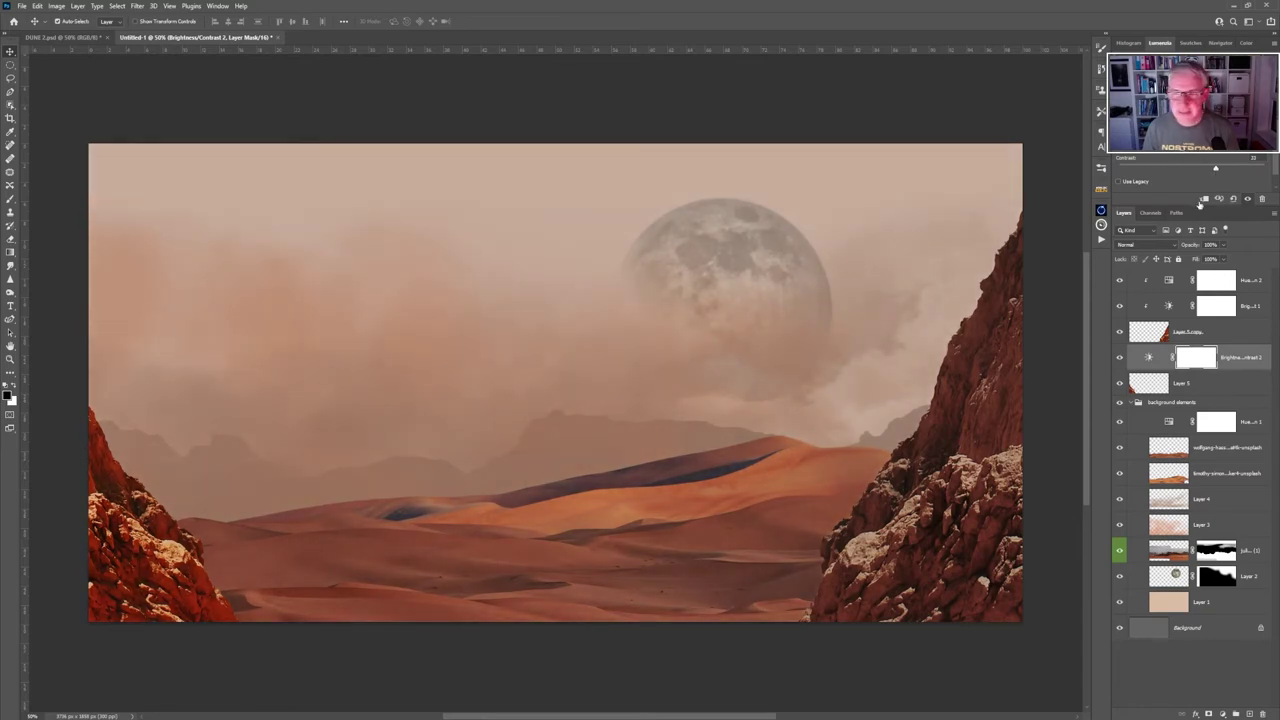
{"action": "left_click", "coordinate": [1202, 200]}
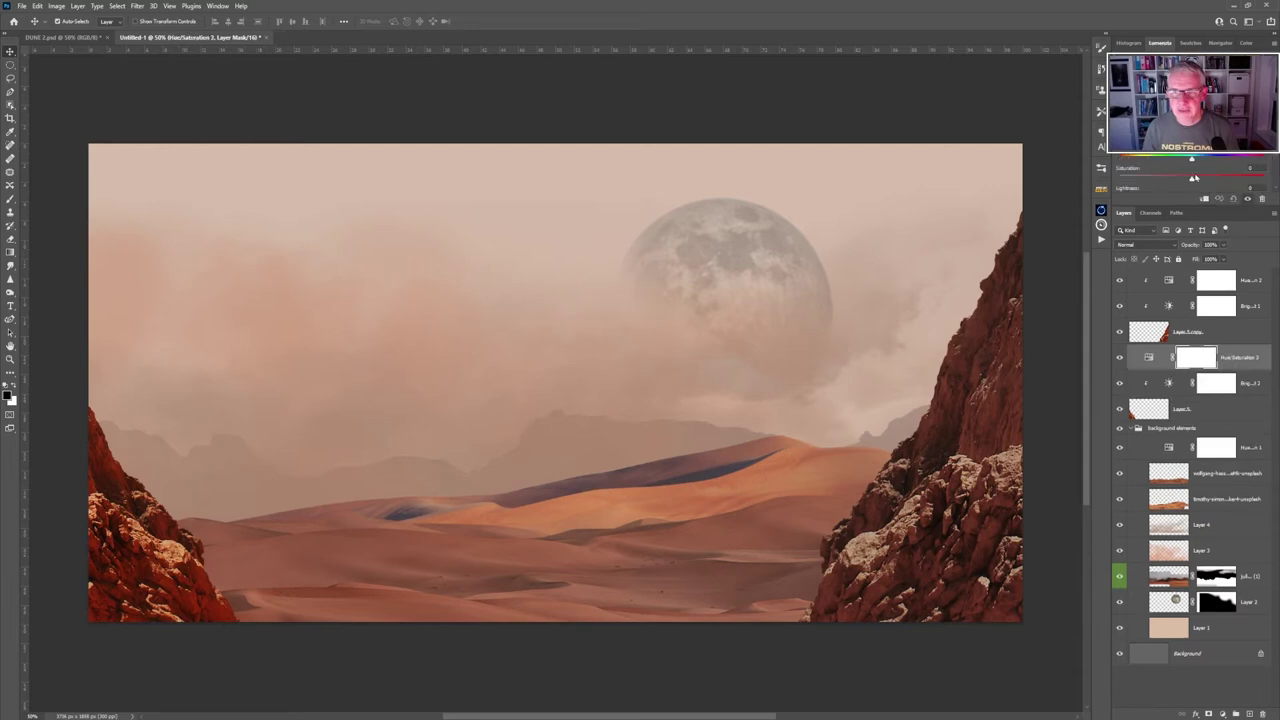
Clip a Hue/Saturation adjustment to the left rocks with saturation about -38 and slightly reduced lightness, and deselect the layers.
{"action": "left_click_drag", "start_coordinate": [1191, 180], "coordinate": [1175, 180]}
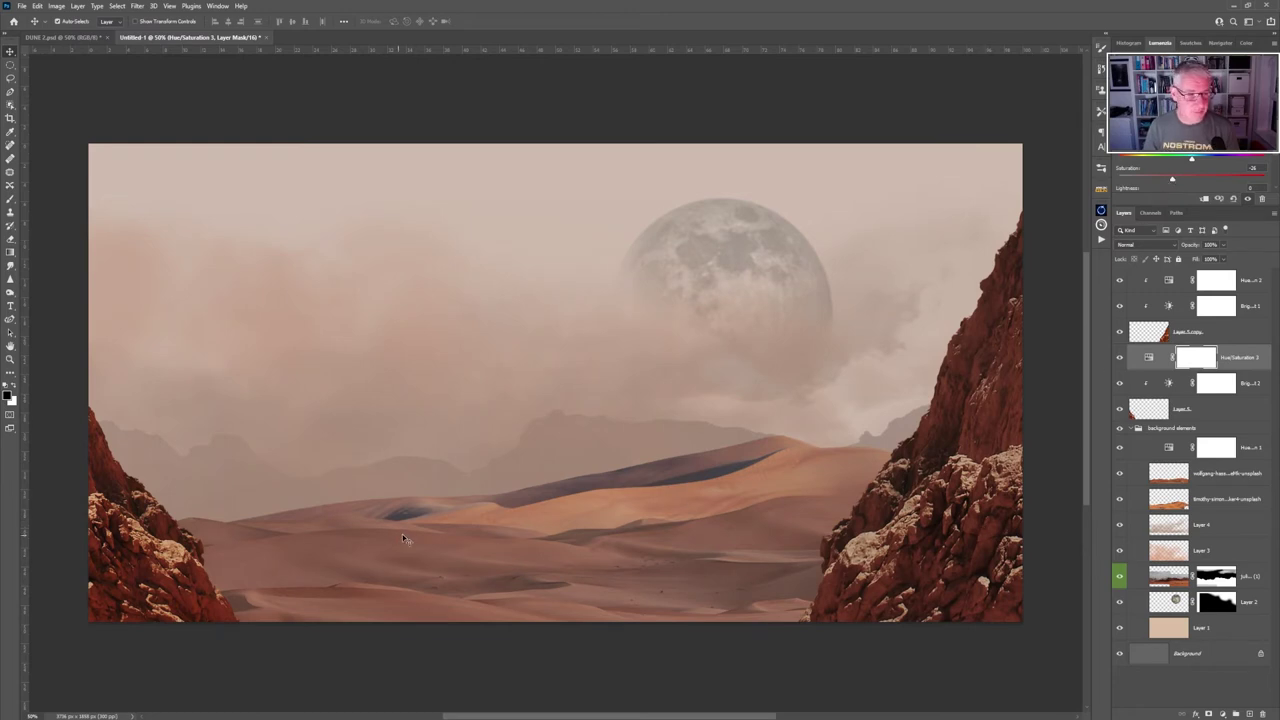
{"action": "left_click_drag", "start_coordinate": [1190, 206], "coordinate": [1190, 306]}
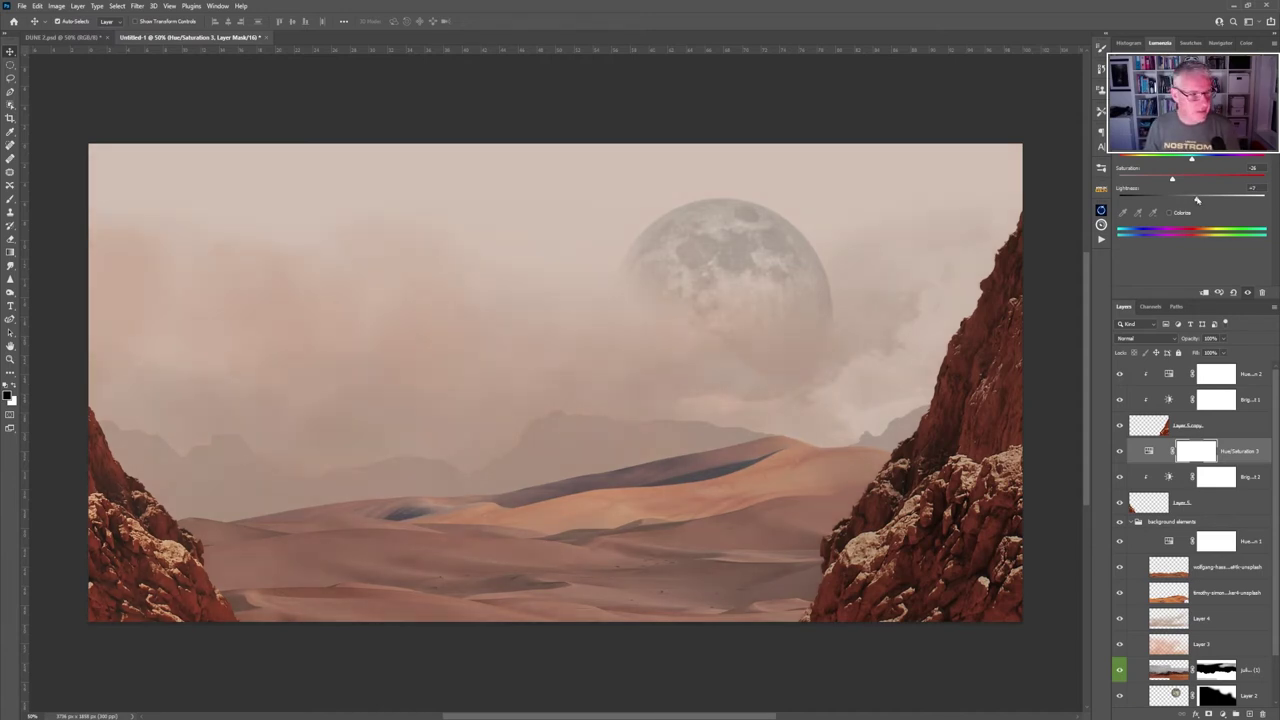
{"action": "left_click_drag", "start_coordinate": [1191, 200], "coordinate": [1189, 199]}
{"action": "left_click", "coordinate": [1204, 292]}
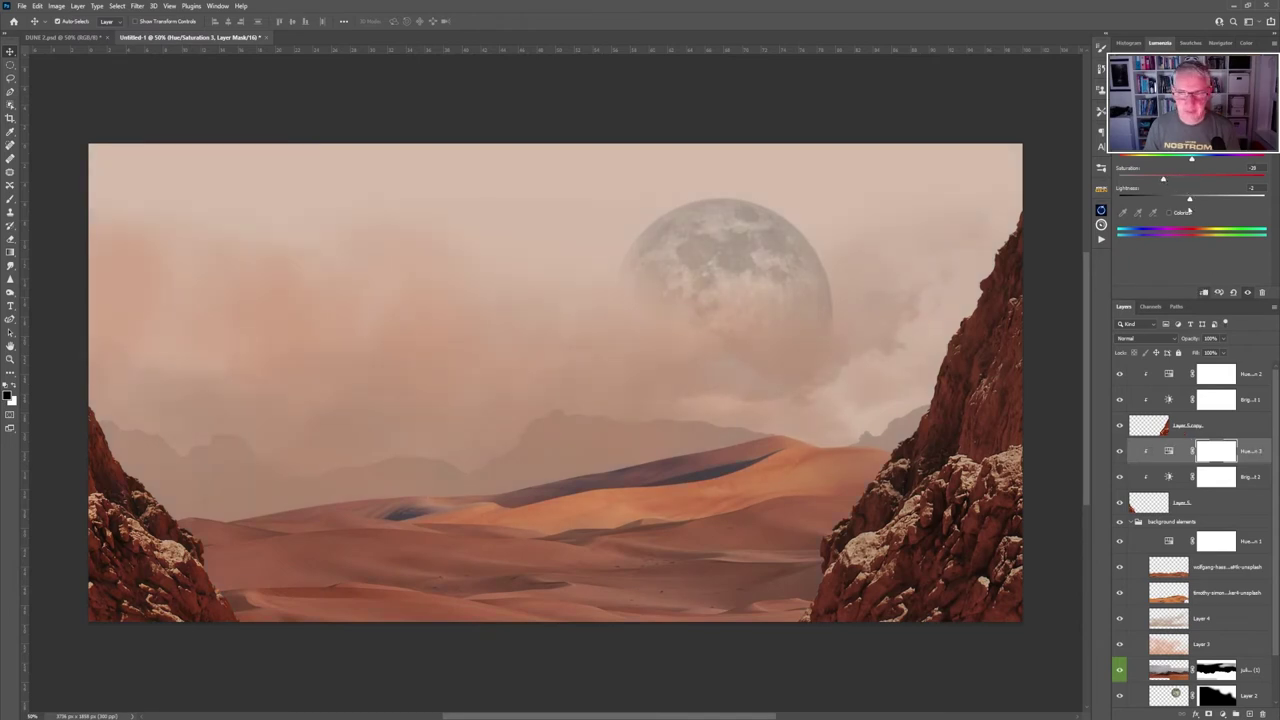
{"action": "left_click_drag", "start_coordinate": [1190, 200], "coordinate": [1183, 201]}
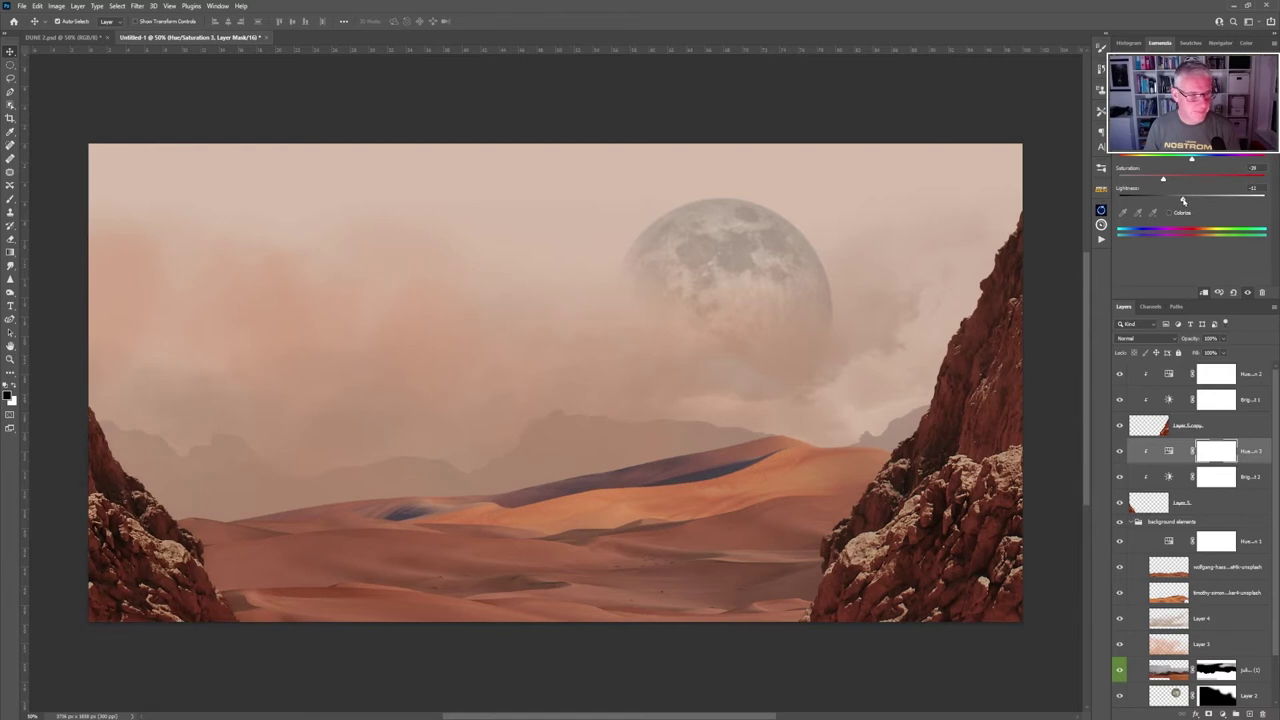
{"action": "left_click", "coordinate": [993, 106]}
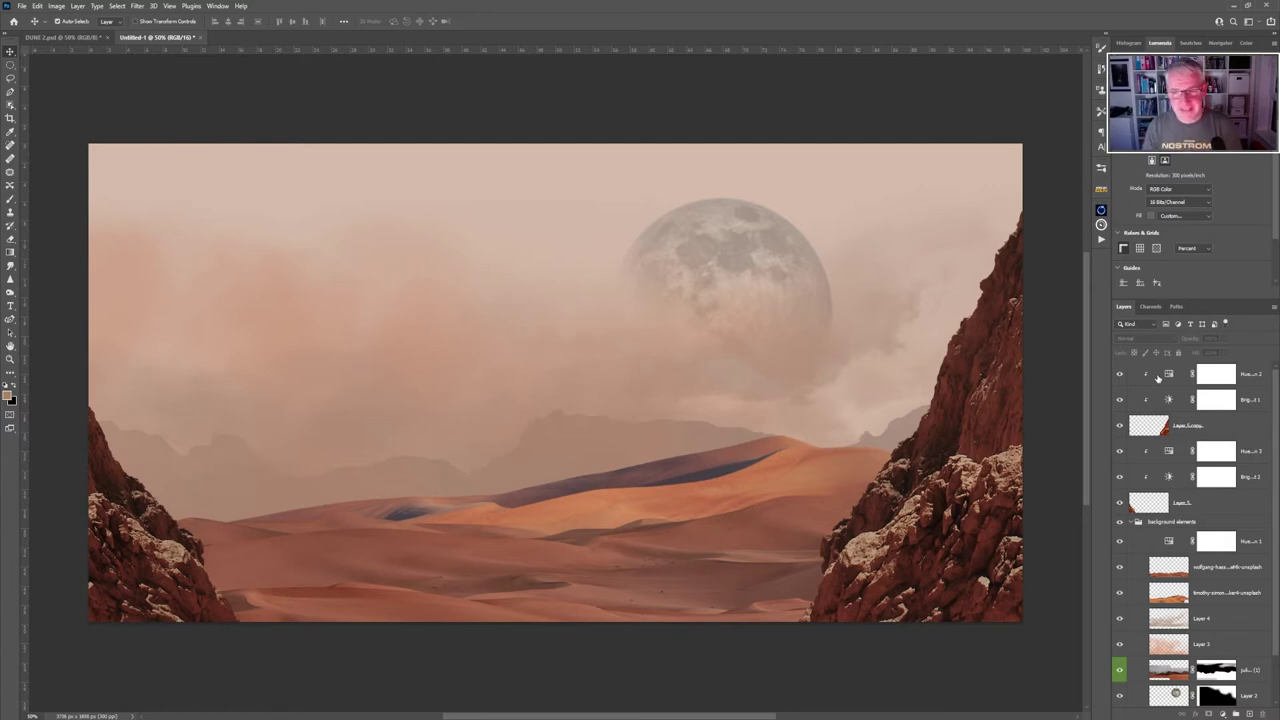
Group the two rock layers together with their clipped Hue/Saturation and Brightness adjustments and name the group rocks.
{"action": "left_click", "coordinate": [1262, 383]}
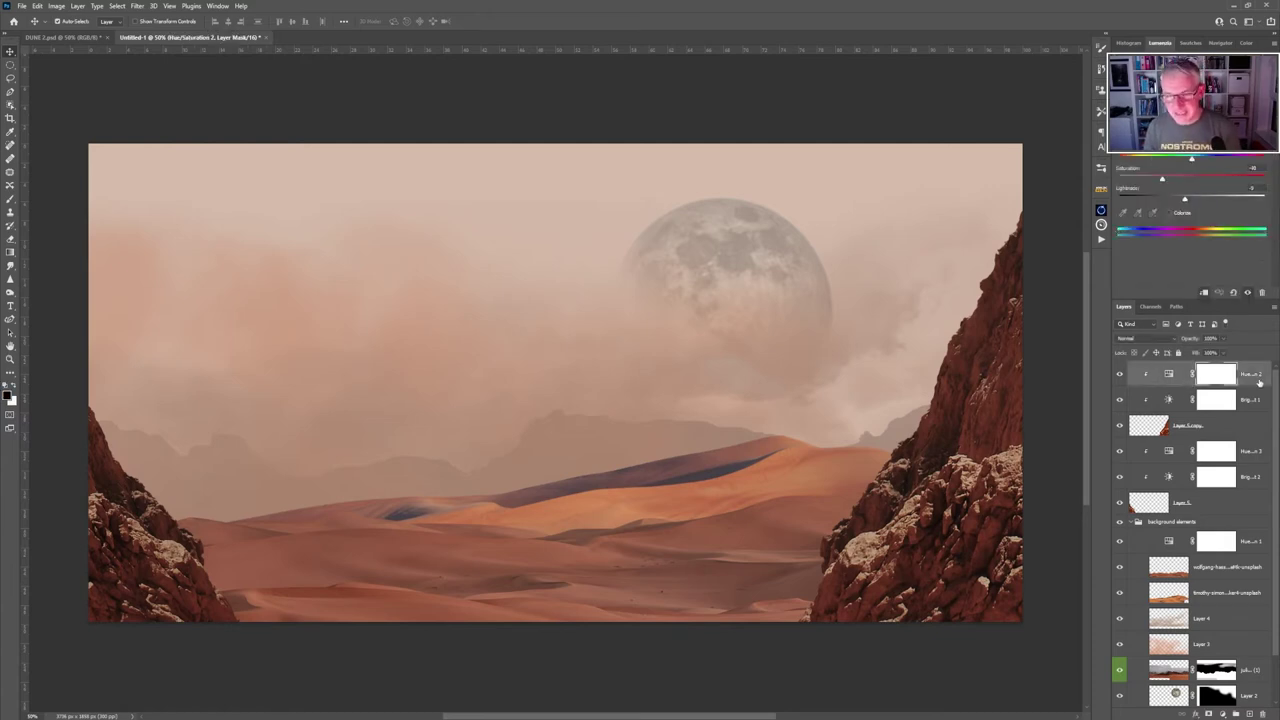
{"action": "left_click", "coordinate": [1228, 516], "text": "shift"}
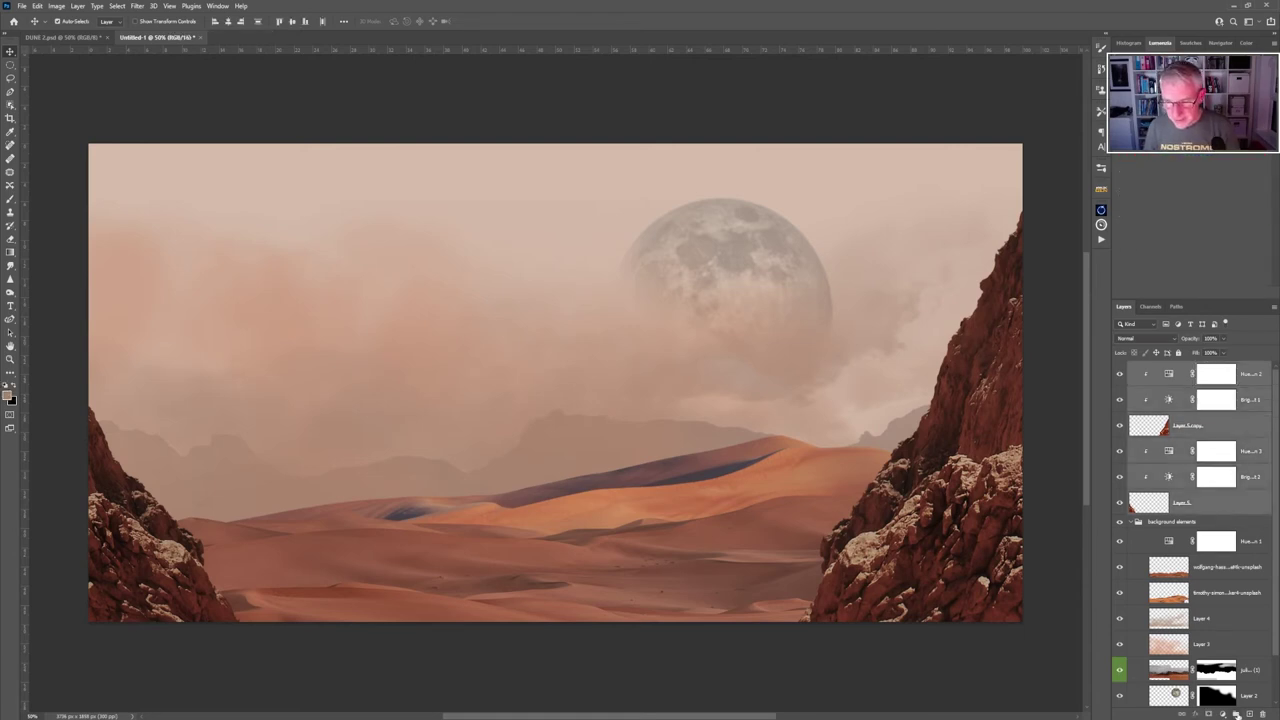
{"action": "left_click", "coordinate": [1236, 713]}
{"action": "double_click", "coordinate": [1160, 367]}
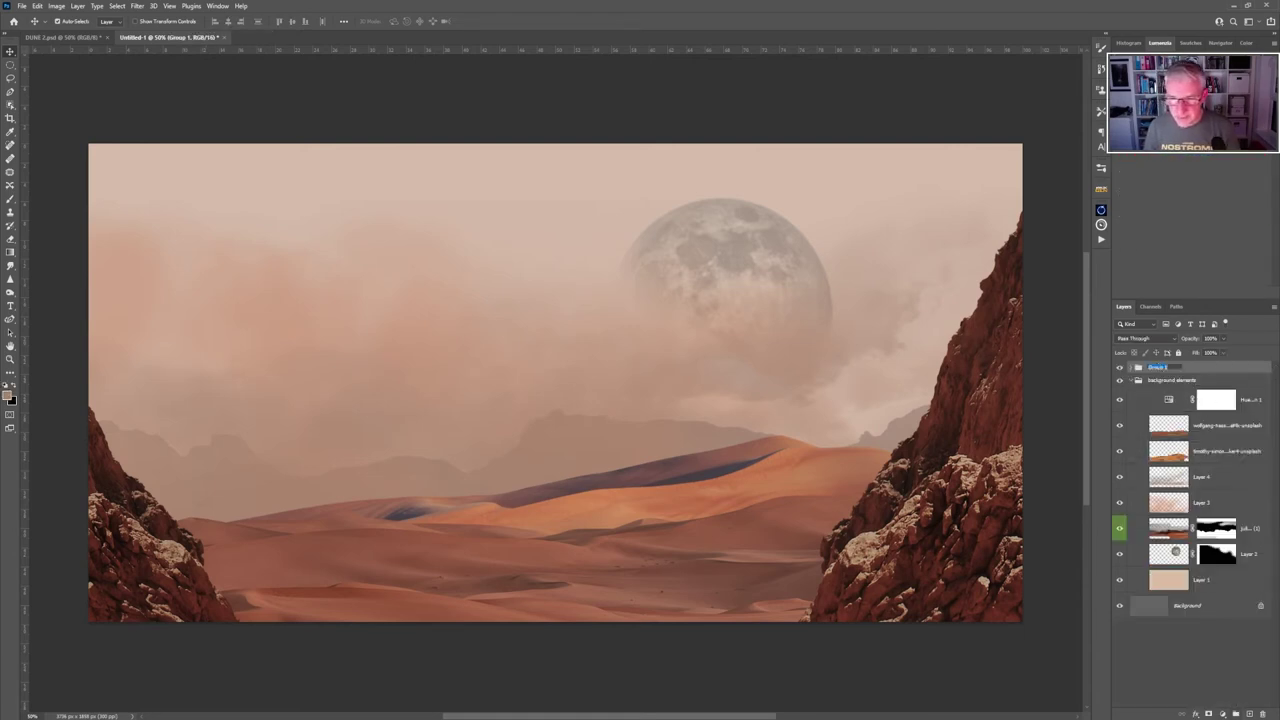
{"action": "type", "text": "mid"}
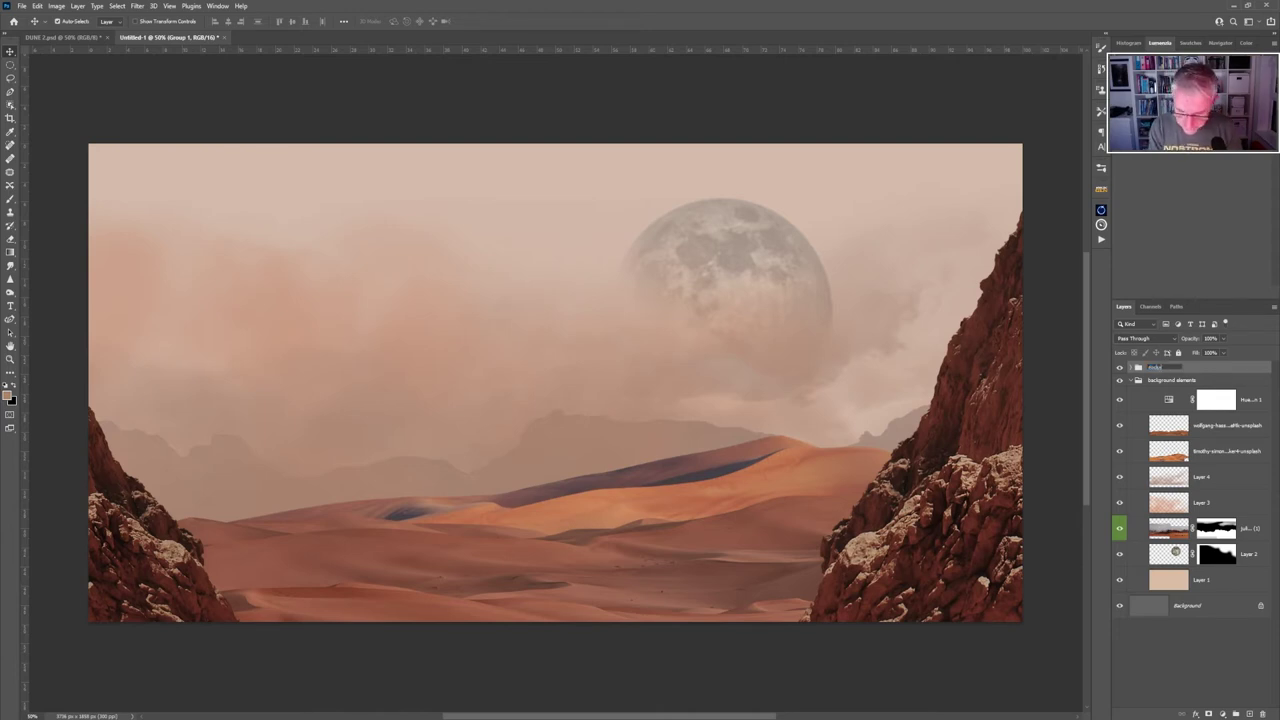
{"action": "key", "text": "Return"}
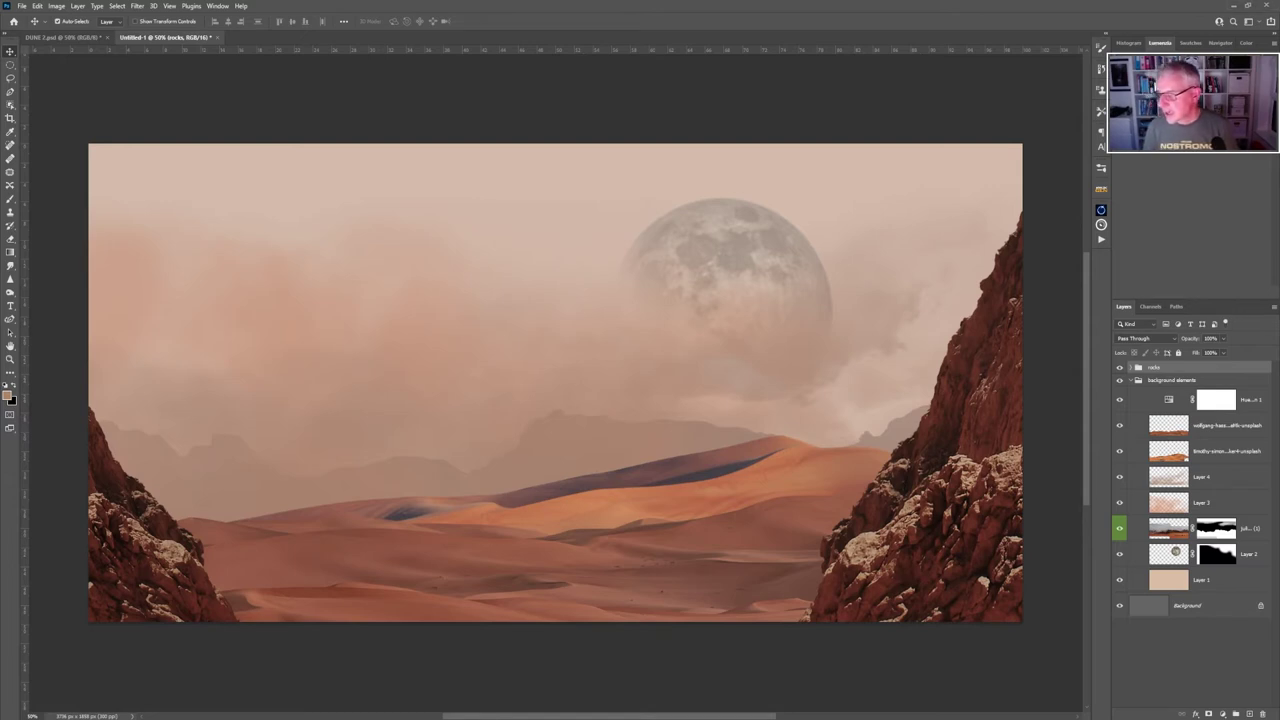
Place the wallpaperflare.com_wallpaper particle image above the rocks group, scaled to the full canvas width, and rasterize its layer.
{"action": "left_click_drag", "start_coordinate": [1169, 257], "coordinate": [611, 375]}
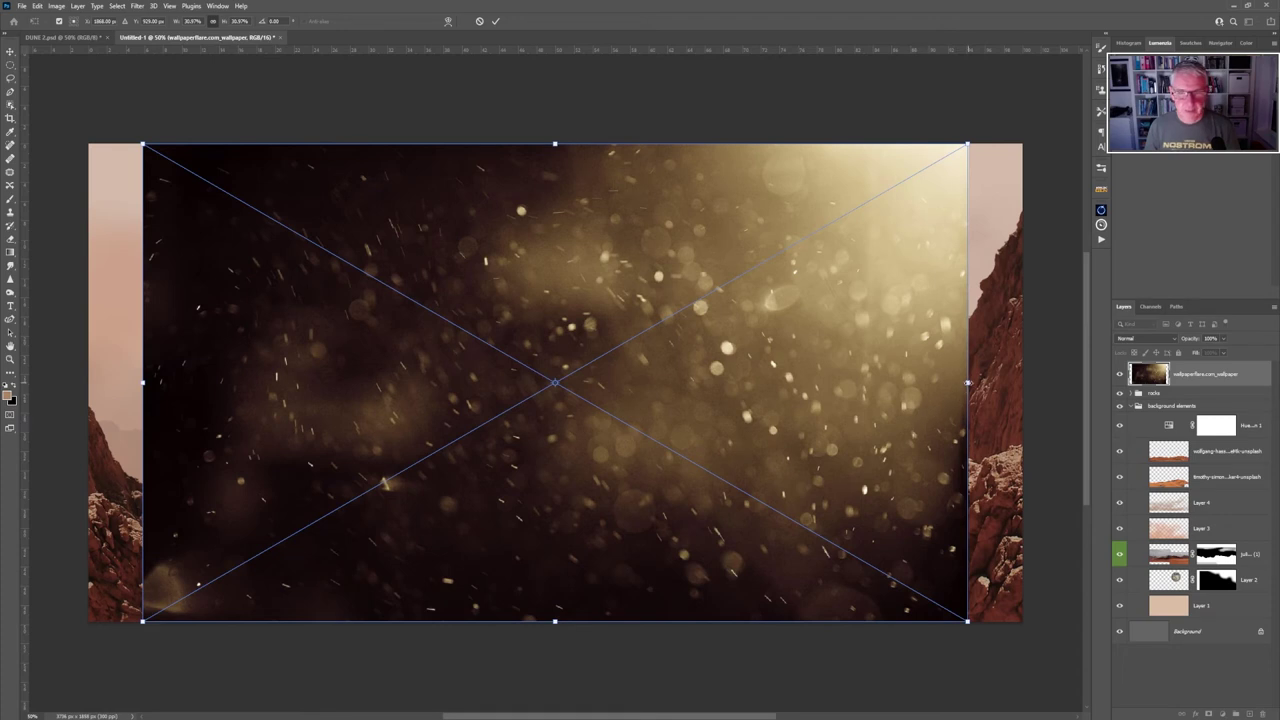
{"action": "left_click_drag", "start_coordinate": [967, 382], "coordinate": [1022, 381]}
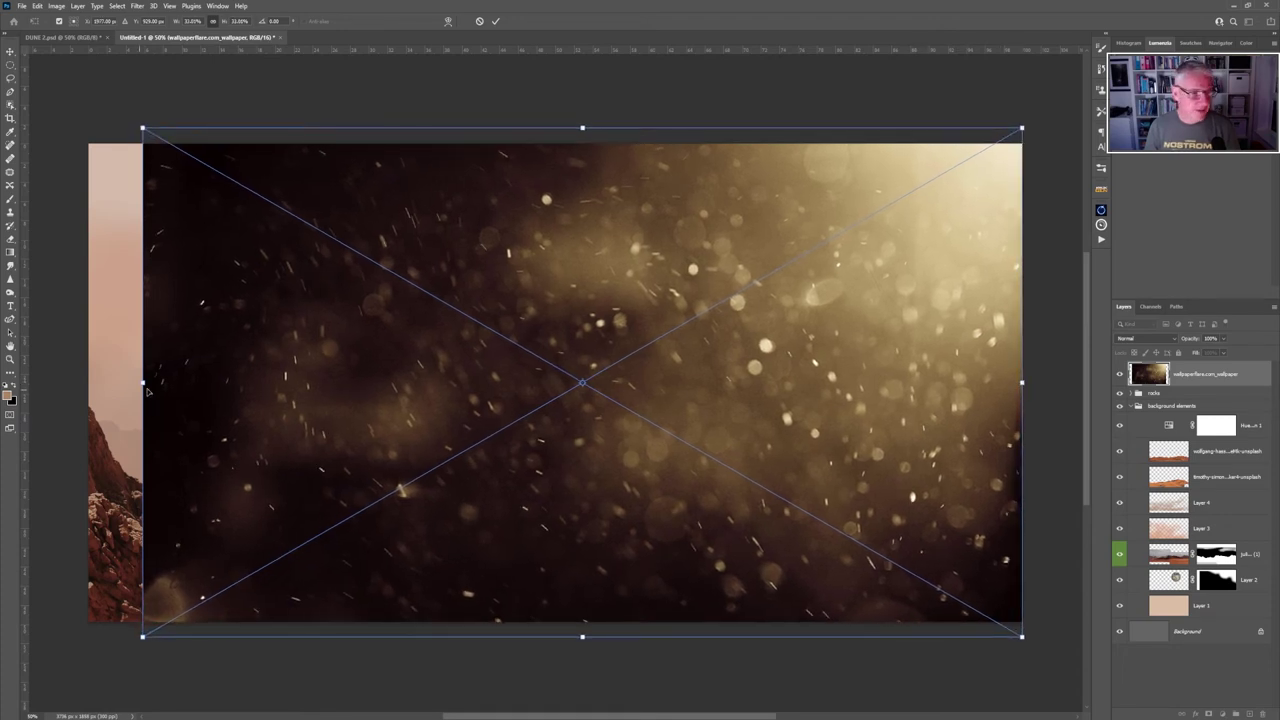
{"action": "left_click_drag", "start_coordinate": [143, 382], "coordinate": [88, 383]}
{"action": "left_click", "coordinate": [495, 21]}
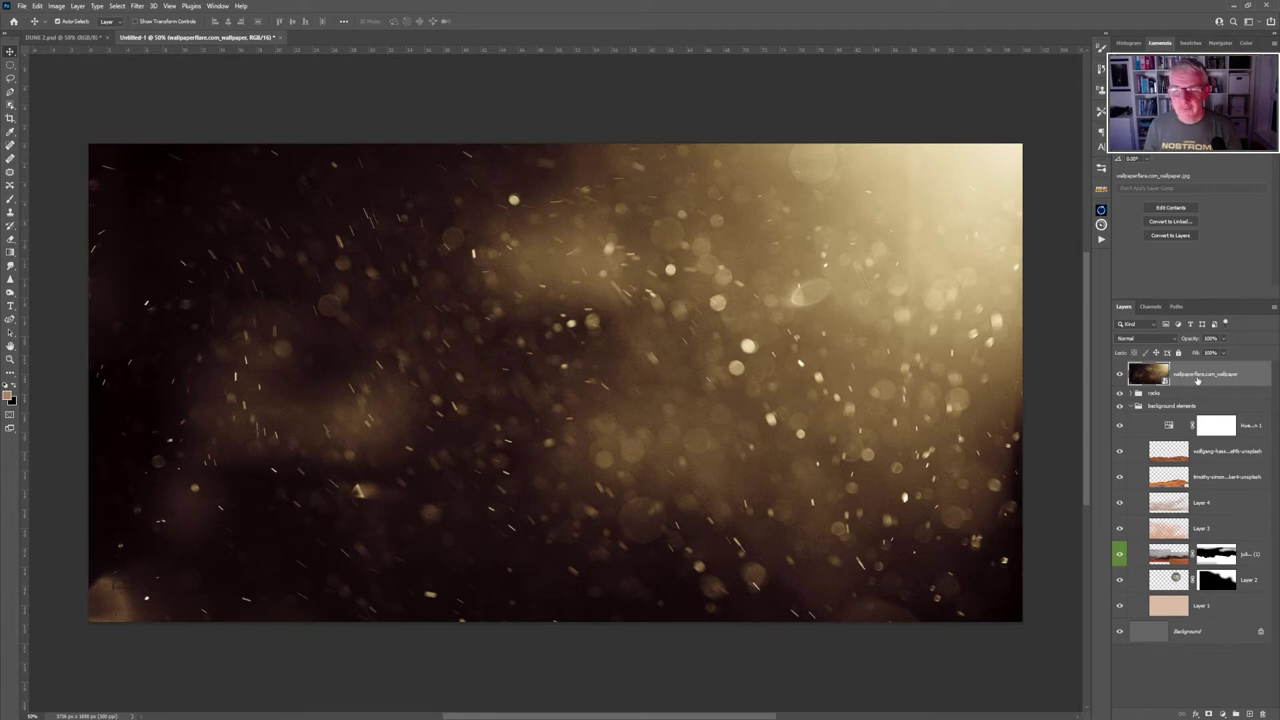
{"action": "right_click", "coordinate": [1197, 380]}
{"action": "left_click", "coordinate": [1141, 468]}
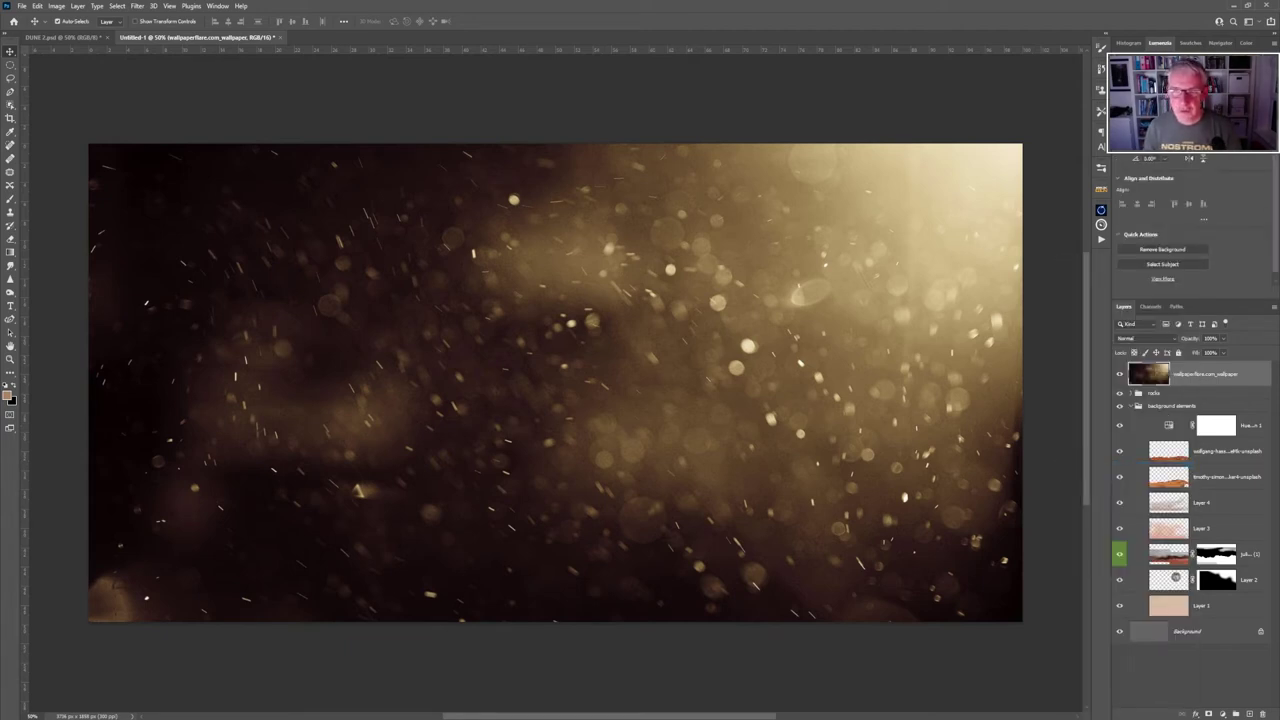
Add a Hue/Saturation adjustment above the particle image with Colorize on, a reddish-orange hue and saturation of about 45.
{"action": "left_click", "coordinate": [1097, 153]}
{"action": "left_click", "coordinate": [1175, 168]}
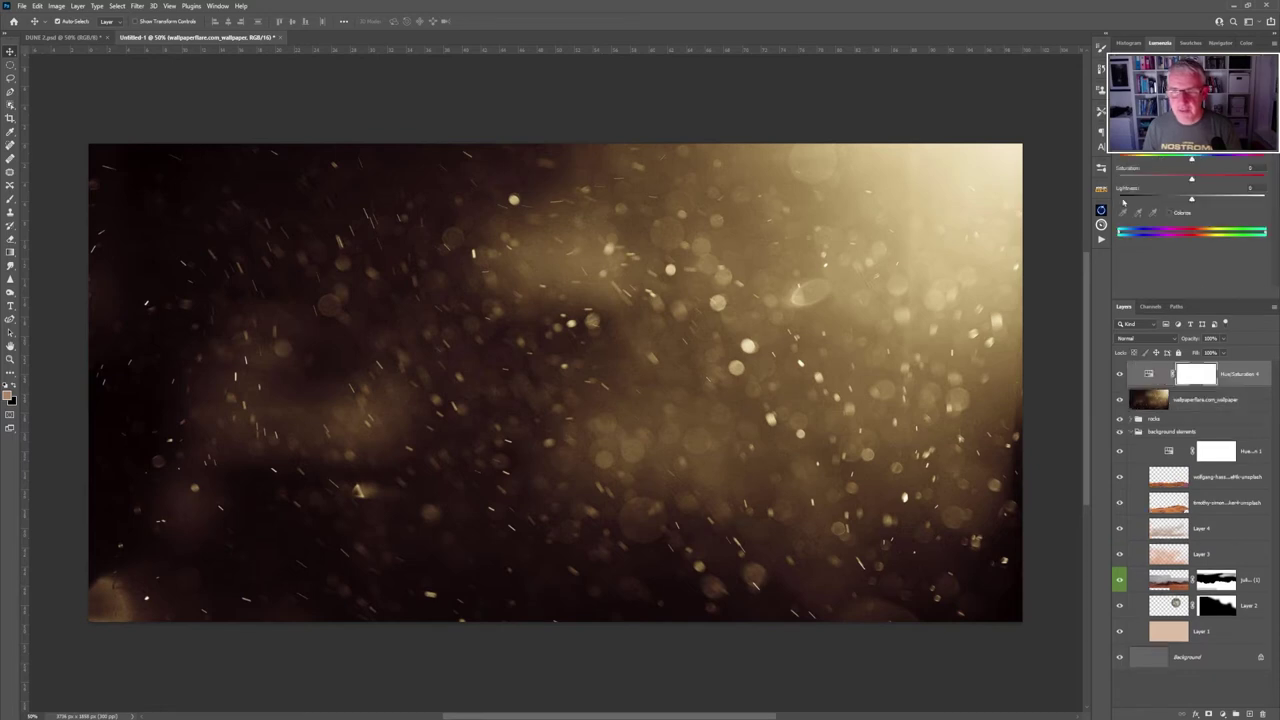
{"action": "left_click", "coordinate": [1169, 212]}
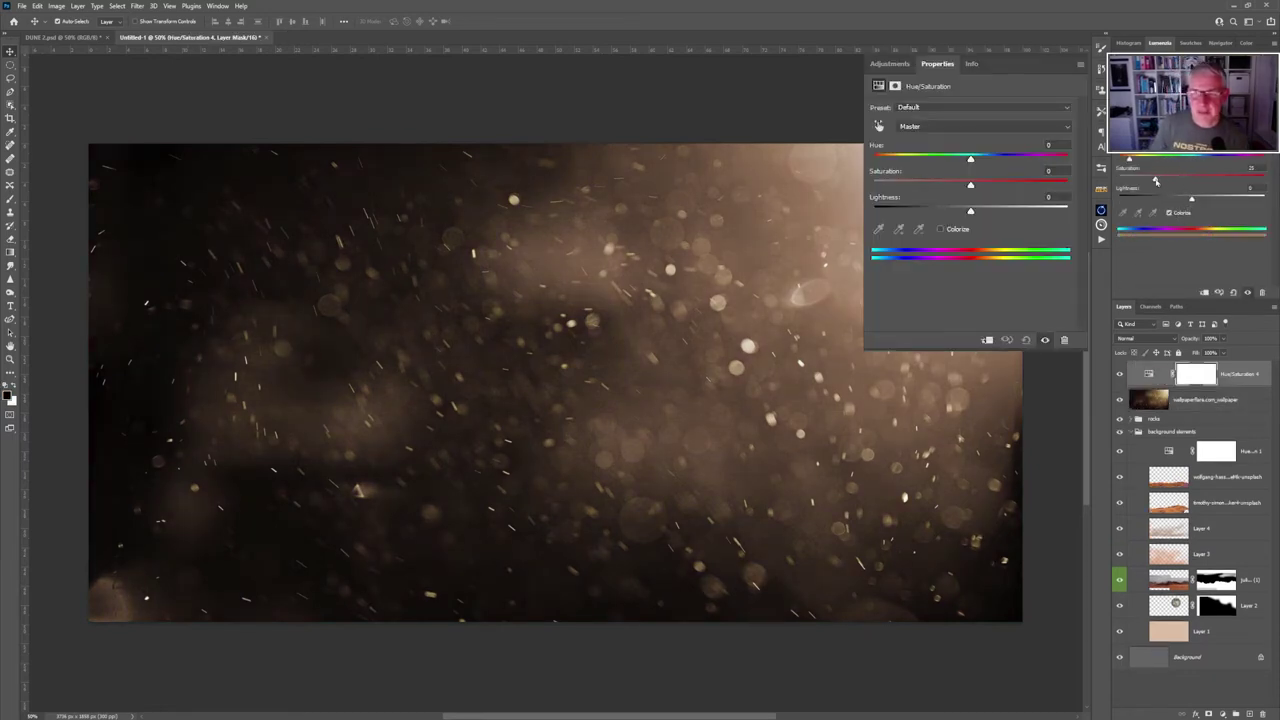
{"action": "left_click_drag", "start_coordinate": [1156, 182], "coordinate": [1178, 180]}
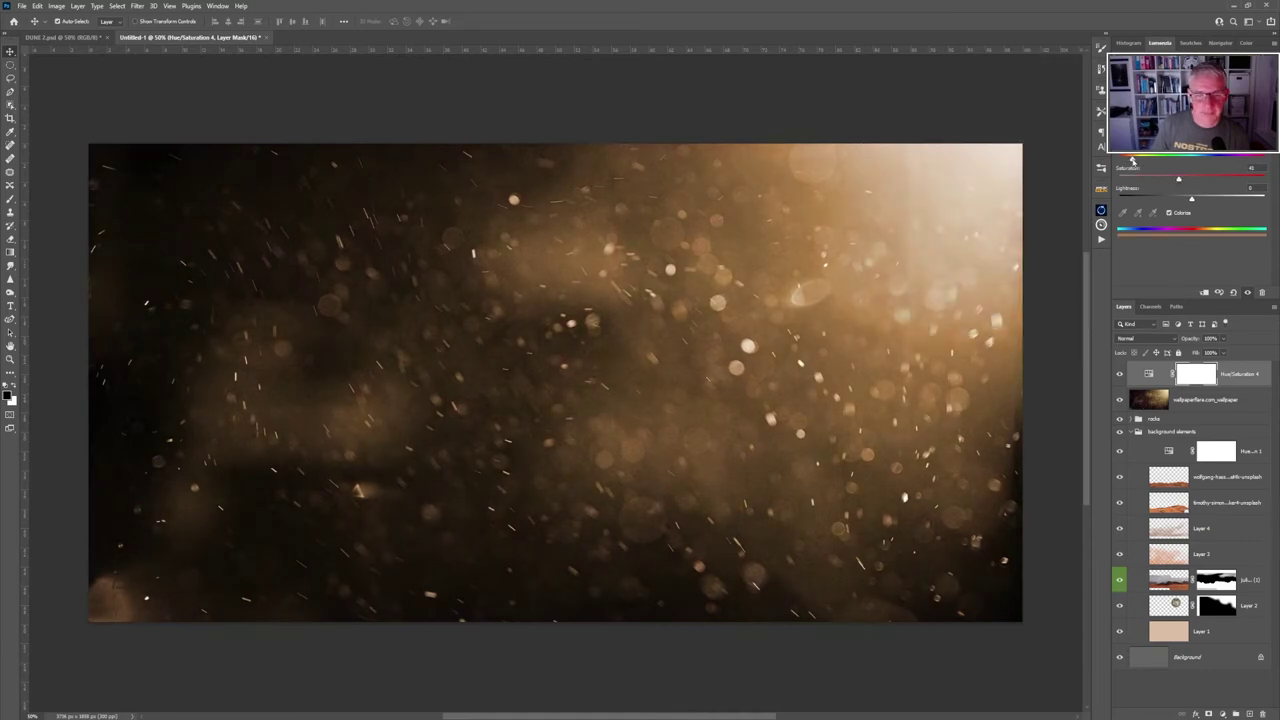
{"action": "left_click_drag", "start_coordinate": [1133, 160], "coordinate": [1185, 181]}
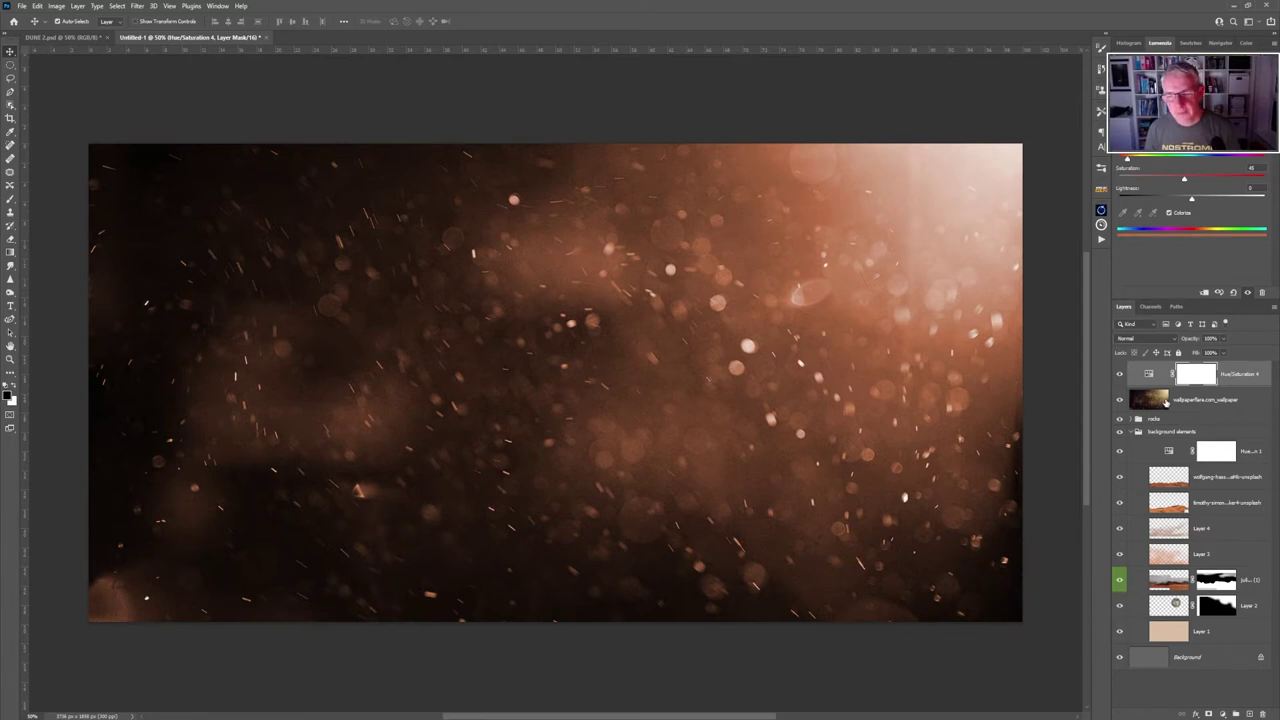
Set the particle image layer's blend mode to Screen, and give its Hue/Saturation adjustment about 51 saturation and -4 lightness.
{"action": "left_click", "coordinate": [1162, 403]}
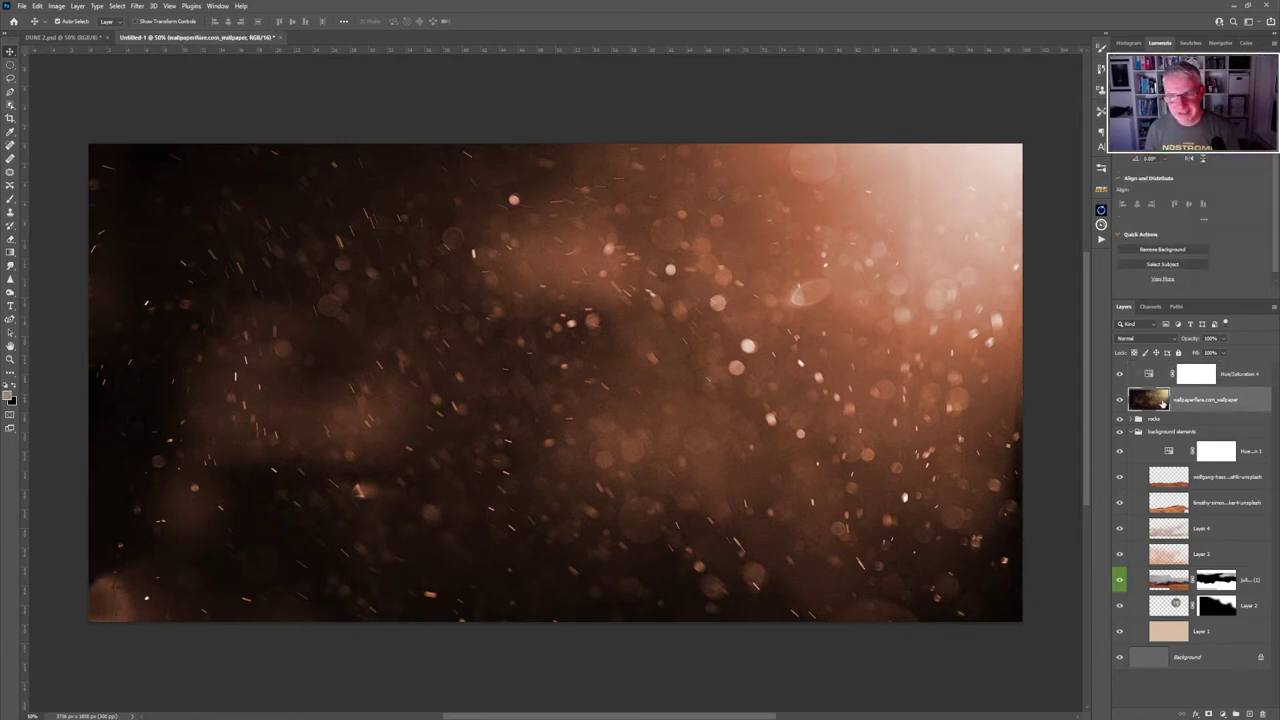
{"action": "left_click", "coordinate": [1140, 340]}
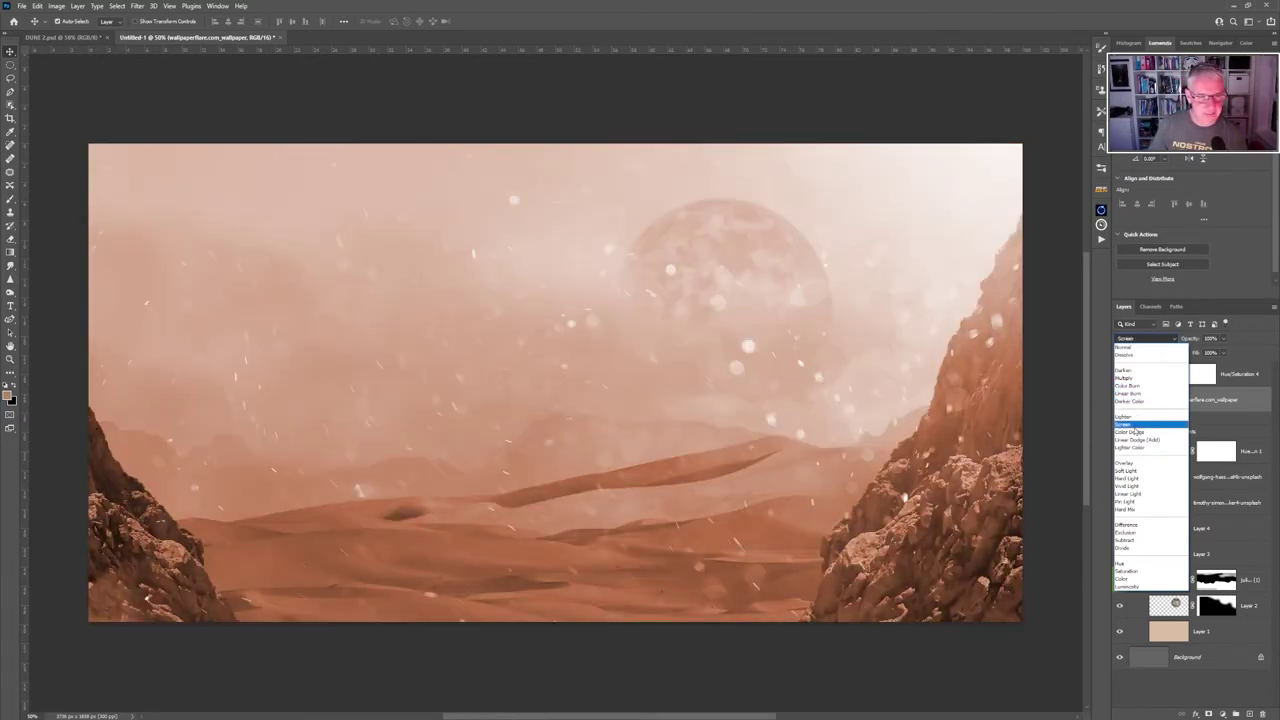
{"action": "left_click", "coordinate": [1136, 426]}
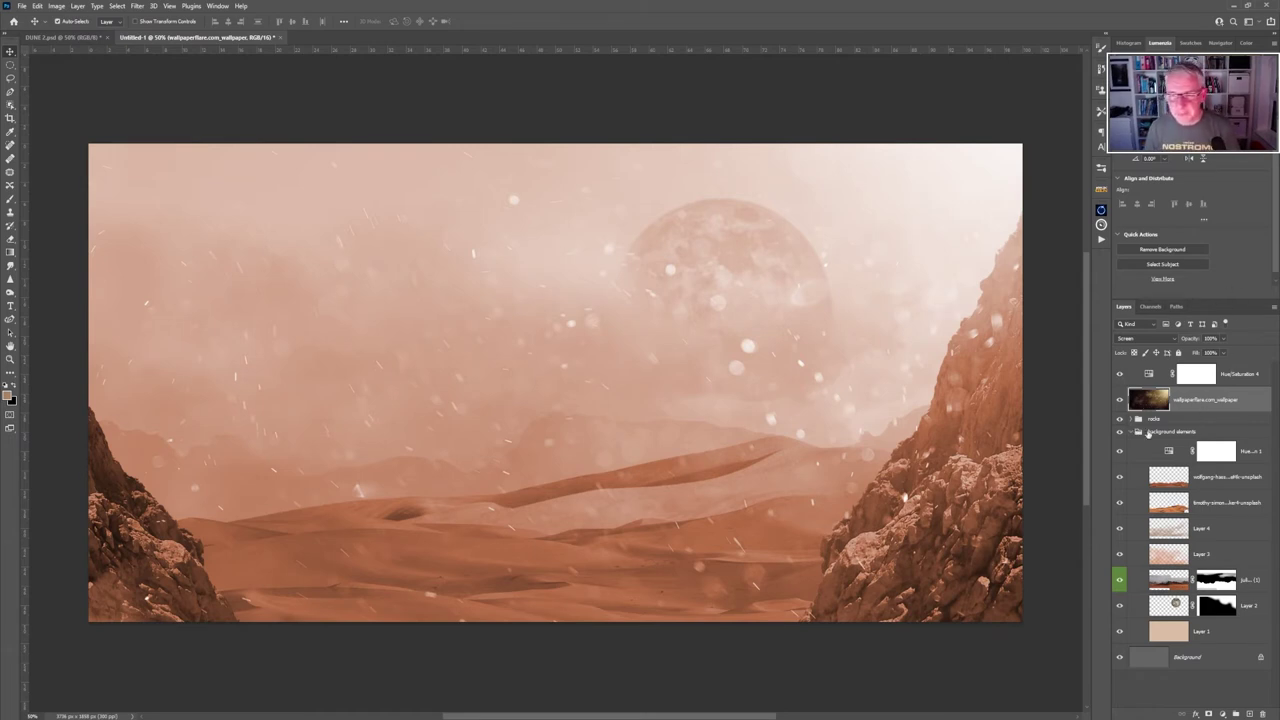
{"action": "left_click", "coordinate": [1150, 378]}
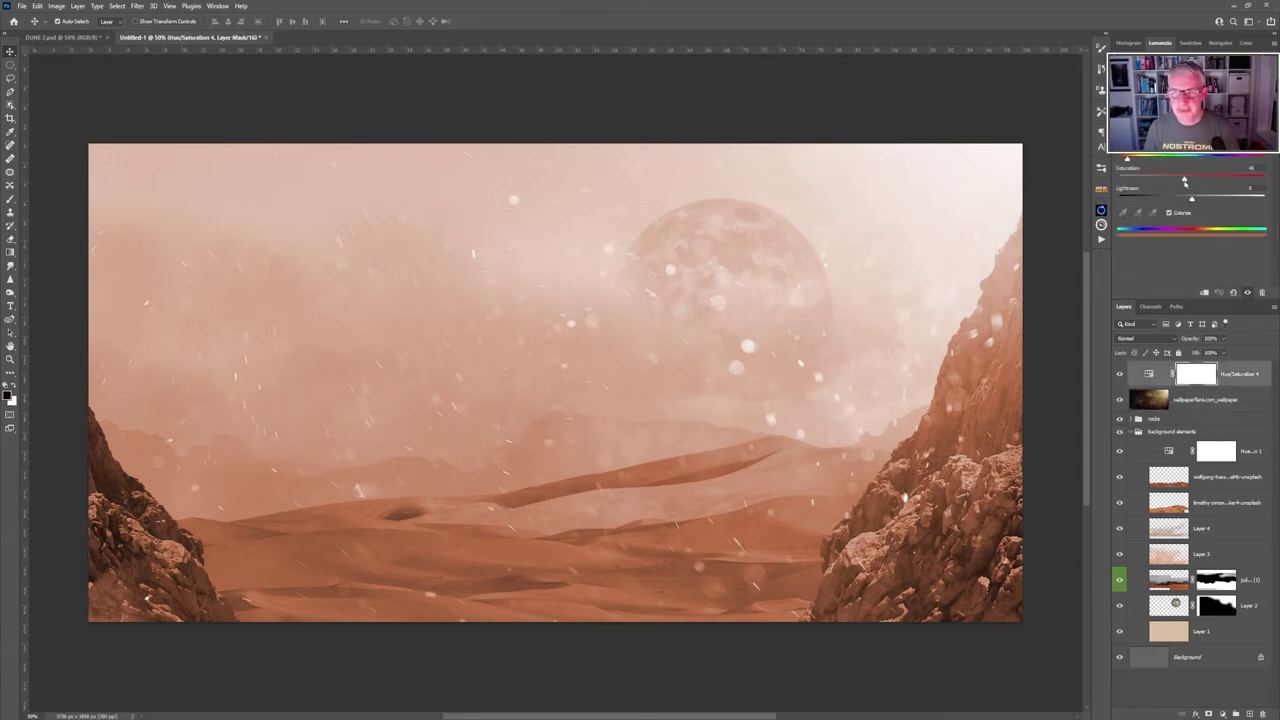
{"action": "mouse_move", "coordinate": [1184, 181]}
{"action": "left_mouse_down"}
{"action": "mouse_move", "coordinate": [1172, 181]}
{"action": "mouse_move", "coordinate": [1193, 181]}
{"action": "mouse_move", "coordinate": [1188, 200]}
{"action": "left_mouse_up"}
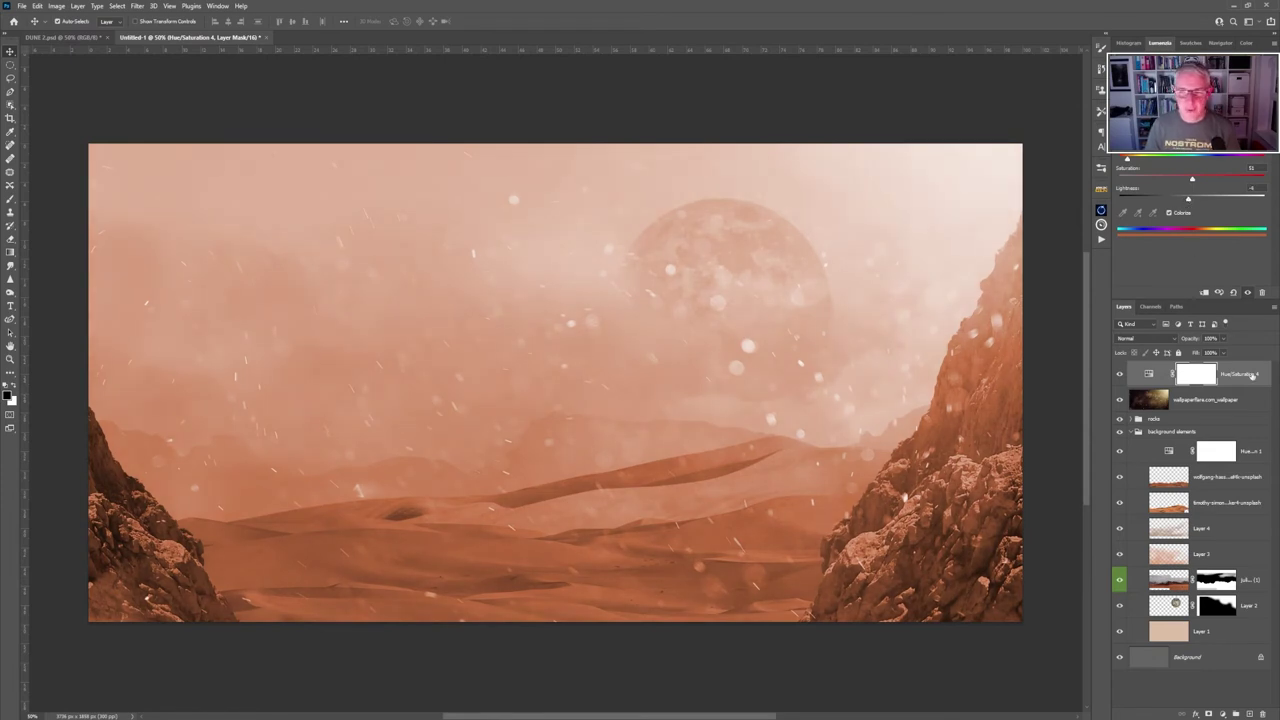
Lower the opacity of the Screen-blended particle image layer to about 60%.
{"action": "left_click", "coordinate": [1252, 397]}
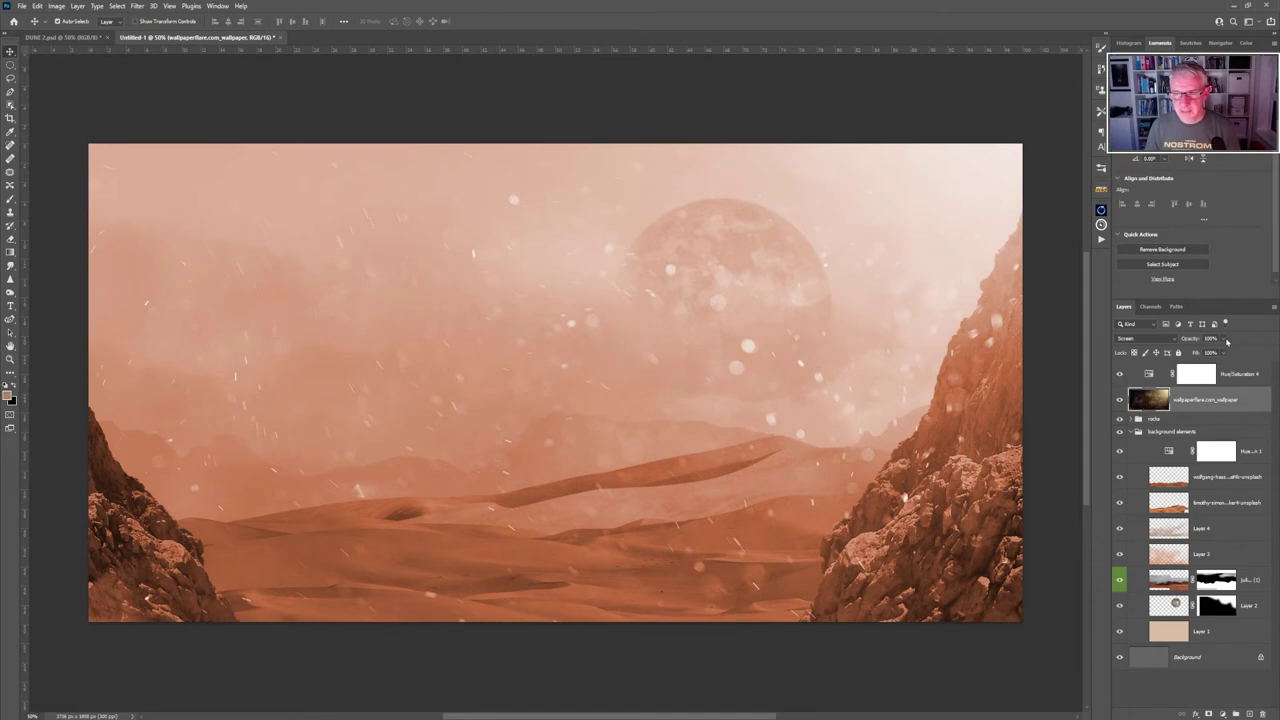
{"action": "left_click_drag", "start_coordinate": [1226, 342], "coordinate": [1211, 352]}
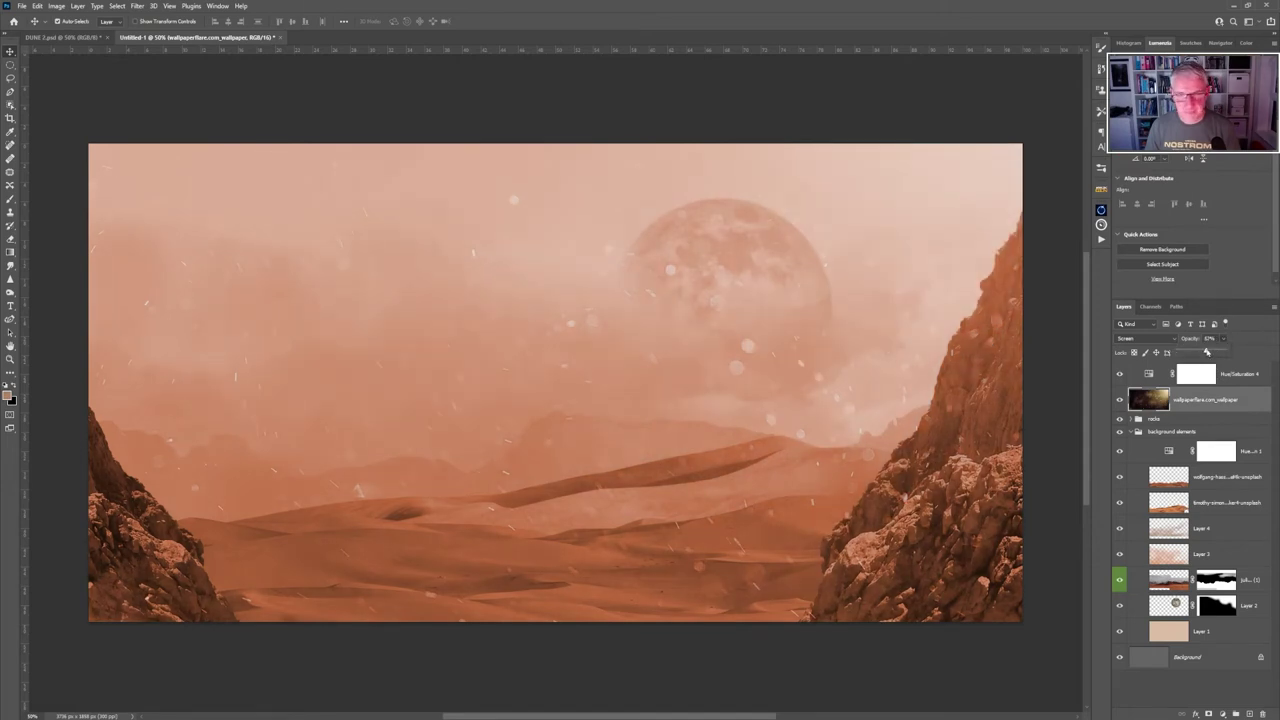
{"action": "left_click", "coordinate": [1162, 400]}
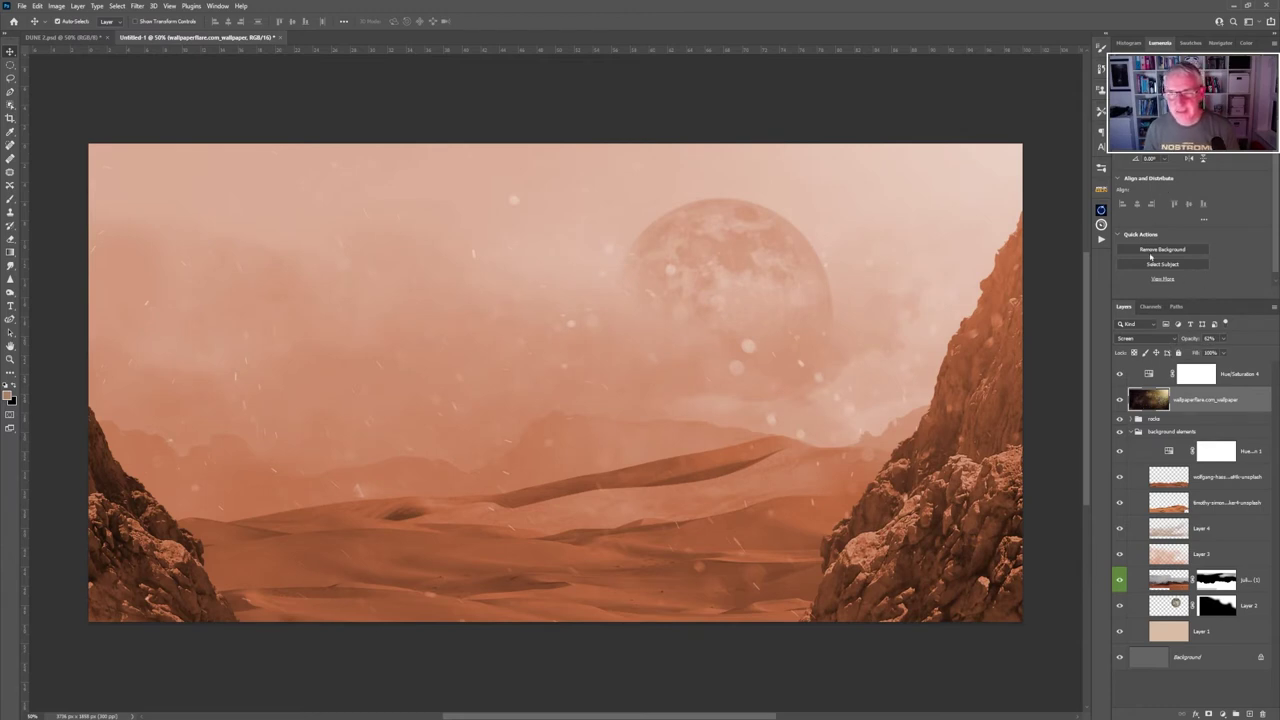
Fine-tune the orange hue of the top Hue/Saturation adjustment and reduce the particle image layer's opacity to about 15%.
{"action": "left_click", "coordinate": [1196, 374]}
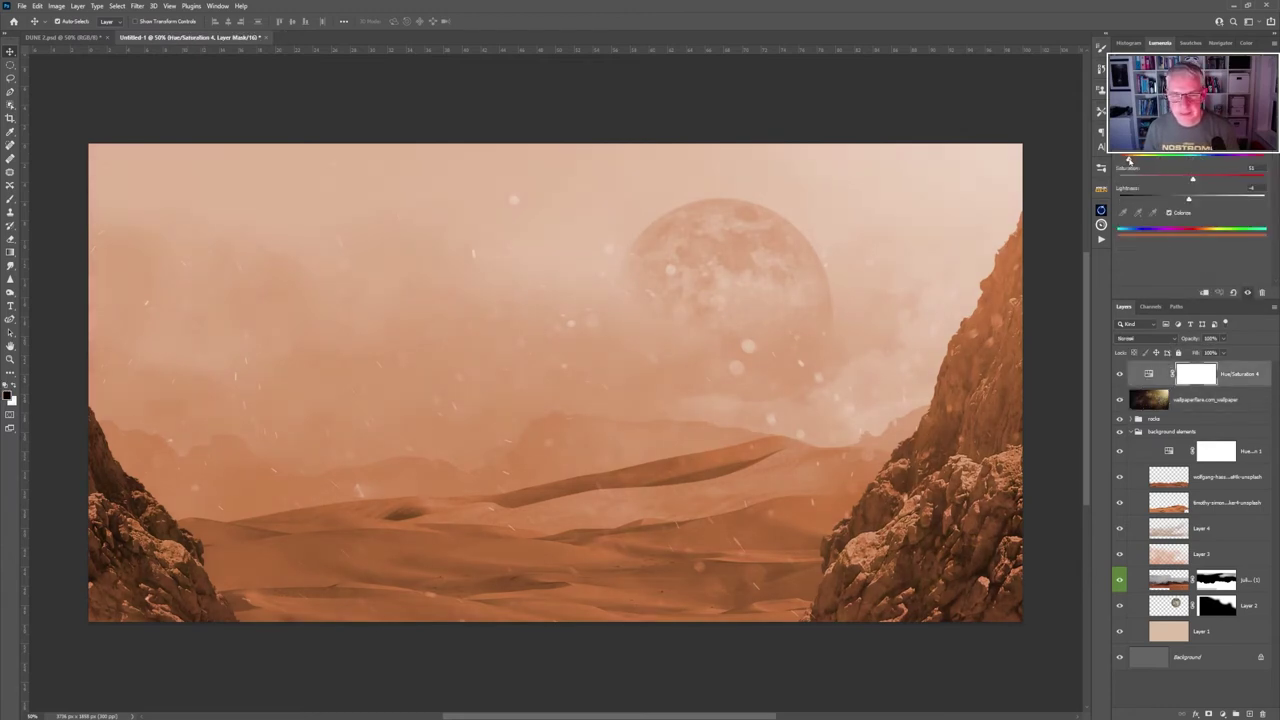
{"action": "left_click_drag", "start_coordinate": [1129, 160], "coordinate": [1129, 160]}
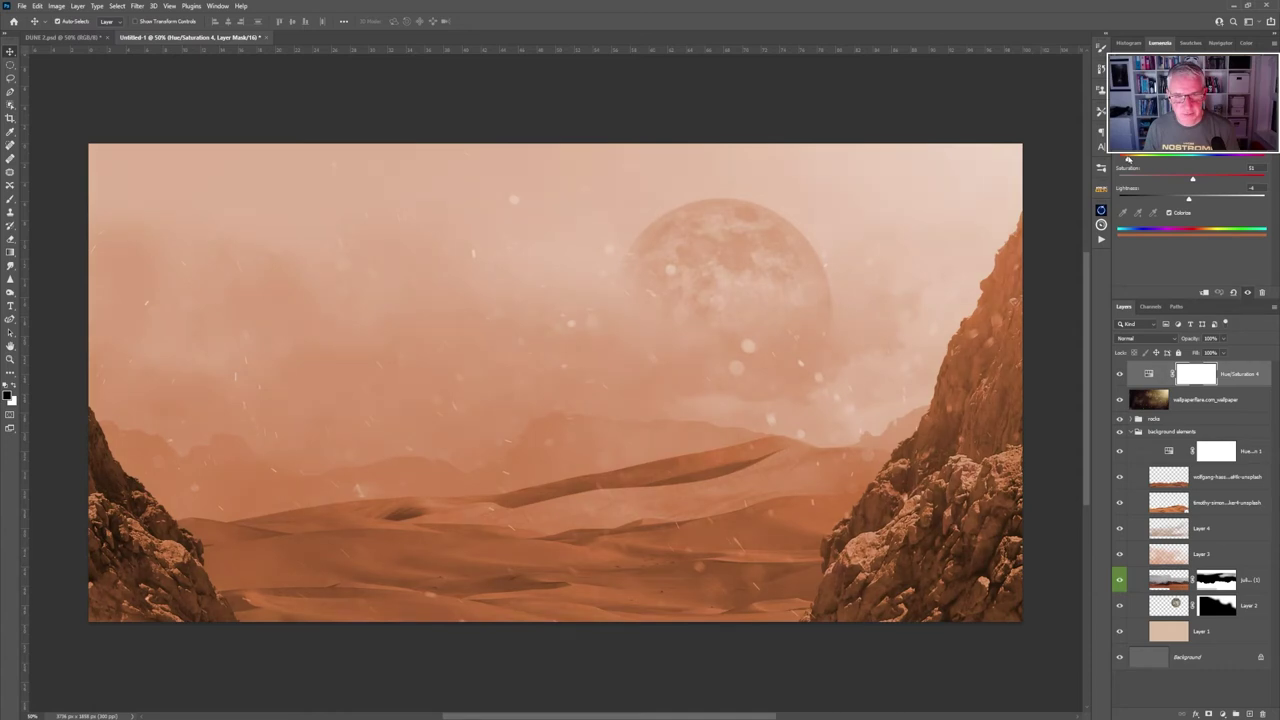
{"action": "left_click", "coordinate": [1219, 400]}
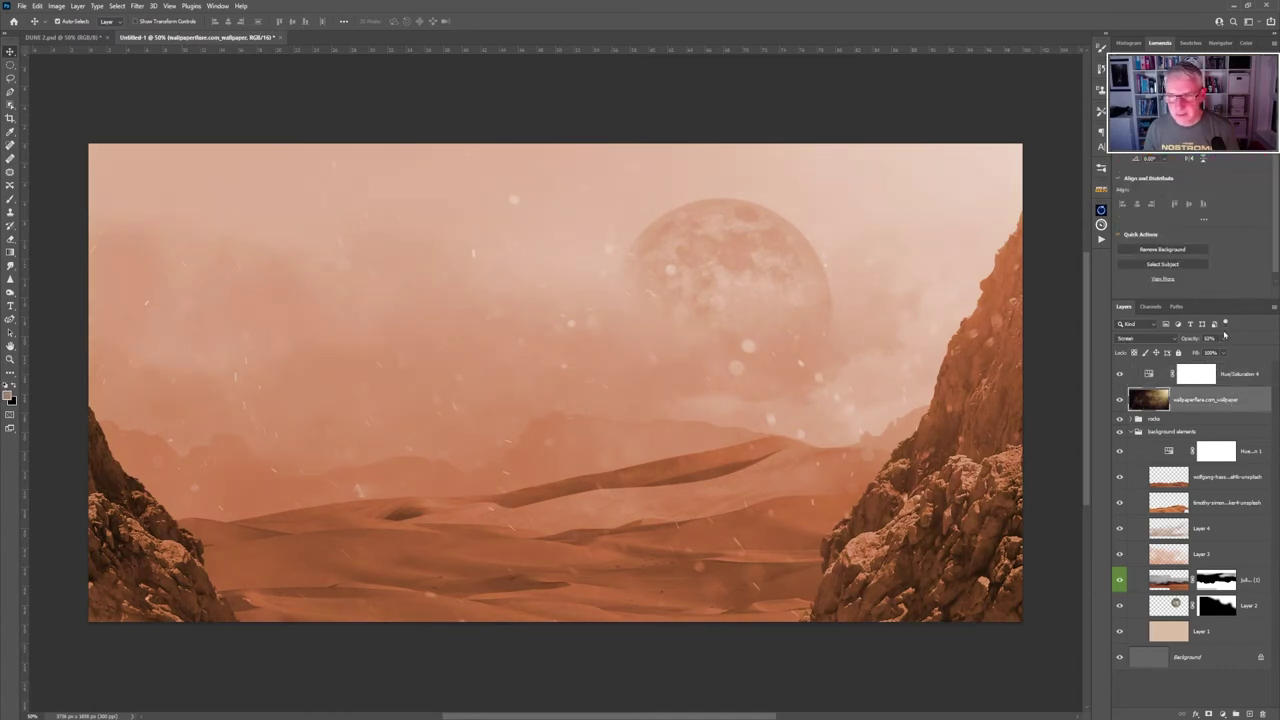
{"action": "mouse_move", "coordinate": [1224, 337]}
{"action": "left_mouse_down"}
{"action": "mouse_move", "coordinate": [1224, 352]}
{"action": "mouse_move", "coordinate": [1206, 351]}
{"action": "left_mouse_up"}
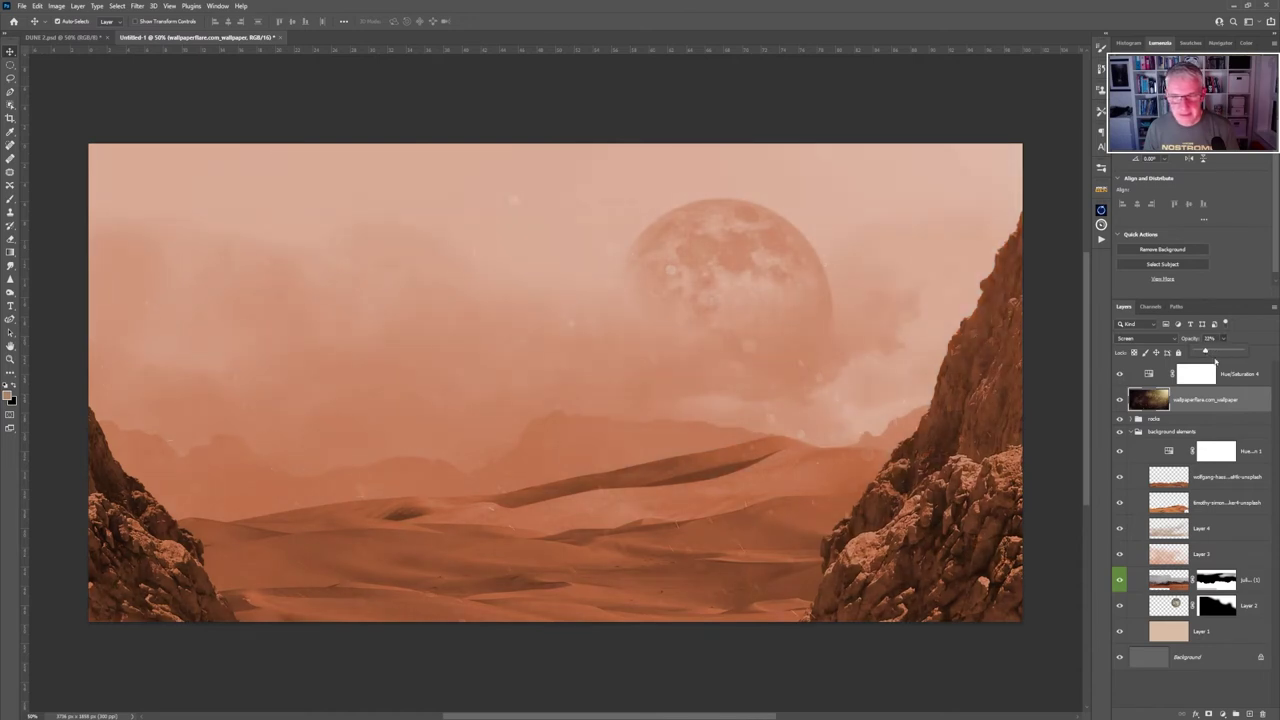
Clip the top Hue/Saturation adjustment to the particle image layer and set that image layer's opacity to about 95%.
{"action": "left_click", "coordinate": [1240, 380]}
{"action": "left_click", "coordinate": [1204, 293]}
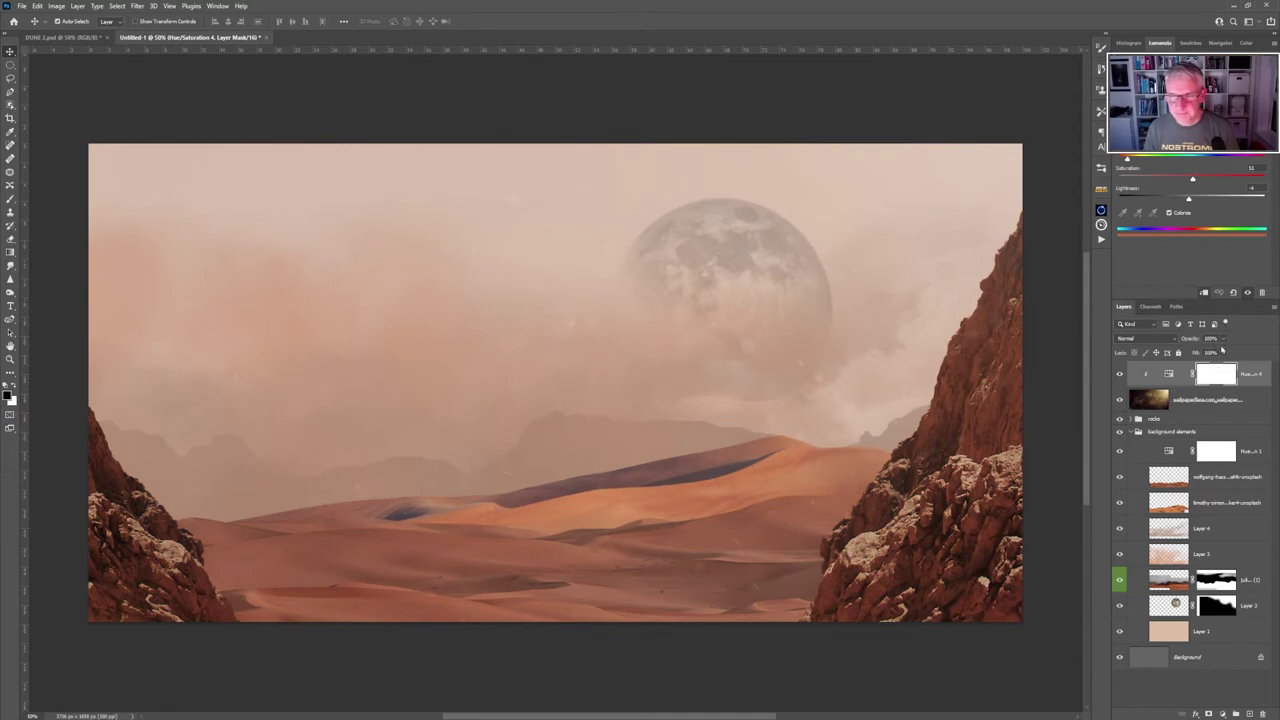
{"action": "left_click", "coordinate": [1214, 399]}
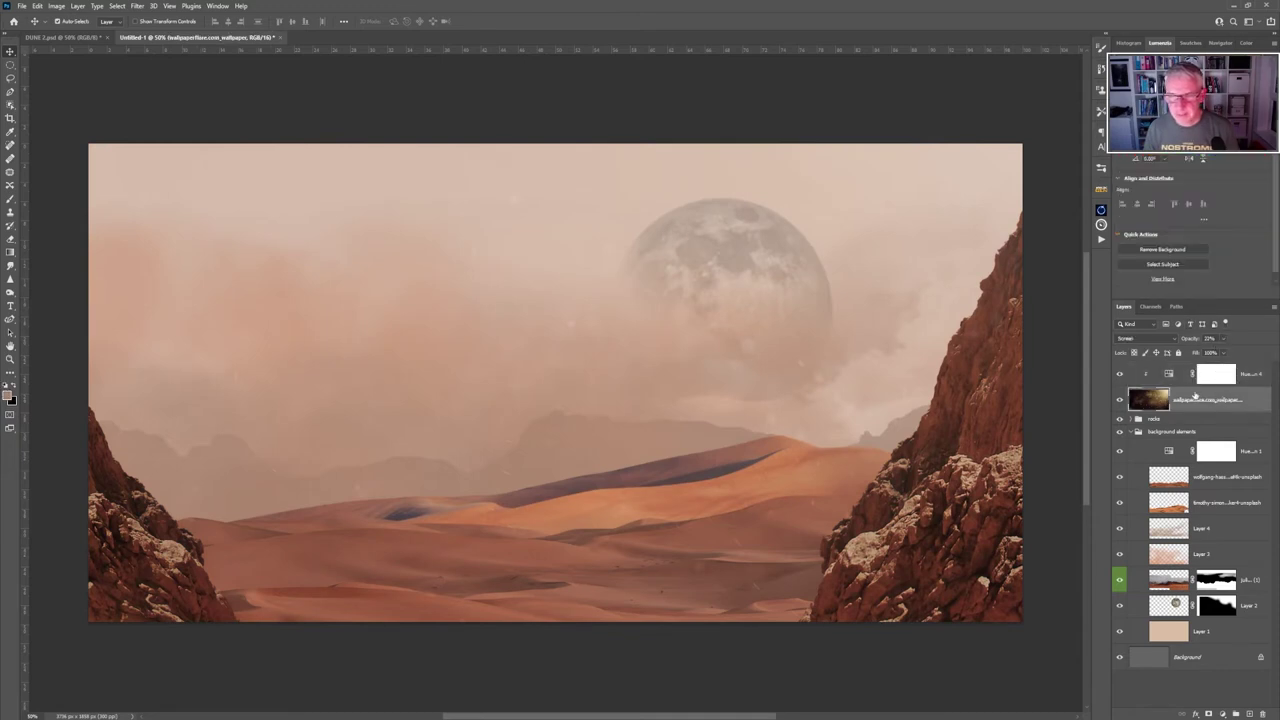
{"action": "left_click_drag", "start_coordinate": [1222, 340], "coordinate": [1256, 352]}
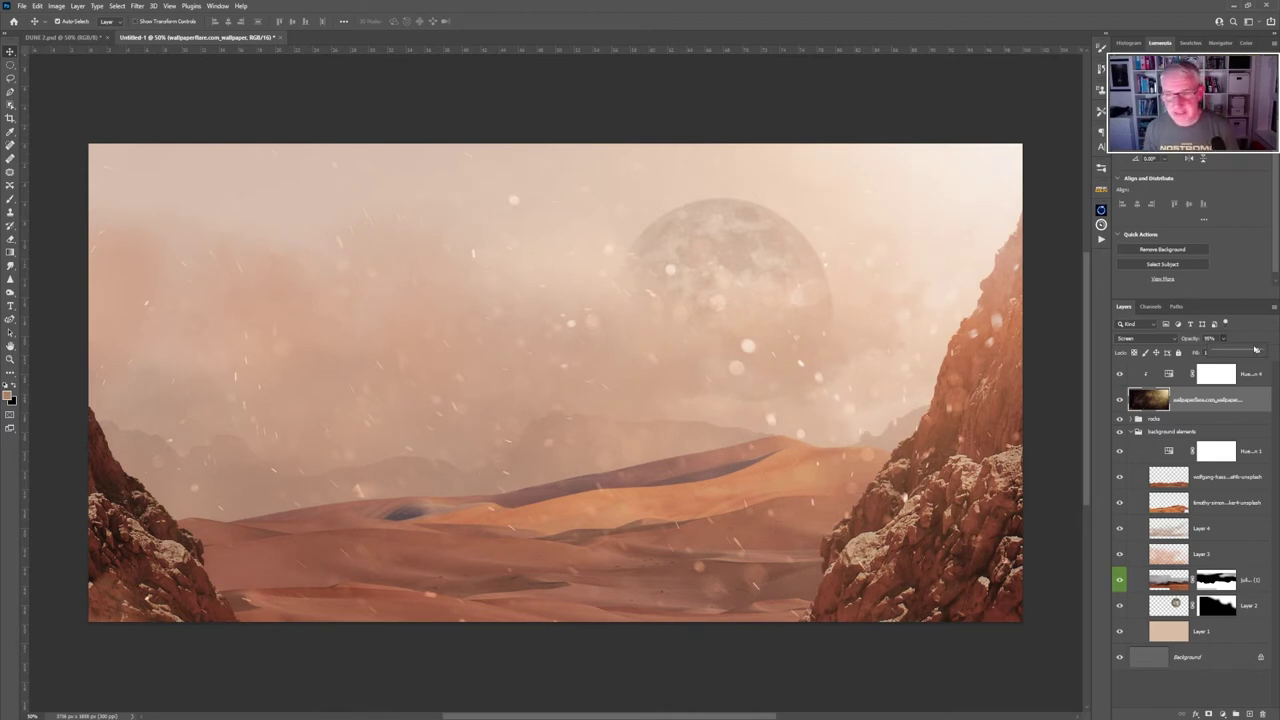
{"action": "left_click", "coordinate": [1250, 413]}
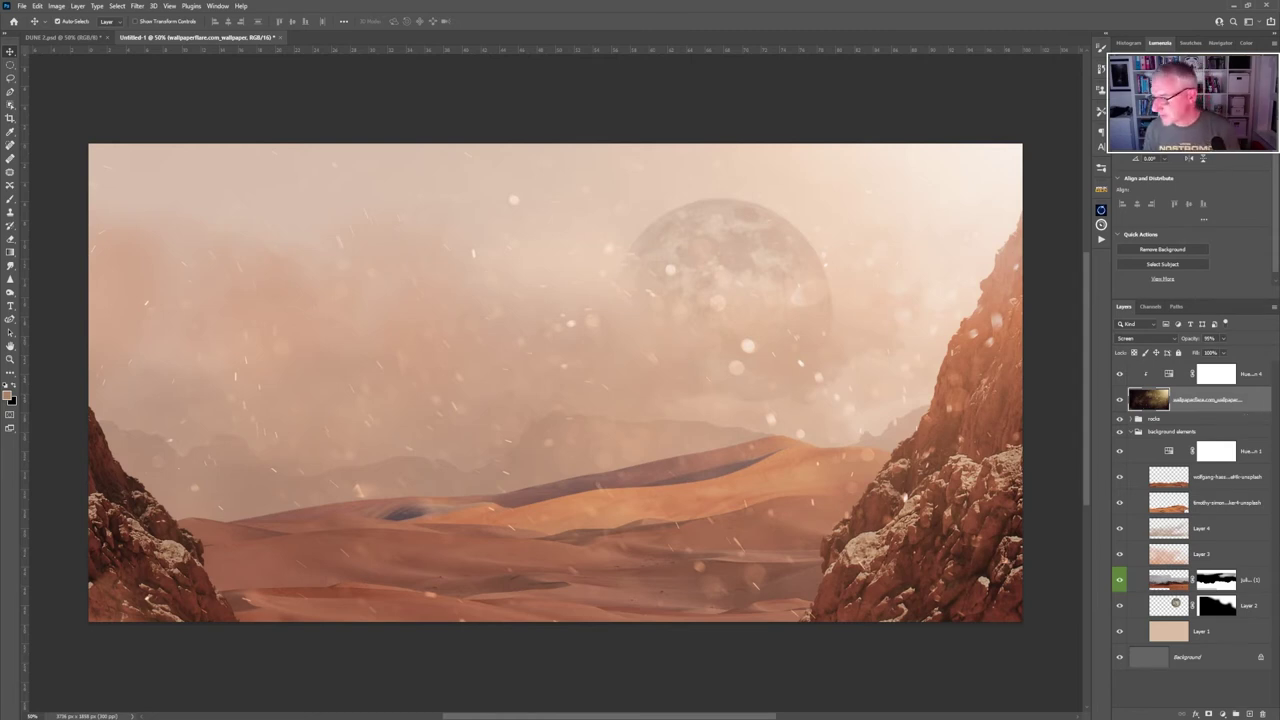
Place a second copy of the wallpaperflare.com_wallpaper particle image at the top of the layer stack, above the Hue/Saturation adjustment.
{"action": "left_click_drag", "start_coordinate": [1148, 399], "coordinate": [851, 361]}
{"action": "key", "text": "Return"}
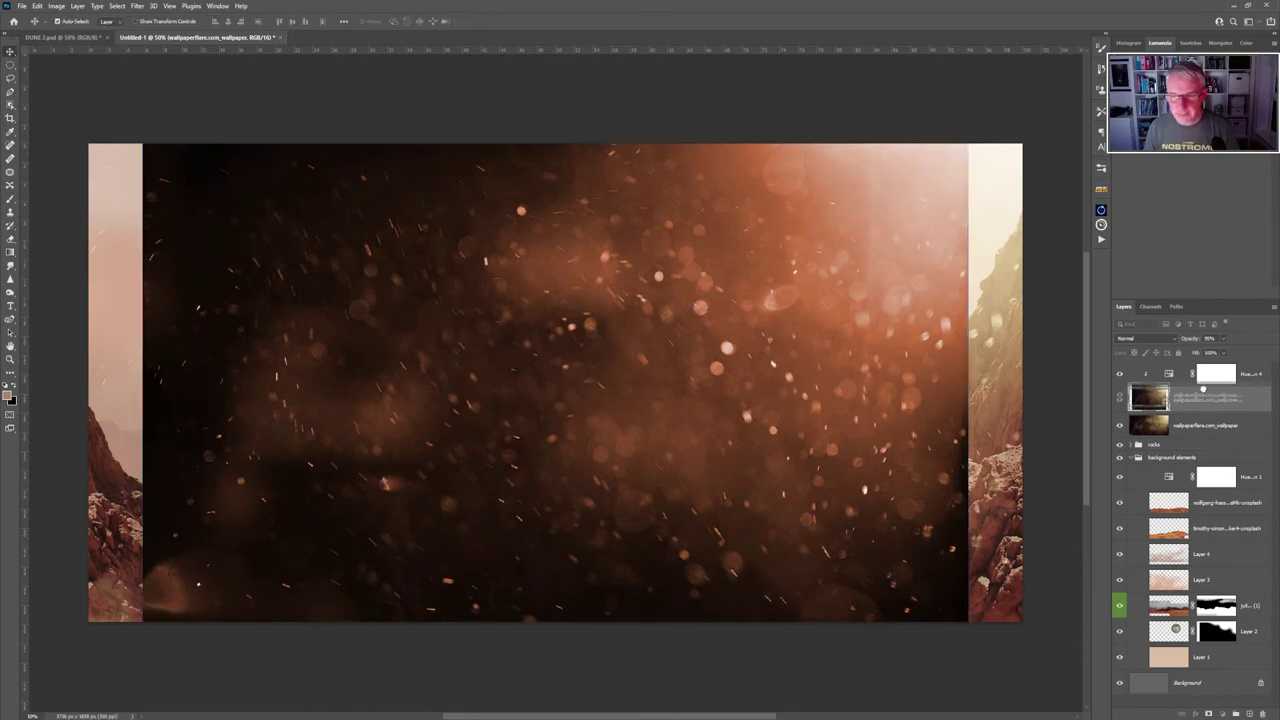
{"action": "left_click_drag", "start_coordinate": [1203, 399], "coordinate": [1207, 368]}
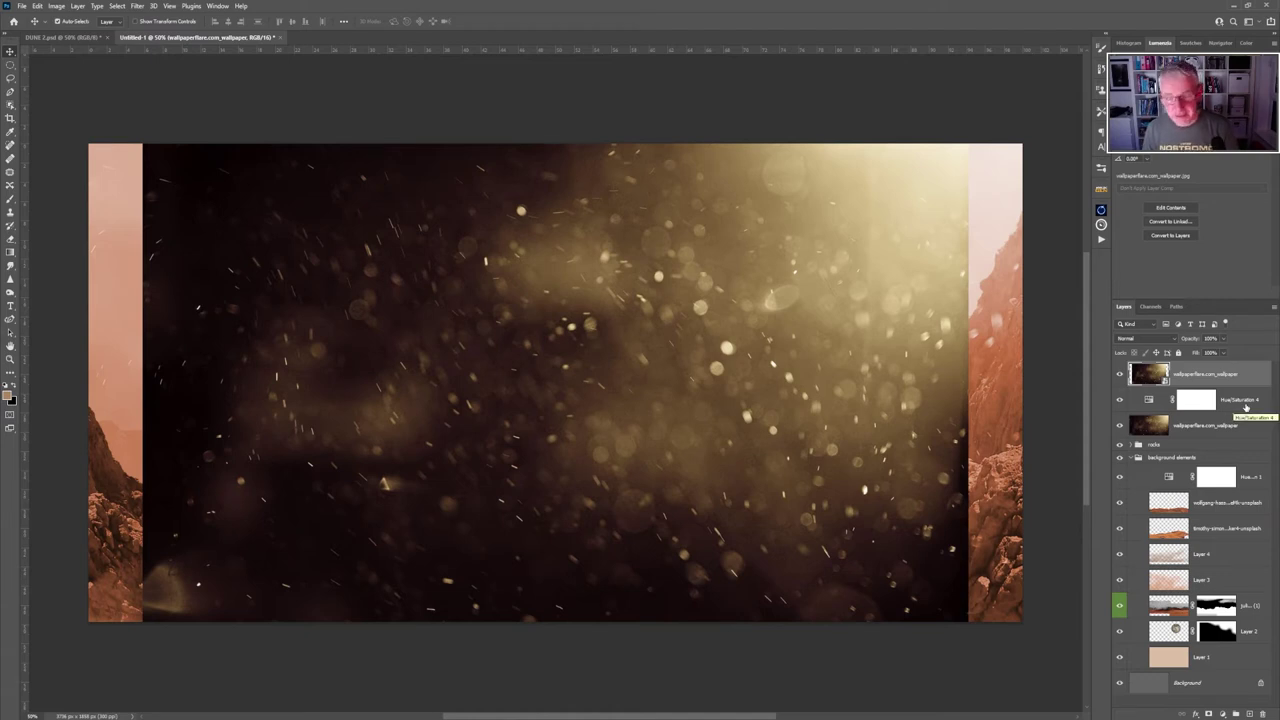
Clip a duplicate of the Hue/Saturation adjustment to the newly placed particle image, and rasterize that image layer.
{"action": "left_click_drag", "start_coordinate": [1245, 405], "coordinate": [1250, 368]}
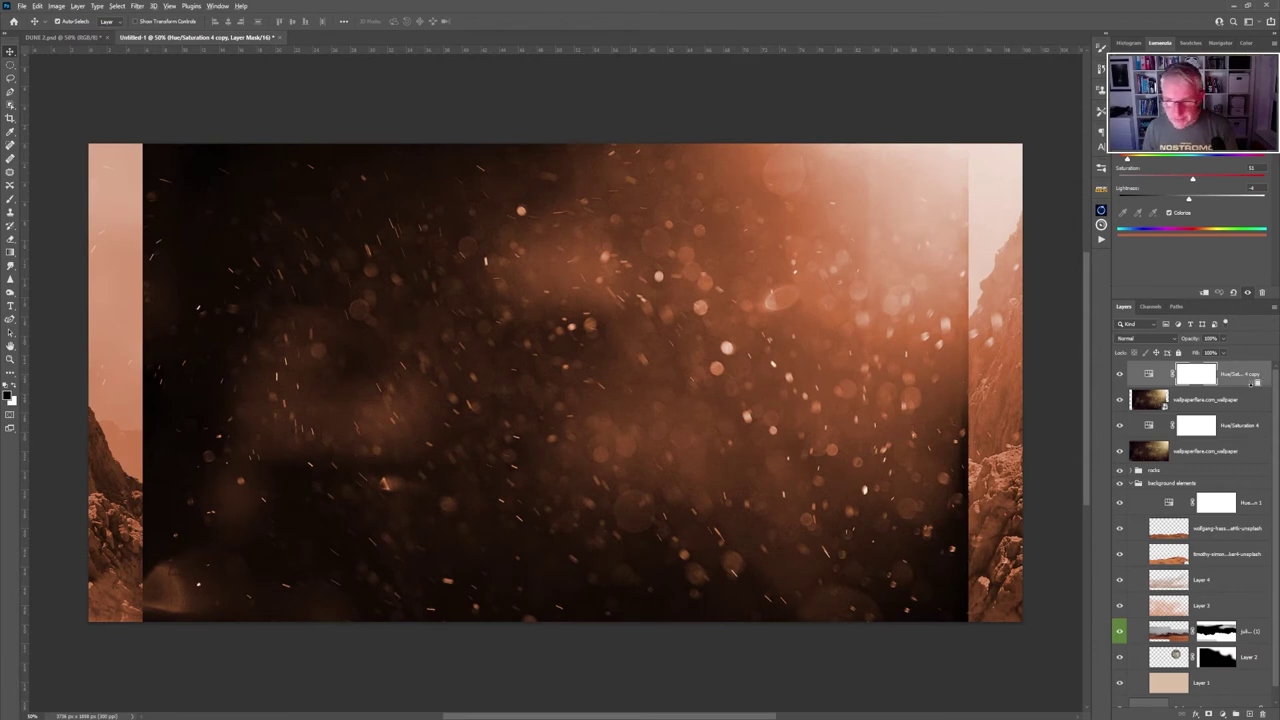
{"action": "left_click", "coordinate": [1257, 383], "text": "alt"}
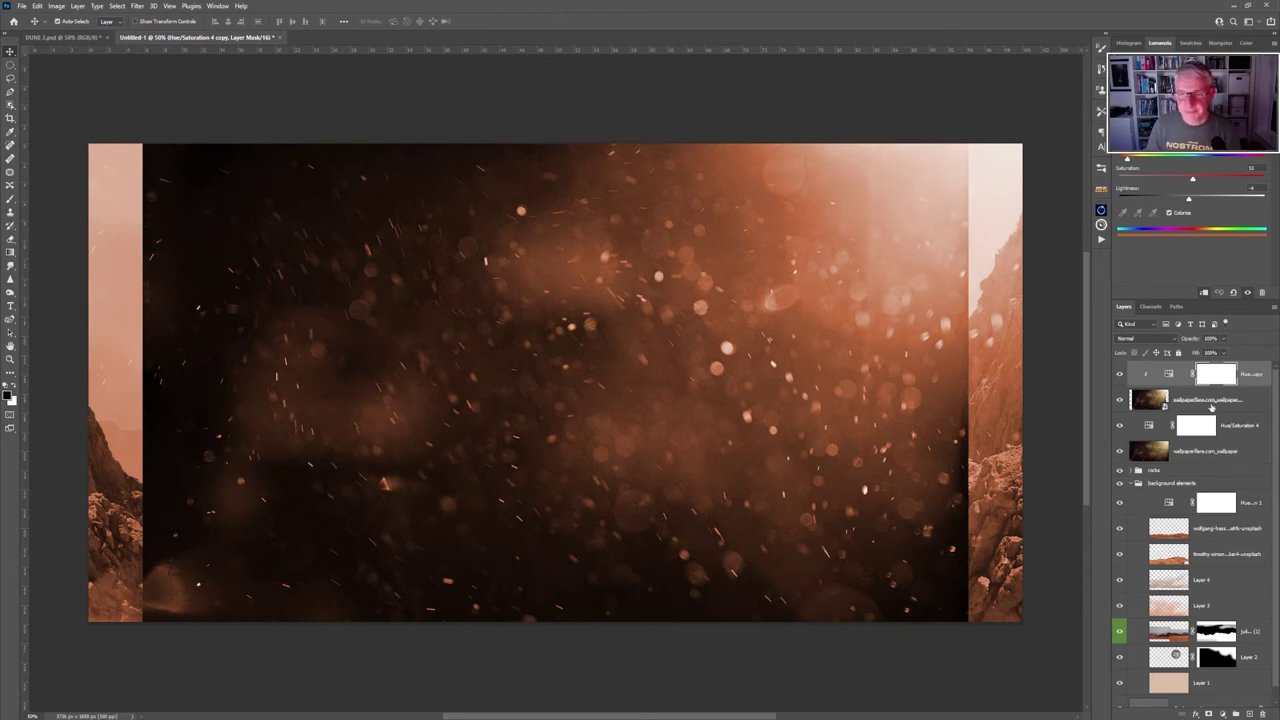
{"action": "left_click", "coordinate": [1211, 405]}
{"action": "right_click", "coordinate": [1211, 406]}
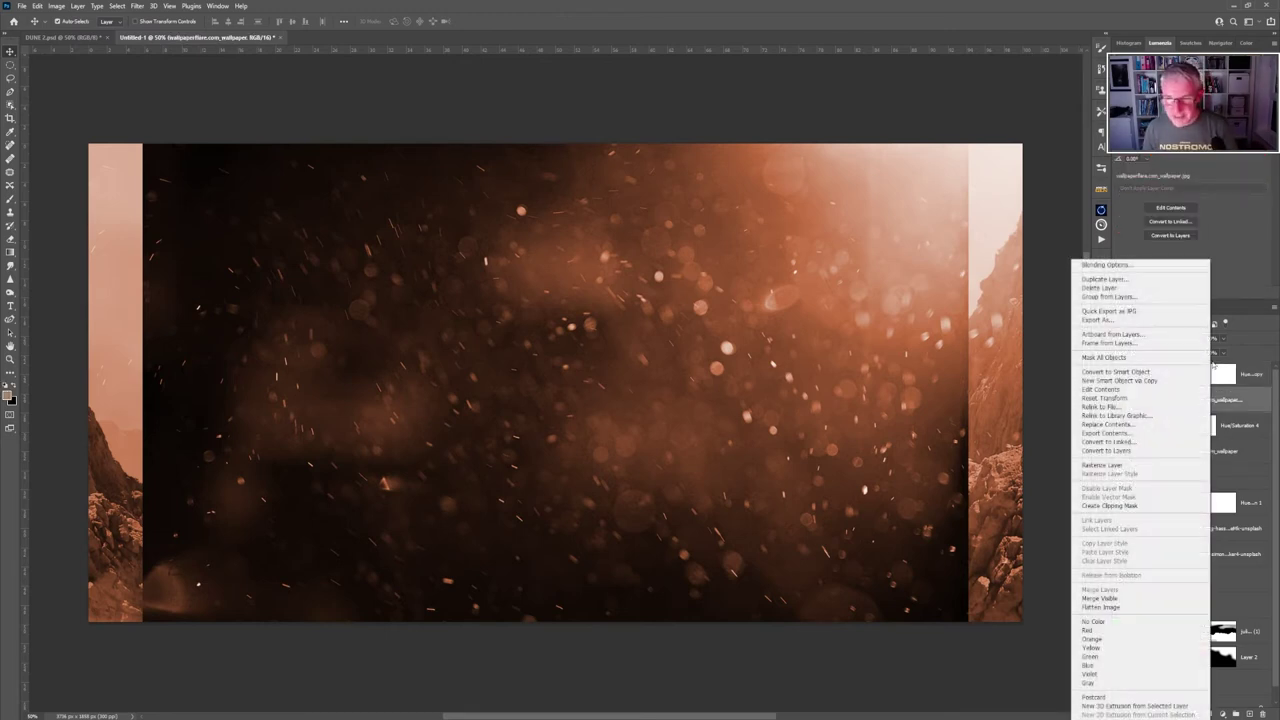
{"action": "left_click", "coordinate": [1150, 467]}
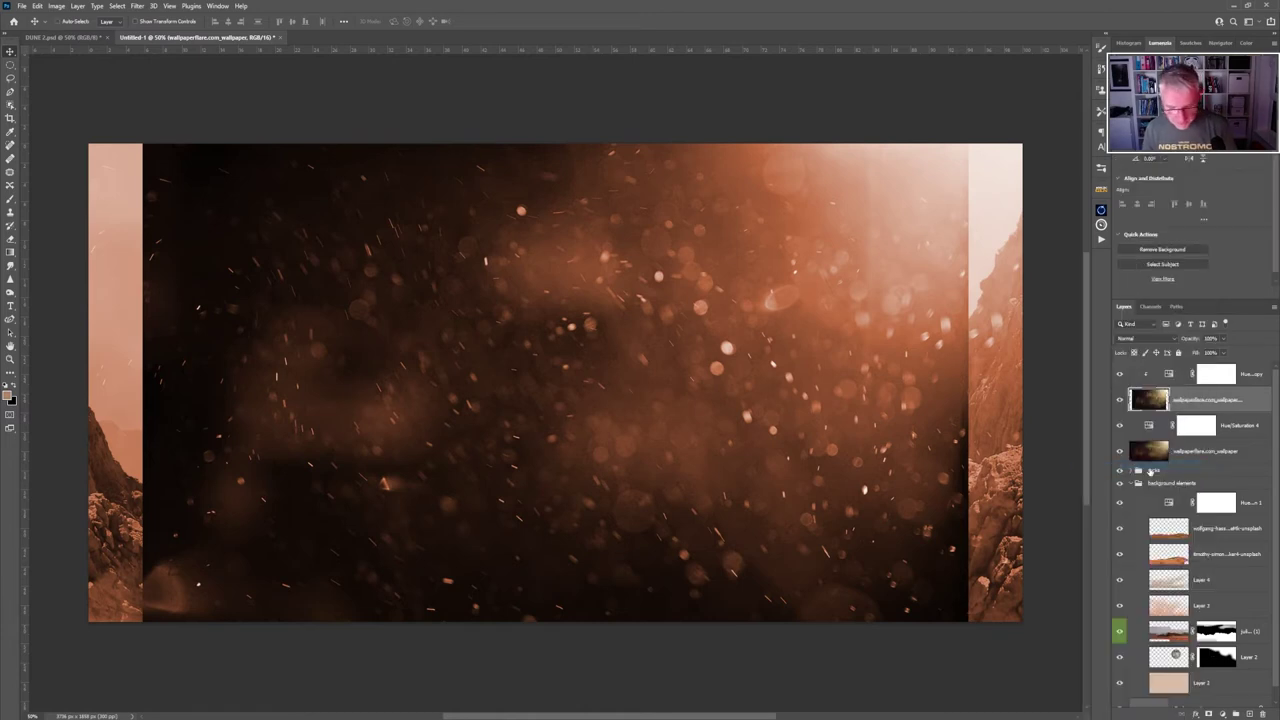
Stretch the upper particle image sideways past both canvas edges and flip it horizontally.
{"action": "key", "text": "ctrl+t"}
{"action": "left_click_drag", "start_coordinate": [967, 381], "coordinate": [1027, 381]}
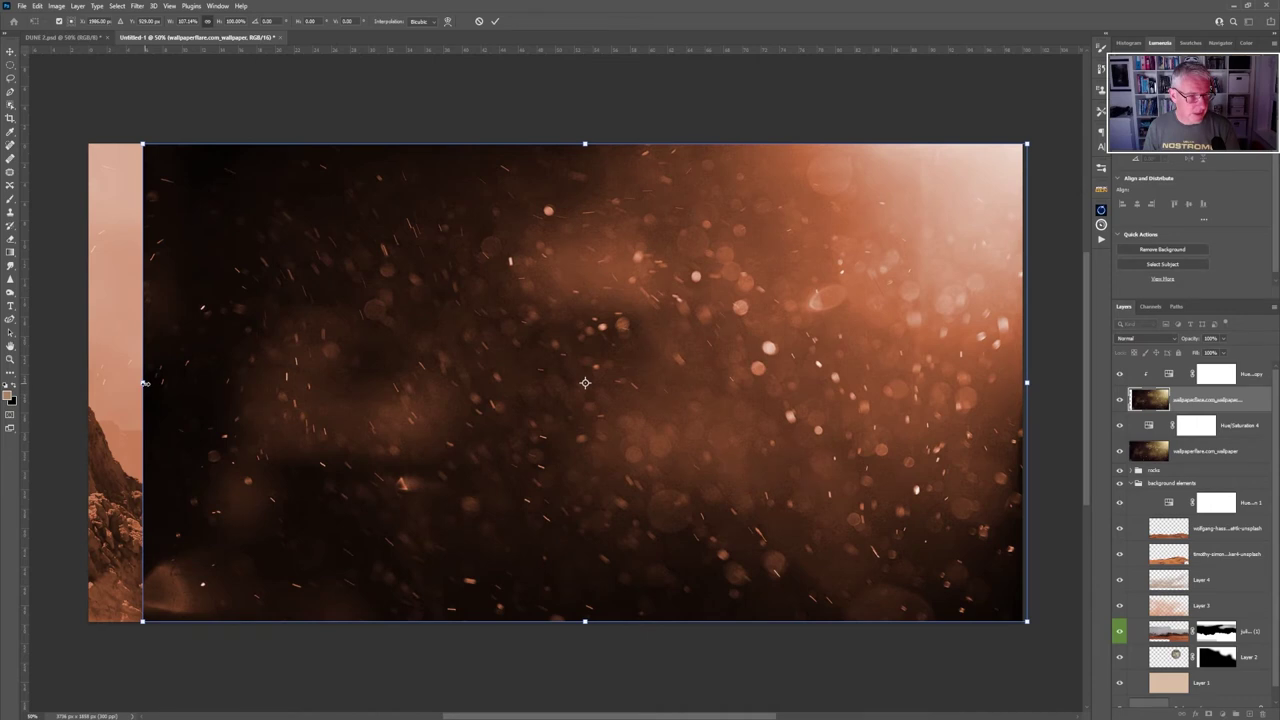
{"action": "left_click_drag", "start_coordinate": [143, 382], "coordinate": [60, 382]}
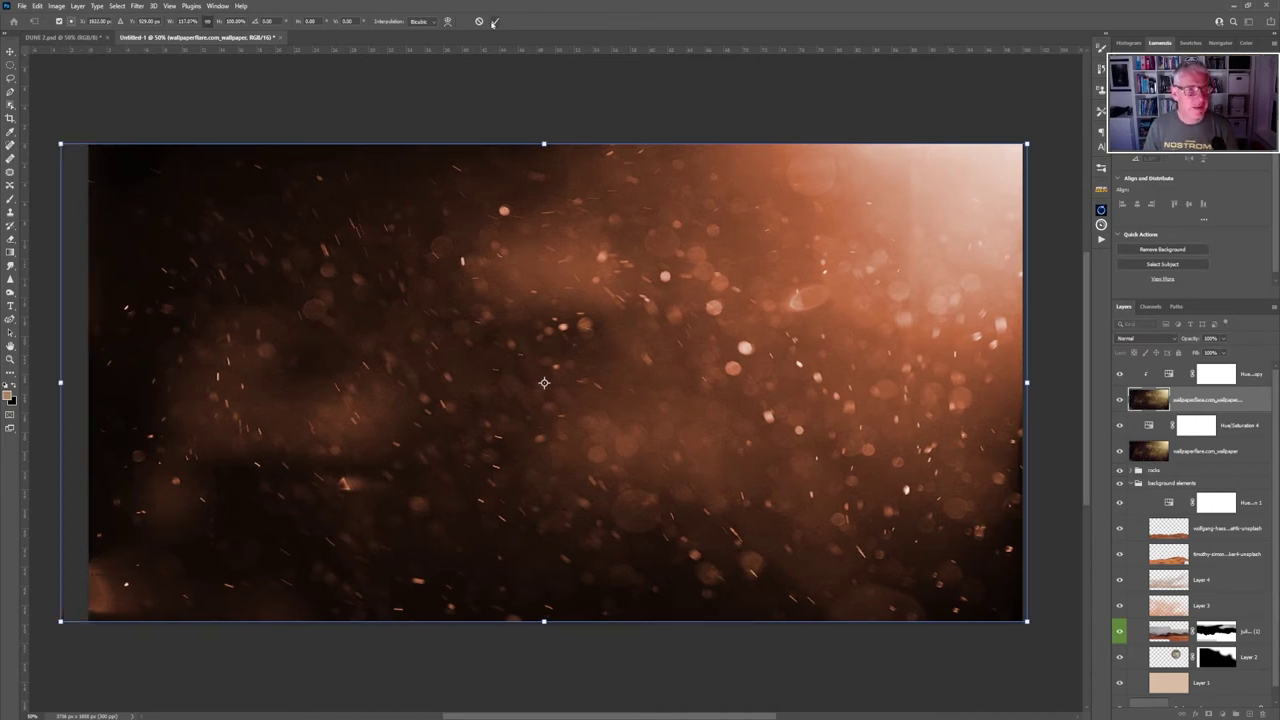
{"action": "left_click", "coordinate": [494, 21]}
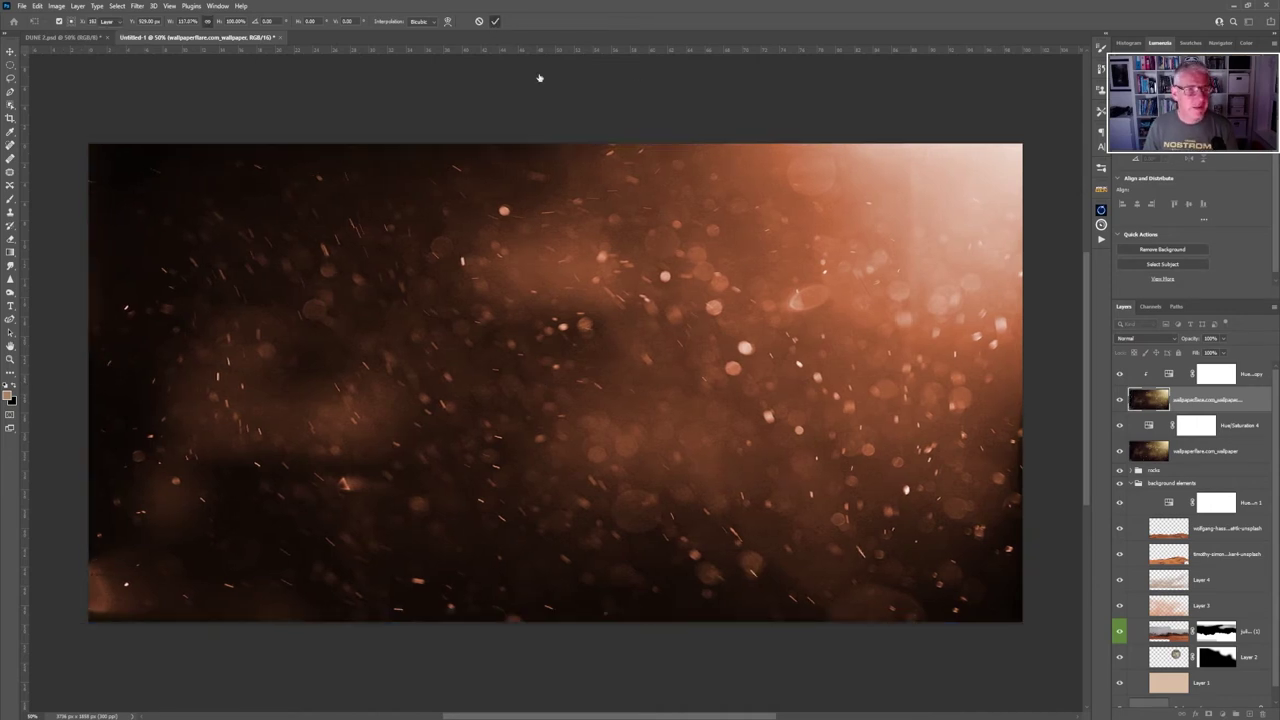
{"action": "left_click", "coordinate": [37, 5]}
{"action": "mouse_move", "coordinate": [140, 241]}
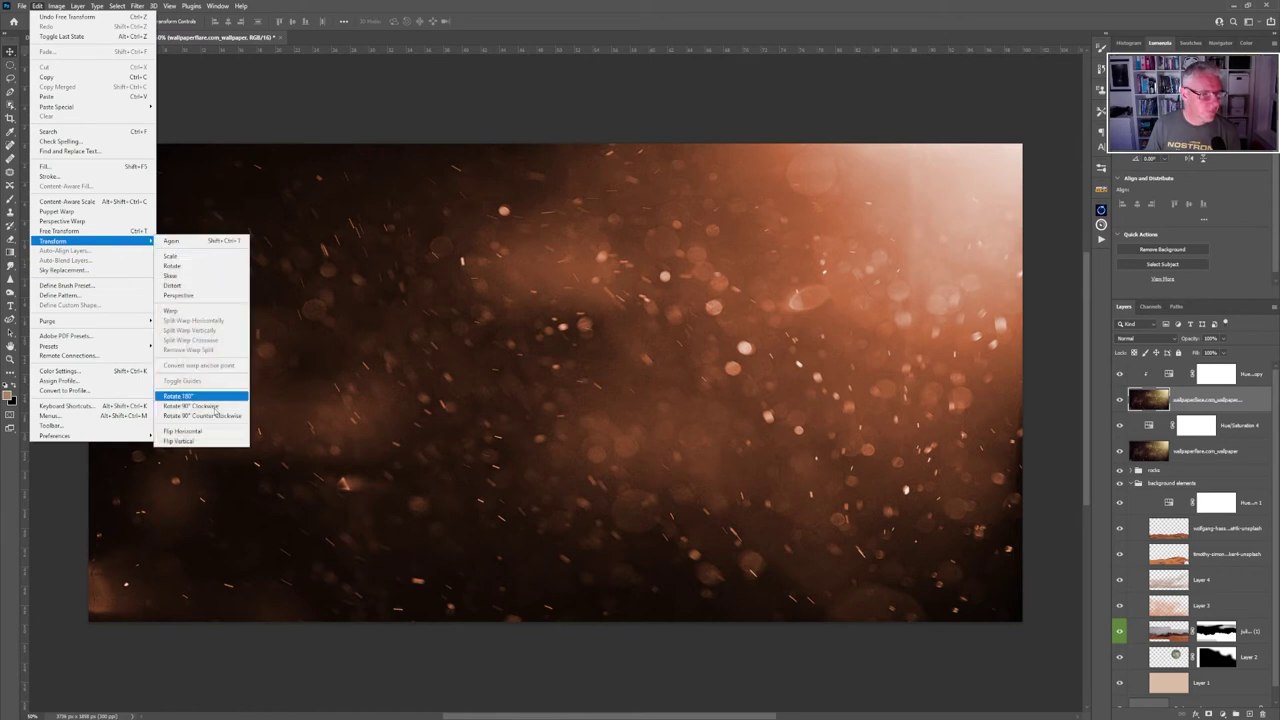
{"action": "left_click", "coordinate": [182, 430]}
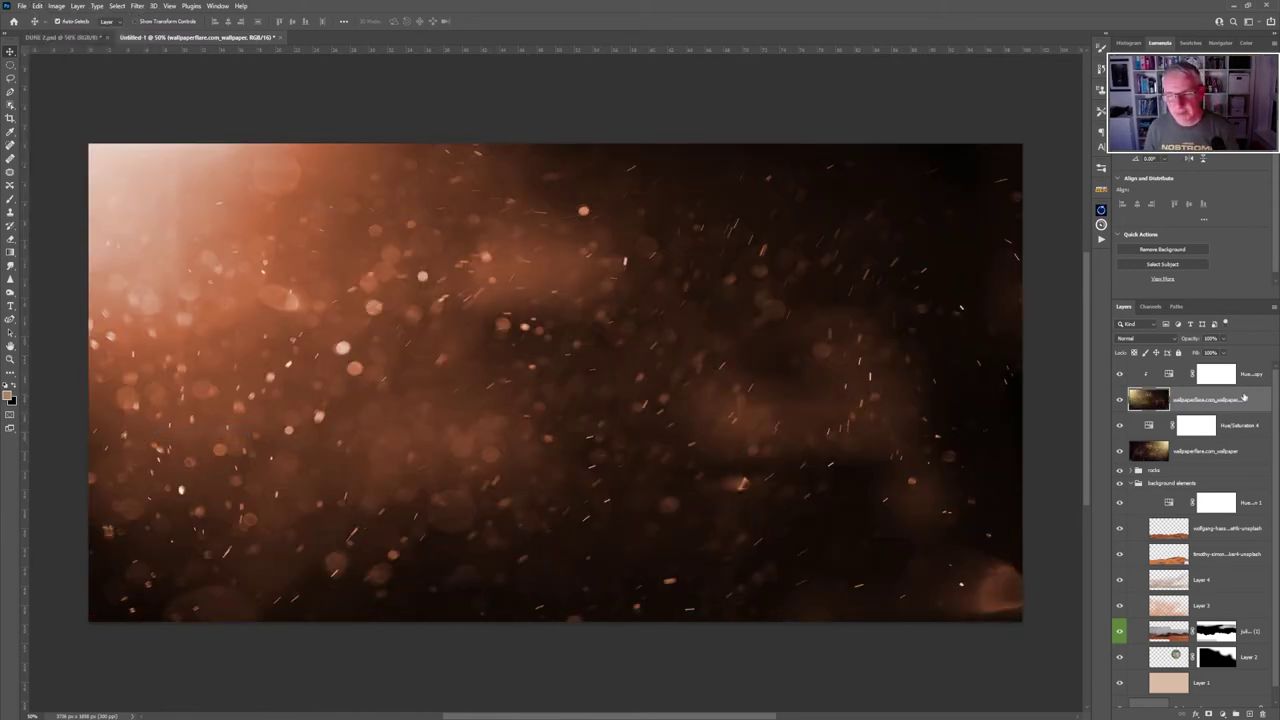
Set the flipped particle image to Screen blending and shift it up and to the left over the scene.
{"action": "left_click", "coordinate": [1145, 338]}
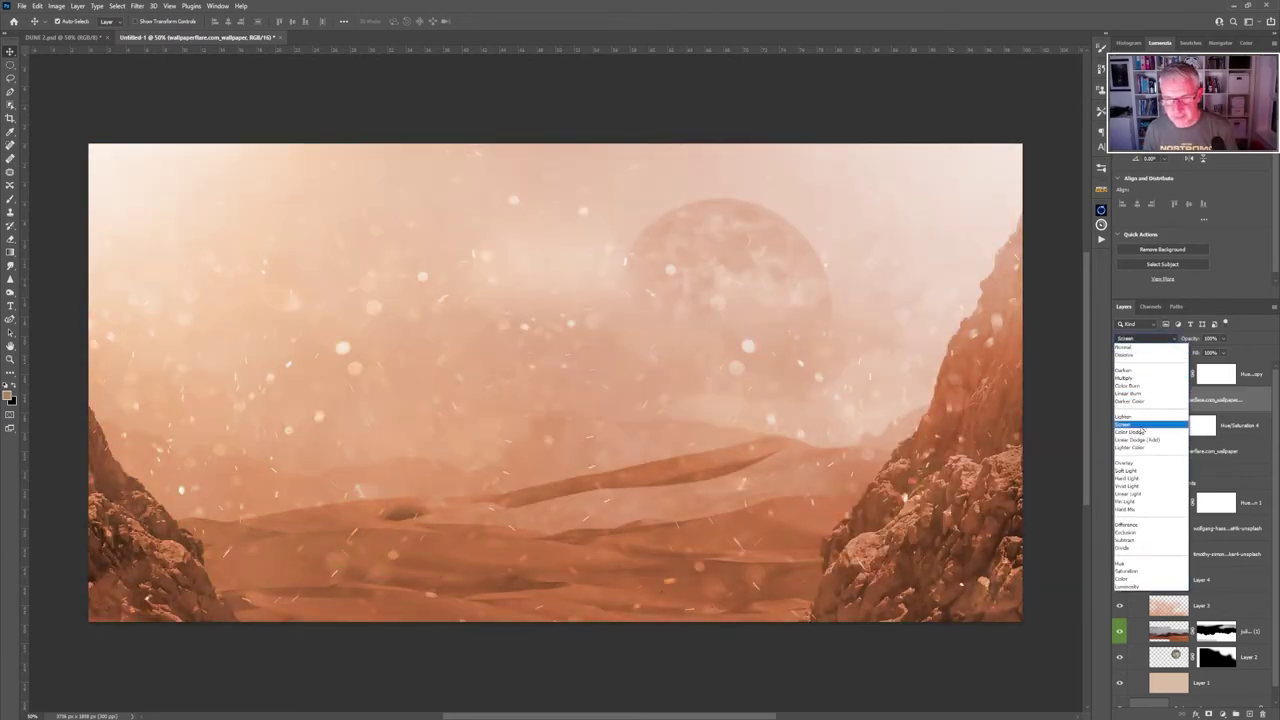
{"action": "left_click", "coordinate": [1141, 426]}
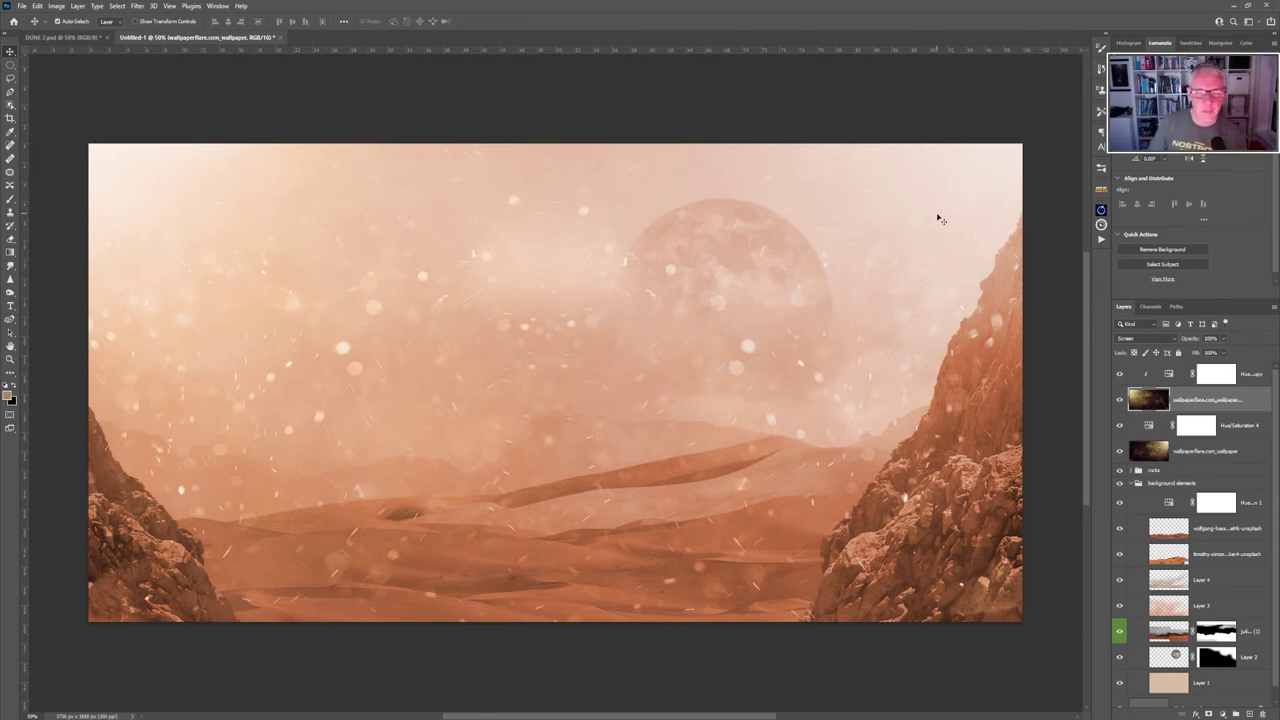
{"action": "left_click_drag", "start_coordinate": [416, 370], "coordinate": [269, 309]}
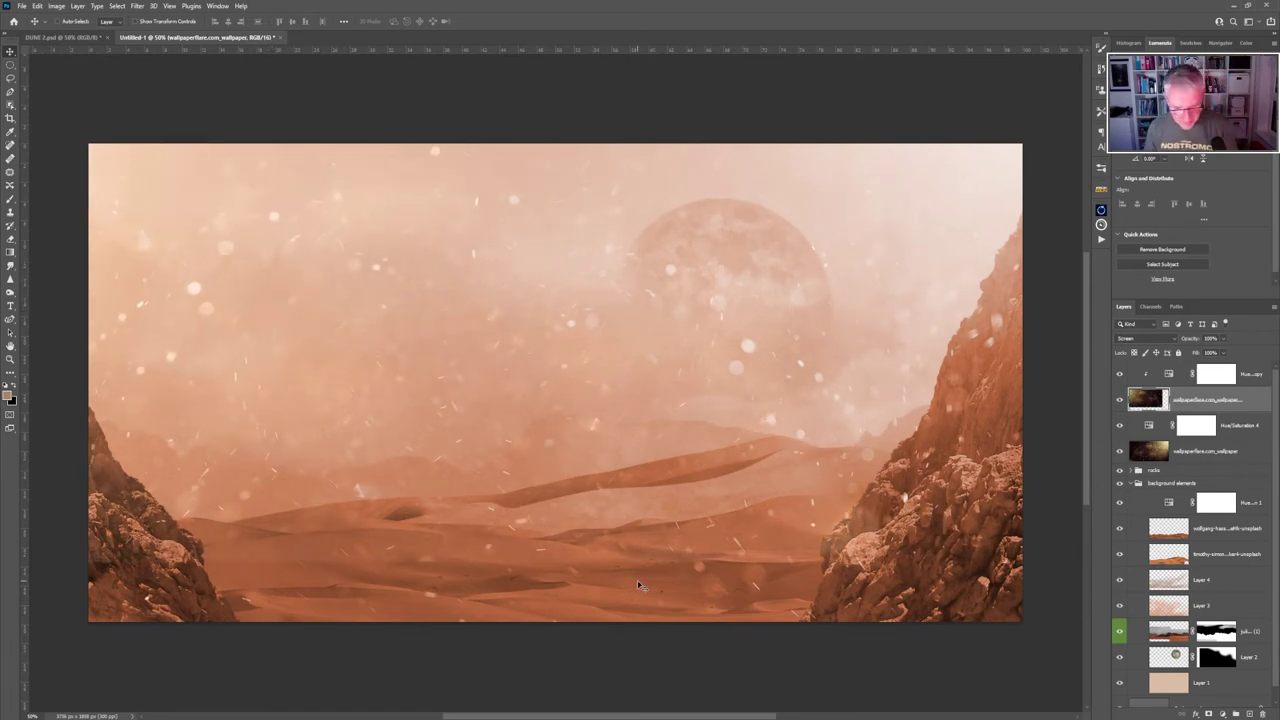
Stretch the shifted particle image below the canvas bottom and slightly to the right, and soften its visible edges with the Eraser.
{"action": "key", "text": "ctrl+t"}
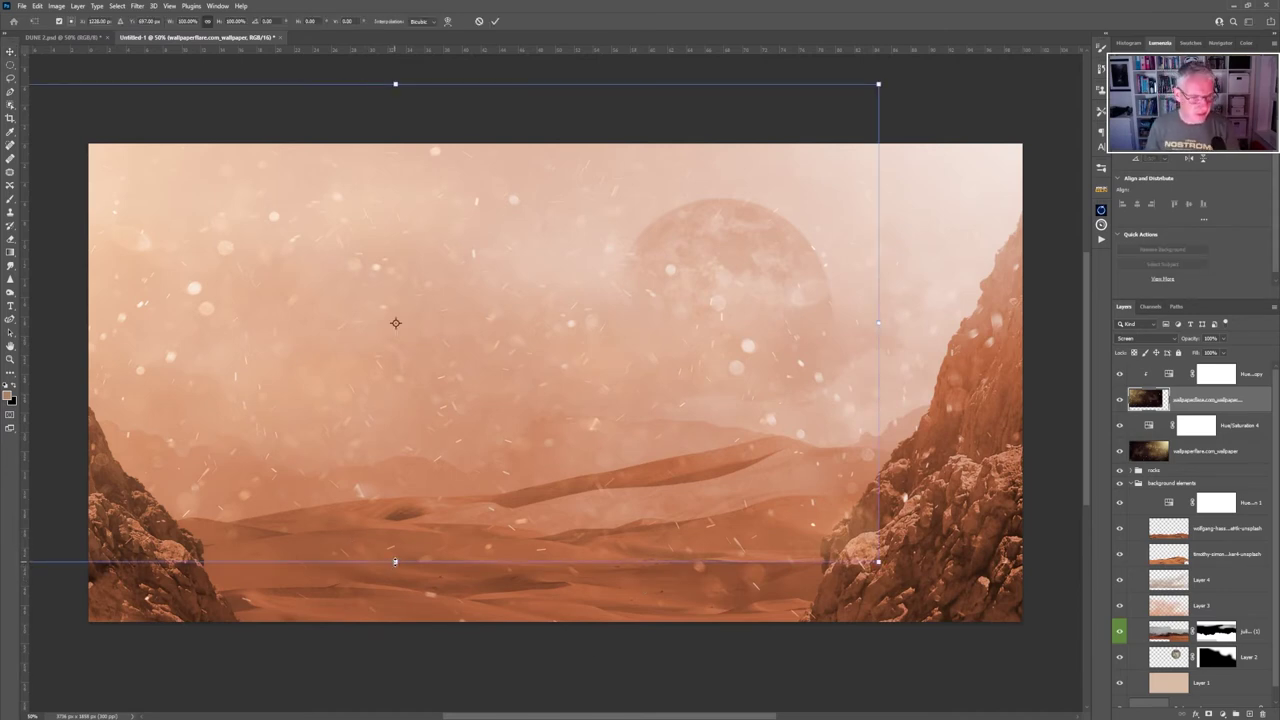
{"action": "left_click_drag", "start_coordinate": [395, 563], "coordinate": [395, 644]}
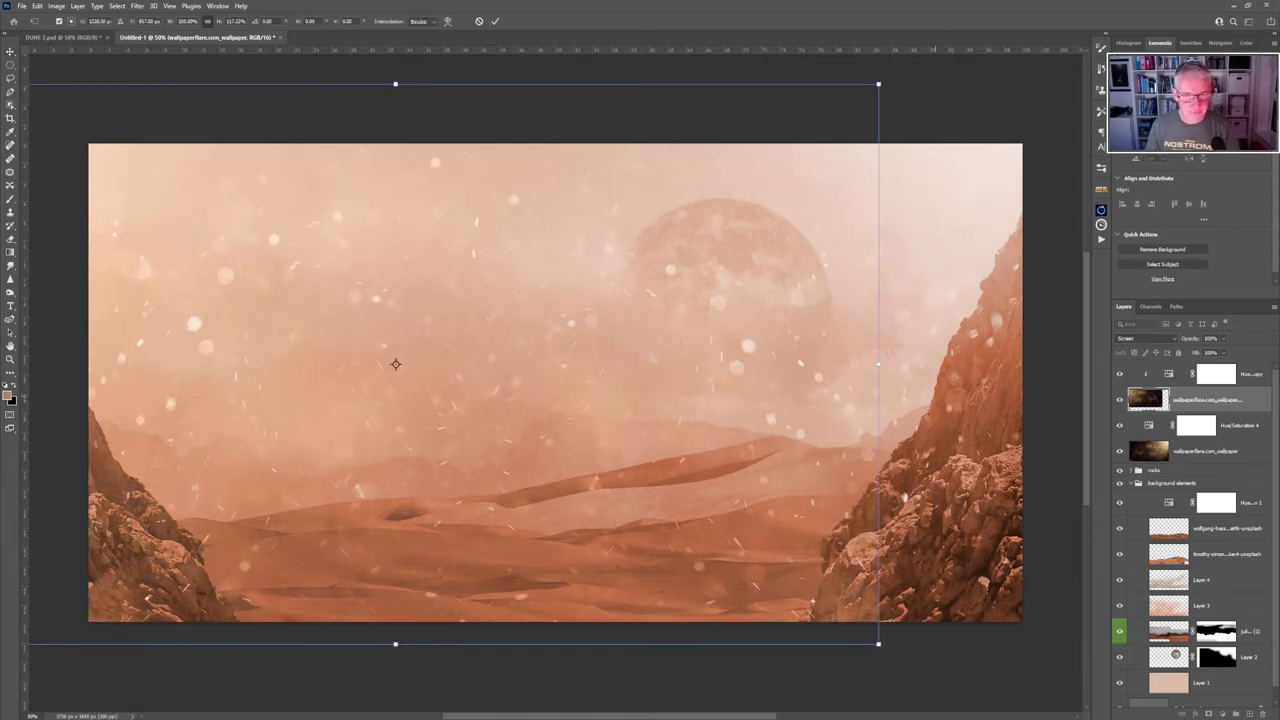
{"action": "left_click_drag", "start_coordinate": [878, 364], "coordinate": [890, 364]}
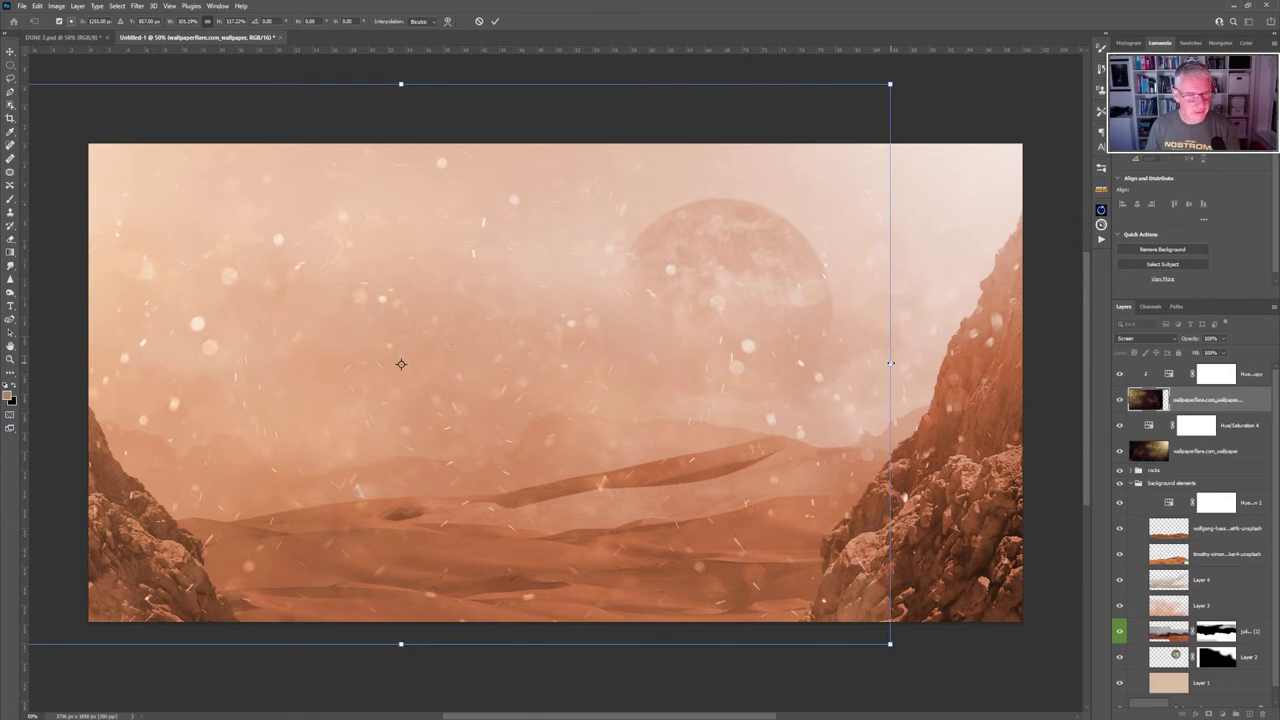
{"action": "left_click", "coordinate": [492, 22]}
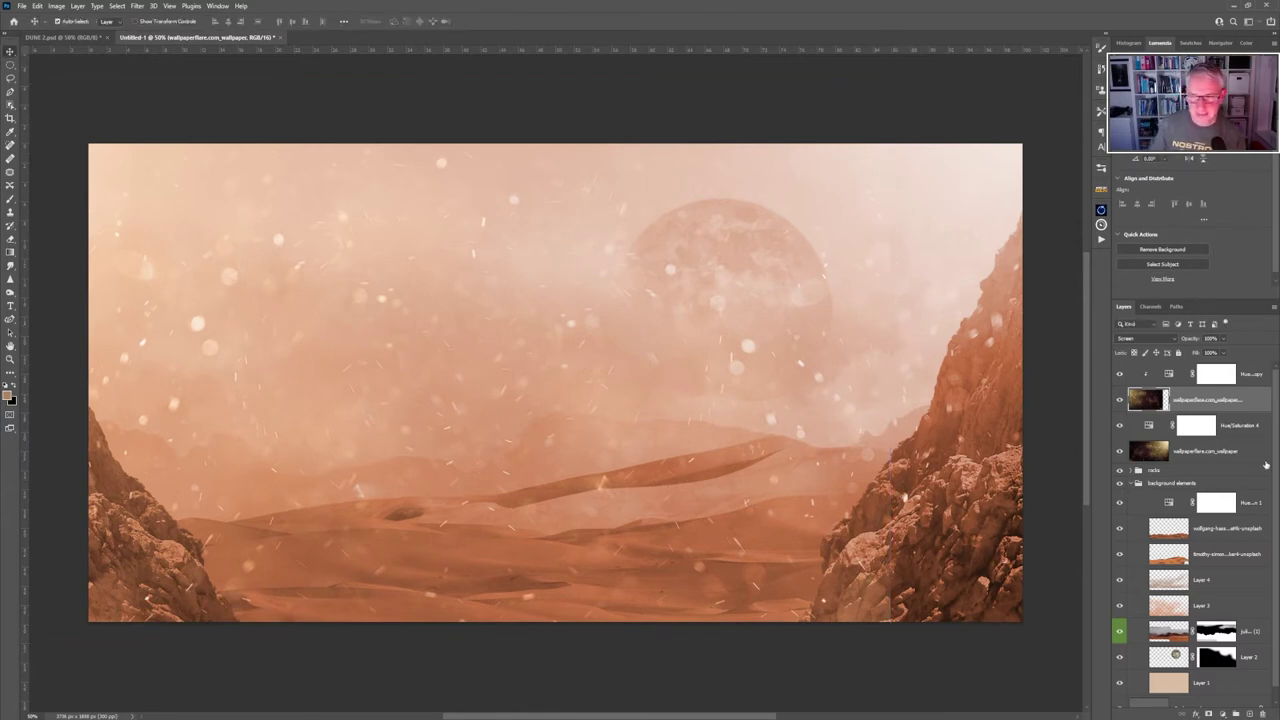
{"action": "key", "text": "e"}
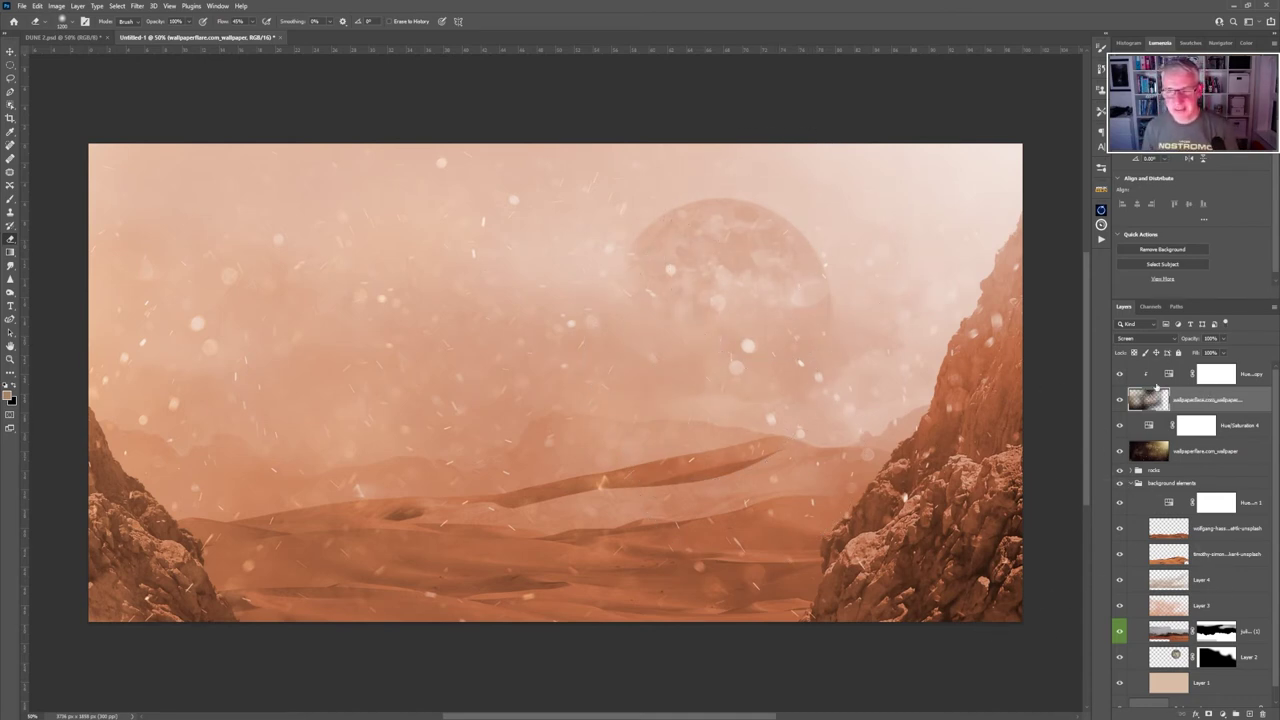
Clip Hue/Saturation 4 to the lower particle image, and group both particle images with their adjustments as "atmosphere".
{"action": "left_click", "coordinate": [1241, 438], "text": "alt"}
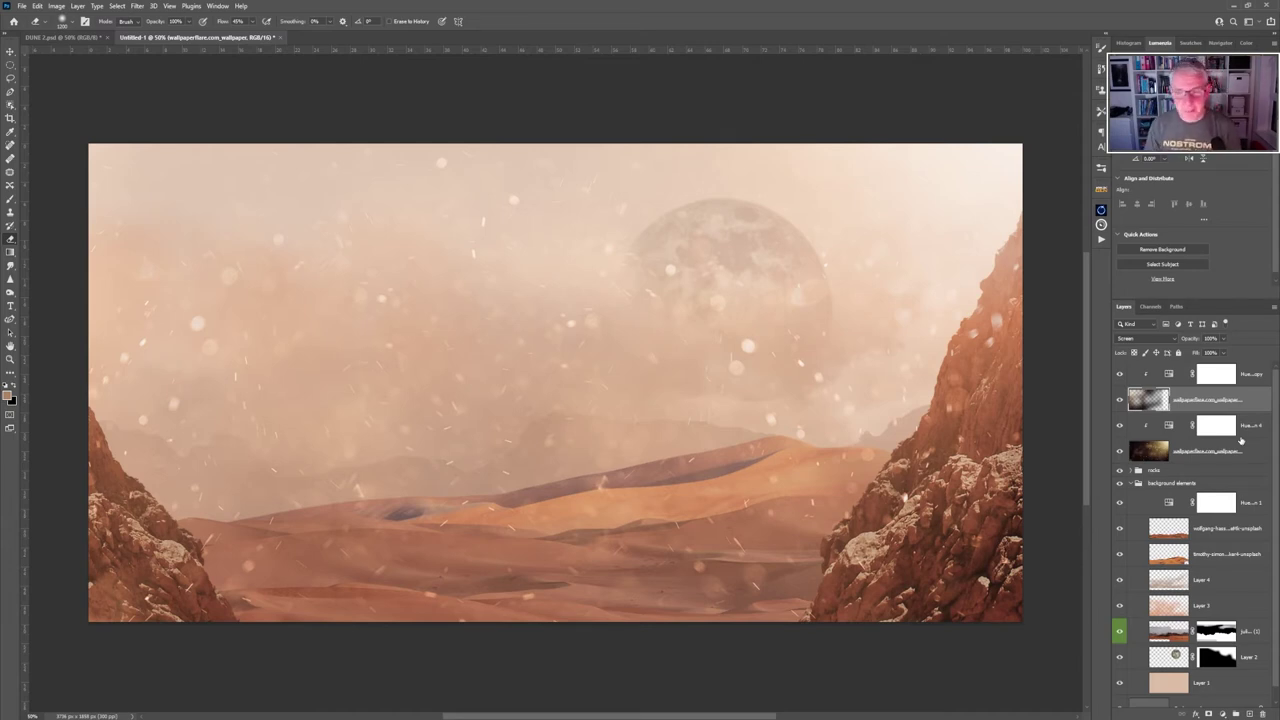
{"action": "left_click", "coordinate": [1257, 379]}
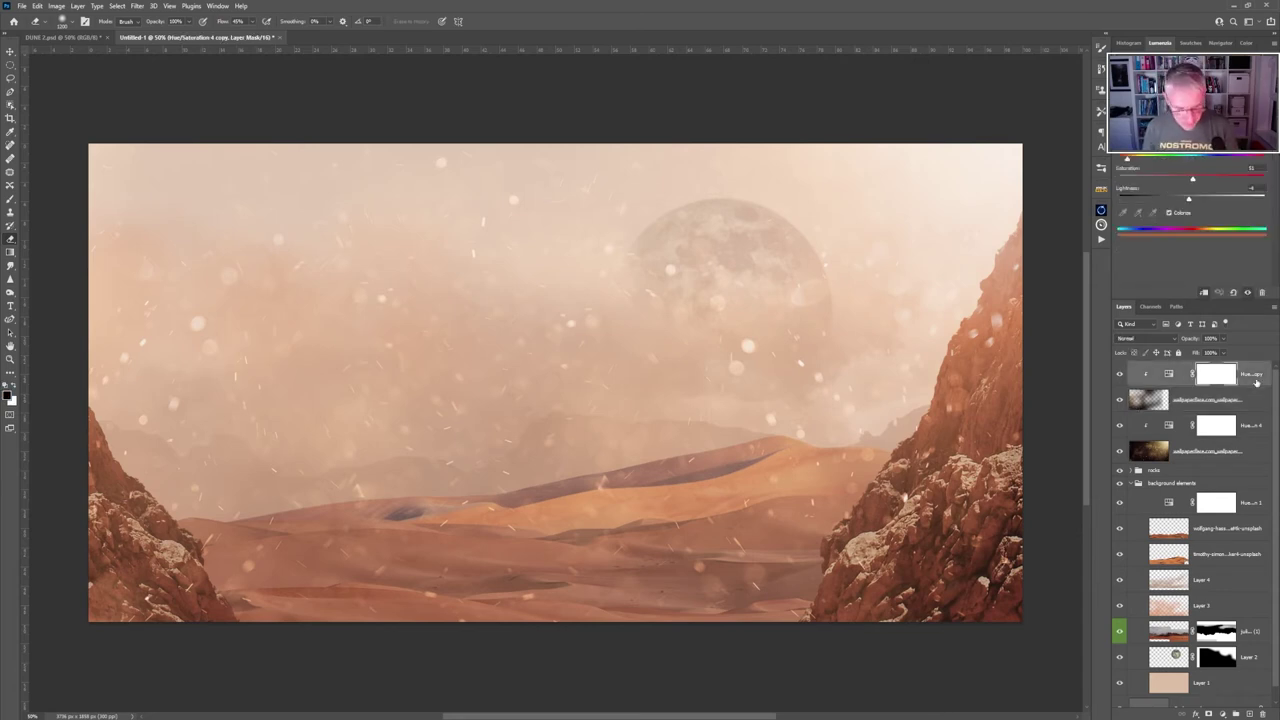
{"action": "left_click", "coordinate": [1240, 450], "text": "shift"}
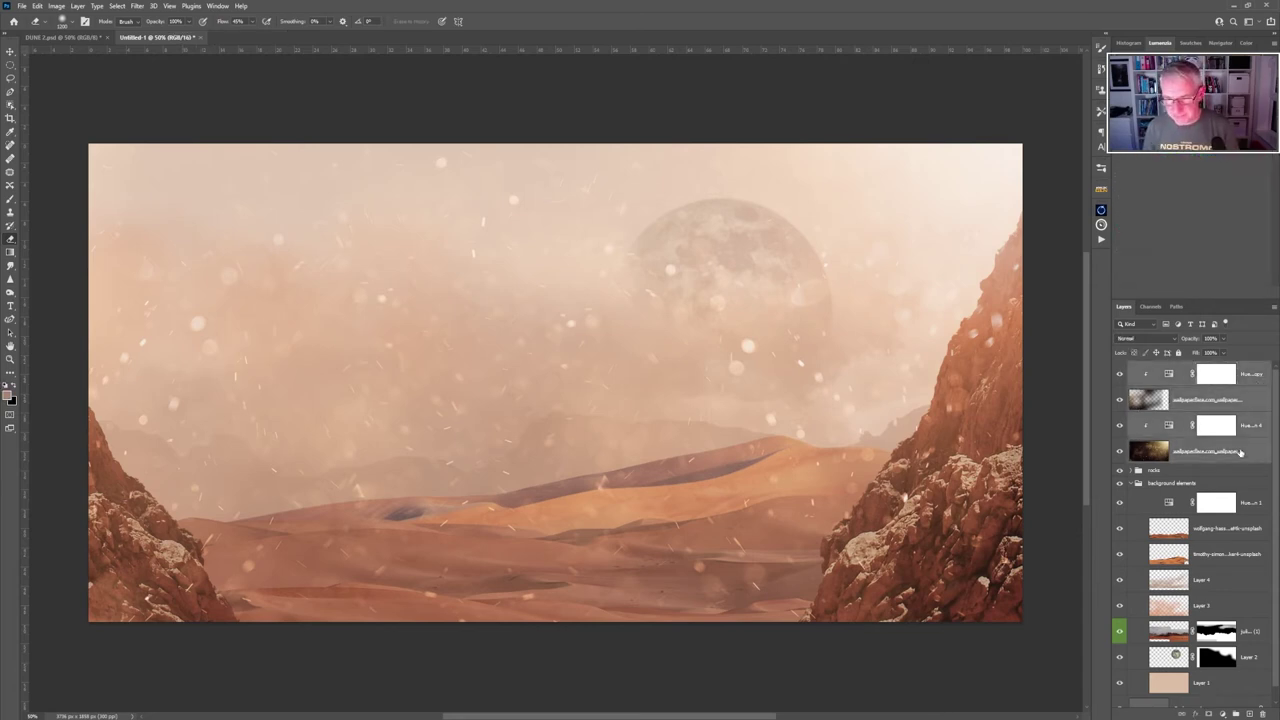
{"action": "left_click", "coordinate": [1236, 713]}
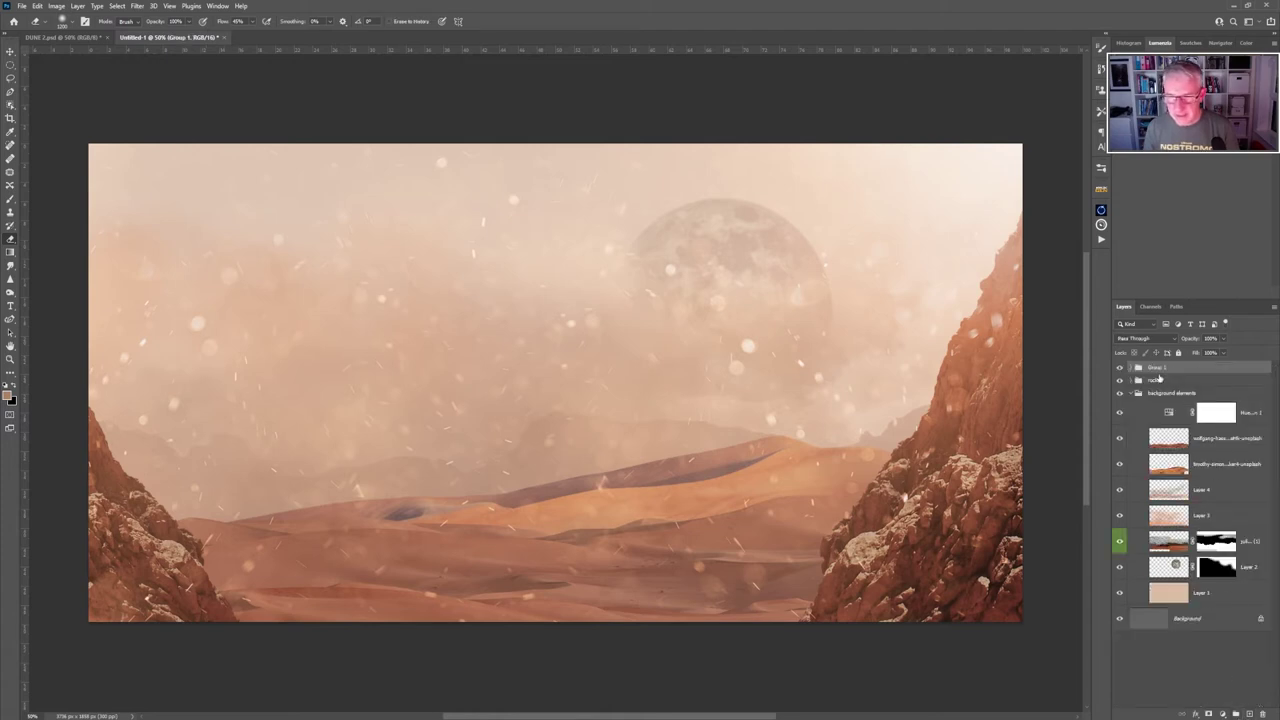
{"action": "double_click", "coordinate": [1157, 367]}
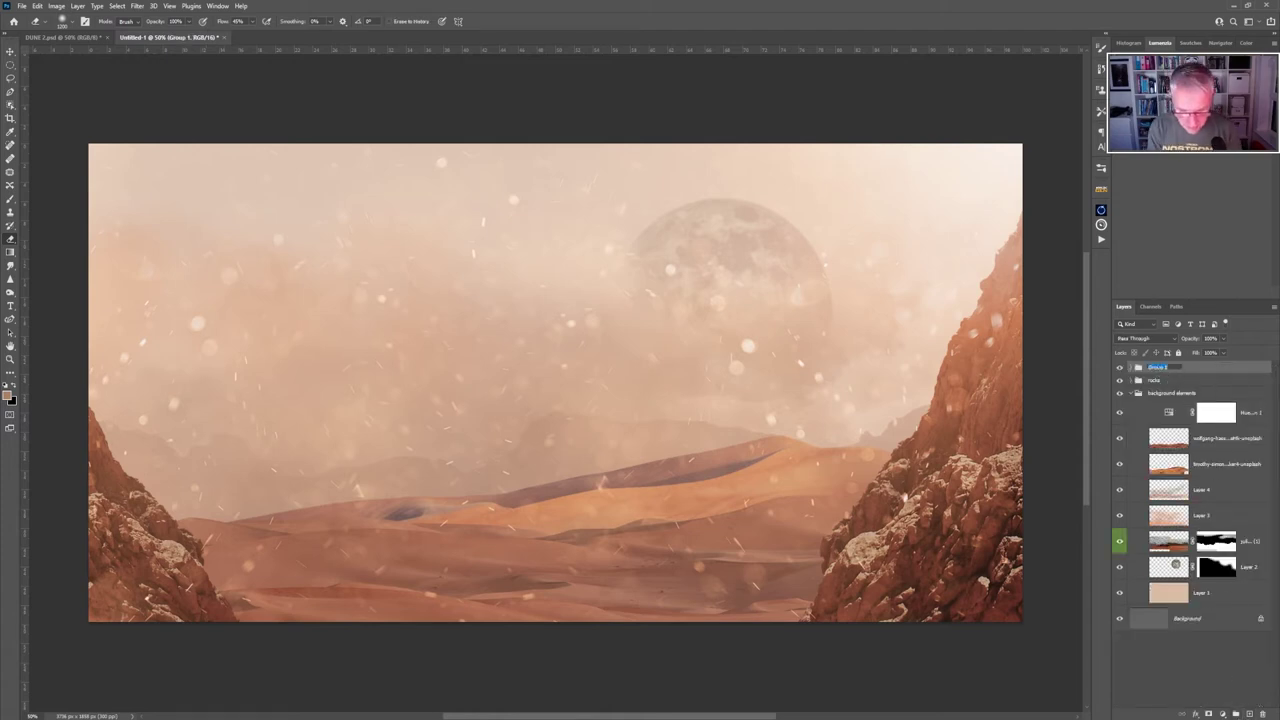
{"action": "type", "text": "d"}
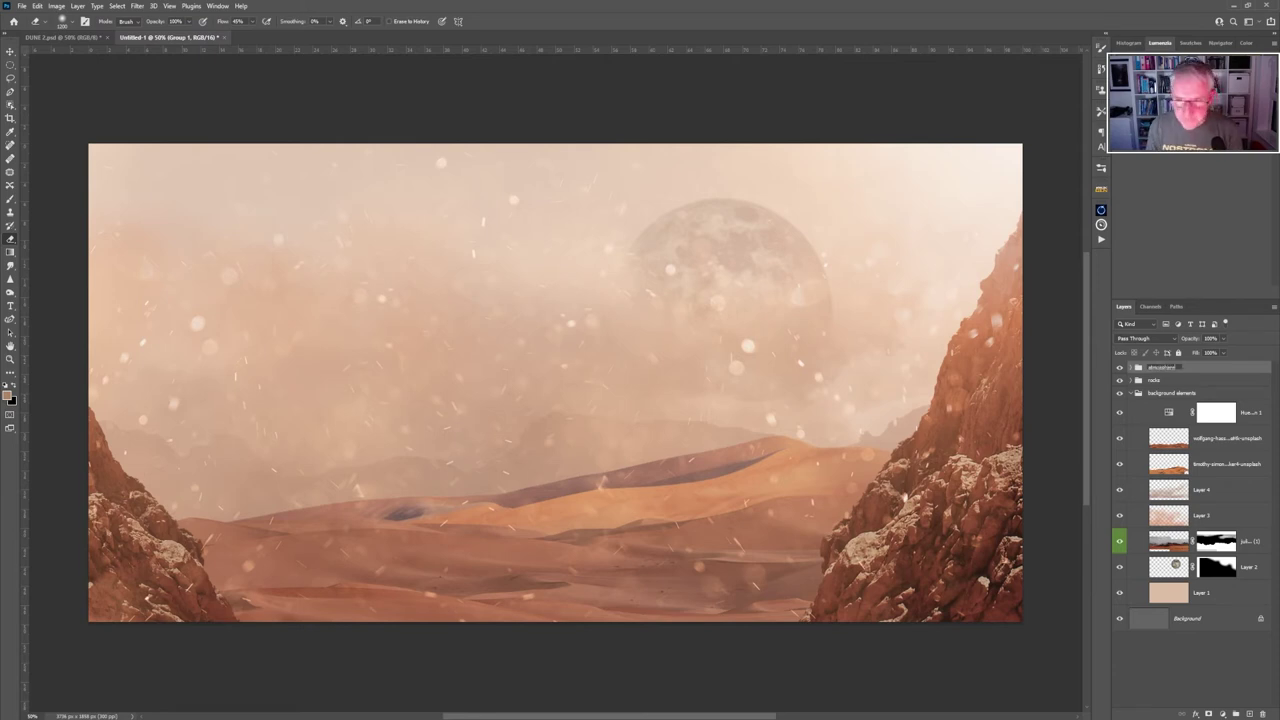
{"action": "key", "text": "Return"}
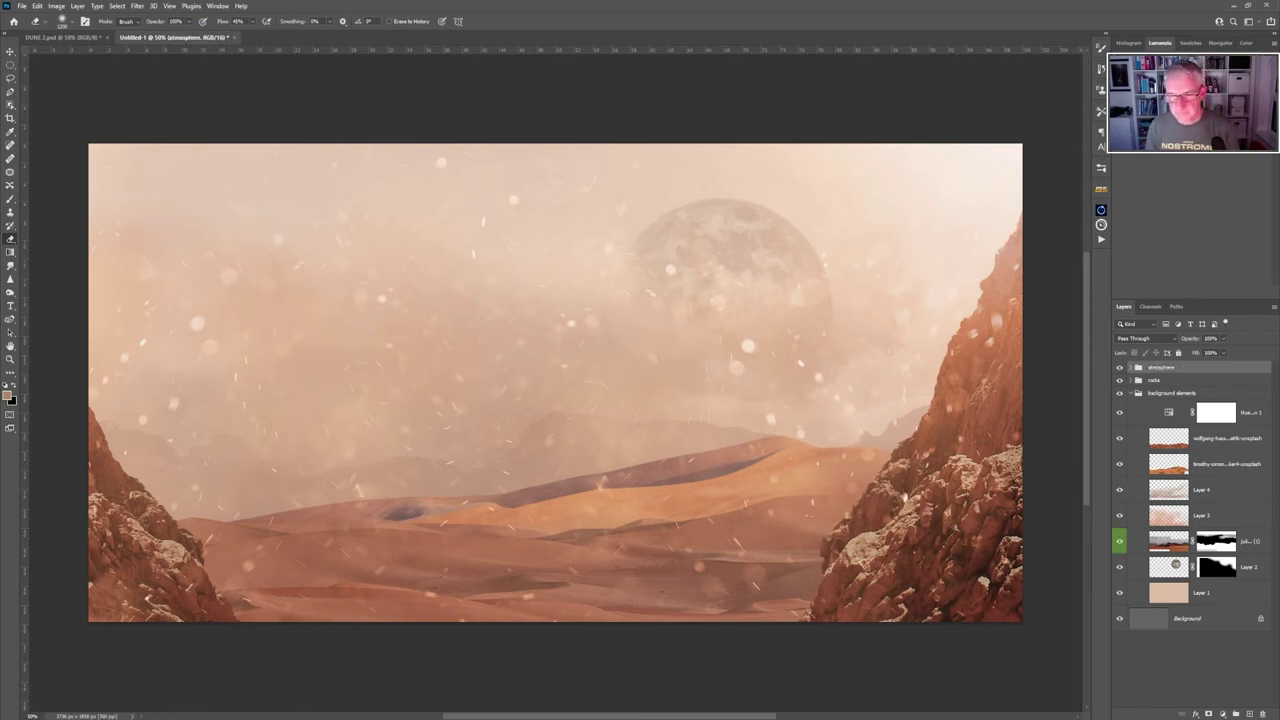
Compare the scene with and without the atmosphere group.
{"action": "left_click", "coordinate": [1120, 368]}
{"action": "left_click", "coordinate": [1120, 368]}
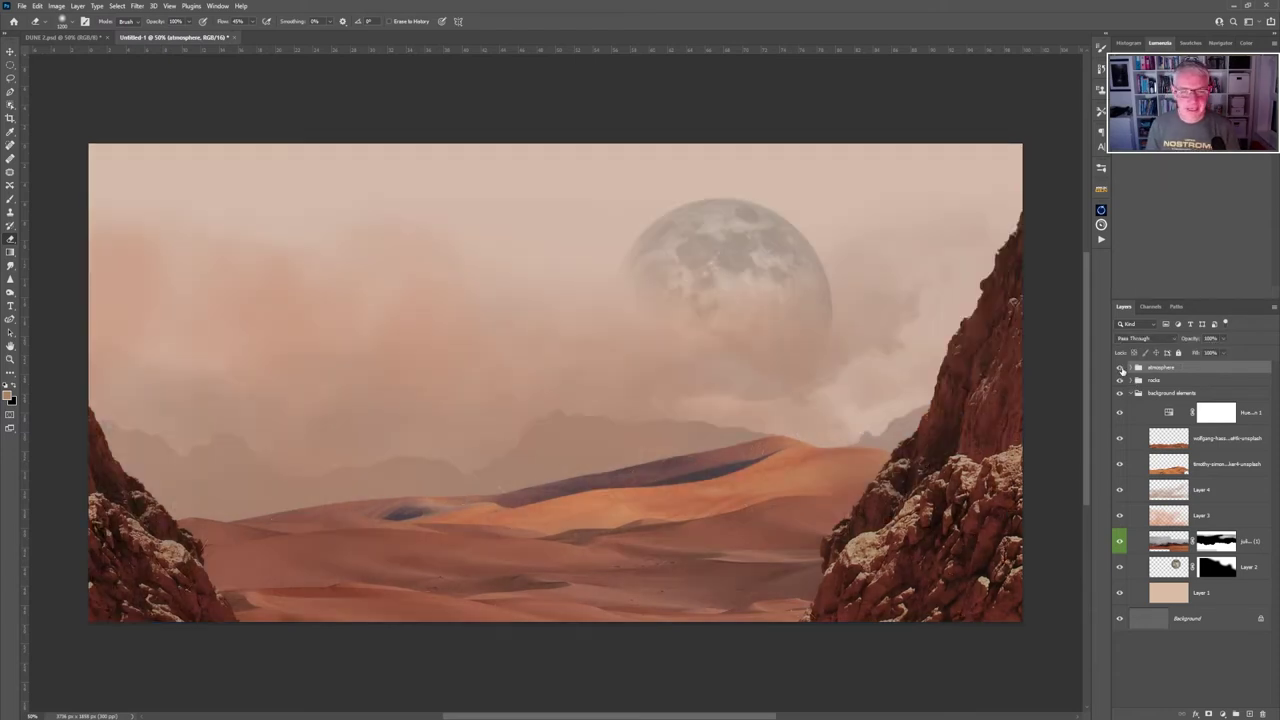
{"action": "left_click", "coordinate": [1120, 368]}
{"action": "left_click", "coordinate": [1120, 368]}
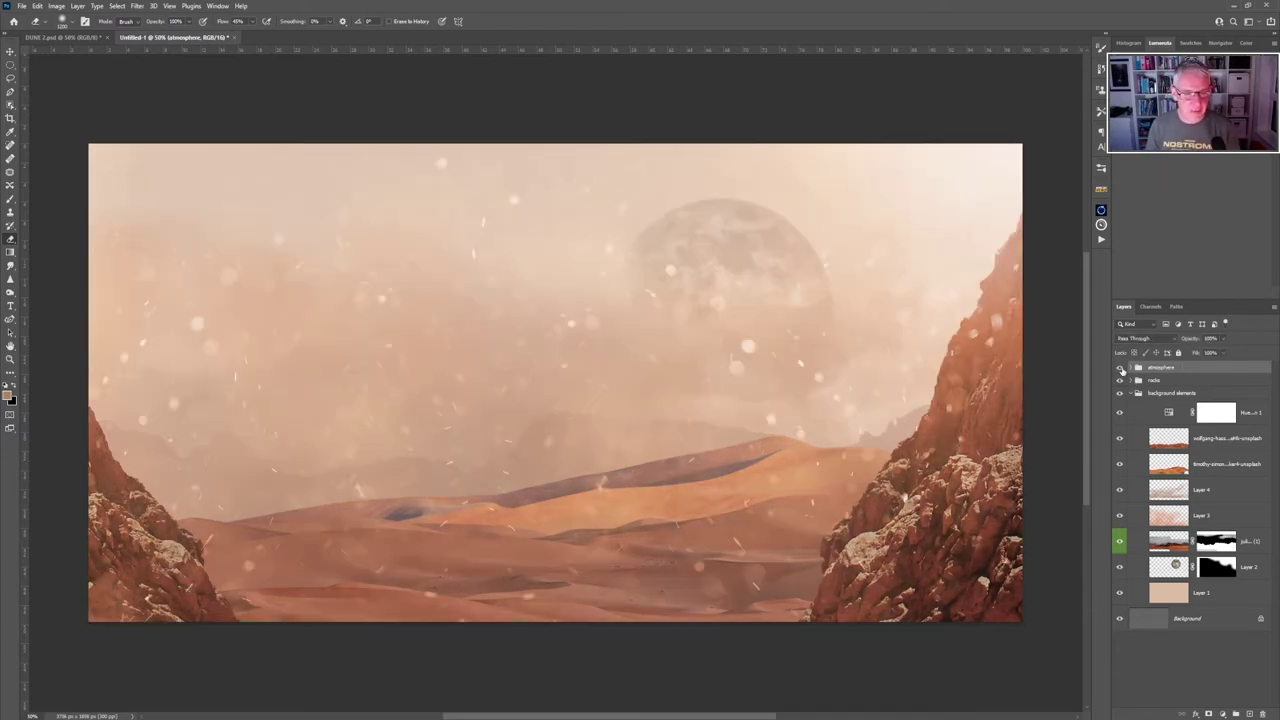
Hide the atmosphere group and place the AdobeStock_290294535_Preview hose image directly above the timothy-simon dune layer.
{"action": "left_click", "coordinate": [1120, 368]}
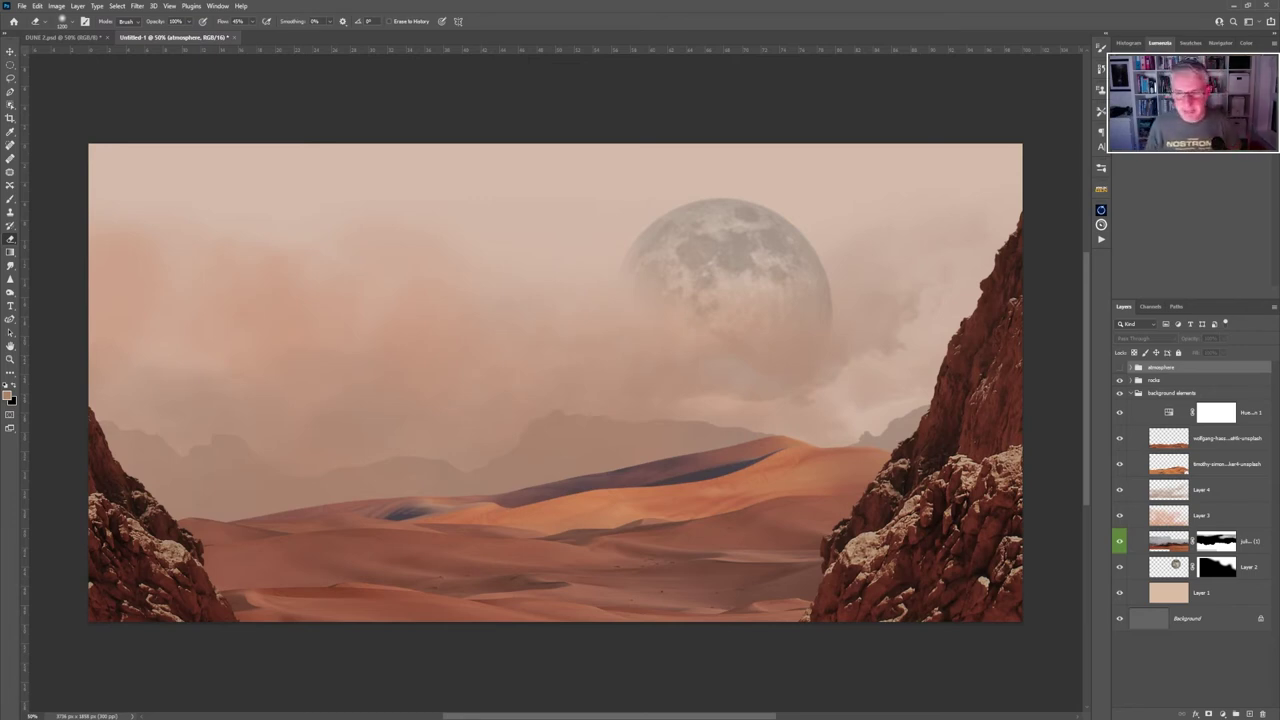
{"action": "left_click", "coordinate": [1168, 472]}
{"action": "key", "text": "v"}
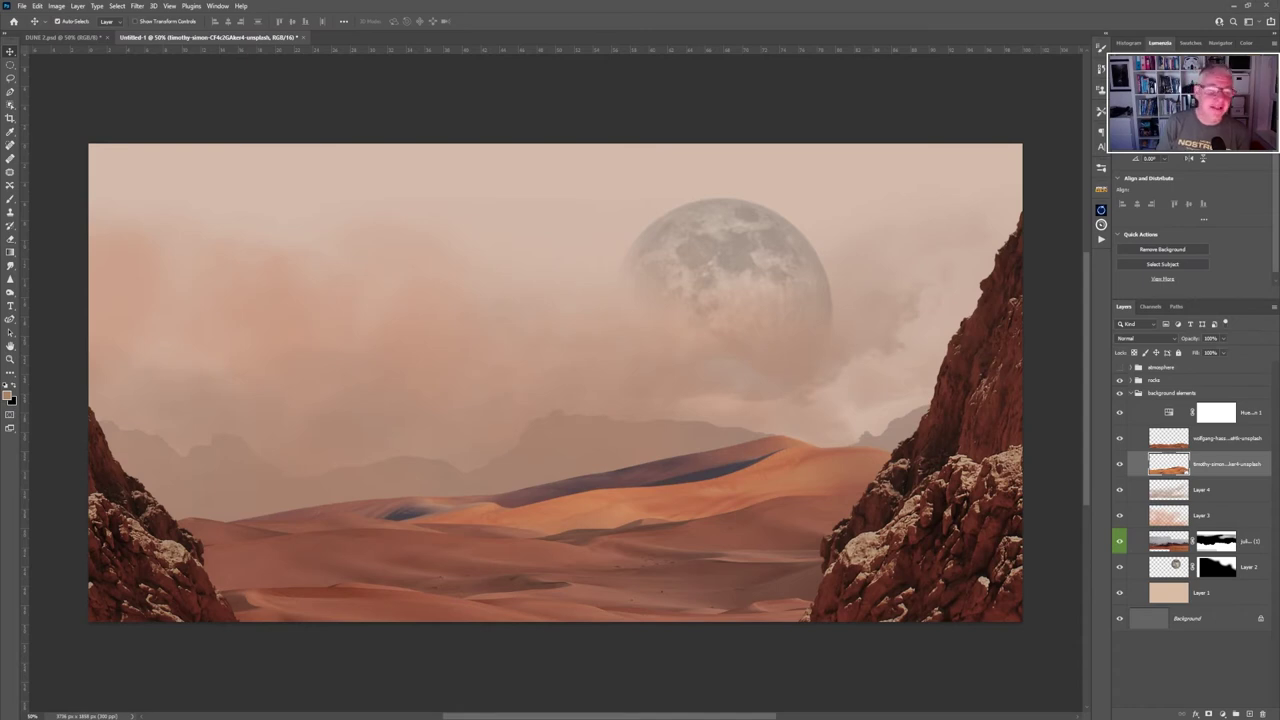
{"action": "left_click_drag", "start_coordinate": [754, 355], "coordinate": [482, 380]}
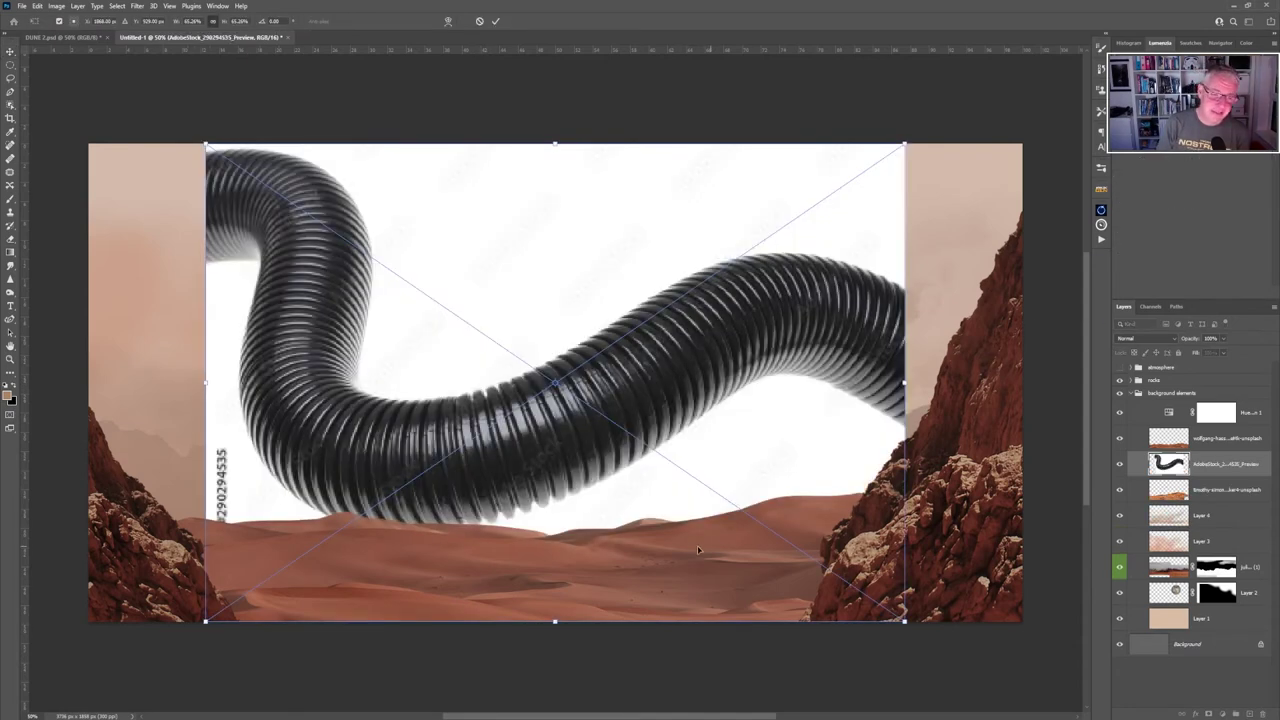
{"action": "mouse_move", "coordinate": [647, 443]}
{"action": "left_mouse_down"}
{"action": "mouse_move", "coordinate": [674, 386]}
{"action": "mouse_move", "coordinate": [674, 420]}
{"action": "mouse_move", "coordinate": [642, 440]}
{"action": "left_mouse_up"}
{"action": "left_click", "coordinate": [495, 21]}
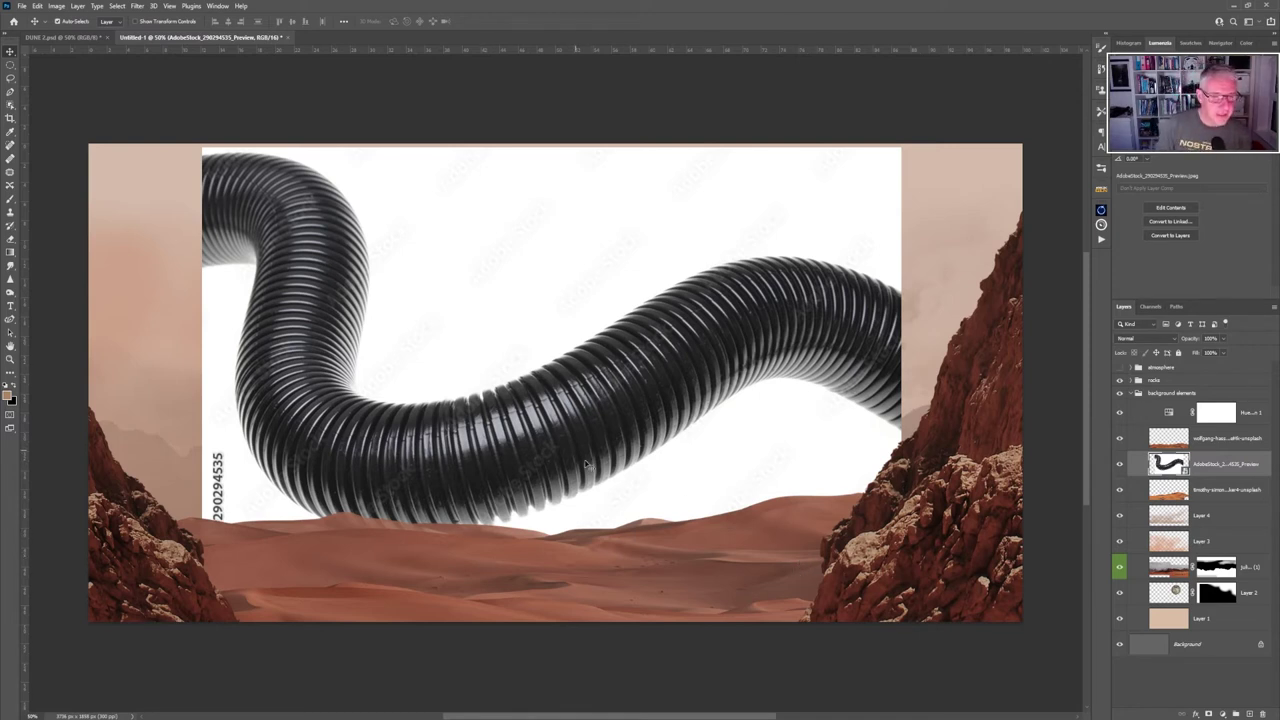
Copy the black hose to its own layer using a subject selection, and delete the placed stock image.
{"action": "left_click", "coordinate": [118, 7]}
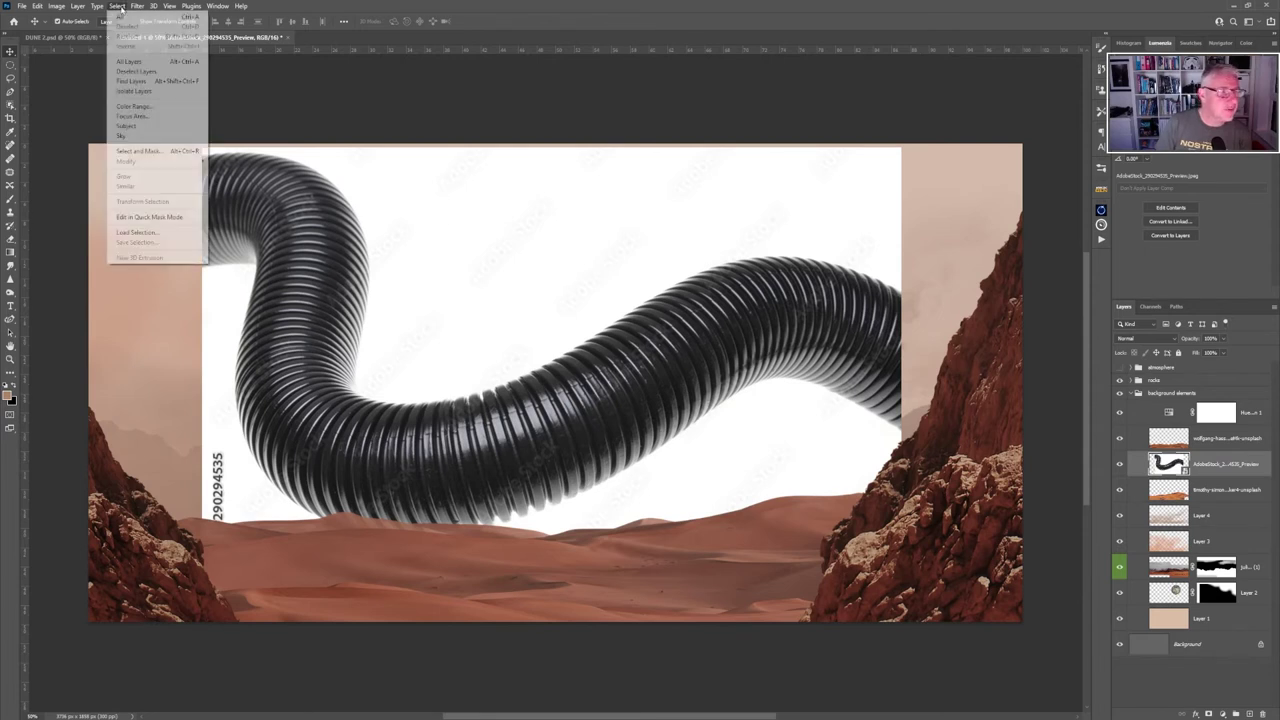
{"action": "left_click", "coordinate": [140, 127]}
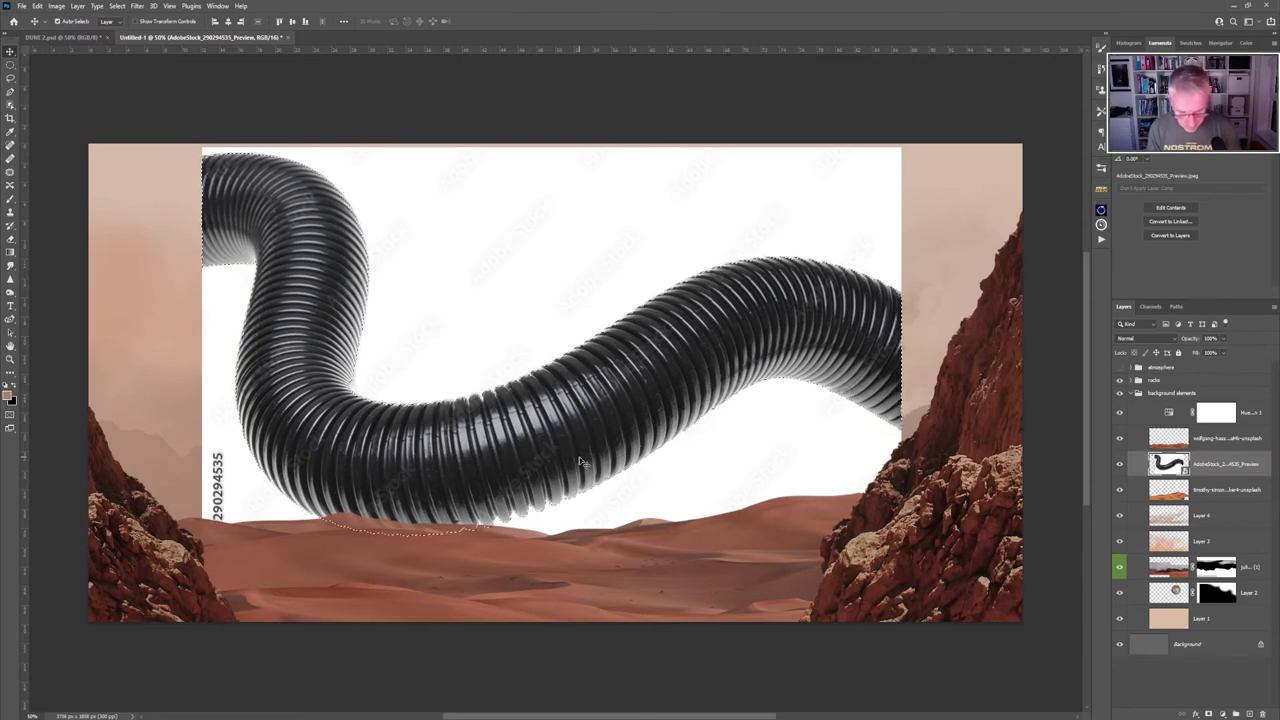
{"action": "key", "text": "ctrl+j"}
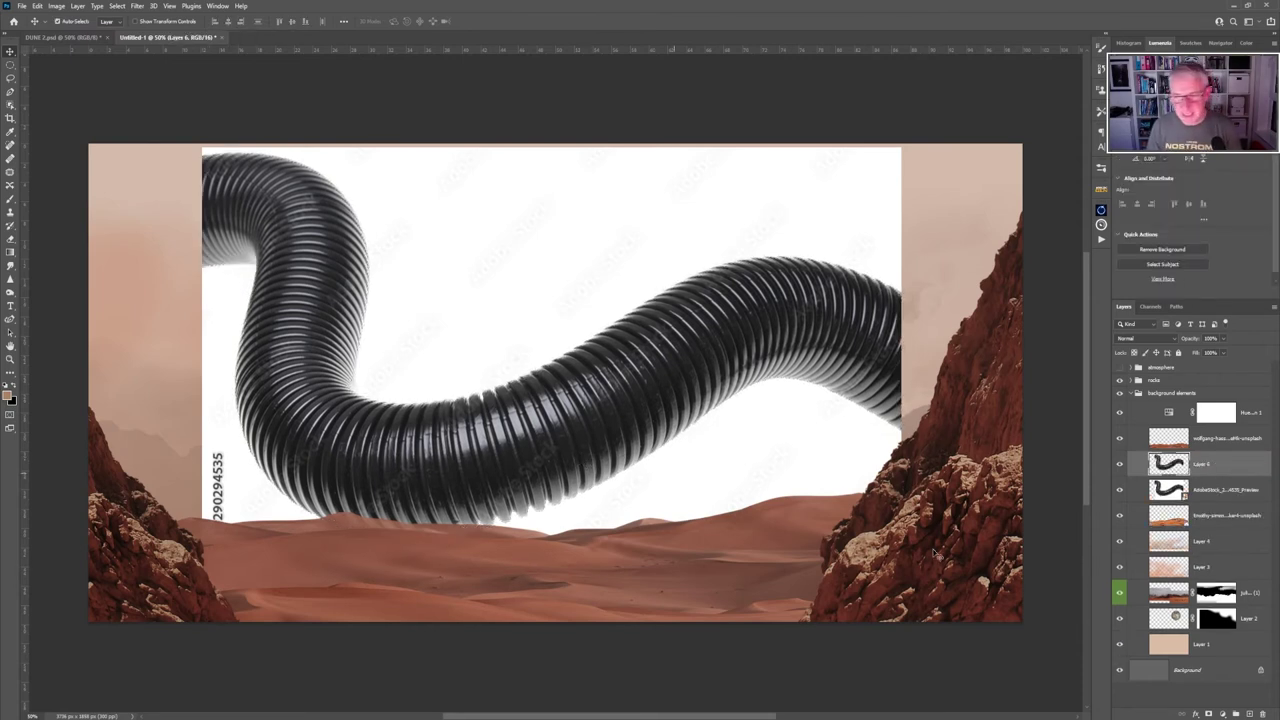
{"action": "left_click", "coordinate": [1233, 490]}
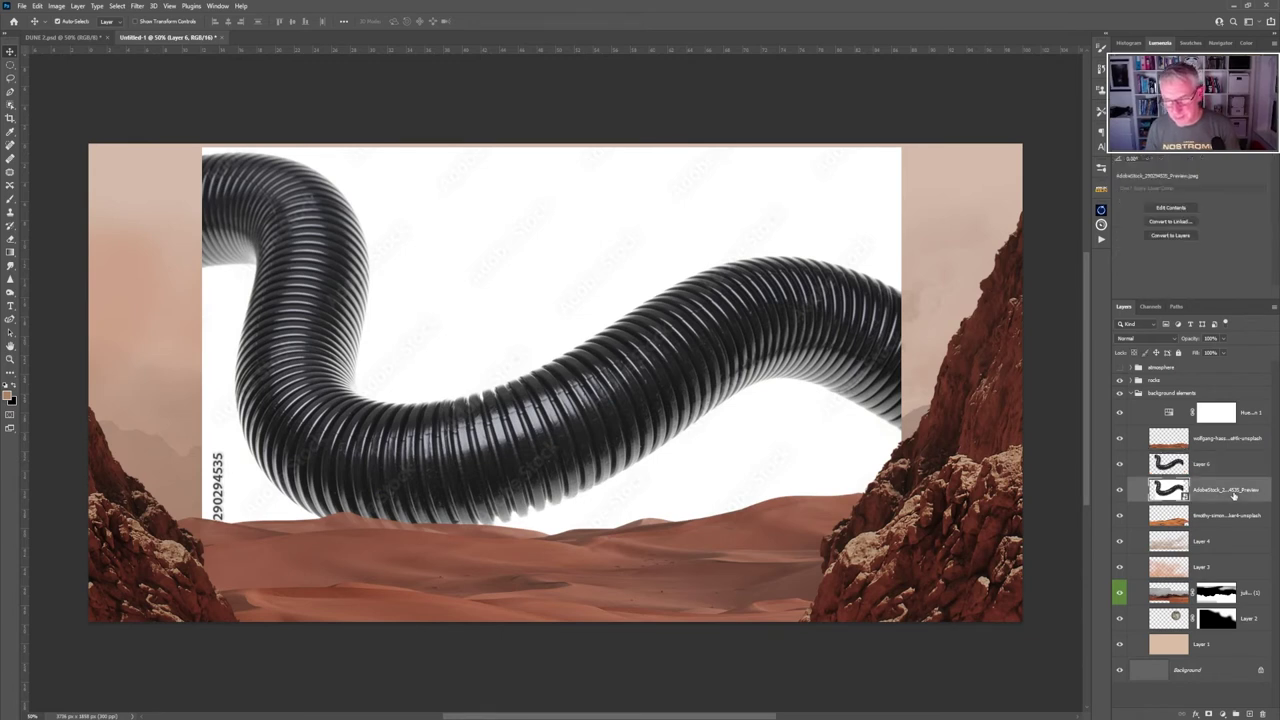
{"action": "key", "text": "Delete"}
Colorize the cut-out hose reddish brown with Hue/Saturation at hue 20, saturation 44 and lightness +8.
{"action": "left_click", "coordinate": [1231, 469]}
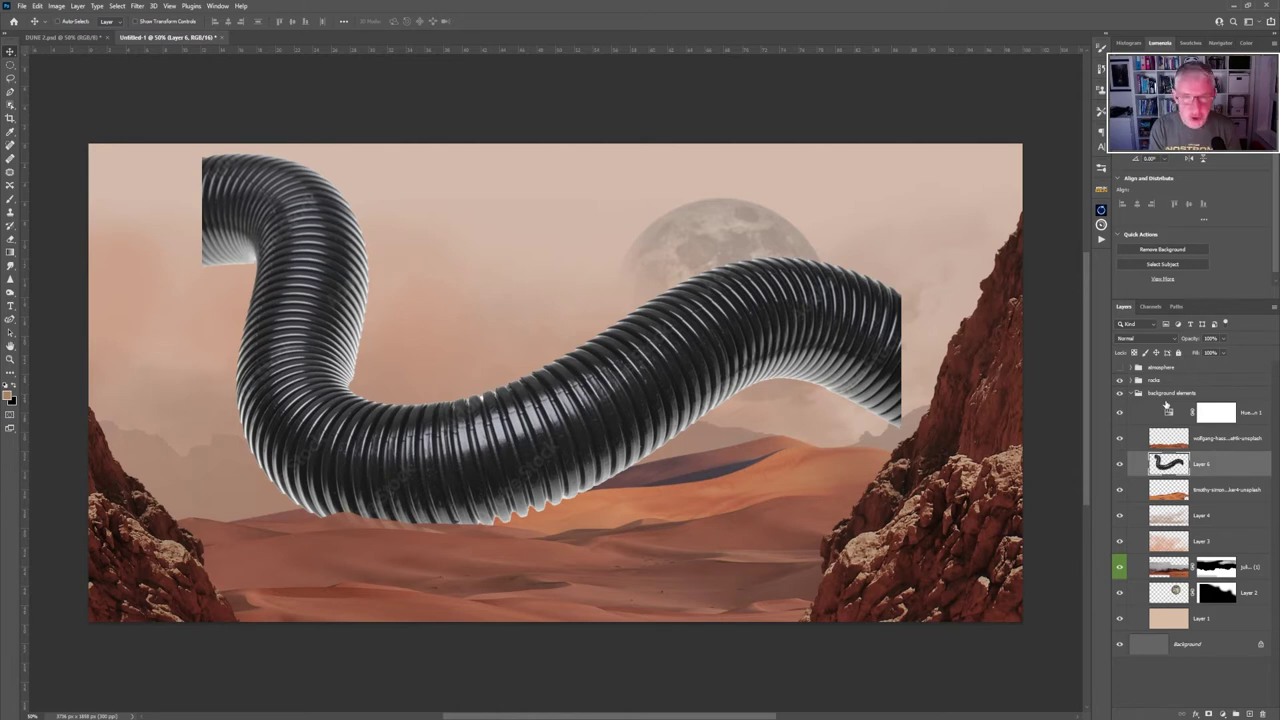
{"action": "key", "text": "ctrl+u"}
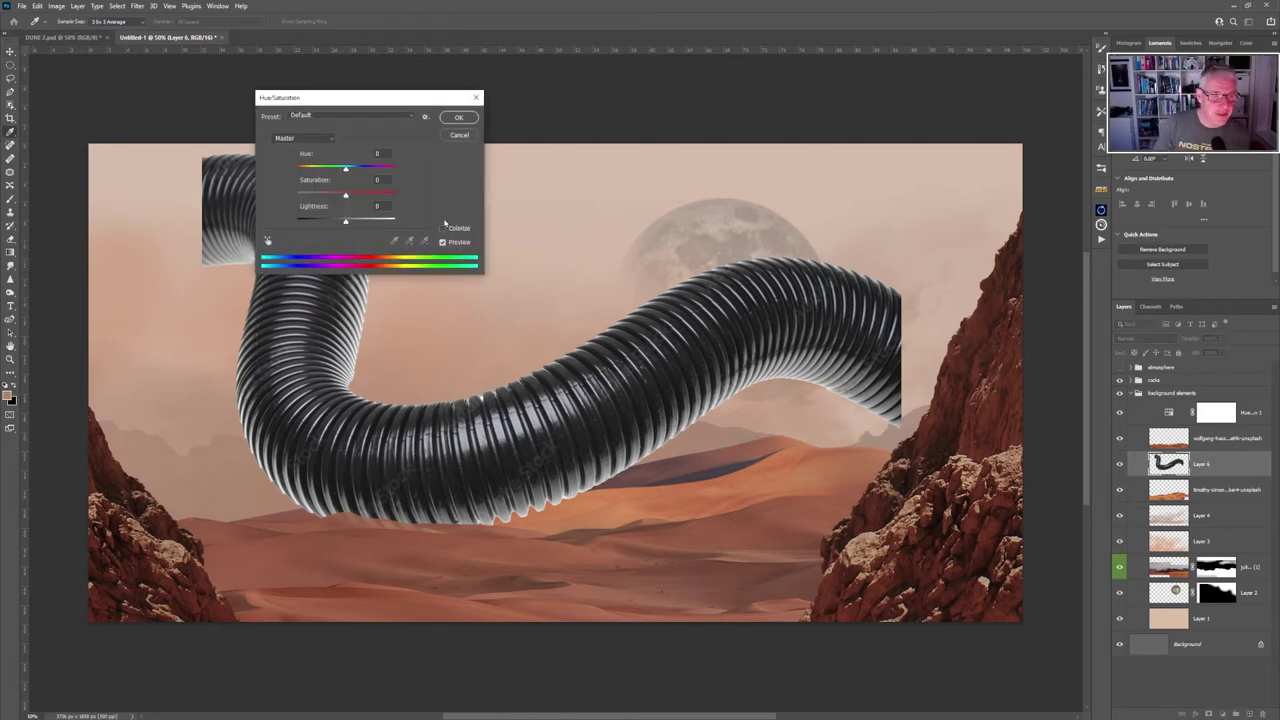
{"action": "left_click", "coordinate": [443, 228]}
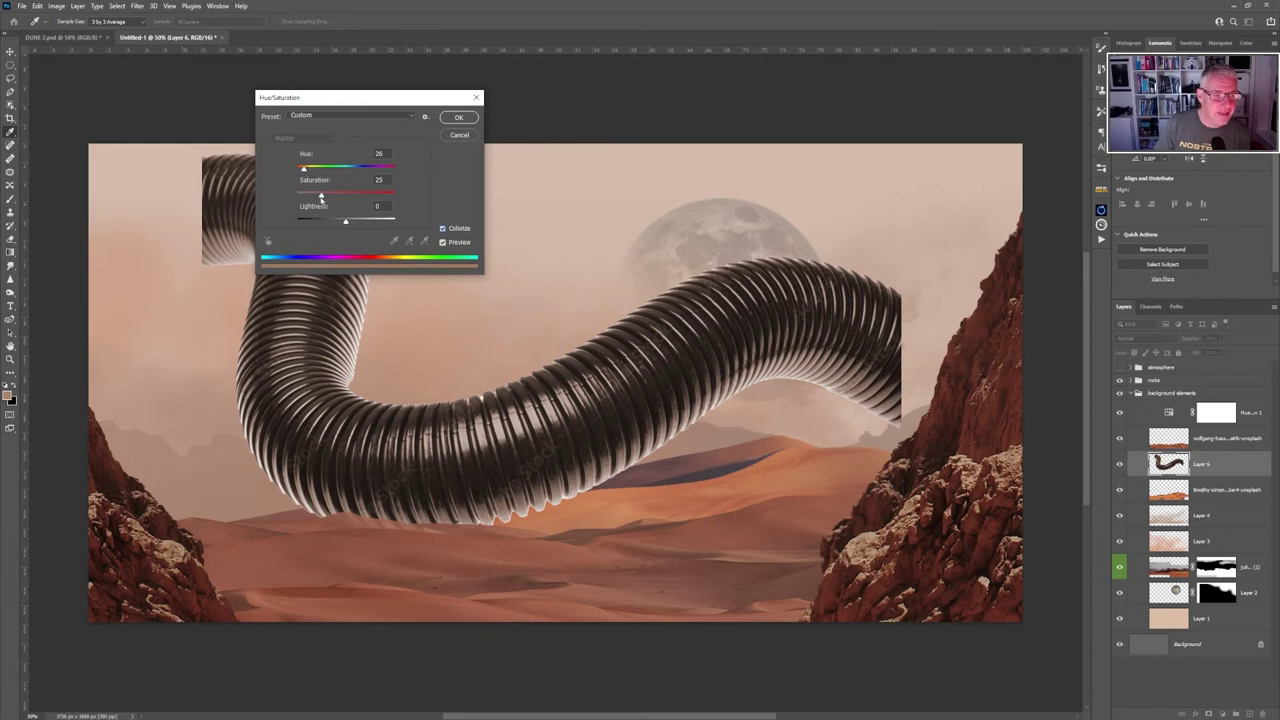
{"action": "left_click_drag", "start_coordinate": [320, 197], "coordinate": [350, 223]}
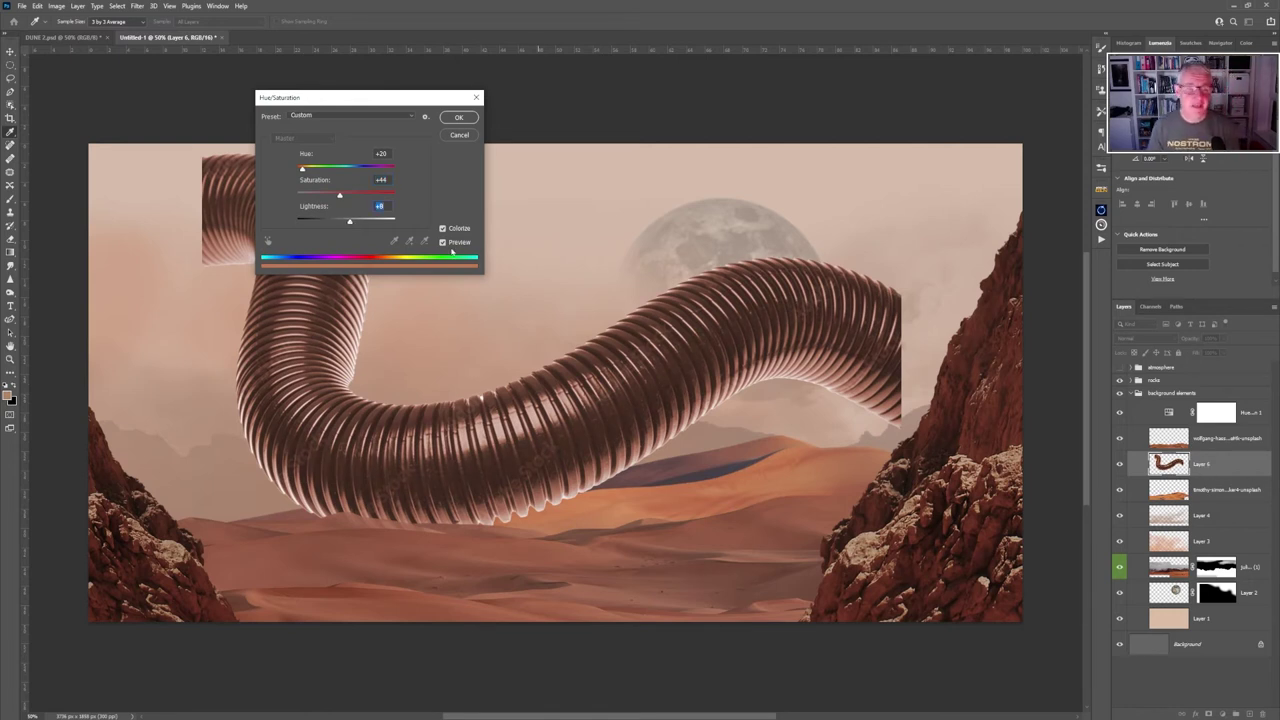
{"action": "left_click", "coordinate": [459, 117]}
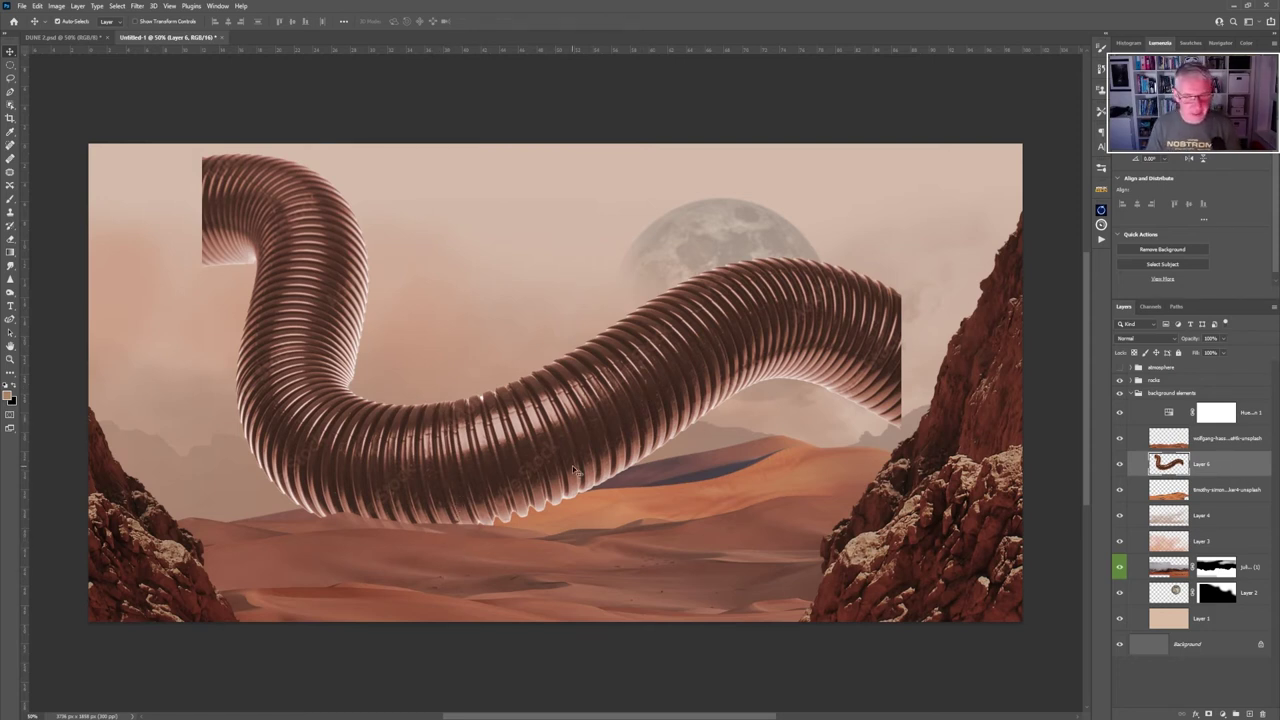
Move the hose layer beneath the timothy-simon dune layer and position the hose so its lower curve sinks behind the dunes.
{"action": "left_click_drag", "start_coordinate": [1205, 473], "coordinate": [1200, 500]}
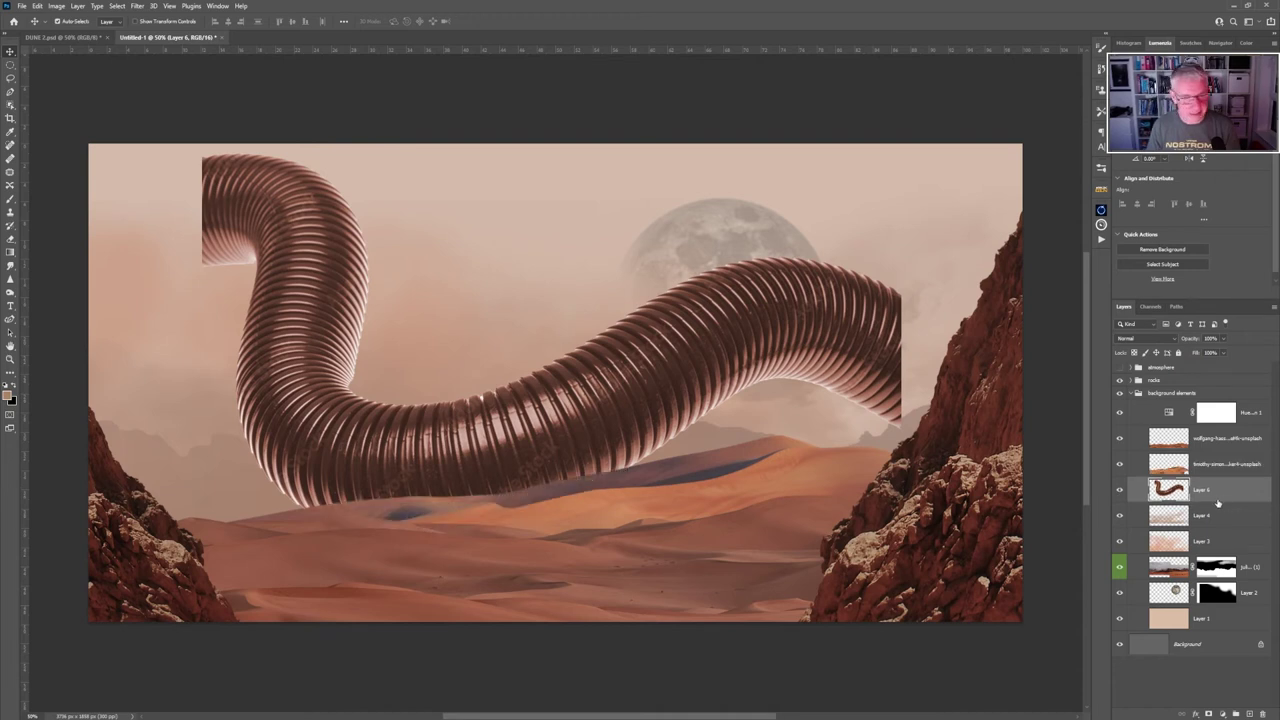
{"action": "left_click_drag", "start_coordinate": [615, 414], "coordinate": [533, 490]}
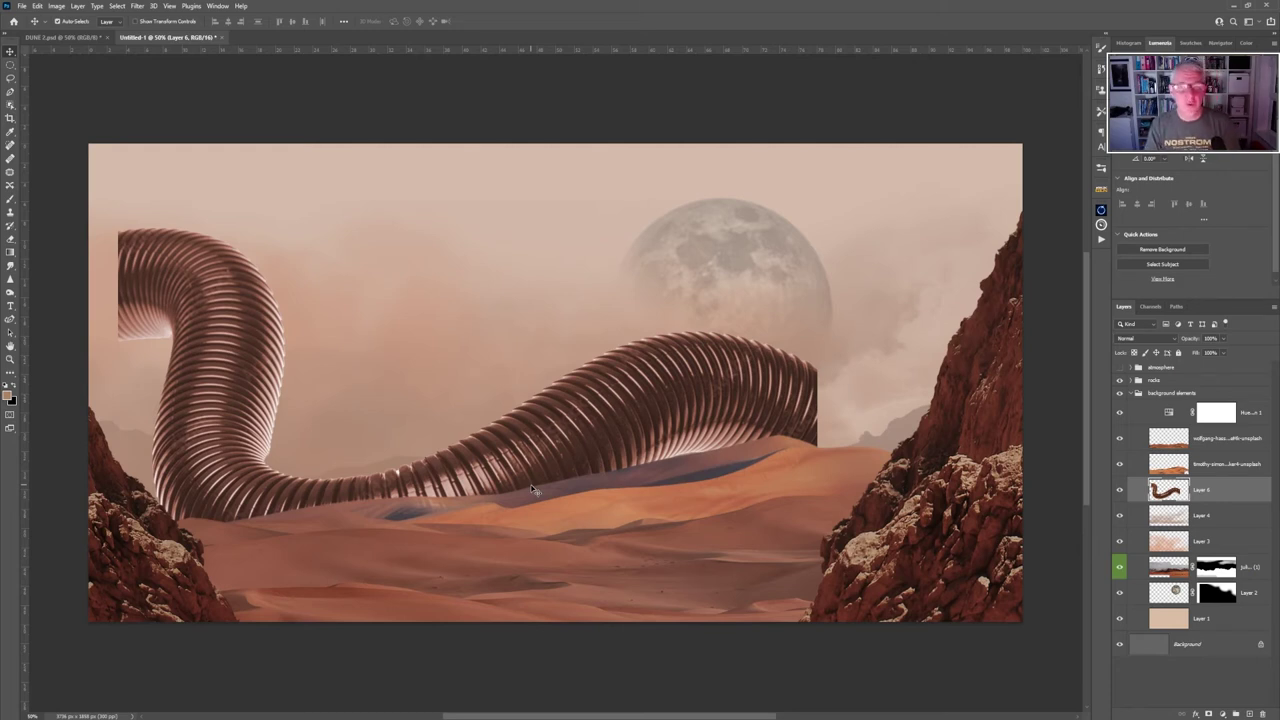
{"action": "left_click_drag", "start_coordinate": [523, 456], "coordinate": [506, 486]}
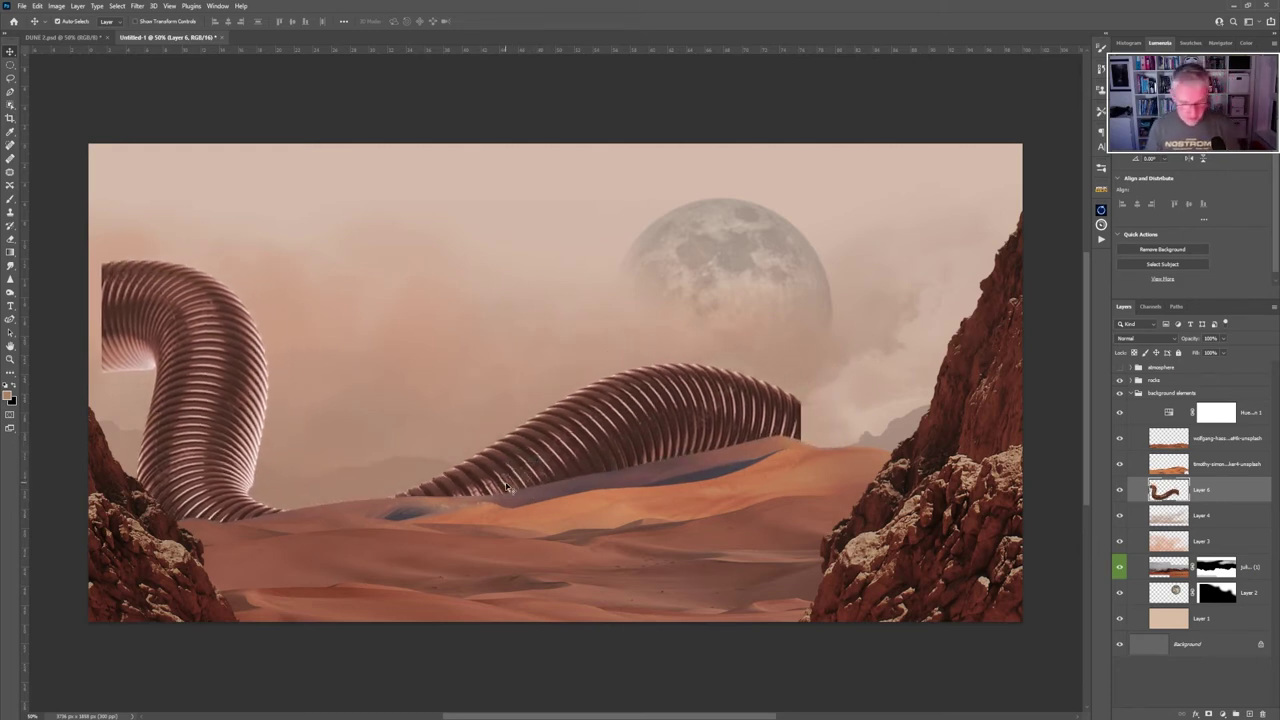
{"action": "left_click_drag", "start_coordinate": [548, 466], "coordinate": [564, 425]}
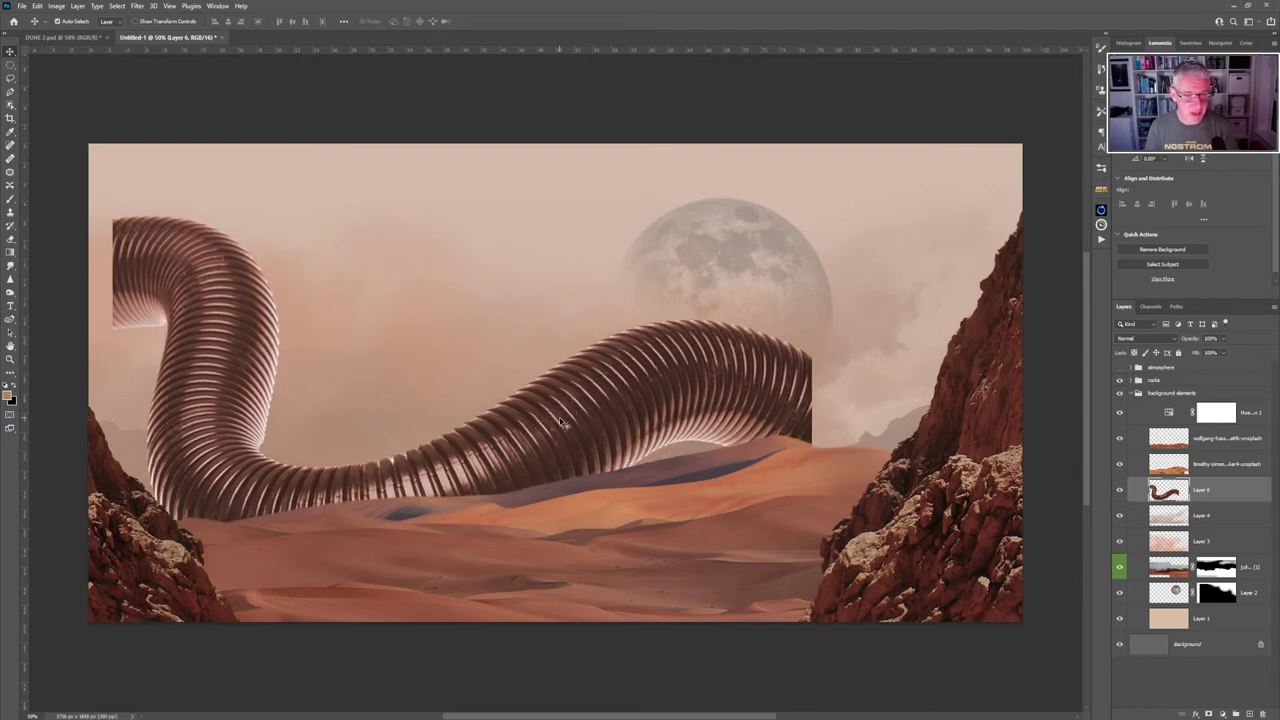
Duplicate the hose layer, hide the original, and shift the copy toward the canvas's left edge.
{"action": "key", "text": "ctrl+j"}
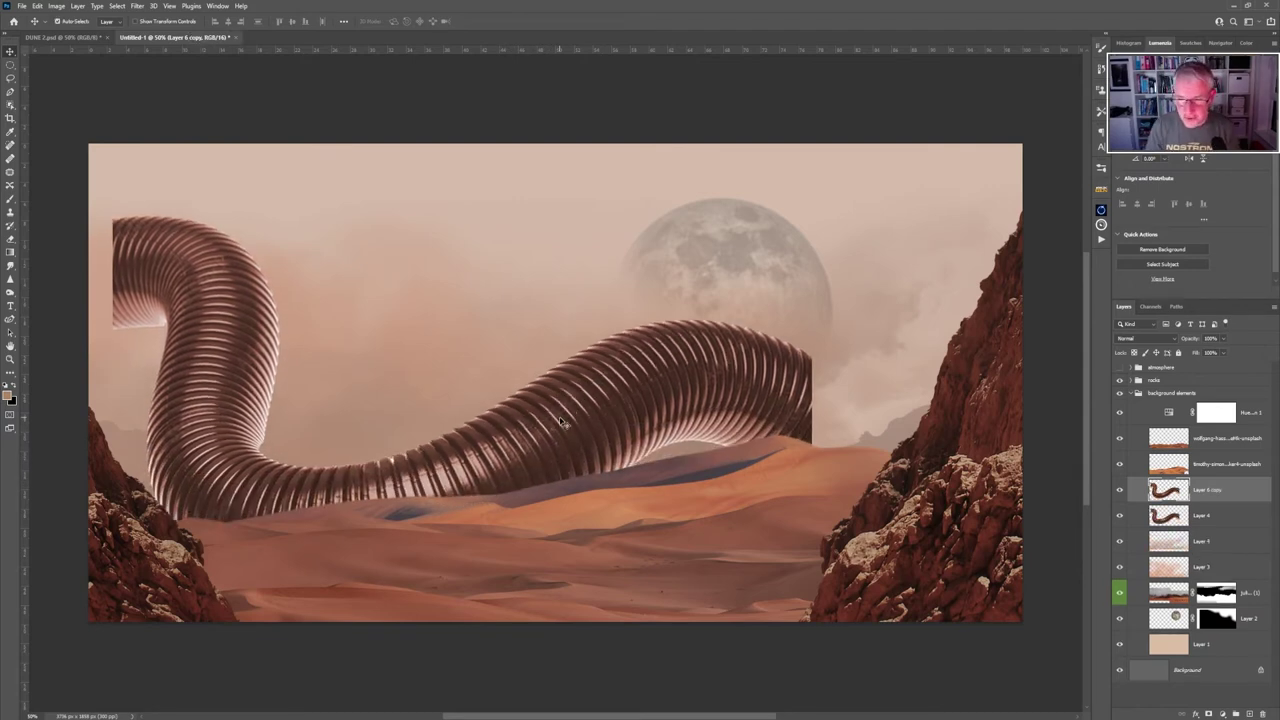
{"action": "left_click", "coordinate": [1119, 515]}
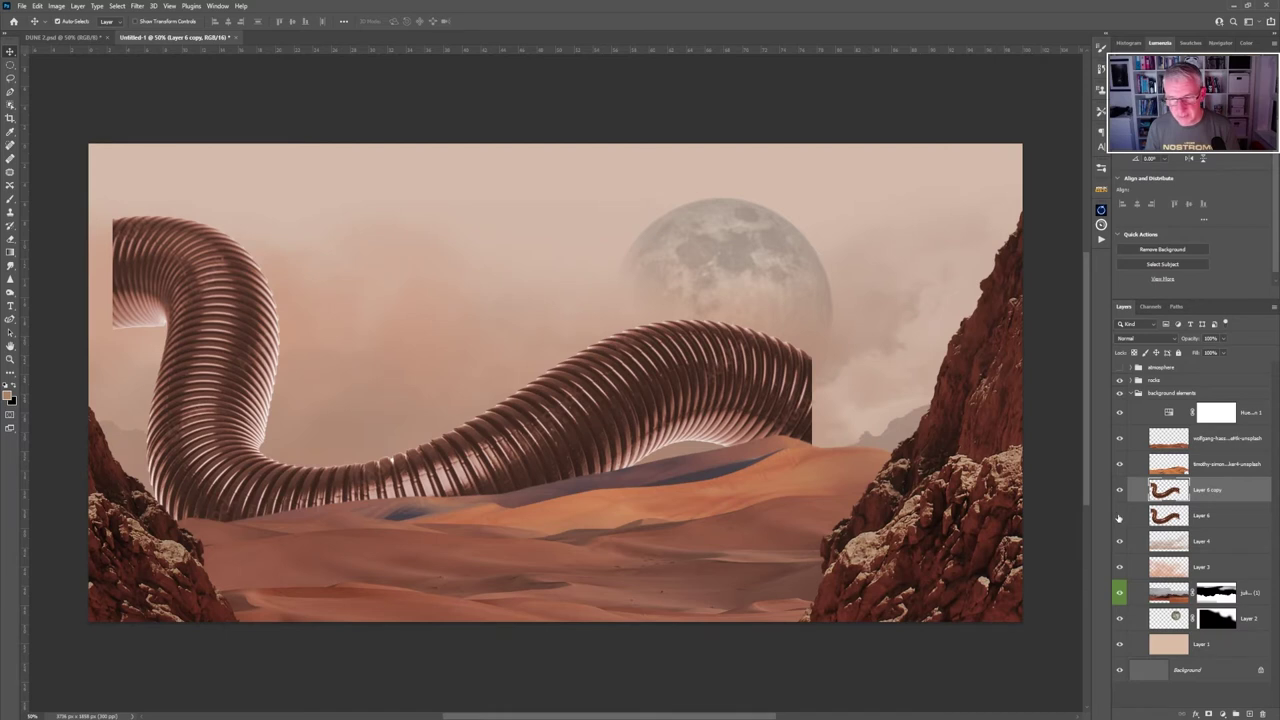
{"action": "left_click_drag", "start_coordinate": [670, 420], "coordinate": [643, 413]}
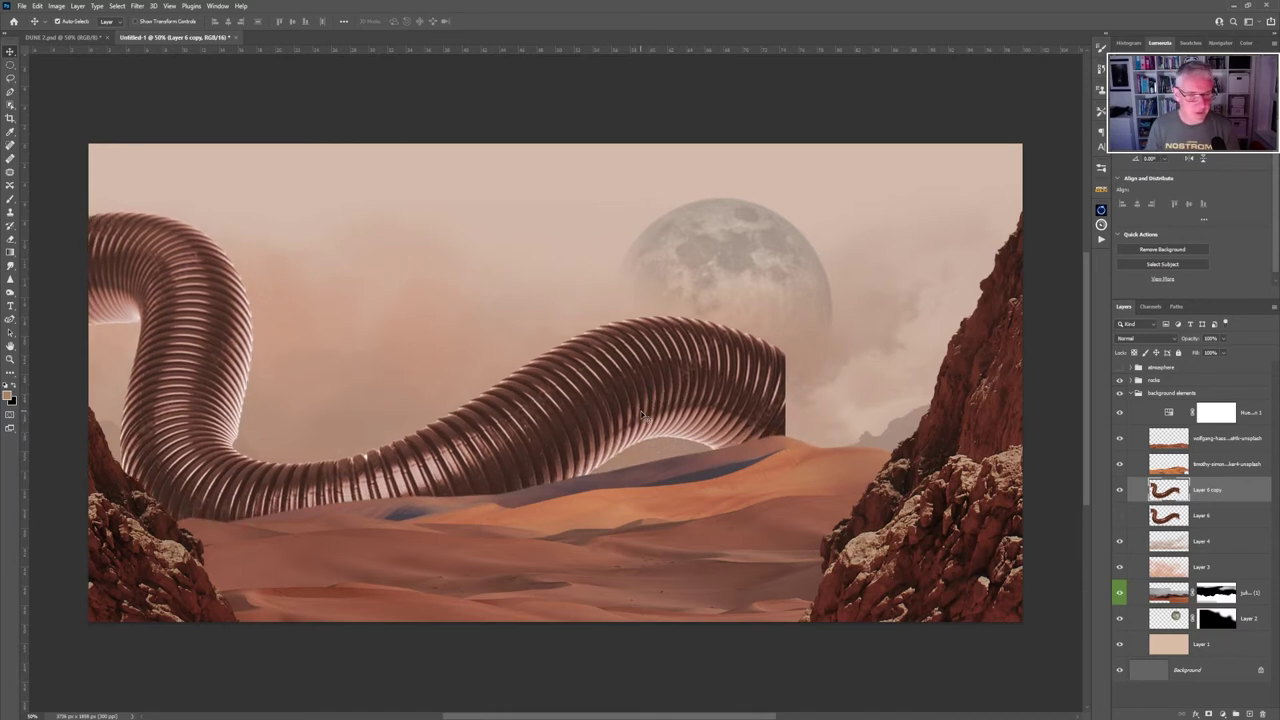
Enlarge and widen the hose copy, shifting it left so its first bend runs off the canvas edge.
{"action": "key", "text": "ctrl+t"}
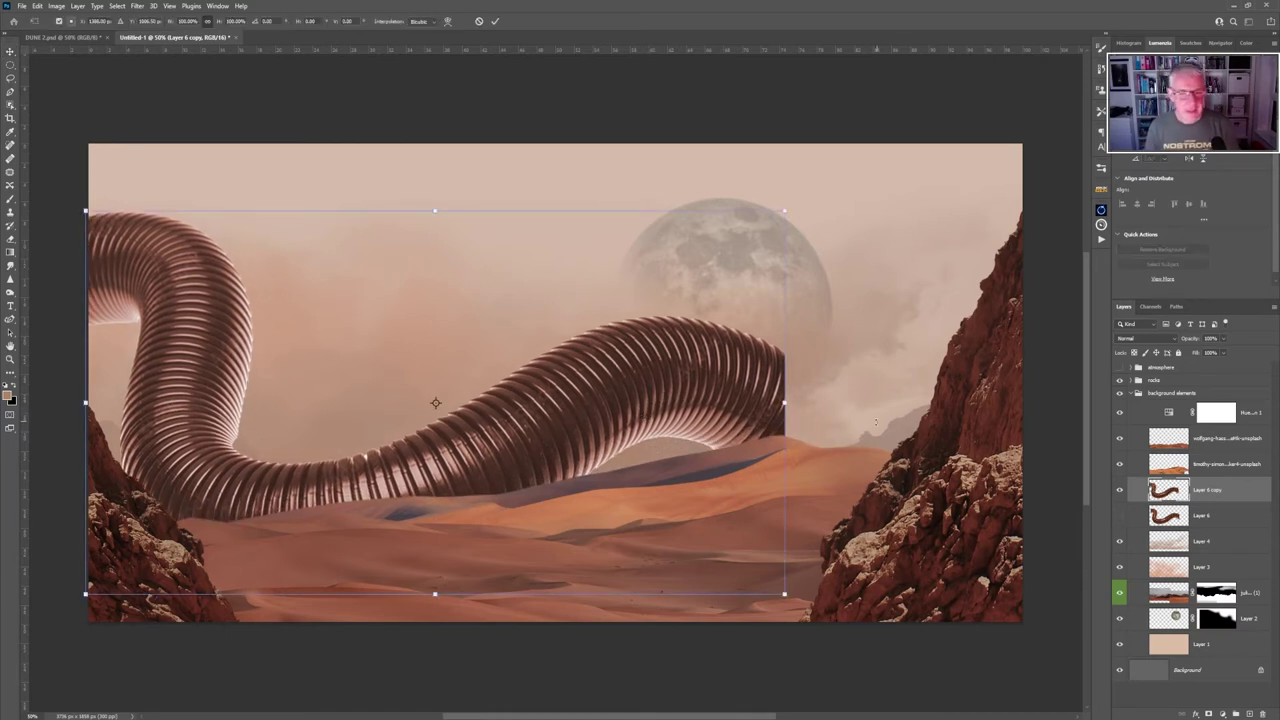
{"action": "left_click_drag", "start_coordinate": [787, 403], "coordinate": [883, 404]}
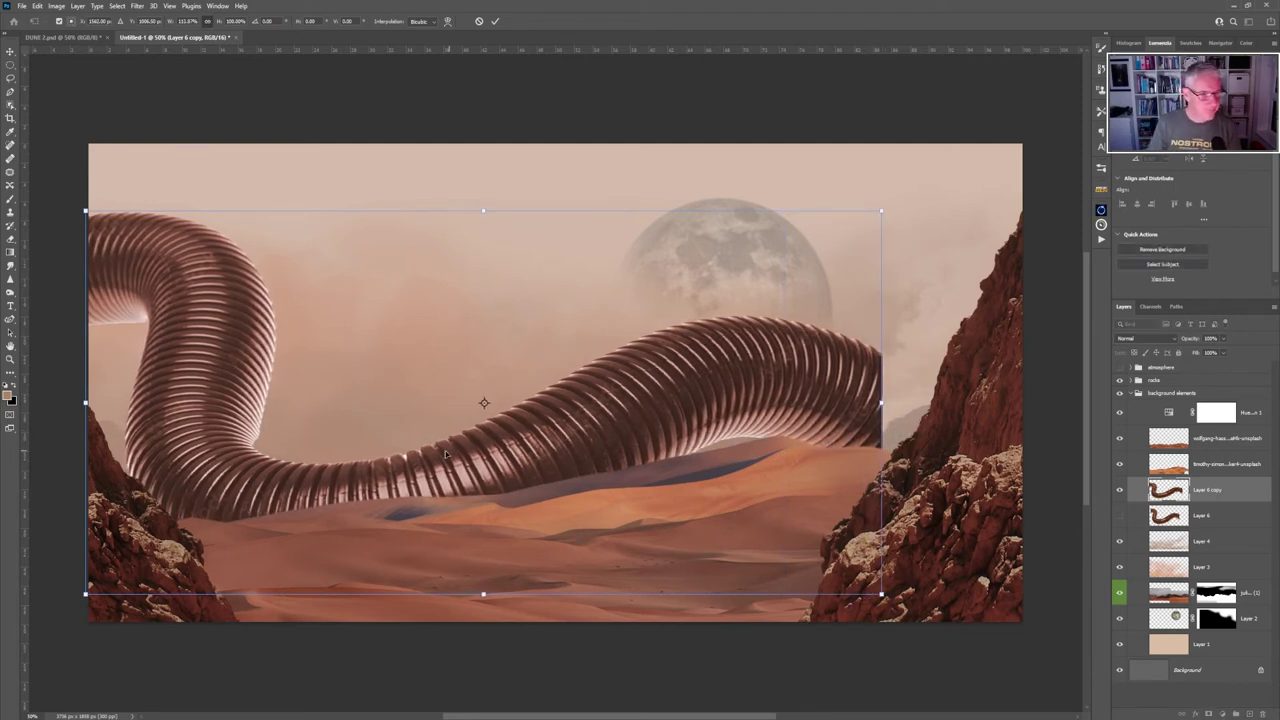
{"action": "left_click_drag", "start_coordinate": [291, 480], "coordinate": [170, 490]}
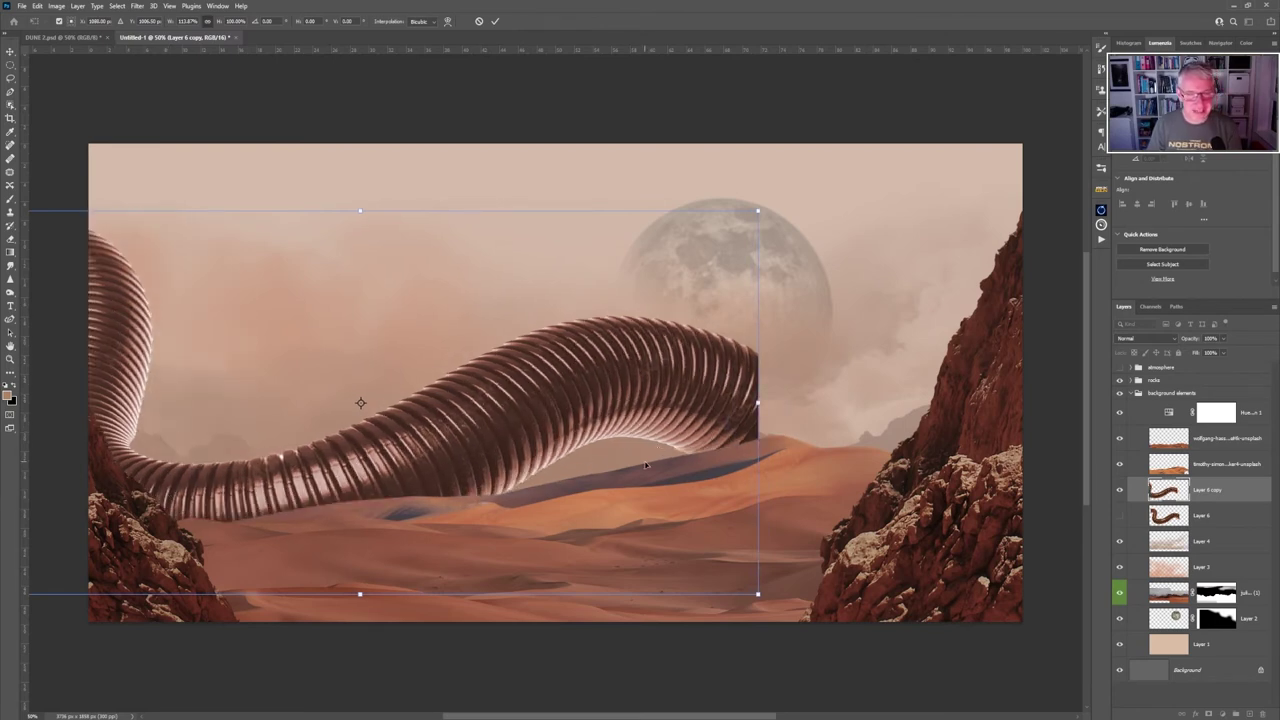
{"action": "left_click_drag", "start_coordinate": [758, 403], "coordinate": [794, 403]}
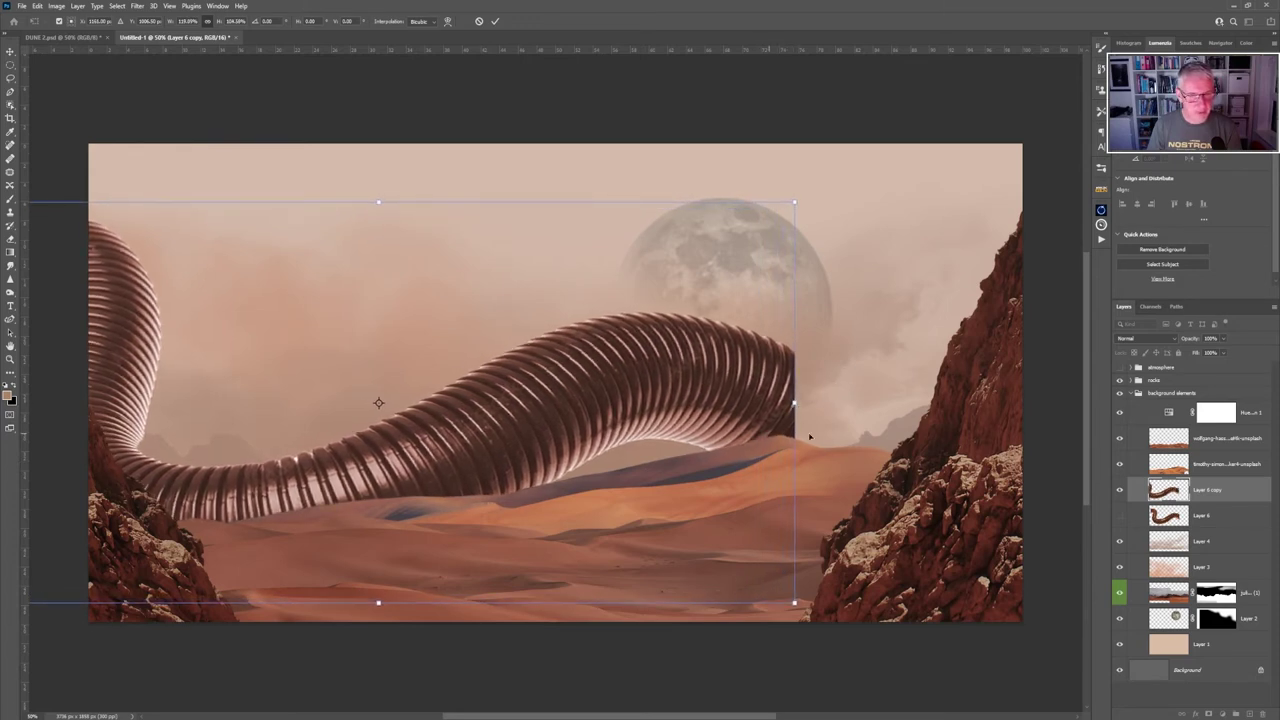
{"action": "left_click", "coordinate": [494, 21]}
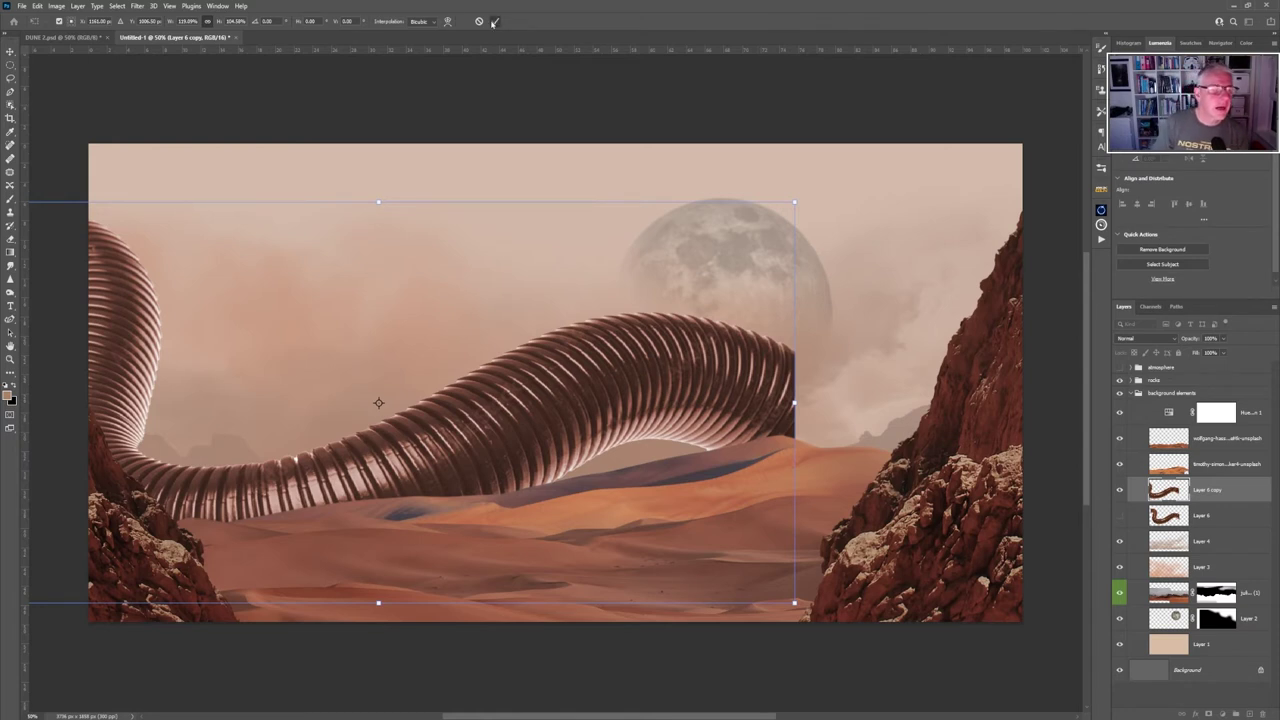
Flip the hose copy vertically and lower it slightly toward the dunes.
{"action": "left_click", "coordinate": [37, 6]}
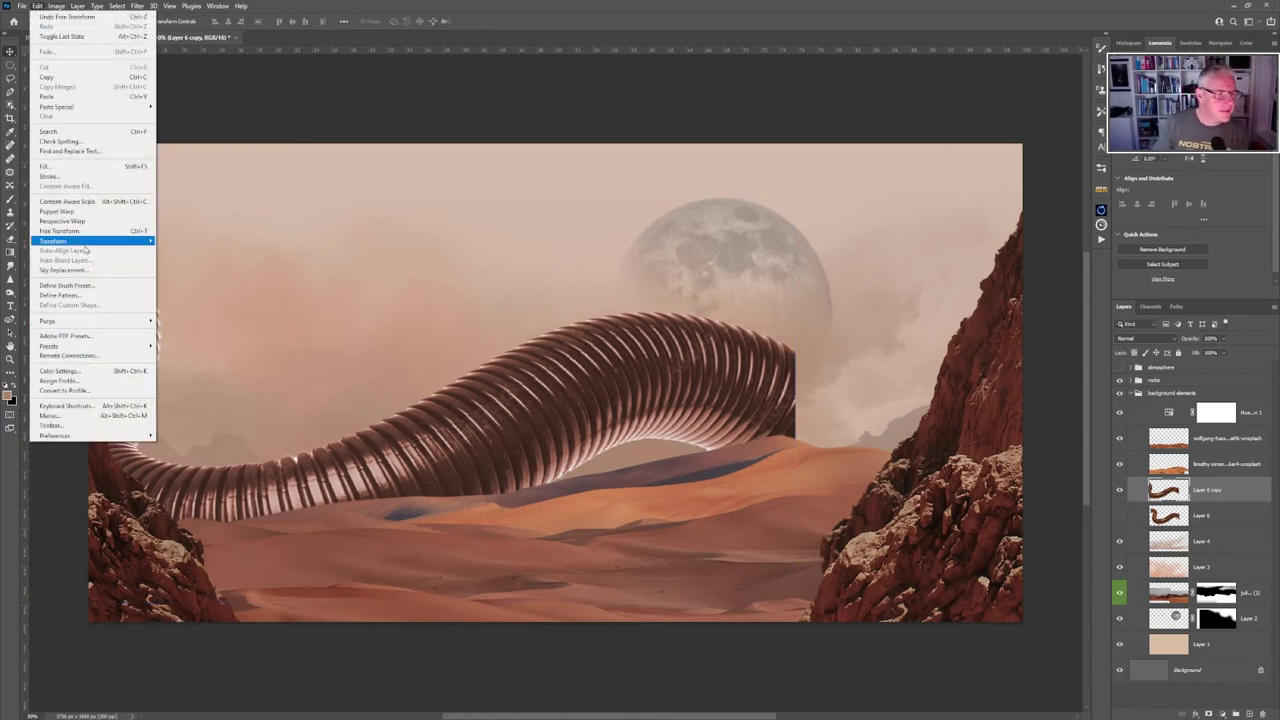
{"action": "mouse_move", "coordinate": [143, 248]}
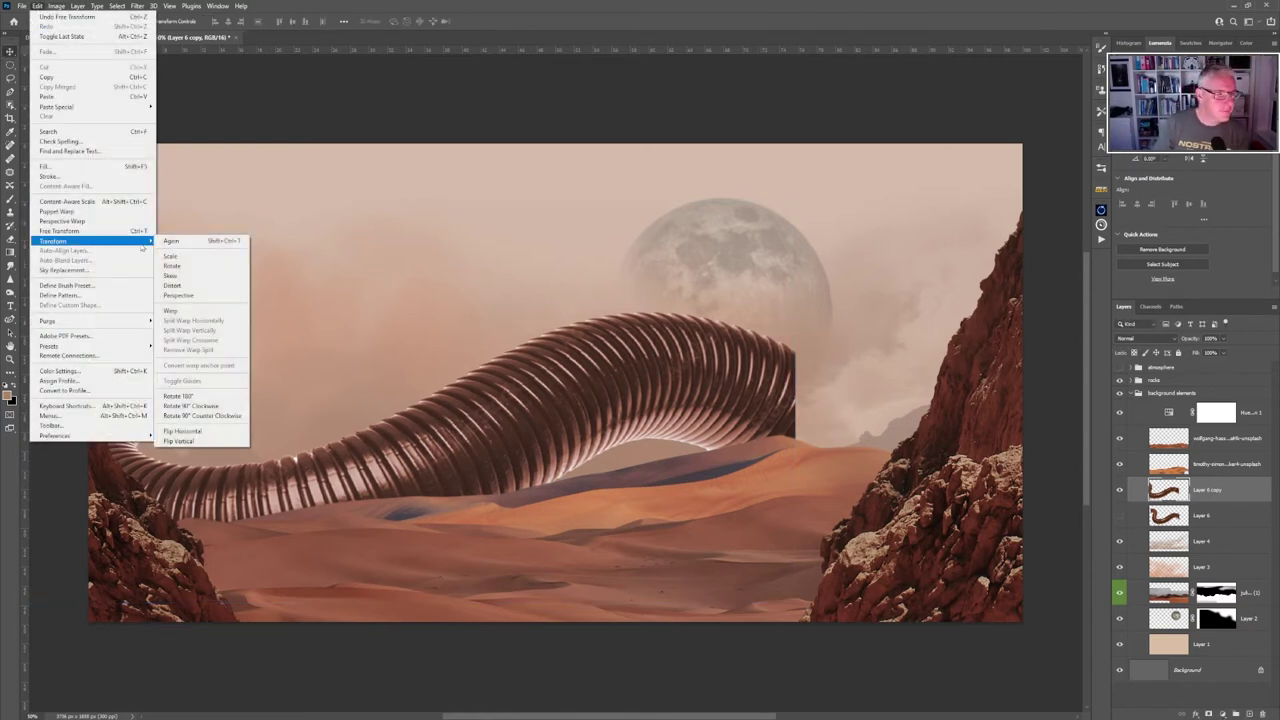
{"action": "left_click", "coordinate": [195, 442]}
{"action": "left_click_drag", "start_coordinate": [750, 389], "coordinate": [728, 409]}
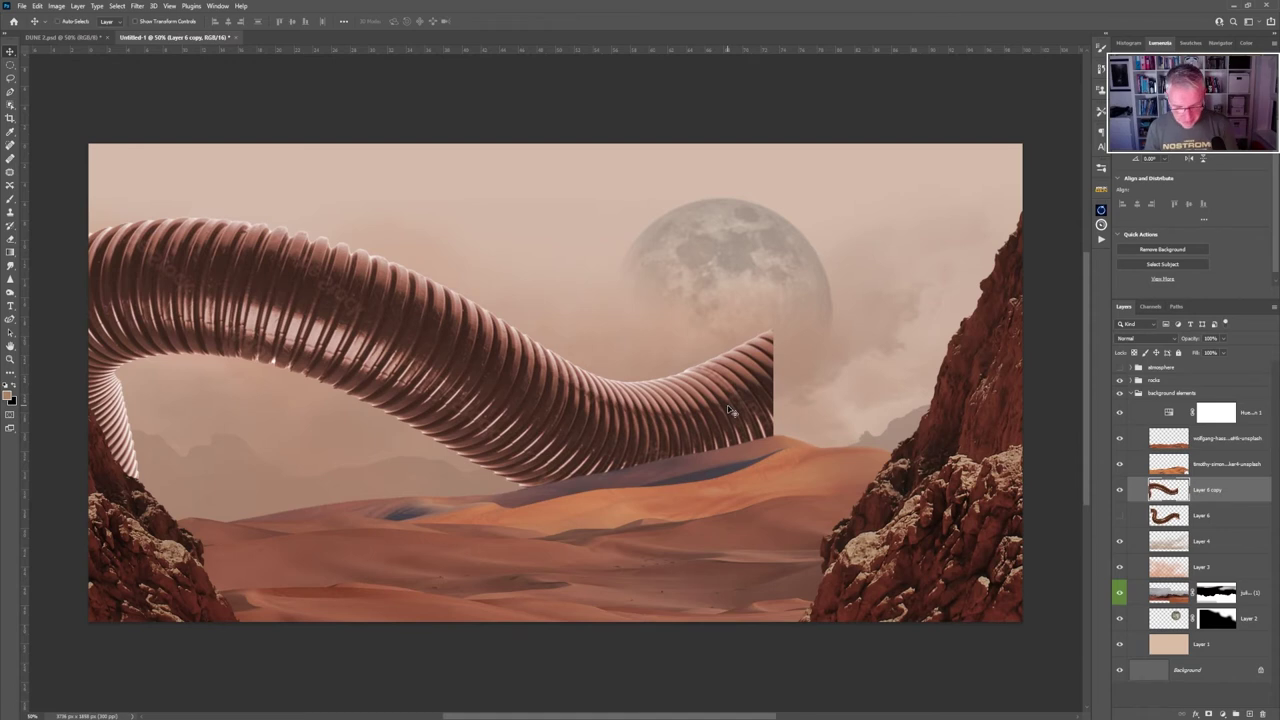
Rotate the flipped hose copy about 15 degrees clockwise, lengthen it slightly, and place it as an arch plunging behind the dunes.
{"action": "key", "text": "ctrl+t"}
{"action": "left_click_drag", "start_coordinate": [828, 385], "coordinate": [821, 504]}
{"action": "left_click_drag", "start_coordinate": [558, 441], "coordinate": [668, 416]}
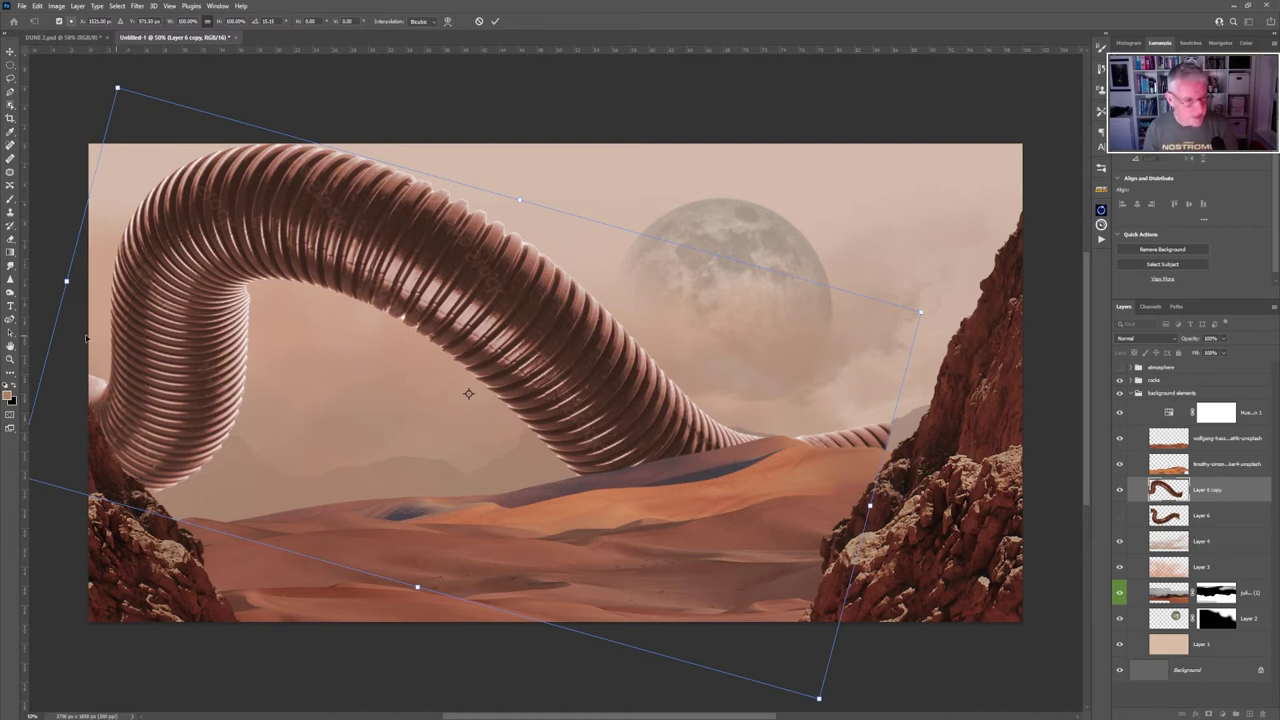
{"action": "left_click_drag", "start_coordinate": [66, 282], "coordinate": [41, 274]}
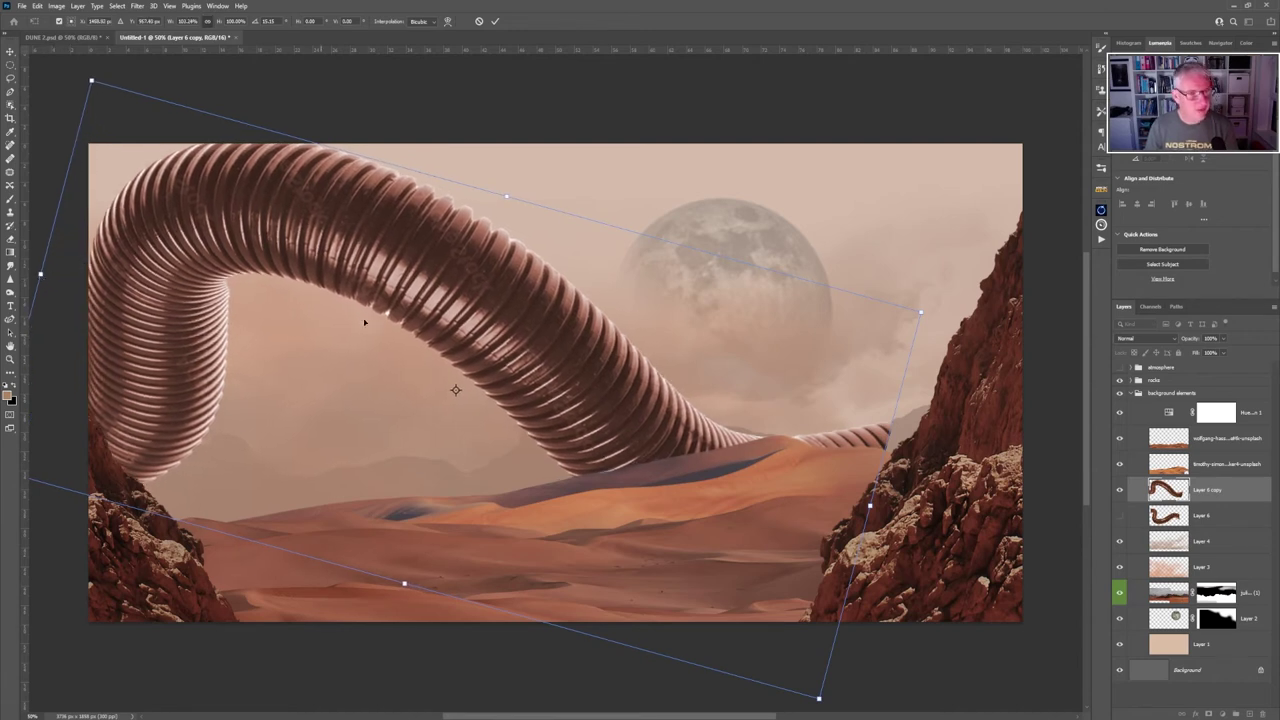
{"action": "left_click_drag", "start_coordinate": [412, 306], "coordinate": [406, 331]}
{"action": "left_click", "coordinate": [494, 21]}
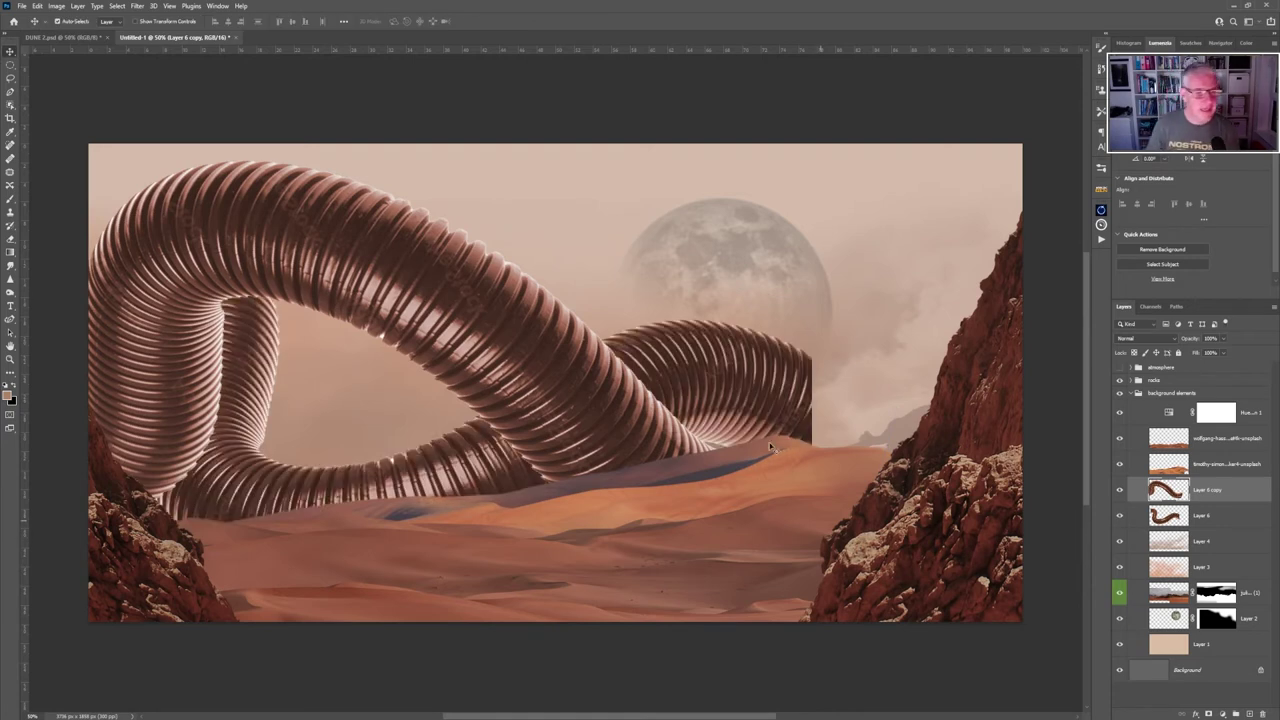
Move the original hose, Layer 6, in front of the arched copy and reposition it lower and farther left behind the dunes.
{"action": "left_click_drag", "start_coordinate": [770, 447], "coordinate": [793, 393]}
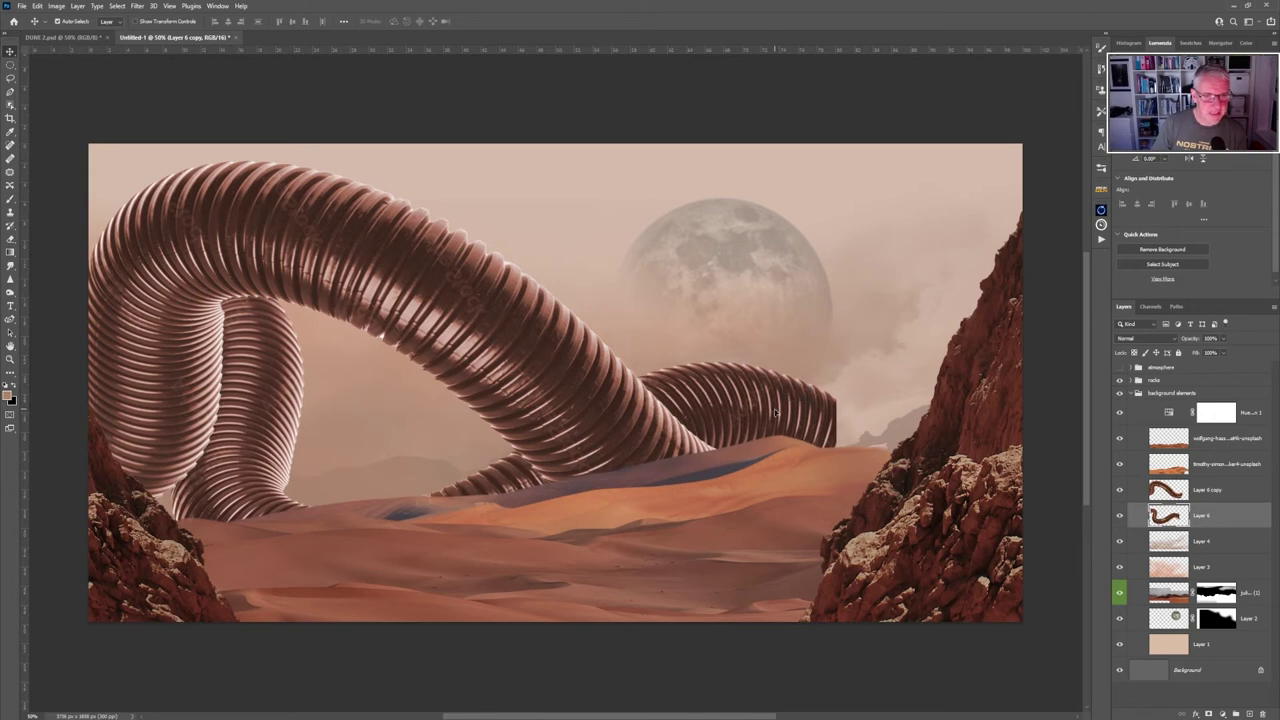
{"action": "left_click_drag", "start_coordinate": [1165, 514], "coordinate": [1208, 484]}
{"action": "left_click_drag", "start_coordinate": [712, 426], "coordinate": [655, 437]}
Adjust the rotation of the arched hose, Layer 6 copy, and reposition it behind the front hose.
{"action": "left_click", "coordinate": [555, 359]}
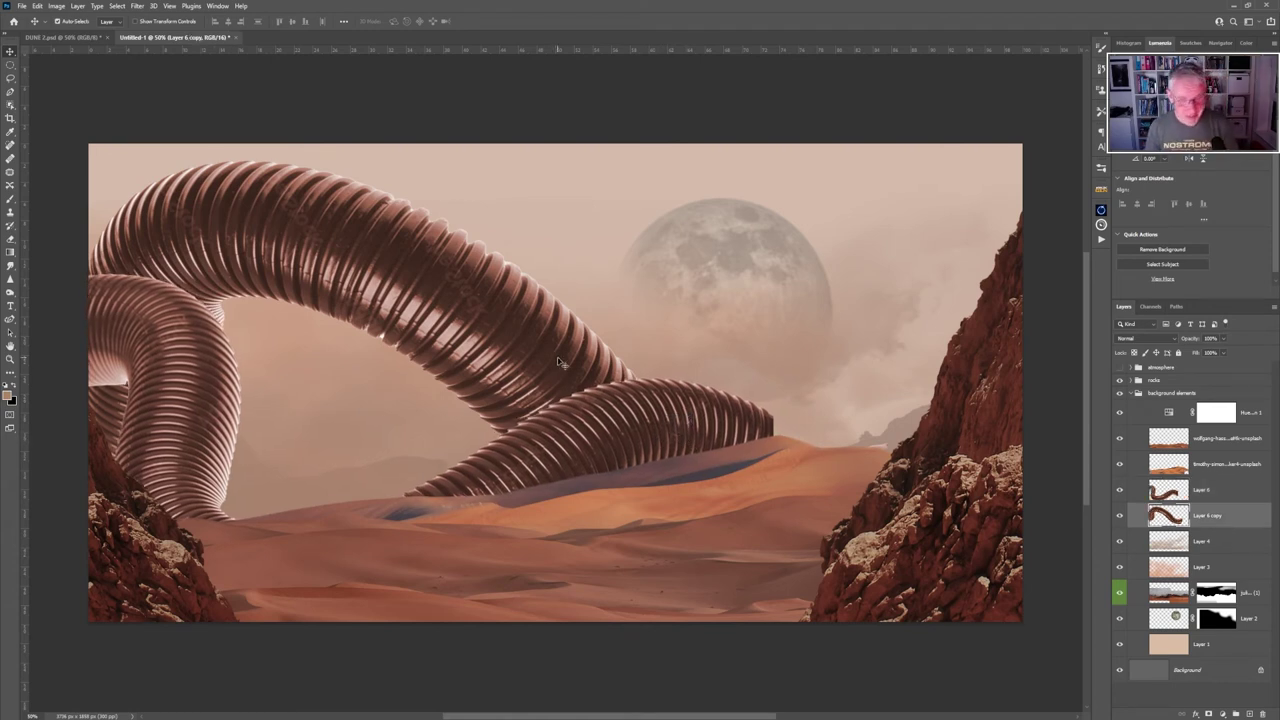
{"action": "key", "text": "ctrl+t"}
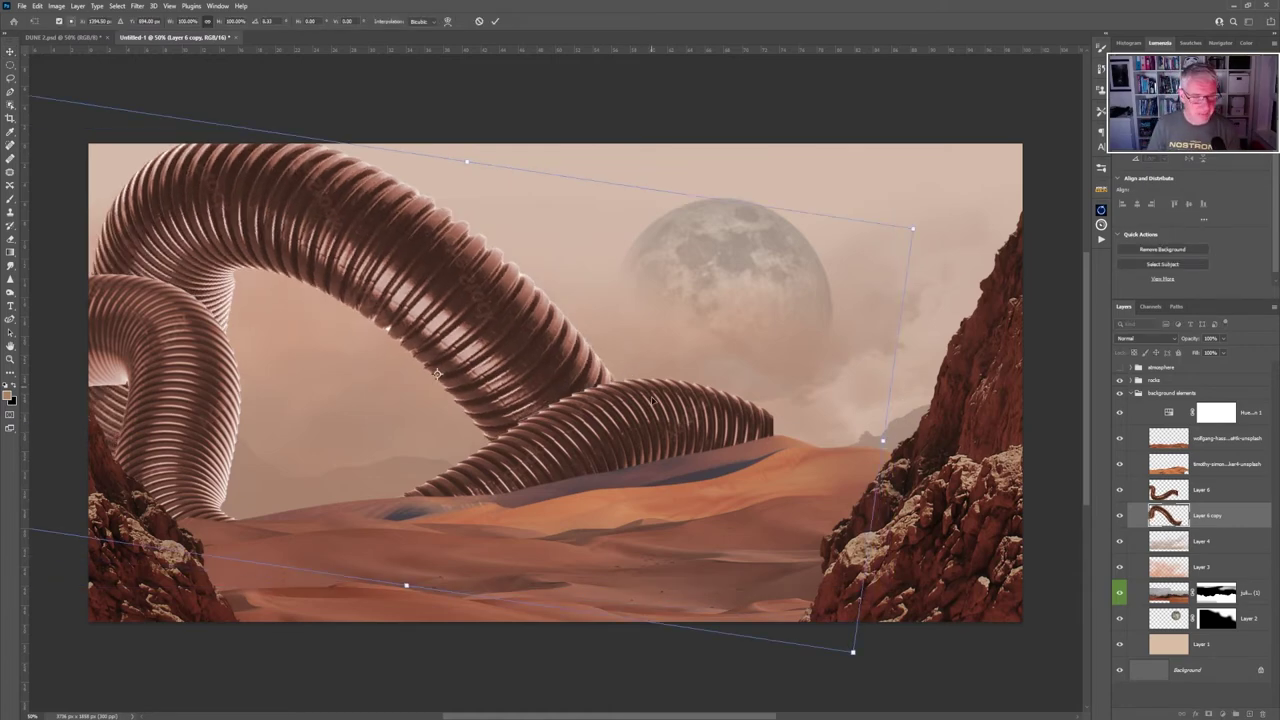
{"action": "left_click_drag", "start_coordinate": [560, 362], "coordinate": [594, 178]}
{"action": "key", "text": "Return"}
{"action": "left_click_drag", "start_coordinate": [480, 340], "coordinate": [491, 309]}
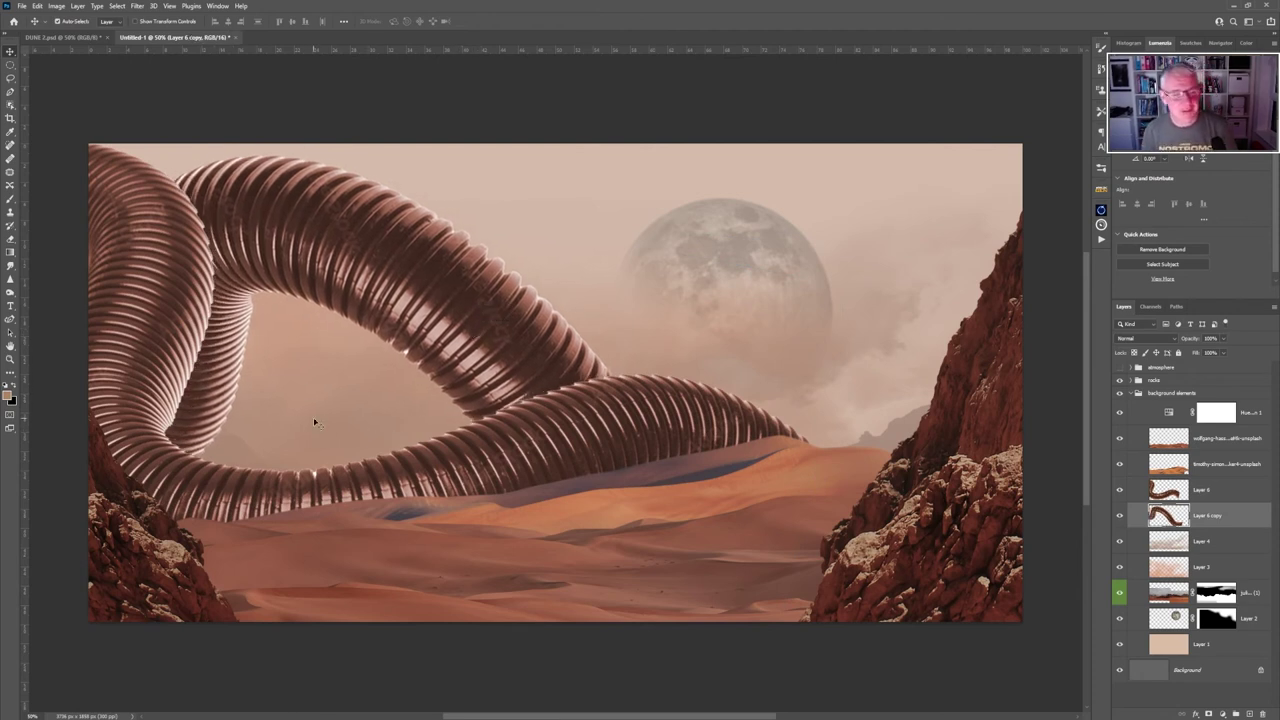
Preview the intertwined hoses with the atmosphere group shown, and hide the group again.
{"action": "left_click", "coordinate": [1119, 368]}
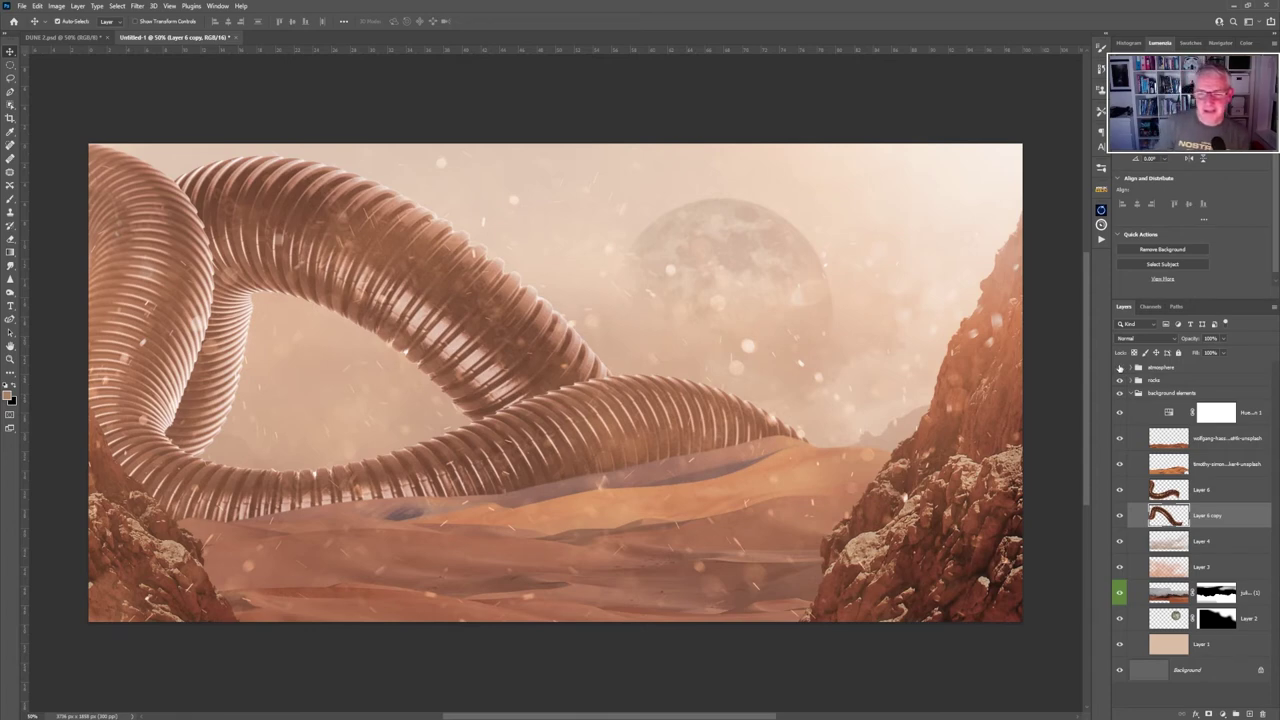
{"action": "left_click", "coordinate": [1119, 368]}
Soften the front hose, Layer 6, with a Gaussian Blur of 3.6 pixels radius.
{"action": "key", "text": "alt+bracketright"}
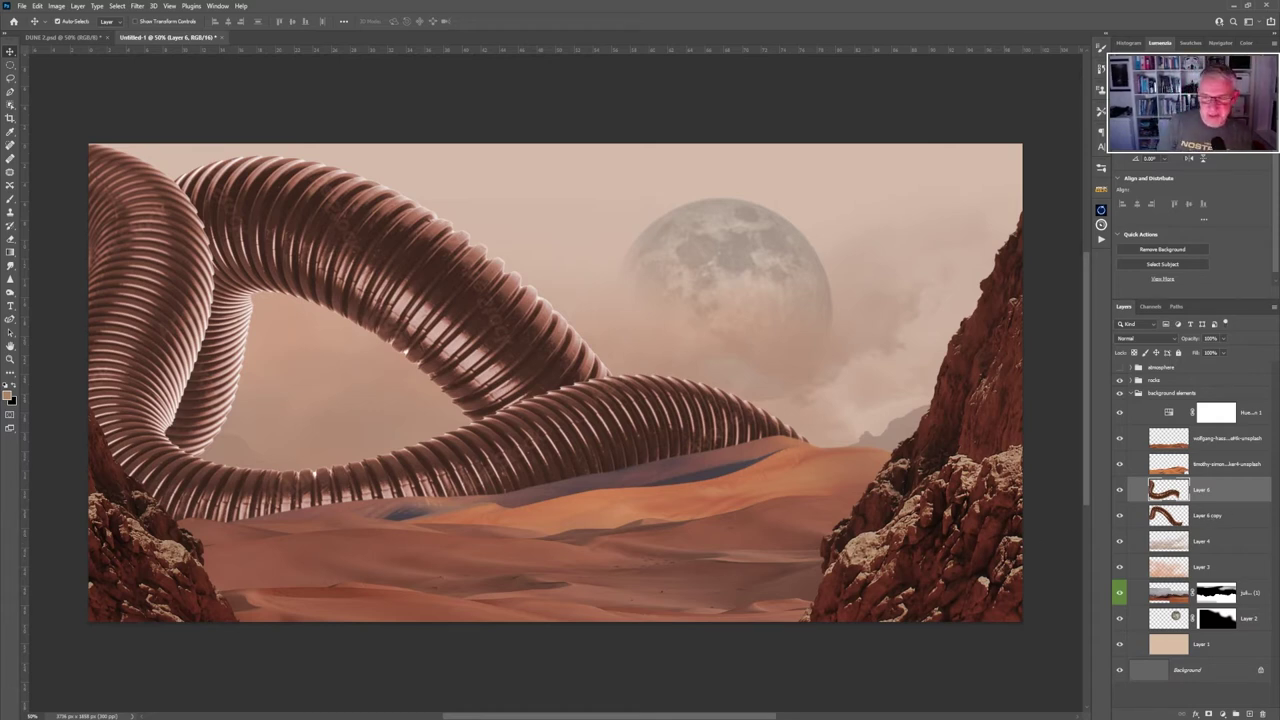
{"action": "left_click_drag", "start_coordinate": [1205, 520], "coordinate": [1205, 484]}
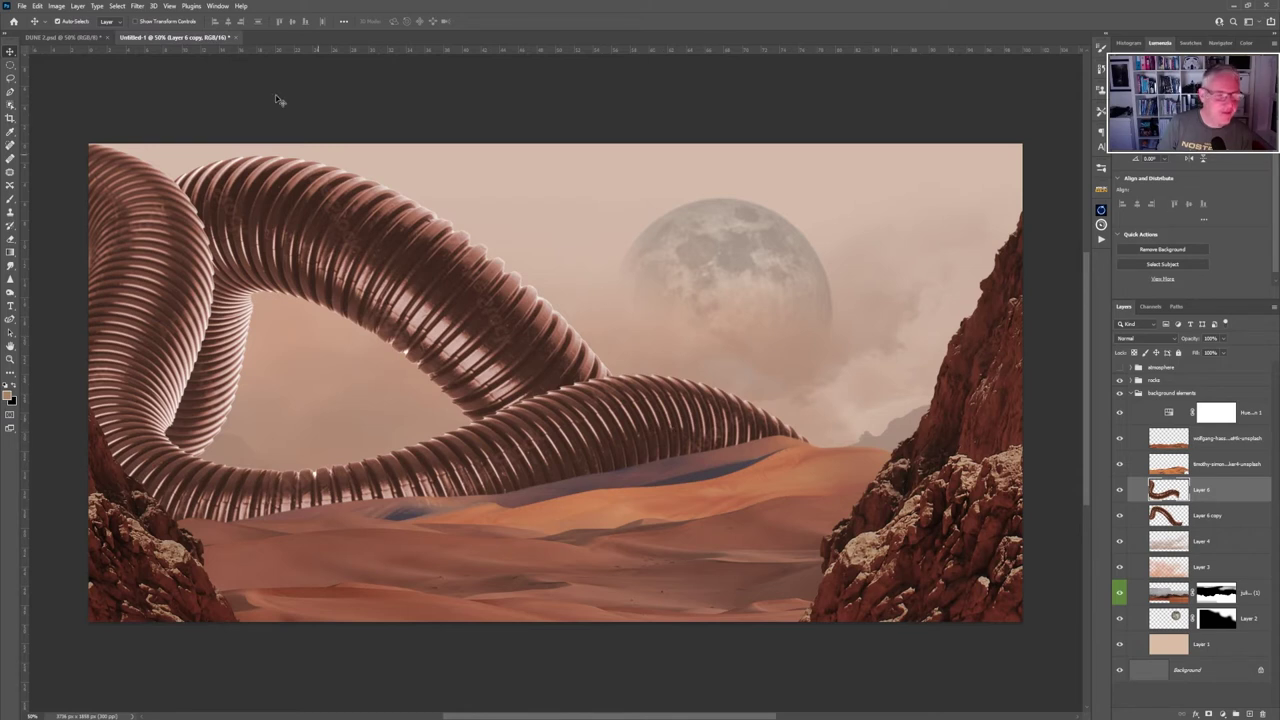
{"action": "key", "text": "ctrl+z"}
{"action": "left_click", "coordinate": [137, 7]}
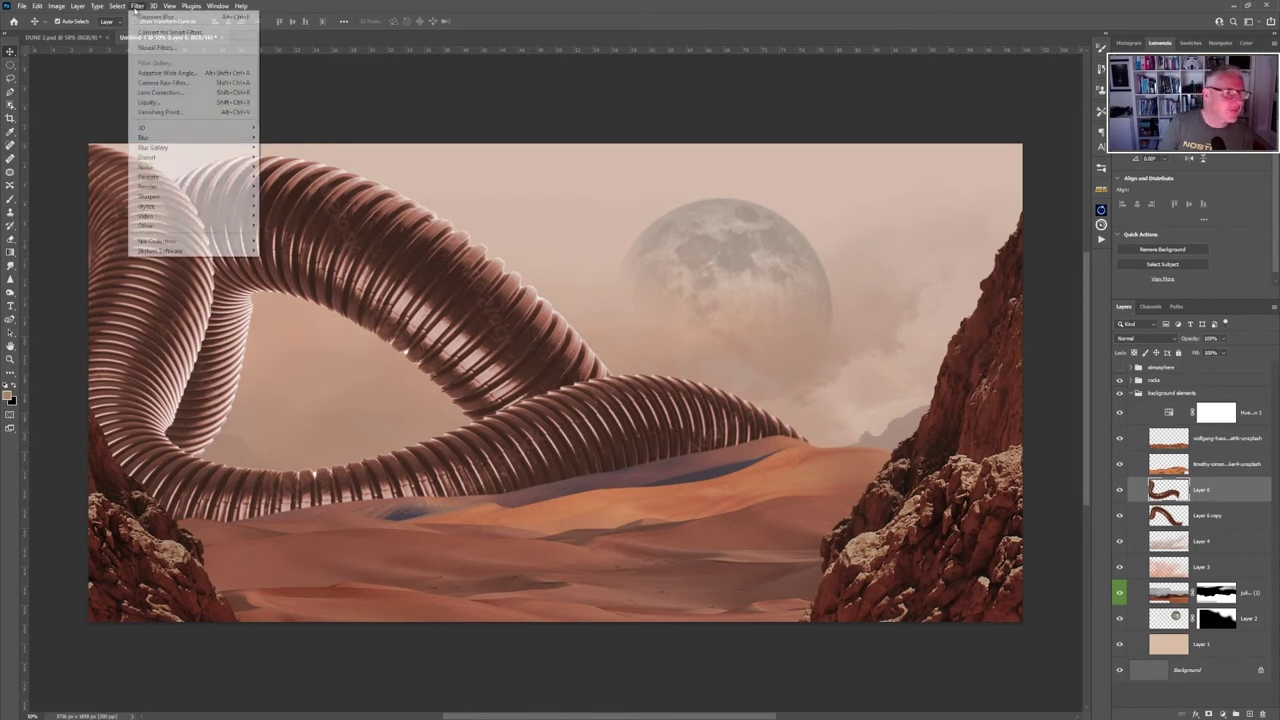
{"action": "mouse_move", "coordinate": [171, 140]}
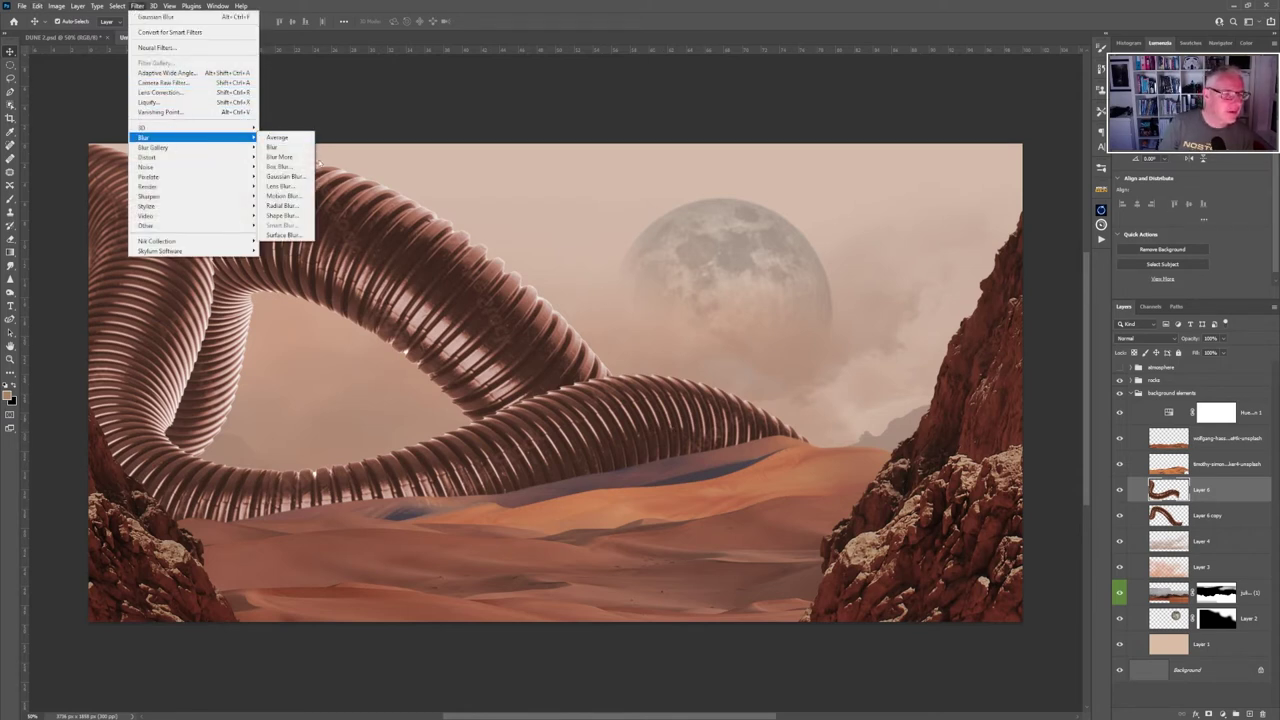
{"action": "left_click", "coordinate": [290, 178]}
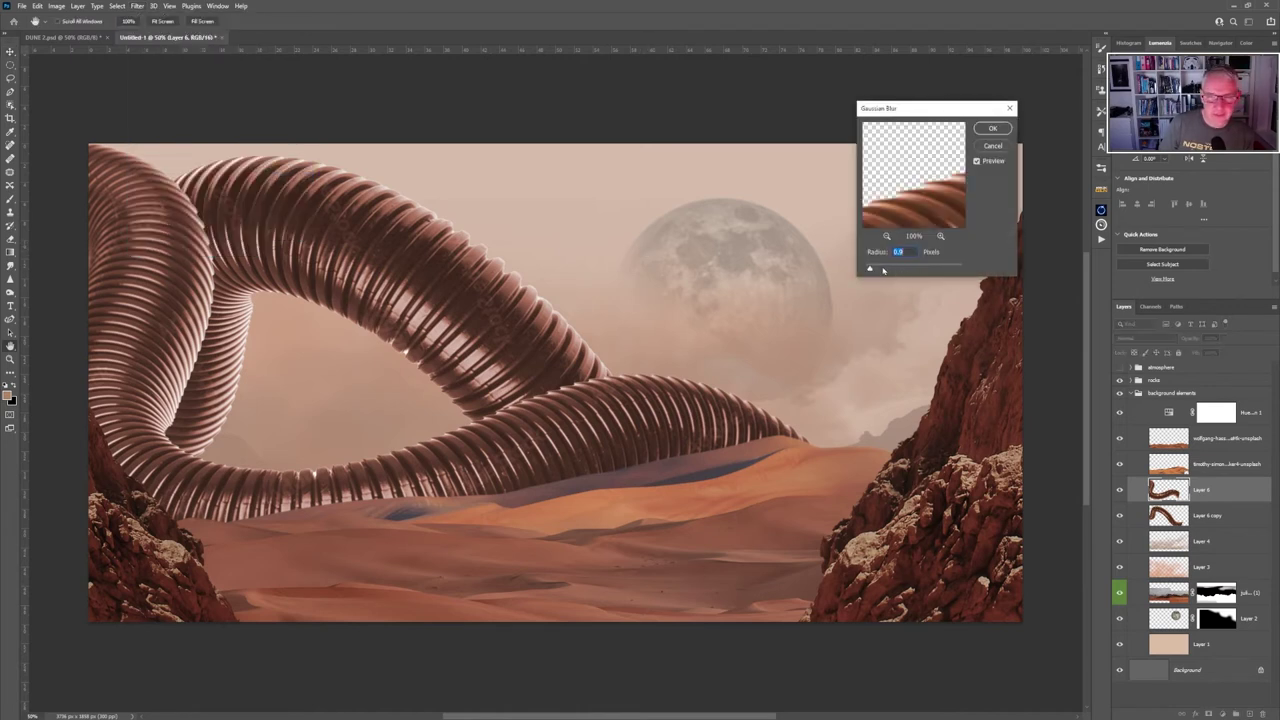
{"action": "left_click_drag", "start_coordinate": [870, 270], "coordinate": [875, 270]}
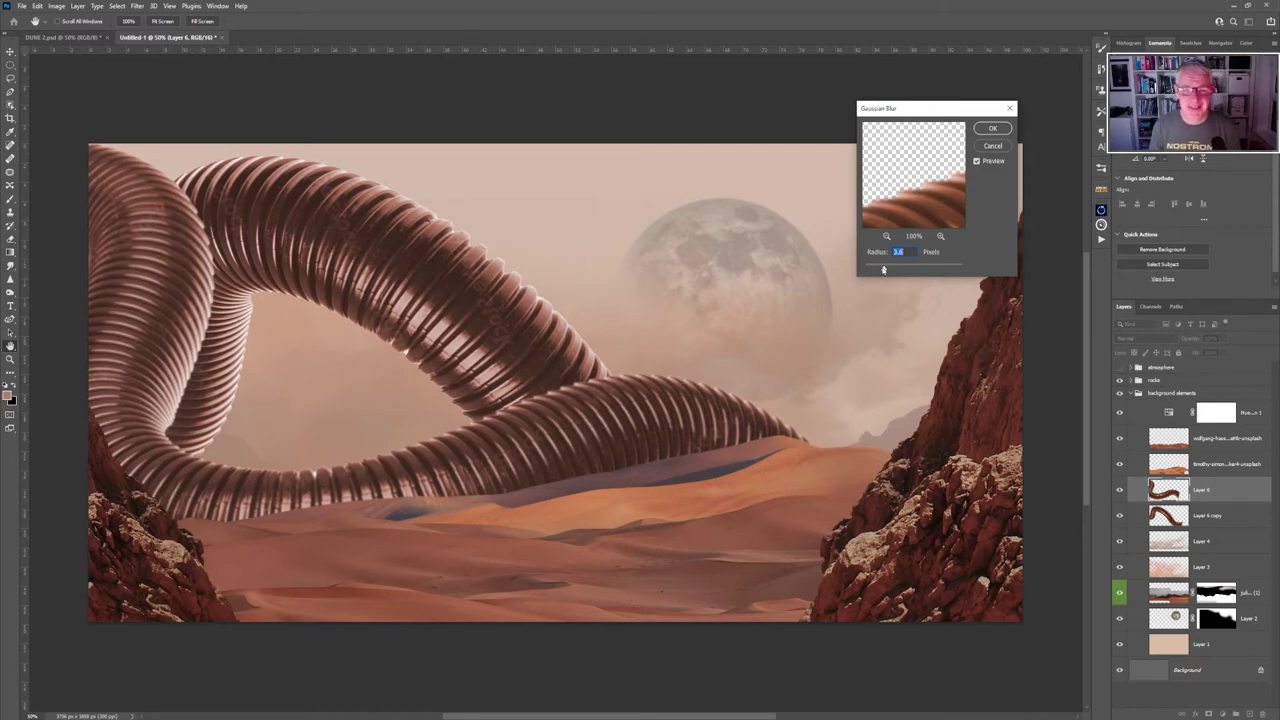
{"action": "left_click", "coordinate": [992, 128]}
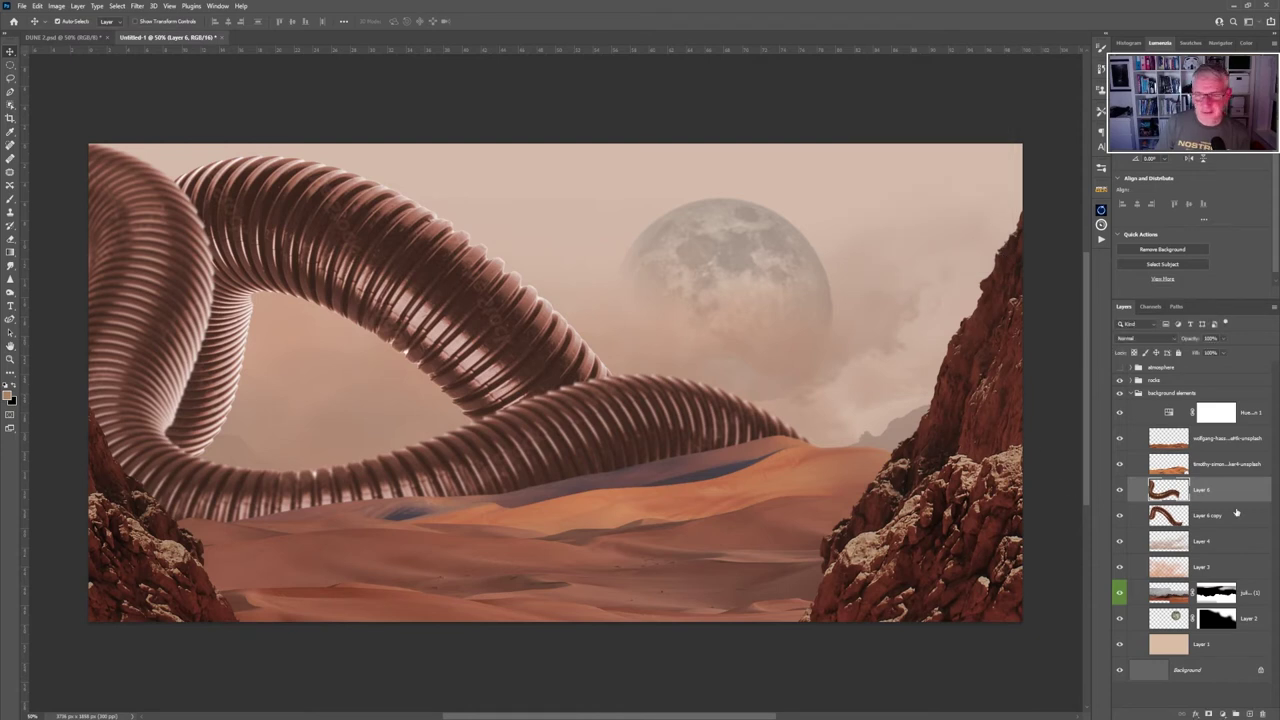
Reapply the last Gaussian Blur to the arched hose on Layer 6 copy.
{"action": "left_click", "coordinate": [1230, 516]}
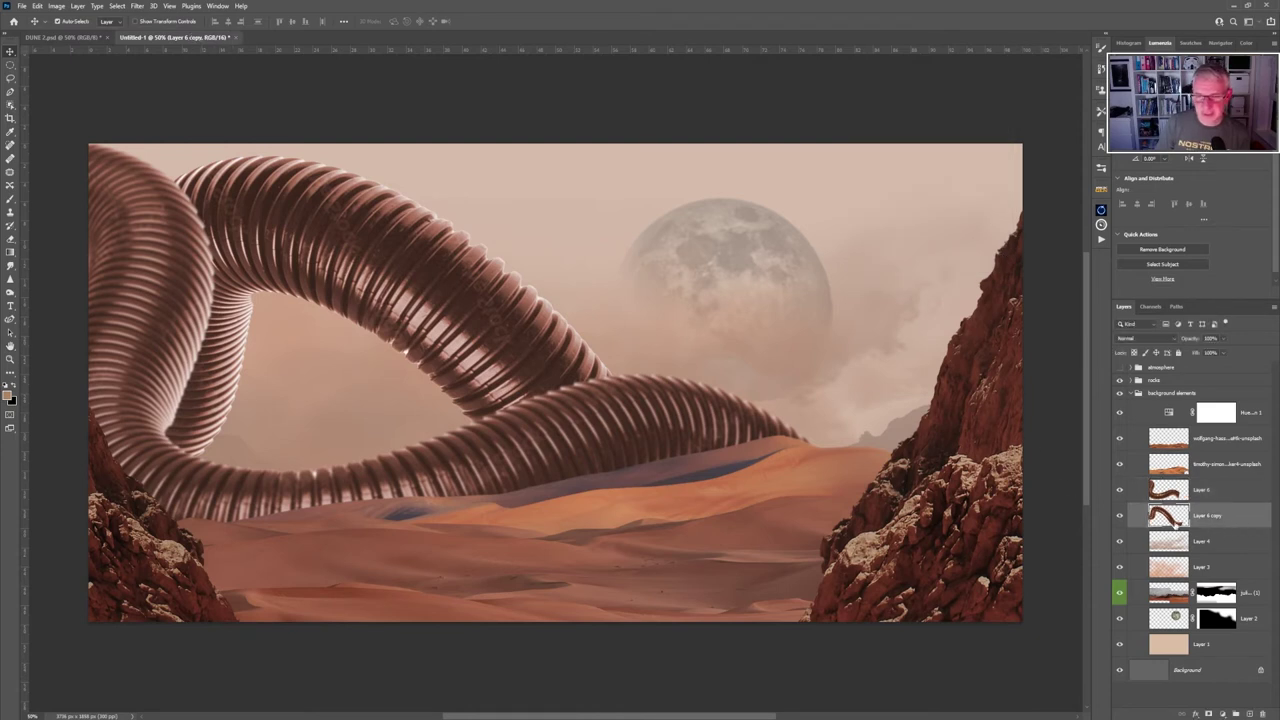
{"action": "left_click", "coordinate": [137, 6]}
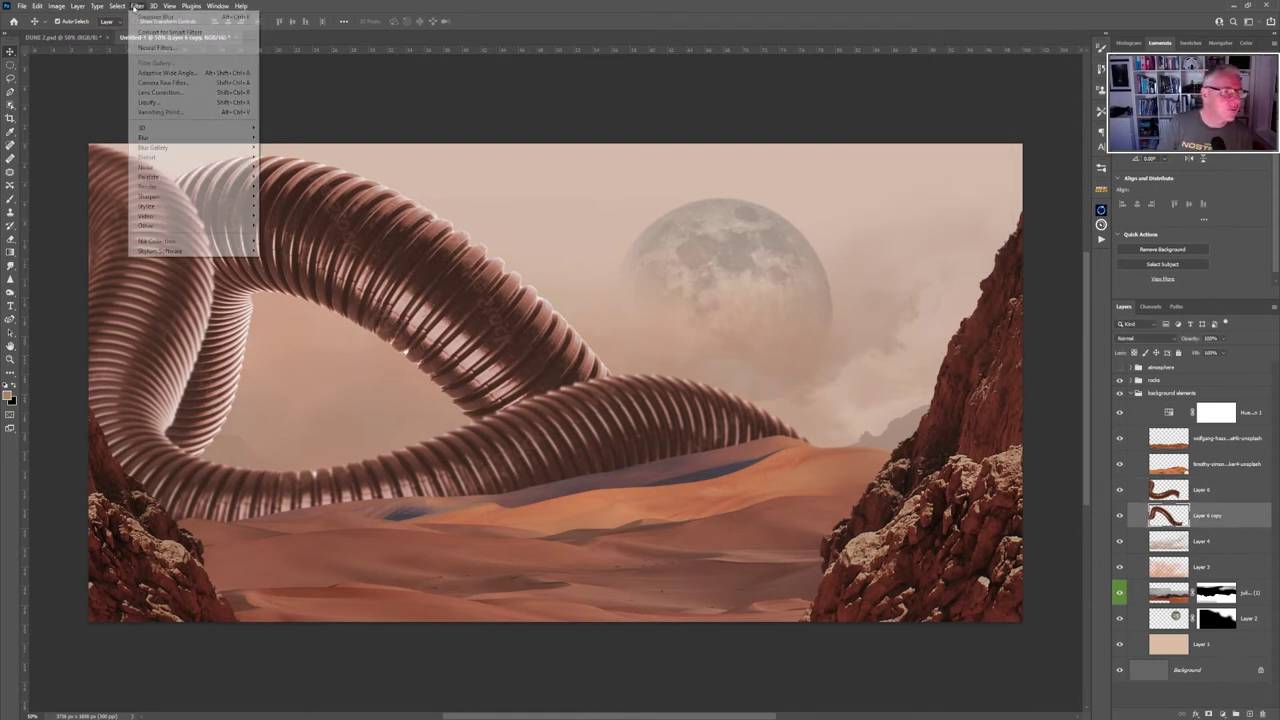
{"action": "left_click", "coordinate": [145, 18]}
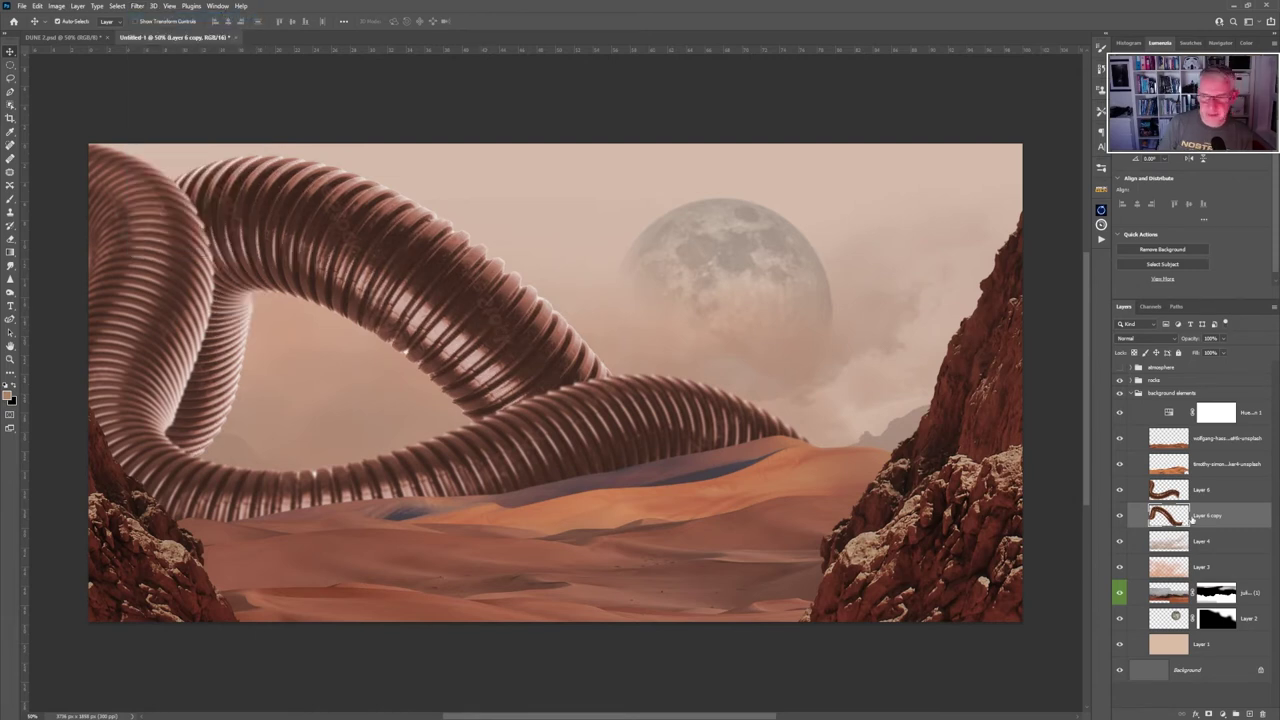
Place Layer 6 beneath Layer 6 copy and shift the arched hose slightly left so it overlaps the other hose.
{"action": "left_click_drag", "start_coordinate": [1210, 503], "coordinate": [1216, 535]}
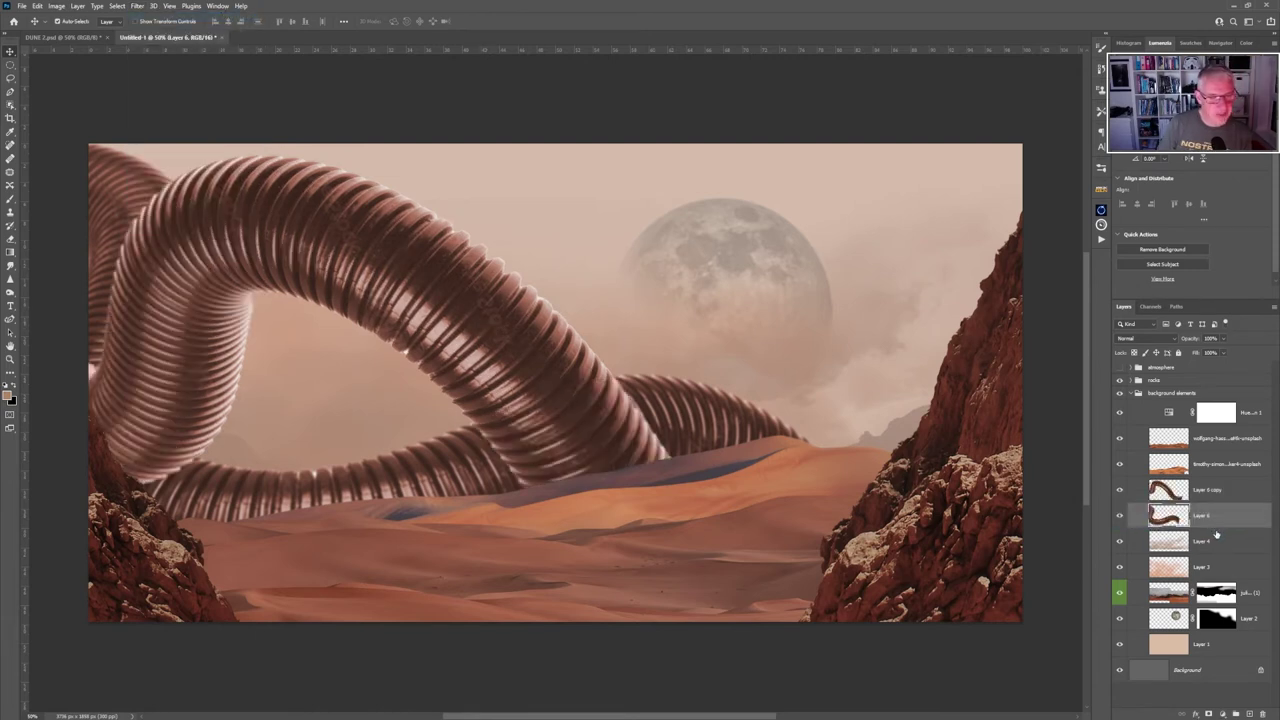
{"action": "left_click_drag", "start_coordinate": [521, 484], "coordinate": [543, 403]}
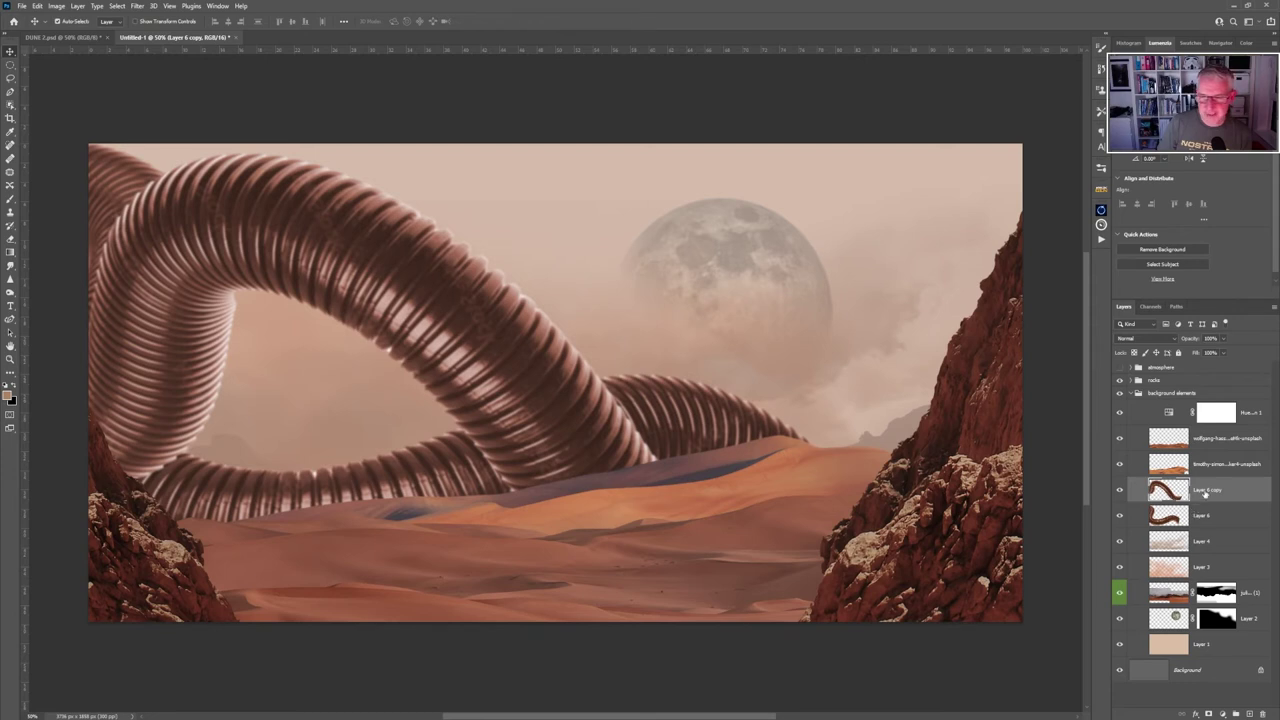
Place Layer 6 copy beneath Layer 6 and shift the arched hose down and left so it sits lower behind the front hose.
{"action": "left_click_drag", "start_coordinate": [1205, 492], "coordinate": [1203, 535]}
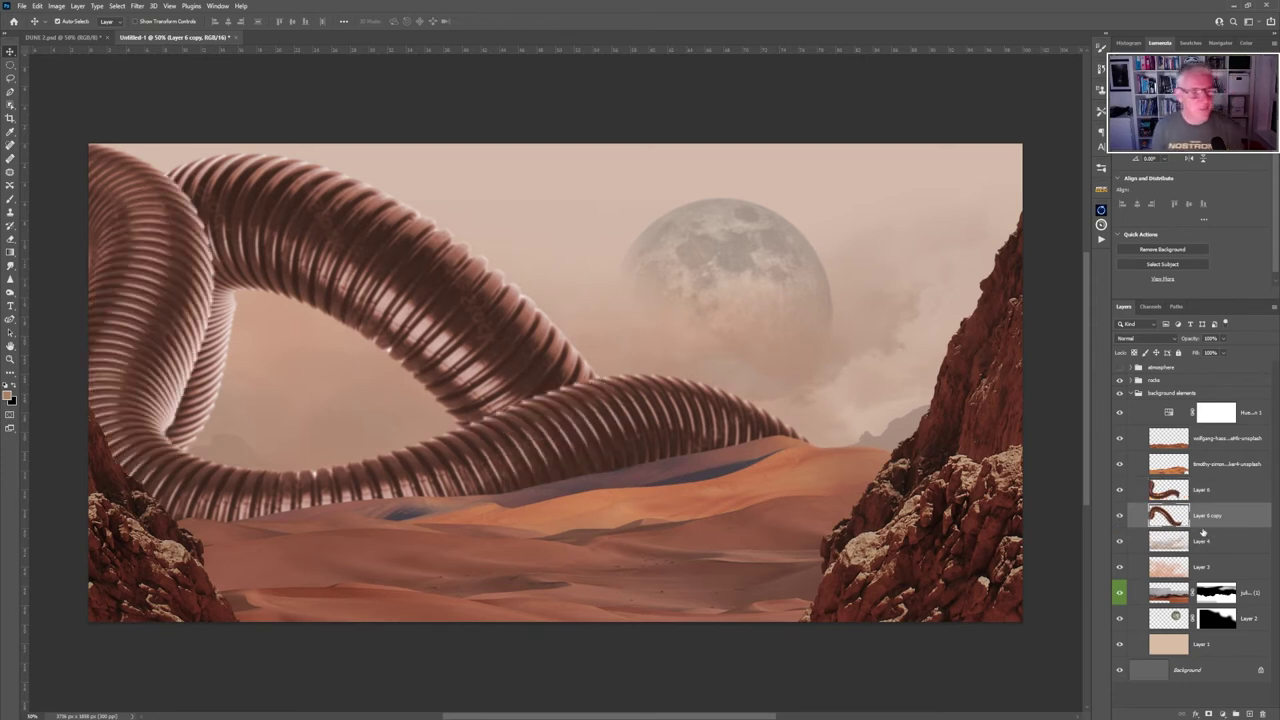
{"action": "key", "text": "ctrl+z"}
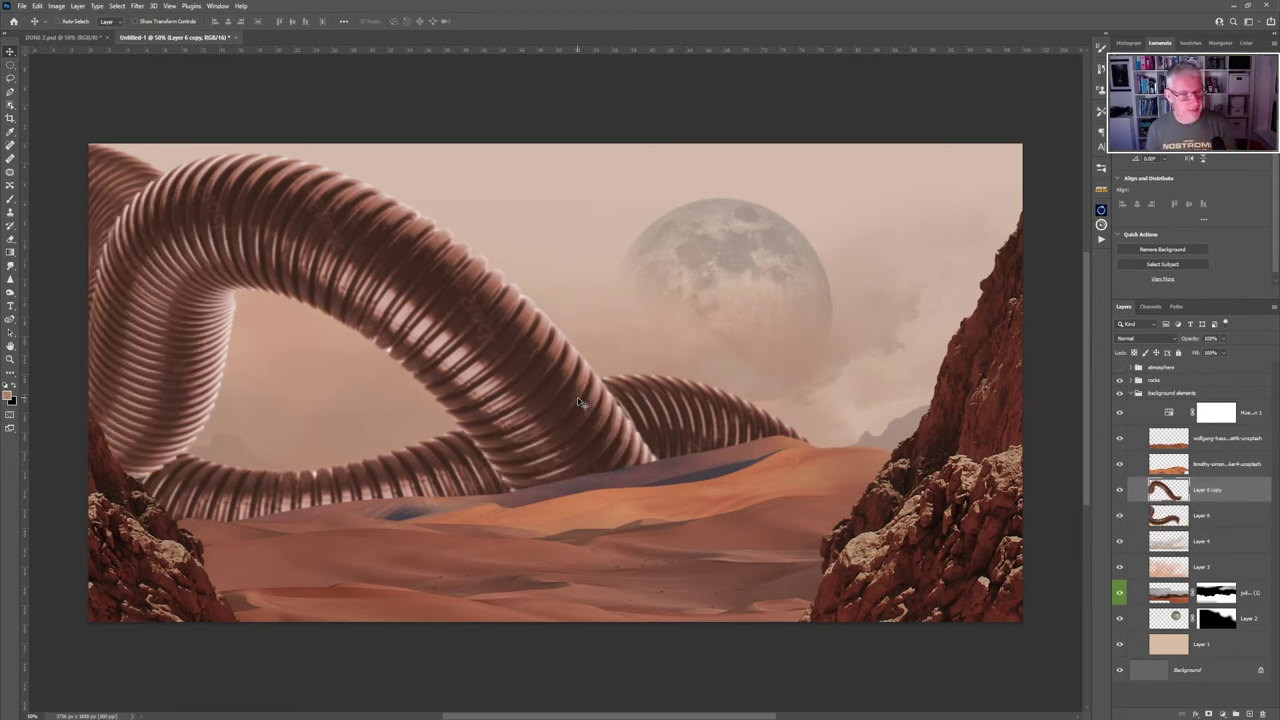
{"action": "key", "text": "ctrl+shift+z"}
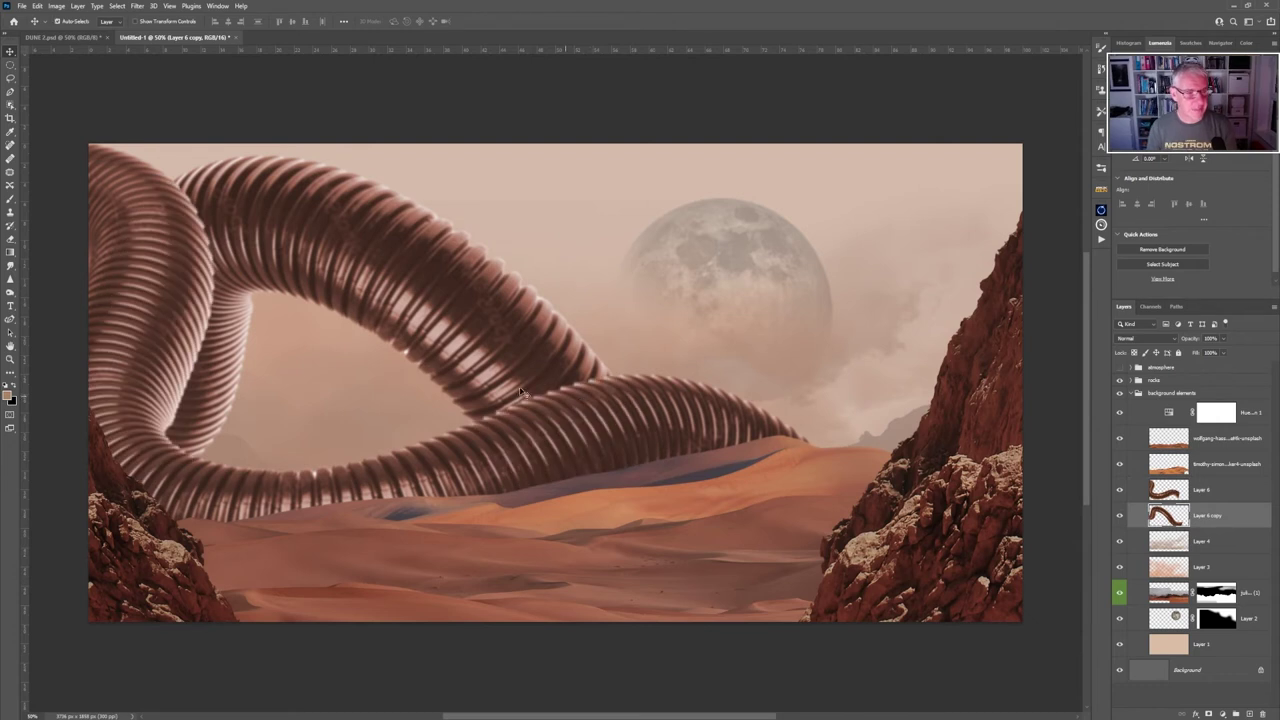
{"action": "left_click_drag", "start_coordinate": [522, 388], "coordinate": [438, 484]}
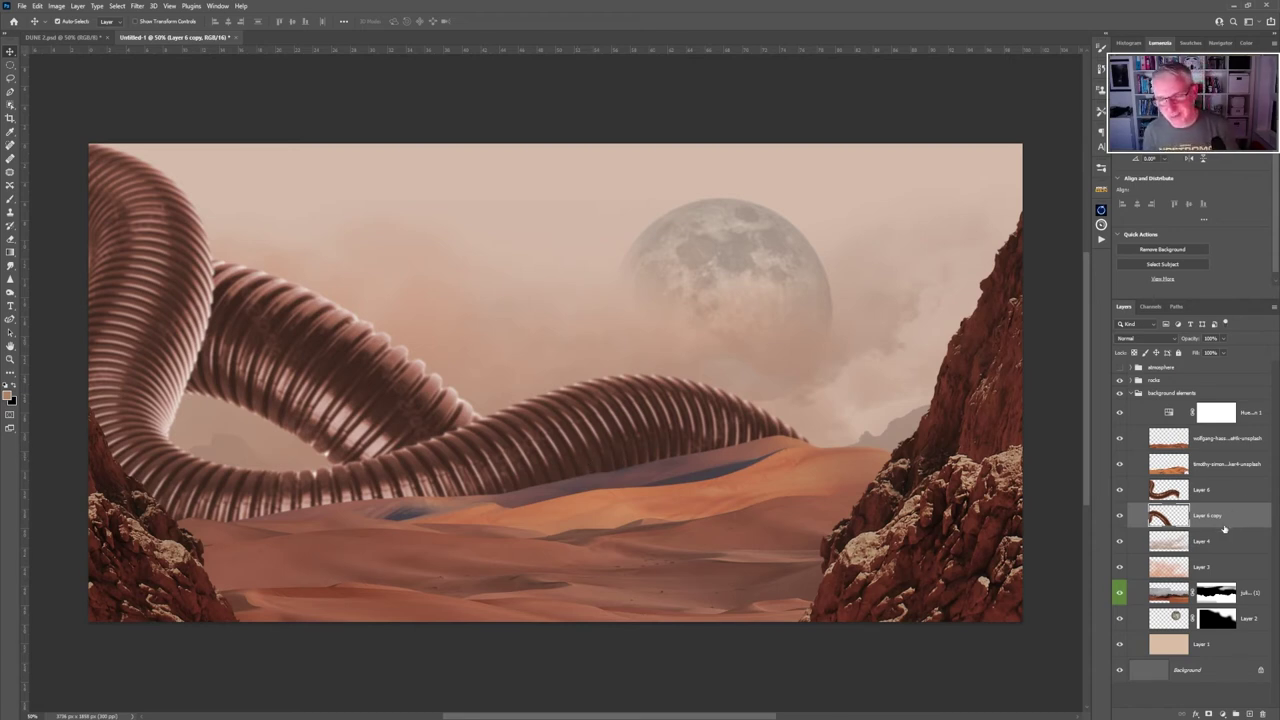
Place the cracked rock texture image above Layer 6 and stretch it to cover the whole front hose.
{"action": "left_click", "coordinate": [1226, 492]}
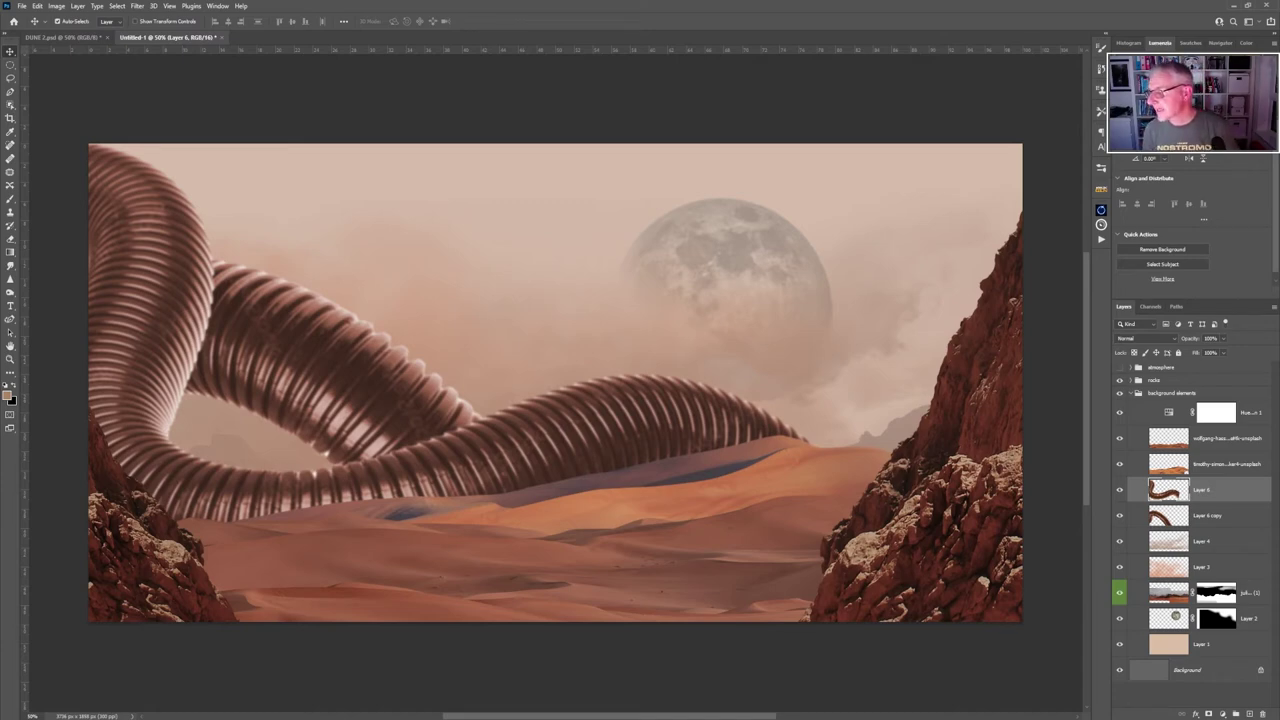
{"action": "left_click_drag", "start_coordinate": [1038, 328], "coordinate": [448, 420]}
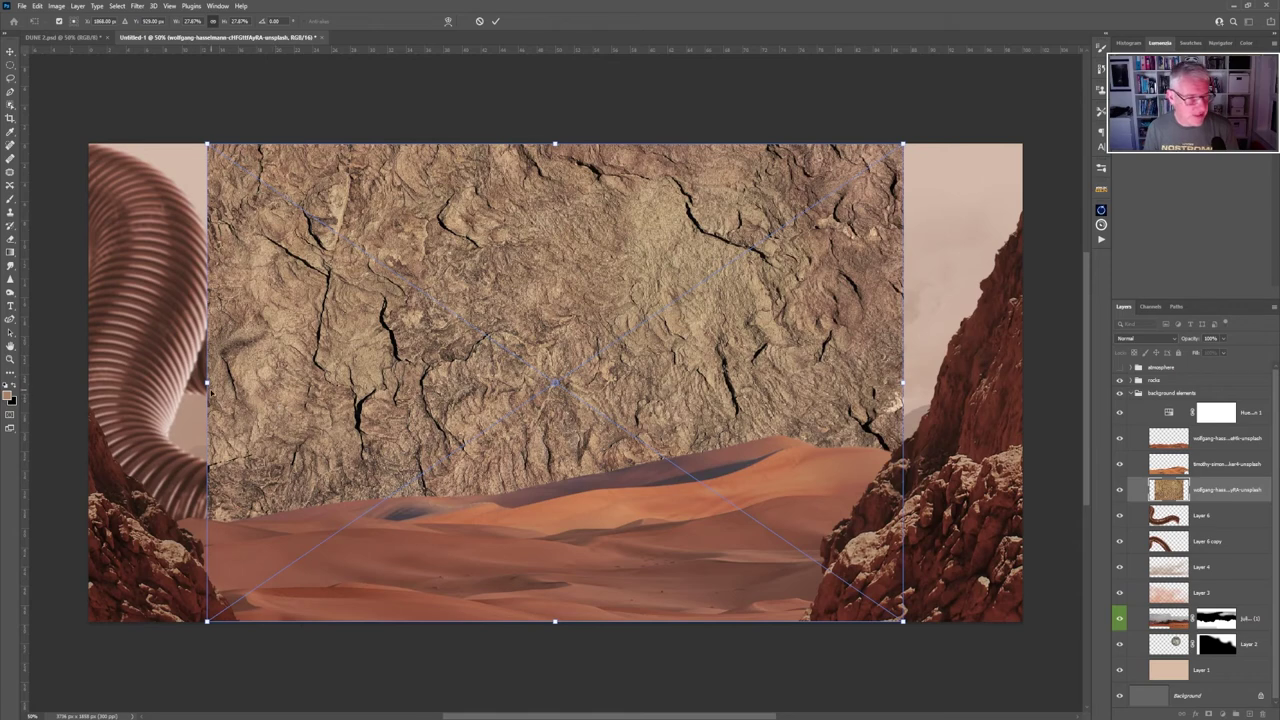
{"action": "left_click_drag", "start_coordinate": [207, 382], "coordinate": [56, 382]}
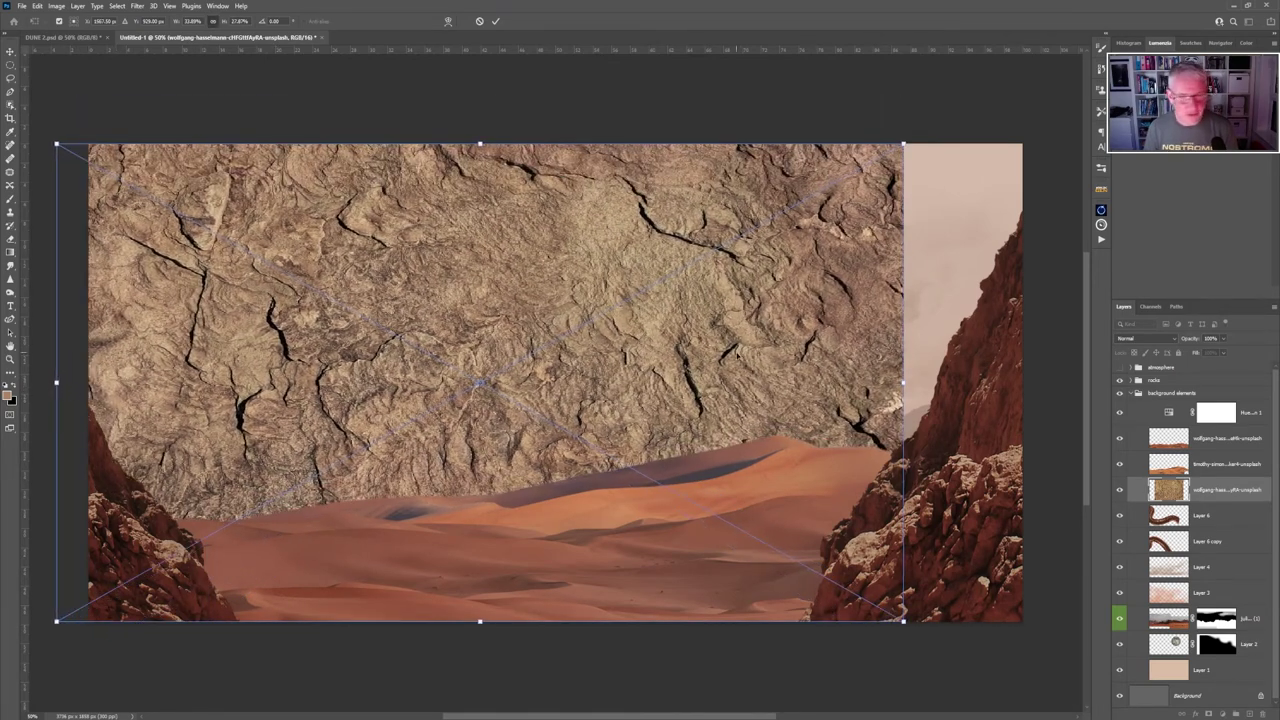
{"action": "left_click_drag", "start_coordinate": [904, 383], "coordinate": [917, 383]}
{"action": "left_click_drag", "start_coordinate": [487, 630], "coordinate": [487, 561]}
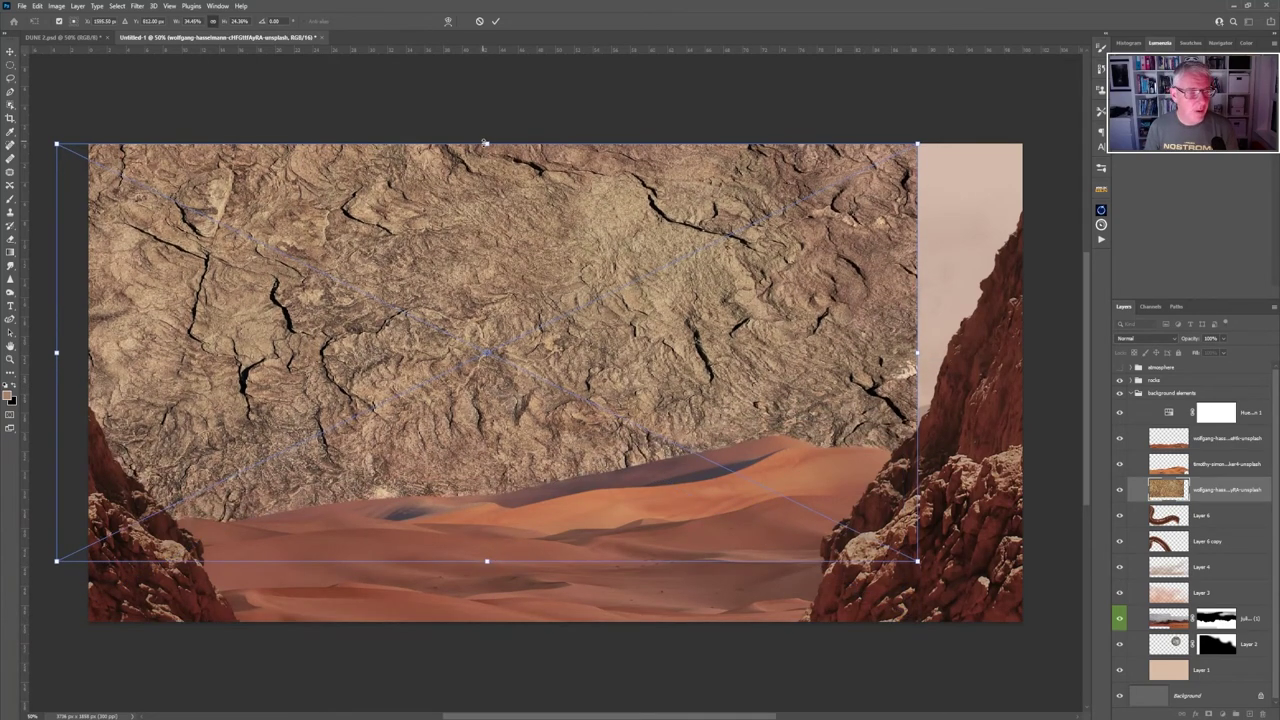
{"action": "mouse_move", "coordinate": [484, 143]}
{"action": "left_mouse_down"}
{"action": "mouse_move", "coordinate": [487, 194]}
{"action": "mouse_move", "coordinate": [487, 137]}
{"action": "left_mouse_up"}
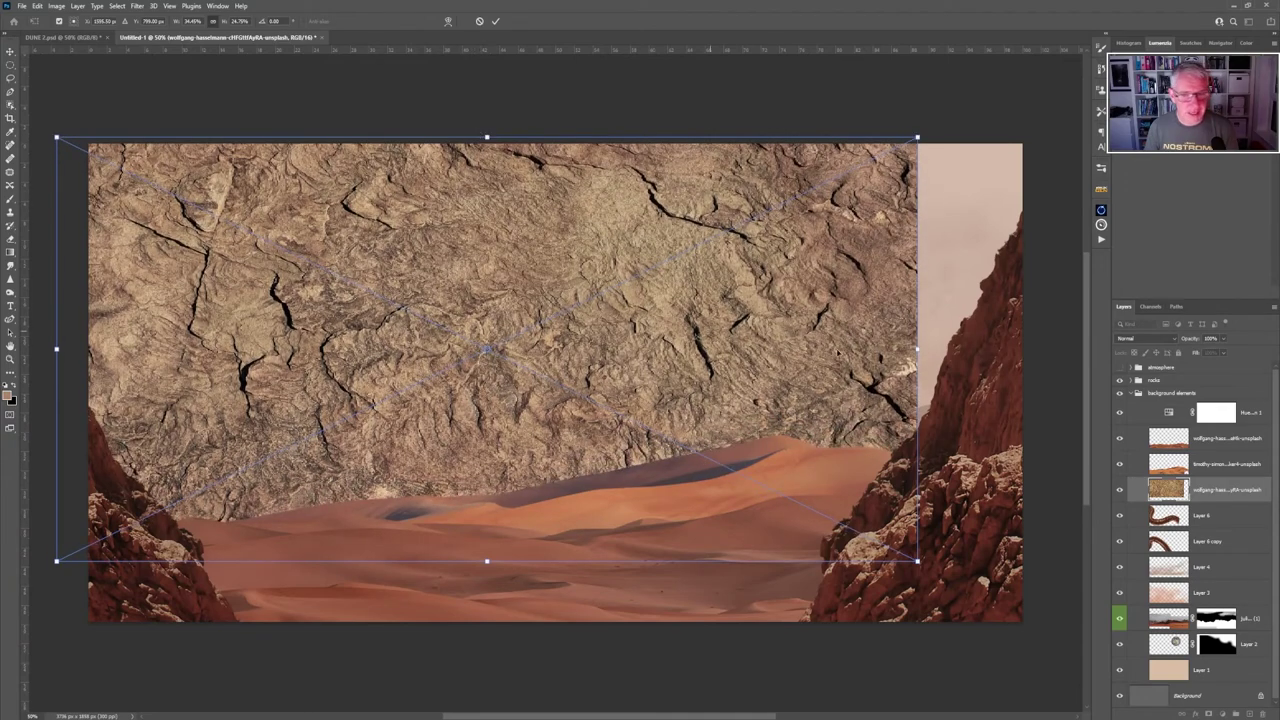
{"action": "left_click", "coordinate": [495, 21]}
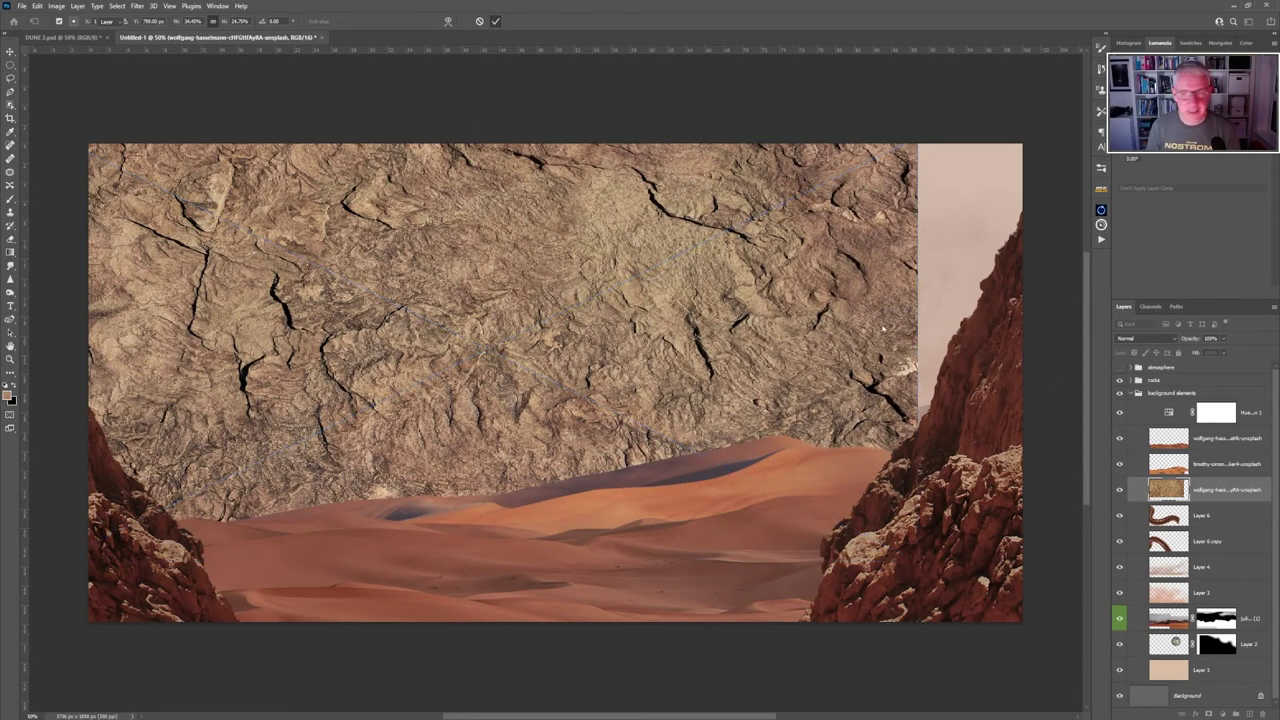
Rasterize the rock texture layer and set its blend mode to Linear Light.
{"action": "right_click", "coordinate": [1222, 499]}
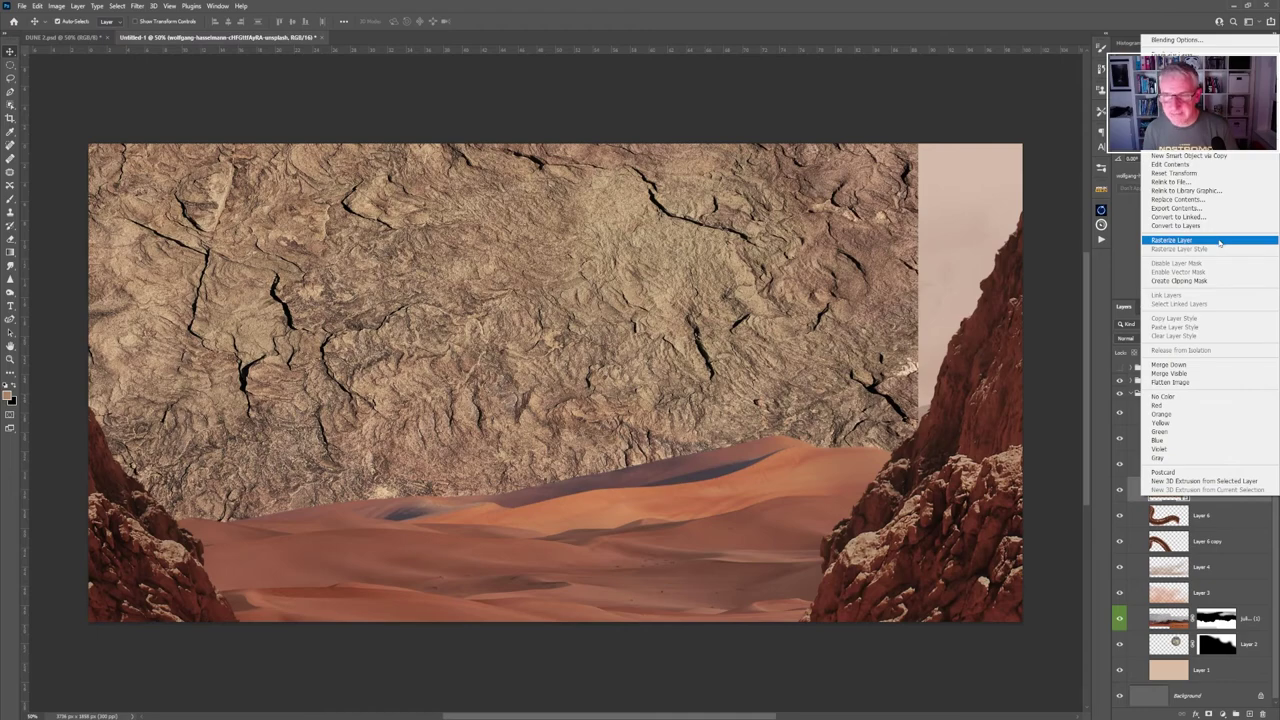
{"action": "left_click", "coordinate": [1219, 242]}
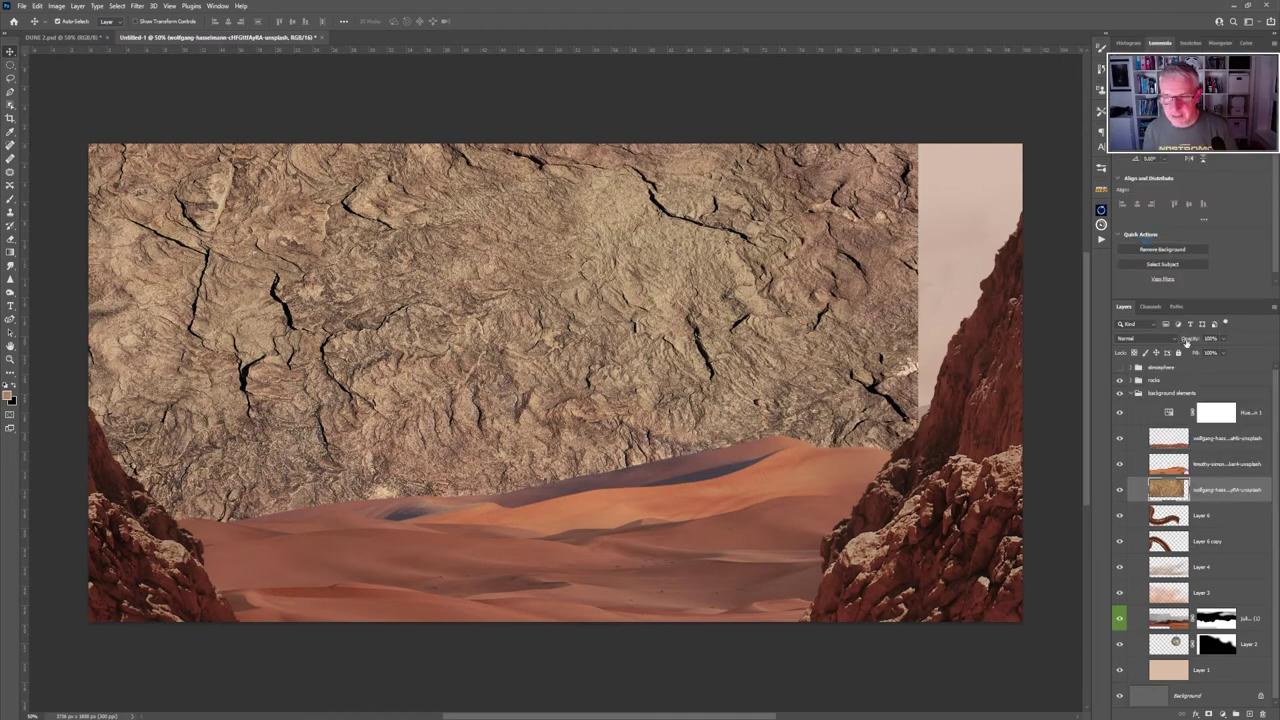
{"action": "left_click", "coordinate": [1176, 340]}
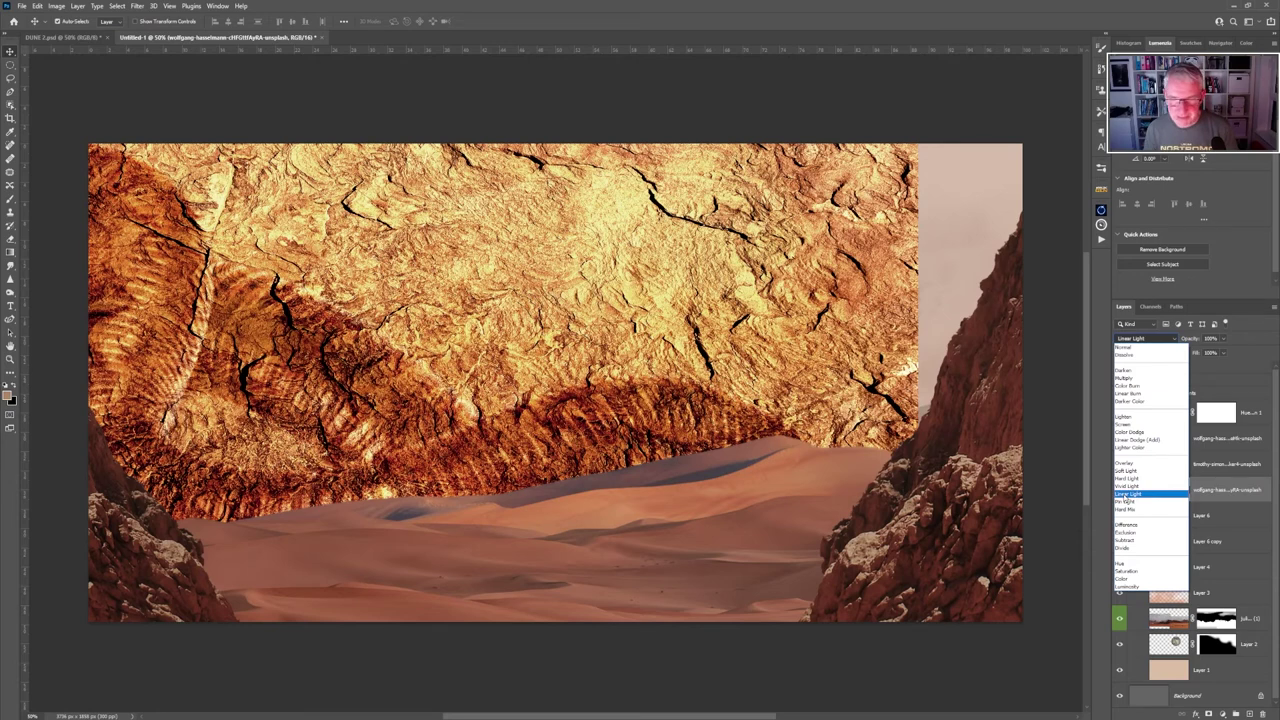
{"action": "left_click", "coordinate": [1127, 494]}
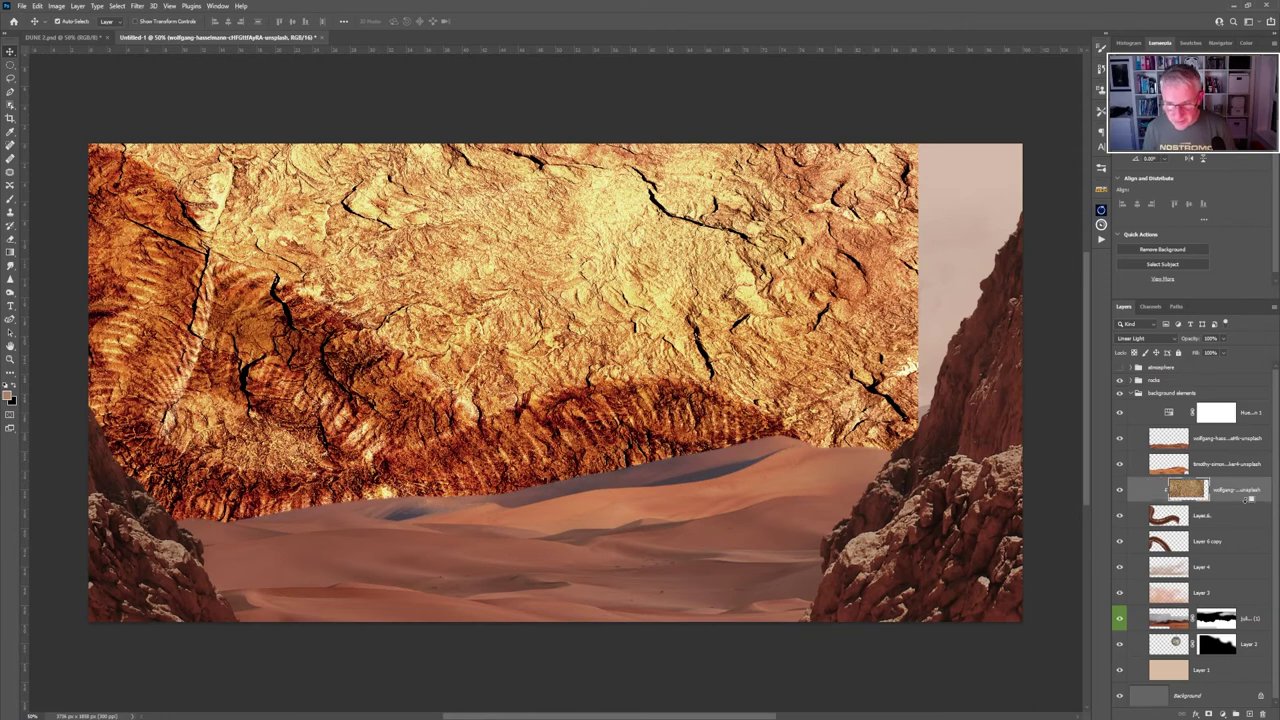
Clip the rock texture to Layer 6 and lower its opacity so the hose ridges show through.
{"action": "left_click", "coordinate": [1246, 501], "text": "alt"}
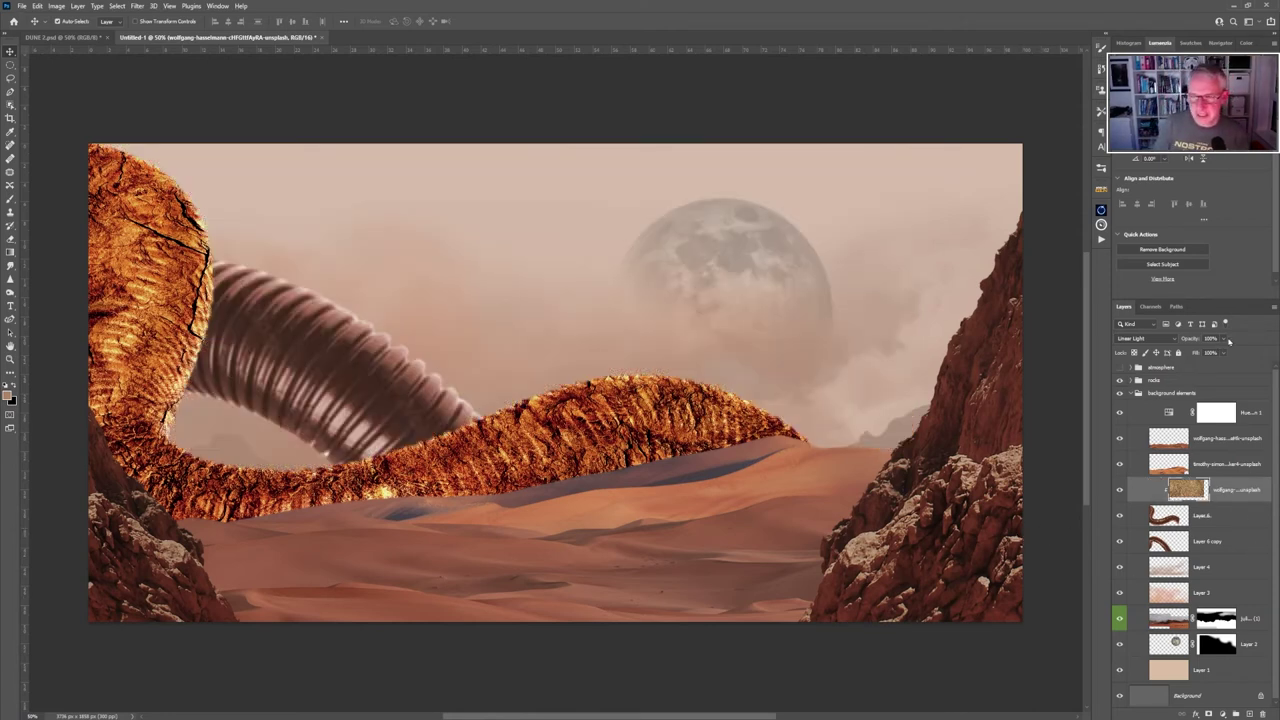
{"action": "left_click", "coordinate": [1224, 340]}
{"action": "left_click_drag", "start_coordinate": [1224, 353], "coordinate": [1198, 353]}
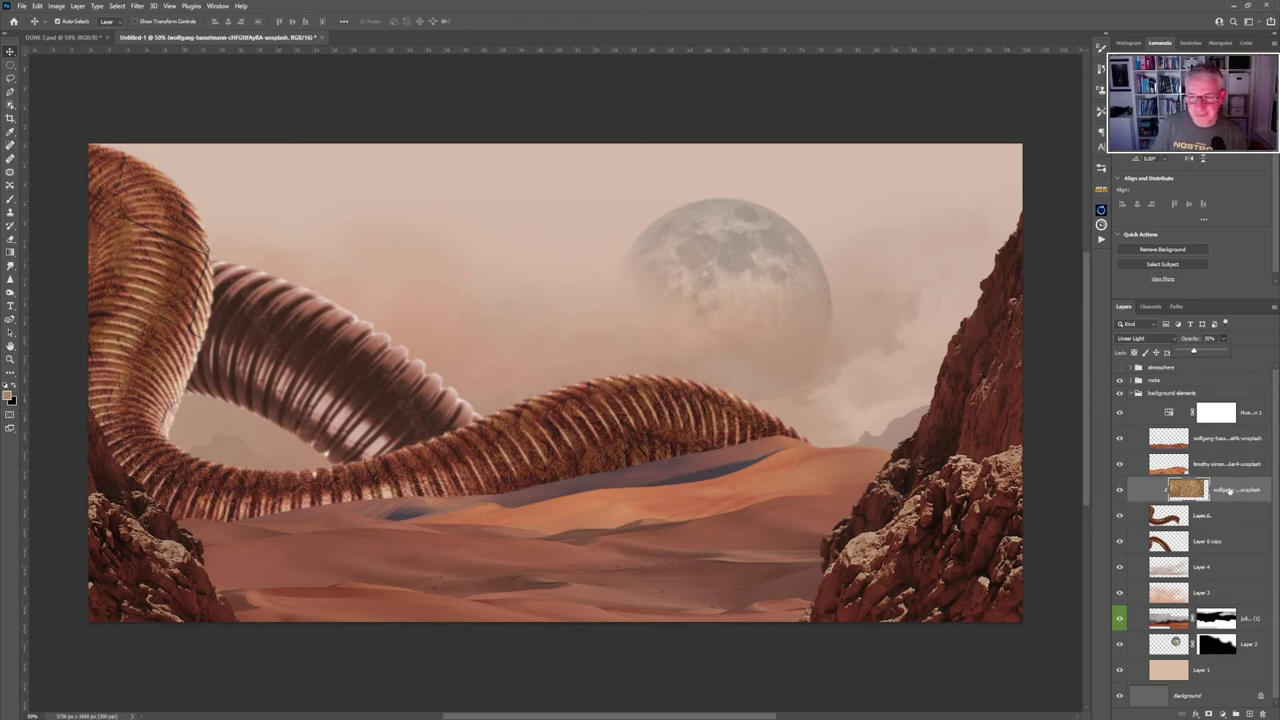
Warp the clipped rock texture with a crosswise split on the front hose's upper bend, curving the texture around the body.
{"action": "left_click", "coordinate": [37, 6]}
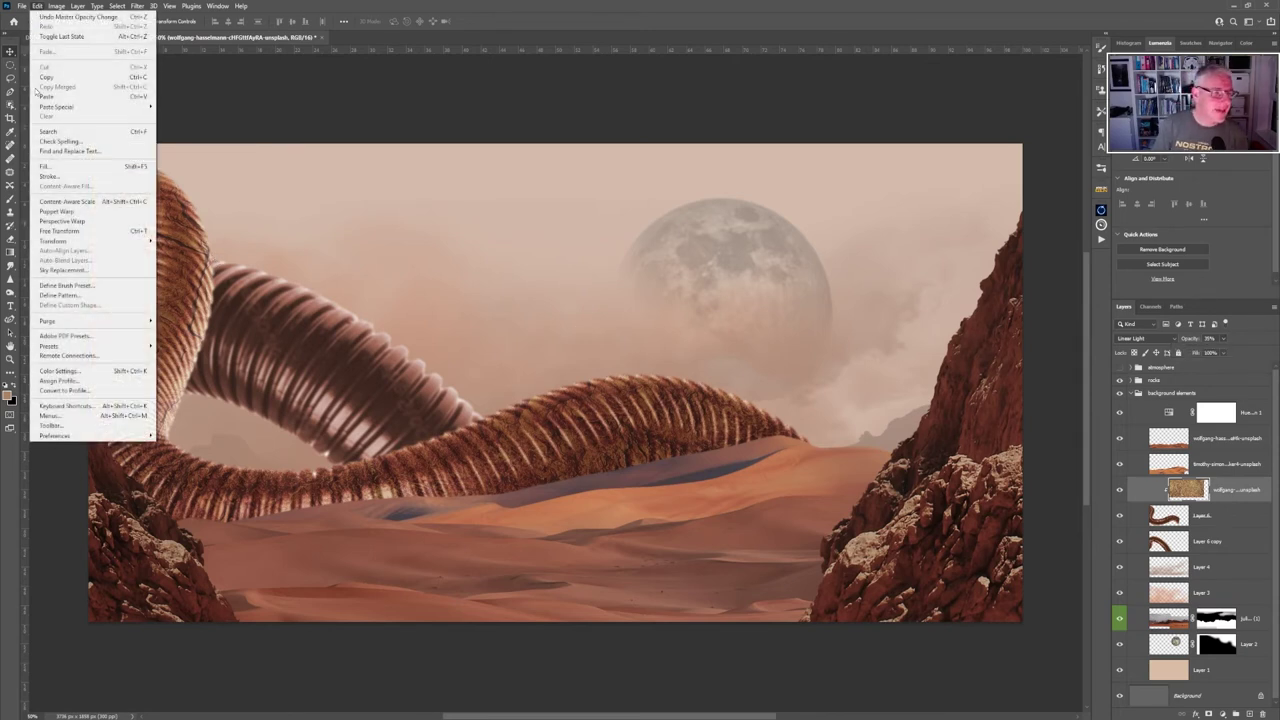
{"action": "mouse_move", "coordinate": [70, 241]}
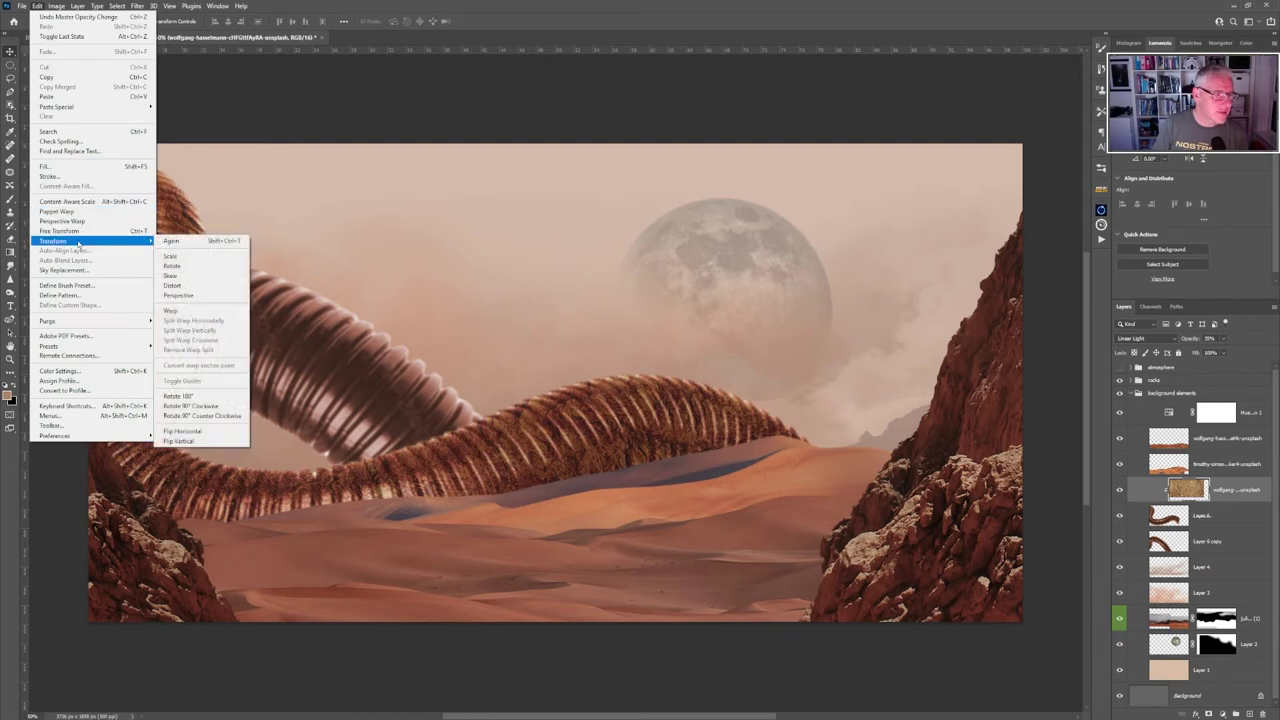
{"action": "left_click", "coordinate": [172, 310]}
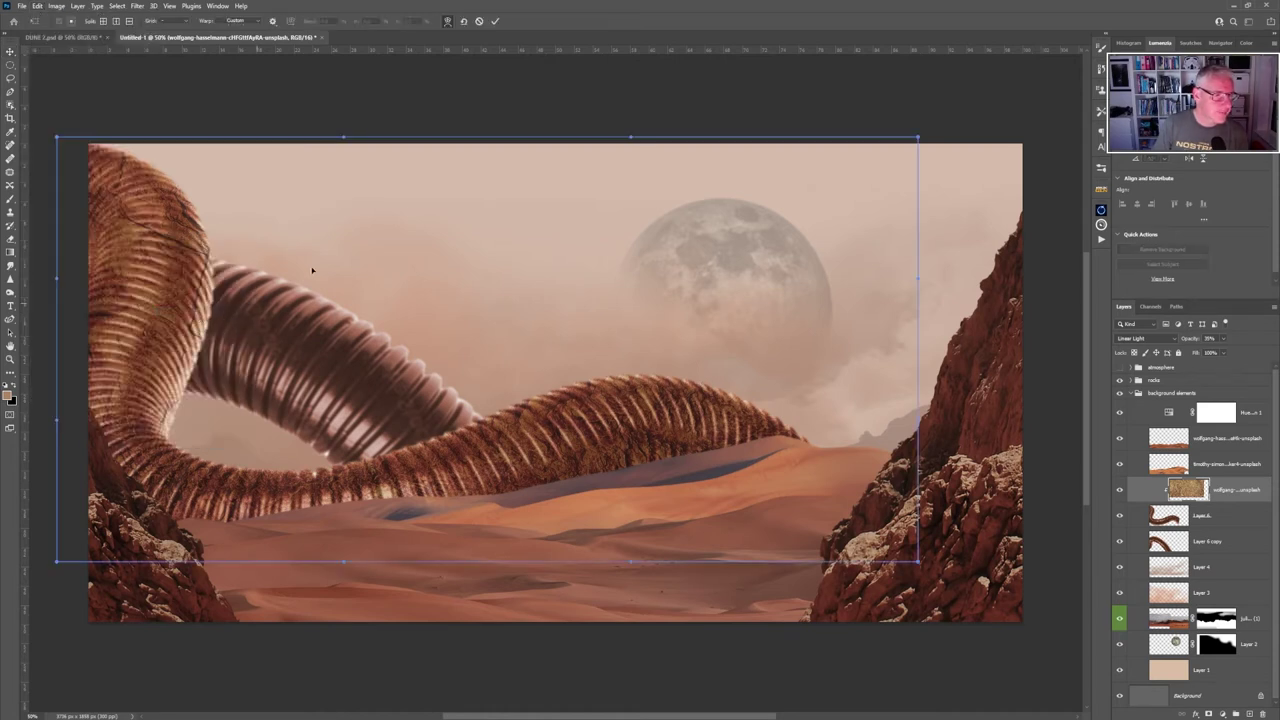
{"action": "left_click", "coordinate": [102, 21]}
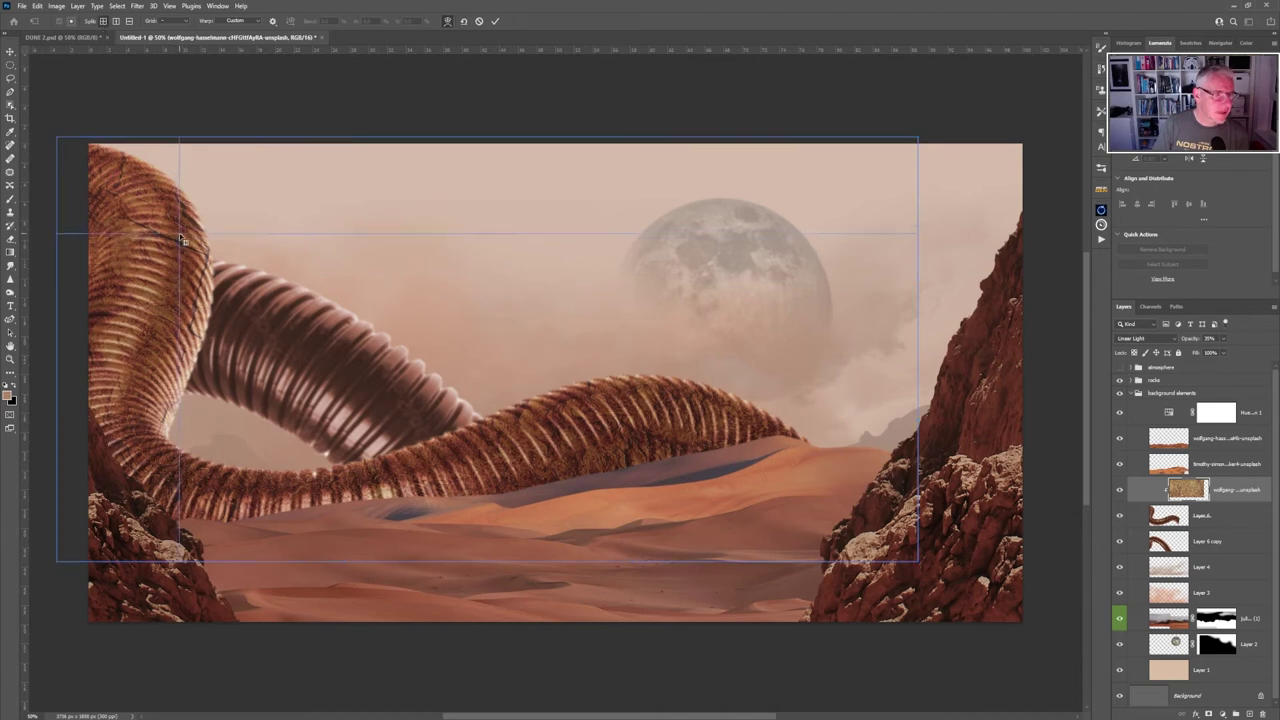
{"action": "left_click", "coordinate": [176, 242]}
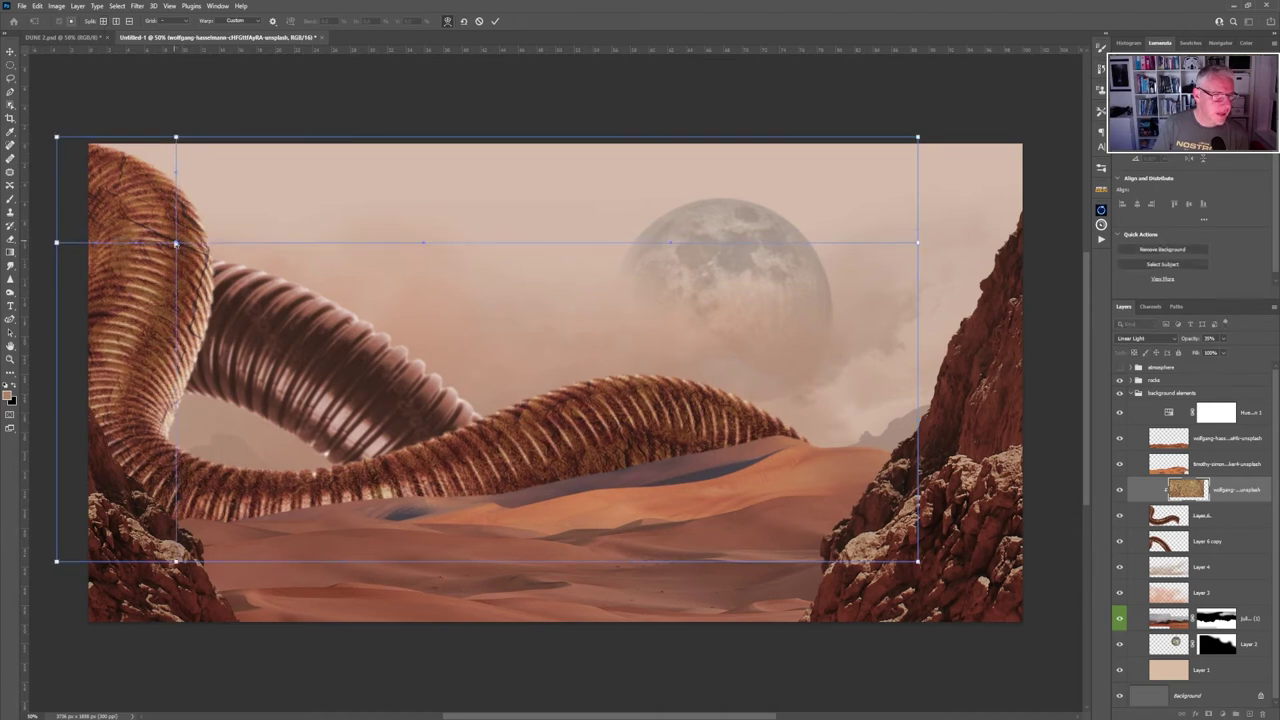
{"action": "left_click_drag", "start_coordinate": [176, 242], "coordinate": [170, 232]}
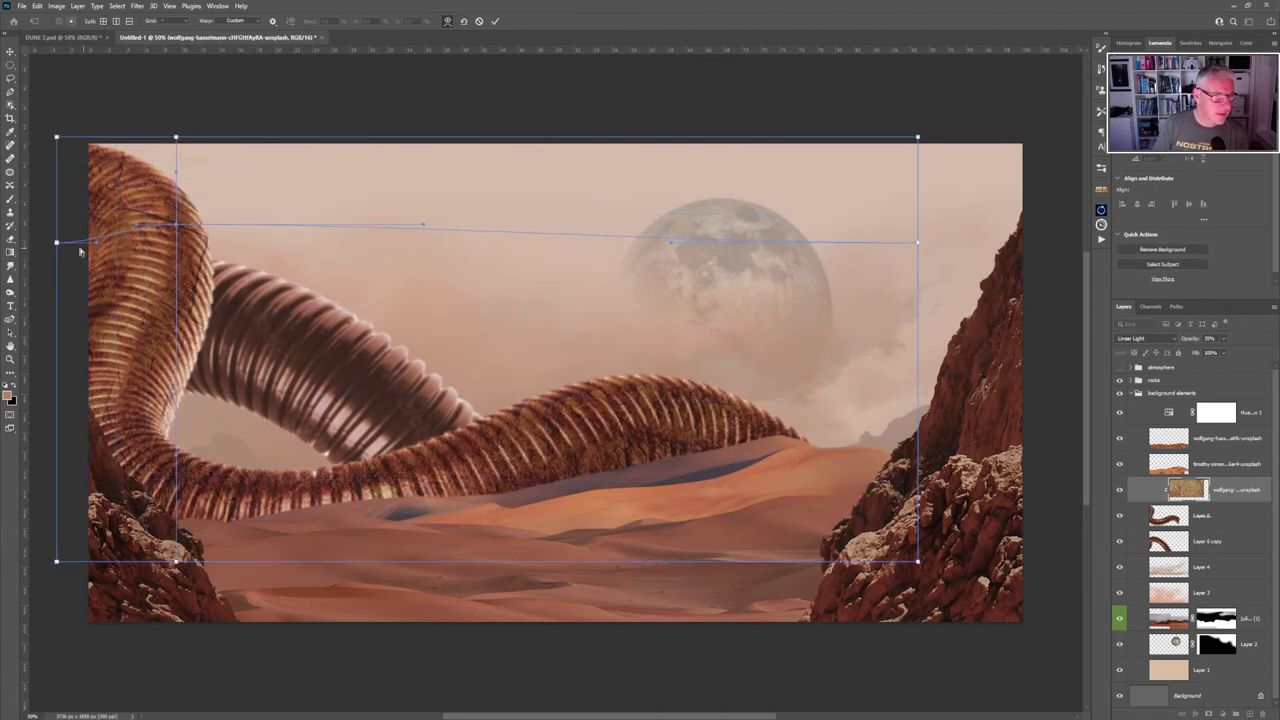
{"action": "left_click_drag", "start_coordinate": [57, 244], "coordinate": [52, 303]}
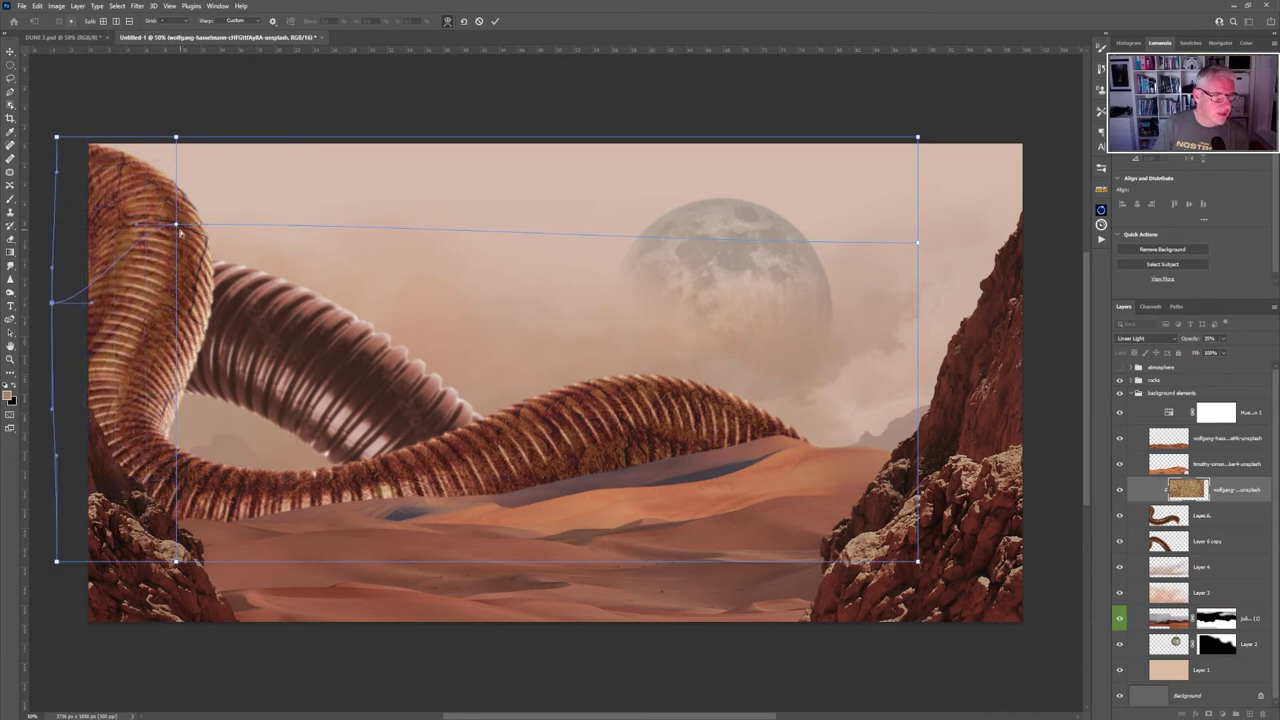
{"action": "left_click_drag", "start_coordinate": [176, 228], "coordinate": [149, 257]}
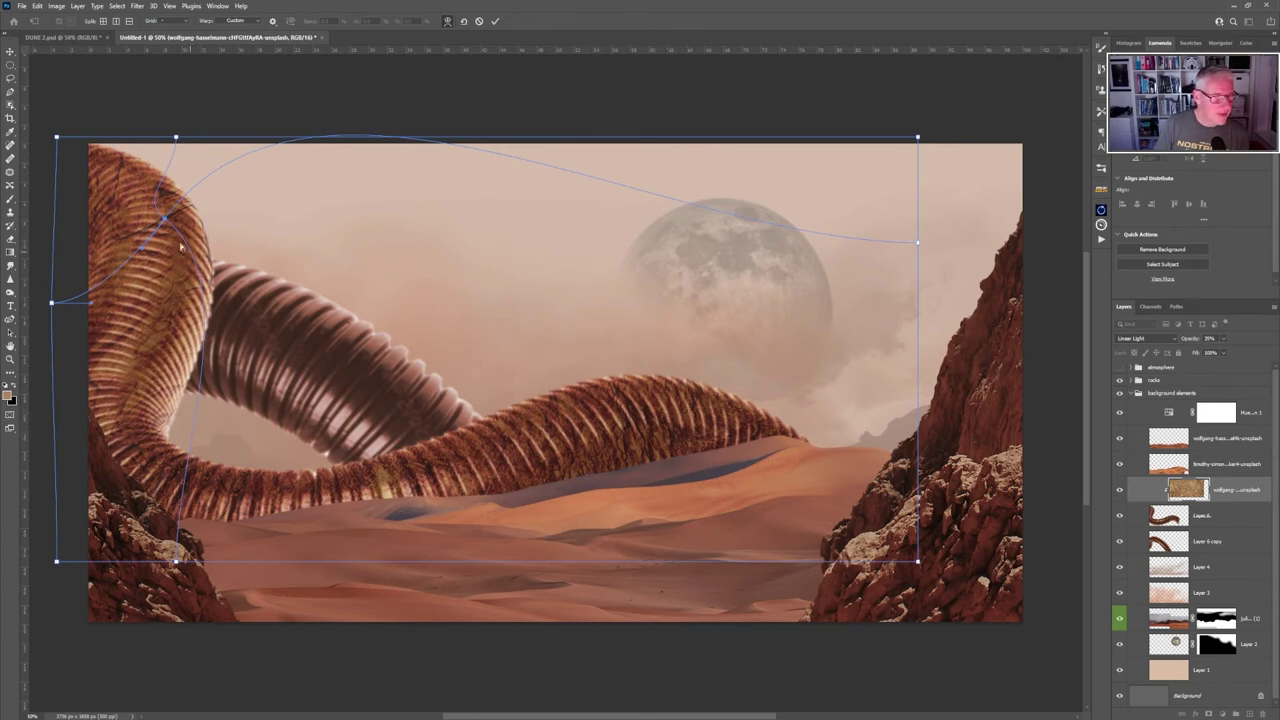
{"action": "mouse_move", "coordinate": [166, 219]}
{"action": "left_mouse_down"}
{"action": "mouse_move", "coordinate": [172, 234]}
{"action": "mouse_move", "coordinate": [175, 220]}
{"action": "left_mouse_up"}
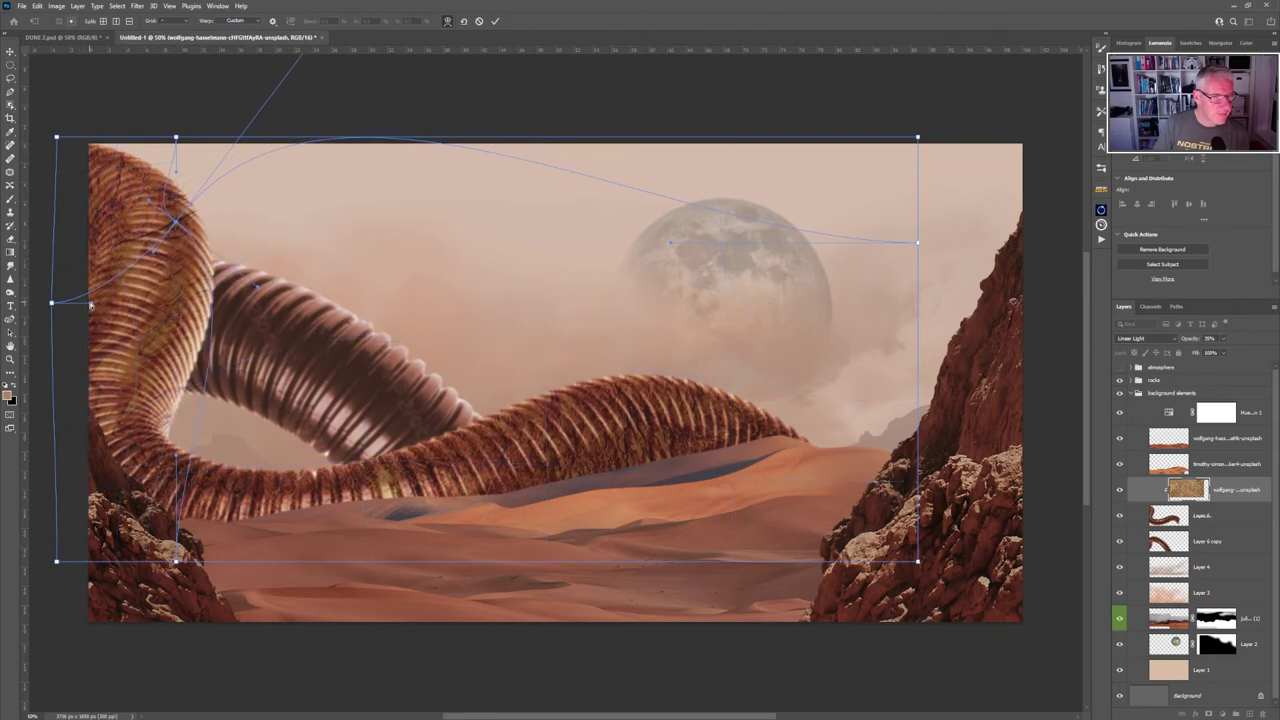
{"action": "left_click_drag", "start_coordinate": [90, 305], "coordinate": [69, 234]}
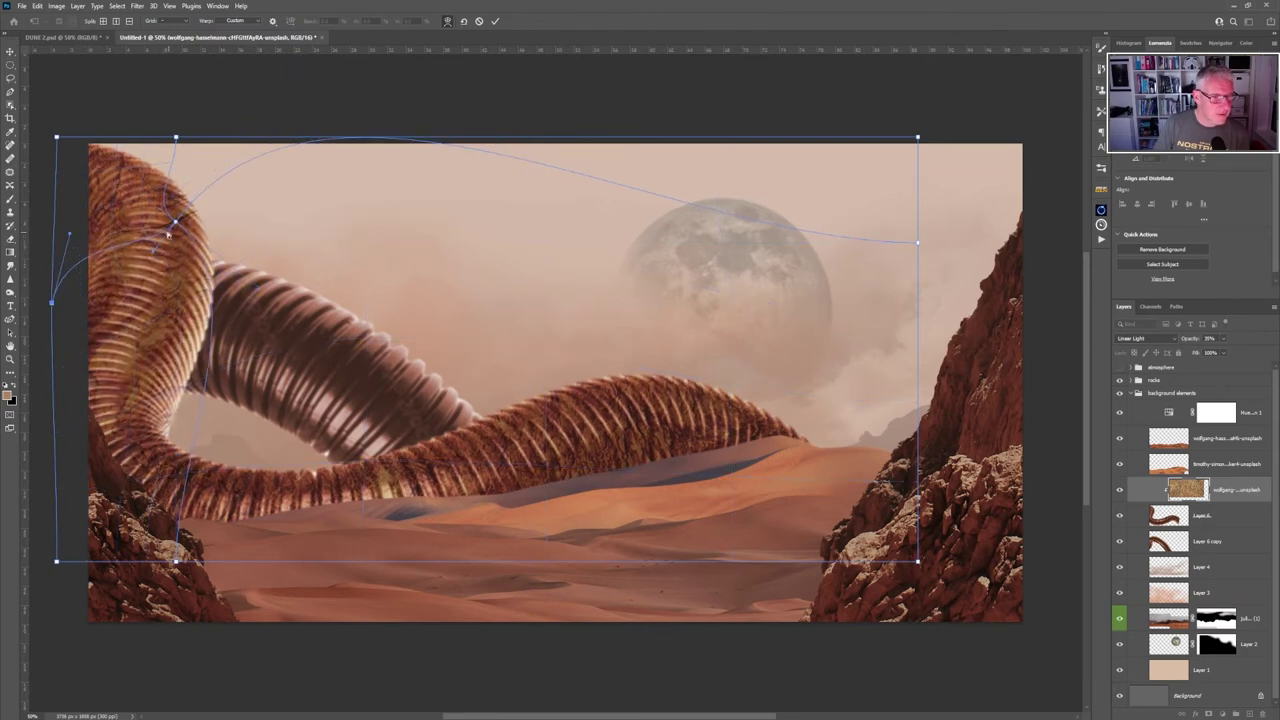
Add a vertical warp split across the upper bend, reshape the texture around the hose and apply the warp.
{"action": "left_click", "coordinate": [115, 21]}
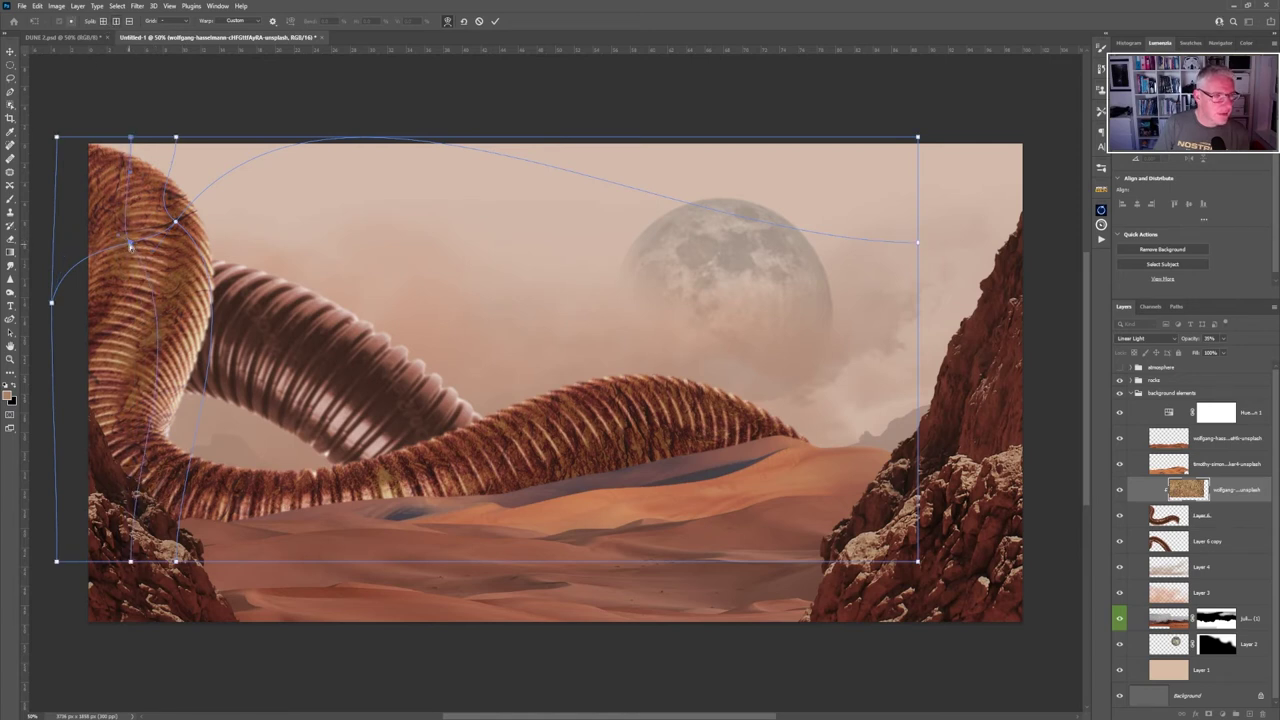
{"action": "left_click", "coordinate": [128, 240]}
{"action": "left_click_drag", "start_coordinate": [123, 228], "coordinate": [198, 302]}
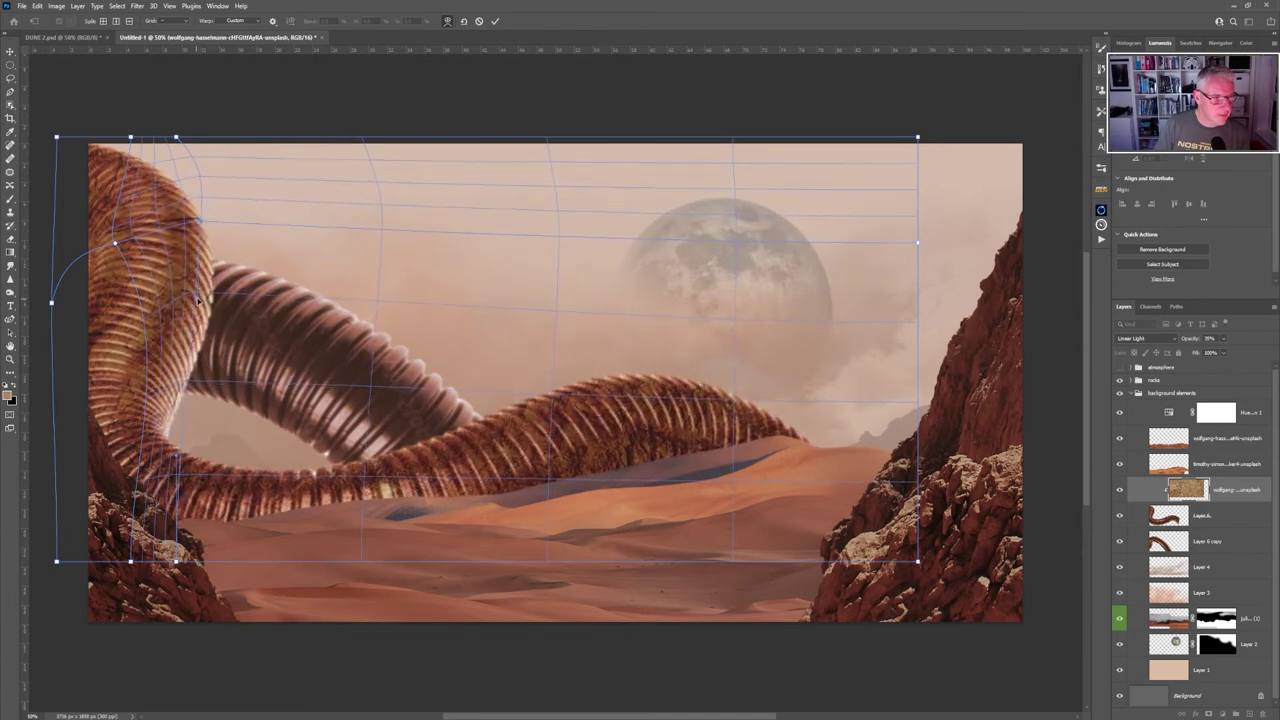
{"action": "left_click", "coordinate": [494, 20]}
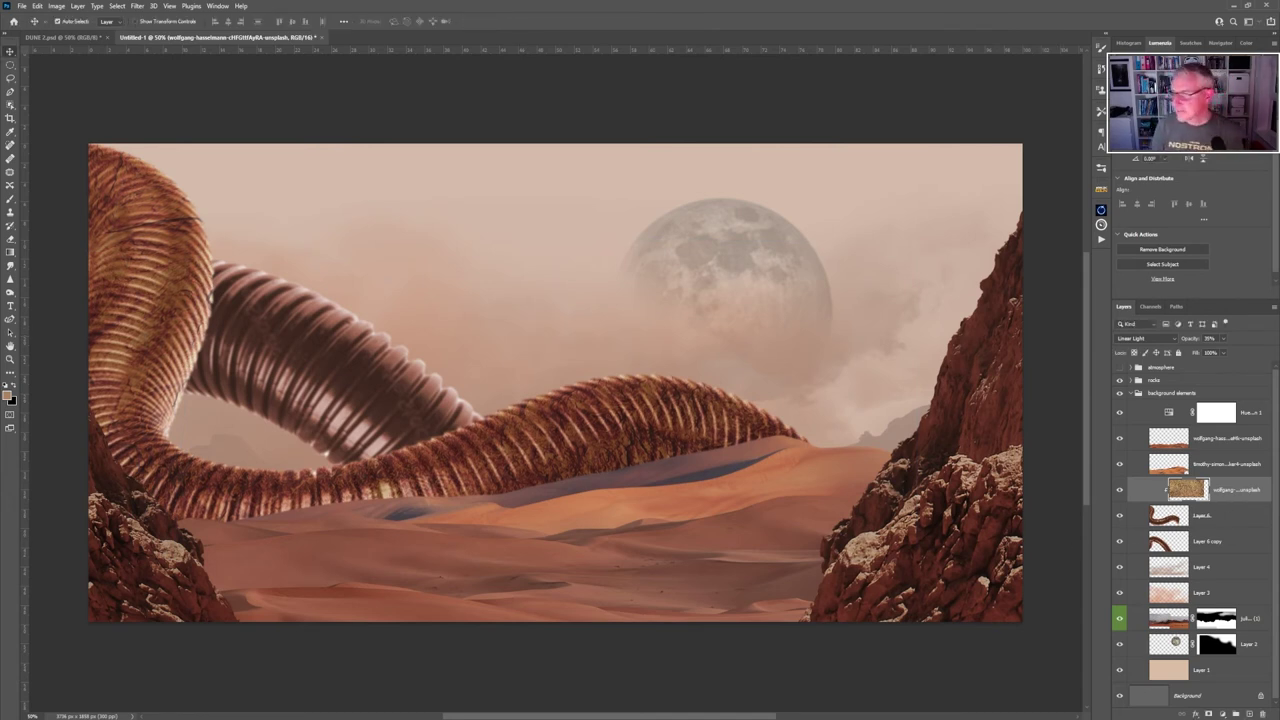
Place the rock texture image again over the arched hose, directly above Layer 6 copy, and rasterize it.
{"action": "left_click_drag", "start_coordinate": [1275, 430], "coordinate": [600, 429]}
{"action": "key", "text": "ctrl+bracketleft"}
{"action": "left_click_drag", "start_coordinate": [1024, 452], "coordinate": [938, 452]}
{"action": "right_click", "coordinate": [1225, 541]}
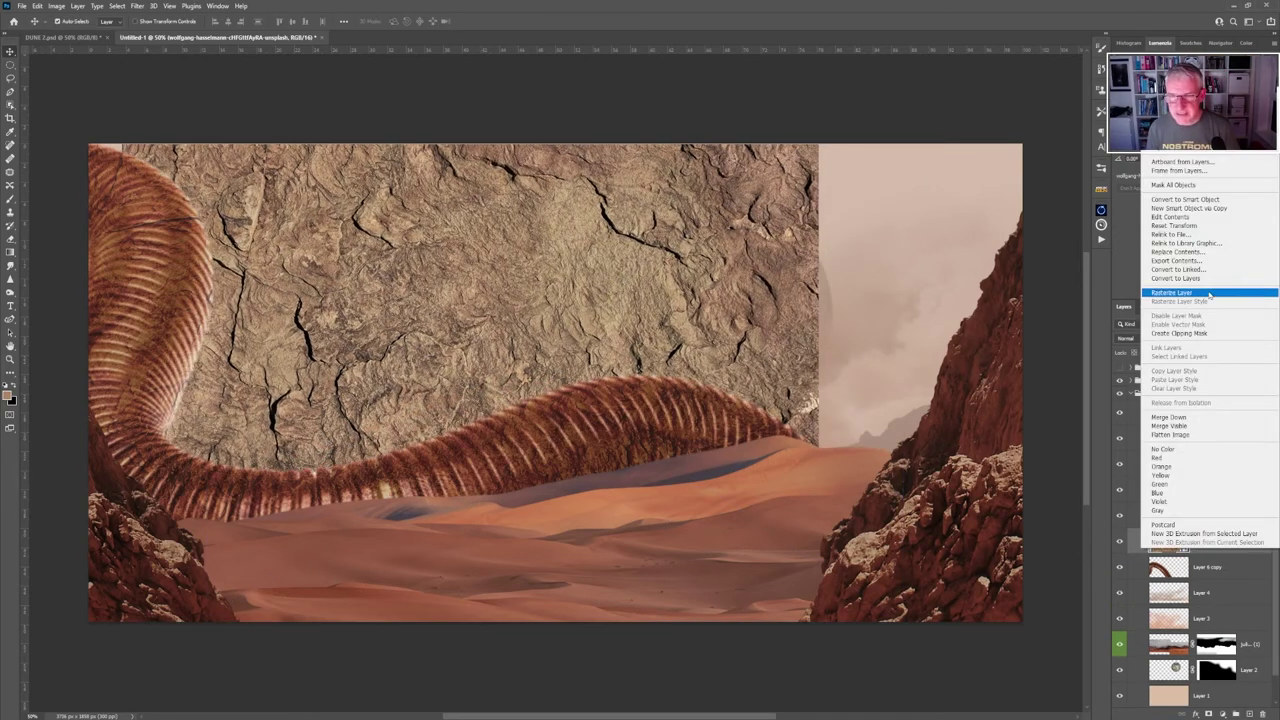
{"action": "left_click", "coordinate": [1180, 314]}
Blend the second rock texture, clipped to Layer 6 copy, into the arched hose with a contrast blend mode at reduced opacity.
{"action": "left_click", "coordinate": [1166, 339]}
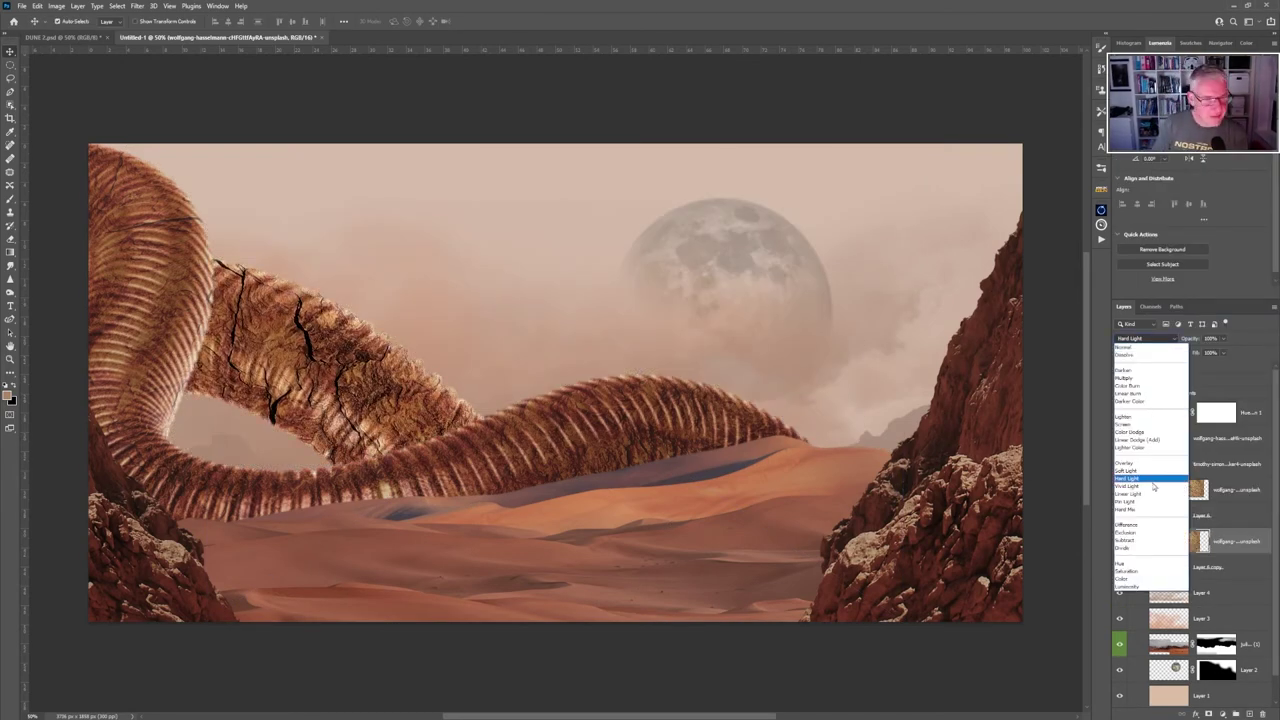
{"action": "left_click", "coordinate": [1150, 500]}
{"action": "left_click_drag", "start_coordinate": [1223, 339], "coordinate": [1203, 352]}
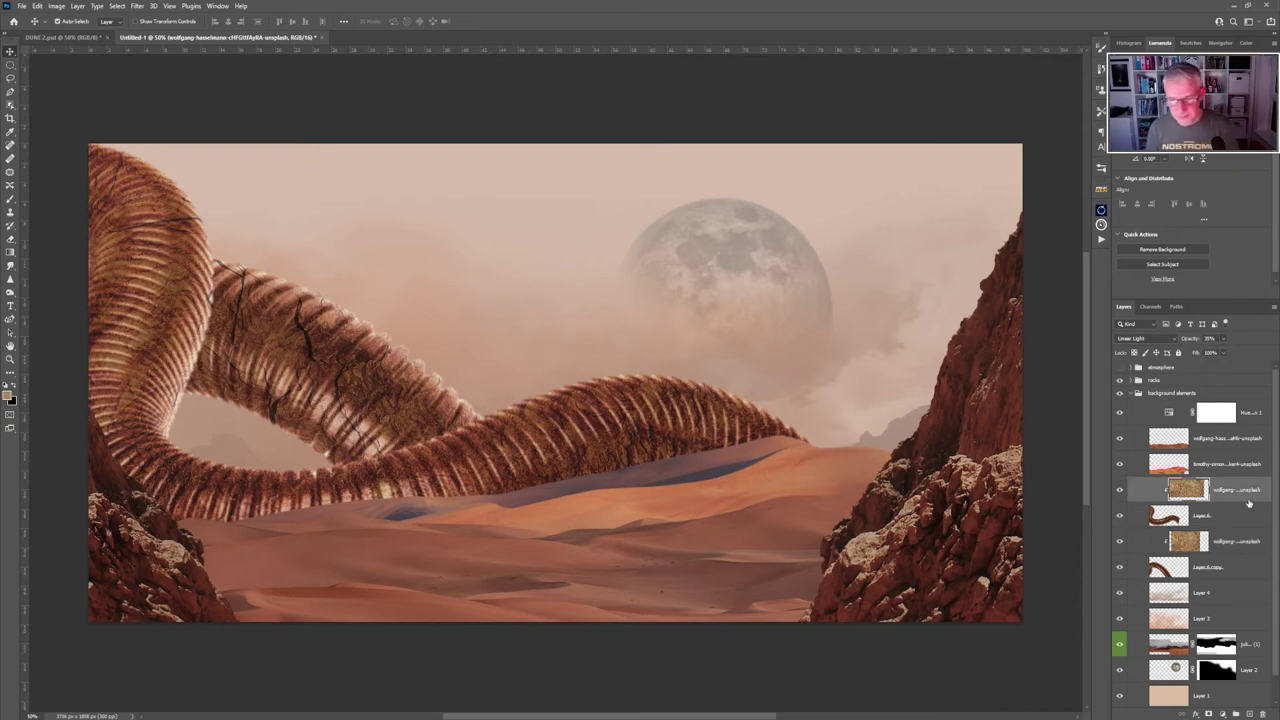
Group both hose layers with their rock textures and place the group beneath Layer 3 so haze covers the worm.
{"action": "left_click", "coordinate": [1237, 567], "text": "shift"}
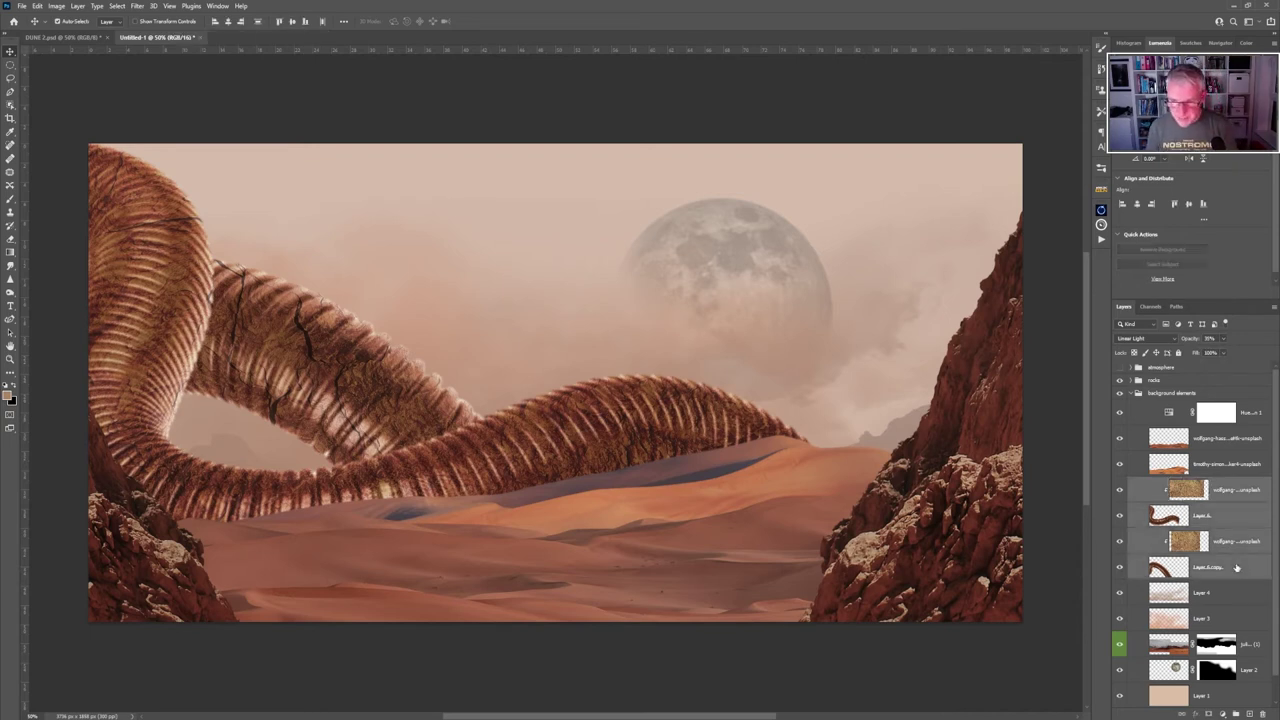
{"action": "left_click", "coordinate": [1236, 713]}
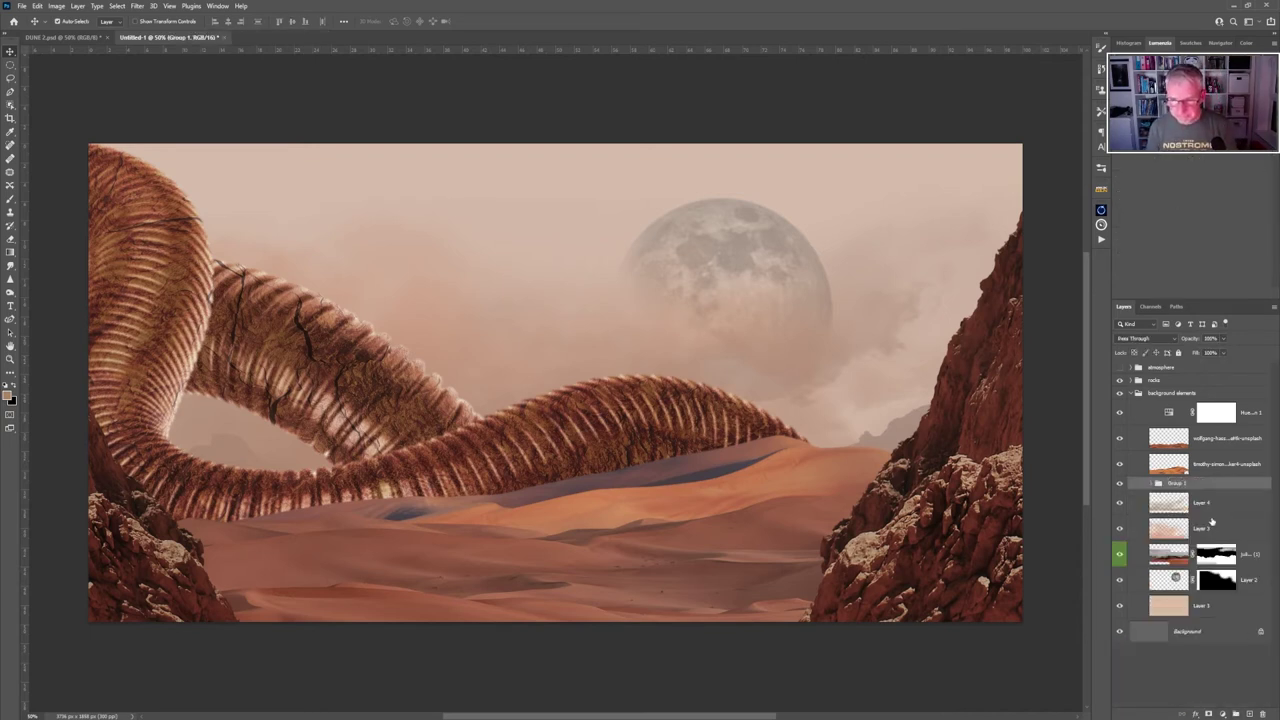
{"action": "left_click_drag", "start_coordinate": [1209, 487], "coordinate": [1209, 542]}
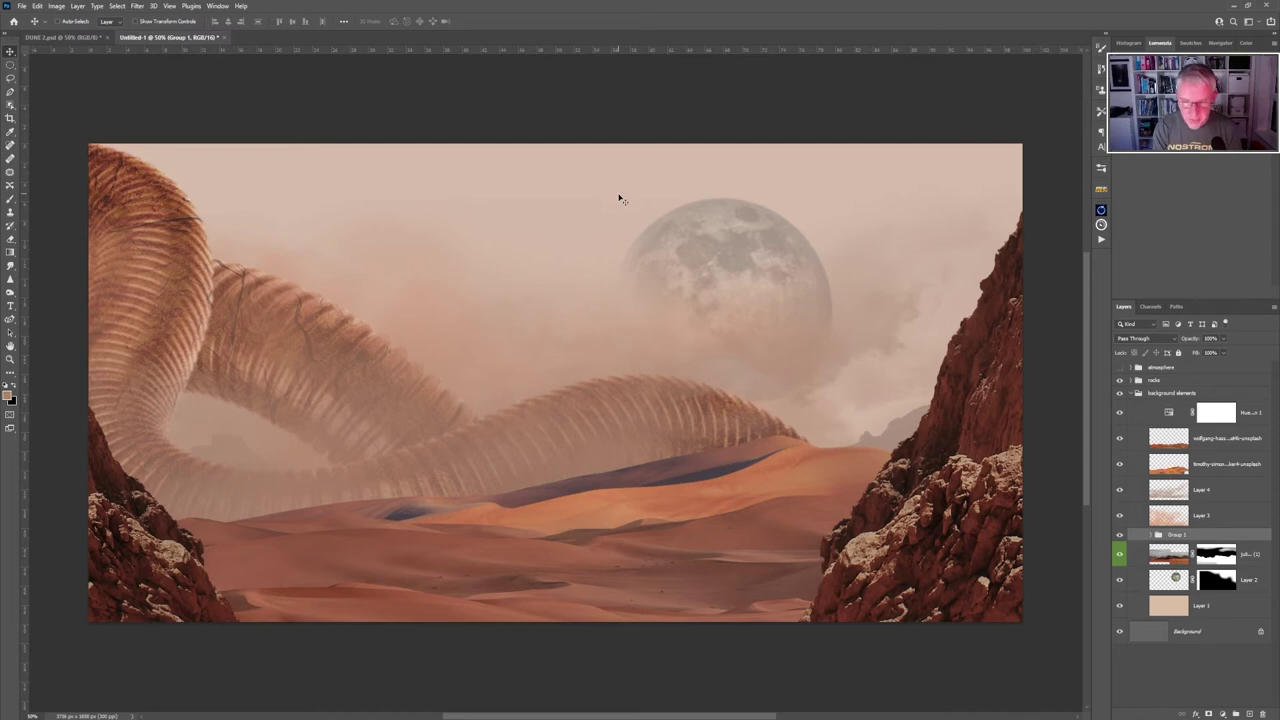
Duplicate Group 1, keep the original hidden as a backup, and convert the copy to a smart object.
{"action": "key", "text": "ctrl+j"}
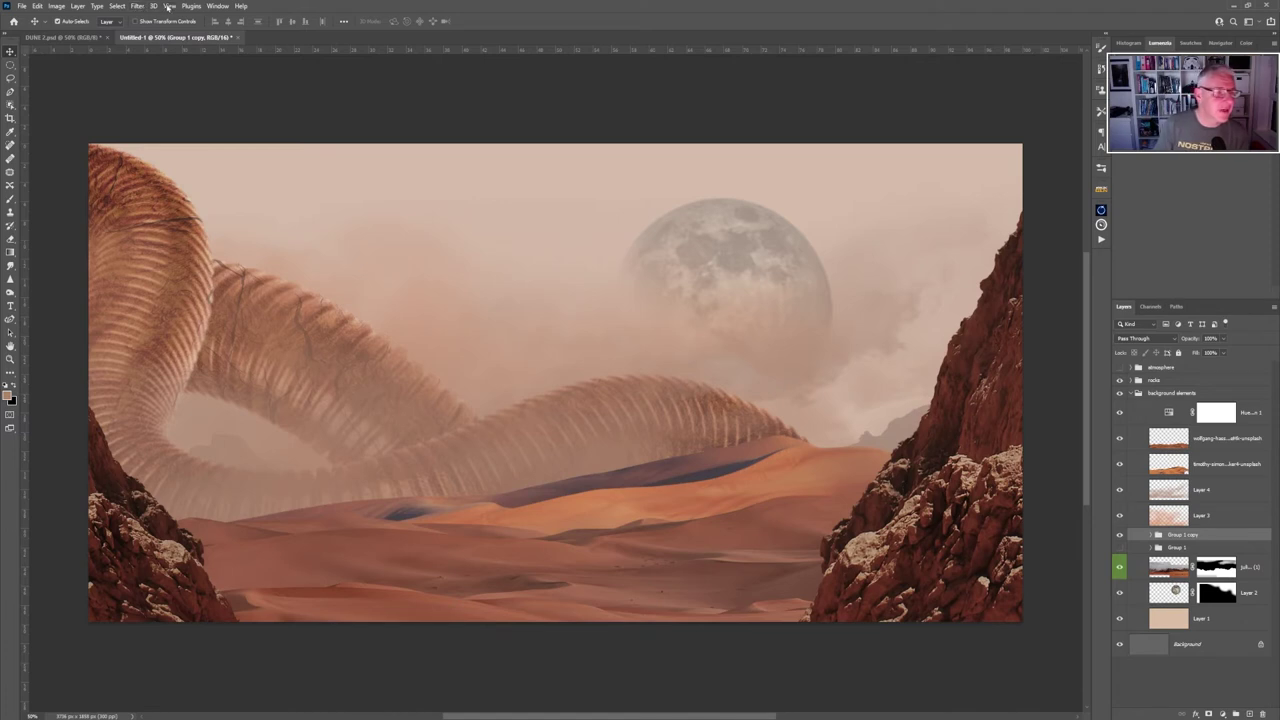
{"action": "right_click", "coordinate": [1225, 536]}
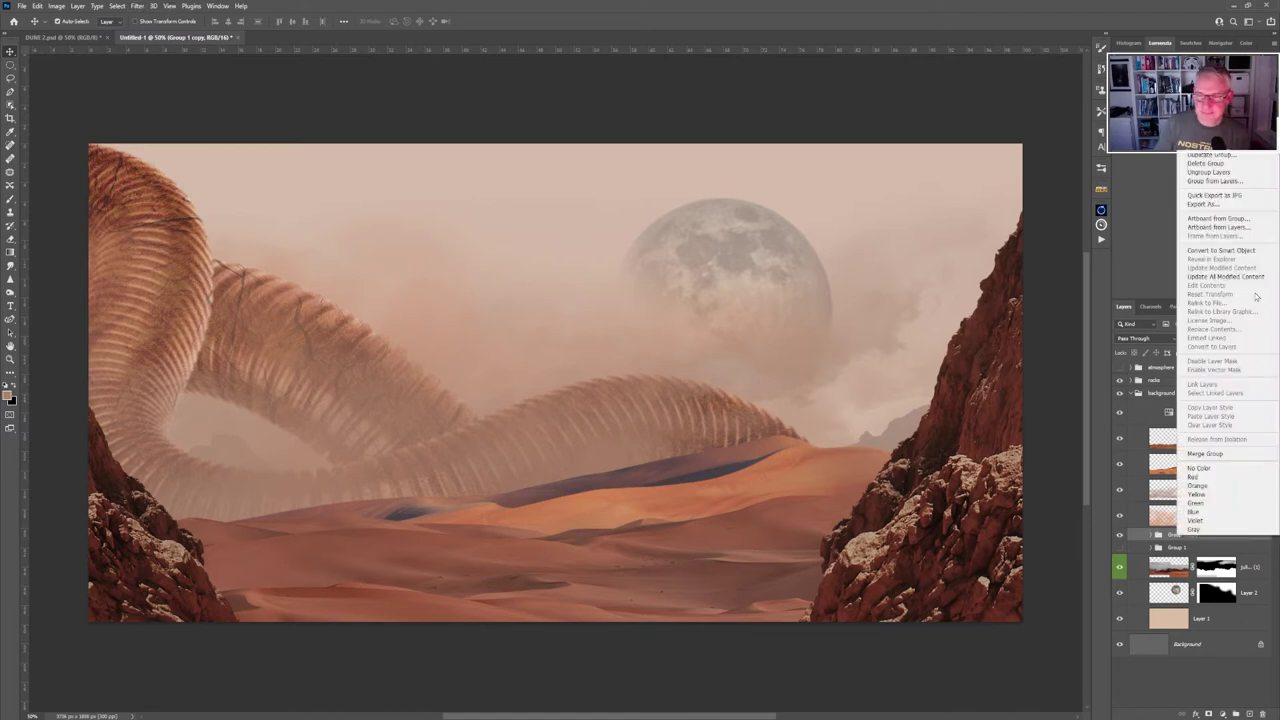
{"action": "left_click", "coordinate": [1221, 250]}
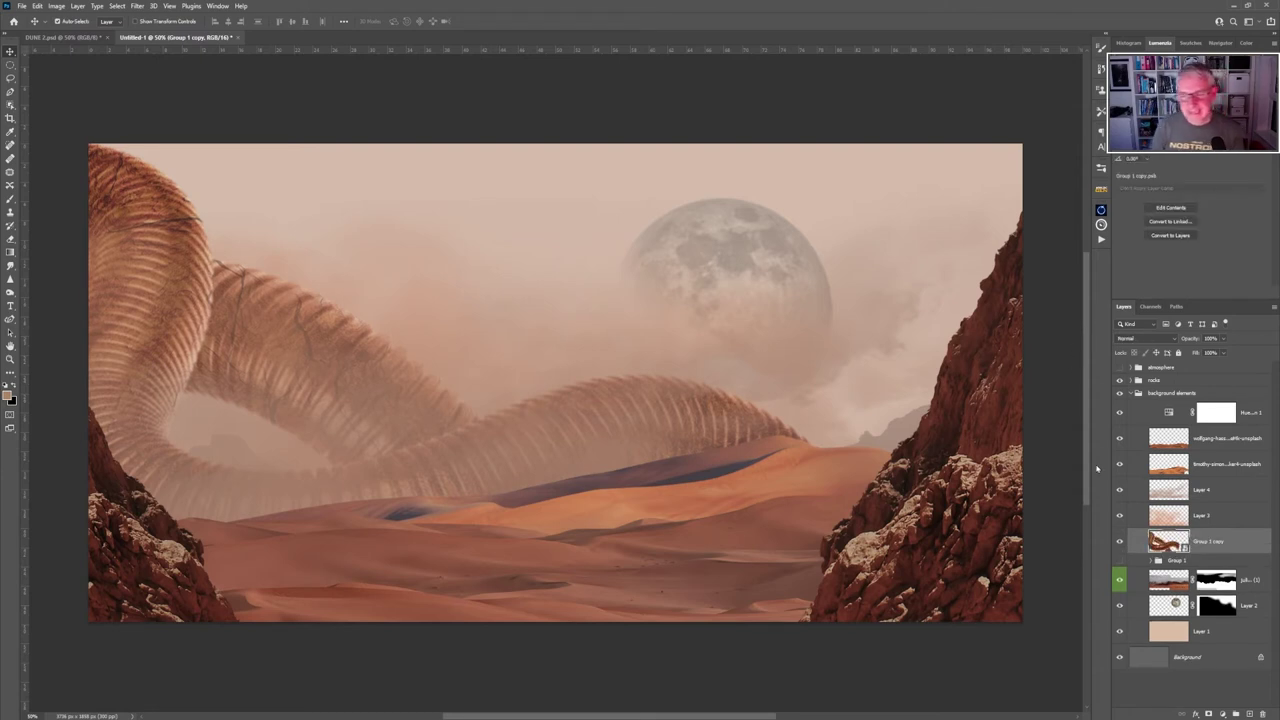
Soften the worm in Group 1 copy with a Gaussian Blur of 3.6 pixels.
{"action": "left_click", "coordinate": [136, 6]}
{"action": "left_click", "coordinate": [145, 17]}
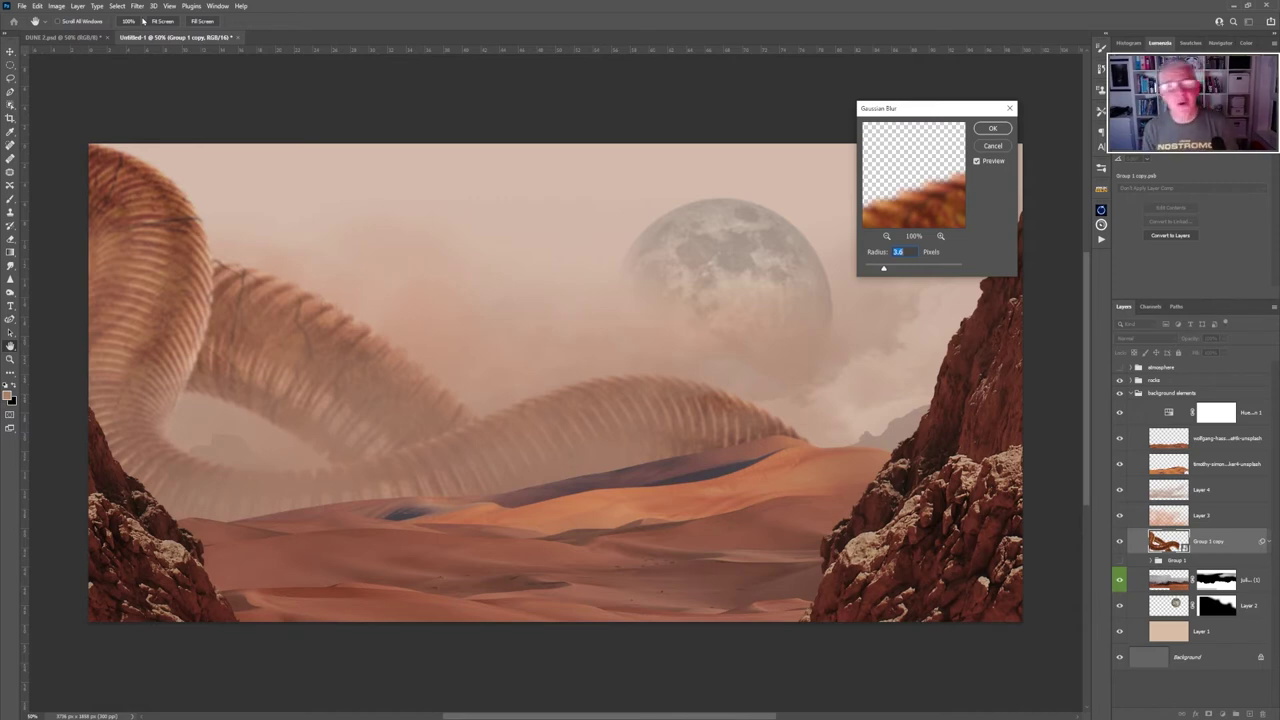
{"action": "key", "text": "Down"}
{"action": "key", "text": "Down"}
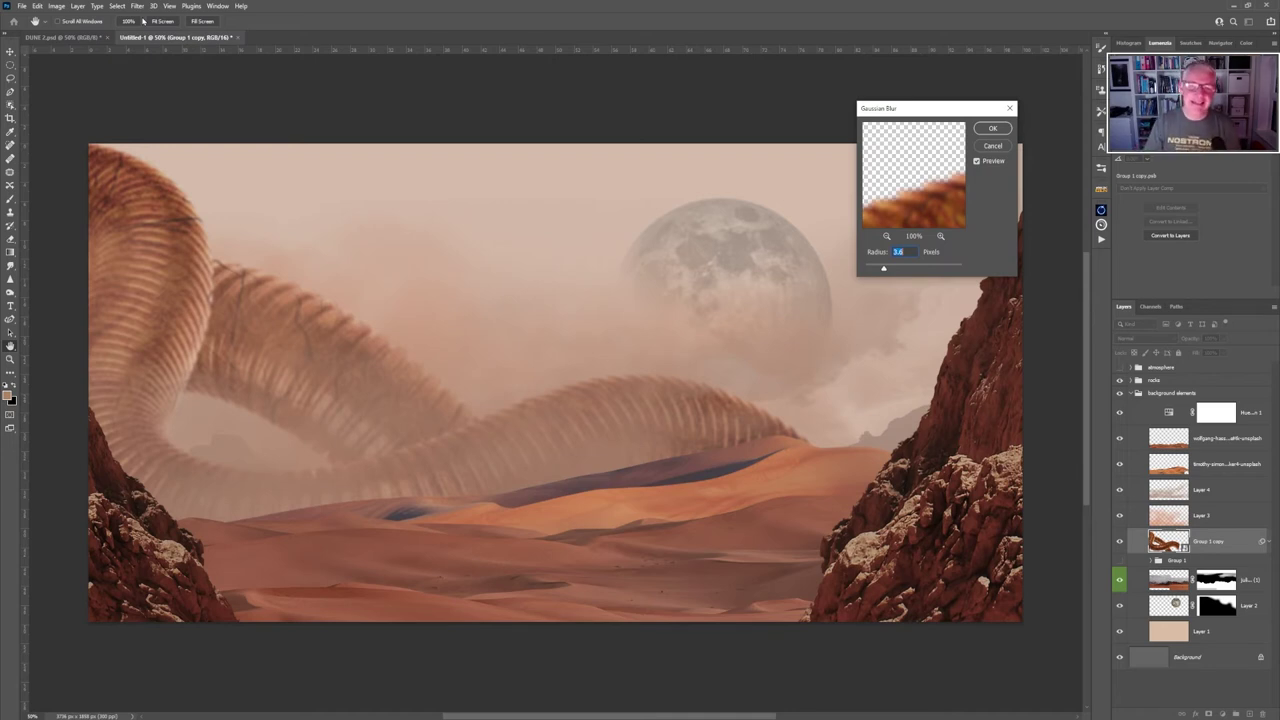
{"action": "left_click", "coordinate": [992, 129]}
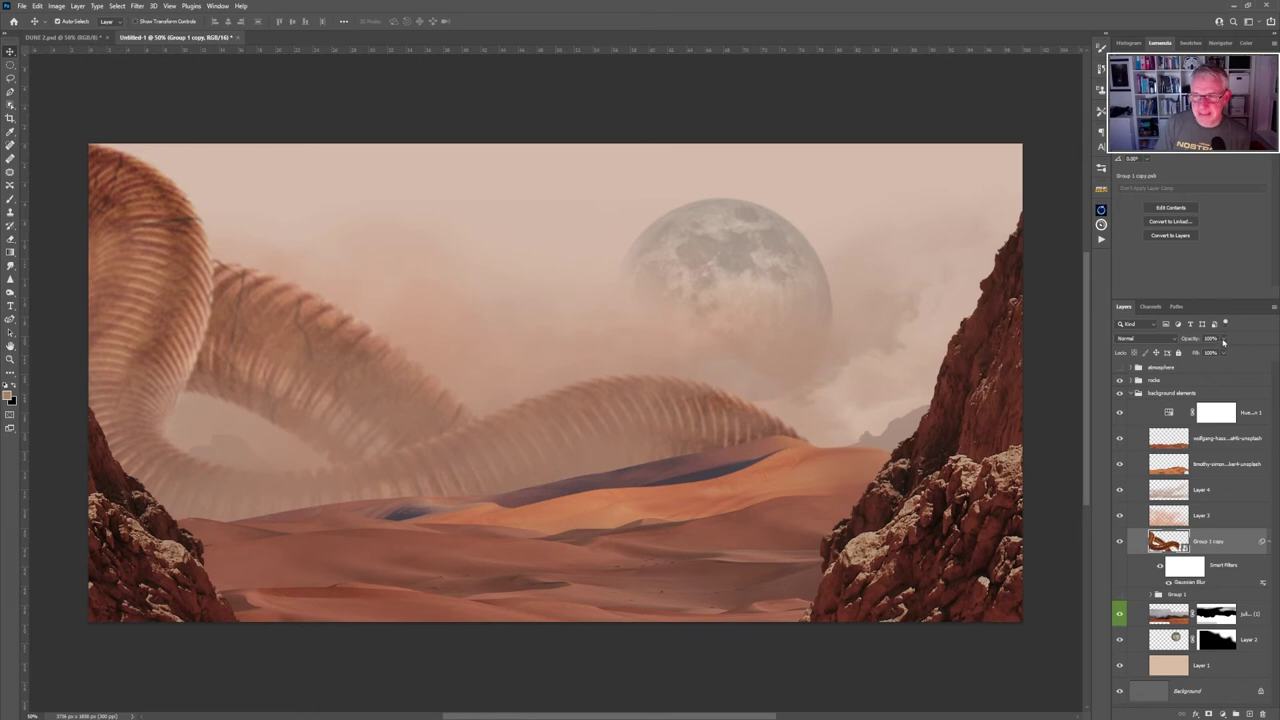
Lower the opacity of Group 1 copy to about 90% so the worm recedes into the haze.
{"action": "left_click", "coordinate": [1224, 352]}
{"action": "left_click_drag", "start_coordinate": [1223, 352], "coordinate": [1215, 353]}
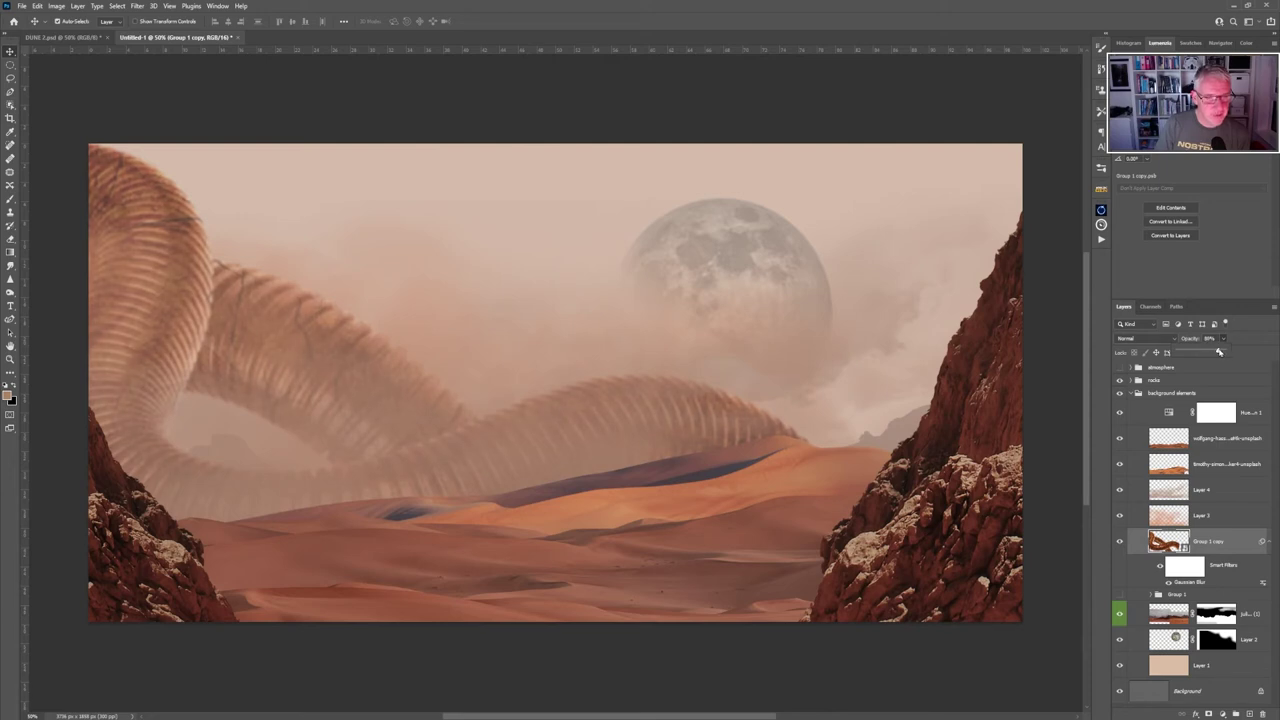
{"action": "left_click_drag", "start_coordinate": [1219, 352], "coordinate": [1221, 353]}
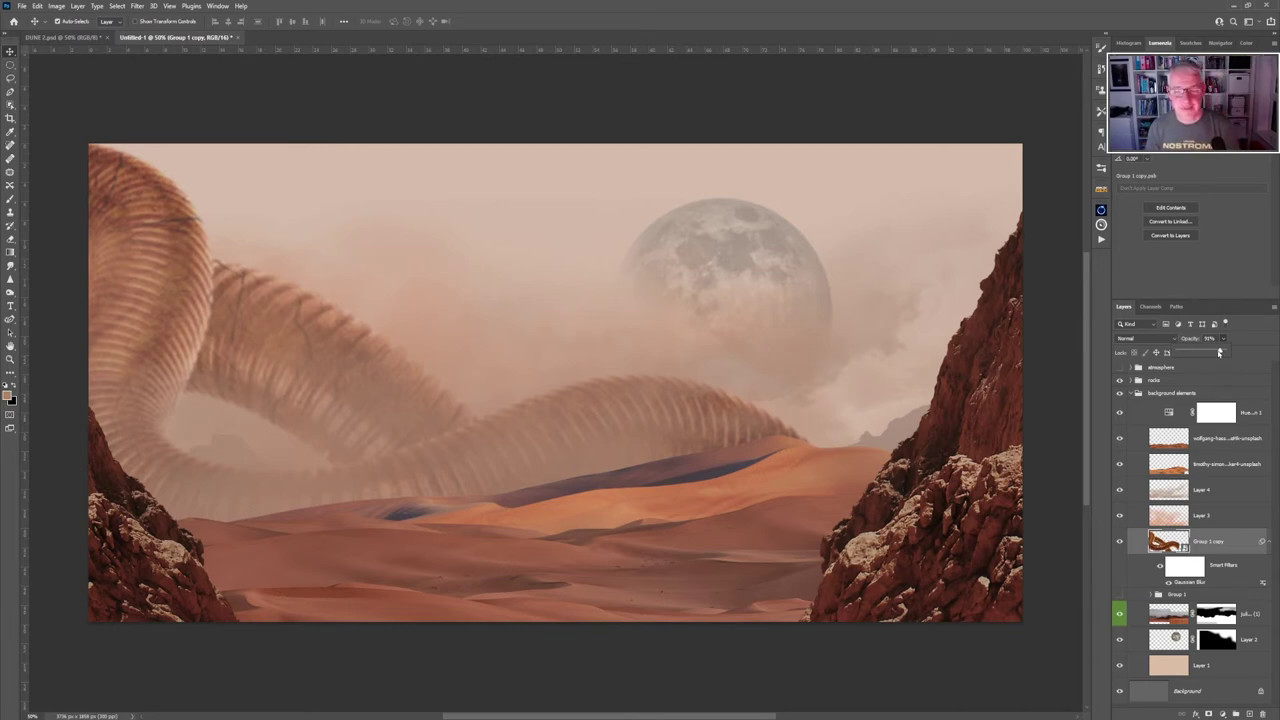
{"action": "key", "text": "Return"}
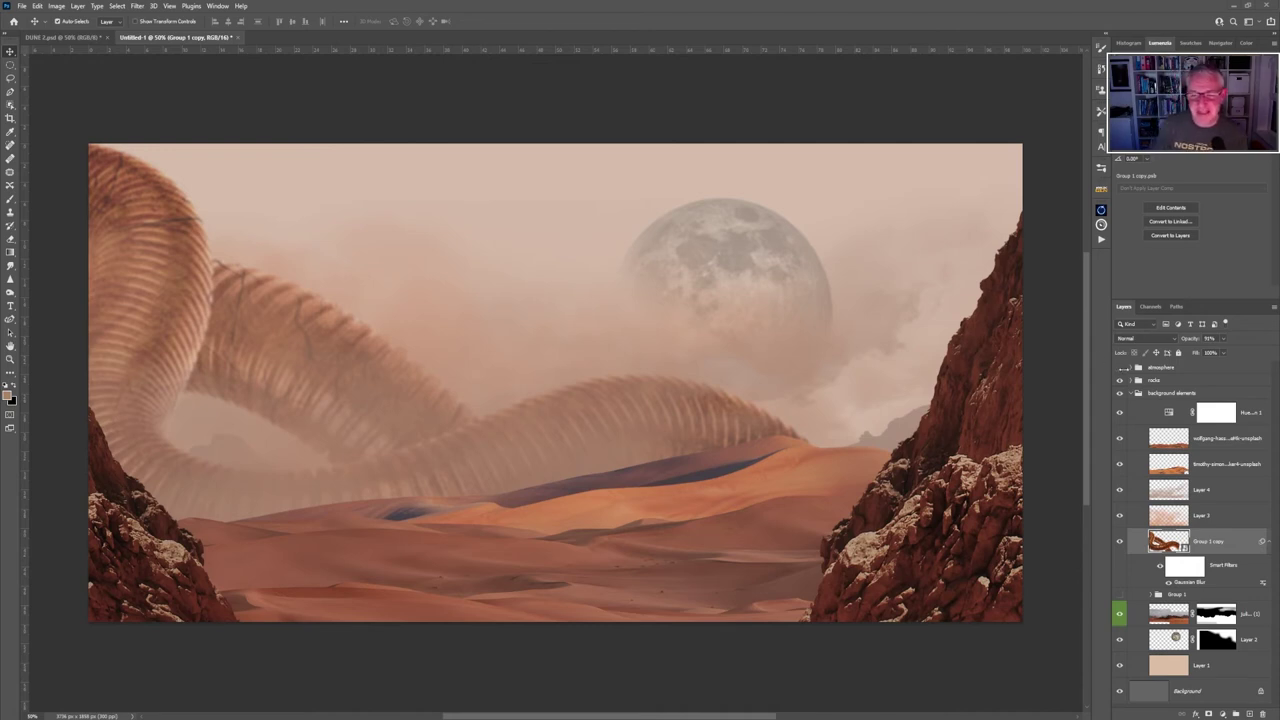
Preview the worm with the atmosphere group shown, and hide the group again.
{"action": "left_click", "coordinate": [1197, 371]}
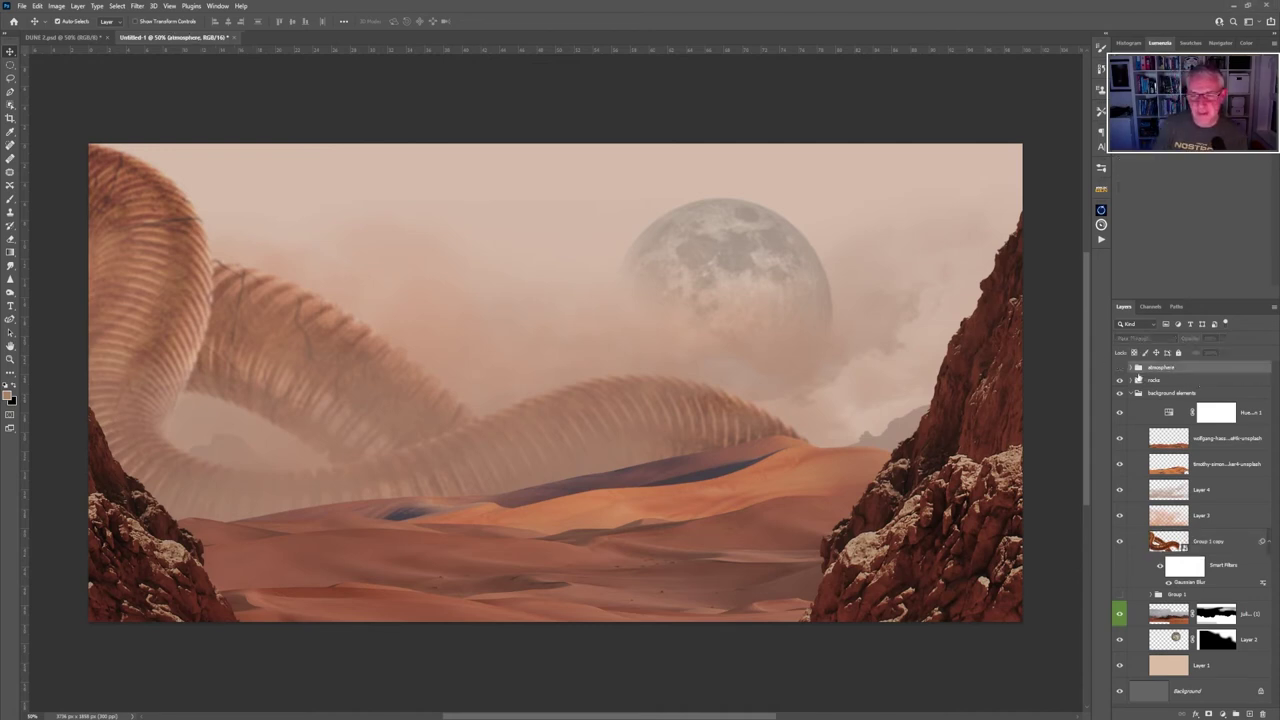
{"action": "left_click", "coordinate": [1120, 369]}
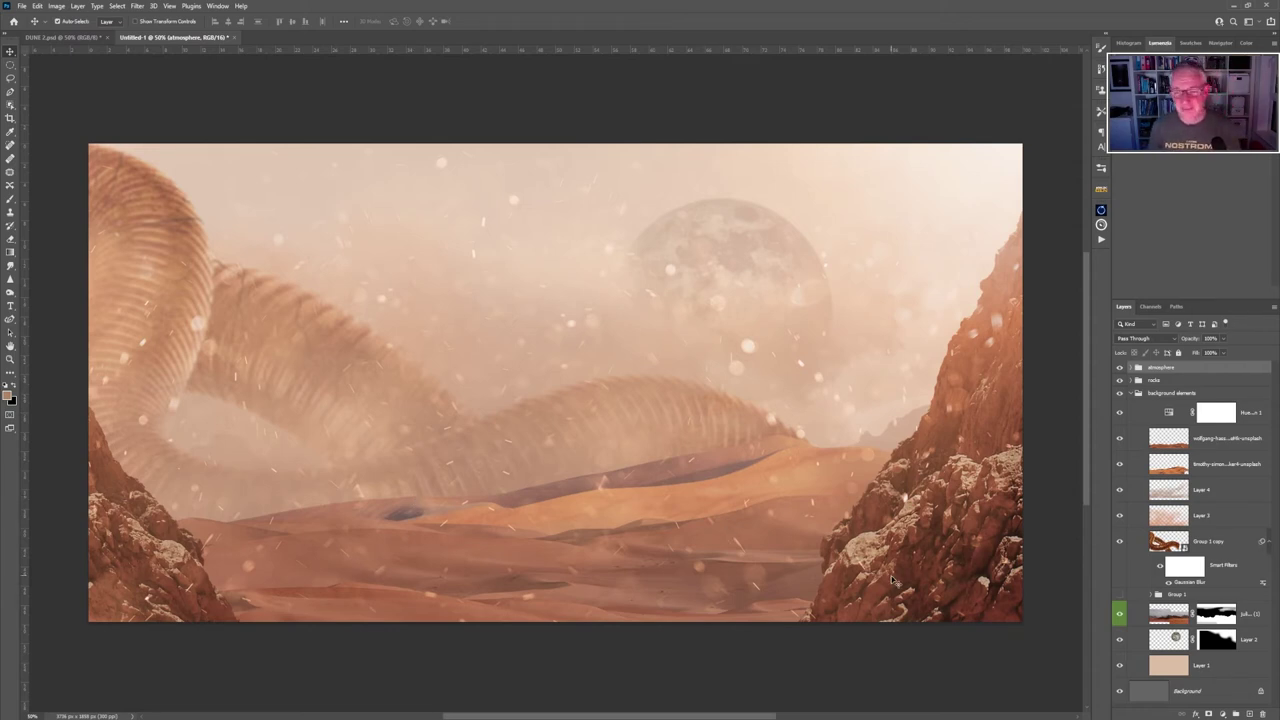
{"action": "left_click", "coordinate": [1119, 367]}
Add a new empty layer directly above Layer 4 and ready the Brush tool for painting smoke.
{"action": "left_click", "coordinate": [1228, 490]}
{"action": "key", "text": "b"}
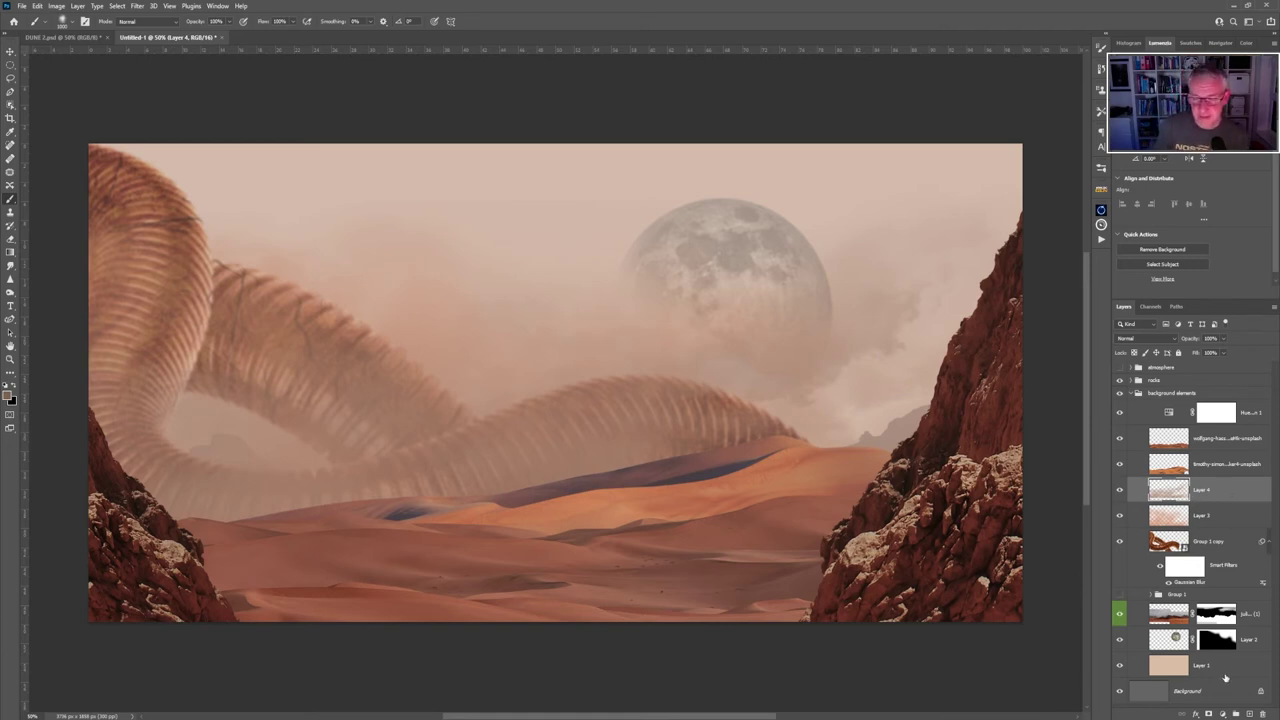
{"action": "left_click", "coordinate": [1249, 713]}
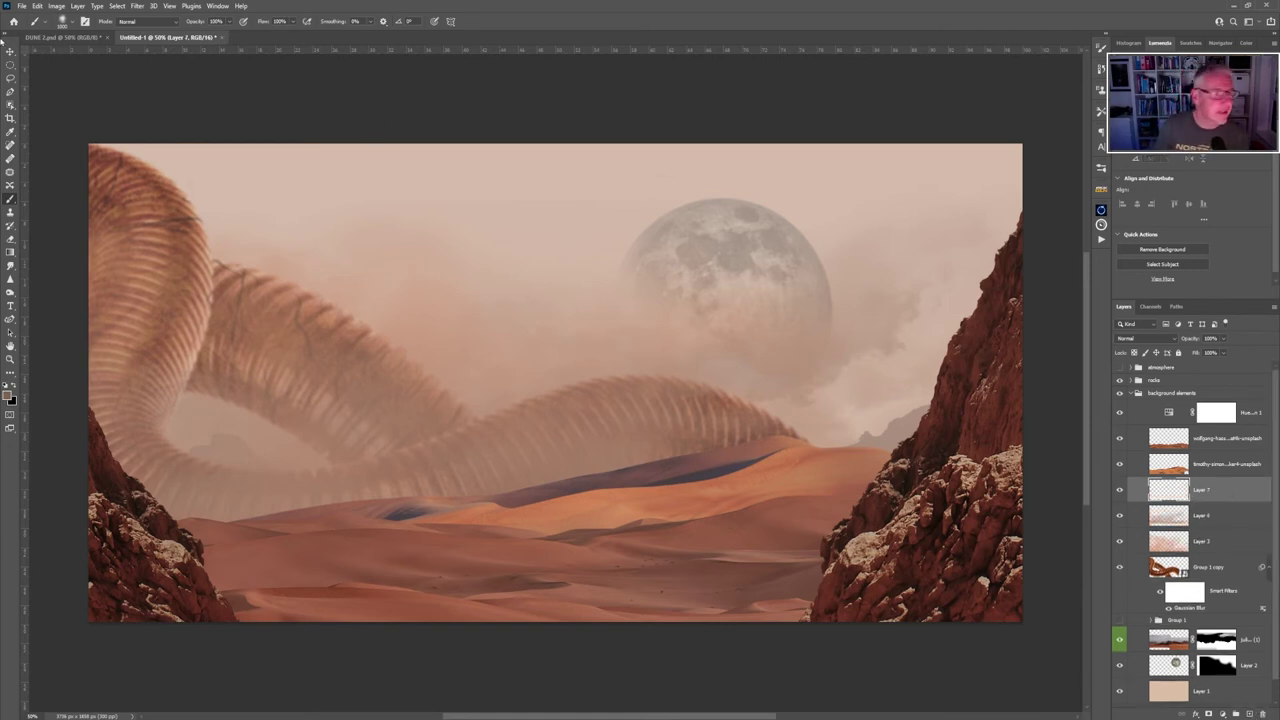
Choose the seventh brush in the Free Smoke Photoshop Brushes 4 set and size it to about 1300 px.
{"action": "left_click", "coordinate": [71, 23]}
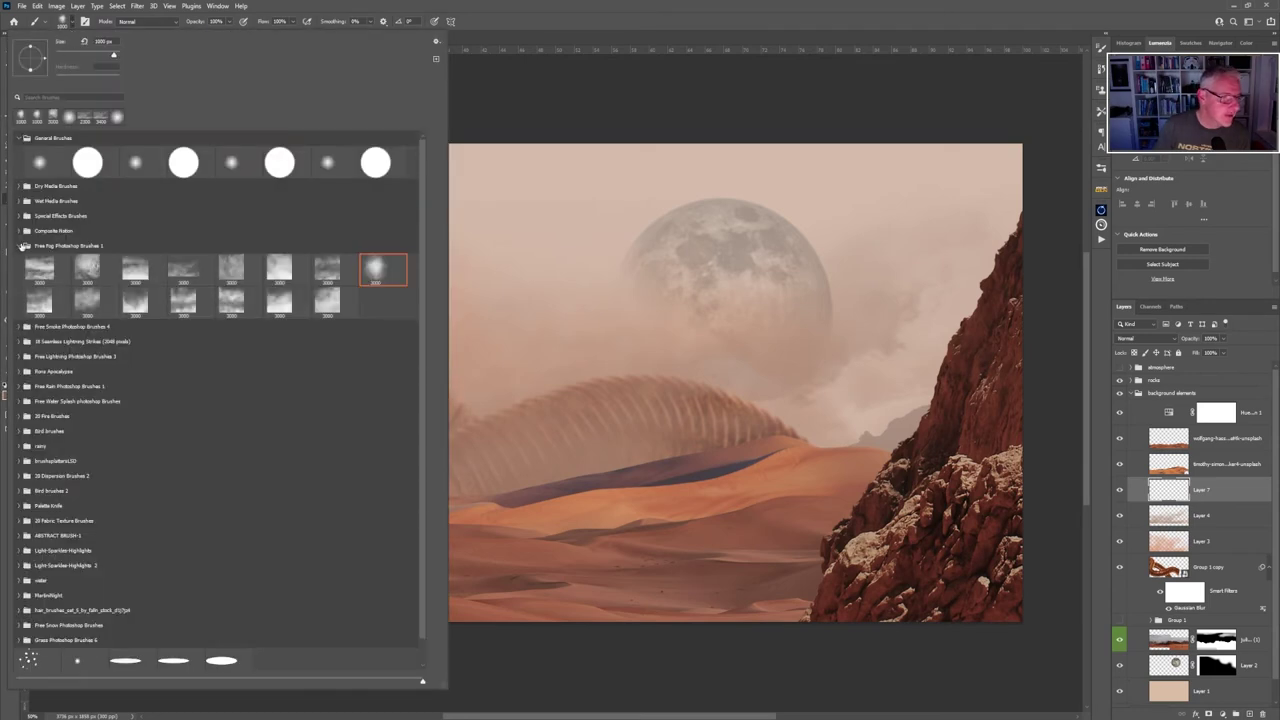
{"action": "left_click", "coordinate": [22, 247]}
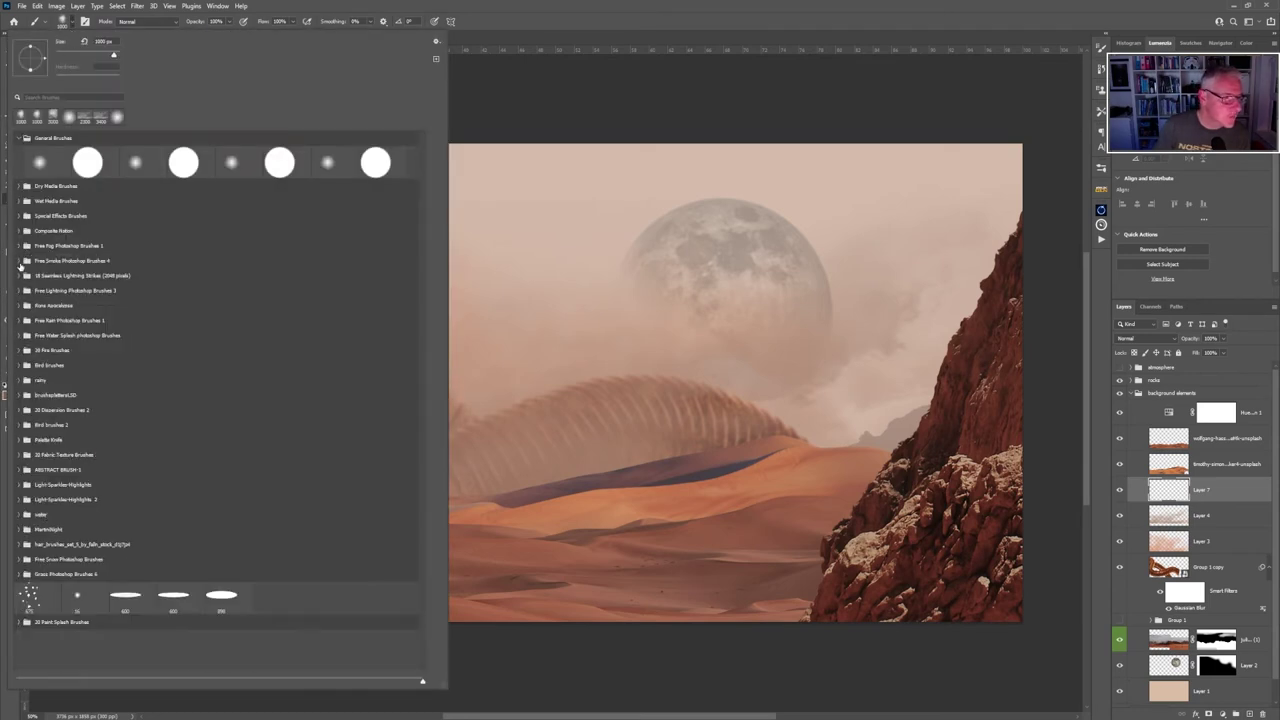
{"action": "left_click", "coordinate": [21, 262]}
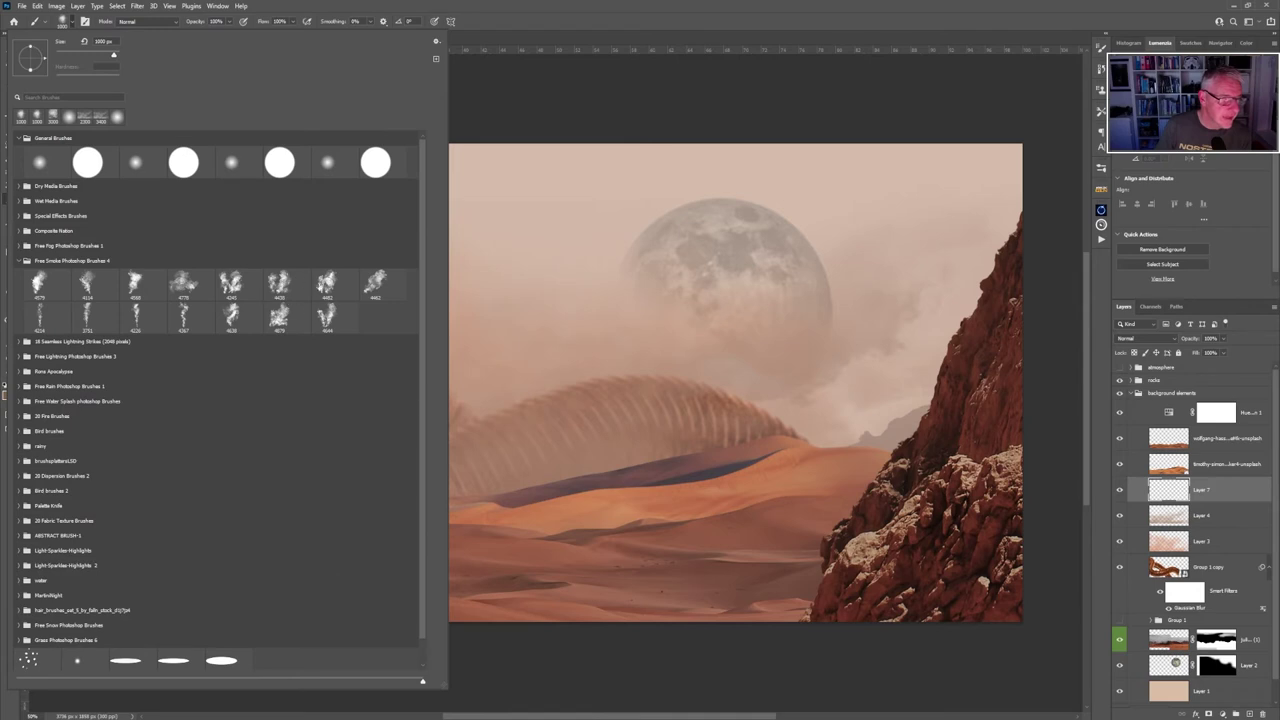
{"action": "left_click", "coordinate": [334, 285]}
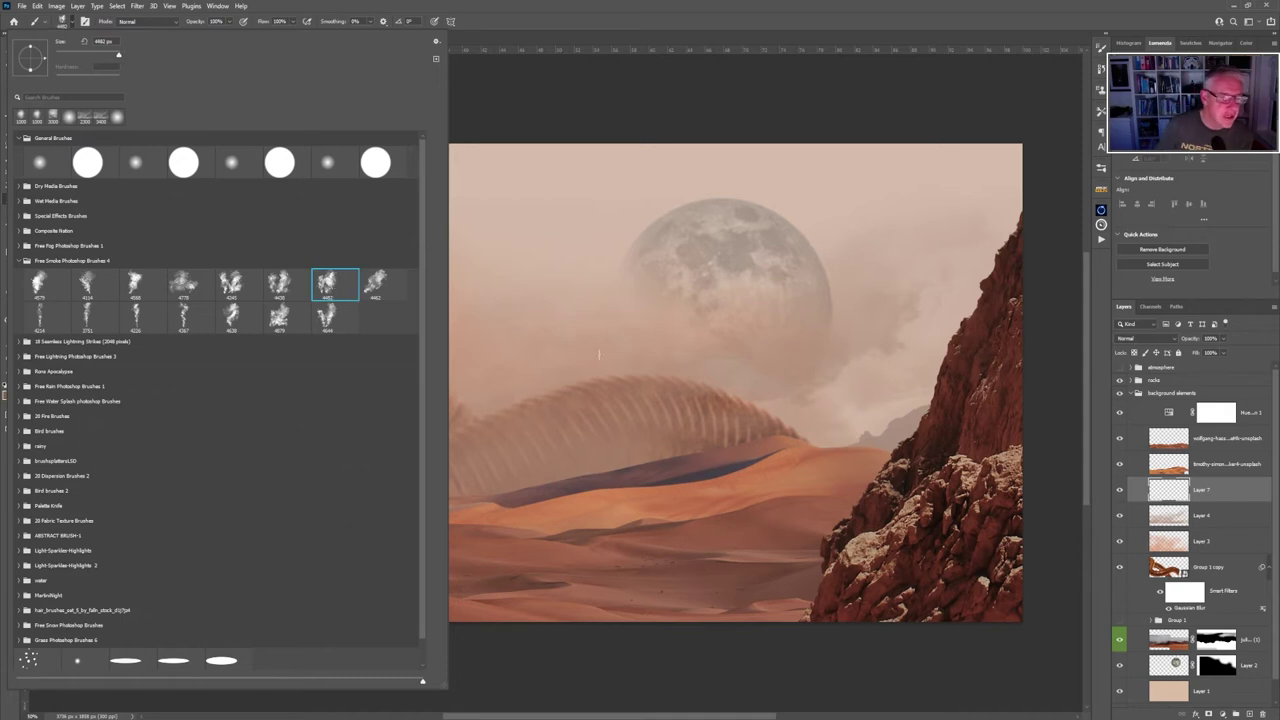
{"action": "left_click_drag", "start_coordinate": [120, 56], "coordinate": [94, 56]}
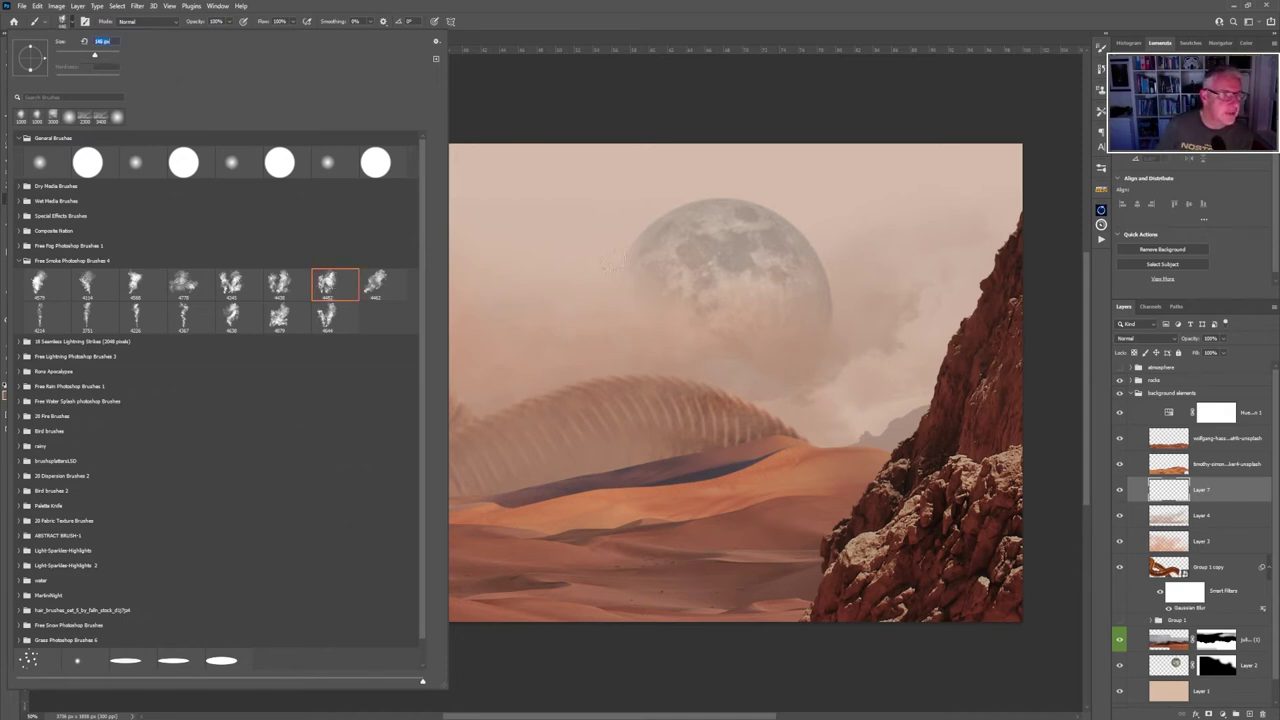
{"action": "left_click", "coordinate": [575, 25]}
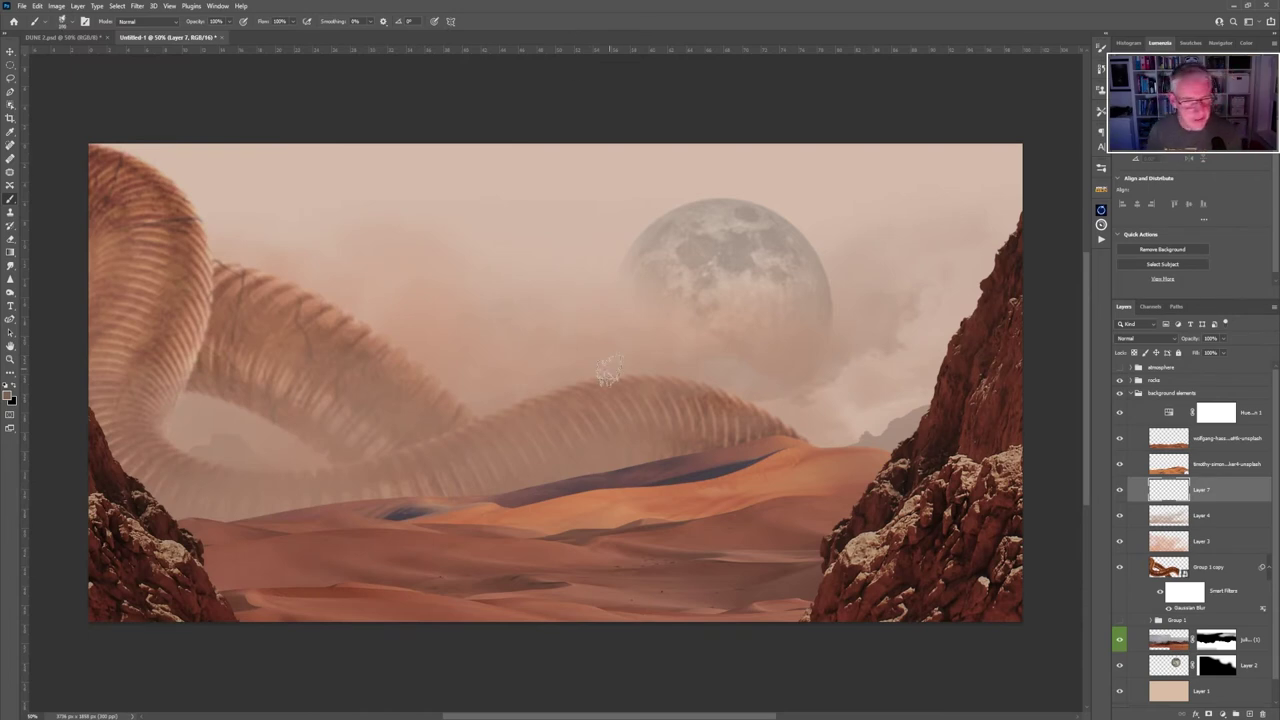
{"action": "key", "text": "bracketright"}
{"action": "key", "text": "bracketright"}
{"action": "key", "text": "bracketright"}
{"action": "key", "text": "bracketright"}
{"action": "key", "text": "bracketright"}
{"action": "key", "text": "bracketright"}
{"action": "key", "text": "bracketright"}
{"action": "key", "text": "bracketright"}
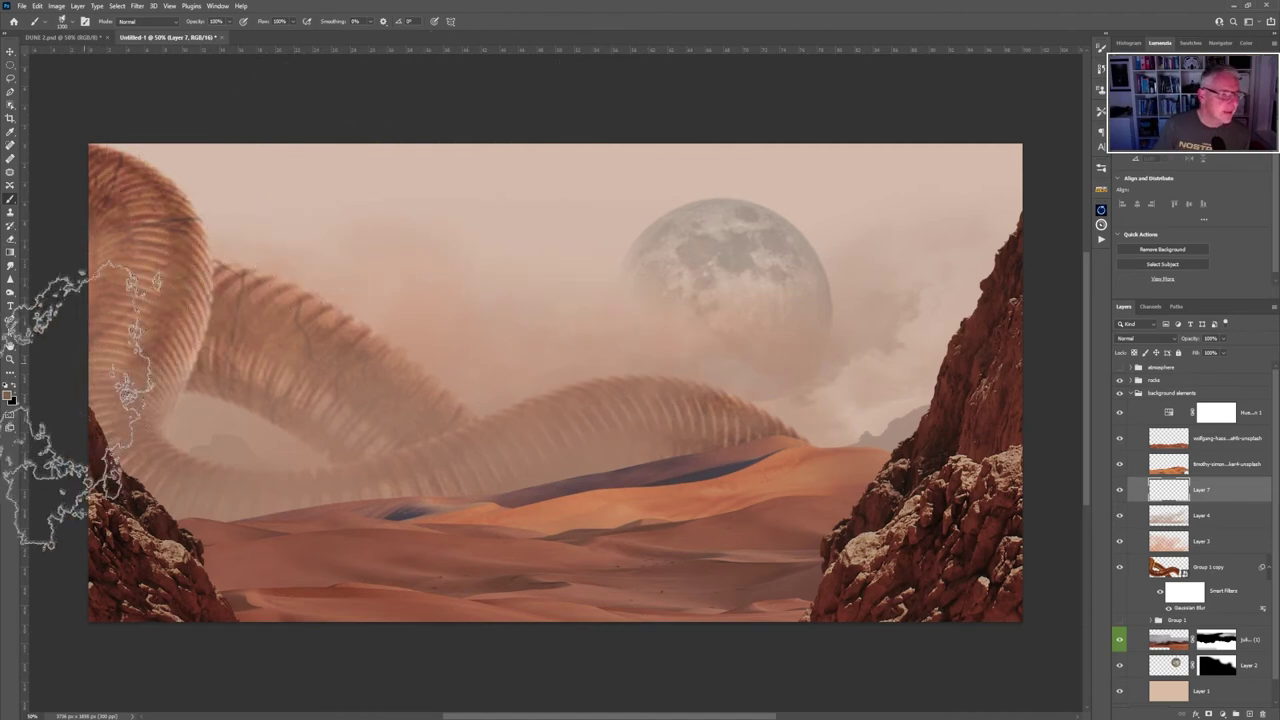
Try a smoke stamp in brown #93745d over the worm's low hump behind the dunes, and undo it.
{"action": "left_click", "coordinate": [9, 397]}
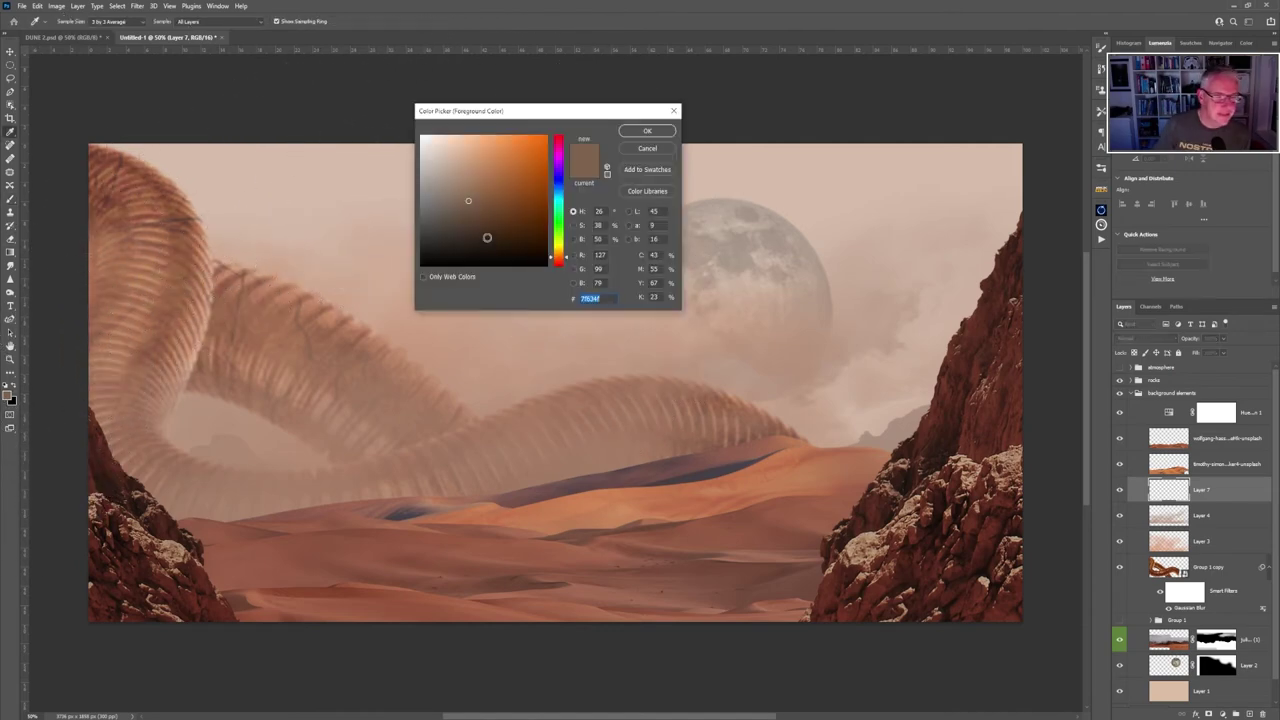
{"action": "left_click", "coordinate": [466, 191]}
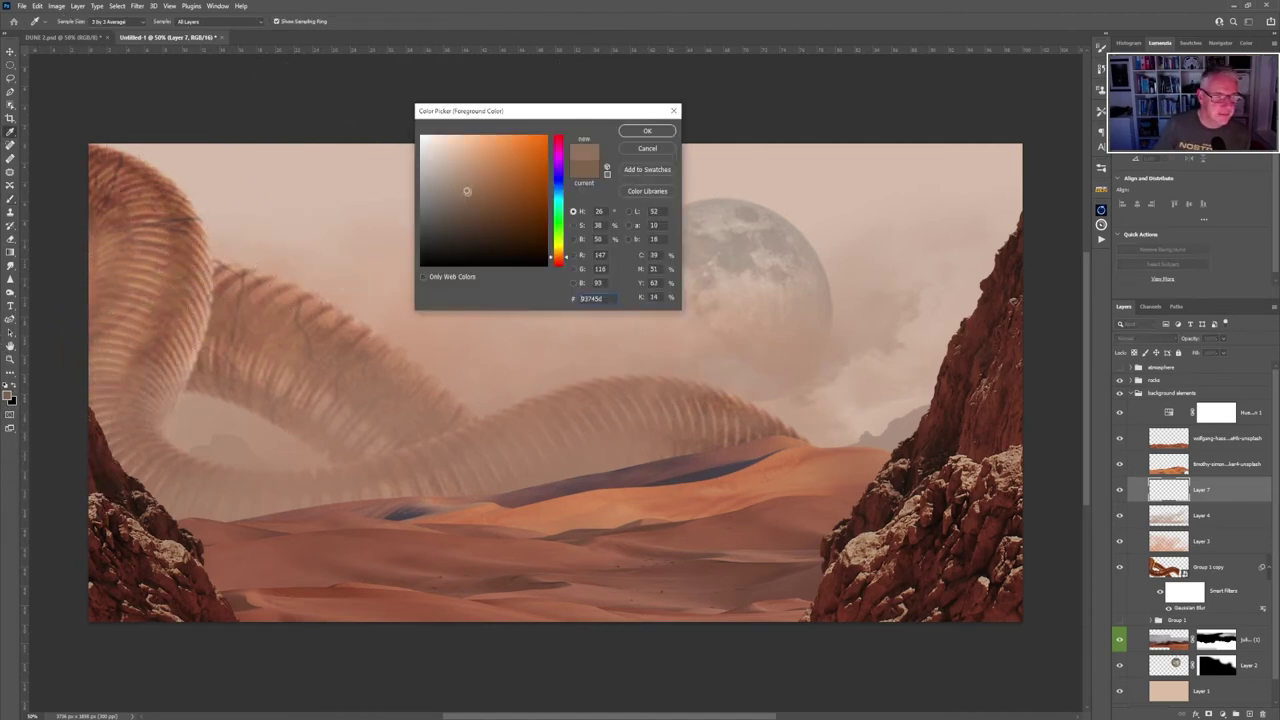
{"action": "left_click", "coordinate": [650, 132]}
{"action": "left_click", "coordinate": [660, 435]}
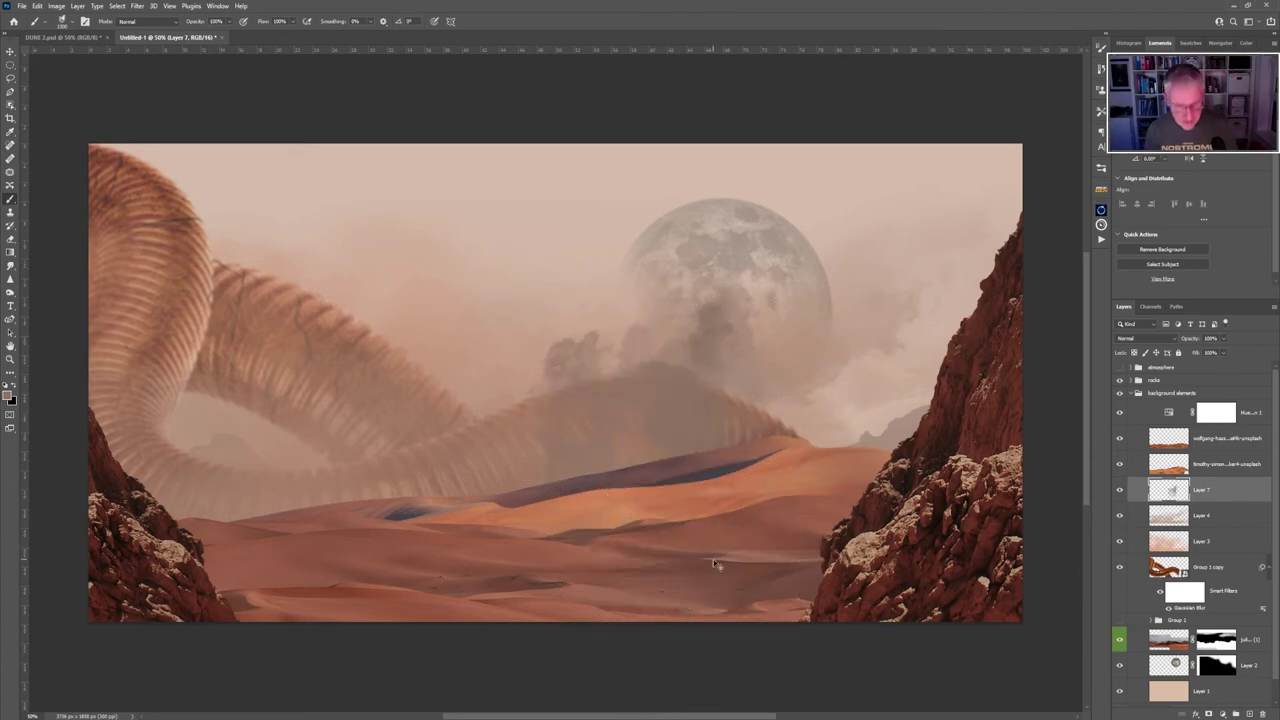
{"action": "key", "text": "ctrl+z"}
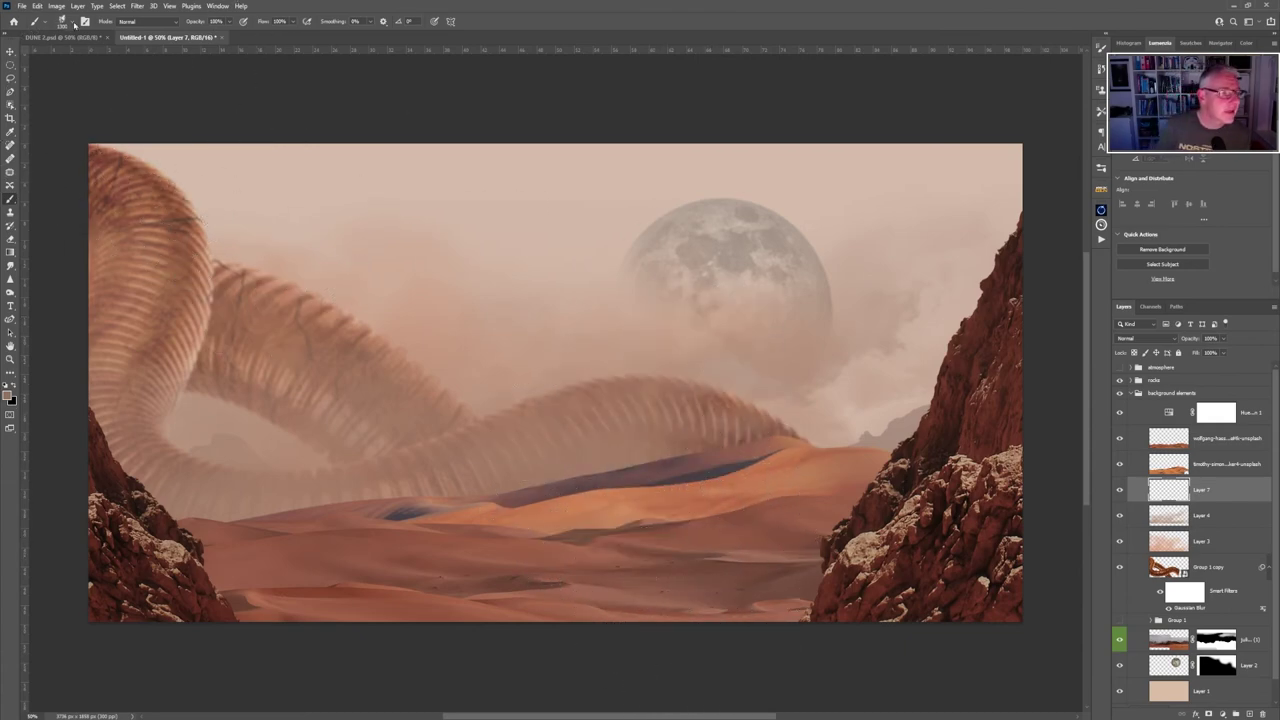
Try the smoke stamp over the same hump in the lighter brown #af8b71, and undo it.
{"action": "left_click", "coordinate": [8, 394]}
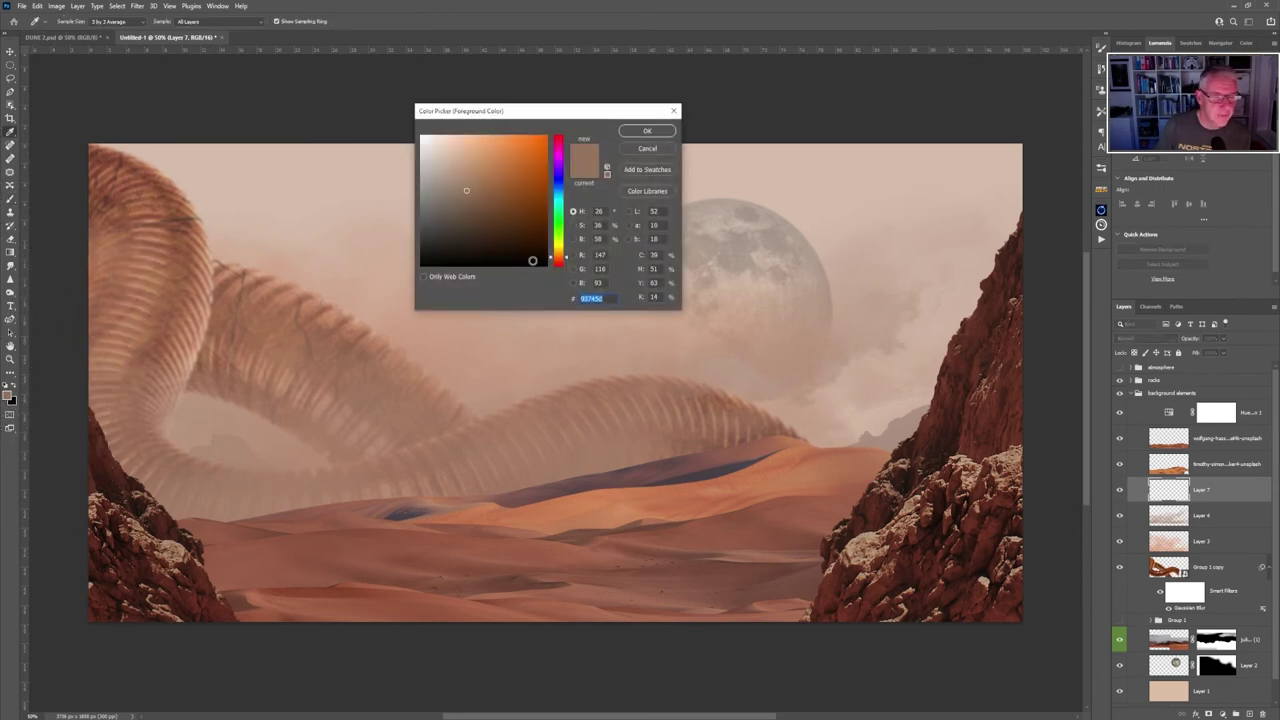
{"action": "left_click_drag", "start_coordinate": [487, 217], "coordinate": [466, 176]}
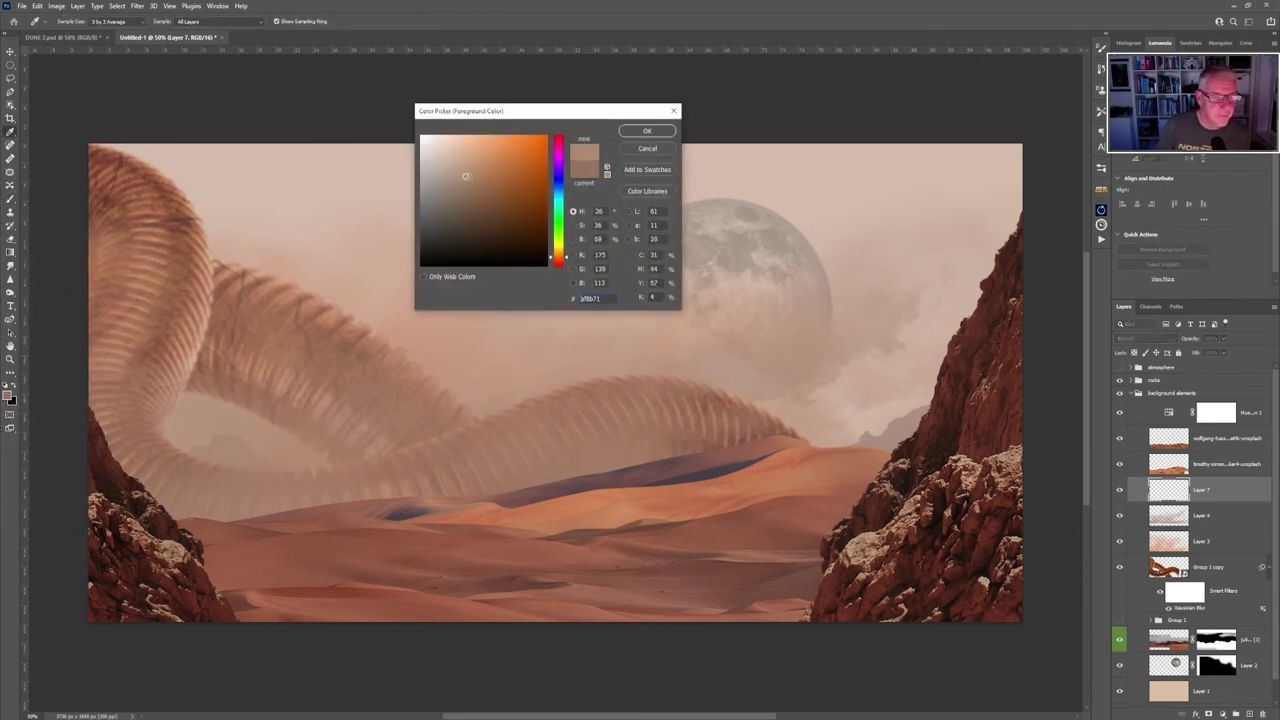
{"action": "left_click", "coordinate": [647, 131]}
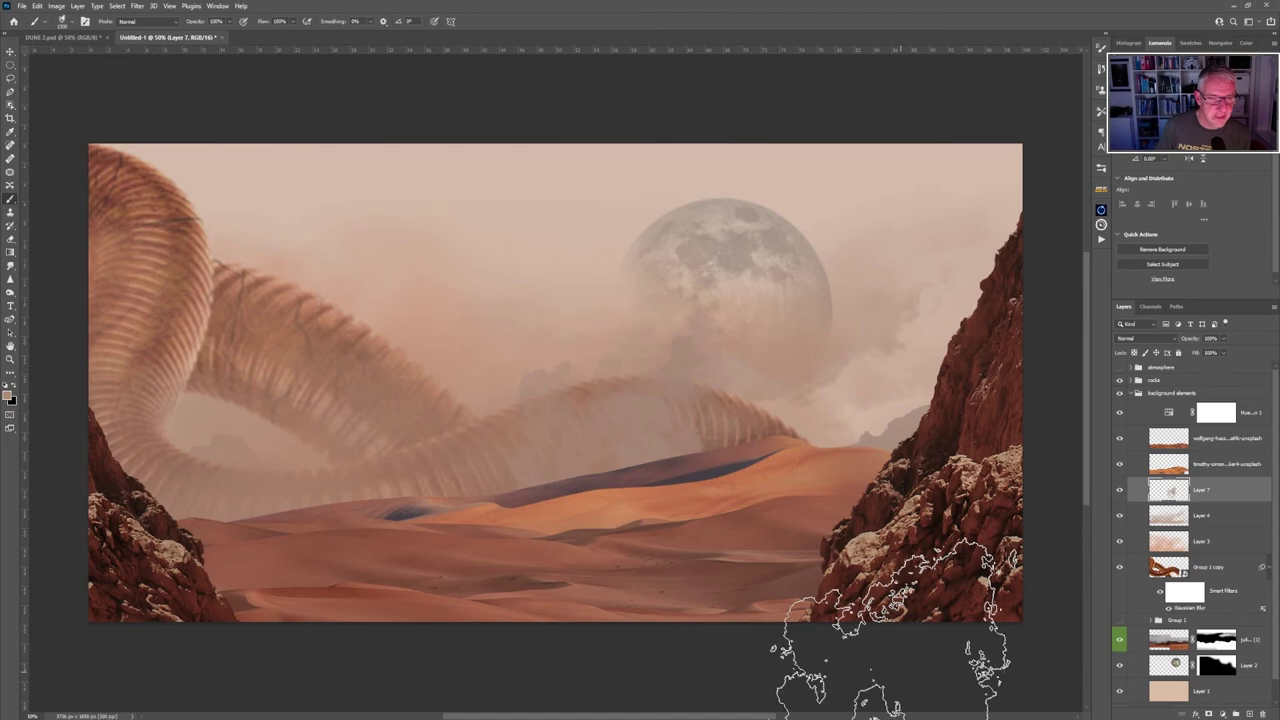
{"action": "key", "text": "ctrl+z"}
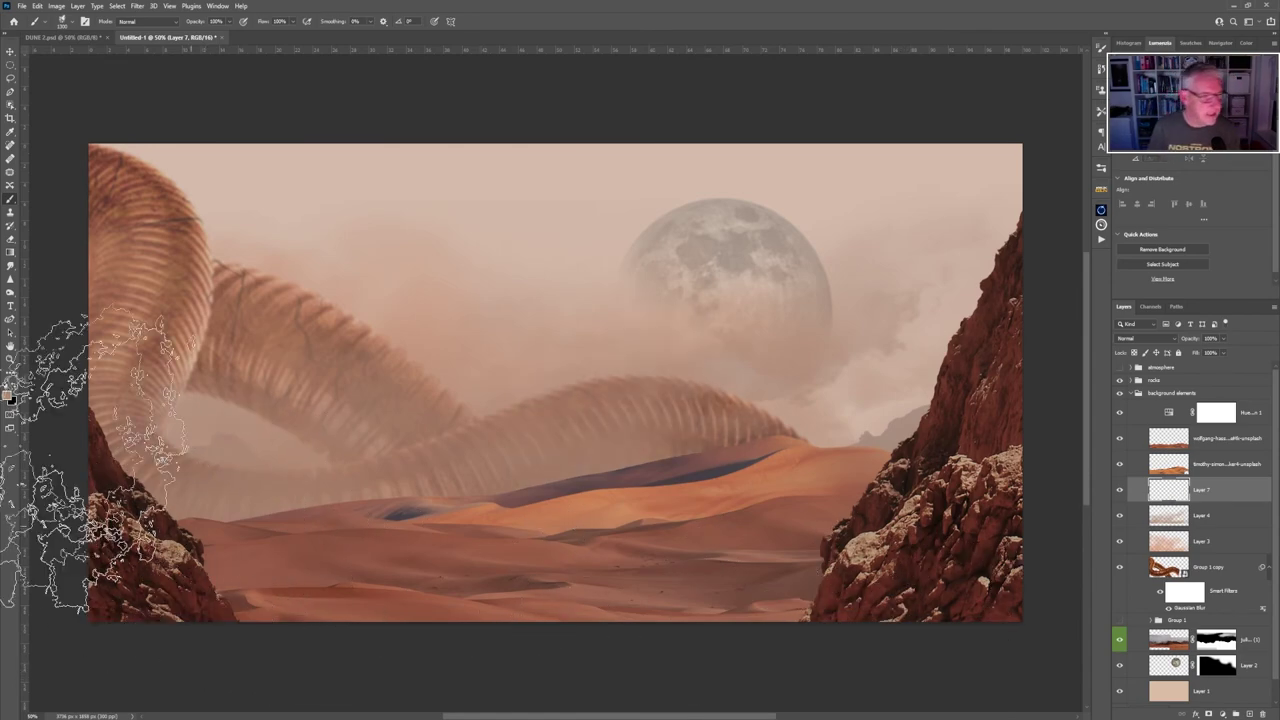
Change the foreground colour to a slightly lighter, more saturated orange-tan.
{"action": "left_click", "coordinate": [8, 397]}
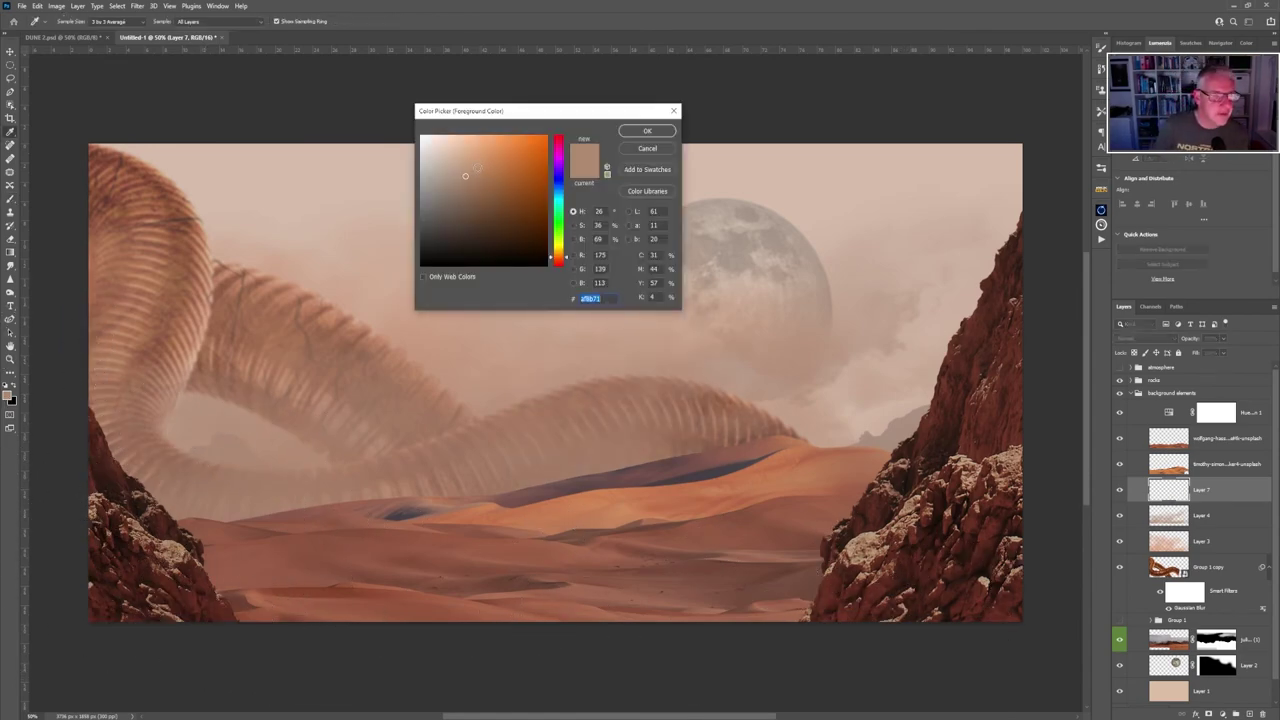
{"action": "left_click_drag", "start_coordinate": [477, 167], "coordinate": [483, 168]}
{"action": "left_click", "coordinate": [647, 131]}
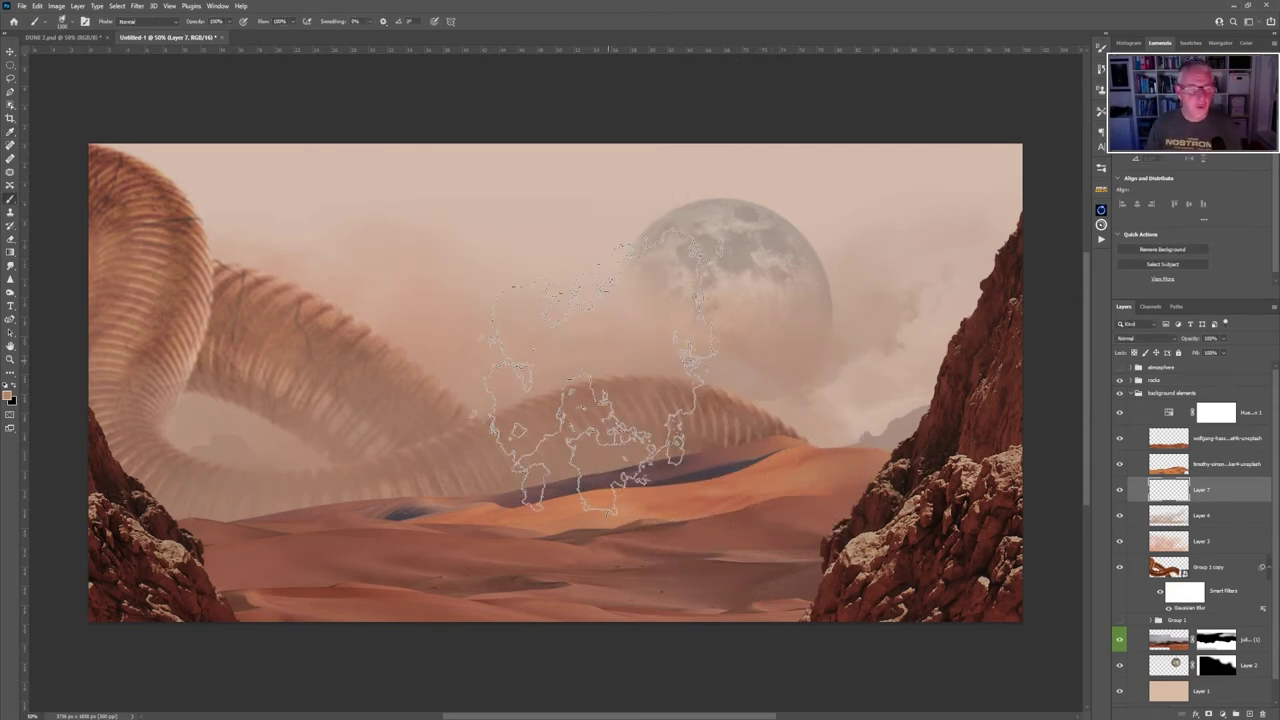
Enable Shape Dynamics for the smoke brush with 44% size jitter, 36% minimum diameter and 25% angle jitter.
{"action": "left_click", "coordinate": [85, 21]}
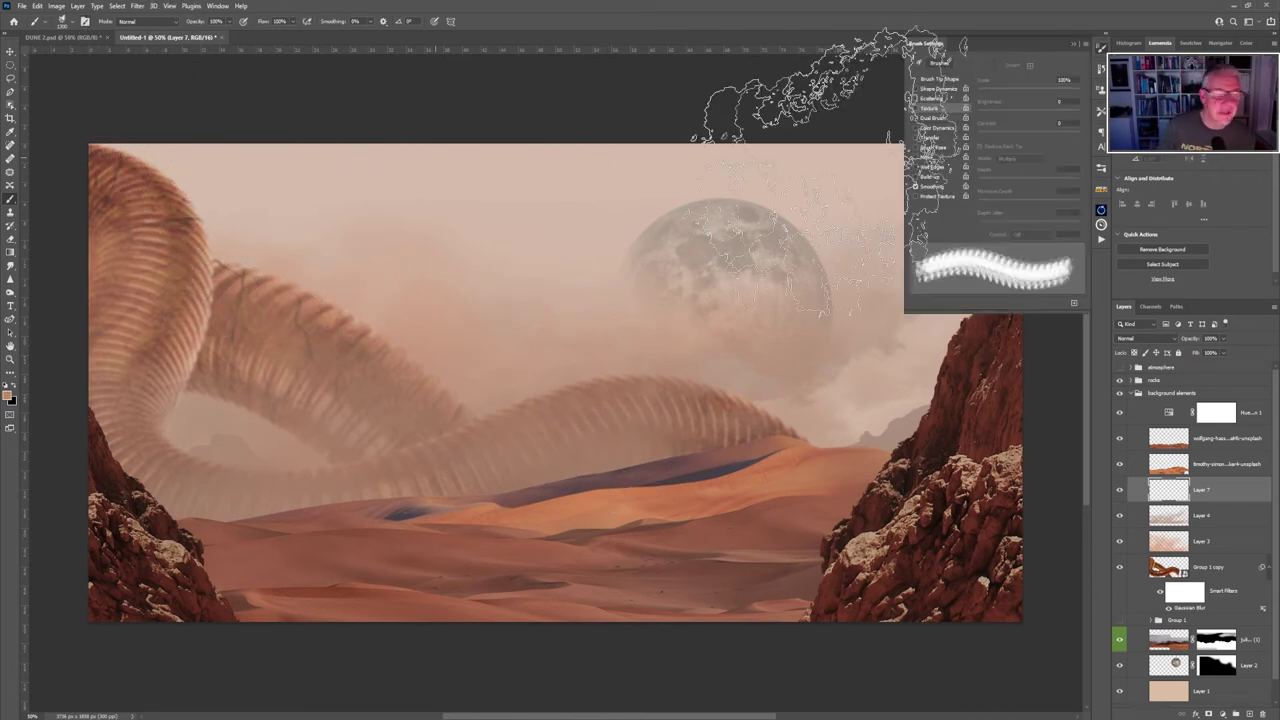
{"action": "left_click", "coordinate": [915, 89]}
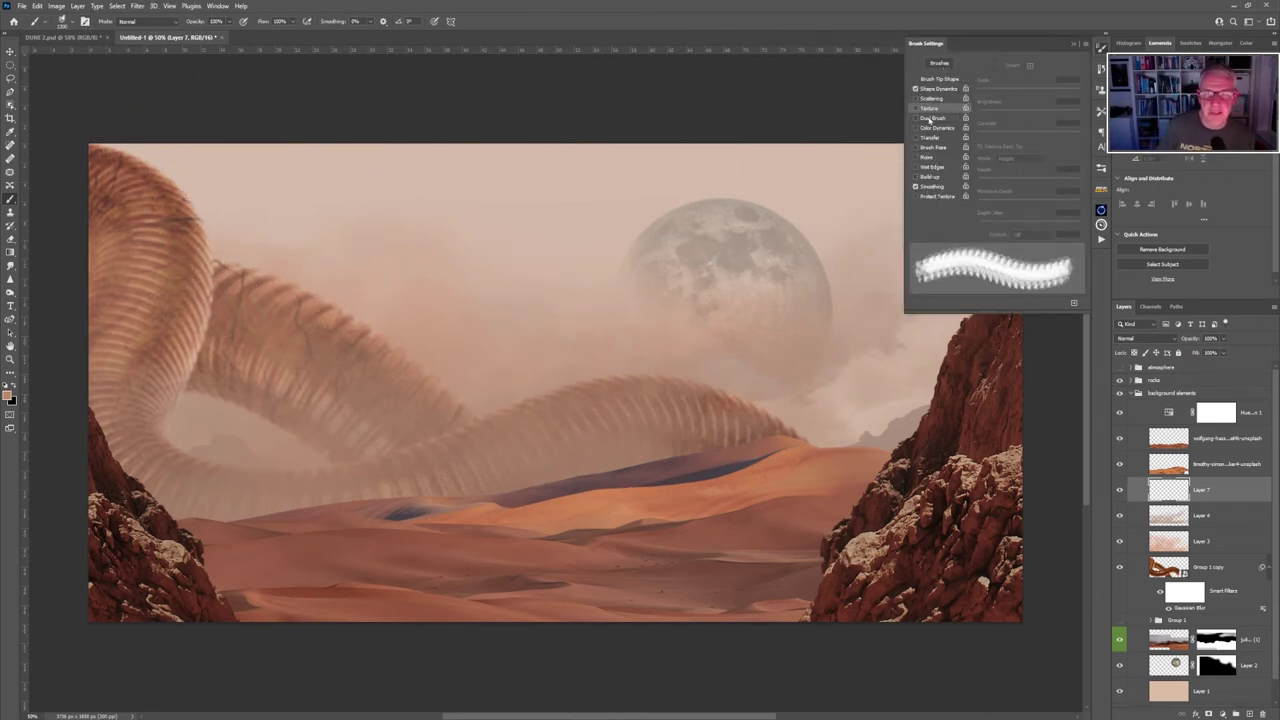
{"action": "left_click", "coordinate": [936, 90]}
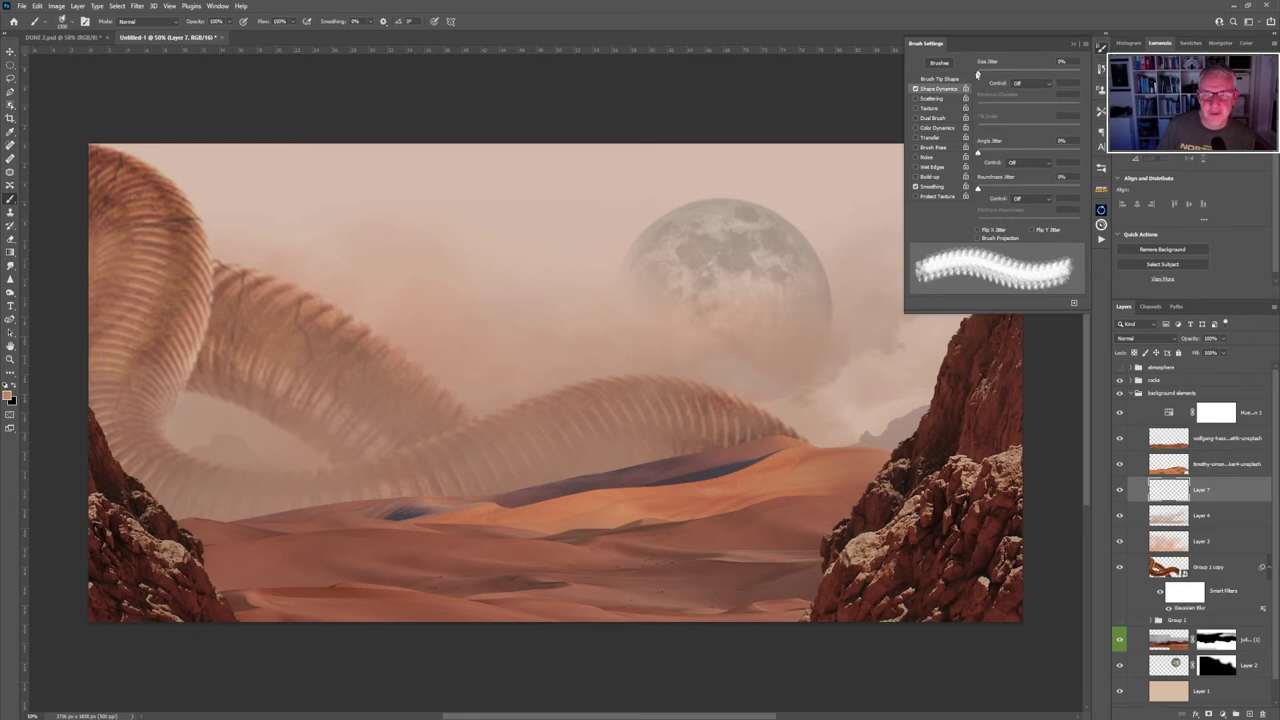
{"action": "mouse_move", "coordinate": [978, 75]}
{"action": "left_mouse_down"}
{"action": "mouse_move", "coordinate": [1022, 74]}
{"action": "mouse_move", "coordinate": [990, 108]}
{"action": "mouse_move", "coordinate": [1015, 108]}
{"action": "left_mouse_up"}
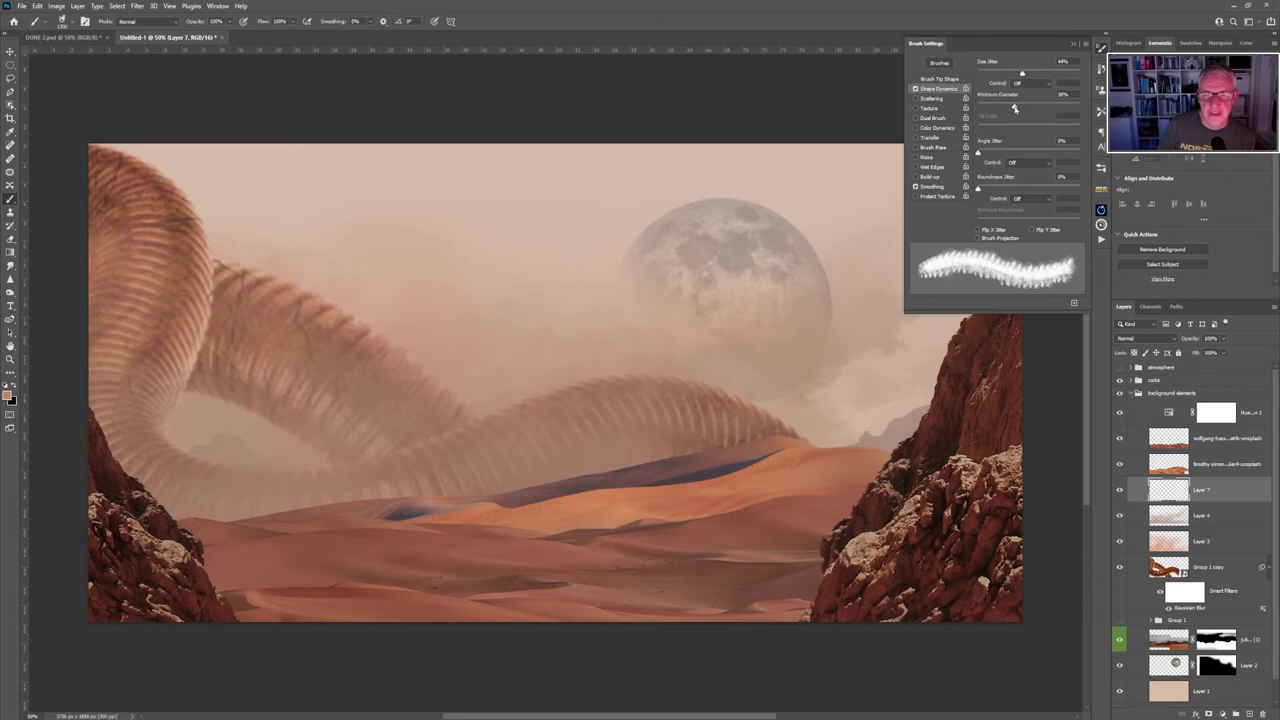
{"action": "left_click_drag", "start_coordinate": [978, 150], "coordinate": [1002, 152]}
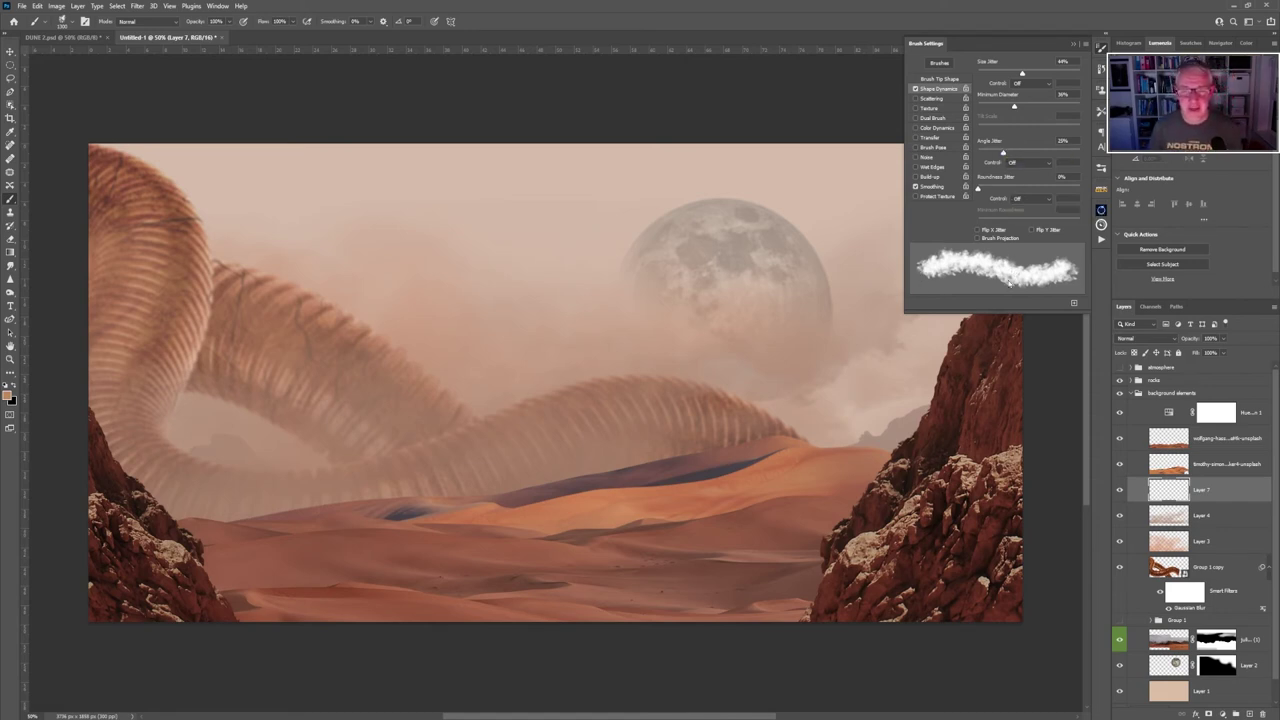
Paint the orange-tan smoke over the worm and the haze around it on Layer 7, and lower the layer's opacity to 30%.
{"action": "left_click", "coordinate": [1076, 46]}
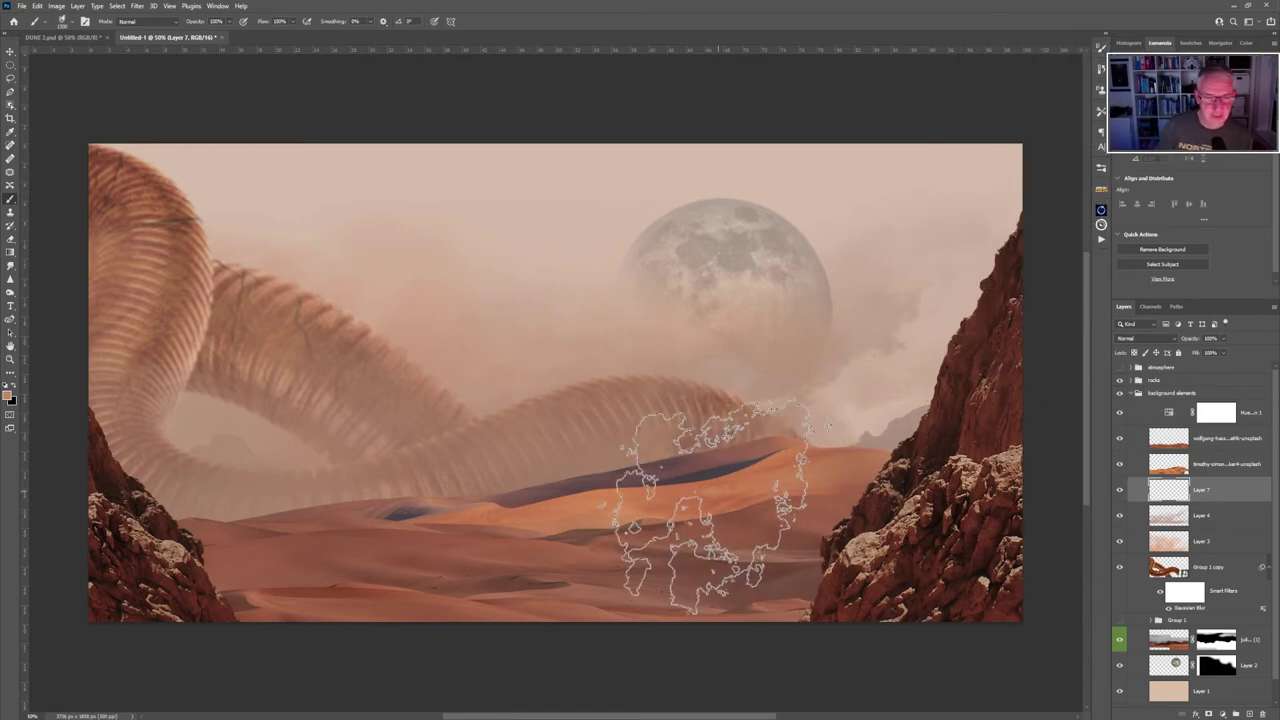
{"action": "mouse_move", "coordinate": [708, 506]}
{"action": "left_mouse_down"}
{"action": "mouse_move", "coordinate": [663, 429]}
{"action": "mouse_move", "coordinate": [557, 491]}
{"action": "mouse_move", "coordinate": [535, 527]}
{"action": "mouse_move", "coordinate": [465, 370]}
{"action": "mouse_move", "coordinate": [393, 485]}
{"action": "mouse_move", "coordinate": [320, 515]}
{"action": "mouse_move", "coordinate": [274, 435]}
{"action": "mouse_move", "coordinate": [195, 468]}
{"action": "mouse_move", "coordinate": [110, 430]}
{"action": "mouse_move", "coordinate": [130, 345]}
{"action": "mouse_move", "coordinate": [210, 210]}
{"action": "mouse_move", "coordinate": [240, 330]}
{"action": "left_mouse_up"}
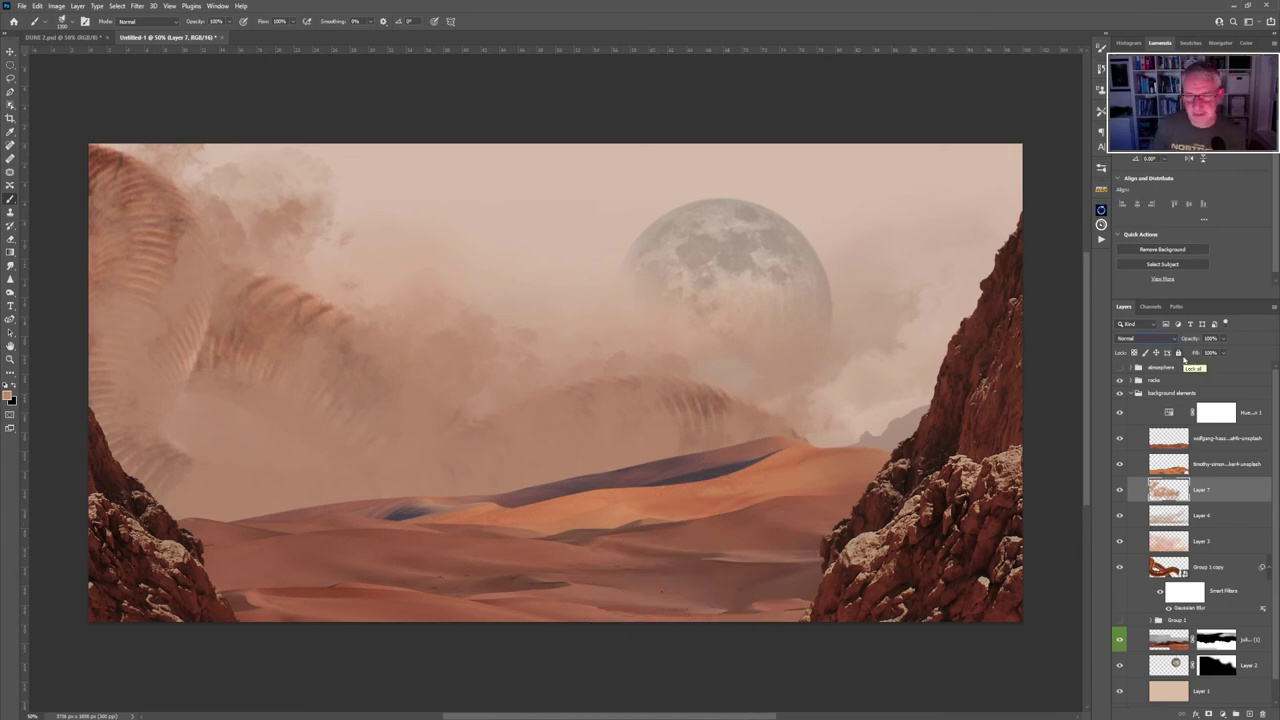
{"action": "left_click", "coordinate": [1222, 340]}
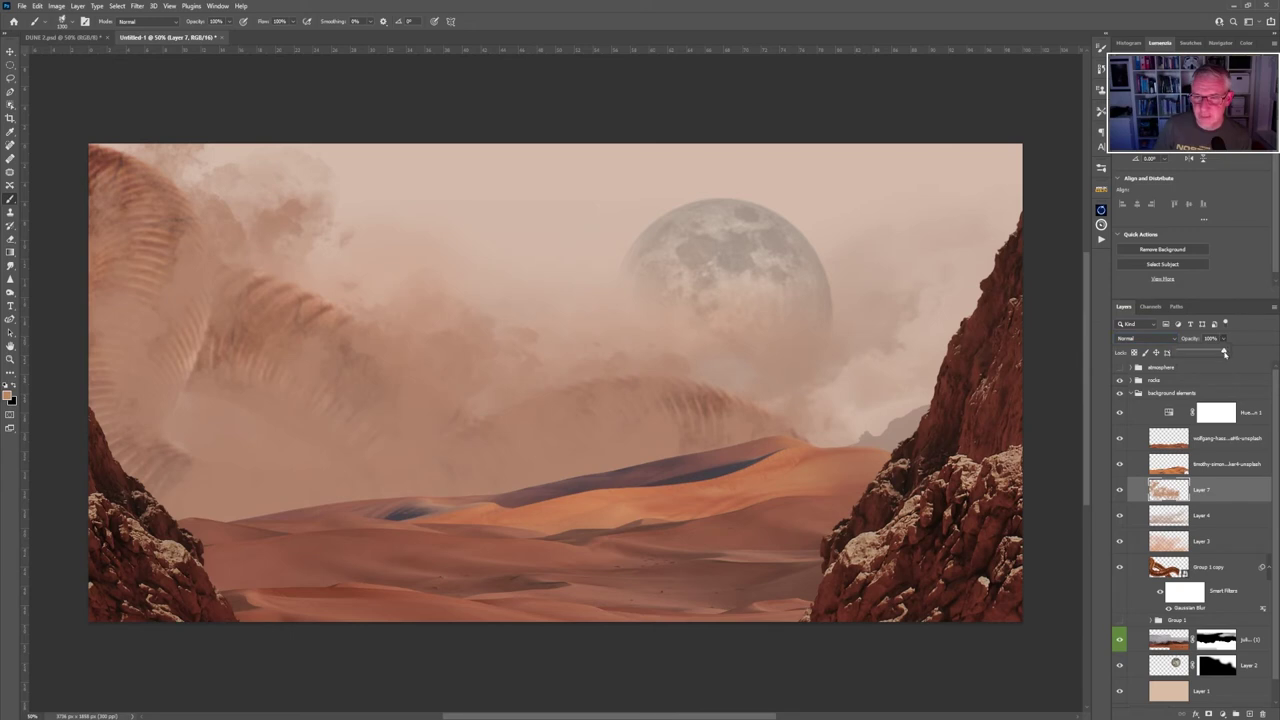
{"action": "left_click_drag", "start_coordinate": [1224, 352], "coordinate": [1196, 353]}
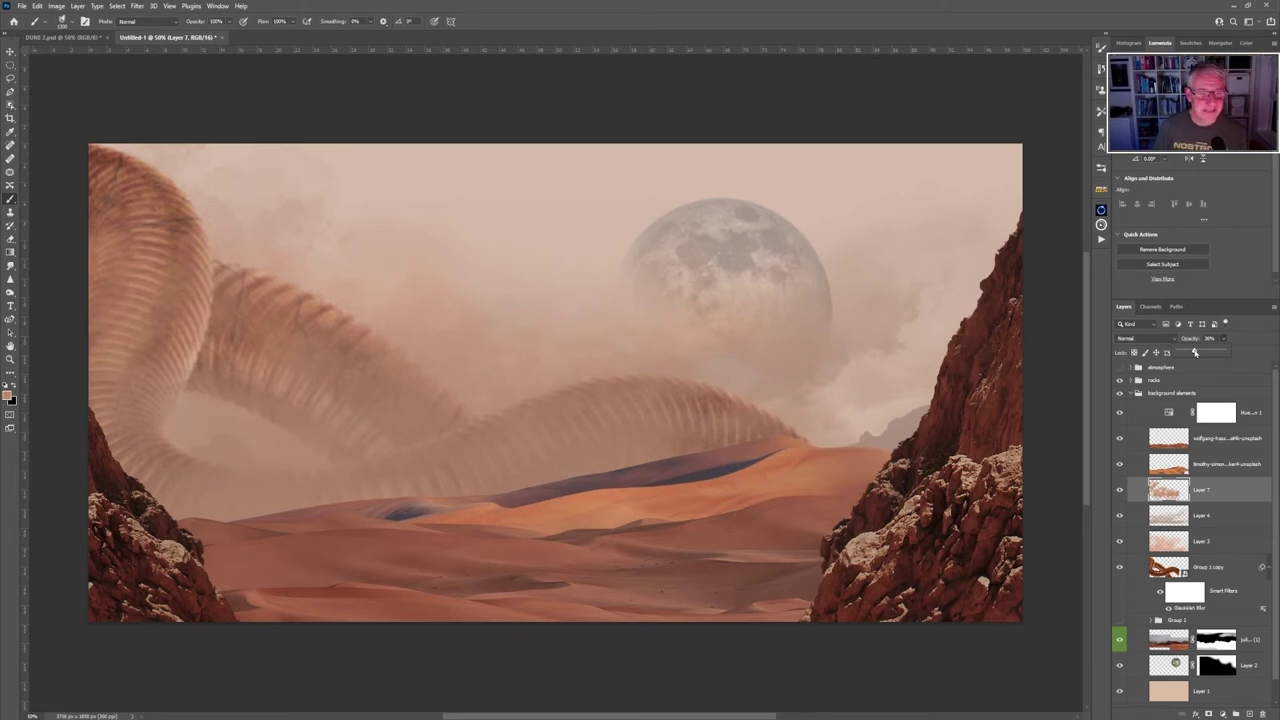
Soften the orange-tan smoke layer with a Gaussian Blur of about 0.9 pixels.
{"action": "left_click", "coordinate": [136, 6]}
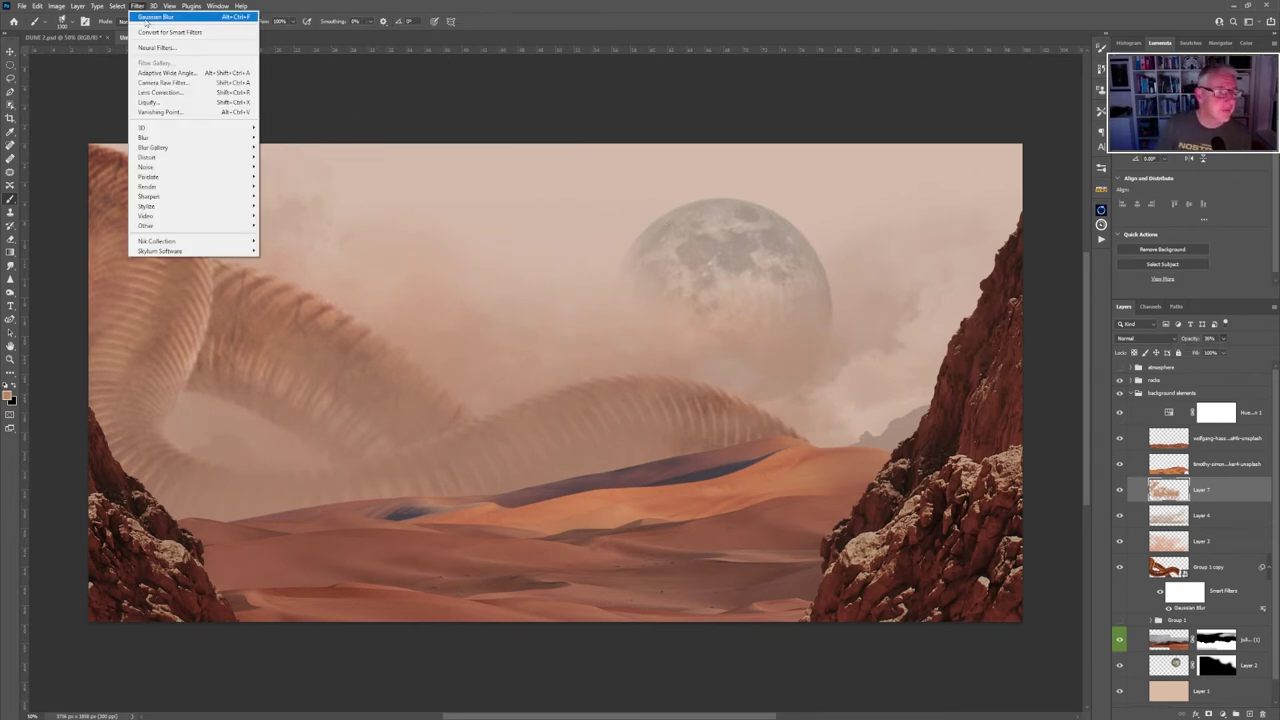
{"action": "mouse_move", "coordinate": [236, 140]}
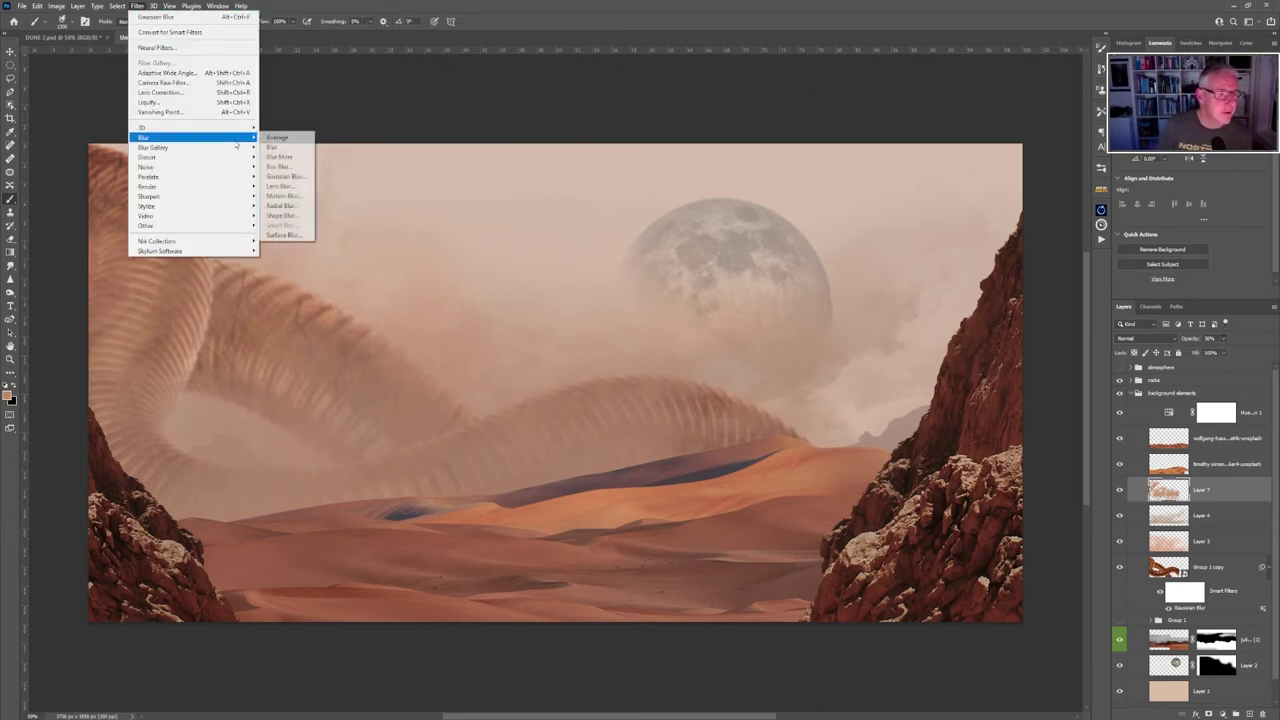
{"action": "left_click", "coordinate": [286, 176]}
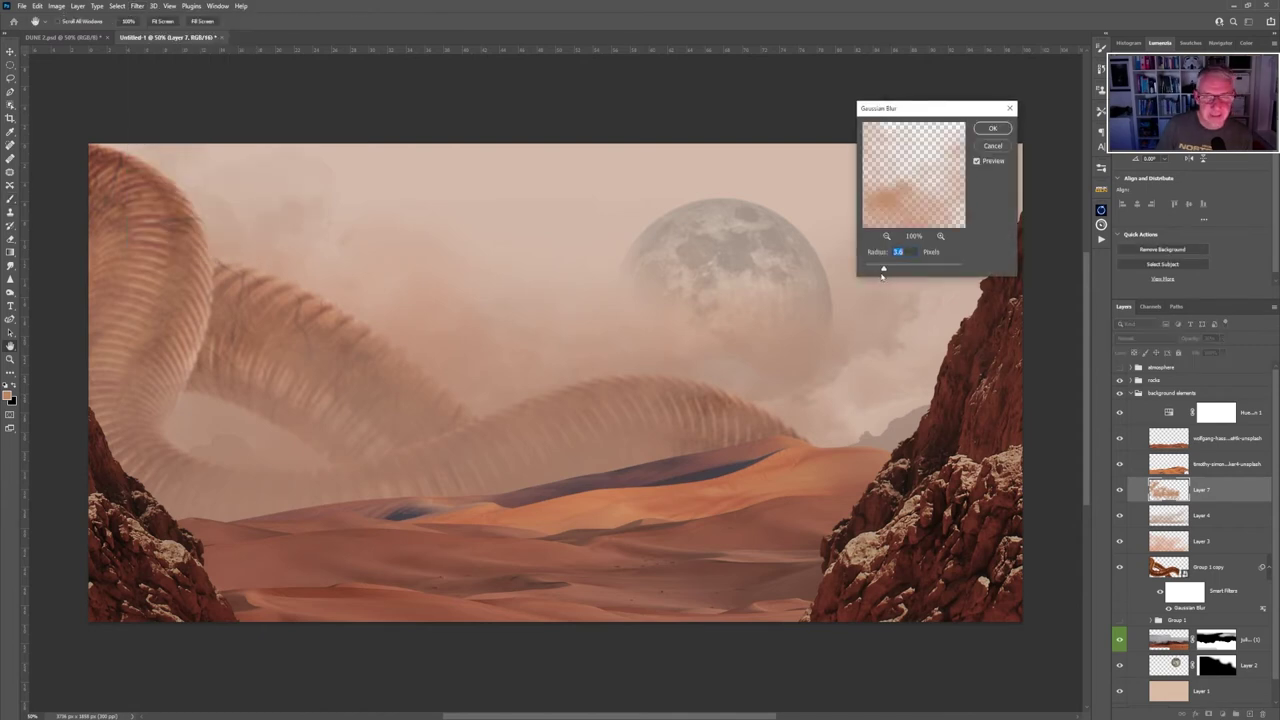
{"action": "left_click_drag", "start_coordinate": [883, 270], "coordinate": [868, 270]}
{"action": "left_click", "coordinate": [993, 130]}
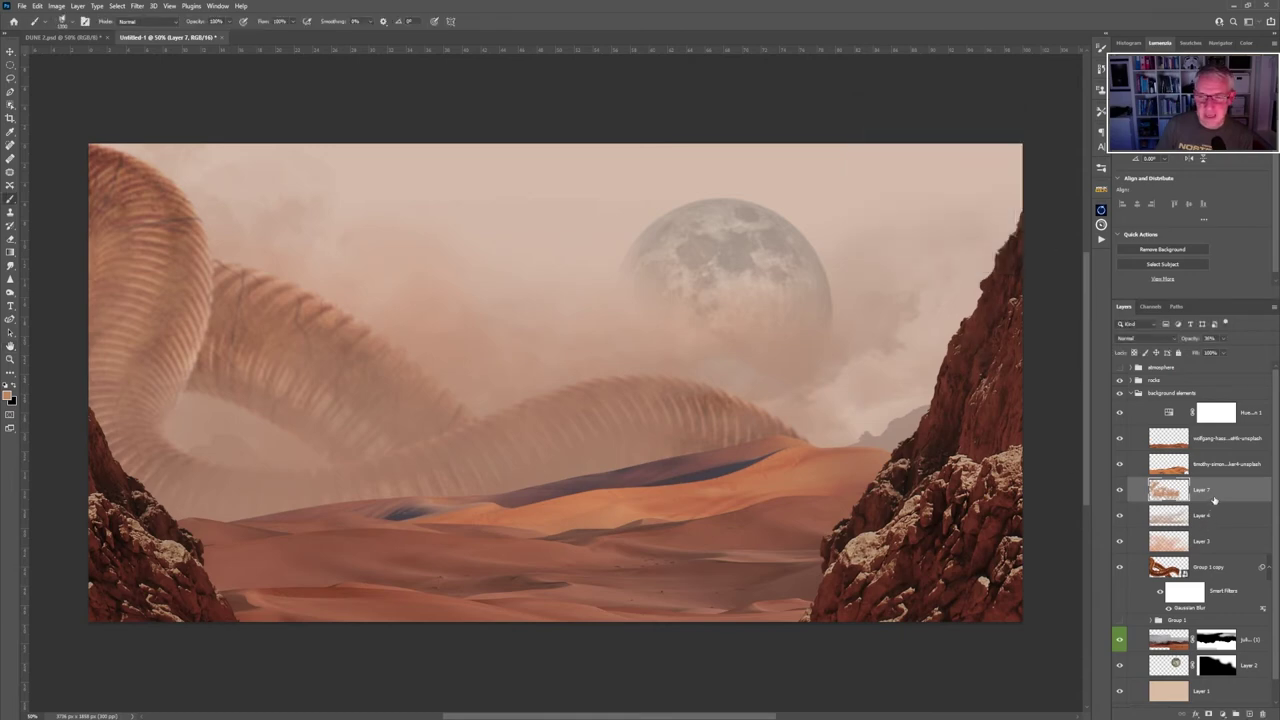
Add a new layer above the tan smoke and set the brush colour to dark brown #755a46.
{"action": "left_click", "coordinate": [1250, 713]}
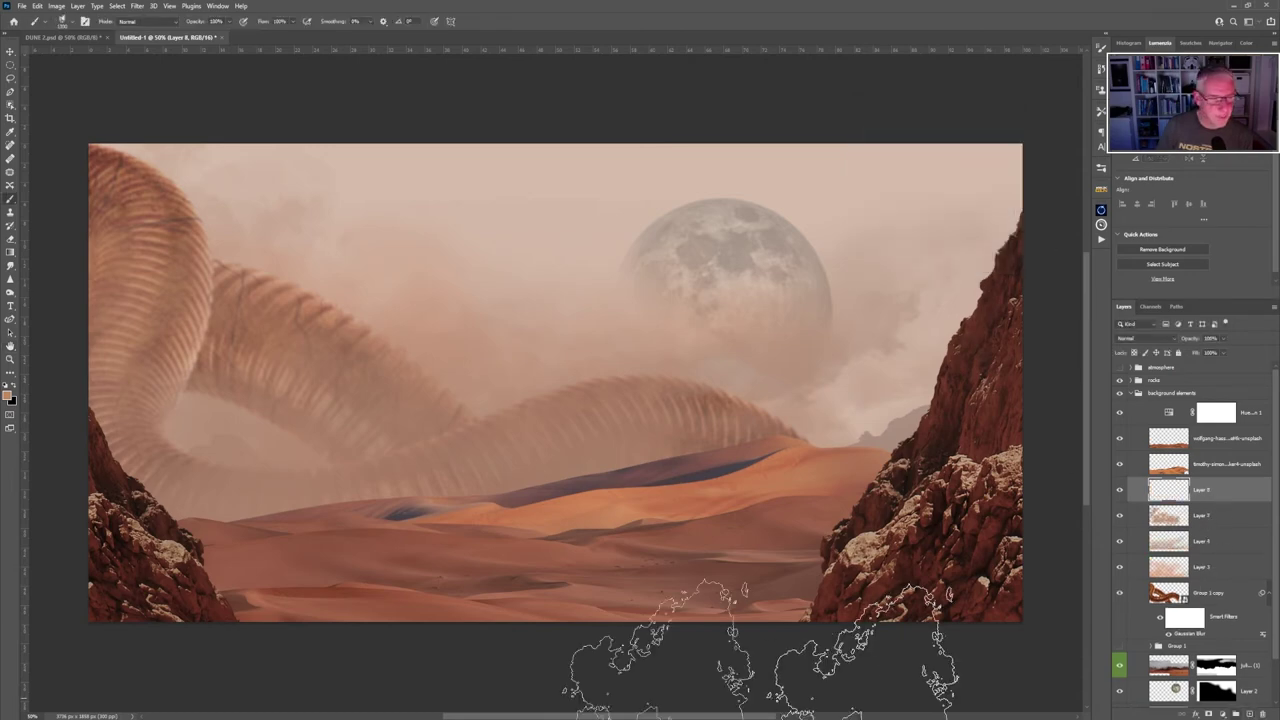
{"action": "left_click", "coordinate": [8, 397]}
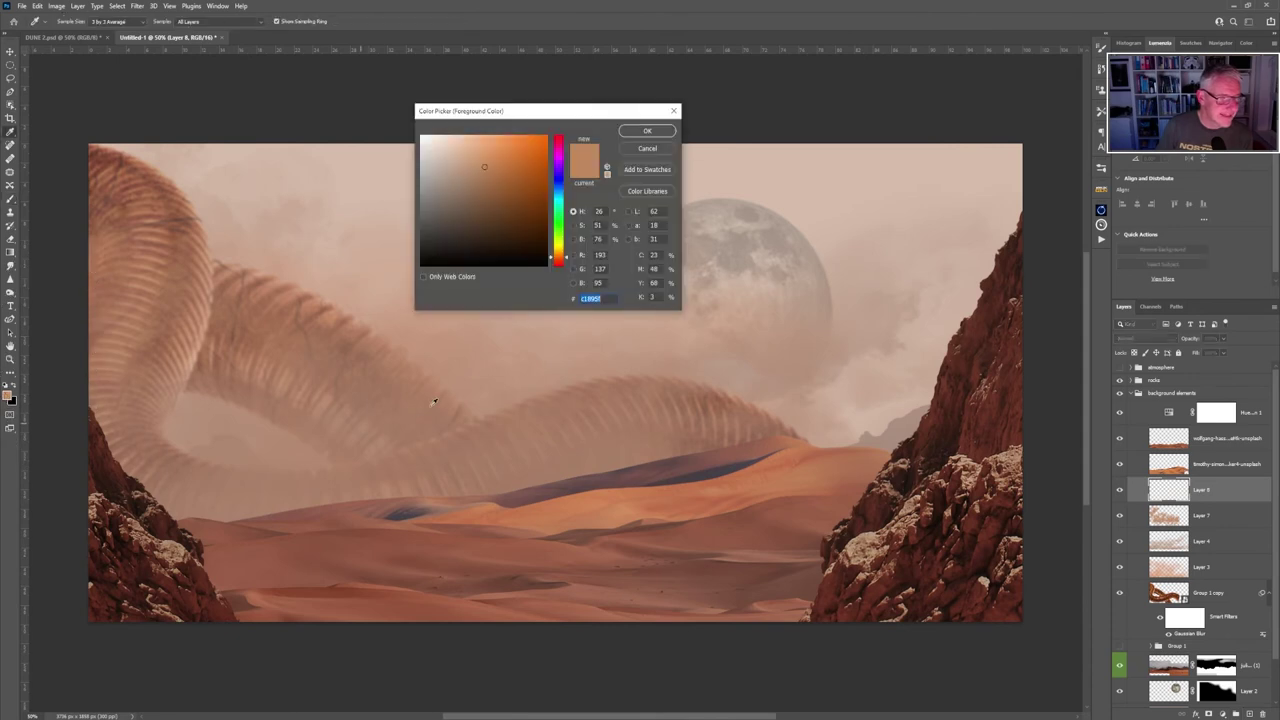
{"action": "left_click", "coordinate": [471, 205]}
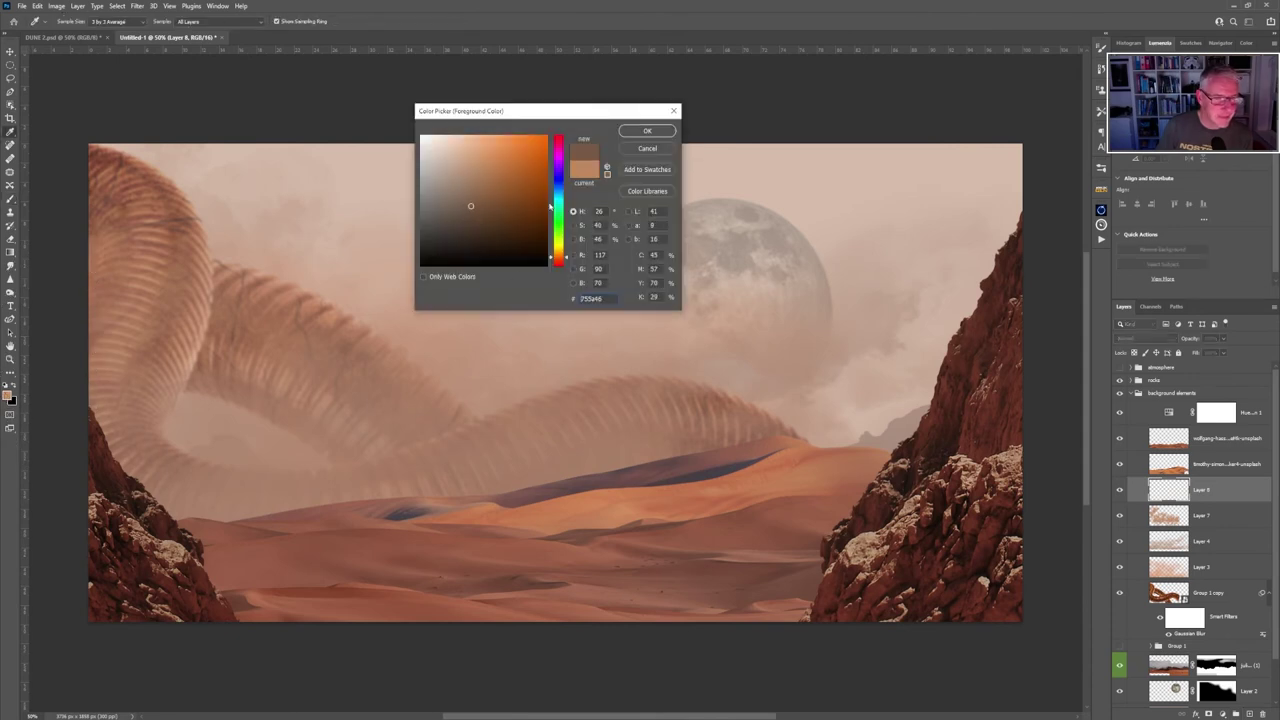
{"action": "left_click", "coordinate": [648, 132]}
{"action": "key", "text": "b"}
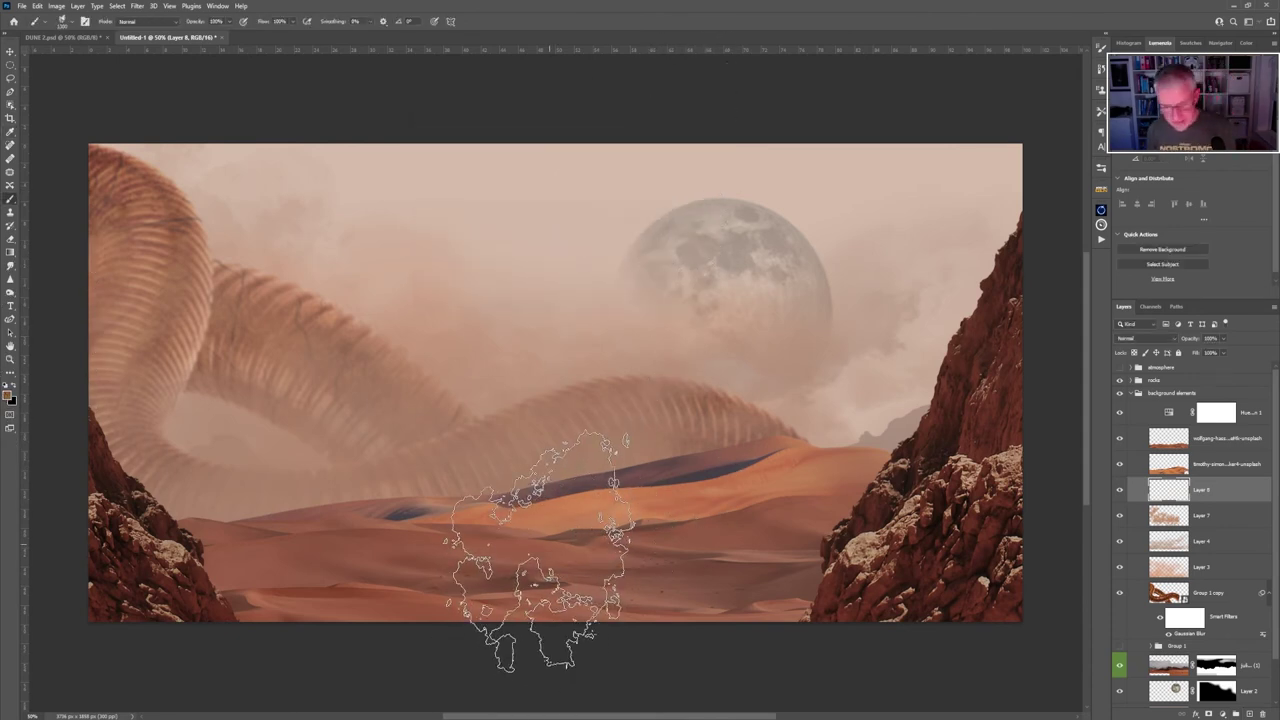
Paint dark brown smoke in varied brush sizes along the worm's base behind the dunes, from the rocks to its far end.
{"action": "key", "text": "bracketleft"}
{"action": "key", "text": "bracketleft"}
{"action": "key", "text": "bracketleft"}
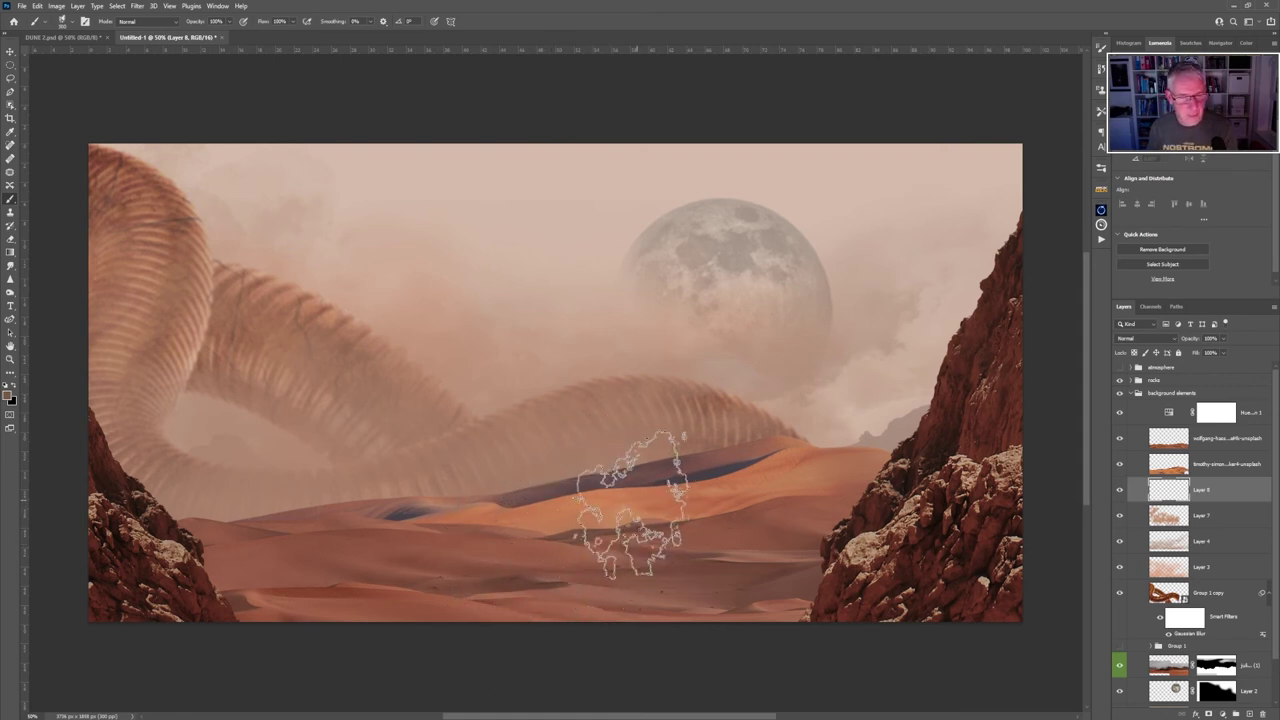
{"action": "left_click_drag", "start_coordinate": [643, 471], "coordinate": [665, 440]}
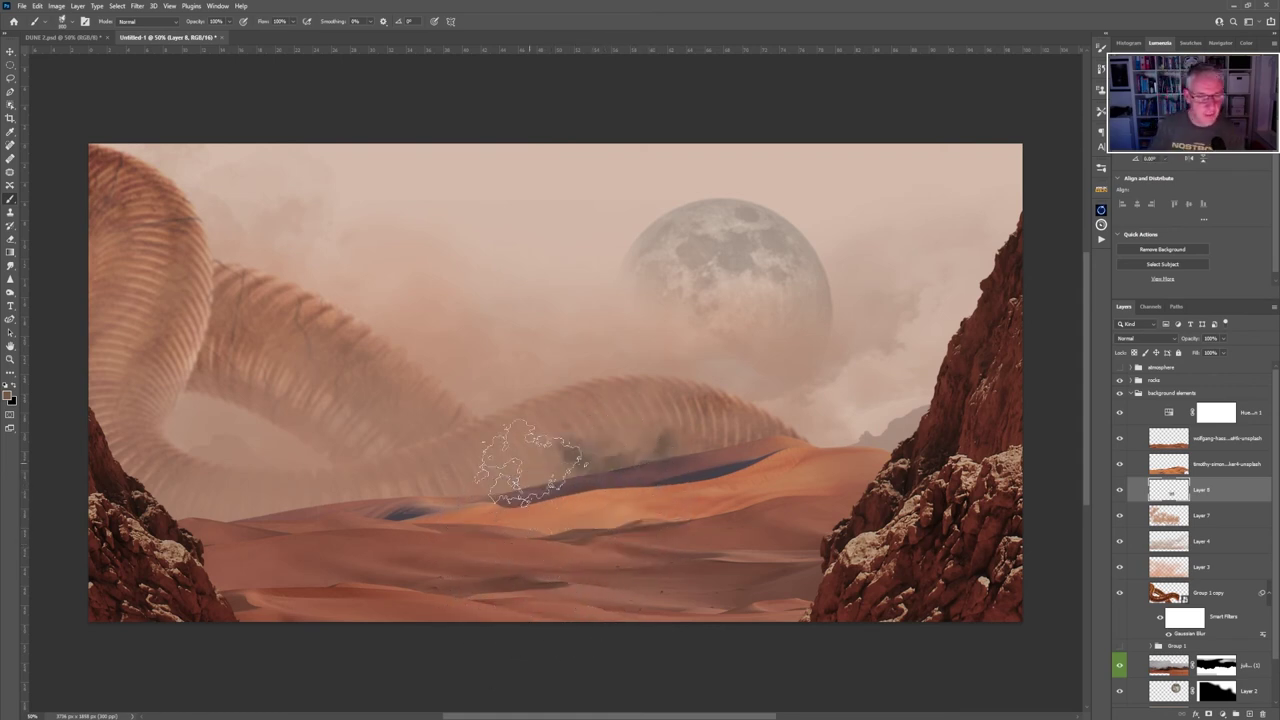
{"action": "left_click", "coordinate": [530, 460]}
{"action": "left_click", "coordinate": [391, 485]}
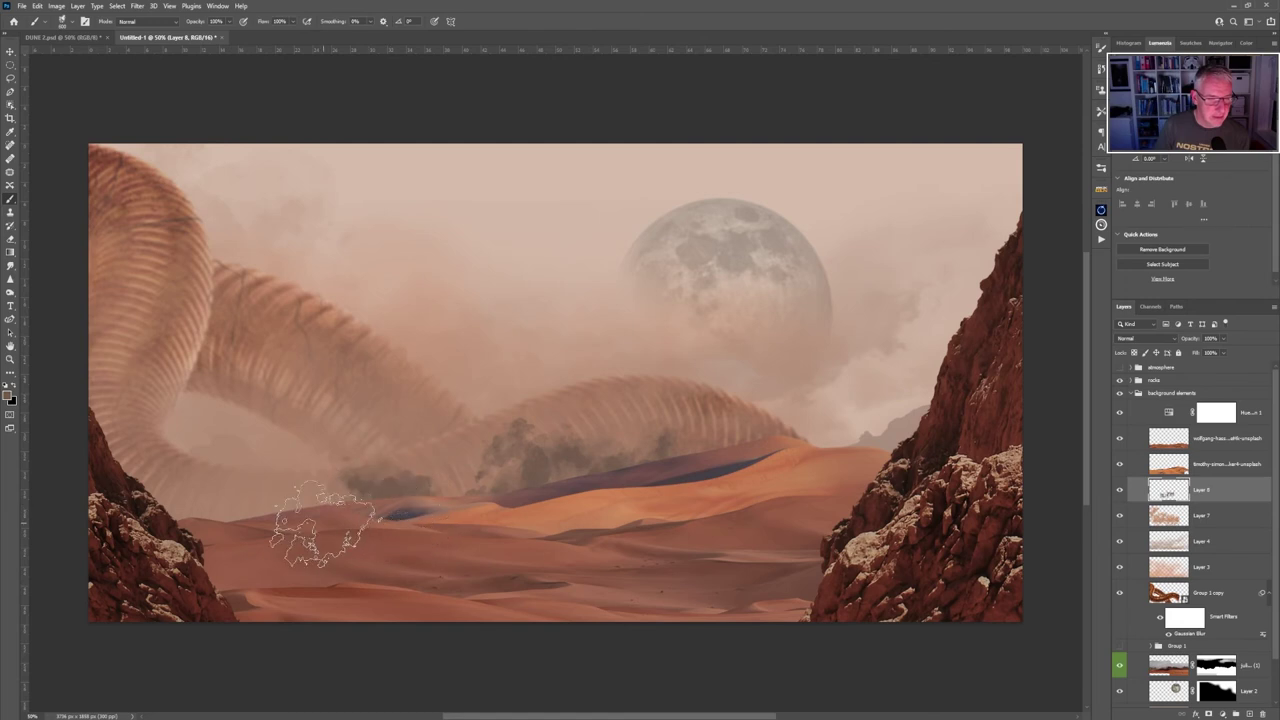
{"action": "left_click", "coordinate": [250, 495]}
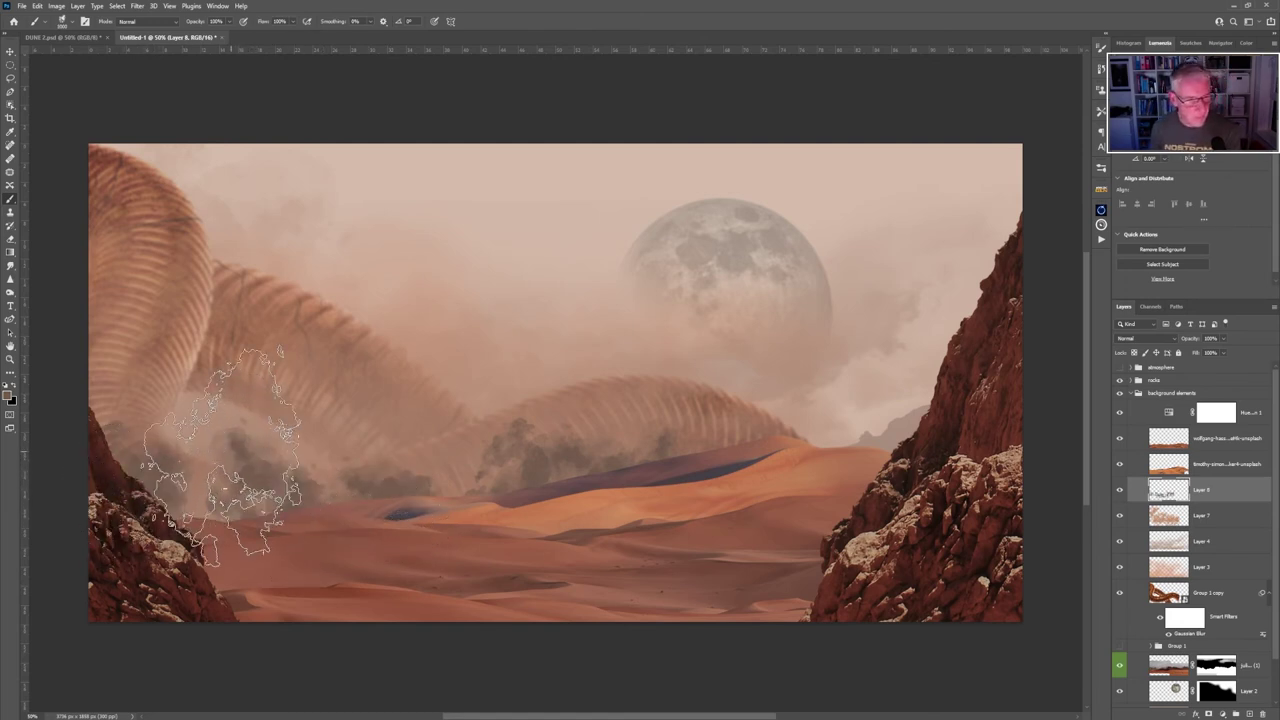
{"action": "left_click", "coordinate": [238, 418]}
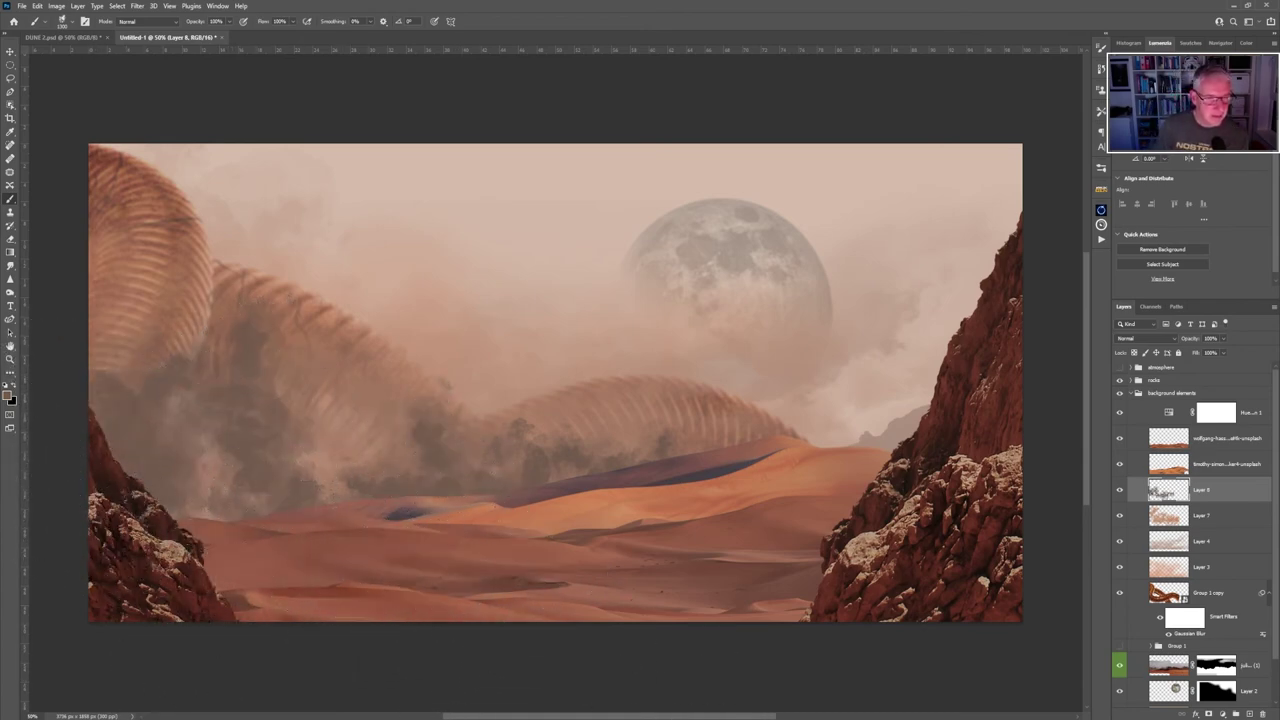
{"action": "left_click", "coordinate": [757, 490]}
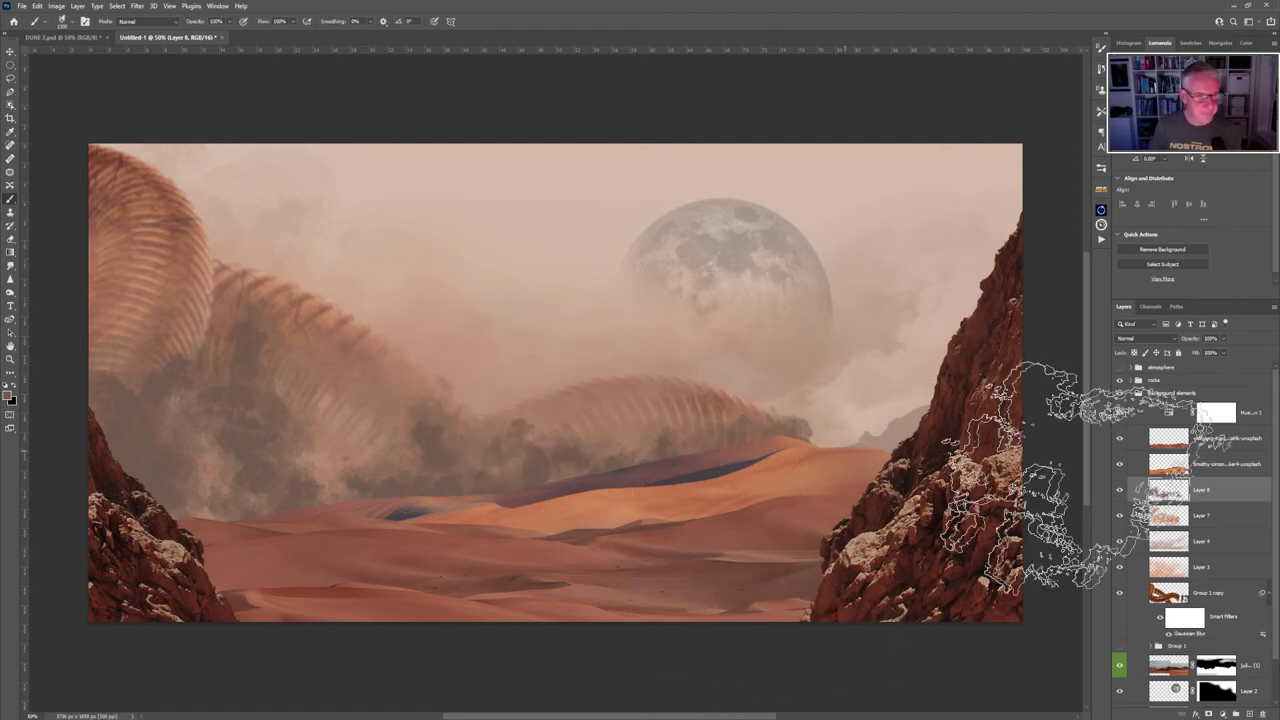
Lower the dark smoke layer's opacity to 30% and soften it with a Gaussian Blur of 1.6 pixels.
{"action": "left_click", "coordinate": [1225, 341]}
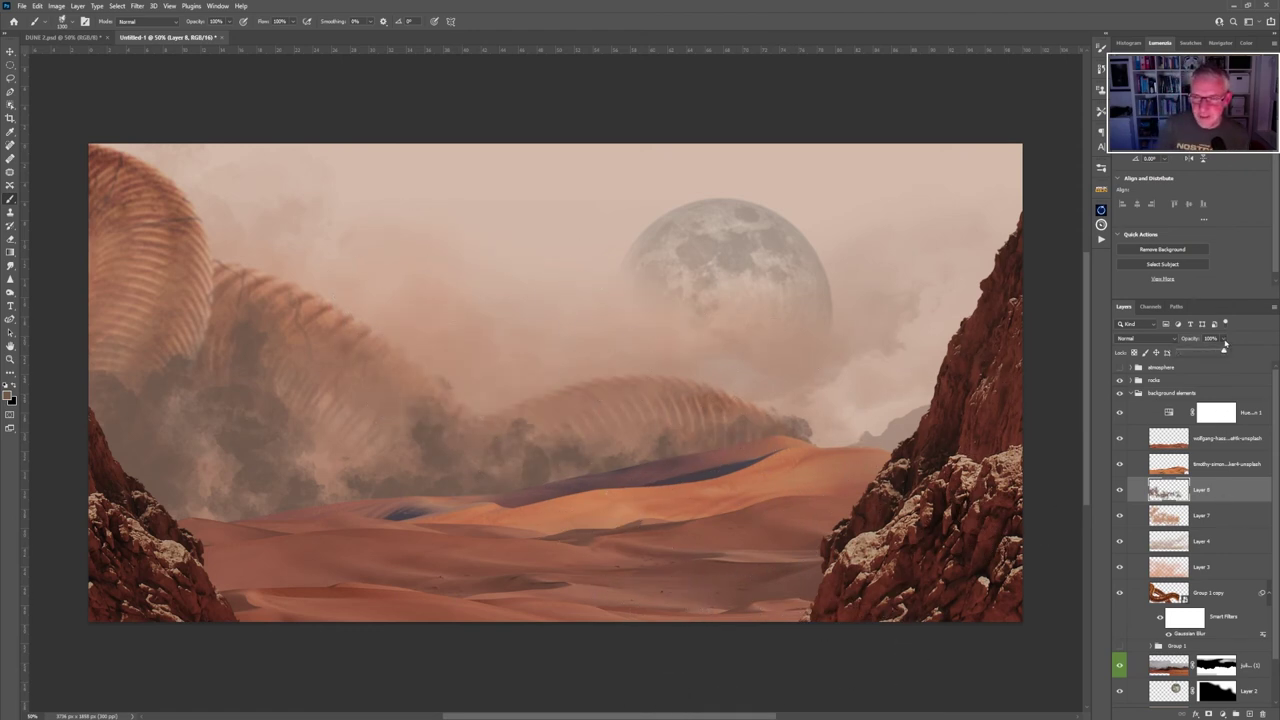
{"action": "left_click_drag", "start_coordinate": [1222, 351], "coordinate": [1196, 352]}
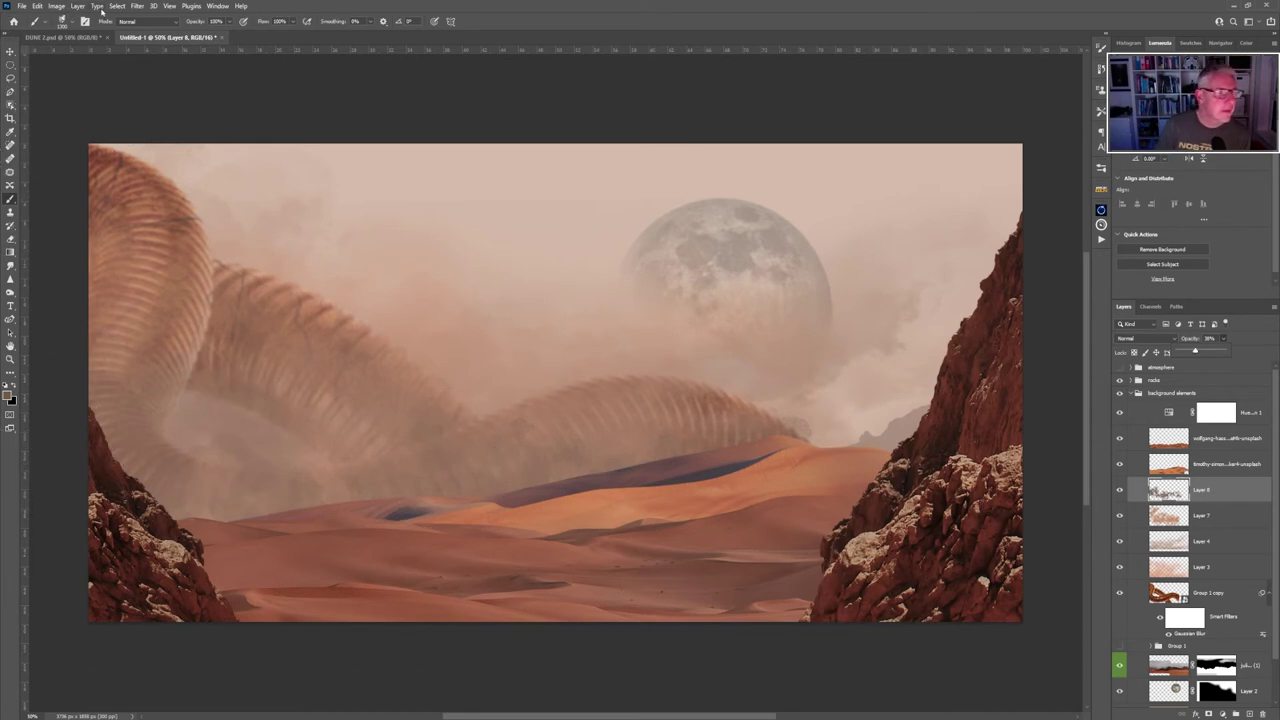
{"action": "left_click", "coordinate": [135, 6]}
{"action": "mouse_move", "coordinate": [180, 138]}
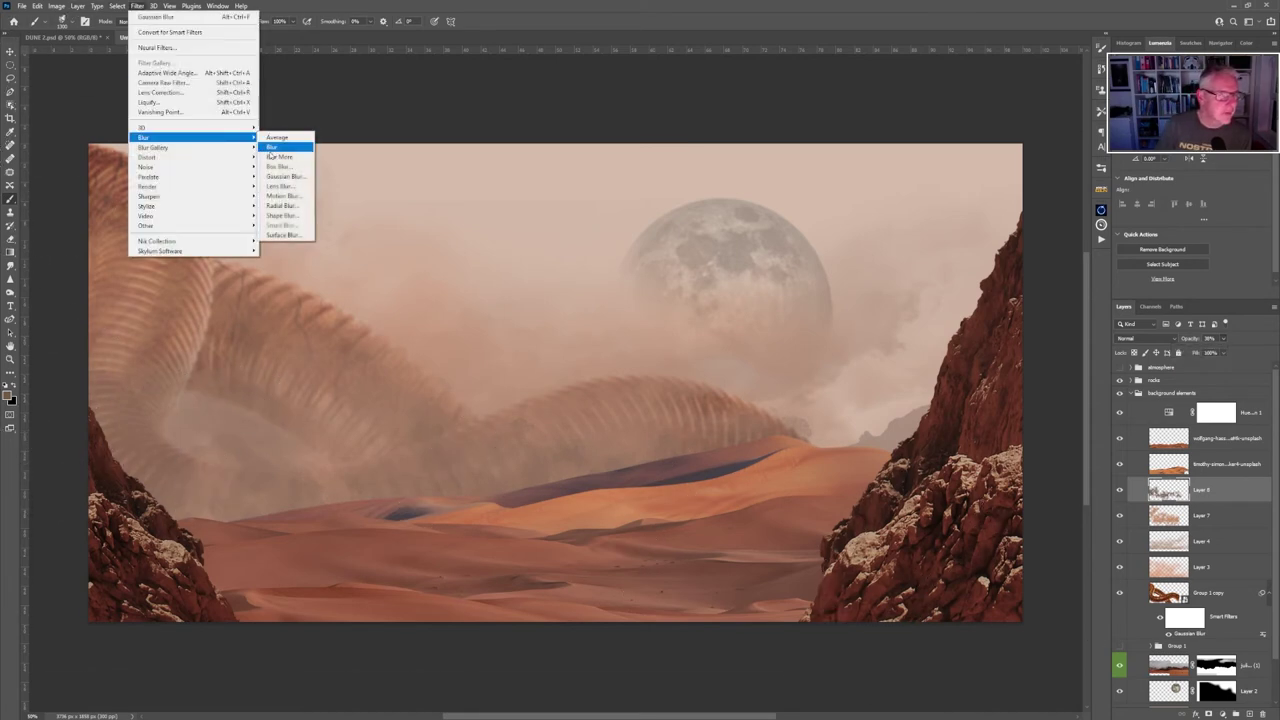
{"action": "left_click", "coordinate": [283, 176]}
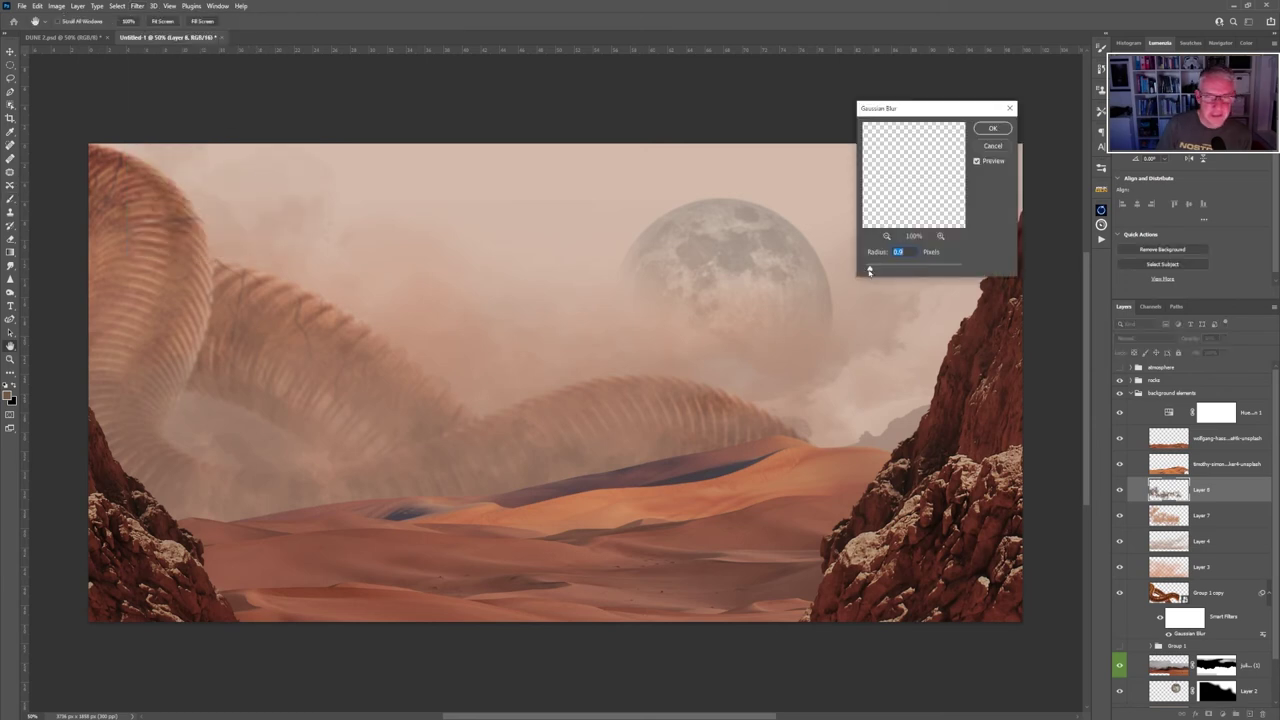
{"action": "left_click_drag", "start_coordinate": [869, 270], "coordinate": [873, 271]}
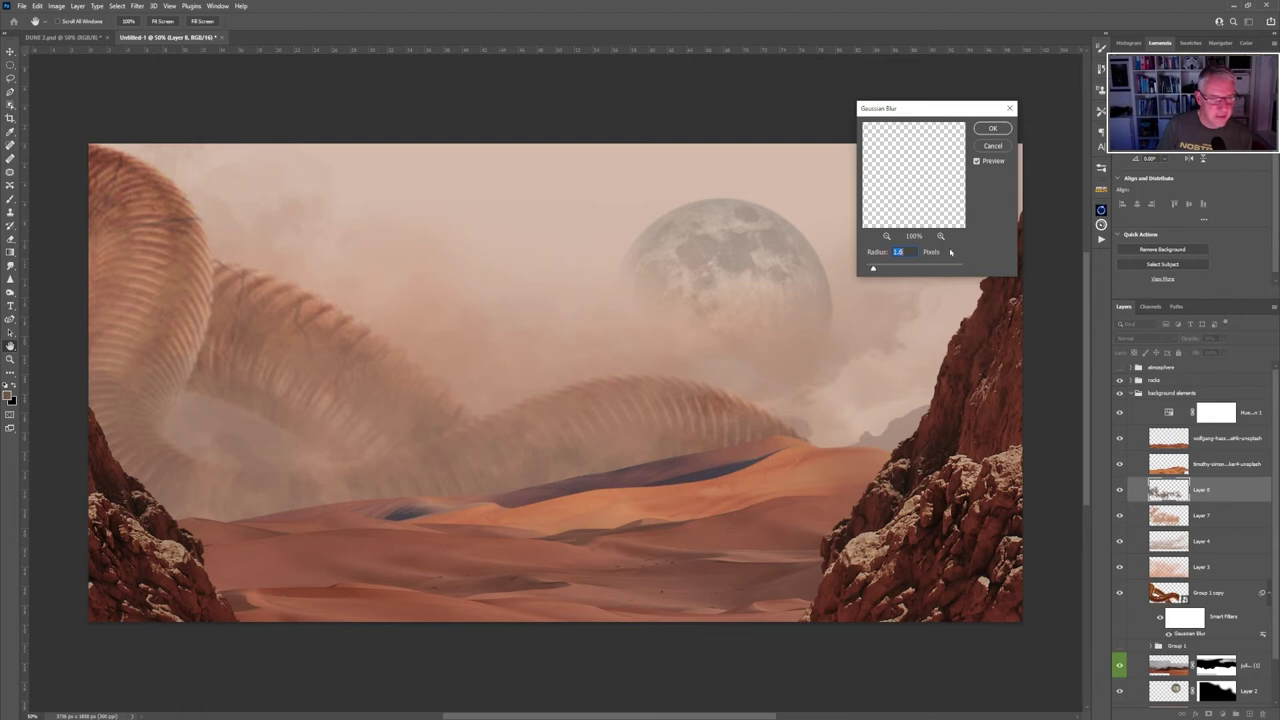
{"action": "left_click", "coordinate": [992, 128]}
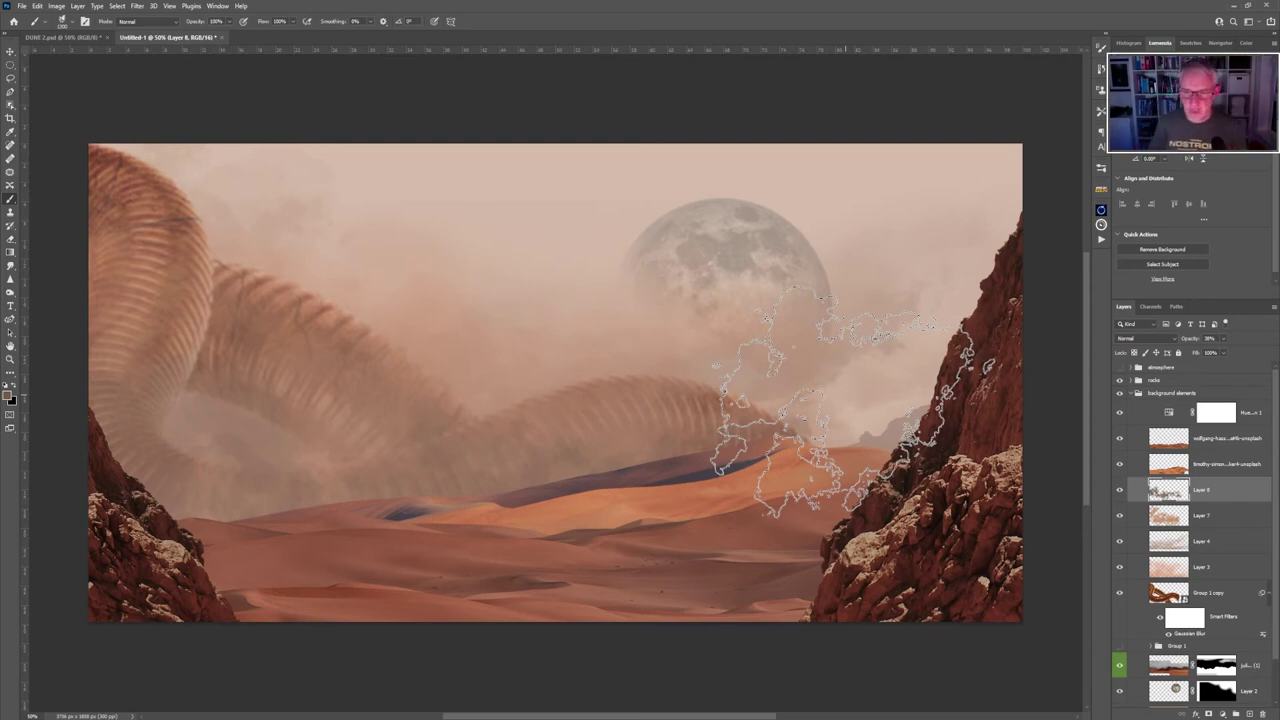
{"action": "key", "text": "ctrl+d"}
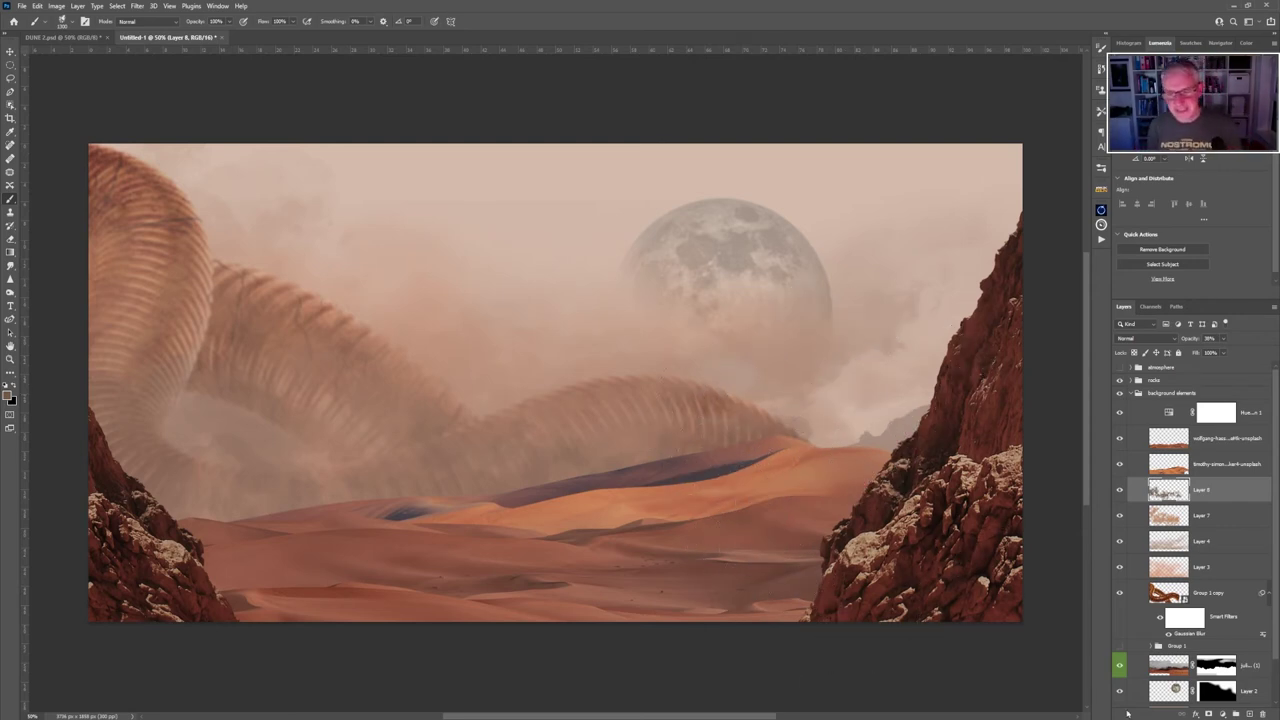
Duplicate the dark and tan smoke layers together and merge the two copies into one layer.
{"action": "left_click", "coordinate": [1224, 517], "text": "shift"}
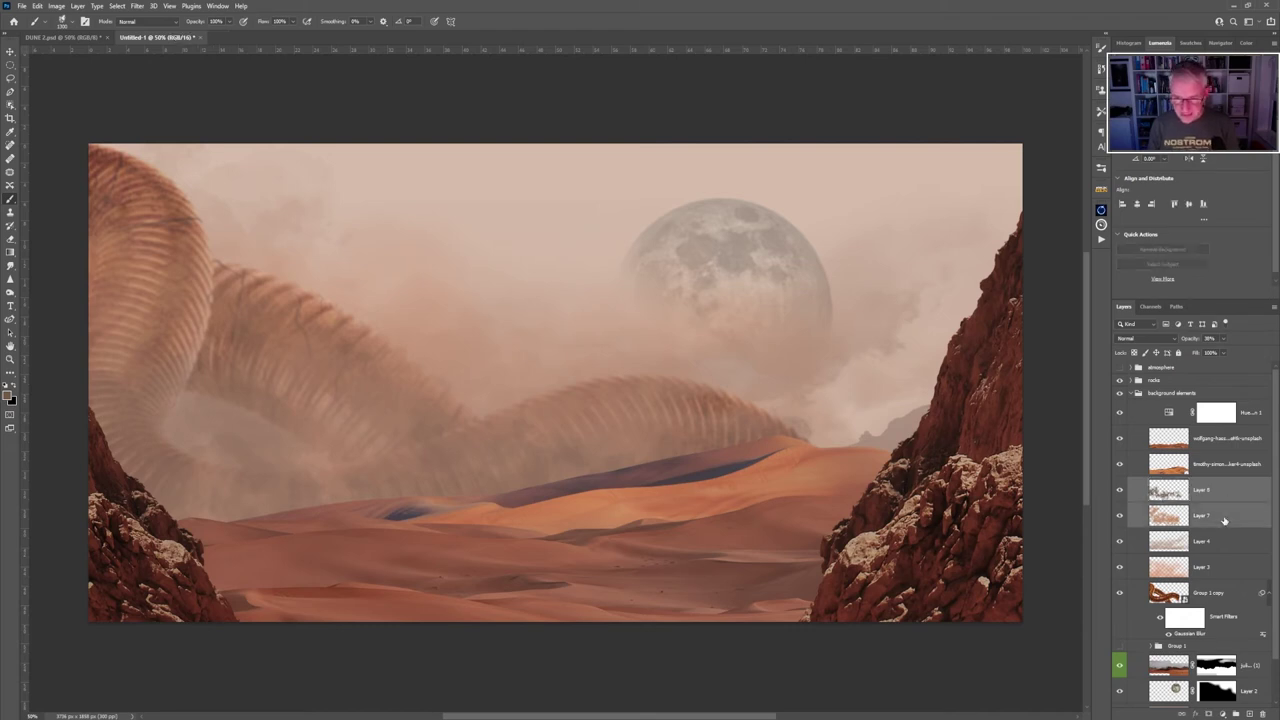
{"action": "key", "text": "ctrl+j"}
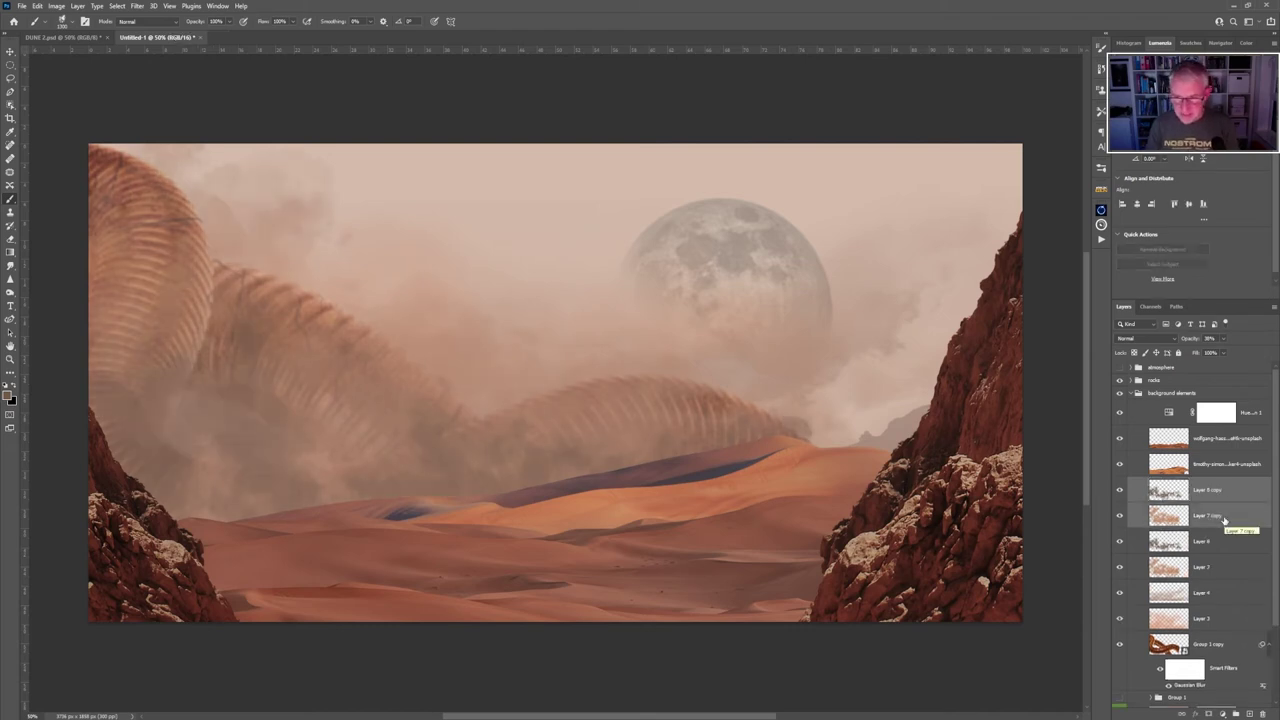
{"action": "key", "text": "ctrl+e"}
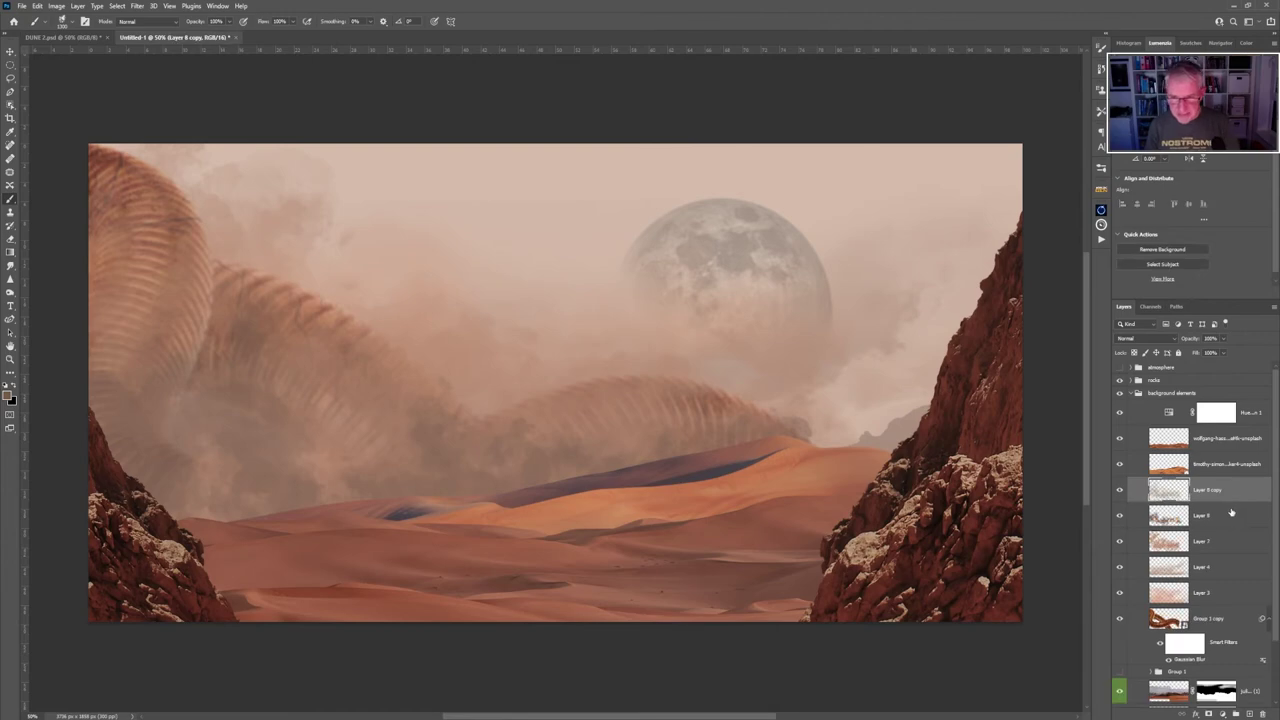
Compare the haze with the two original smoke layers hidden and shown beneath the merged copy.
{"action": "left_click", "coordinate": [1168, 489], "text": "ctrl"}
{"action": "left_click", "coordinate": [1119, 515]}
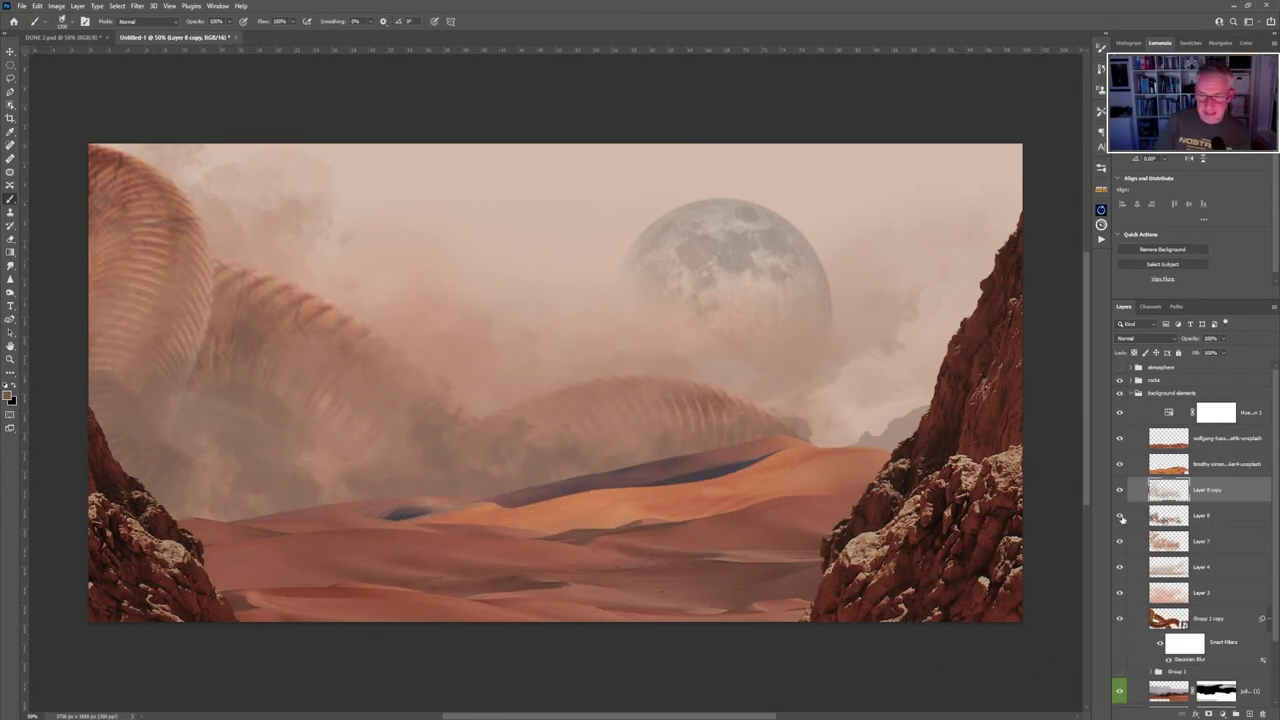
{"action": "left_click", "coordinate": [1119, 541]}
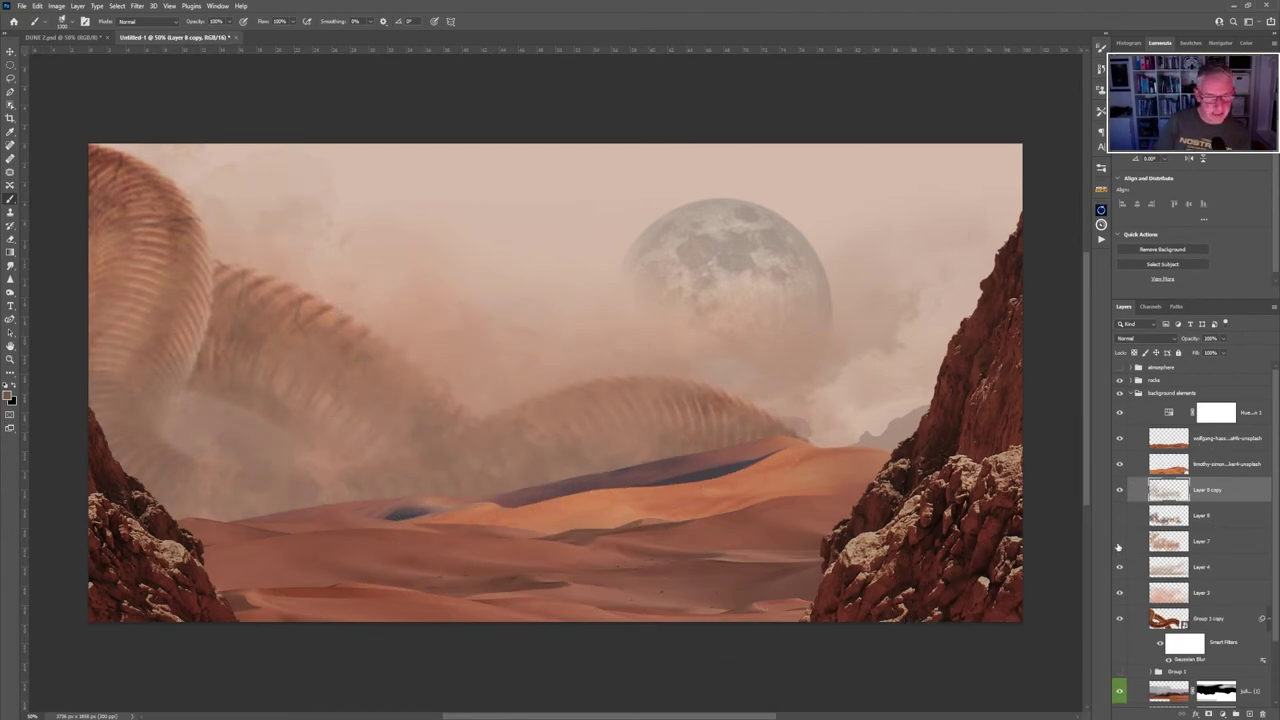
{"action": "left_click", "coordinate": [1119, 541]}
{"action": "left_click", "coordinate": [1119, 515]}
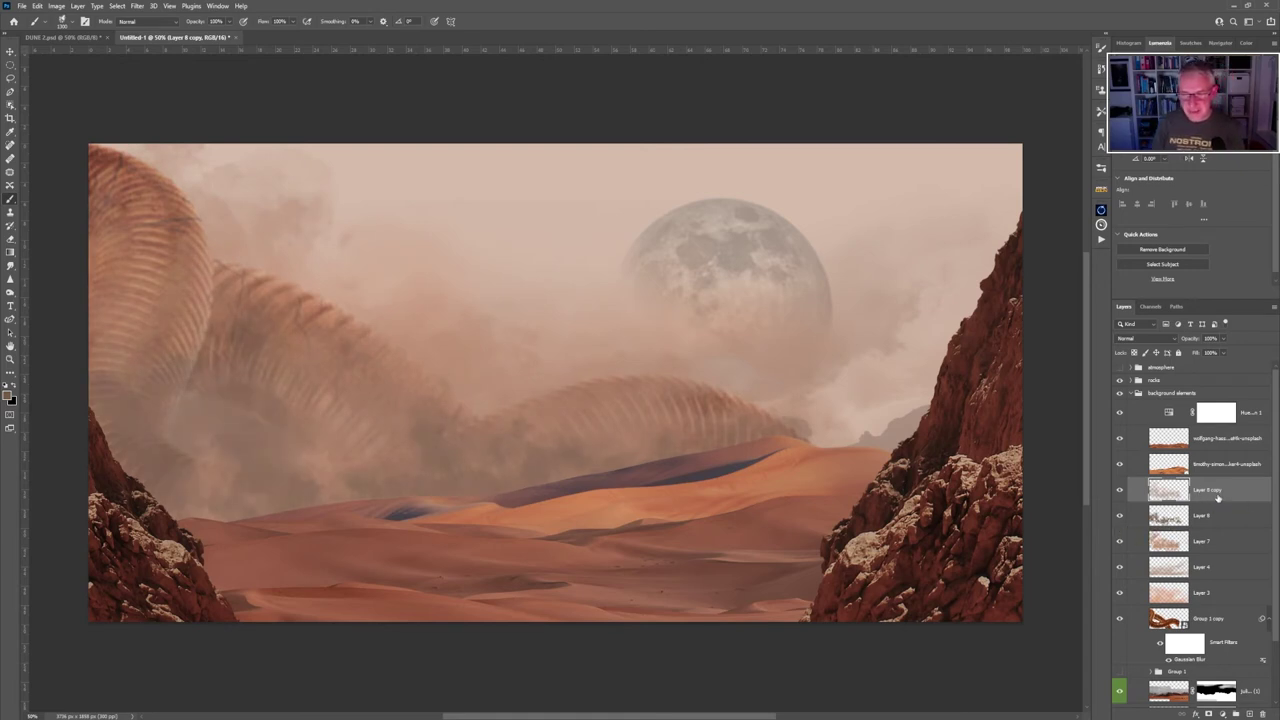
{"action": "left_click", "coordinate": [1168, 489], "text": "ctrl"}
{"action": "key", "text": "ctrl+d"}
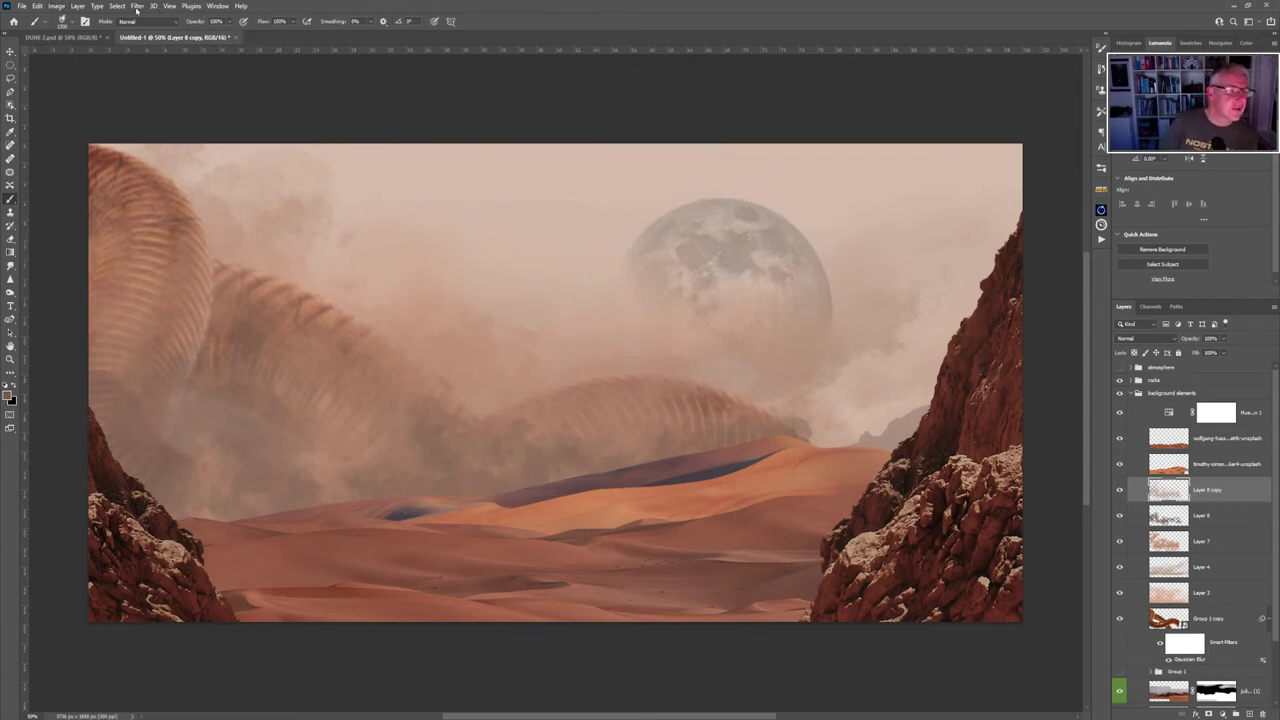
Apply a Motion Blur with an angle of -18° and a distance of 131 pixels to the merged smoke copy.
{"action": "left_click", "coordinate": [137, 6]}
{"action": "mouse_move", "coordinate": [184, 139]}
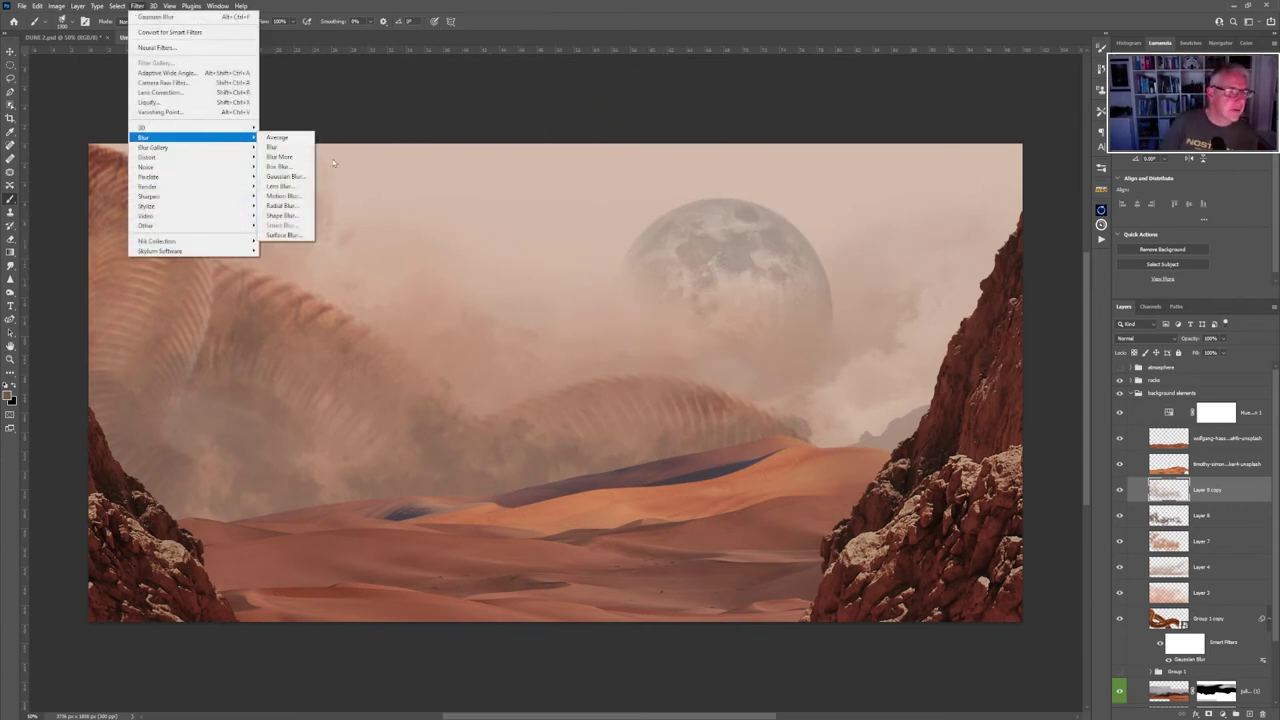
{"action": "left_click", "coordinate": [296, 197]}
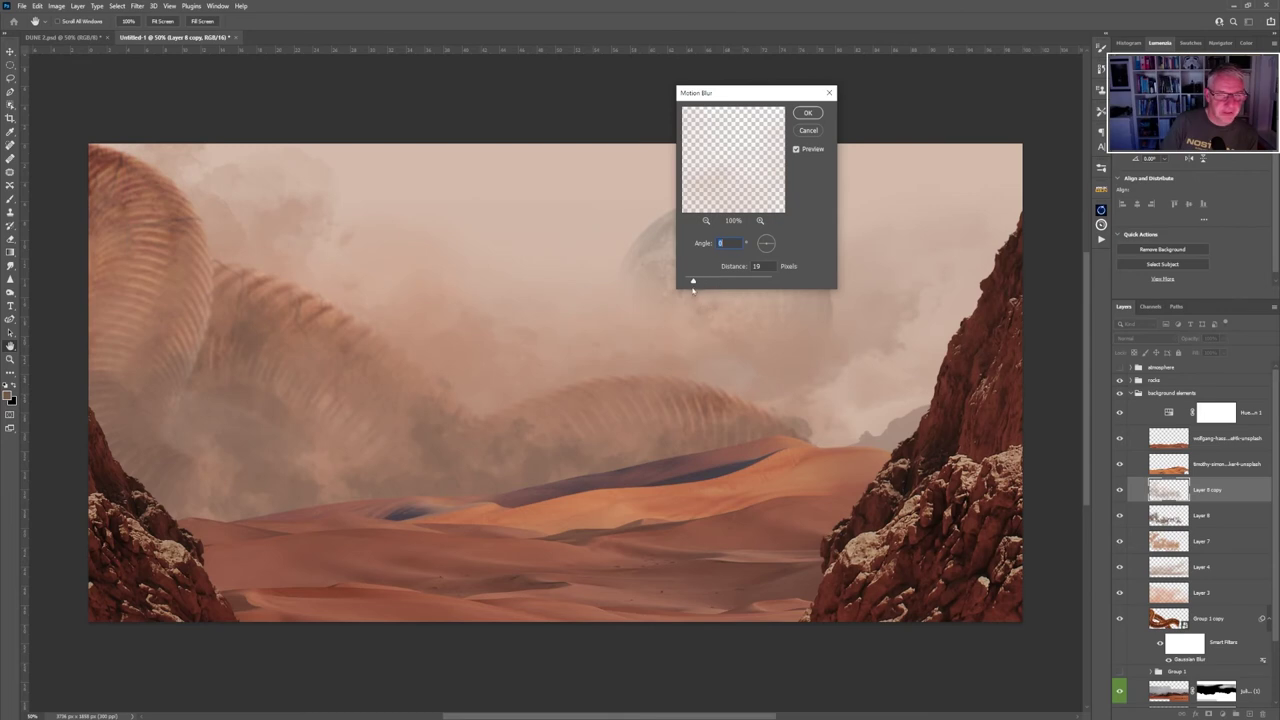
{"action": "left_click_drag", "start_coordinate": [692, 281], "coordinate": [708, 282]}
{"action": "left_click_drag", "start_coordinate": [685, 282], "coordinate": [698, 282]}
{"action": "left_click", "coordinate": [773, 248]}
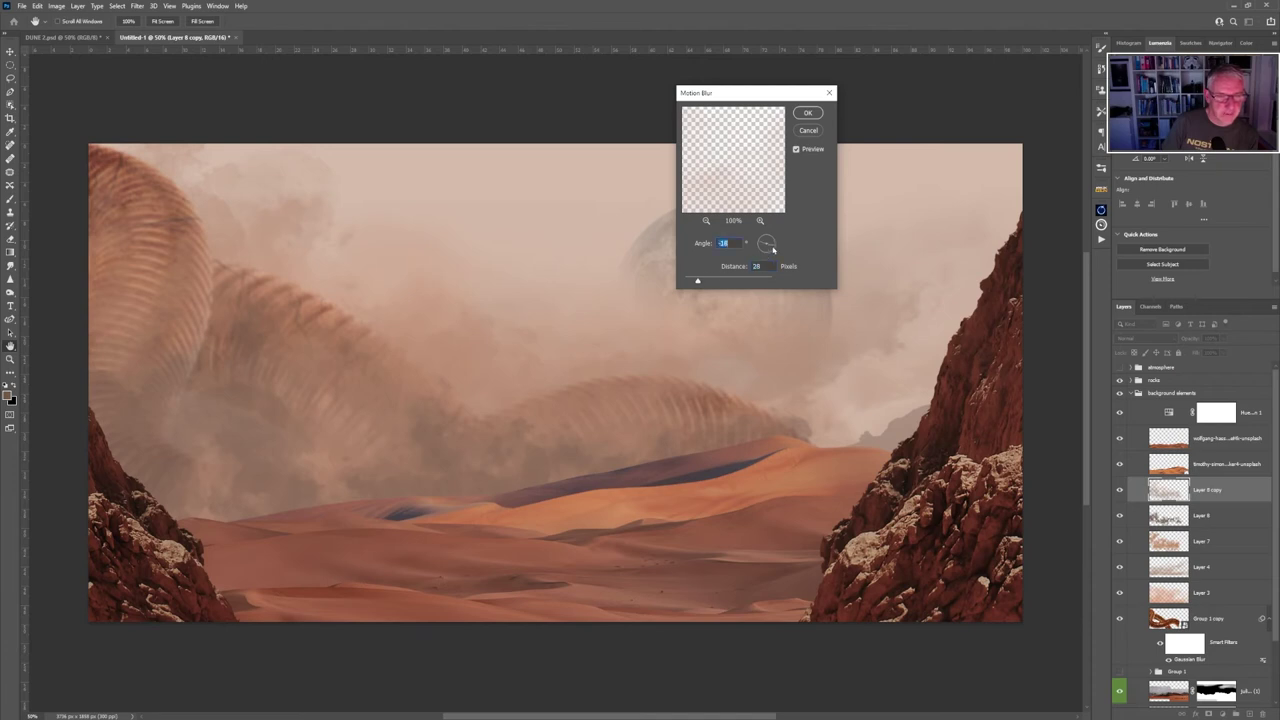
{"action": "left_click", "coordinate": [706, 283]}
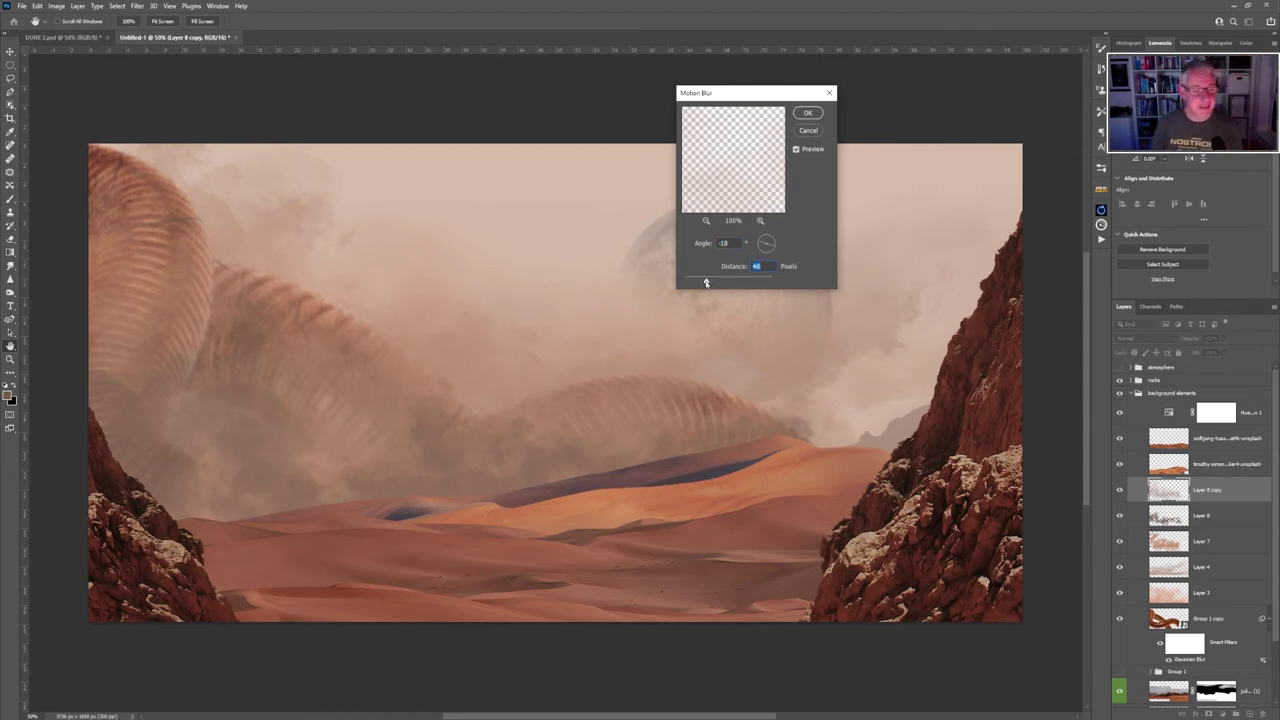
{"action": "left_click_drag", "start_coordinate": [712, 280], "coordinate": [713, 283]}
{"action": "left_click_drag", "start_coordinate": [714, 283], "coordinate": [720, 281]}
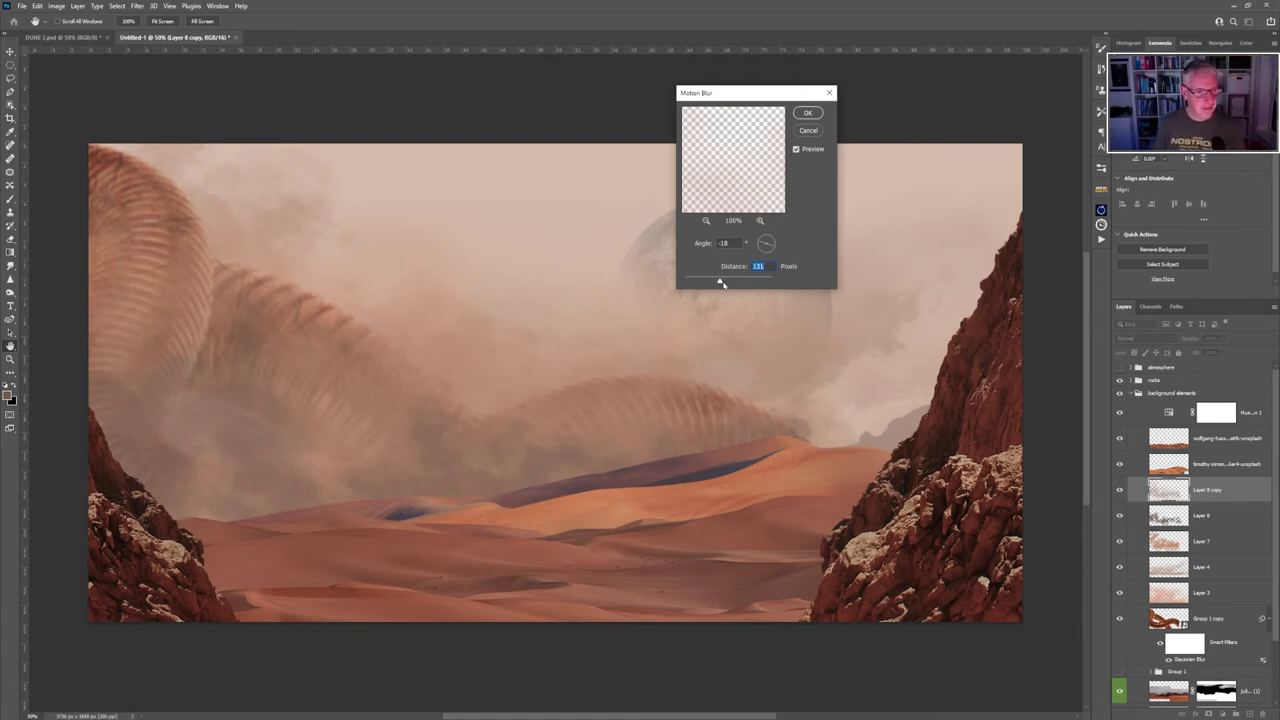
{"action": "left_click", "coordinate": [808, 113]}
{"action": "left_click", "coordinate": [1162, 495], "text": "ctrl"}
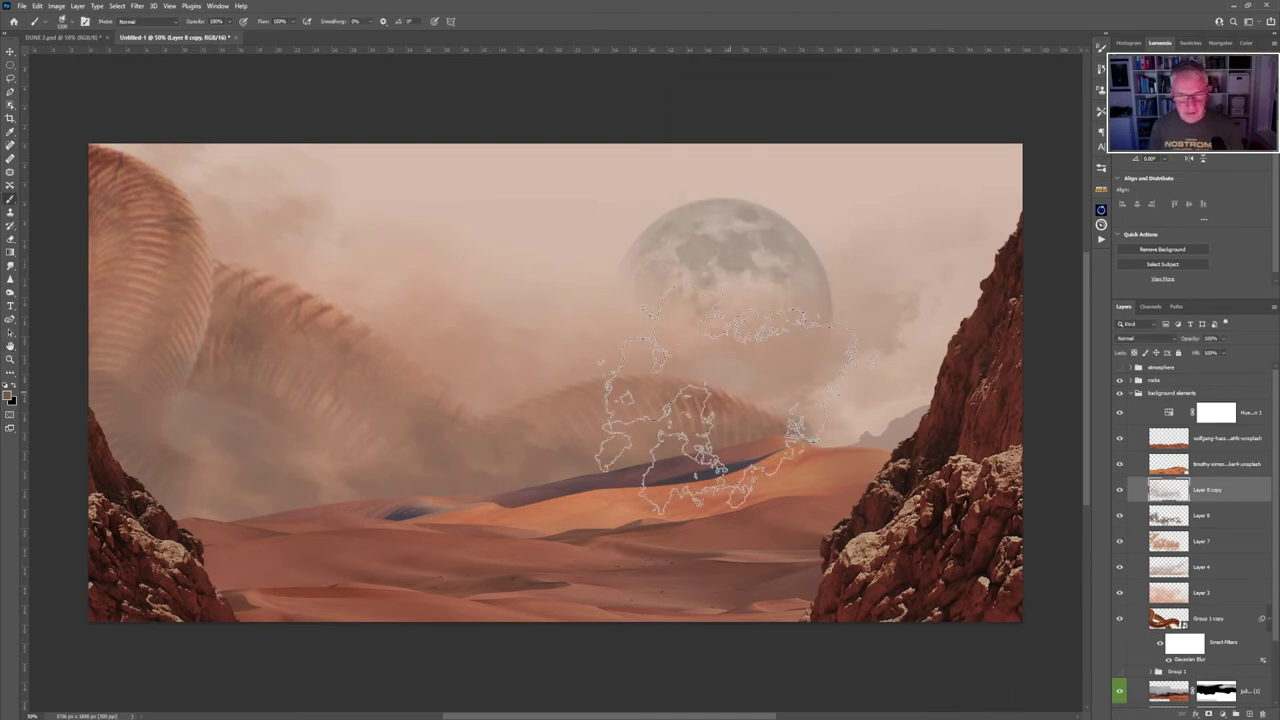
{"action": "key", "text": "ctrl+d"}
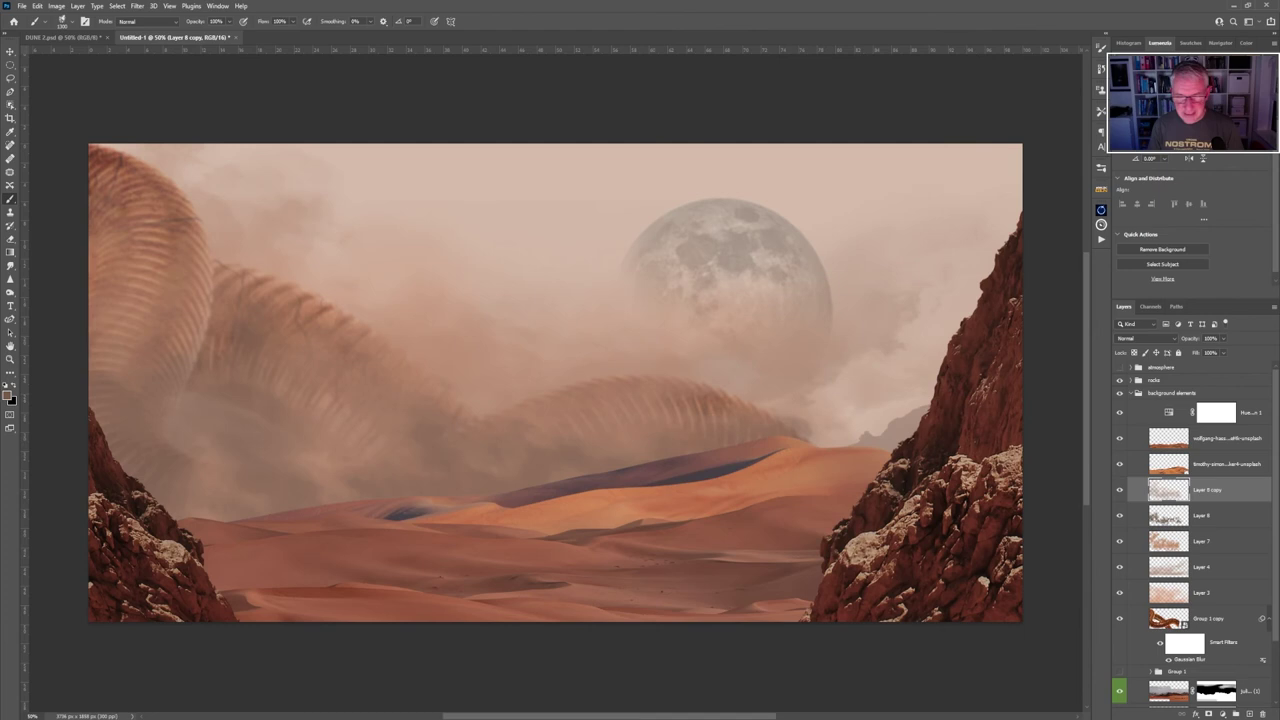
Compare the dark smoke layer hidden and shown, and lower its opacity to about 22%.
{"action": "left_click", "coordinate": [1200, 515]}
{"action": "left_click", "coordinate": [1121, 517]}
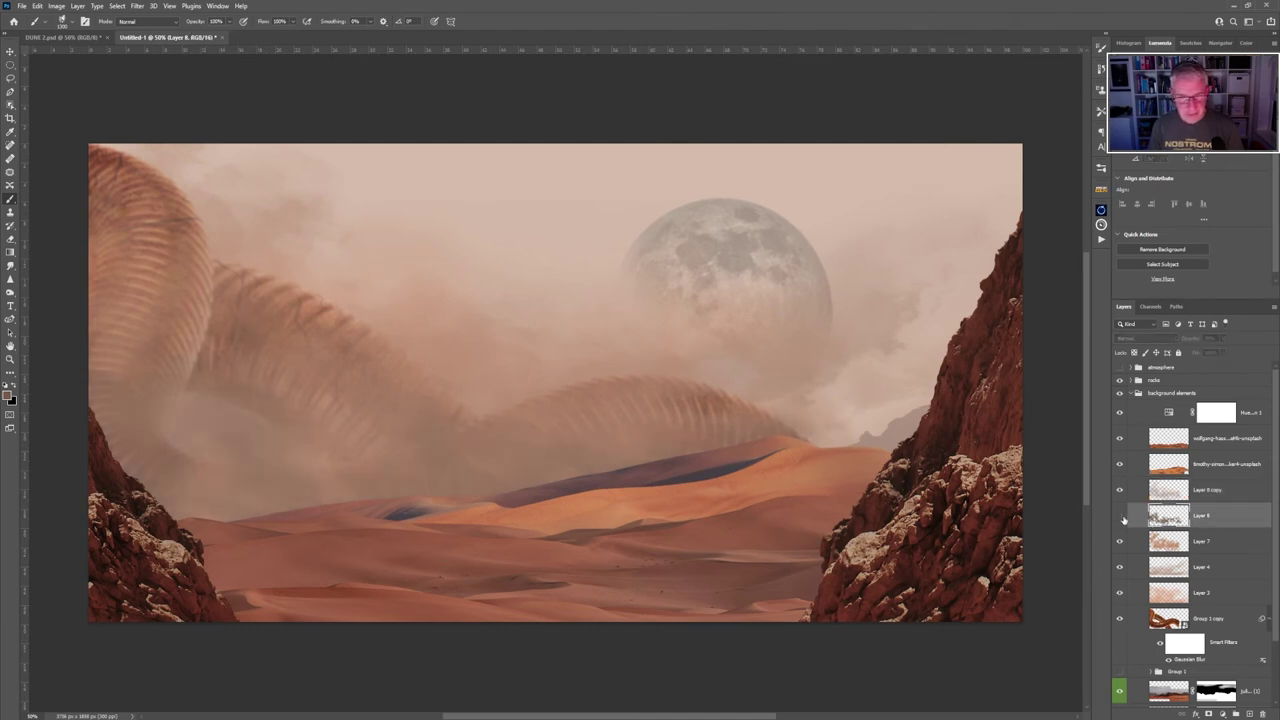
{"action": "left_click", "coordinate": [1120, 516]}
{"action": "left_click", "coordinate": [1121, 517]}
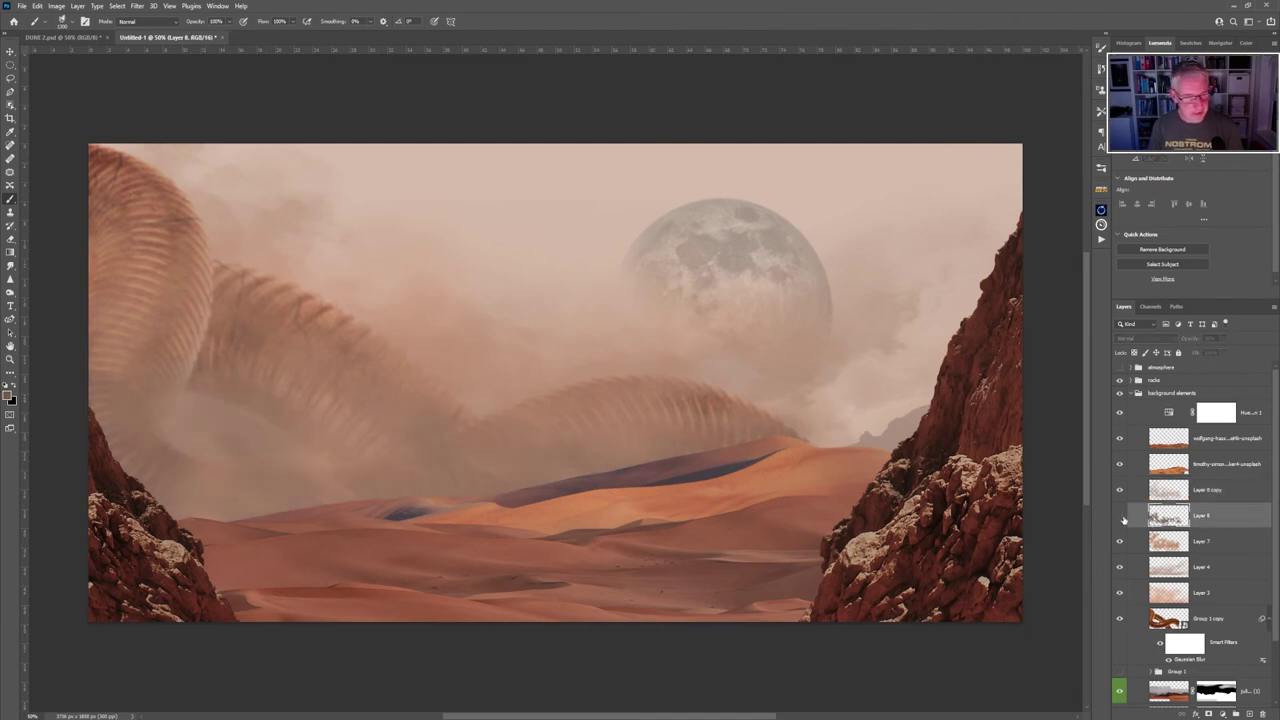
{"action": "left_click", "coordinate": [1121, 517]}
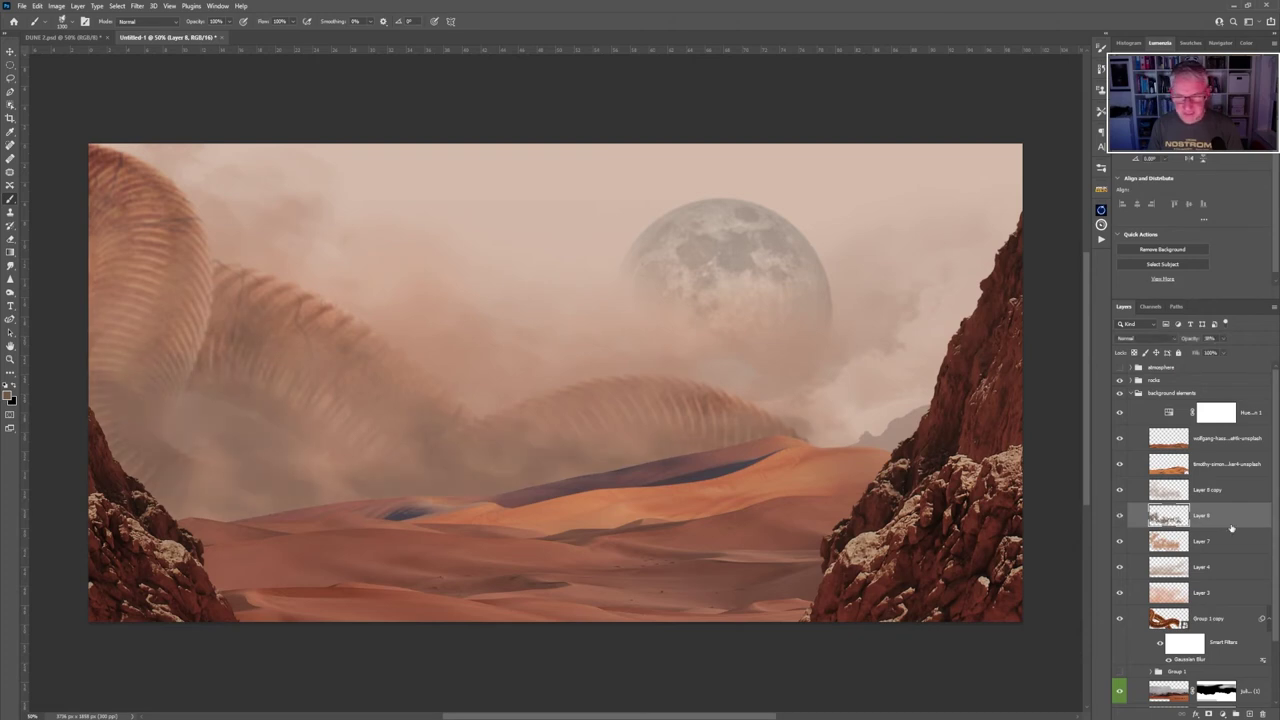
{"action": "left_click", "coordinate": [1224, 339]}
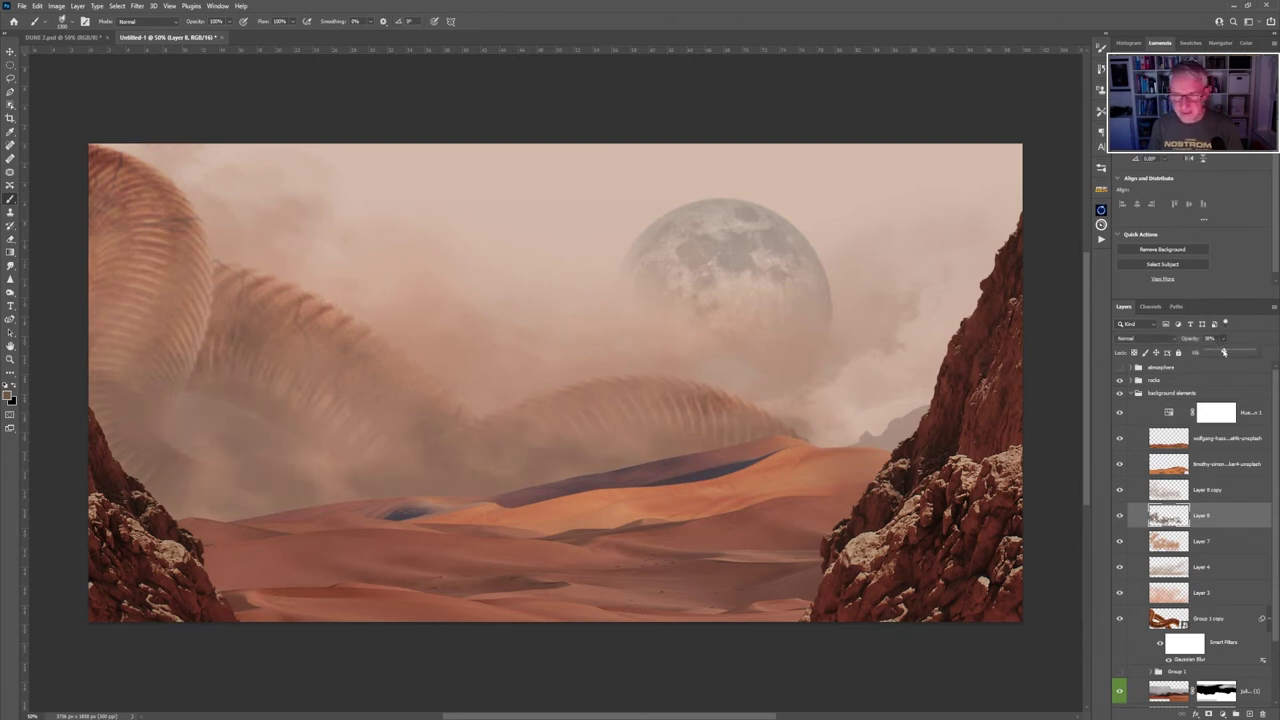
{"action": "left_click_drag", "start_coordinate": [1224, 352], "coordinate": [1214, 353]}
Switch to the Eraser on the dark smoke layer and reduce its brush size to about 400 pixels.
{"action": "key", "text": "e"}
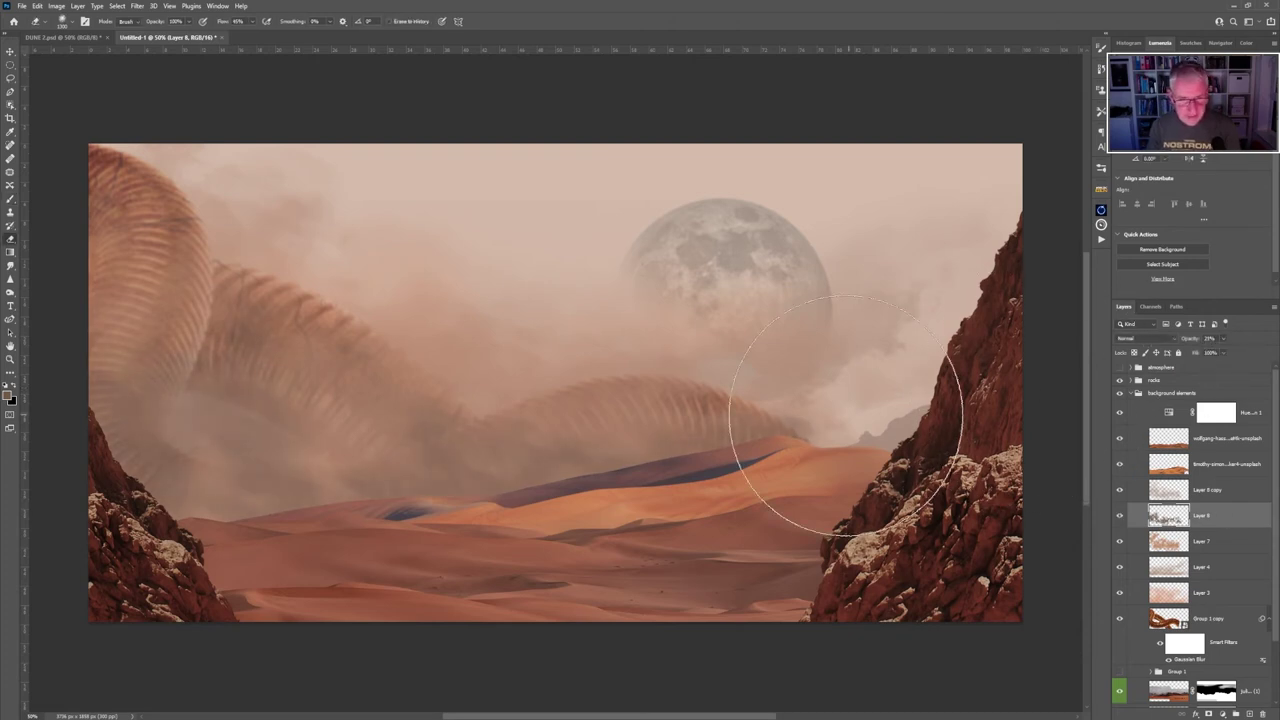
{"action": "key", "text": "bracketleft"}
{"action": "key", "text": "bracketleft"}
{"action": "key", "text": "bracketleft"}
{"action": "key", "text": "bracketleft"}
{"action": "key", "text": "bracketleft"}
{"action": "key", "text": "bracketleft"}
{"action": "key", "text": "bracketleft"}
{"action": "key", "text": "bracketleft"}
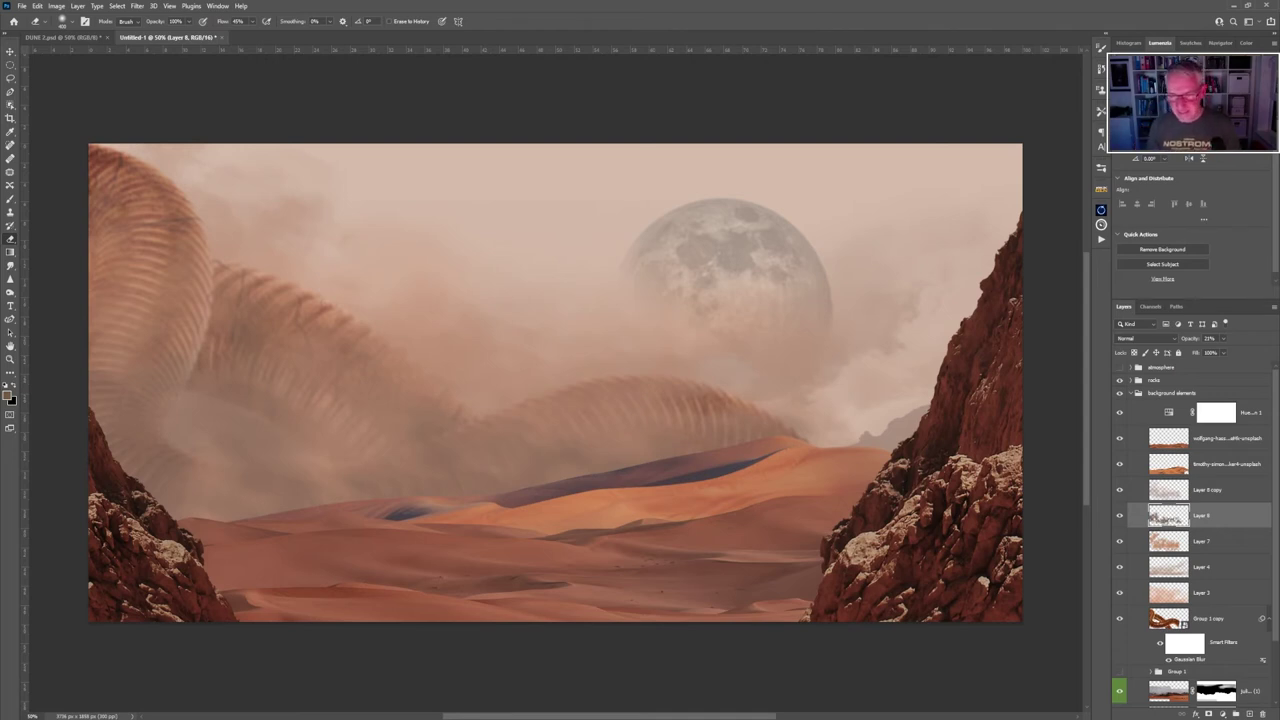
Group the merged smoke copy with the dark and tan smoke layers beneath it.
{"action": "left_click", "coordinate": [1220, 495]}
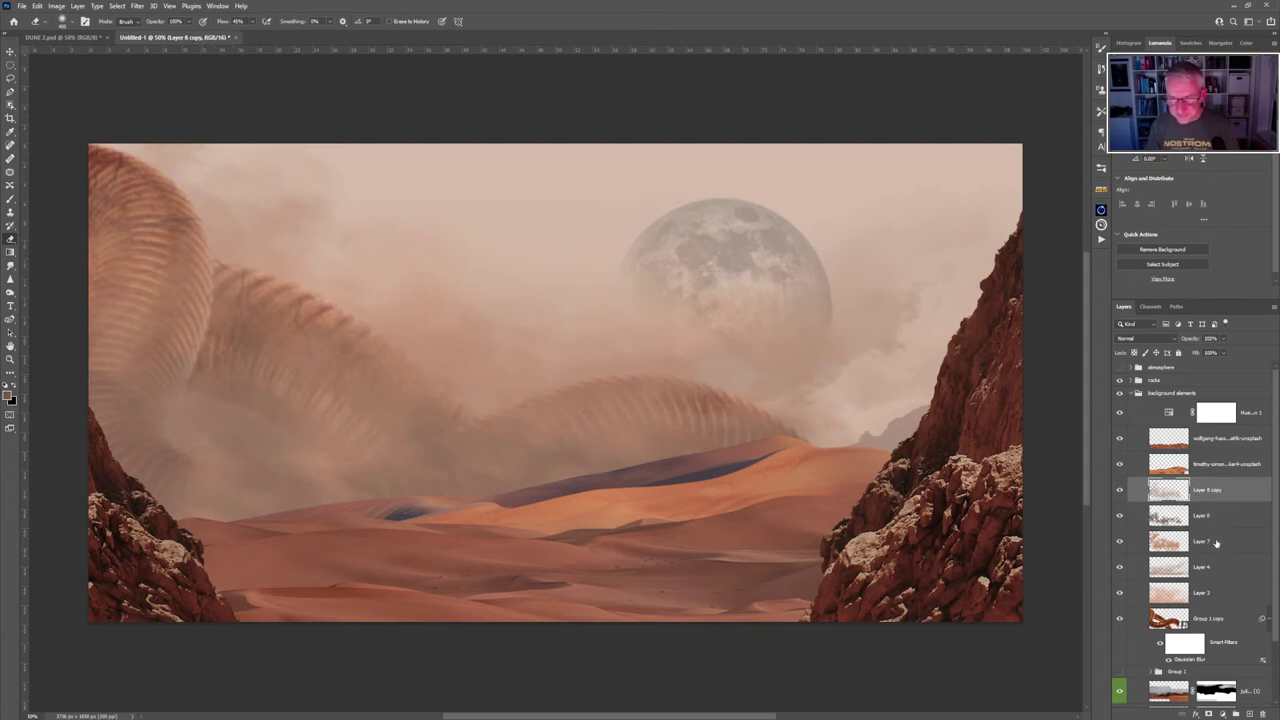
{"action": "left_click", "coordinate": [1216, 542], "text": "shift"}
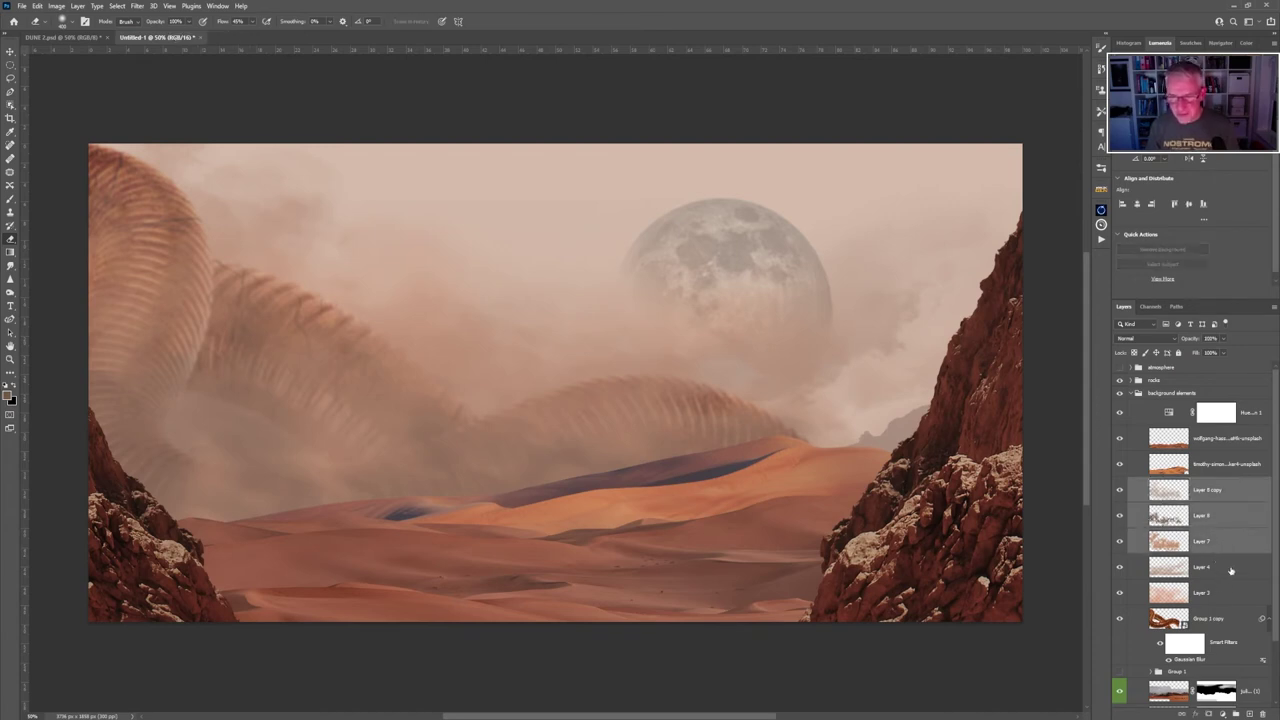
{"action": "left_click", "coordinate": [1234, 712]}
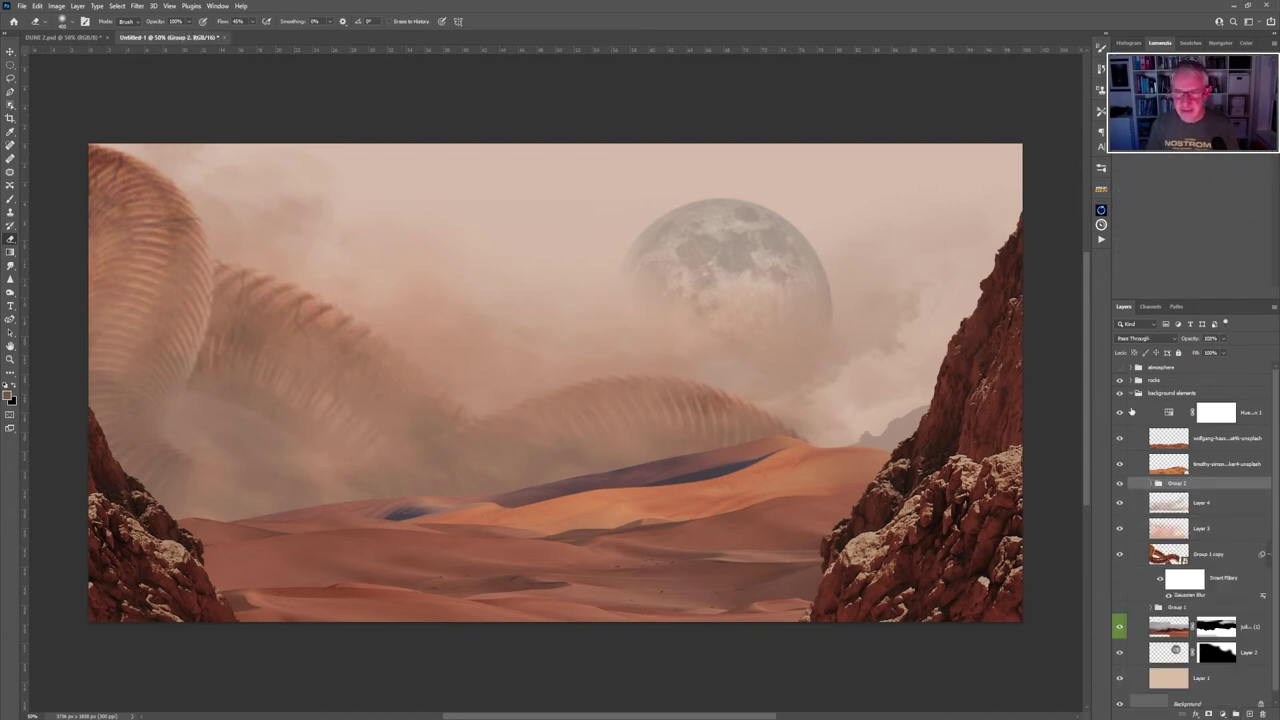
Reduce the smoke group's opacity slightly and show the atmosphere group over the scene.
{"action": "left_click", "coordinate": [1223, 338]}
{"action": "left_click_drag", "start_coordinate": [1223, 353], "coordinate": [1218, 353]}
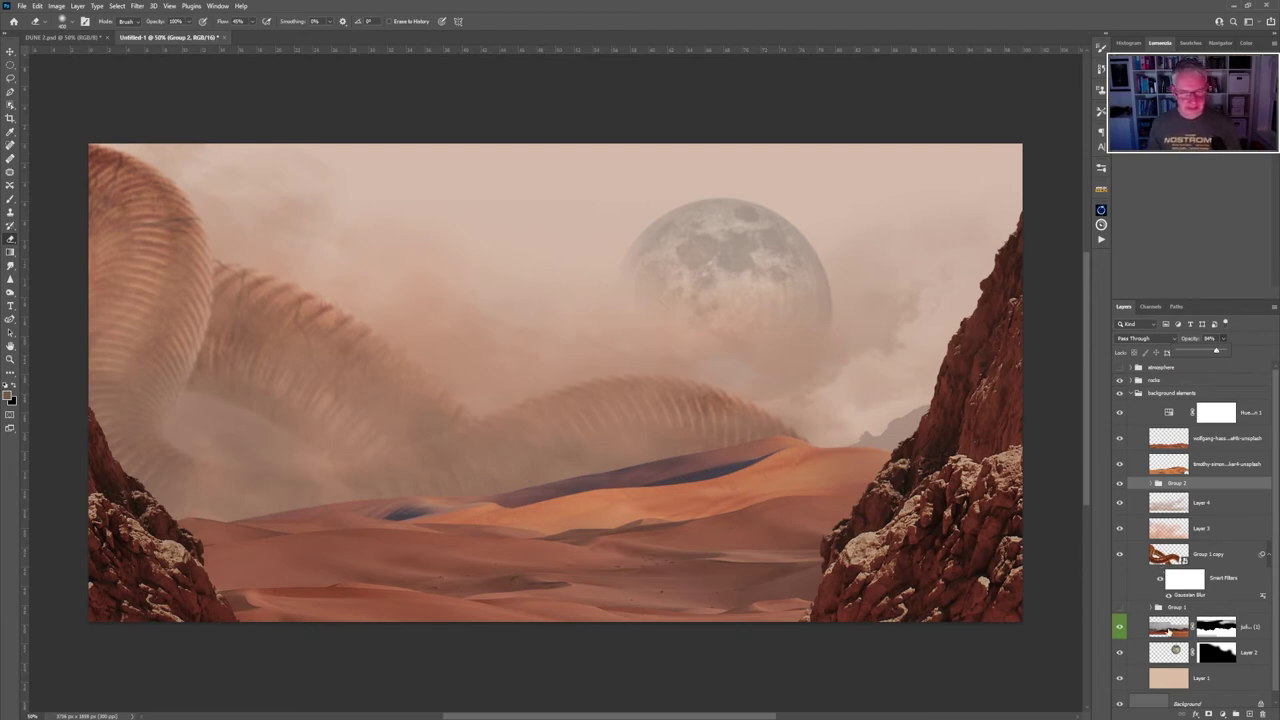
{"action": "left_click", "coordinate": [1272, 450]}
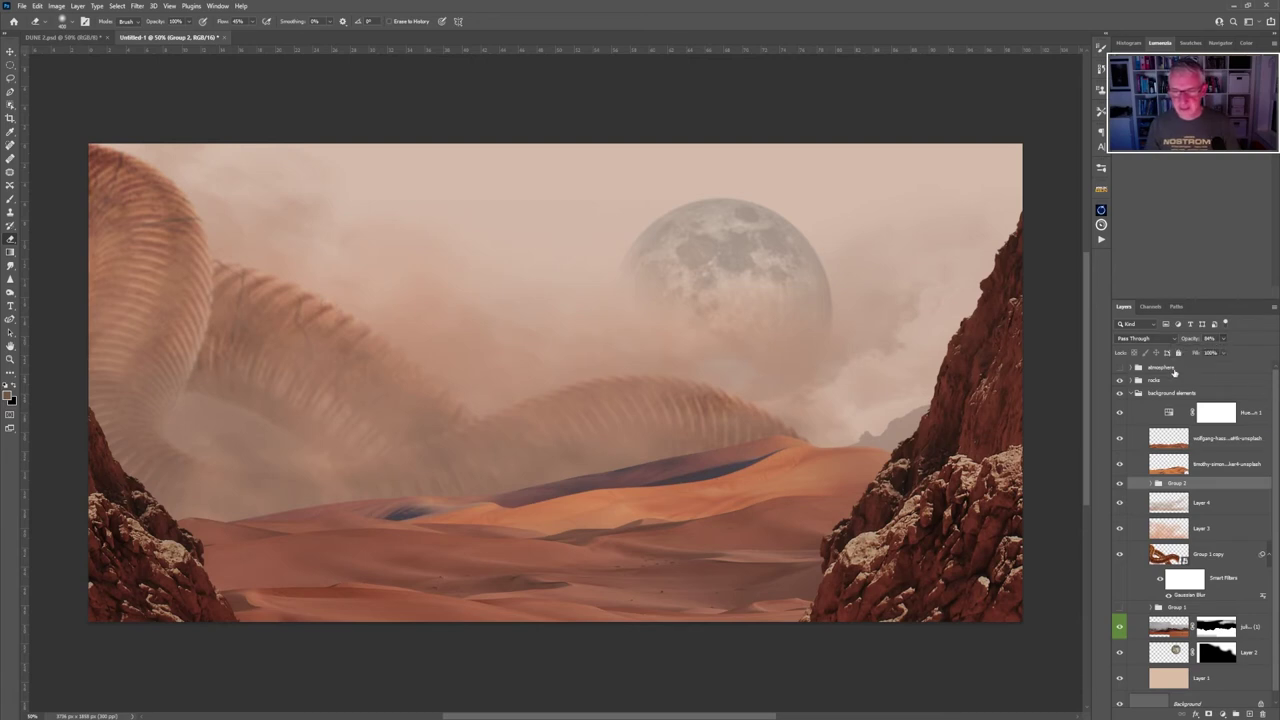
{"action": "left_click", "coordinate": [1120, 368]}
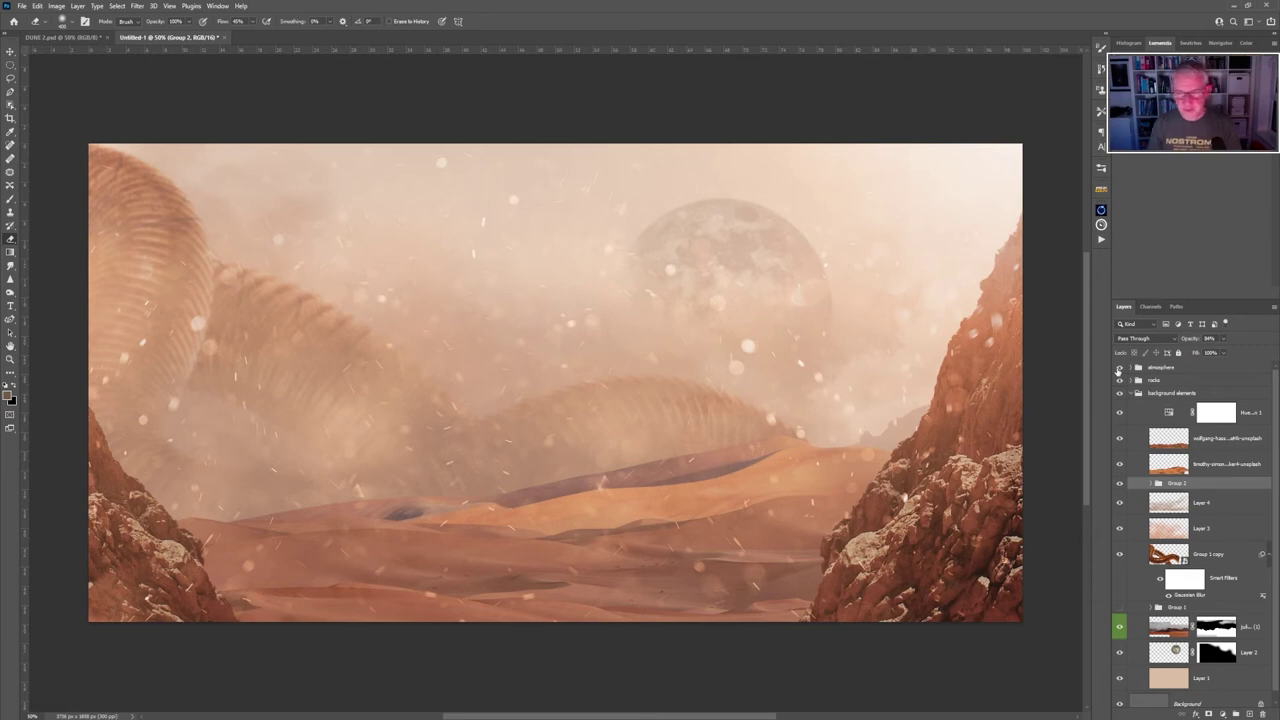
Duplicate the worm smart object with its Gaussian Blur and rasterize the copy.
{"action": "left_click", "coordinate": [1225, 561]}
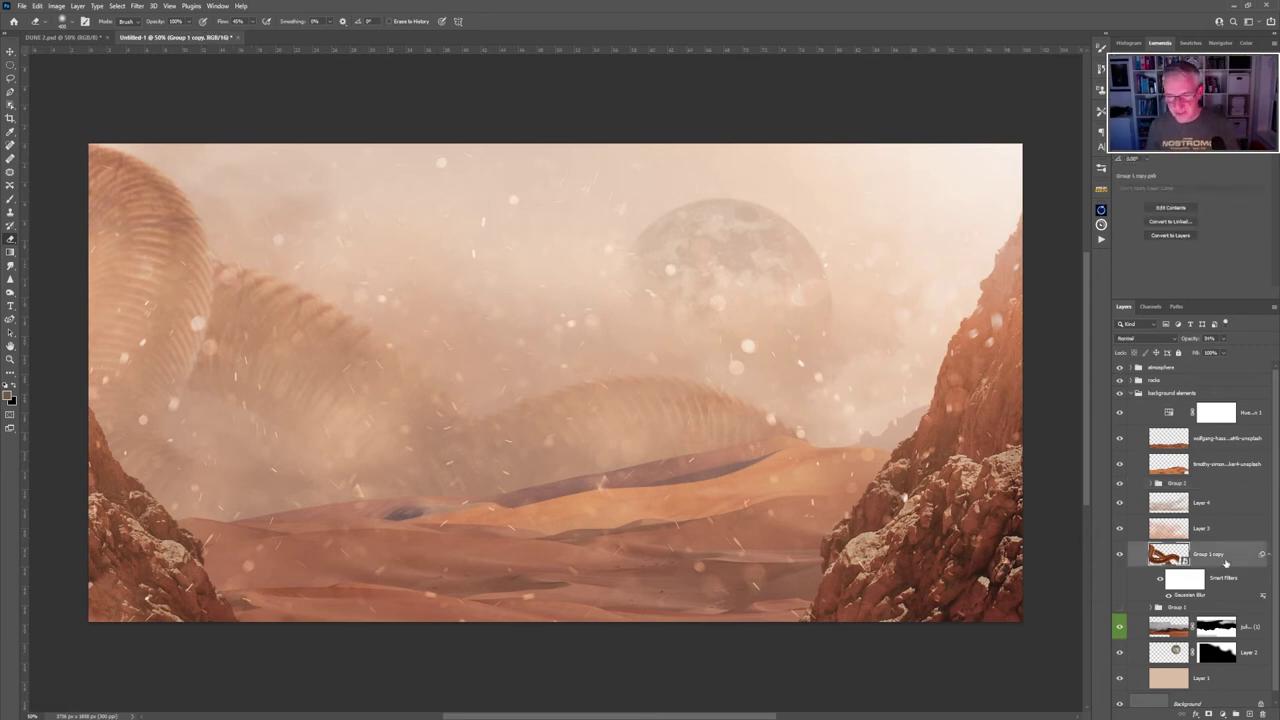
{"action": "key", "text": "ctrl+j"}
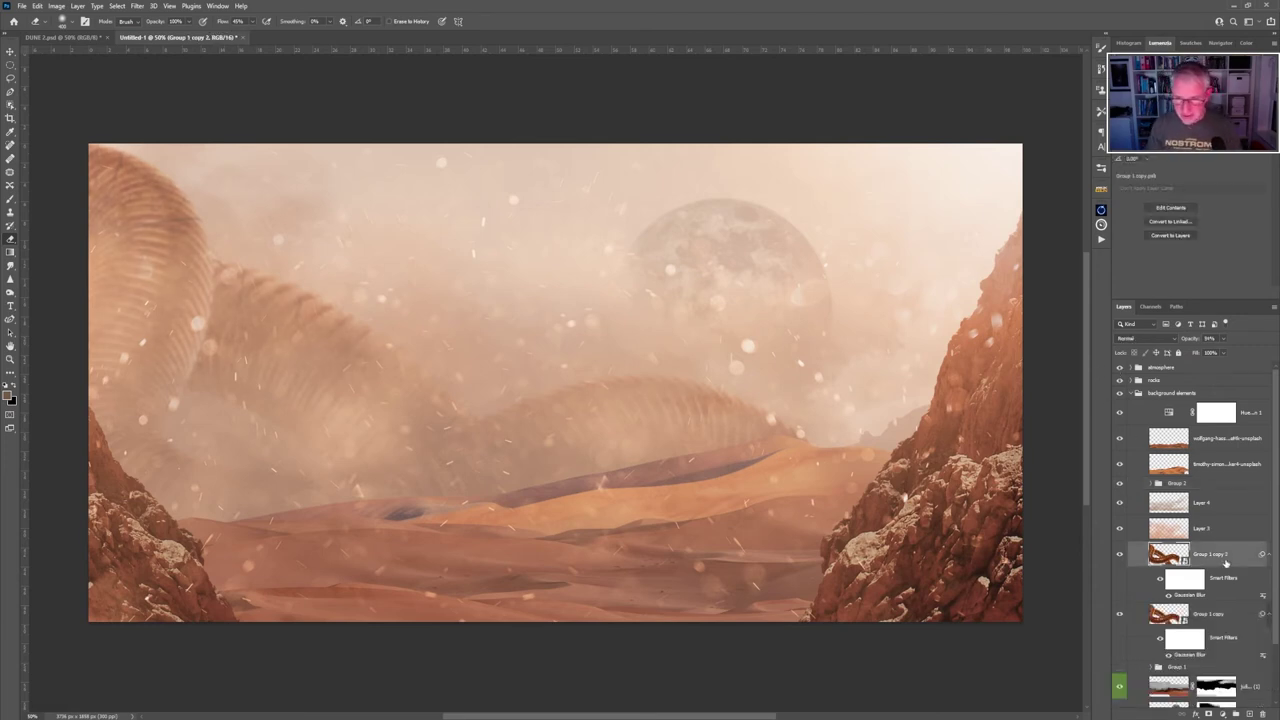
{"action": "right_click", "coordinate": [1227, 563]}
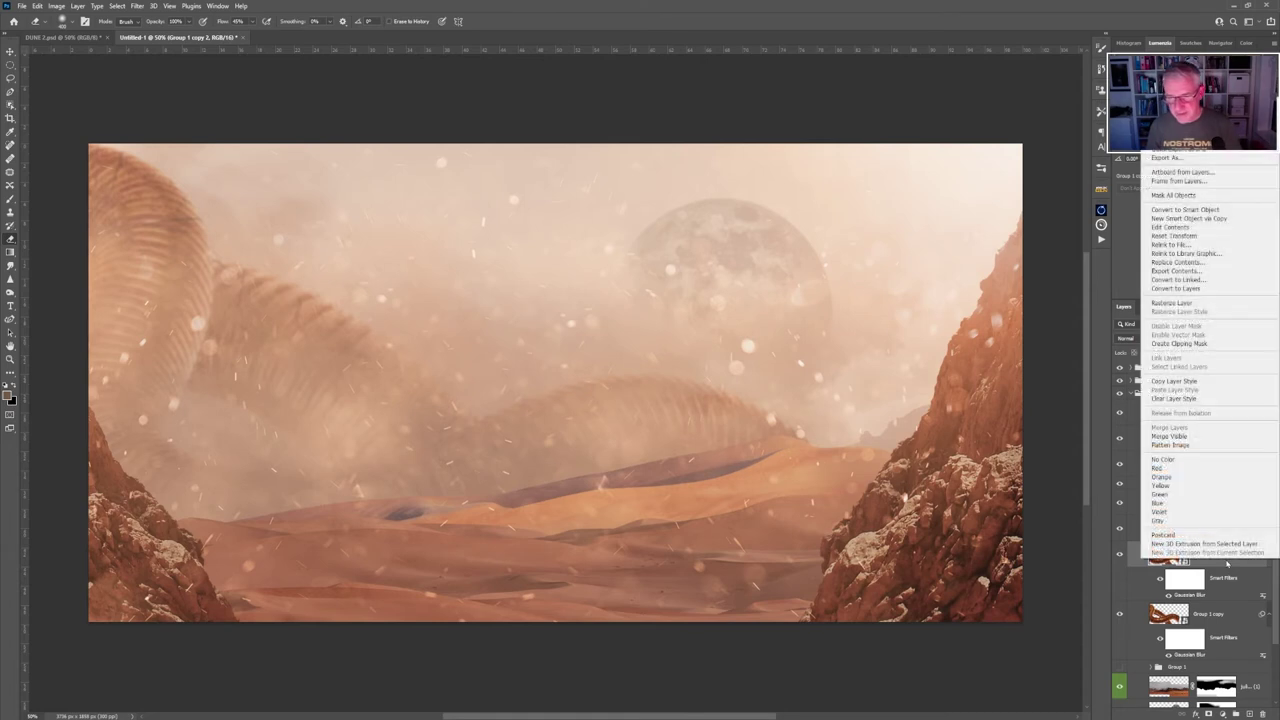
{"action": "left_click", "coordinate": [1216, 303]}
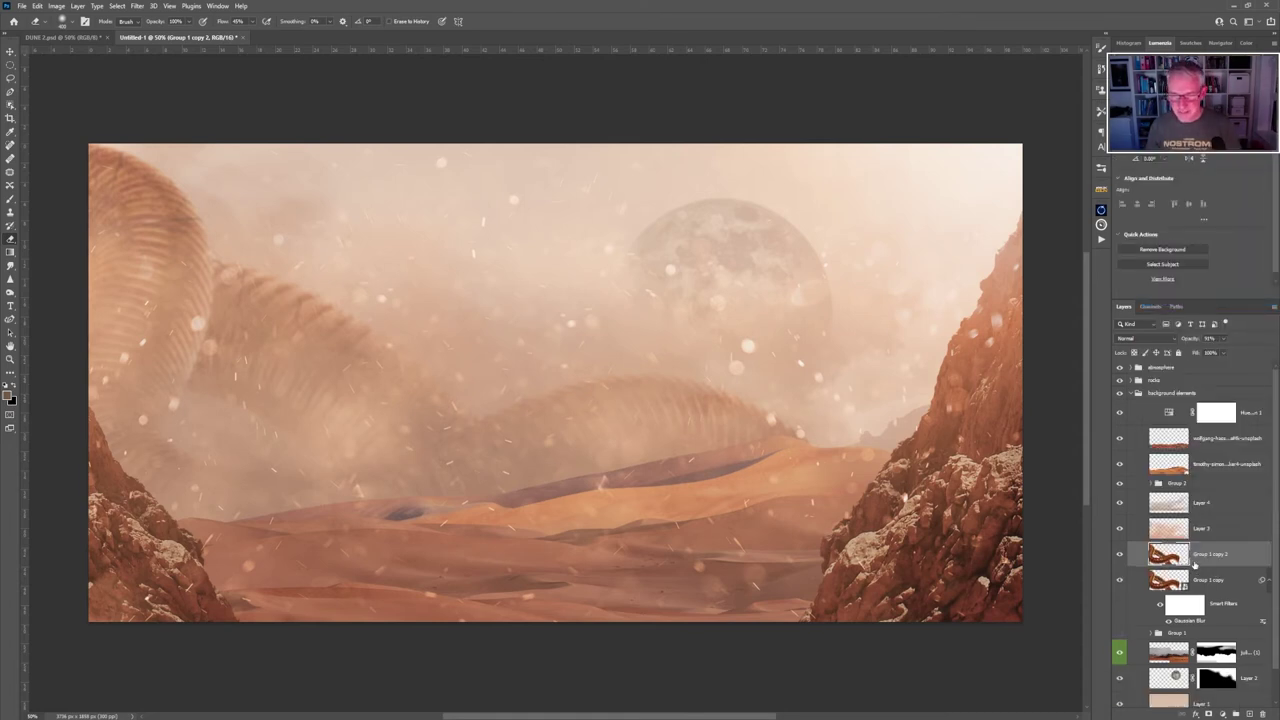
Try reapplying the last Motion Blur to the whole rasterized worm copy, and undo it.
{"action": "left_click", "coordinate": [143, 7]}
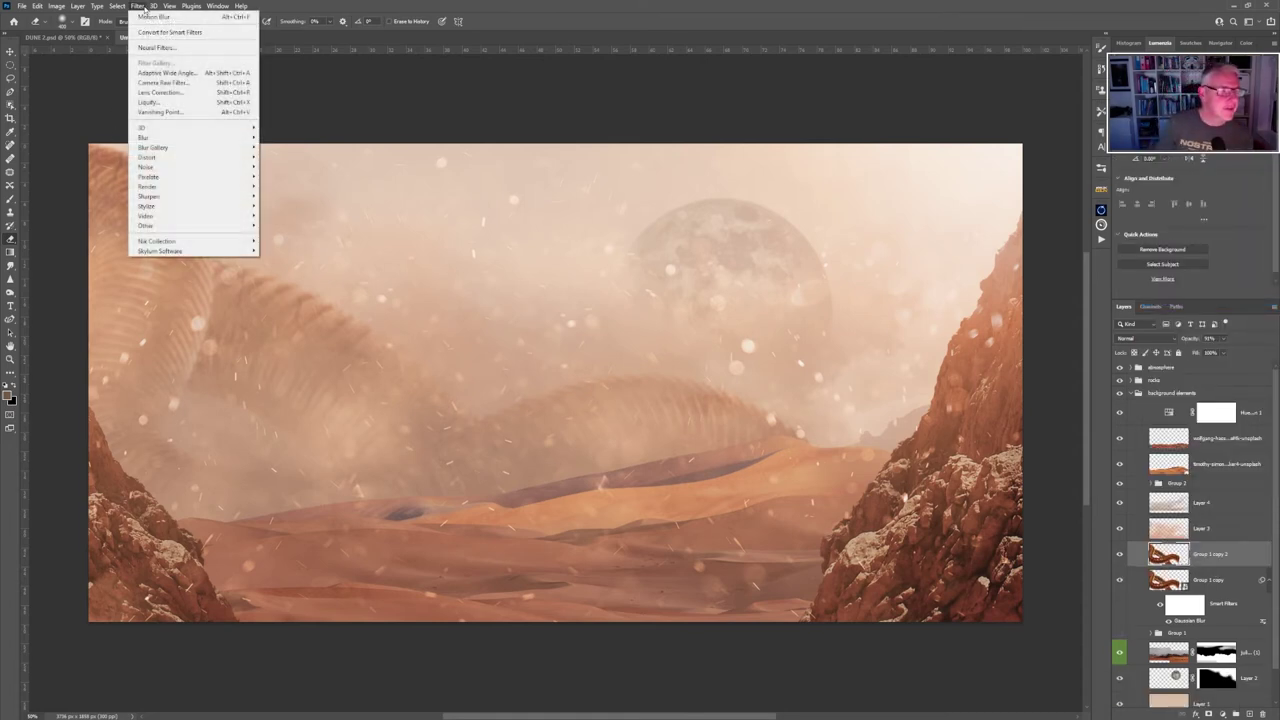
{"action": "left_click", "coordinate": [150, 17]}
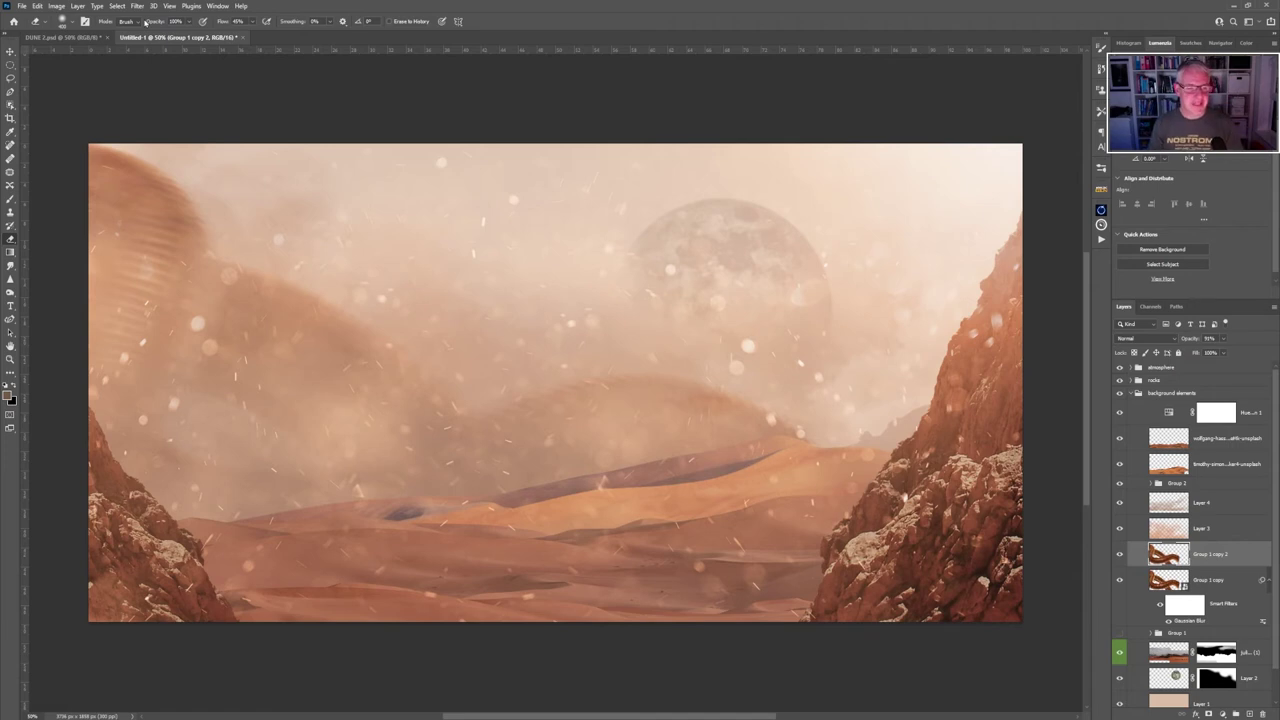
{"action": "key", "text": "ctrl+z"}
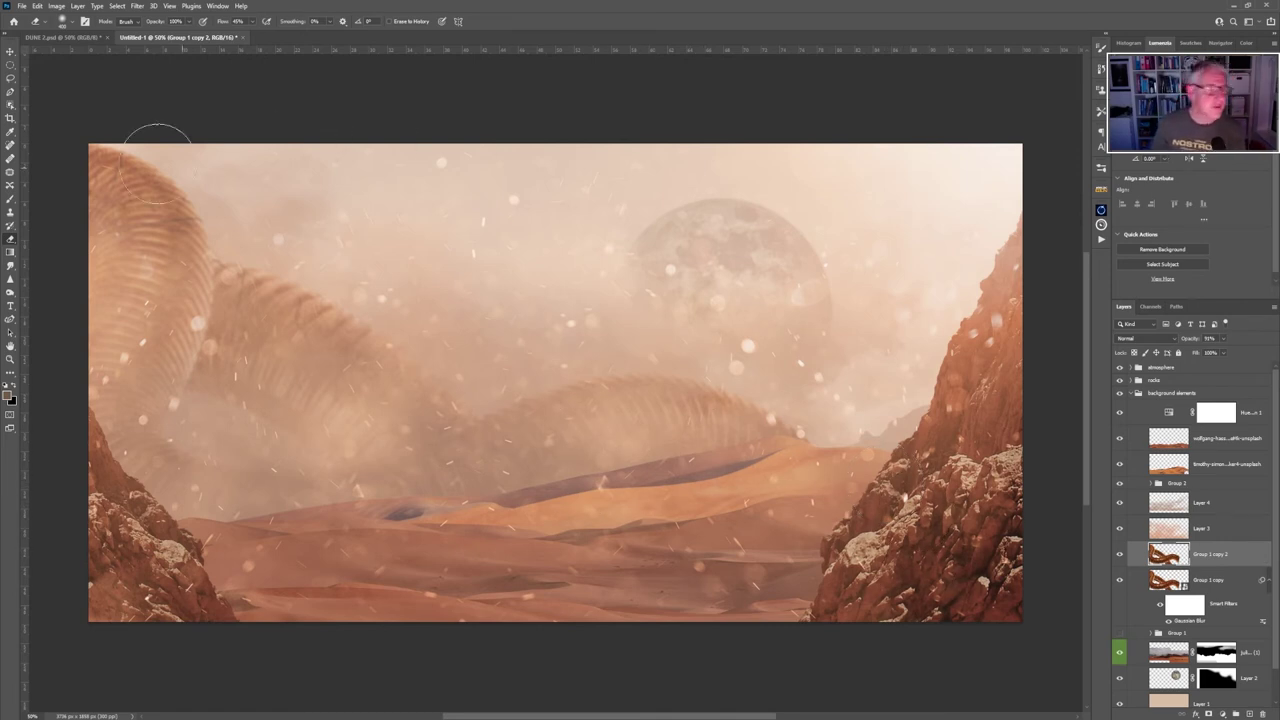
Draw a freehand Lasso selection around the worm's far hump and the dunes in front of it.
{"action": "left_click", "coordinate": [10, 77]}
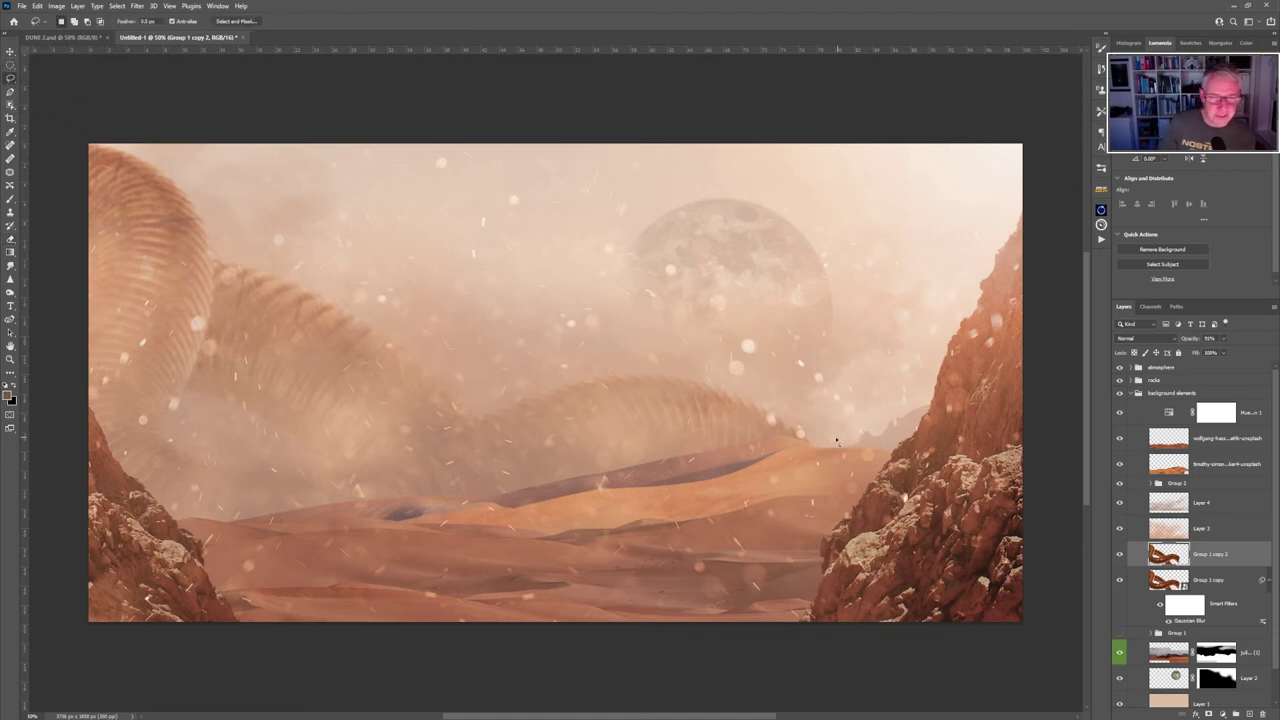
{"action": "mouse_move", "coordinate": [837, 438]}
{"action": "left_mouse_down"}
{"action": "mouse_move", "coordinate": [631, 356]}
{"action": "mouse_move", "coordinate": [523, 368]}
{"action": "mouse_move", "coordinate": [375, 454]}
{"action": "mouse_move", "coordinate": [283, 469]}
{"action": "mouse_move", "coordinate": [240, 514]}
{"action": "mouse_move", "coordinate": [714, 582]}
{"action": "left_mouse_up"}
{"action": "left_click_drag", "start_coordinate": [857, 470], "coordinate": [855, 458]}
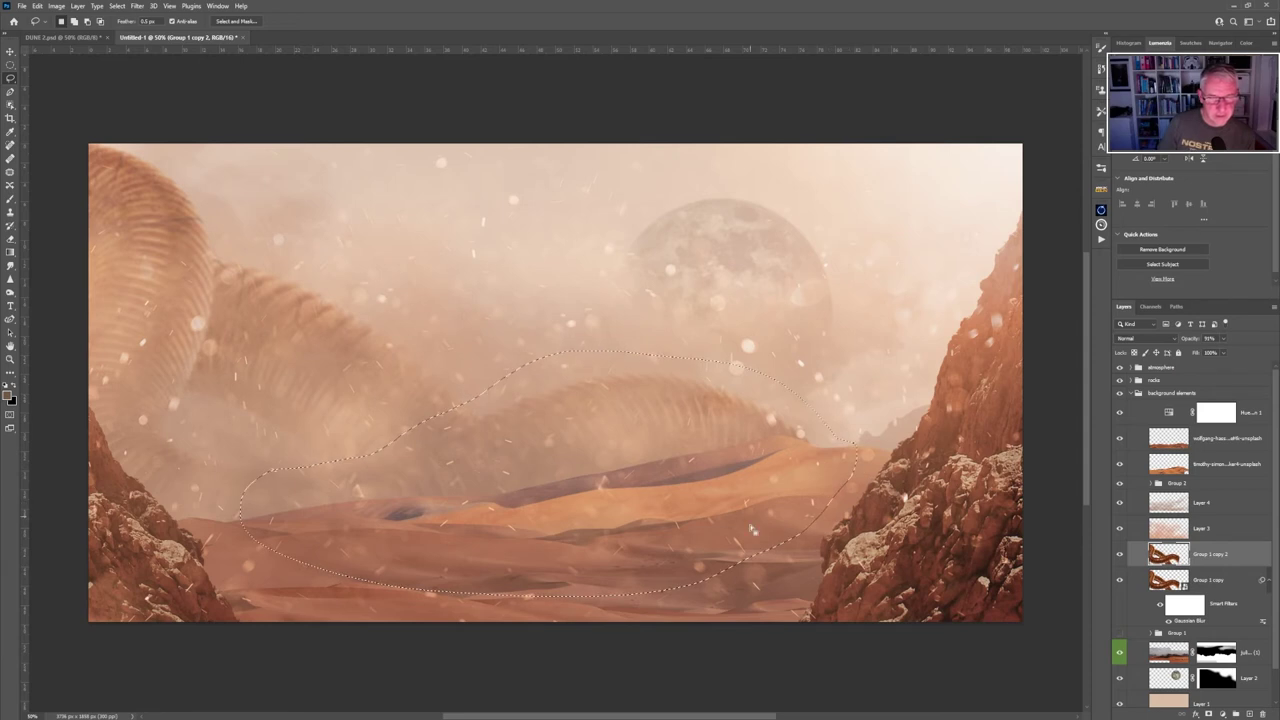
Apply a Motion Blur with an angle of -10° and a distance of 15 pixels to the selected far part of the worm.
{"action": "left_click", "coordinate": [137, 6]}
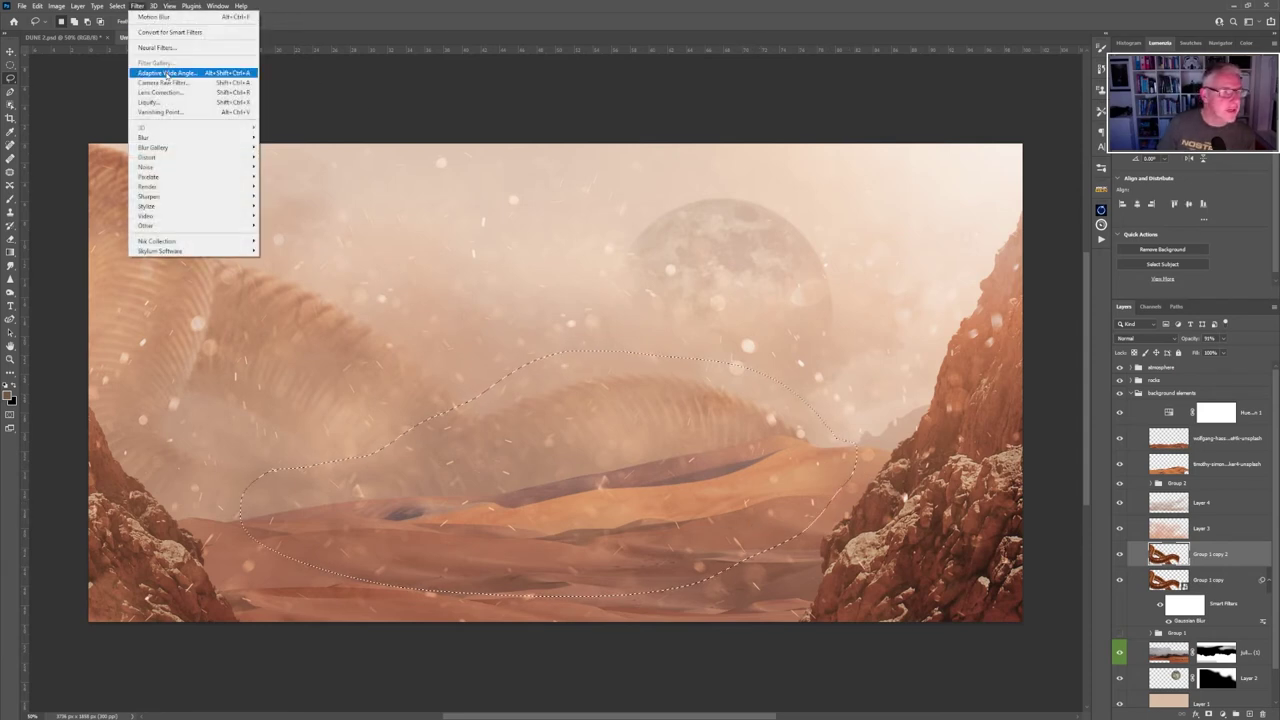
{"action": "mouse_move", "coordinate": [180, 138]}
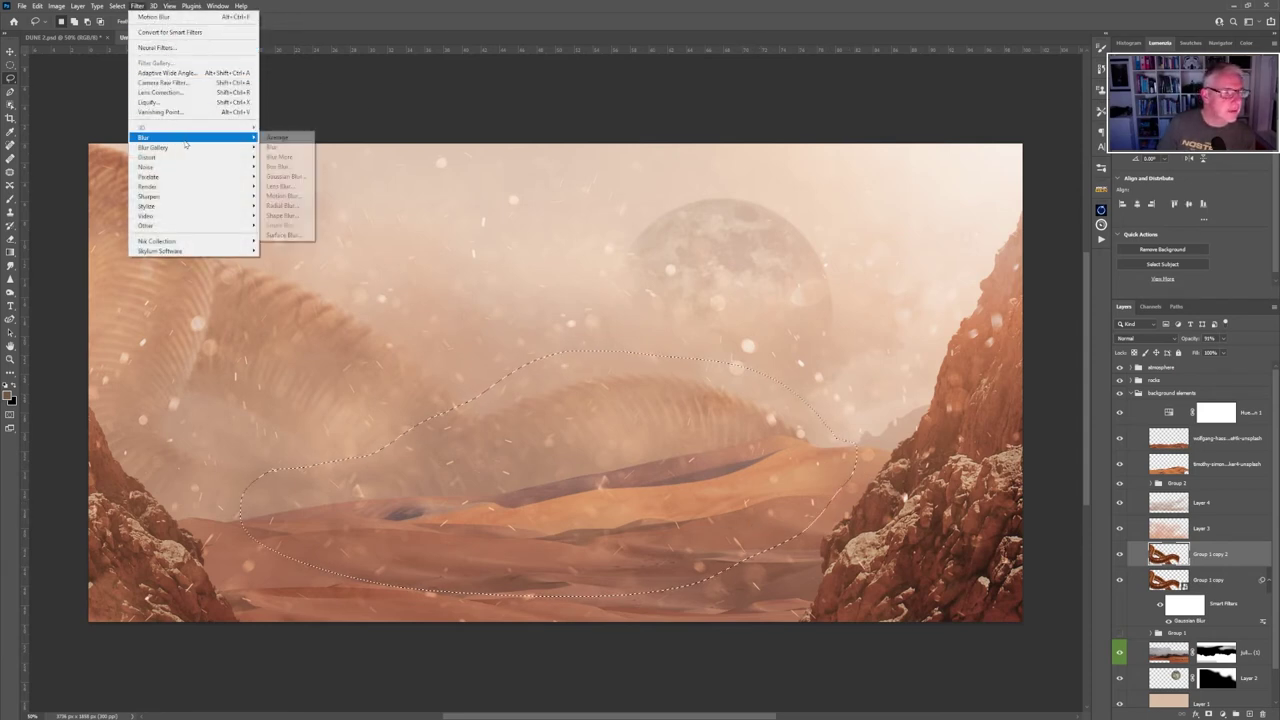
{"action": "left_click", "coordinate": [283, 195]}
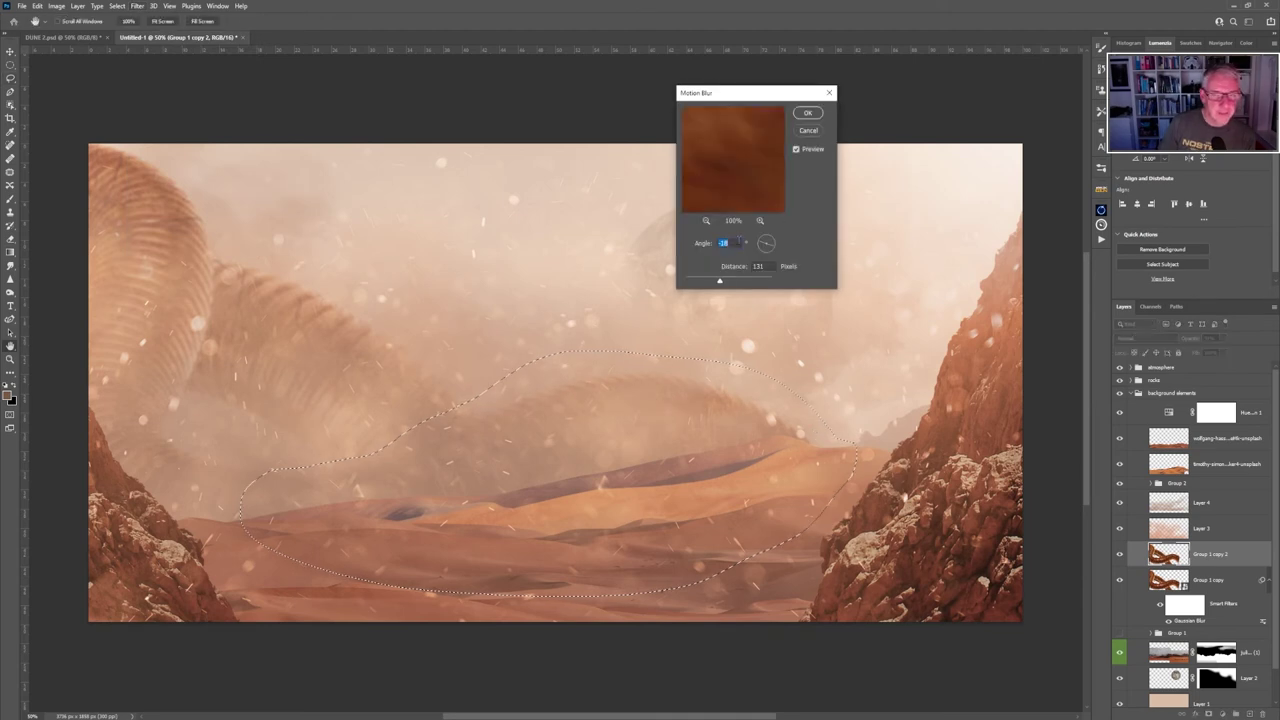
{"action": "left_click_drag", "start_coordinate": [710, 282], "coordinate": [697, 282]}
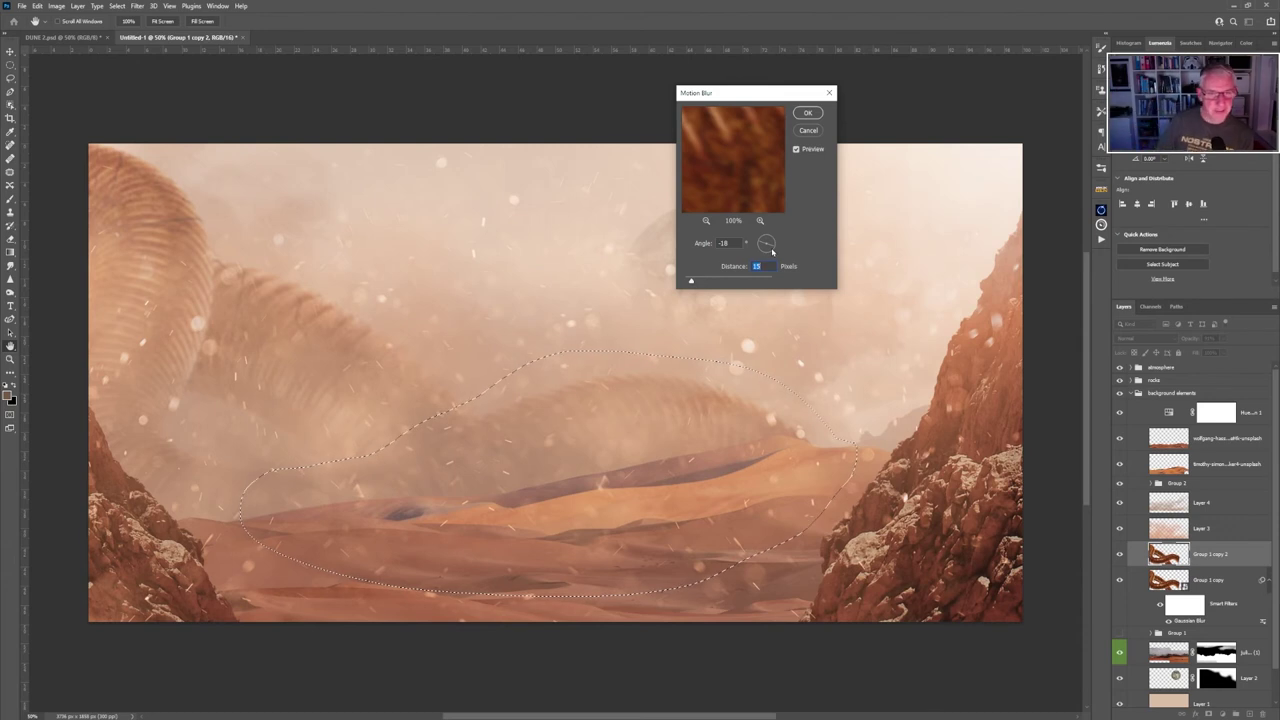
{"action": "left_click_drag", "start_coordinate": [772, 251], "coordinate": [775, 249]}
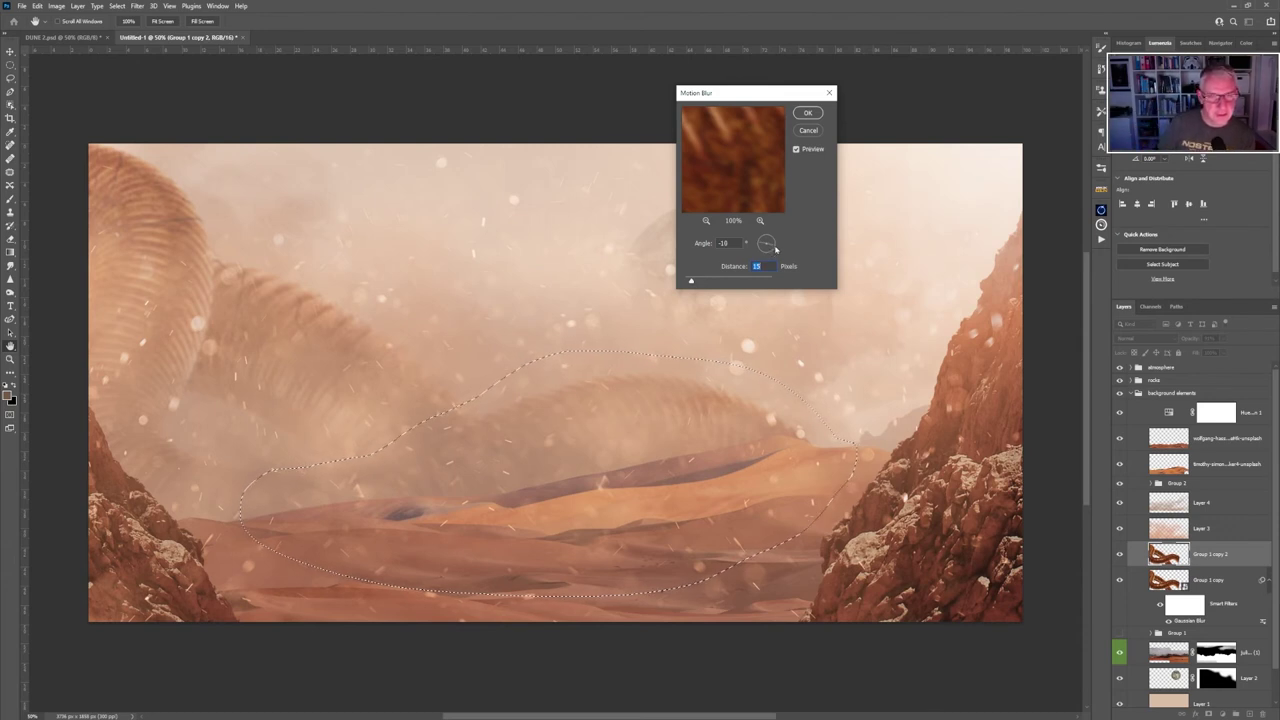
{"action": "key", "text": "shift+Tab"}
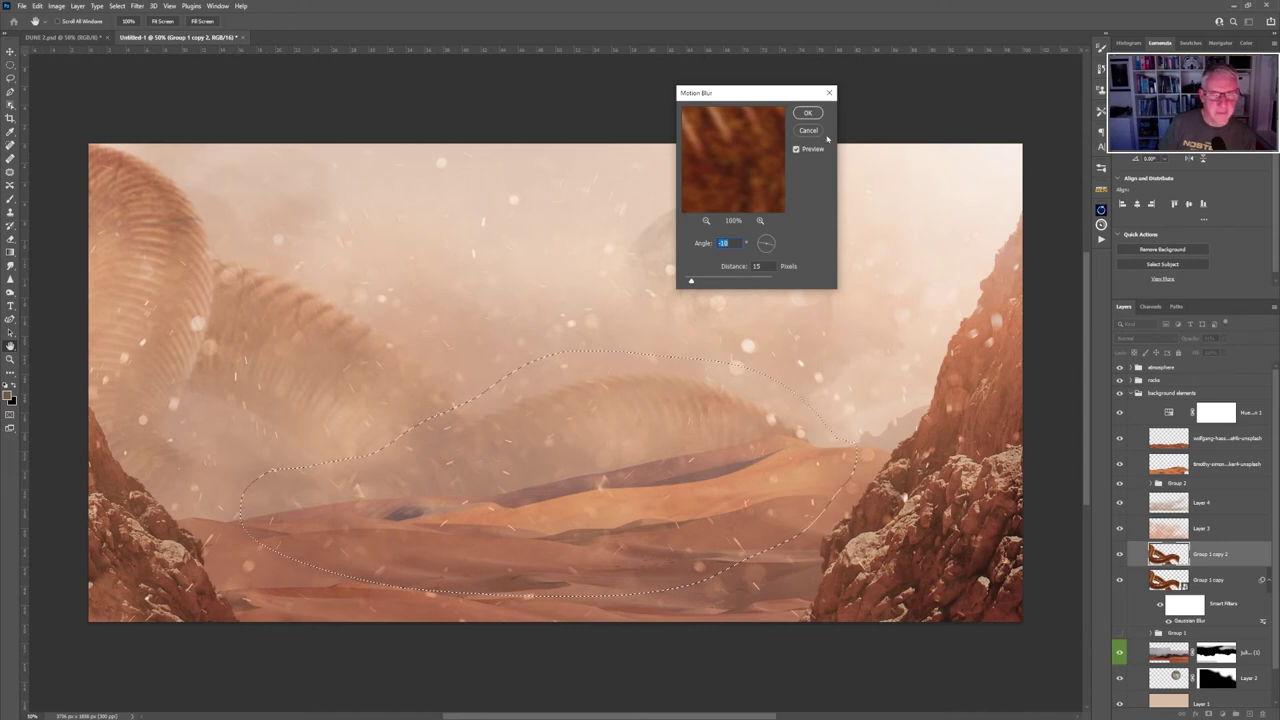
{"action": "left_click", "coordinate": [808, 112]}
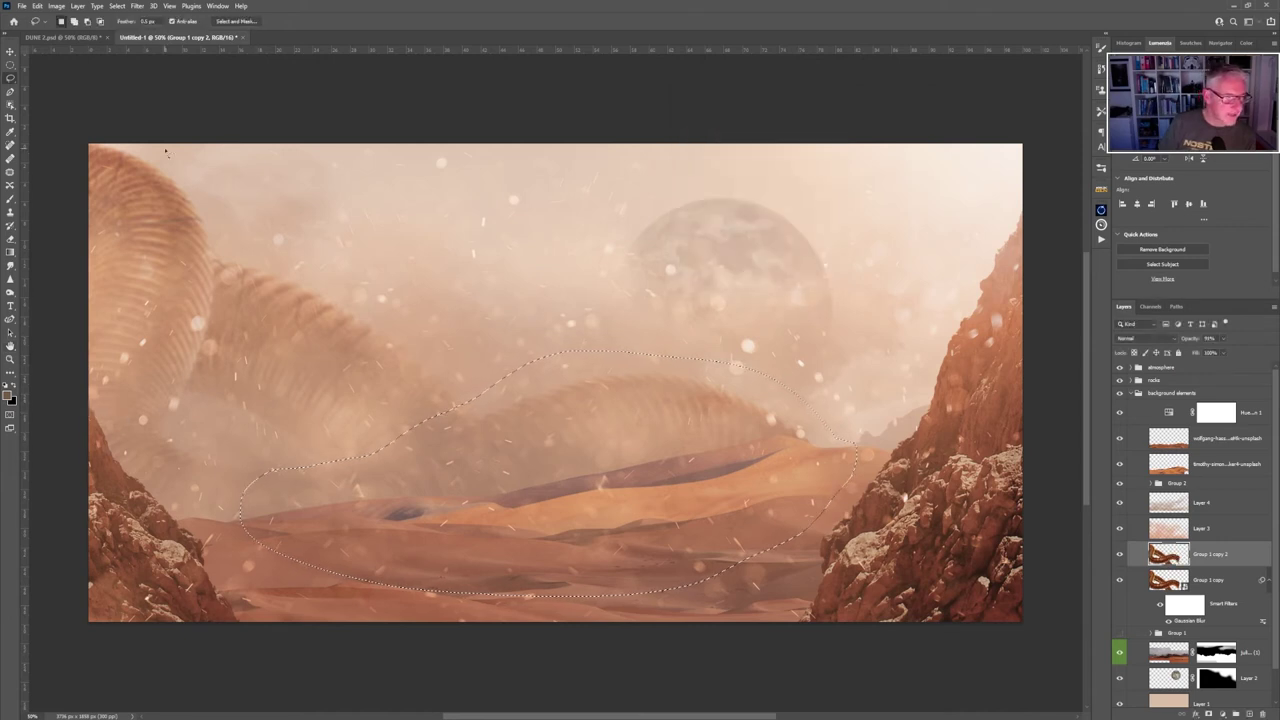
Lasso the worm's nearest arched section at the canvas's left edge, apply a Motion Blur of -87° and 25 pixels, and deselect.
{"action": "mouse_move", "coordinate": [176, 143]}
{"action": "left_mouse_down"}
{"action": "mouse_move", "coordinate": [244, 300]}
{"action": "mouse_move", "coordinate": [175, 416]}
{"action": "mouse_move", "coordinate": [120, 440]}
{"action": "mouse_move", "coordinate": [34, 311]}
{"action": "mouse_move", "coordinate": [100, 129]}
{"action": "mouse_move", "coordinate": [120, 135]}
{"action": "left_mouse_up"}
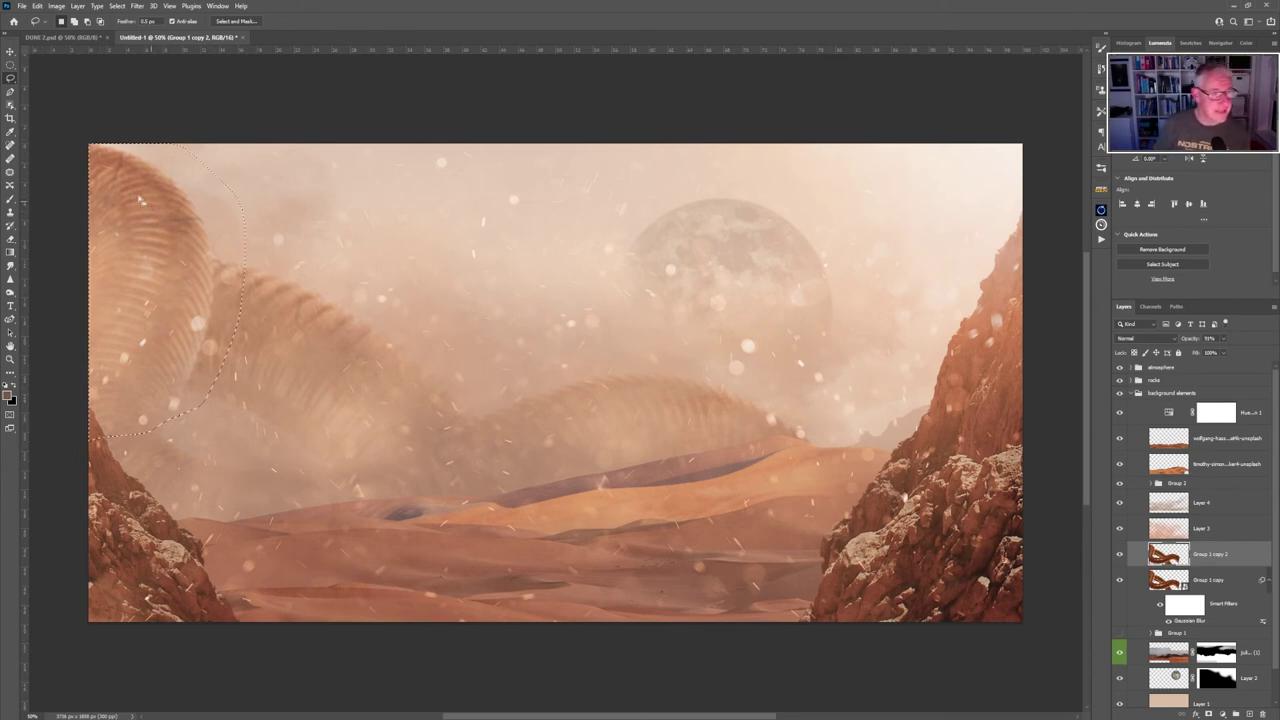
{"action": "left_click", "coordinate": [137, 6]}
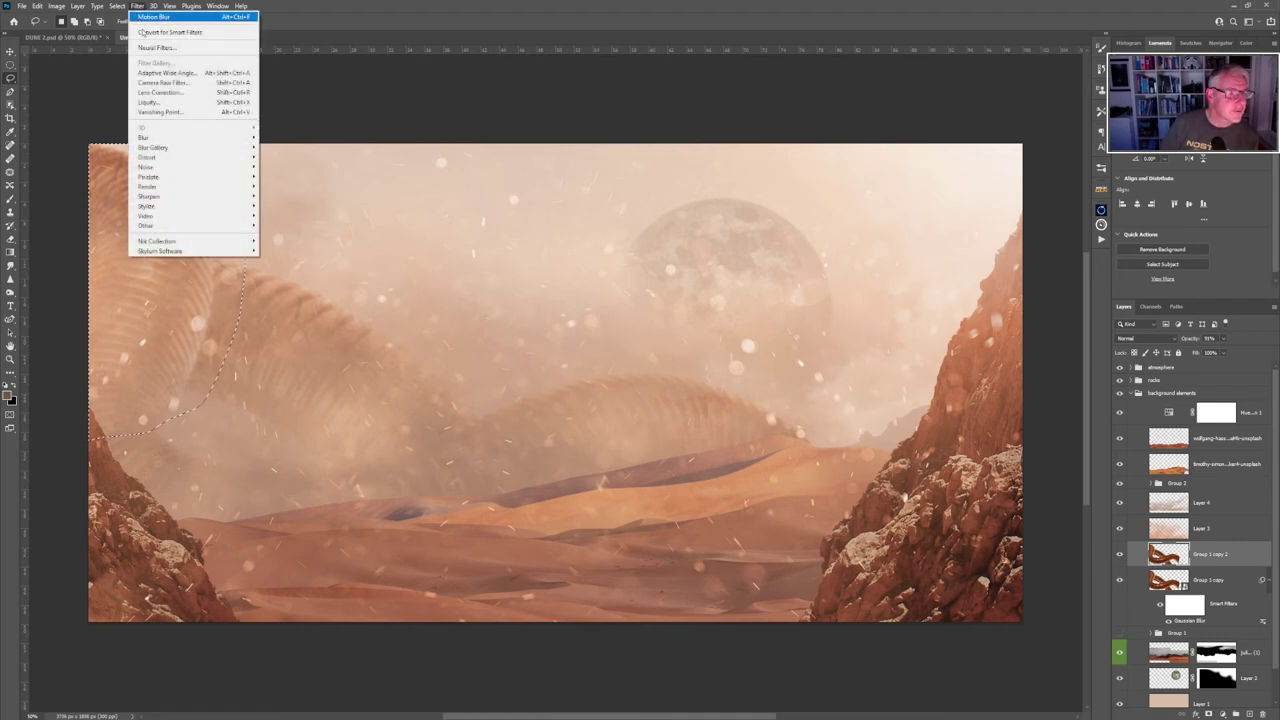
{"action": "mouse_move", "coordinate": [173, 141]}
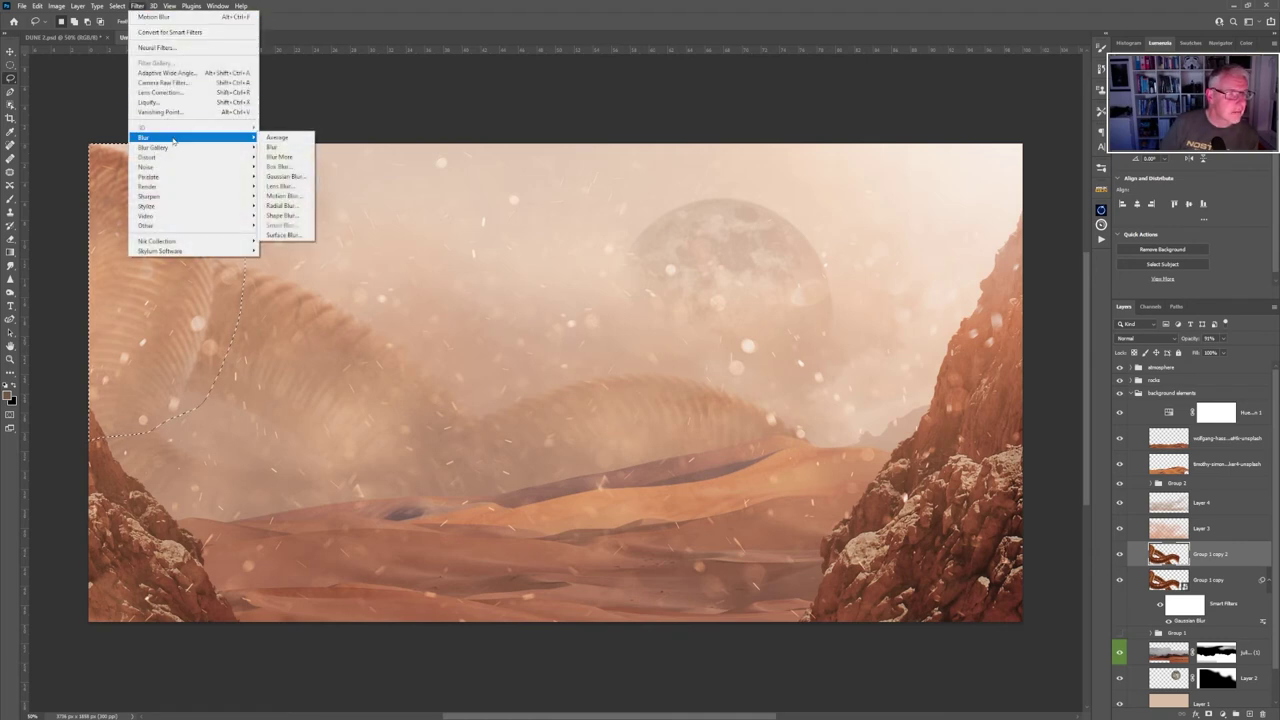
{"action": "left_click", "coordinate": [284, 196]}
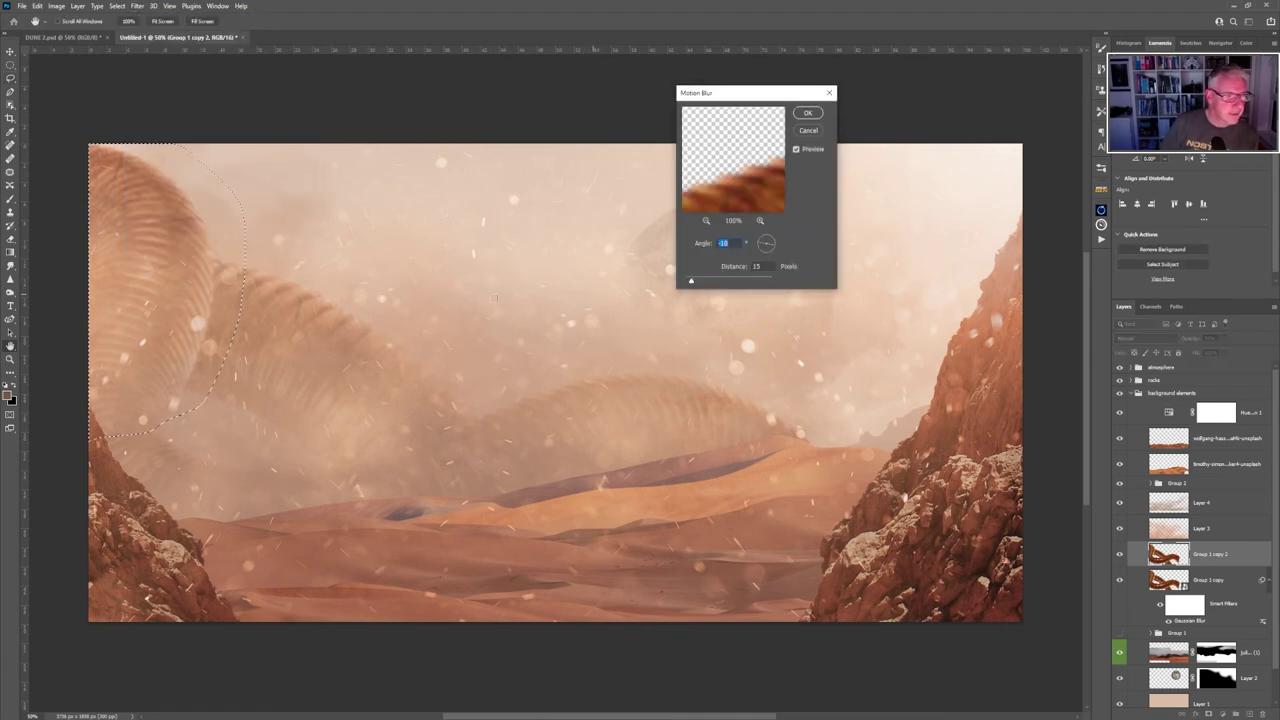
{"action": "left_click", "coordinate": [768, 243]}
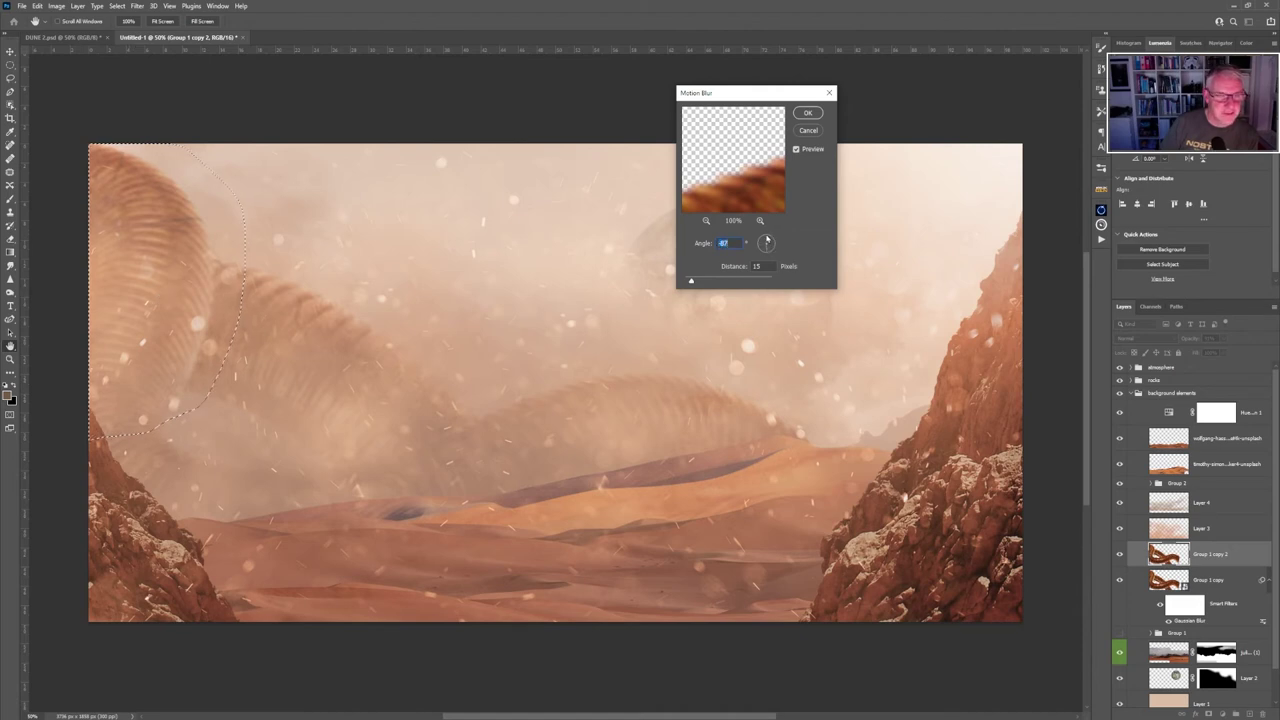
{"action": "mouse_move", "coordinate": [690, 280]}
{"action": "left_mouse_down"}
{"action": "mouse_move", "coordinate": [701, 282]}
{"action": "mouse_move", "coordinate": [691, 286]}
{"action": "left_mouse_up"}
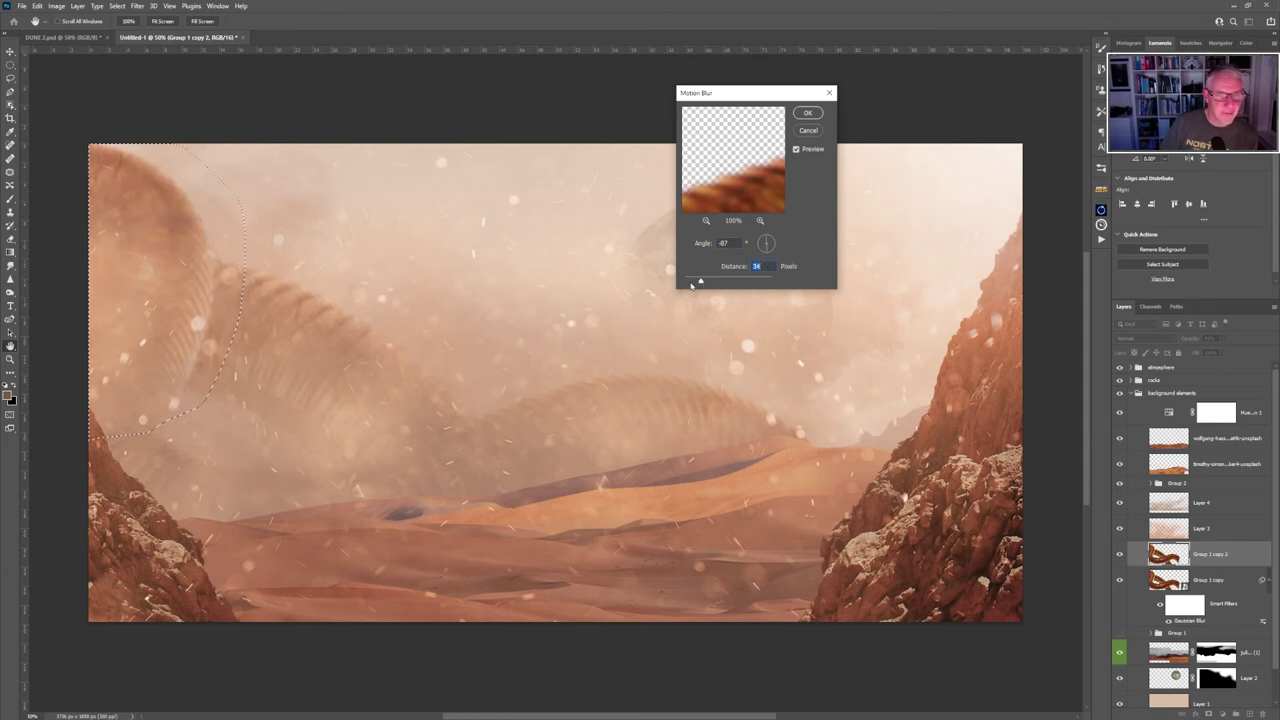
{"action": "left_click", "coordinate": [697, 284]}
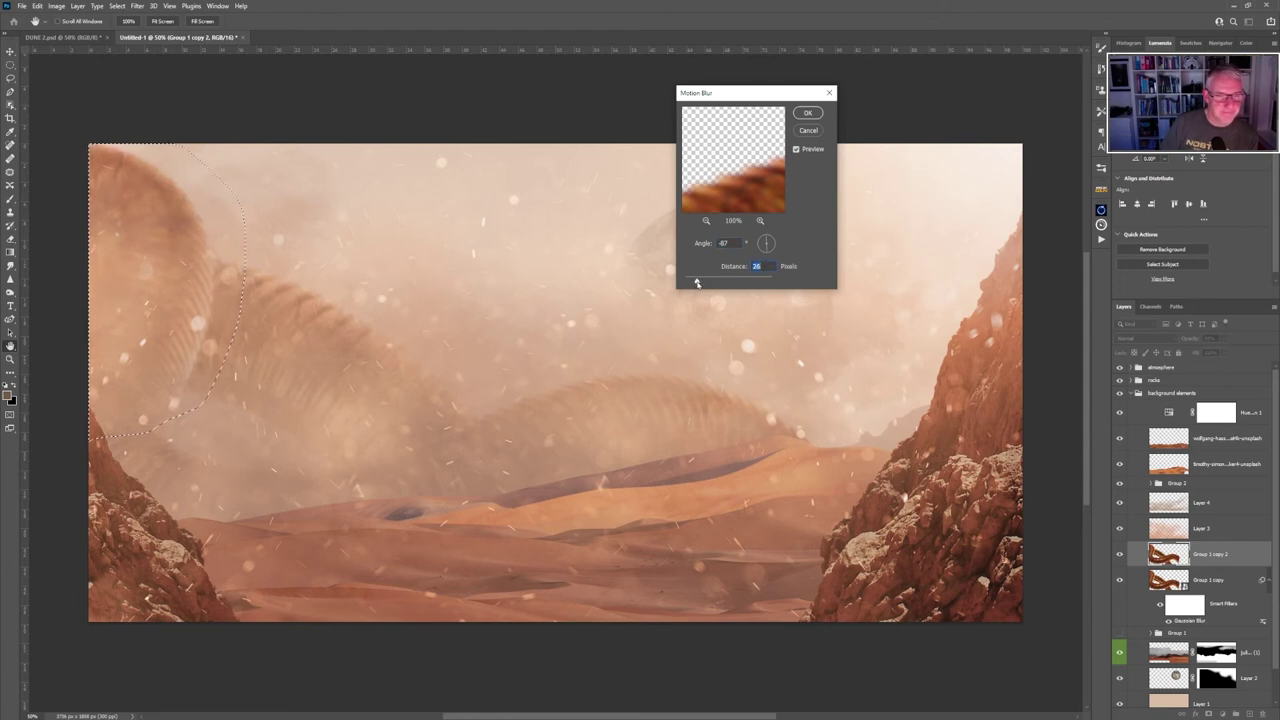
{"action": "left_click_drag", "start_coordinate": [697, 284], "coordinate": [695, 283]}
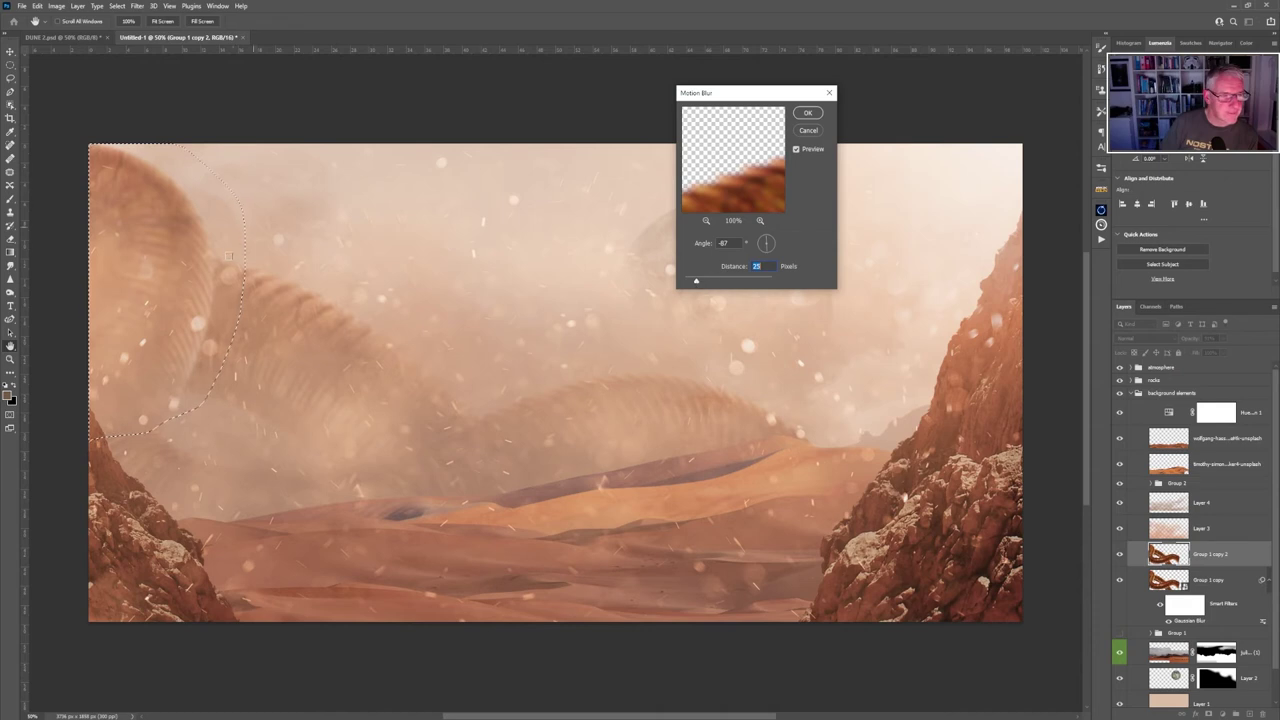
{"action": "key", "text": "Return"}
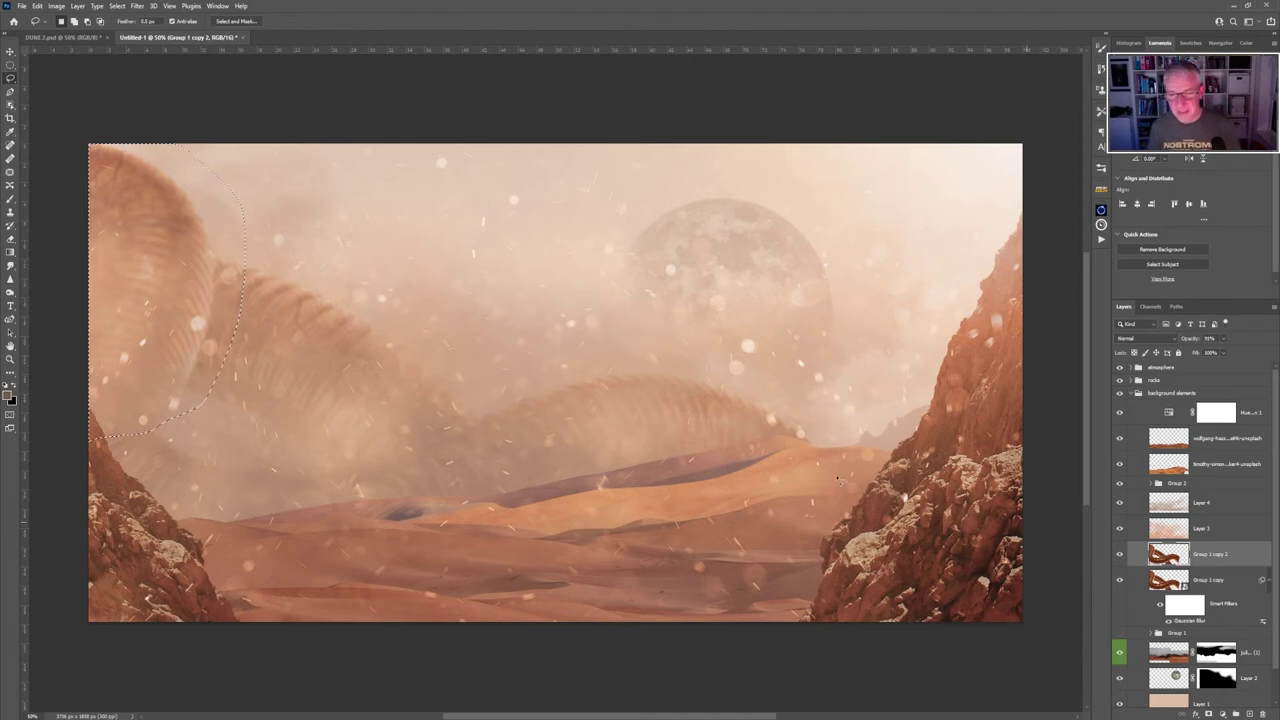
{"action": "key", "text": "ctrl+d"}
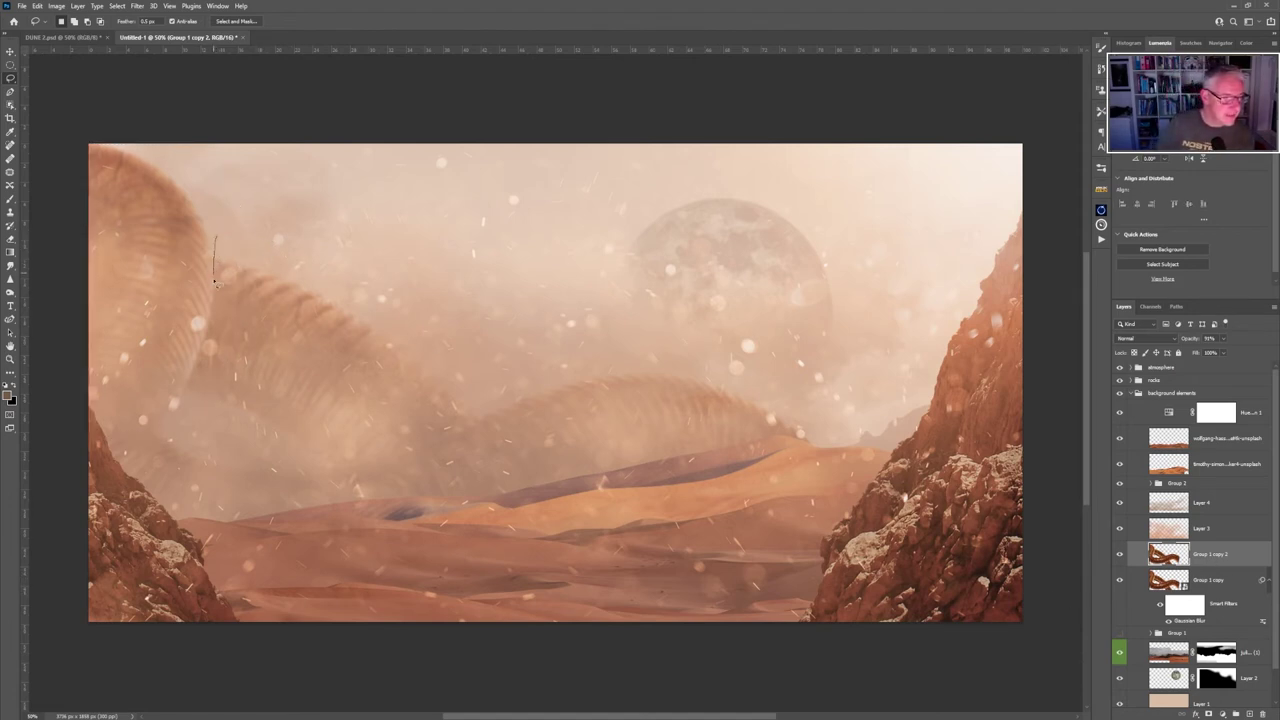
Lasso the worm's middle hump and apply a Motion Blur with an angle of -37° and a distance of 24 pixels.
{"action": "mouse_move", "coordinate": [213, 306]}
{"action": "left_mouse_down"}
{"action": "mouse_move", "coordinate": [187, 400]}
{"action": "mouse_move", "coordinate": [252, 438]}
{"action": "left_mouse_up"}
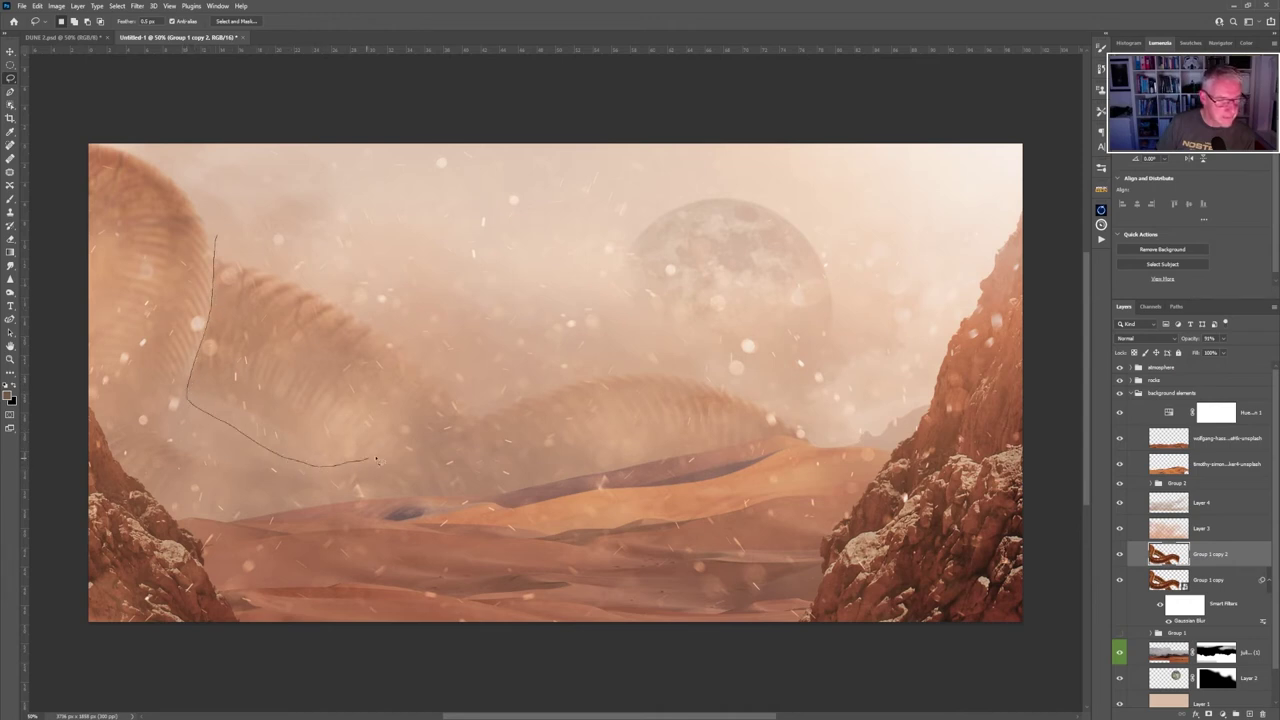
{"action": "mouse_move", "coordinate": [410, 451]}
{"action": "left_mouse_down"}
{"action": "mouse_move", "coordinate": [491, 407]}
{"action": "mouse_move", "coordinate": [465, 338]}
{"action": "mouse_move", "coordinate": [252, 236]}
{"action": "left_mouse_up"}
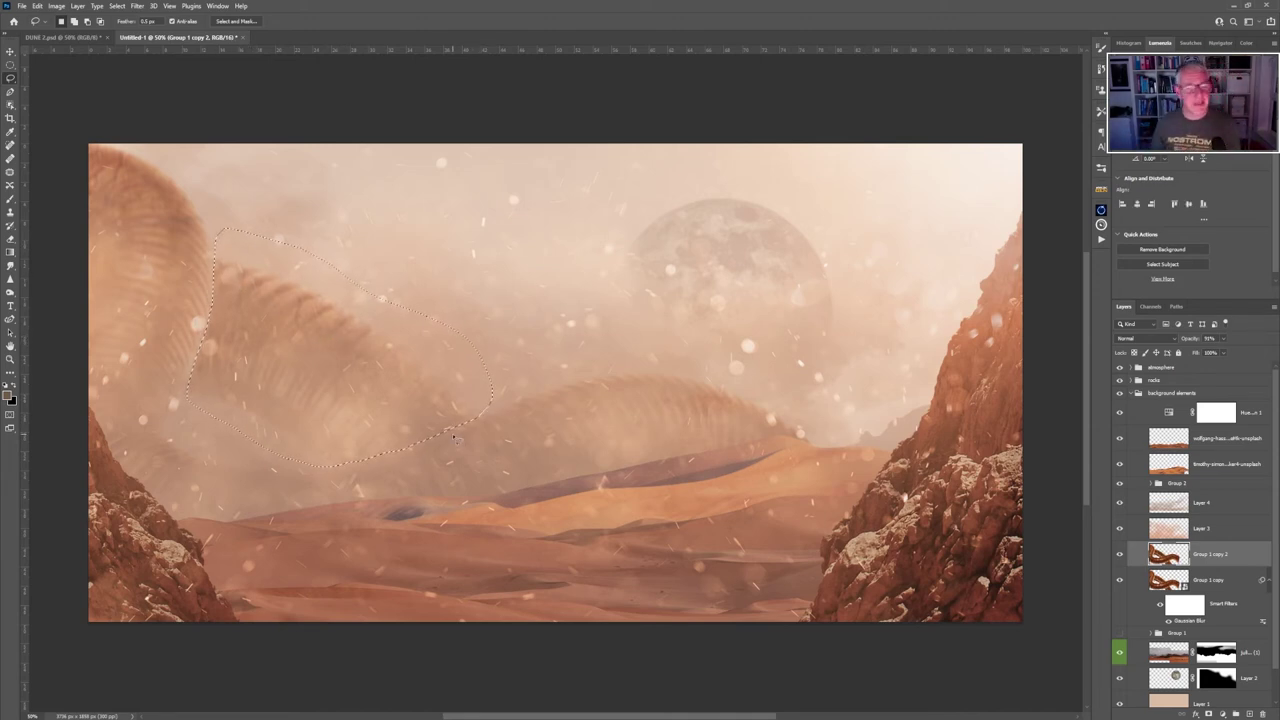
{"action": "left_click", "coordinate": [137, 6]}
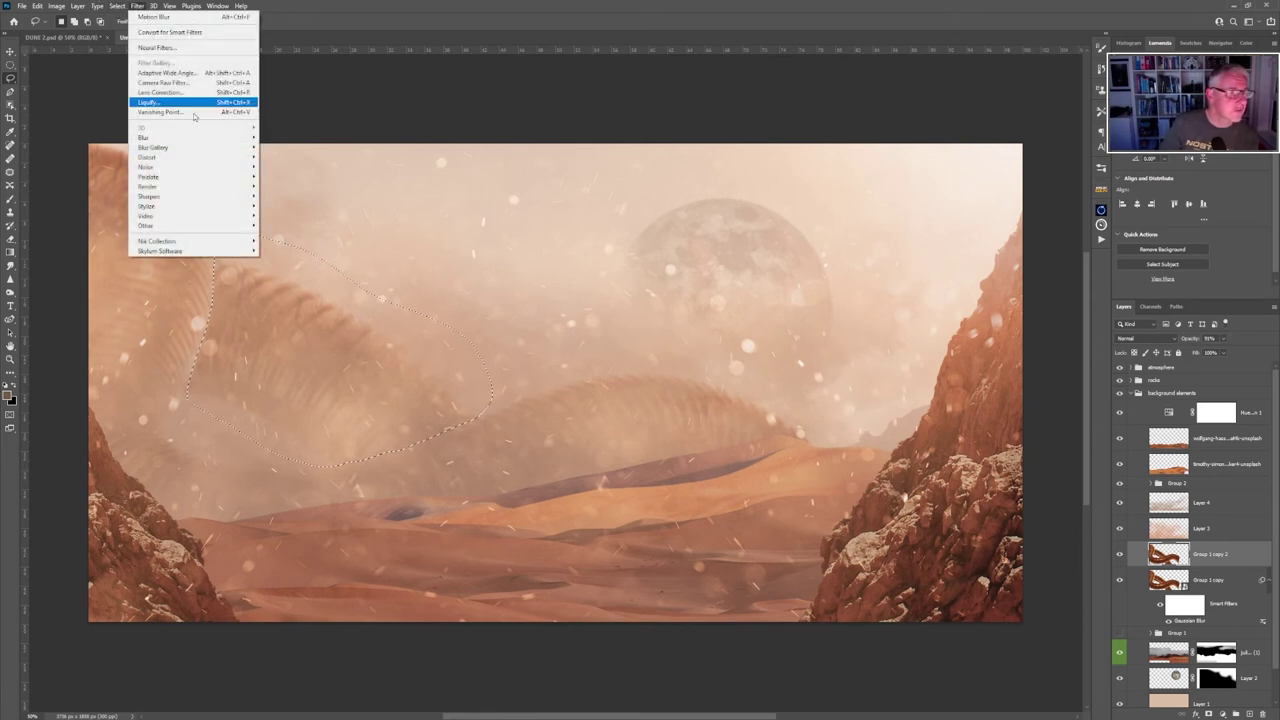
{"action": "mouse_move", "coordinate": [222, 140]}
{"action": "left_click", "coordinate": [285, 196]}
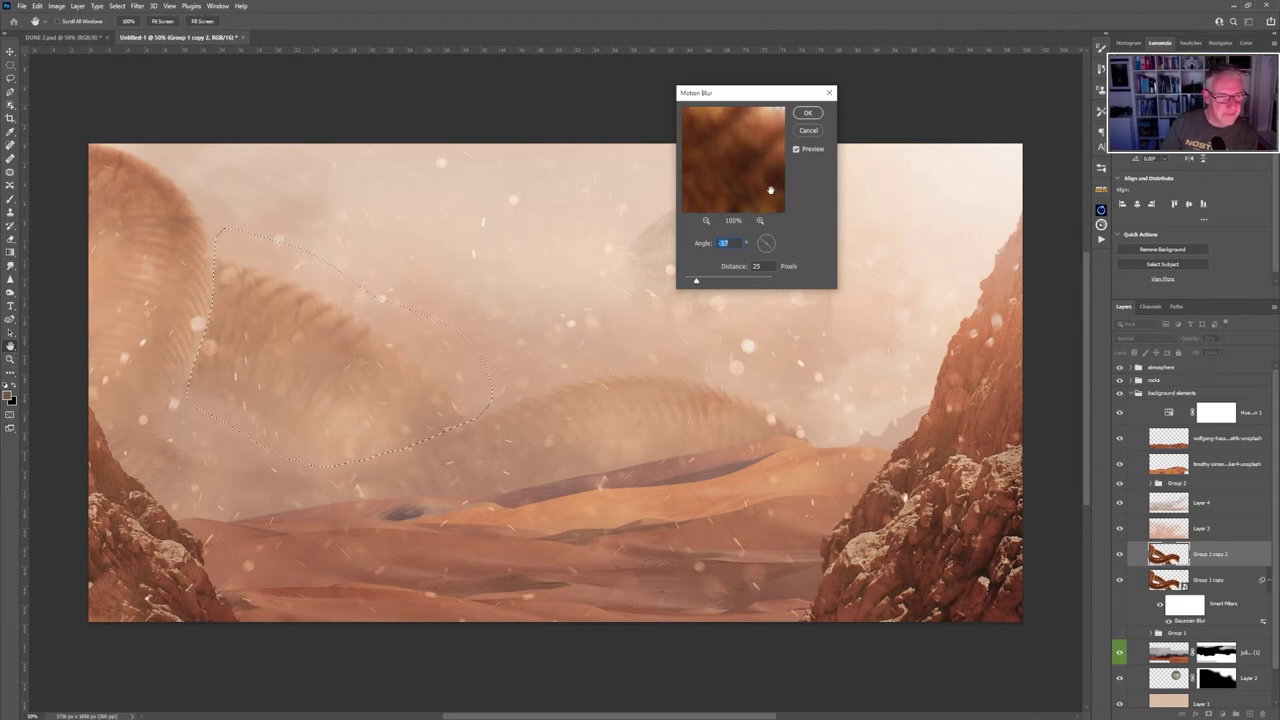
{"action": "left_click", "coordinate": [735, 282]}
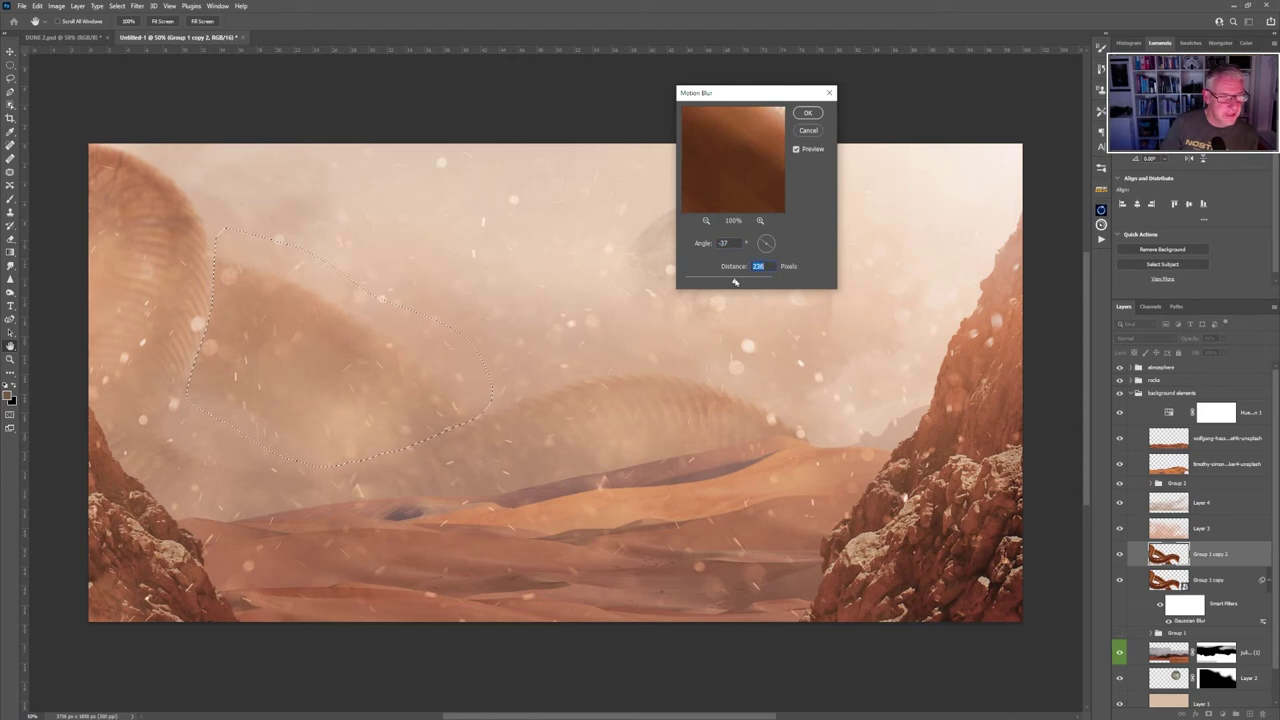
{"action": "left_click_drag", "start_coordinate": [735, 282], "coordinate": [701, 282]}
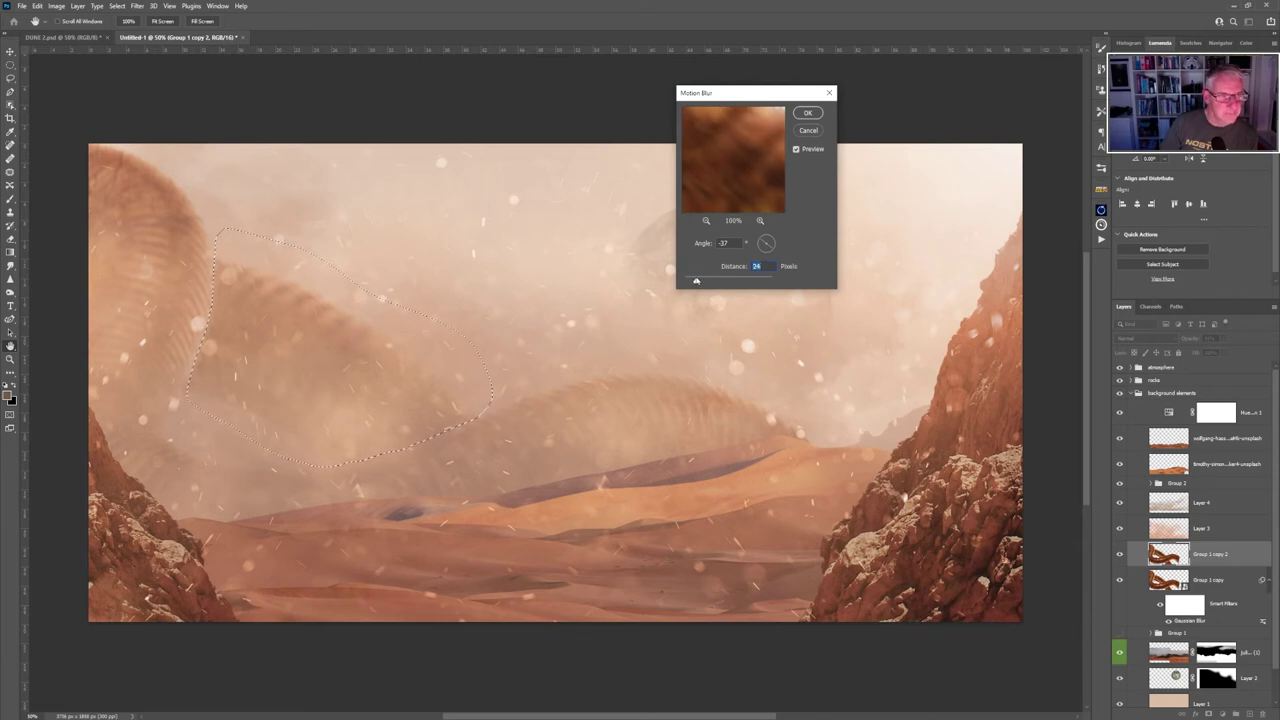
{"action": "left_click", "coordinate": [808, 113]}
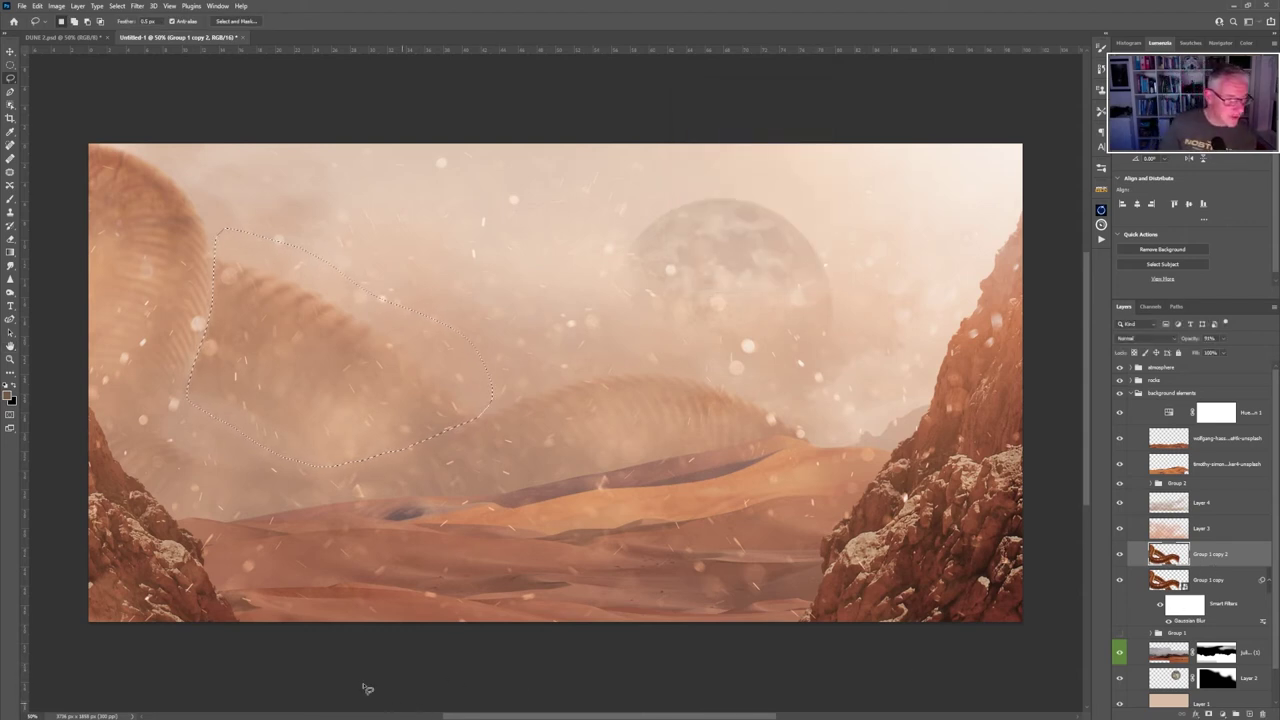
Lasso the worm's low section beside the left rocks, apply a shallow-angle Motion Blur with a slightly shorter distance, and deselect.
{"action": "mouse_move", "coordinate": [108, 452]}
{"action": "left_mouse_down"}
{"action": "mouse_move", "coordinate": [254, 465]}
{"action": "mouse_move", "coordinate": [270, 488]}
{"action": "mouse_move", "coordinate": [268, 534]}
{"action": "mouse_move", "coordinate": [210, 549]}
{"action": "mouse_move", "coordinate": [76, 509]}
{"action": "mouse_move", "coordinate": [62, 470]}
{"action": "left_mouse_up"}
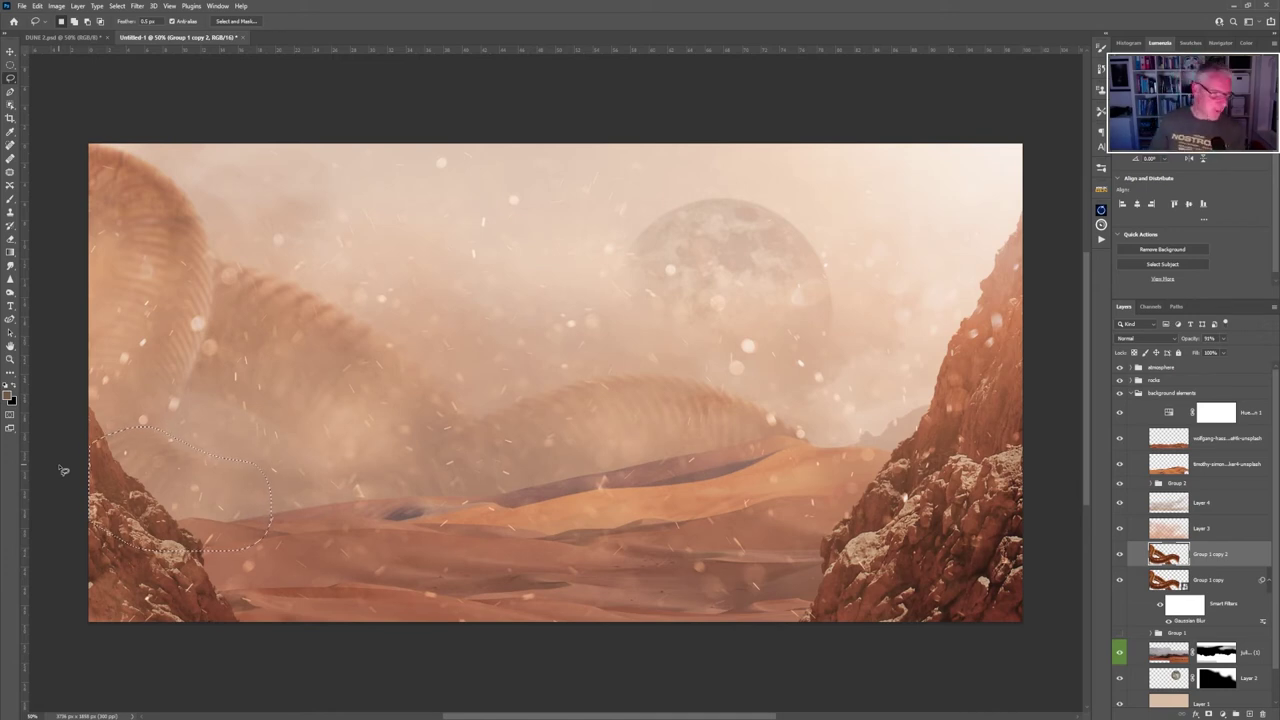
{"action": "left_click", "coordinate": [133, 6]}
{"action": "mouse_move", "coordinate": [195, 137]}
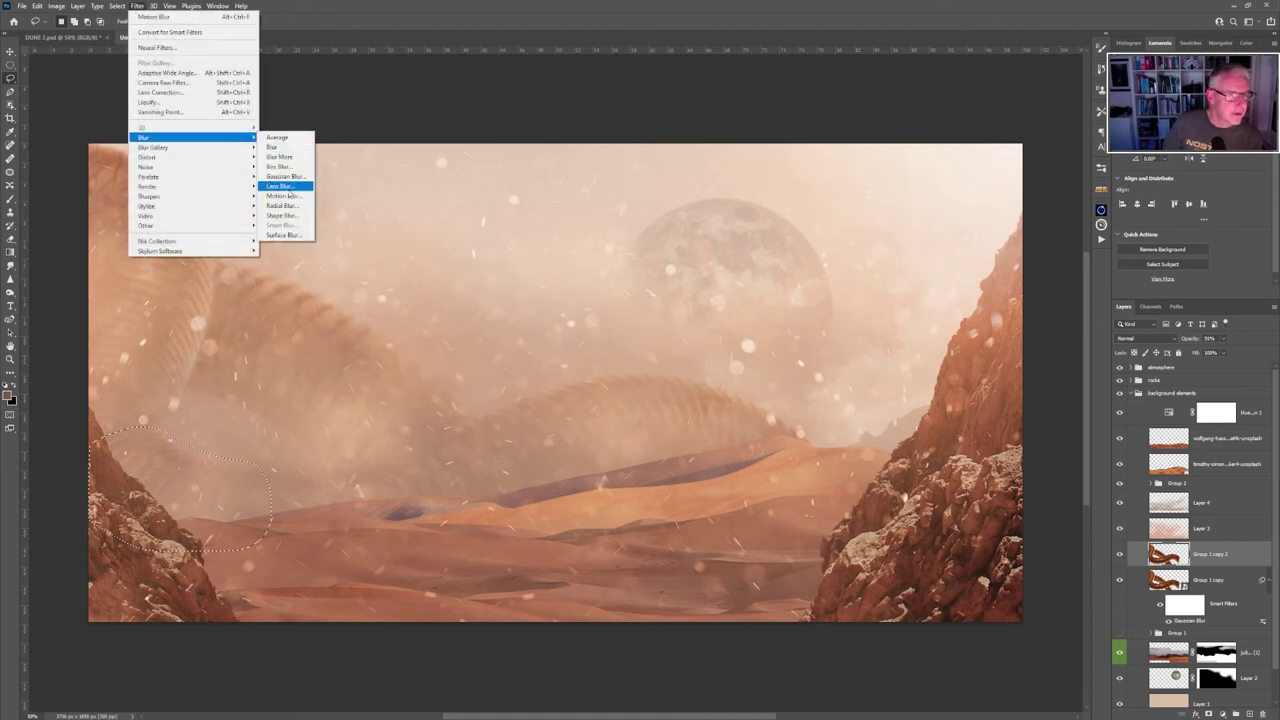
{"action": "left_click", "coordinate": [282, 196]}
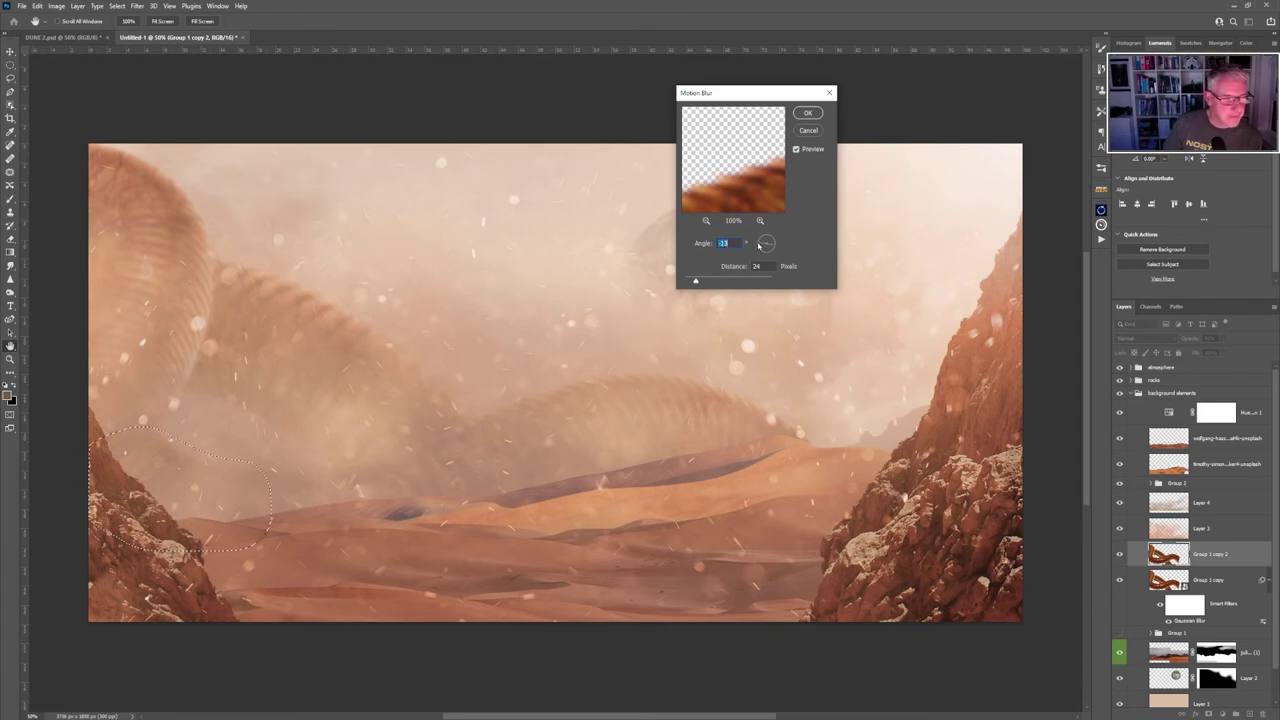
{"action": "left_click_drag", "start_coordinate": [697, 281], "coordinate": [693, 283]}
{"action": "key", "text": "Return"}
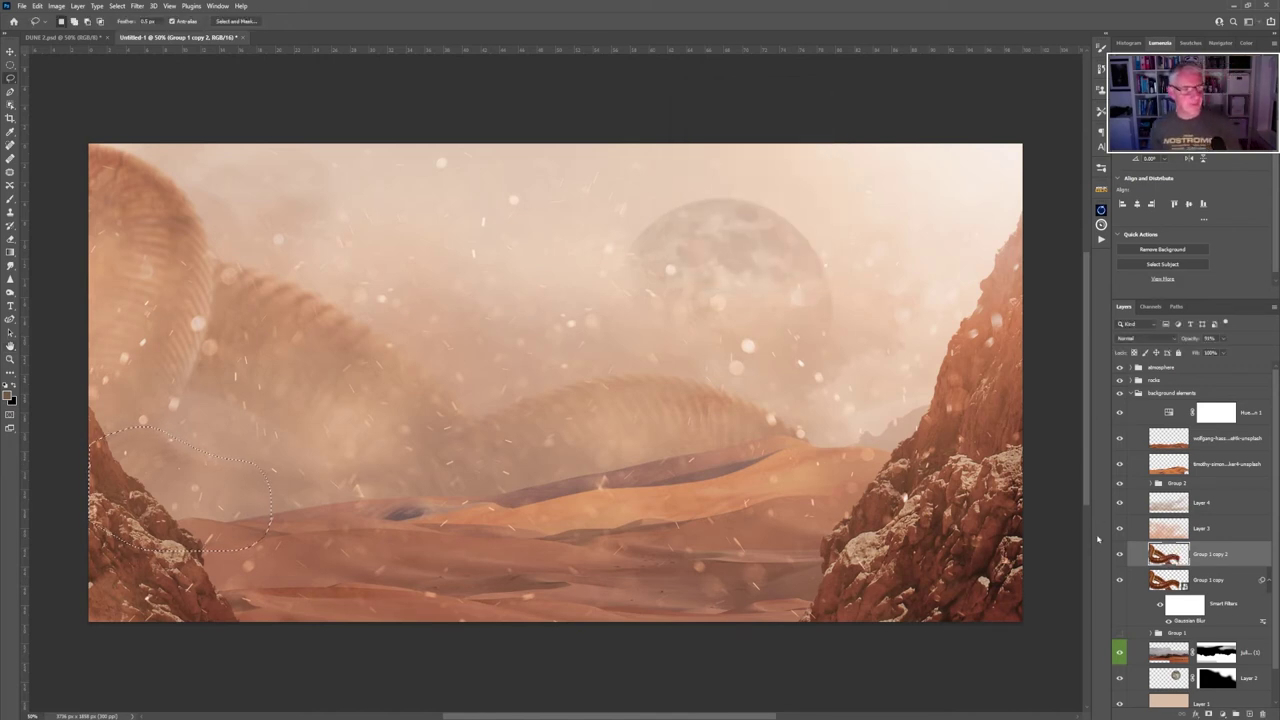
{"action": "key", "text": "ctrl+d"}
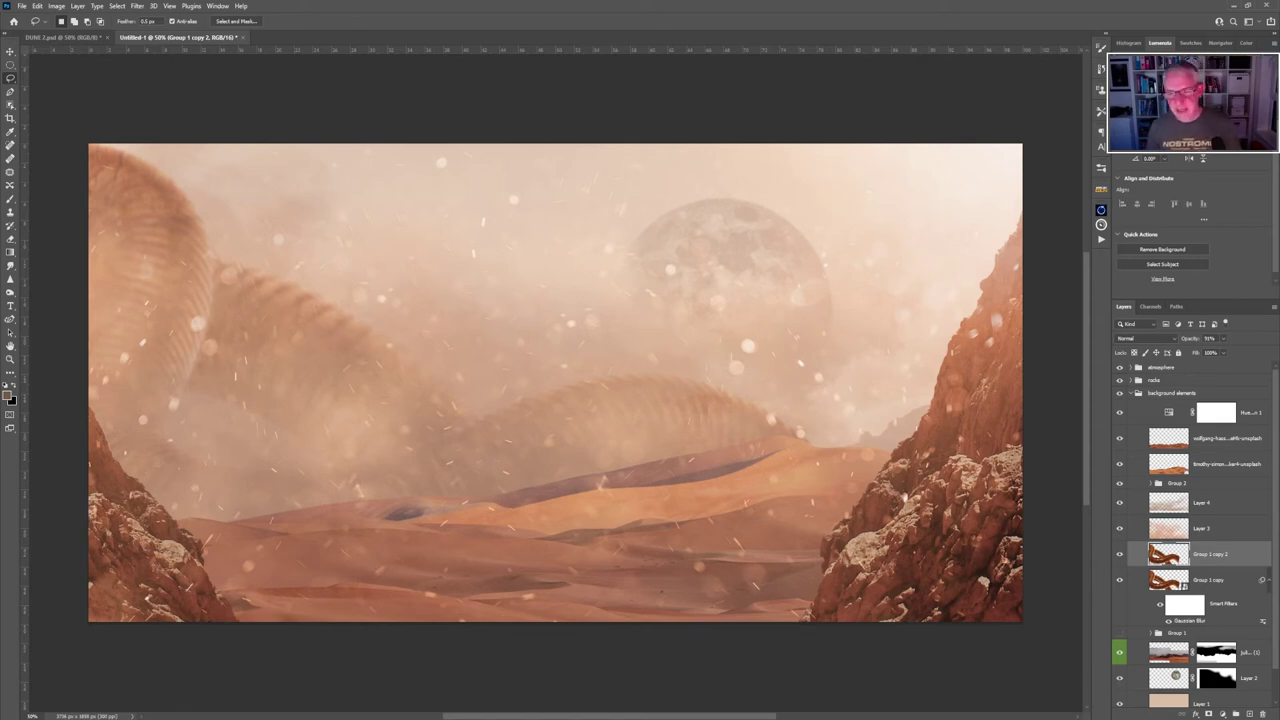
Compare the worm with and without its motion-blurred copy by switching that layer's visibility off and on.
{"action": "left_click", "coordinate": [1120, 556]}
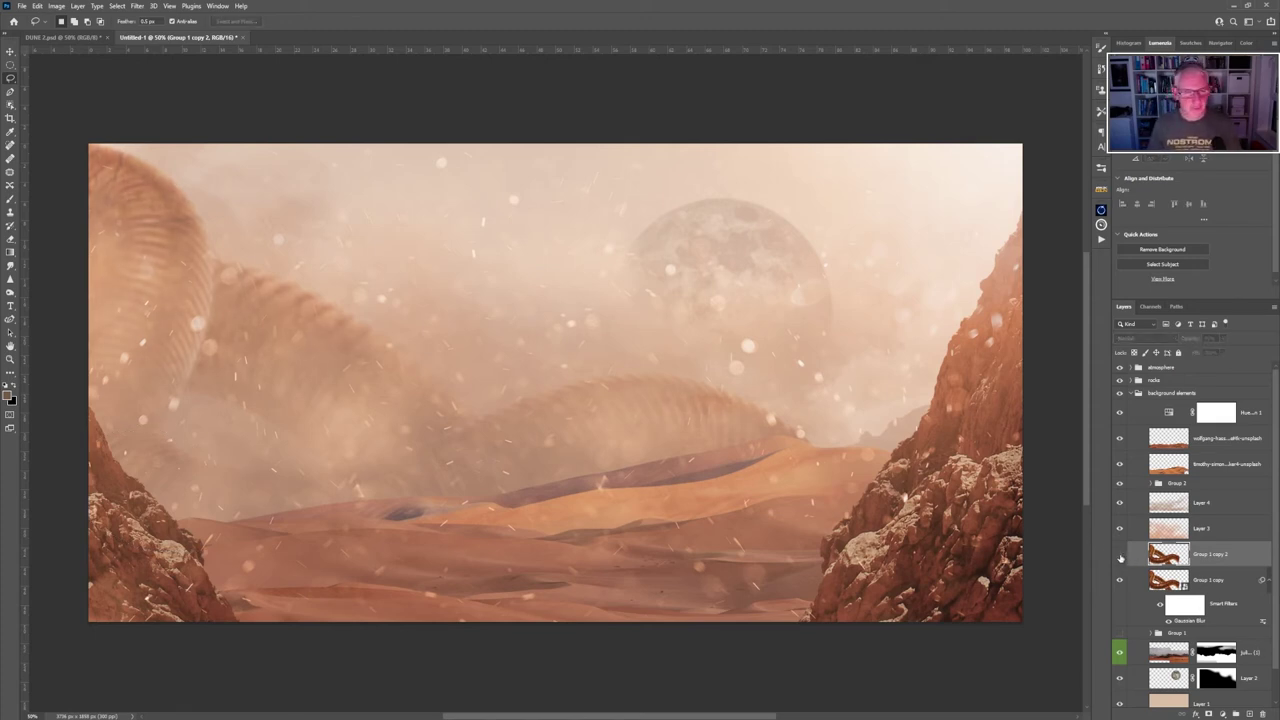
{"action": "left_click", "coordinate": [1120, 556]}
{"action": "left_click", "coordinate": [1120, 556]}
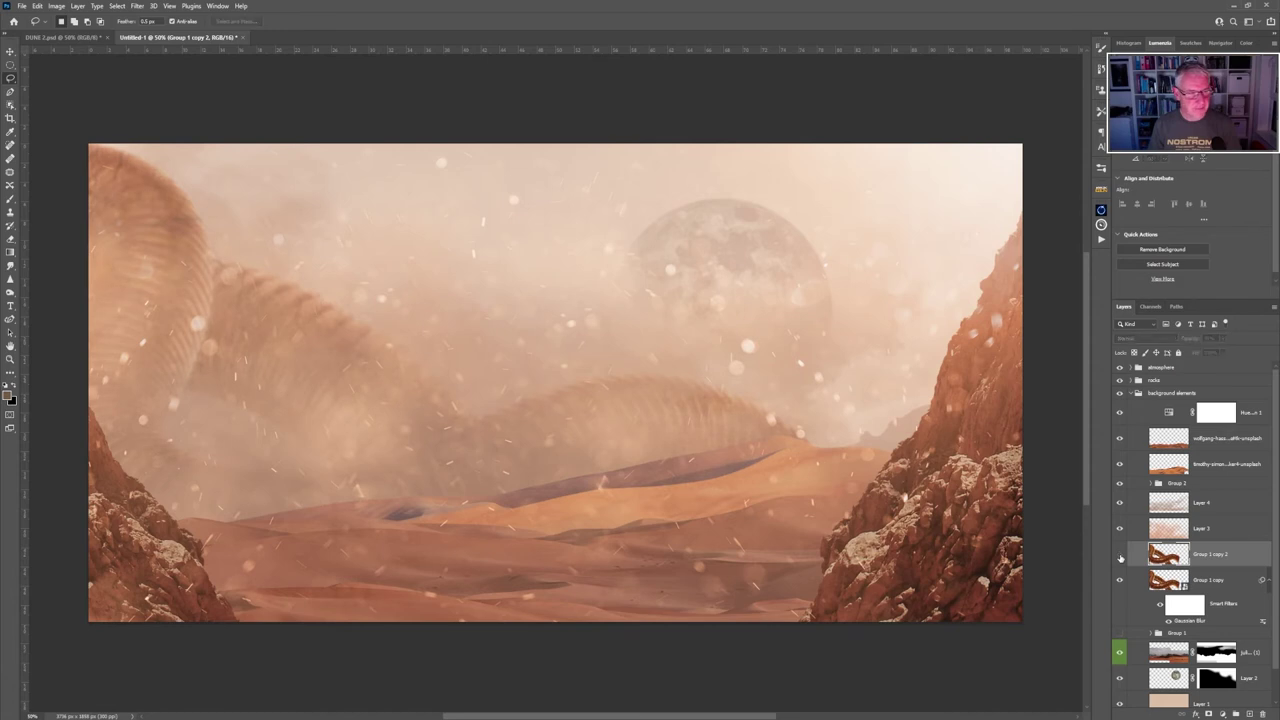
{"action": "left_click", "coordinate": [1120, 556]}
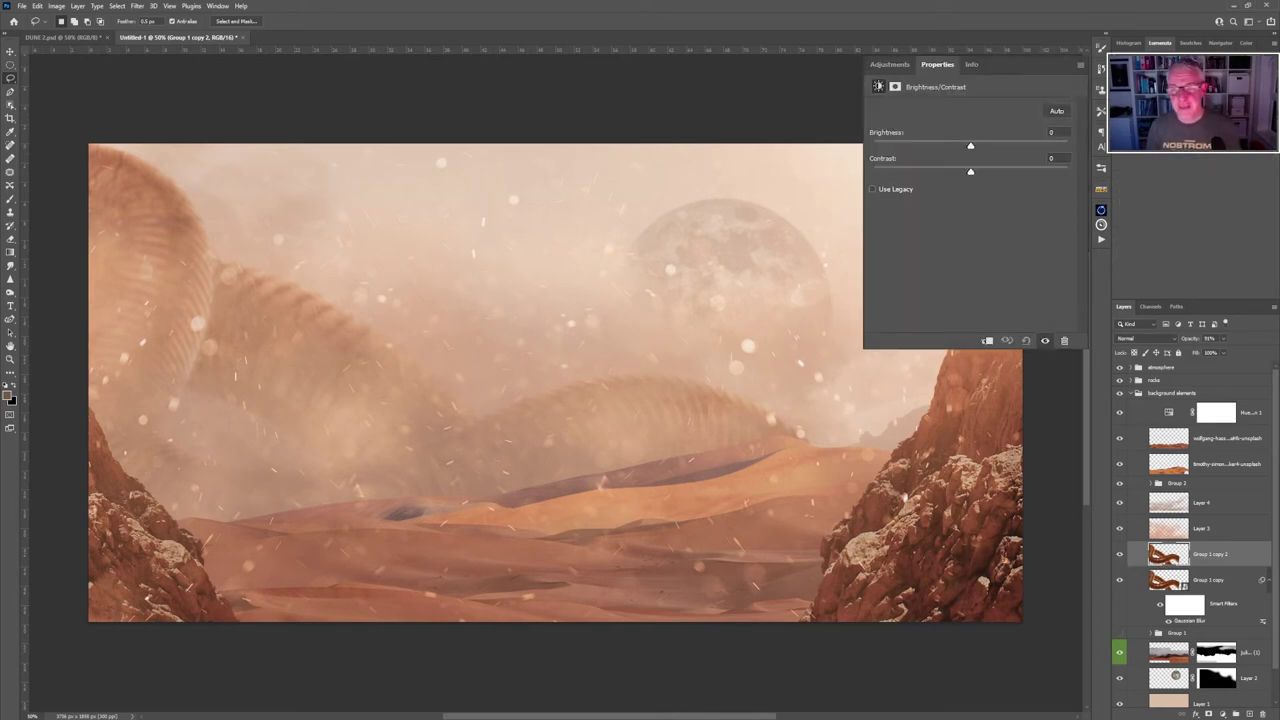
Add a Brightness/Contrast adjustment clipped to the motion-blurred worm copy and raise its contrast.
{"action": "left_click", "coordinate": [1191, 170]}
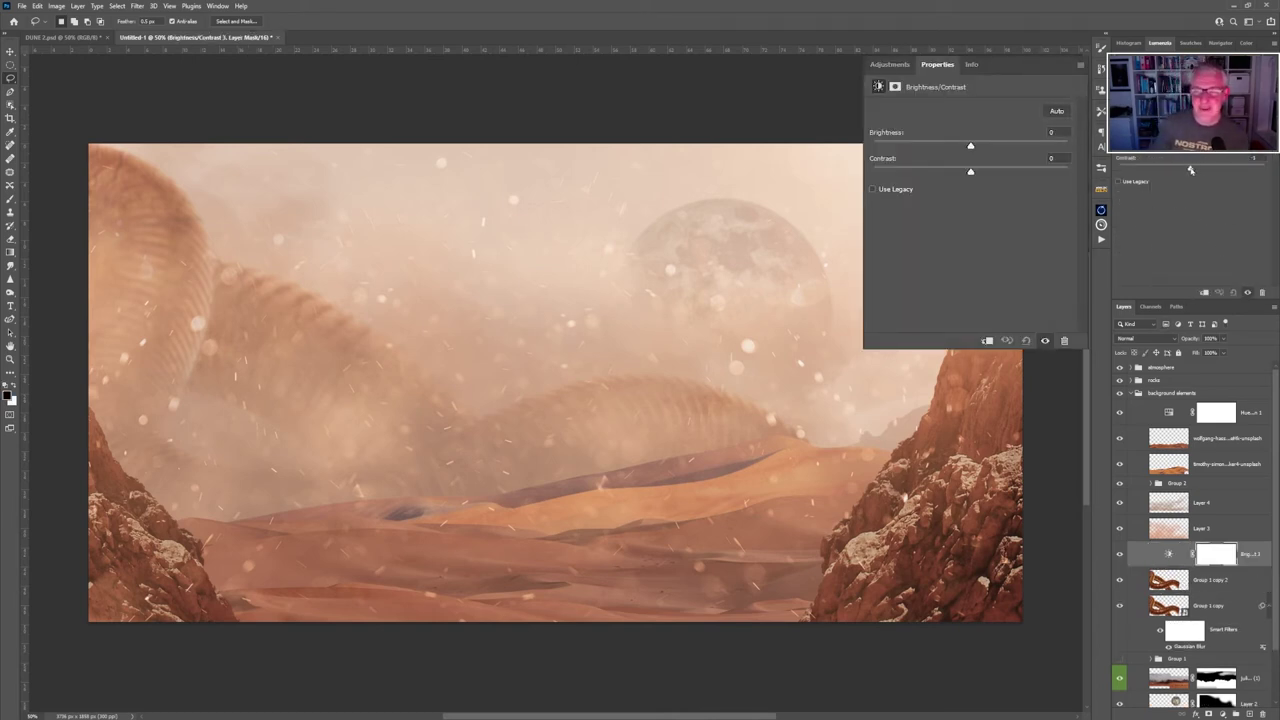
{"action": "left_click_drag", "start_coordinate": [1198, 170], "coordinate": [1211, 170]}
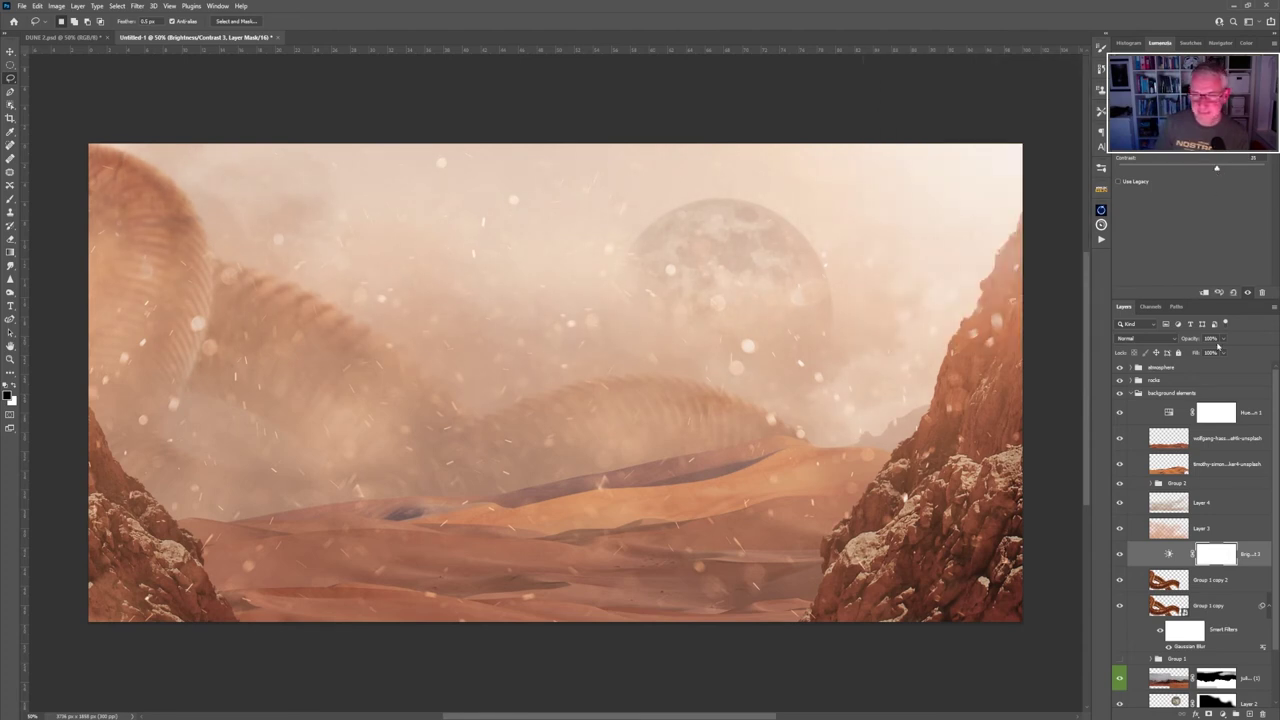
{"action": "left_click", "coordinate": [1205, 293]}
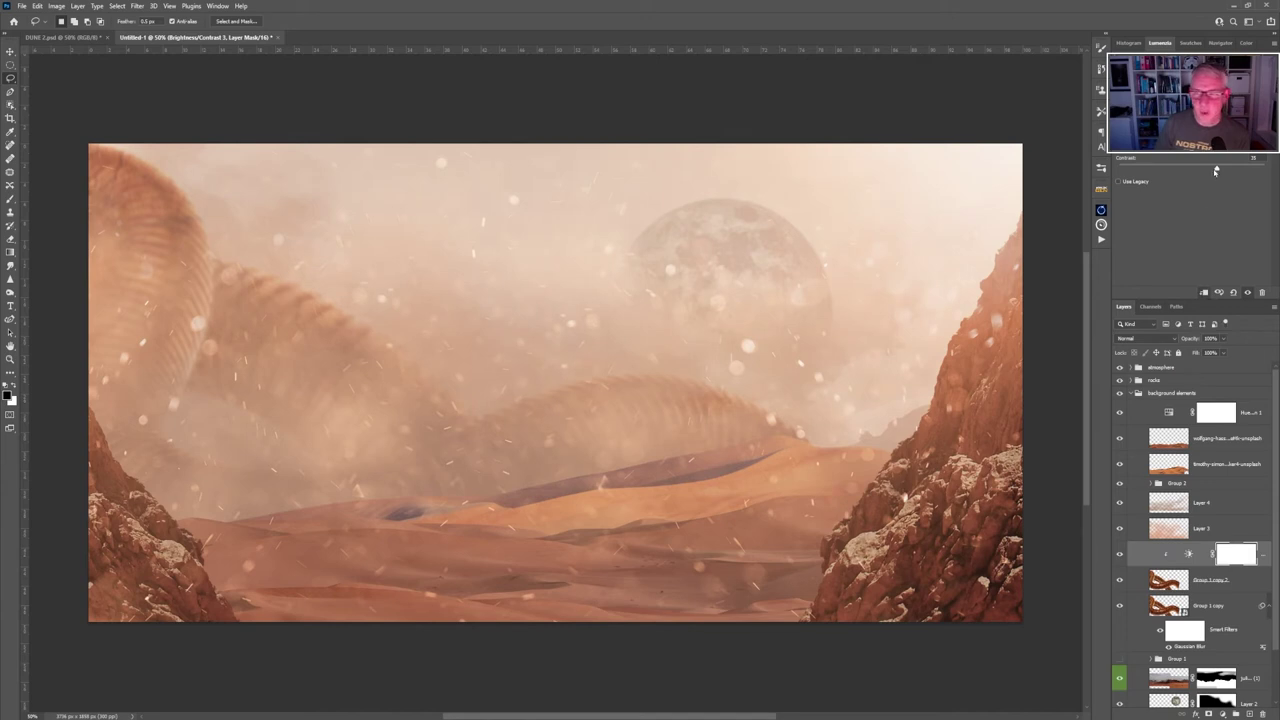
{"action": "left_click_drag", "start_coordinate": [1217, 170], "coordinate": [1160, 181]}
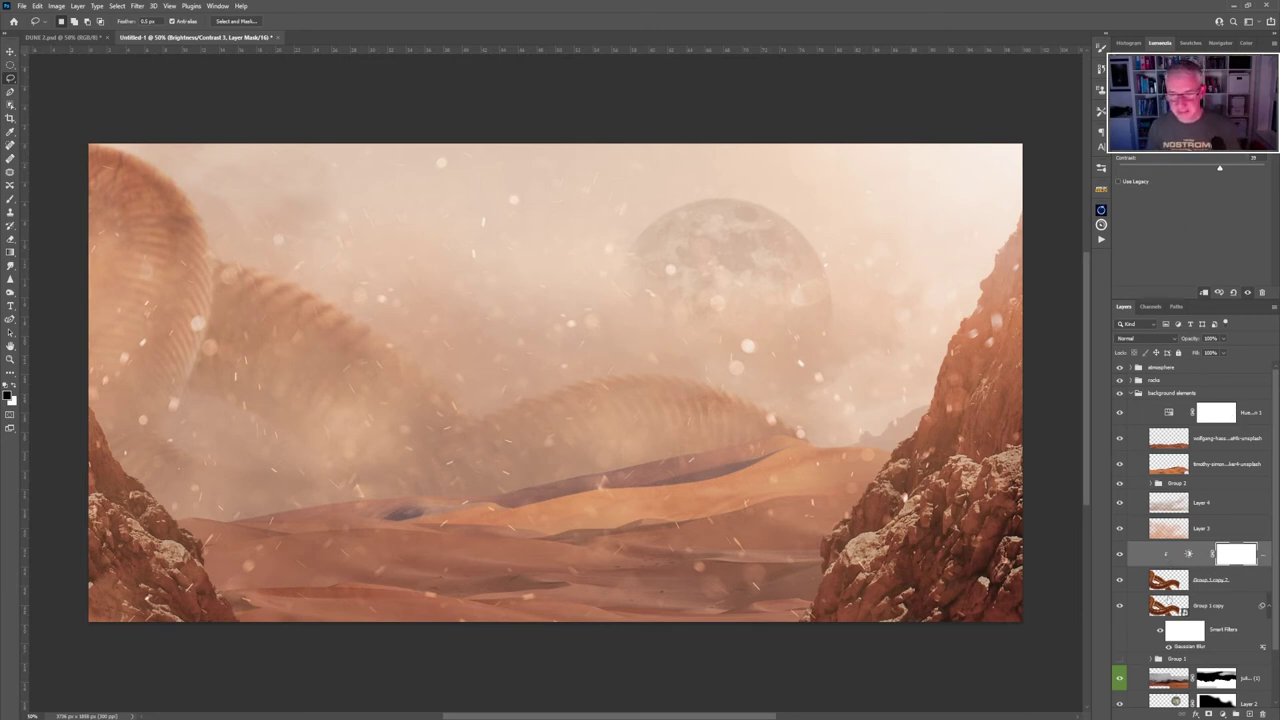
Place the AdobeStock_193909296_Preview image directly above the collapsed background elements group and hide the atmosphere group.
{"action": "left_click", "coordinate": [1132, 394]}
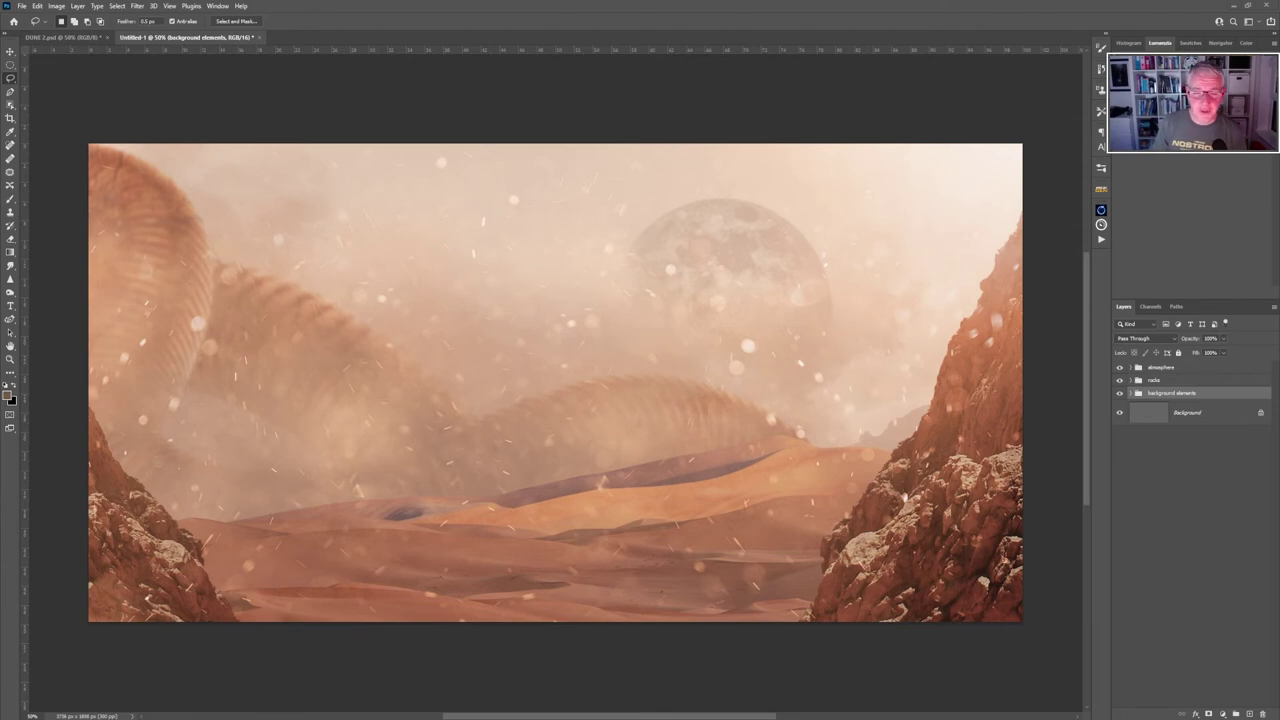
{"action": "left_click_drag", "start_coordinate": [865, 478], "coordinate": [616, 425]}
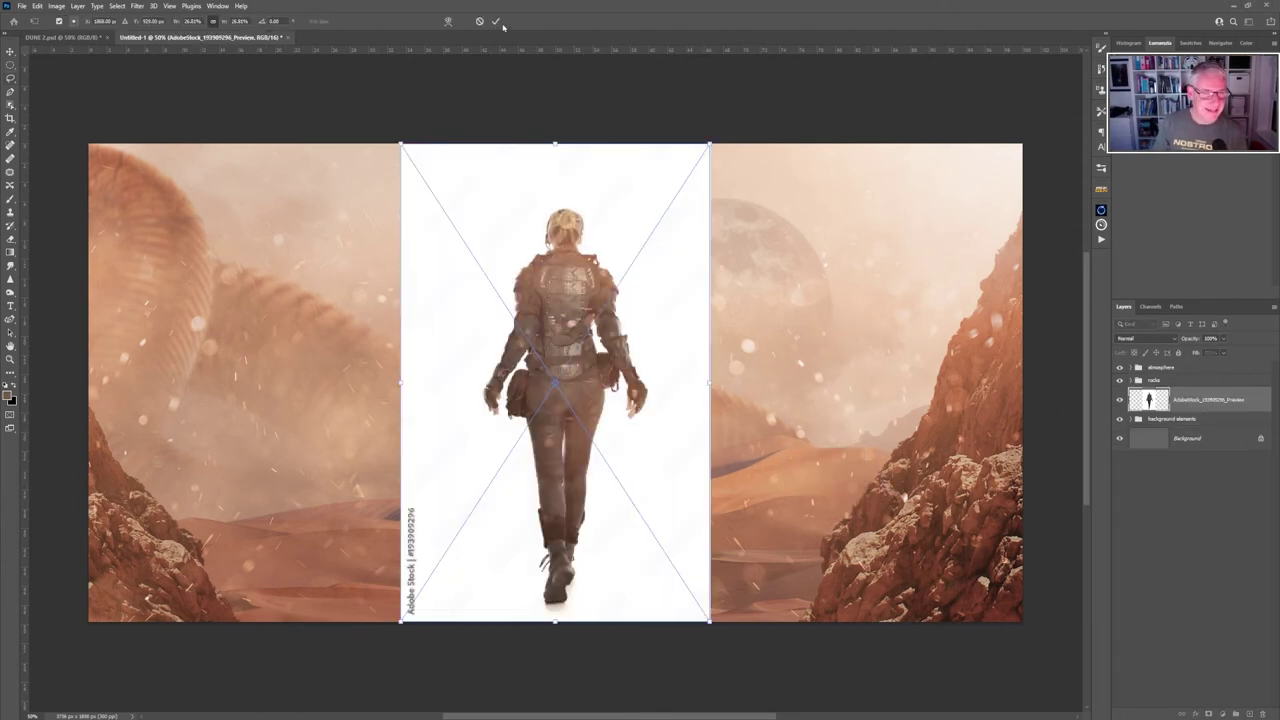
{"action": "left_click", "coordinate": [495, 21]}
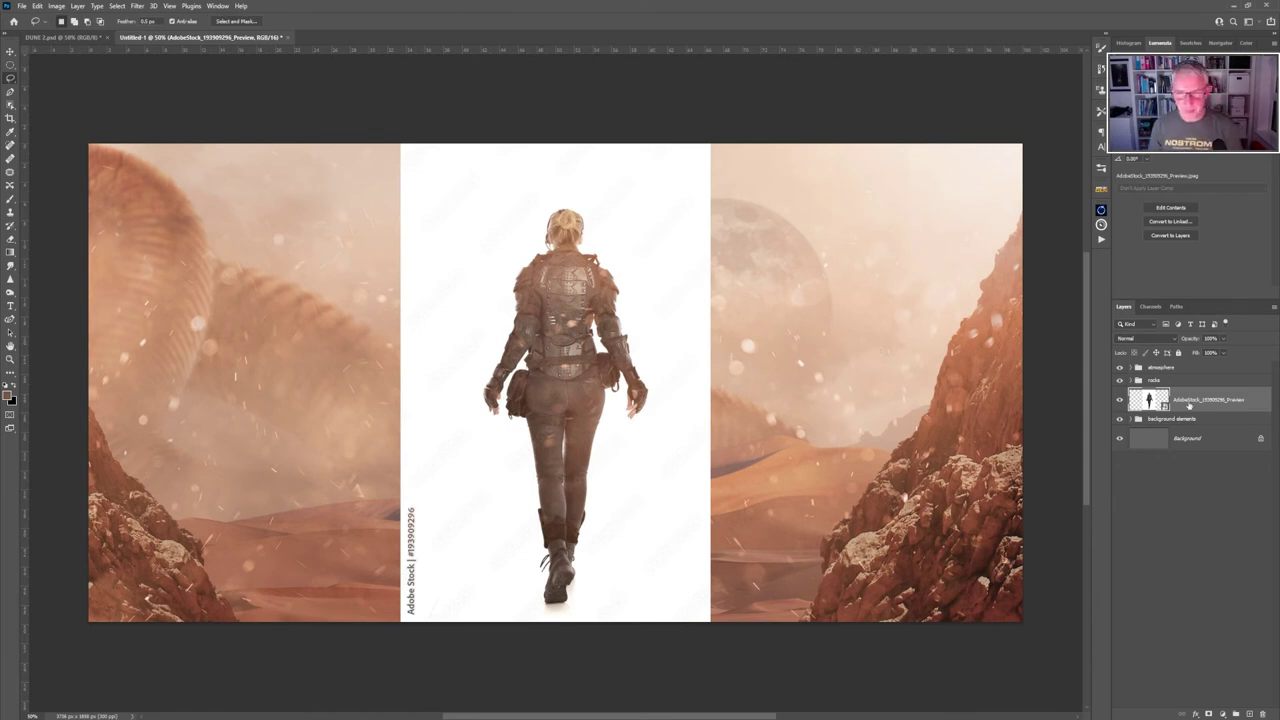
{"action": "left_click", "coordinate": [1119, 368]}
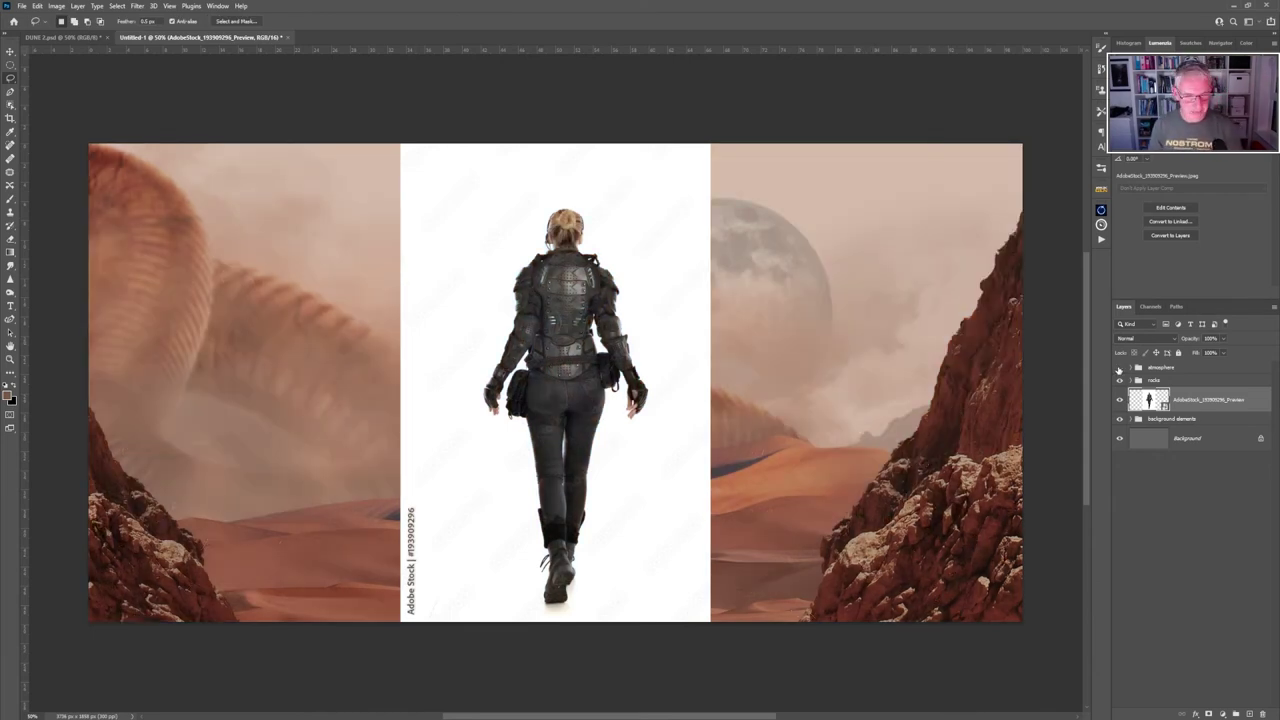
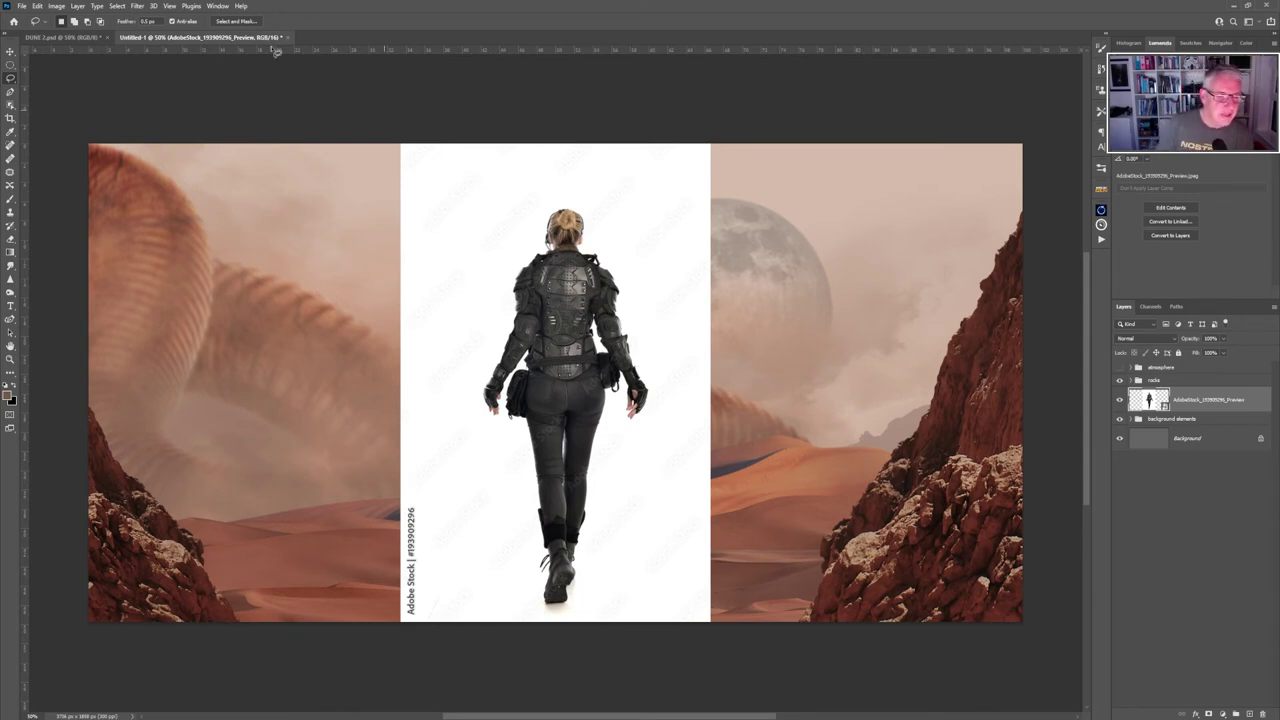
Mask out the white stock background around the armored figure using Select Subject, and rasterize the figure's layer.
{"action": "left_click", "coordinate": [117, 10]}
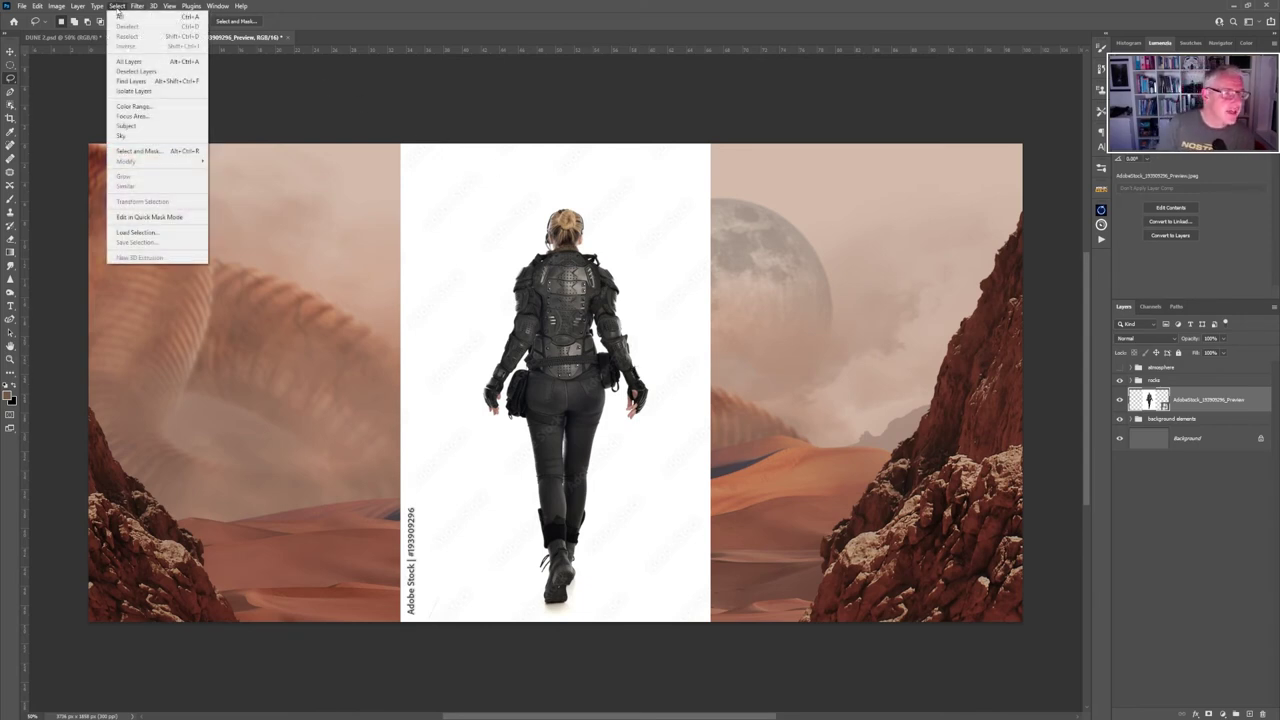
{"action": "left_click", "coordinate": [130, 126]}
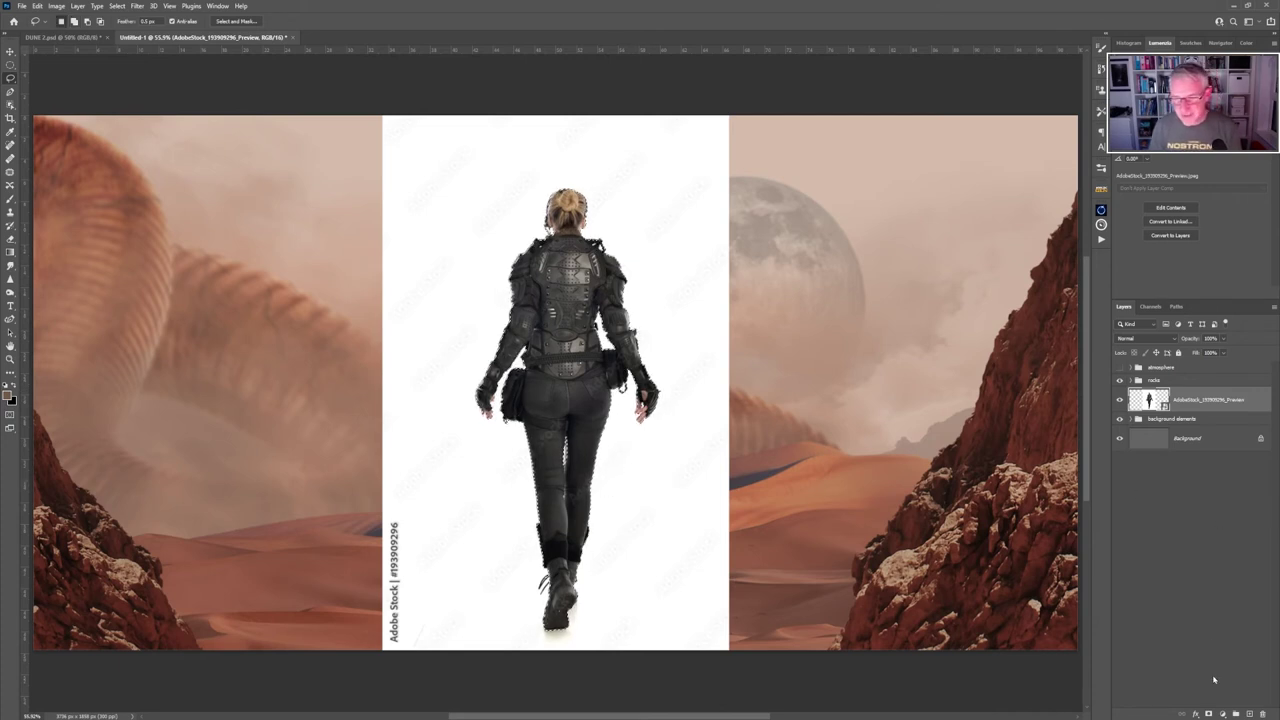
{"action": "left_click", "coordinate": [1208, 713]}
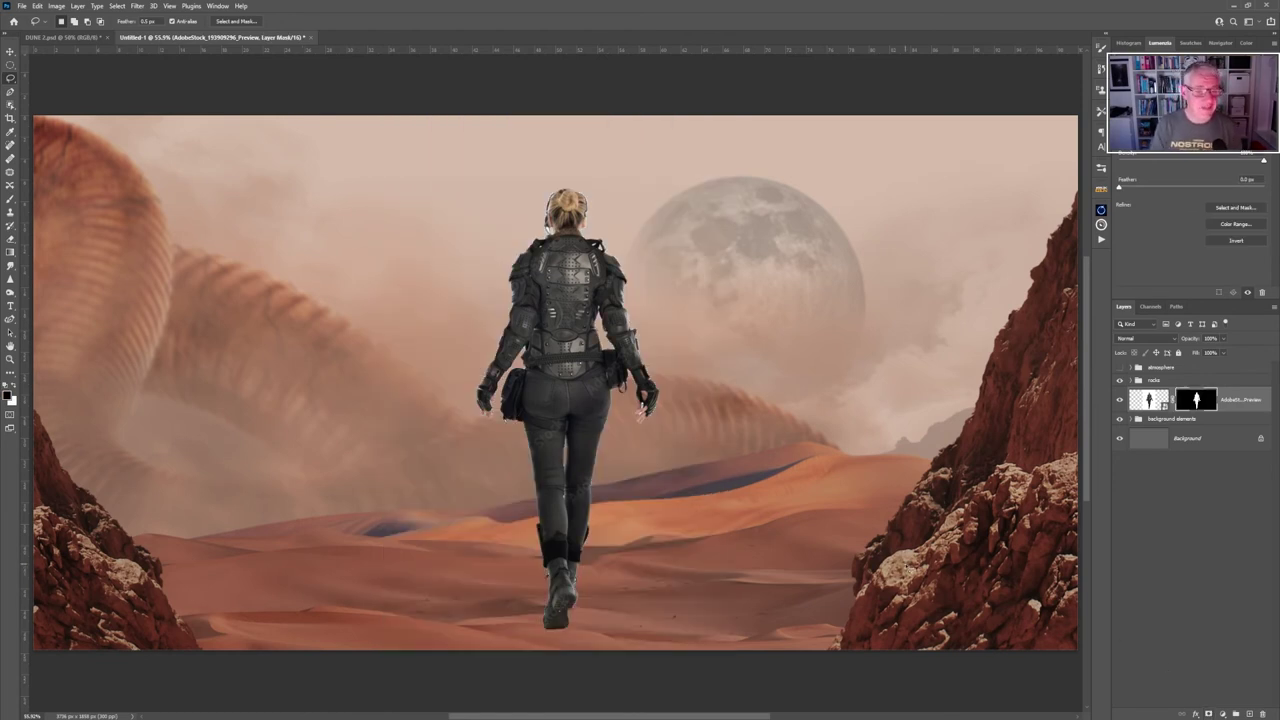
{"action": "right_click", "coordinate": [1259, 415]}
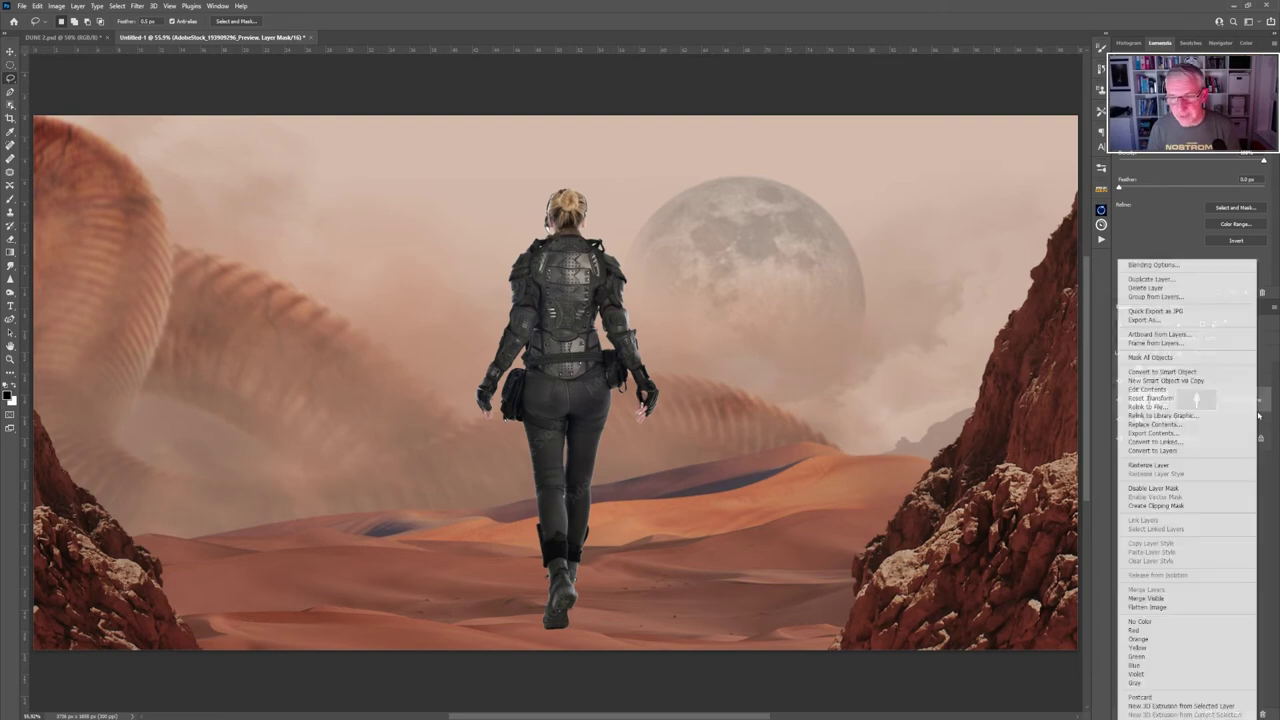
{"action": "left_click", "coordinate": [1150, 465]}
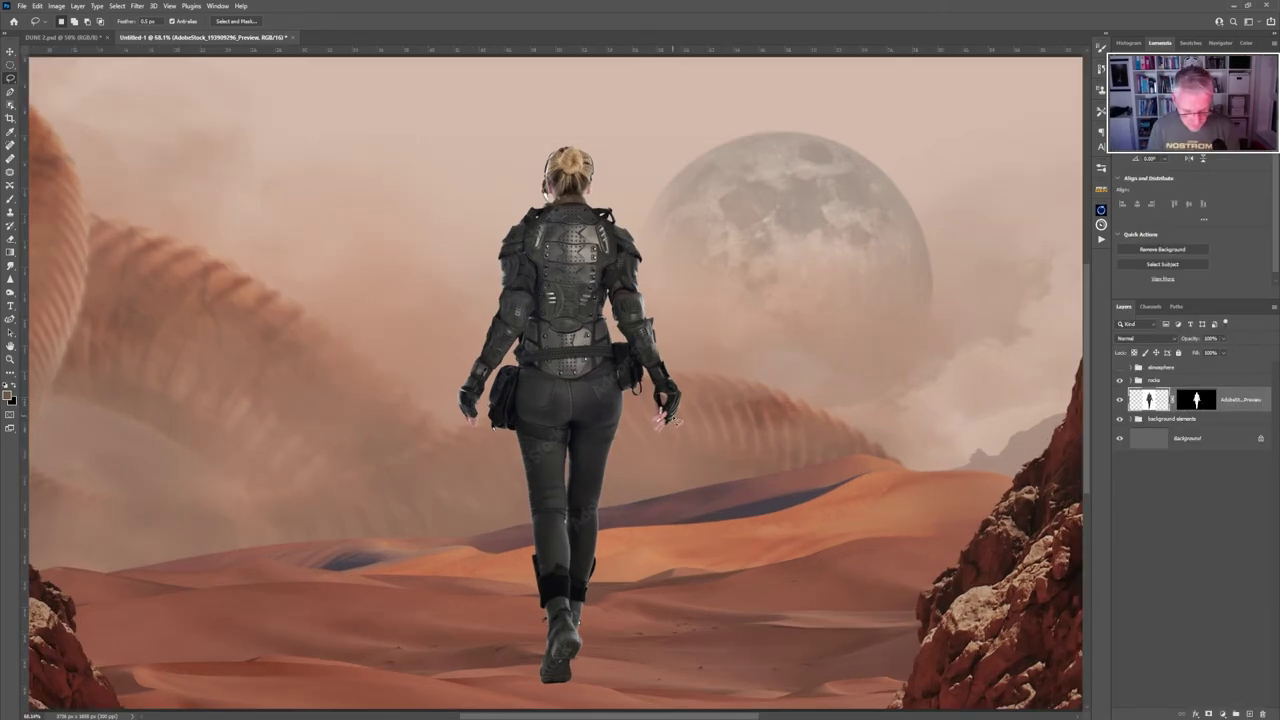
Paint black on the figure's layer mask with a small soft round brush to remove the white gaps between the right hand's fingers.
{"action": "key", "text": "z"}
{"action": "left_click_drag", "start_coordinate": [676, 420], "coordinate": [620, 393]}
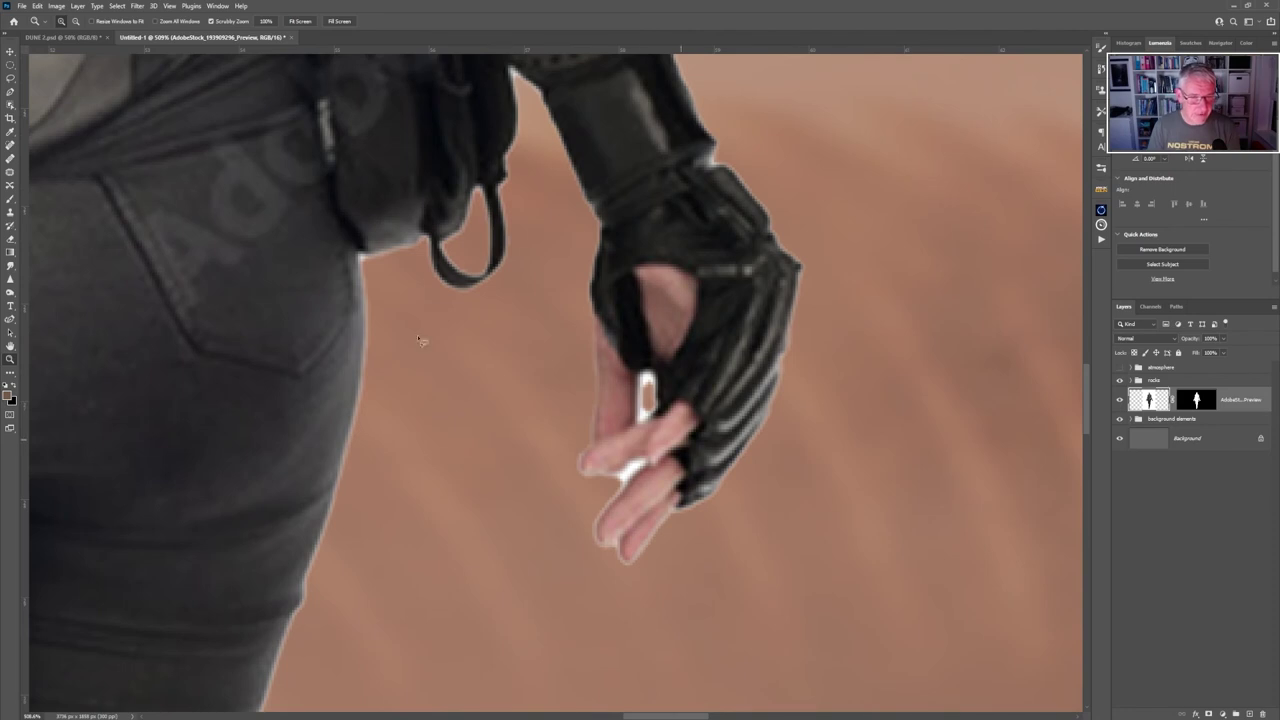
{"action": "left_click", "coordinate": [10, 198]}
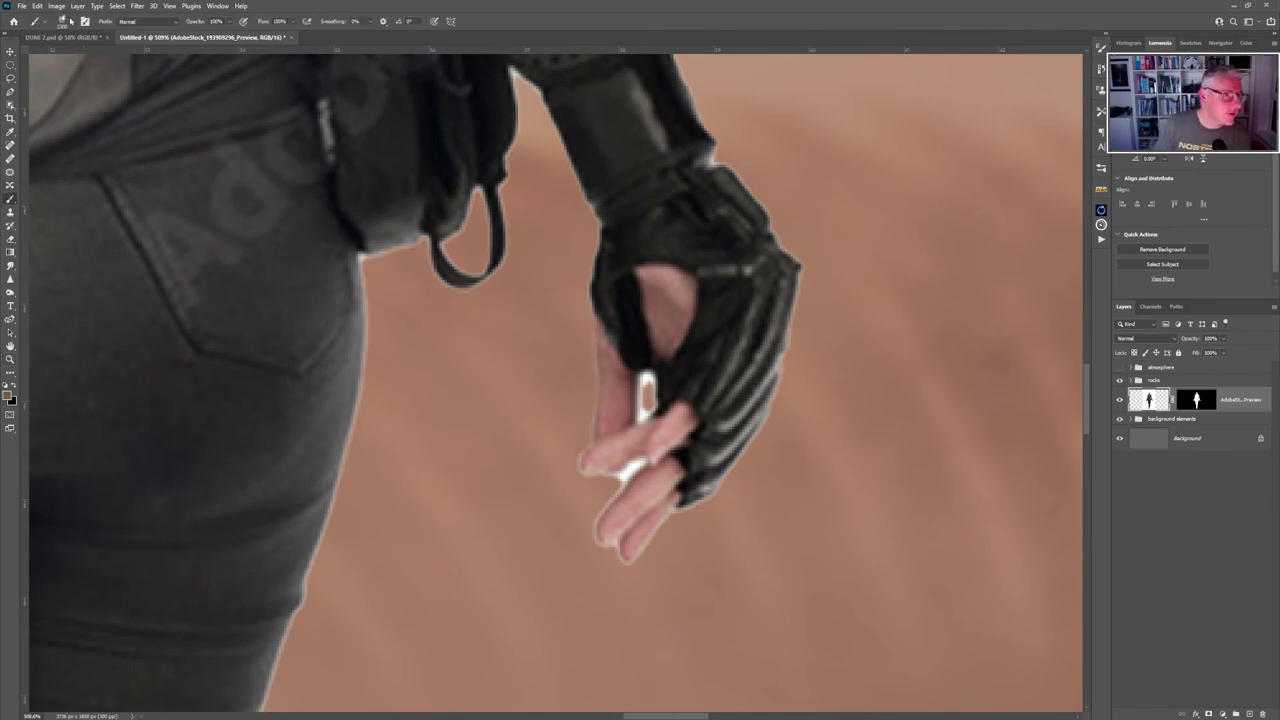
{"action": "left_click", "coordinate": [68, 22]}
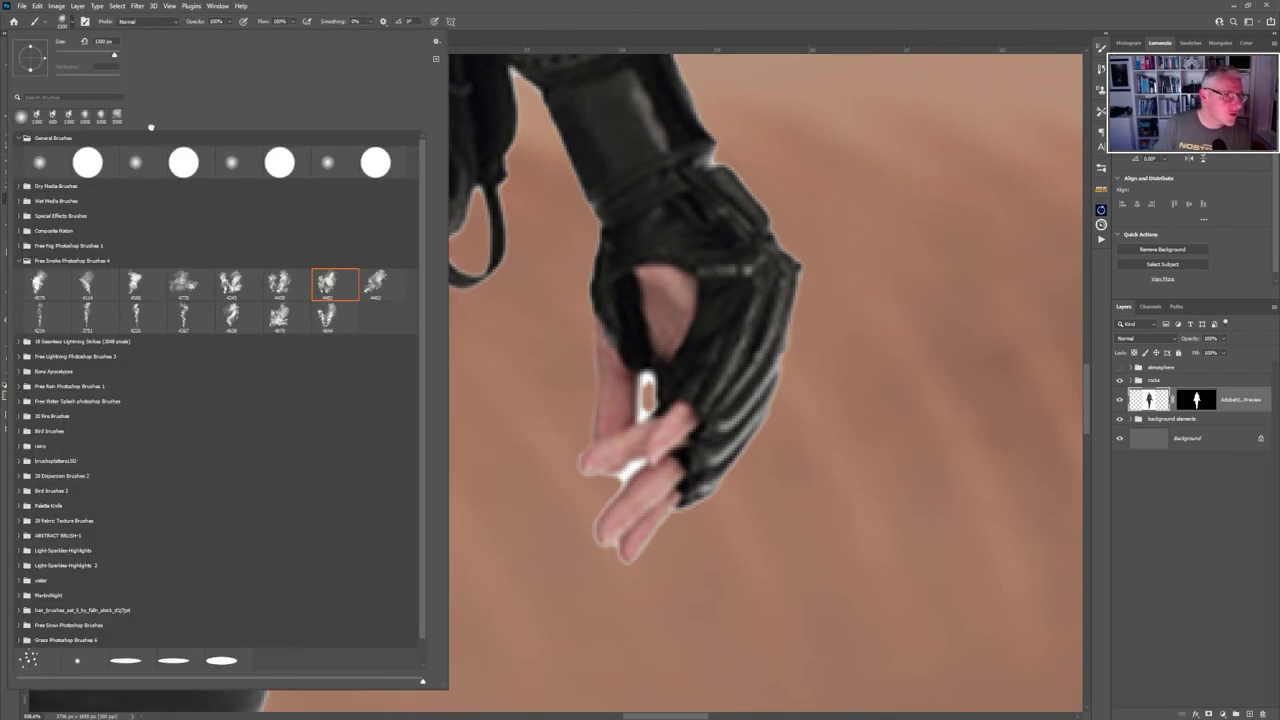
{"action": "left_click", "coordinate": [40, 162]}
{"action": "left_click_drag", "start_coordinate": [81, 79], "coordinate": [93, 80]}
{"action": "left_click", "coordinate": [270, 9]}
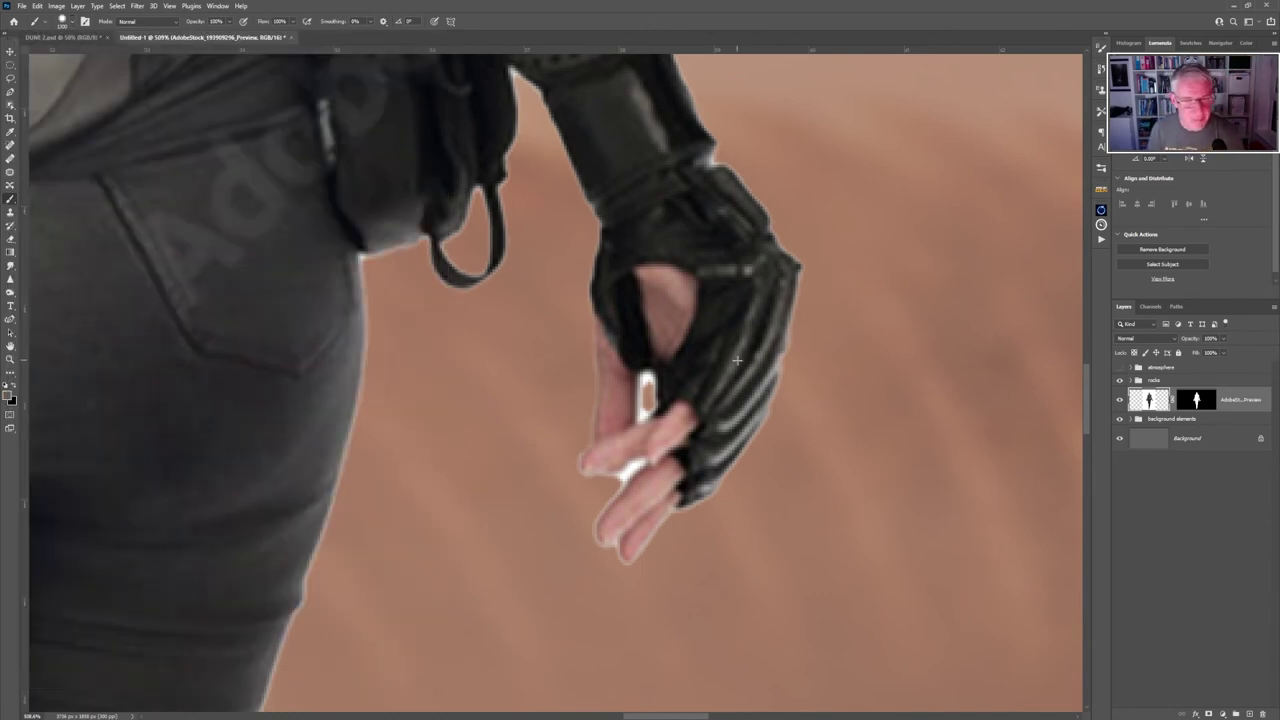
{"action": "key", "text": "bracketleft"}
{"action": "key", "text": "bracketleft"}
{"action": "key", "text": "bracketleft"}
{"action": "key", "text": "bracketleft"}
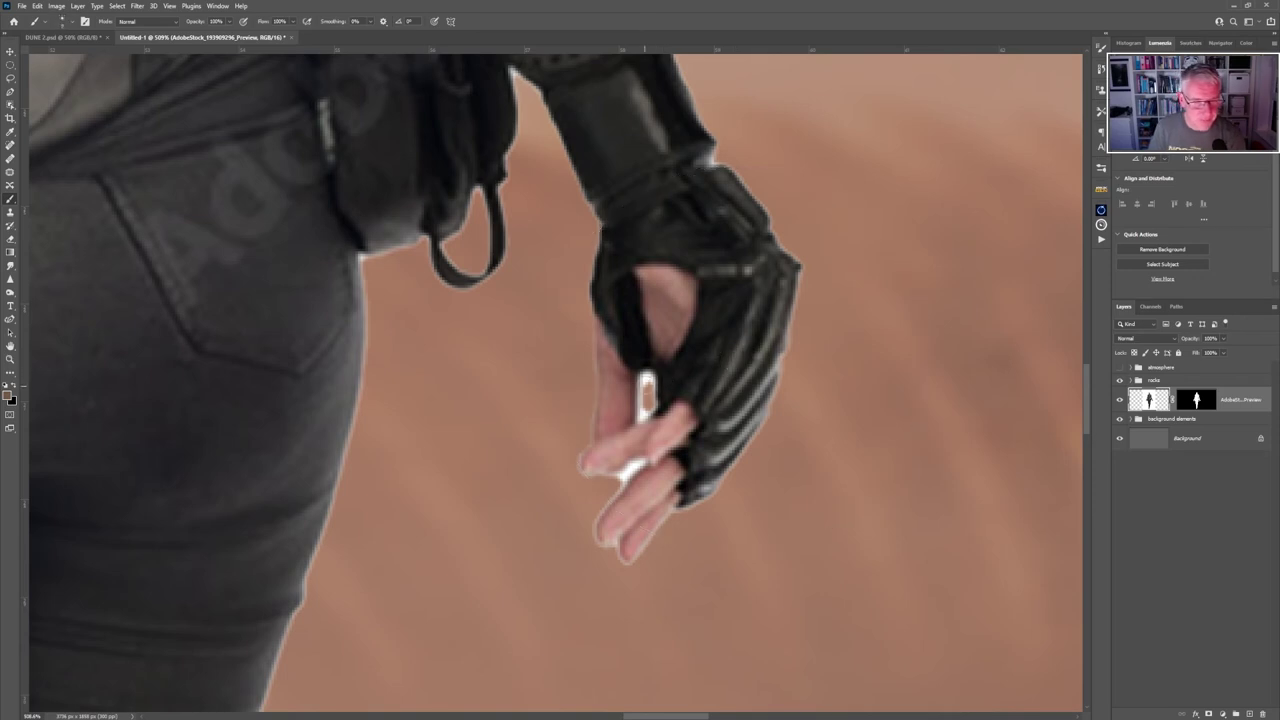
{"action": "left_click", "coordinate": [1207, 400]}
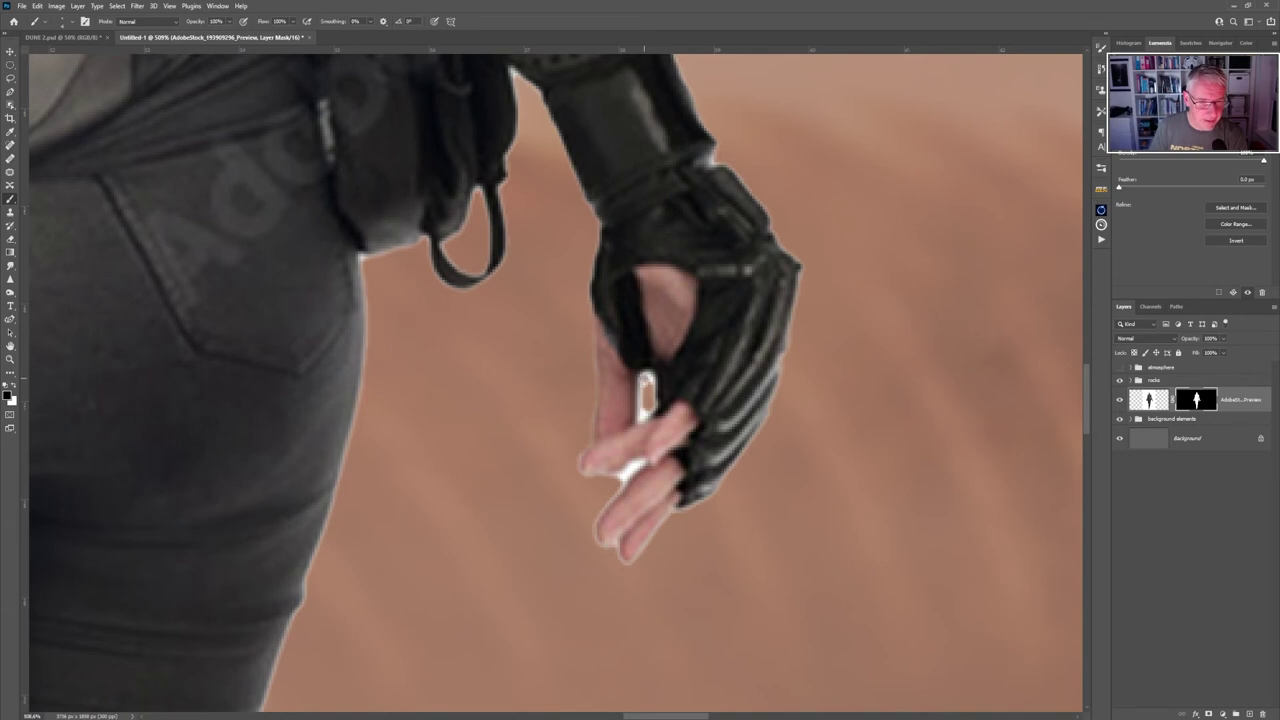
{"action": "mouse_move", "coordinate": [646, 376]}
{"action": "left_mouse_down"}
{"action": "mouse_move", "coordinate": [651, 405]}
{"action": "mouse_move", "coordinate": [648, 415]}
{"action": "mouse_move", "coordinate": [640, 378]}
{"action": "mouse_move", "coordinate": [628, 470]}
{"action": "mouse_move", "coordinate": [600, 535]}
{"action": "left_mouse_up"}
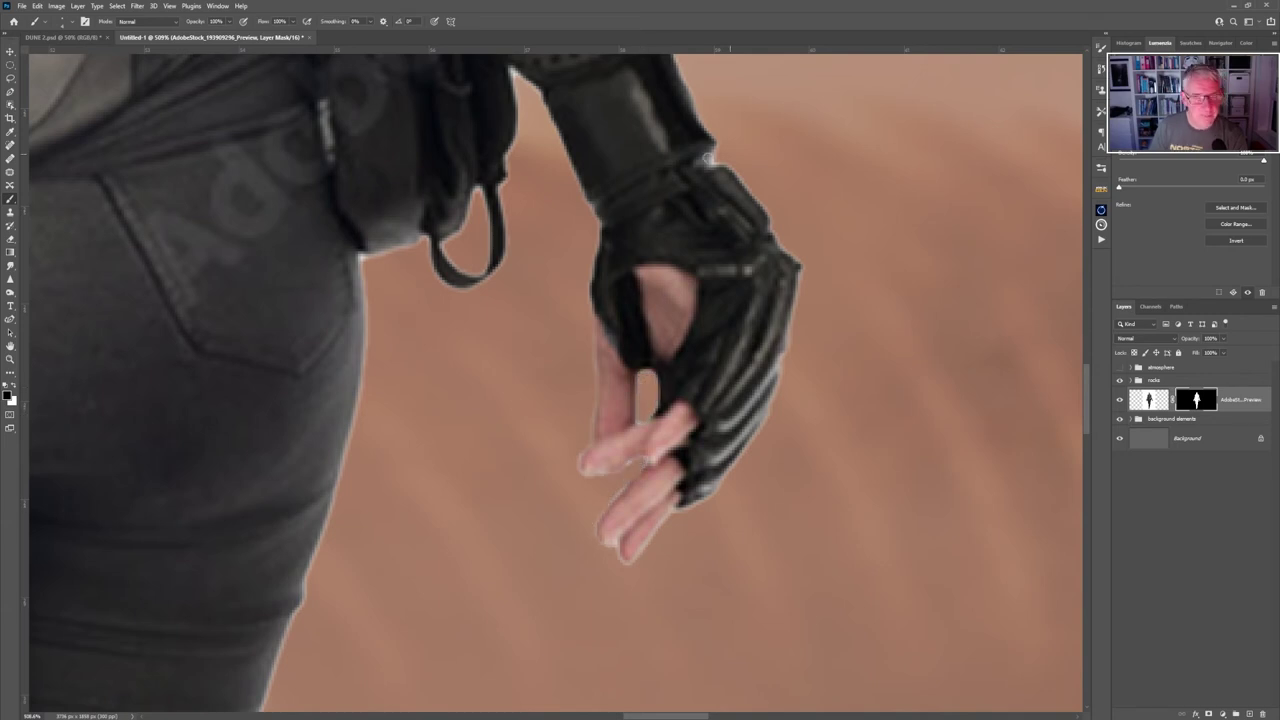
Paint the headset microphone and its white remnants beside the left side of the figure's head out of the layer mask.
{"action": "scroll", "coordinate": [785, 355], "scroll_direction": "up", "scroll_amount": 15}
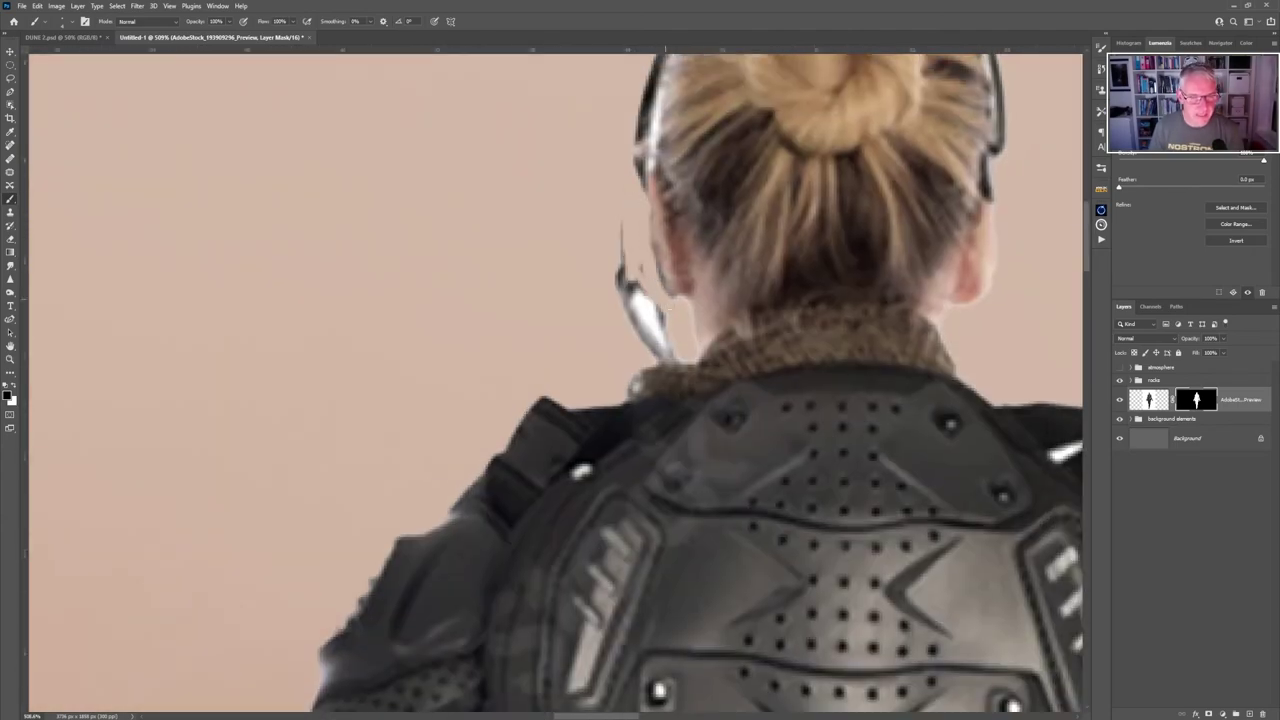
{"action": "mouse_move", "coordinate": [650, 320]}
{"action": "left_mouse_down"}
{"action": "mouse_move", "coordinate": [635, 385]}
{"action": "mouse_move", "coordinate": [628, 262]}
{"action": "mouse_move", "coordinate": [600, 298]}
{"action": "left_mouse_up"}
{"action": "scroll", "coordinate": [628, 262], "scroll_direction": "up", "scroll_amount": 5}
{"action": "scroll", "coordinate": [628, 262], "scroll_direction": "right", "scroll_amount": 2}
{"action": "left_click_drag", "start_coordinate": [567, 360], "coordinate": [567, 425]}
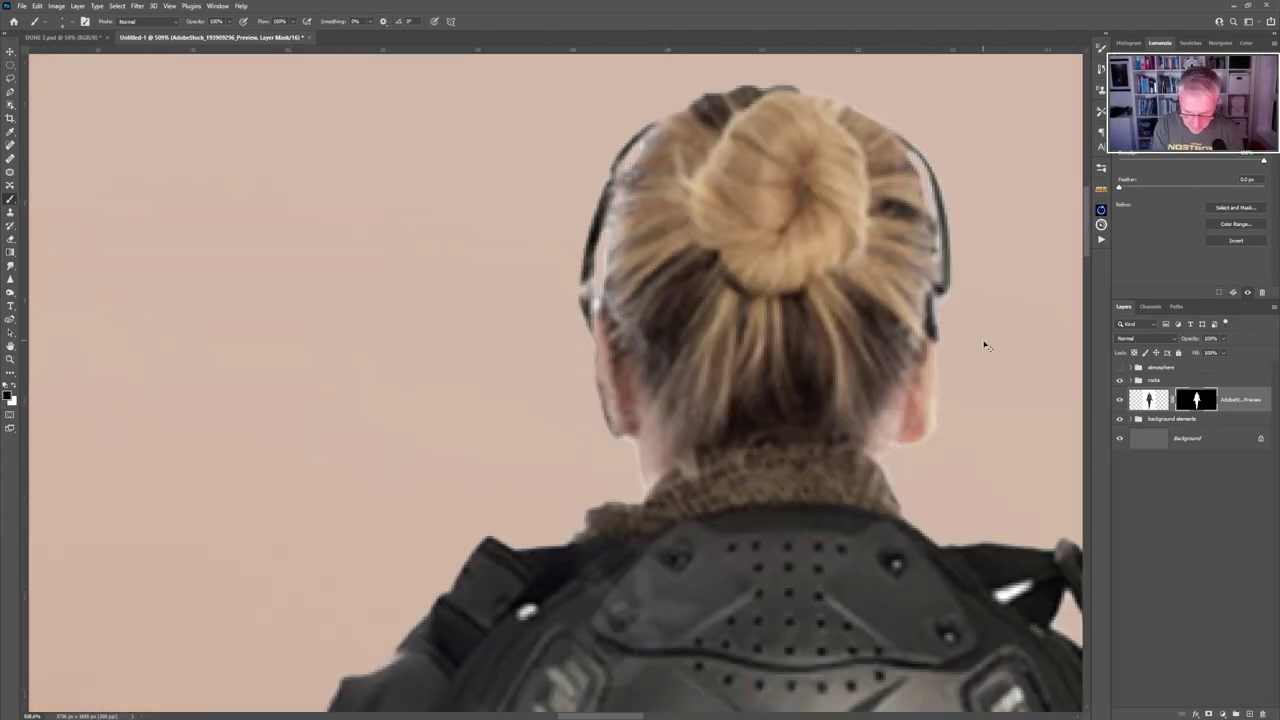
Paint out the white fill inside the small loop hanging below the figure's left hip pouch on the layer mask.
{"action": "key", "text": "ctrl+0"}
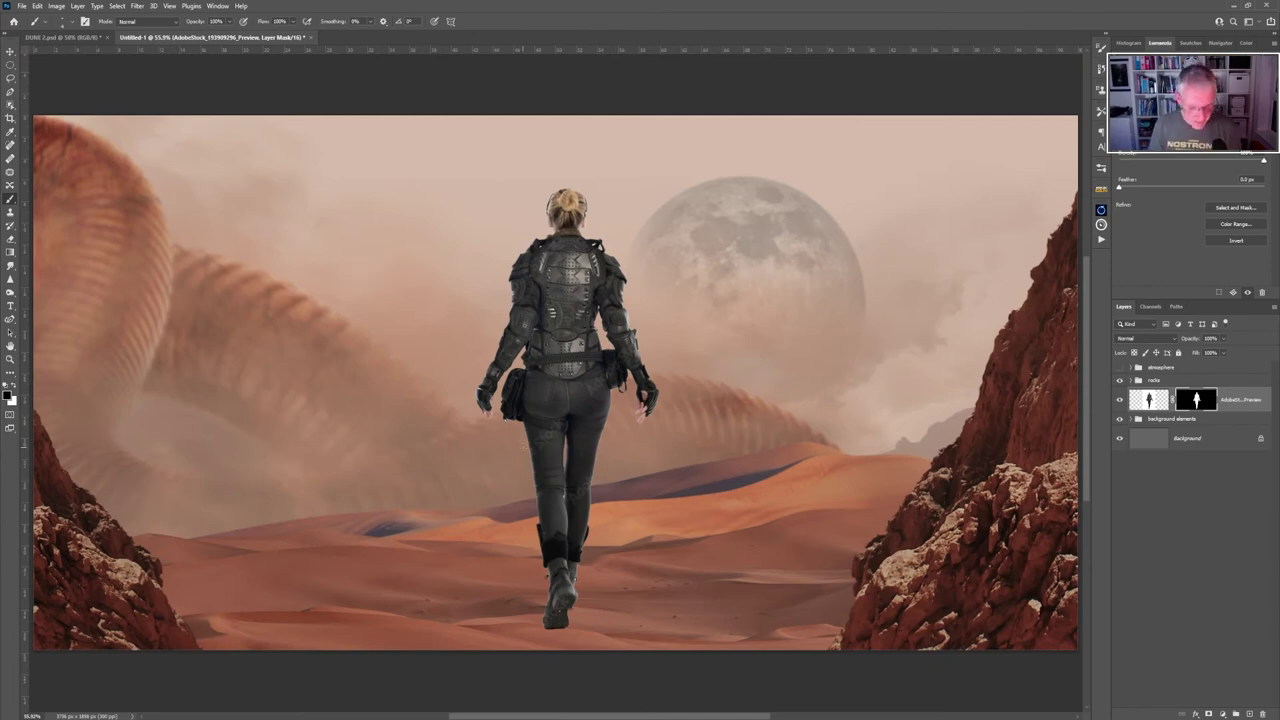
{"action": "scroll", "coordinate": [517, 413], "scroll_direction": "up", "scroll_amount": 10}
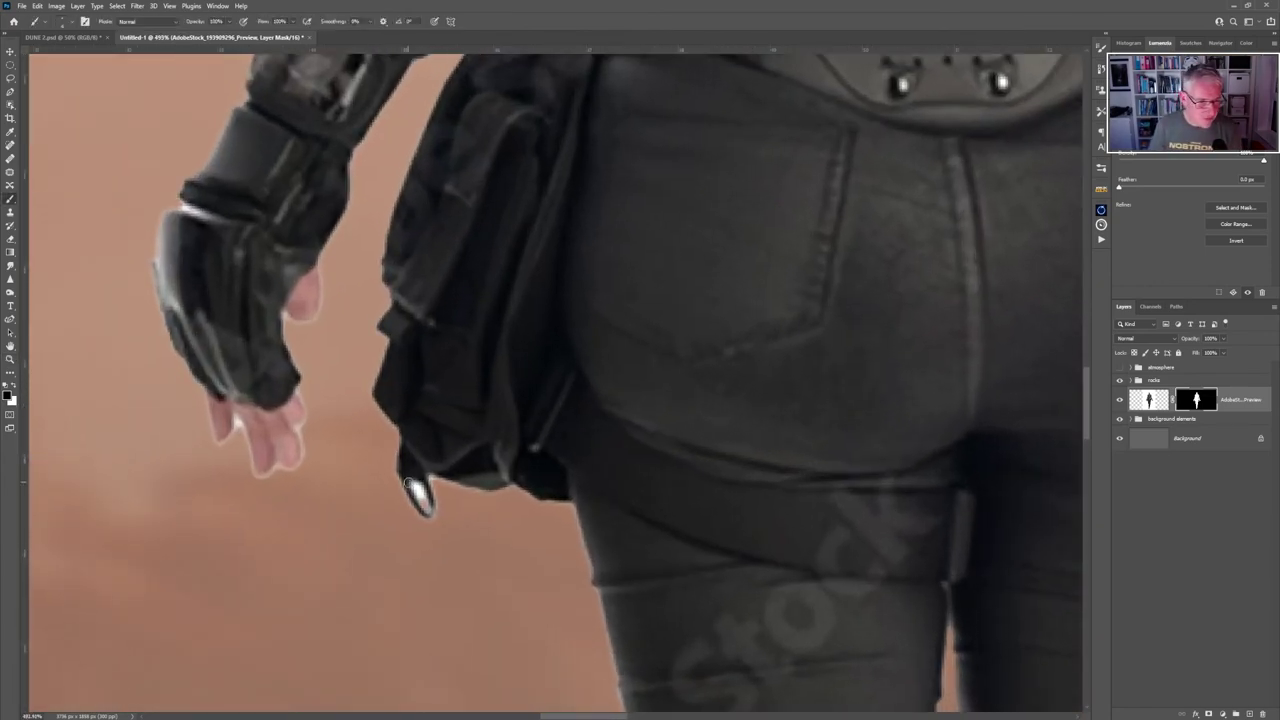
{"action": "left_click_drag", "start_coordinate": [414, 486], "coordinate": [420, 504]}
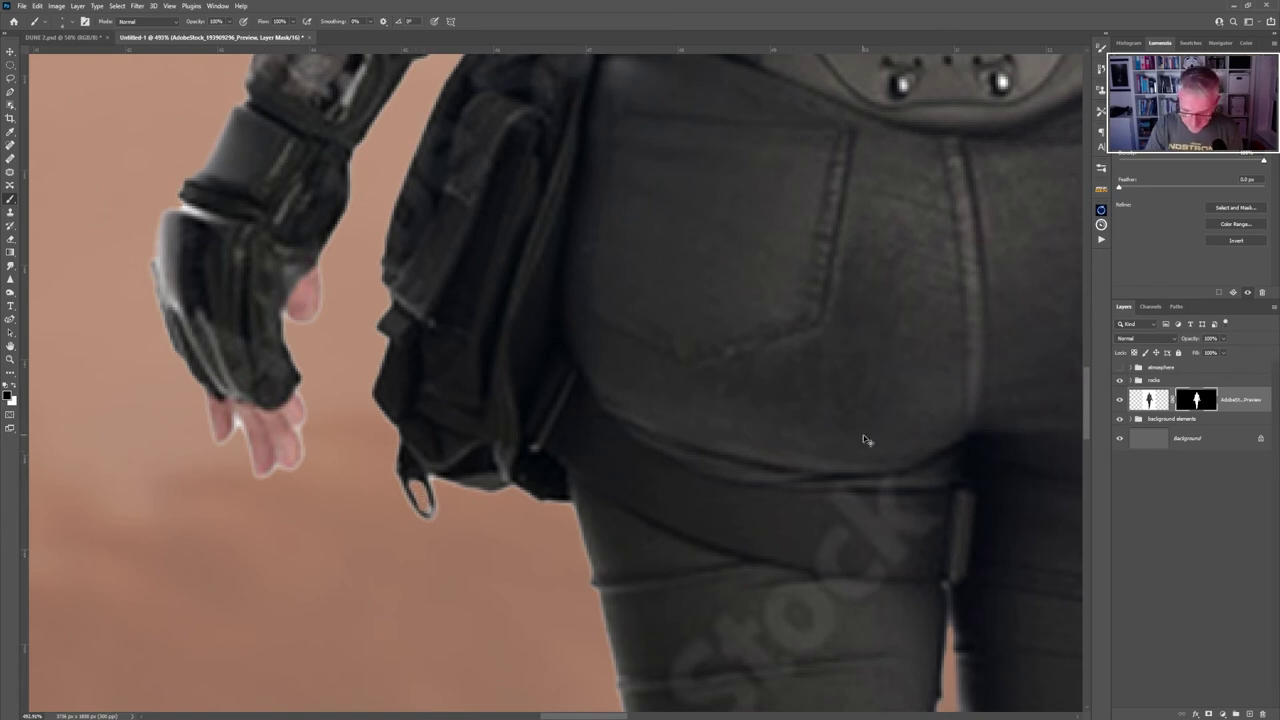
{"action": "scroll", "coordinate": [866, 440], "scroll_direction": "down", "scroll_amount": 6}
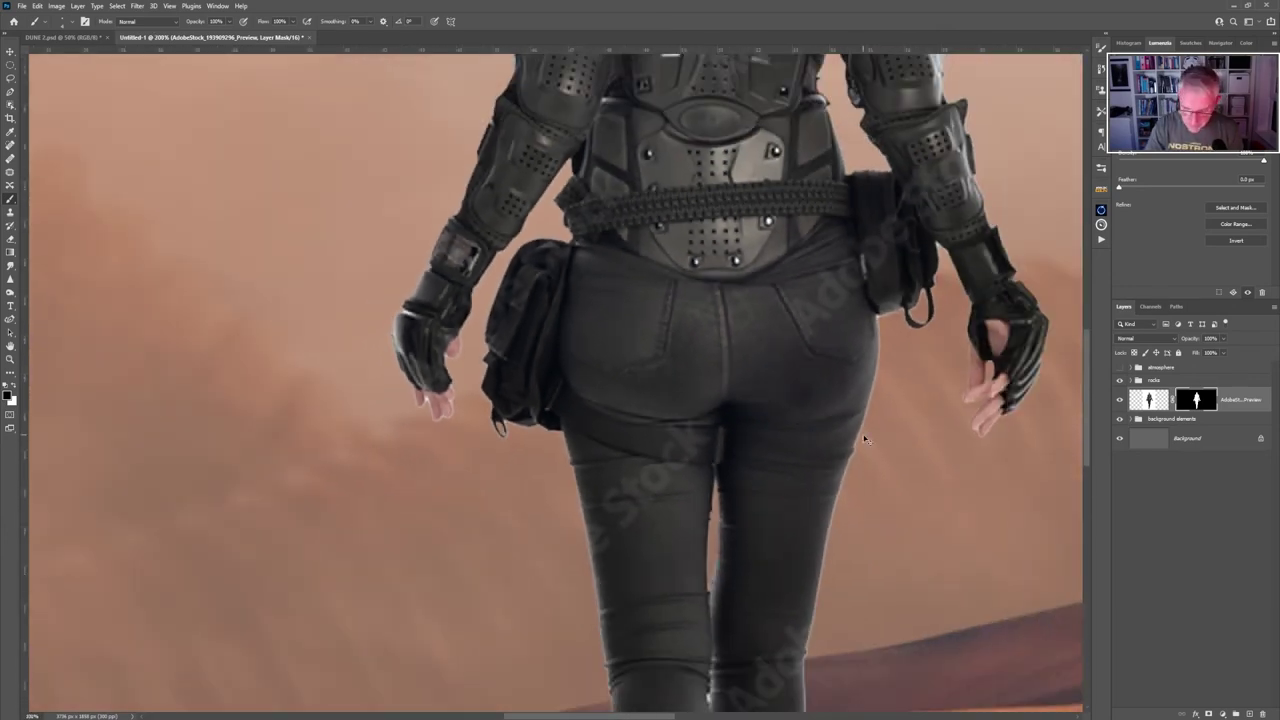
Duplicate the masked armored figure layer.
{"action": "key", "text": "ctrl+0"}
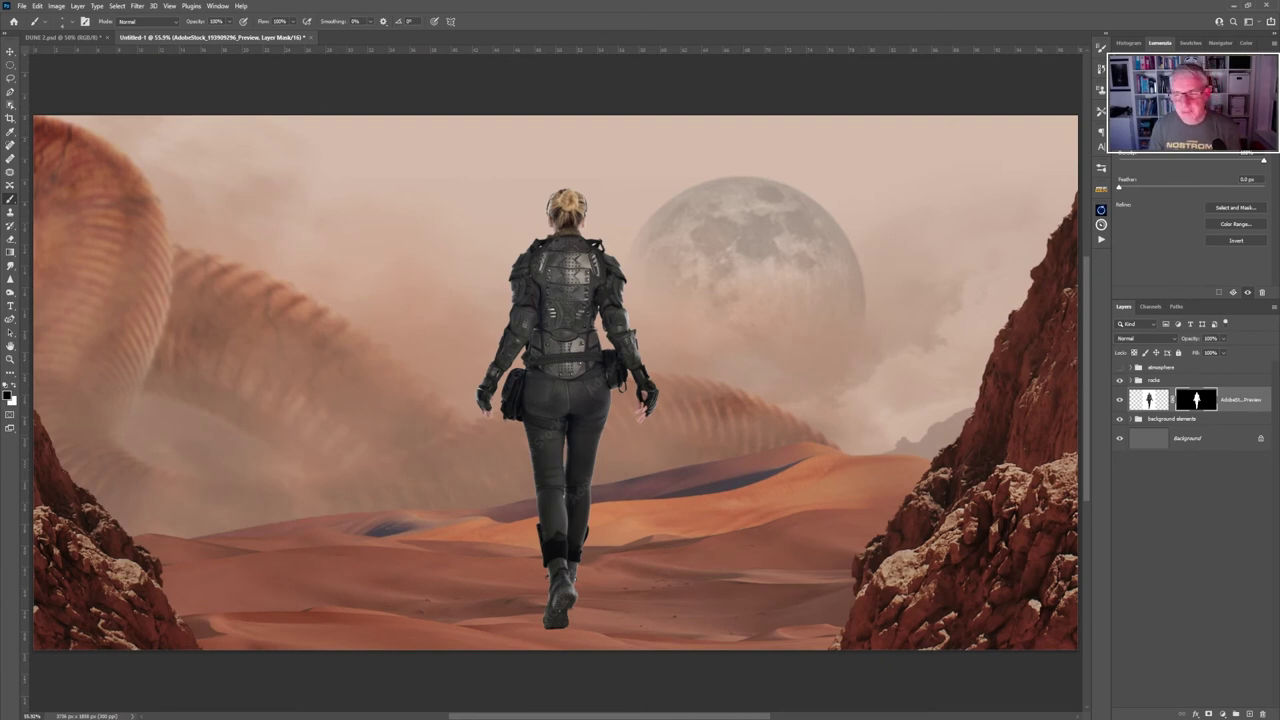
{"action": "left_click", "coordinate": [1243, 409]}
{"action": "key", "text": "ctrl+j"}
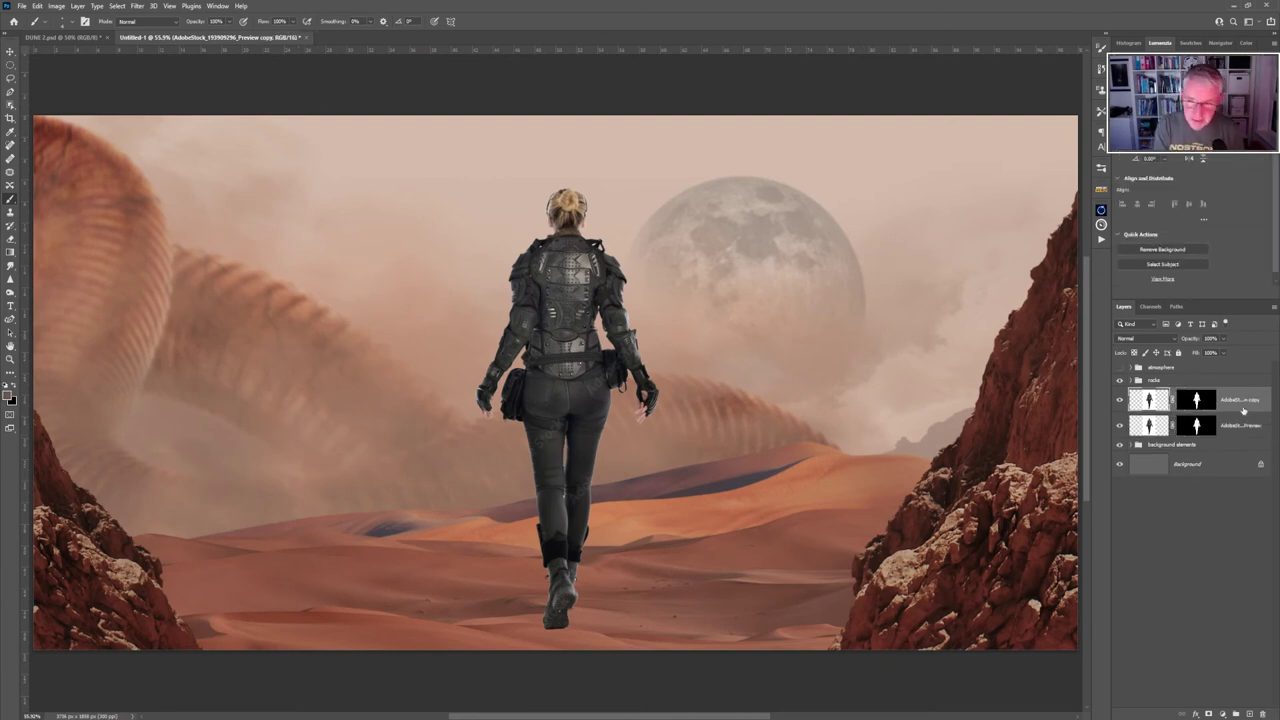
Apply the layer mask on the armoured woman's copy layer and hide her original layer.
{"action": "right_click", "coordinate": [1197, 407]}
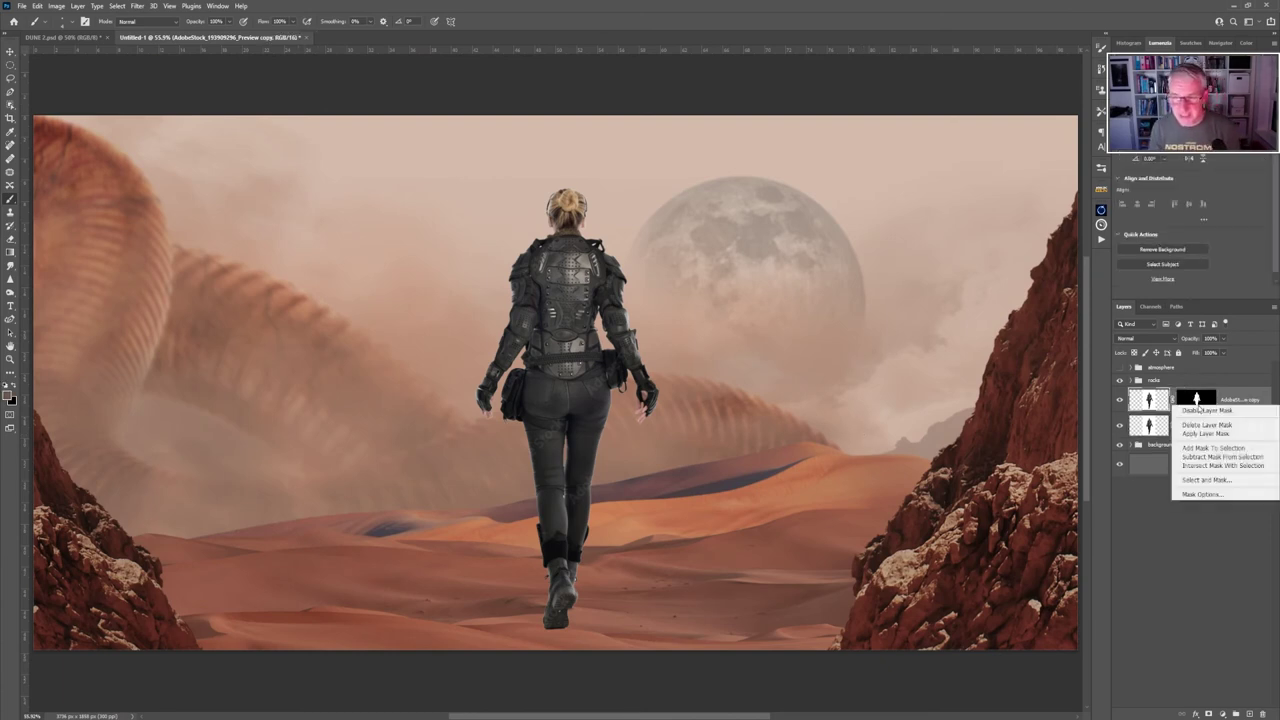
{"action": "left_click", "coordinate": [1200, 426]}
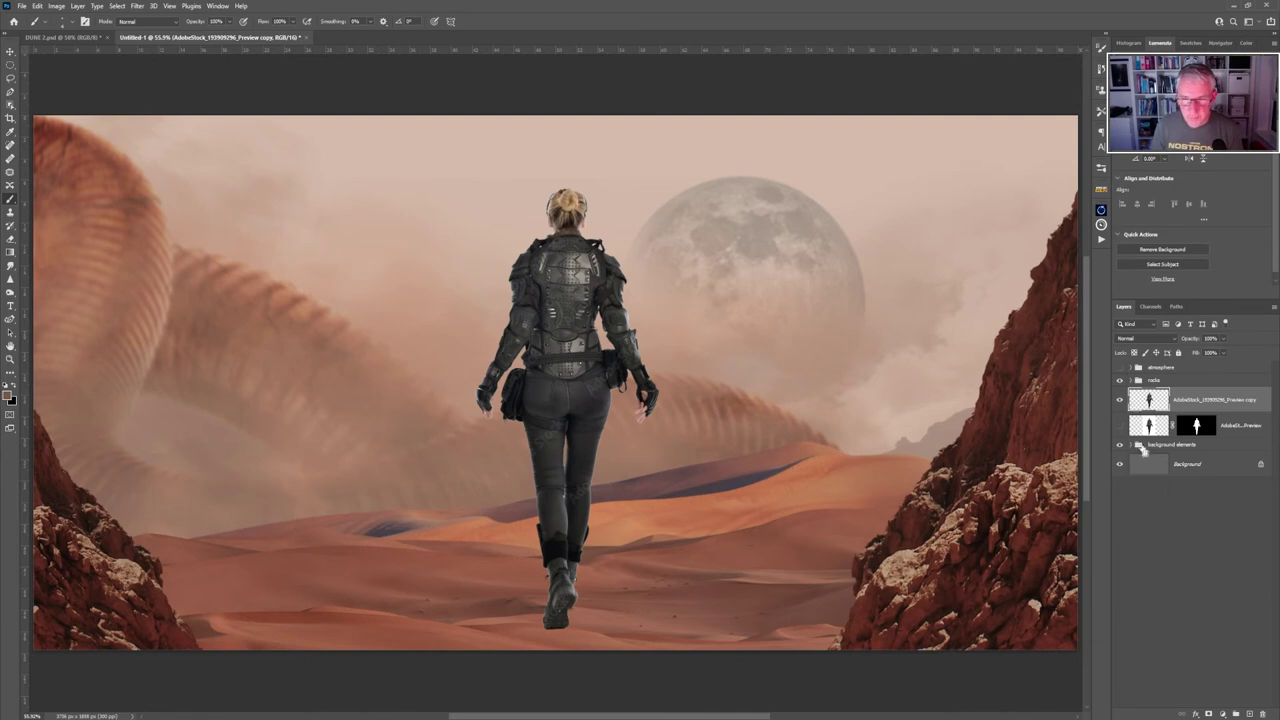
Load the woman's outline as a selection from the copy layer and contract it by 1 pixel.
{"action": "left_click", "coordinate": [1145, 430], "text": "ctrl"}
{"action": "left_click", "coordinate": [117, 6]}
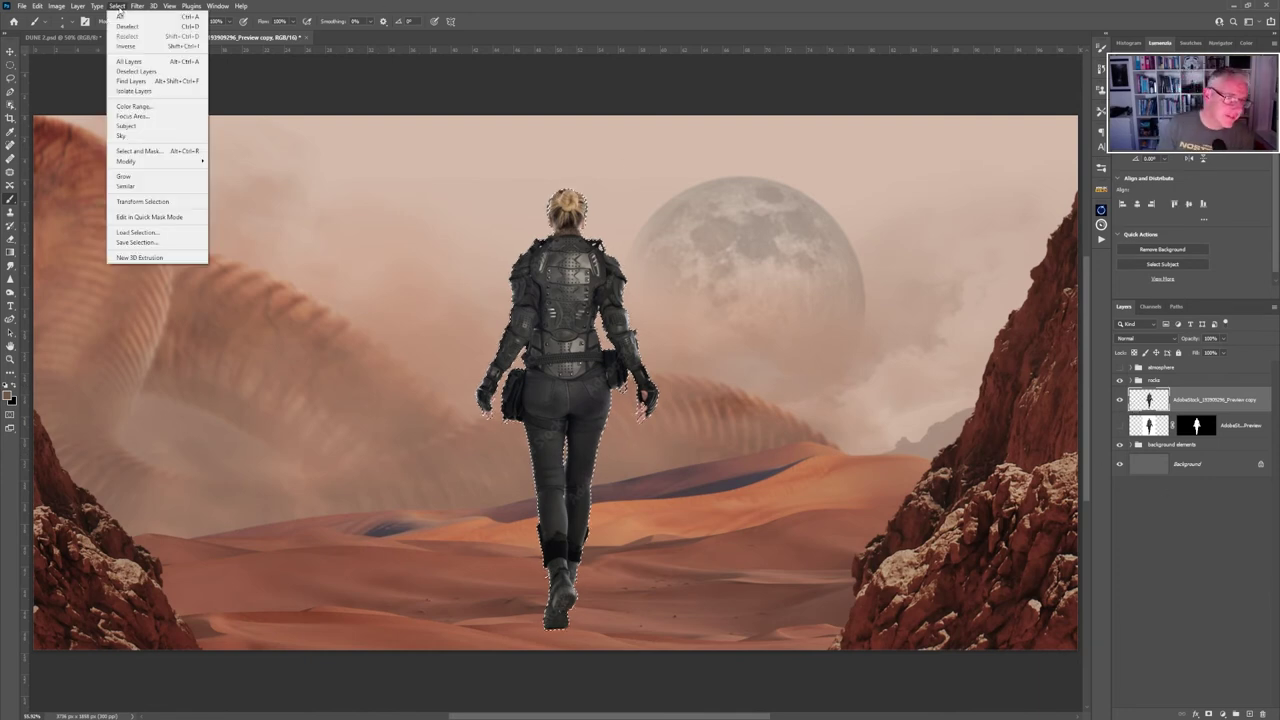
{"action": "mouse_move", "coordinate": [142, 161]}
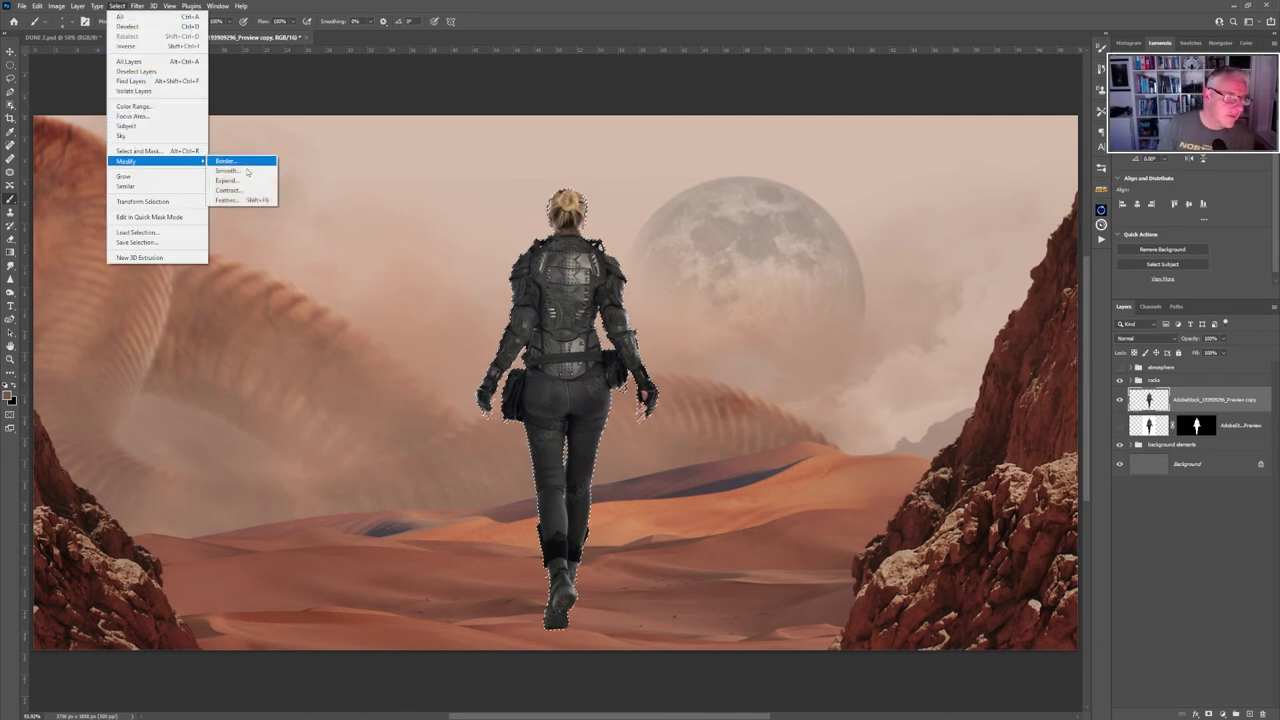
{"action": "left_click", "coordinate": [228, 190]}
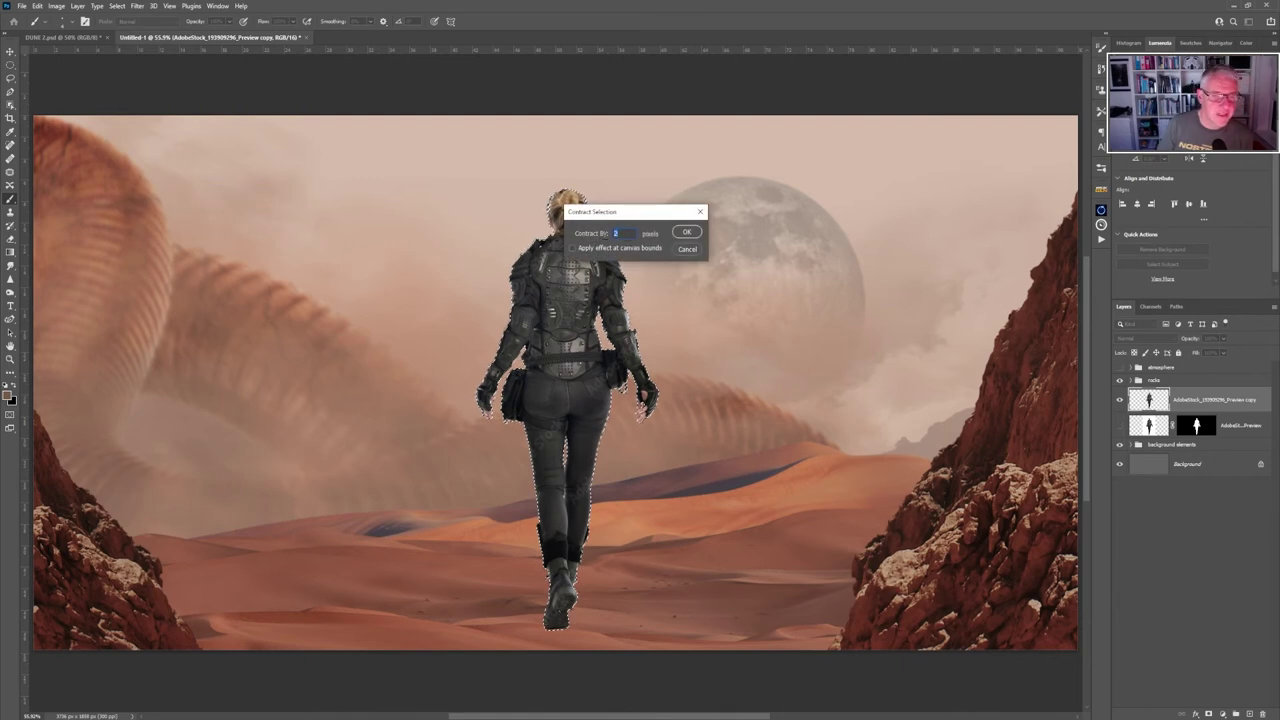
{"action": "type", "text": "1"}
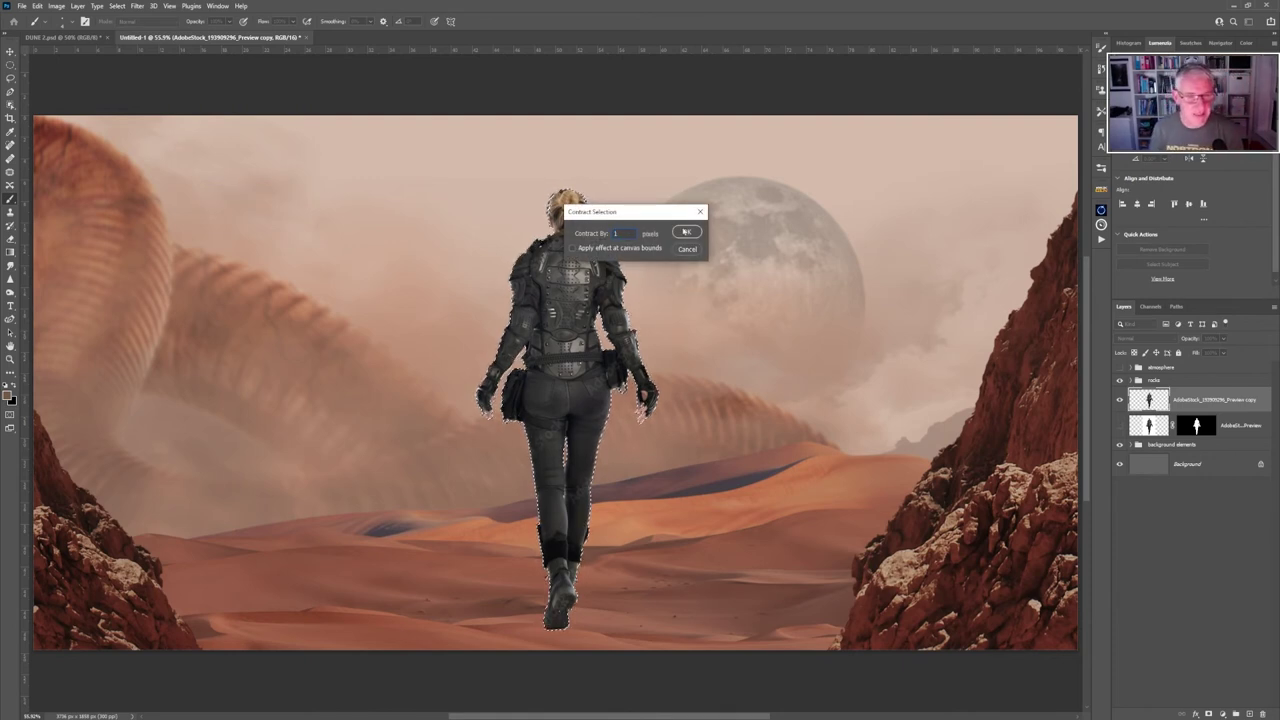
{"action": "left_click", "coordinate": [686, 232]}
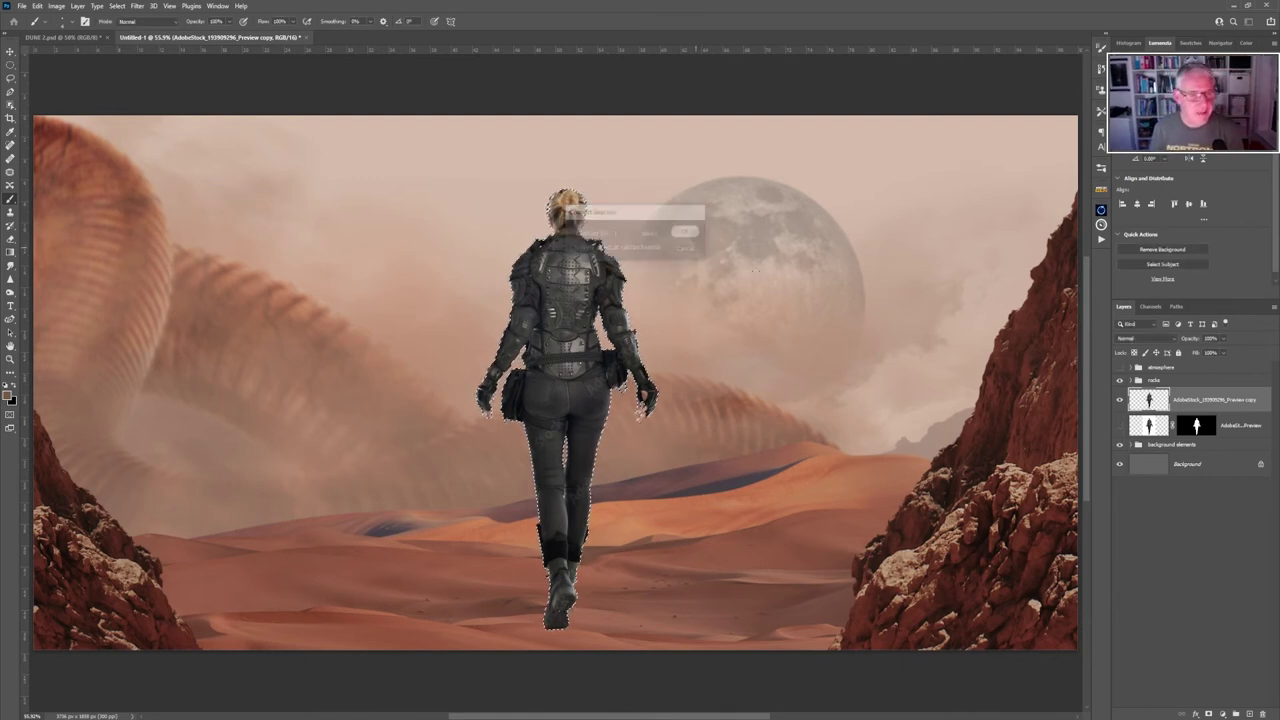
Invert the selection to clear the edge fringe around the woman and deselect.
{"action": "left_click", "coordinate": [119, 6]}
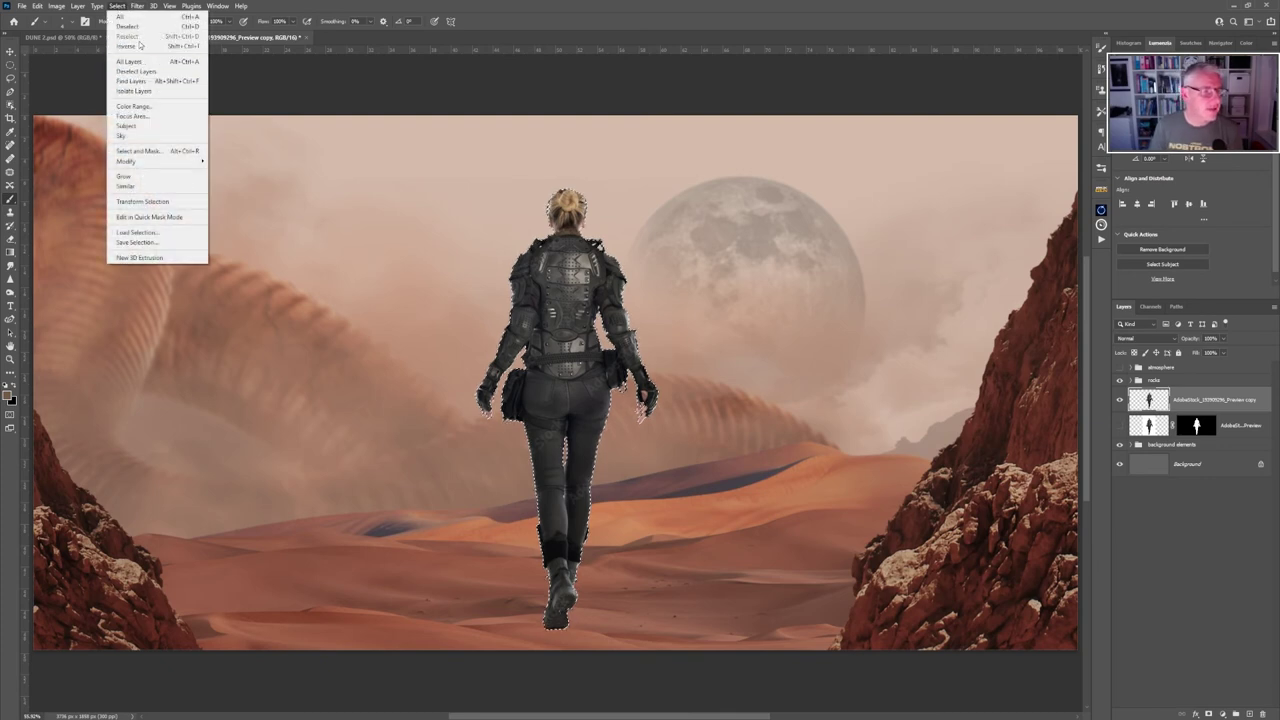
{"action": "left_click", "coordinate": [139, 46]}
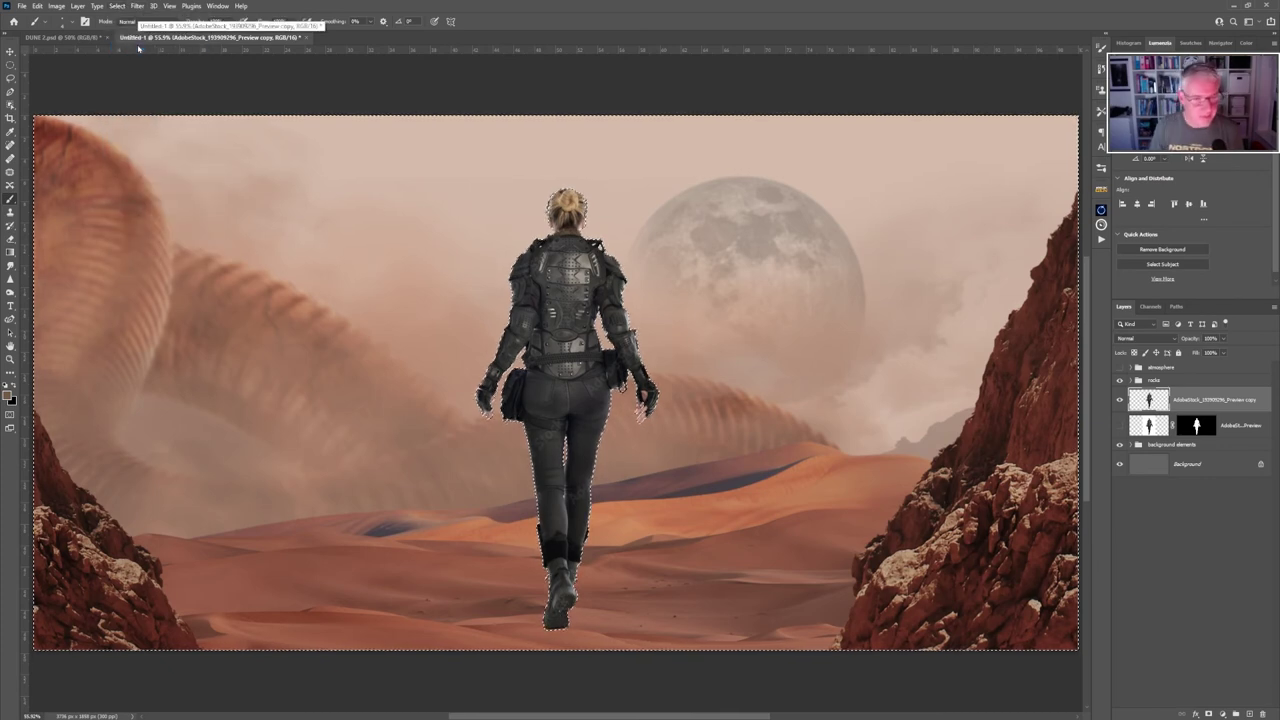
{"action": "key", "text": "ctrl+d"}
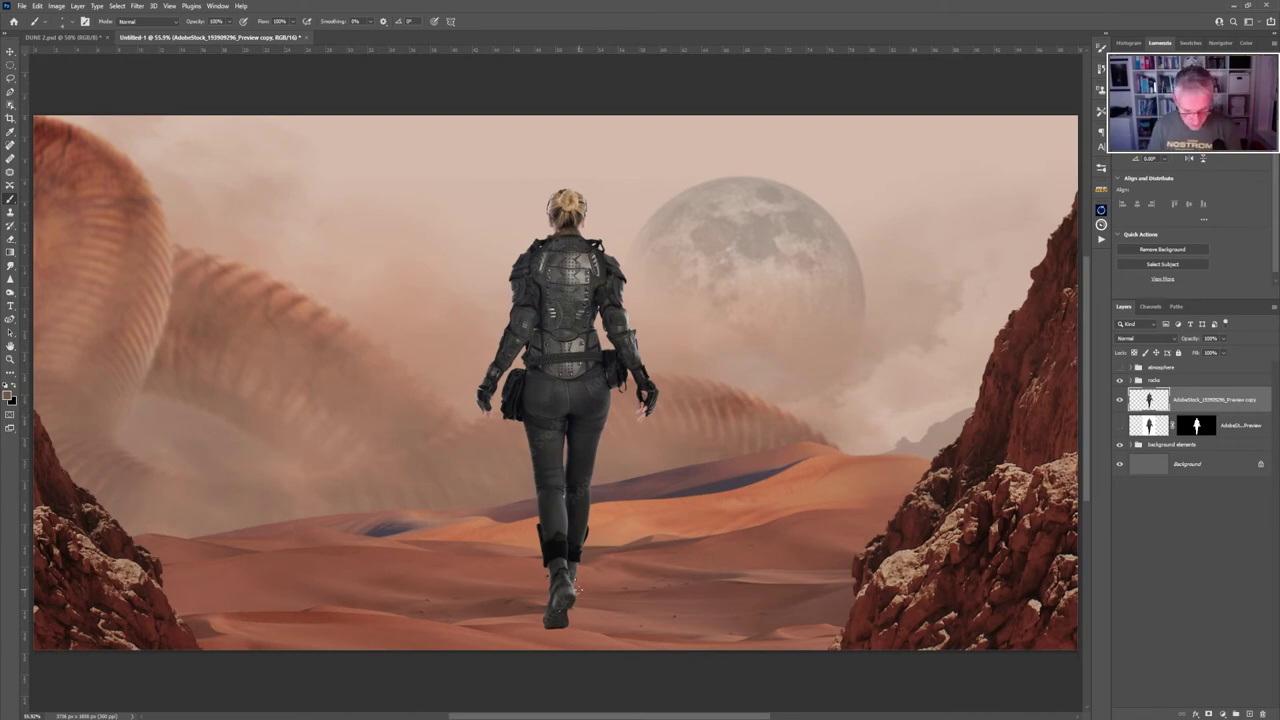
Erase the white patch inside the loop beside the woman's boot with a small Eraser.
{"action": "key", "text": "z"}
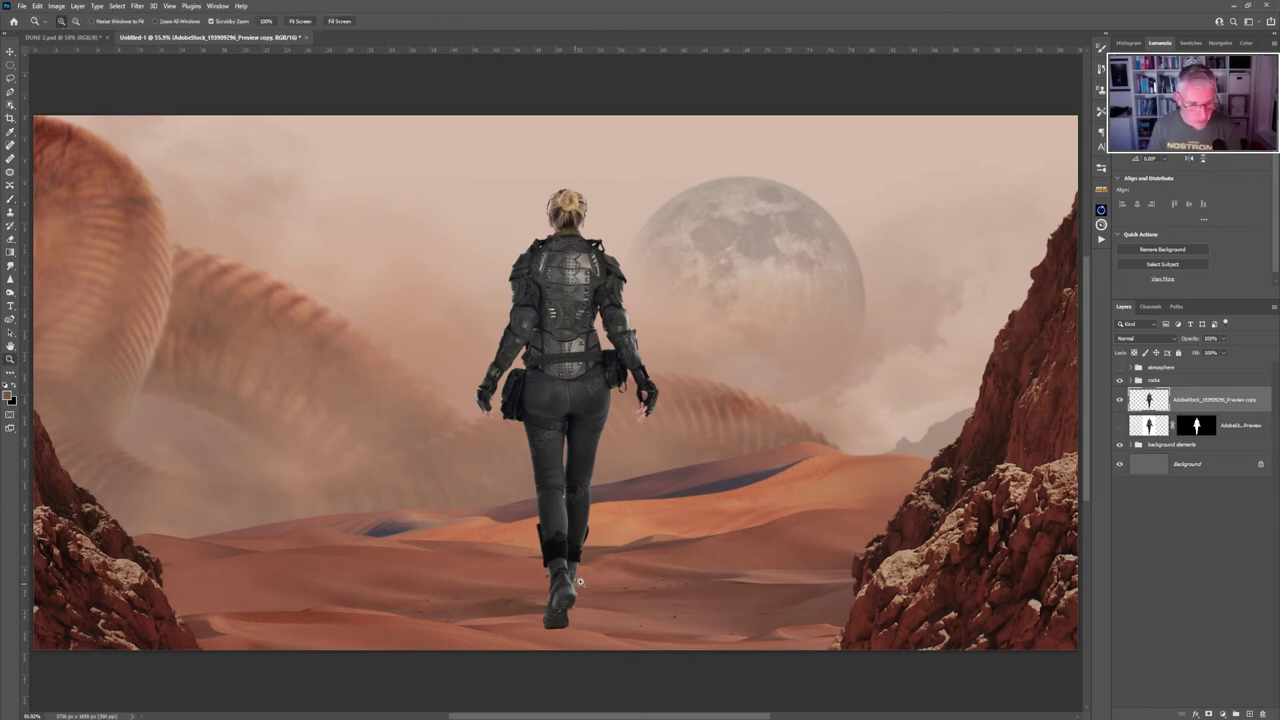
{"action": "left_click_drag", "start_coordinate": [577, 581], "coordinate": [685, 567]}
{"action": "key", "text": "ctrl+minus"}
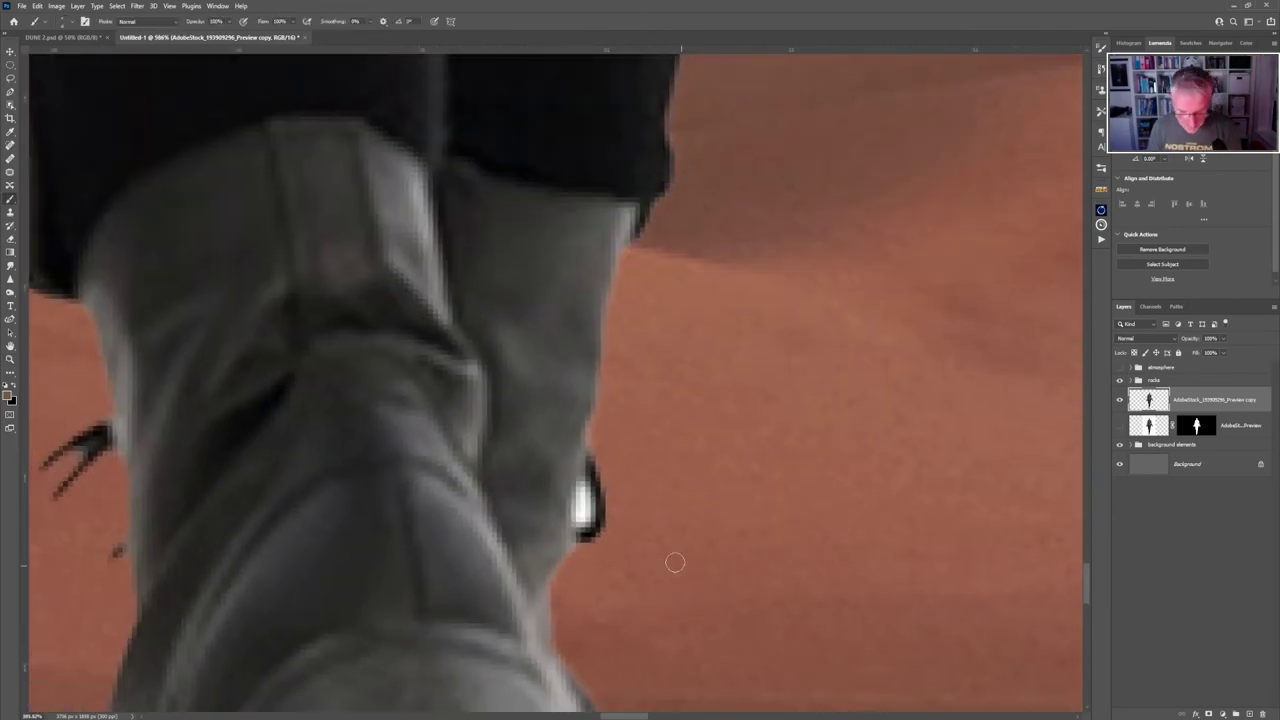
{"action": "key", "text": "e"}
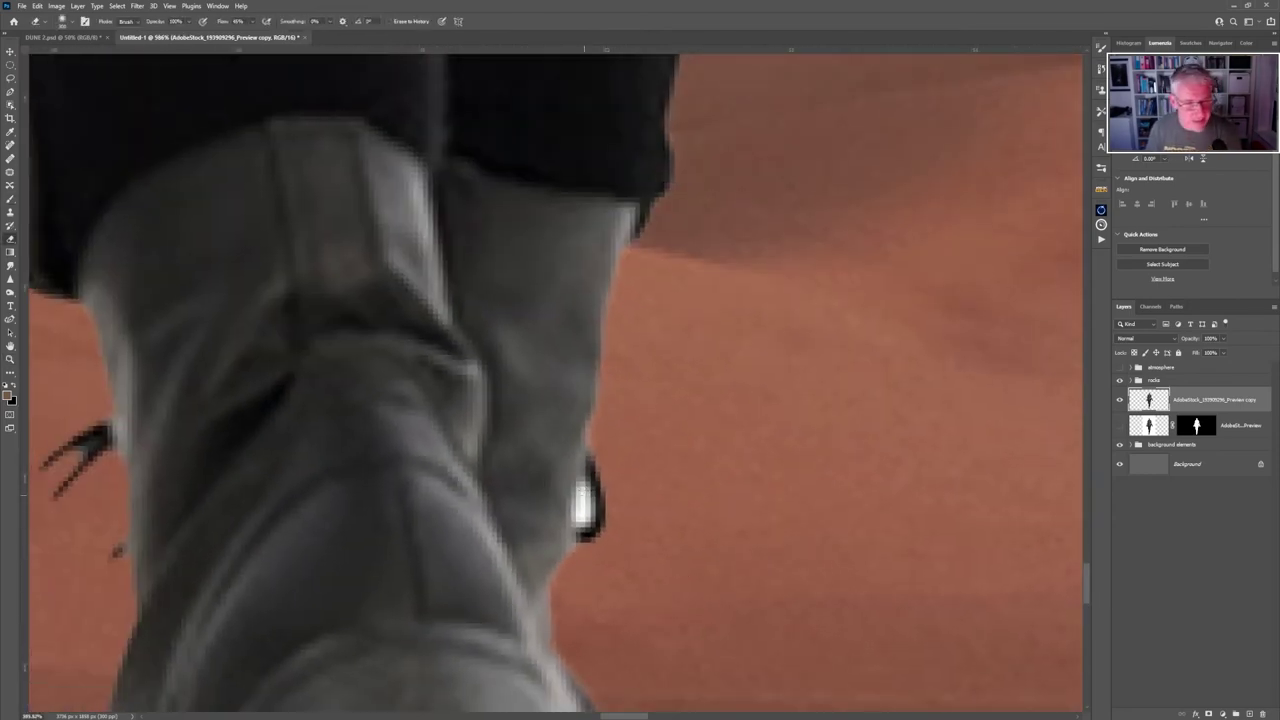
{"action": "key", "text": "bracketleft"}
{"action": "key", "text": "bracketleft"}
{"action": "key", "text": "bracketleft"}
{"action": "key", "text": "bracketleft"}
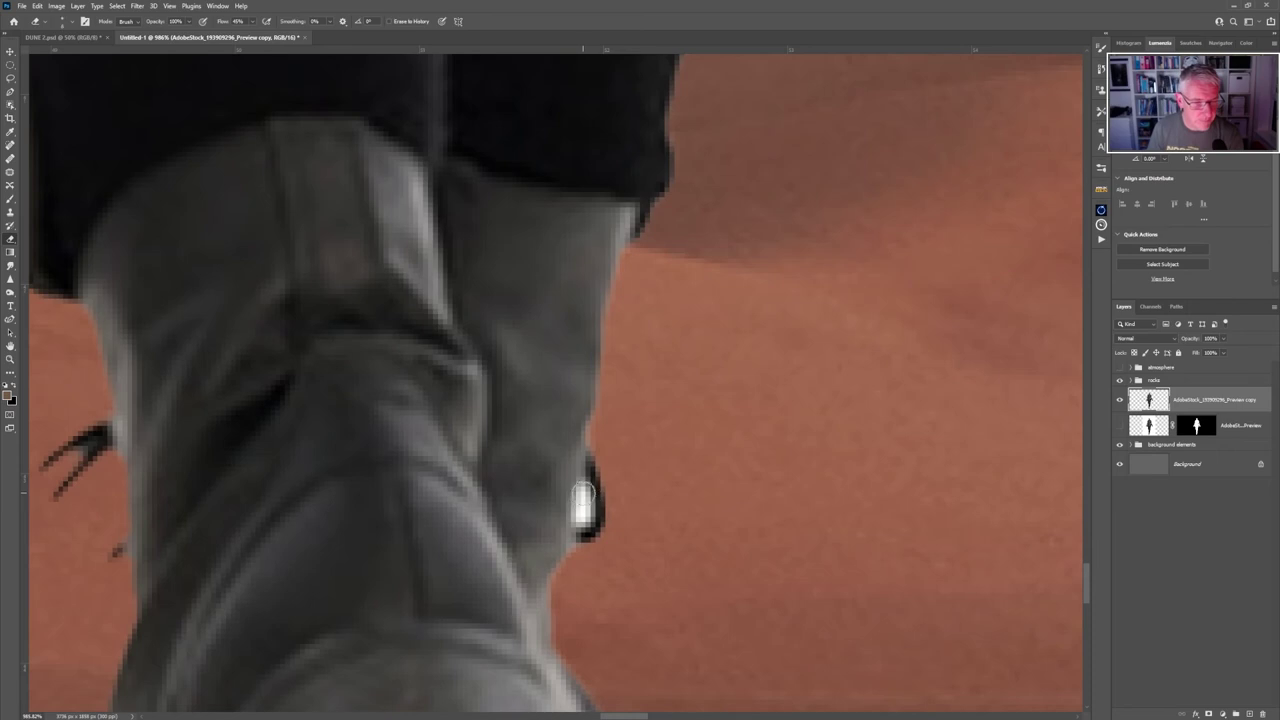
{"action": "left_click_drag", "start_coordinate": [583, 497], "coordinate": [581, 512]}
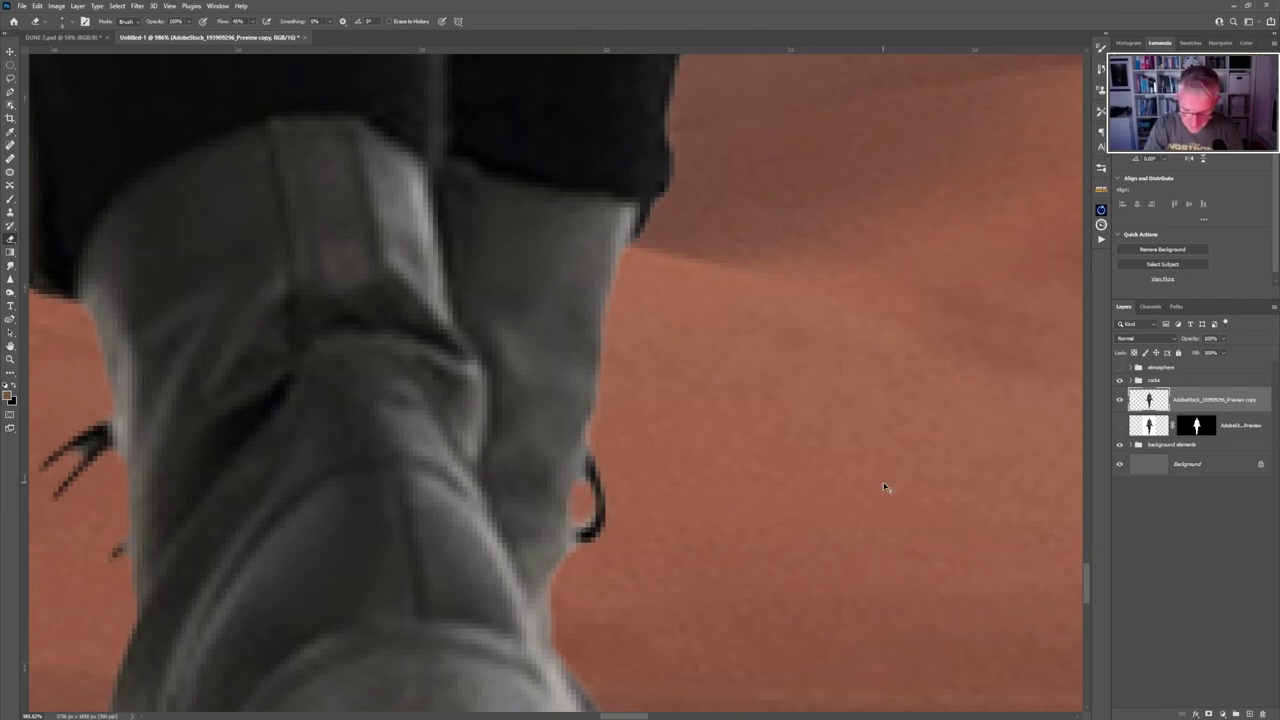
{"action": "key", "text": "ctrl+0"}
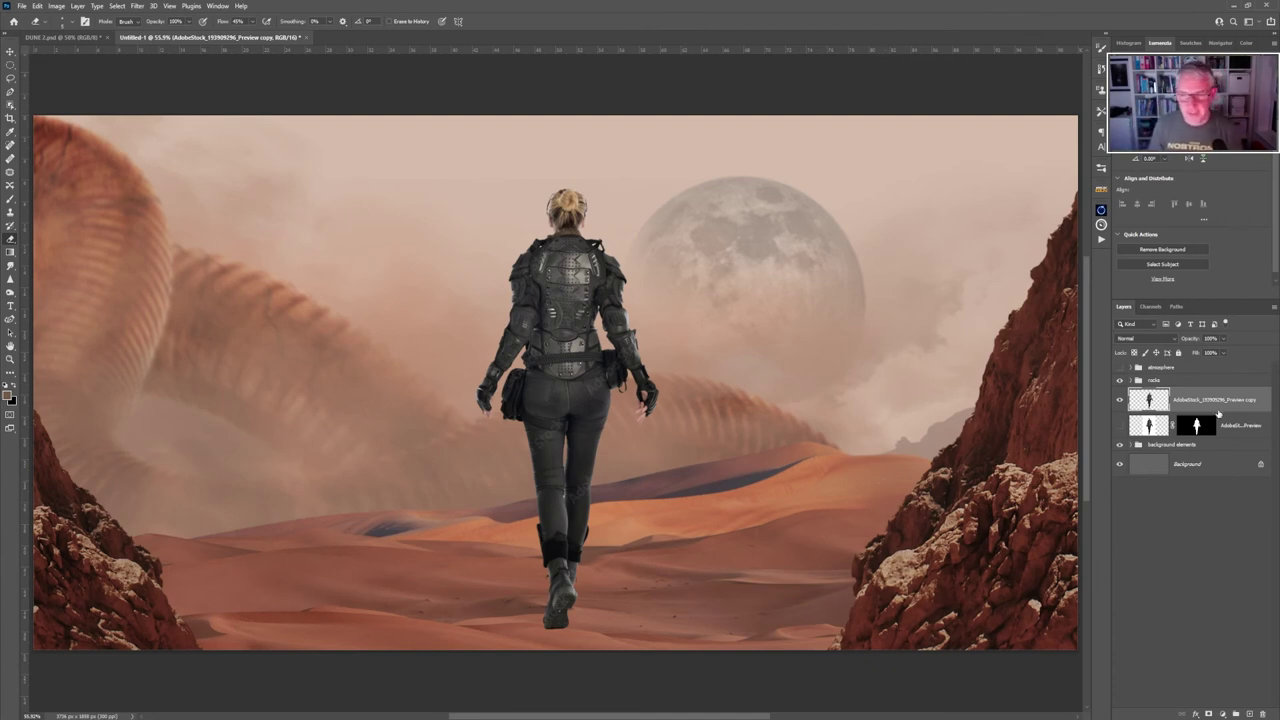
Place the hidden original figure layer below the background elements group, and the figure copy inside that group beneath the two dune layers.
{"action": "left_click_drag", "start_coordinate": [1235, 433], "coordinate": [1218, 485]}
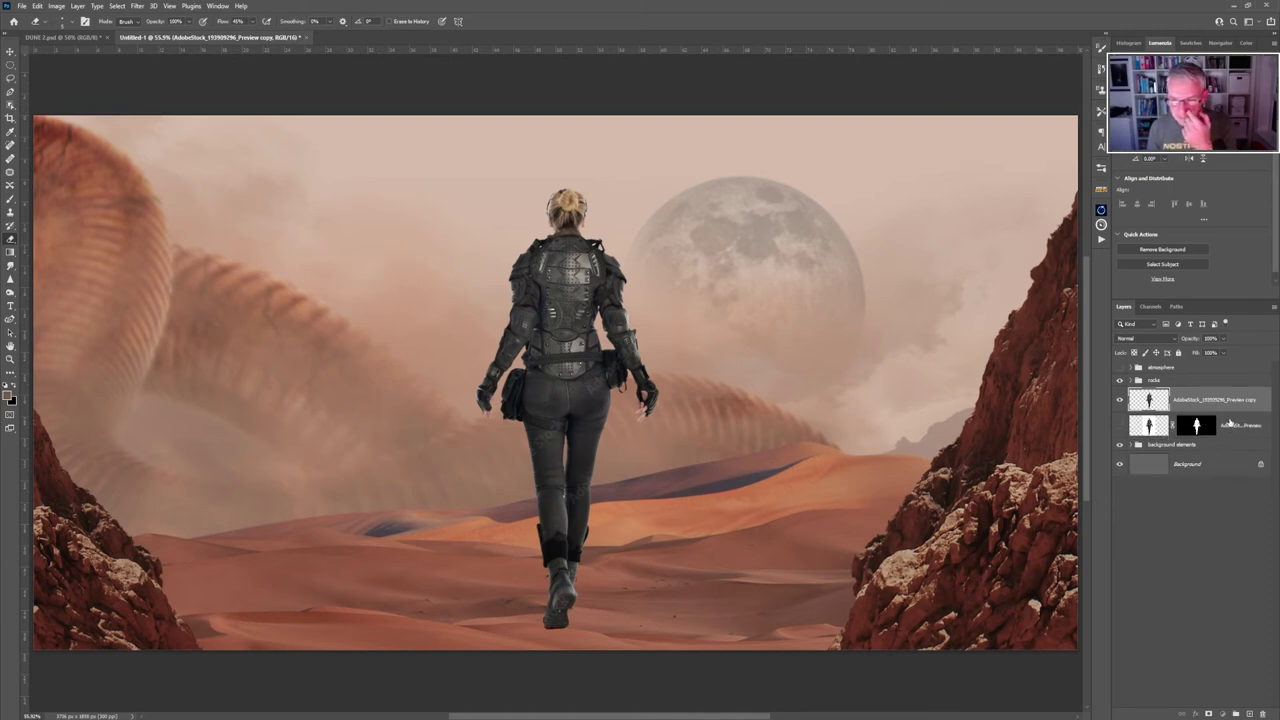
{"action": "left_click_drag", "start_coordinate": [1230, 422], "coordinate": [1148, 452]}
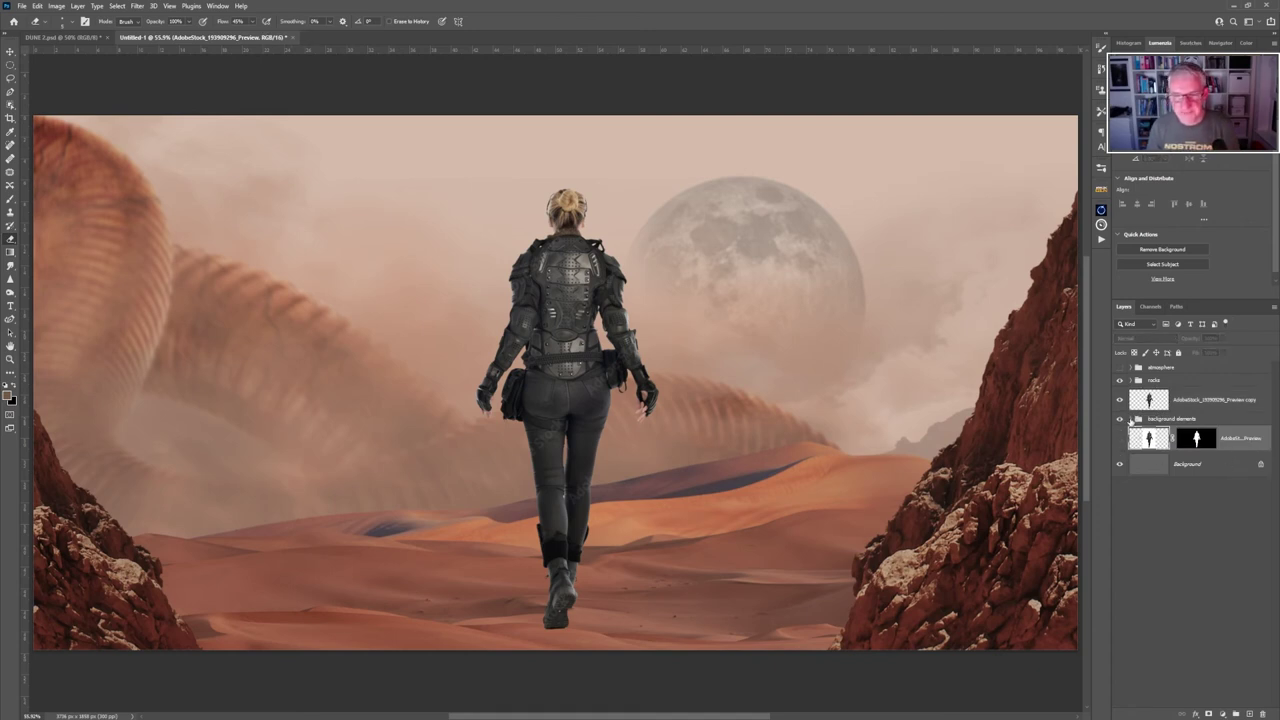
{"action": "left_click", "coordinate": [1130, 420]}
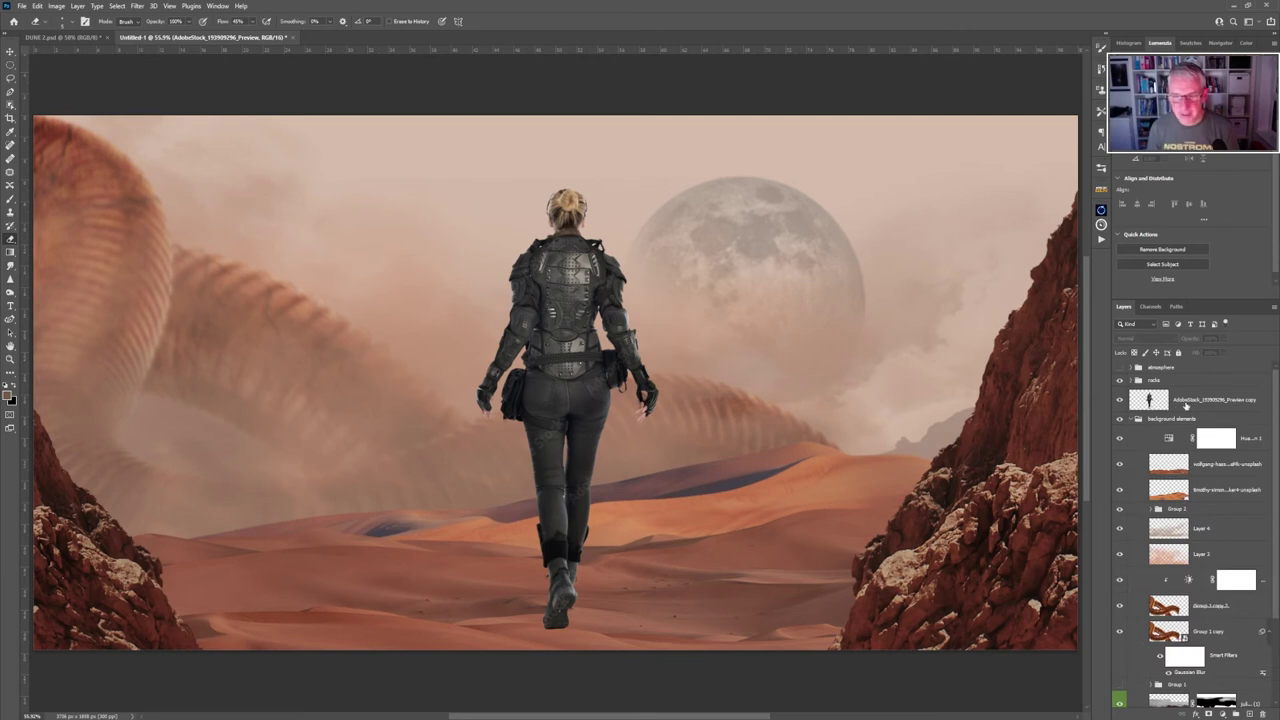
{"action": "scroll", "coordinate": [1276, 520], "scroll_direction": "down", "scroll_amount": 3}
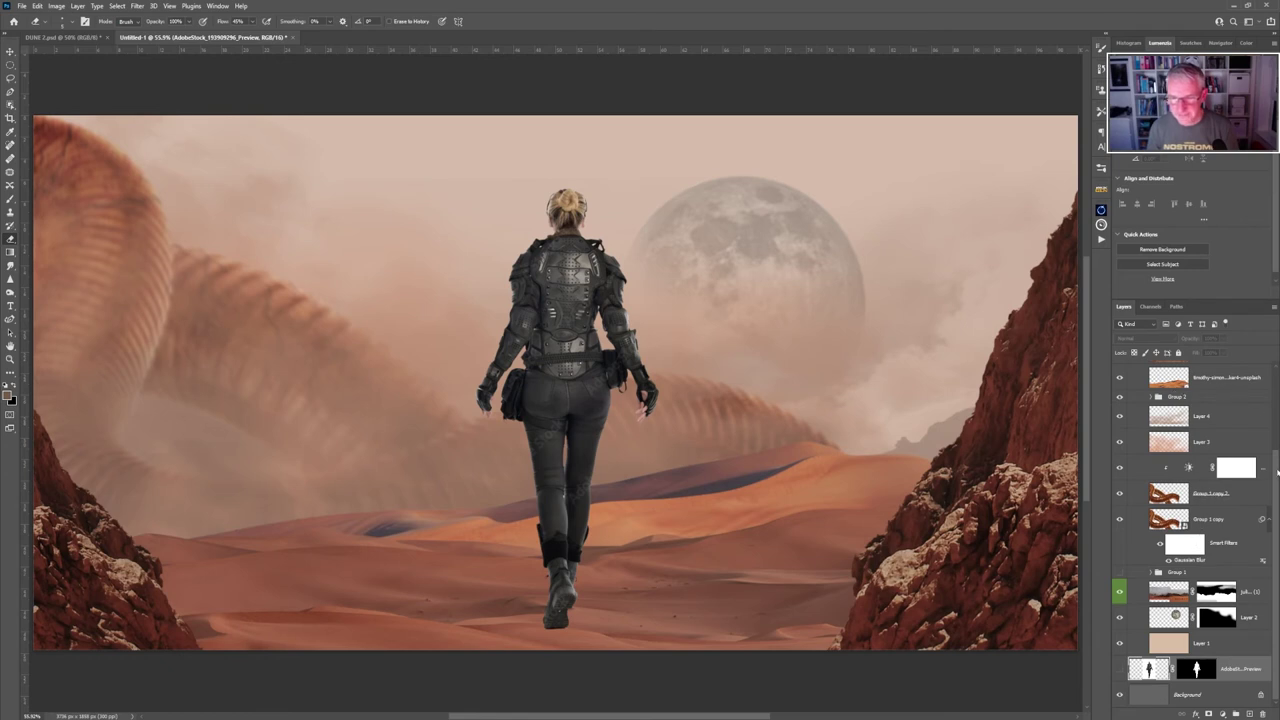
{"action": "scroll", "coordinate": [1275, 470], "scroll_direction": "up", "scroll_amount": 3}
{"action": "left_click_drag", "start_coordinate": [1212, 390], "coordinate": [1213, 493]}
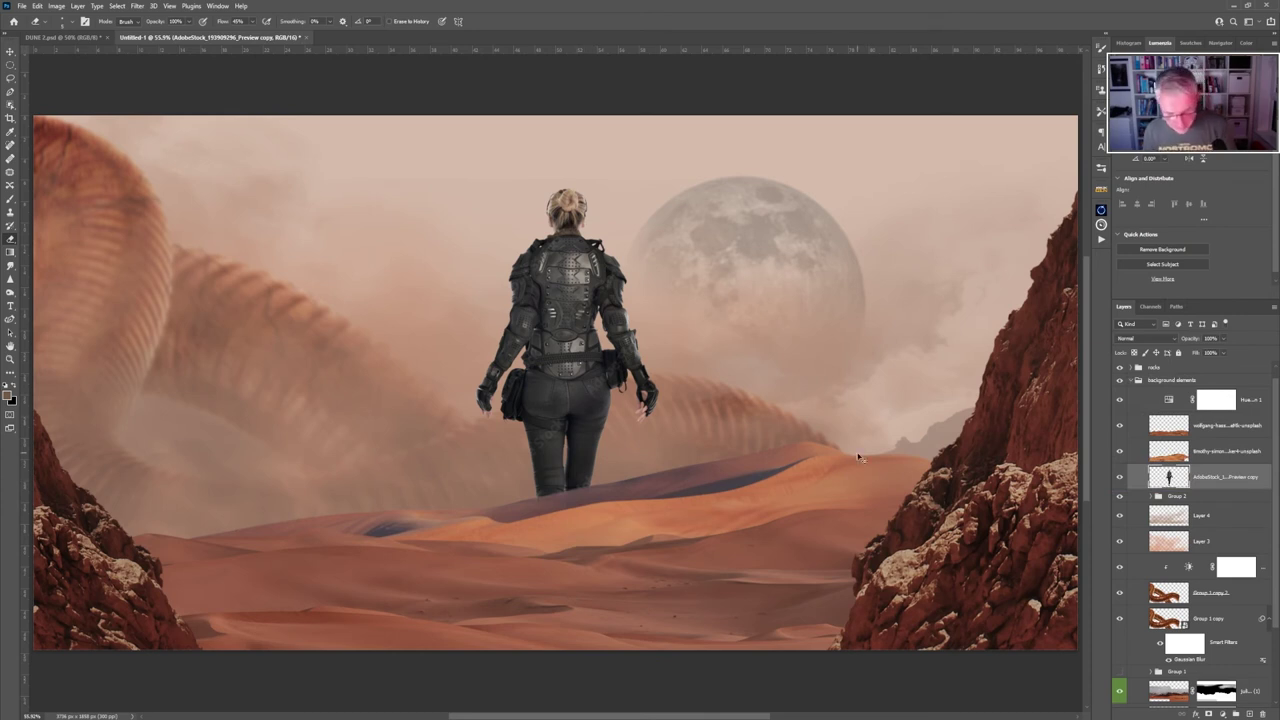
Scale the woman down to about 22% with Free Transform and stand her on the crest of the dune below the moon.
{"action": "key", "text": "ctrl+t"}
{"action": "left_click_drag", "start_coordinate": [654, 192], "coordinate": [560, 423]}
{"action": "left_click_drag", "start_coordinate": [512, 465], "coordinate": [818, 309]}
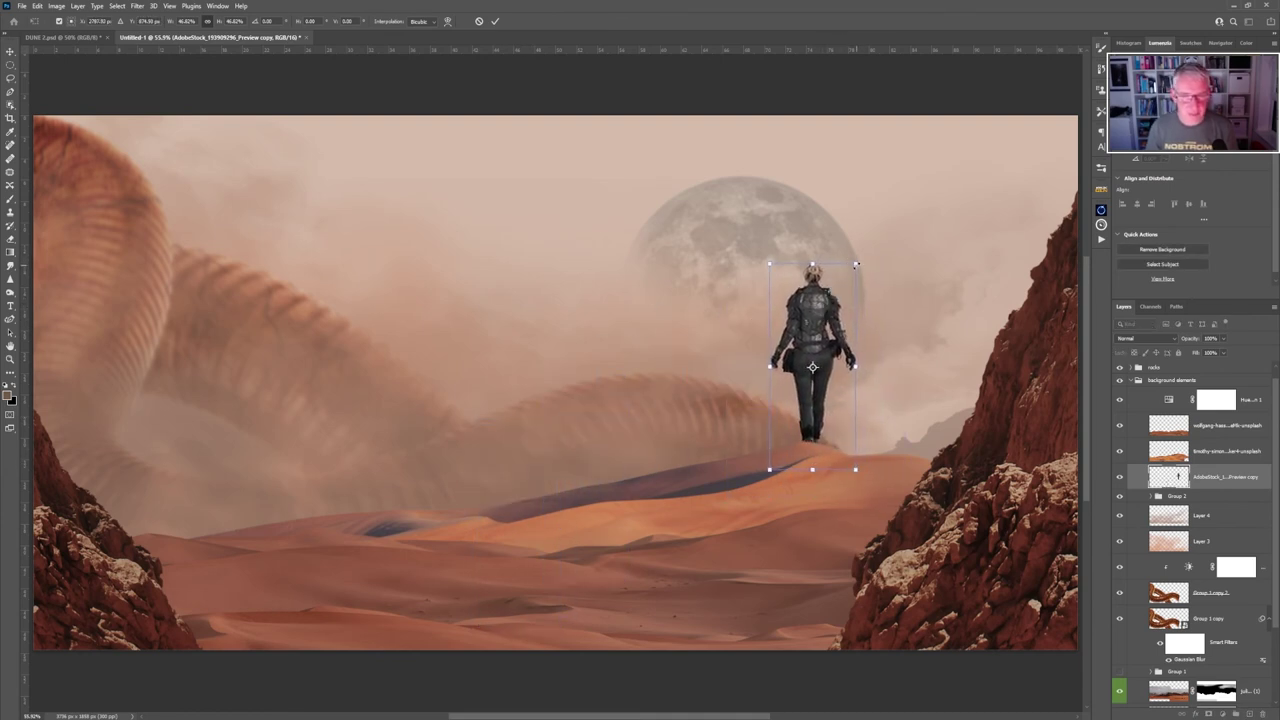
{"action": "left_click_drag", "start_coordinate": [856, 264], "coordinate": [816, 356]}
{"action": "mouse_move", "coordinate": [803, 400]}
{"action": "left_mouse_down"}
{"action": "mouse_move", "coordinate": [828, 356]}
{"action": "mouse_move", "coordinate": [819, 386]}
{"action": "left_mouse_up"}
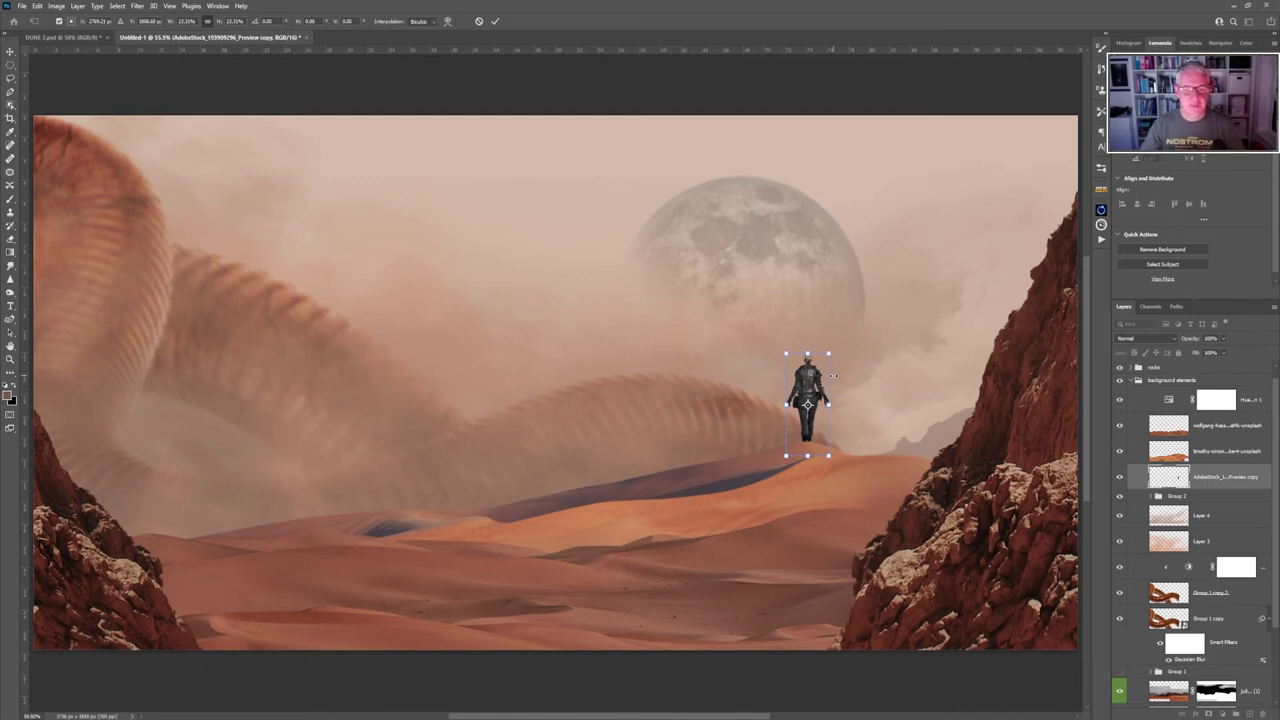
{"action": "left_click_drag", "start_coordinate": [829, 353], "coordinate": [827, 358]}
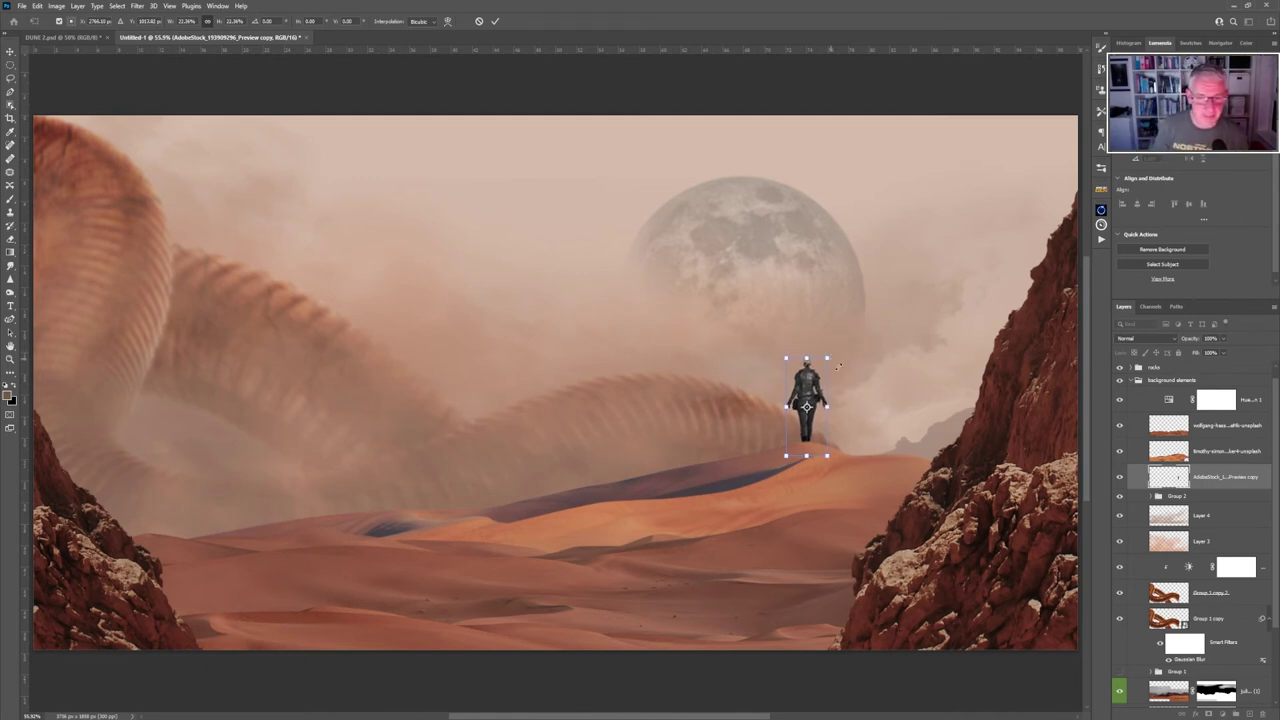
{"action": "left_click", "coordinate": [495, 21]}
Darken the woman with Levels by setting the midtone input level to 0.72.
{"action": "key", "text": "b"}
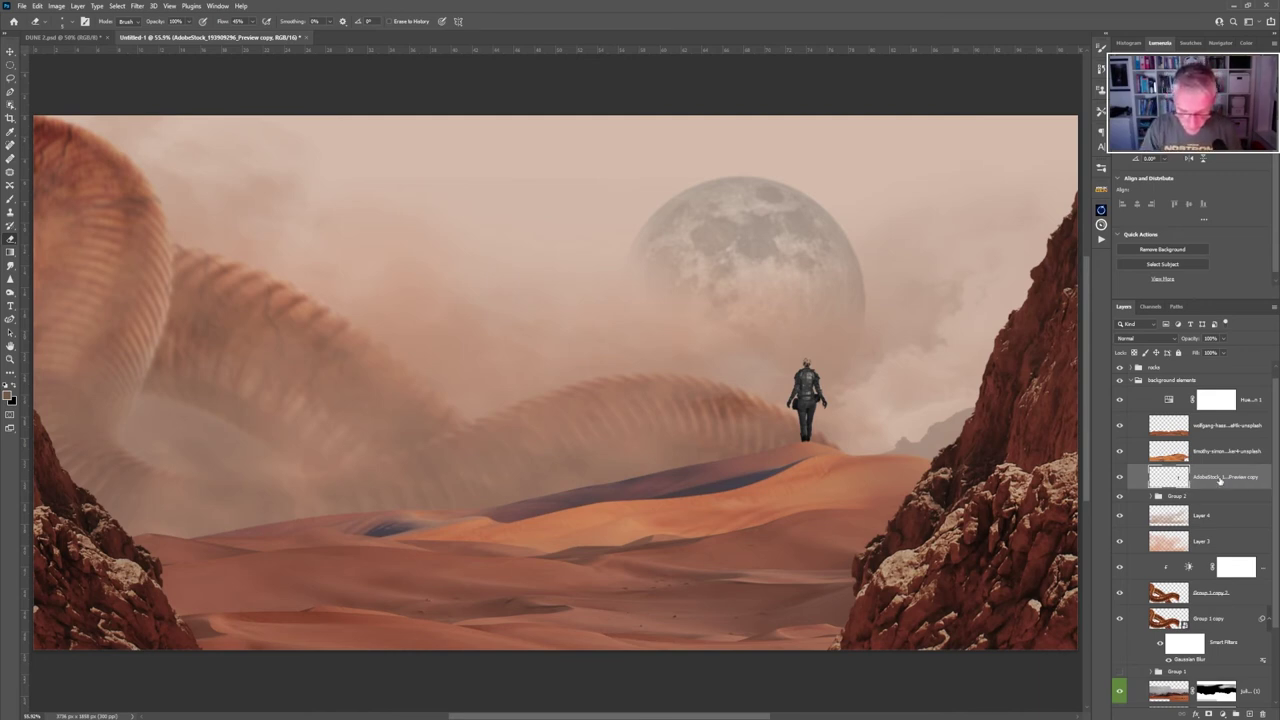
{"action": "key", "text": "ctrl+l"}
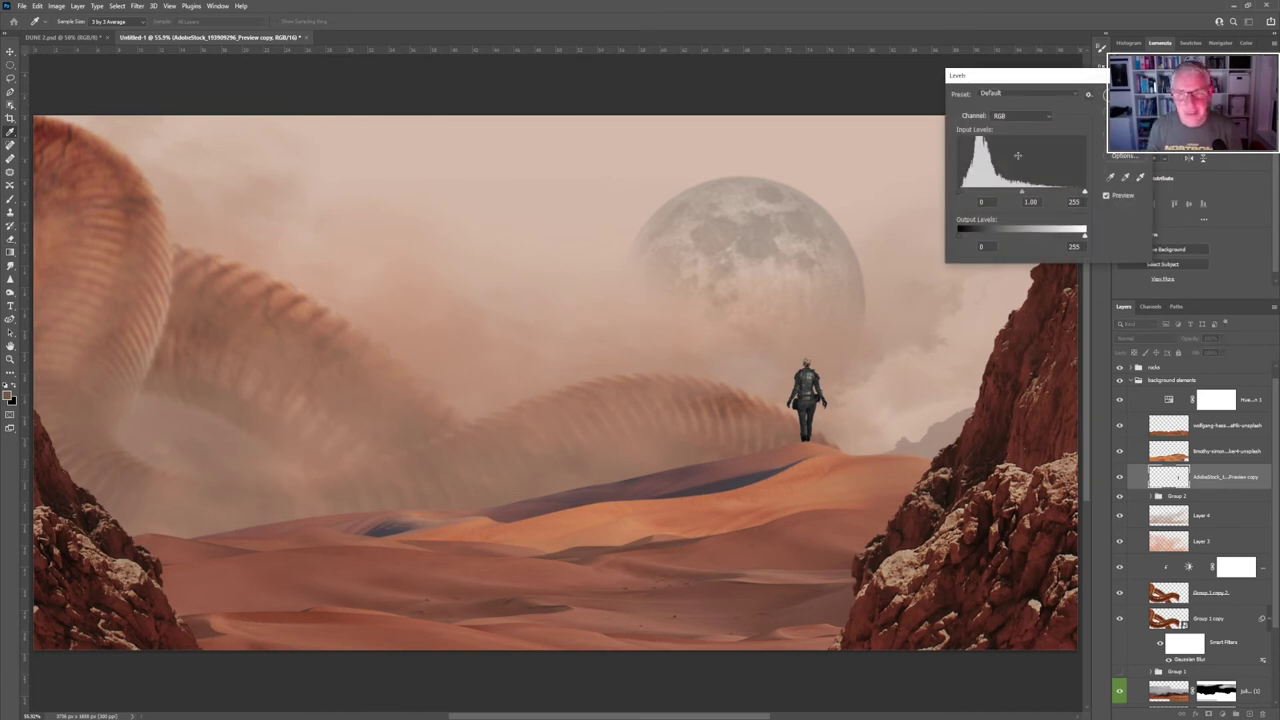
{"action": "left_click_drag", "start_coordinate": [1023, 193], "coordinate": [1030, 194]}
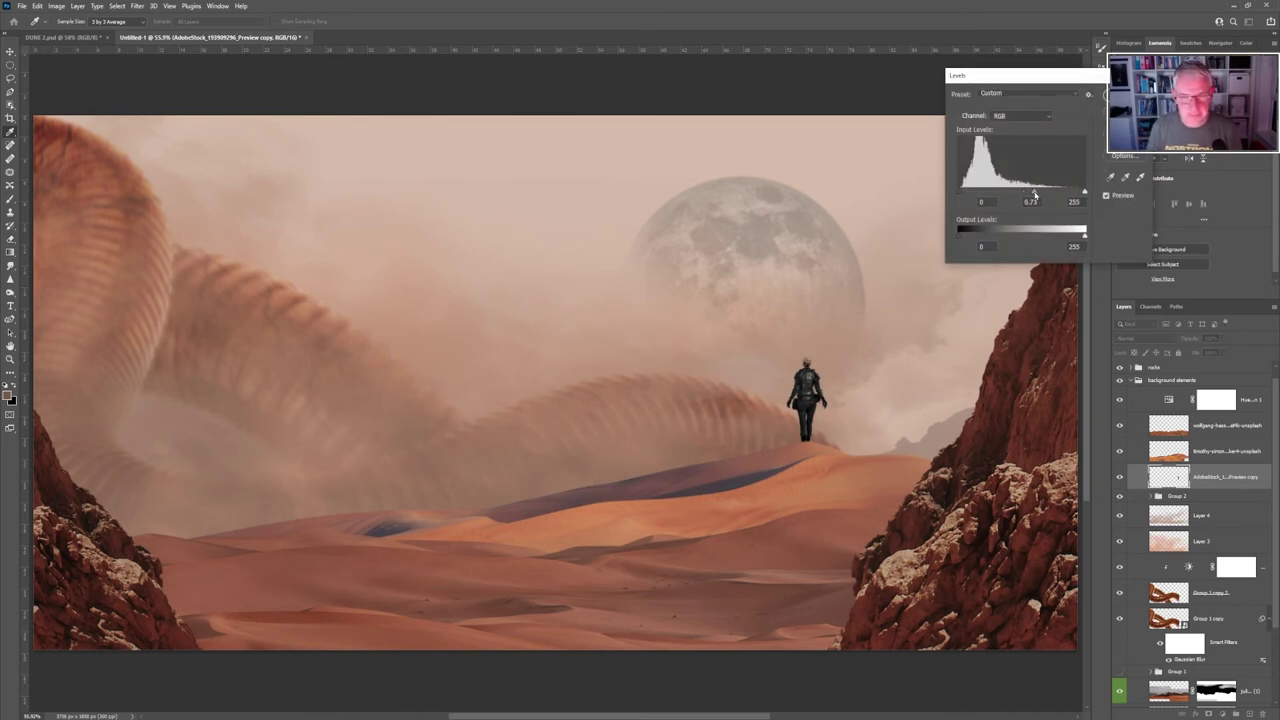
{"action": "left_click", "coordinate": [1035, 194]}
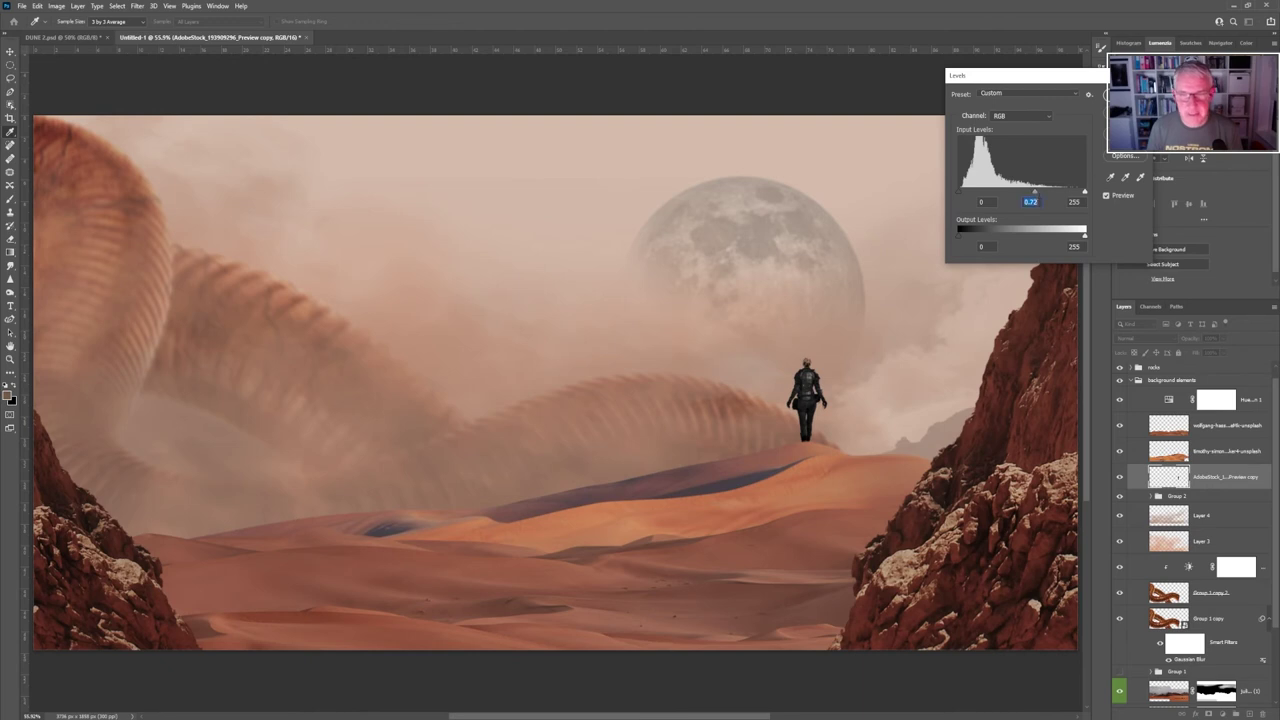
{"action": "key", "text": "Return"}
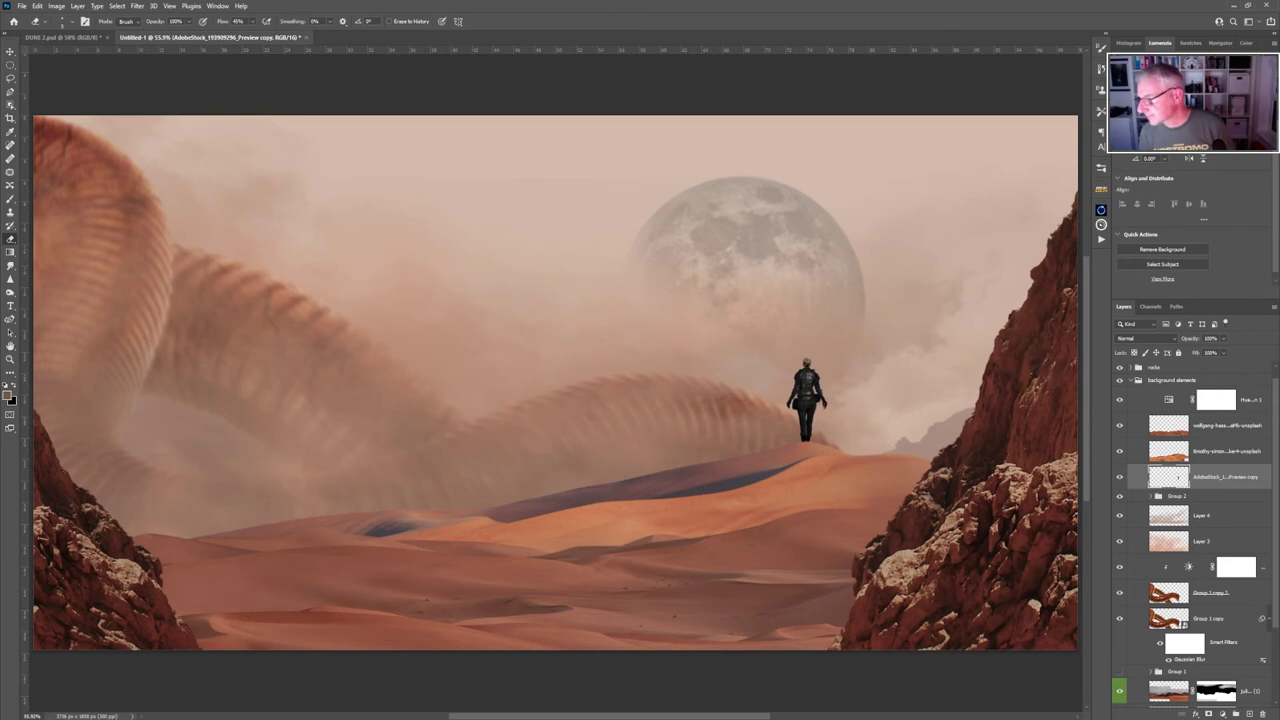
Place the photo of the man with the billowing cloak above the figure layer and select its subject.
{"action": "left_click_drag", "start_coordinate": [1279, 420], "coordinate": [640, 434]}
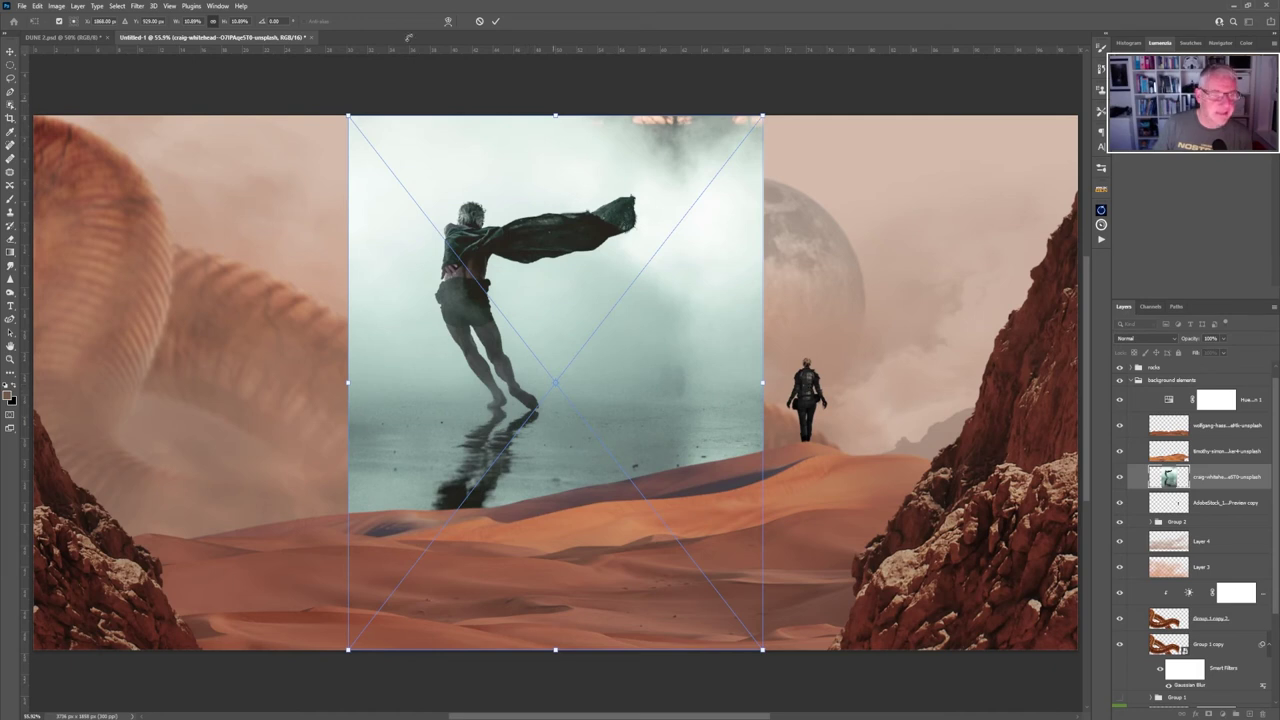
{"action": "left_click", "coordinate": [494, 20]}
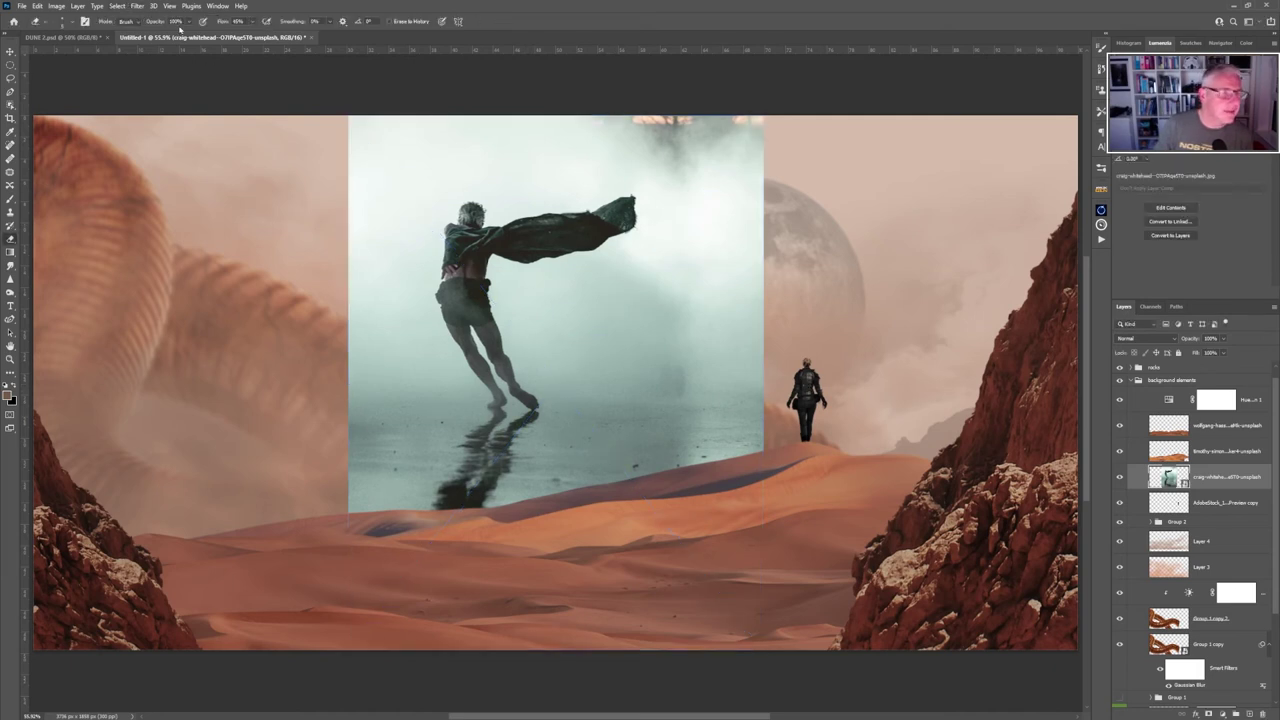
{"action": "left_click", "coordinate": [124, 8]}
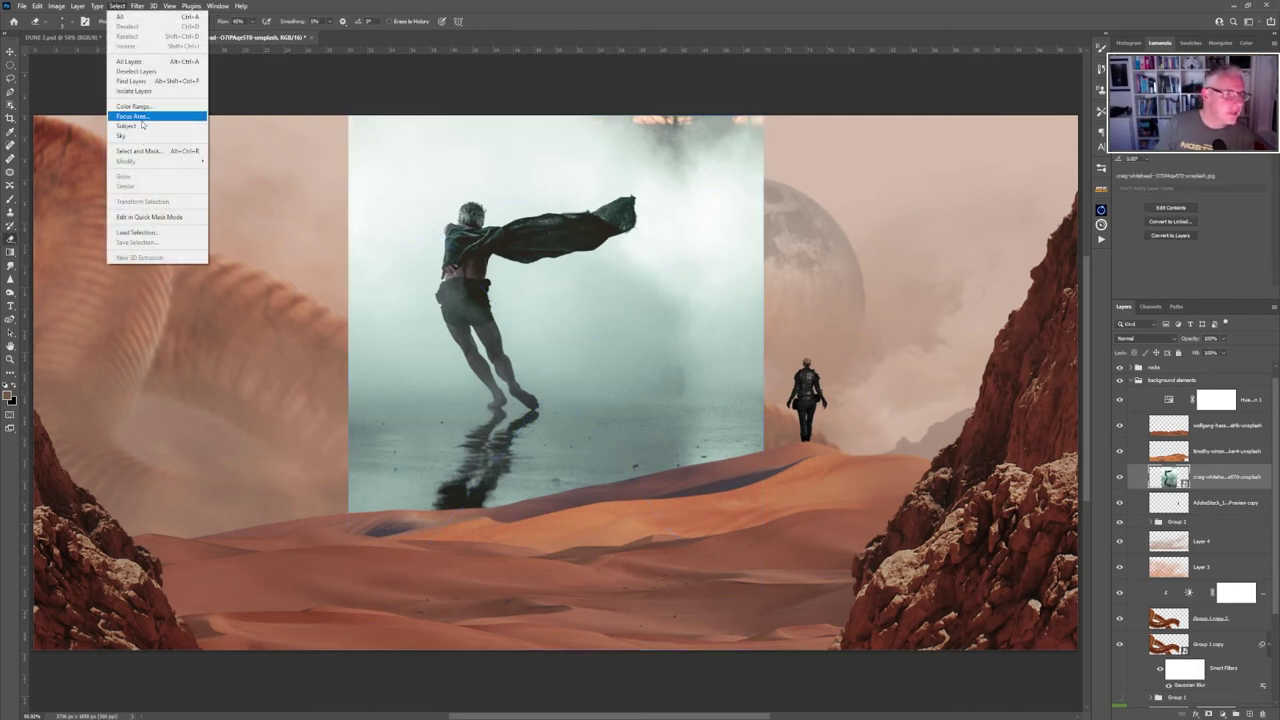
{"action": "left_click", "coordinate": [145, 123]}
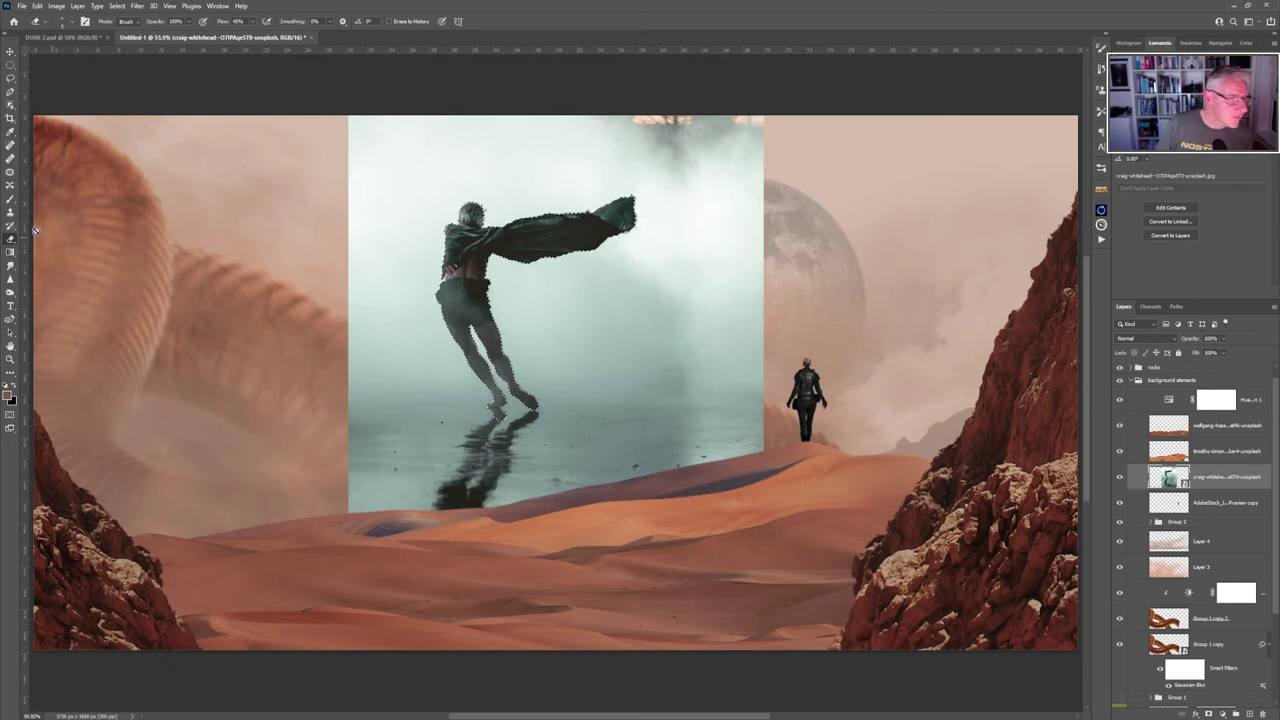
Subtract the man's head and lower body from the selection with the Lasso tool, keeping the cloak.
{"action": "left_click", "coordinate": [10, 77]}
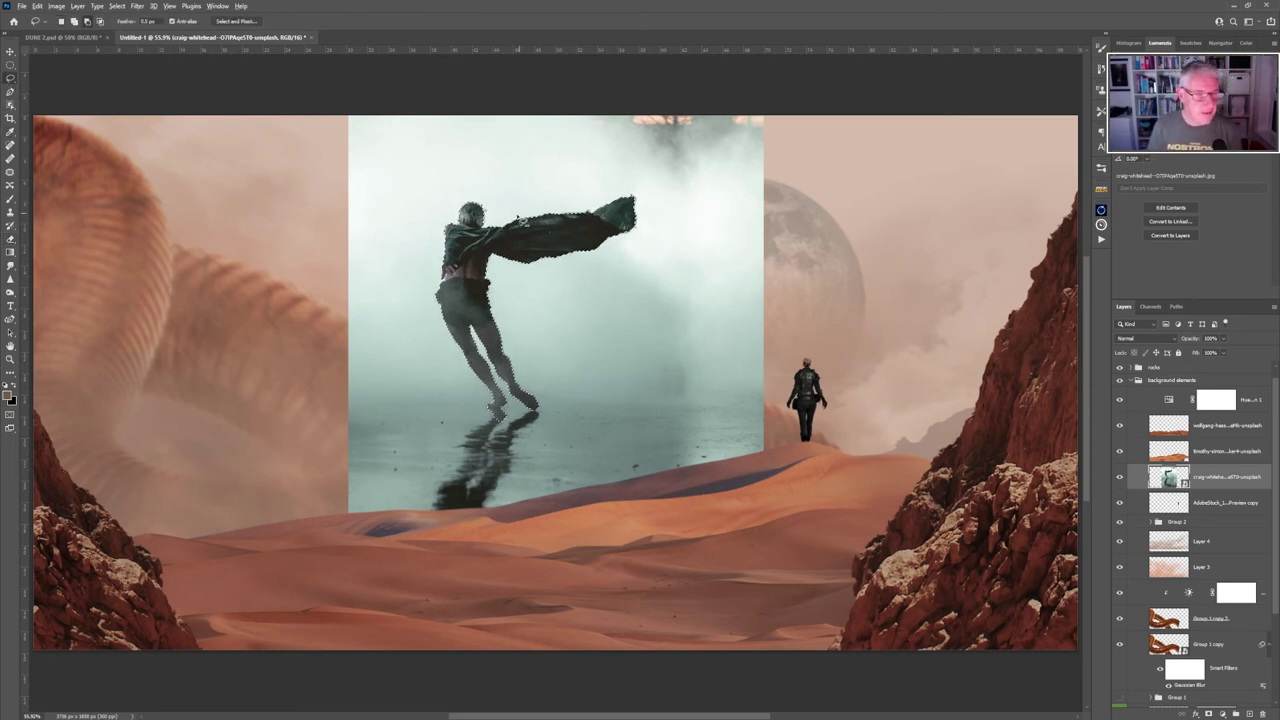
{"action": "mouse_move", "coordinate": [496, 230]}
{"action": "left_mouse_down"}
{"action": "mouse_move", "coordinate": [414, 237]}
{"action": "mouse_move", "coordinate": [442, 180]}
{"action": "mouse_move", "coordinate": [500, 206]}
{"action": "left_mouse_up"}
{"action": "mouse_move", "coordinate": [439, 284]}
{"action": "left_mouse_down"}
{"action": "mouse_move", "coordinate": [482, 263]}
{"action": "mouse_move", "coordinate": [584, 400]}
{"action": "mouse_move", "coordinate": [358, 288]}
{"action": "mouse_move", "coordinate": [400, 284]}
{"action": "left_mouse_up"}
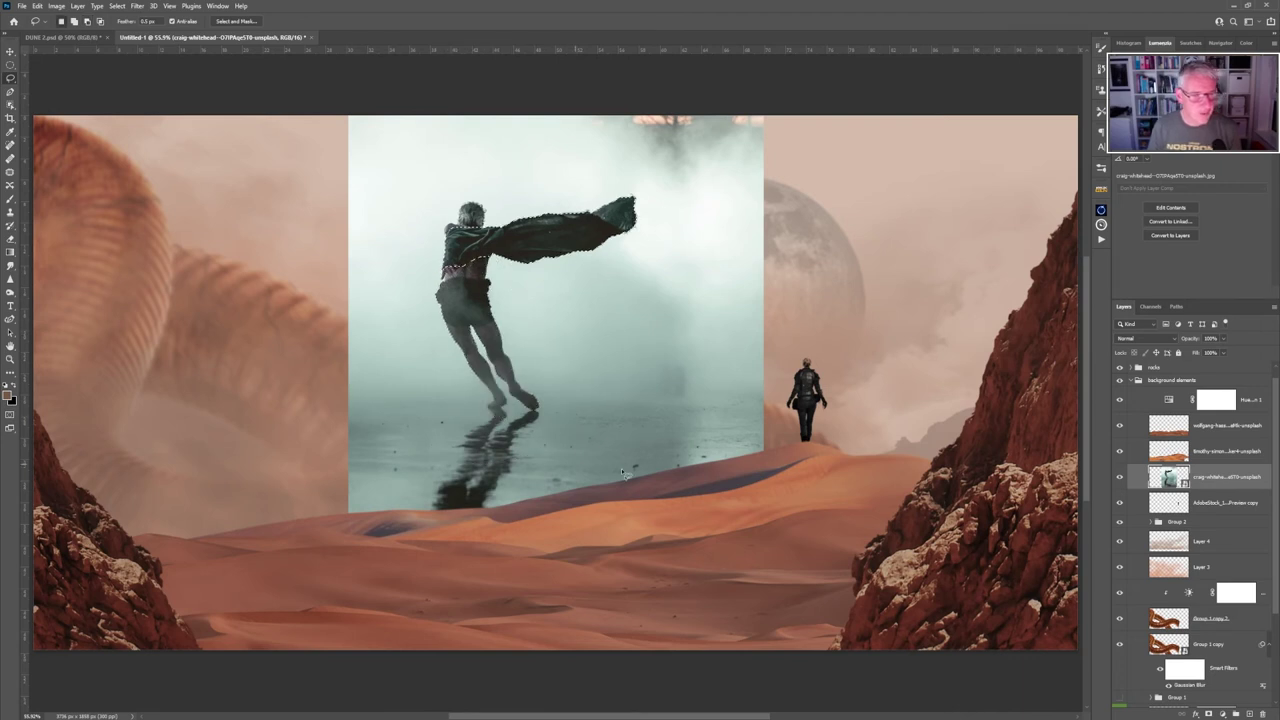
Copy the selected cloak to its own layer and delete the photo layer of the man.
{"action": "key", "text": "ctrl+j"}
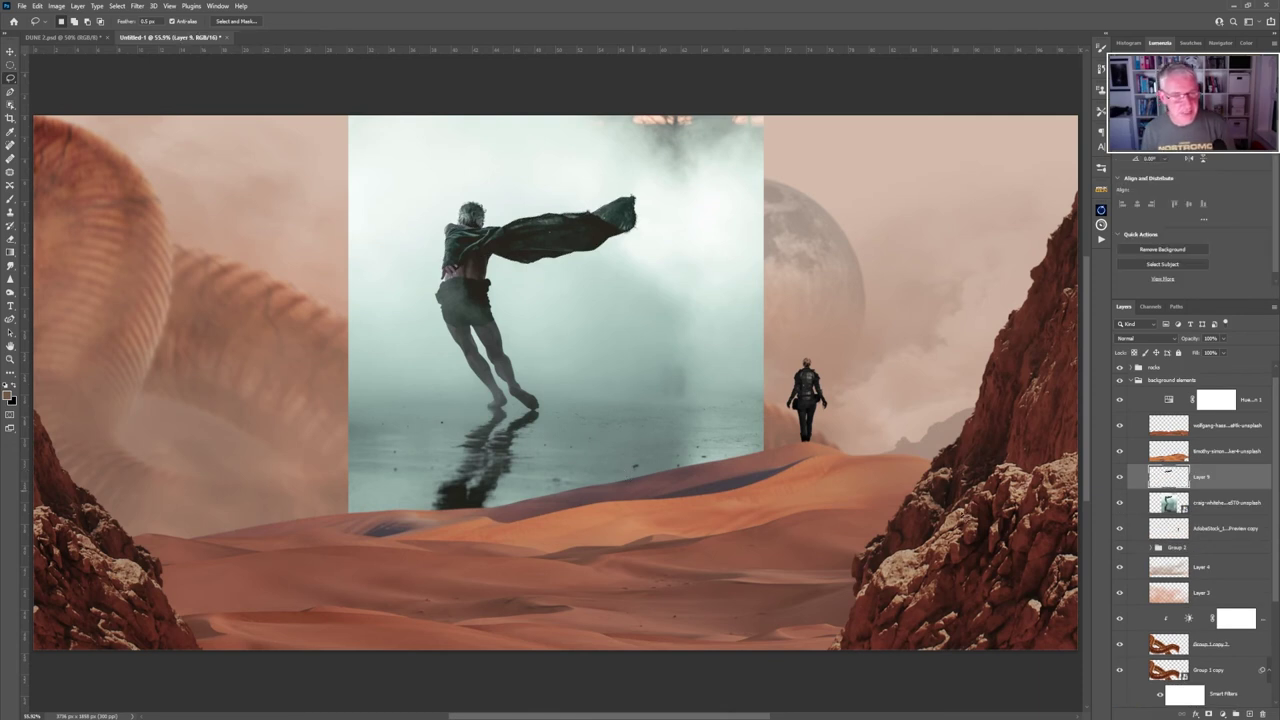
{"action": "left_click", "coordinate": [1197, 503]}
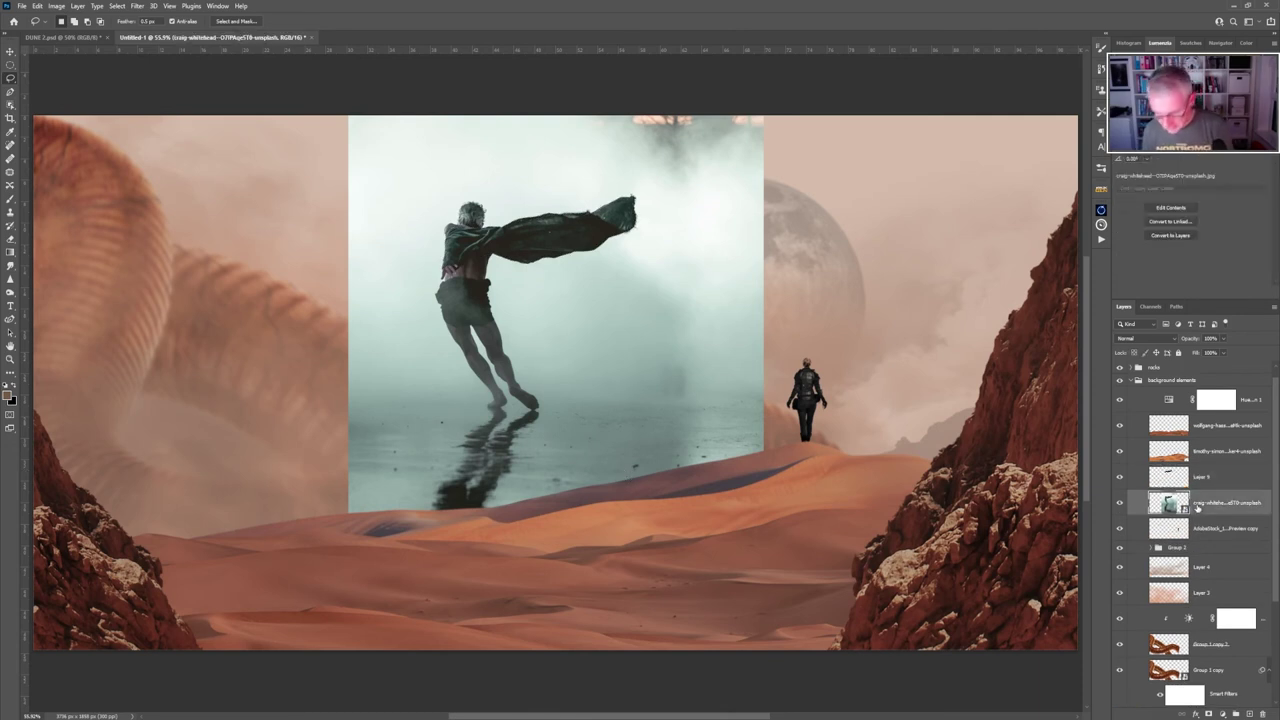
{"action": "key", "text": "Delete"}
{"action": "key", "text": "v"}
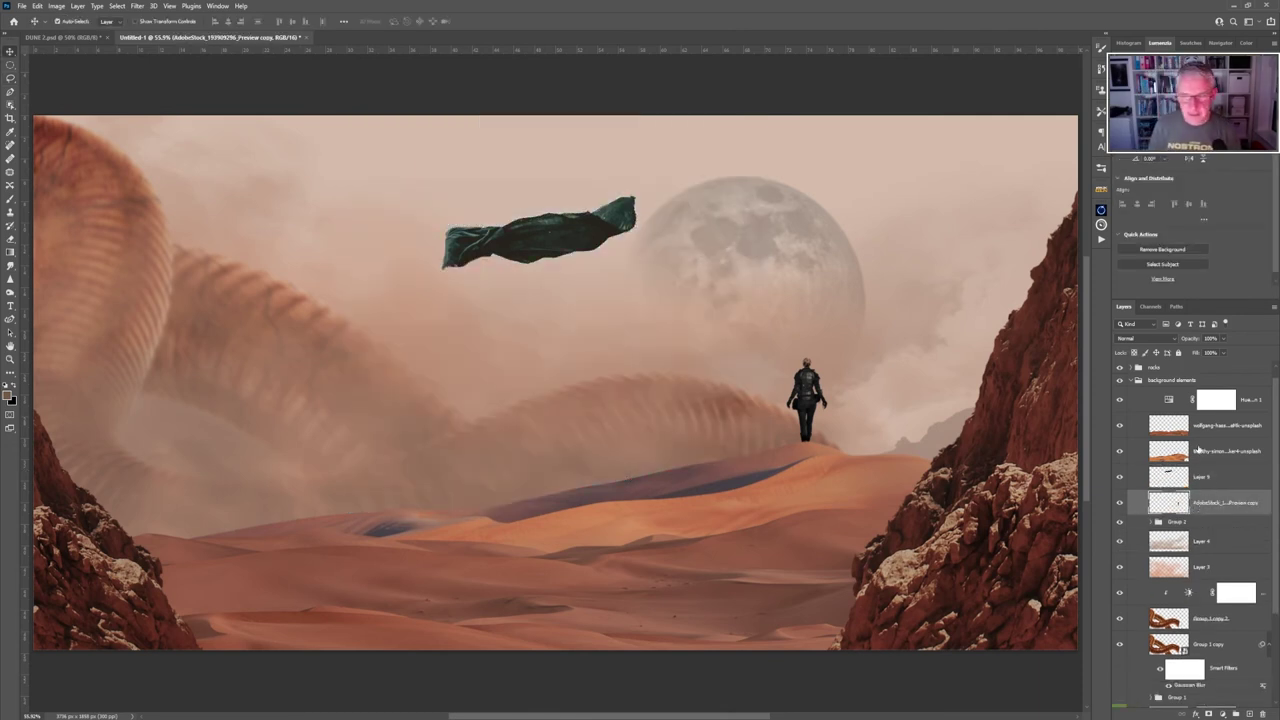
Flip the cut-out cloak layer horizontally.
{"action": "left_click", "coordinate": [1208, 477]}
{"action": "left_click", "coordinate": [37, 5]}
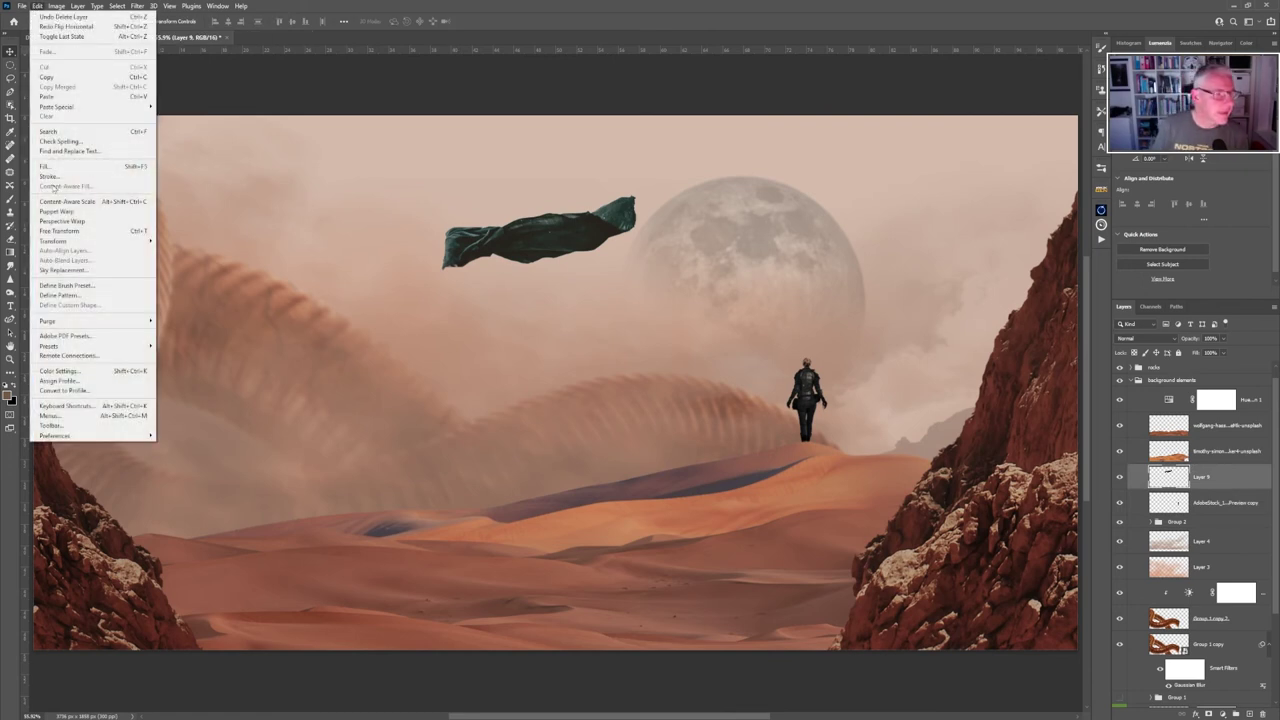
{"action": "mouse_move", "coordinate": [72, 243]}
{"action": "left_click", "coordinate": [190, 432]}
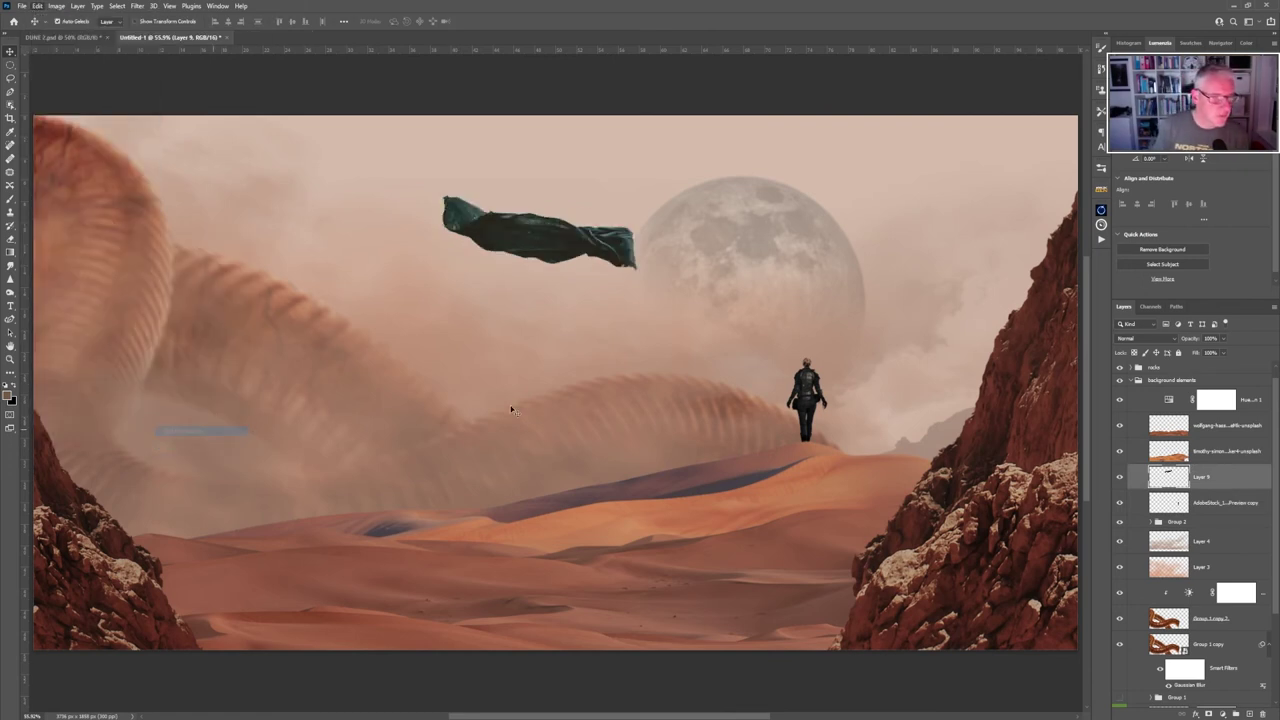
Scale the cloak to about 34% and rotate it about -44° with Free Transform, placing it over the woman's shoulders.
{"action": "left_click_drag", "start_coordinate": [616, 246], "coordinate": [792, 392]}
{"action": "key", "text": "ctrl+t"}
{"action": "key", "text": "ctrl+plus"}
{"action": "key", "text": "ctrl+plus"}
{"action": "key", "text": "ctrl+plus"}
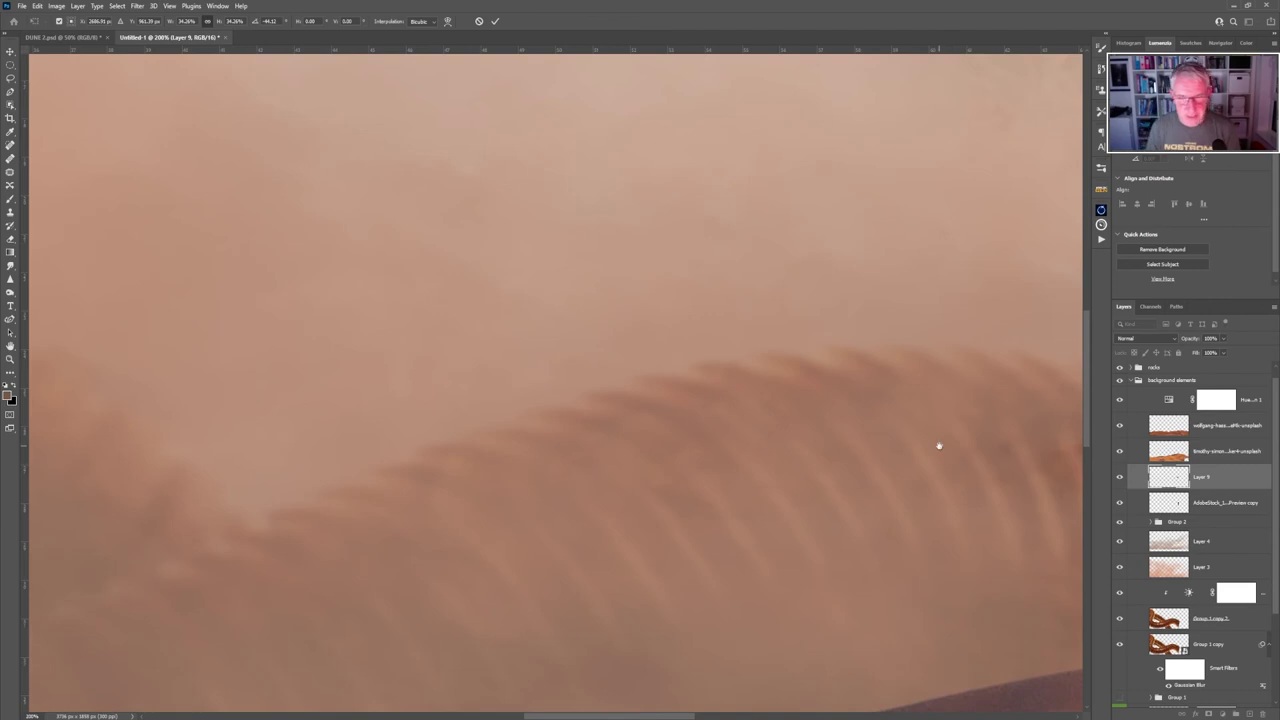
{"action": "left_click_drag", "start_coordinate": [939, 446], "coordinate": [239, 422]}
{"action": "left_click_drag", "start_coordinate": [758, 347], "coordinate": [770, 344]}
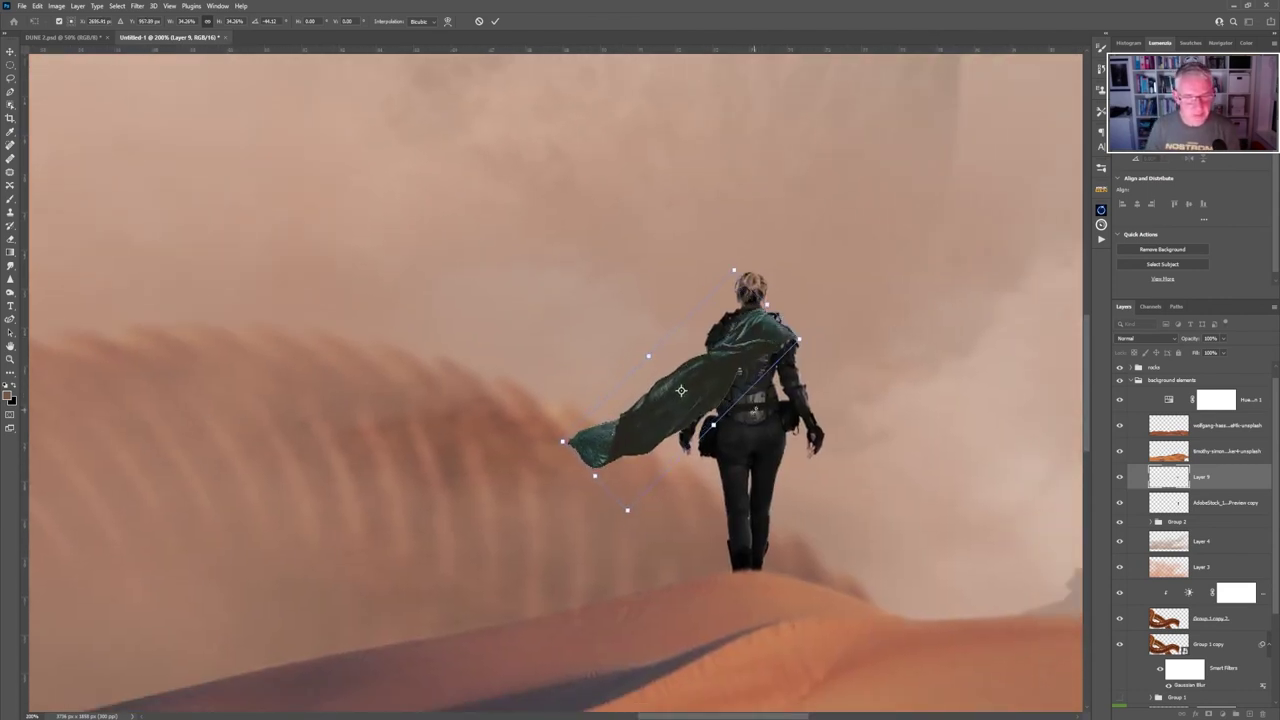
{"action": "key", "text": "Right"}
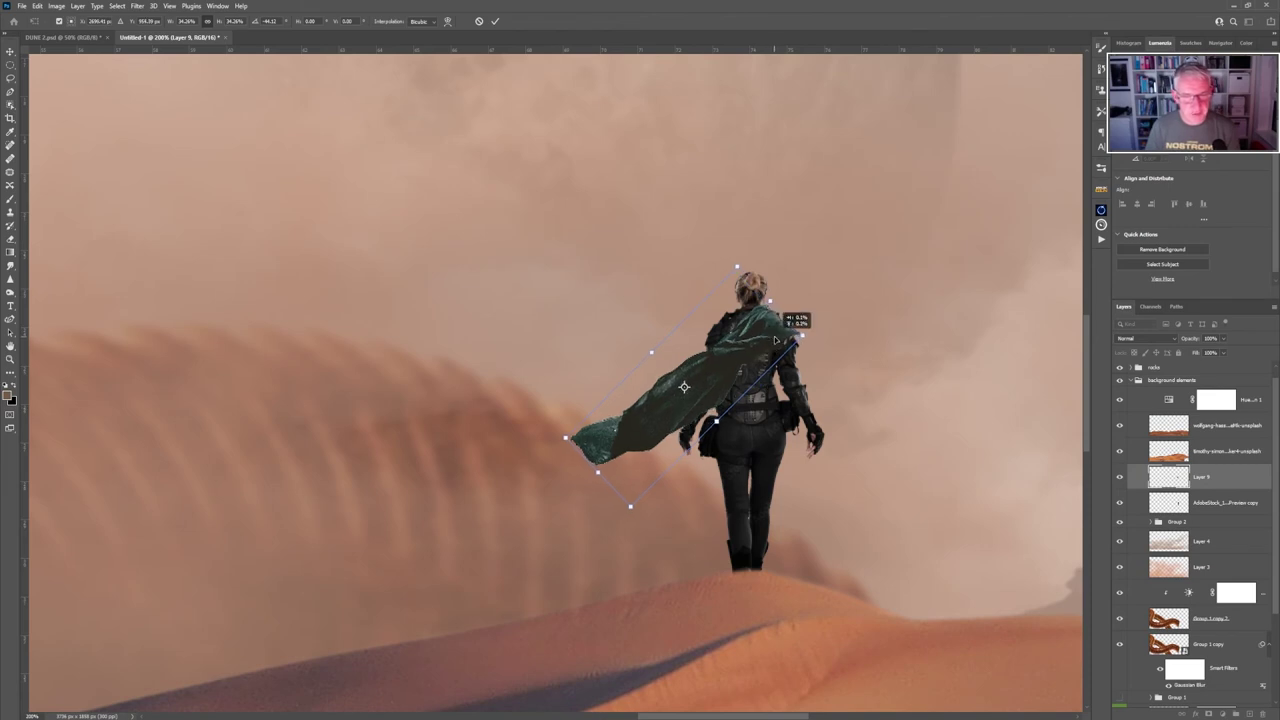
{"action": "key", "text": "Up"}
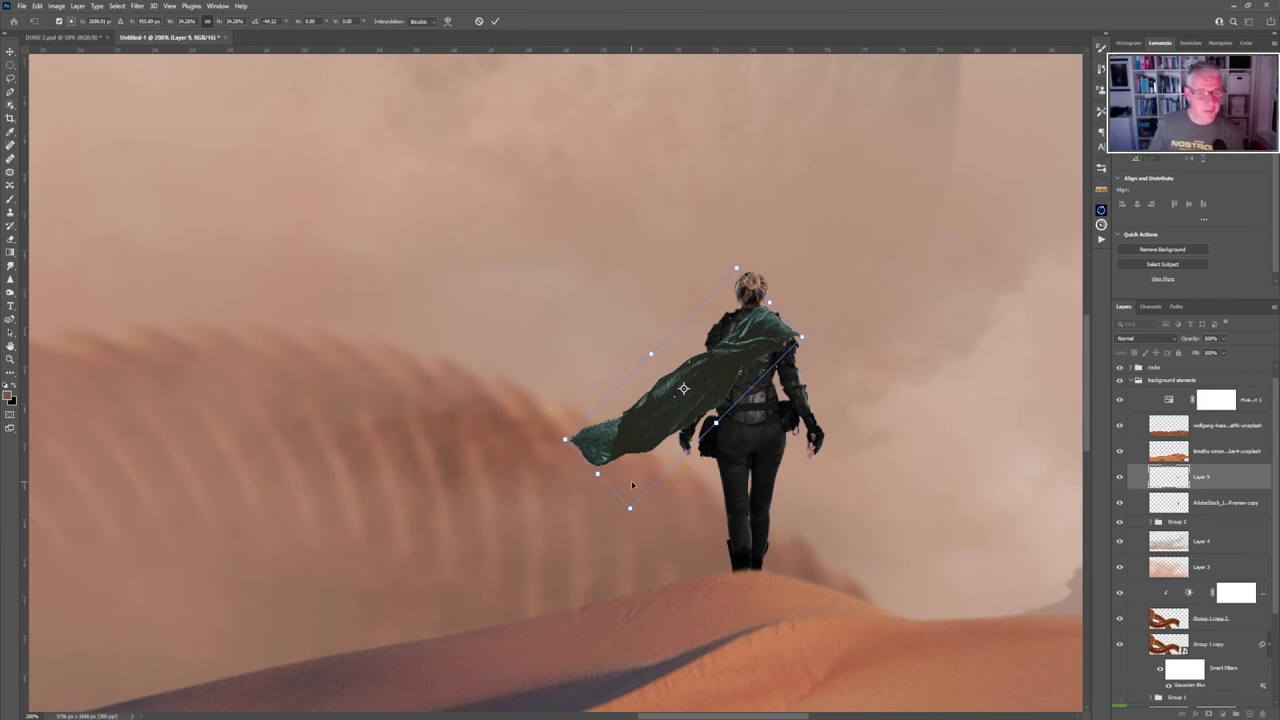
Warp the cloak so its free end billows wider and further out behind the woman and its upper end fits her shoulder.
{"action": "left_click", "coordinate": [37, 6]}
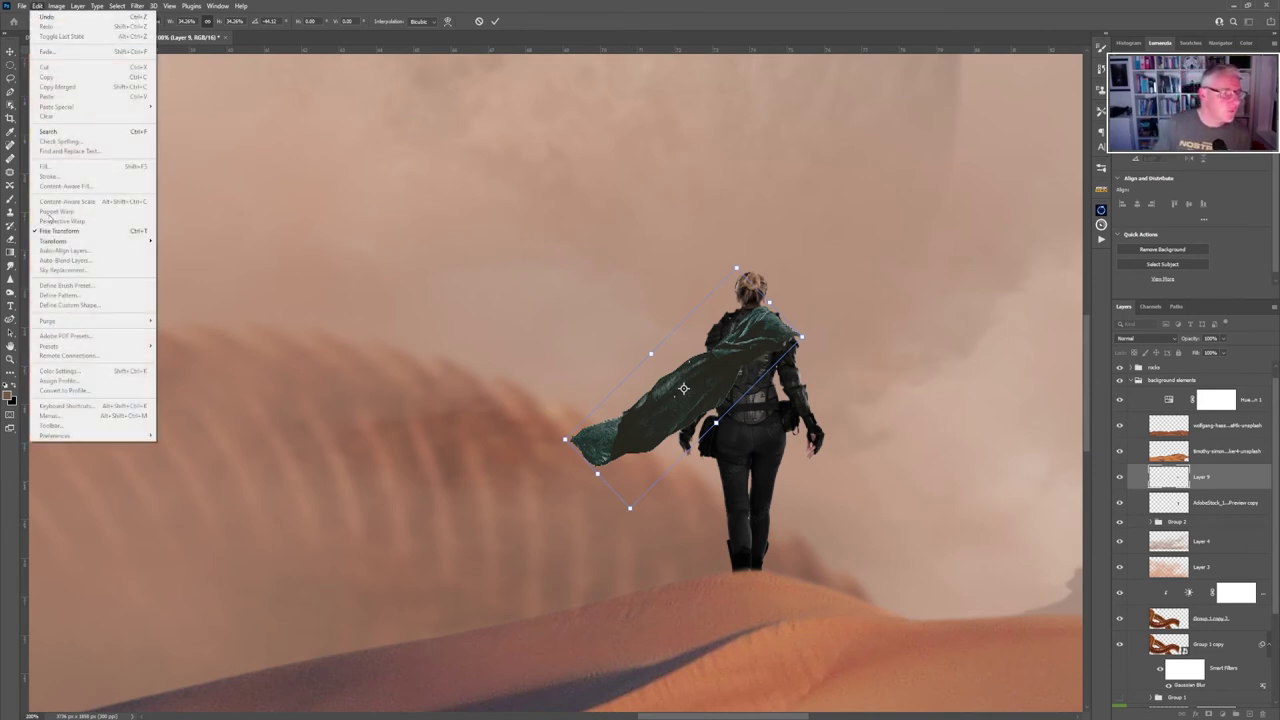
{"action": "mouse_move", "coordinate": [90, 241]}
{"action": "left_click", "coordinate": [185, 311]}
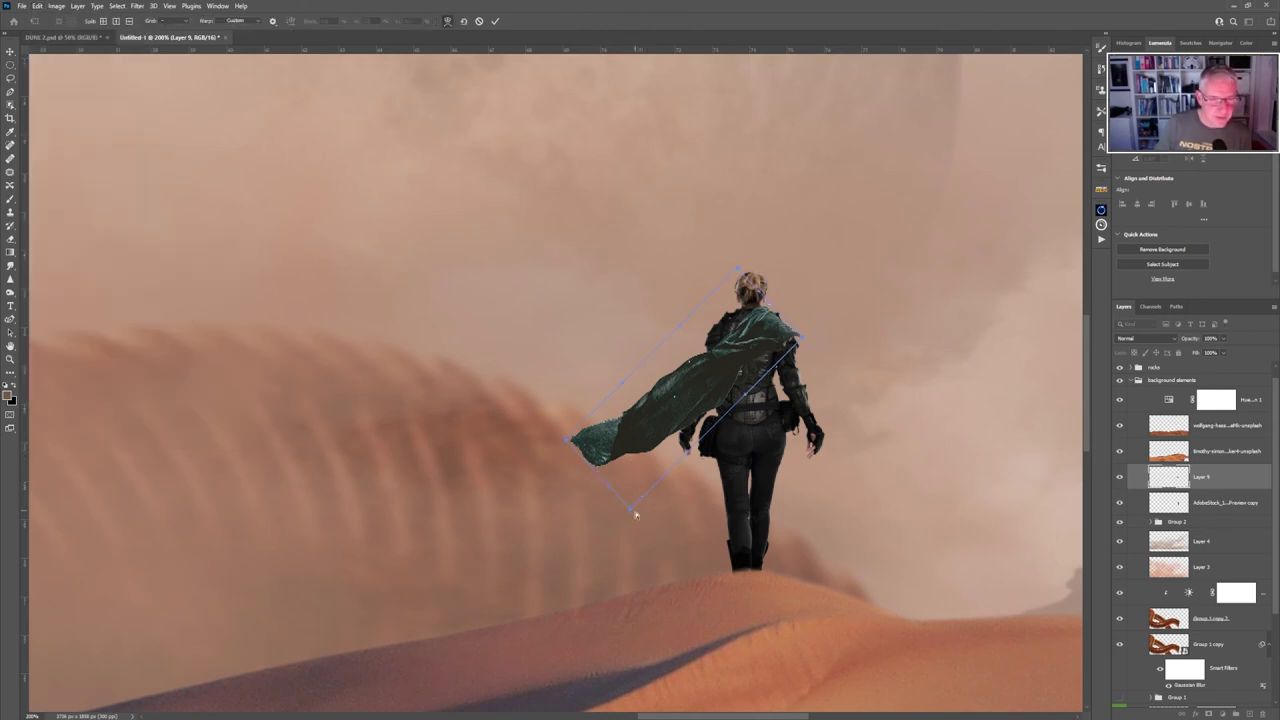
{"action": "left_click_drag", "start_coordinate": [631, 513], "coordinate": [634, 575]}
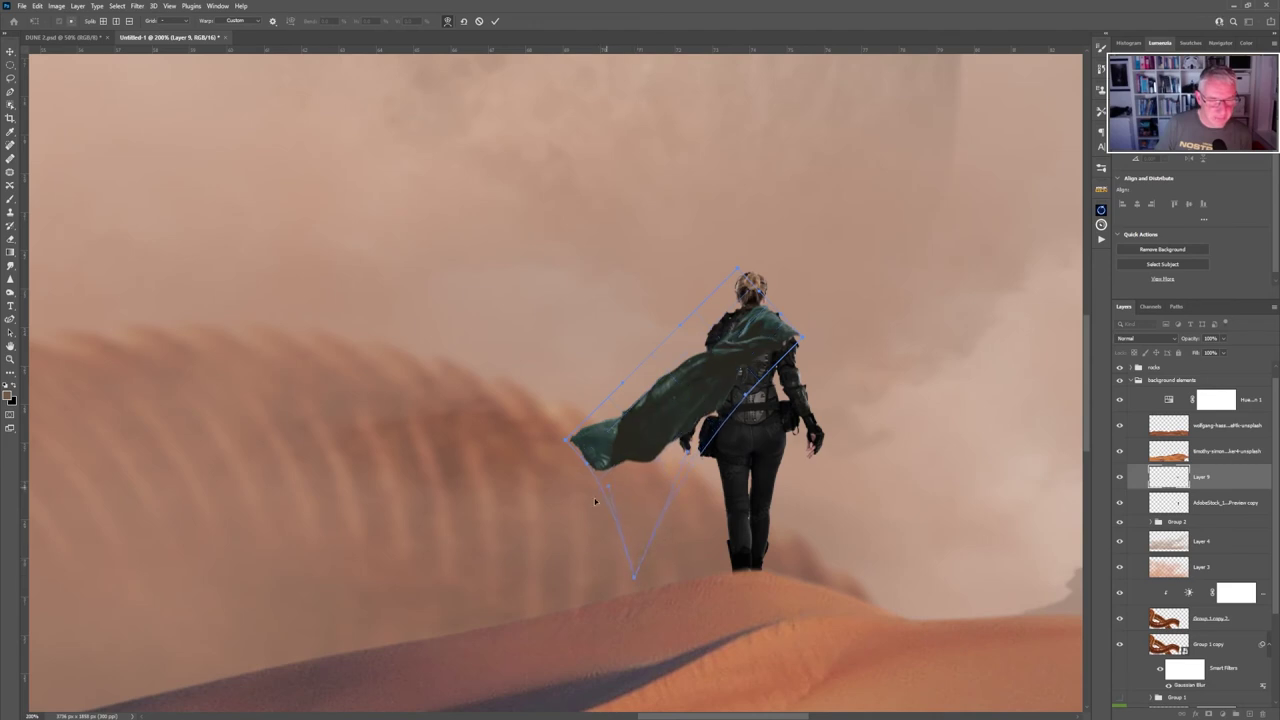
{"action": "left_click_drag", "start_coordinate": [594, 501], "coordinate": [570, 545]}
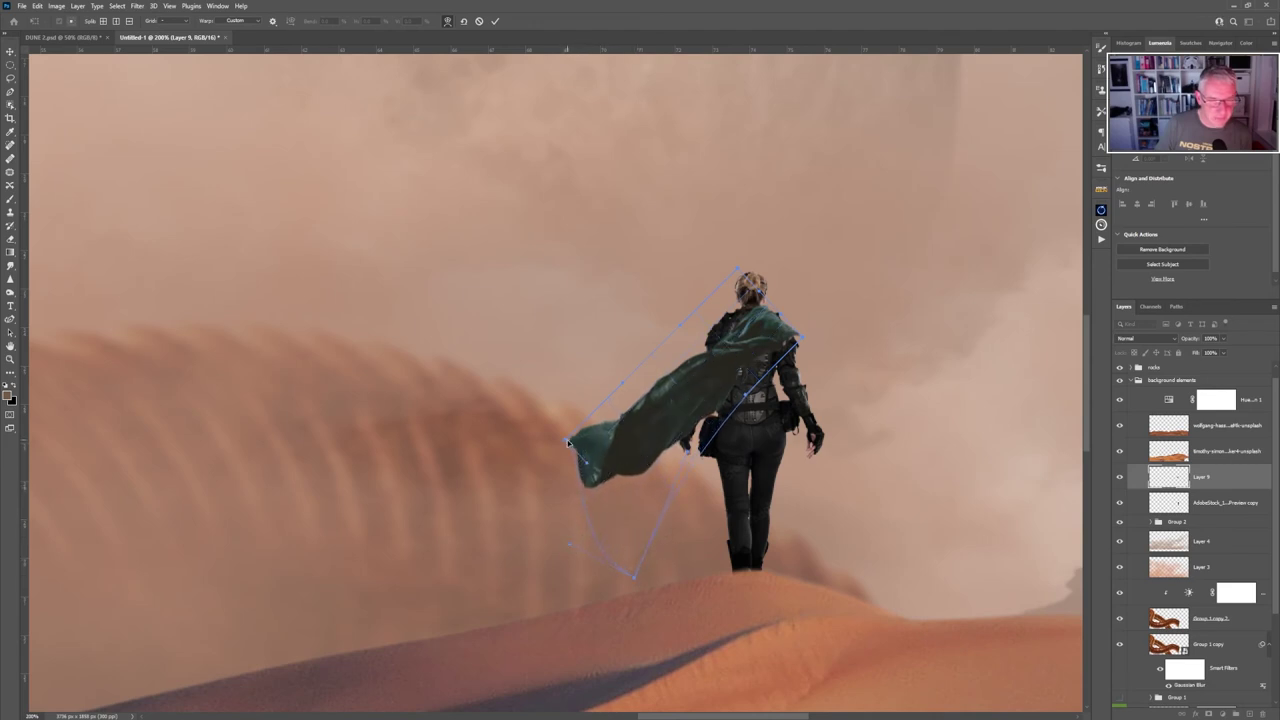
{"action": "left_click_drag", "start_coordinate": [565, 442], "coordinate": [490, 411]}
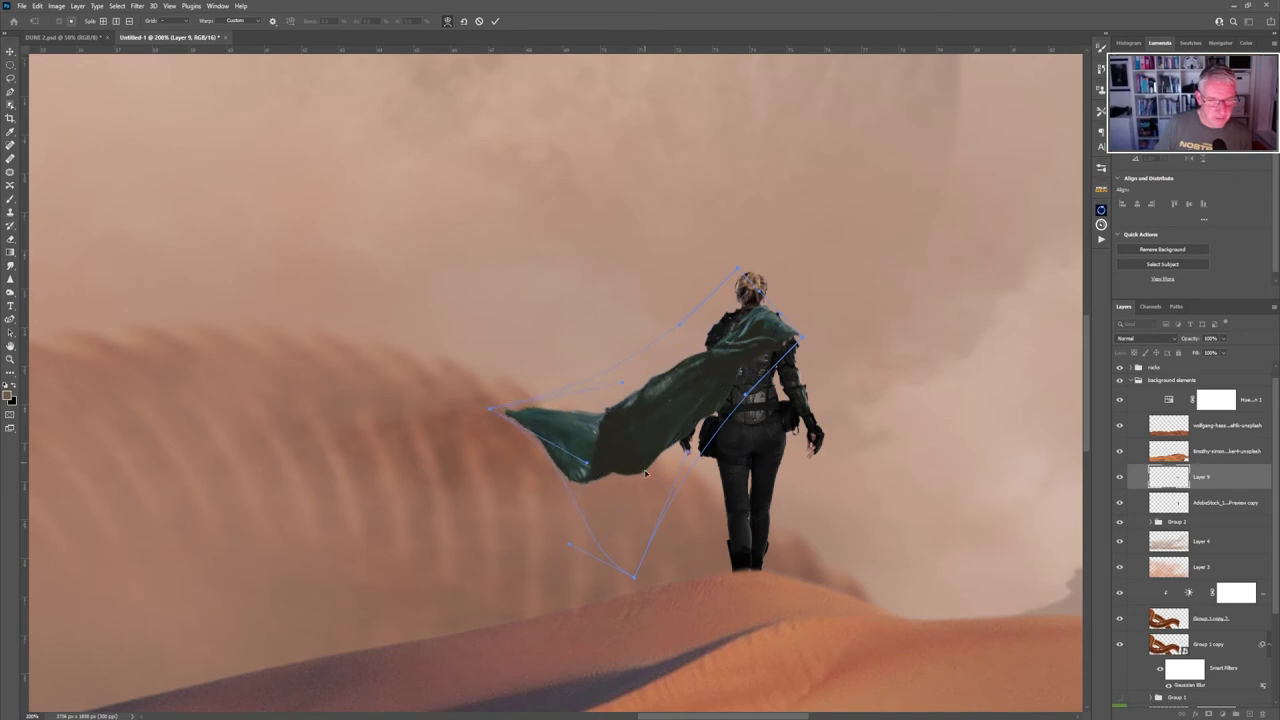
{"action": "left_click_drag", "start_coordinate": [645, 473], "coordinate": [641, 507]}
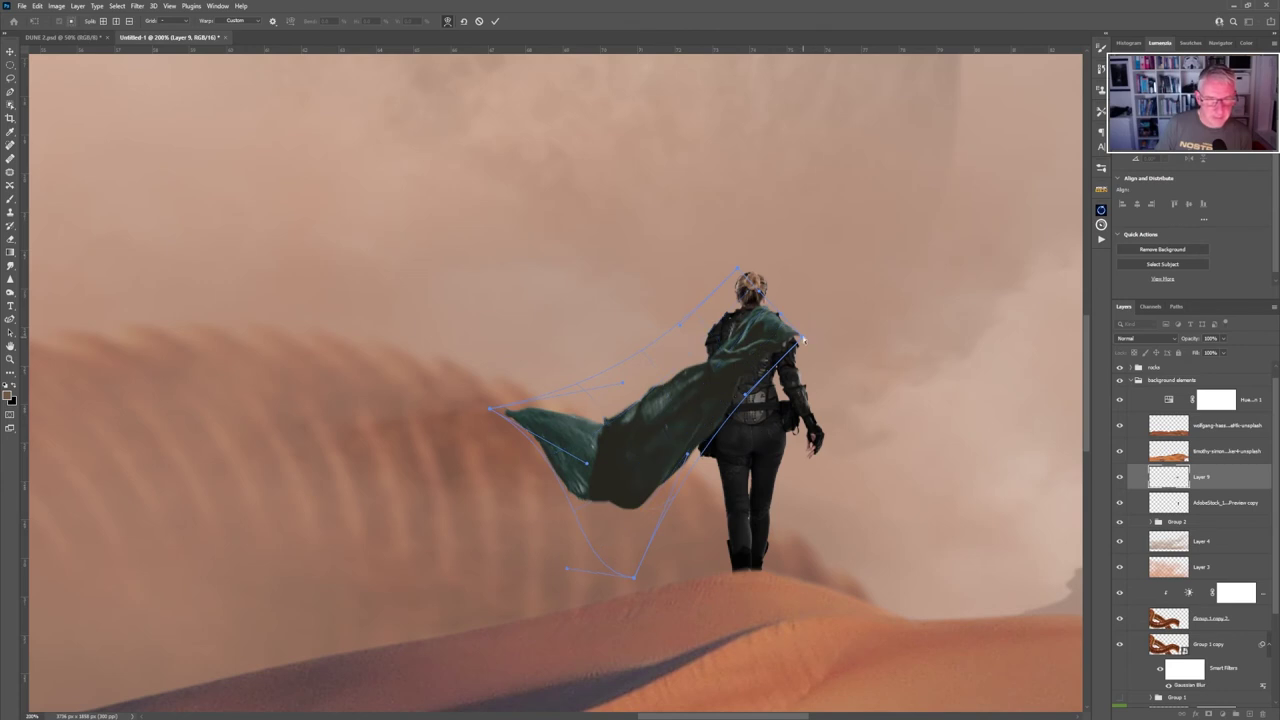
{"action": "left_click_drag", "start_coordinate": [804, 340], "coordinate": [795, 333]}
{"action": "left_click_drag", "start_coordinate": [490, 409], "coordinate": [473, 410]}
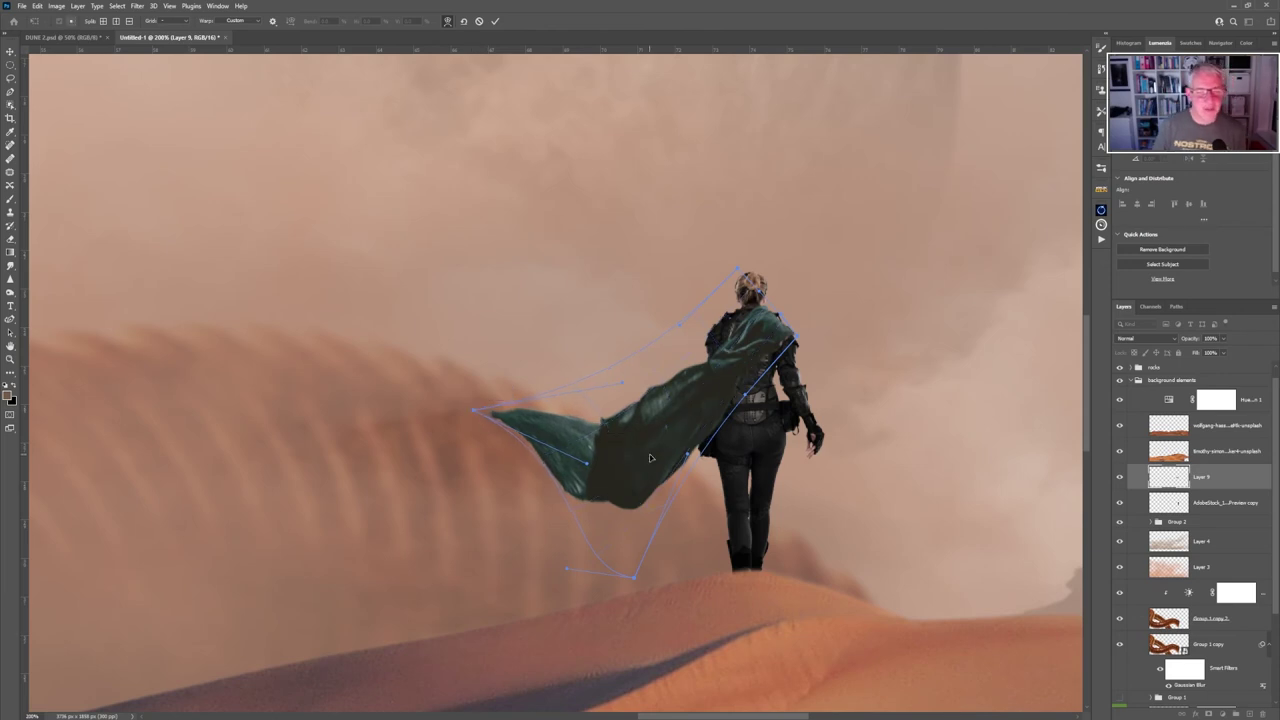
{"action": "key", "text": "Return"}
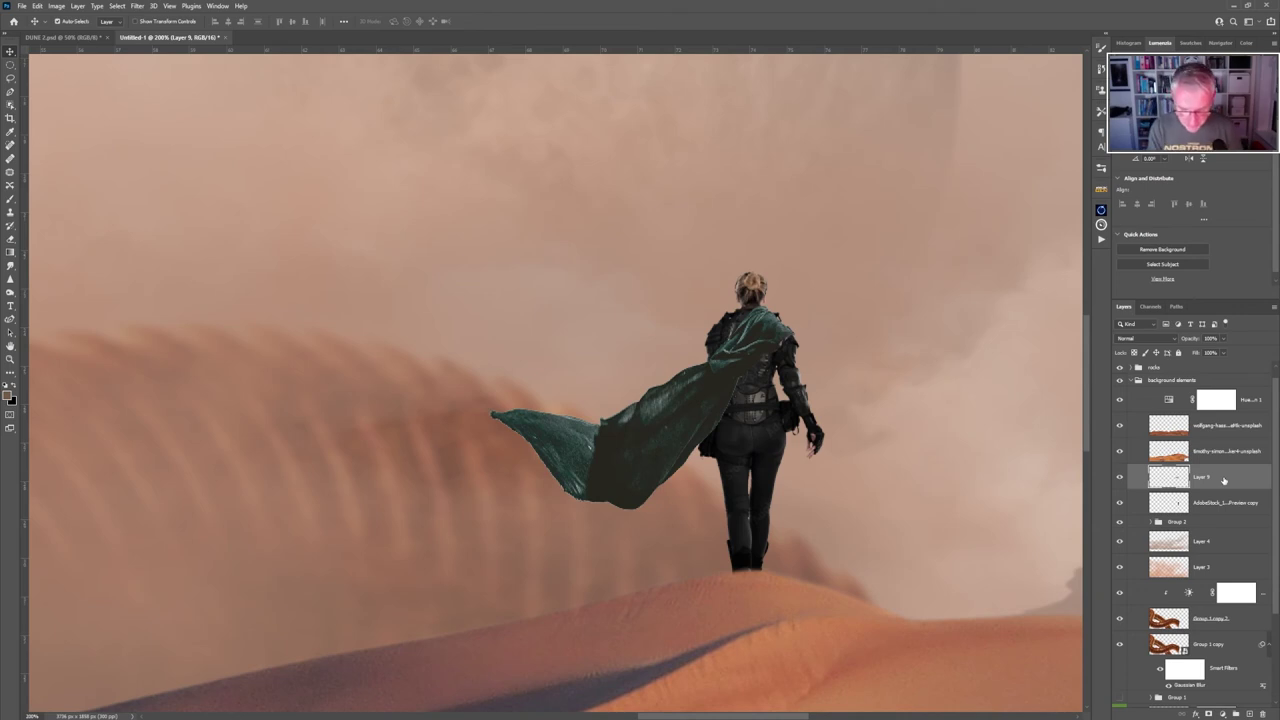
Desaturate and darken the cloak with Hue/Saturation, using saturation -68 and lightness about -29.
{"action": "key", "text": "ctrl+u"}
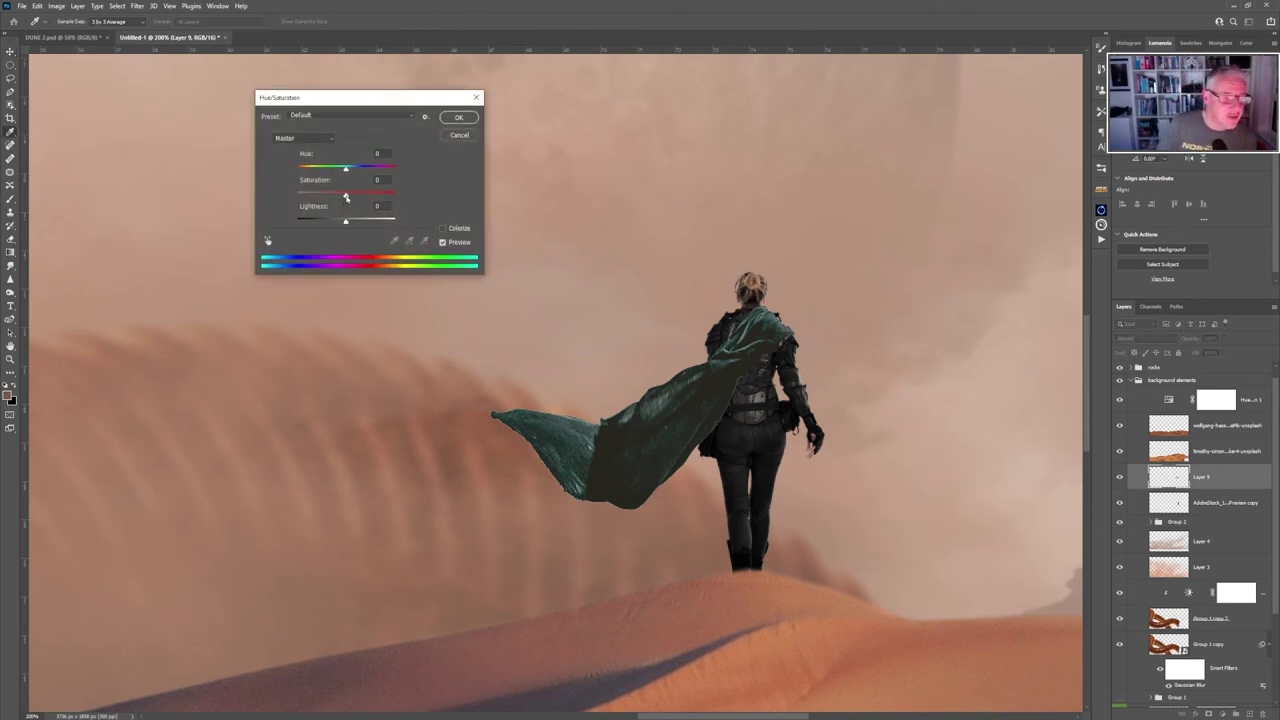
{"action": "left_click_drag", "start_coordinate": [345, 197], "coordinate": [315, 195]}
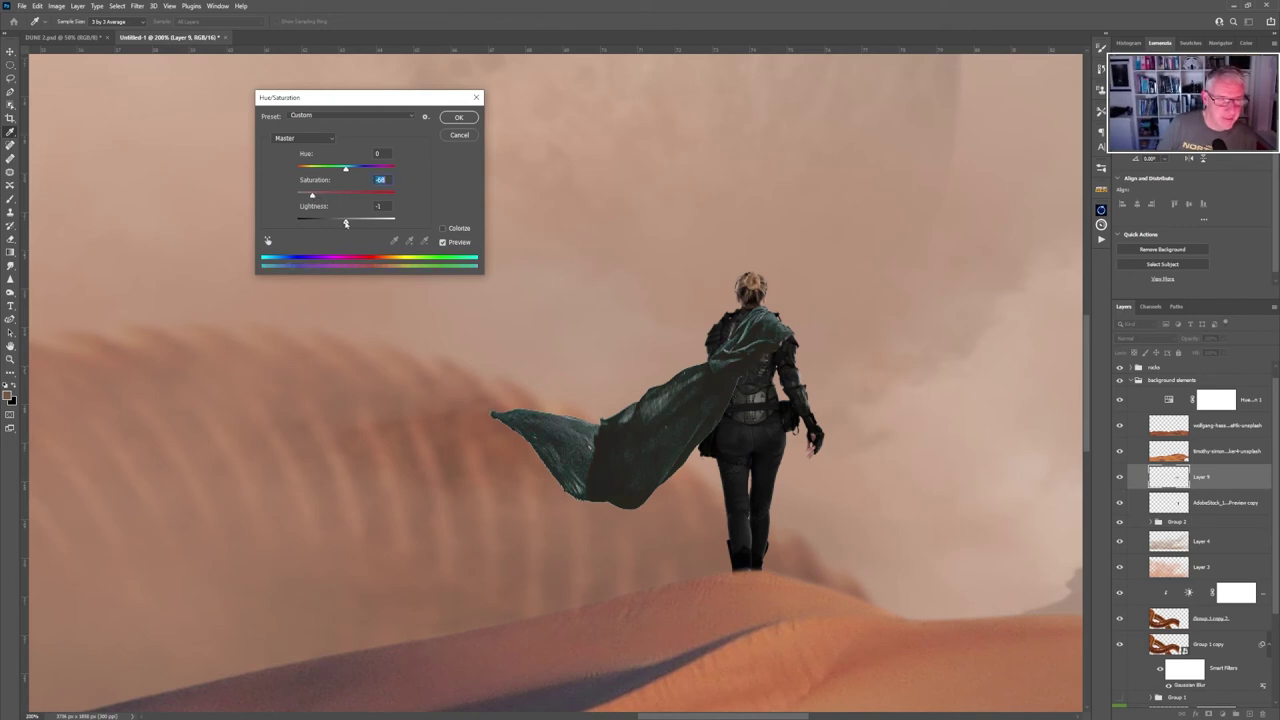
{"action": "left_click_drag", "start_coordinate": [346, 223], "coordinate": [333, 222]}
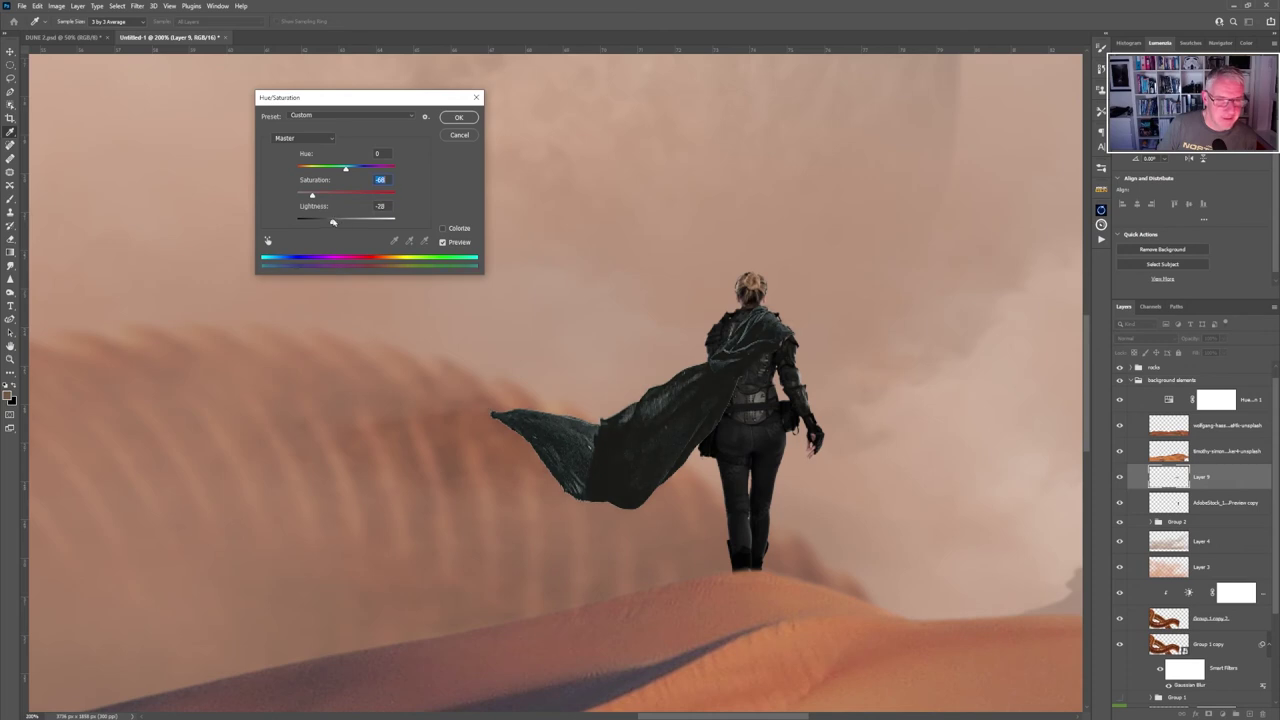
{"action": "key", "text": "Tab"}
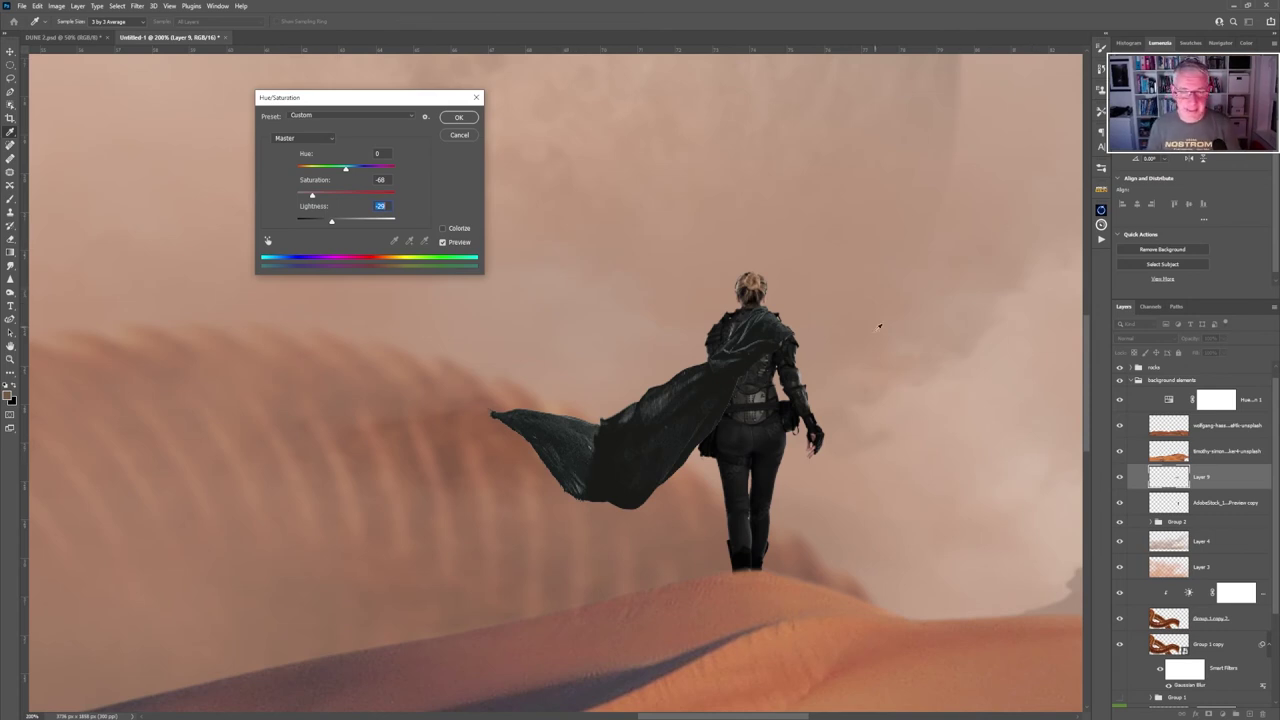
{"action": "key", "text": "Return"}
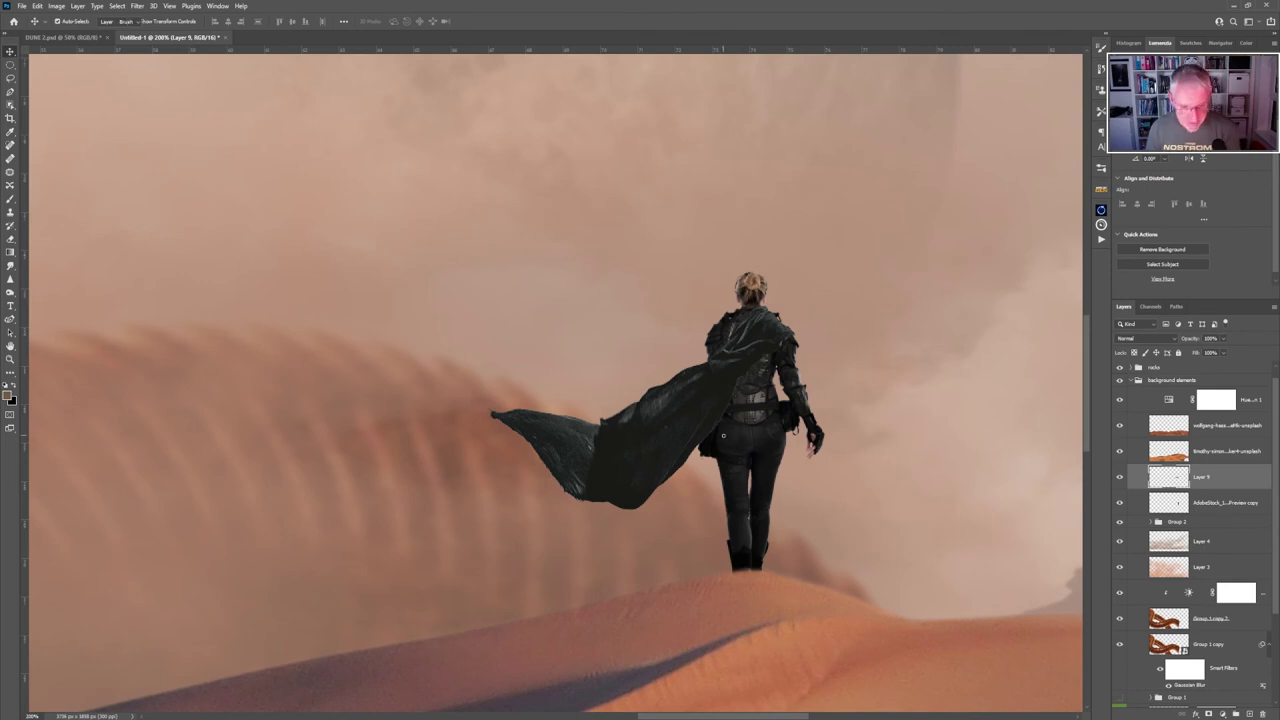
Place the photo of the woman with the billowing white scarf above the cloak layer at 13.72% scale.
{"action": "key", "text": "e"}
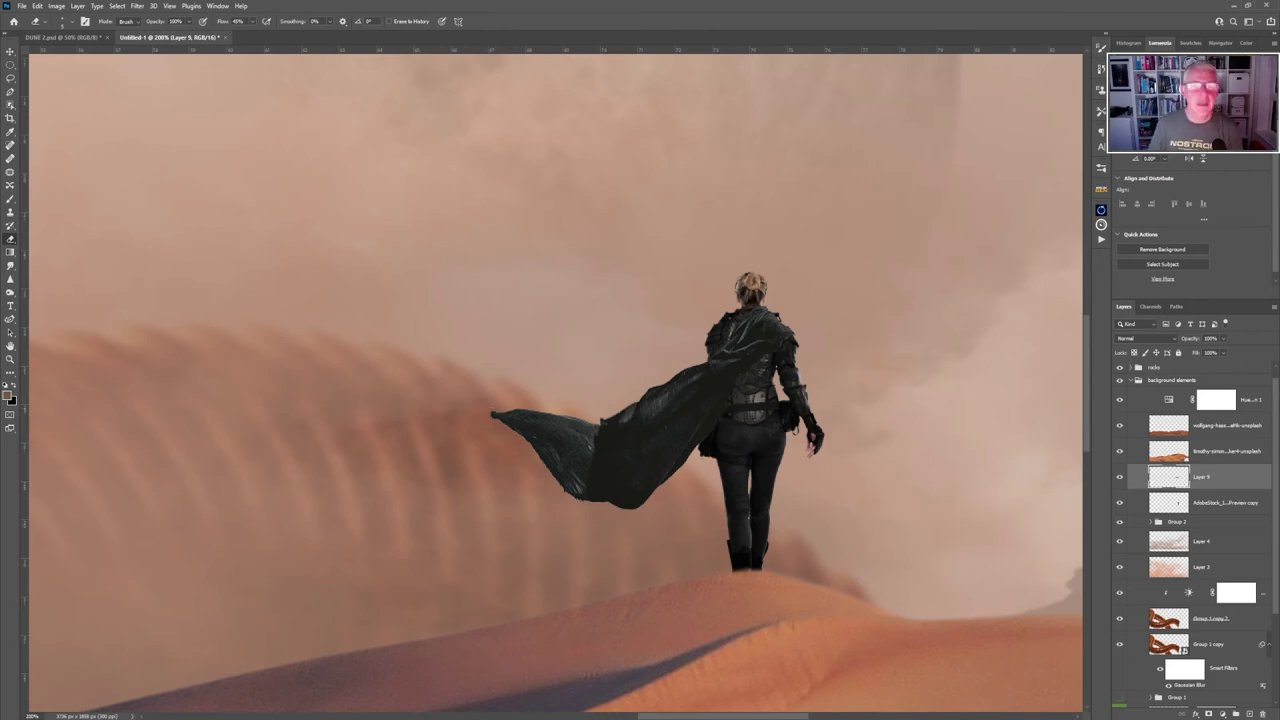
{"action": "left_click_drag", "start_coordinate": [1084, 240], "coordinate": [530, 305]}
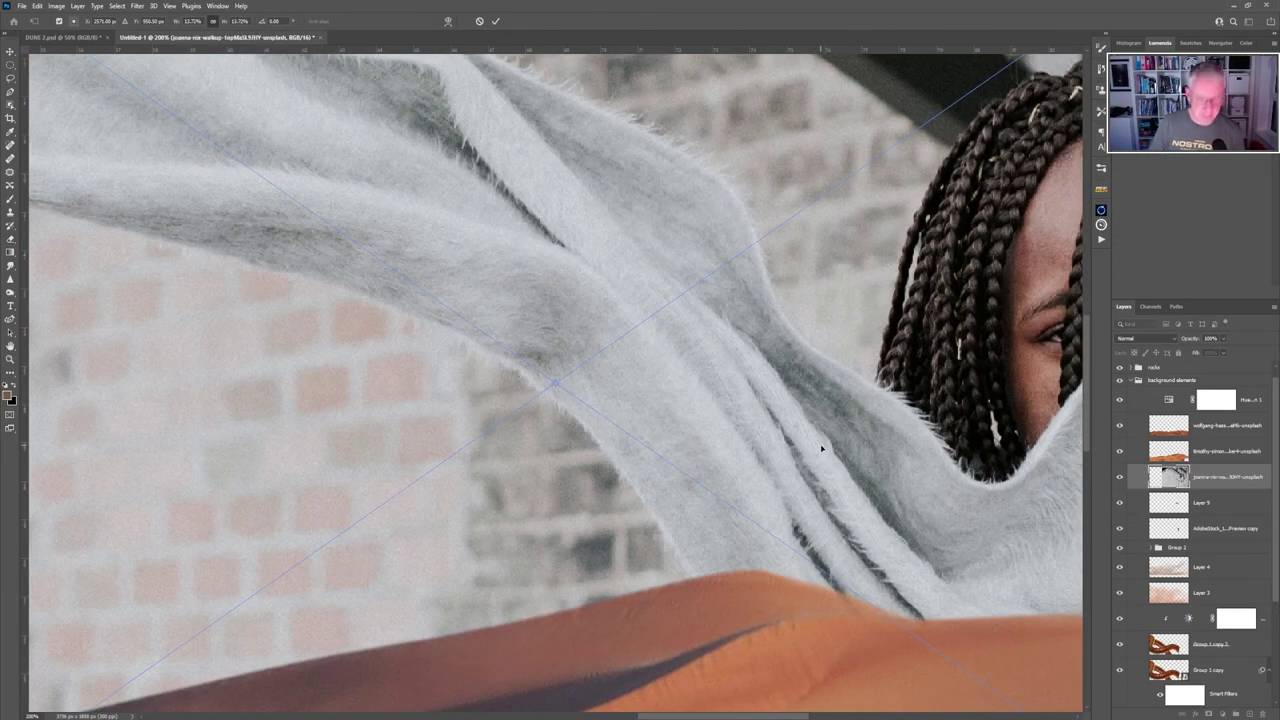
{"action": "key", "text": "ctrl+minus"}
{"action": "key", "text": "ctrl+minus"}
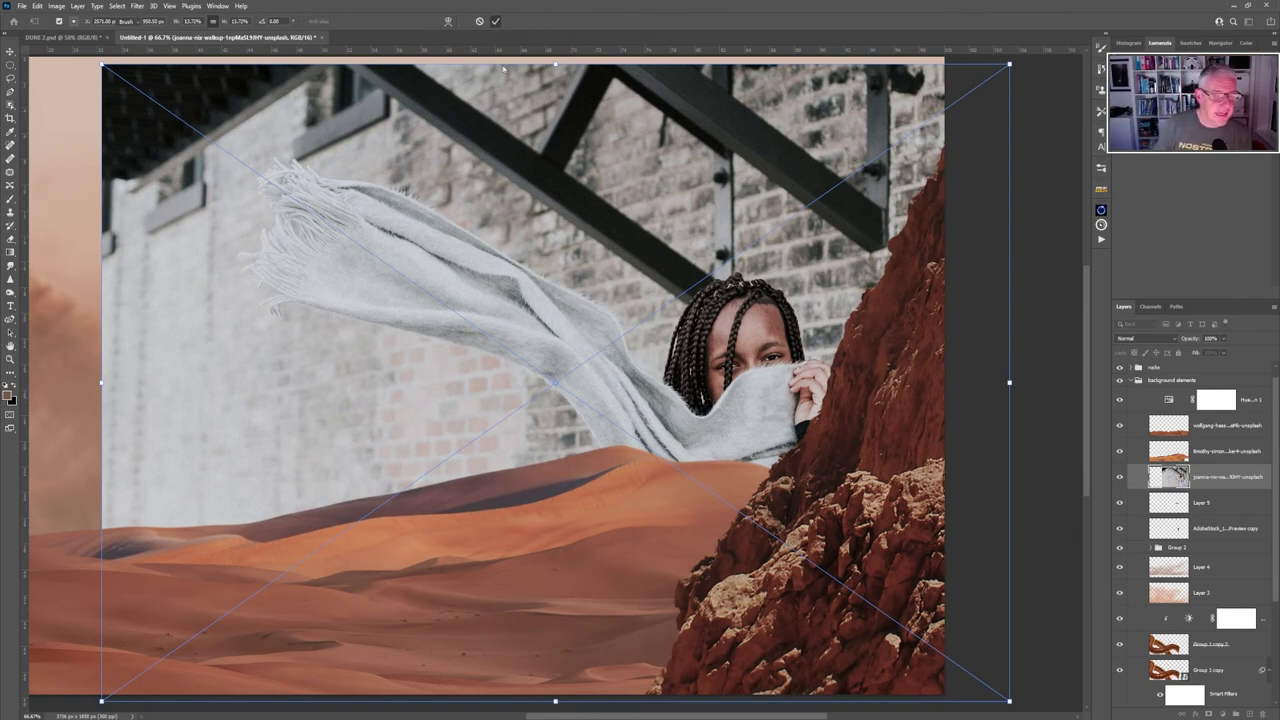
{"action": "left_click", "coordinate": [497, 21]}
{"action": "key", "text": "e"}
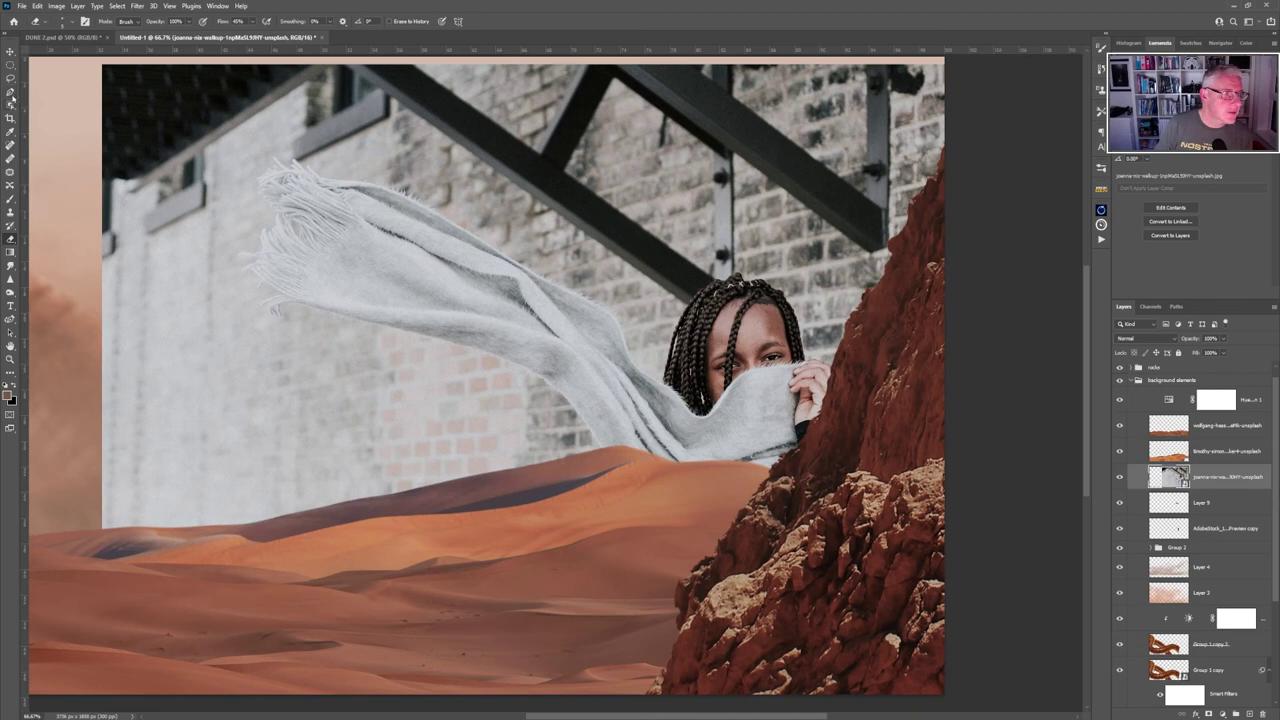
Select the white scarf with the Quick Selection tool, subtracting the brick wall above it from the selection.
{"action": "left_click_drag", "start_coordinate": [10, 104], "coordinate": [60, 118]}
{"action": "left_click", "coordinate": [60, 118]}
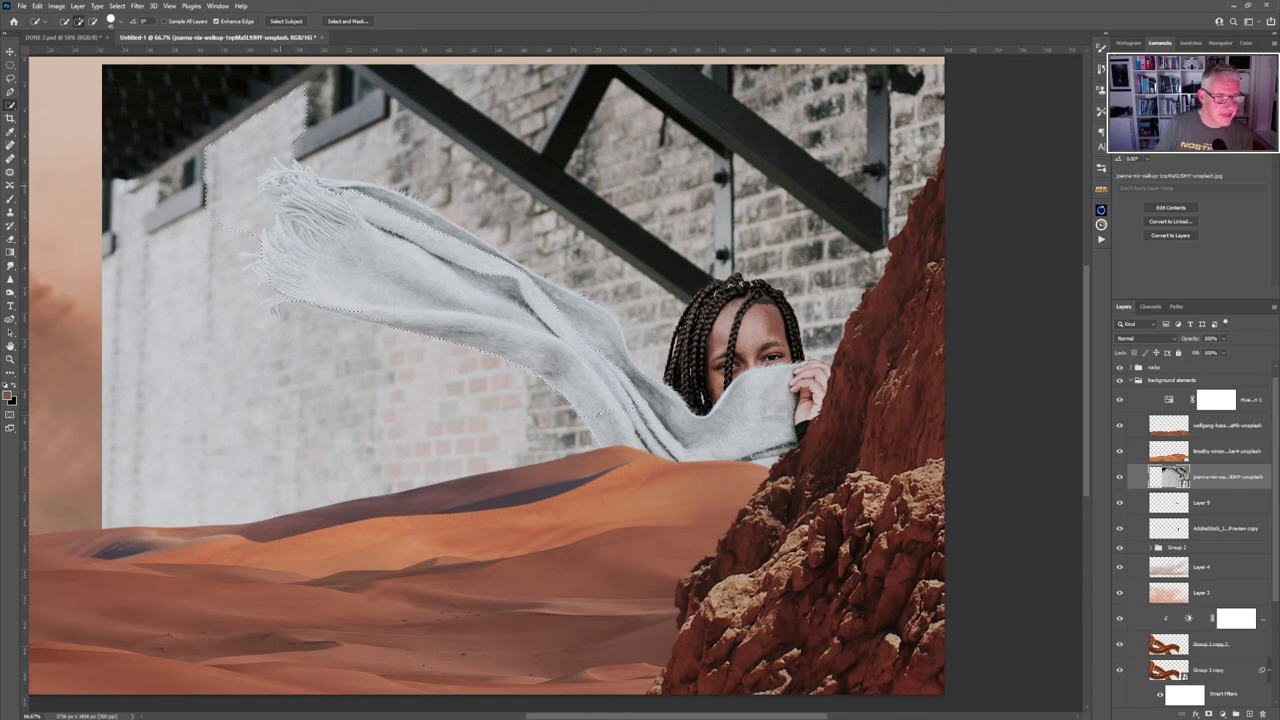
{"action": "left_click", "coordinate": [550, 386]}
{"action": "left_click", "coordinate": [440, 175]}
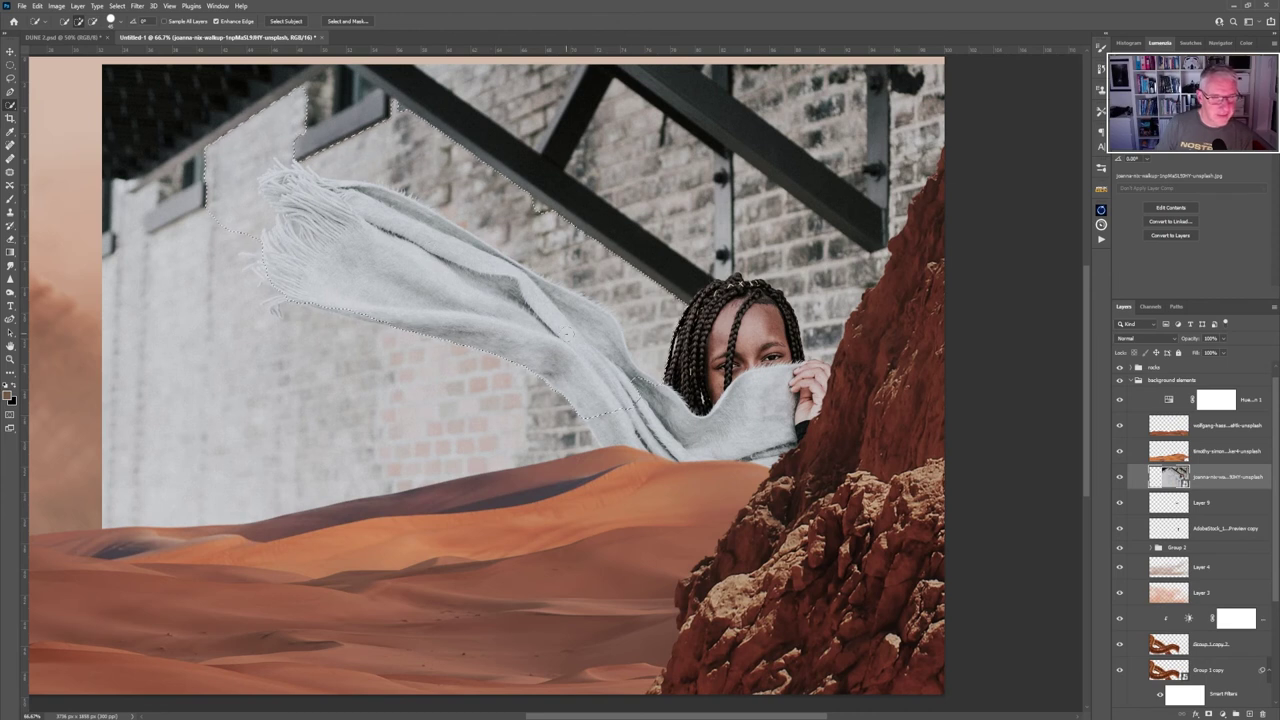
{"action": "left_click", "coordinate": [592, 270]}
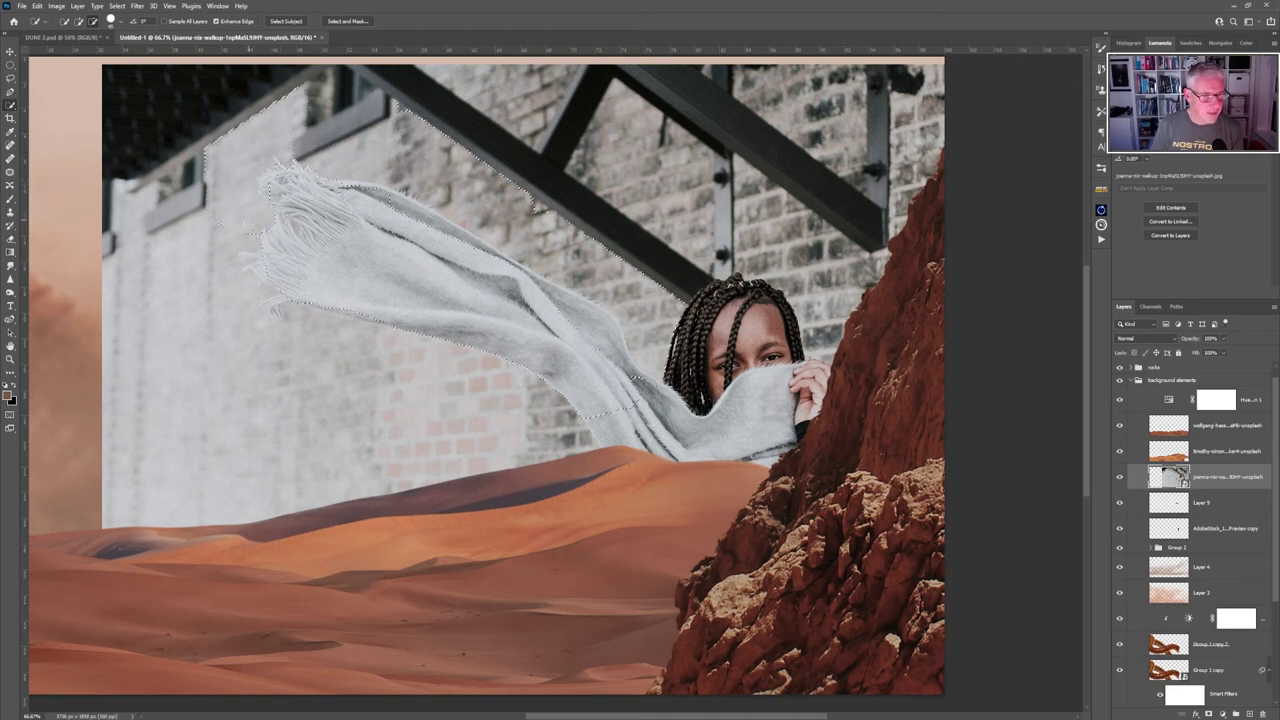
{"action": "mouse_move", "coordinate": [200, 160]}
{"action": "left_mouse_down"}
{"action": "mouse_move", "coordinate": [217, 135]}
{"action": "mouse_move", "coordinate": [308, 89]}
{"action": "mouse_move", "coordinate": [395, 103]}
{"action": "left_mouse_up"}
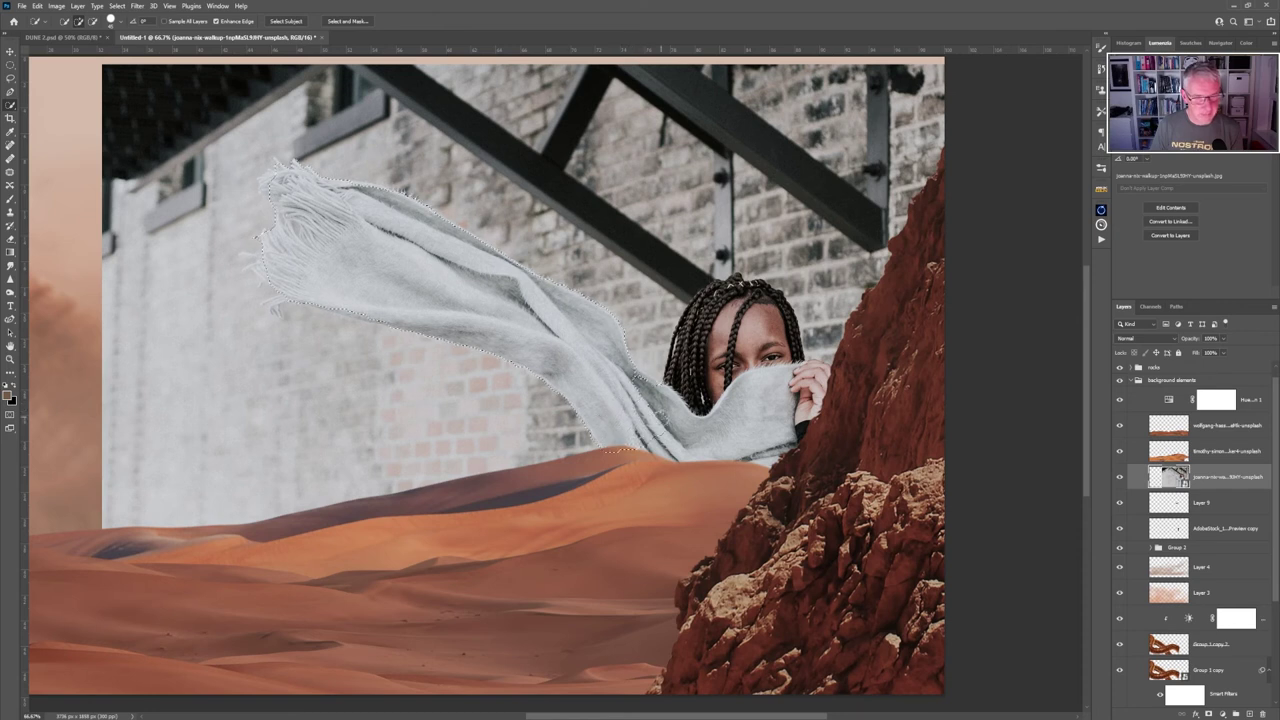
{"action": "left_click", "coordinate": [664, 414]}
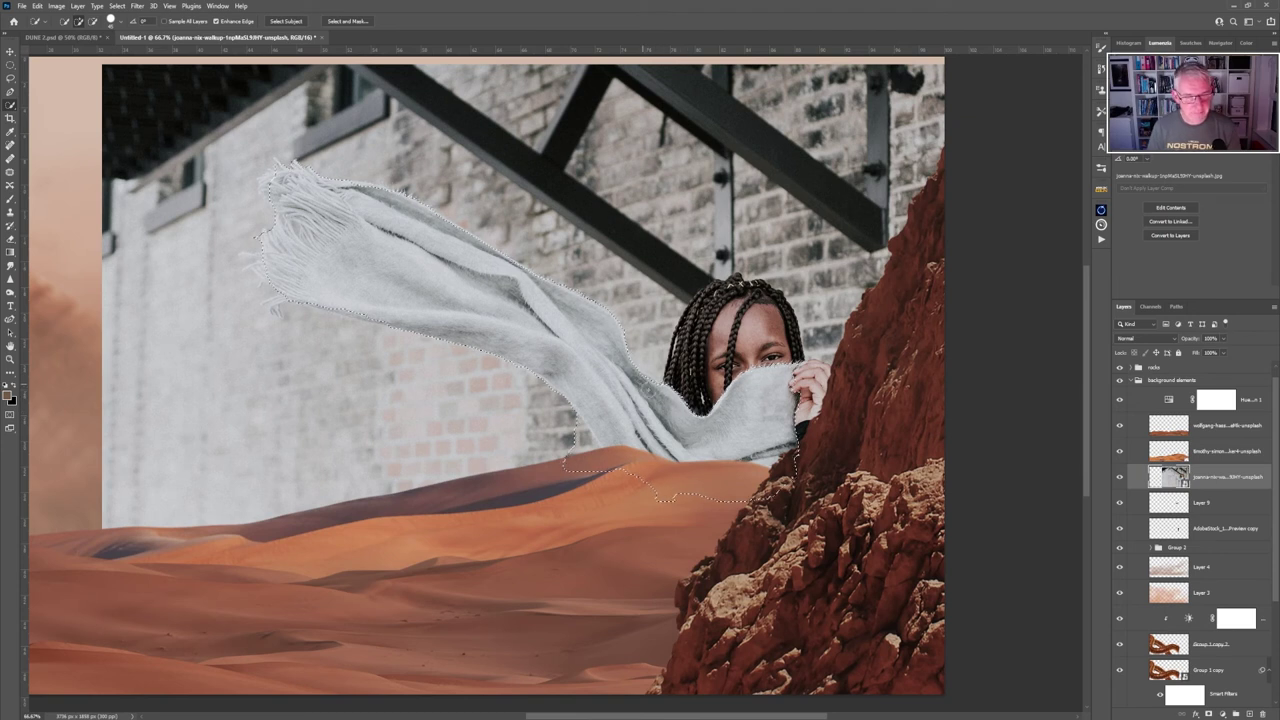
Copy the selected scarf to its own layer, delete its source photo layer and get the Eraser ready for cleaning up the cut-out.
{"action": "key", "text": "ctrl+shift+alt+n"}
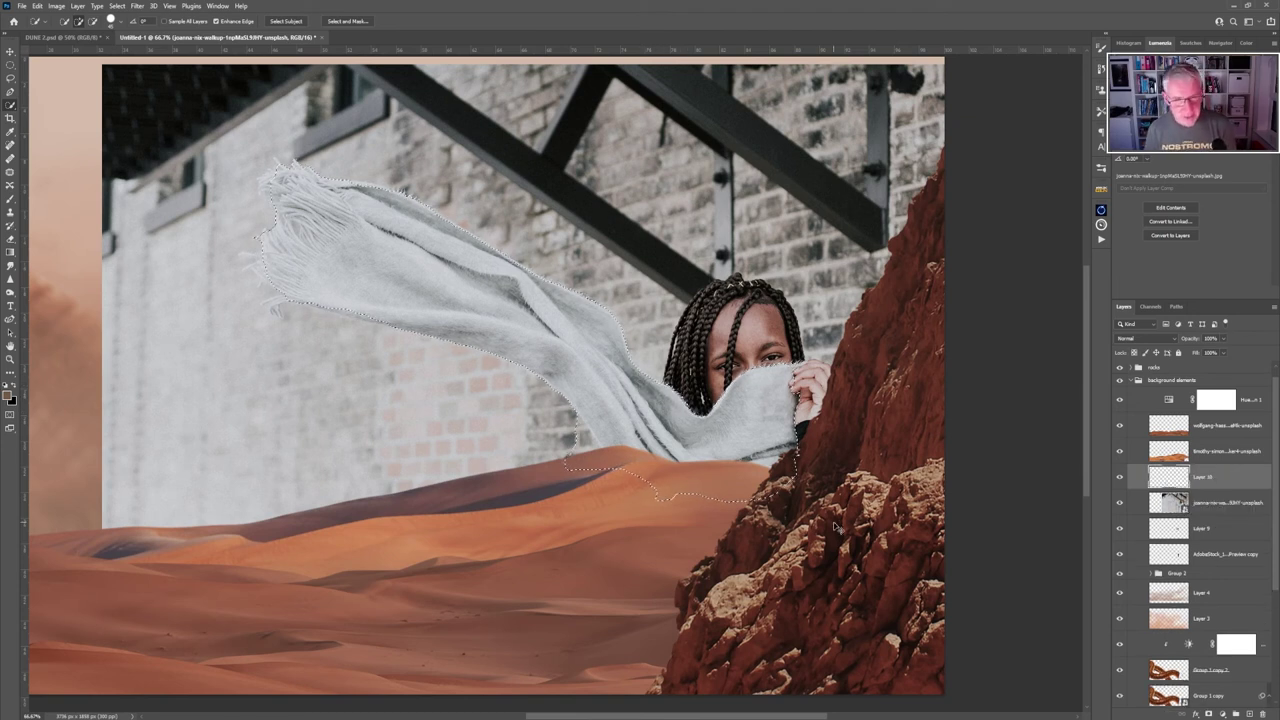
{"action": "key", "text": "ctrl+d"}
{"action": "left_click", "coordinate": [1216, 502]}
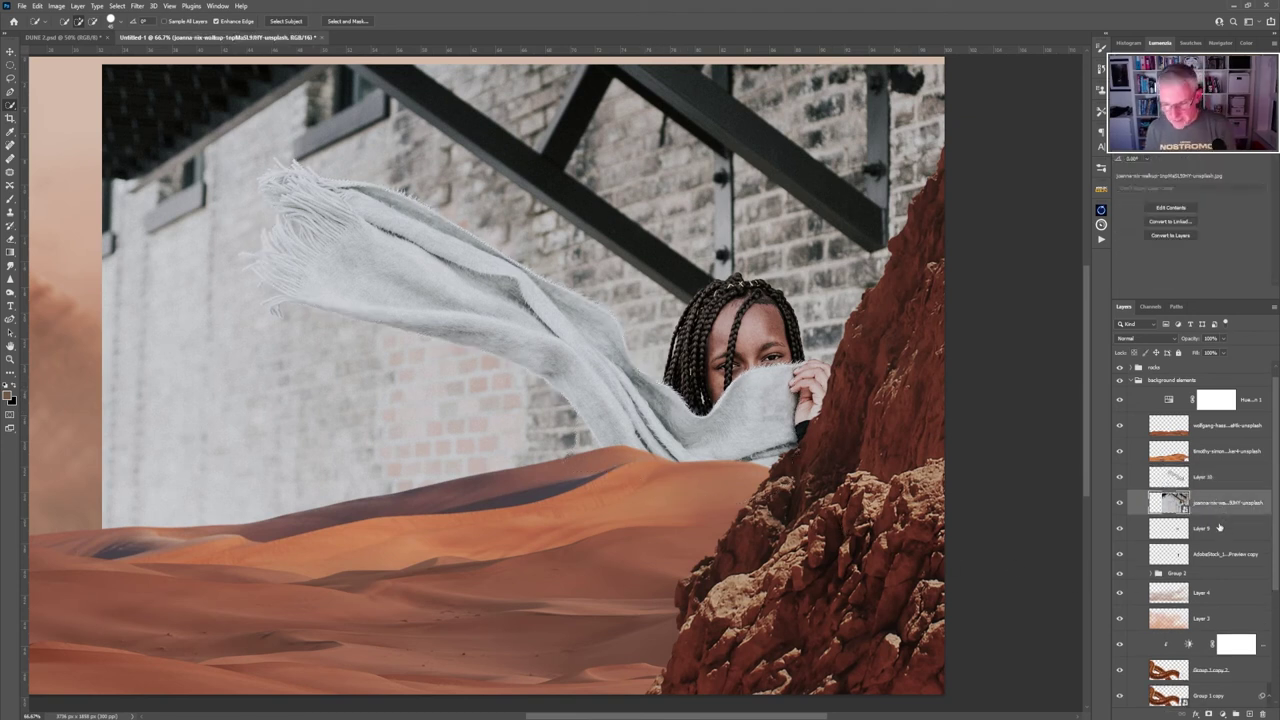
{"action": "key", "text": "Delete"}
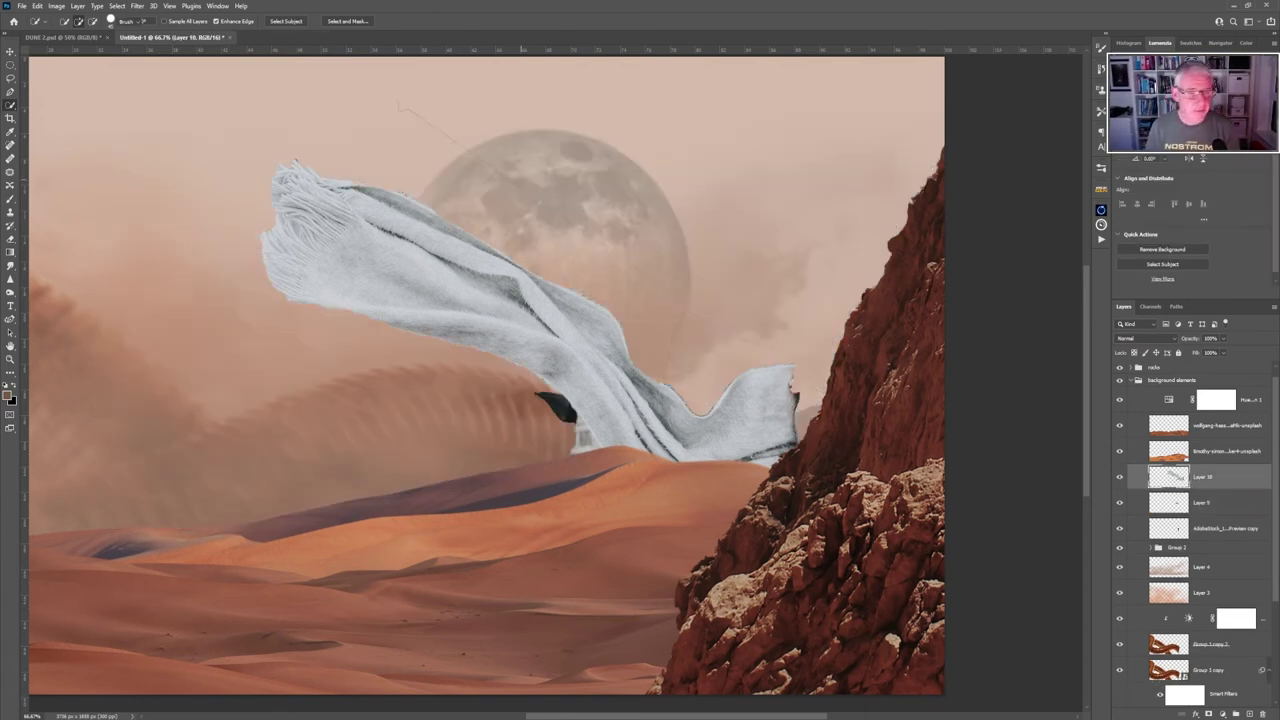
{"action": "key", "text": "e"}
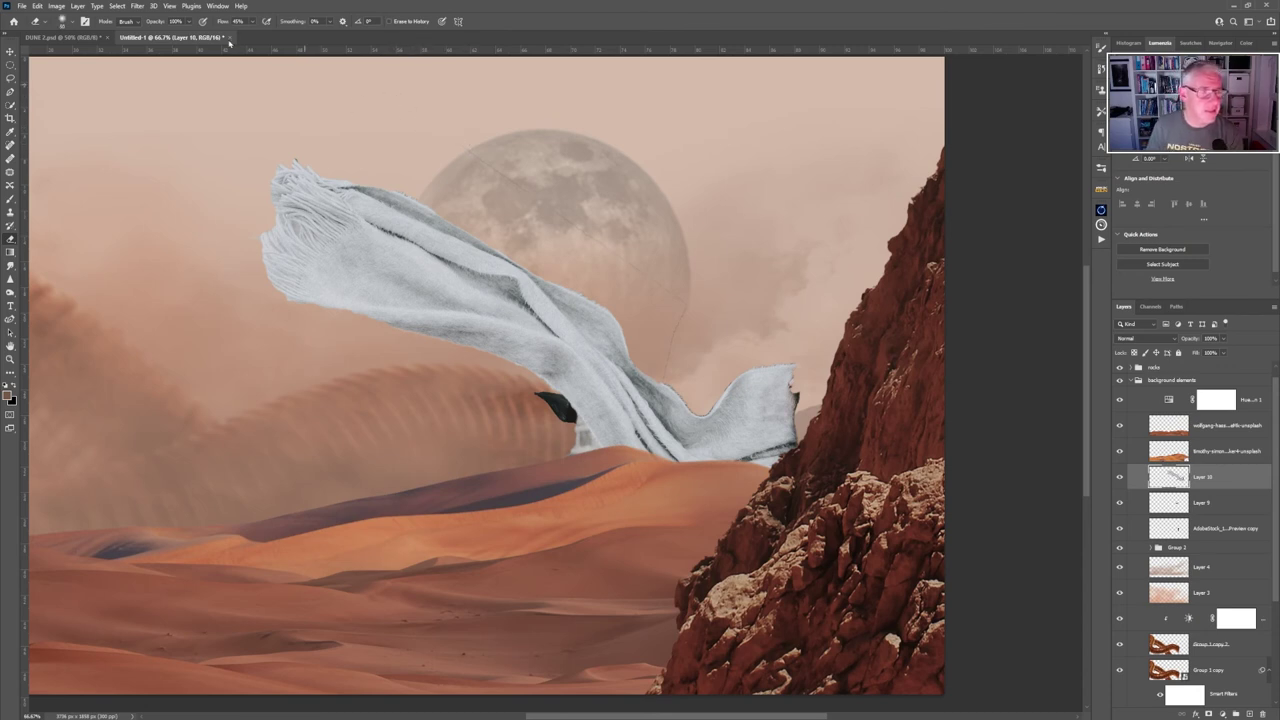
Set the Eraser flow to 100% and remove the stray line near the moon and the dark fringe at the scarf's right end.
{"action": "left_click", "coordinate": [253, 22]}
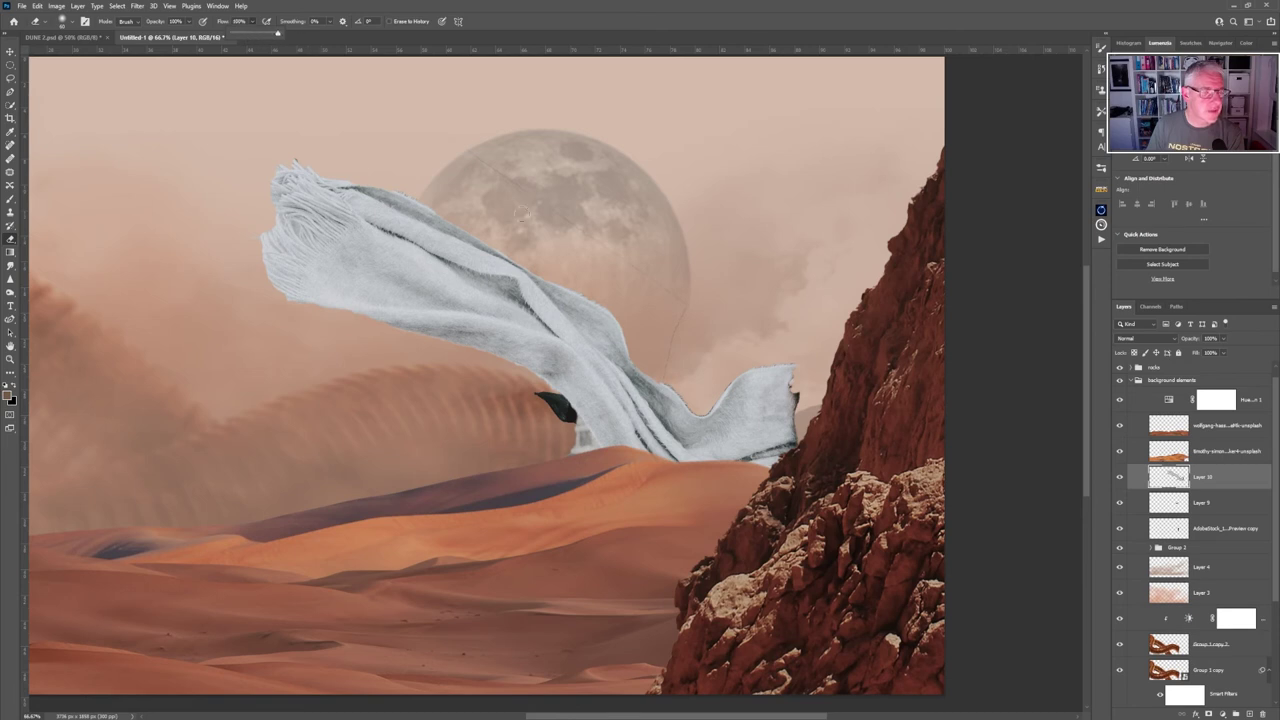
{"action": "left_click", "coordinate": [492, 172]}
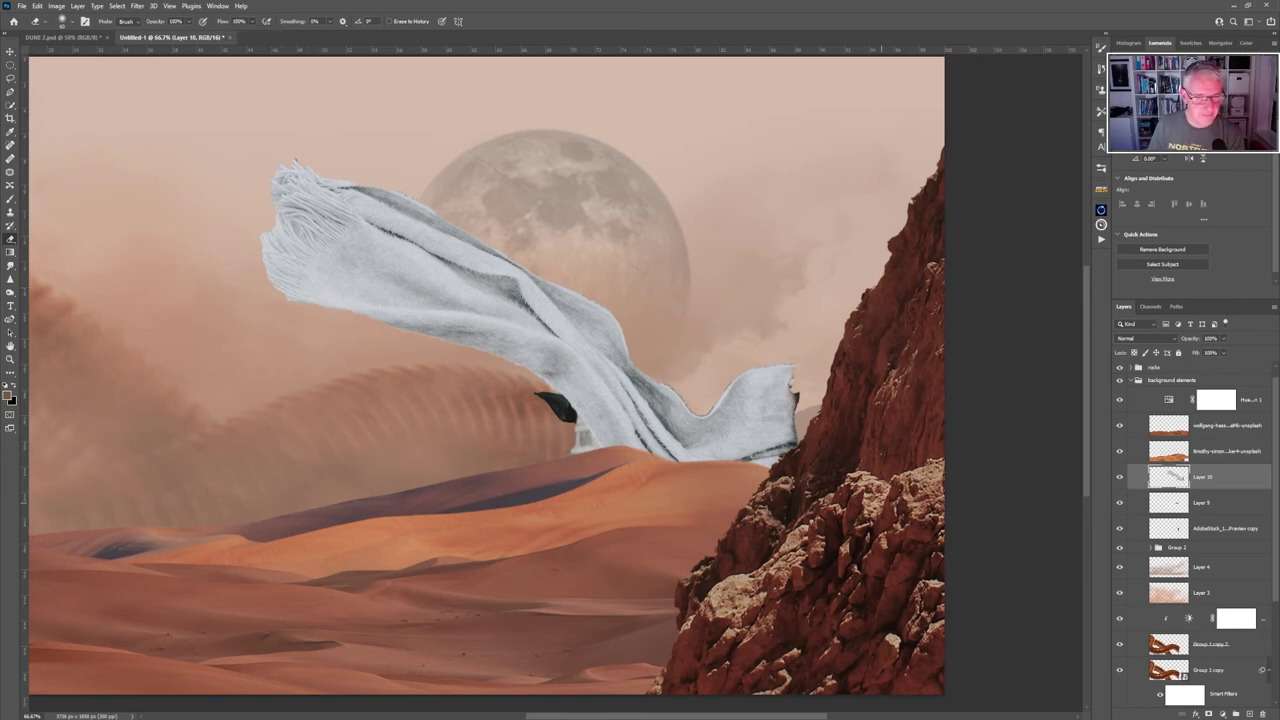
{"action": "left_click_drag", "start_coordinate": [796, 410], "coordinate": [794, 402]}
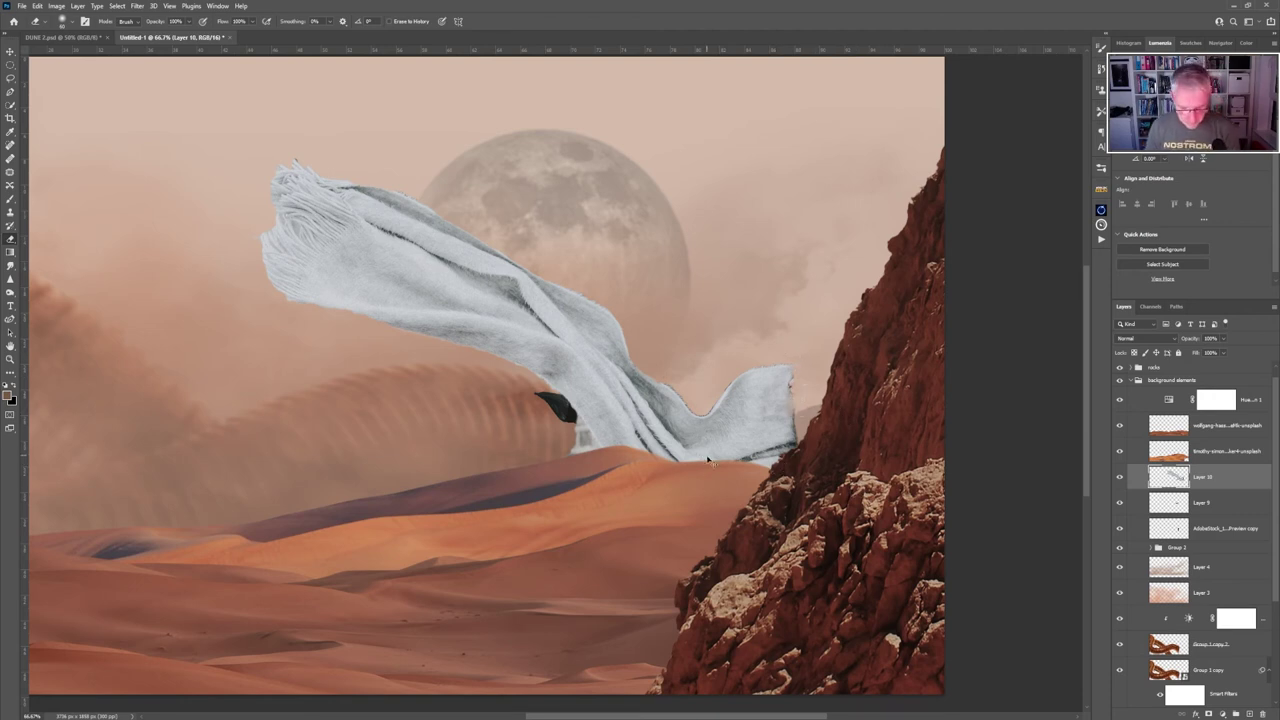
Move the scarf up clear of the dune and erase the leftover grey background fragment below its middle.
{"action": "key", "text": "v"}
{"action": "left_click_drag", "start_coordinate": [707, 460], "coordinate": [698, 352]}
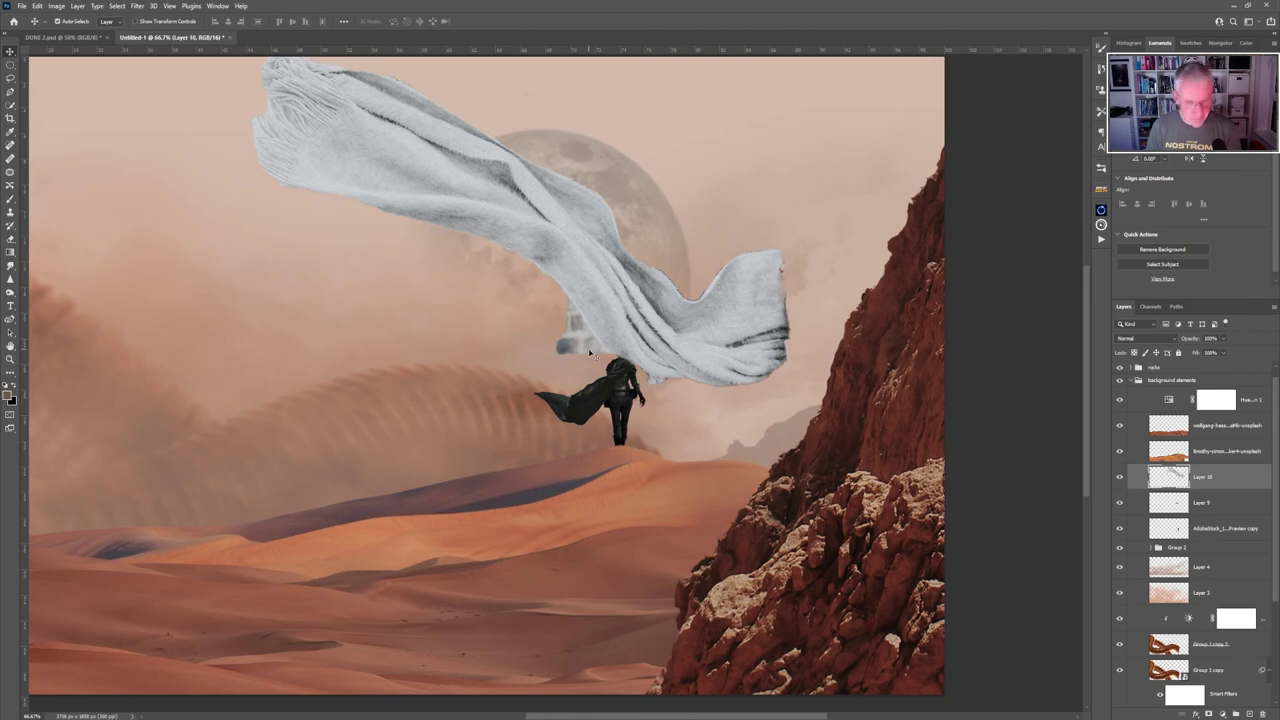
{"action": "key", "text": "e"}
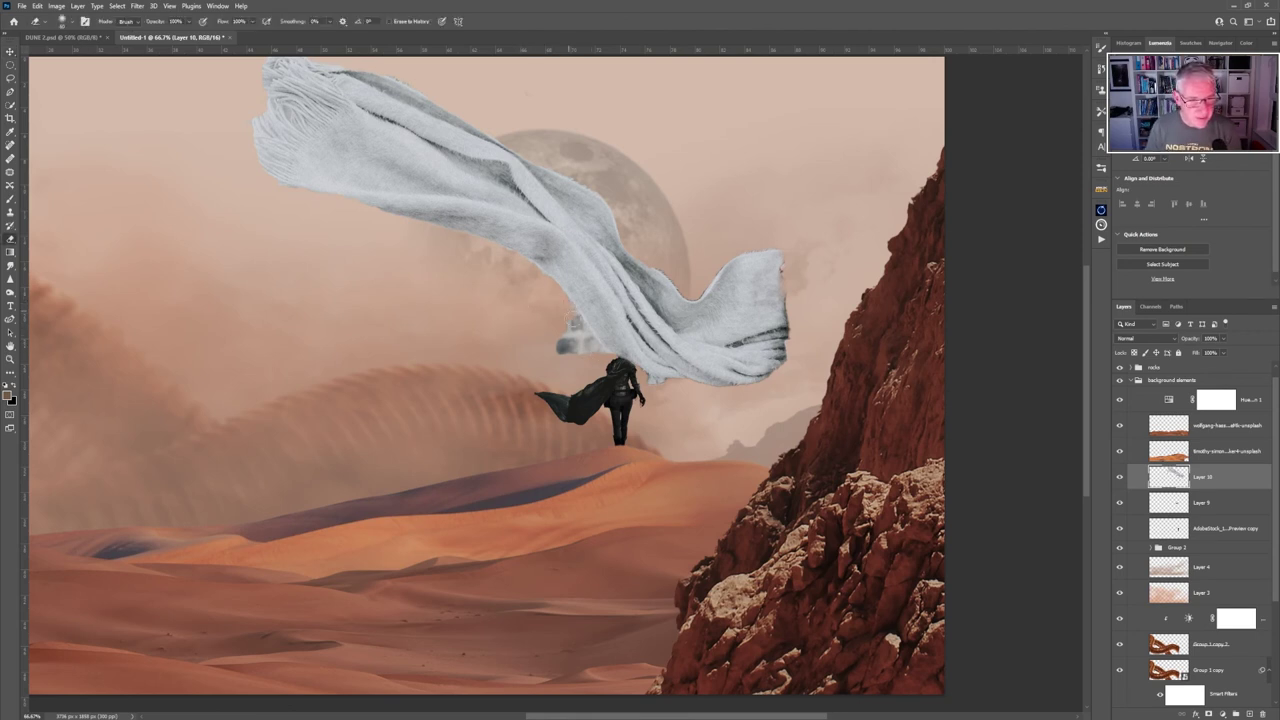
{"action": "mouse_move", "coordinate": [586, 338]}
{"action": "left_mouse_down"}
{"action": "mouse_move", "coordinate": [560, 340]}
{"action": "mouse_move", "coordinate": [572, 352]}
{"action": "left_mouse_up"}
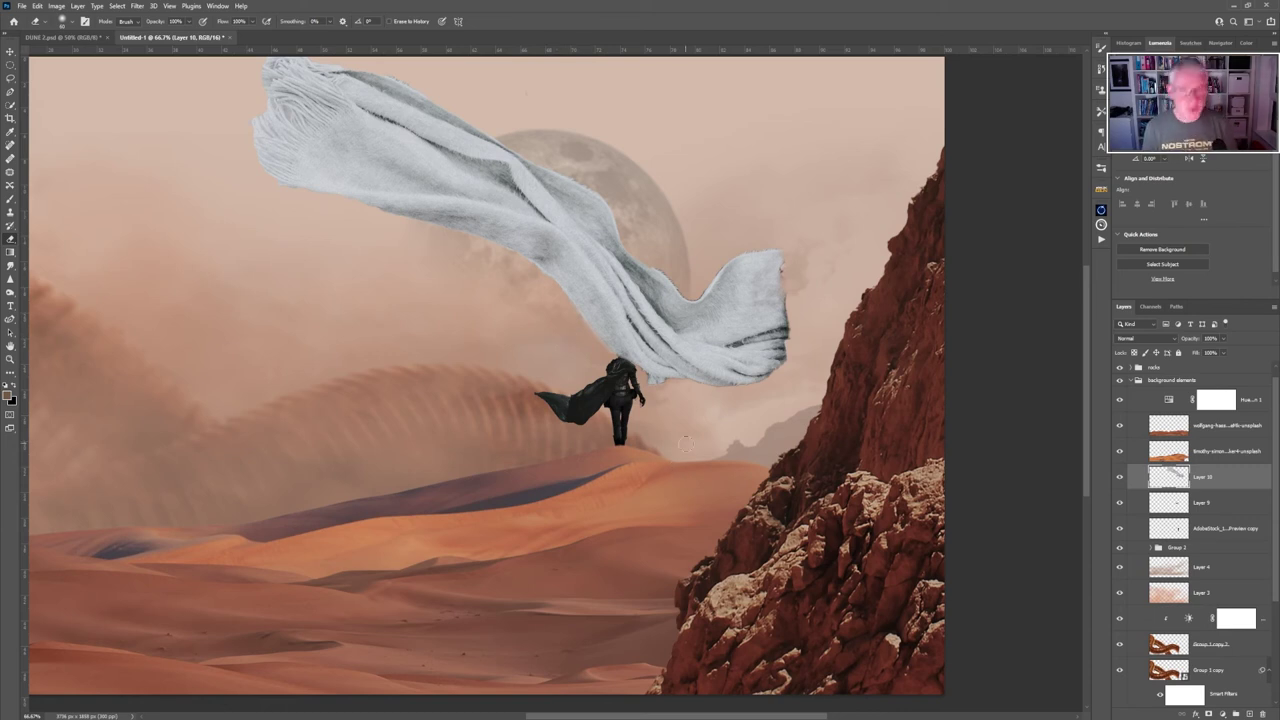
Shrink the scarf to about 11% scale, rotate it to slope down to the left and place it at the woman's waist.
{"action": "key", "text": "ctrl+t"}
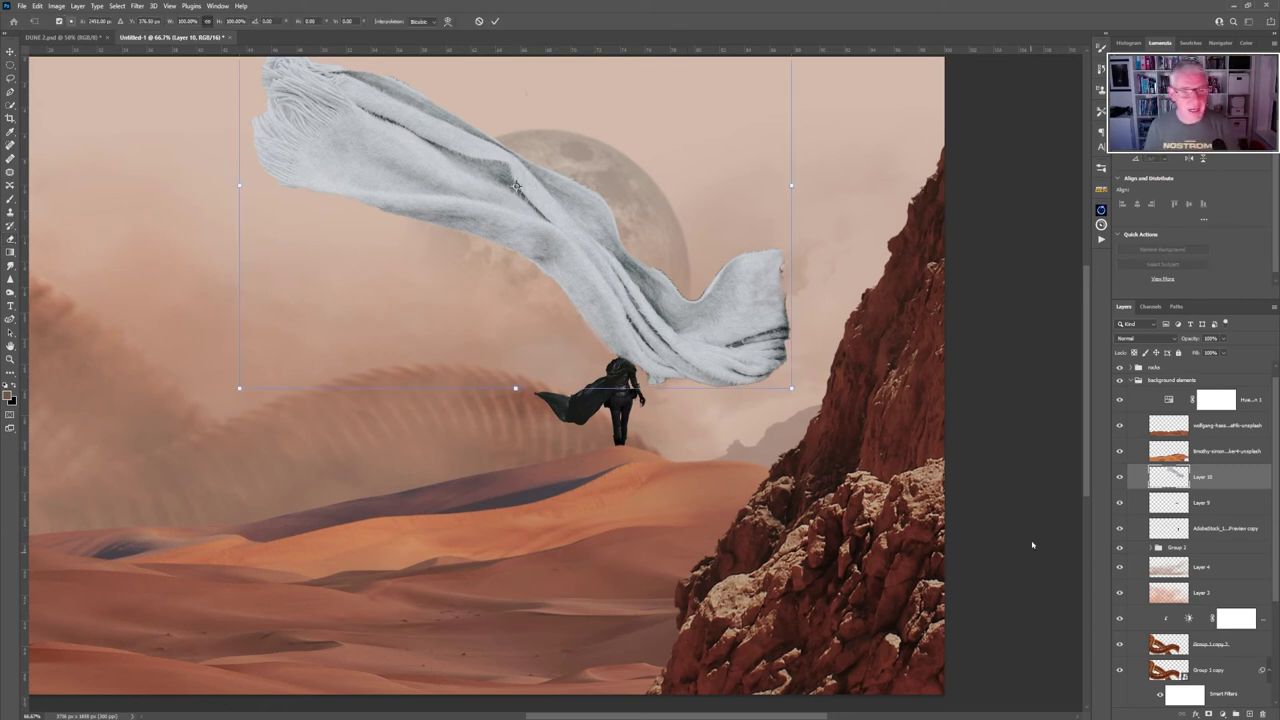
{"action": "left_click_drag", "start_coordinate": [792, 185], "coordinate": [320, 135]}
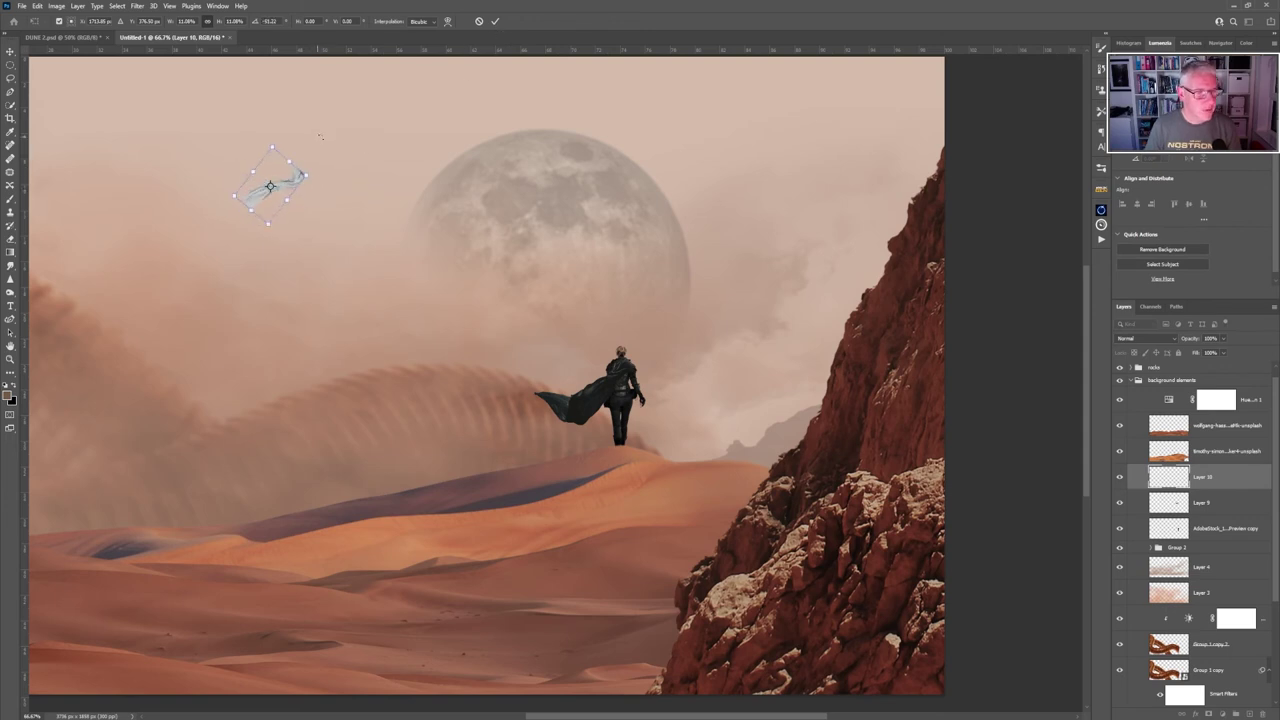
{"action": "left_click", "coordinate": [494, 21]}
{"action": "key", "text": "e"}
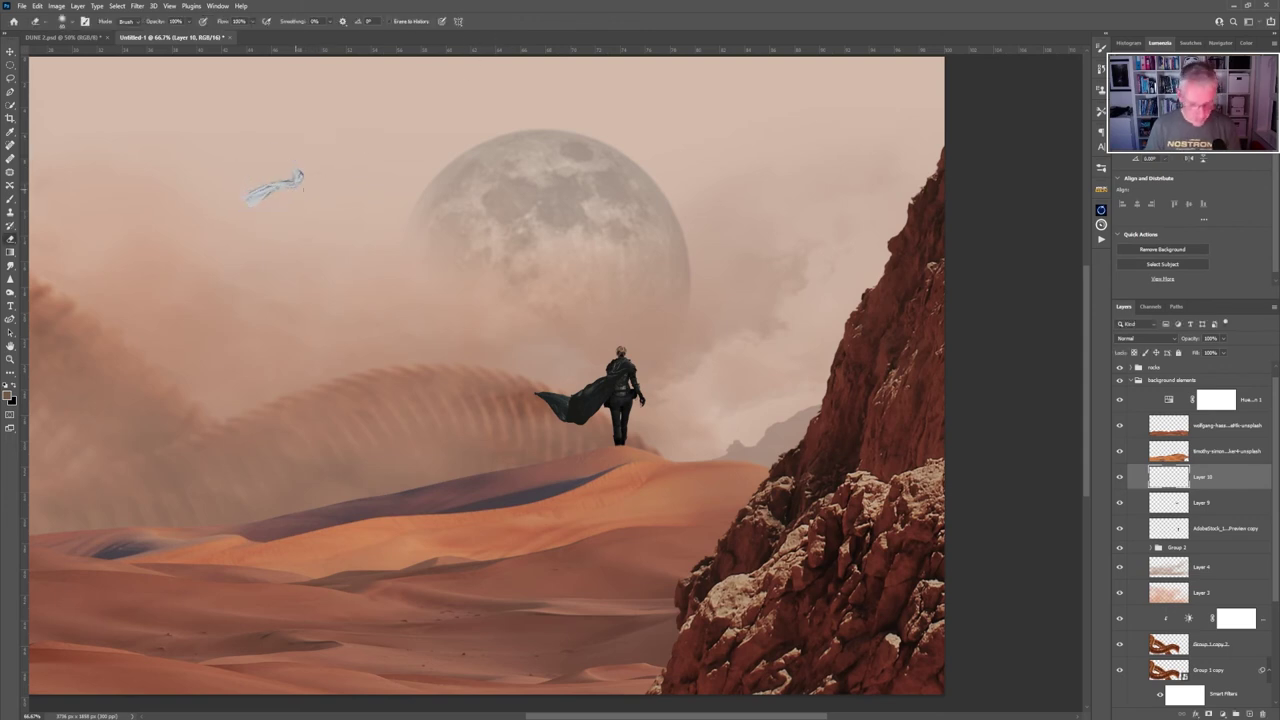
{"action": "key", "text": "v"}
{"action": "mouse_move", "coordinate": [297, 188]}
{"action": "left_mouse_down"}
{"action": "mouse_move", "coordinate": [342, 265]}
{"action": "mouse_move", "coordinate": [537, 415]}
{"action": "mouse_move", "coordinate": [607, 420]}
{"action": "mouse_move", "coordinate": [625, 404]}
{"action": "left_mouse_up"}
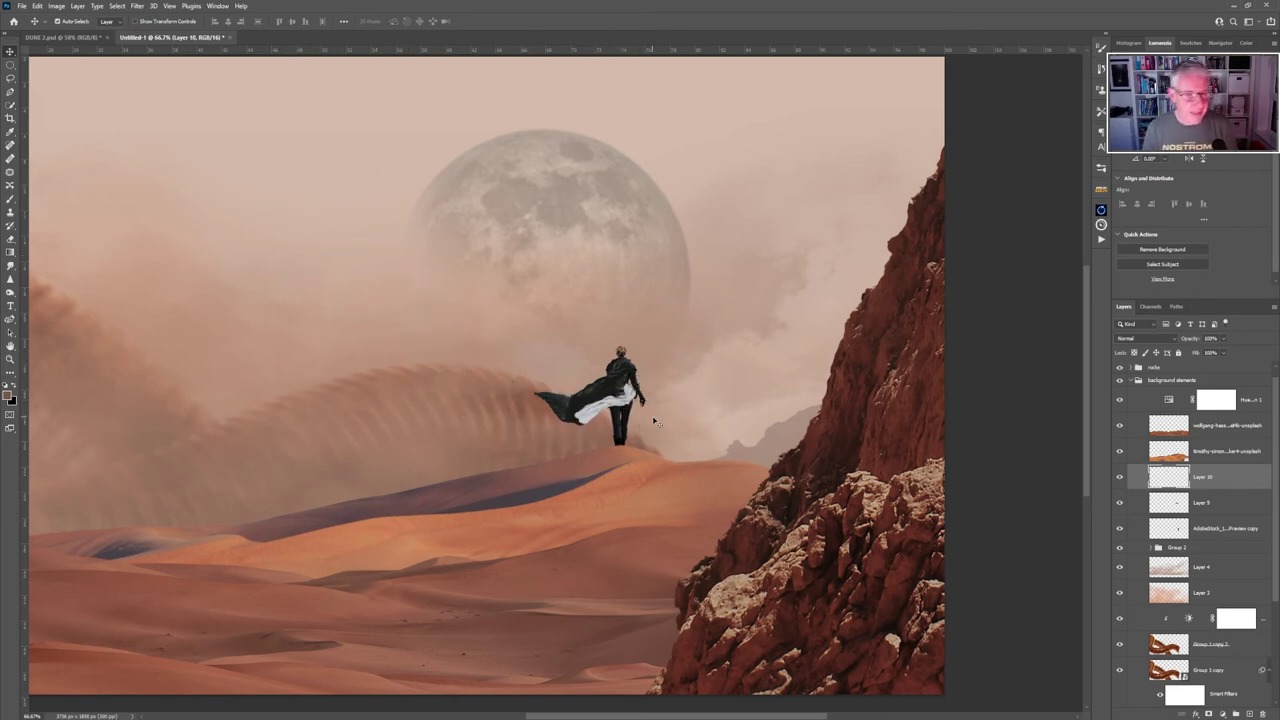
Squash the scarf to 67.77% height, rotate it -23° and align its upper end with the woman's hip.
{"action": "key", "text": "ctrl+plus"}
{"action": "key", "text": "ctrl+plus"}
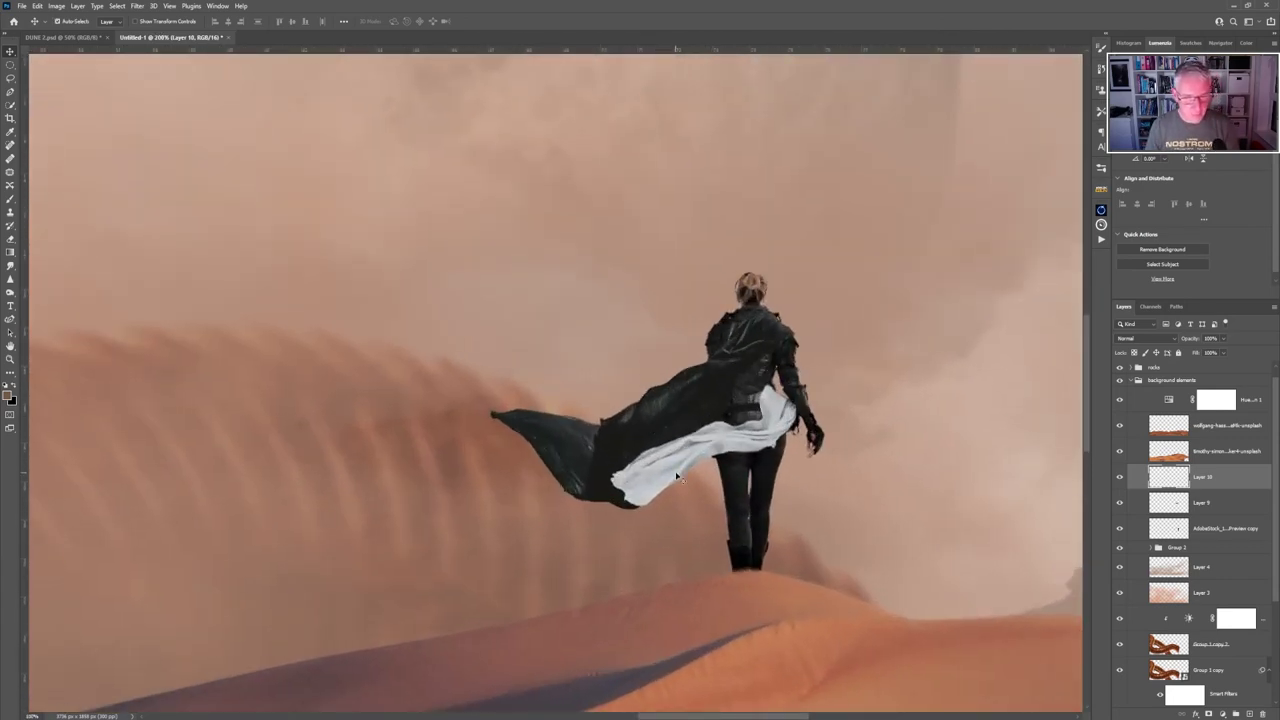
{"action": "key", "text": "ctrl+t"}
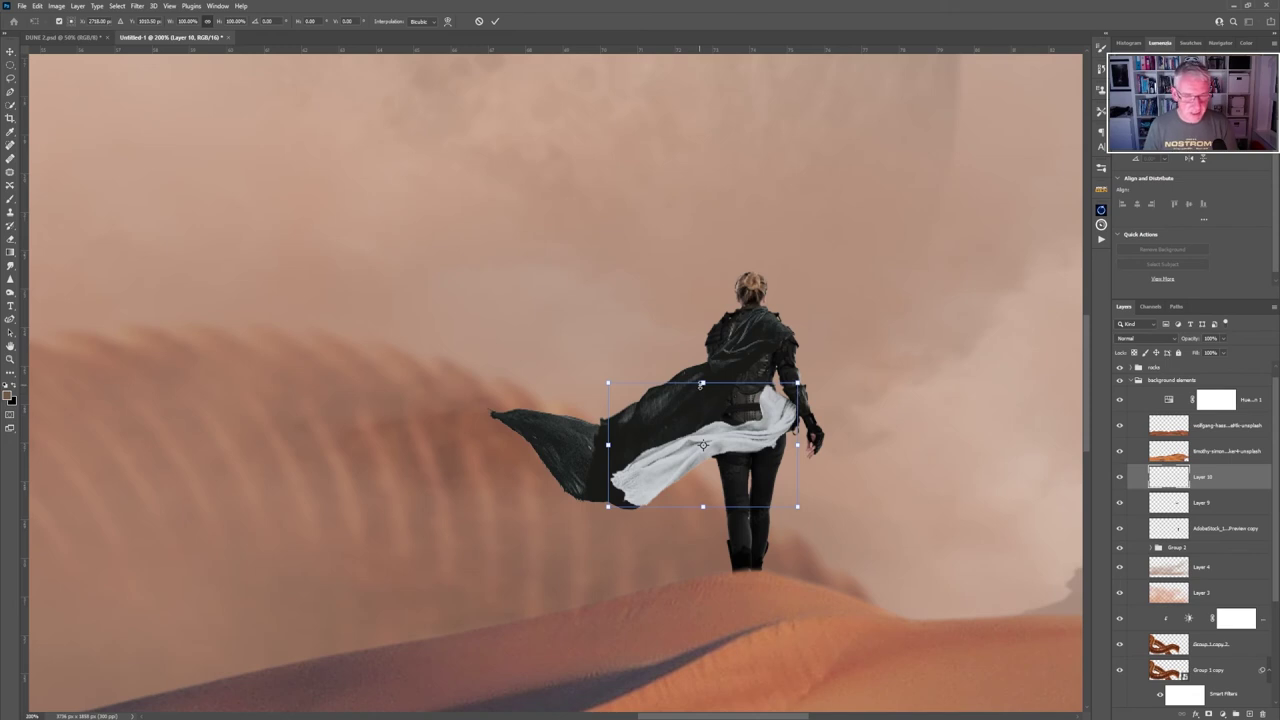
{"action": "left_click_drag", "start_coordinate": [702, 383], "coordinate": [702, 423]}
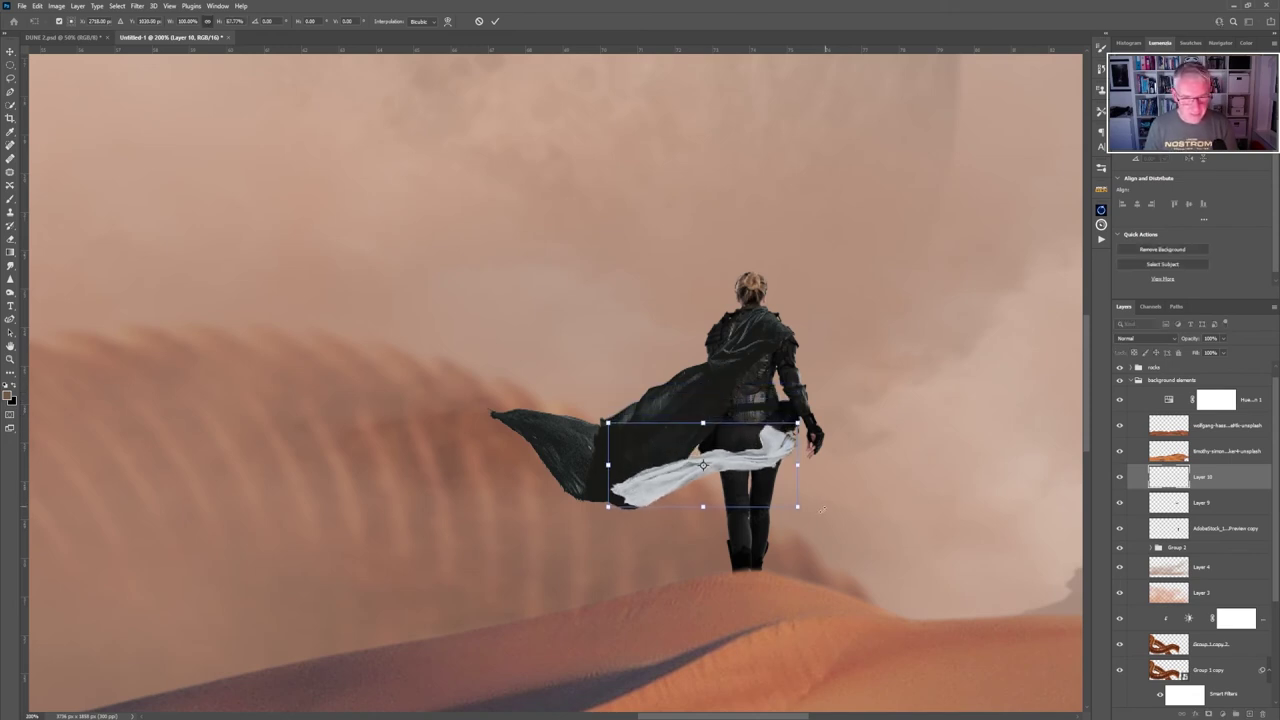
{"action": "left_click_drag", "start_coordinate": [820, 497], "coordinate": [822, 448]}
{"action": "left_click_drag", "start_coordinate": [745, 451], "coordinate": [756, 451]}
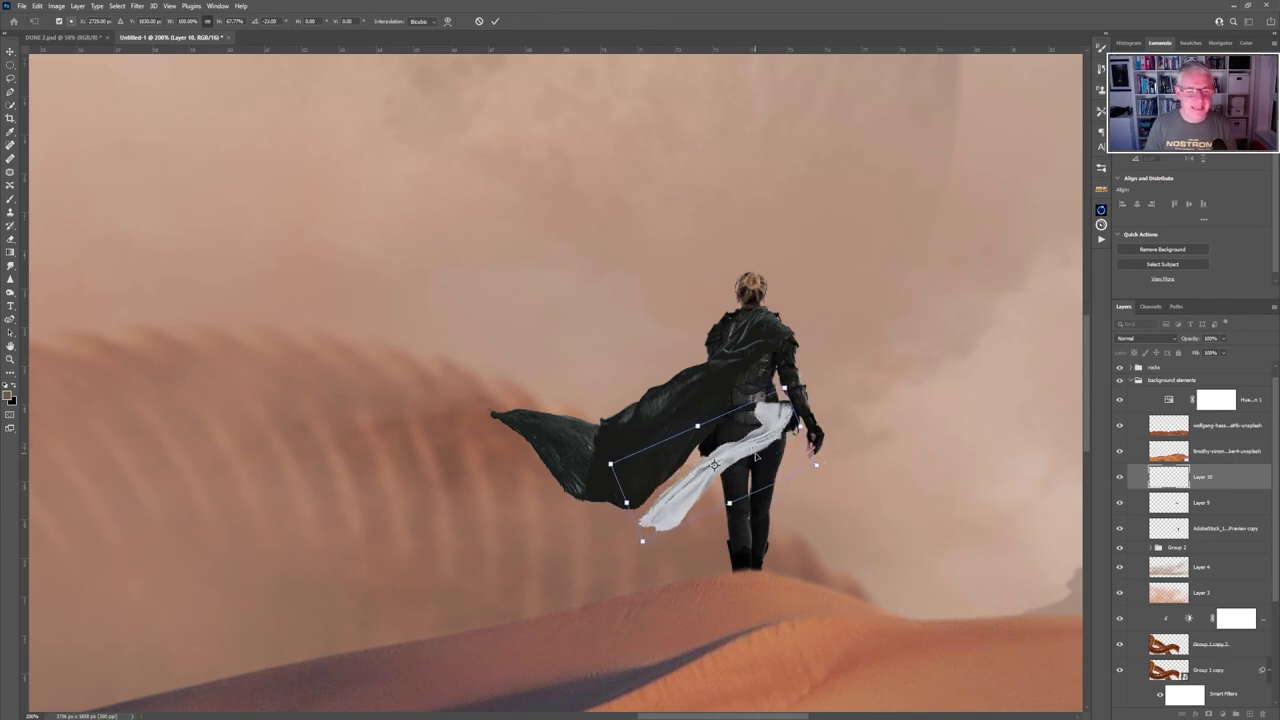
Warp the scarf so its top rises to the waist and its lower end trails in a curve behind the legs.
{"action": "left_click", "coordinate": [37, 6]}
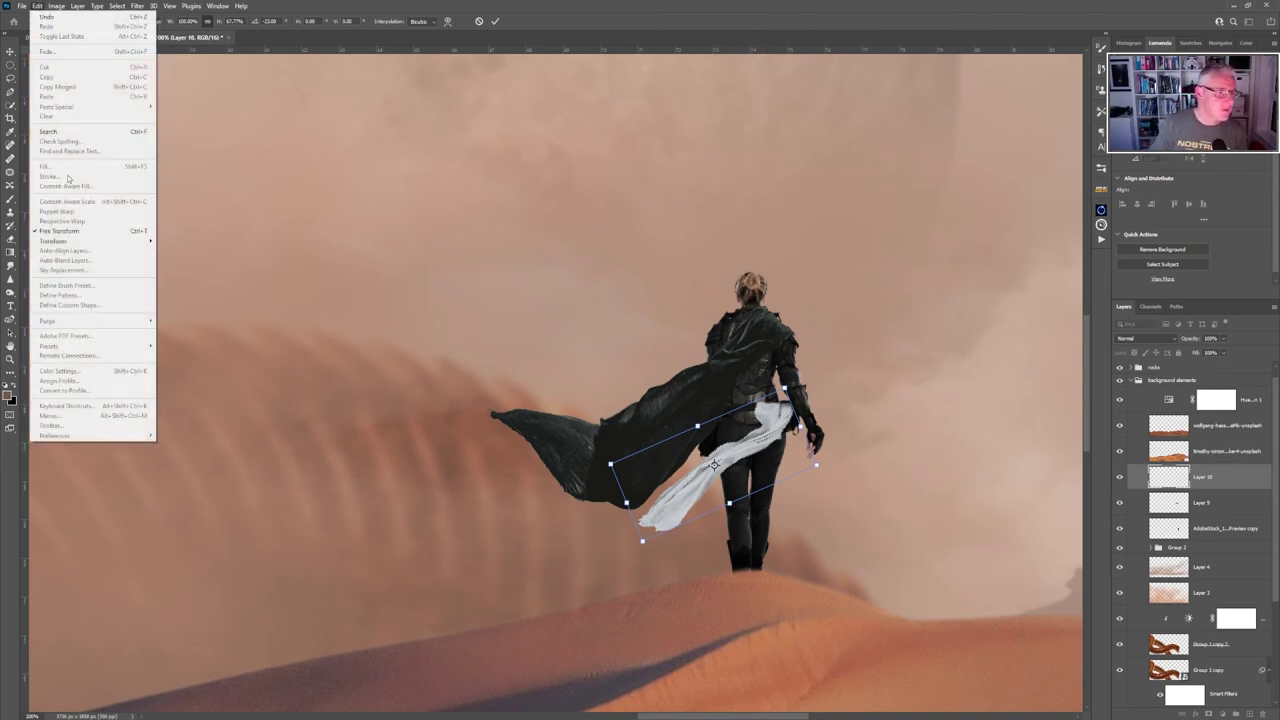
{"action": "mouse_move", "coordinate": [70, 242]}
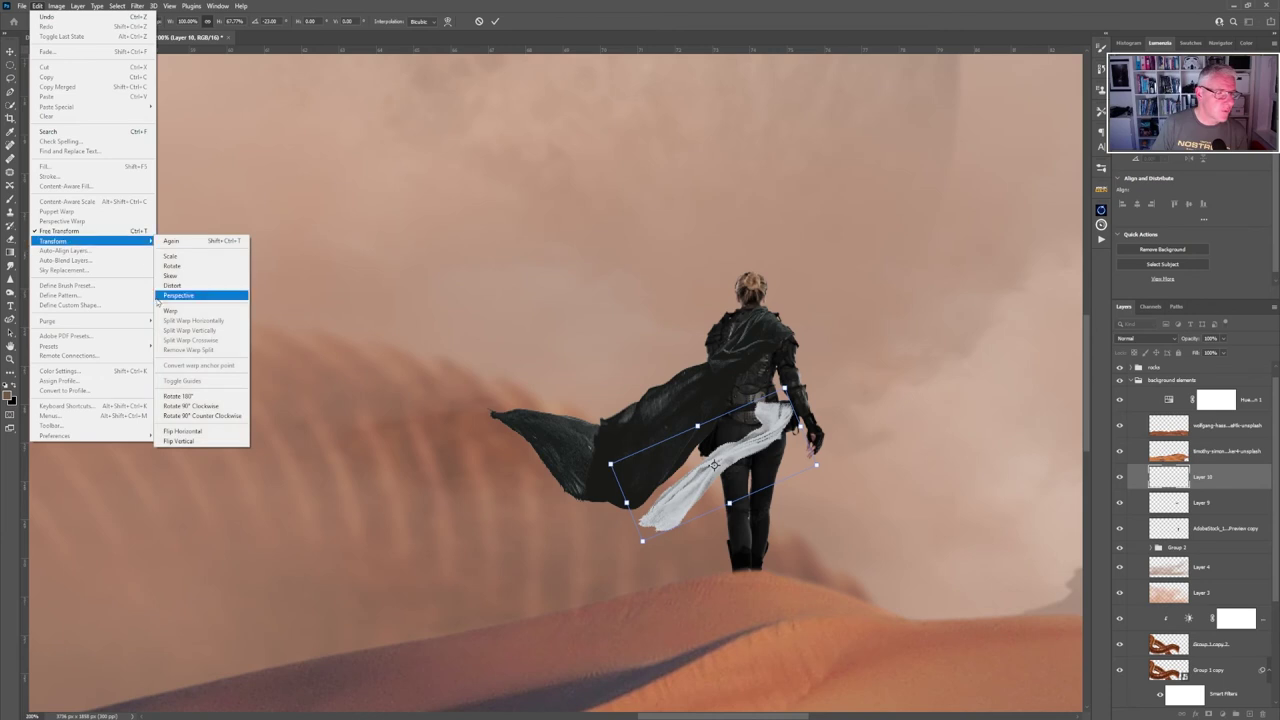
{"action": "left_click", "coordinate": [185, 310]}
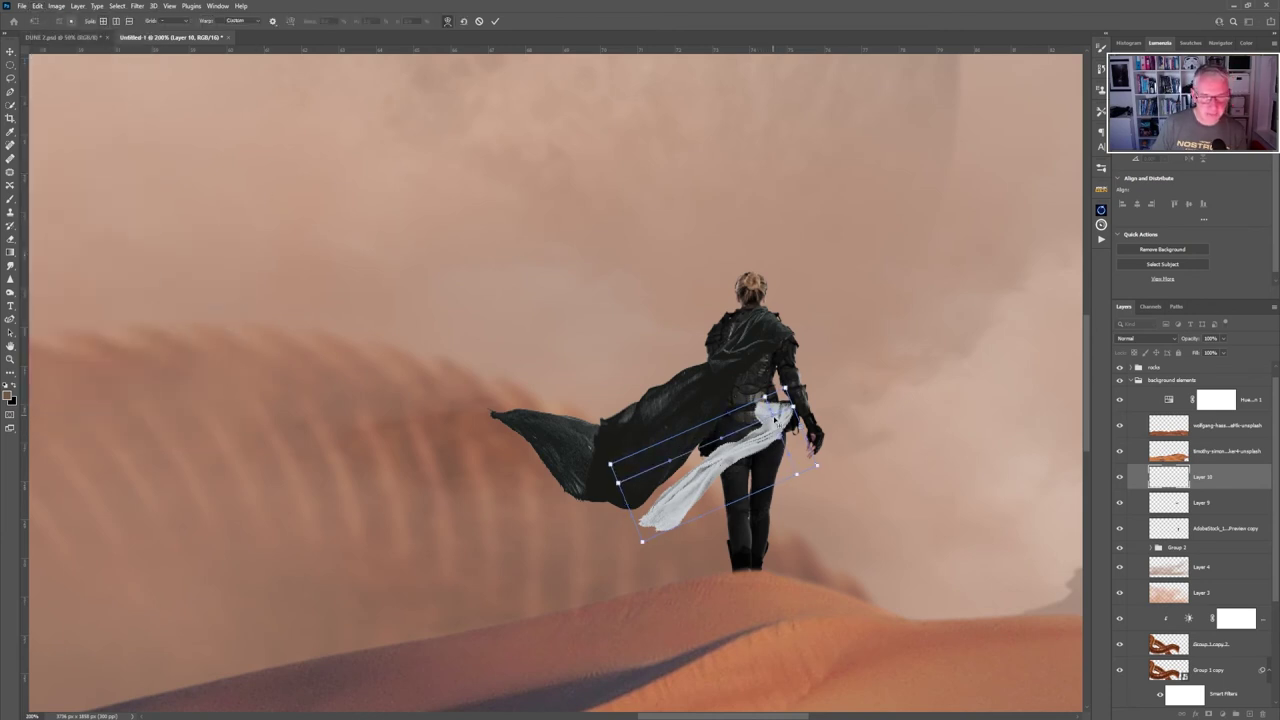
{"action": "left_click_drag", "start_coordinate": [767, 418], "coordinate": [778, 388]}
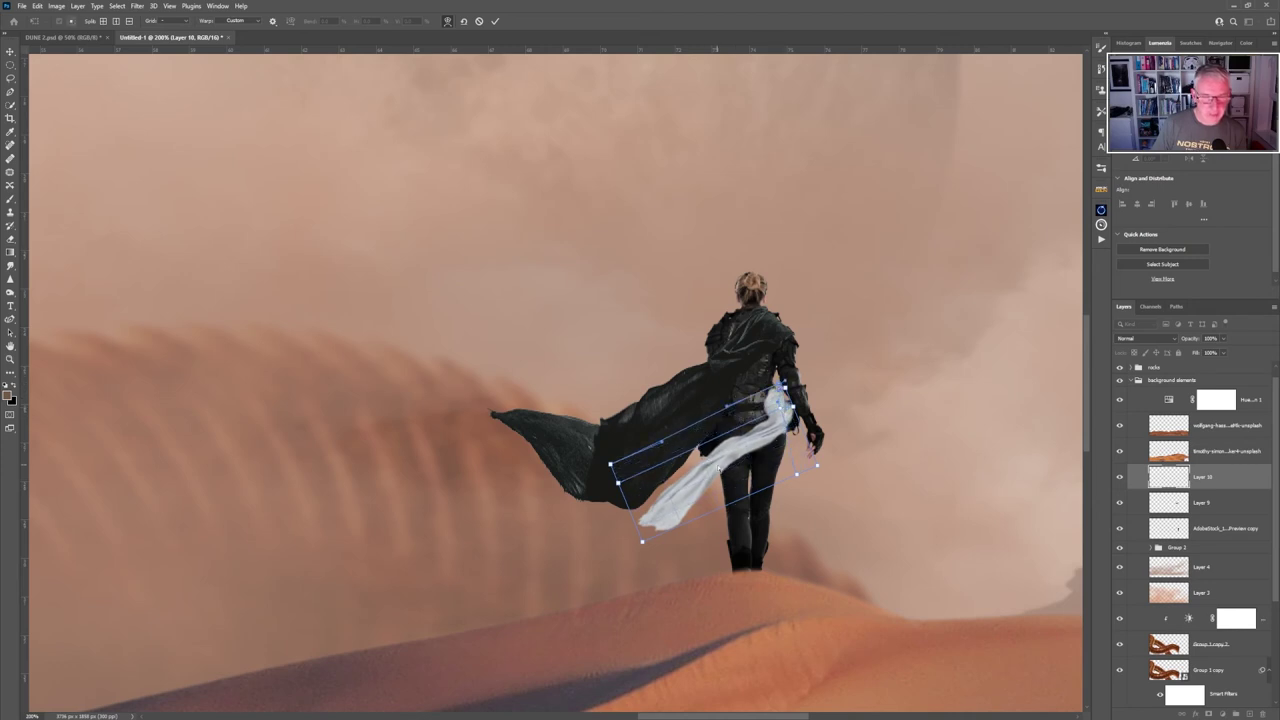
{"action": "left_click_drag", "start_coordinate": [717, 470], "coordinate": [711, 489]}
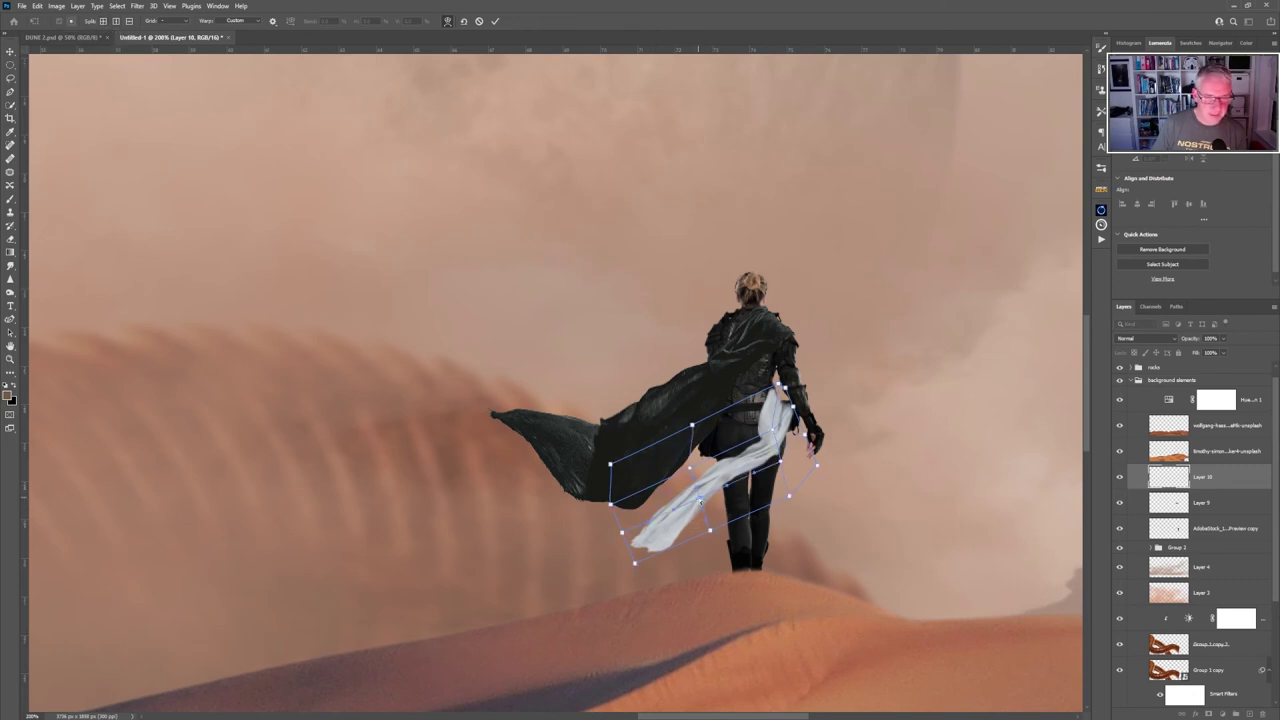
{"action": "left_click_drag", "start_coordinate": [701, 501], "coordinate": [703, 514]}
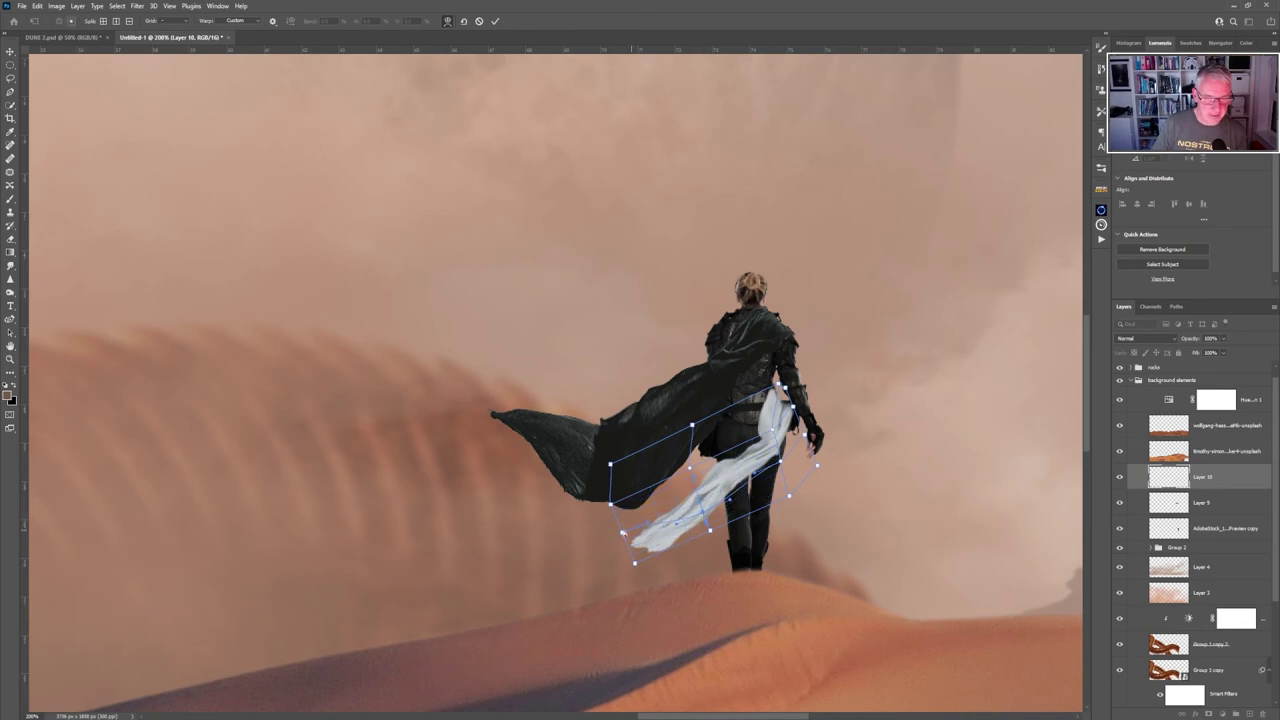
{"action": "left_click_drag", "start_coordinate": [622, 534], "coordinate": [612, 507]}
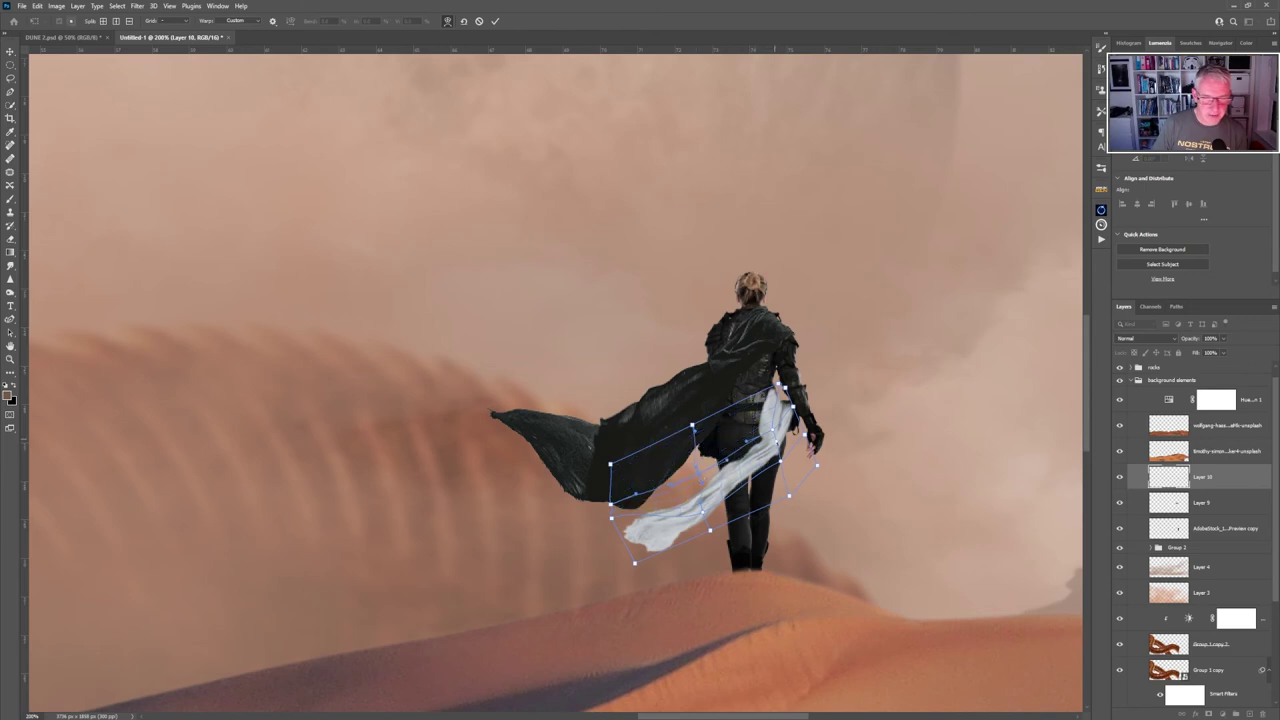
{"action": "left_click_drag", "start_coordinate": [772, 435], "coordinate": [764, 430]}
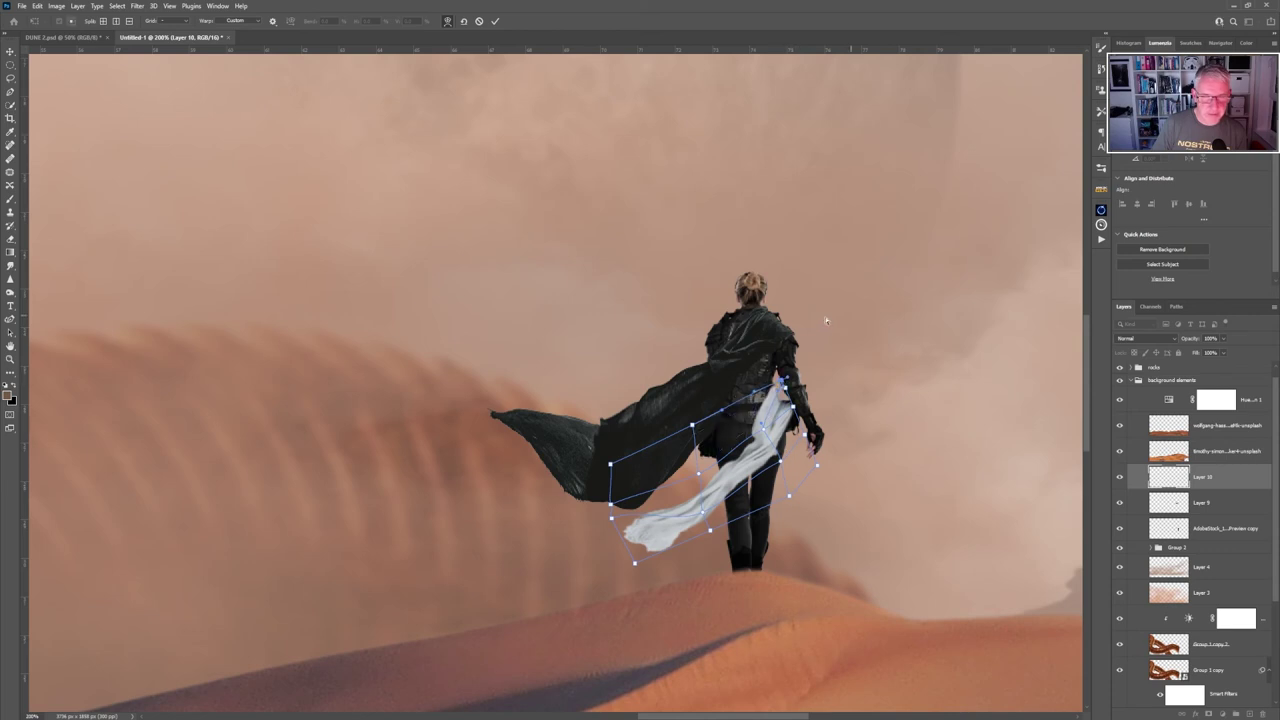
{"action": "left_click", "coordinate": [494, 21]}
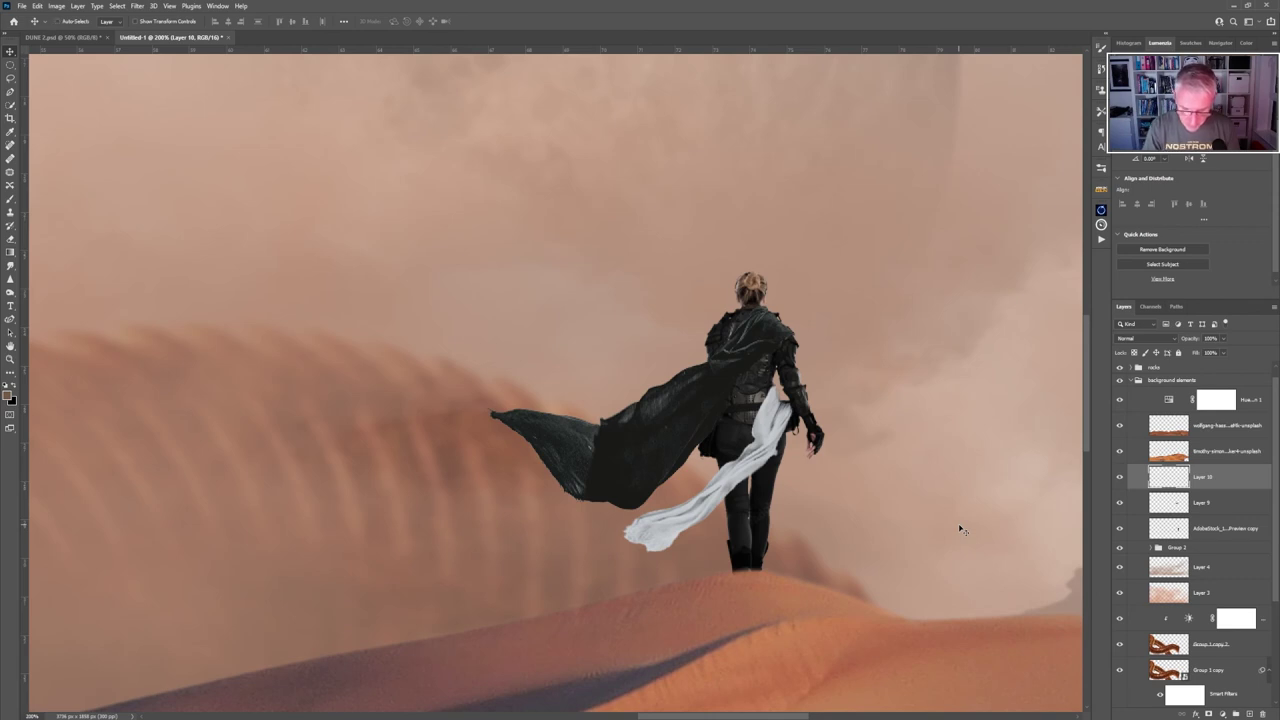
Darken the white scarf with Curves, lowering the white point to output 4 and keeping the midtones slightly raised.
{"action": "key", "text": "ctrl+m"}
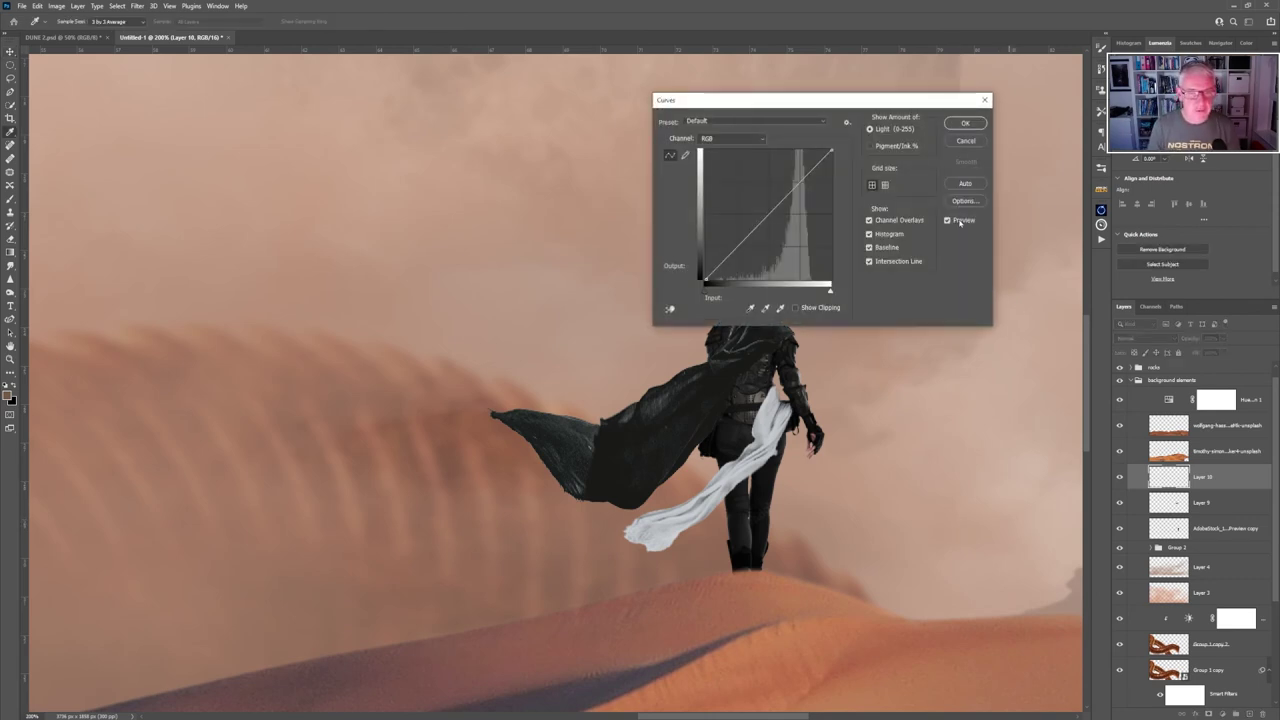
{"action": "left_click_drag", "start_coordinate": [869, 100], "coordinate": [574, 51]}
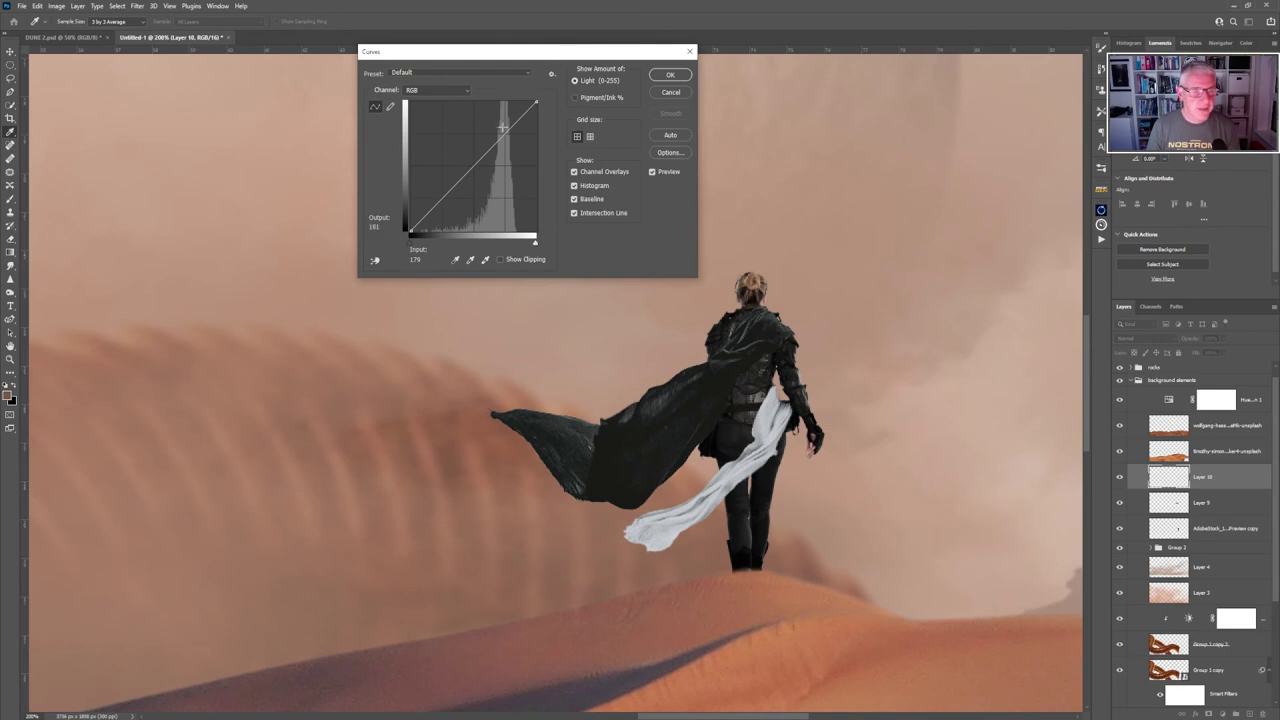
{"action": "left_click_drag", "start_coordinate": [537, 104], "coordinate": [538, 228]}
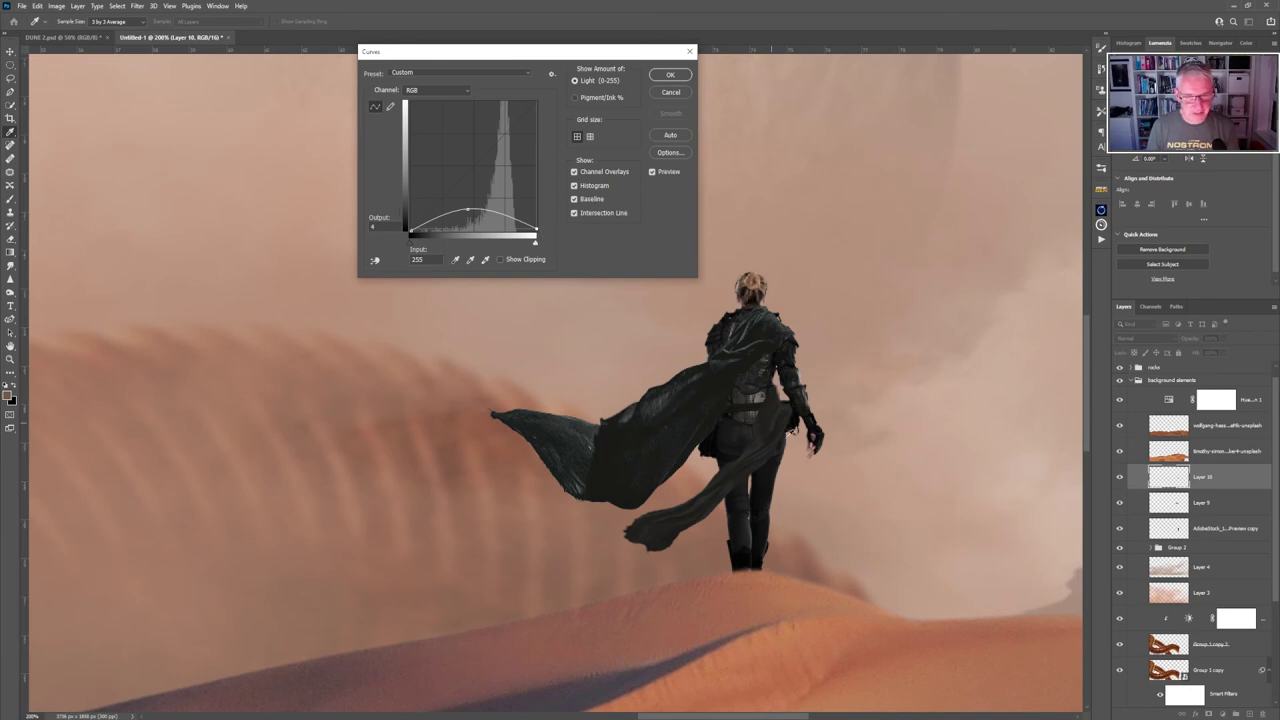
{"action": "left_click", "coordinate": [668, 75]}
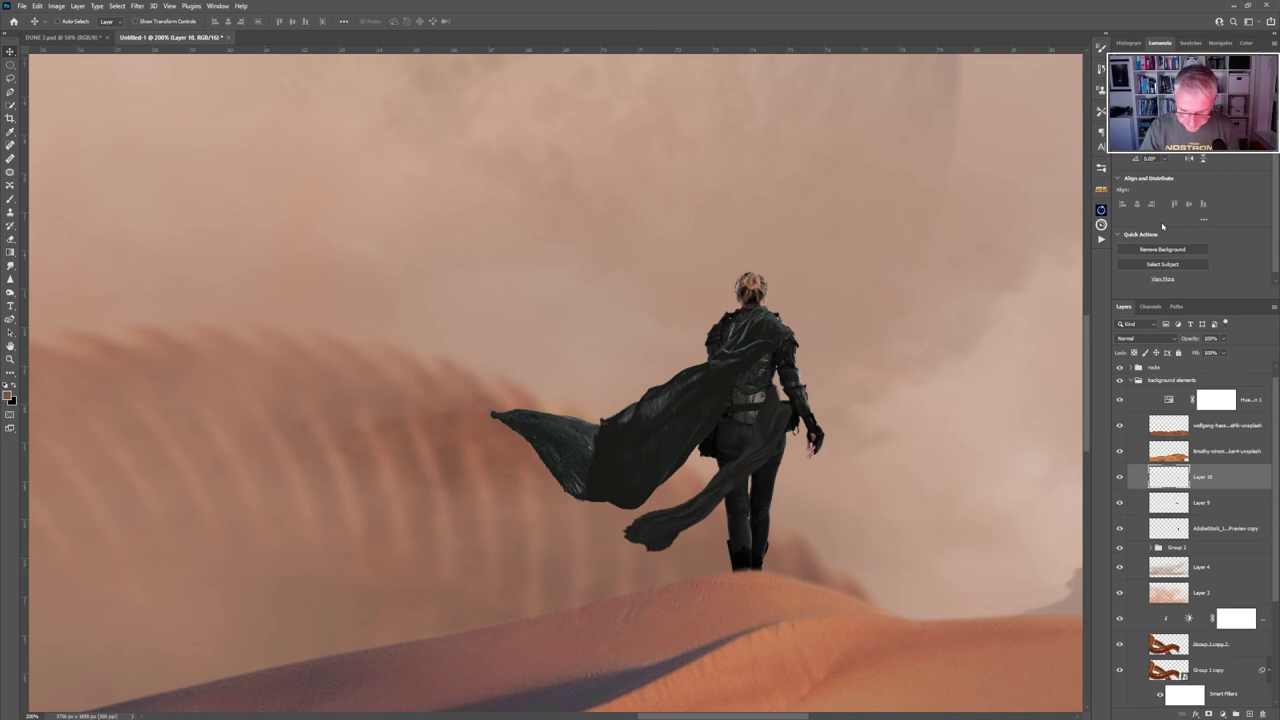
Merge the scarf and cloak layers down into the woman's layer and toggle the merged layer's visibility to check it.
{"action": "key", "text": "ctrl+minus"}
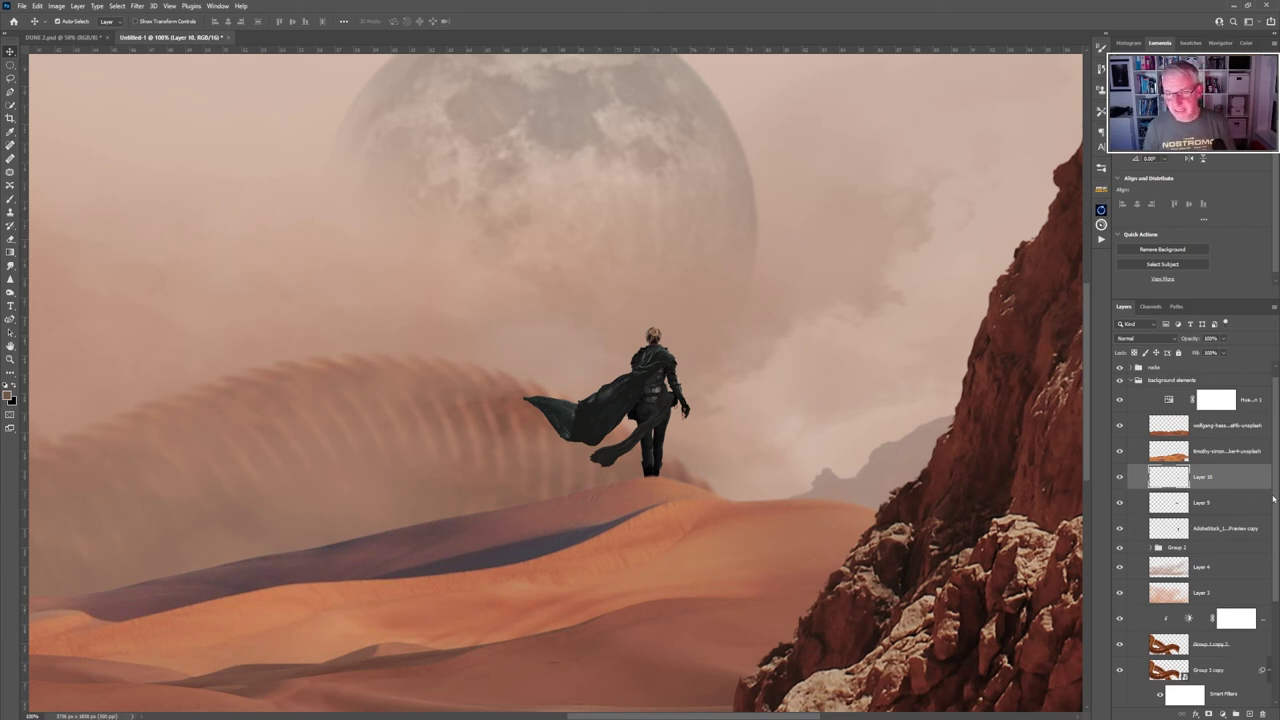
{"action": "scroll", "coordinate": [1273, 498], "scroll_direction": "down", "scroll_amount": 5}
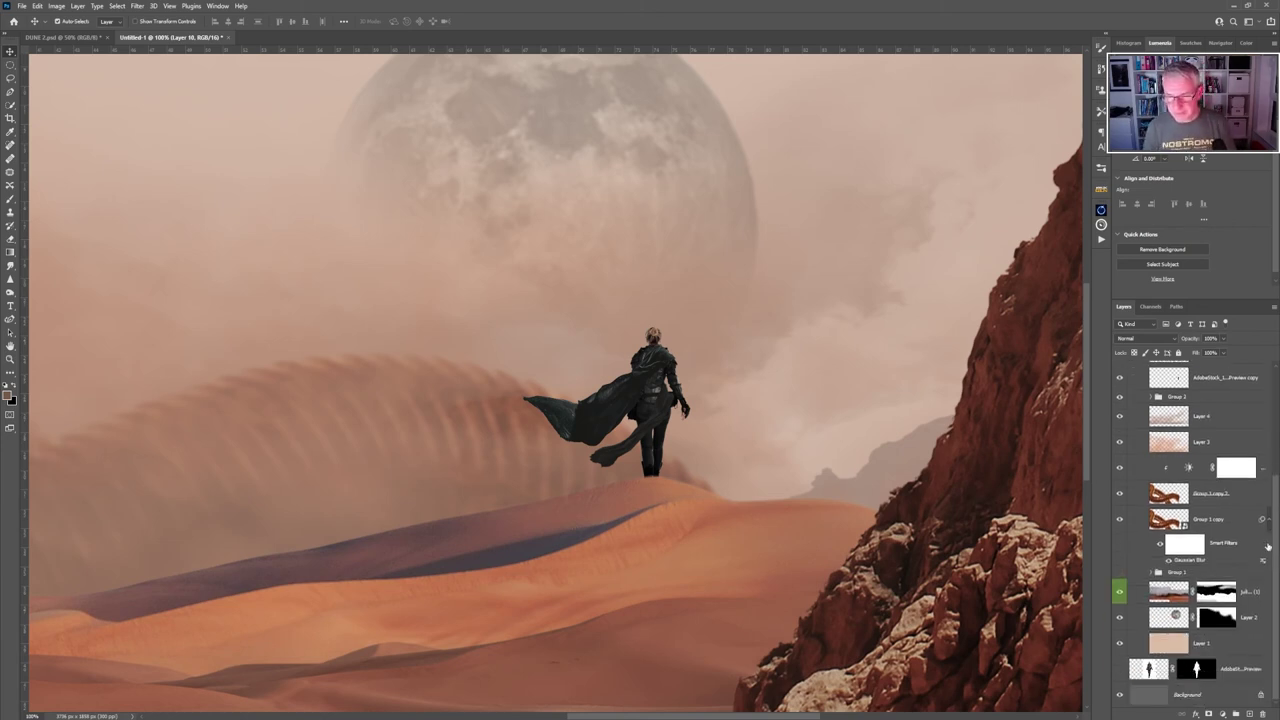
{"action": "scroll", "coordinate": [1223, 473], "scroll_direction": "up", "scroll_amount": 5}
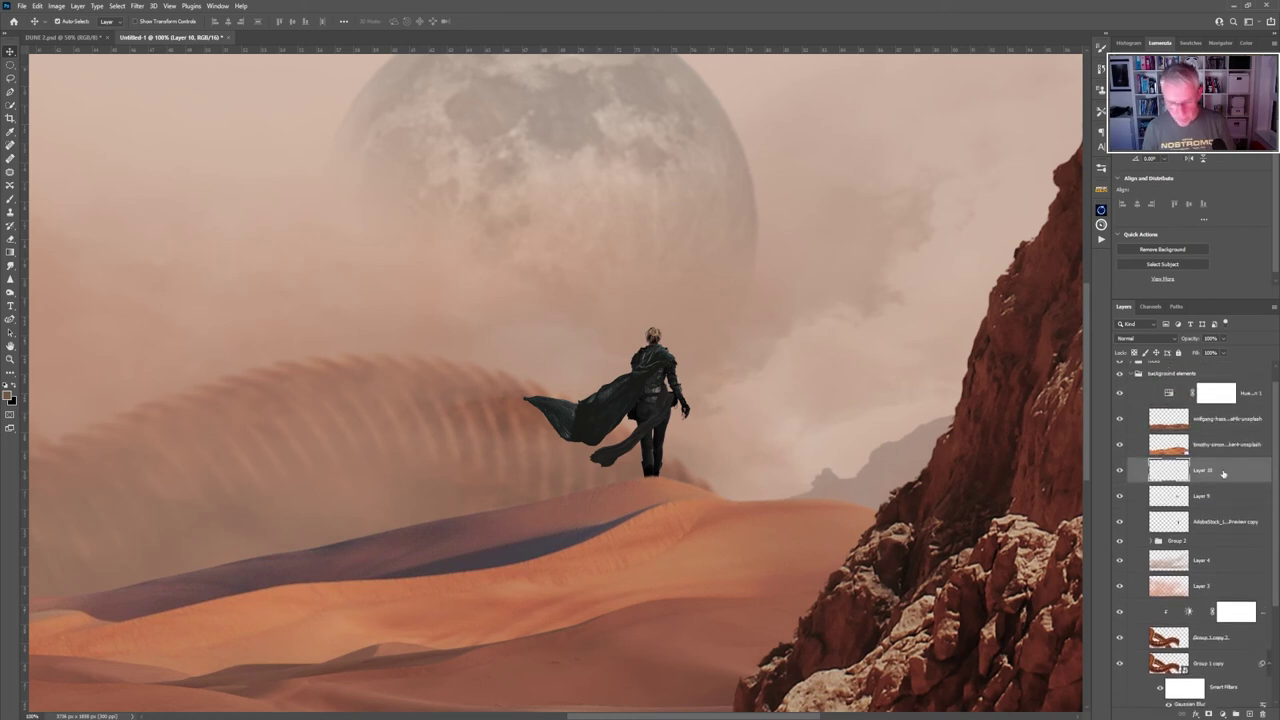
{"action": "key", "text": "Delete"}
{"action": "key", "text": "Delete"}
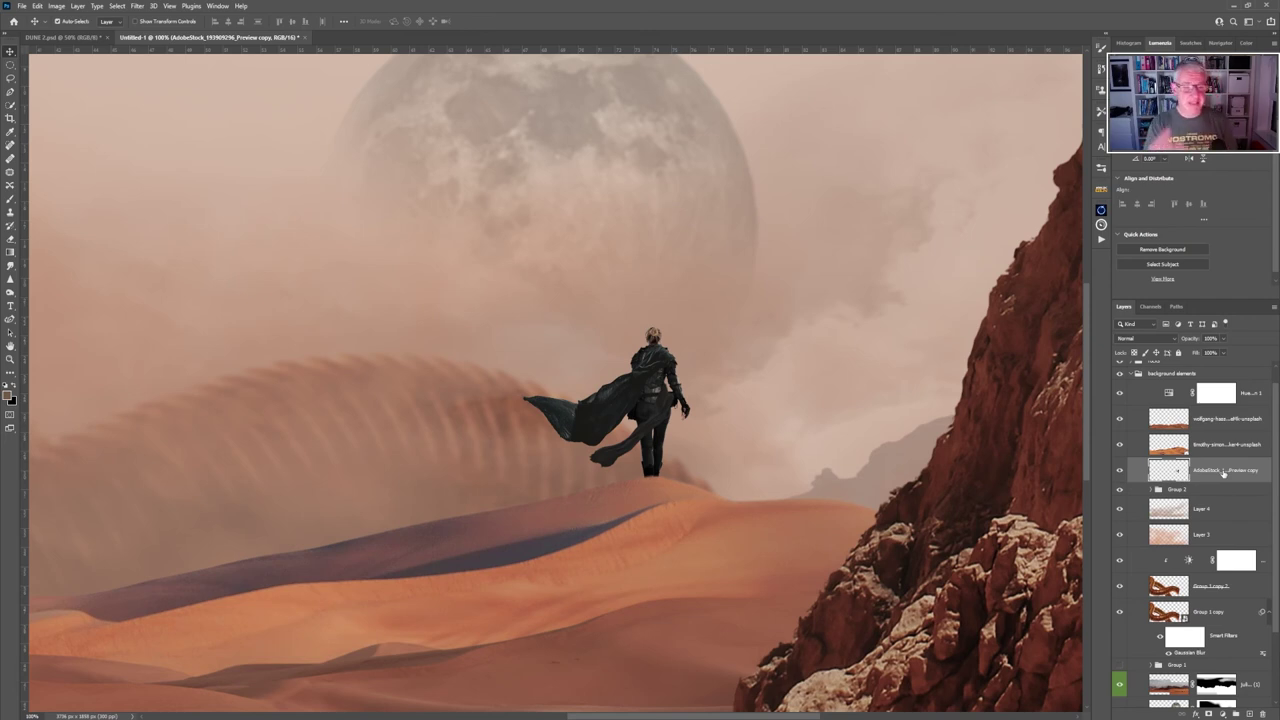
{"action": "left_click", "coordinate": [1120, 471]}
{"action": "left_click", "coordinate": [1120, 471]}
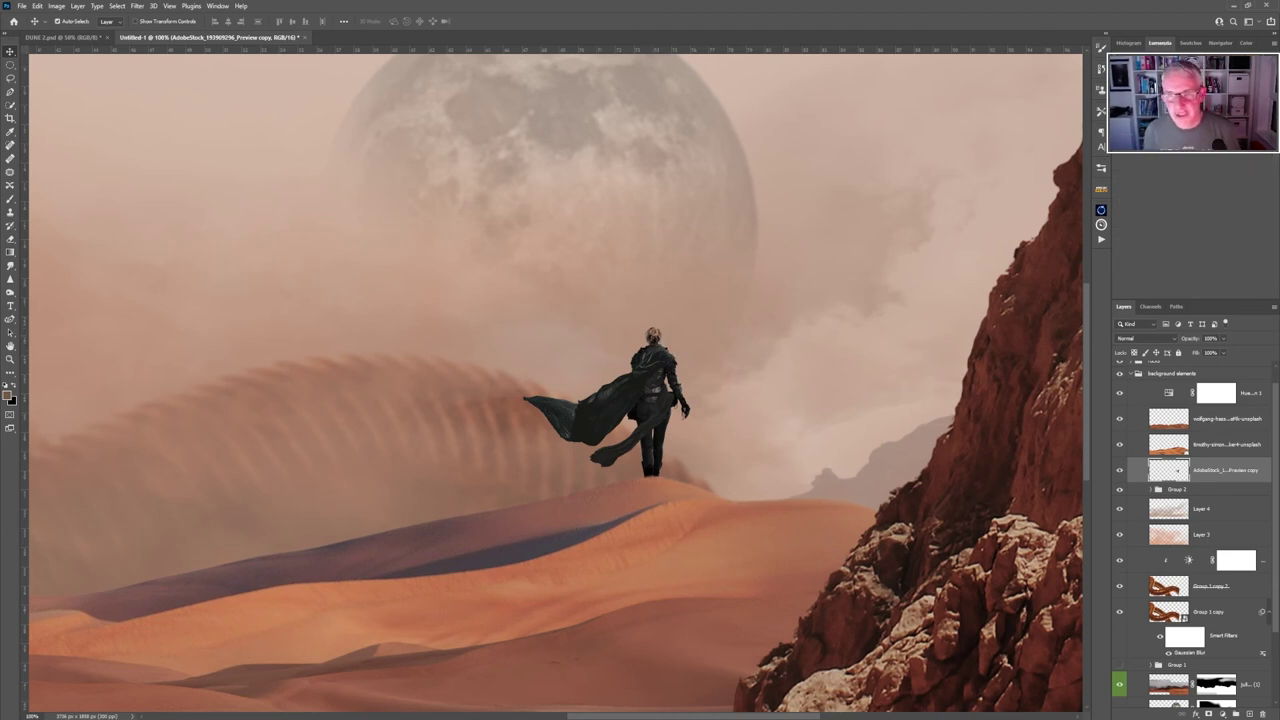
Add a Levels adjustment clipped to the woman's layer and set its midtones to 0.87.
{"action": "left_click", "coordinate": [1186, 232]}
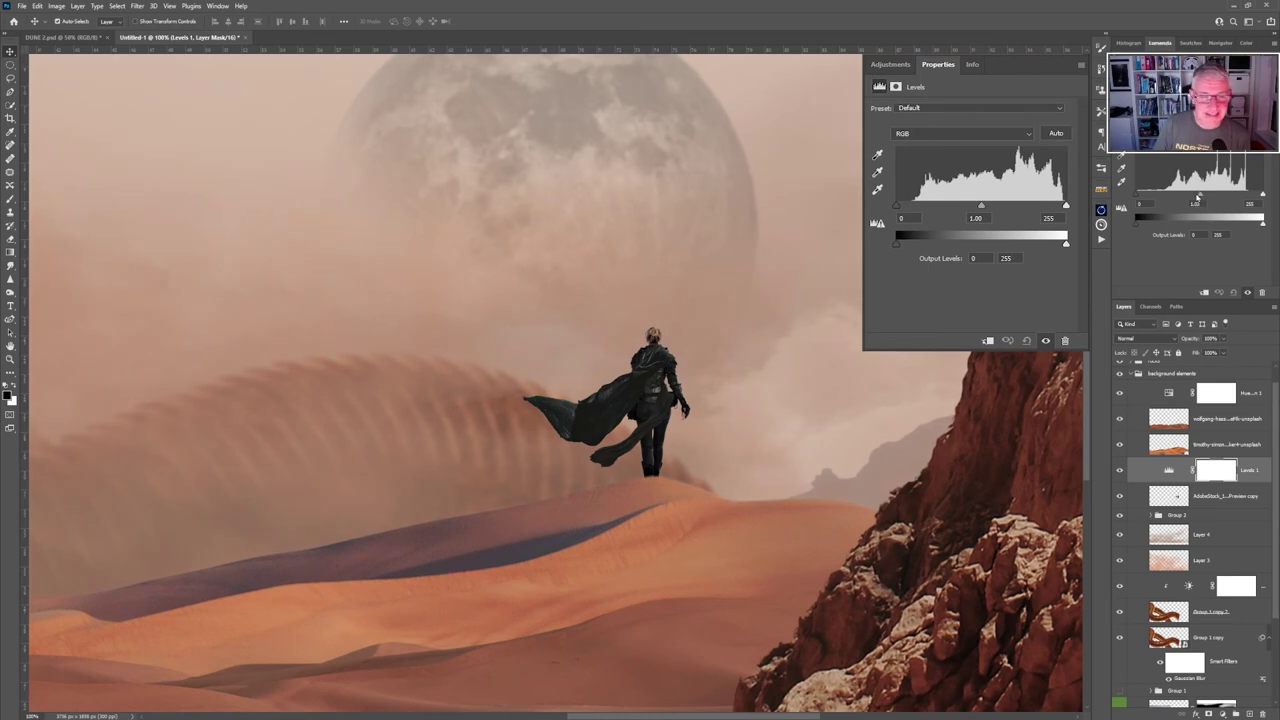
{"action": "left_click_drag", "start_coordinate": [1198, 197], "coordinate": [1195, 197]}
{"action": "key", "text": "ctrl+alt+g"}
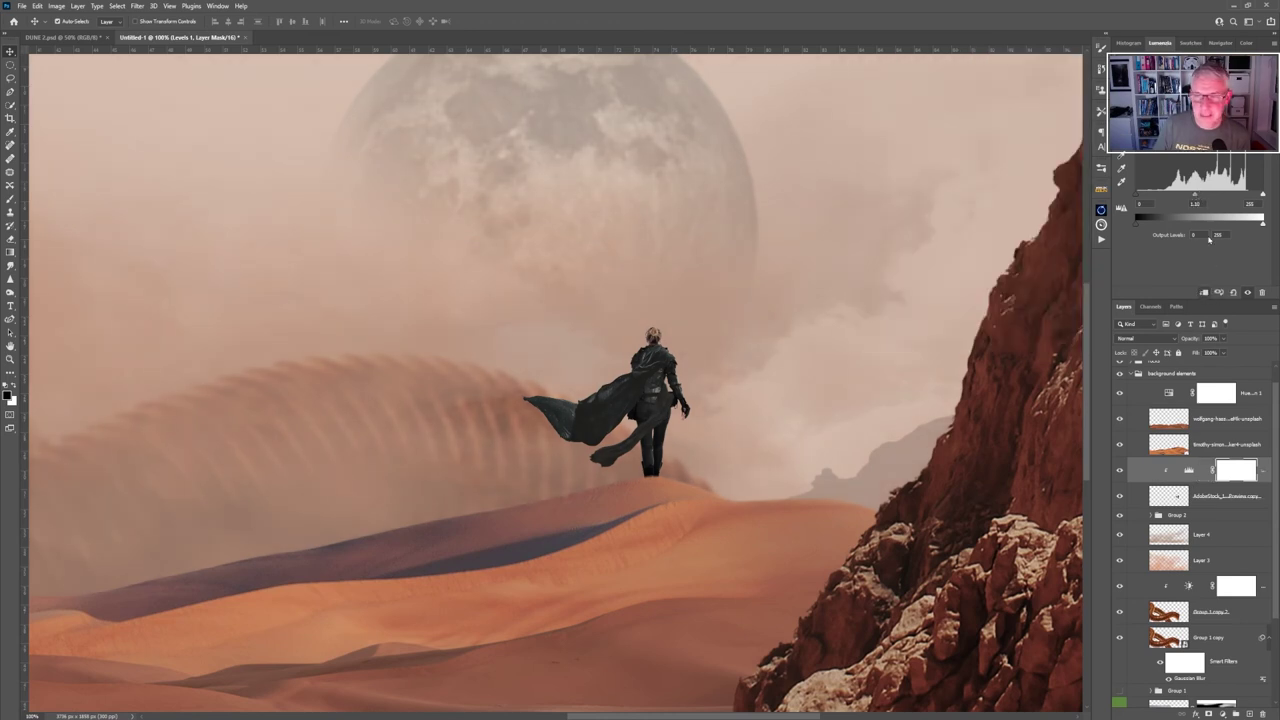
{"action": "left_click_drag", "start_coordinate": [1195, 196], "coordinate": [1201, 198]}
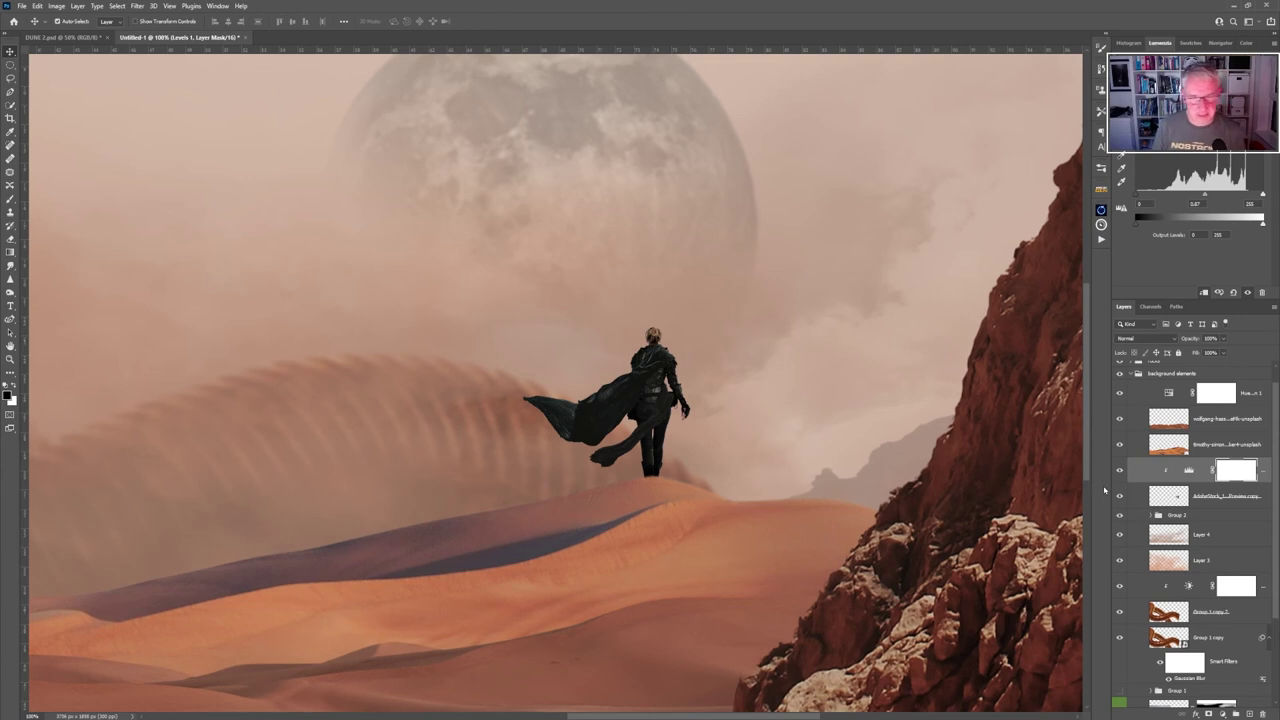
Remove the separate Levels adjustment layer clipped to the woman and switch to the Smudge tool with a small brush.
{"action": "left_click", "coordinate": [1205, 477]}
{"action": "key", "text": "Delete"}
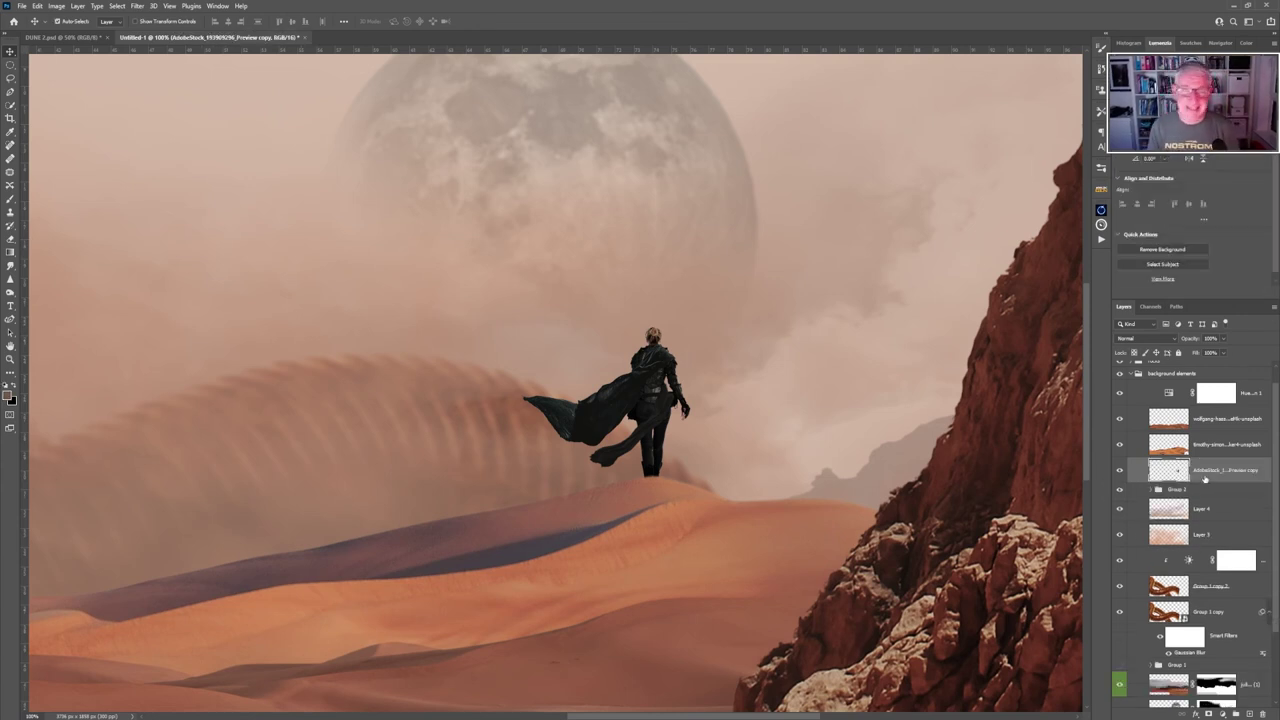
{"action": "left_click", "coordinate": [10, 265]}
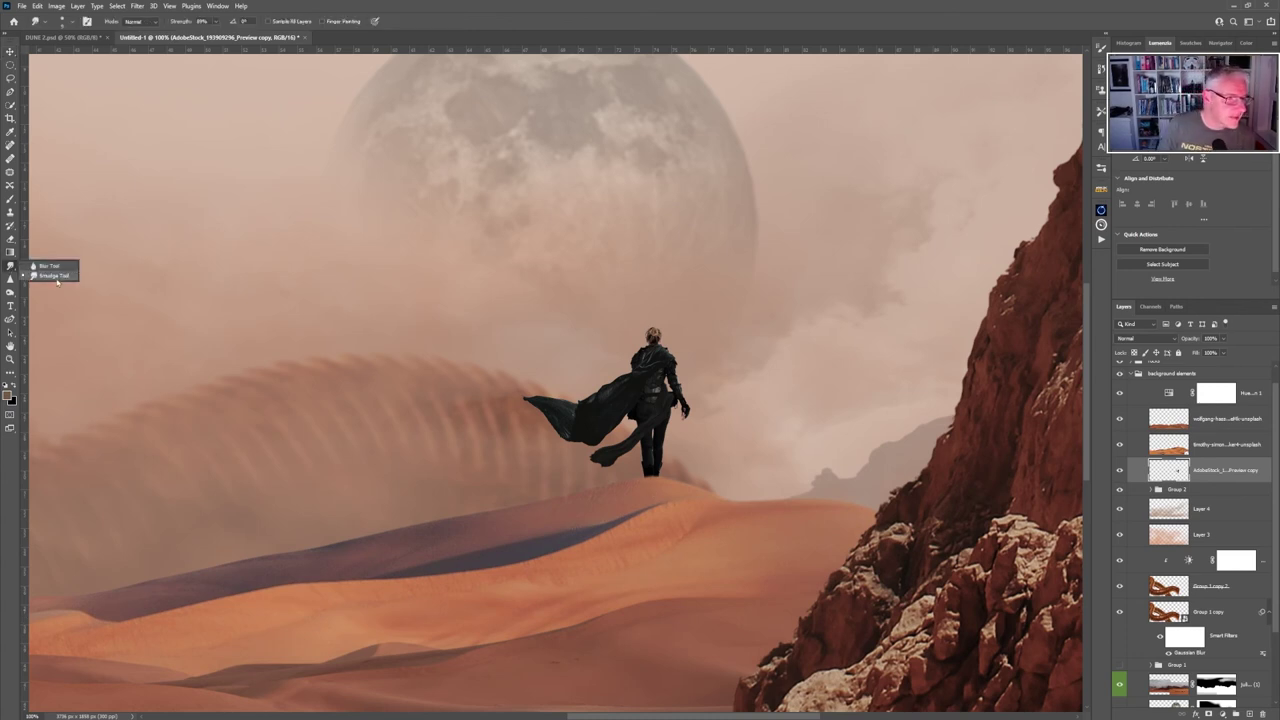
{"action": "left_click", "coordinate": [72, 27]}
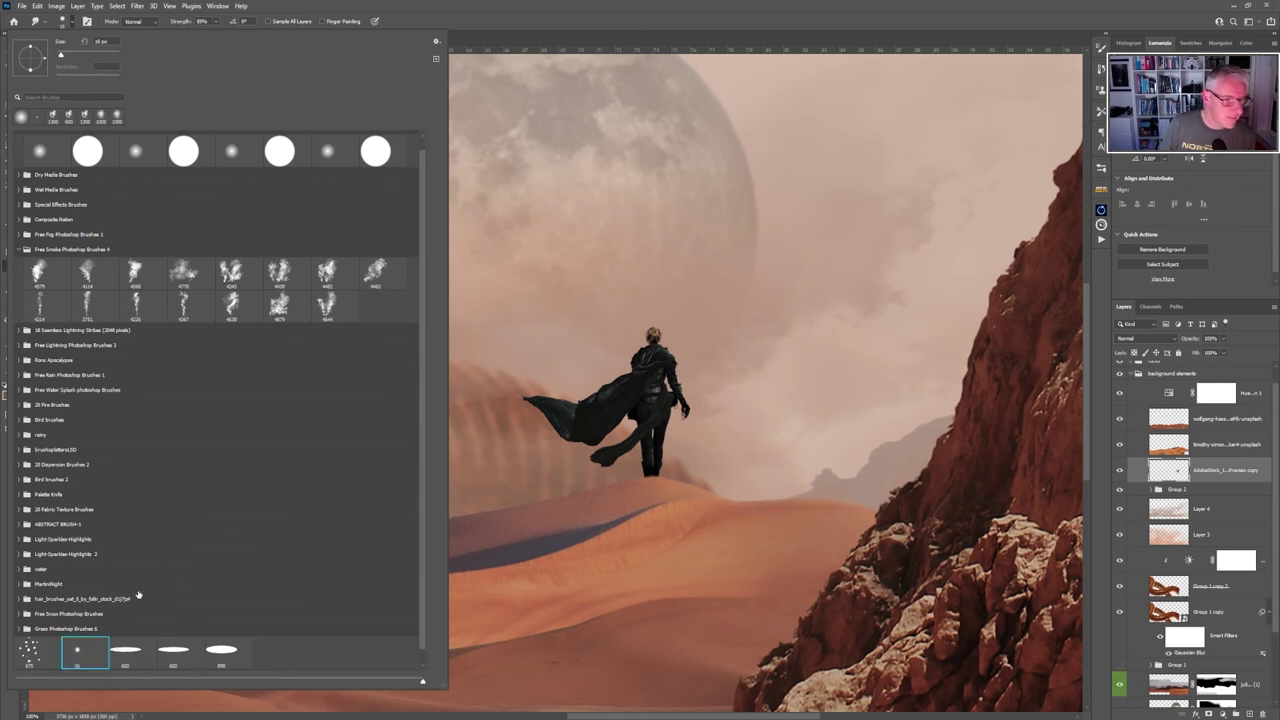
{"action": "left_click", "coordinate": [501, 22]}
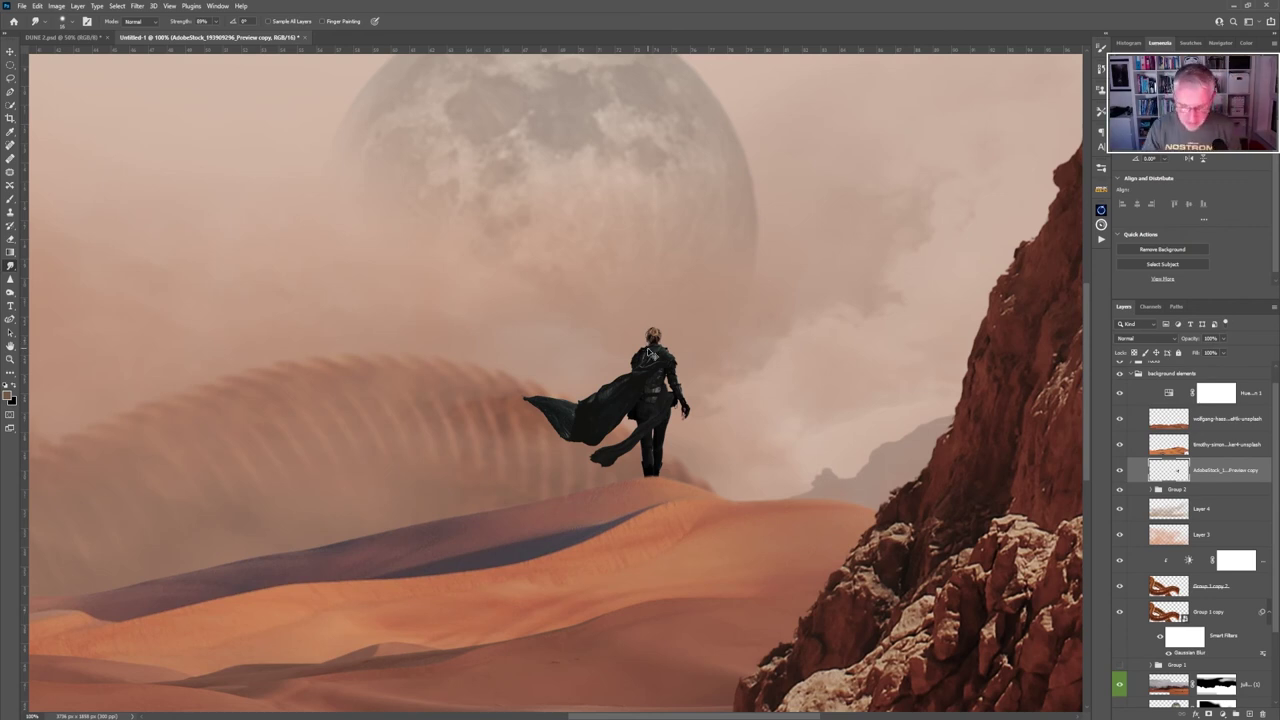
Smudge the woman's hair outward from the back of her head into wind-blown strands trailing the same way as the cloak.
{"action": "key", "text": "ctrl+plus"}
{"action": "key", "text": "ctrl+plus"}
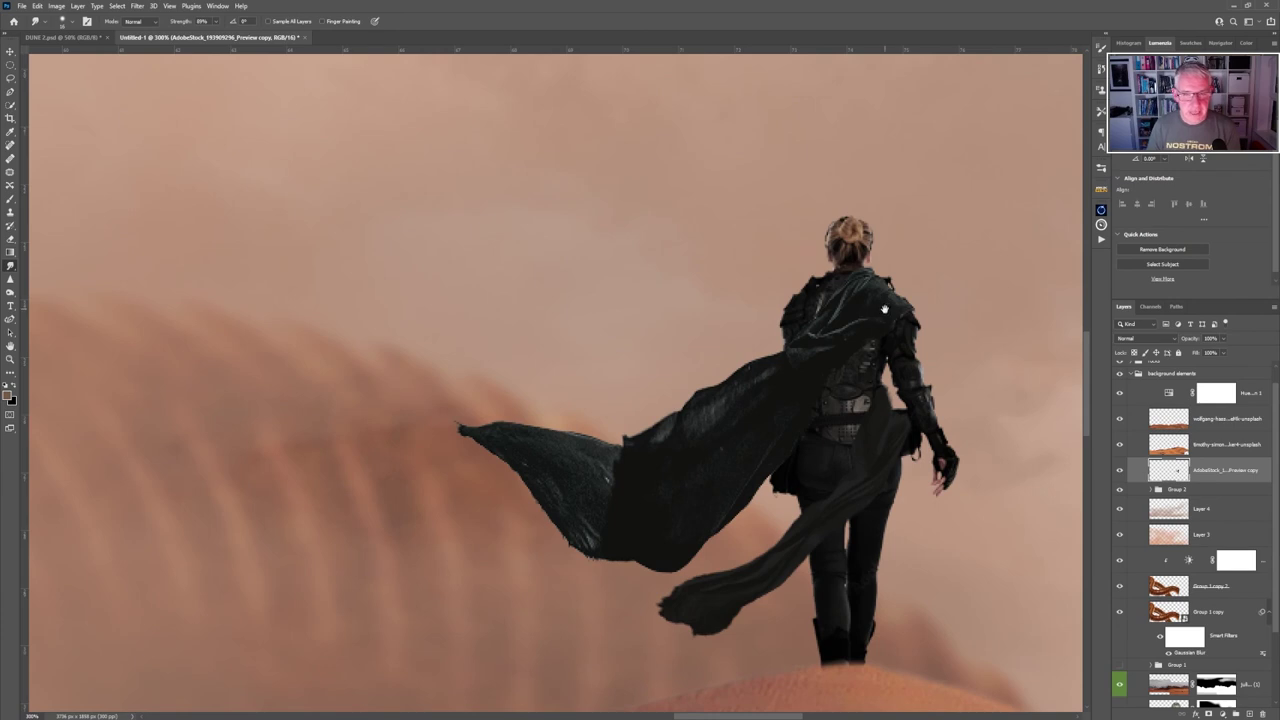
{"action": "left_click_drag", "start_coordinate": [886, 308], "coordinate": [808, 330]}
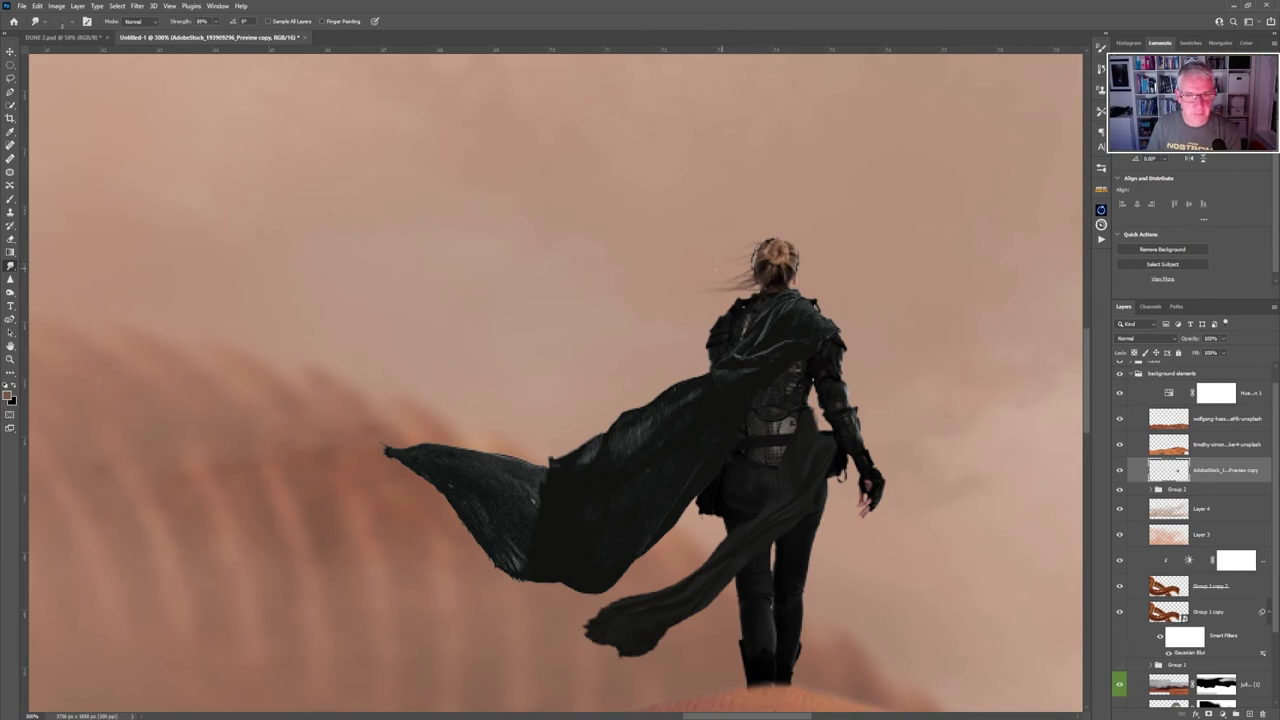
{"action": "left_click_drag", "start_coordinate": [763, 270], "coordinate": [720, 270]}
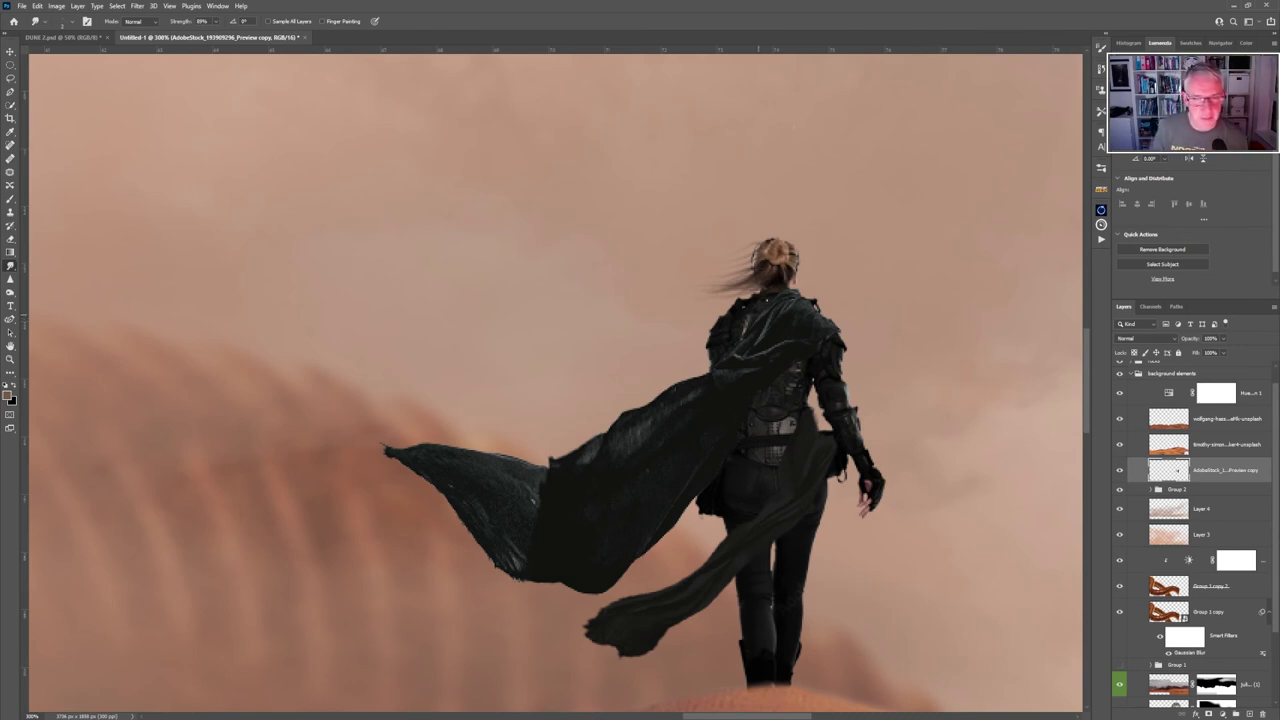
{"action": "mouse_move", "coordinate": [758, 268]}
{"action": "left_mouse_down"}
{"action": "mouse_move", "coordinate": [728, 275]}
{"action": "mouse_move", "coordinate": [756, 245]}
{"action": "mouse_move", "coordinate": [720, 285]}
{"action": "mouse_move", "coordinate": [708, 280]}
{"action": "mouse_move", "coordinate": [802, 255]}
{"action": "mouse_move", "coordinate": [718, 296]}
{"action": "left_mouse_up"}
{"action": "mouse_move", "coordinate": [780, 240]}
{"action": "left_mouse_down"}
{"action": "mouse_move", "coordinate": [721, 260]}
{"action": "mouse_move", "coordinate": [794, 250]}
{"action": "mouse_move", "coordinate": [712, 304]}
{"action": "left_mouse_up"}
Smudge the tips of the cloak and scarf and the edges near the hip and shoulder into short trailing wisps.
{"action": "left_click_drag", "start_coordinate": [398, 446], "coordinate": [368, 440]}
{"action": "left_click_drag", "start_coordinate": [388, 452], "coordinate": [366, 452]}
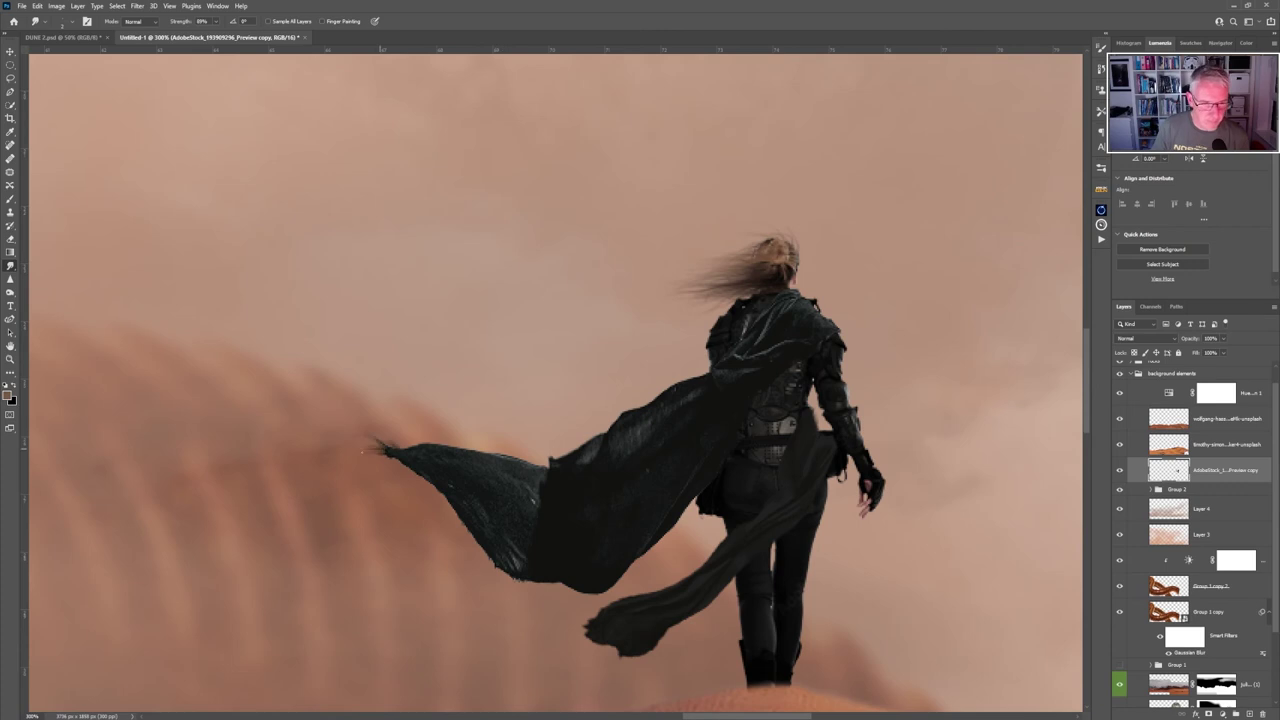
{"action": "left_click_drag", "start_coordinate": [592, 628], "coordinate": [568, 626]}
{"action": "left_click_drag", "start_coordinate": [712, 522], "coordinate": [692, 514]}
{"action": "left_click_drag", "start_coordinate": [714, 336], "coordinate": [698, 356]}
Show the atmosphere group briefly to check the woman against the whole scene, and hide it again.
{"action": "key", "text": "ctrl+0"}
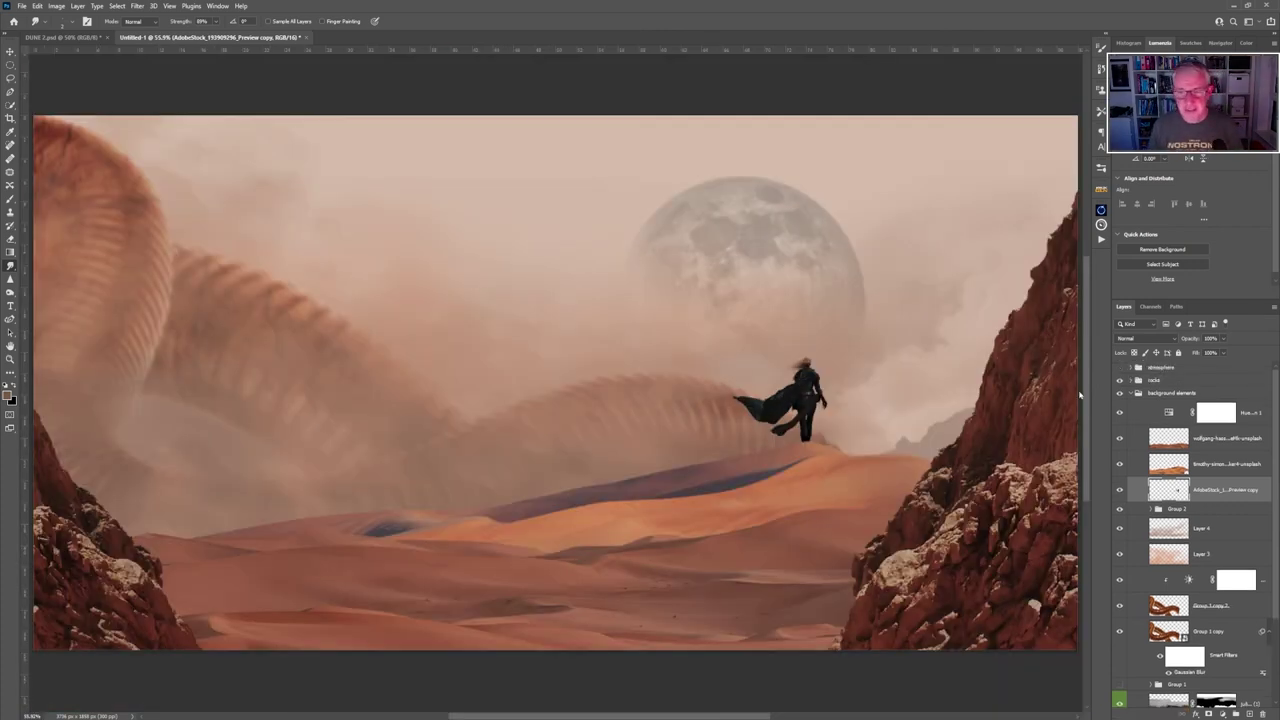
{"action": "left_click", "coordinate": [1120, 368]}
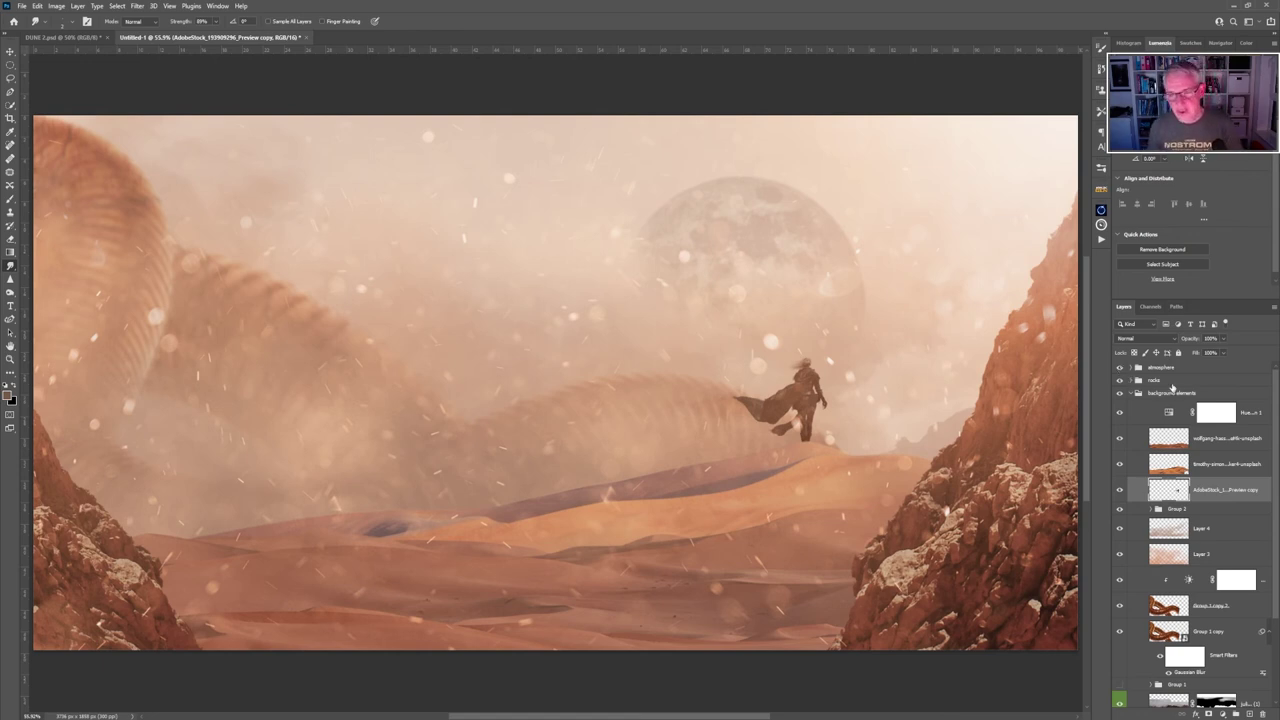
{"action": "left_click", "coordinate": [1120, 367]}
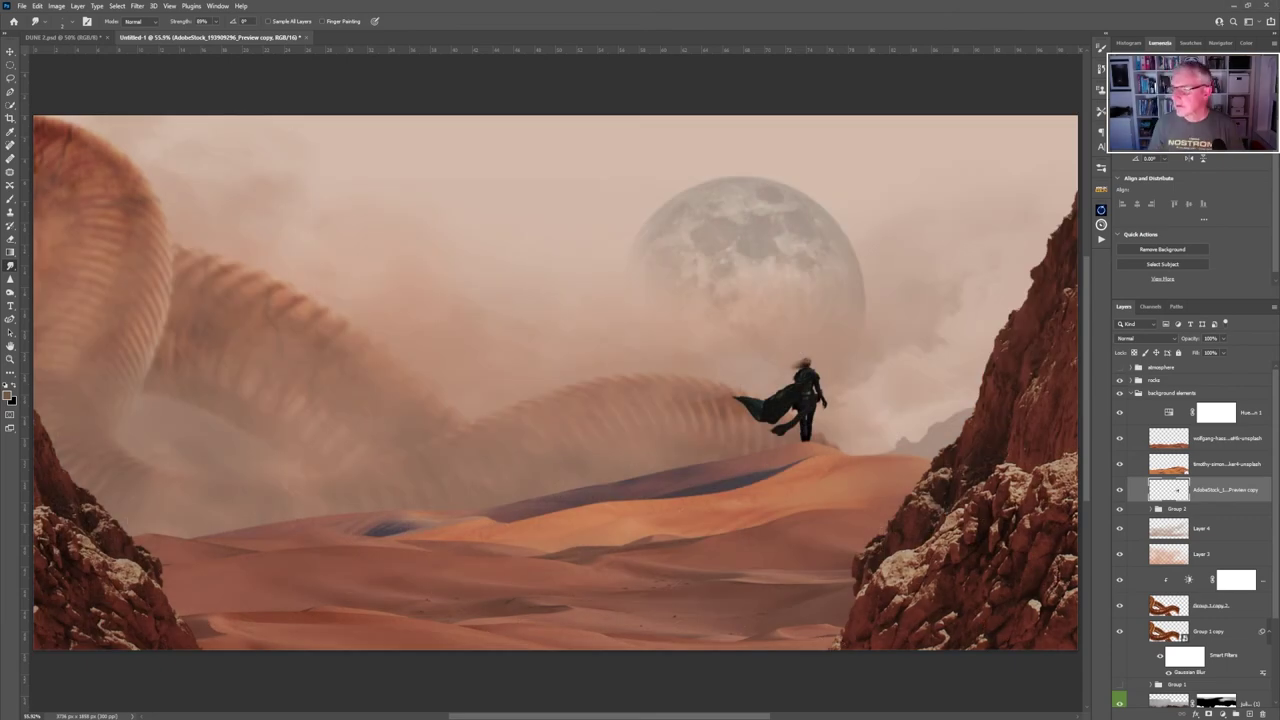
Place the photo of the metal hose fittings in the document and move its layer to the top of the stack.
{"action": "left_click_drag", "start_coordinate": [1279, 250], "coordinate": [735, 481]}
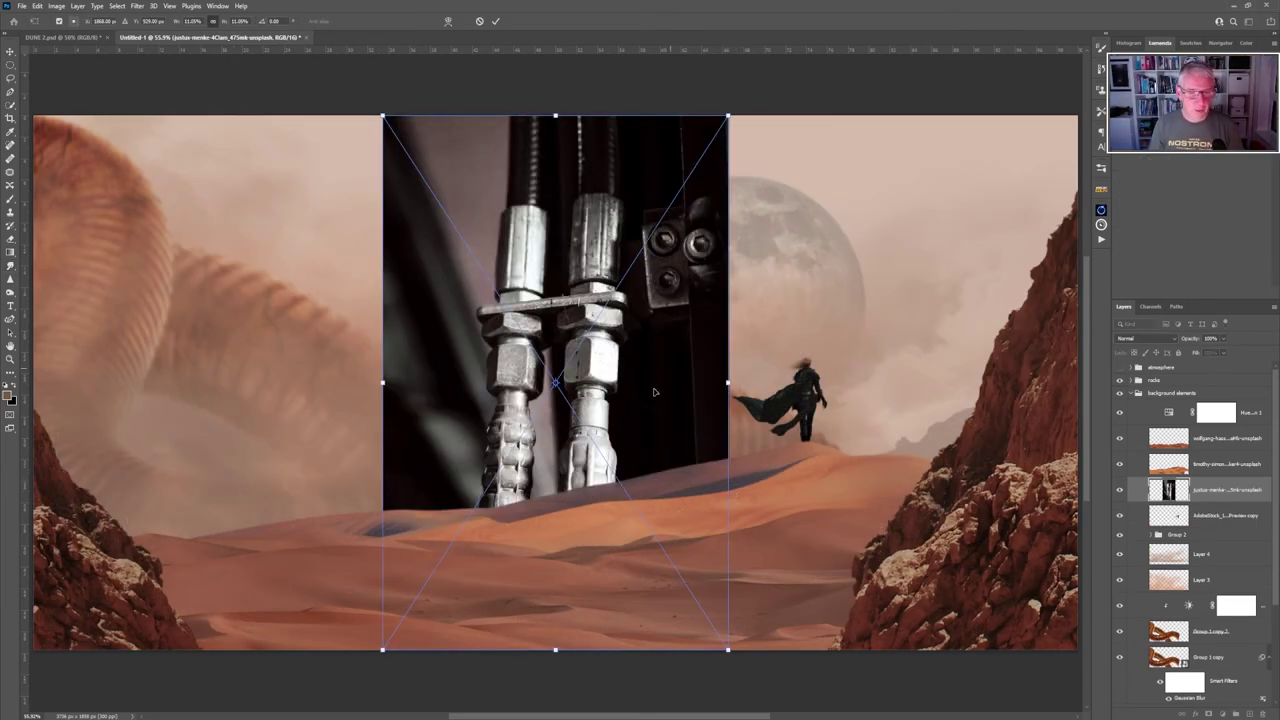
{"action": "left_click_drag", "start_coordinate": [1214, 482], "coordinate": [1222, 364]}
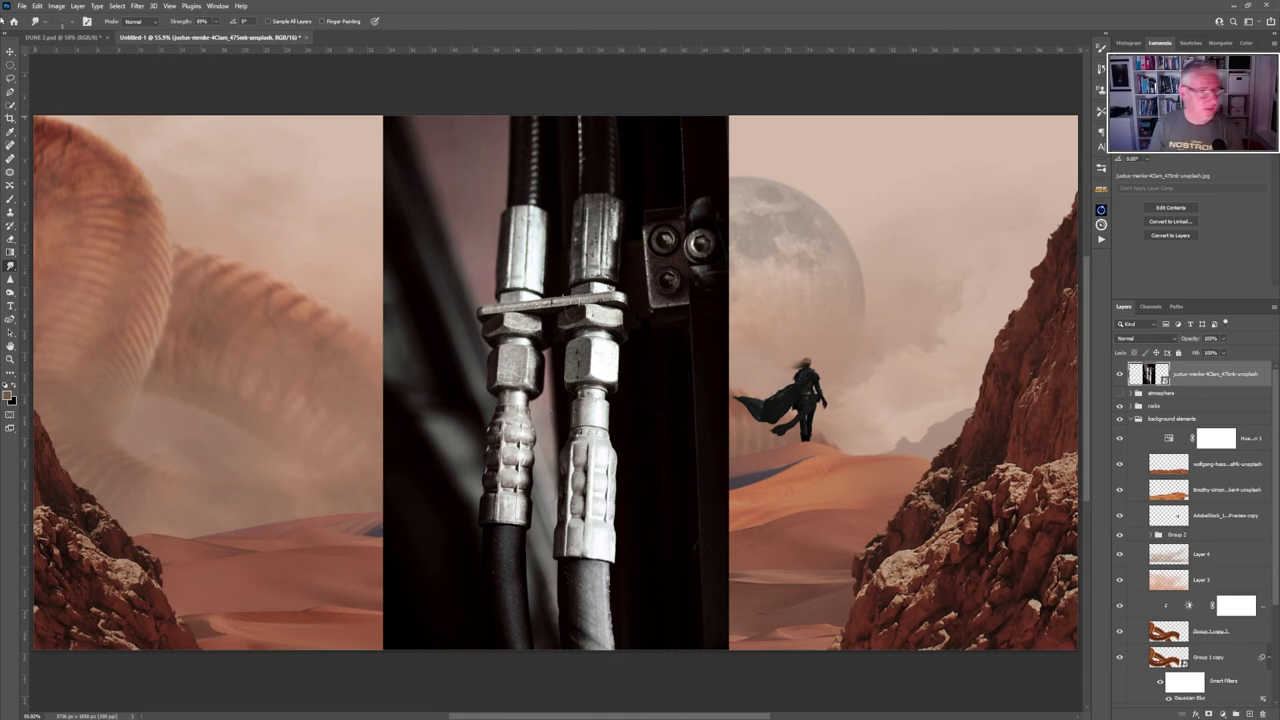
Trace a Pen path around the lower part of the brighter hose fitting, down one side and back up the other.
{"action": "key", "text": "p"}
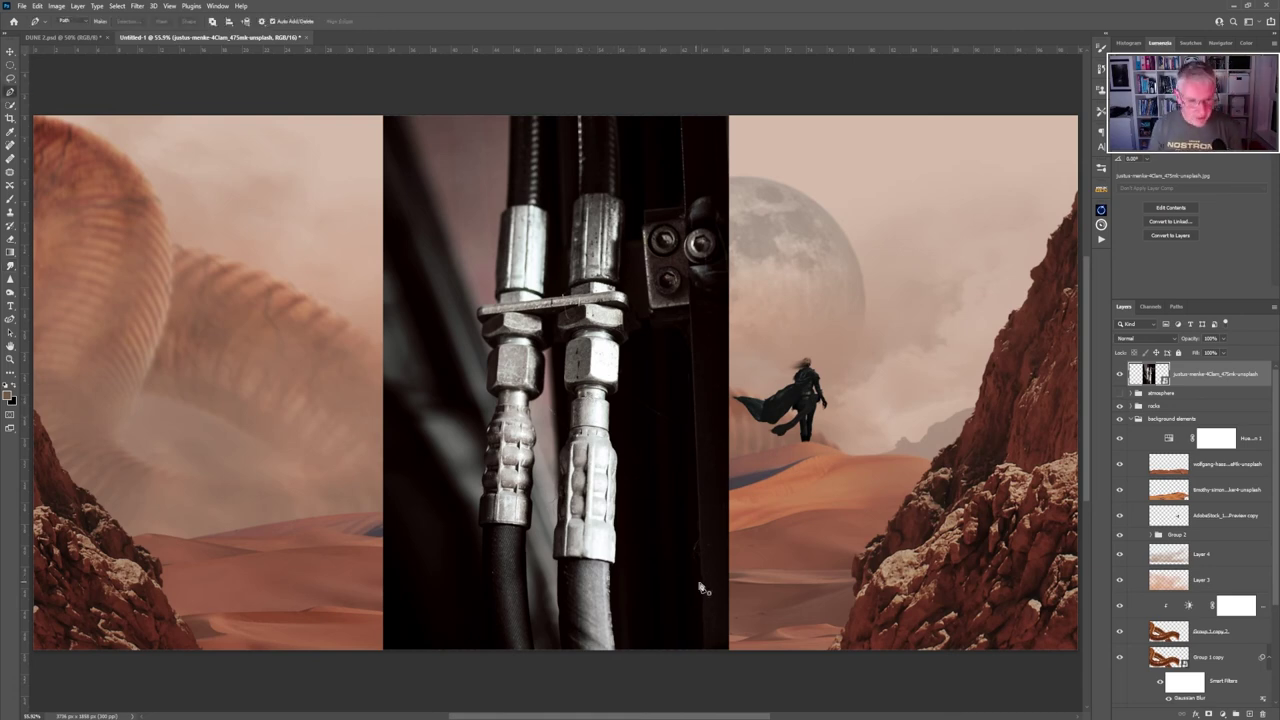
{"action": "key", "text": "z"}
{"action": "left_click_drag", "start_coordinate": [590, 360], "coordinate": [648, 344]}
{"action": "key", "text": "p"}
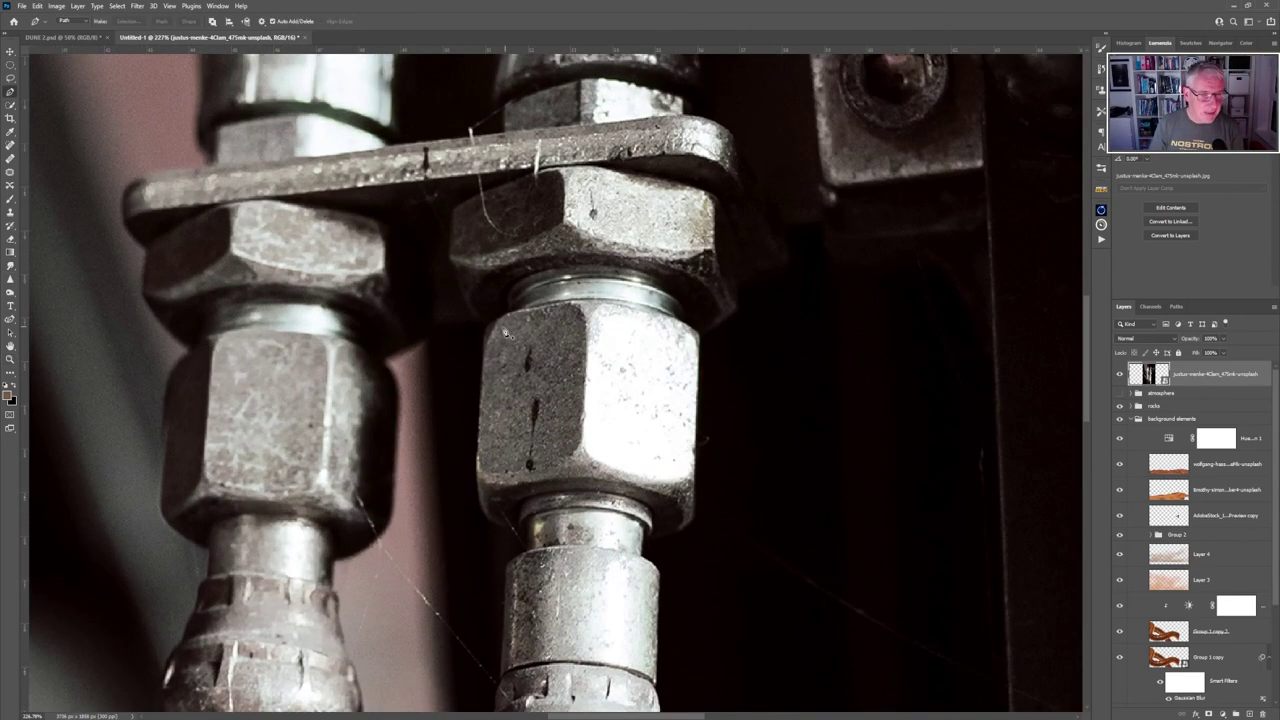
{"action": "scroll", "coordinate": [700, 340], "scroll_direction": "down", "scroll_amount": 3}
{"action": "scroll", "coordinate": [789, 331], "scroll_direction": "down", "scroll_amount": 4}
{"action": "left_click", "coordinate": [782, 374]}
{"action": "left_click", "coordinate": [780, 453]}
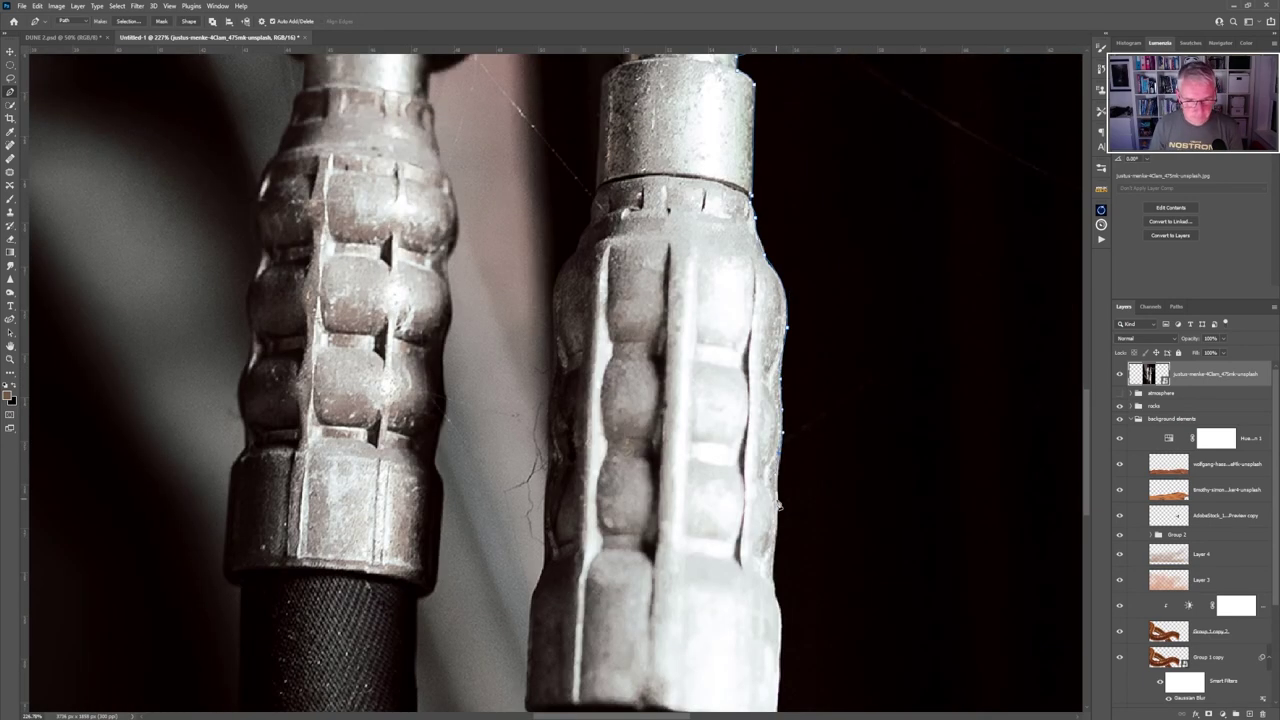
{"action": "left_click", "coordinate": [771, 580]}
{"action": "scroll", "coordinate": [771, 580], "scroll_direction": "down", "scroll_amount": 3}
{"action": "left_click", "coordinate": [557, 455]}
{"action": "scroll", "coordinate": [600, 300], "scroll_direction": "up", "scroll_amount": 5}
{"action": "left_click", "coordinate": [658, 138]}
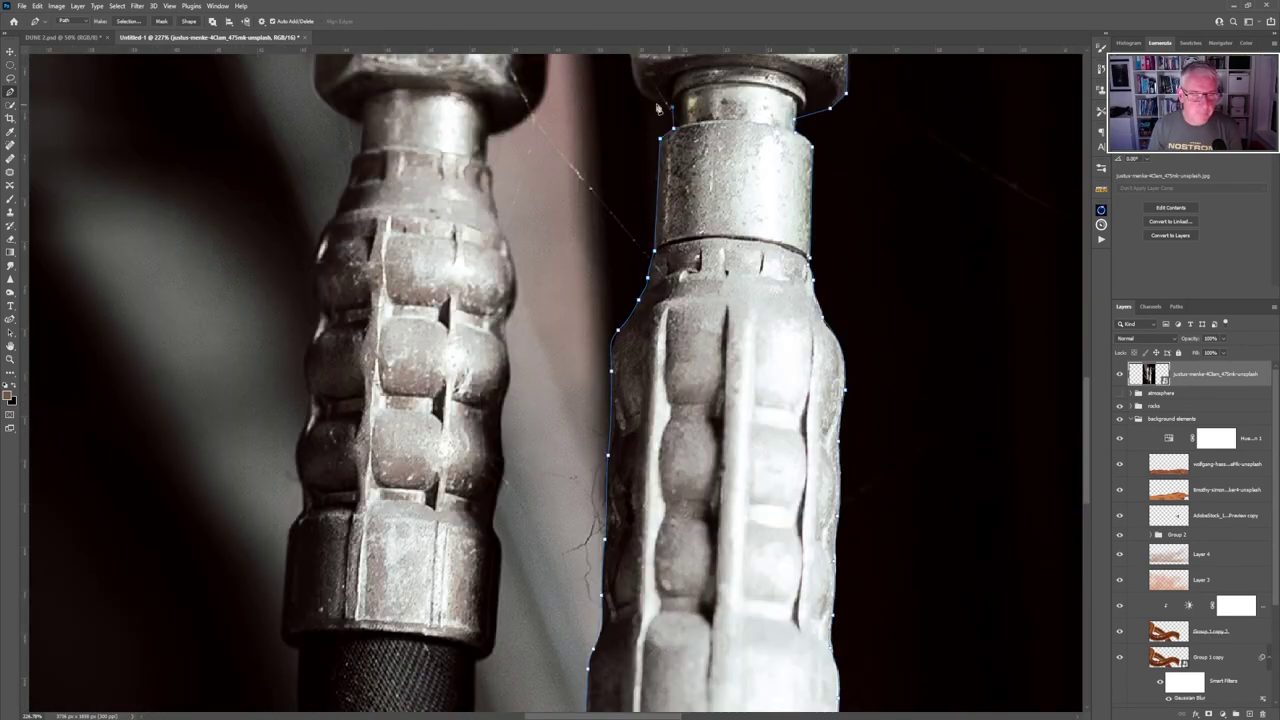
Finish the path around the hex nut, convert it to a selection and isolate the fitting on its own layer without the photo.
{"action": "scroll", "coordinate": [670, 135], "scroll_direction": "up", "scroll_amount": 5}
{"action": "left_click", "coordinate": [128, 21]}
{"action": "key", "text": "Return"}
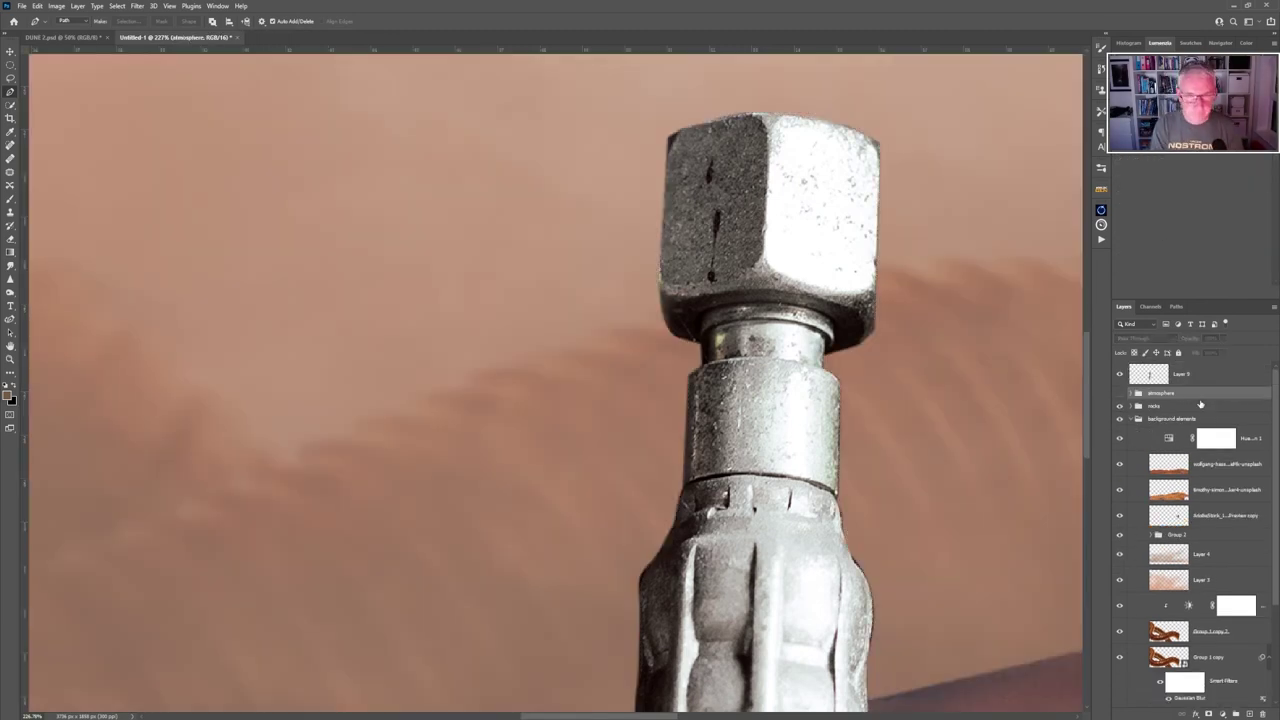
{"action": "scroll", "coordinate": [647, 360], "scroll_direction": "down", "scroll_amount": 2}
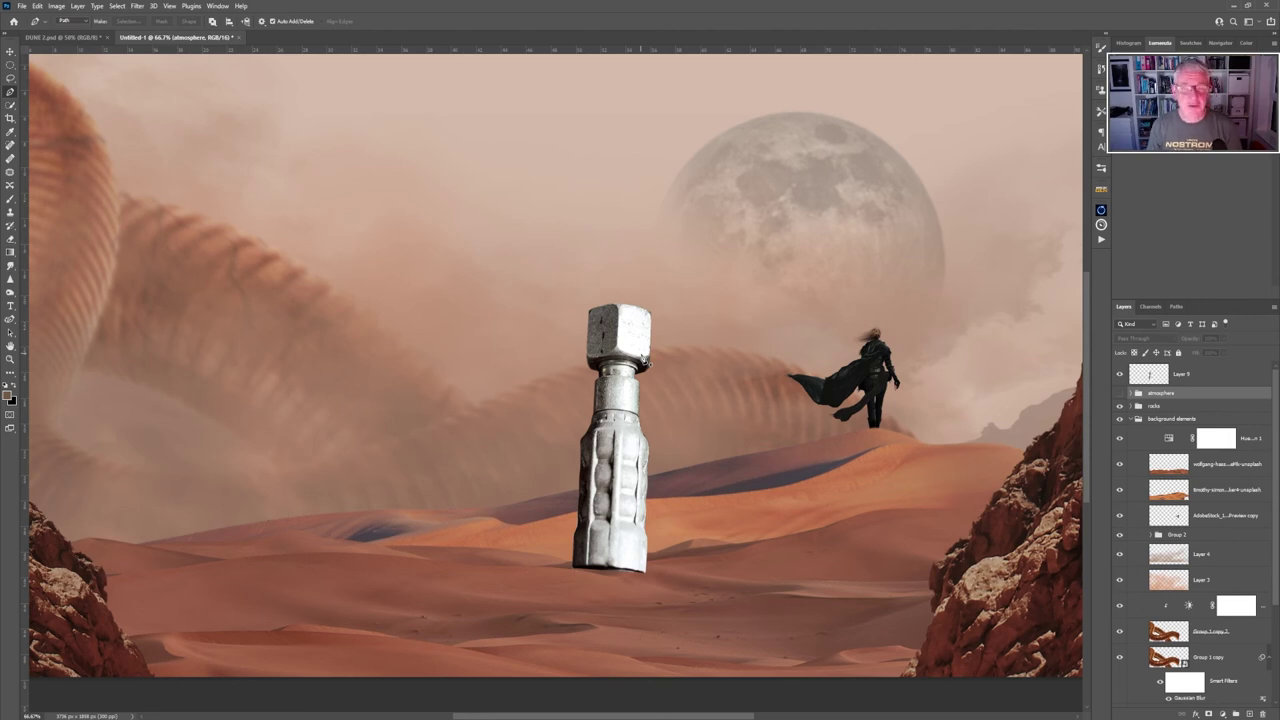
Darken the cut-out fitting with Levels, setting the input shadows to 47 and the midtones to 0.55.
{"action": "left_click", "coordinate": [1210, 381]}
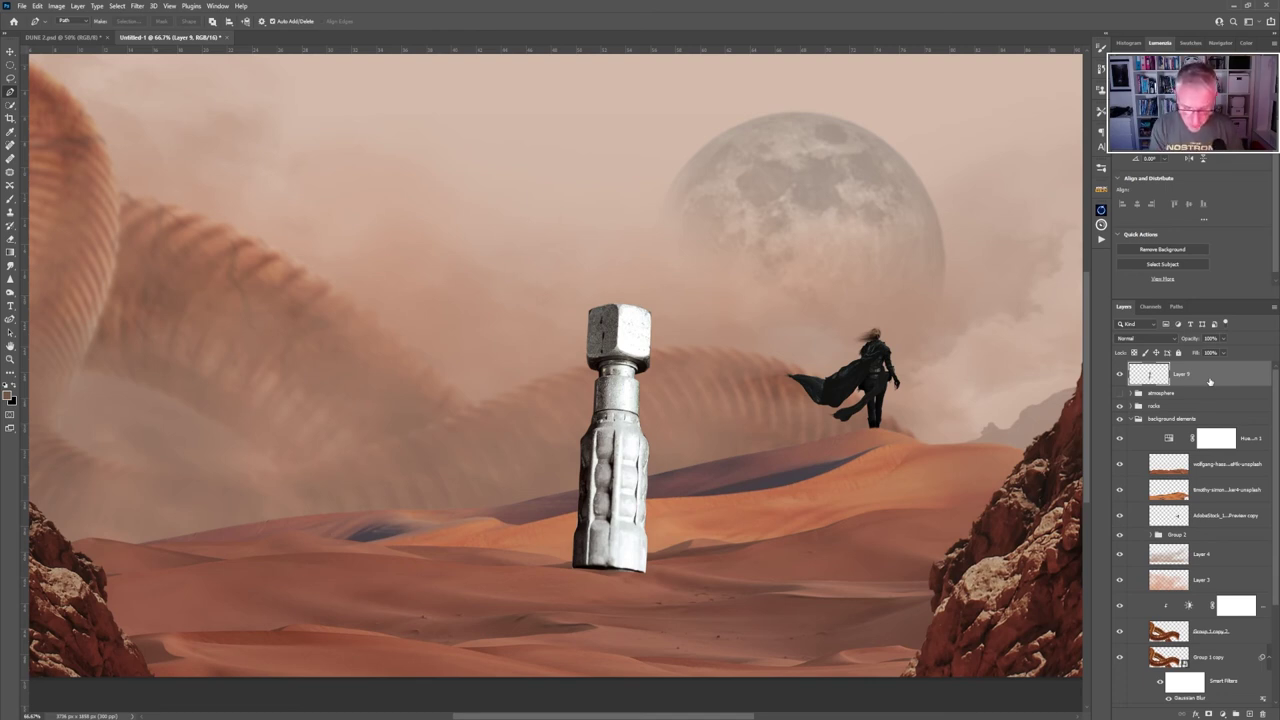
{"action": "key", "text": "ctrl+l"}
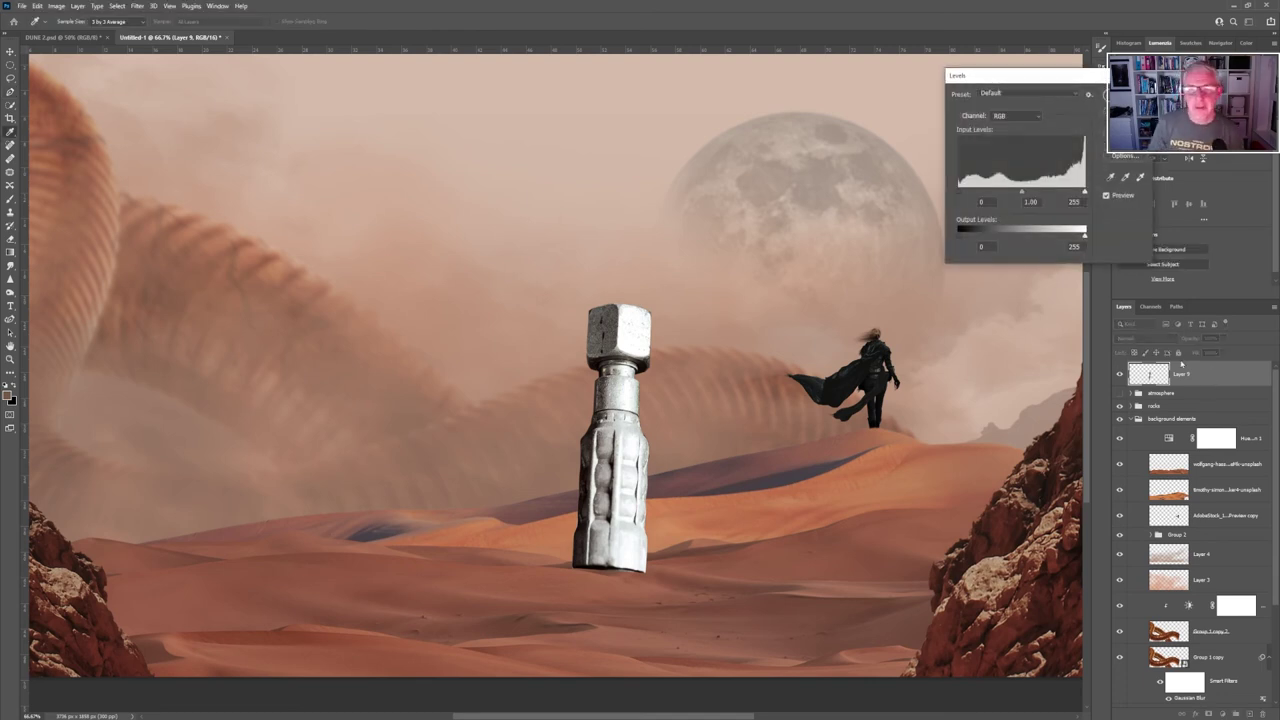
{"action": "left_click_drag", "start_coordinate": [1021, 193], "coordinate": [1084, 193]}
{"action": "left_click_drag", "start_coordinate": [958, 192], "coordinate": [985, 194]}
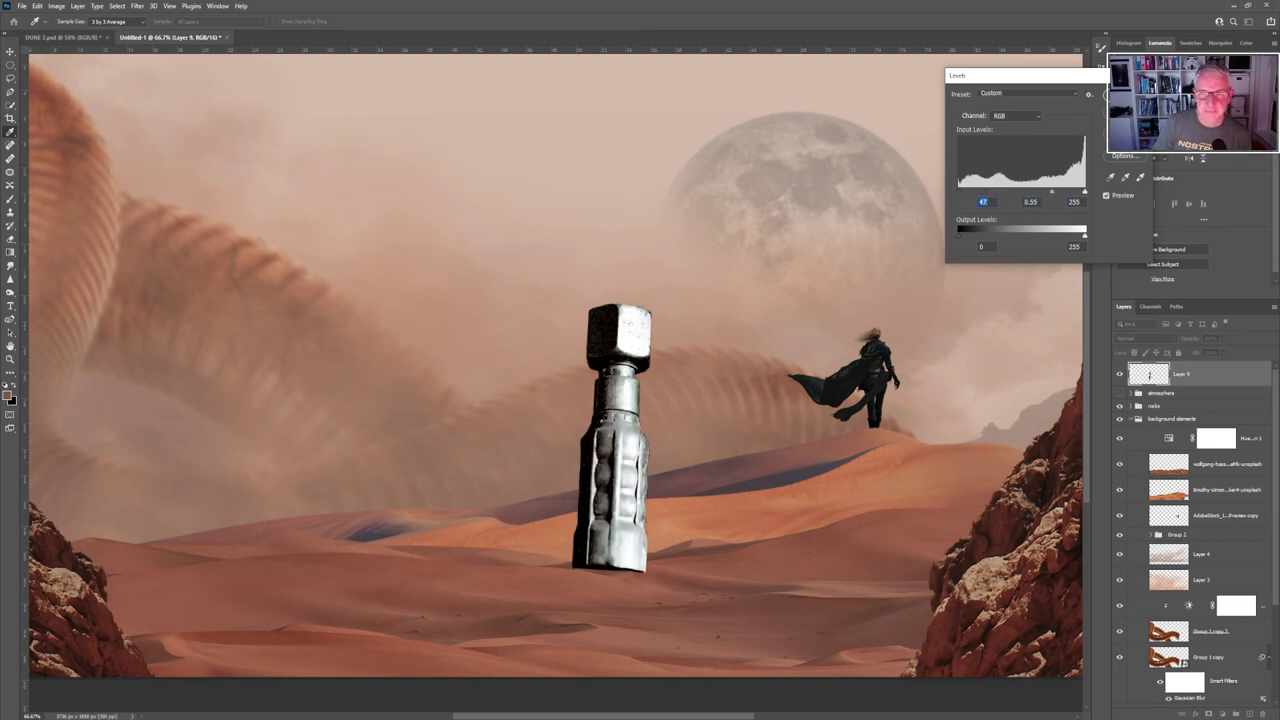
{"action": "key", "text": "Return"}
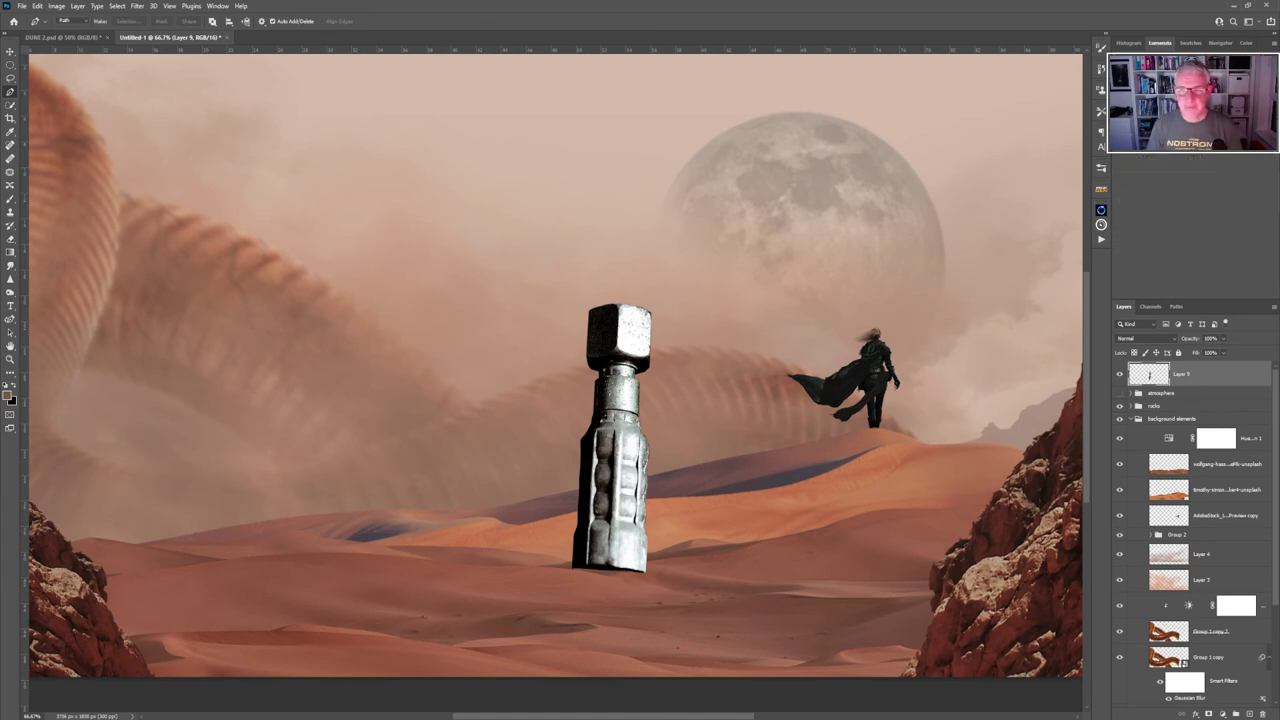
Clip a Hue/Saturation adjustment to the fitting with saturation about -45 and lightness -27, and merge it into the fitting's layer.
{"action": "key", "text": "ctrl+u"}
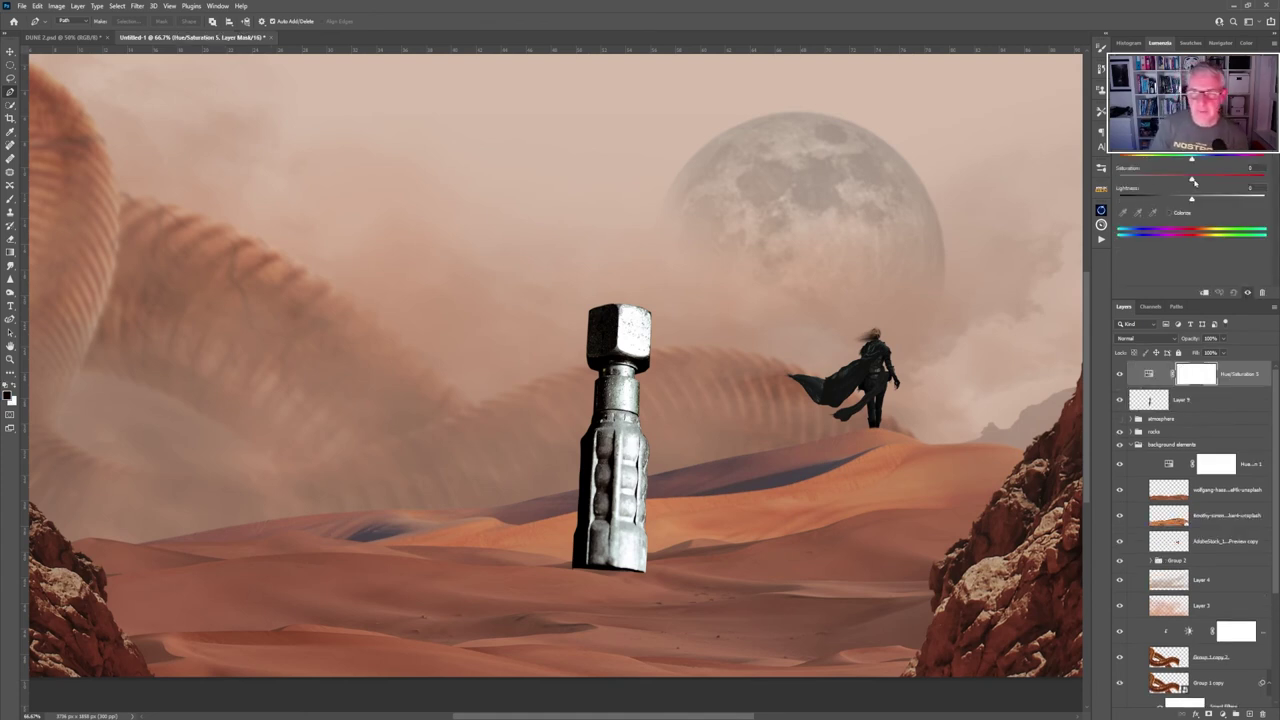
{"action": "left_click_drag", "start_coordinate": [1191, 181], "coordinate": [1168, 181]}
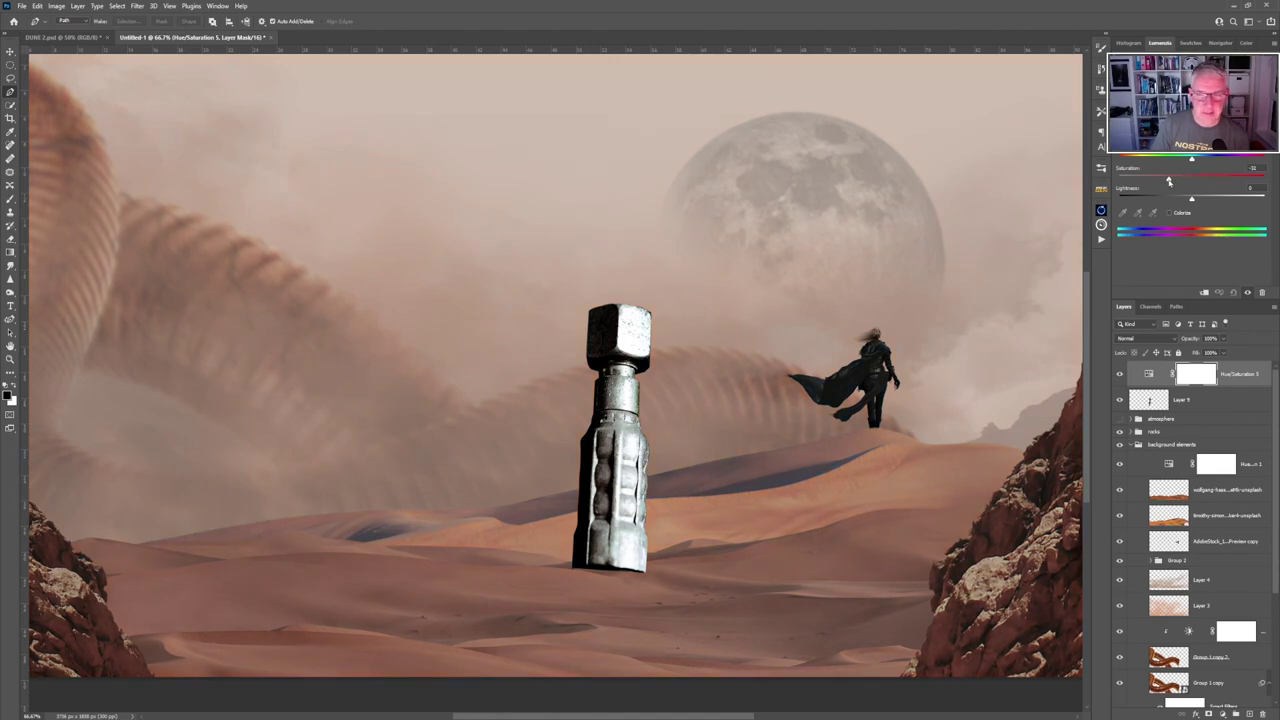
{"action": "left_click", "coordinate": [1207, 293]}
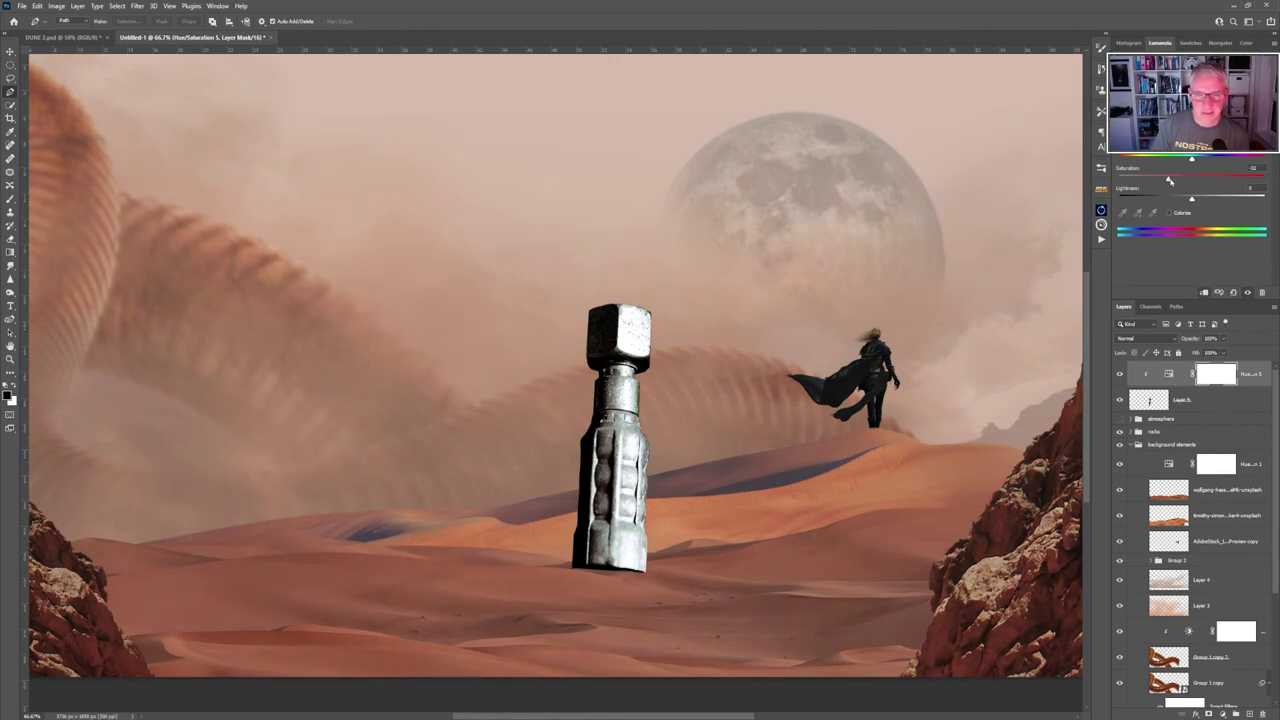
{"action": "mouse_move", "coordinate": [1169, 181]}
{"action": "left_mouse_down"}
{"action": "mouse_move", "coordinate": [1182, 200]}
{"action": "mouse_move", "coordinate": [1171, 200]}
{"action": "left_mouse_up"}
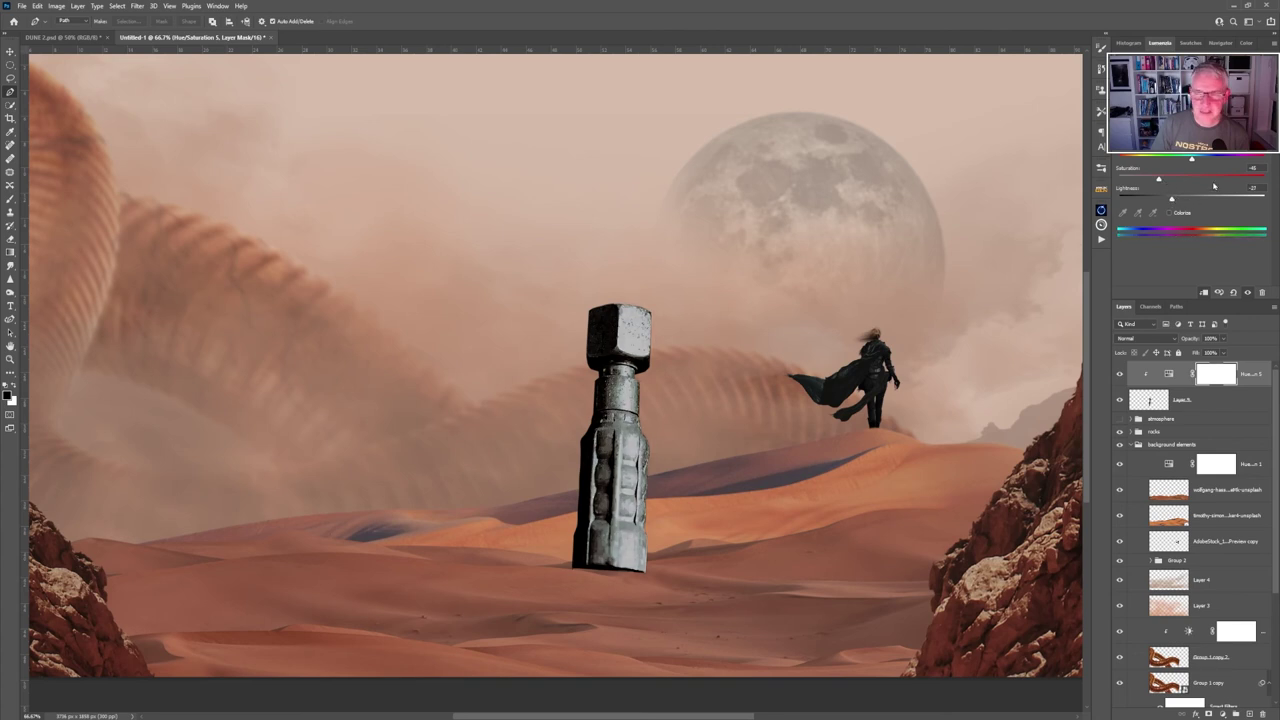
{"action": "left_click", "coordinate": [1178, 380]}
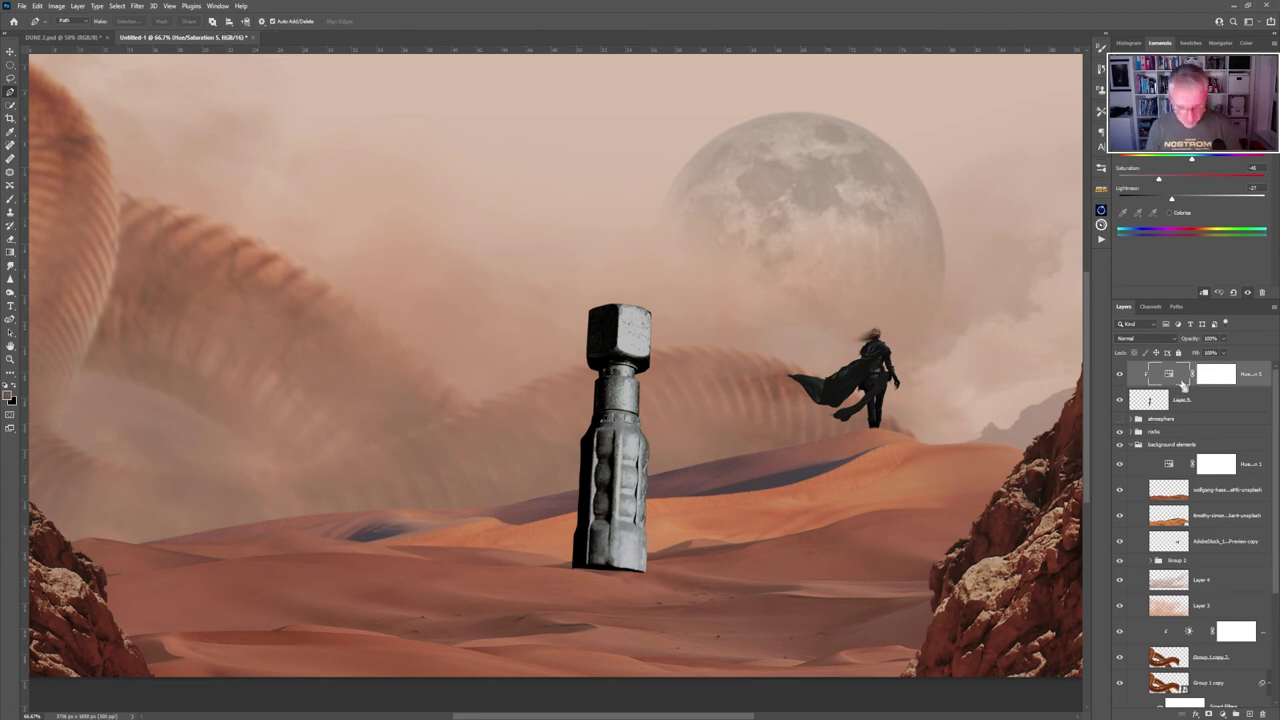
{"action": "key", "text": "ctrl+e"}
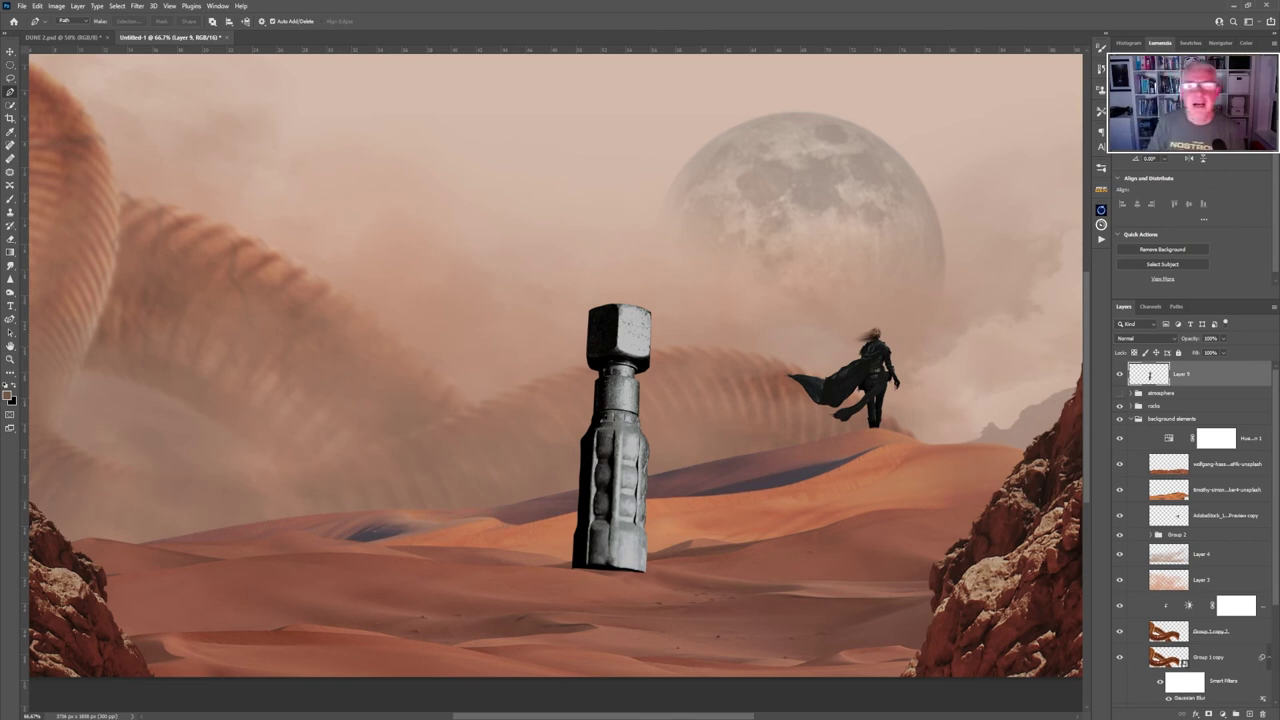
Place the motorcycle photo in the document above the fitting's layer.
{"action": "left_click_drag", "start_coordinate": [1249, 266], "coordinate": [660, 400]}
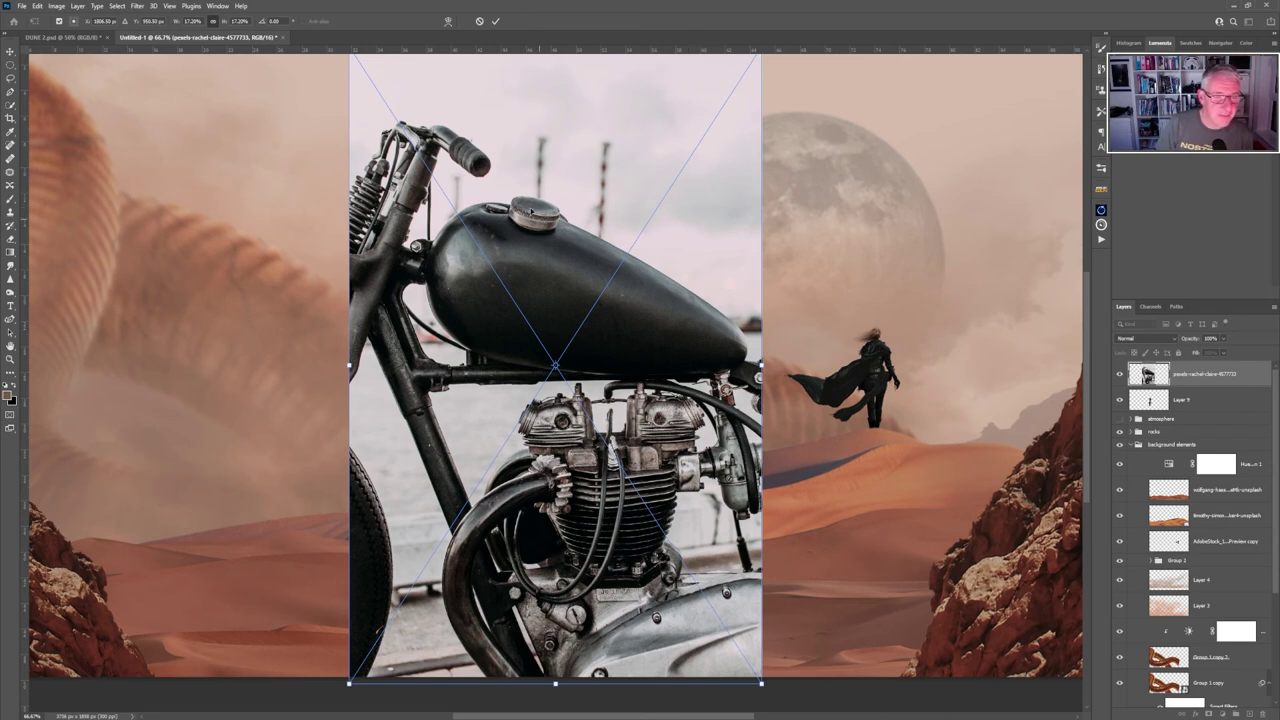
{"action": "left_click", "coordinate": [494, 22]}
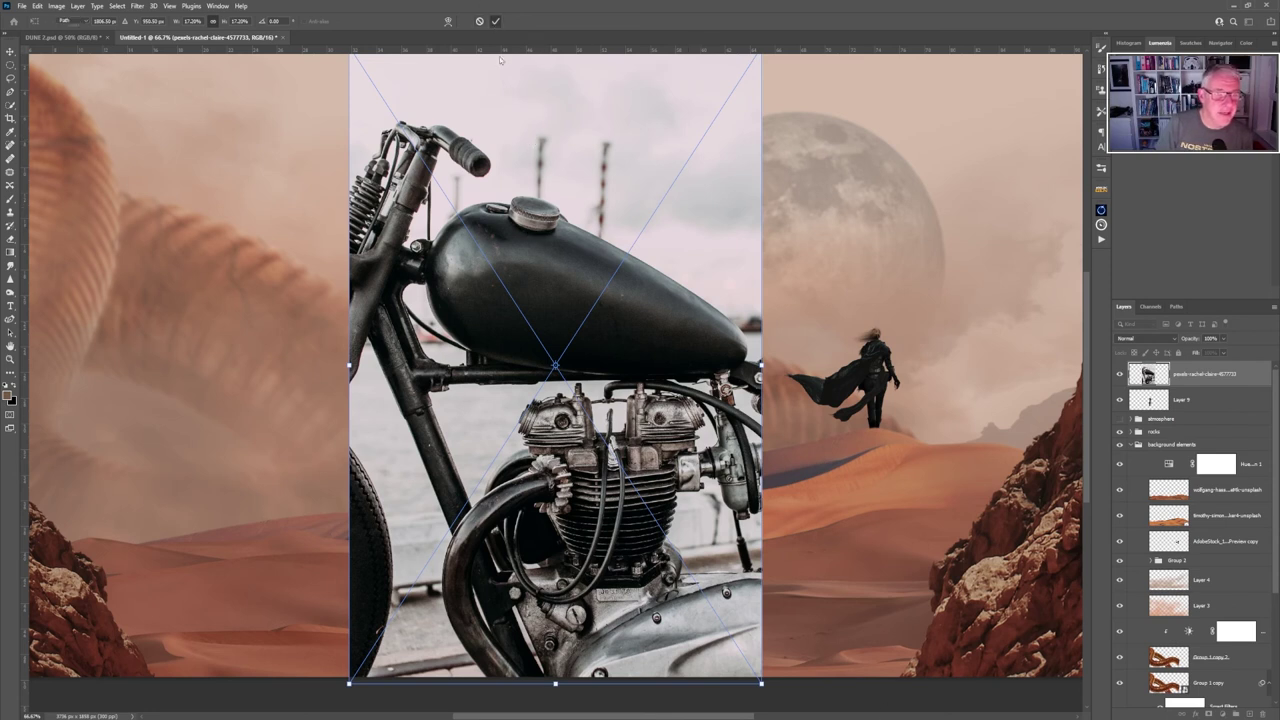
Trace a closed Pen path around the round fuel cap on the motorcycle's tank.
{"action": "left_click_drag", "start_coordinate": [535, 230], "coordinate": [710, 232]}
{"action": "key", "text": "w"}
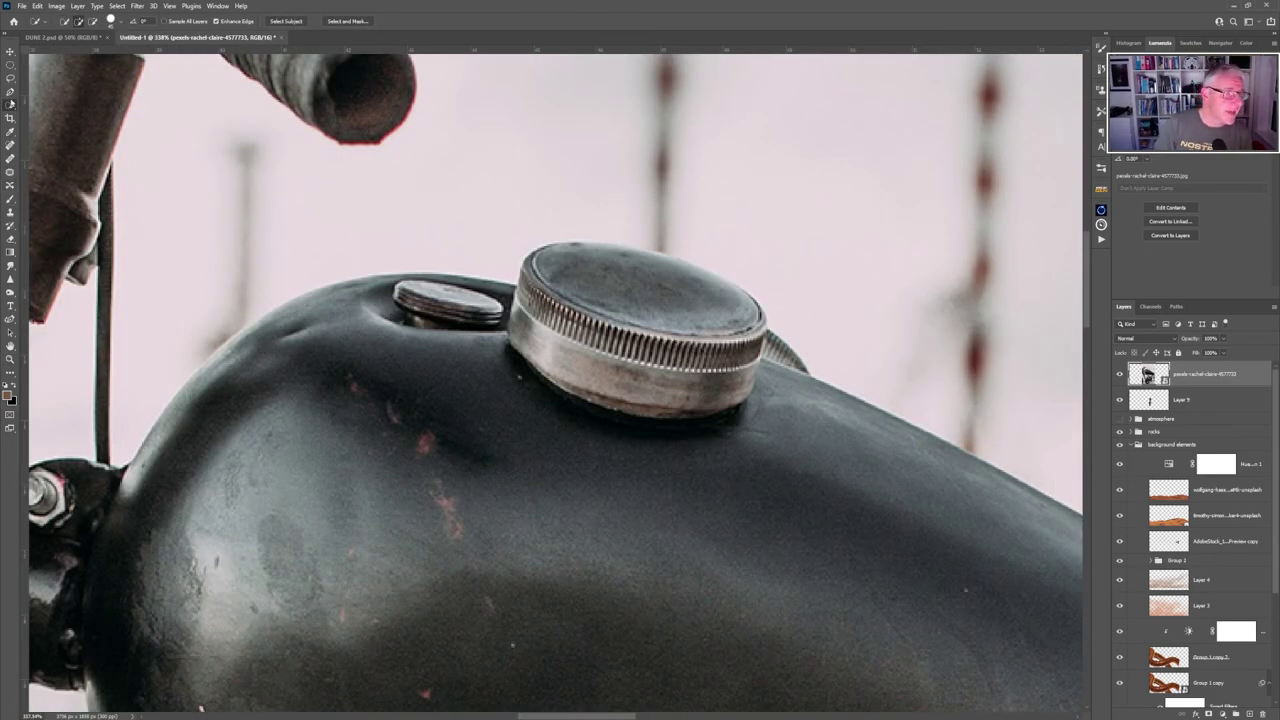
{"action": "key", "text": "p"}
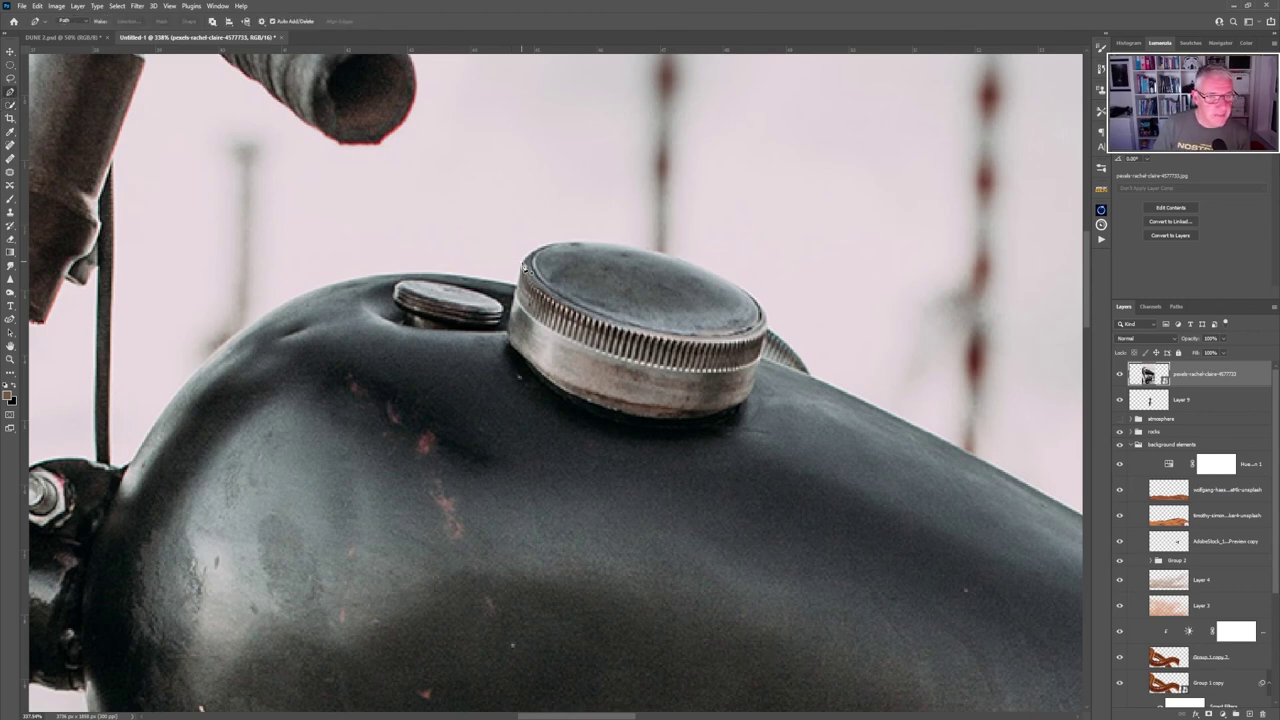
{"action": "left_click", "coordinate": [508, 342]}
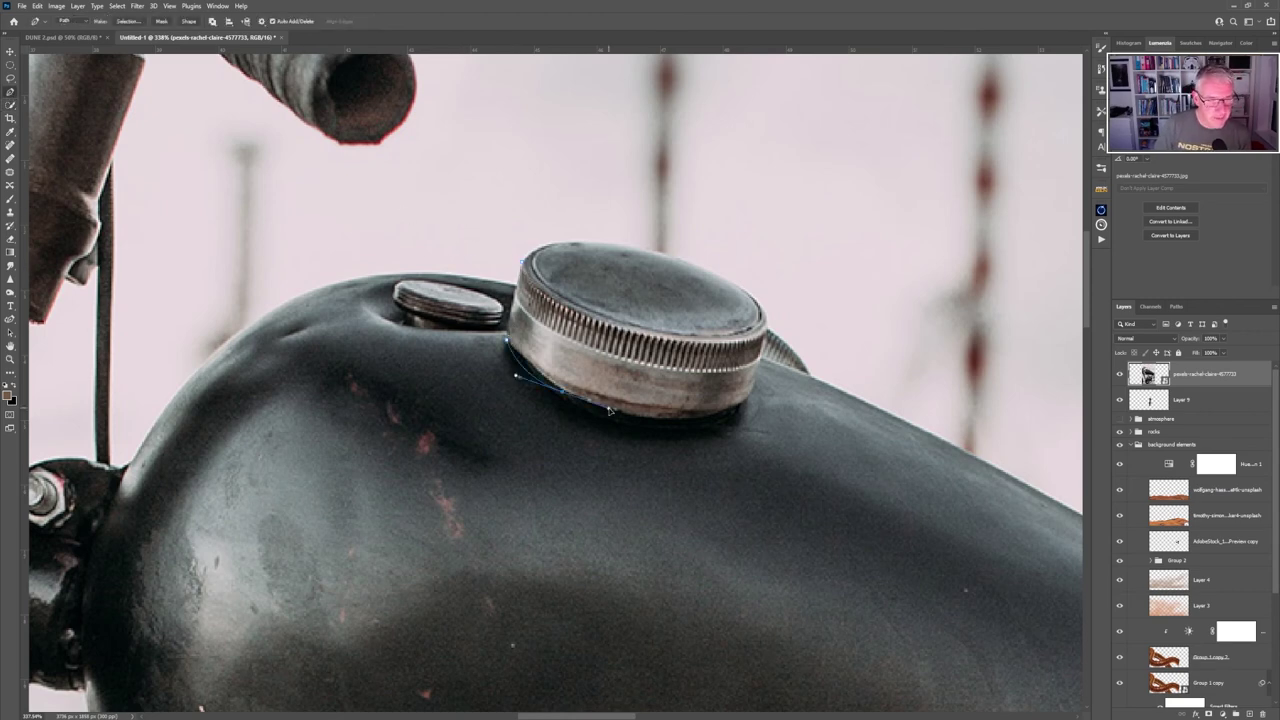
{"action": "left_click", "coordinate": [577, 403]}
{"action": "left_click", "coordinate": [690, 417]}
{"action": "left_click", "coordinate": [749, 392]}
{"action": "left_click", "coordinate": [766, 322]}
{"action": "left_click", "coordinate": [720, 275]}
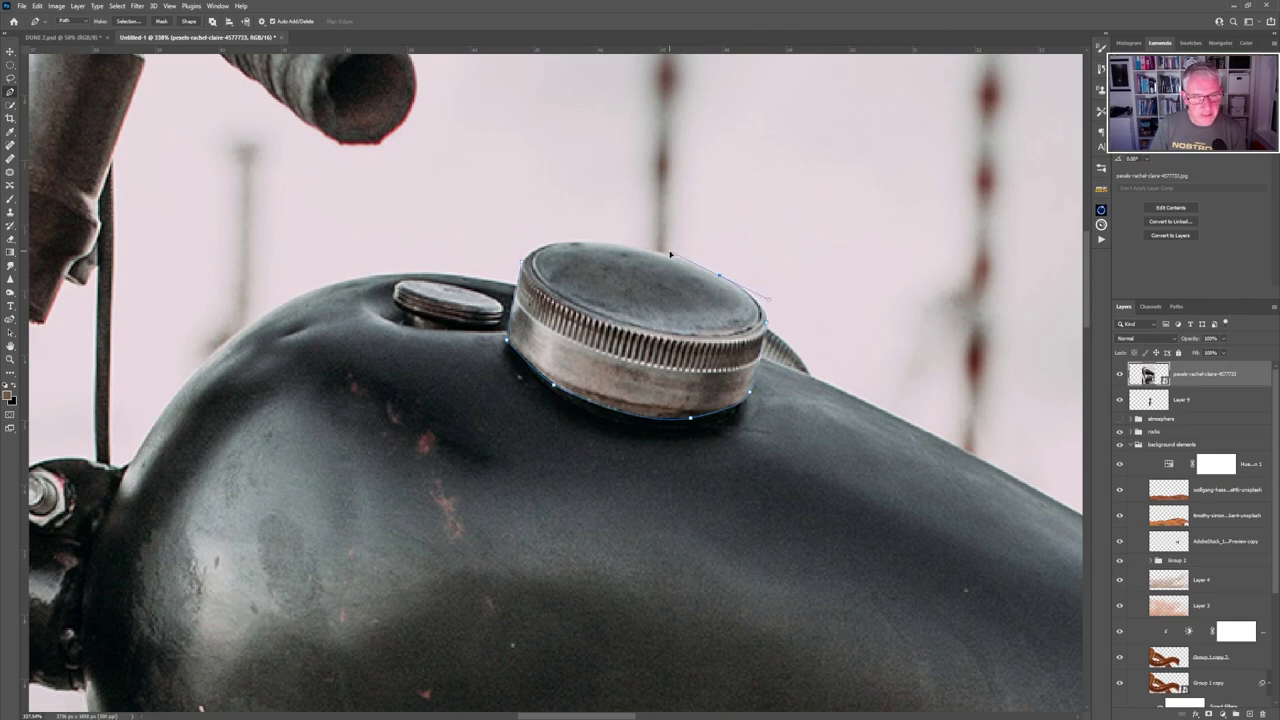
{"action": "left_click", "coordinate": [612, 243]}
{"action": "left_click", "coordinate": [541, 245]}
{"action": "left_click", "coordinate": [522, 263]}
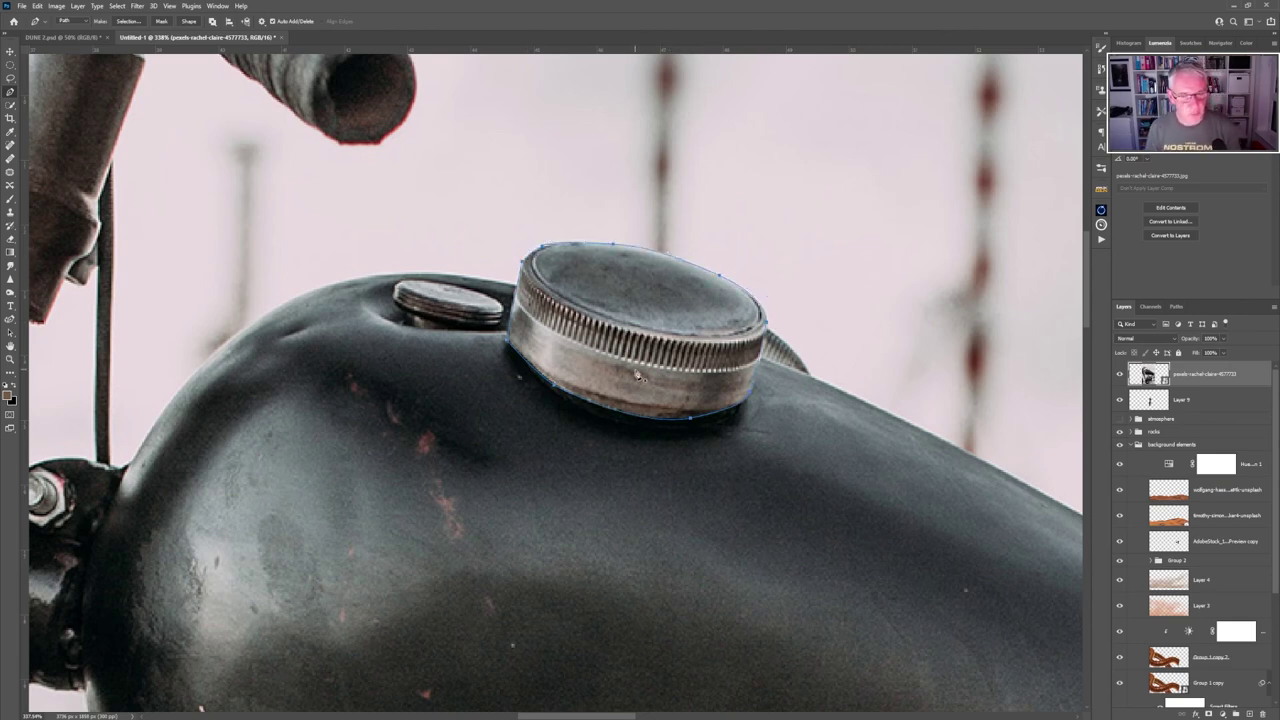
Convert the path to a selection, copy the fuel cap to its own layer and delete the motorcycle photo's layer.
{"action": "left_click", "coordinate": [119, 22]}
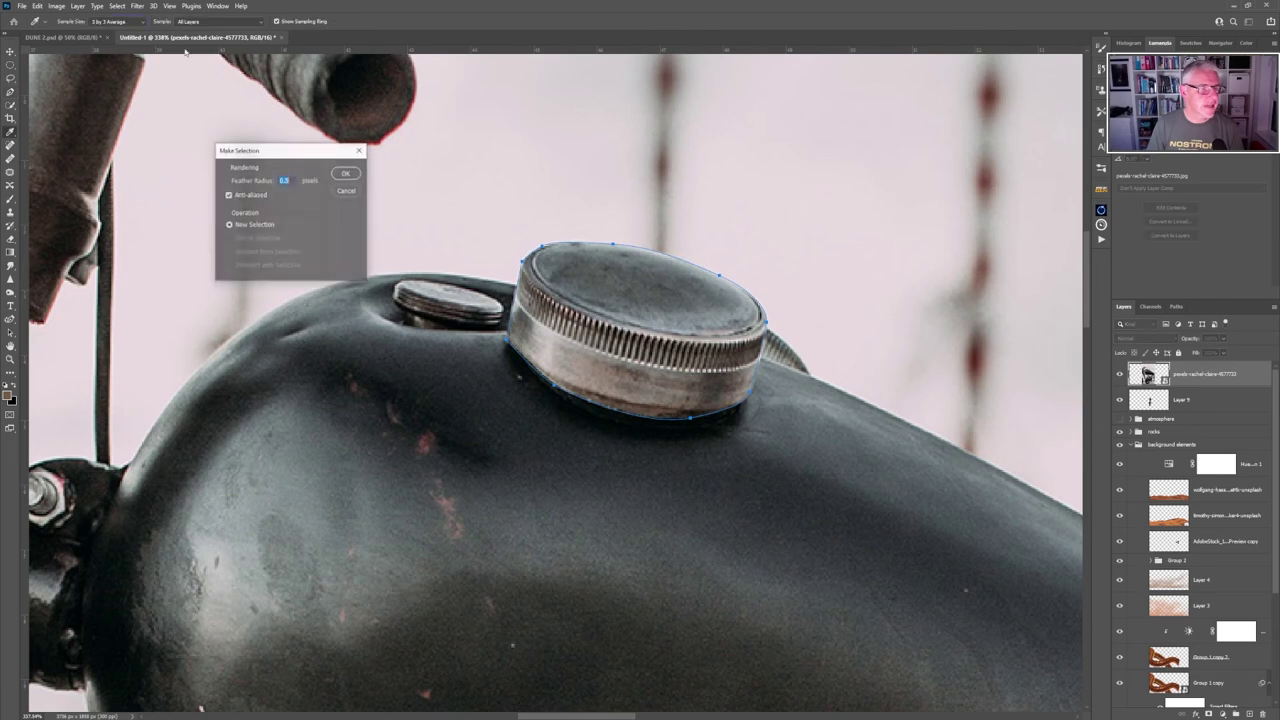
{"action": "left_click", "coordinate": [346, 174]}
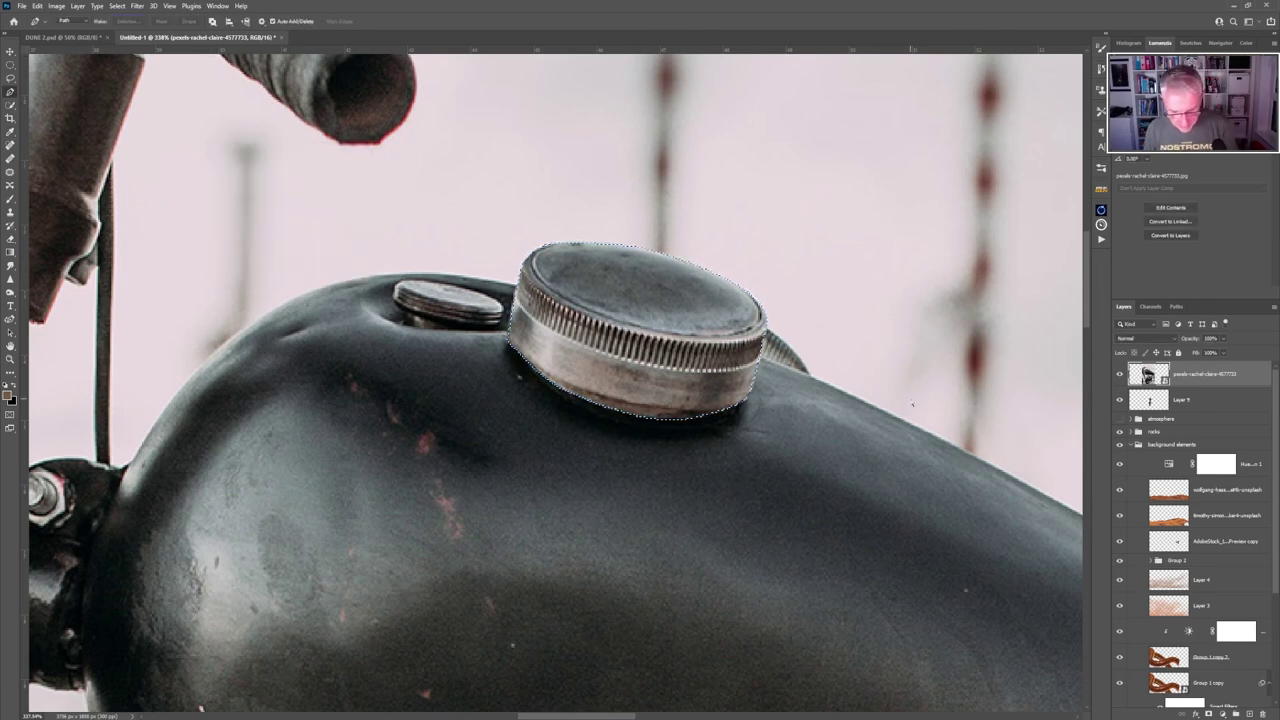
{"action": "key", "text": "ctrl+j"}
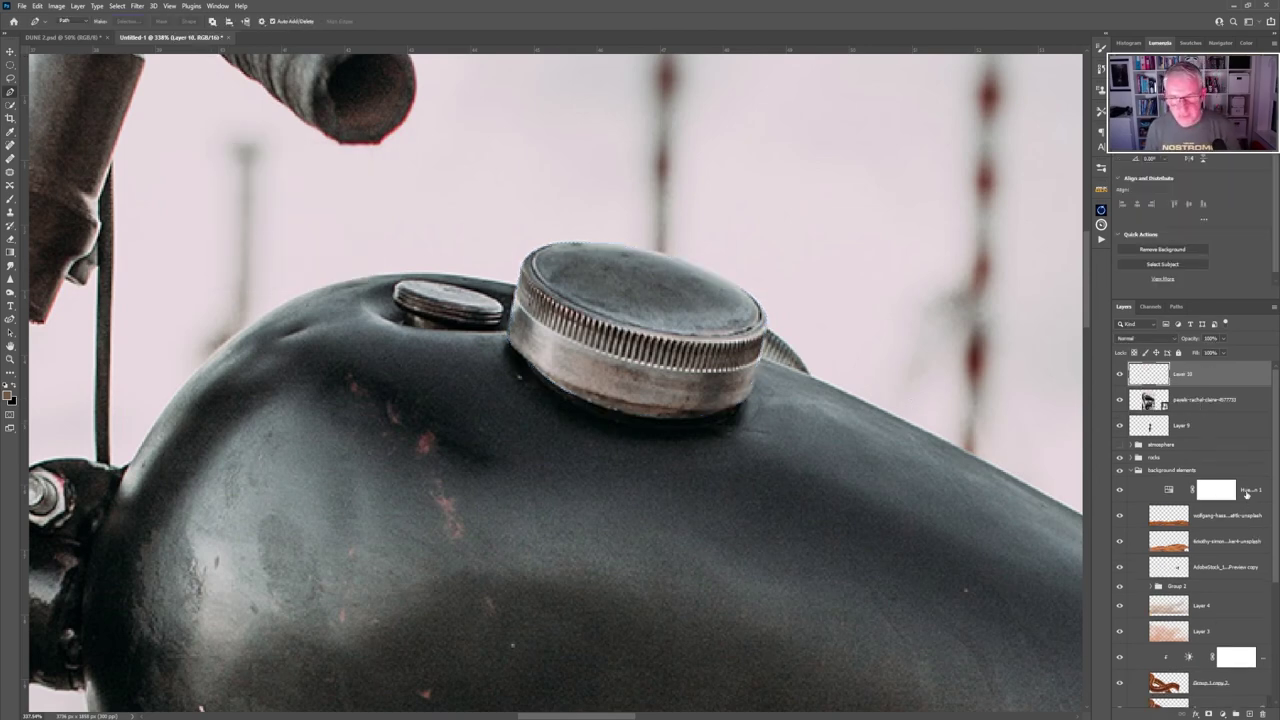
{"action": "left_click", "coordinate": [1196, 400]}
{"action": "key", "text": "Delete"}
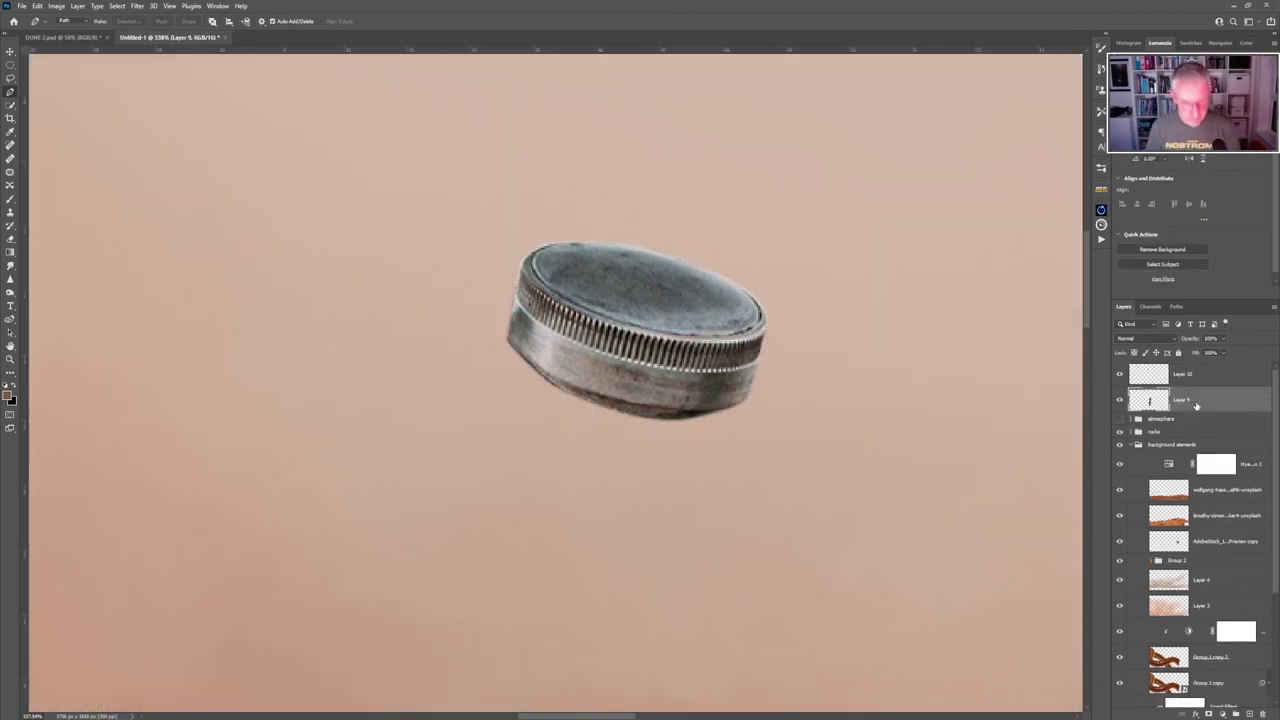
Enlarge the fuel cap, rotate it about 169° so it is upside down, and place it above the hex nut.
{"action": "scroll", "coordinate": [676, 424], "scroll_direction": "down", "scroll_amount": 5}
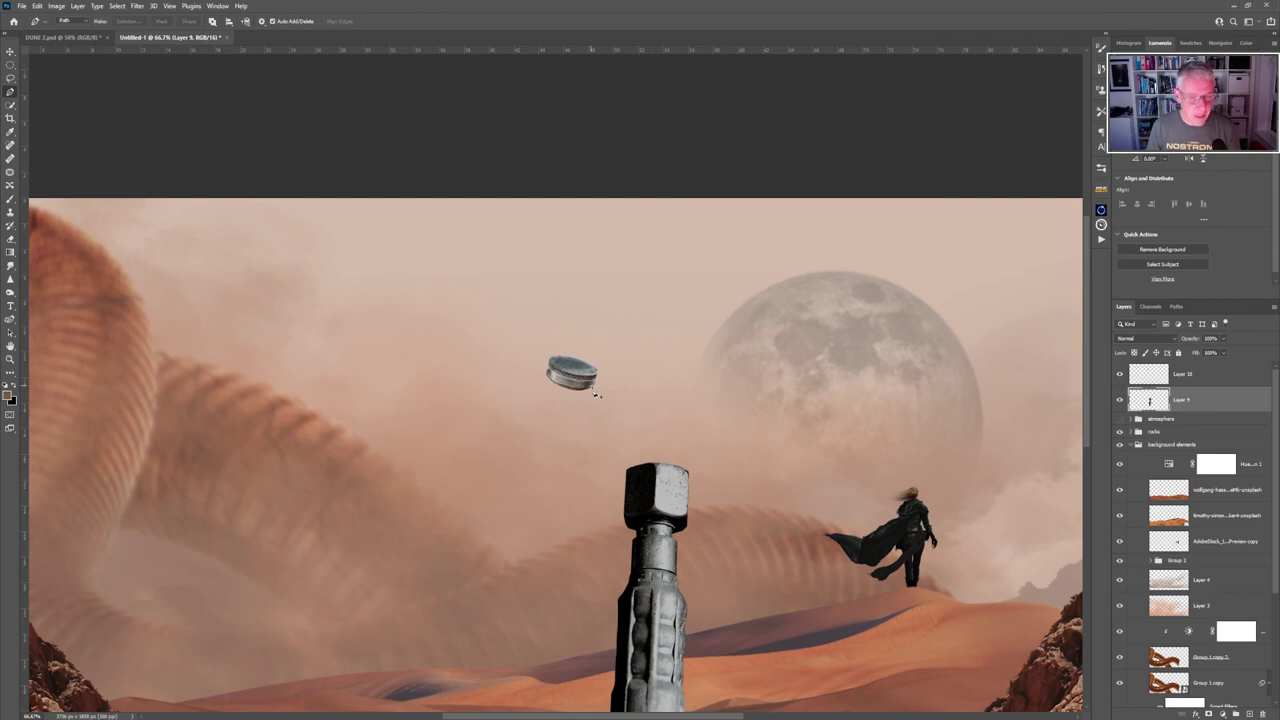
{"action": "key", "text": "v"}
{"action": "left_click", "coordinate": [574, 378]}
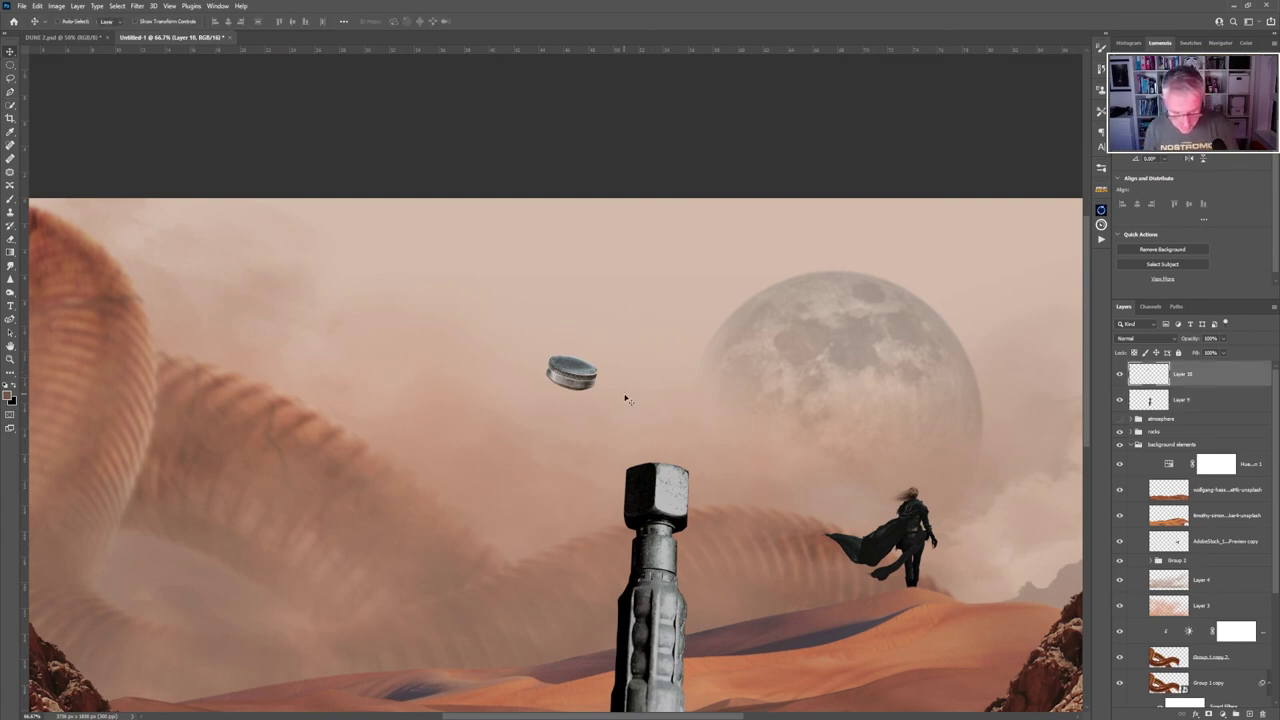
{"action": "key", "text": "ctrl+t"}
{"action": "left_click_drag", "start_coordinate": [600, 372], "coordinate": [643, 372]}
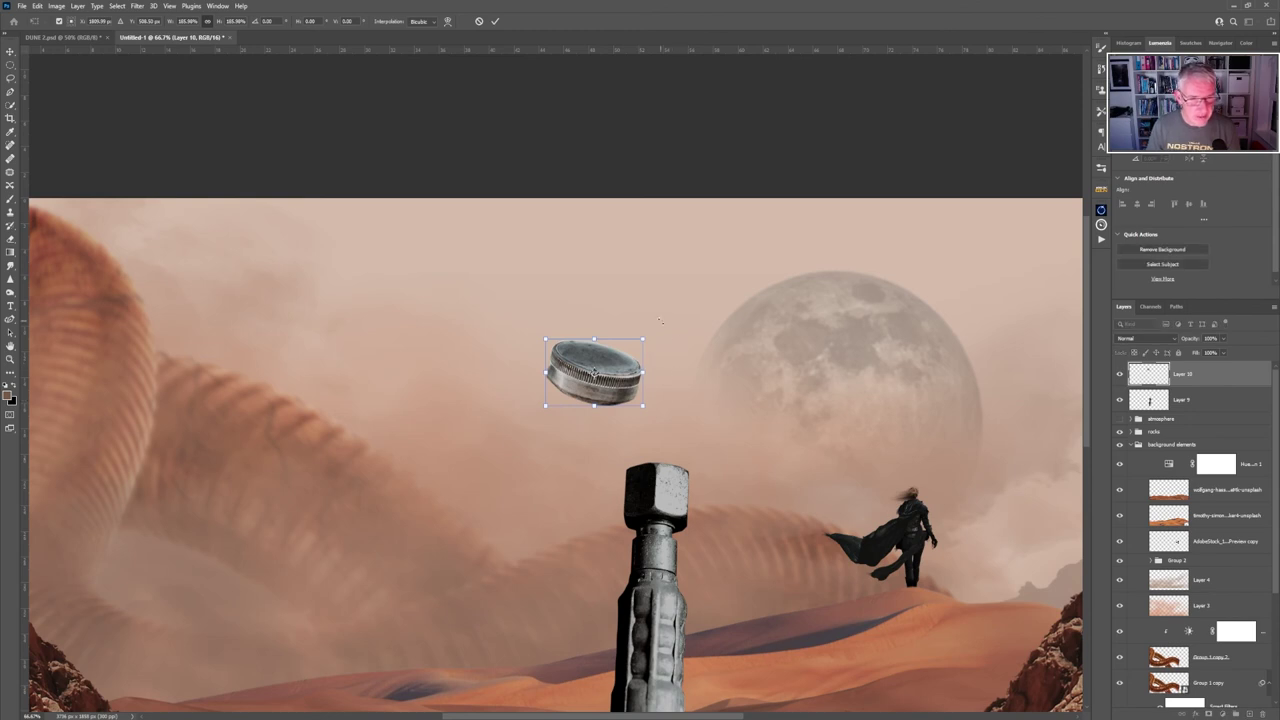
{"action": "left_click_drag", "start_coordinate": [660, 320], "coordinate": [532, 434]}
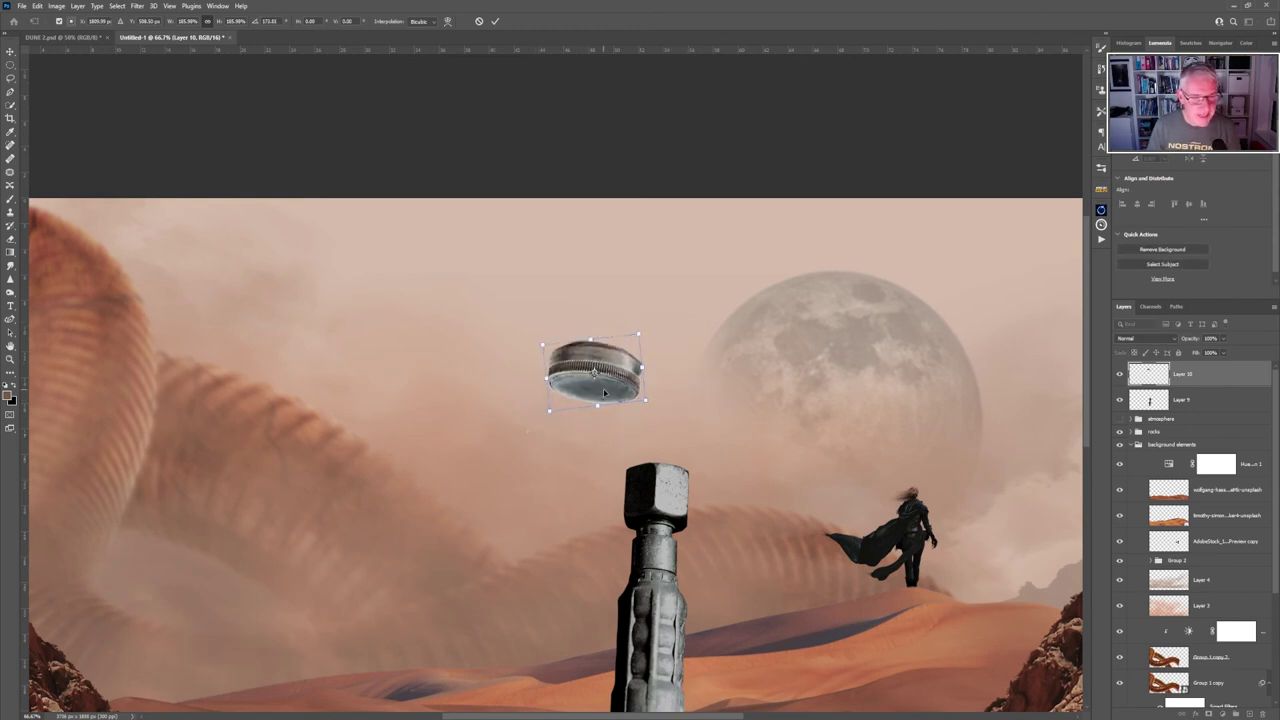
{"action": "left_click_drag", "start_coordinate": [603, 400], "coordinate": [698, 392]}
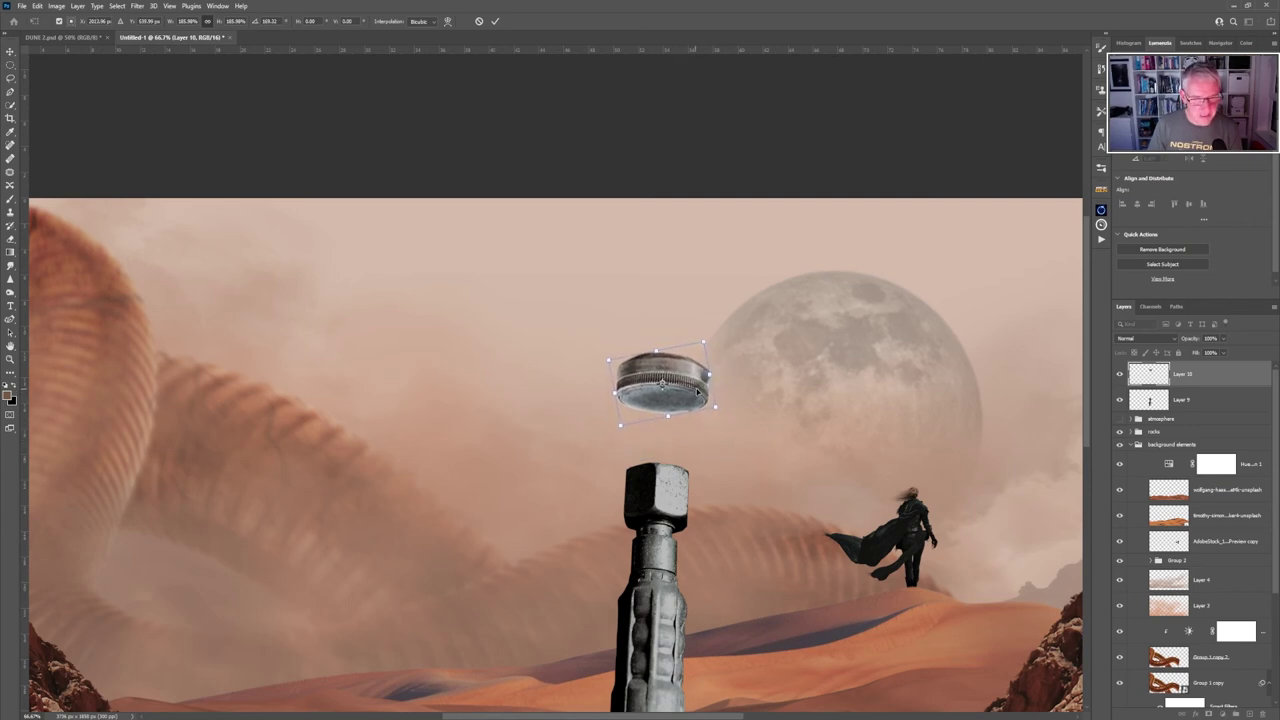
{"action": "left_click", "coordinate": [494, 21]}
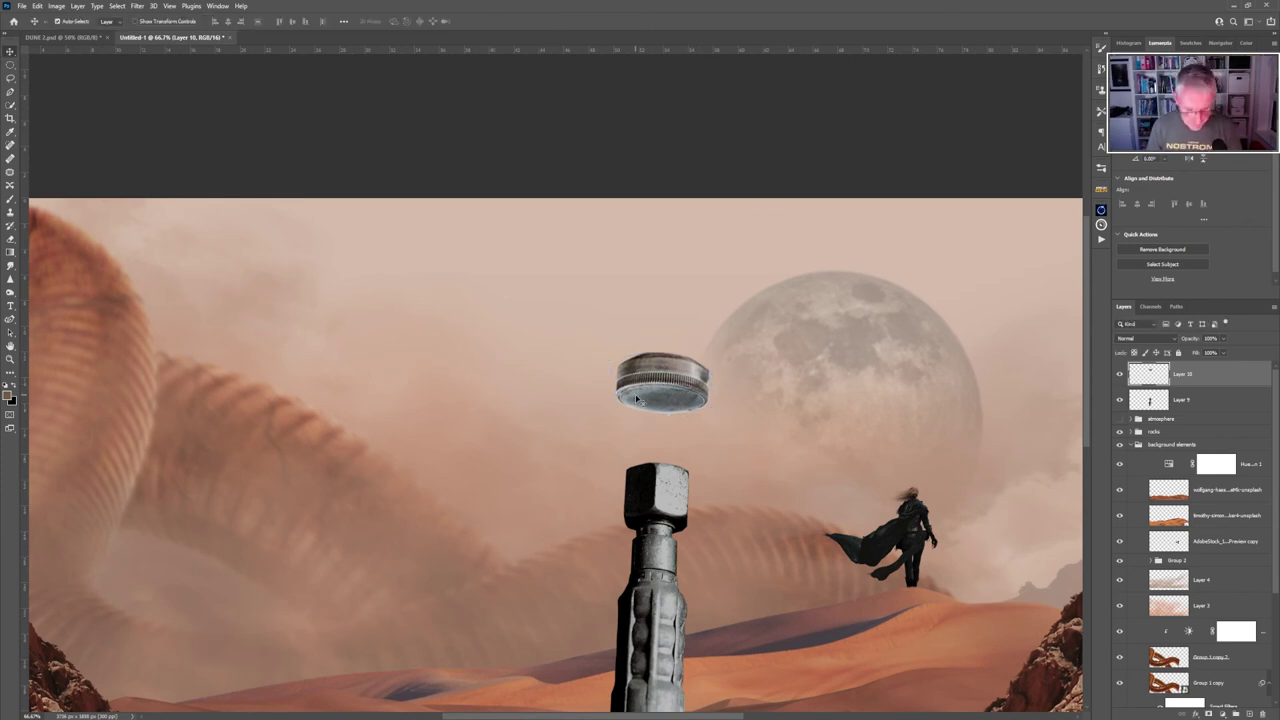
Clip a Brightness/Contrast adjustment to the fuel cap, lowering the brightness and setting the contrast to 77.
{"action": "key", "text": "z"}
{"action": "left_click_drag", "start_coordinate": [659, 392], "coordinate": [692, 383]}
{"action": "key", "text": "v"}
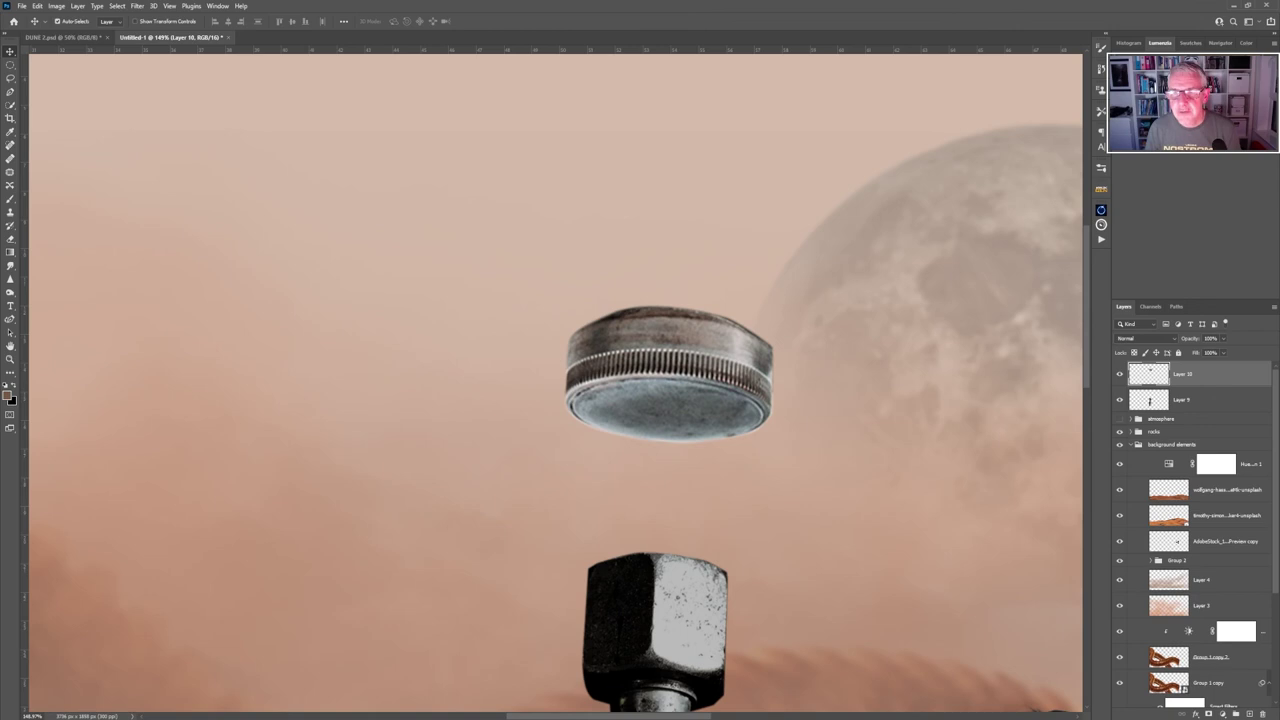
{"action": "left_click", "coordinate": [1200, 174]}
{"action": "left_click_drag", "start_coordinate": [1192, 150], "coordinate": [1180, 150]}
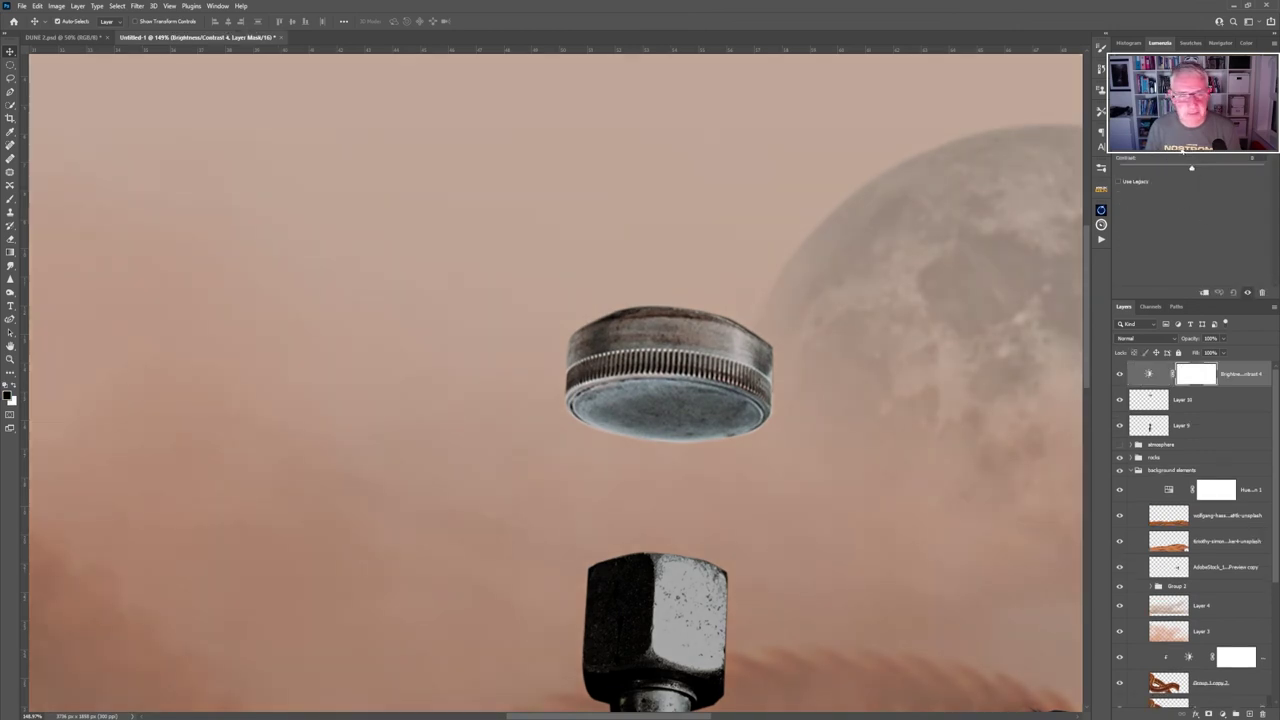
{"action": "left_click", "coordinate": [1205, 292]}
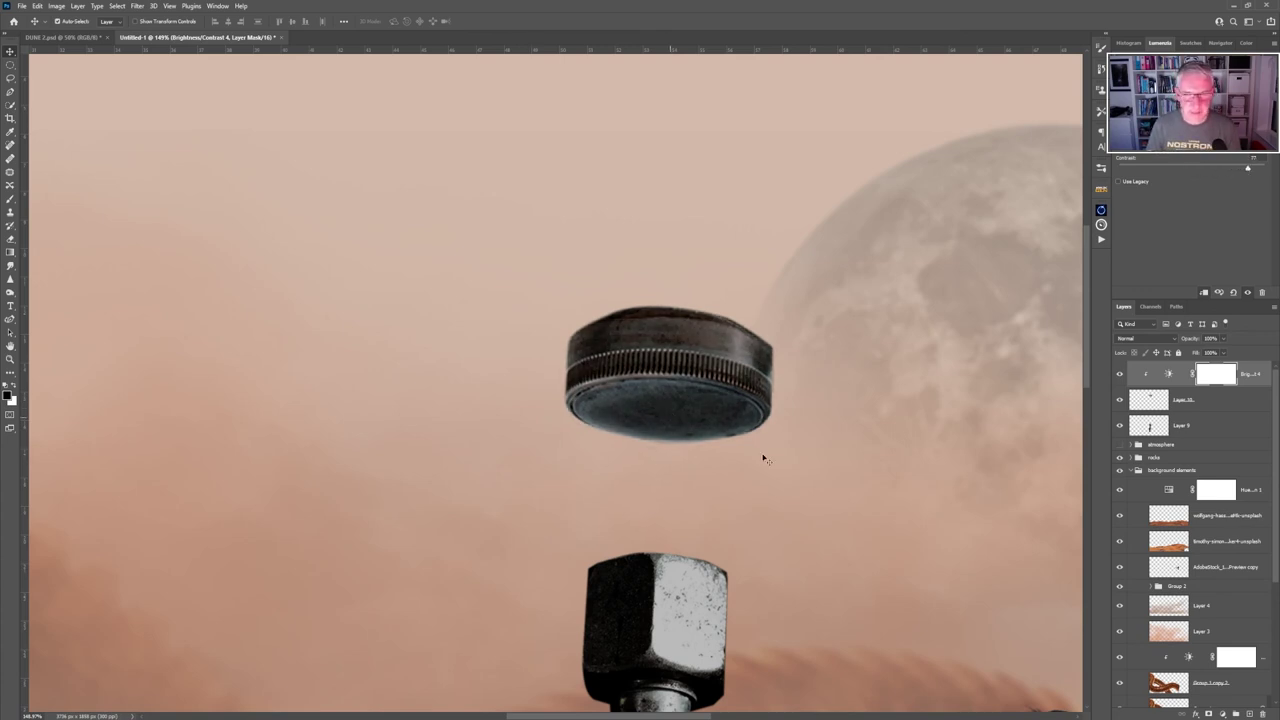
Target the adjustment's mask with an enlarged black brush, try a stroke on the cap's outer edge and undo it.
{"action": "left_click", "coordinate": [1170, 375]}
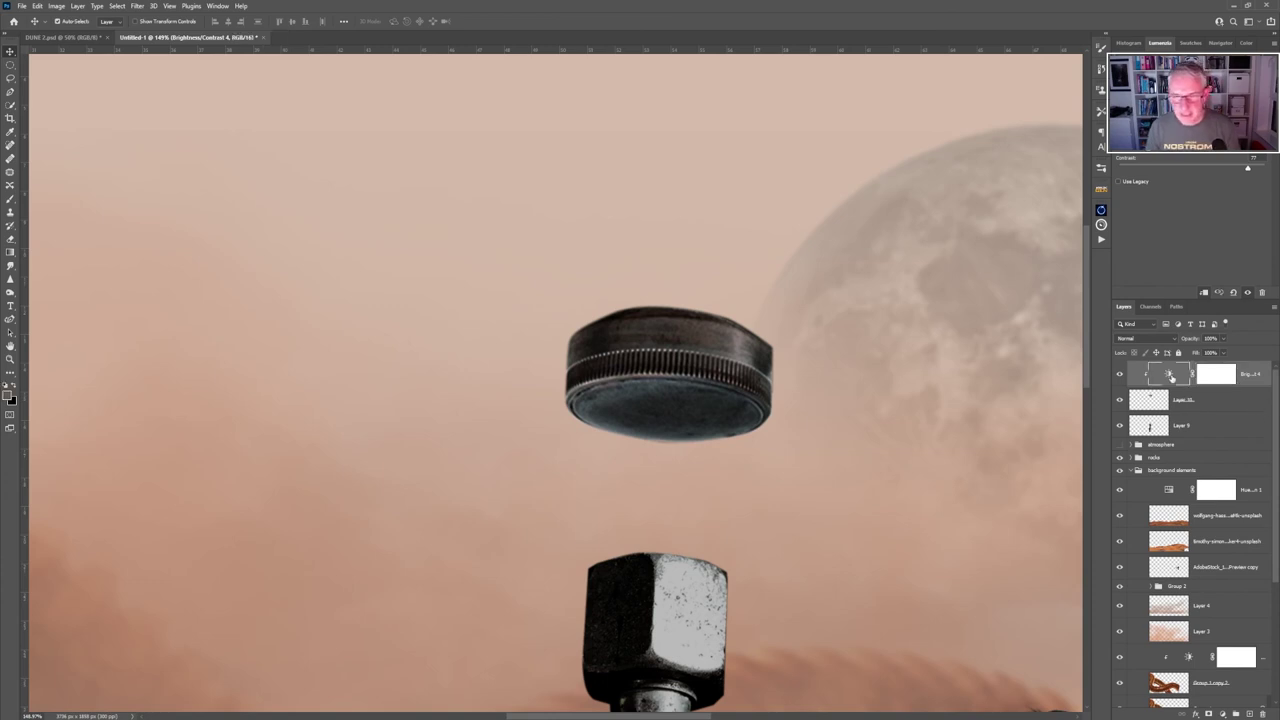
{"action": "left_click", "coordinate": [1216, 374]}
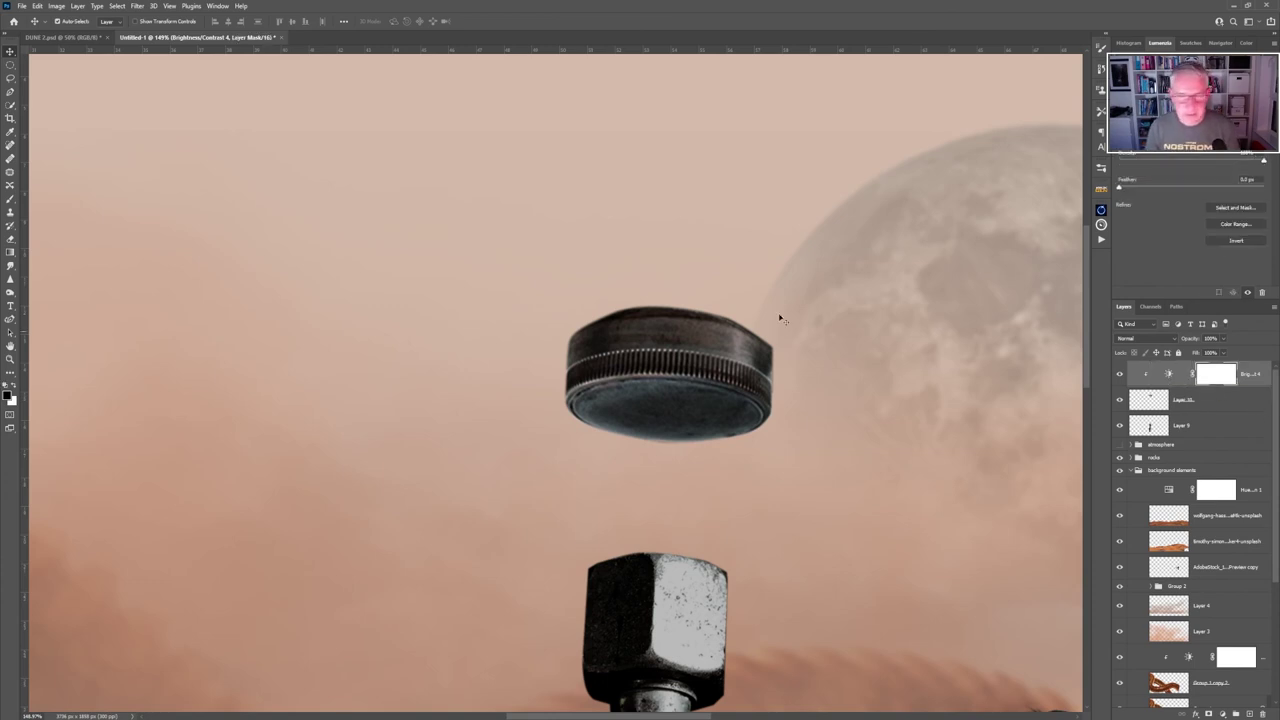
{"action": "left_click", "coordinate": [10, 198]}
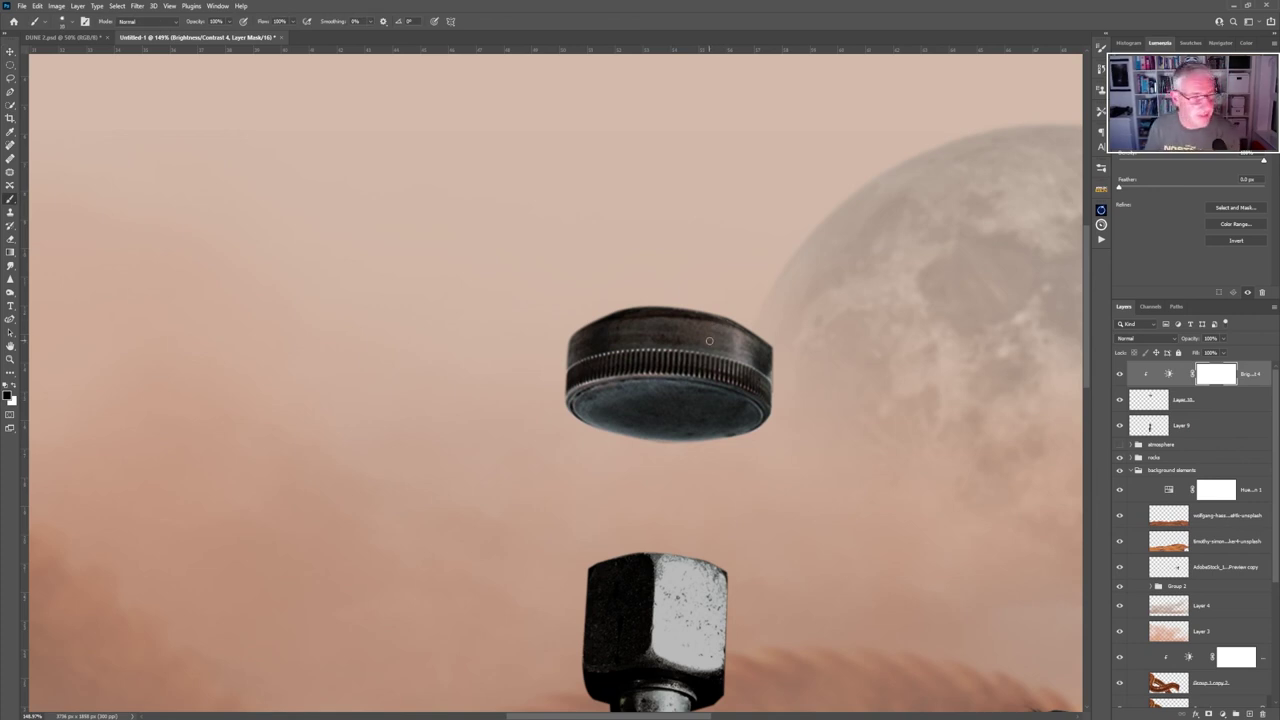
{"action": "key", "text": "bracketright"}
{"action": "key", "text": "bracketright"}
{"action": "key", "text": "bracketright"}
{"action": "key", "text": "bracketright"}
{"action": "key", "text": "bracketright"}
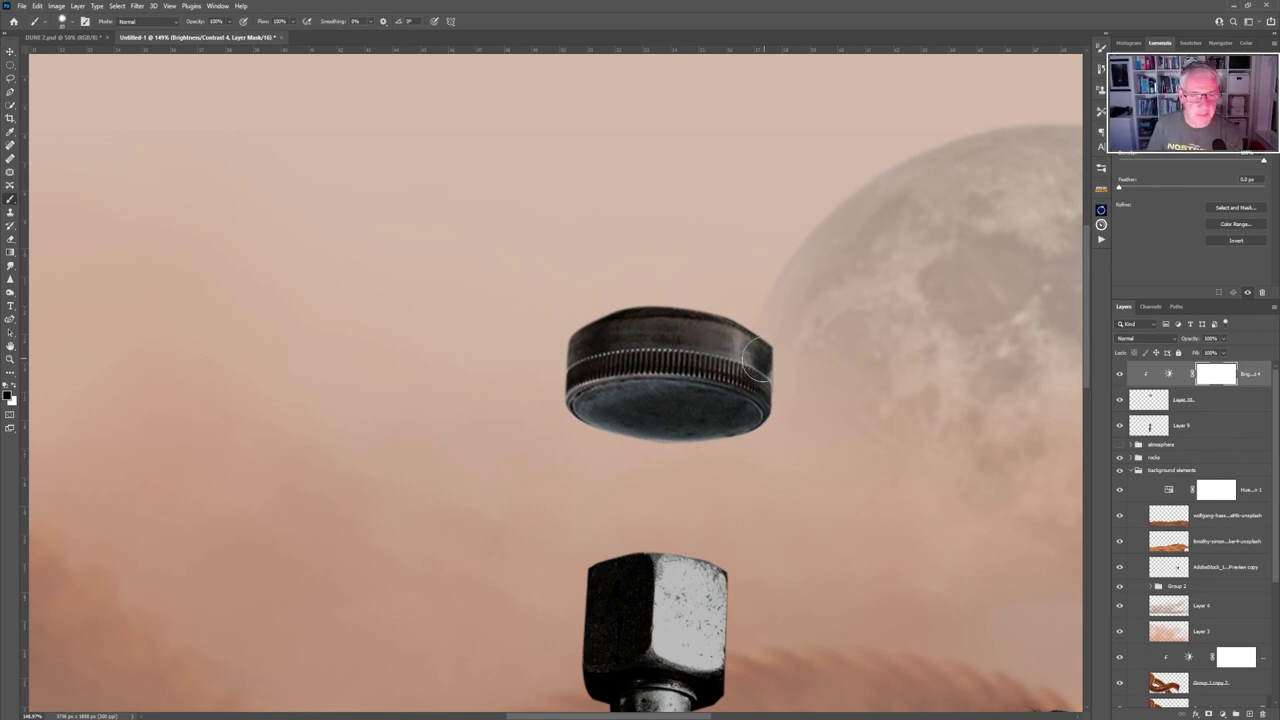
{"action": "mouse_move", "coordinate": [757, 361]}
{"action": "left_mouse_down"}
{"action": "mouse_move", "coordinate": [698, 339]}
{"action": "mouse_move", "coordinate": [628, 343]}
{"action": "mouse_move", "coordinate": [683, 337]}
{"action": "mouse_move", "coordinate": [637, 347]}
{"action": "mouse_move", "coordinate": [701, 346]}
{"action": "mouse_move", "coordinate": [785, 370]}
{"action": "mouse_move", "coordinate": [710, 320]}
{"action": "mouse_move", "coordinate": [625, 310]}
{"action": "mouse_move", "coordinate": [765, 380]}
{"action": "left_mouse_up"}
{"action": "key", "text": "ctrl+z"}
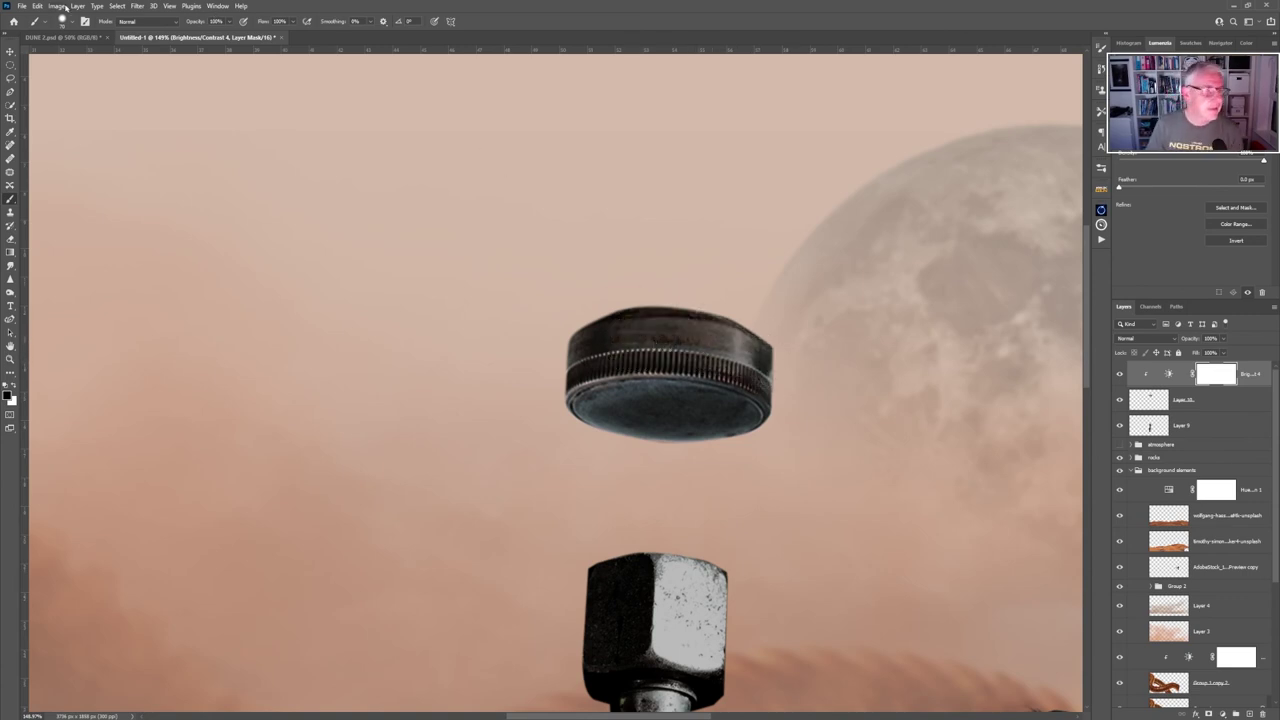
With a 0% hardness brush, mask the darkening off the cap's metal side and merge the adjustment into the cap's layer.
{"action": "left_click", "coordinate": [71, 23]}
{"action": "left_click_drag", "start_coordinate": [66, 78], "coordinate": [54, 80]}
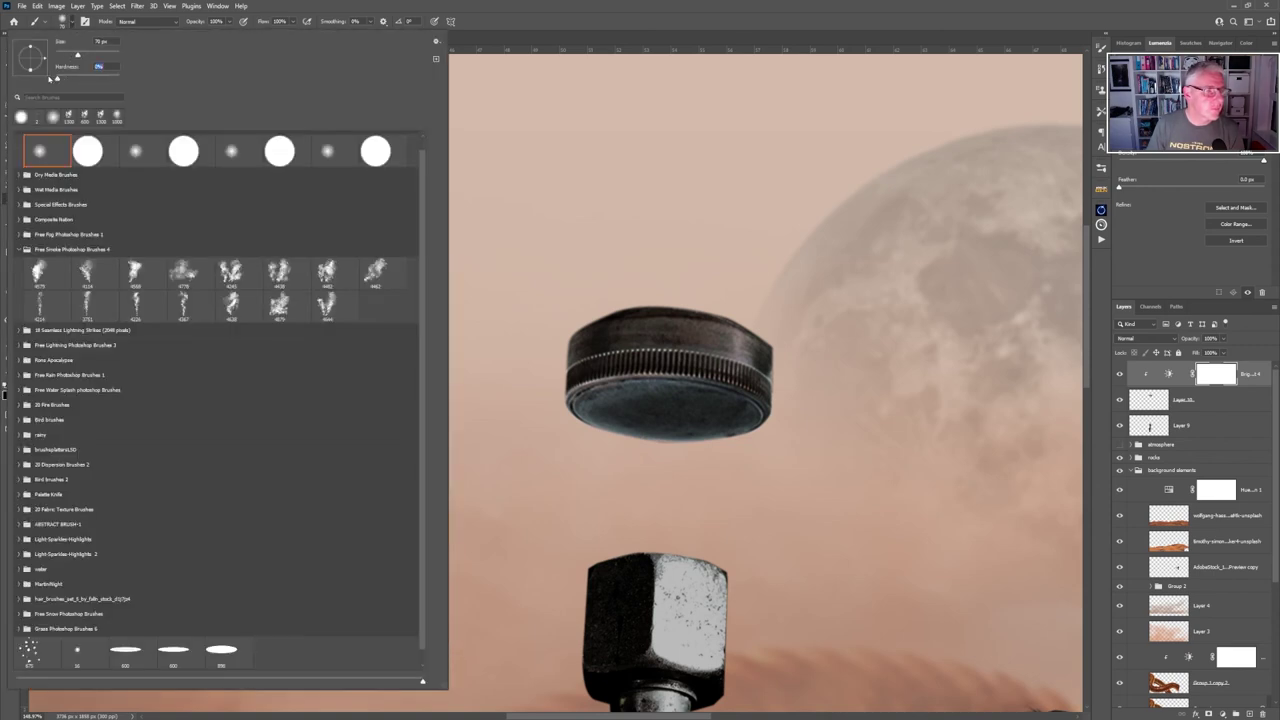
{"action": "key", "text": "Return"}
{"action": "mouse_move", "coordinate": [805, 351]}
{"action": "left_mouse_down"}
{"action": "mouse_move", "coordinate": [740, 335]}
{"action": "mouse_move", "coordinate": [765, 360]}
{"action": "mouse_move", "coordinate": [674, 369]}
{"action": "mouse_move", "coordinate": [778, 352]}
{"action": "left_mouse_up"}
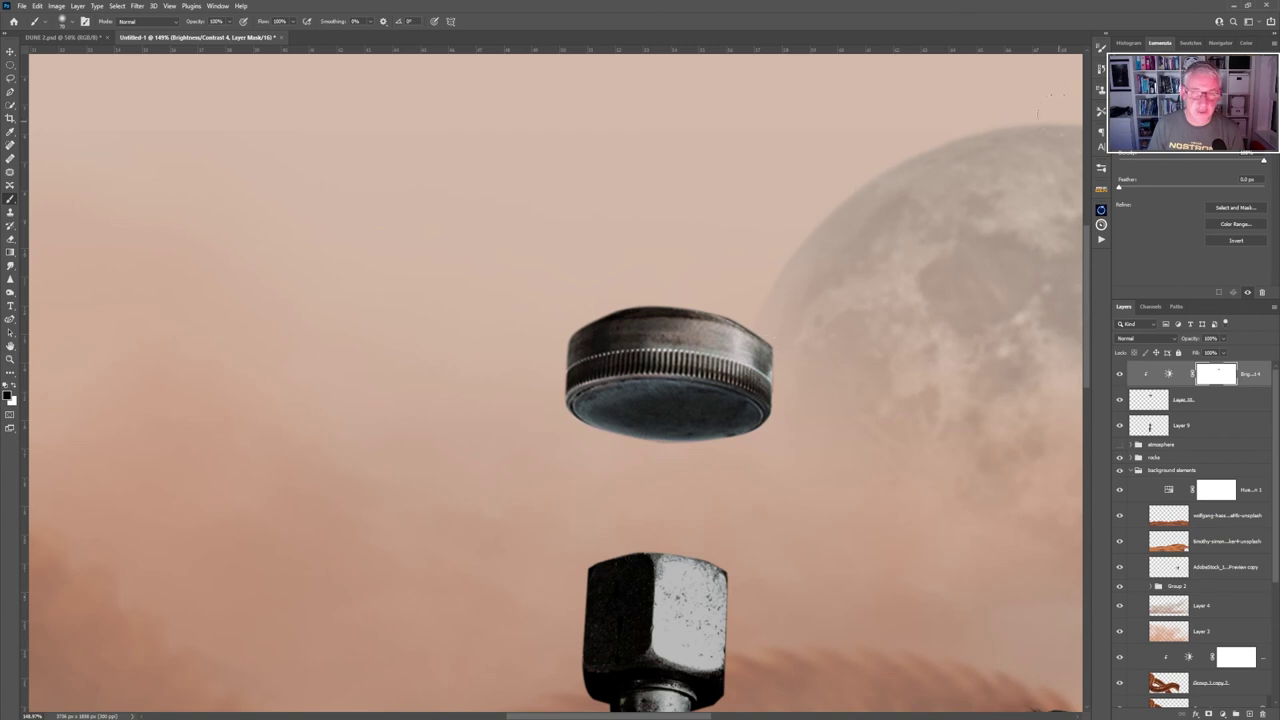
{"action": "mouse_move", "coordinate": [705, 312]}
{"action": "left_mouse_down"}
{"action": "mouse_move", "coordinate": [649, 315]}
{"action": "mouse_move", "coordinate": [631, 326]}
{"action": "mouse_move", "coordinate": [675, 335]}
{"action": "mouse_move", "coordinate": [608, 352]}
{"action": "mouse_move", "coordinate": [690, 347]}
{"action": "mouse_move", "coordinate": [617, 331]}
{"action": "mouse_move", "coordinate": [632, 314]}
{"action": "mouse_move", "coordinate": [733, 413]}
{"action": "mouse_move", "coordinate": [636, 408]}
{"action": "mouse_move", "coordinate": [731, 422]}
{"action": "mouse_move", "coordinate": [631, 412]}
{"action": "left_mouse_up"}
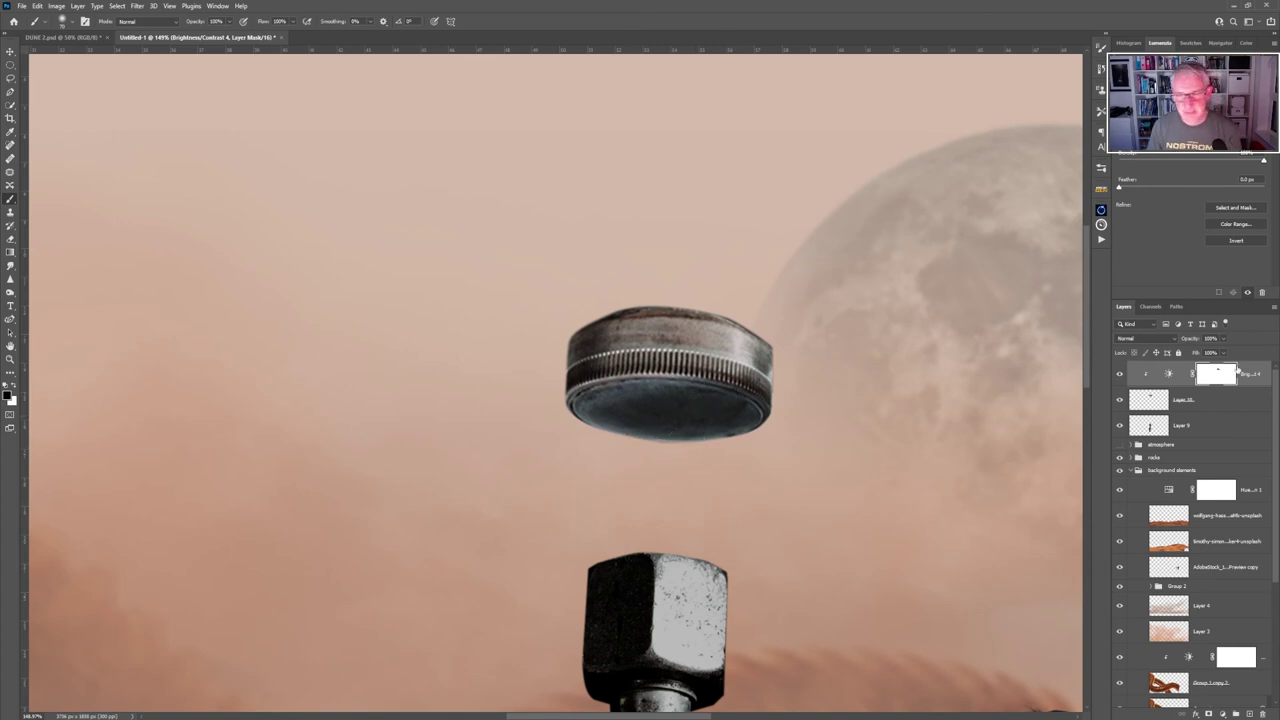
{"action": "left_click", "coordinate": [1185, 381]}
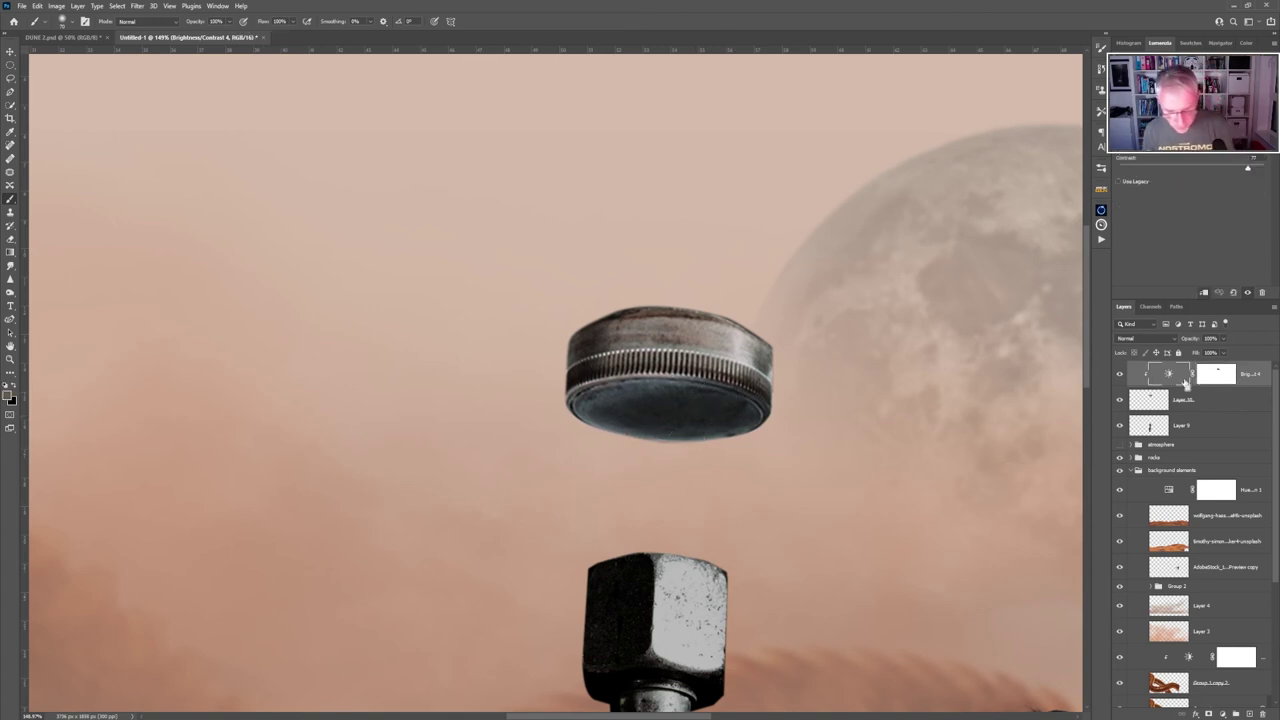
{"action": "key", "text": "Delete"}
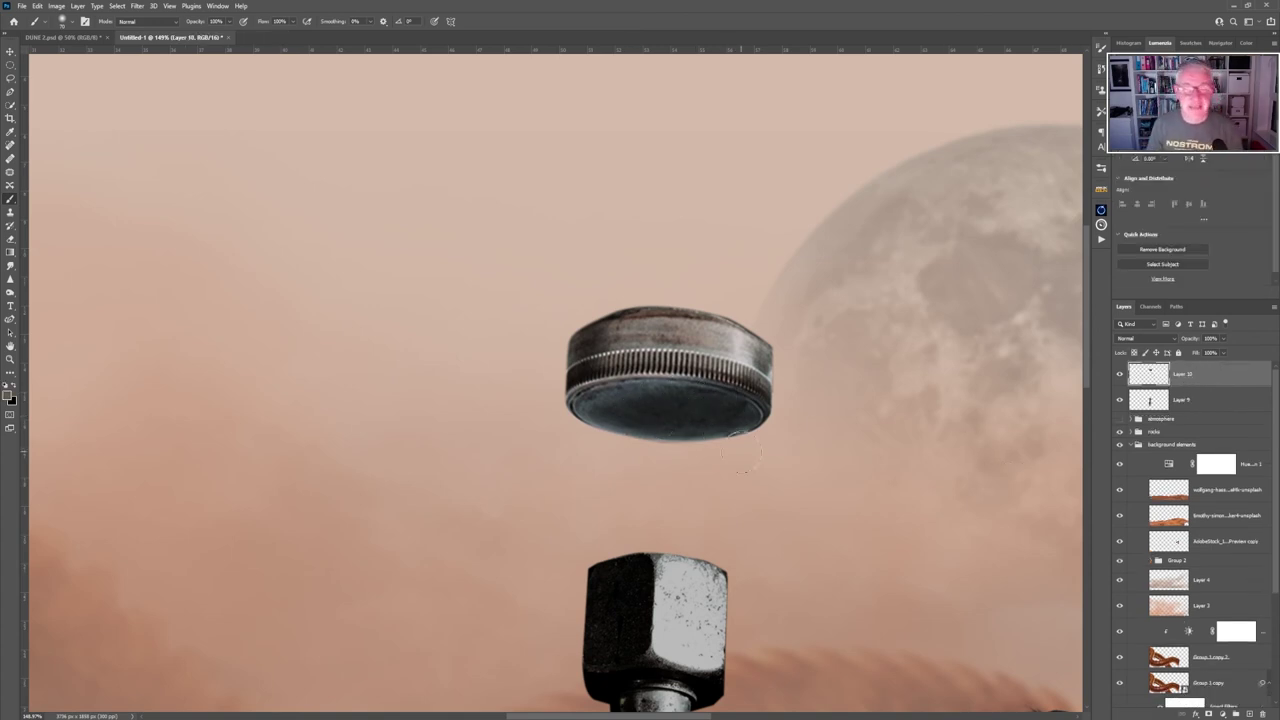
Duplicate the fuel cap, place the copy over the top of the hex nut and order its layer behind the fitting.
{"action": "key", "text": "v"}
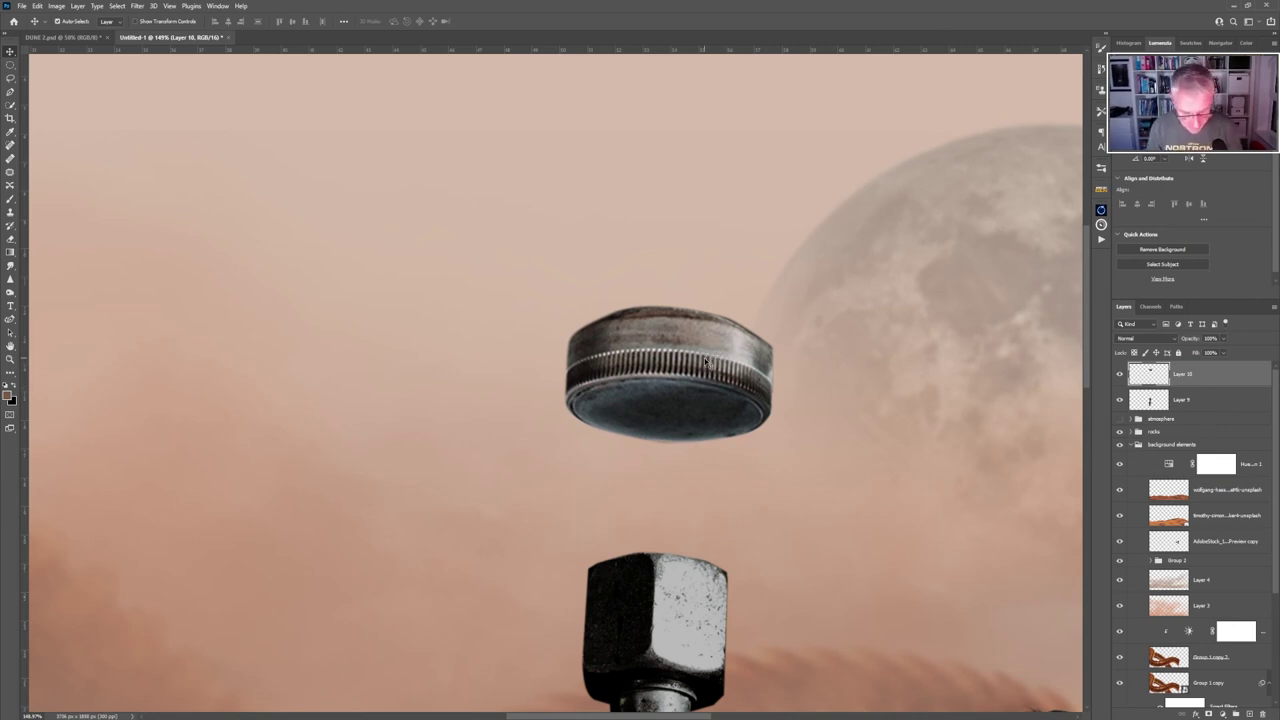
{"action": "key", "text": "ctrl+j"}
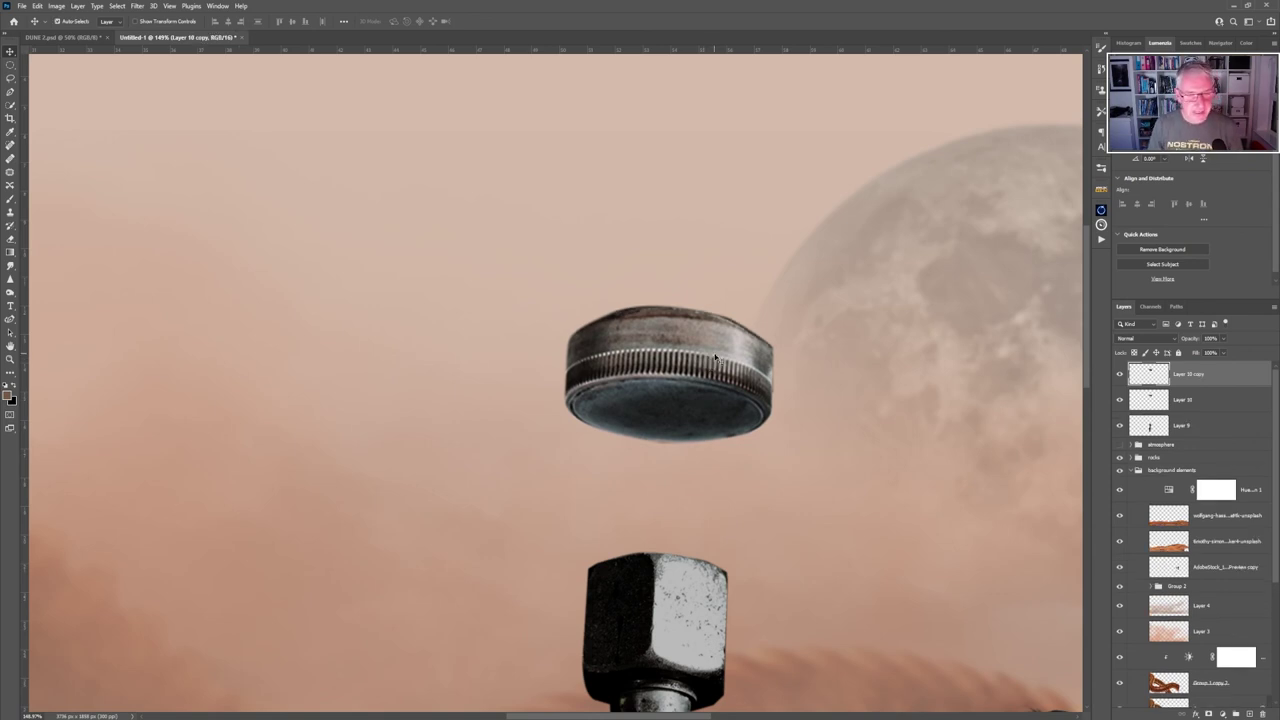
{"action": "left_click_drag", "start_coordinate": [715, 356], "coordinate": [698, 545]}
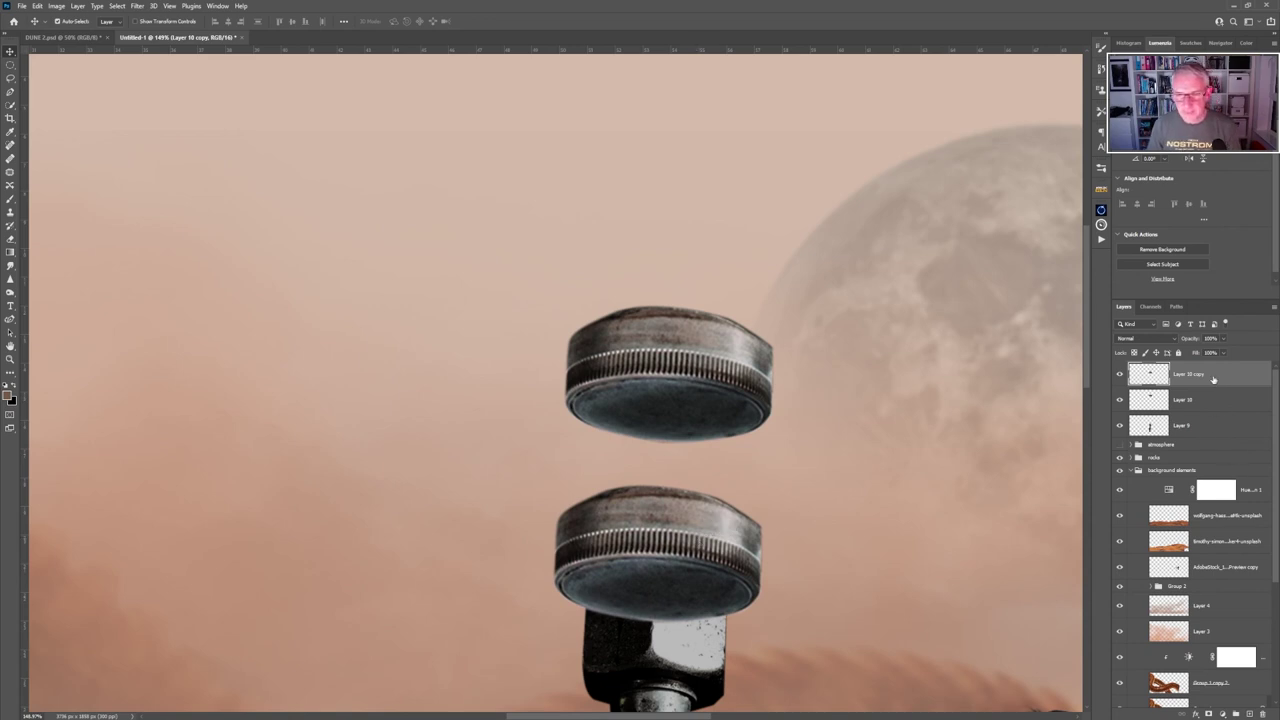
{"action": "left_click_drag", "start_coordinate": [1213, 379], "coordinate": [1207, 441]}
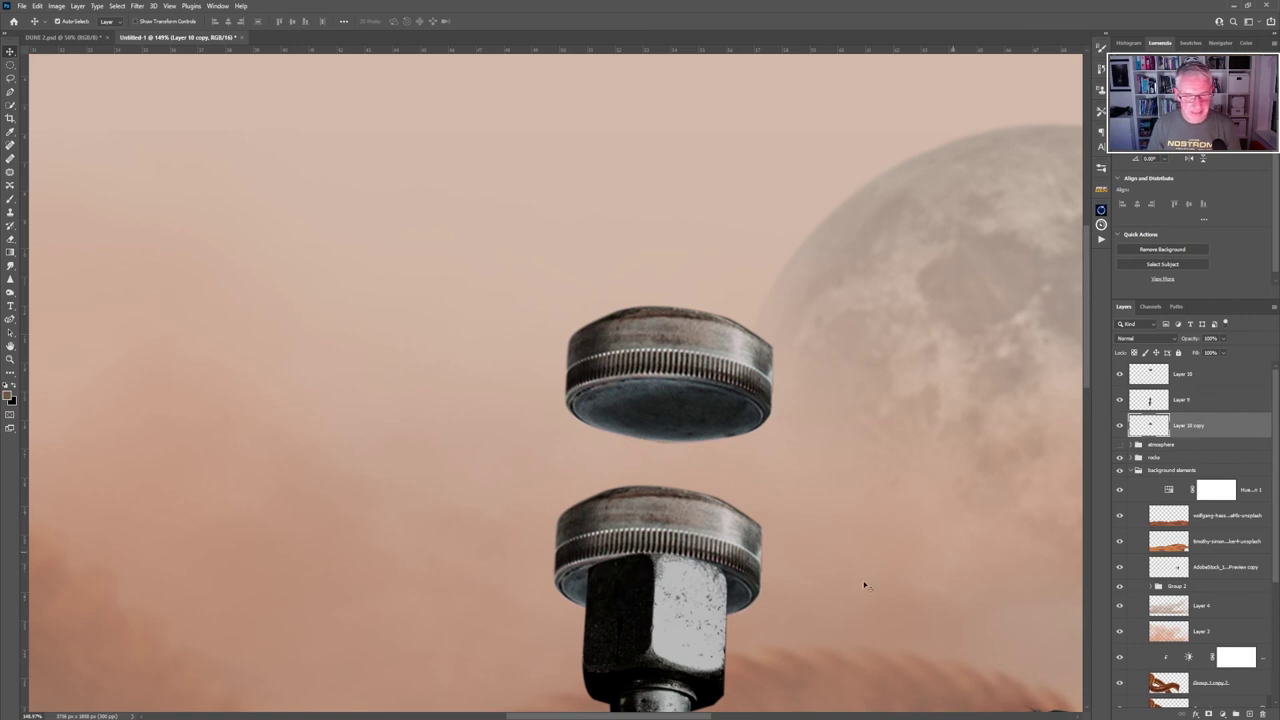
Nudge the cap copy upward behind the hex nut and move the original cap higher above it.
{"action": "left_click_drag", "start_coordinate": [704, 553], "coordinate": [705, 533]}
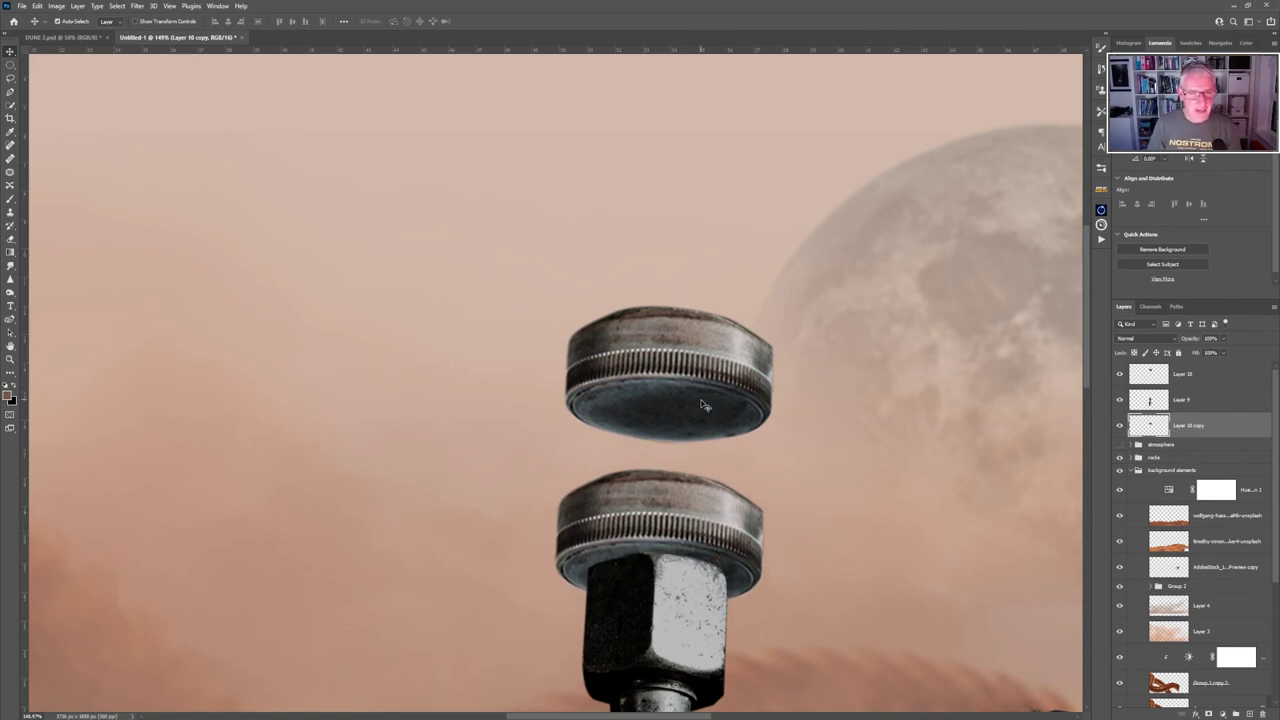
{"action": "left_click_drag", "start_coordinate": [704, 405], "coordinate": [709, 333]}
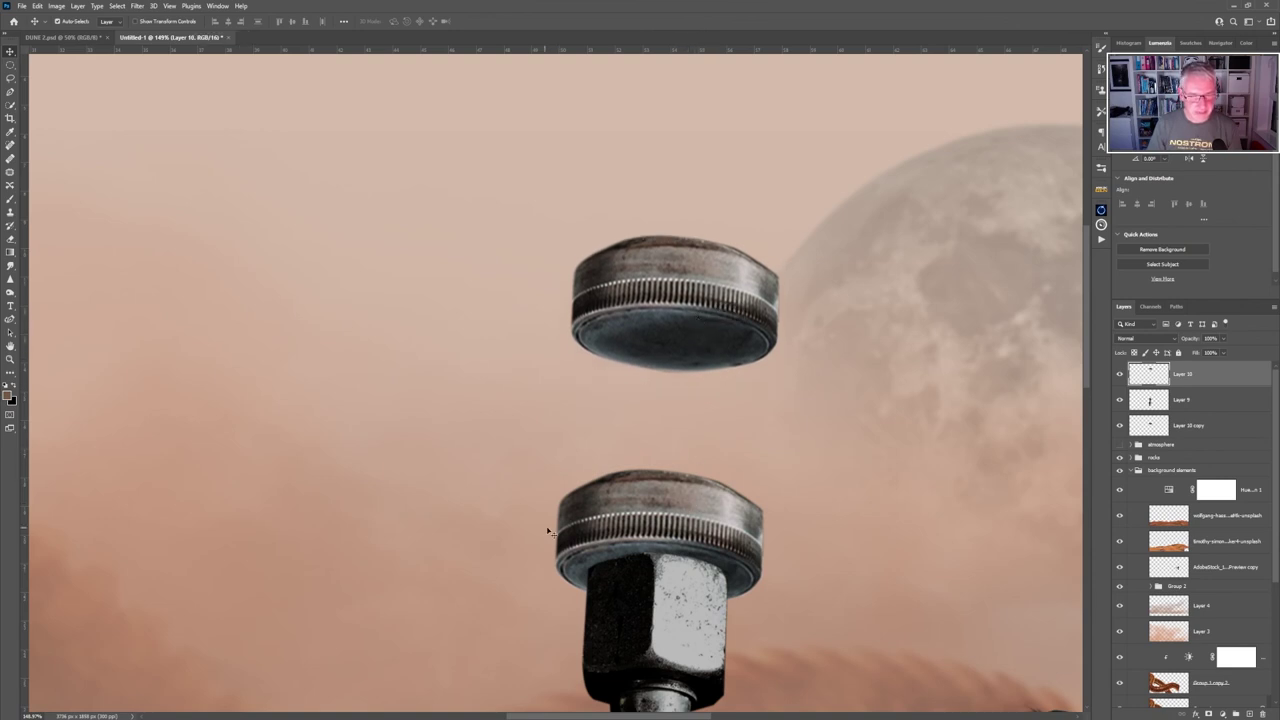
{"action": "left_click_drag", "start_coordinate": [697, 530], "coordinate": [694, 528]}
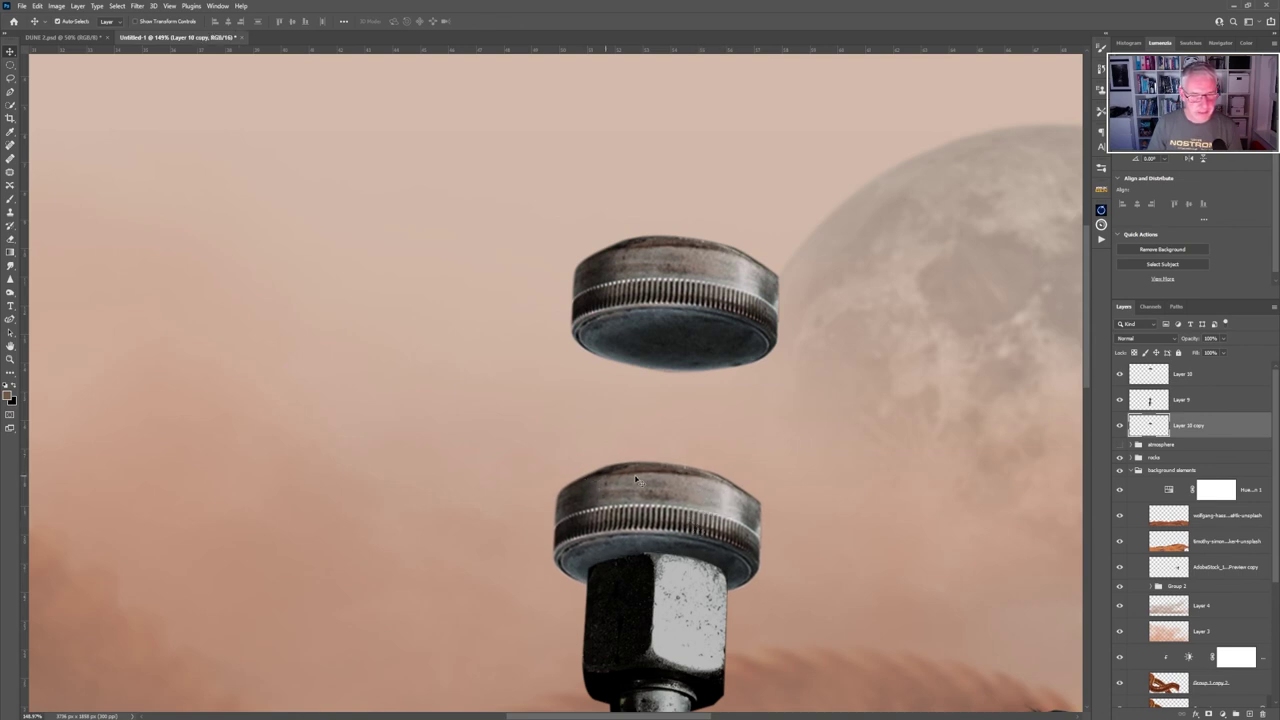
Draw a closed Pen path along the lower cap's curved upper edge, looping around the empty area above it.
{"action": "key", "text": "z"}
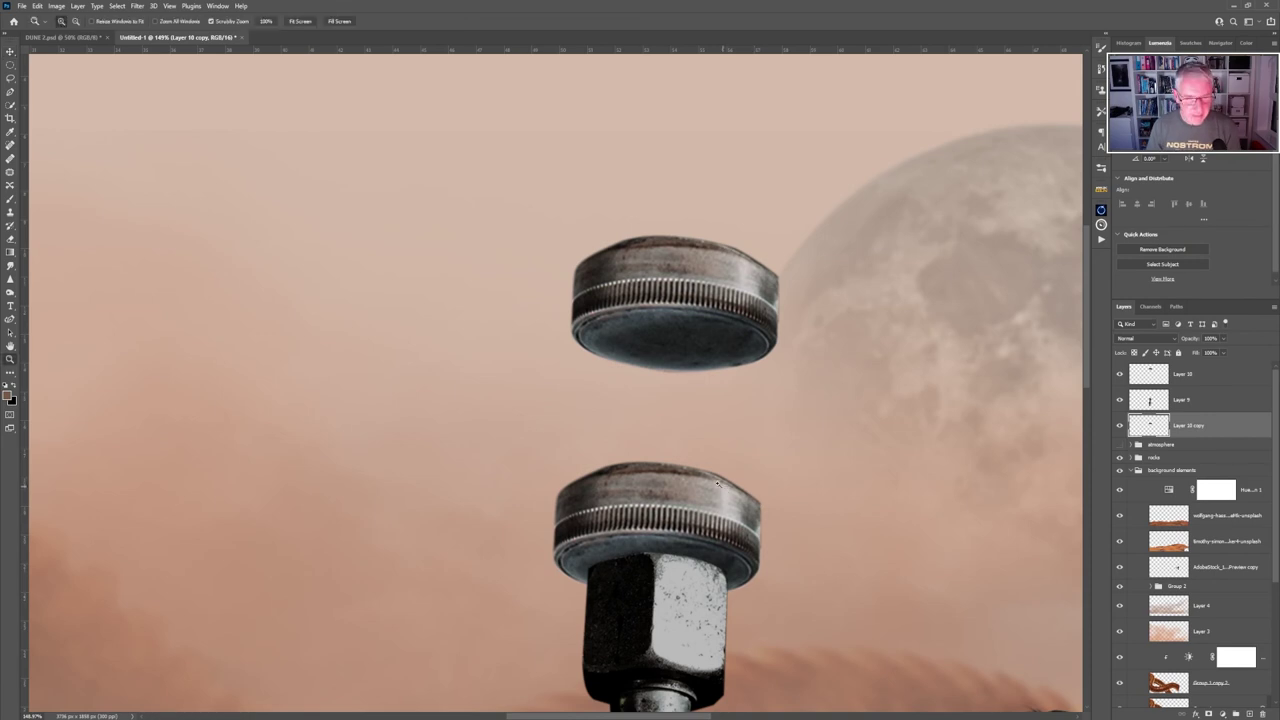
{"action": "left_click_drag", "start_coordinate": [757, 497], "coordinate": [757, 481]}
{"action": "key", "text": "v"}
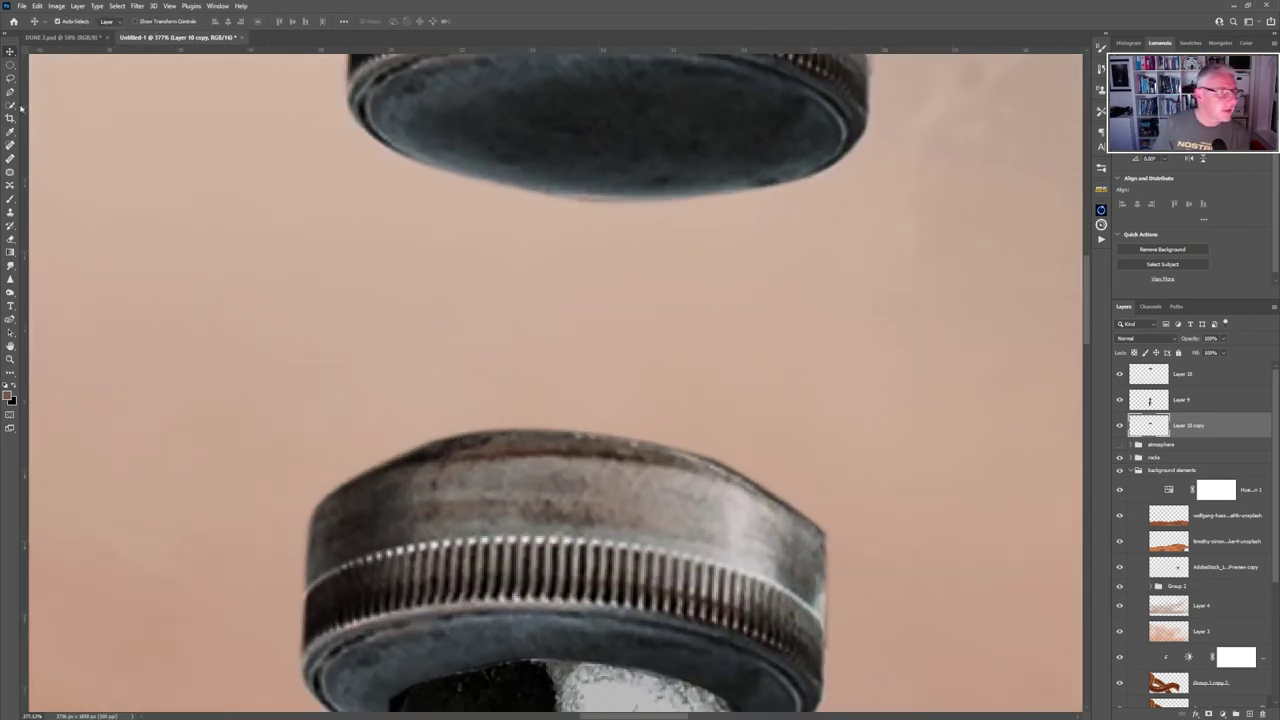
{"action": "key", "text": "p"}
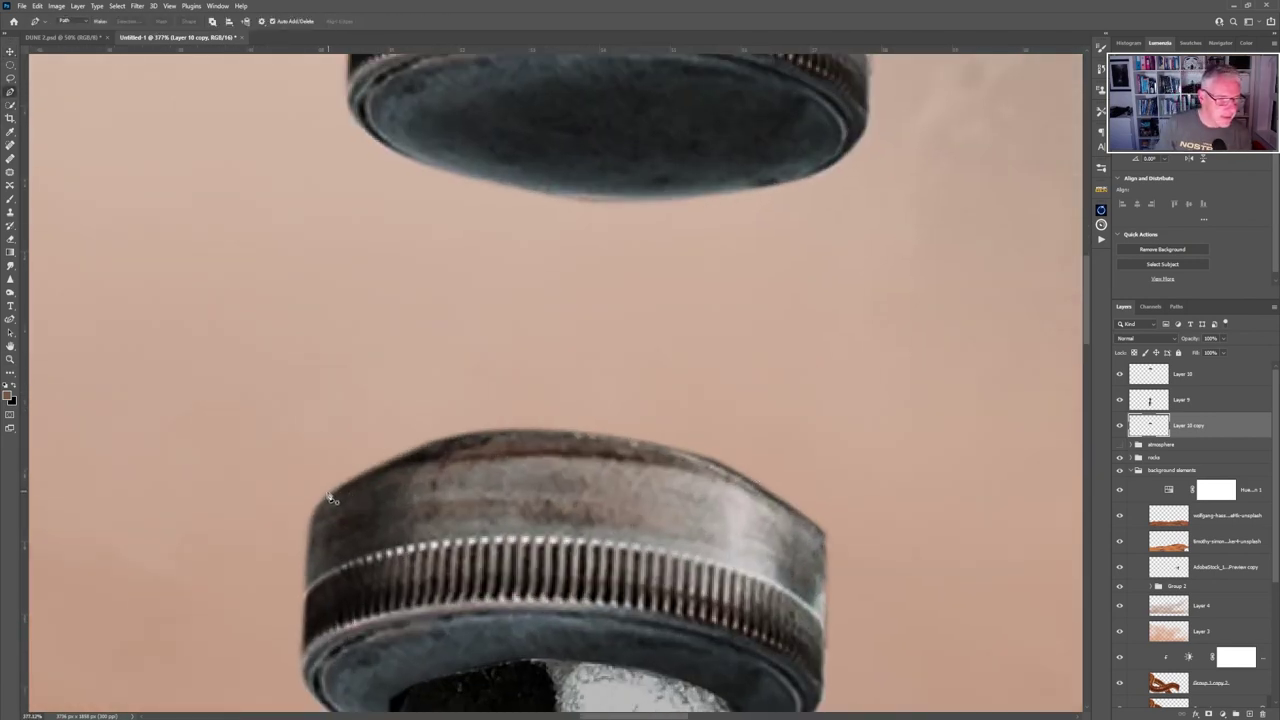
{"action": "left_click", "coordinate": [327, 491]}
{"action": "left_click_drag", "start_coordinate": [779, 496], "coordinate": [1003, 607]}
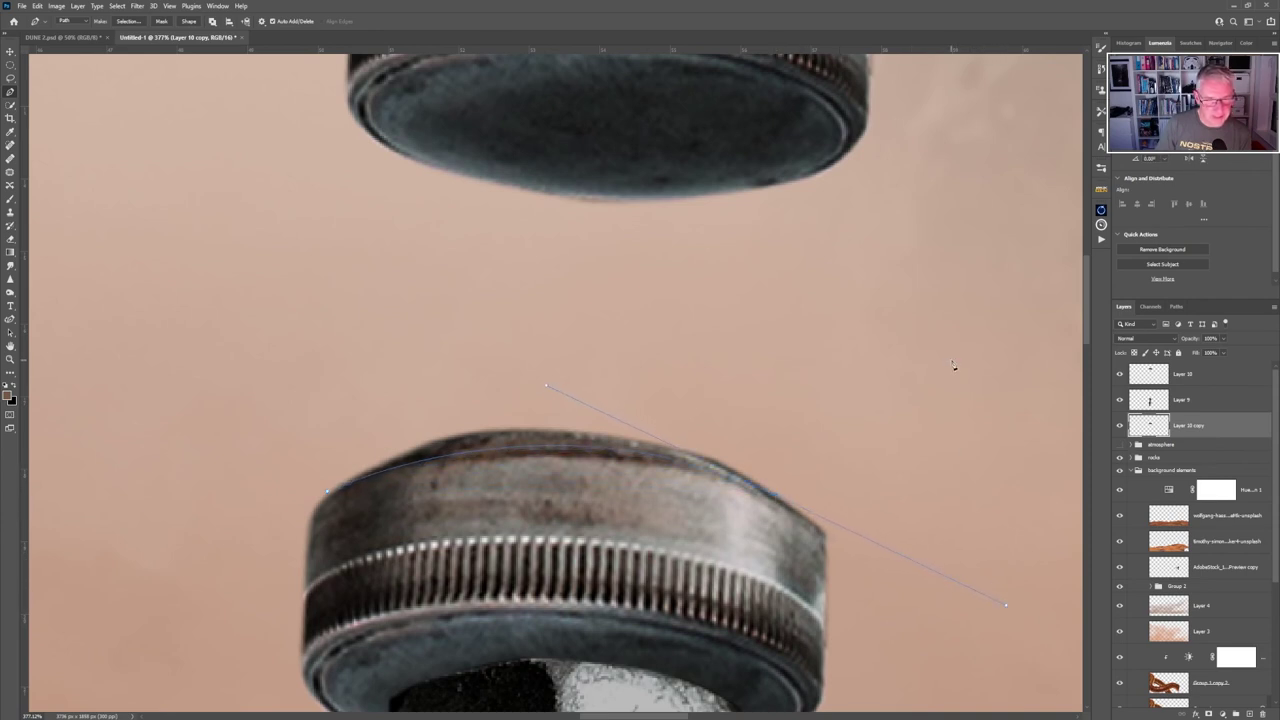
{"action": "left_click", "coordinate": [952, 358]}
{"action": "left_click", "coordinate": [358, 259]}
{"action": "left_click", "coordinate": [256, 381]}
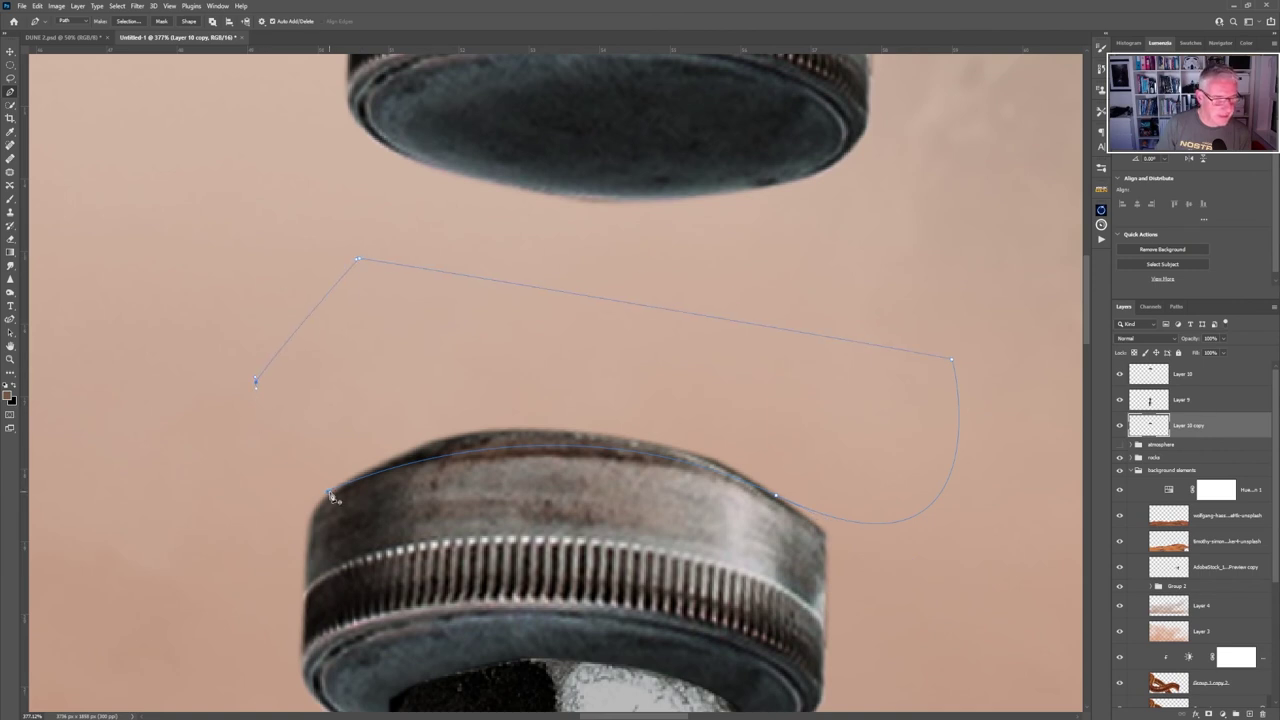
{"action": "left_click", "coordinate": [329, 493]}
Convert the path to a selection with a 0.5-pixel feather, delete the cap's uneven upper rim inside it and deselect.
{"action": "left_click", "coordinate": [132, 21]}
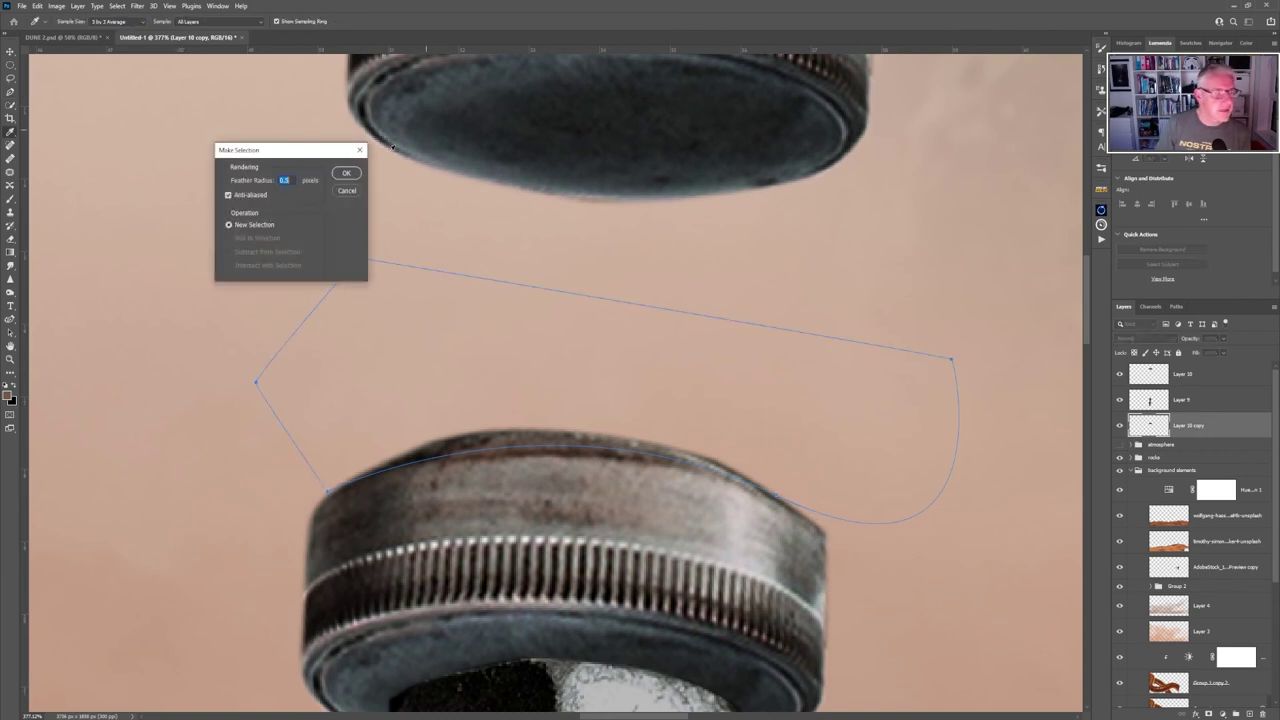
{"action": "left_click", "coordinate": [346, 174]}
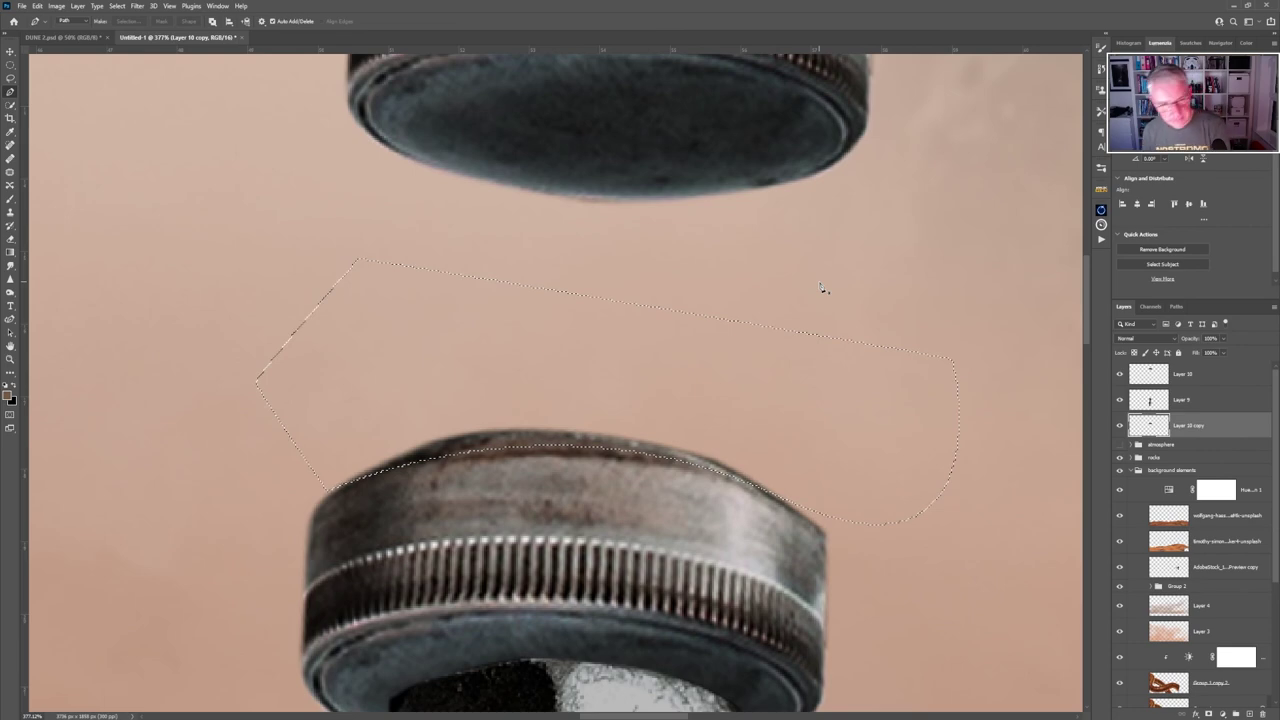
{"action": "key", "text": "ctrl+d"}
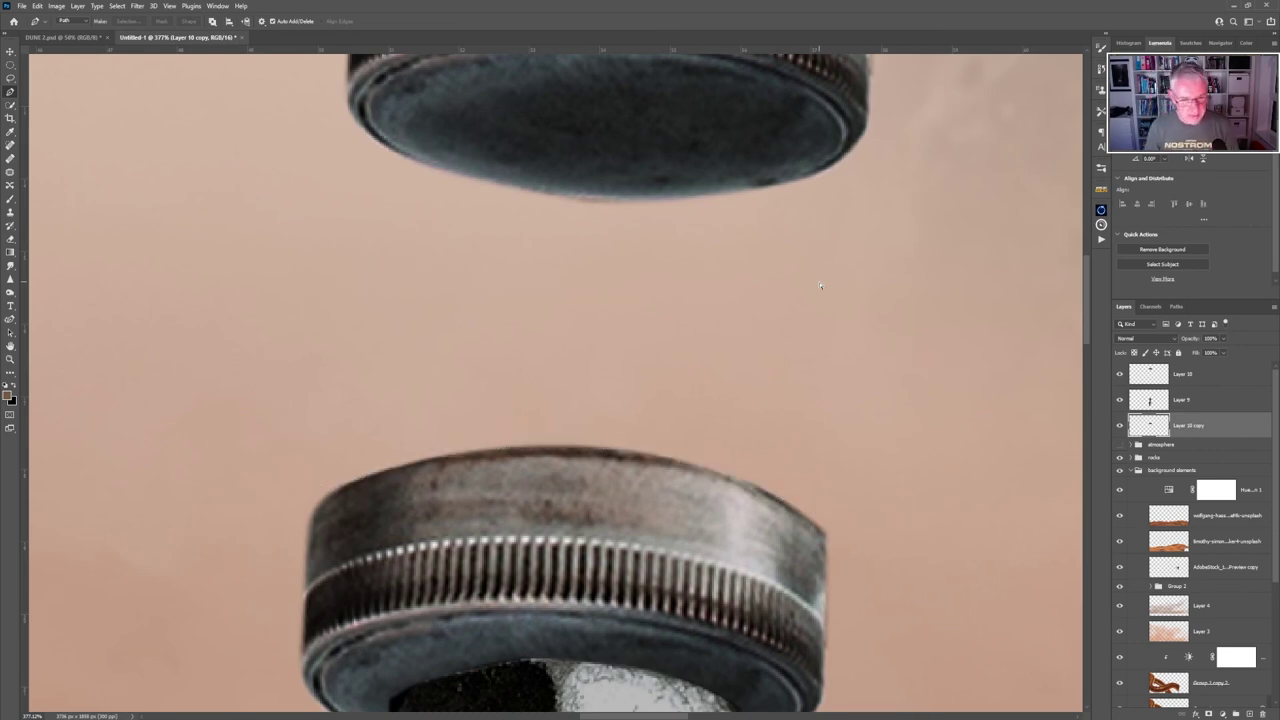
Place the photo of engine pistons into the composition and move its layer to the top of the stack.
{"action": "key", "text": "ctrl+minus"}
{"action": "key", "text": "ctrl+minus"}
{"action": "key", "text": "ctrl+minus"}
{"action": "key", "text": "ctrl+minus"}
{"action": "key", "text": "ctrl+minus"}
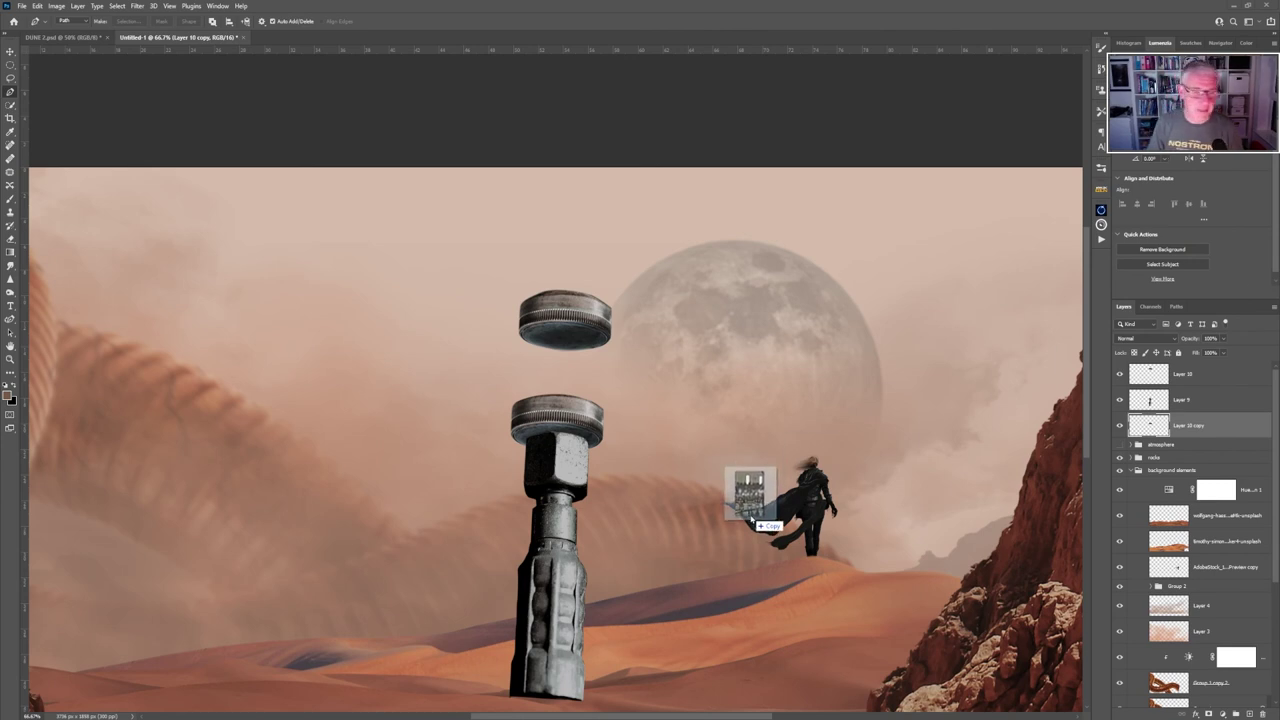
{"action": "left_click_drag", "start_coordinate": [766, 523], "coordinate": [766, 523]}
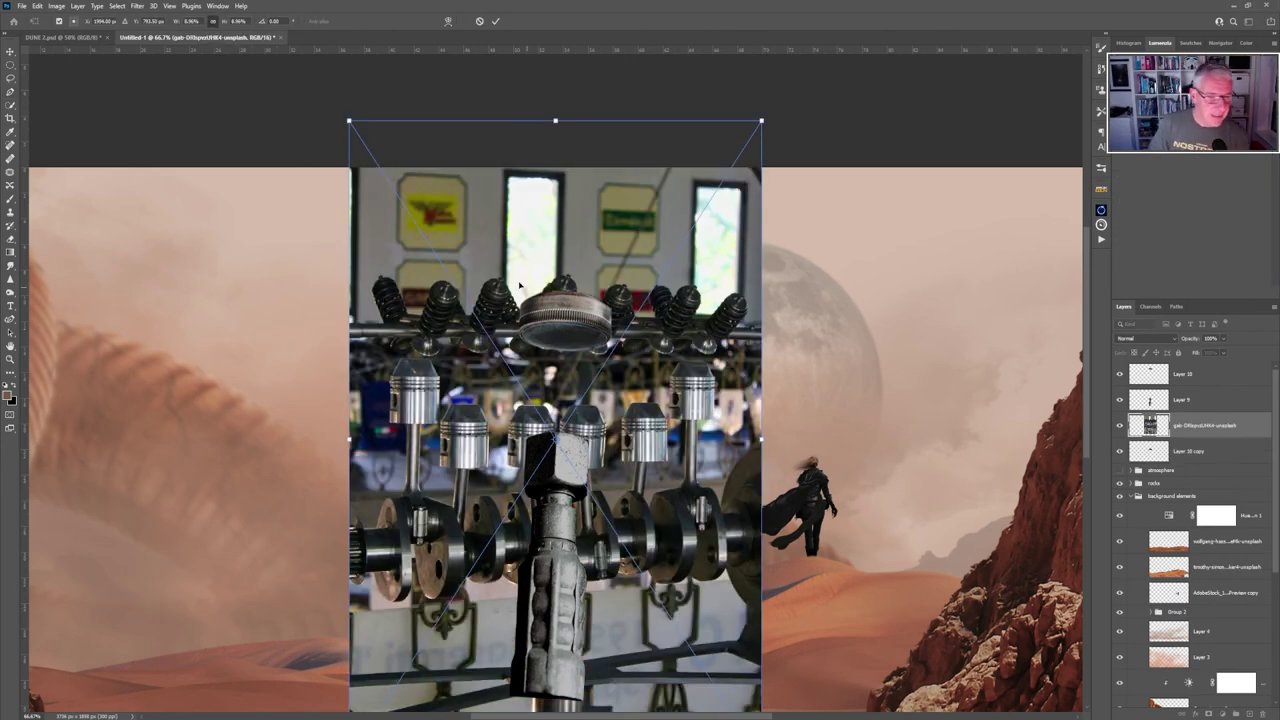
{"action": "left_click", "coordinate": [494, 22]}
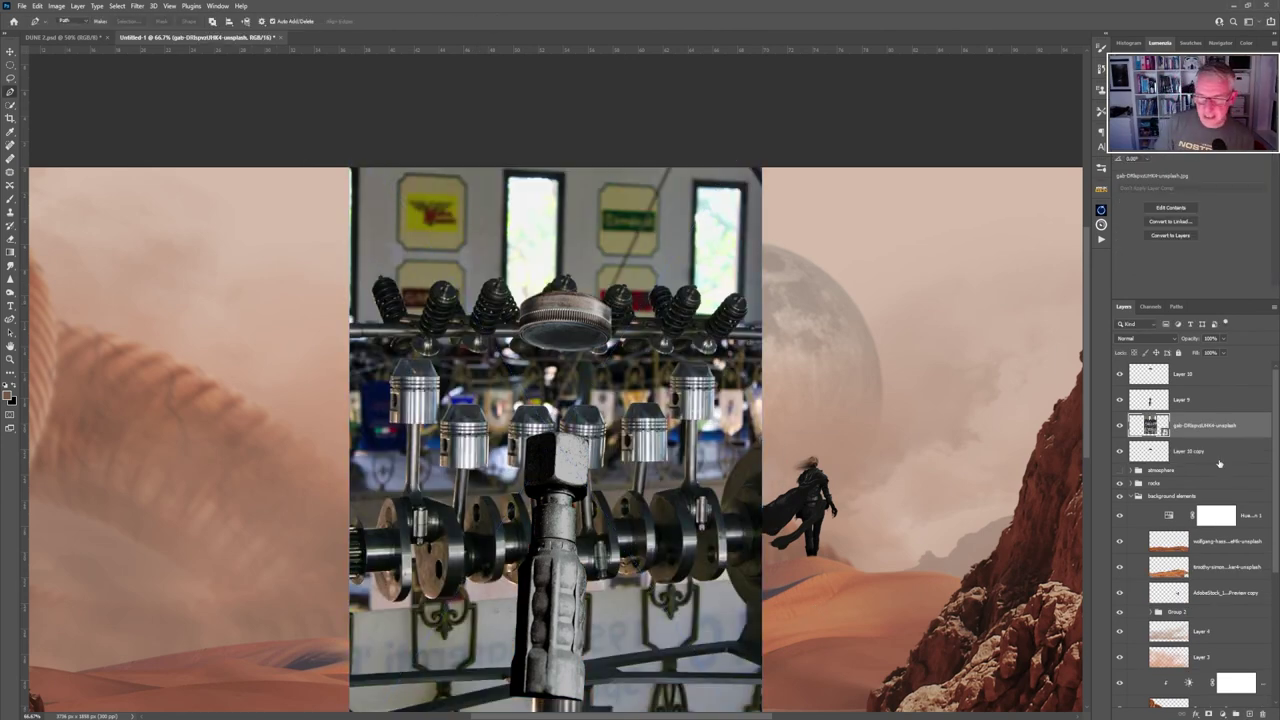
{"action": "left_click_drag", "start_coordinate": [1221, 437], "coordinate": [1210, 368]}
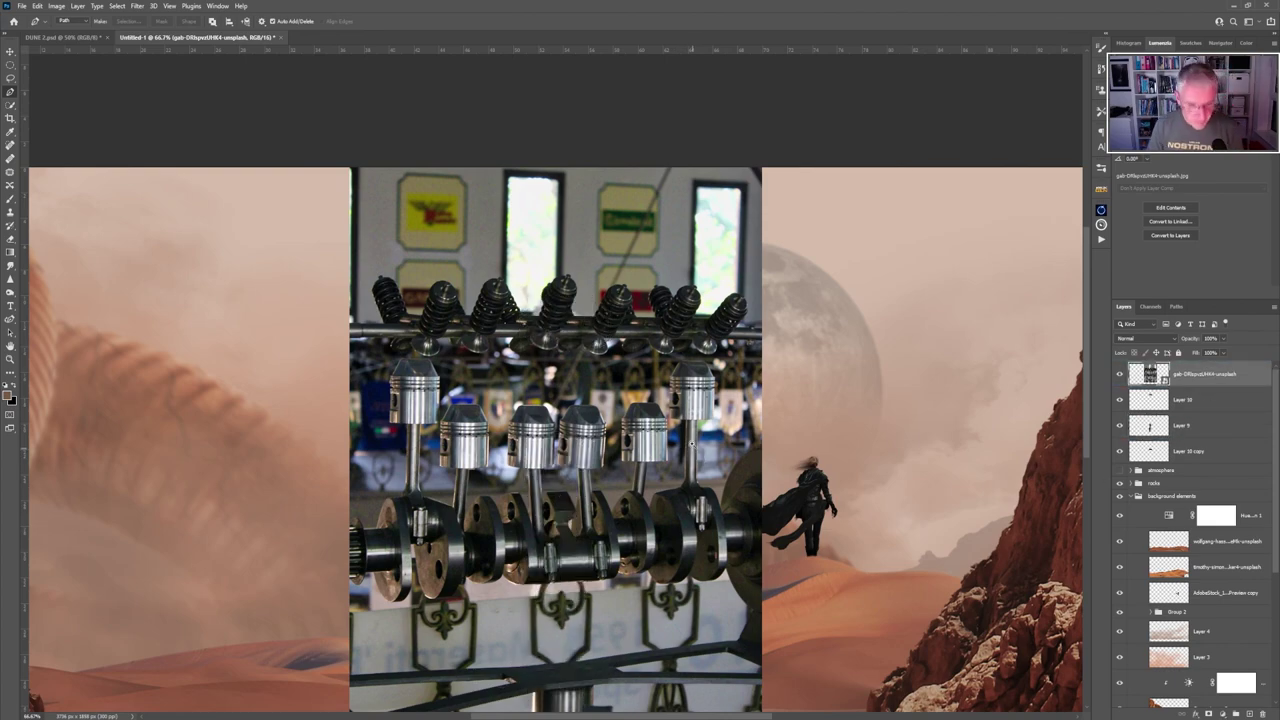
Outline the straight connecting rod below the rightmost piston with the Polygonal Lasso at a 0.5 px feather.
{"action": "key", "text": "z"}
{"action": "left_click", "coordinate": [700, 456]}
{"action": "mouse_move", "coordinate": [731, 430]}
{"action": "left_mouse_down"}
{"action": "mouse_move", "coordinate": [800, 430]}
{"action": "mouse_move", "coordinate": [780, 430]}
{"action": "left_mouse_up"}
{"action": "key", "text": "w"}
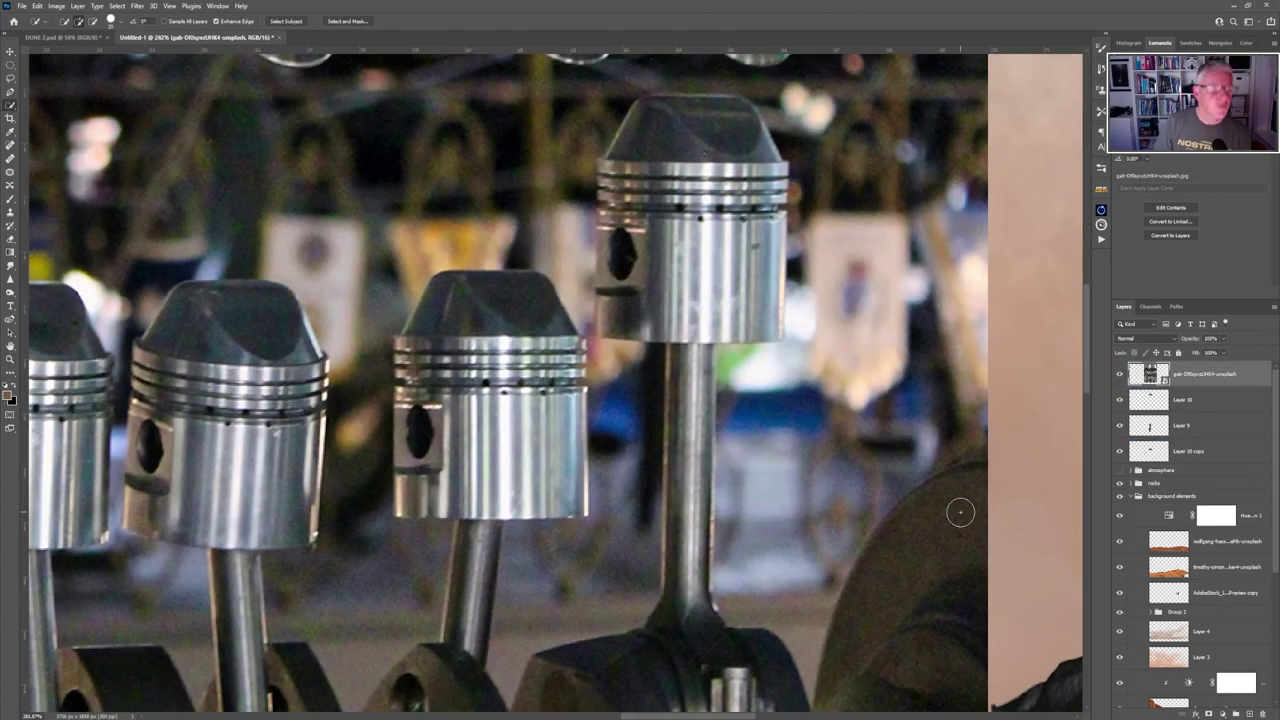
{"action": "mouse_move", "coordinate": [10, 78]}
{"action": "left_mouse_down"}
{"action": "mouse_move", "coordinate": [54, 82]}
{"action": "mouse_move", "coordinate": [70, 101]}
{"action": "left_mouse_up"}
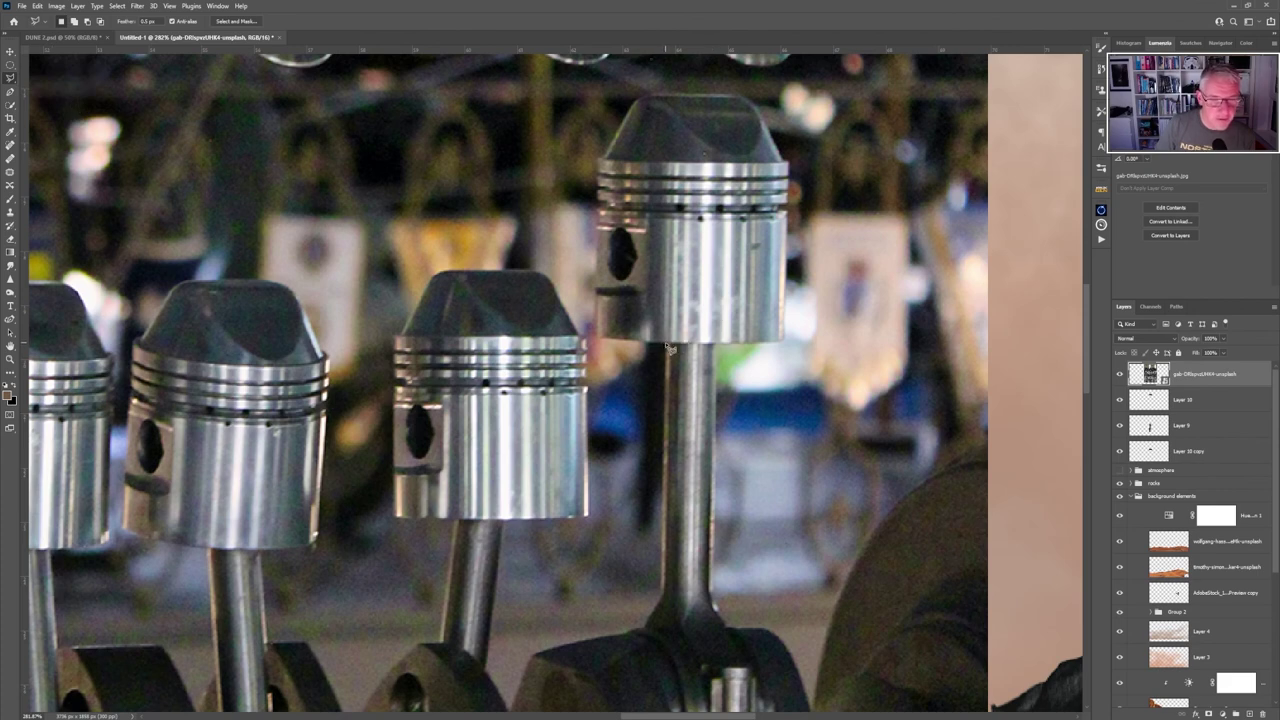
{"action": "left_click", "coordinate": [716, 346]}
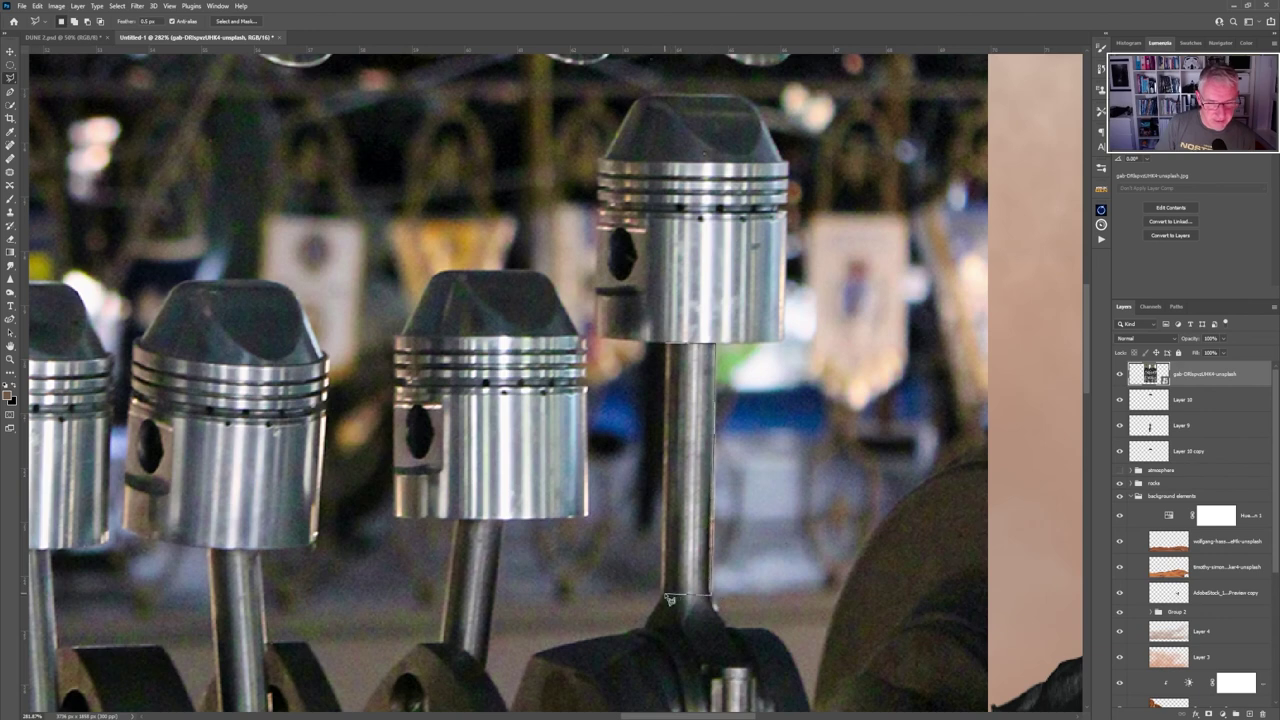
{"action": "left_click", "coordinate": [670, 351]}
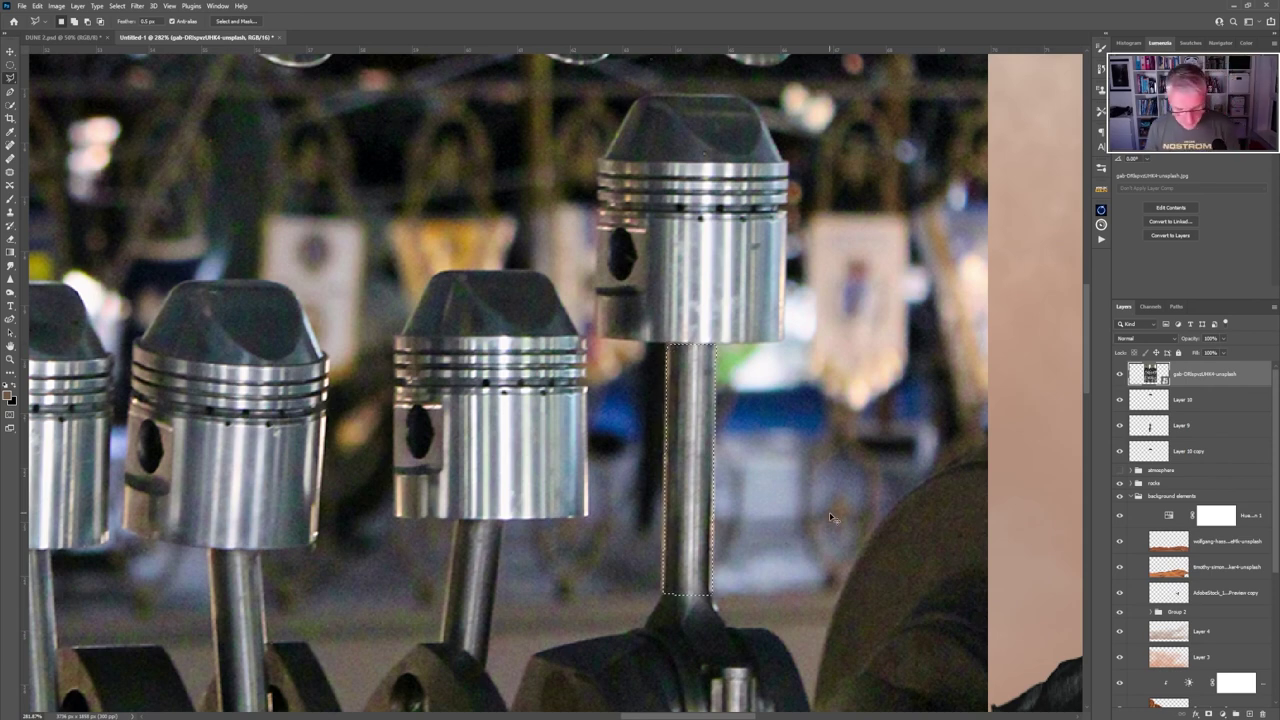
Copy the selected rod onto its own layer and delete the piston photo layer.
{"action": "key", "text": "ctrl+j"}
{"action": "left_click", "coordinate": [1195, 400]}
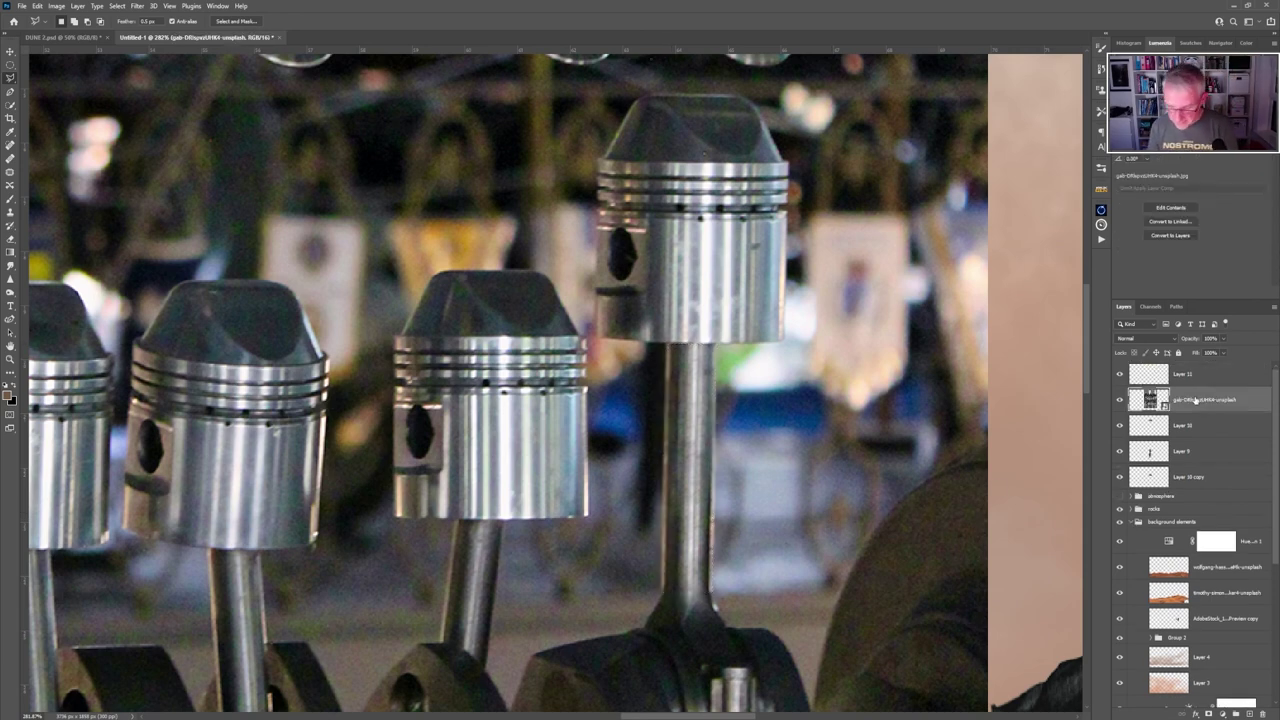
{"action": "key", "text": "Delete"}
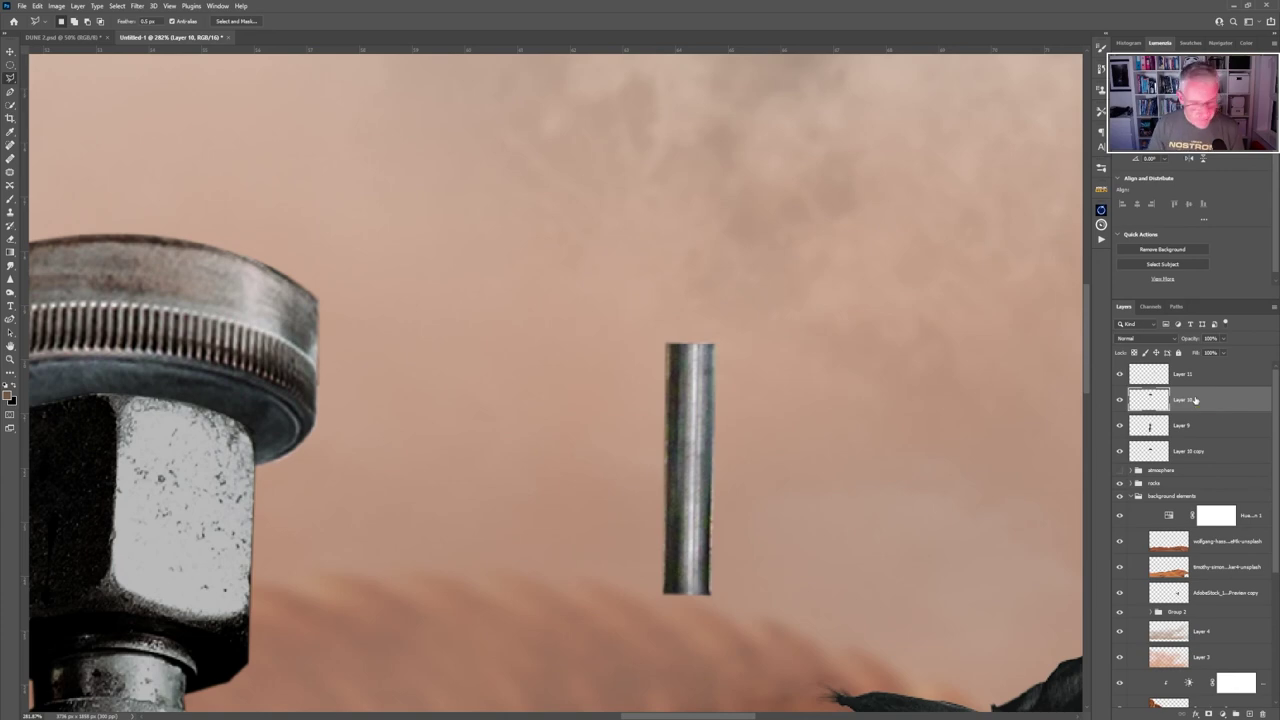
Position the rod between the two fuel caps and order its layer above both caps.
{"action": "key", "text": "ctrl+1"}
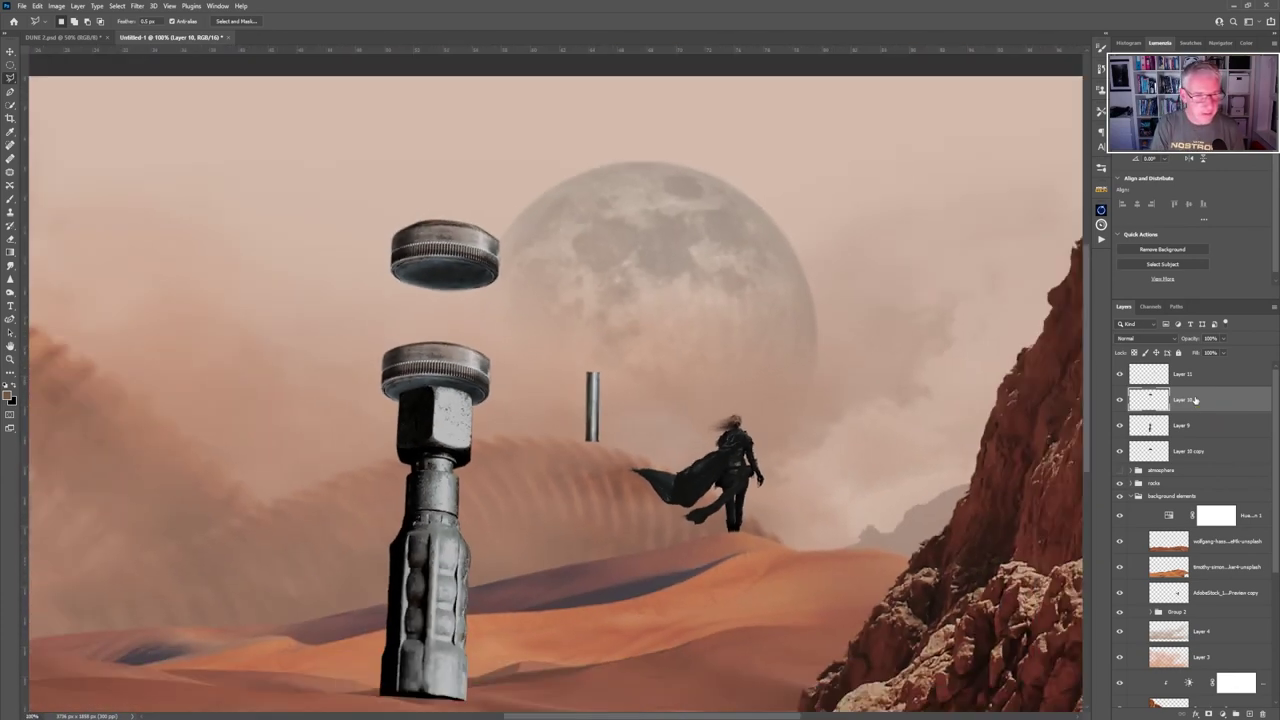
{"action": "key", "text": "ctrl+minus"}
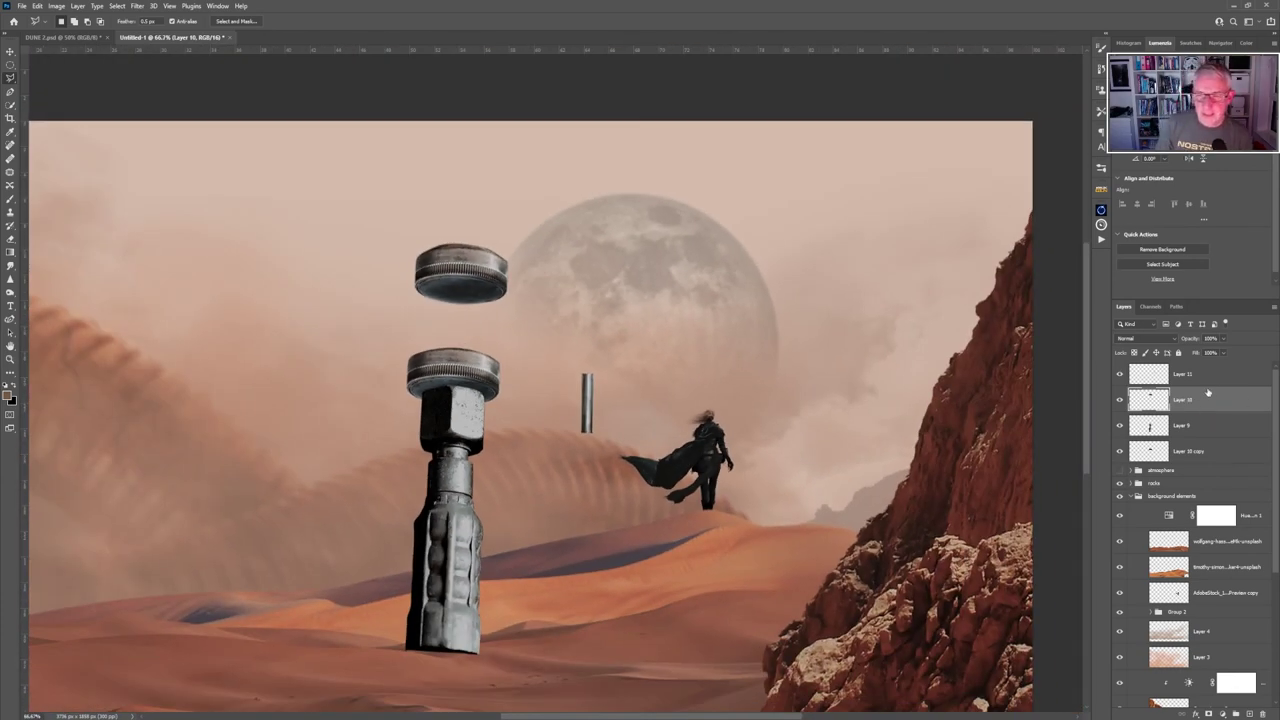
{"action": "left_click_drag", "start_coordinate": [1215, 377], "coordinate": [1208, 425]}
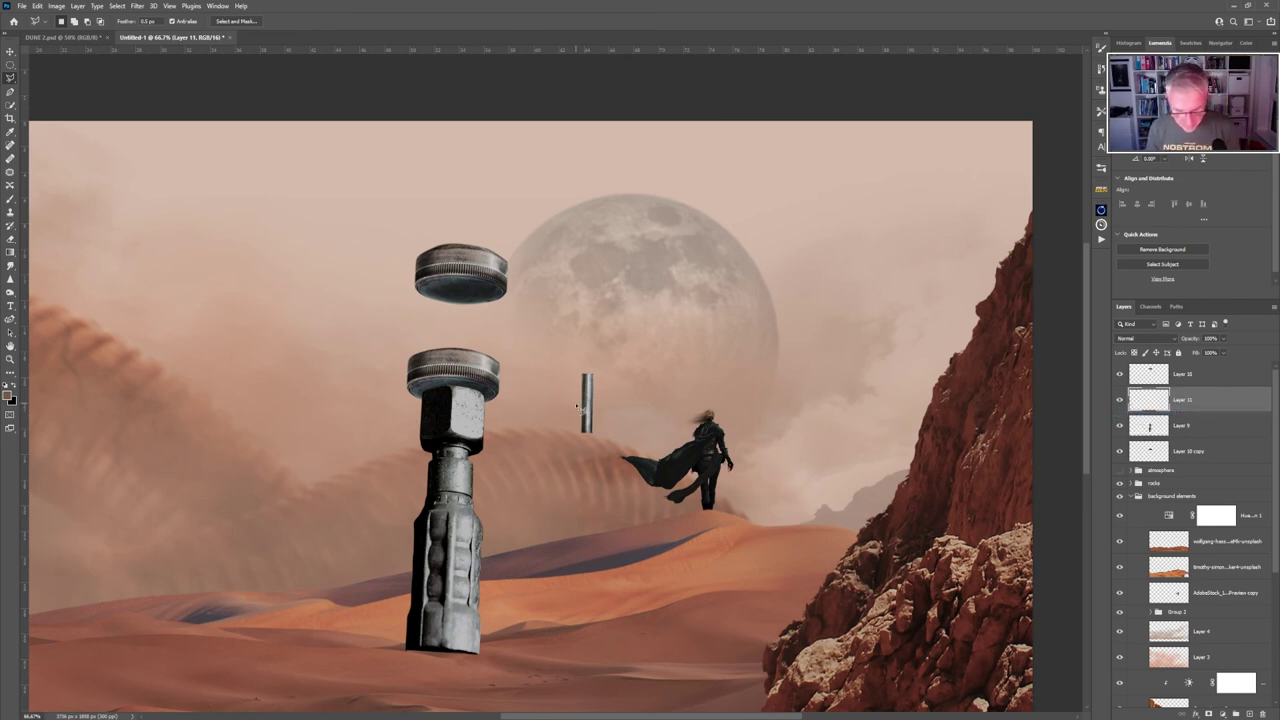
{"action": "key", "text": "v"}
{"action": "mouse_move", "coordinate": [588, 401]}
{"action": "left_mouse_down"}
{"action": "mouse_move", "coordinate": [515, 327]}
{"action": "mouse_move", "coordinate": [462, 322]}
{"action": "left_mouse_up"}
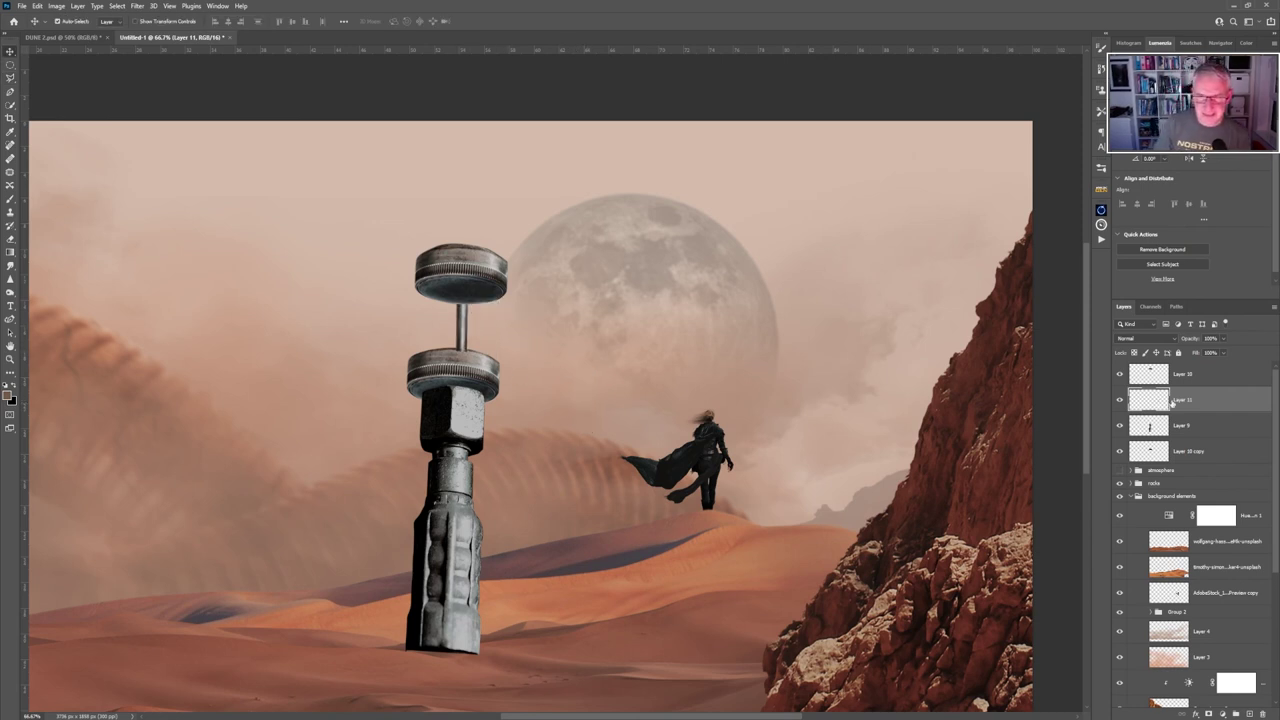
{"action": "left_click_drag", "start_coordinate": [1173, 402], "coordinate": [1188, 362]}
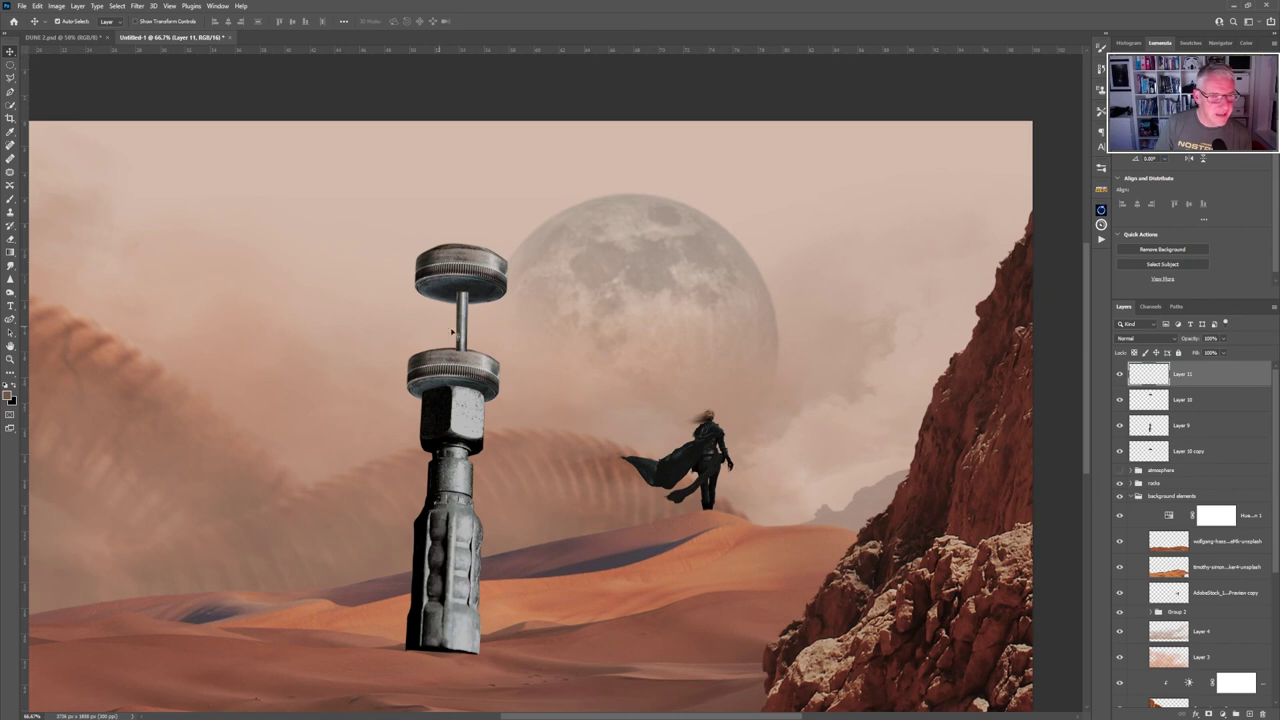
{"action": "left_click_drag", "start_coordinate": [460, 330], "coordinate": [456, 328]}
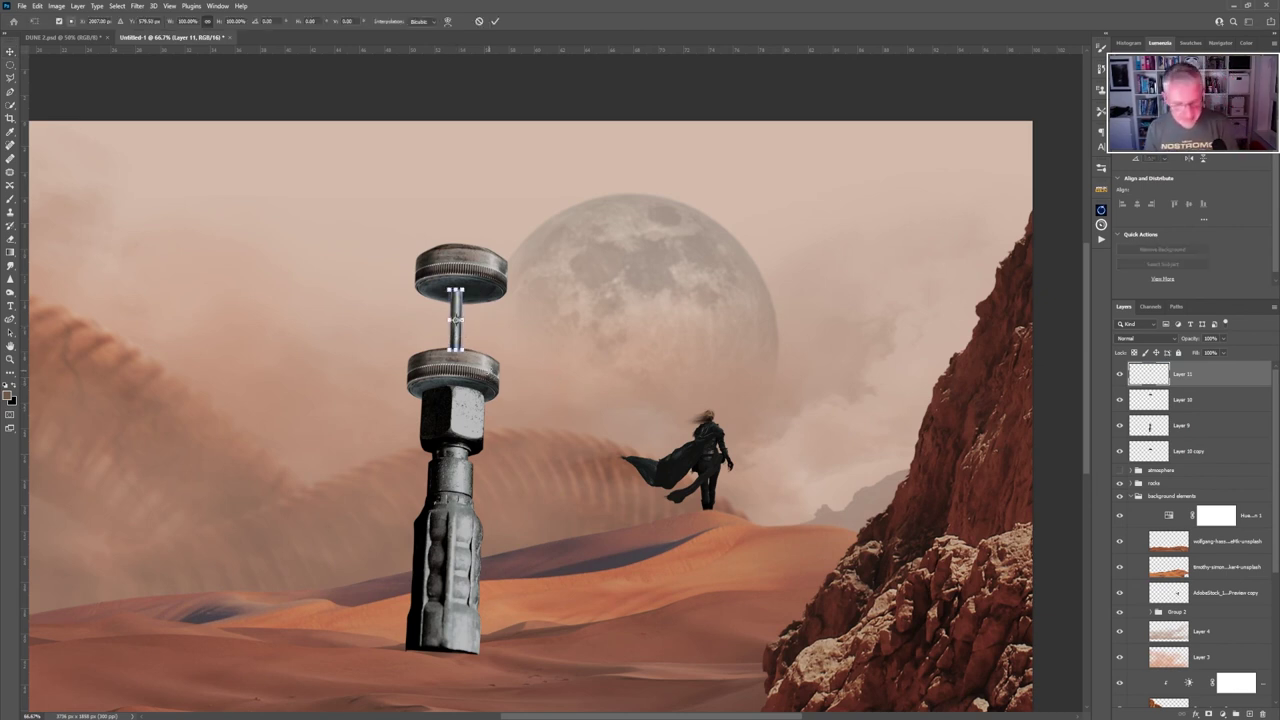
Enlarge the rod proportionally so it reaches from the upper cap's underside down over the hex nut.
{"action": "key", "text": "ctrl+t"}
{"action": "left_click_drag", "start_coordinate": [465, 352], "coordinate": [507, 397]}
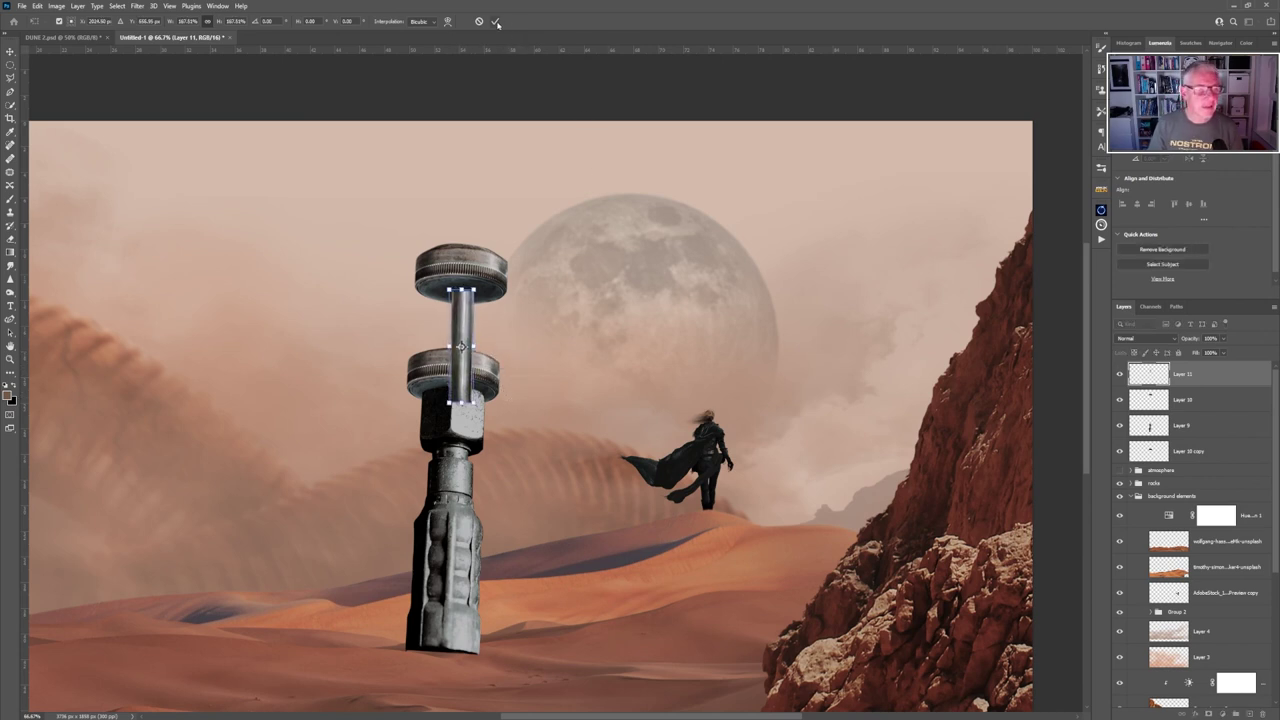
{"action": "left_click", "coordinate": [497, 22]}
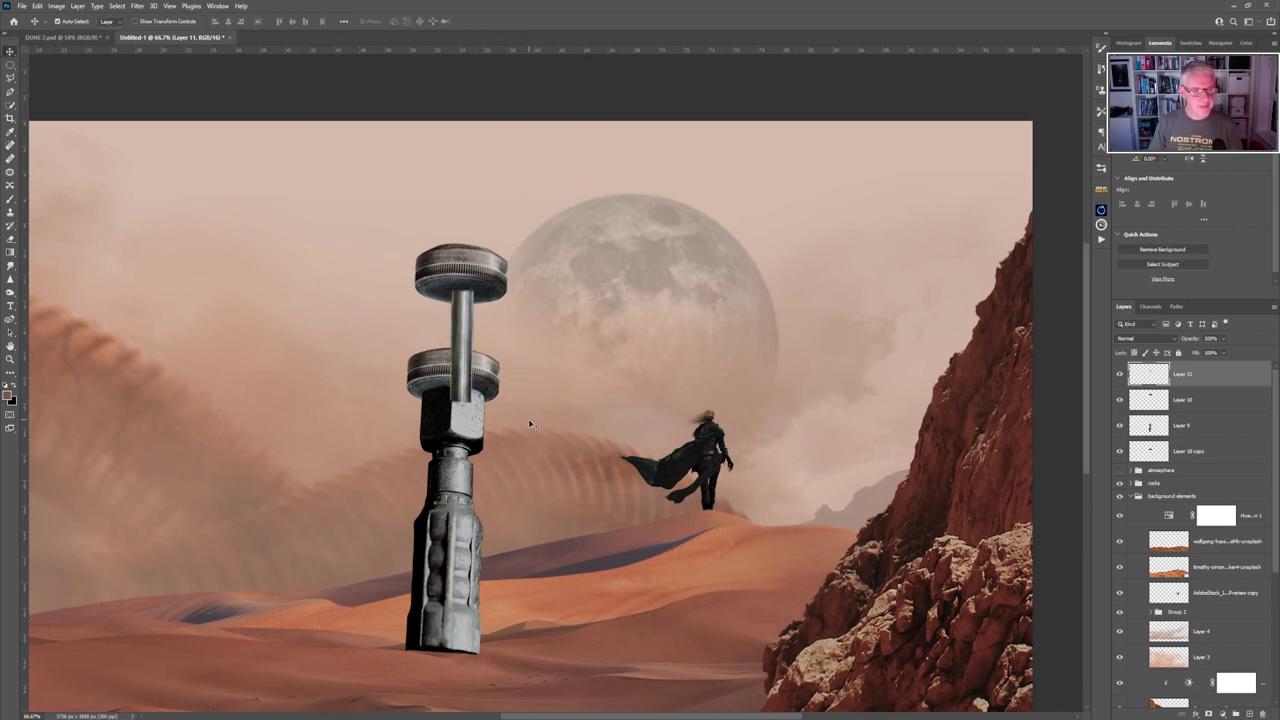
Move the transform's reference point to the rod's upper end and rotate the rod about 1° clockwise.
{"action": "key", "text": "ctrl+t"}
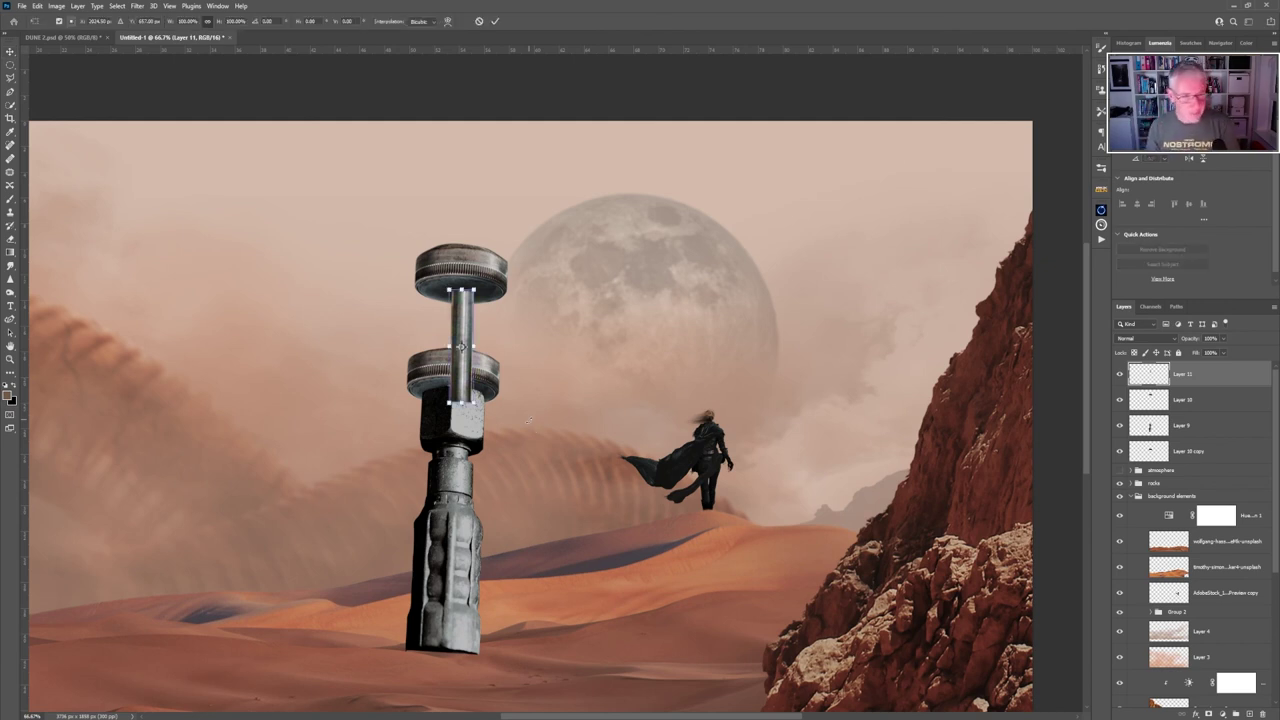
{"action": "left_click_drag", "start_coordinate": [461, 345], "coordinate": [459, 289]}
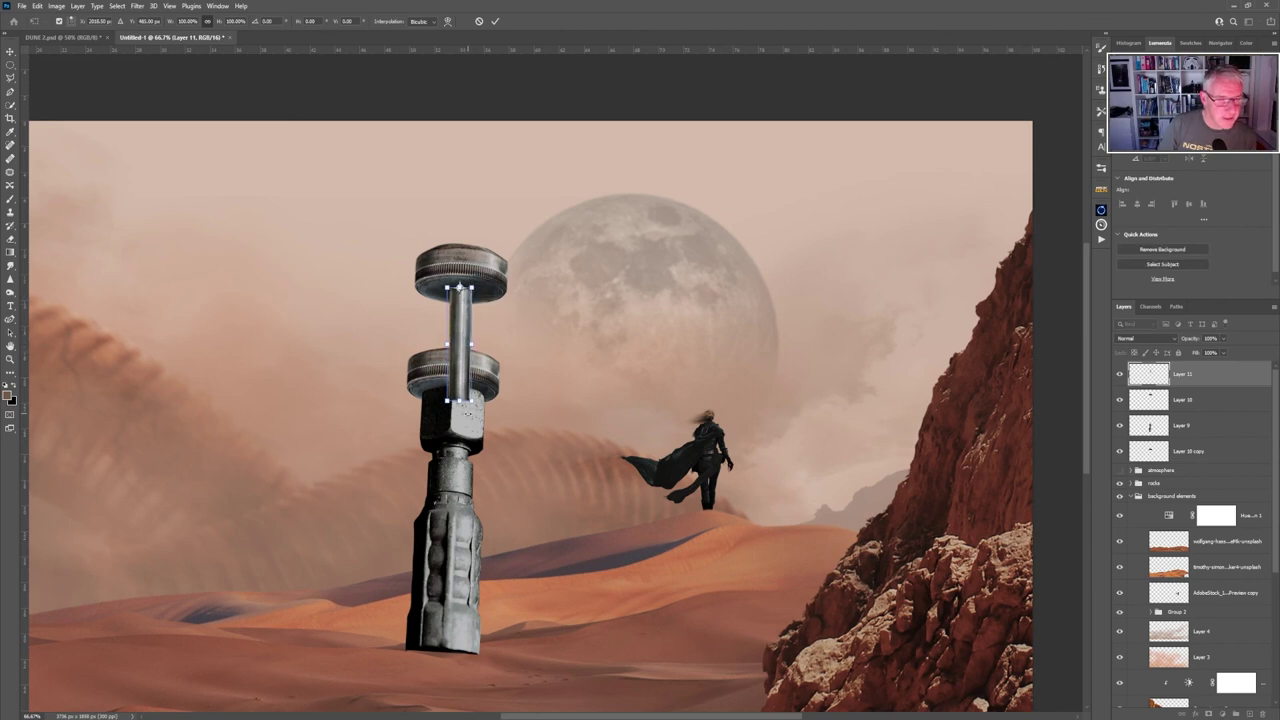
{"action": "left_click_drag", "start_coordinate": [464, 413], "coordinate": [463, 412]}
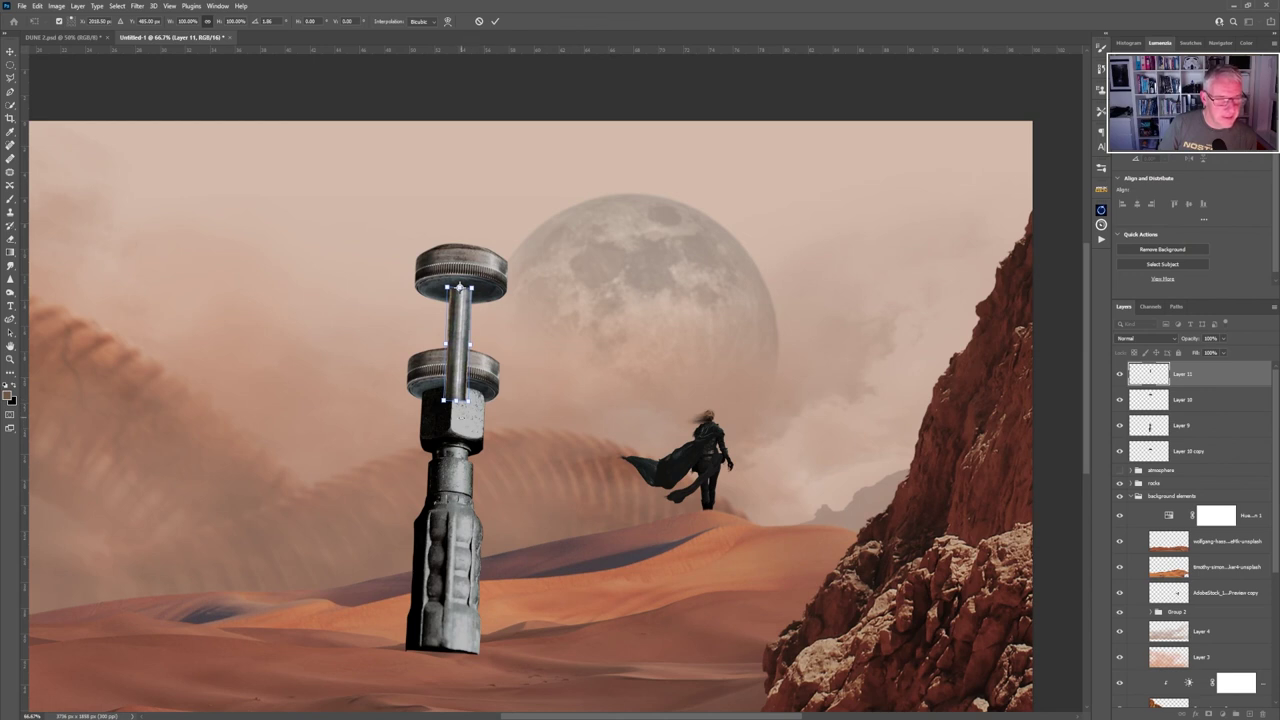
{"action": "left_click_drag", "start_coordinate": [464, 404], "coordinate": [464, 404]}
{"action": "left_click_drag", "start_coordinate": [464, 404], "coordinate": [464, 404]}
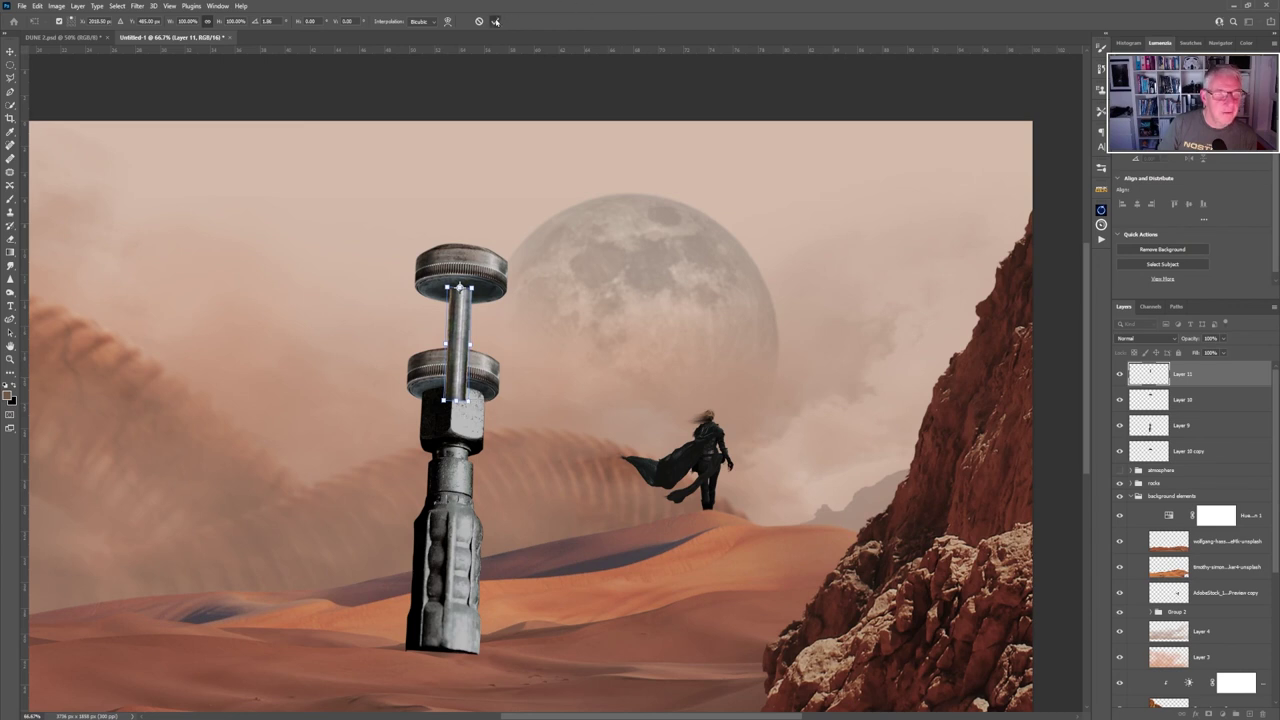
{"action": "left_click", "coordinate": [494, 21]}
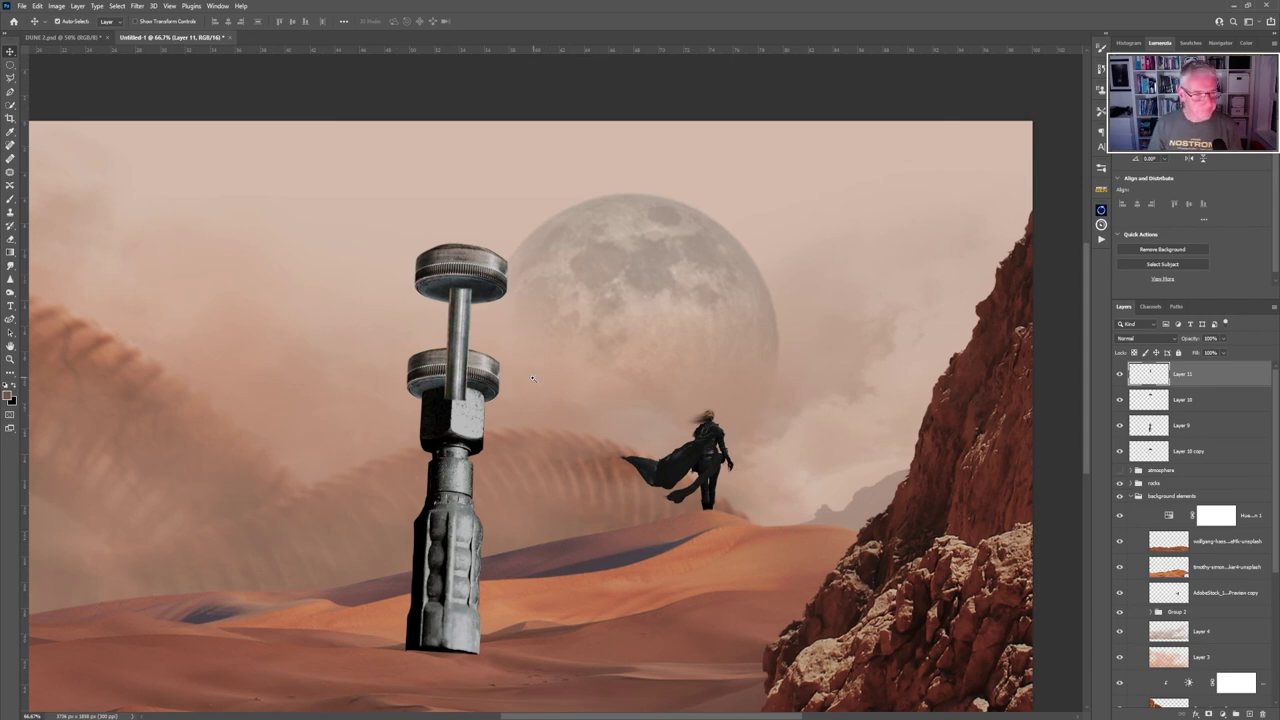
Add a layer mask to the rod layer, hiding its lower end over the lower cap and nut and rounding its upper edge.
{"action": "key", "text": "z"}
{"action": "left_click_drag", "start_coordinate": [497, 369], "coordinate": [548, 370]}
{"action": "key", "text": "v"}
{"action": "left_click_drag", "start_coordinate": [646, 397], "coordinate": [954, 466]}
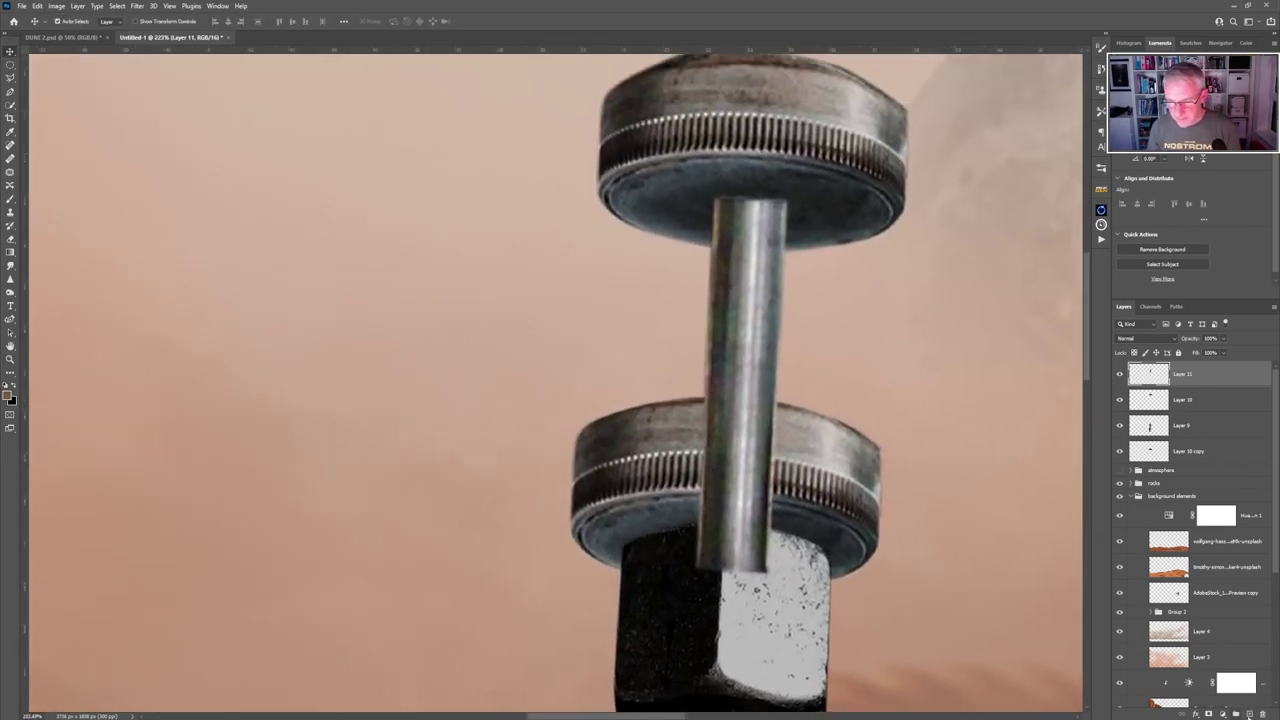
{"action": "left_click", "coordinate": [1209, 713]}
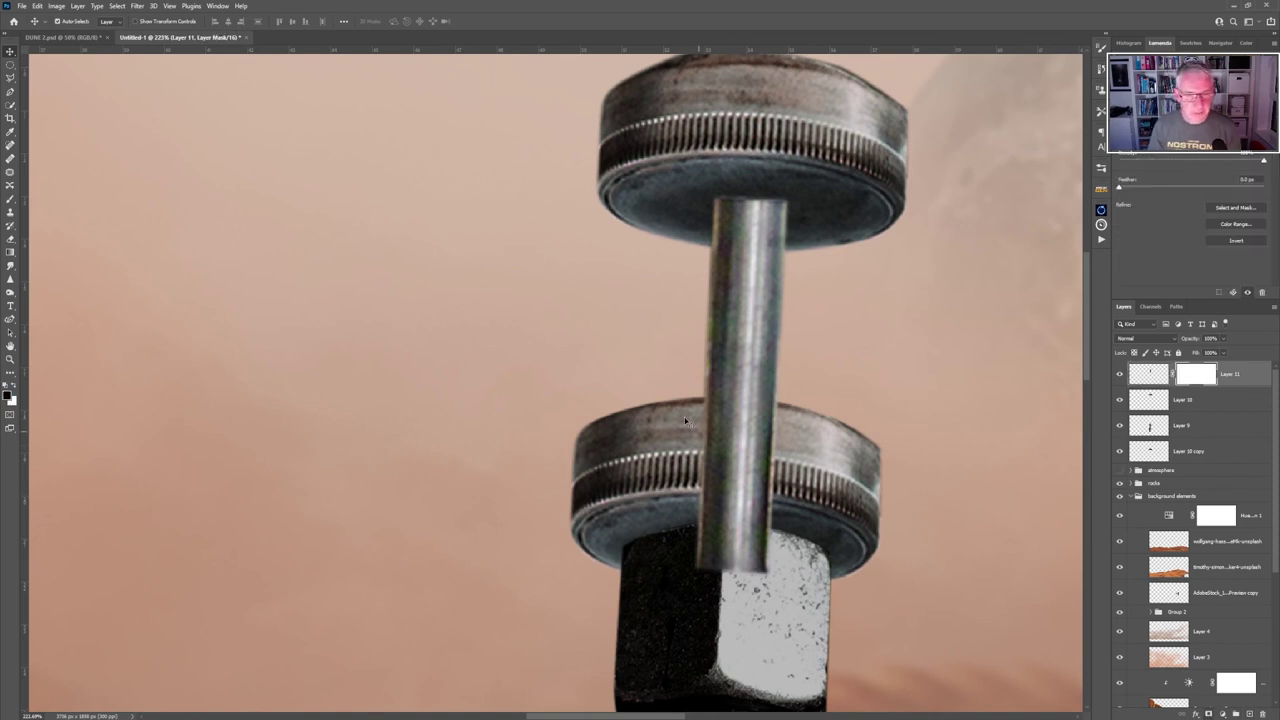
{"action": "left_click", "coordinate": [10, 199]}
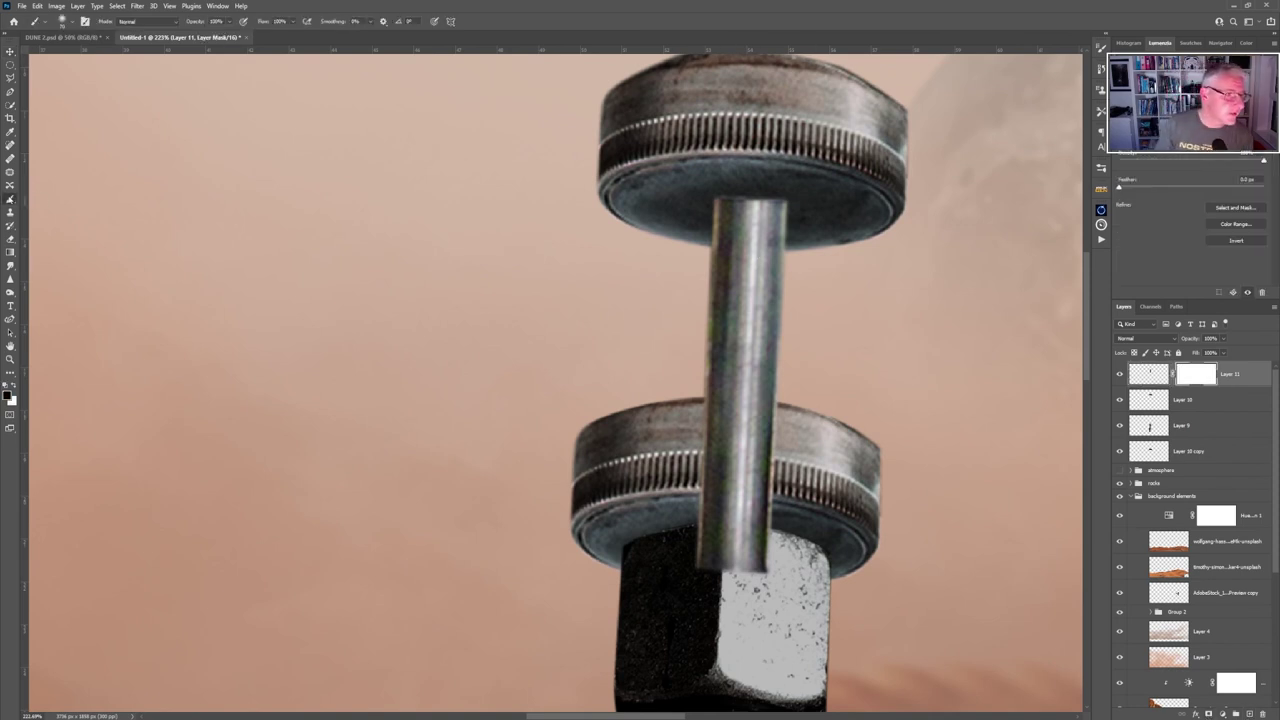
{"action": "mouse_move", "coordinate": [797, 545]}
{"action": "left_mouse_down"}
{"action": "mouse_move", "coordinate": [767, 523]}
{"action": "mouse_move", "coordinate": [770, 535]}
{"action": "mouse_move", "coordinate": [682, 550]}
{"action": "mouse_move", "coordinate": [722, 563]}
{"action": "mouse_move", "coordinate": [810, 504]}
{"action": "mouse_move", "coordinate": [694, 507]}
{"action": "mouse_move", "coordinate": [658, 475]}
{"action": "mouse_move", "coordinate": [783, 468]}
{"action": "mouse_move", "coordinate": [682, 445]}
{"action": "mouse_move", "coordinate": [753, 435]}
{"action": "mouse_move", "coordinate": [708, 453]}
{"action": "mouse_move", "coordinate": [694, 407]}
{"action": "mouse_move", "coordinate": [769, 409]}
{"action": "left_mouse_up"}
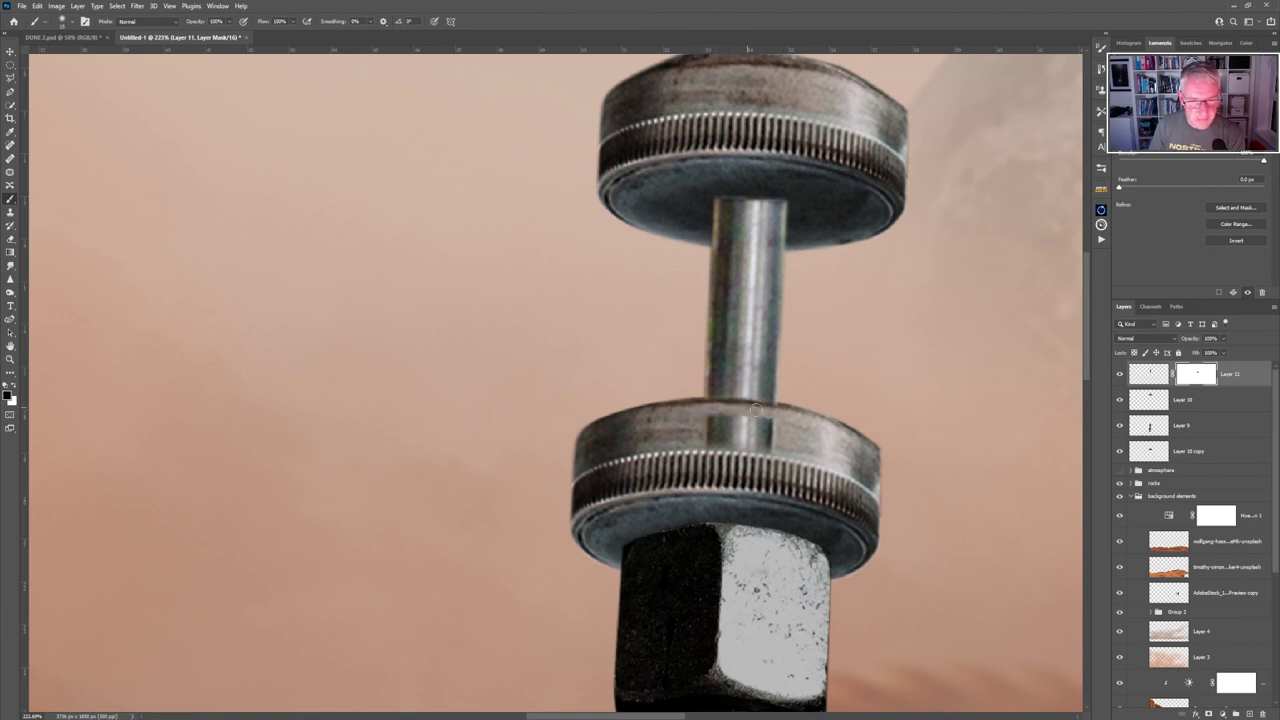
{"action": "mouse_move", "coordinate": [776, 411]}
{"action": "left_mouse_down"}
{"action": "mouse_move", "coordinate": [652, 425]}
{"action": "mouse_move", "coordinate": [715, 434]}
{"action": "mouse_move", "coordinate": [703, 435]}
{"action": "mouse_move", "coordinate": [720, 451]}
{"action": "mouse_move", "coordinate": [766, 425]}
{"action": "left_mouse_up"}
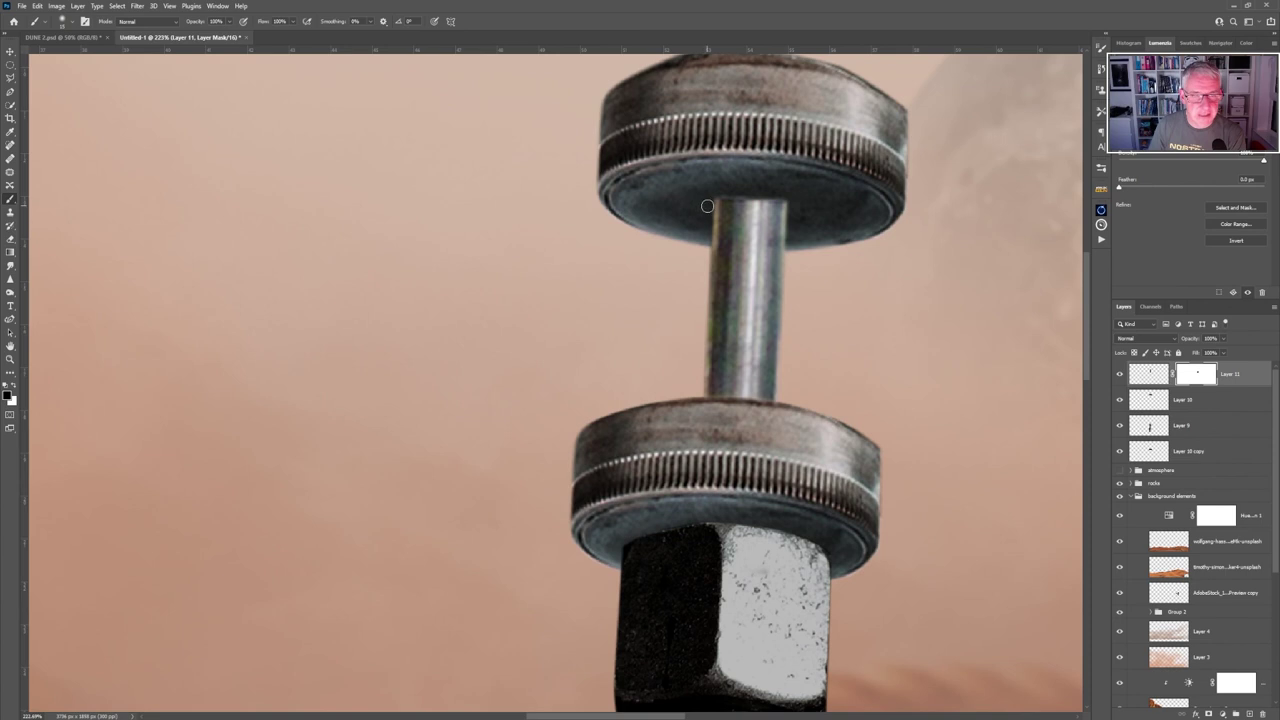
{"action": "mouse_move", "coordinate": [707, 206]}
{"action": "left_mouse_down"}
{"action": "mouse_move", "coordinate": [759, 195]}
{"action": "mouse_move", "coordinate": [796, 212]}
{"action": "left_mouse_up"}
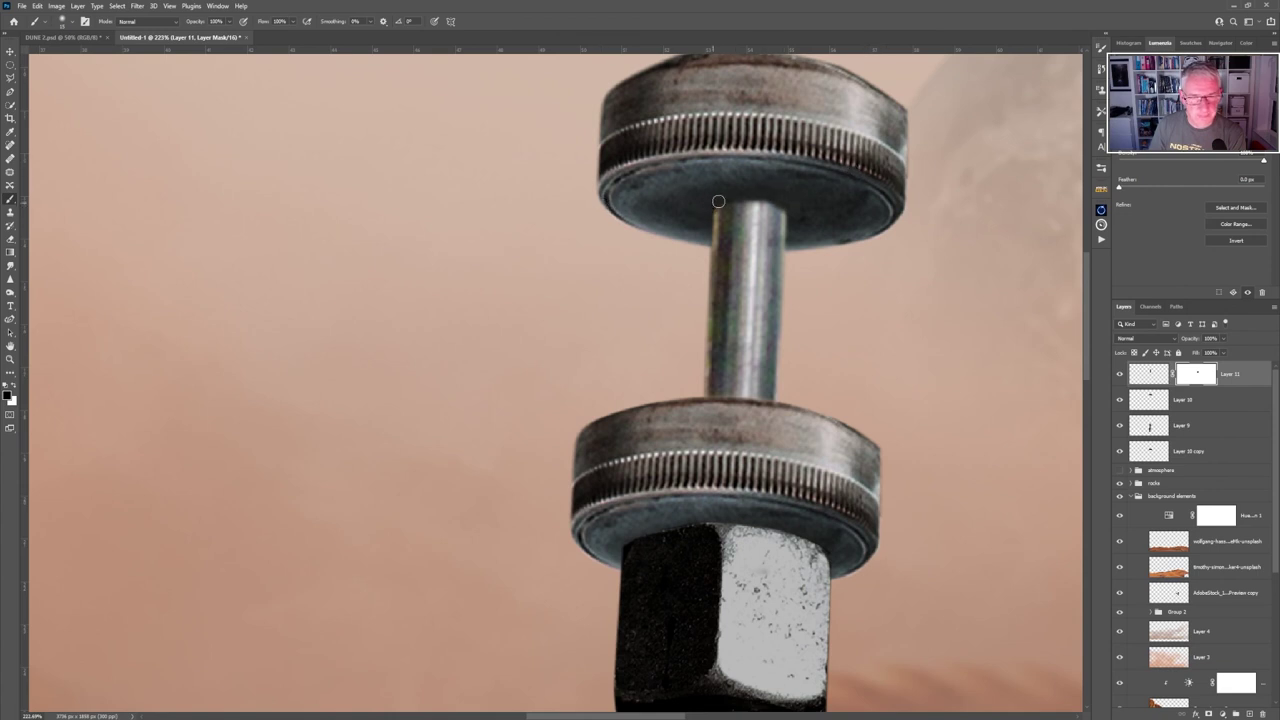
{"action": "mouse_move", "coordinate": [718, 201]}
{"action": "left_mouse_down"}
{"action": "mouse_move", "coordinate": [767, 195]}
{"action": "mouse_move", "coordinate": [788, 208]}
{"action": "left_mouse_up"}
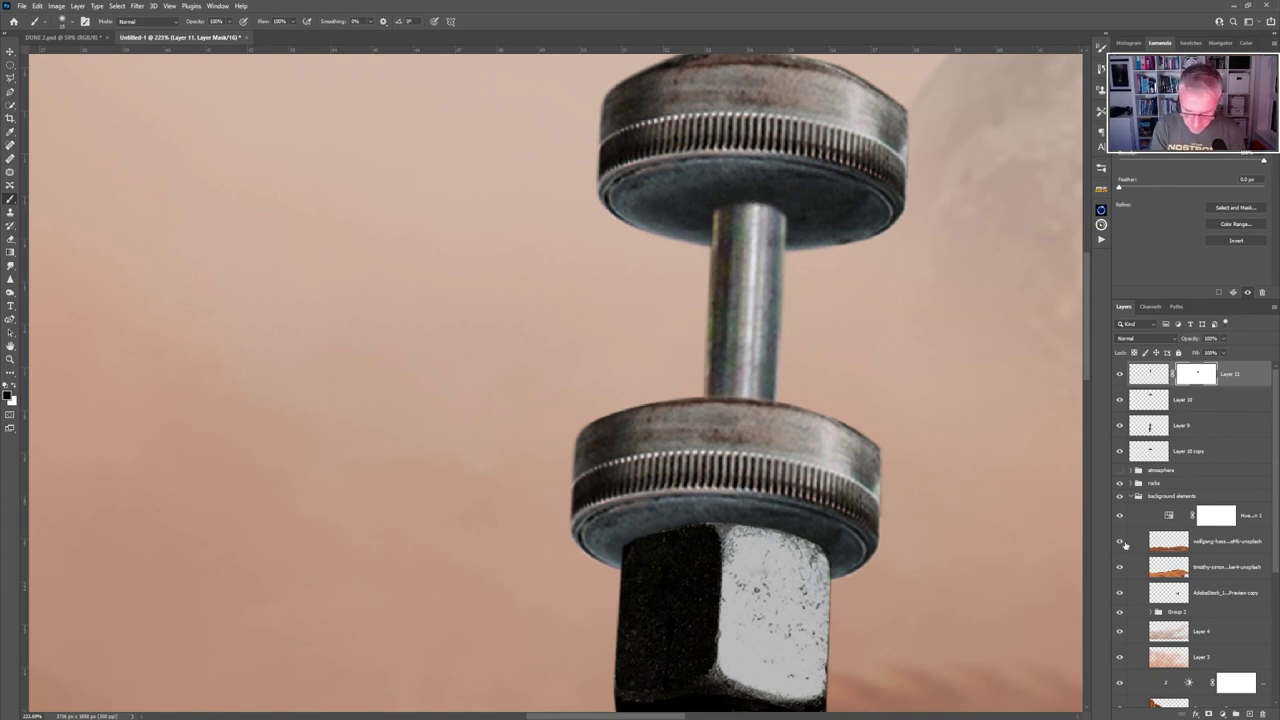
Merge the four device part layers into a single layer.
{"action": "key", "text": "ctrl+0"}
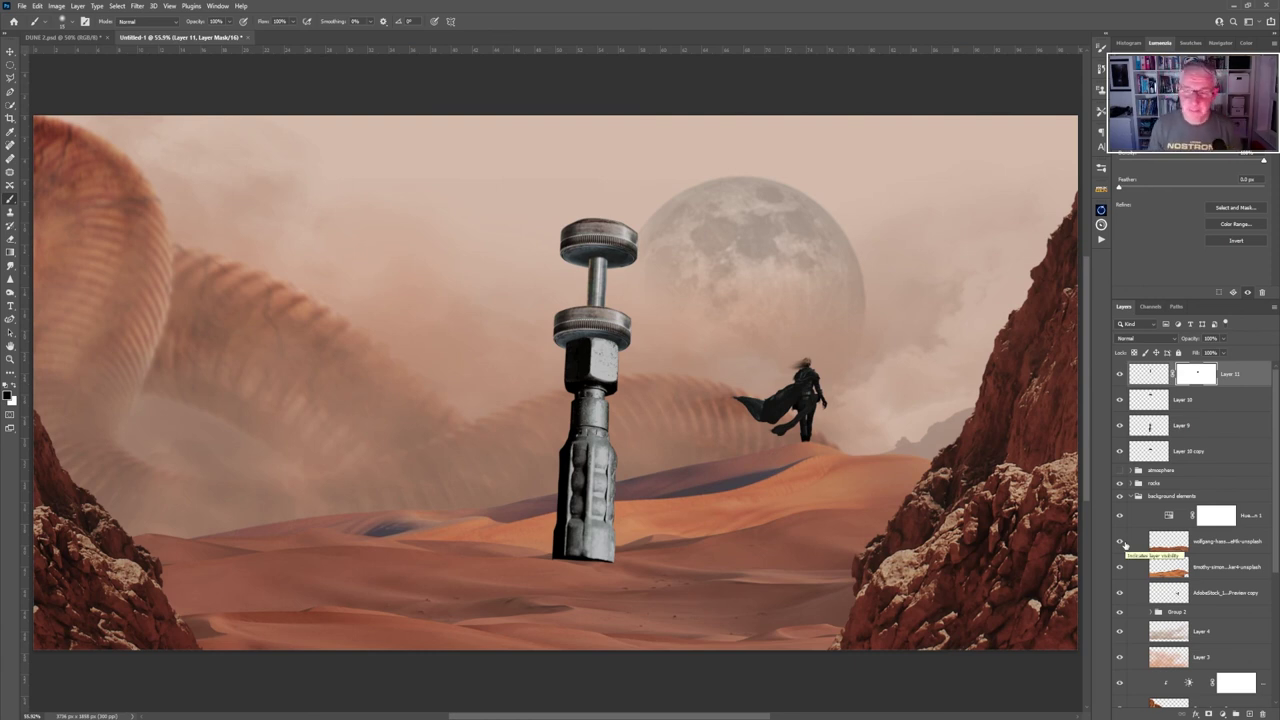
{"action": "left_click", "coordinate": [1228, 454], "text": "shift"}
{"action": "key", "text": "ctrl+e"}
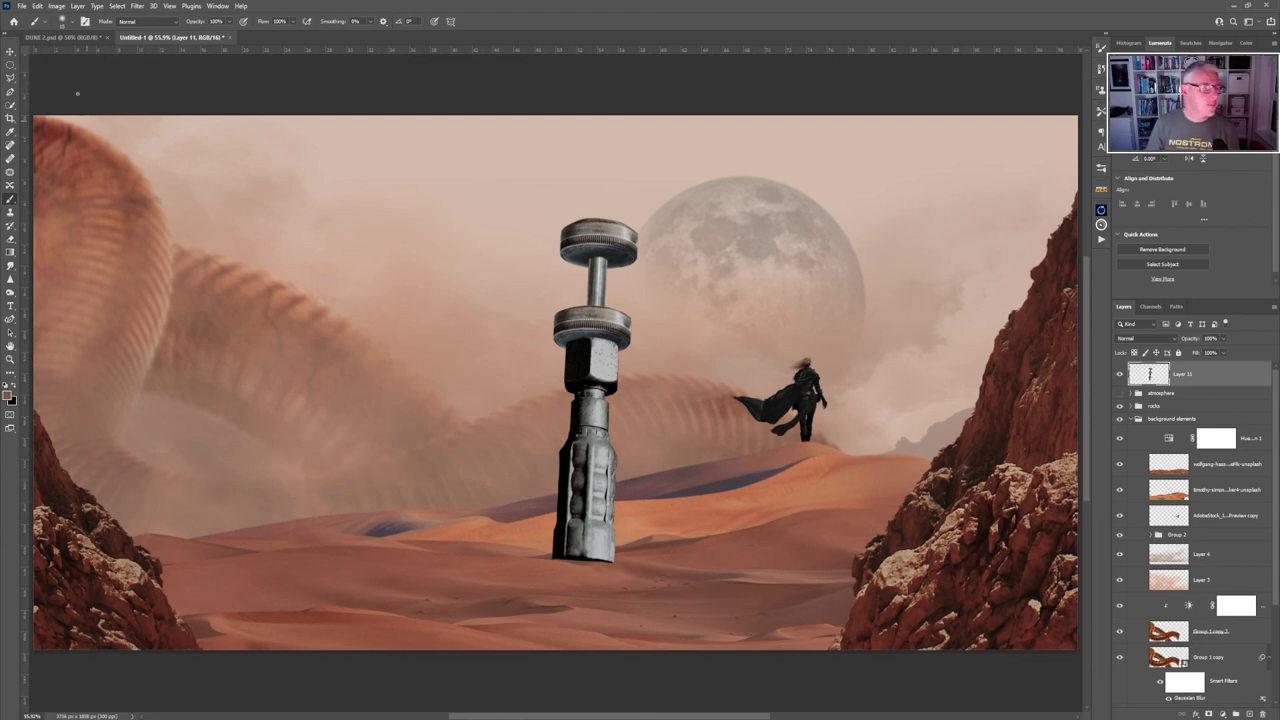
Scale the merged device to about 12.4%, place it on the dune beside the woman and tilt it slightly clockwise.
{"action": "key", "text": "v"}
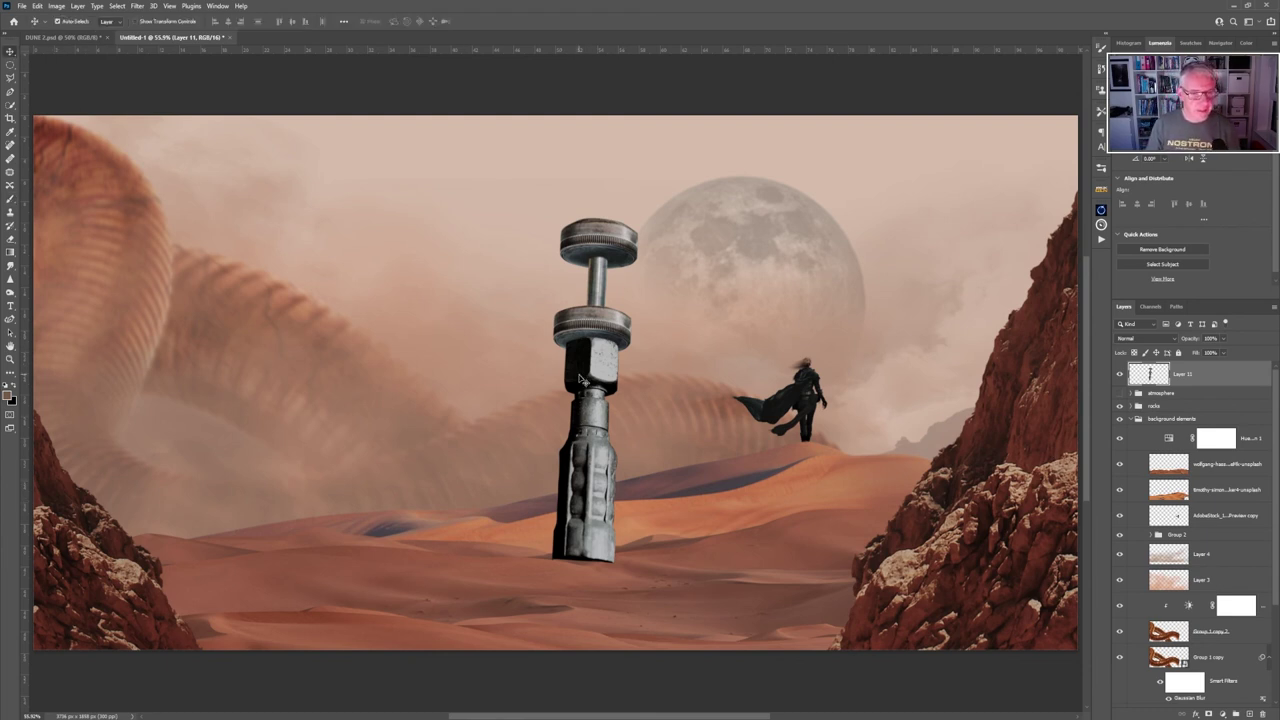
{"action": "key", "text": "ctrl+t"}
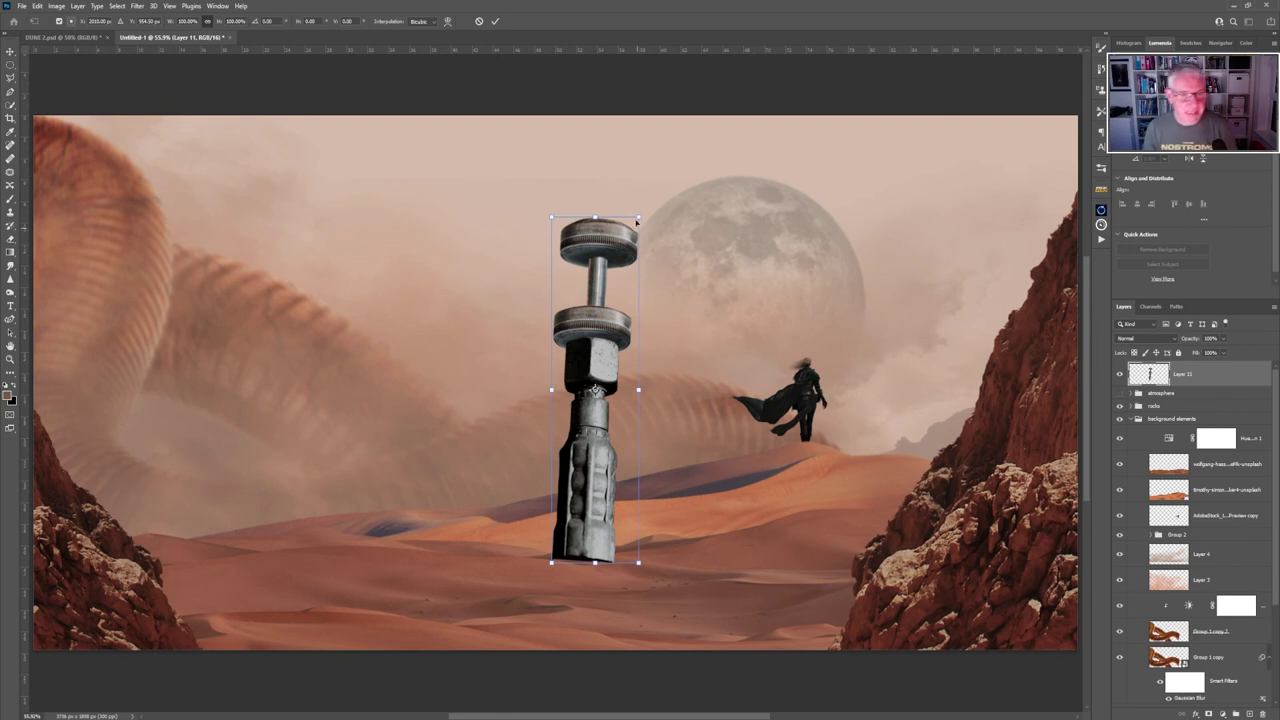
{"action": "left_click_drag", "start_coordinate": [638, 217], "coordinate": [863, 421]}
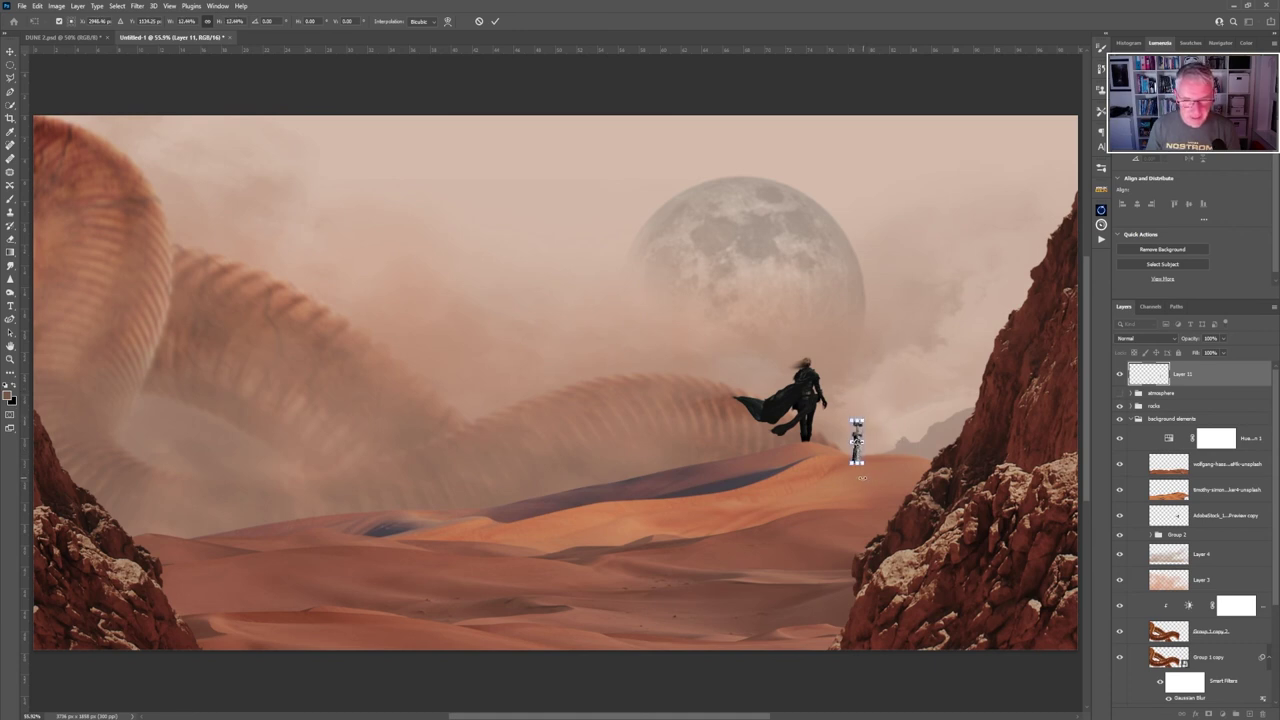
{"action": "left_click_drag", "start_coordinate": [860, 476], "coordinate": [865, 438]}
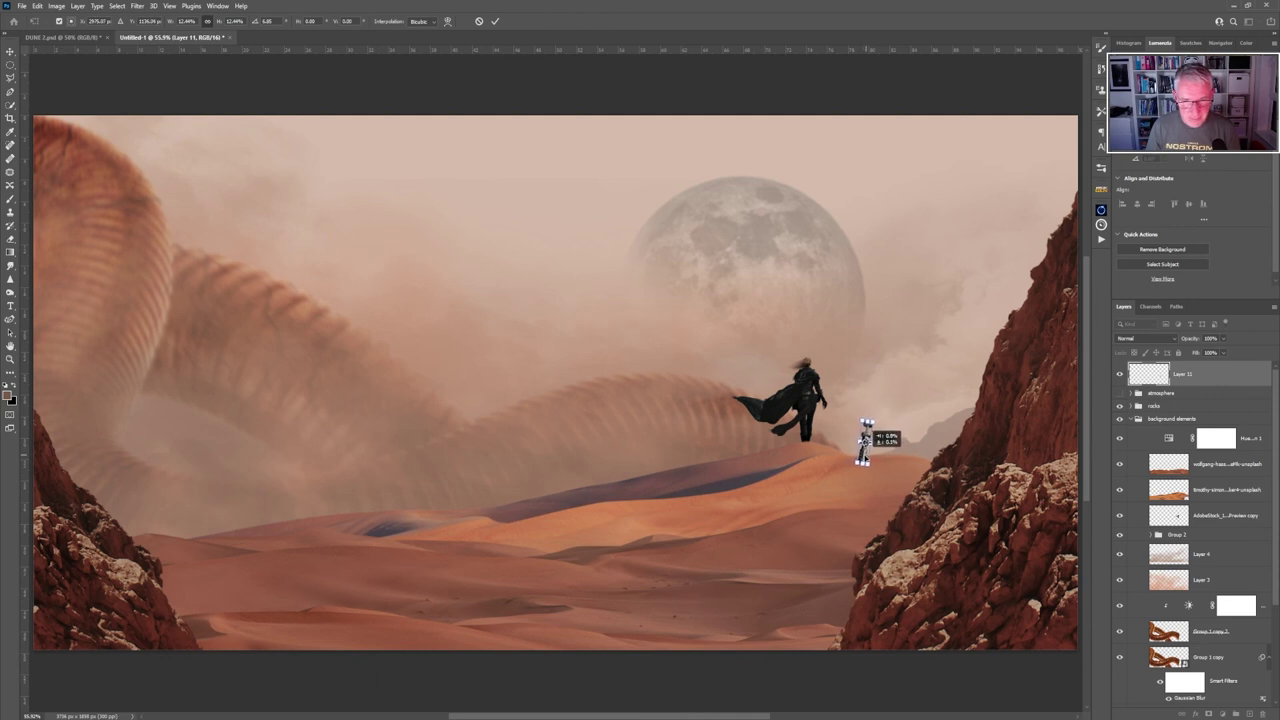
{"action": "left_click", "coordinate": [496, 21]}
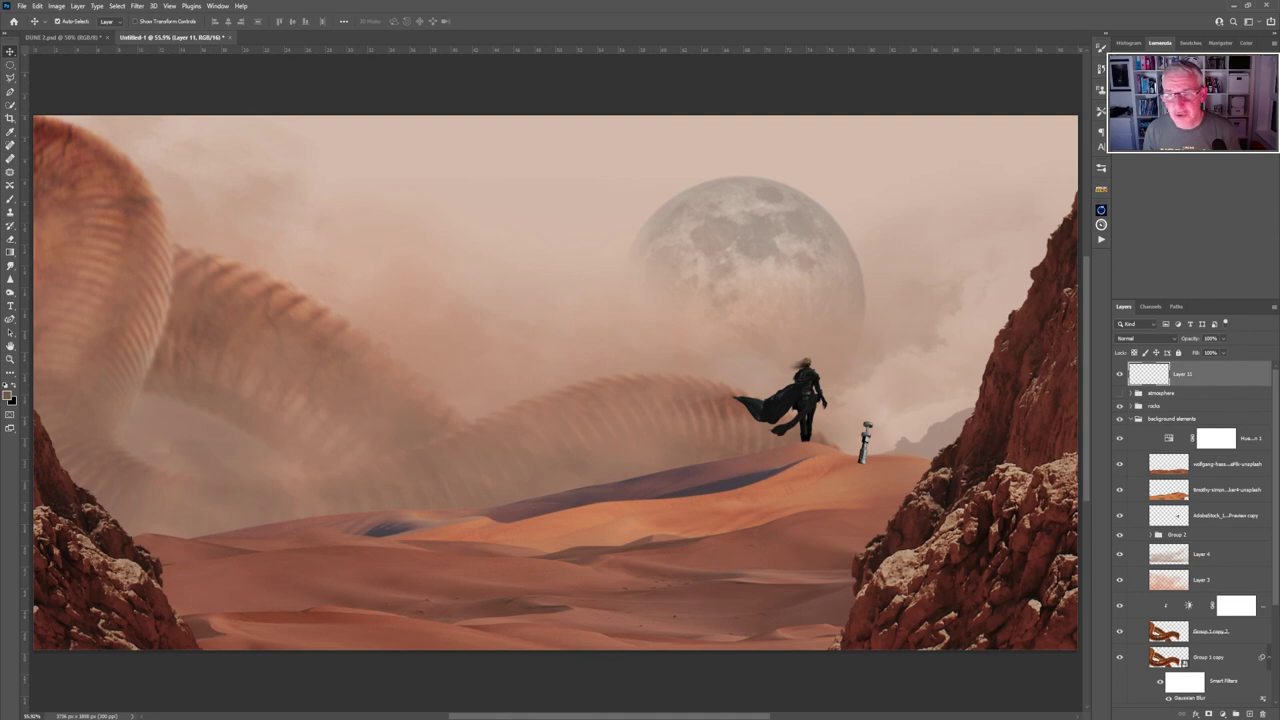
Darken the device with a clipped Levels adjustment, midtones 0.63 and white point 242, and merge it into the device layer.
{"action": "key", "text": "ctrl+l"}
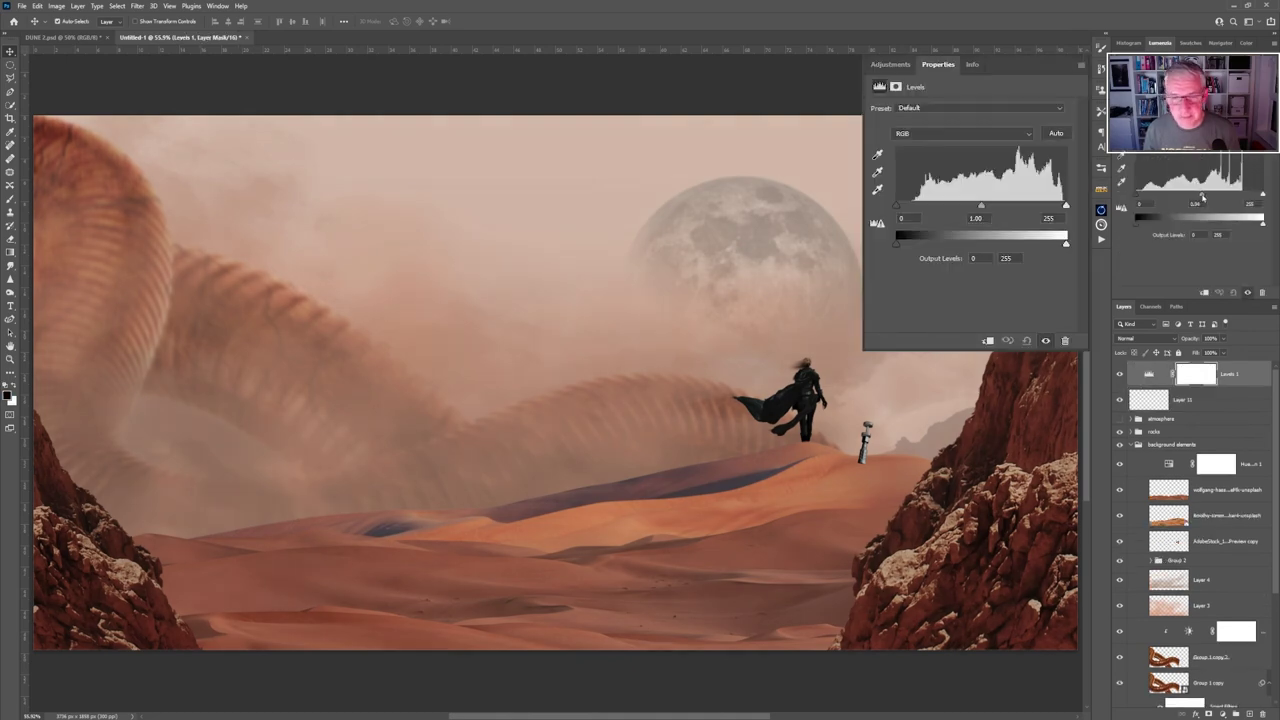
{"action": "left_click", "coordinate": [1204, 293]}
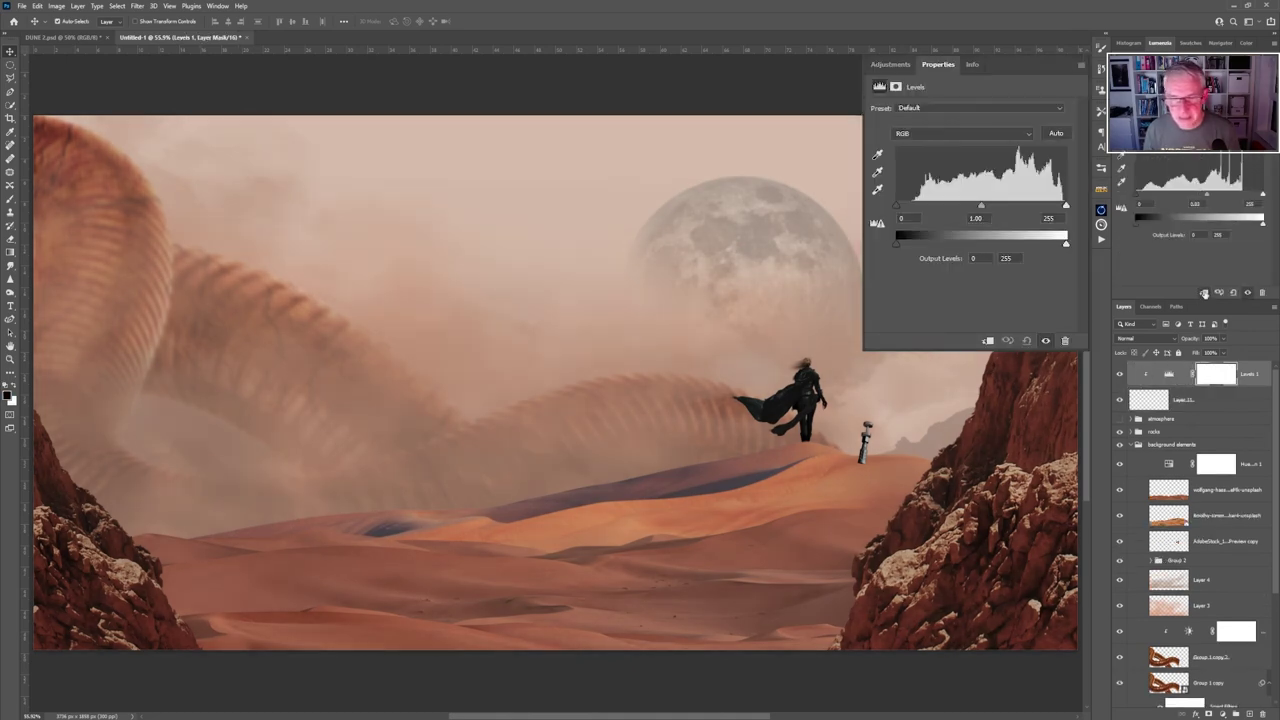
{"action": "left_click", "coordinate": [1207, 199]}
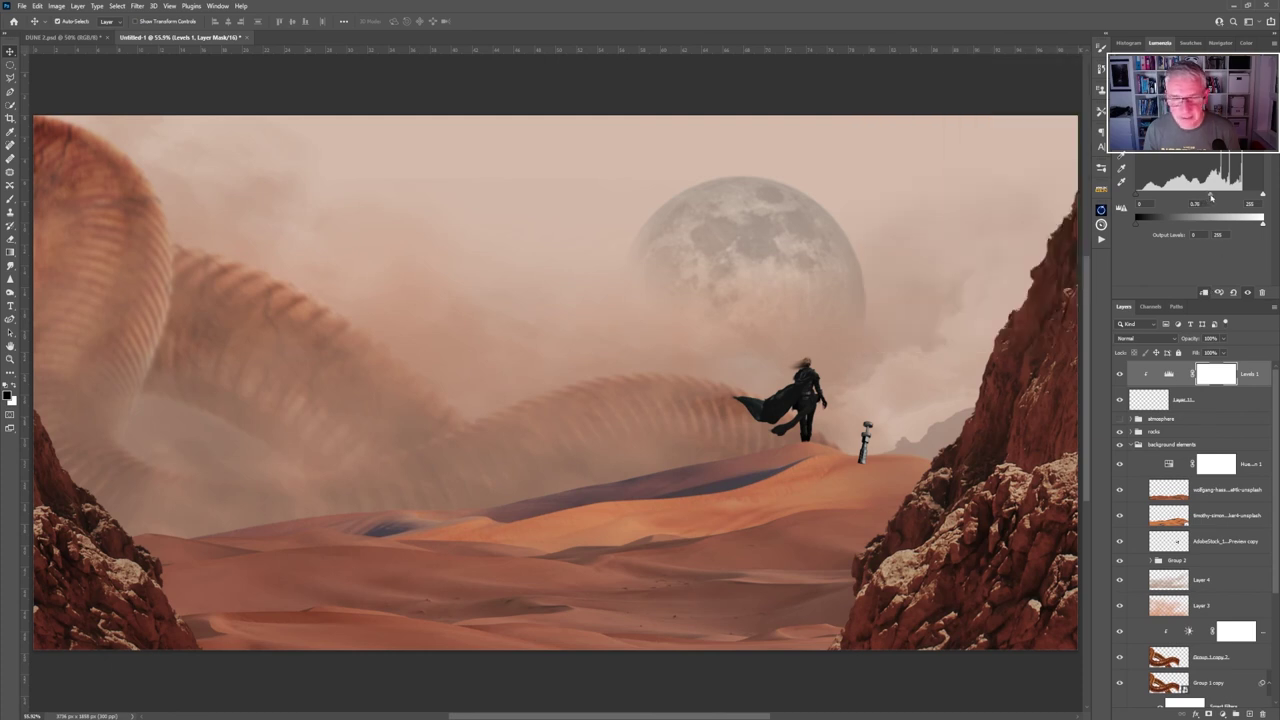
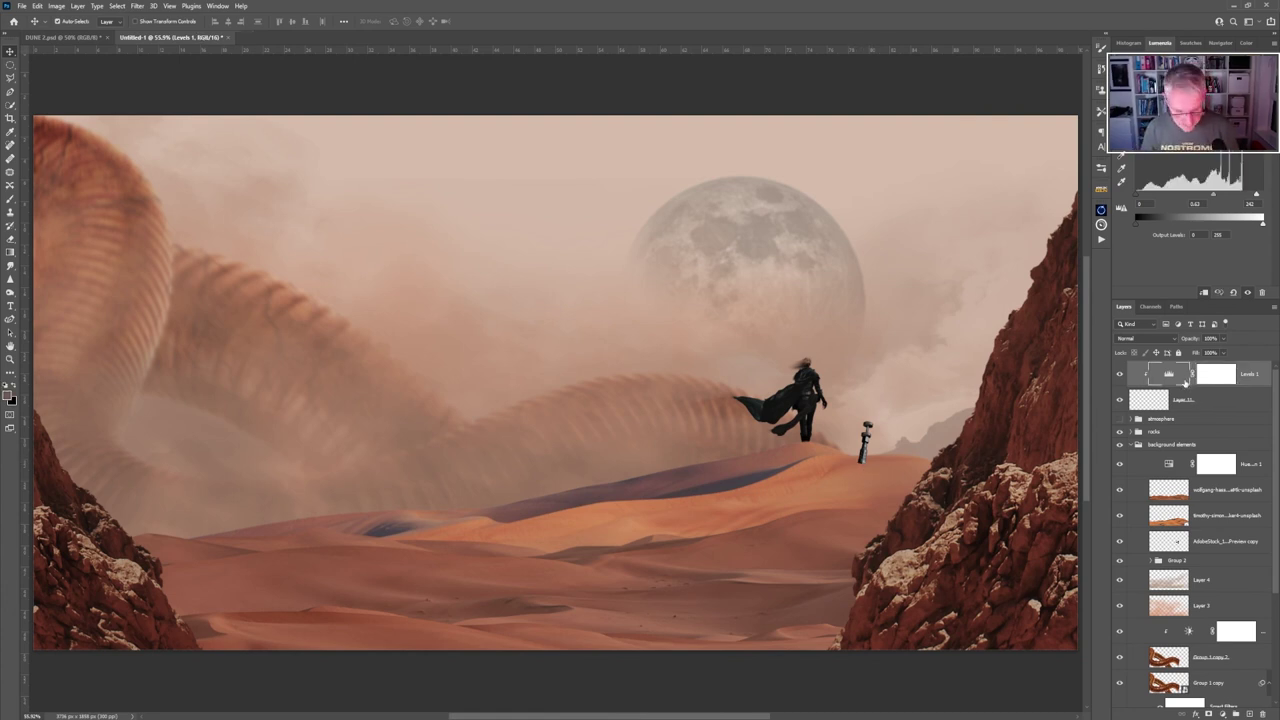
{"action": "key", "text": "Delete"}
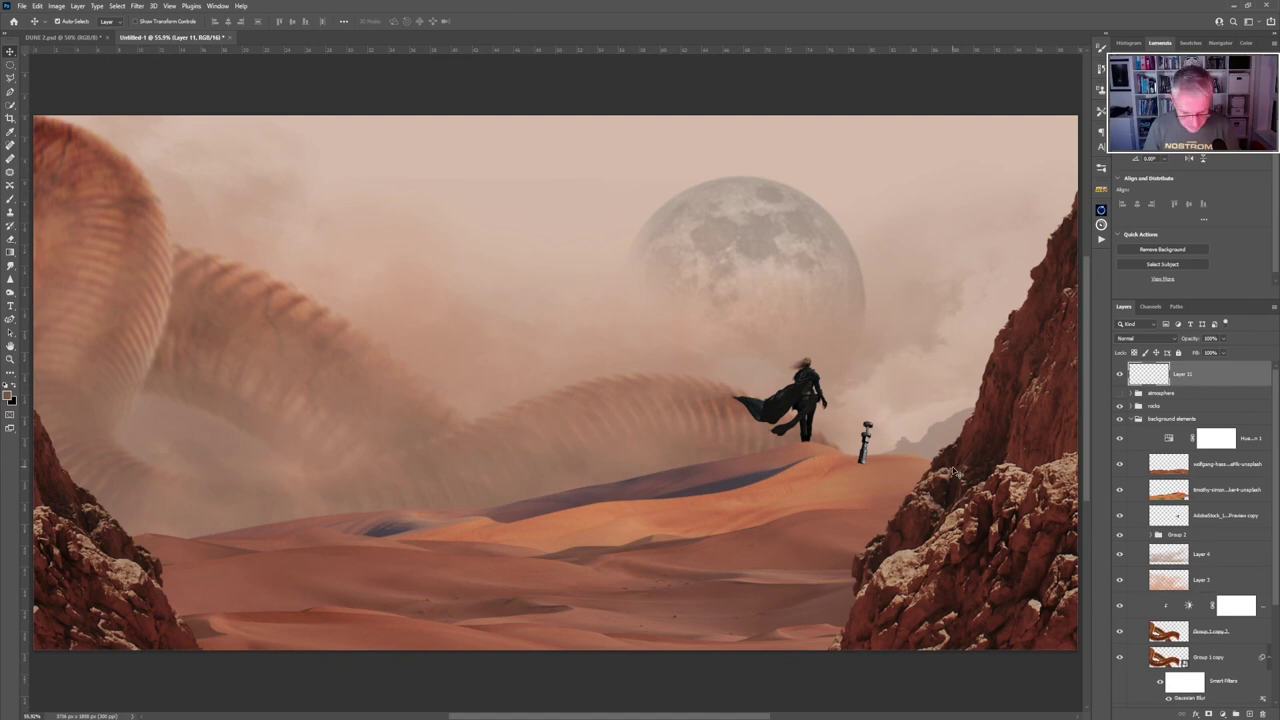
Move the device layer into the background elements group, ordering it between the two dune photo layers.
{"action": "scroll", "coordinate": [866, 466], "scroll_direction": "up", "scroll_amount": 4}
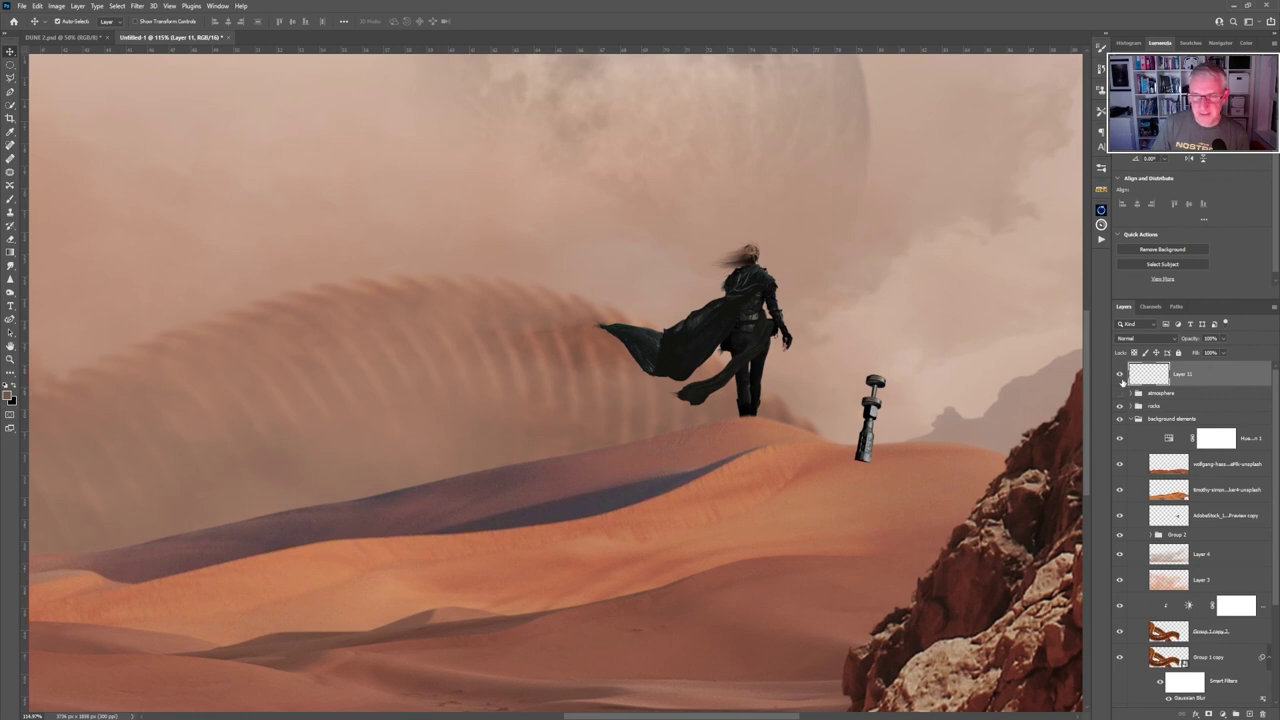
{"action": "left_click", "coordinate": [1120, 376]}
{"action": "left_click", "coordinate": [1120, 376]}
{"action": "left_click_drag", "start_coordinate": [1195, 376], "coordinate": [1202, 455]}
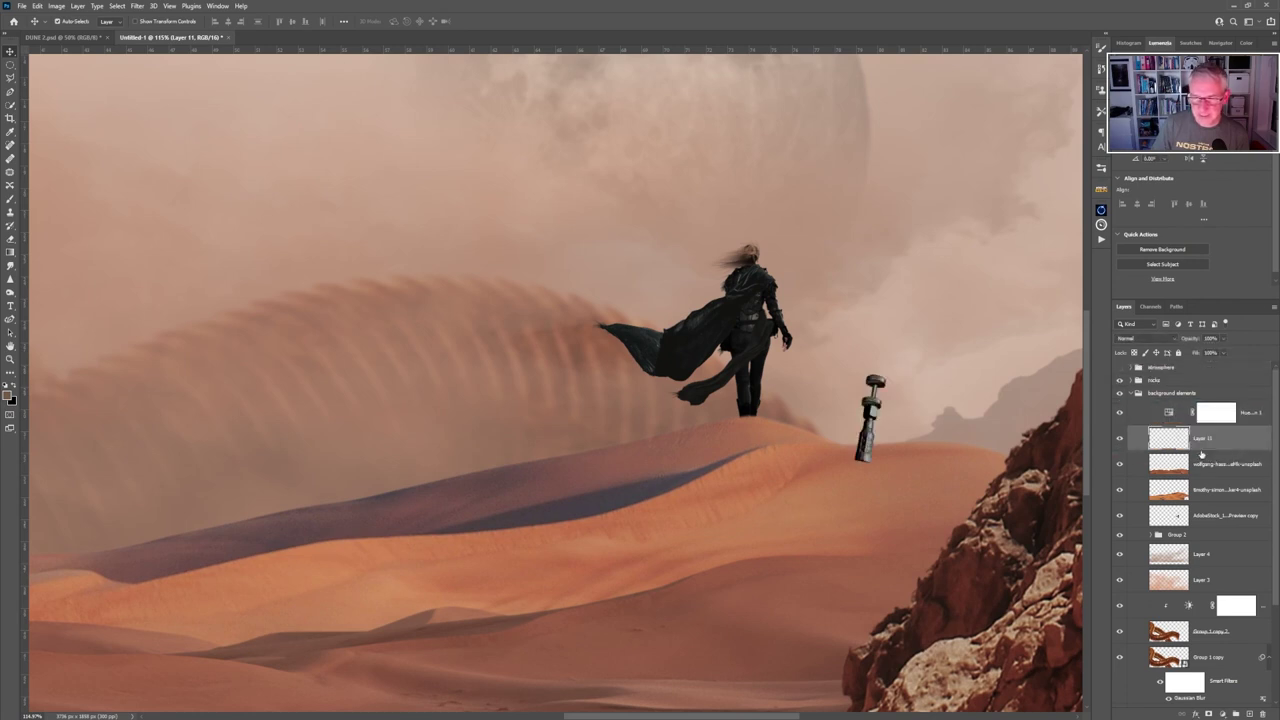
{"action": "left_click", "coordinate": [1120, 439]}
{"action": "left_click", "coordinate": [1120, 439]}
{"action": "left_click_drag", "start_coordinate": [1210, 442], "coordinate": [1218, 497]}
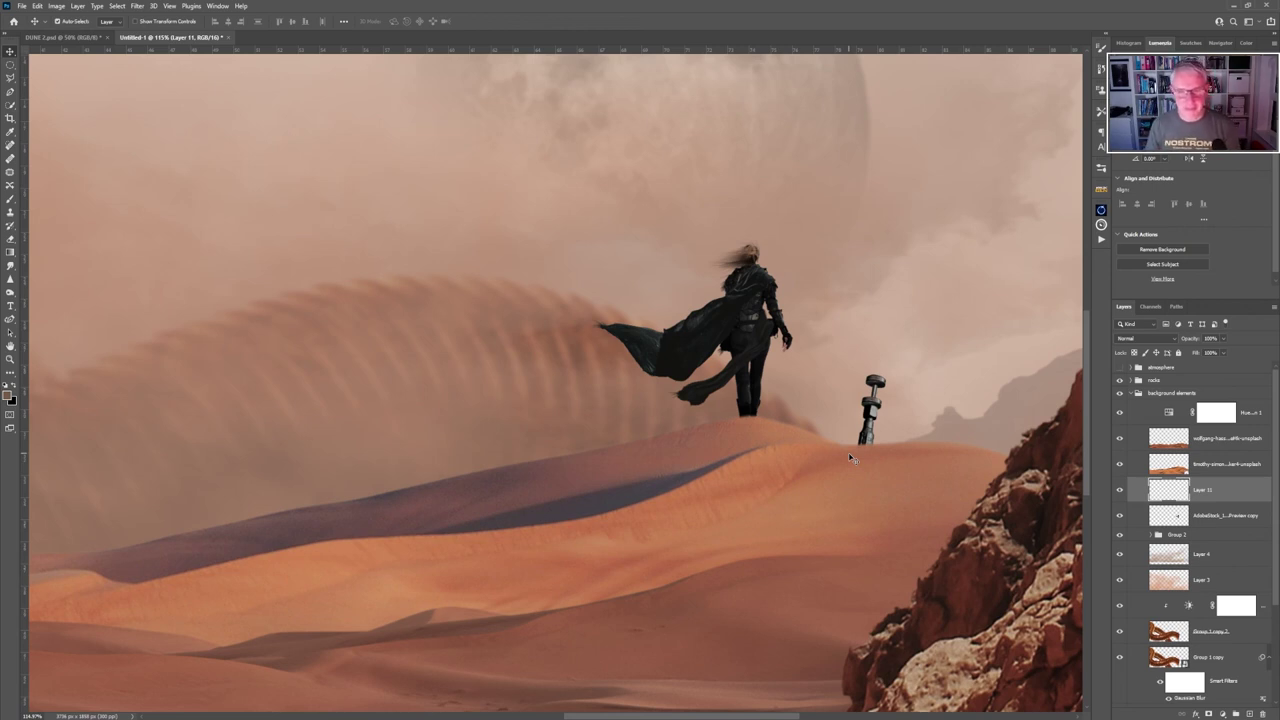
{"action": "left_click_drag", "start_coordinate": [1218, 488], "coordinate": [1215, 466]}
On a new layer above the device, clone the shaded dune edge near the woman's feet over the device's base as a sand ridge.
{"action": "key", "text": "s"}
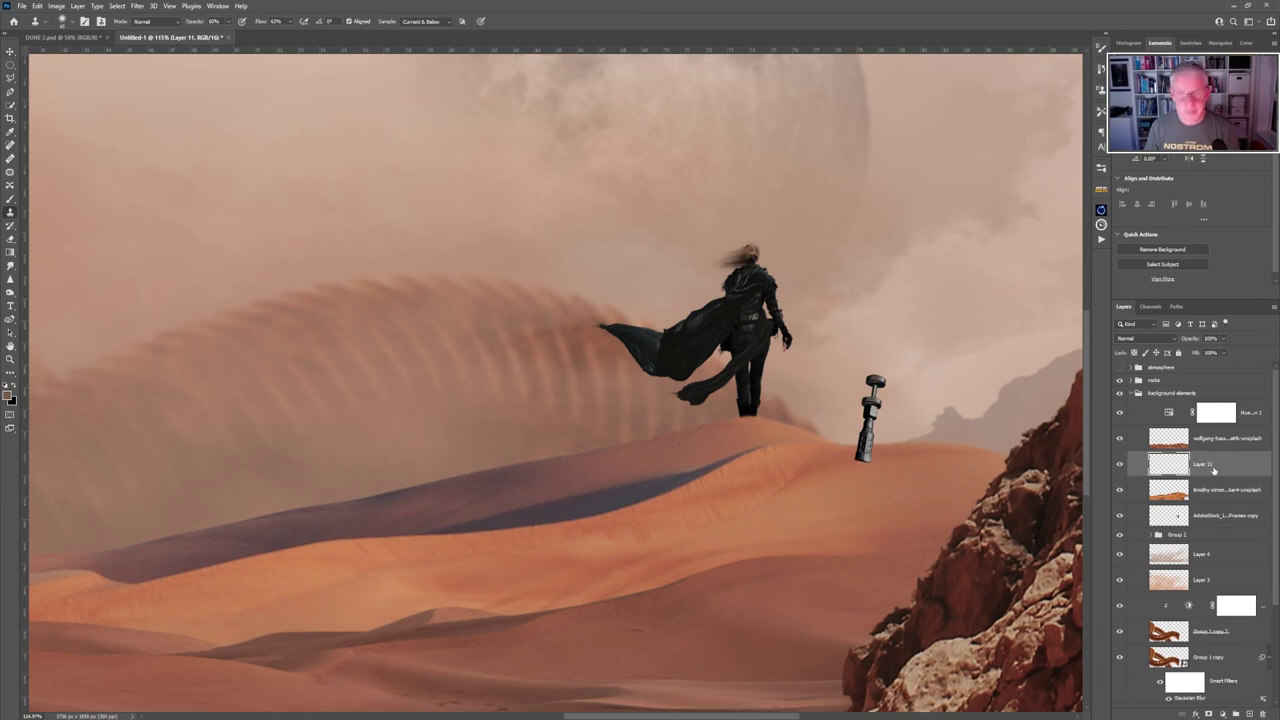
{"action": "left_click", "coordinate": [1249, 714]}
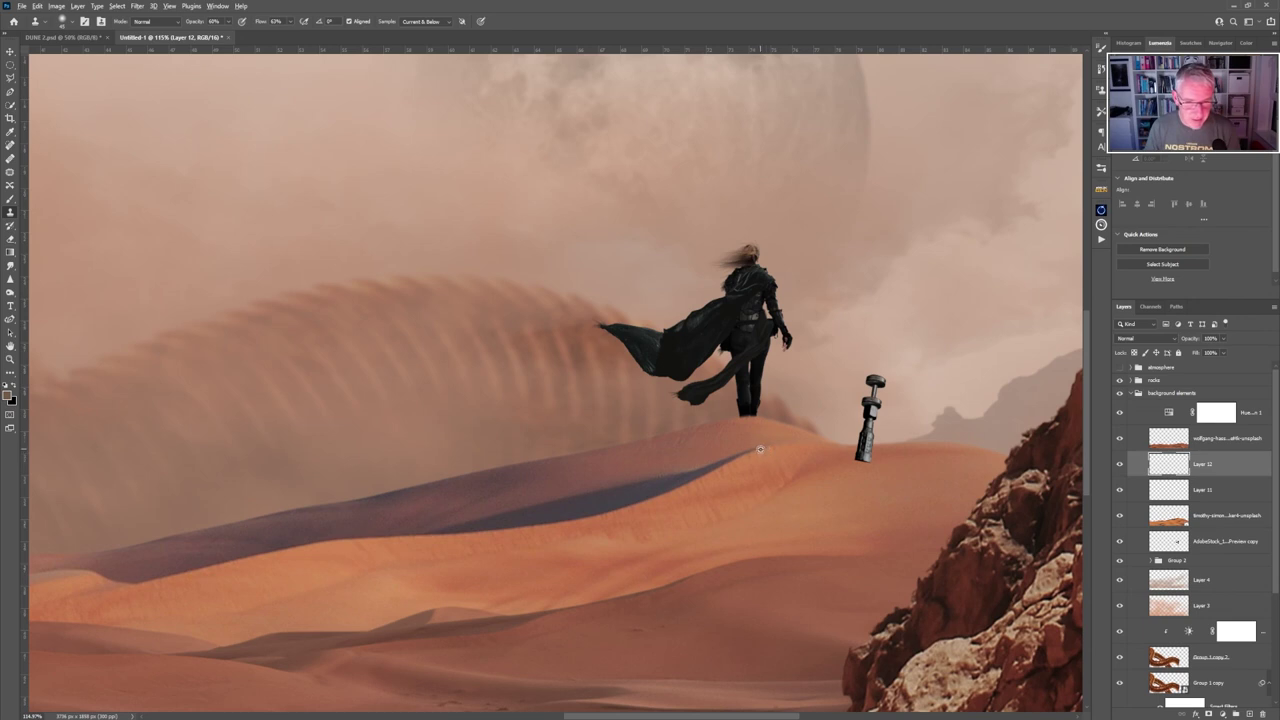
{"action": "left_click", "coordinate": [761, 448], "text": "alt"}
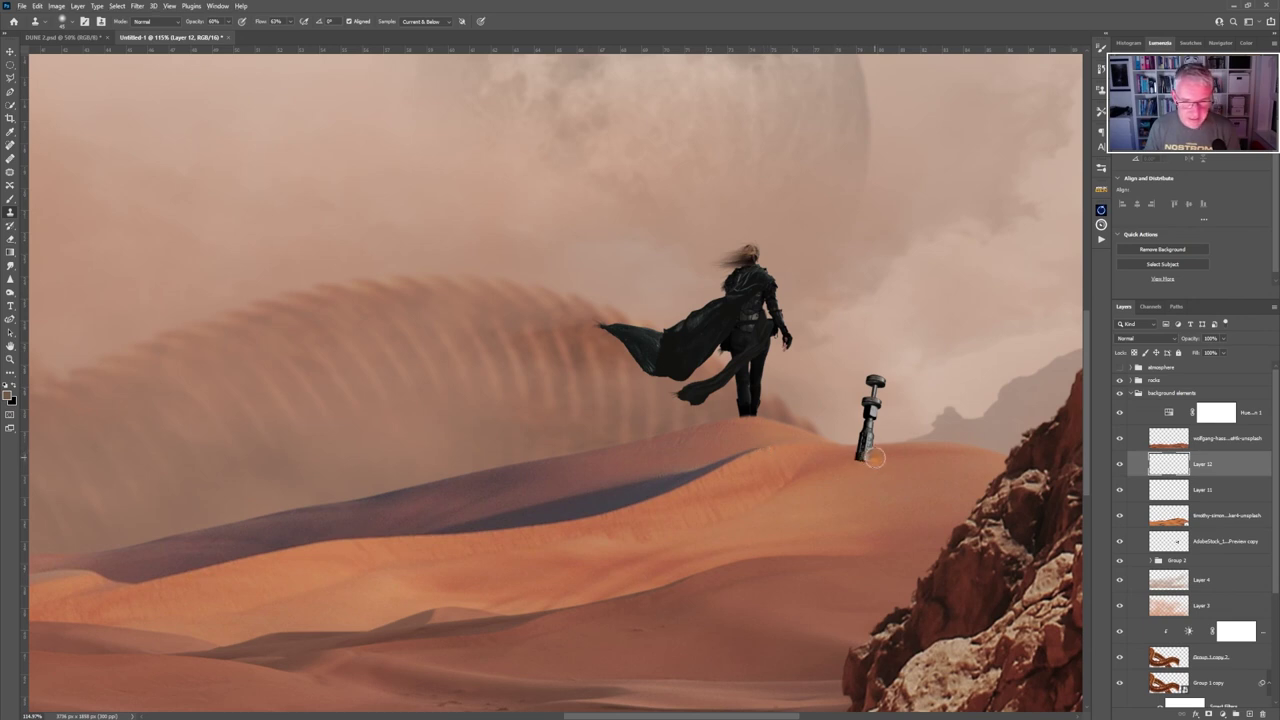
{"action": "mouse_move", "coordinate": [876, 457]}
{"action": "left_mouse_down"}
{"action": "mouse_move", "coordinate": [843, 468]}
{"action": "mouse_move", "coordinate": [890, 455]}
{"action": "mouse_move", "coordinate": [785, 495]}
{"action": "mouse_move", "coordinate": [902, 456]}
{"action": "mouse_move", "coordinate": [815, 490]}
{"action": "left_mouse_up"}
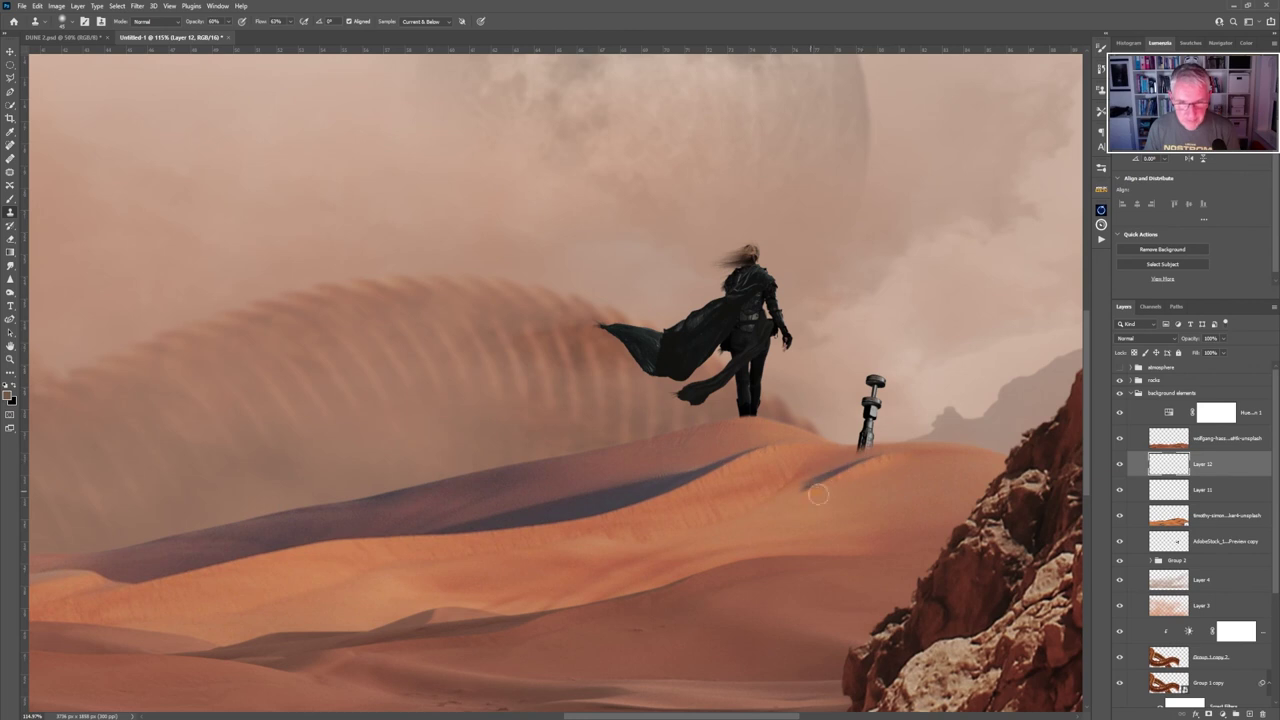
Erase excess cloned sand around the device's base and along the cloned shadow, using a larger eraser for the outer parts.
{"action": "key", "text": "e"}
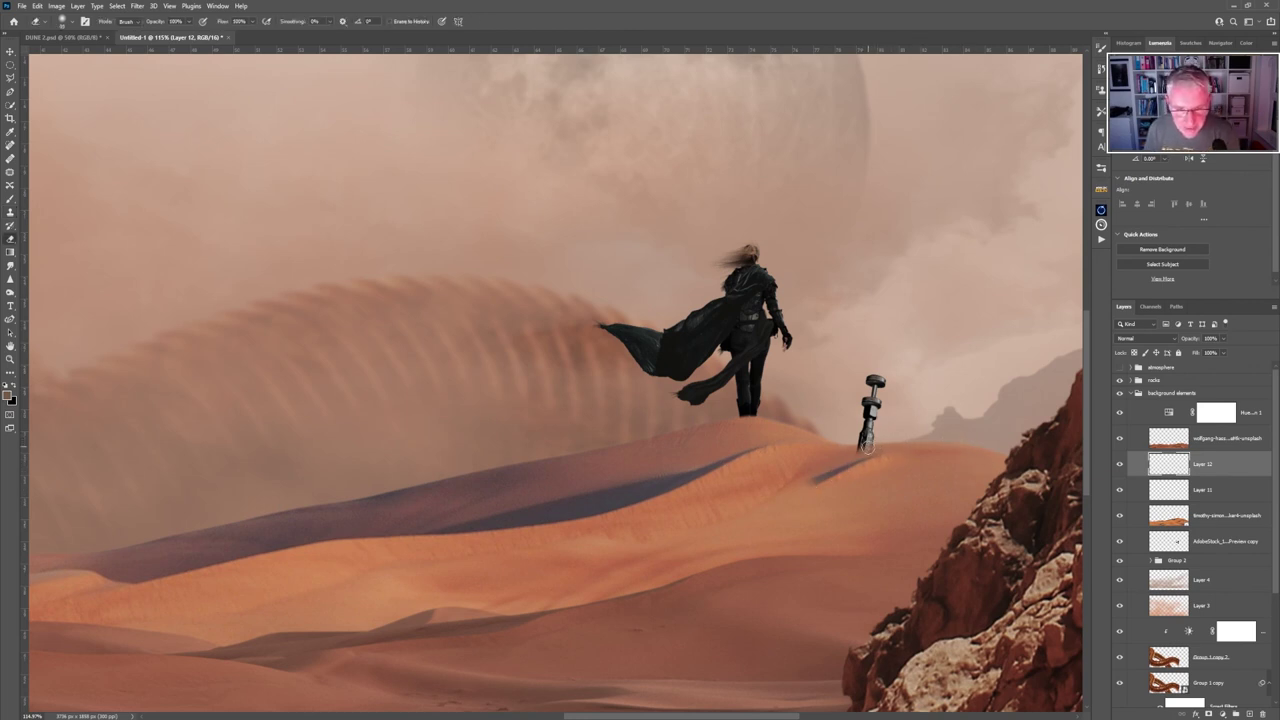
{"action": "left_click_drag", "start_coordinate": [867, 448], "coordinate": [860, 452]}
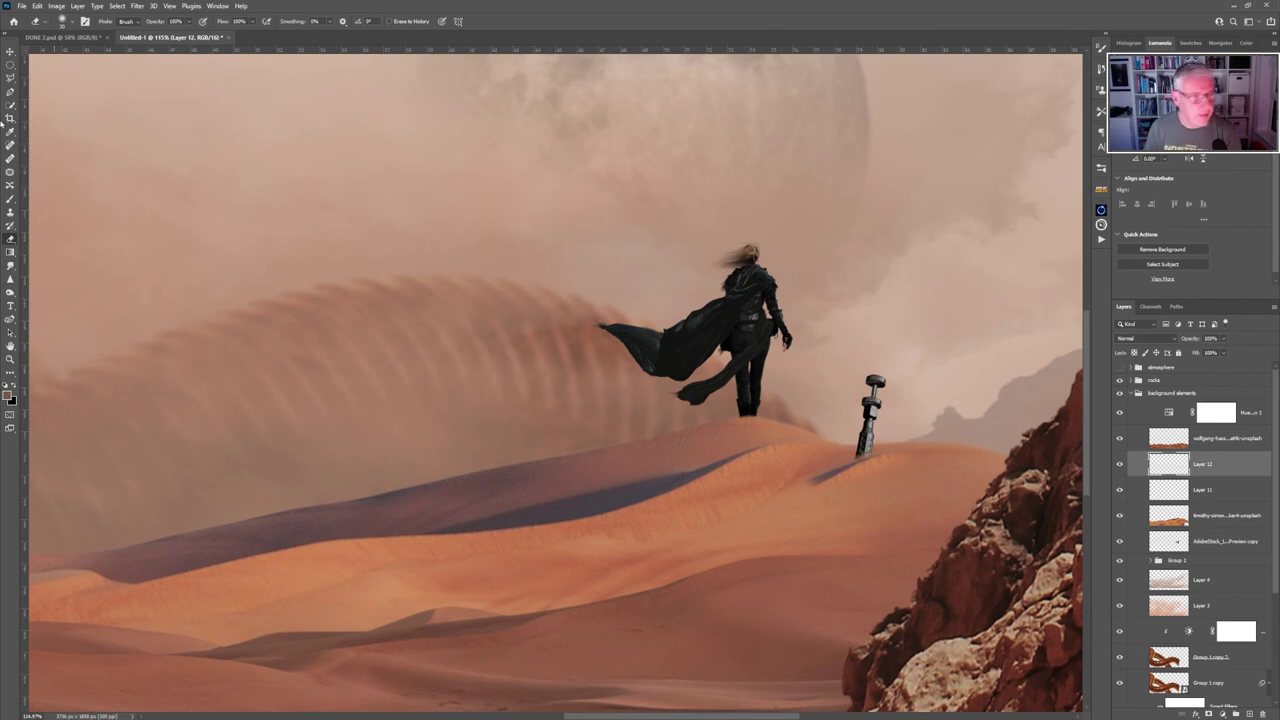
{"action": "key", "text": "v"}
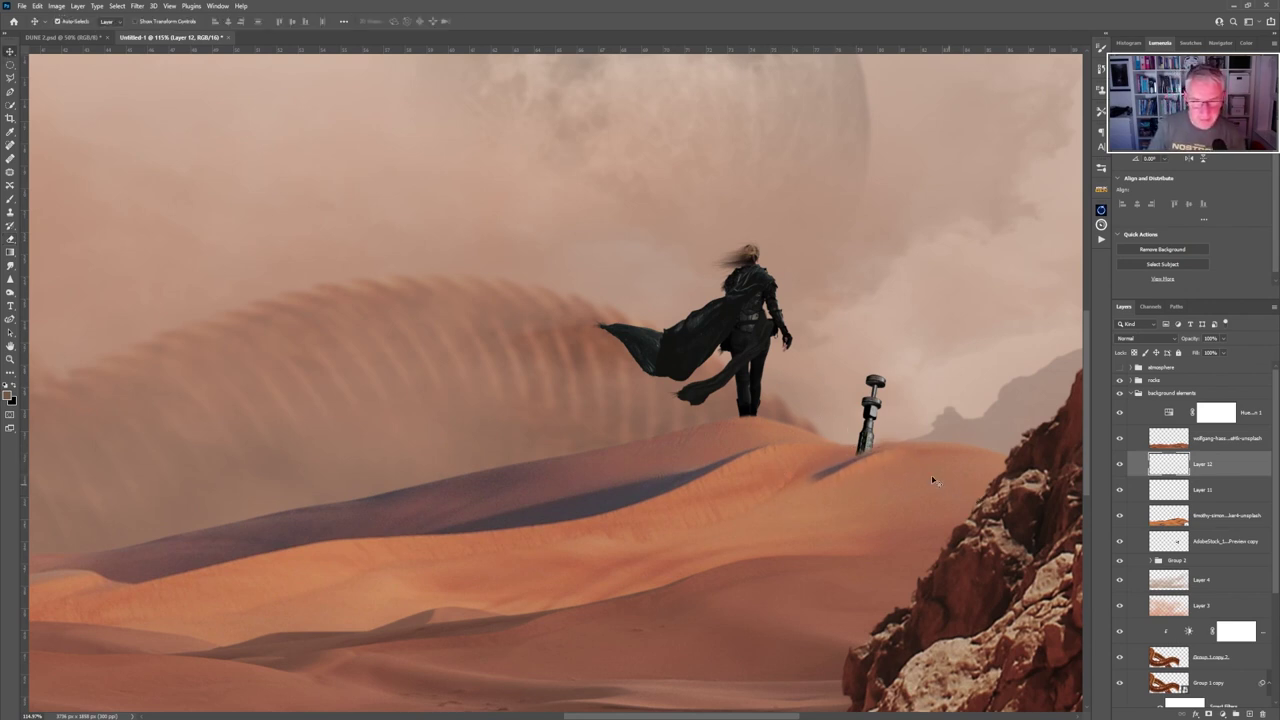
{"action": "left_click_drag", "start_coordinate": [887, 457], "coordinate": [882, 454]}
{"action": "key", "text": "b"}
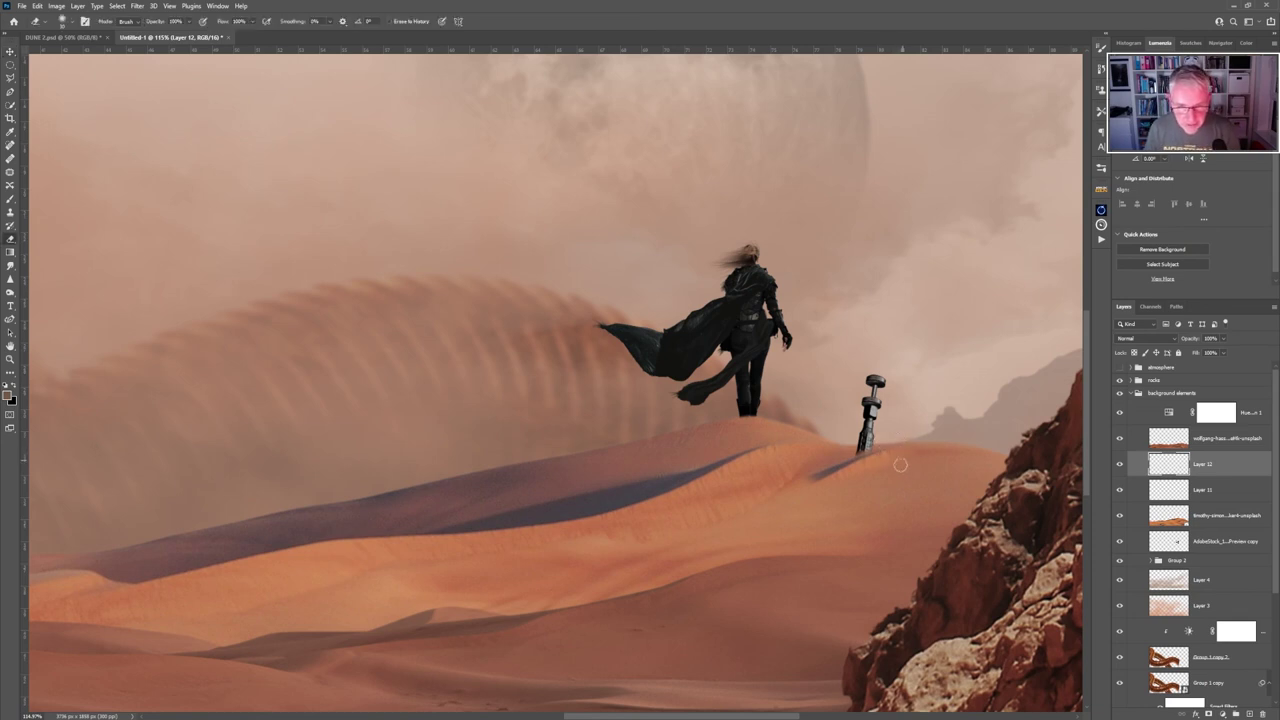
{"action": "key", "text": "bracketright"}
{"action": "key", "text": "bracketright"}
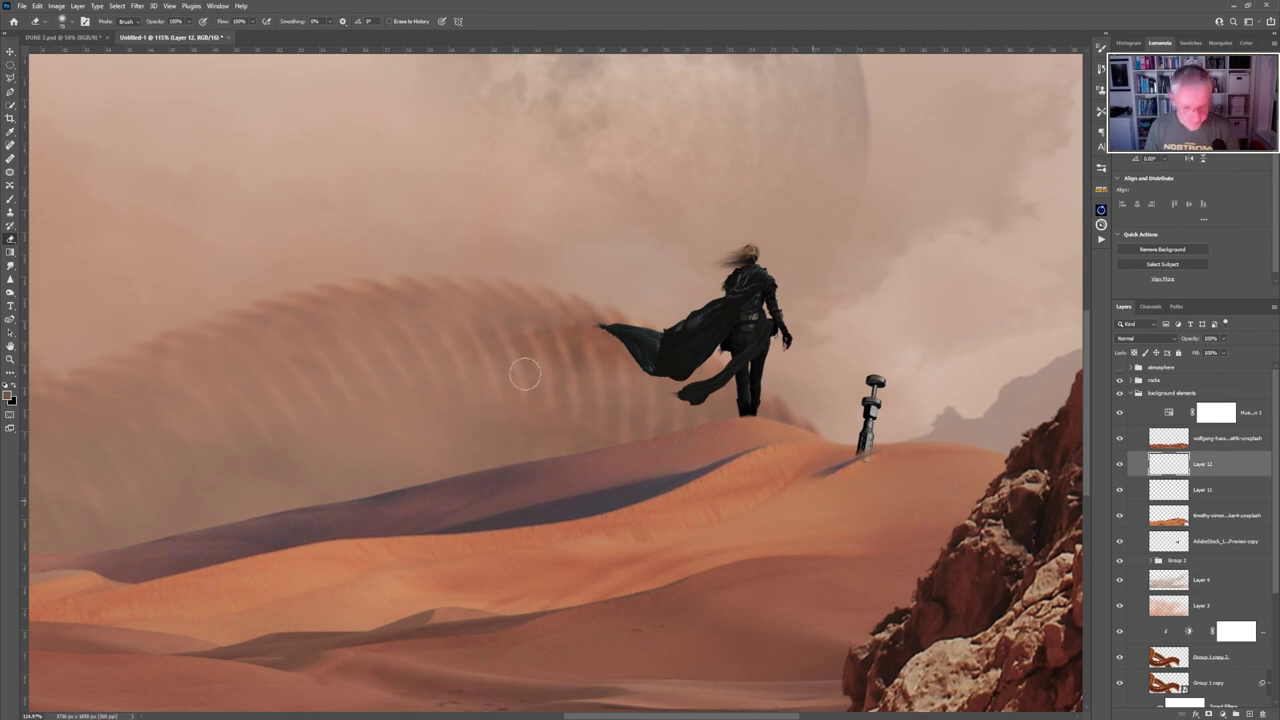
Clone plain orange sand from beside the device over the area just below its base to blend the cloned shadow.
{"action": "left_click", "coordinate": [11, 212]}
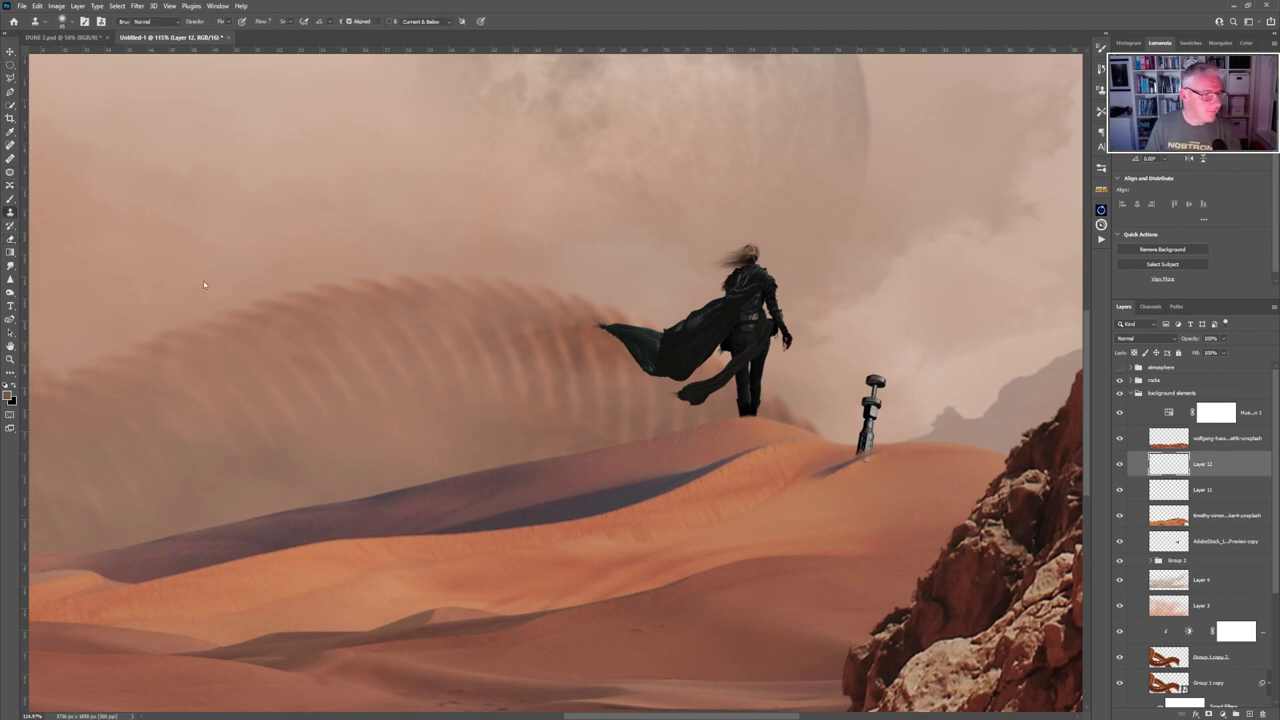
{"action": "left_click", "coordinate": [895, 475], "text": "alt"}
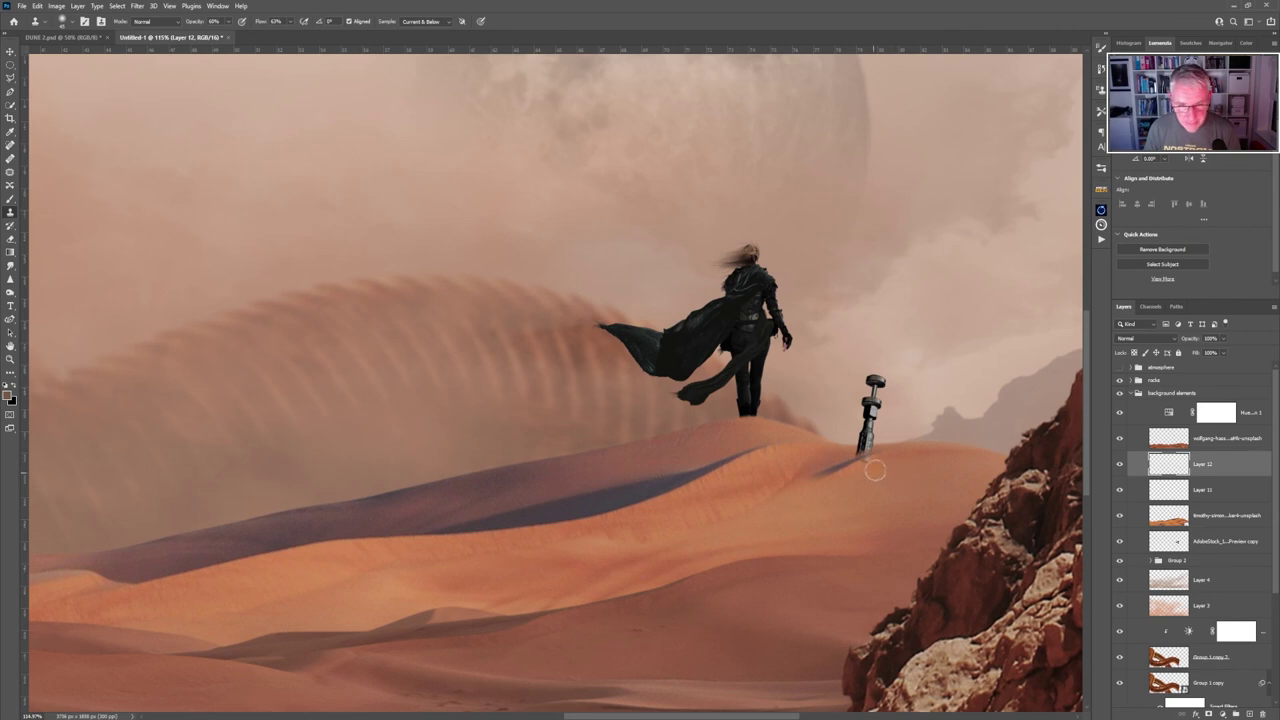
{"action": "mouse_move", "coordinate": [872, 472]}
{"action": "left_mouse_down"}
{"action": "mouse_move", "coordinate": [859, 470]}
{"action": "mouse_move", "coordinate": [877, 460]}
{"action": "mouse_move", "coordinate": [849, 477]}
{"action": "left_mouse_up"}
{"action": "key", "text": "ctrl+0"}
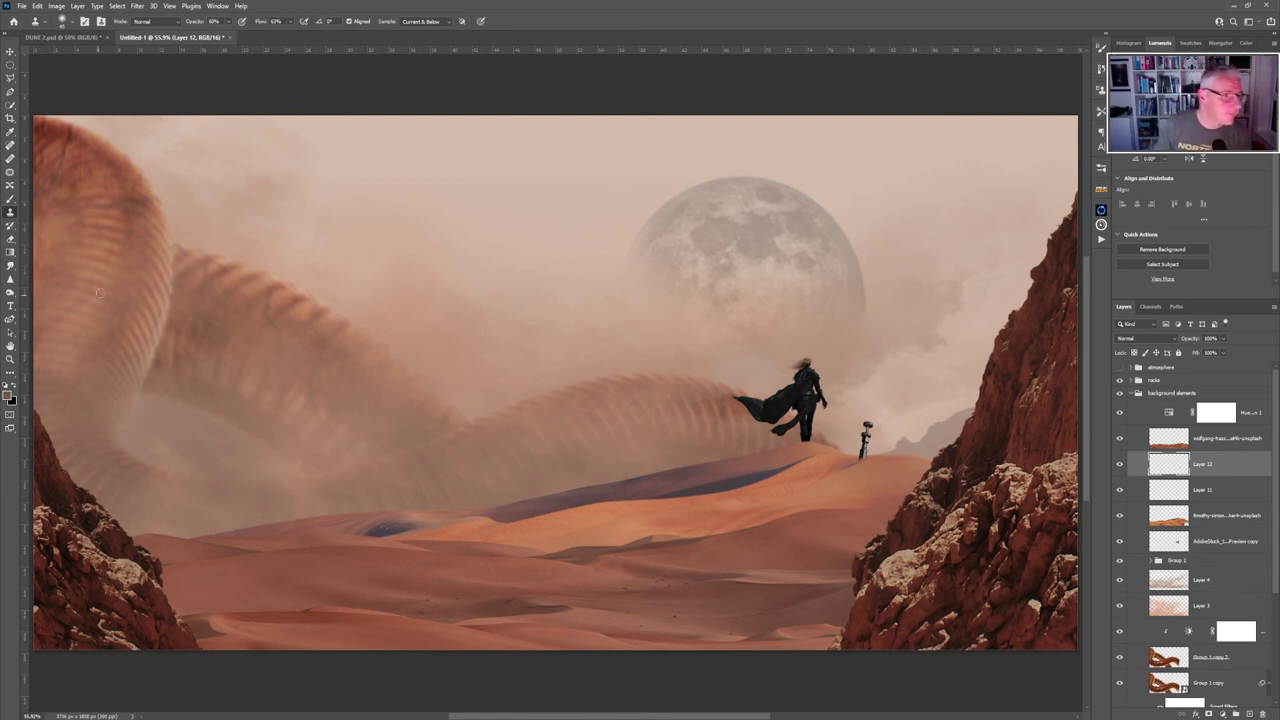
Choose a branching bolt brush from the 18 Seamless Lightning Strikes set and reduce its size to suit the small device.
{"action": "left_click", "coordinate": [10, 199]}
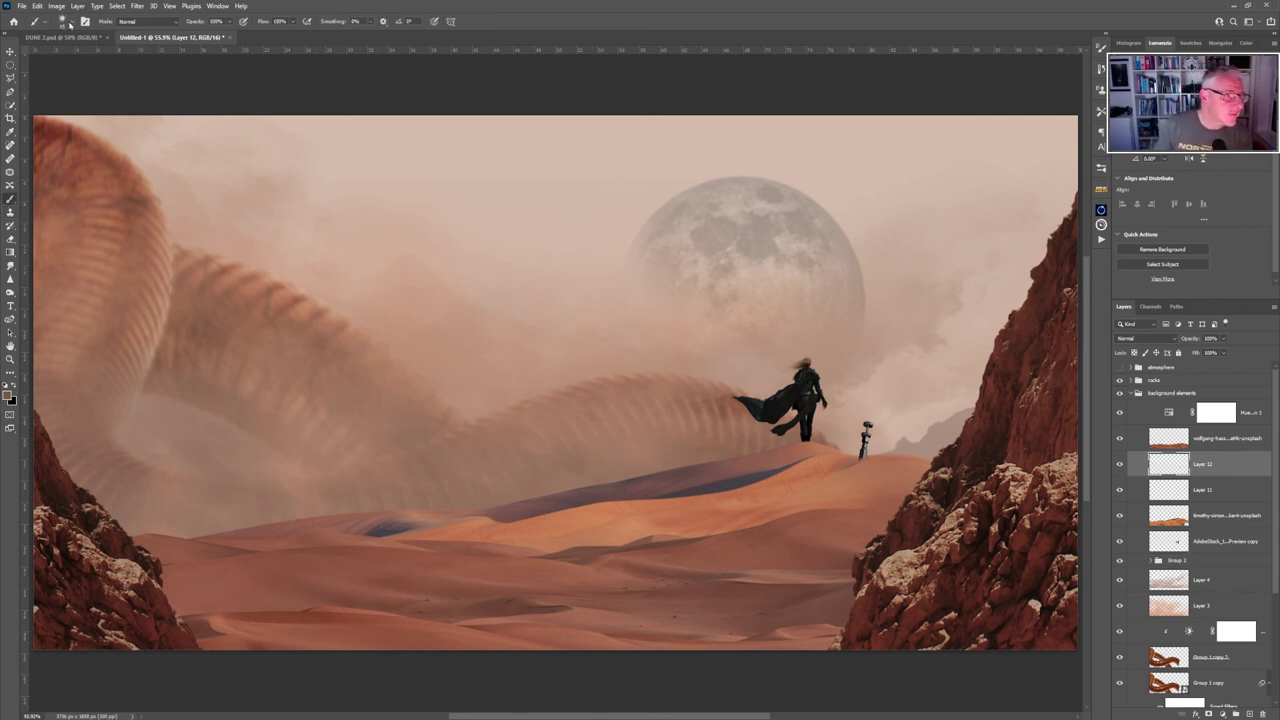
{"action": "left_click", "coordinate": [70, 23]}
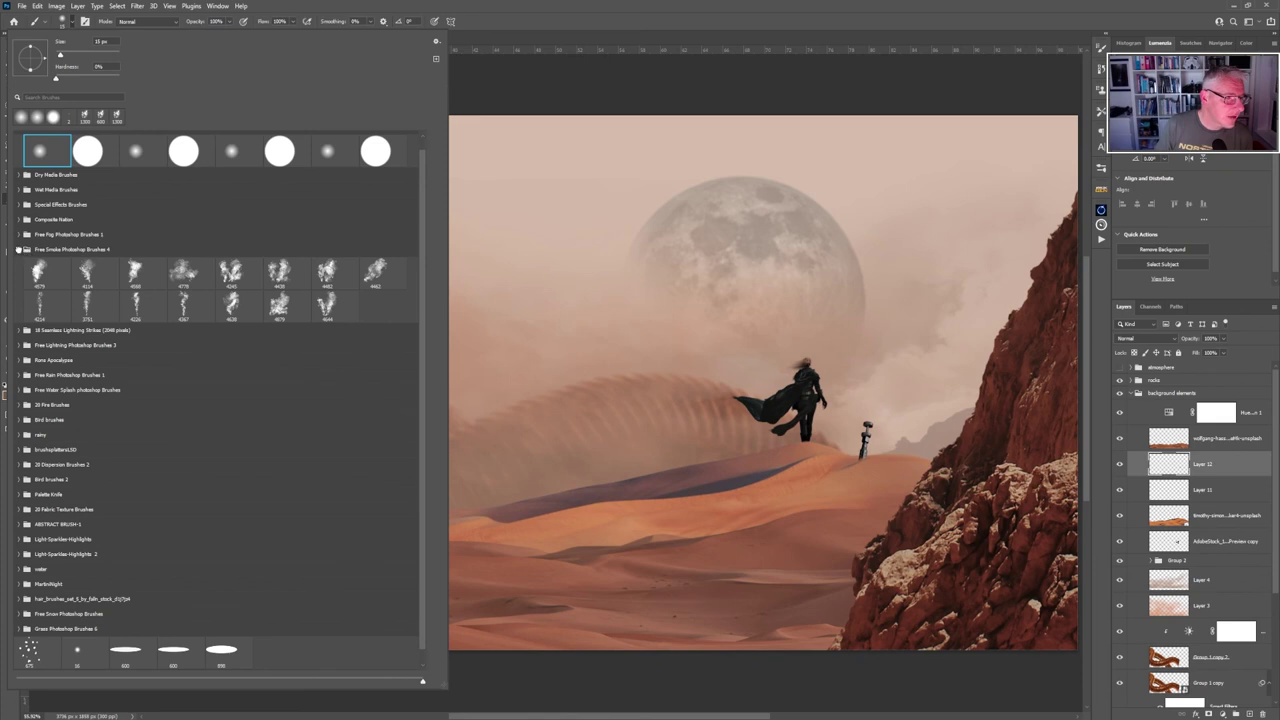
{"action": "left_click", "coordinate": [18, 249]}
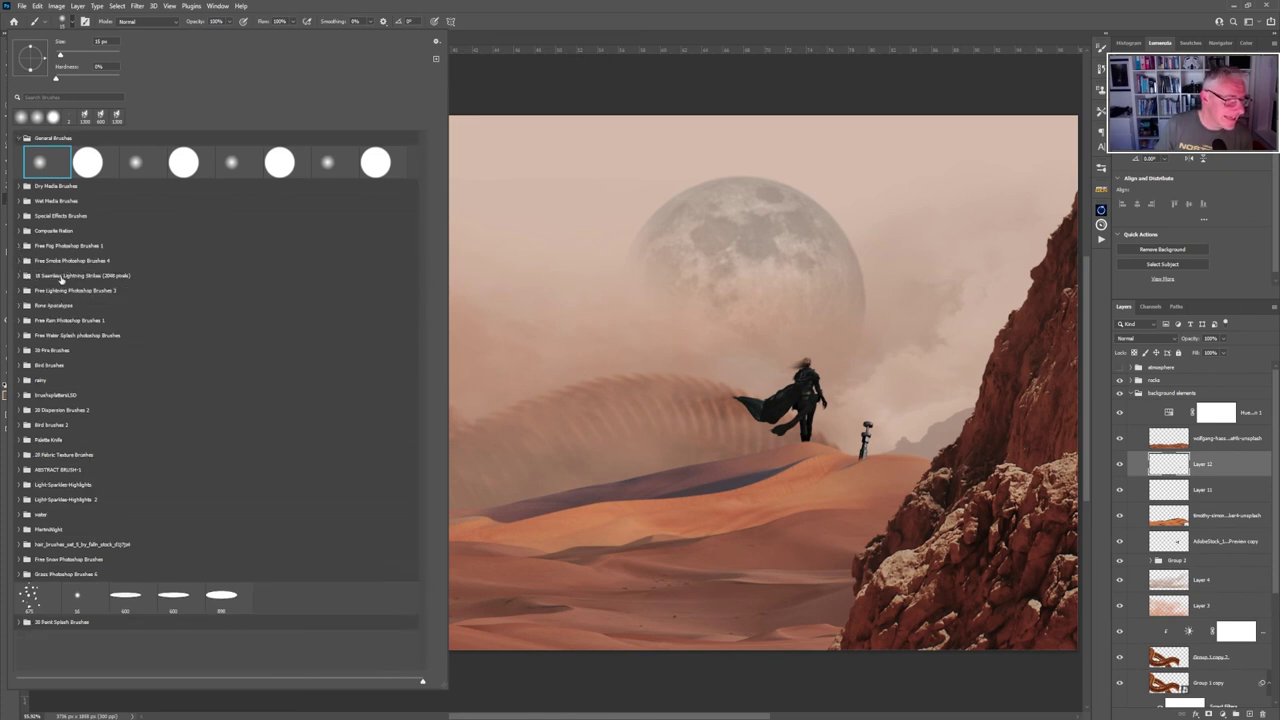
{"action": "left_click", "coordinate": [17, 274]}
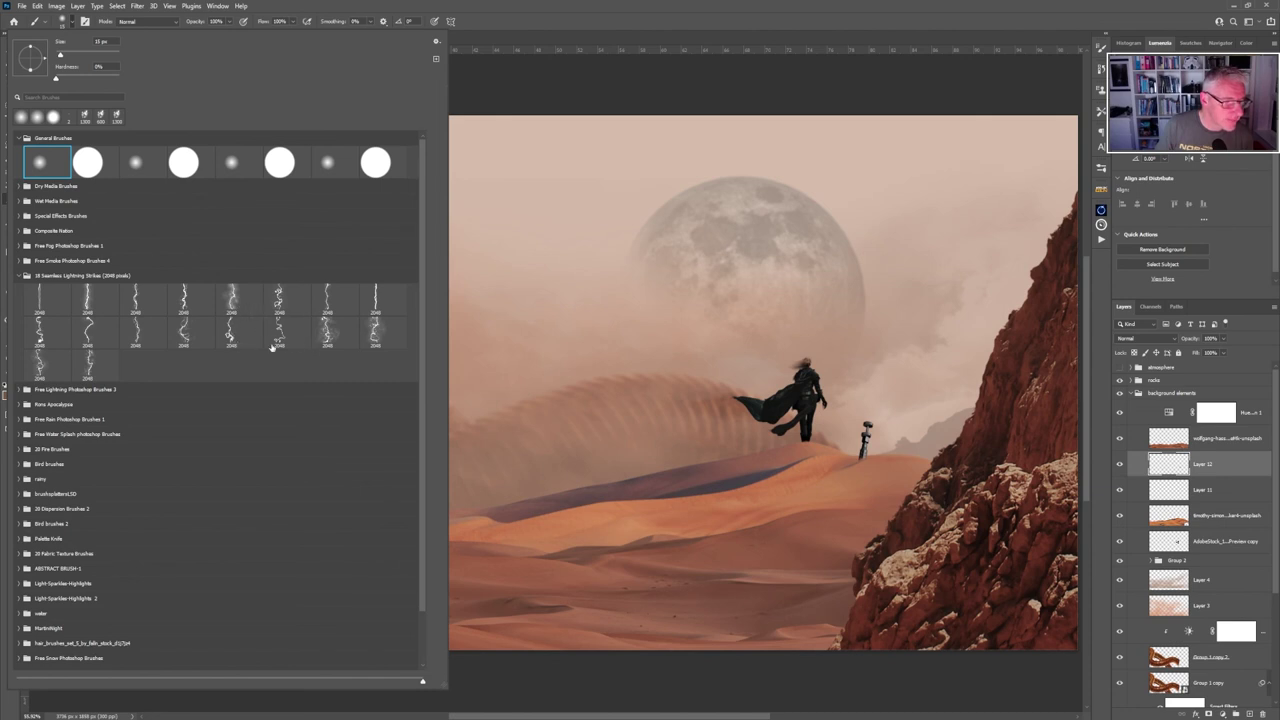
{"action": "left_click", "coordinate": [187, 341]}
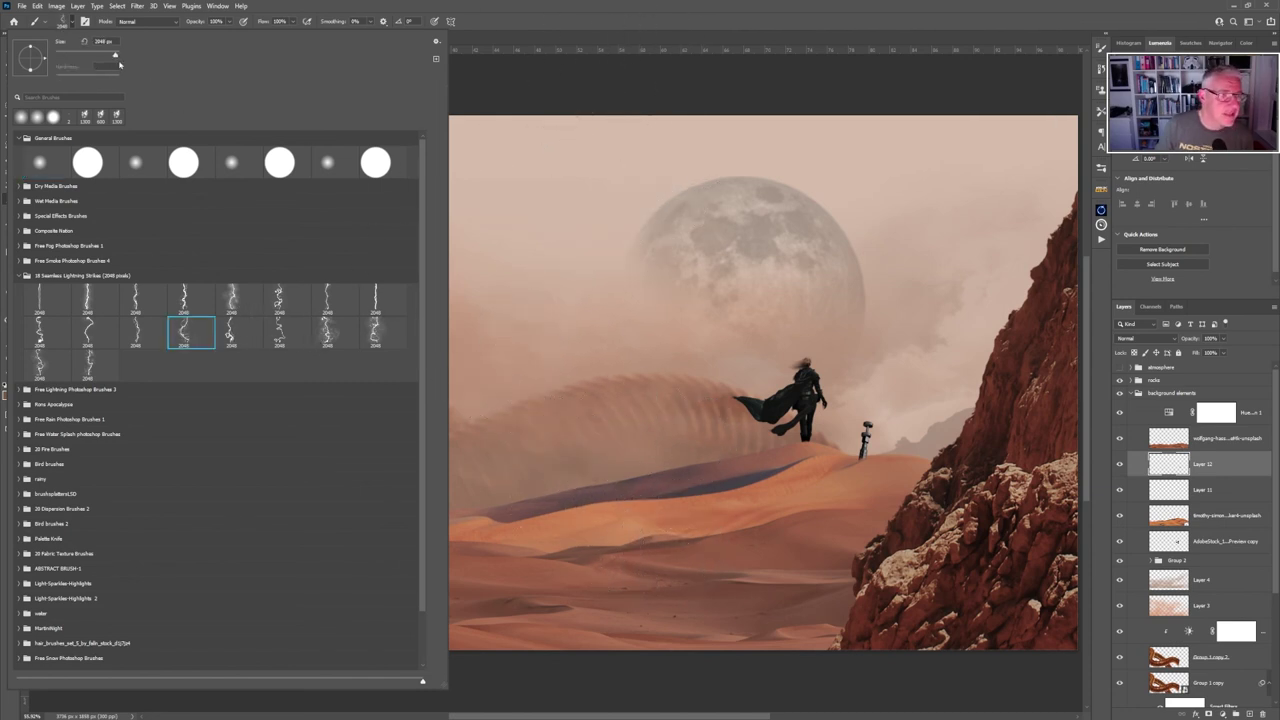
{"action": "left_click_drag", "start_coordinate": [114, 56], "coordinate": [73, 56]}
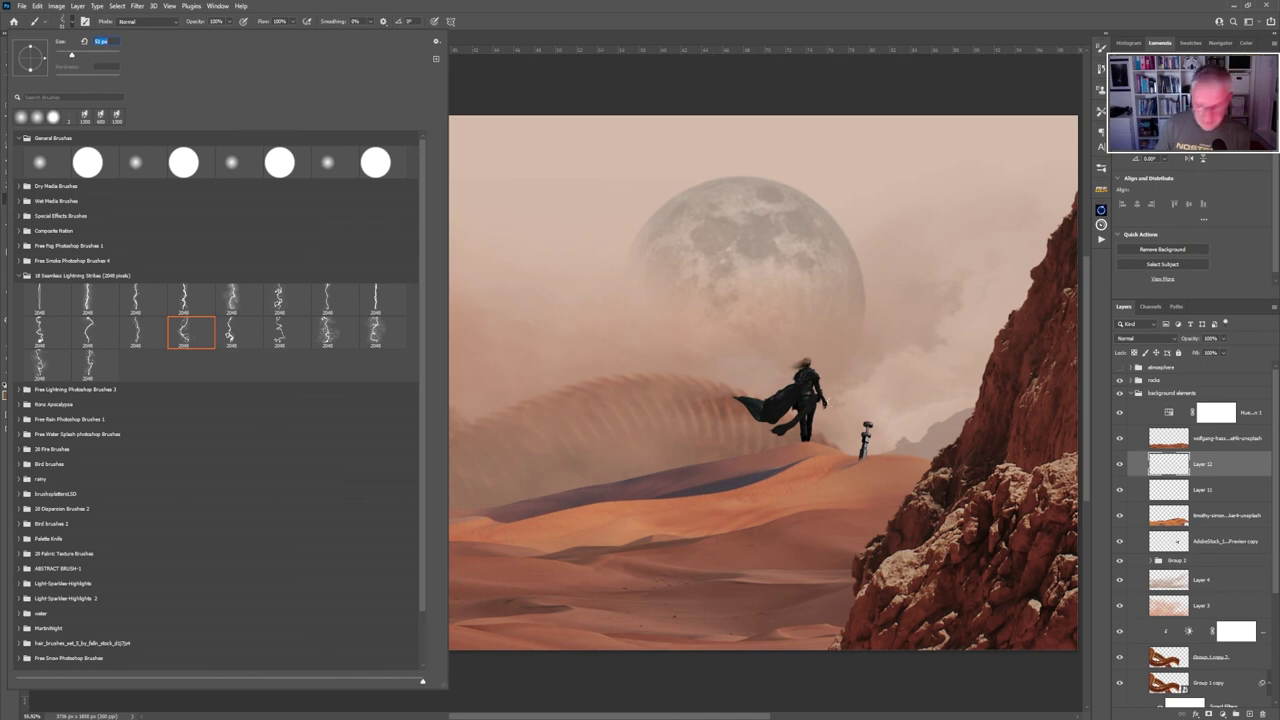
{"action": "type", "text": "1"}
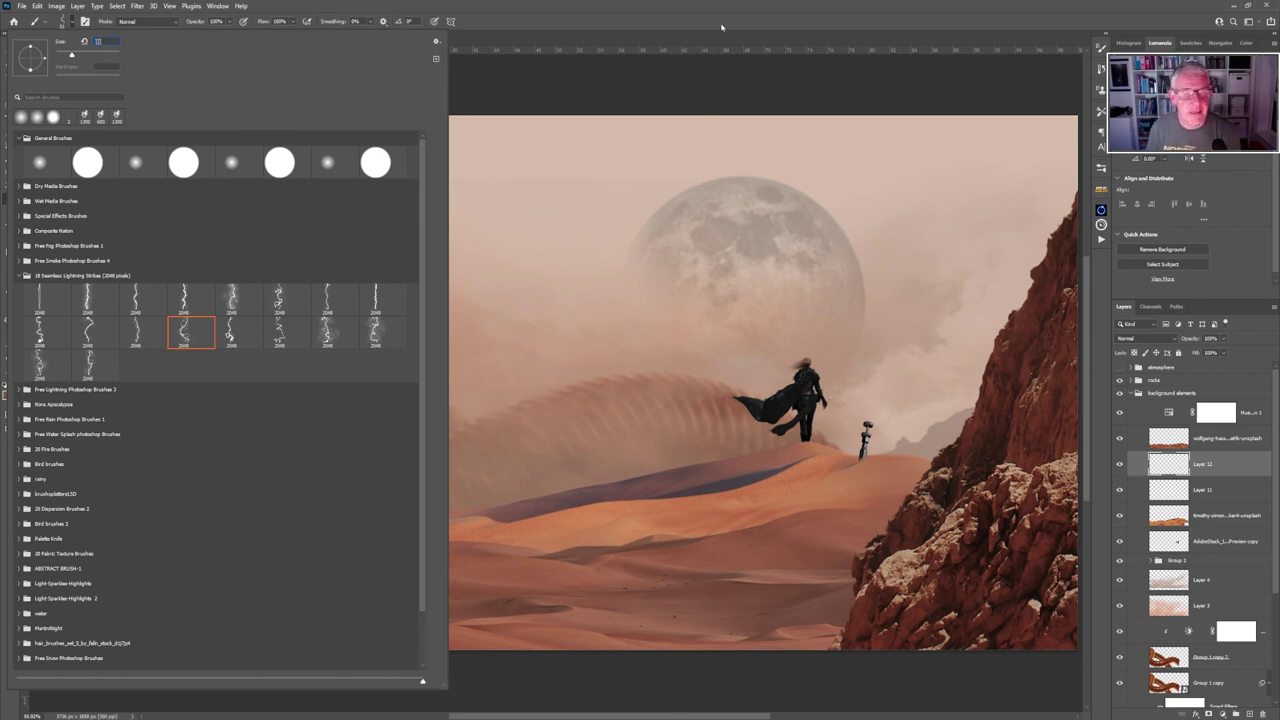
{"action": "key", "text": "Return"}
{"action": "left_click", "coordinate": [632, 272]}
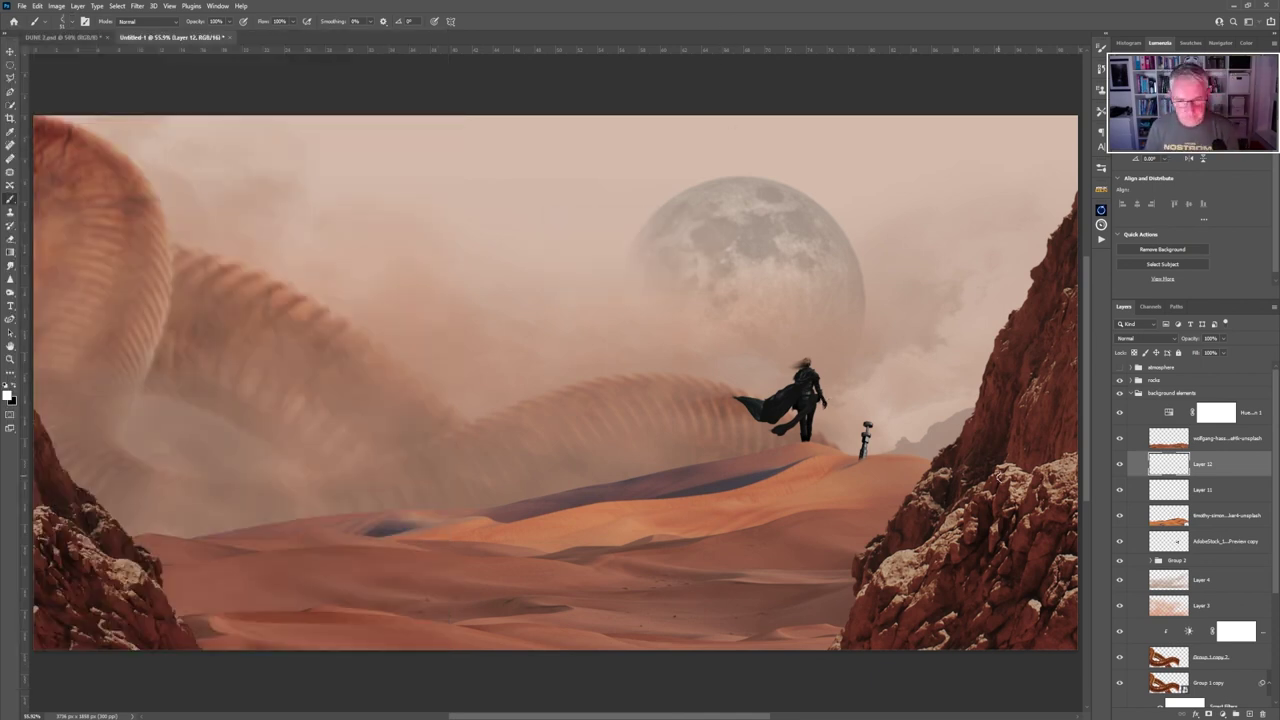
On a new layer, stamp a small white lightning bolt between the woman and the device, undoing the extra stamp below it.
{"action": "key", "text": "ctrl+plus"}
{"action": "key", "text": "ctrl+plus"}
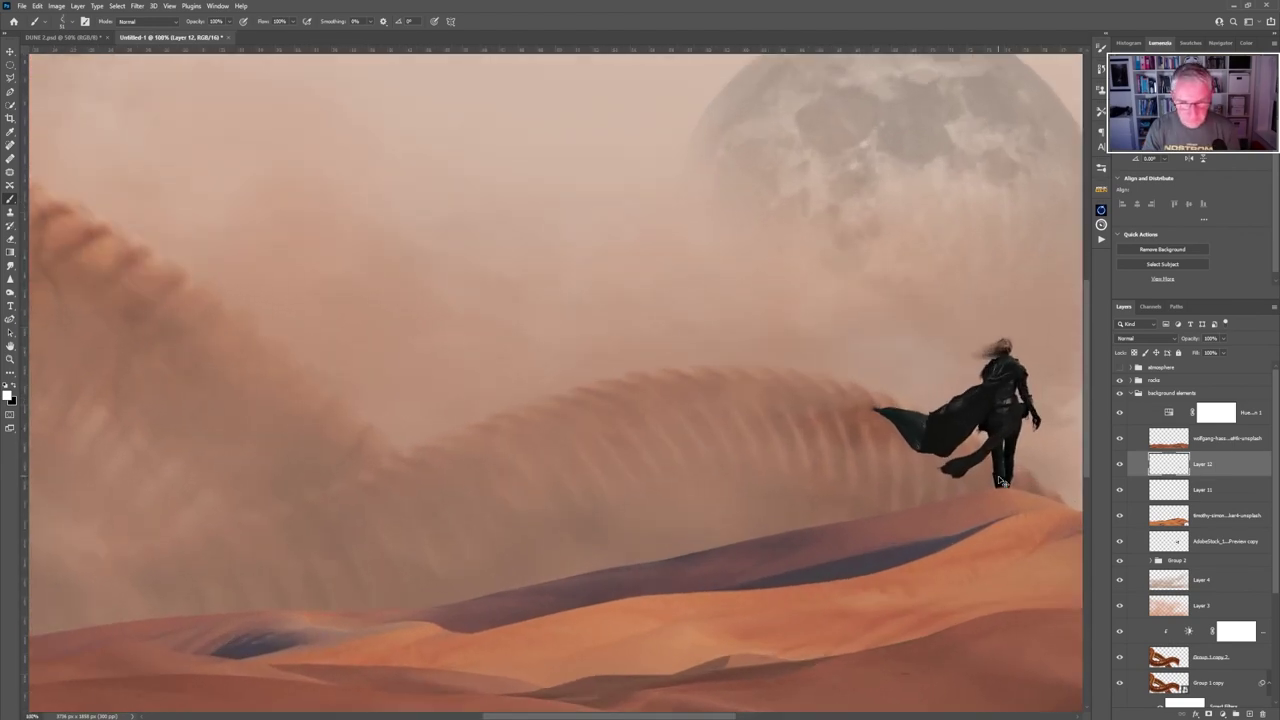
{"action": "left_click_drag", "start_coordinate": [998, 478], "coordinate": [640, 423]}
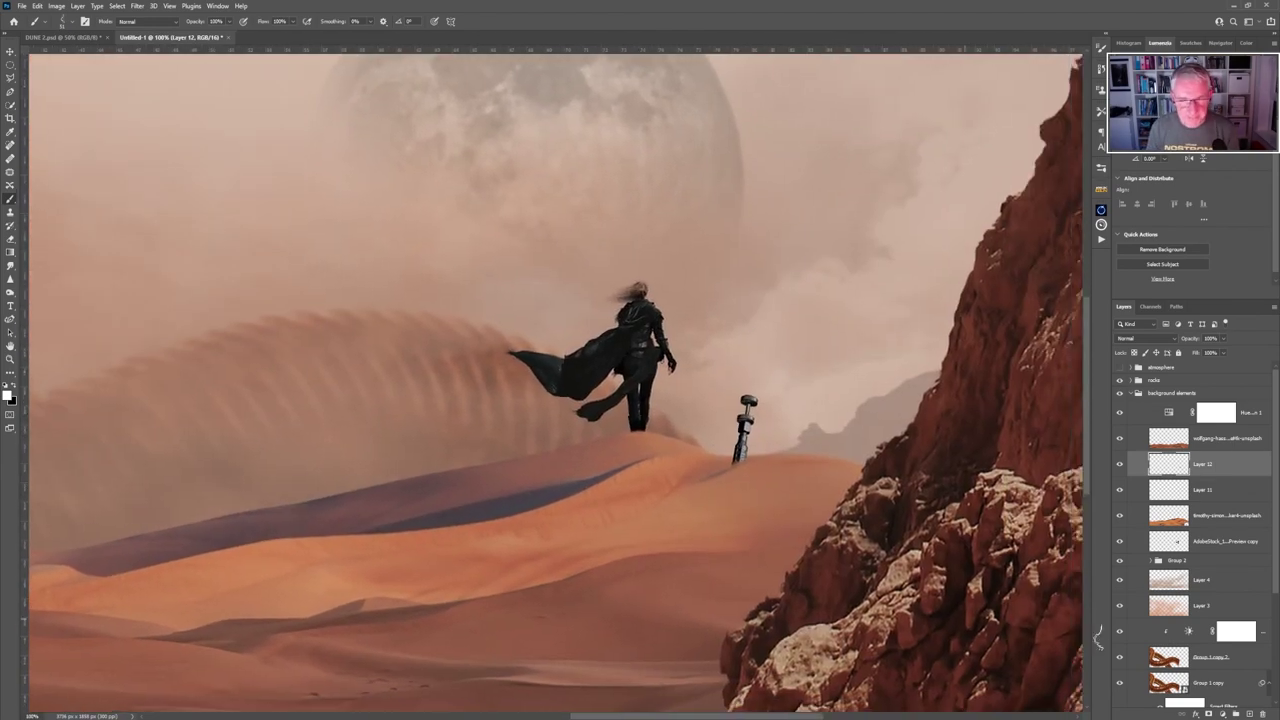
{"action": "left_click", "coordinate": [1247, 714]}
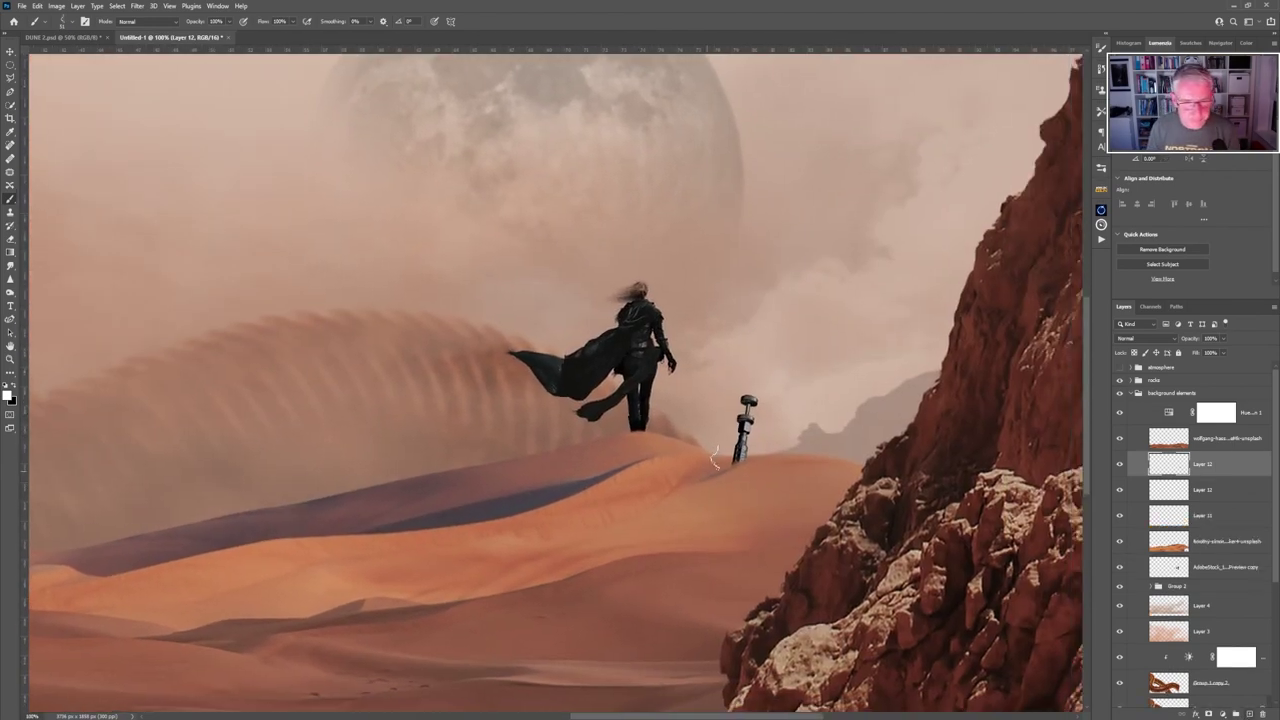
{"action": "left_click_drag", "start_coordinate": [710, 398], "coordinate": [720, 478]}
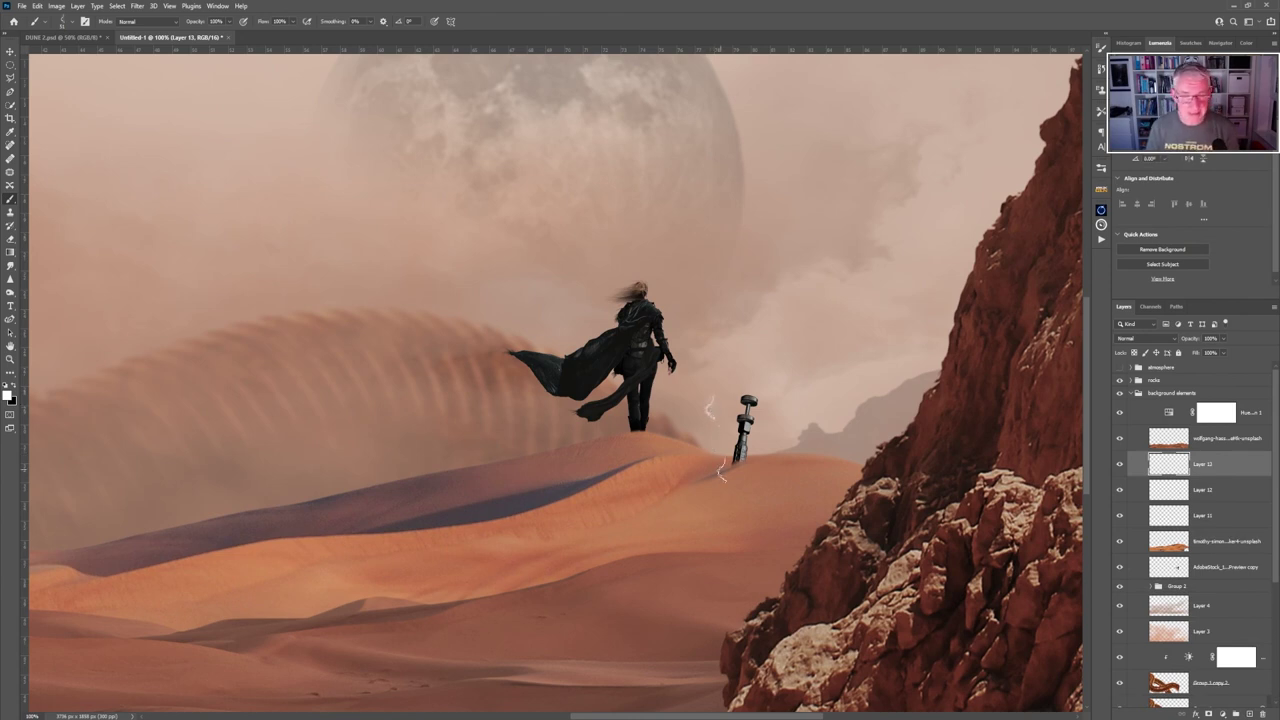
{"action": "key", "text": "ctrl+z"}
Rename the new bolt layer as "lighting".
{"action": "double_click", "coordinate": [1210, 464]}
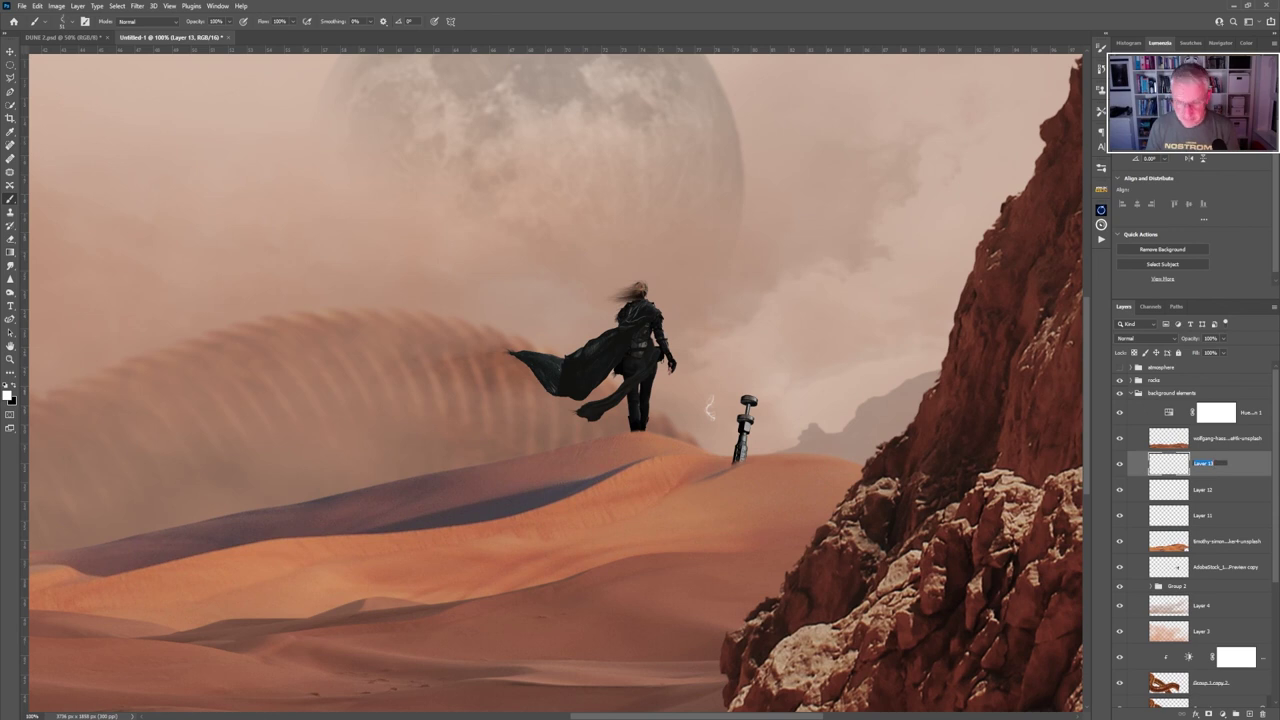
{"action": "key", "text": "BackSpace"}
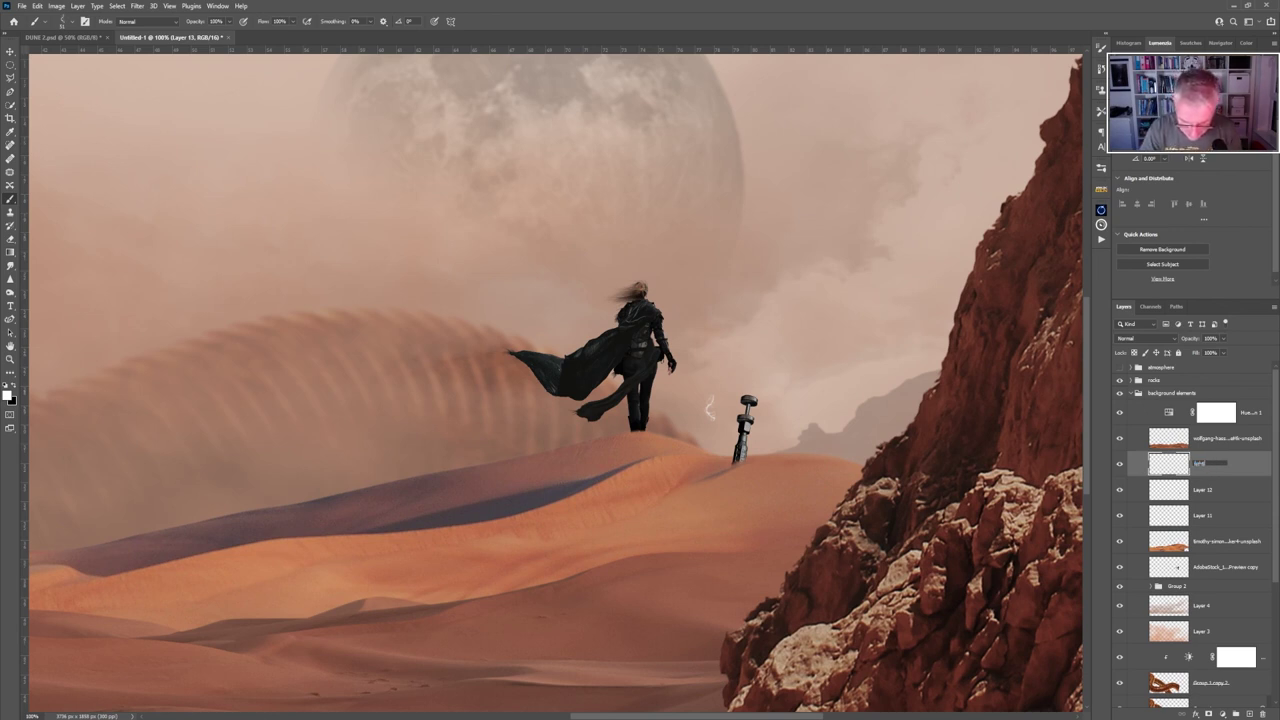
{"action": "type", "text": "lighting"}
{"action": "key", "text": "Return"}
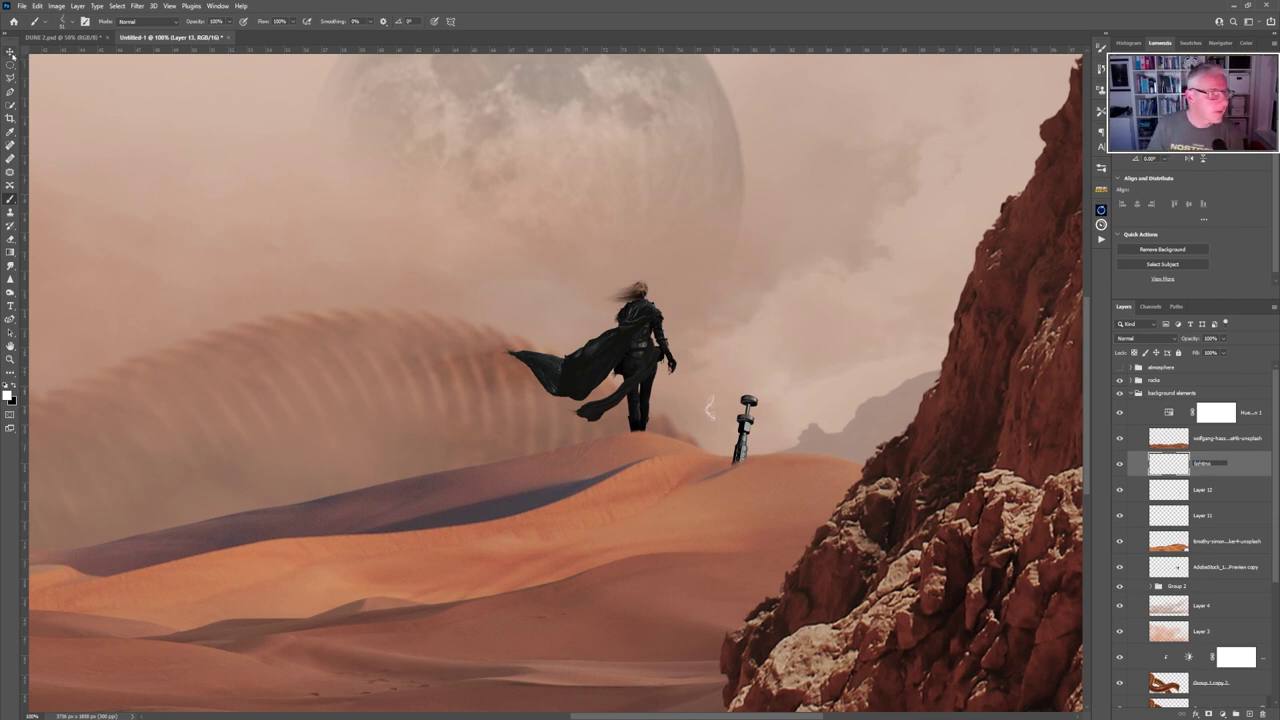
Free-transform the lightning bolt, rotating it about 26 degrees and placing it against the device's woman-facing side between the two discs.
{"action": "key", "text": "v"}
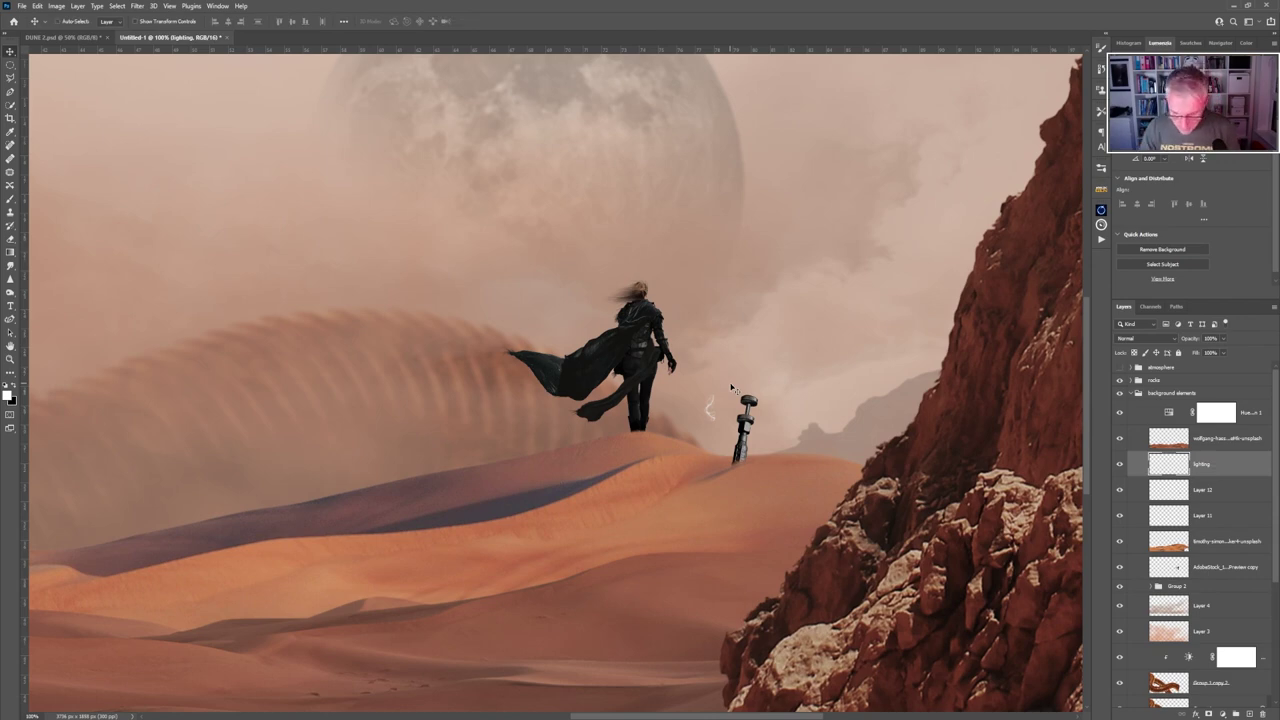
{"action": "key", "text": "ctrl+plus"}
{"action": "key", "text": "ctrl+plus"}
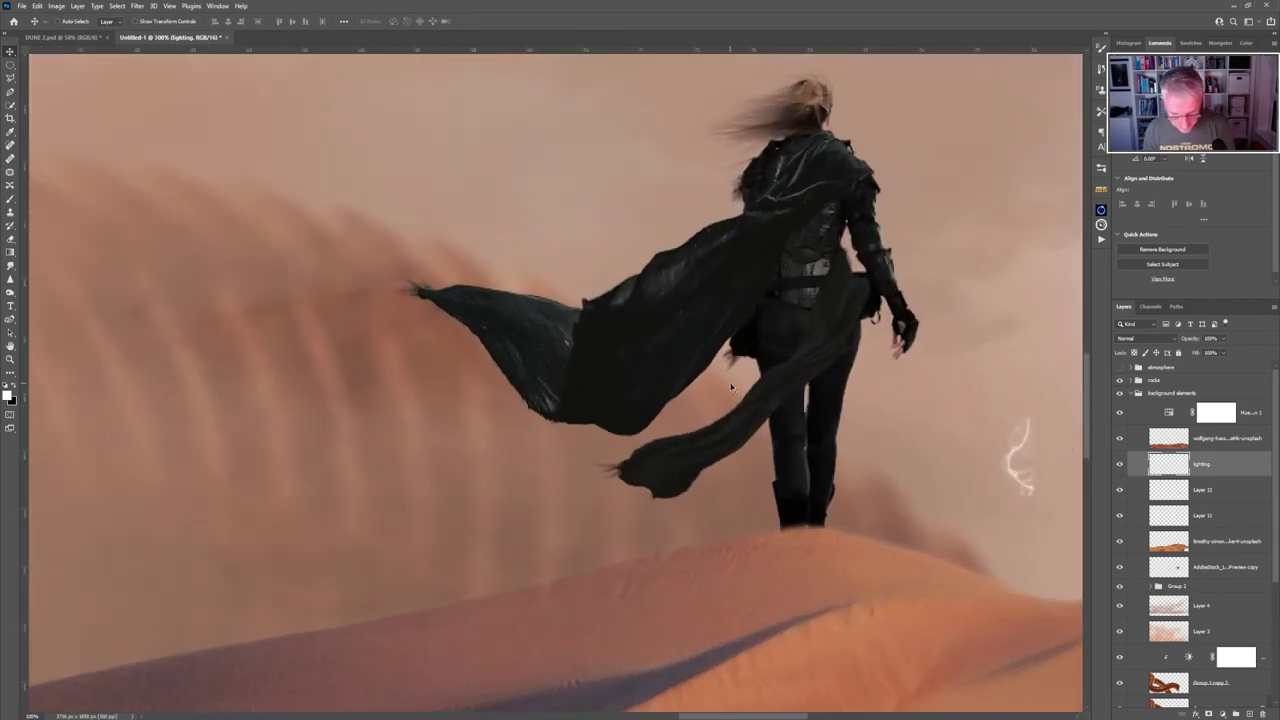
{"action": "key", "text": "ctrl+t"}
{"action": "left_click_drag", "start_coordinate": [930, 567], "coordinate": [488, 467]}
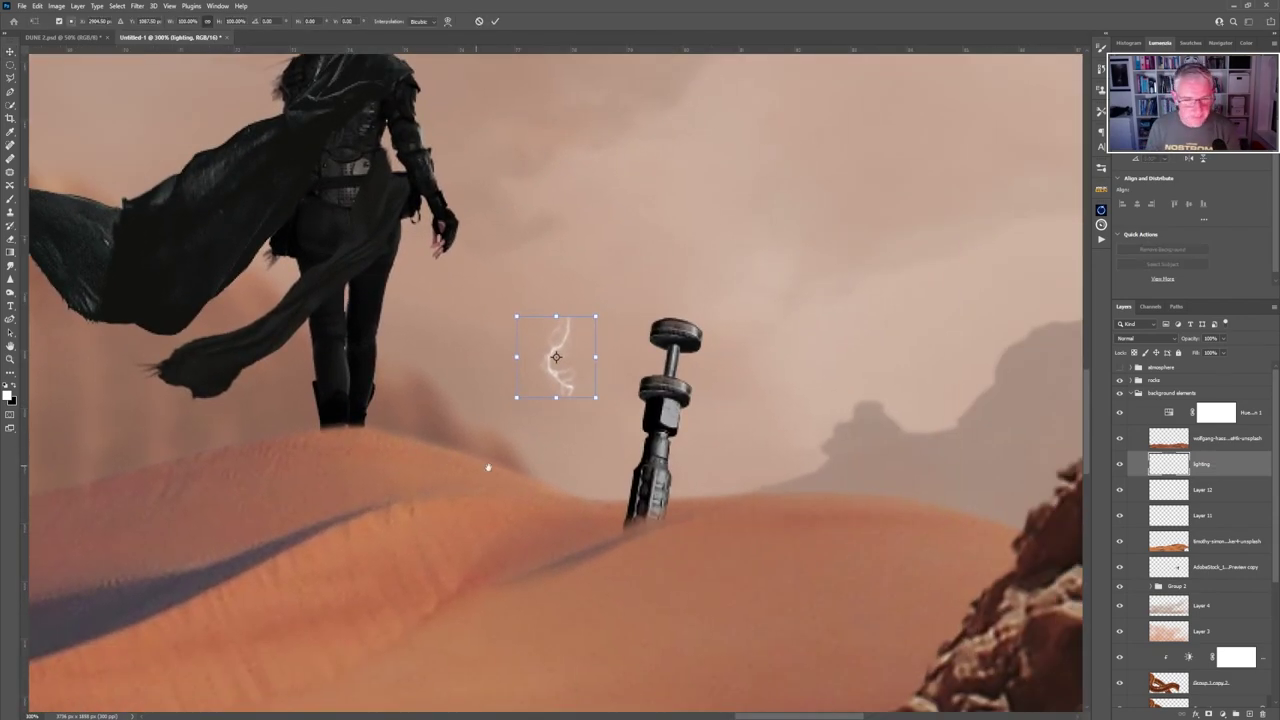
{"action": "mouse_move", "coordinate": [616, 393]}
{"action": "left_mouse_down"}
{"action": "mouse_move", "coordinate": [576, 388]}
{"action": "mouse_move", "coordinate": [636, 379]}
{"action": "left_mouse_up"}
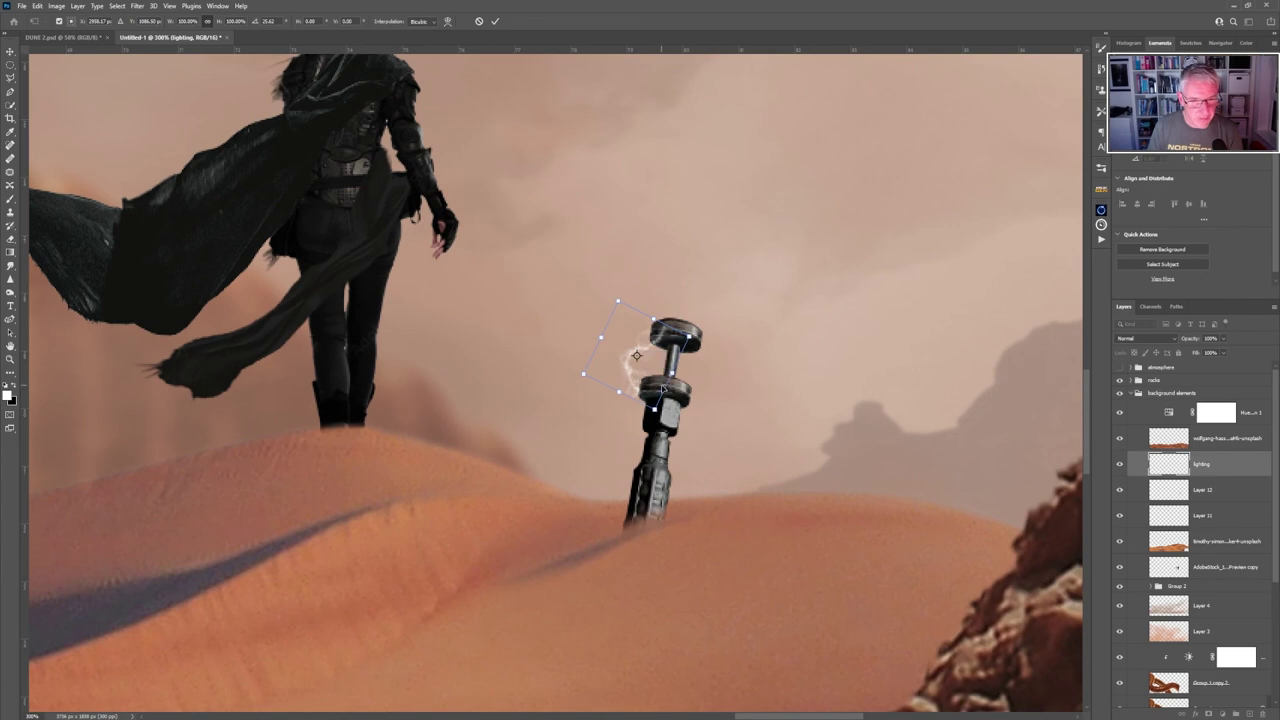
{"action": "left_click", "coordinate": [494, 20]}
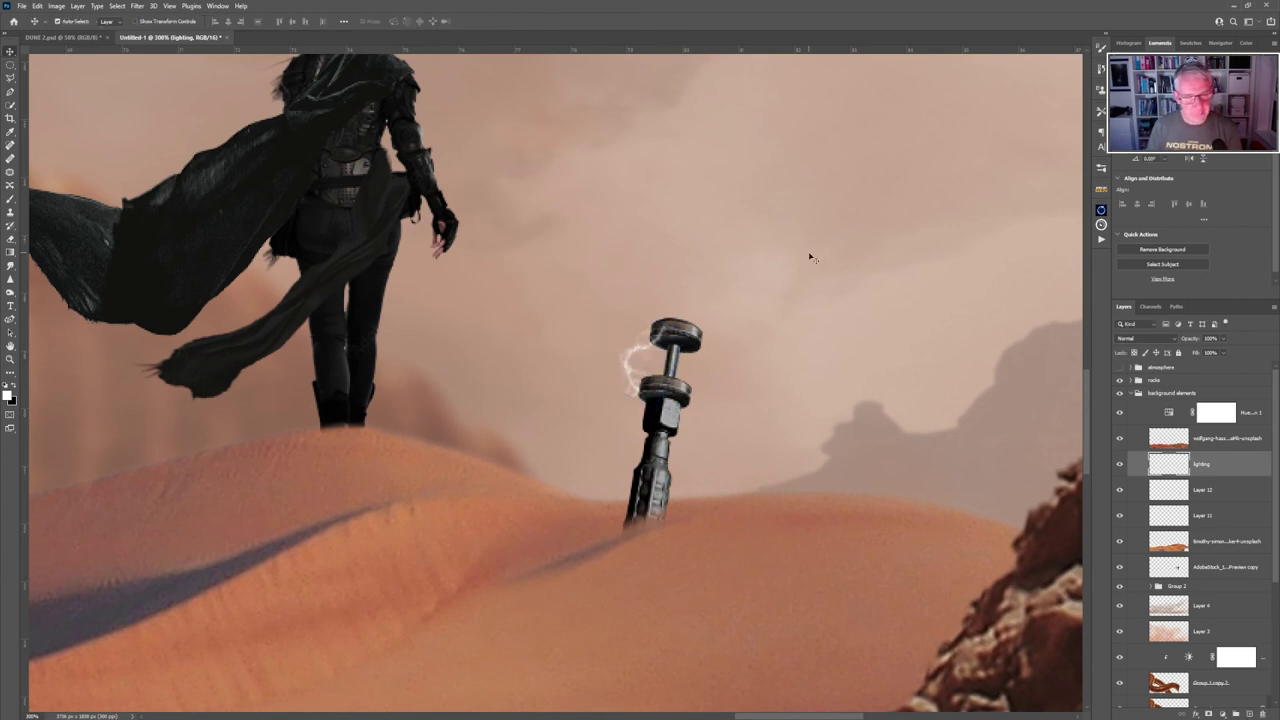
Intensify the bolt by duplicating its layer and merging the copy into it, and touch up its end over the device with the Eraser.
{"action": "key", "text": "ctrl+j"}
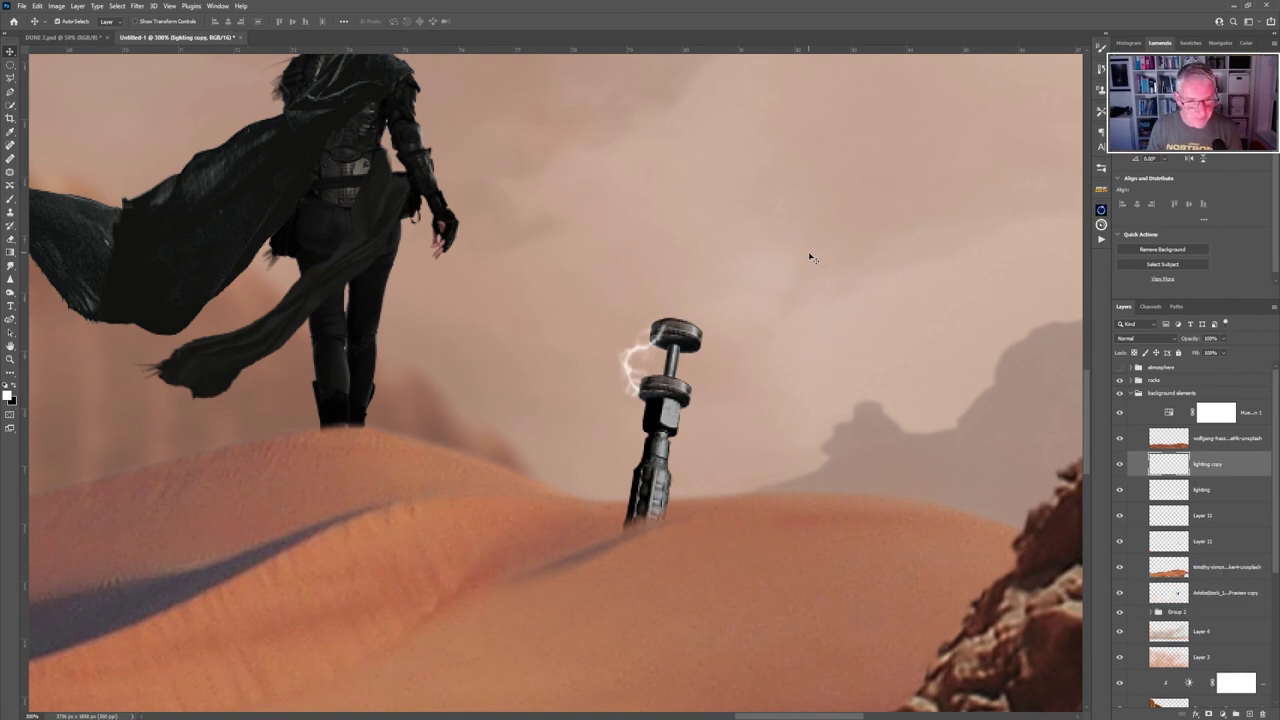
{"action": "key", "text": "ctrl+z"}
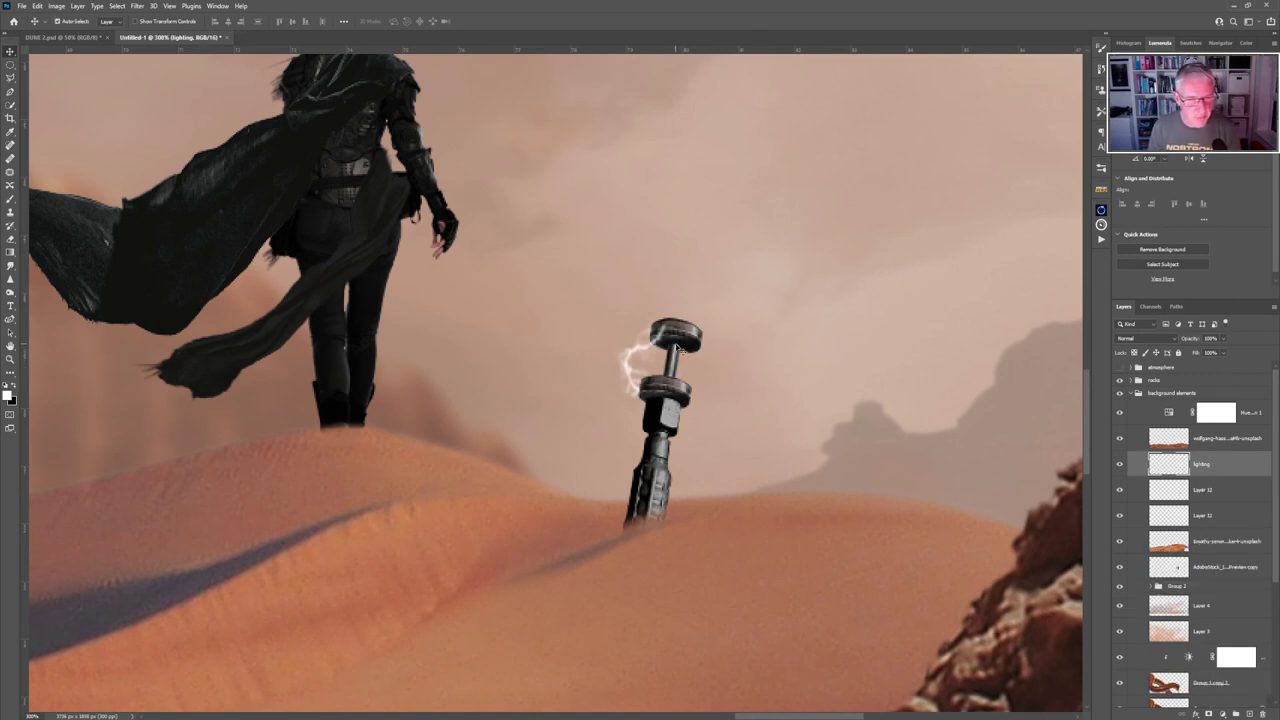
{"action": "key", "text": "e"}
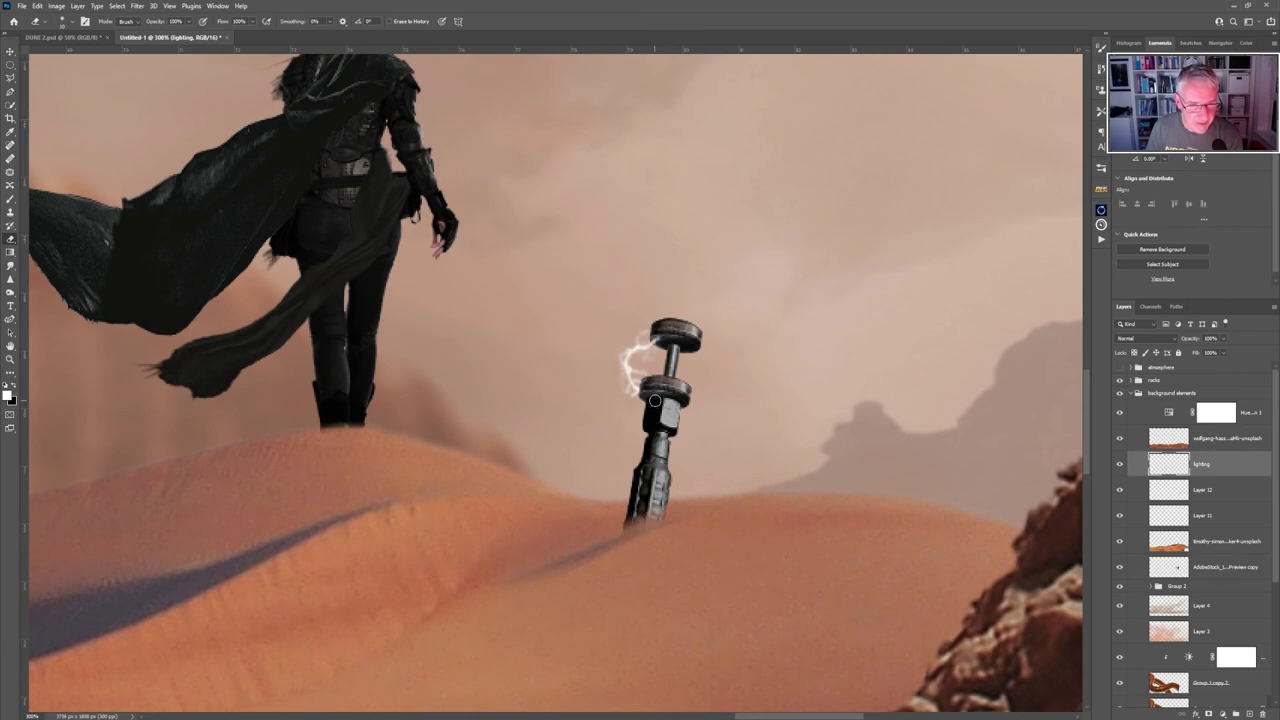
{"action": "key", "text": "v"}
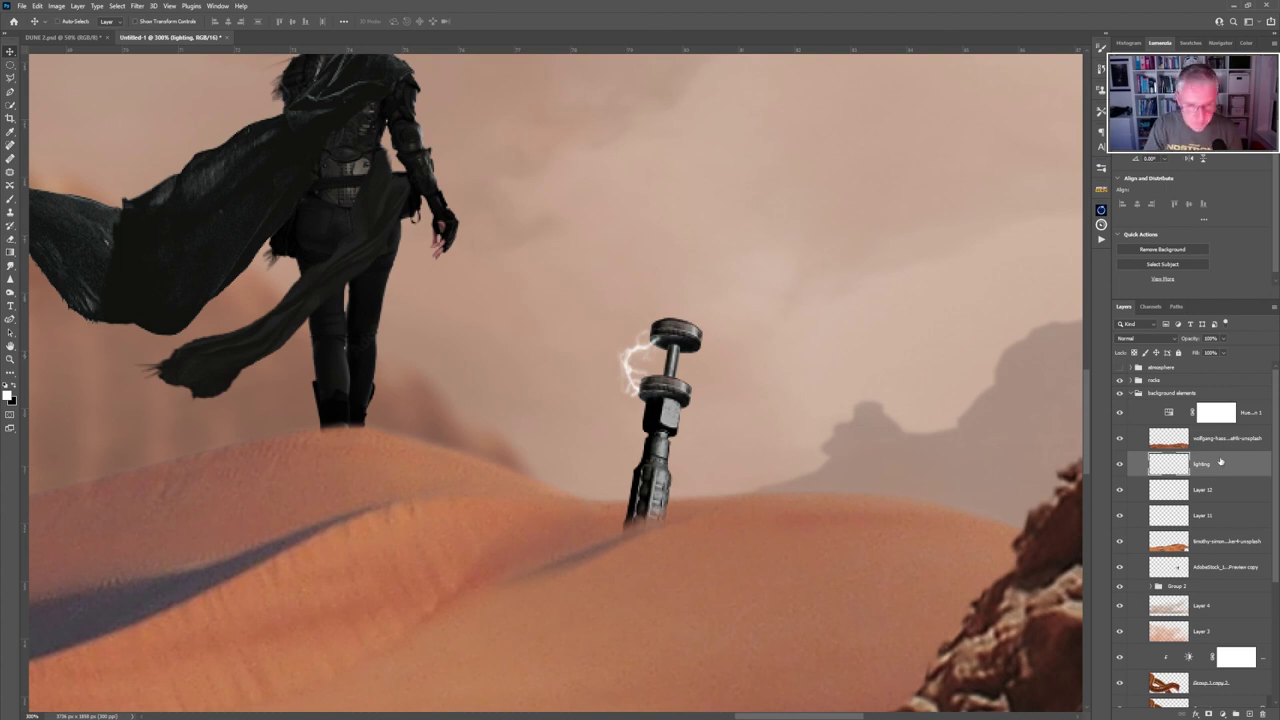
Duplicate the lighting layer, flip the copy horizontally and place it on the opposite side of the device's upper shaft.
{"action": "key", "text": "ctrl+j"}
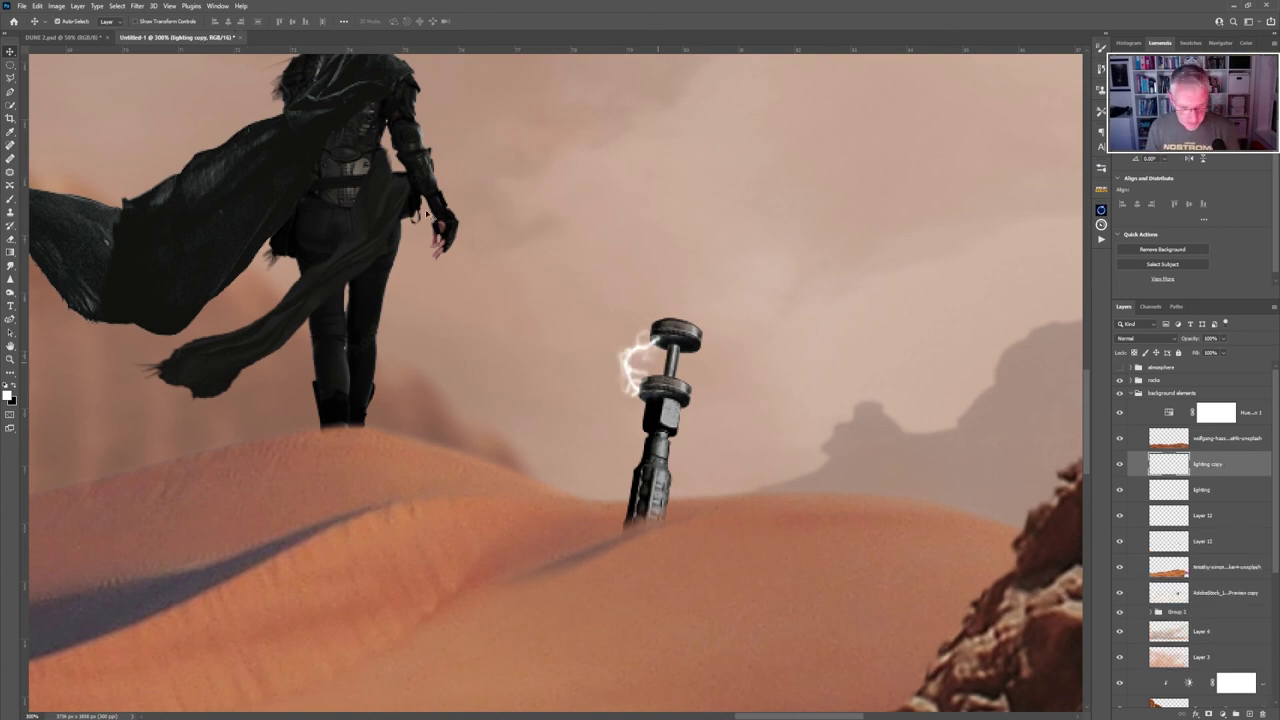
{"action": "left_click", "coordinate": [37, 5]}
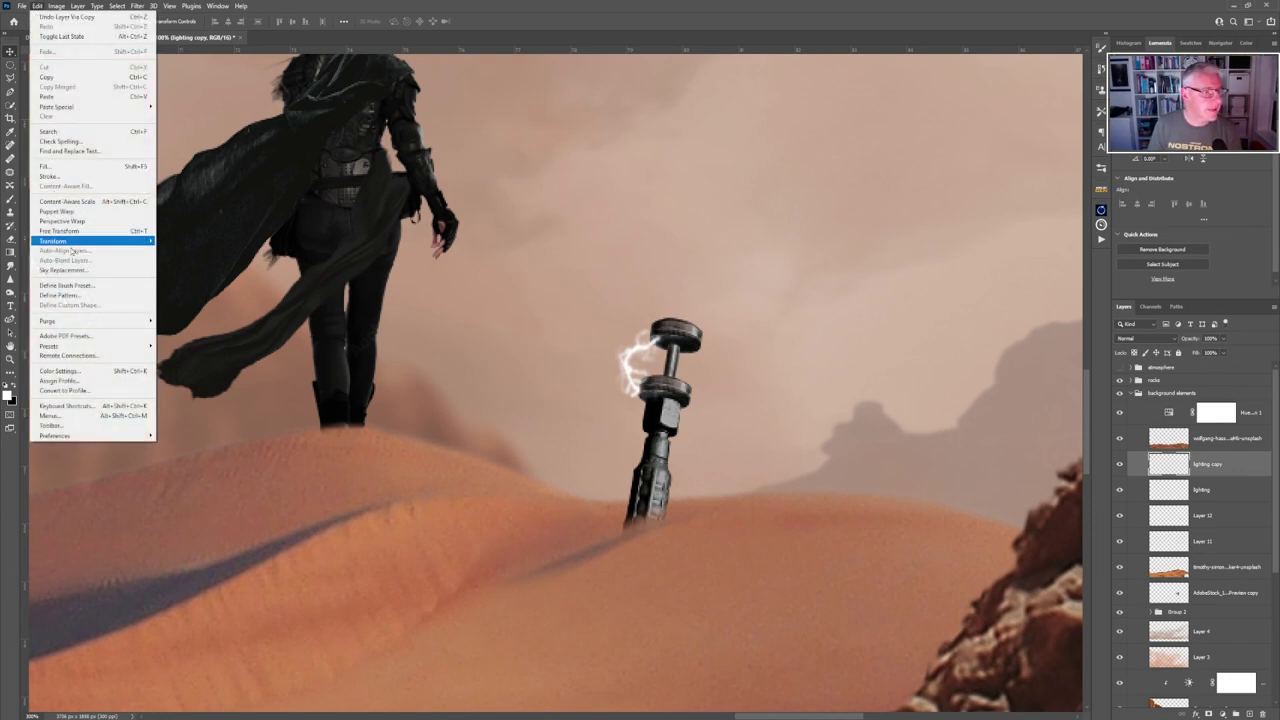
{"action": "mouse_move", "coordinate": [60, 241]}
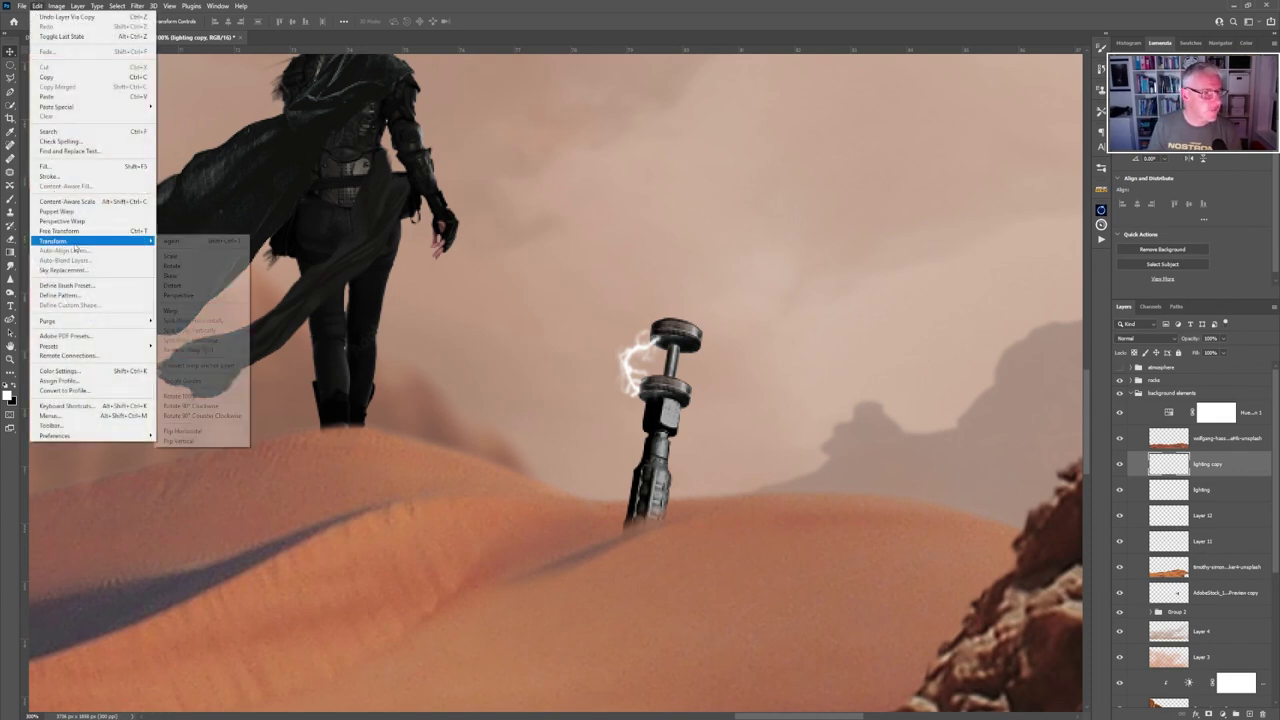
{"action": "left_click", "coordinate": [185, 431]}
{"action": "left_click_drag", "start_coordinate": [662, 371], "coordinate": [708, 369]}
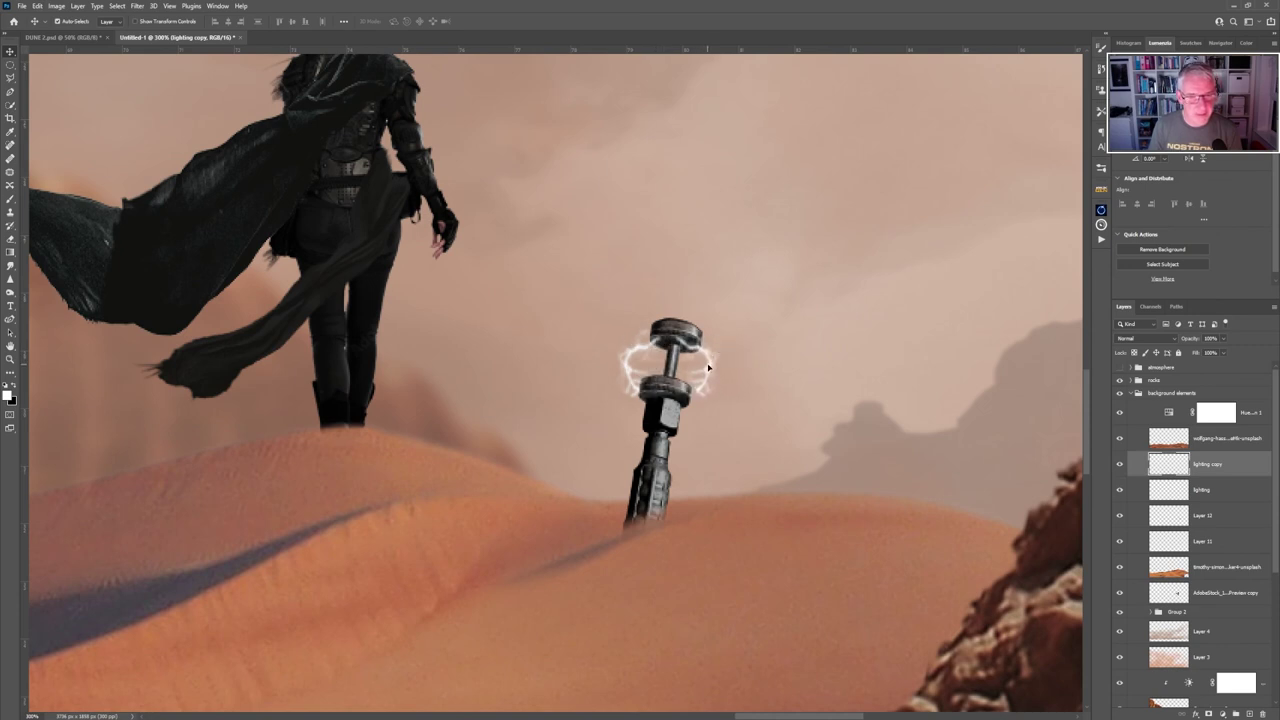
Warp the mirrored lightning copy so its ends bend in towards the device's two discs.
{"action": "left_click", "coordinate": [37, 6]}
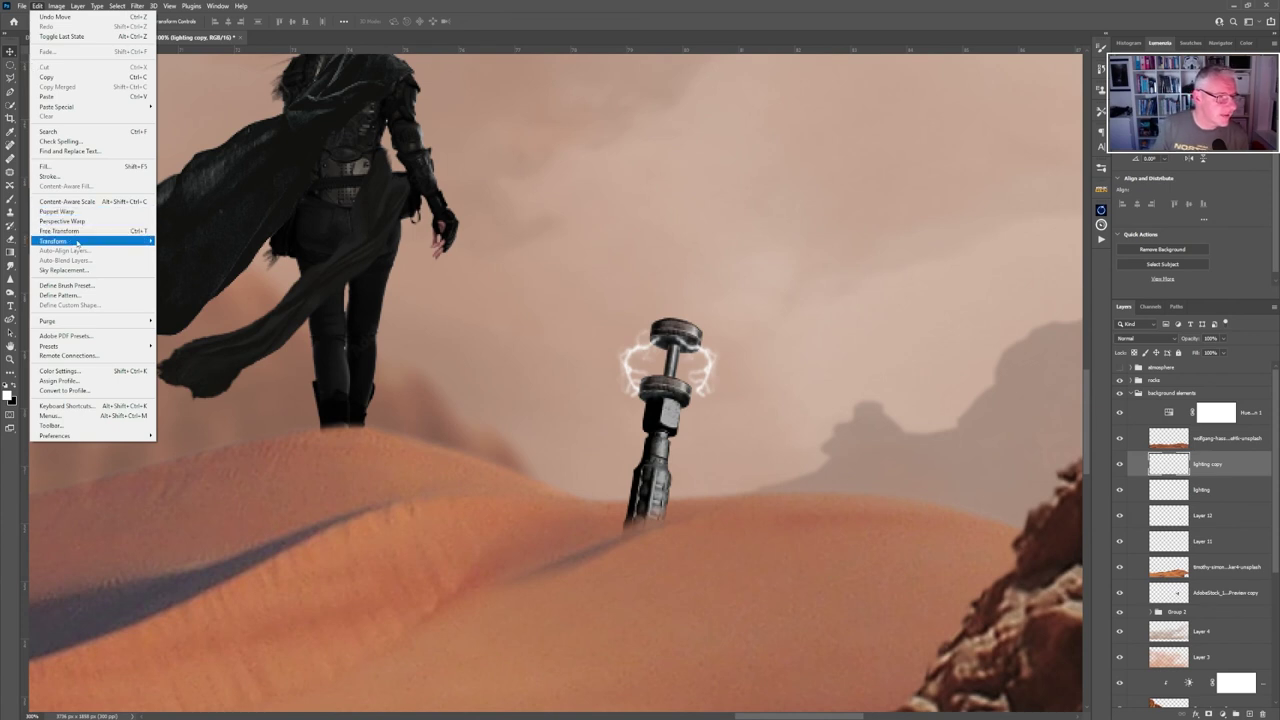
{"action": "mouse_move", "coordinate": [139, 244]}
{"action": "left_click", "coordinate": [172, 310]}
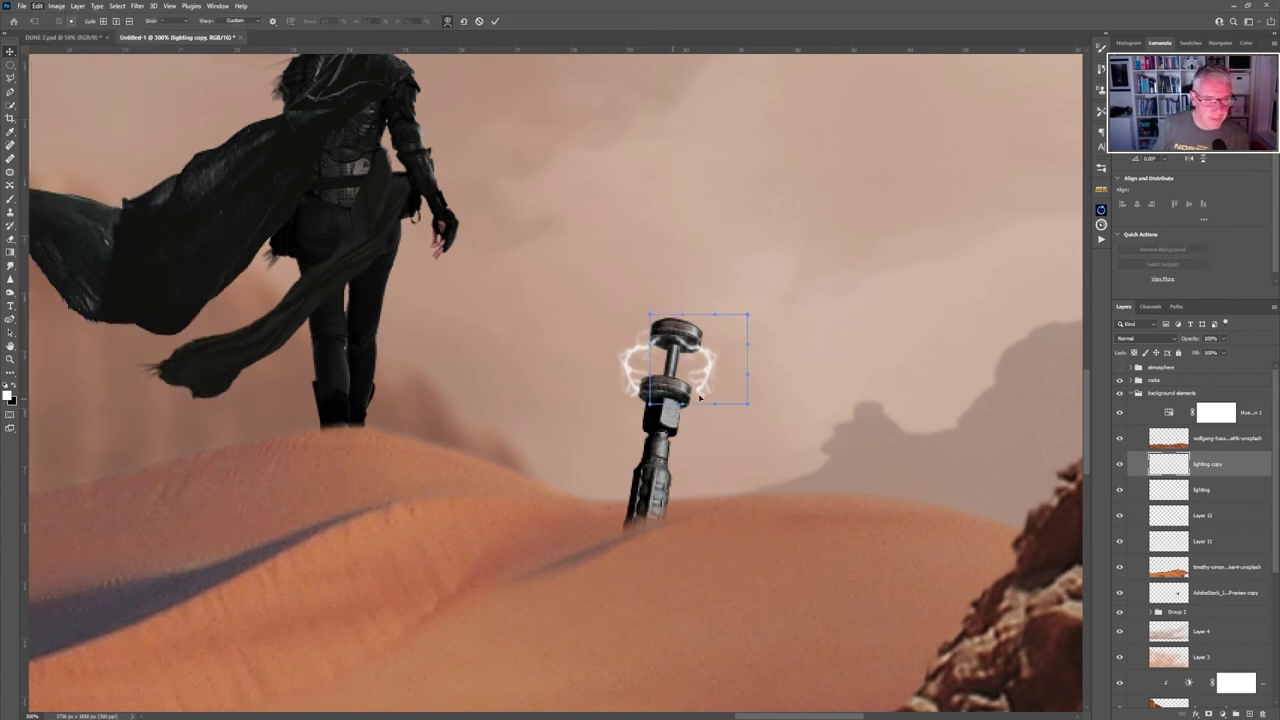
{"action": "left_click_drag", "start_coordinate": [700, 392], "coordinate": [690, 338]}
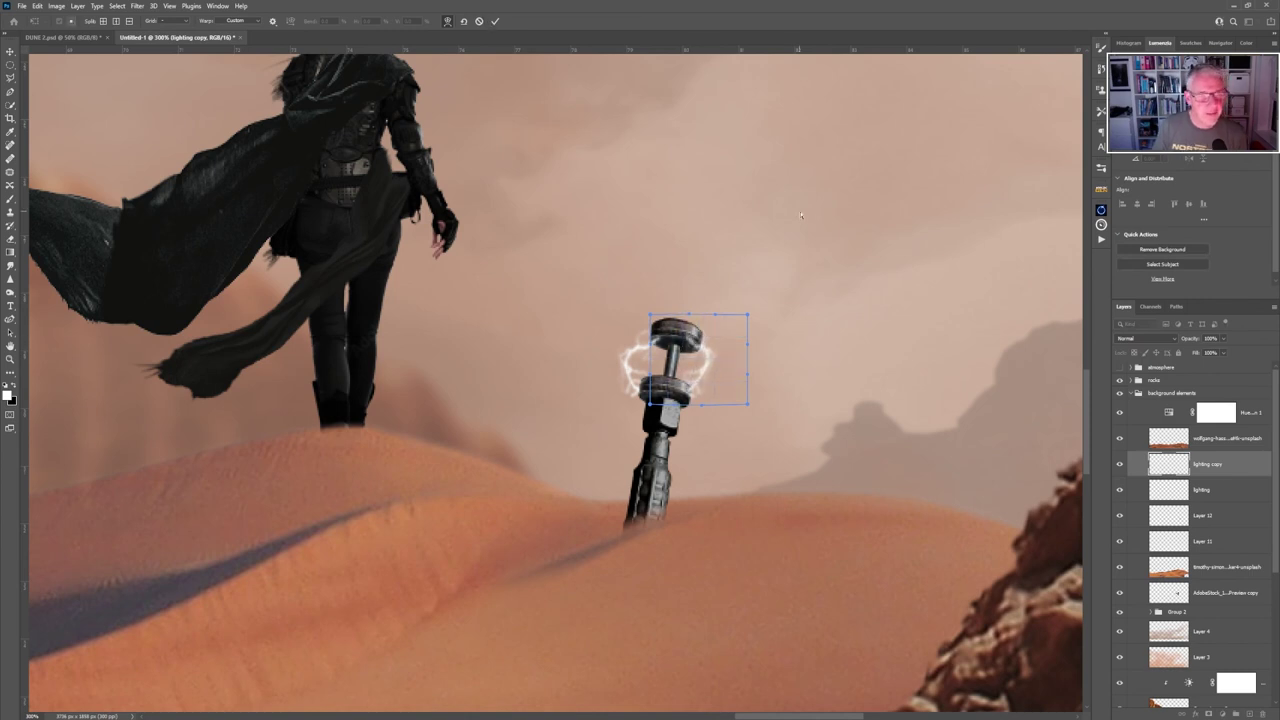
{"action": "left_click", "coordinate": [494, 21]}
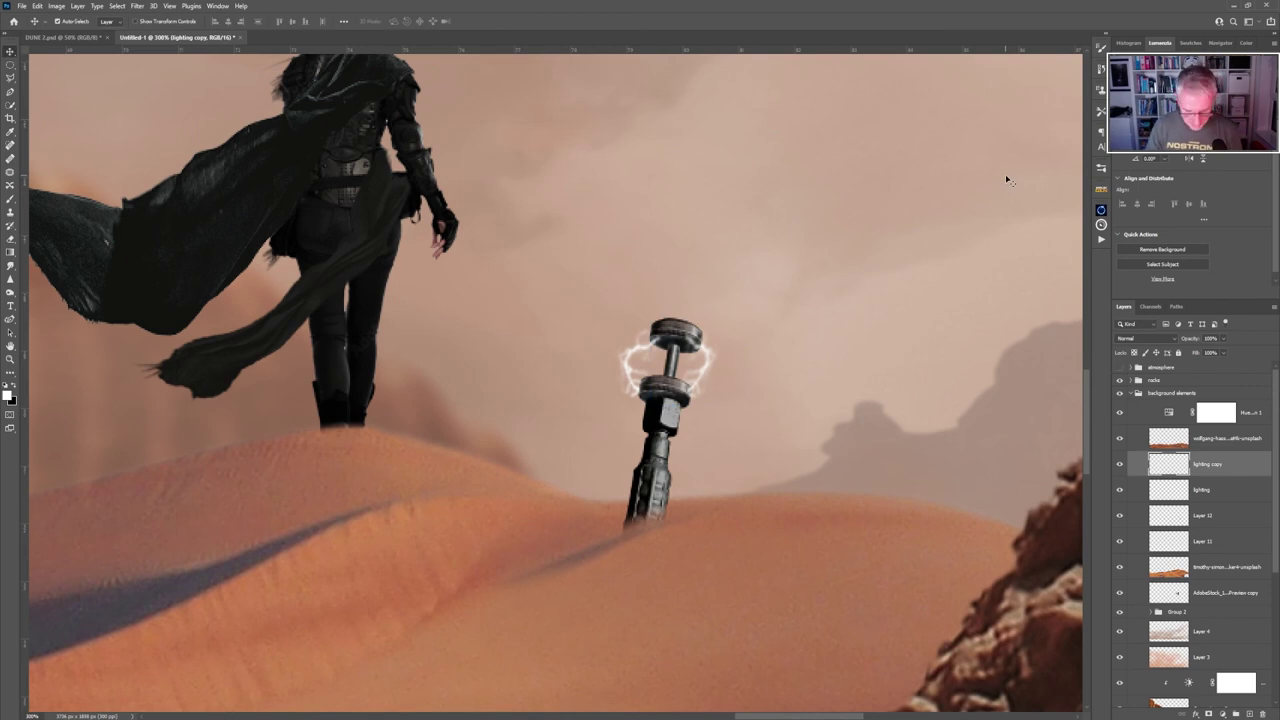
Show the atmosphere group and stamp all visible layers into a new merged layer above it.
{"action": "key", "text": "ctrl+0"}
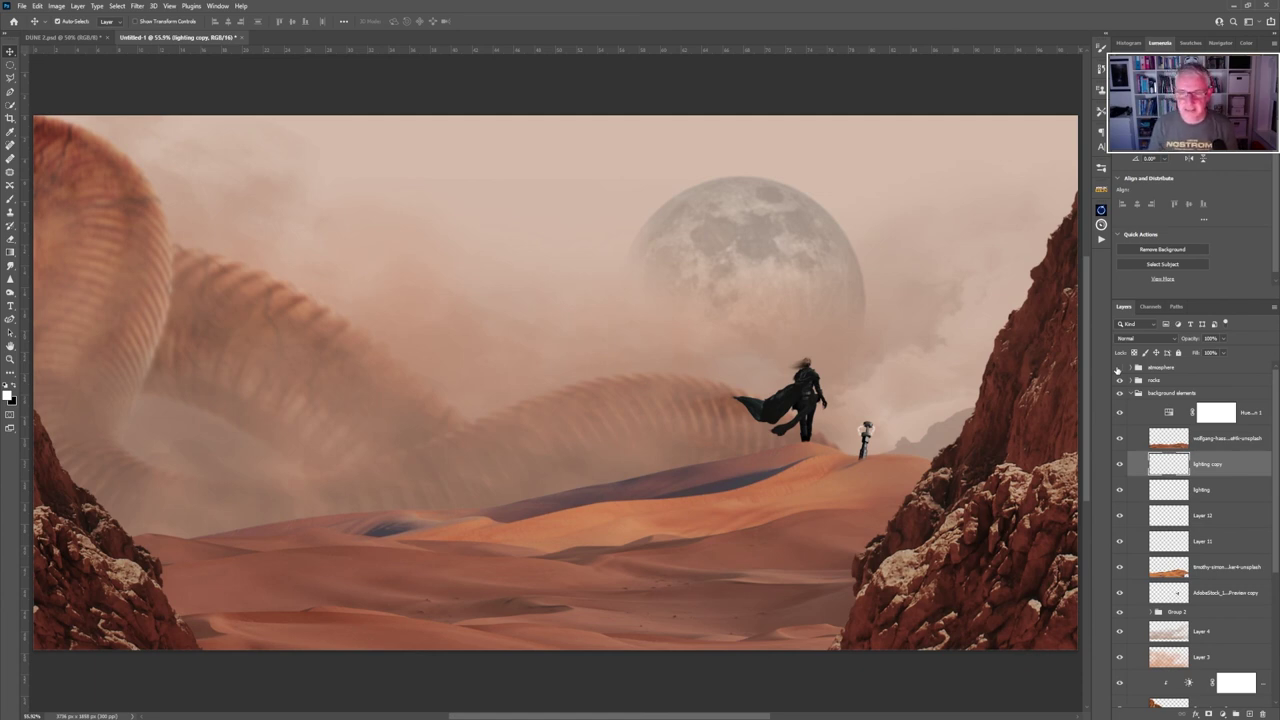
{"action": "left_click", "coordinate": [1119, 368]}
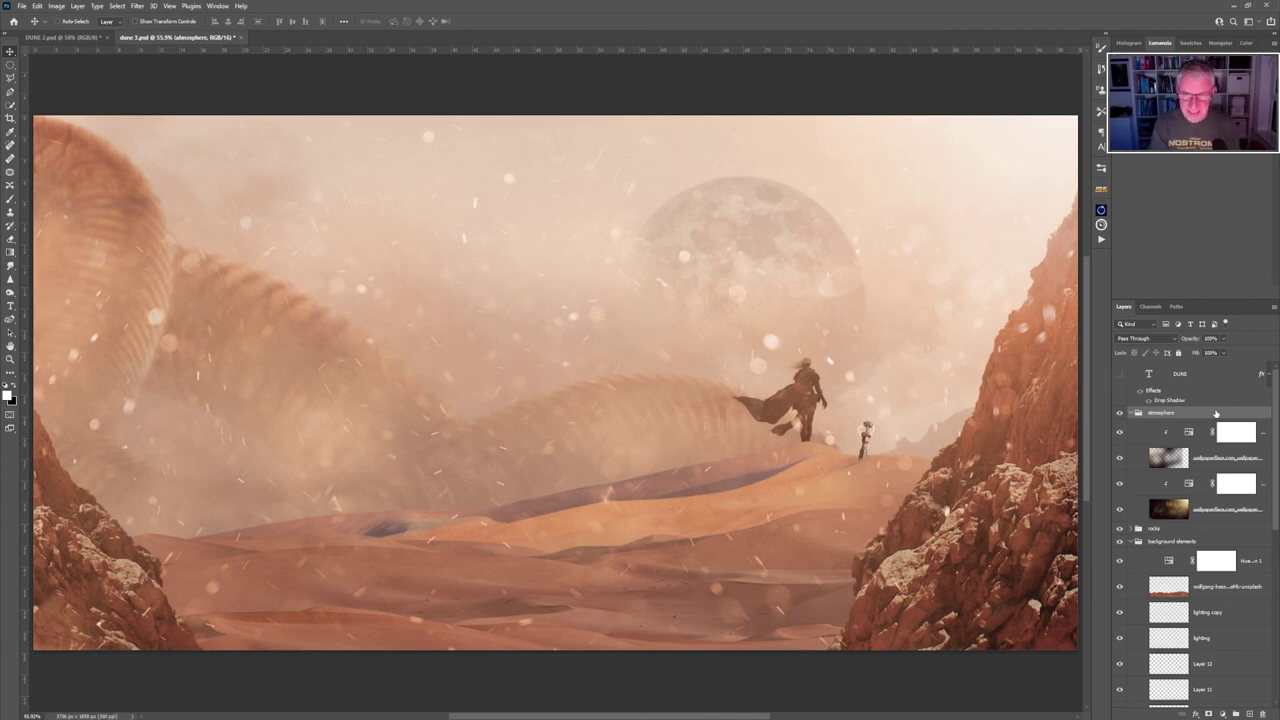
{"action": "key", "text": "ctrl+shift+alt+e"}
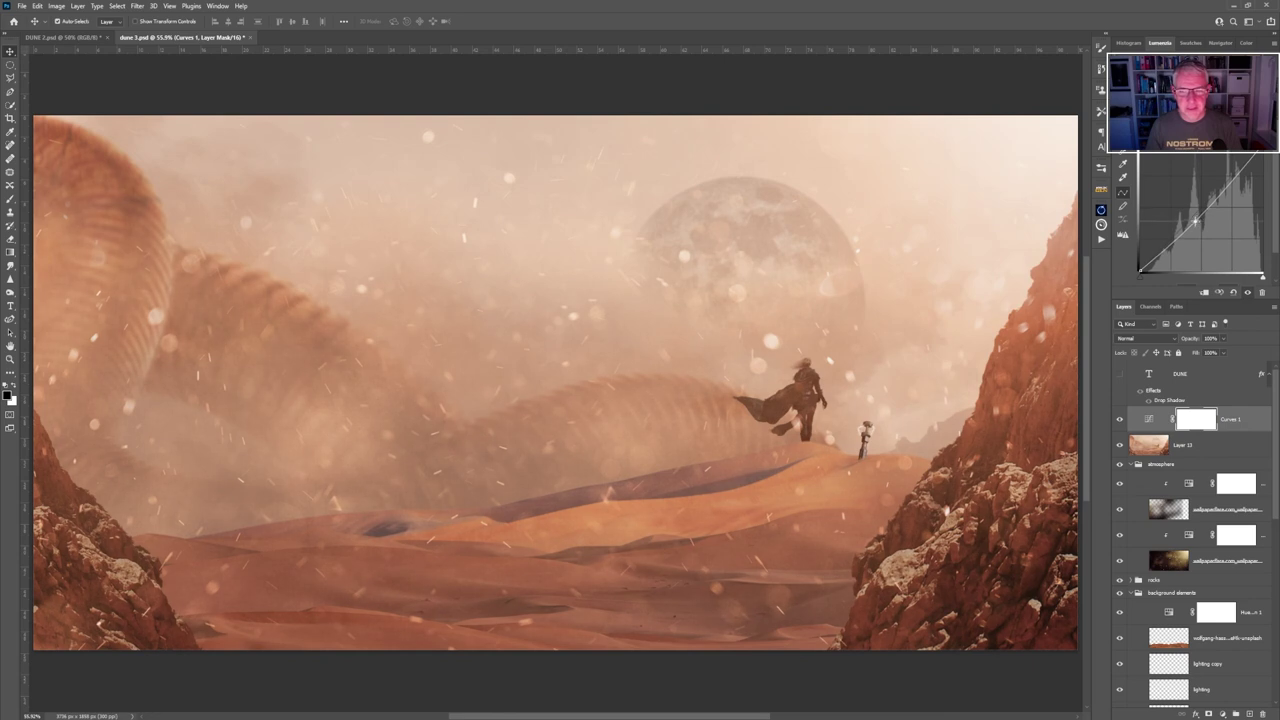
Raise the Curves 1 midtones slightly and paint its mask black over the sky with a very large soft round brush.
{"action": "left_click_drag", "start_coordinate": [1195, 221], "coordinate": [1198, 216]}
{"action": "left_click", "coordinate": [1176, 426]}
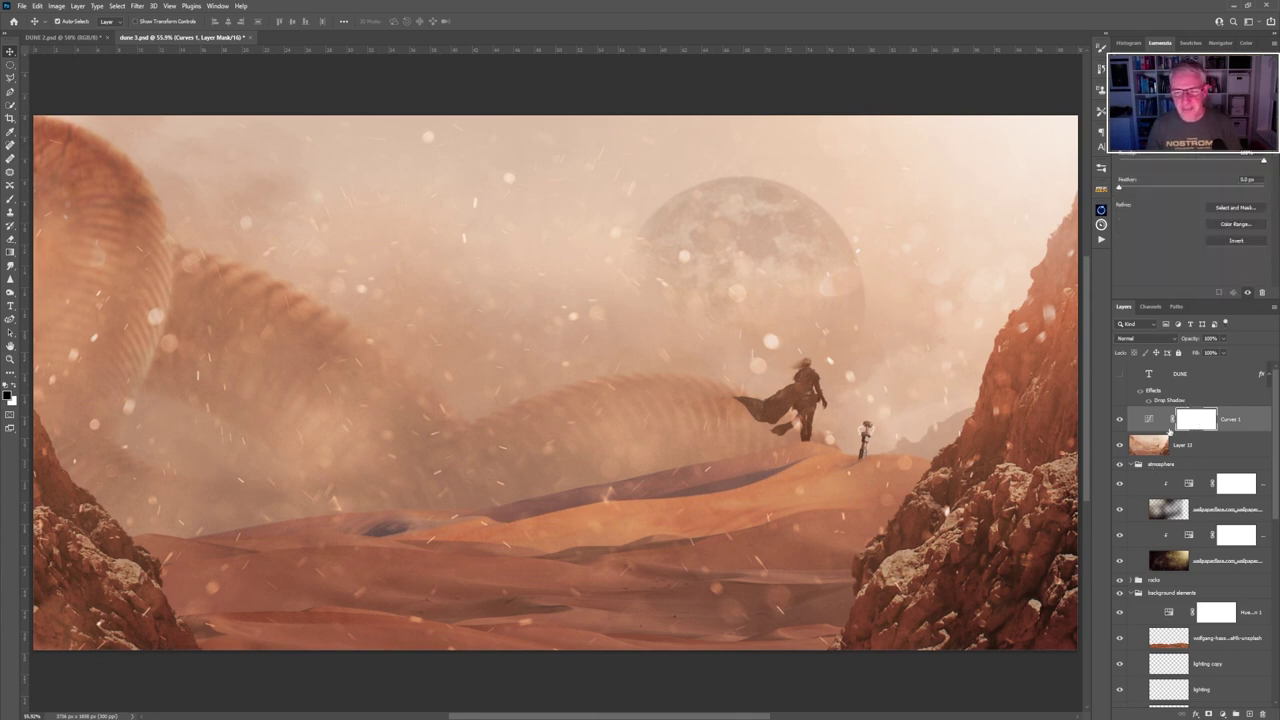
{"action": "key", "text": "b"}
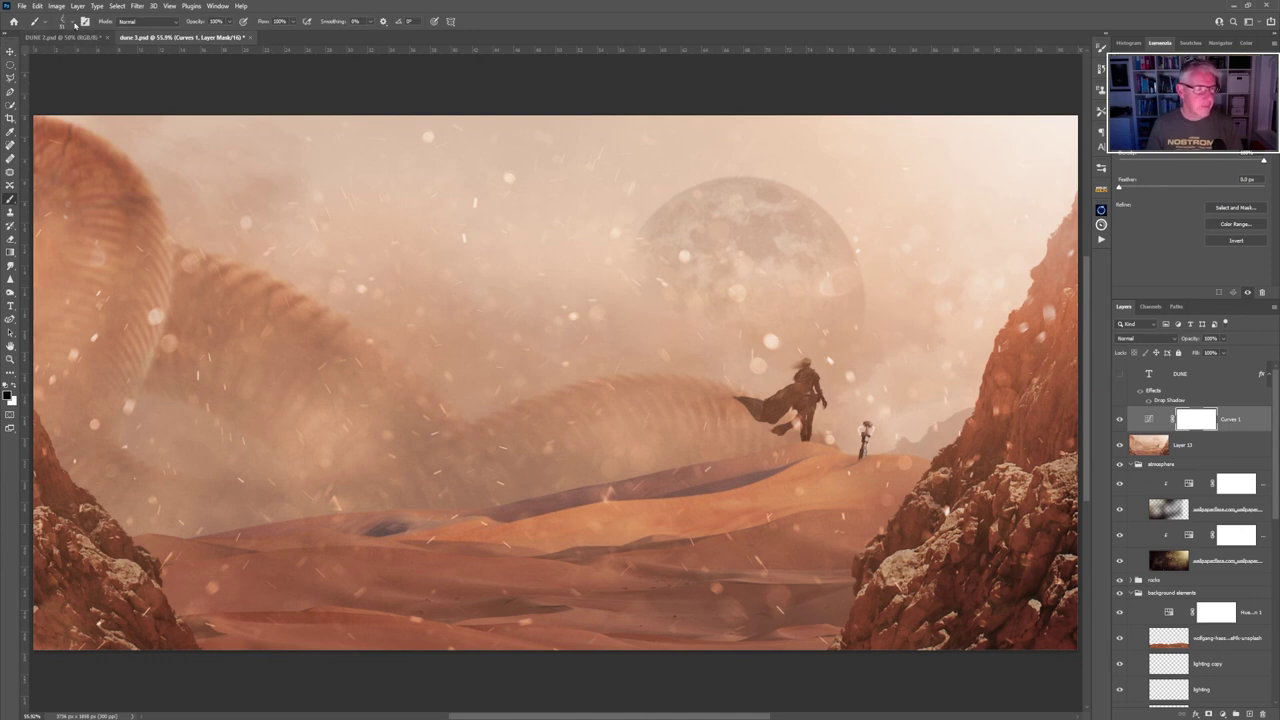
{"action": "left_click", "coordinate": [75, 24]}
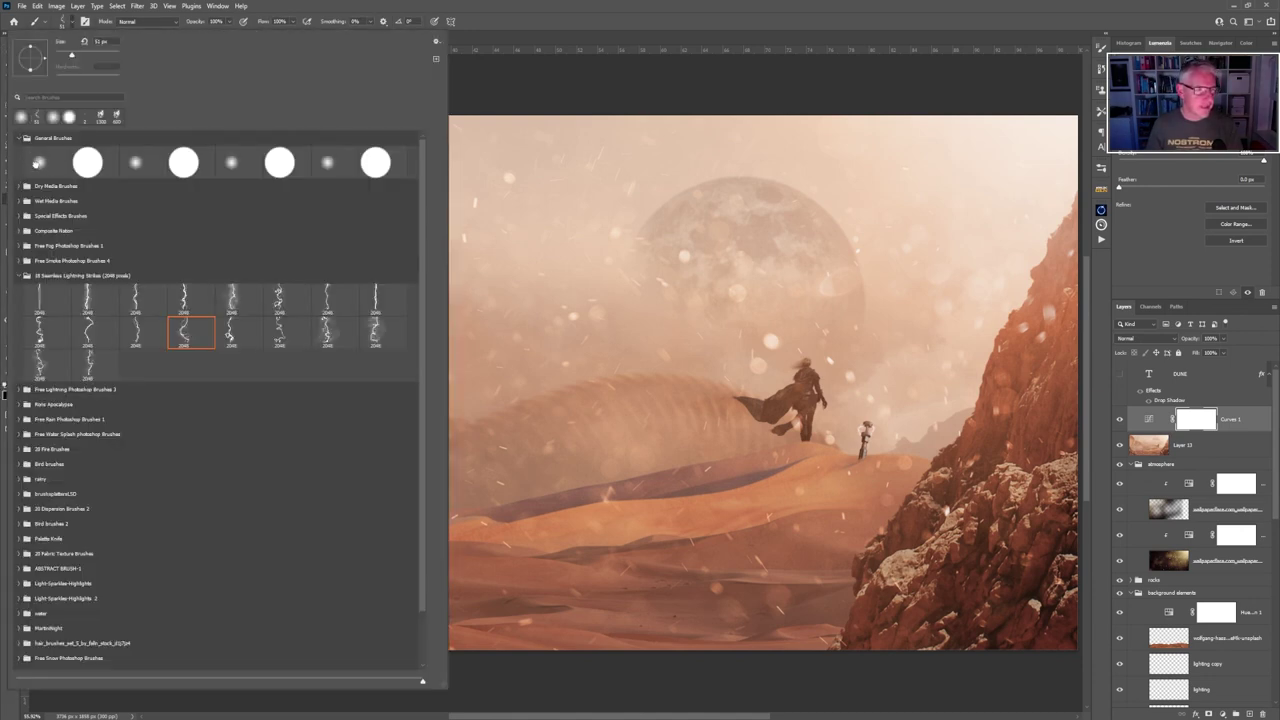
{"action": "left_click", "coordinate": [38, 162]}
{"action": "left_click", "coordinate": [669, 30]}
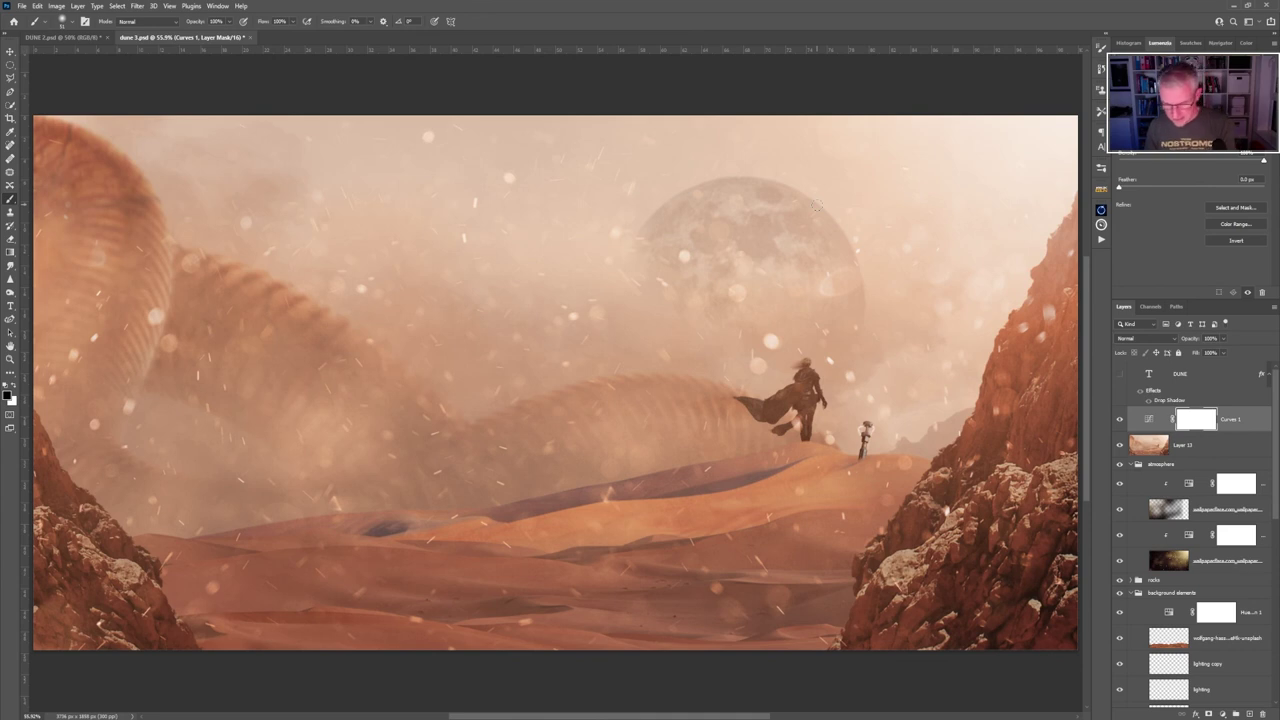
{"action": "key", "text": "bracketright"}
{"action": "key", "text": "bracketright"}
{"action": "key", "text": "bracketright"}
{"action": "key", "text": "bracketright"}
{"action": "key", "text": "bracketright"}
{"action": "key", "text": "bracketright"}
{"action": "key", "text": "bracketright"}
{"action": "key", "text": "bracketright"}
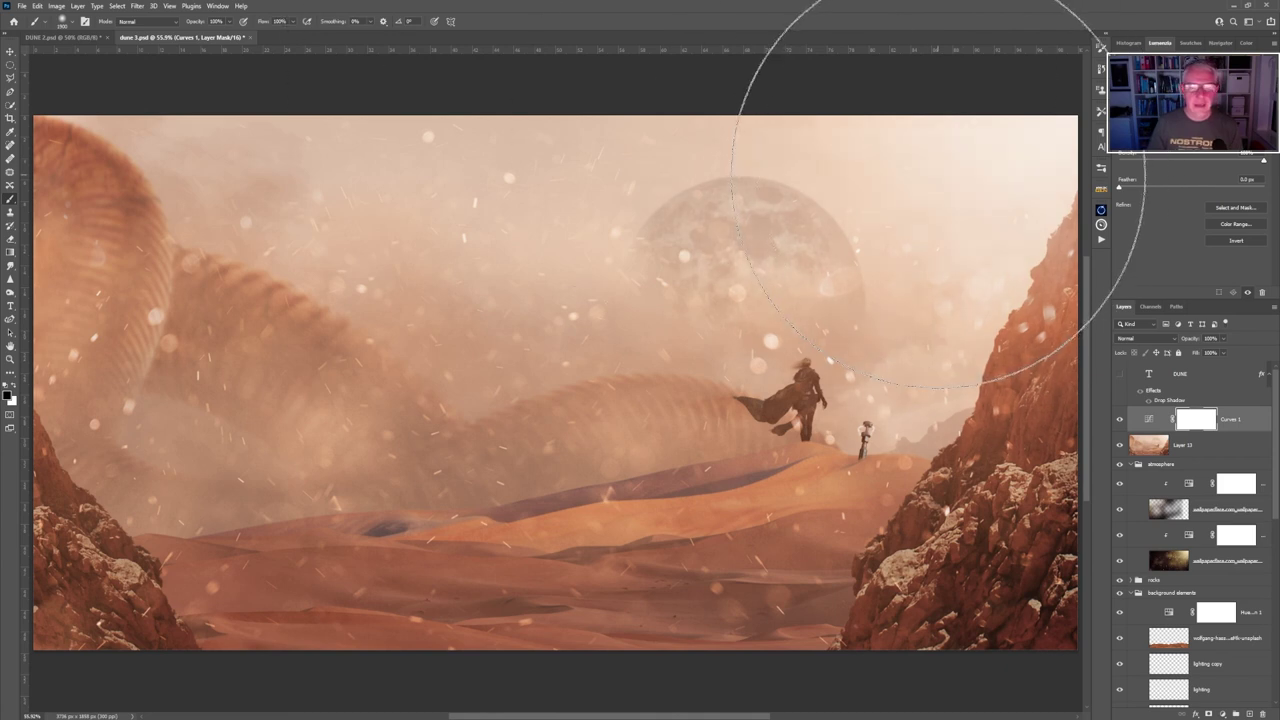
{"action": "left_click", "coordinate": [930, 190]}
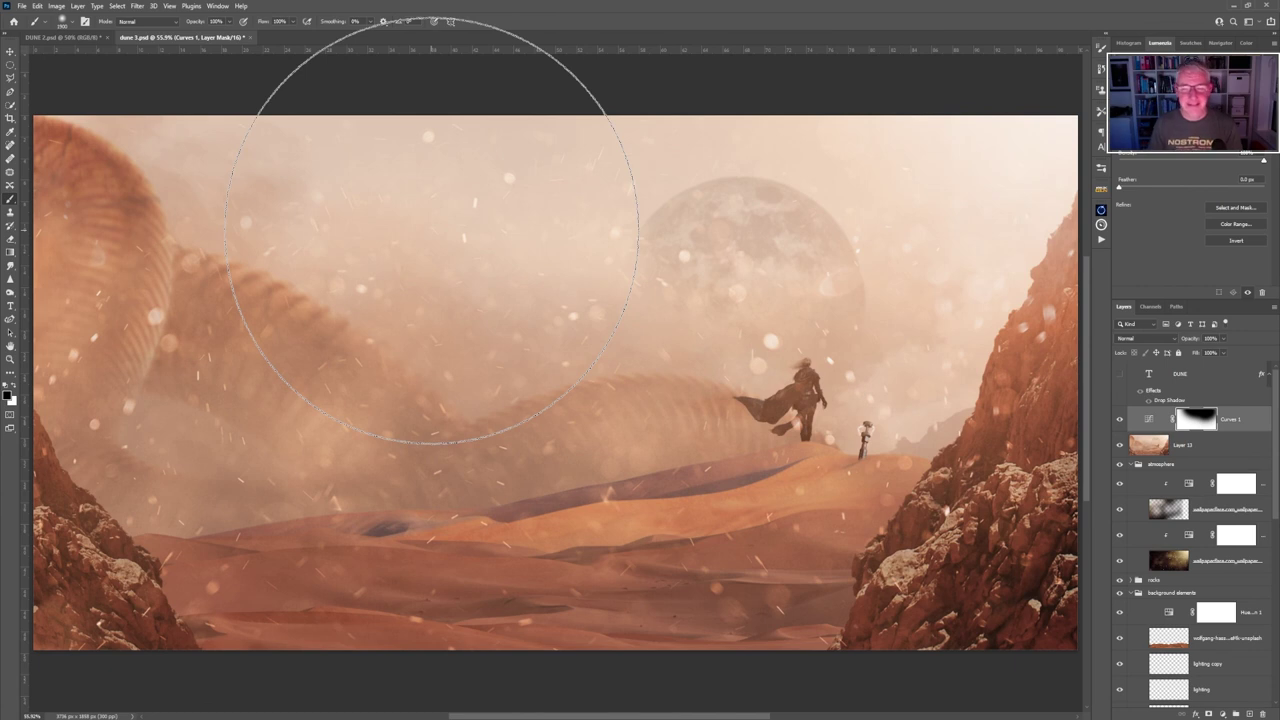
Select the merged layer beneath the Curves adjustment and show the DUNE title text.
{"action": "key", "text": "g"}
{"action": "left_click", "coordinate": [1182, 444]}
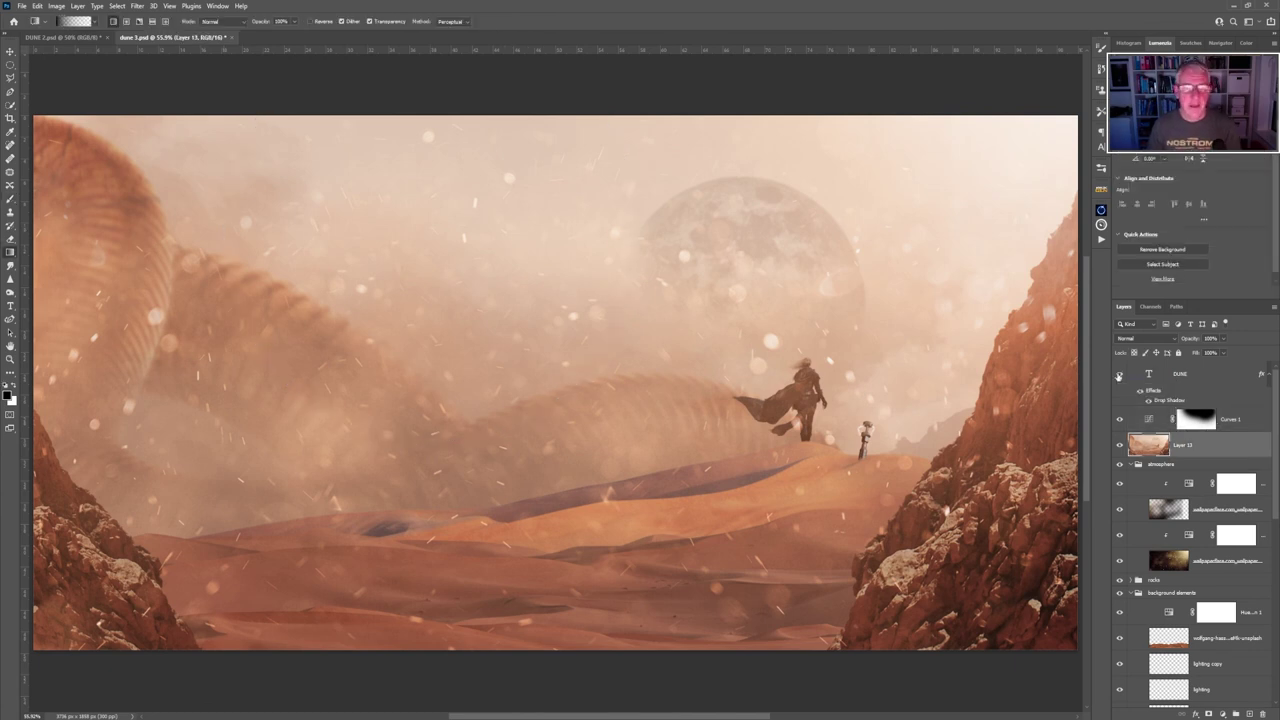
{"action": "left_click", "coordinate": [1119, 373]}
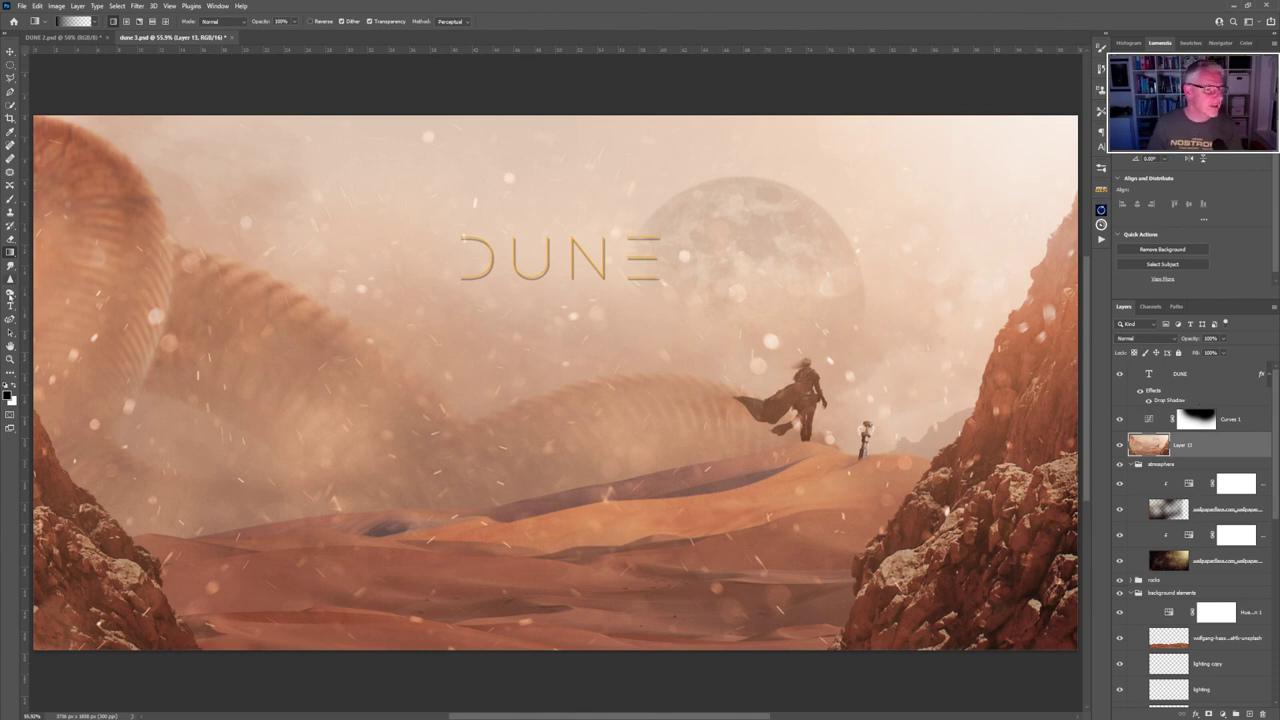
Add a new layer above the merged layer and draw a black-to-transparent gradient upward from the lower edge of the image.
{"action": "left_click", "coordinate": [11, 306]}
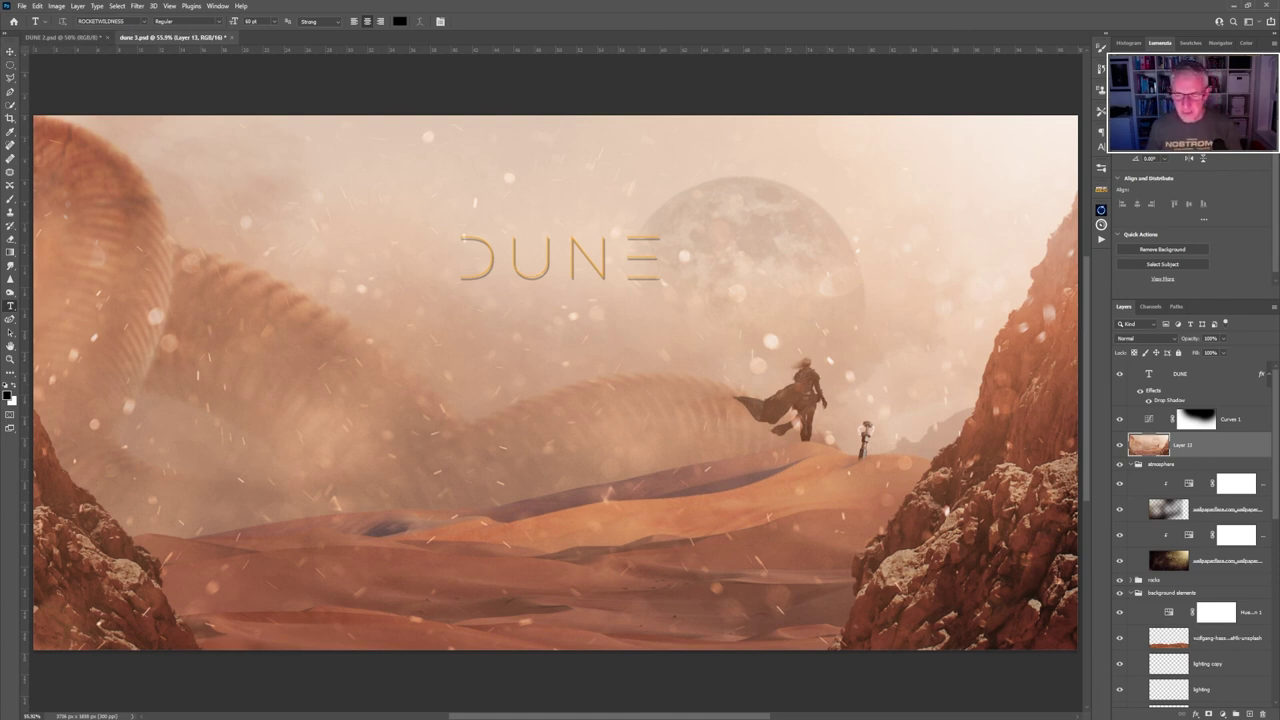
{"action": "left_click", "coordinate": [1249, 713]}
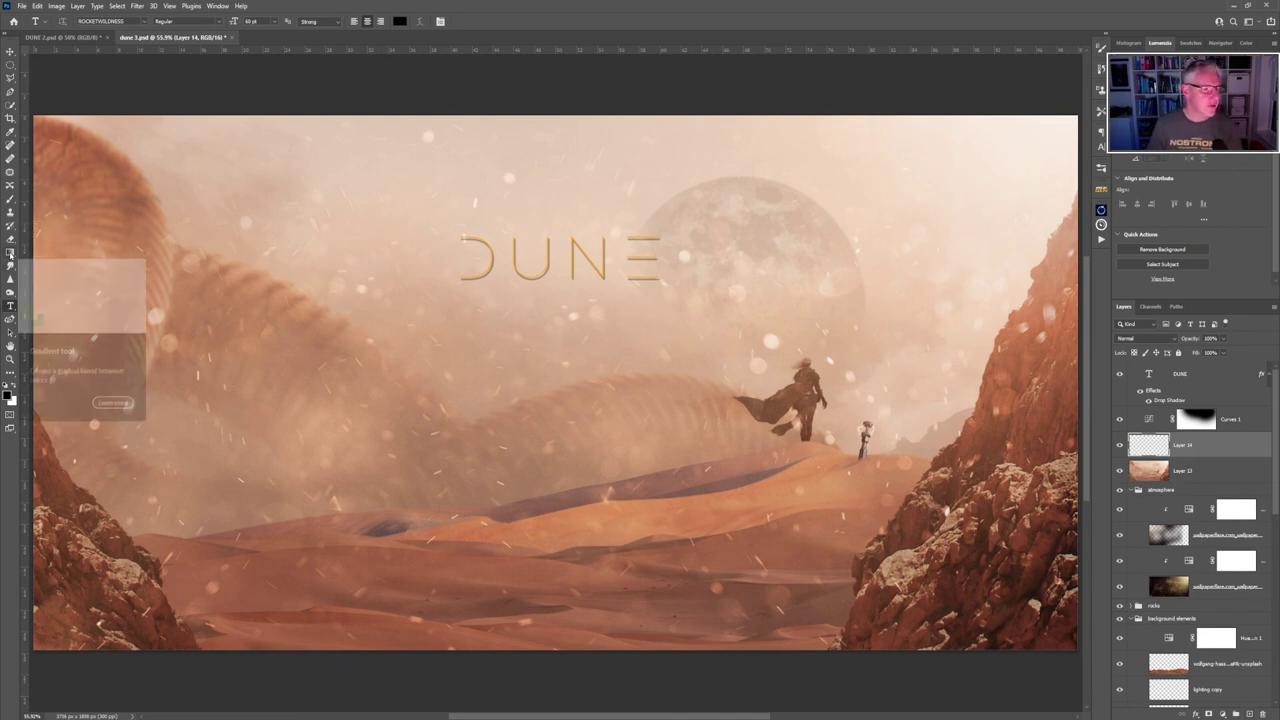
{"action": "left_click", "coordinate": [10, 253]}
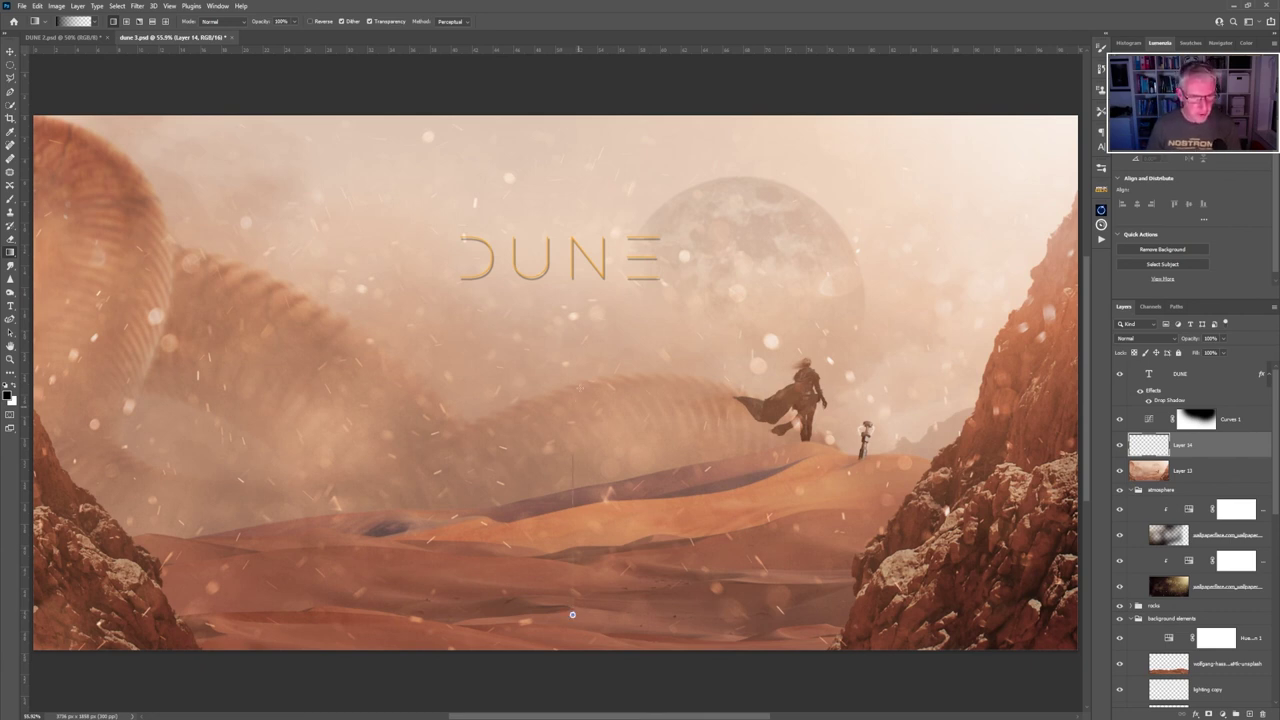
{"action": "left_click_drag", "start_coordinate": [572, 614], "coordinate": [572, 615]}
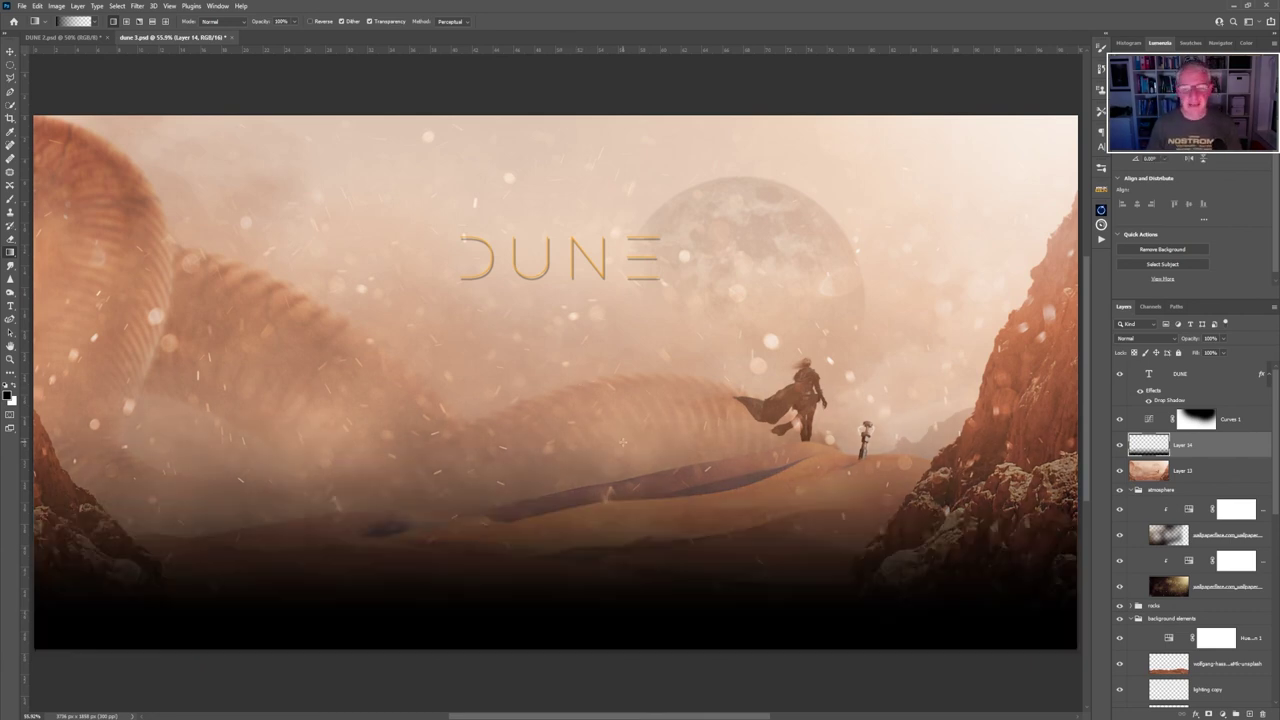
Set the gradient layer's blend mode to Soft Light and its opacity to 40%.
{"action": "left_click", "coordinate": [1161, 338]}
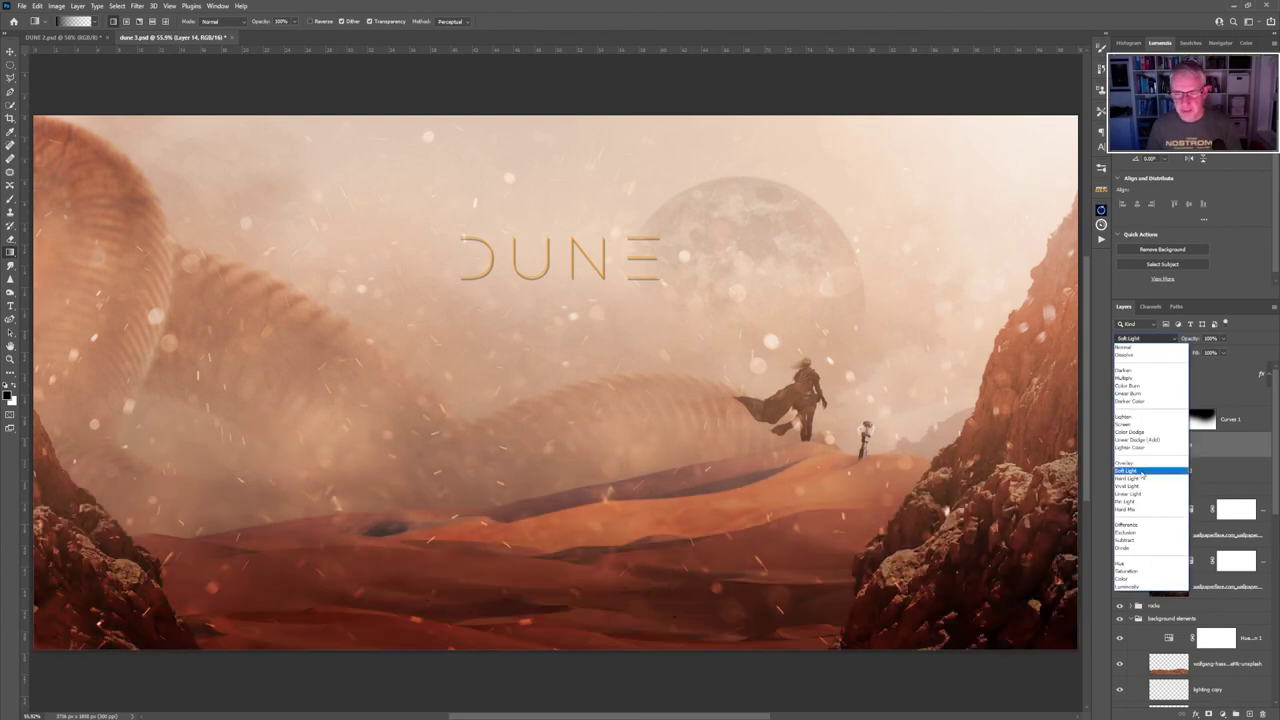
{"action": "left_click", "coordinate": [1142, 475]}
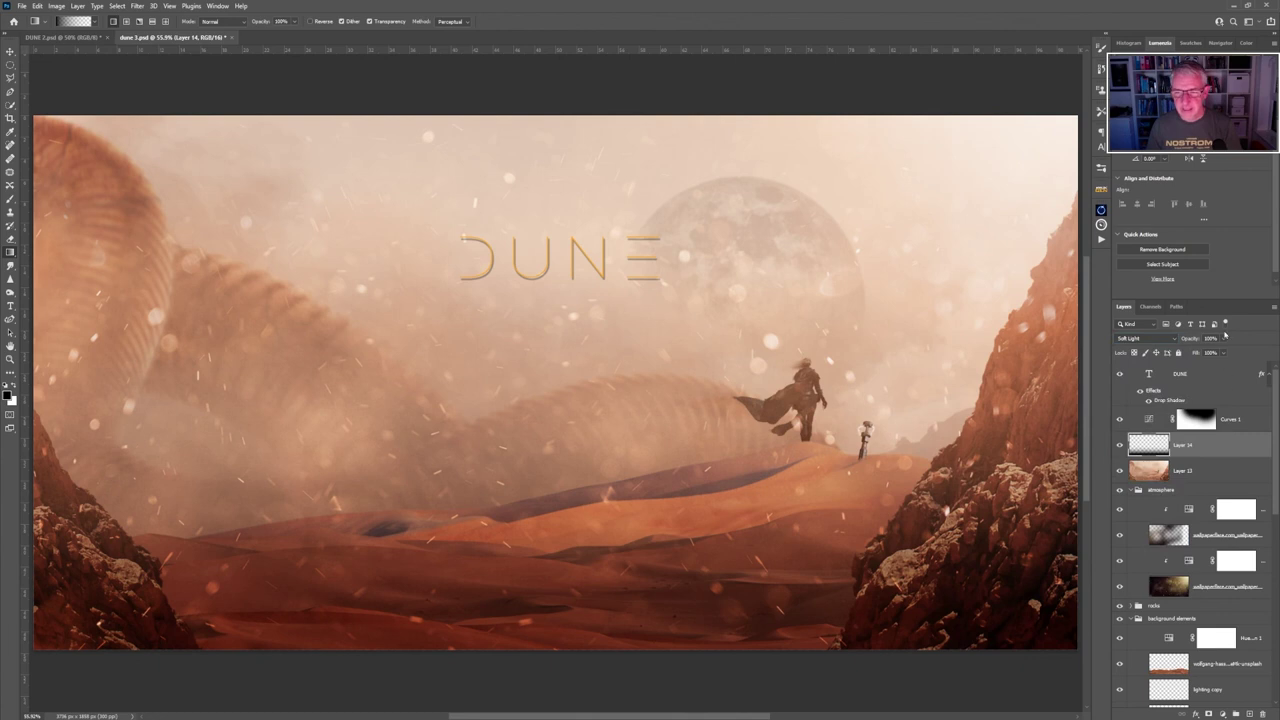
{"action": "left_click_drag", "start_coordinate": [1222, 352], "coordinate": [1200, 353]}
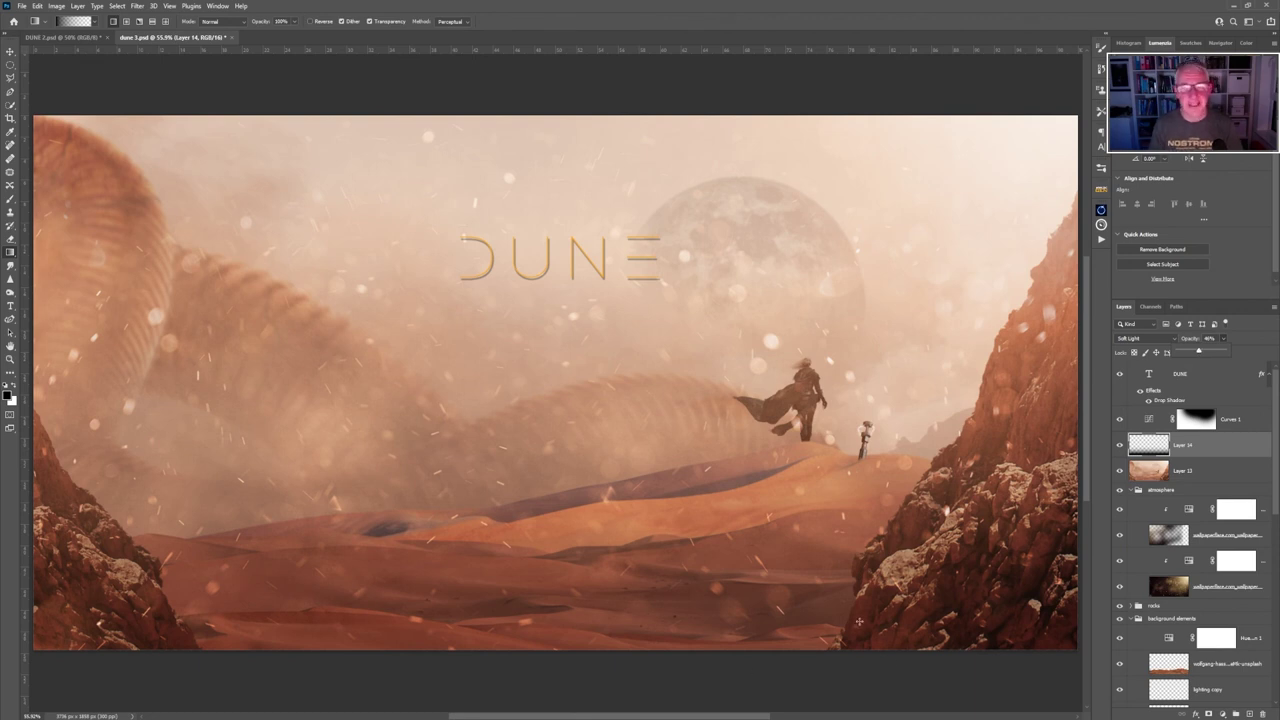
Add a new layer and hide the rocks group to expose the dunes behind it.
{"action": "key", "text": "ctrl+shift+alt+n"}
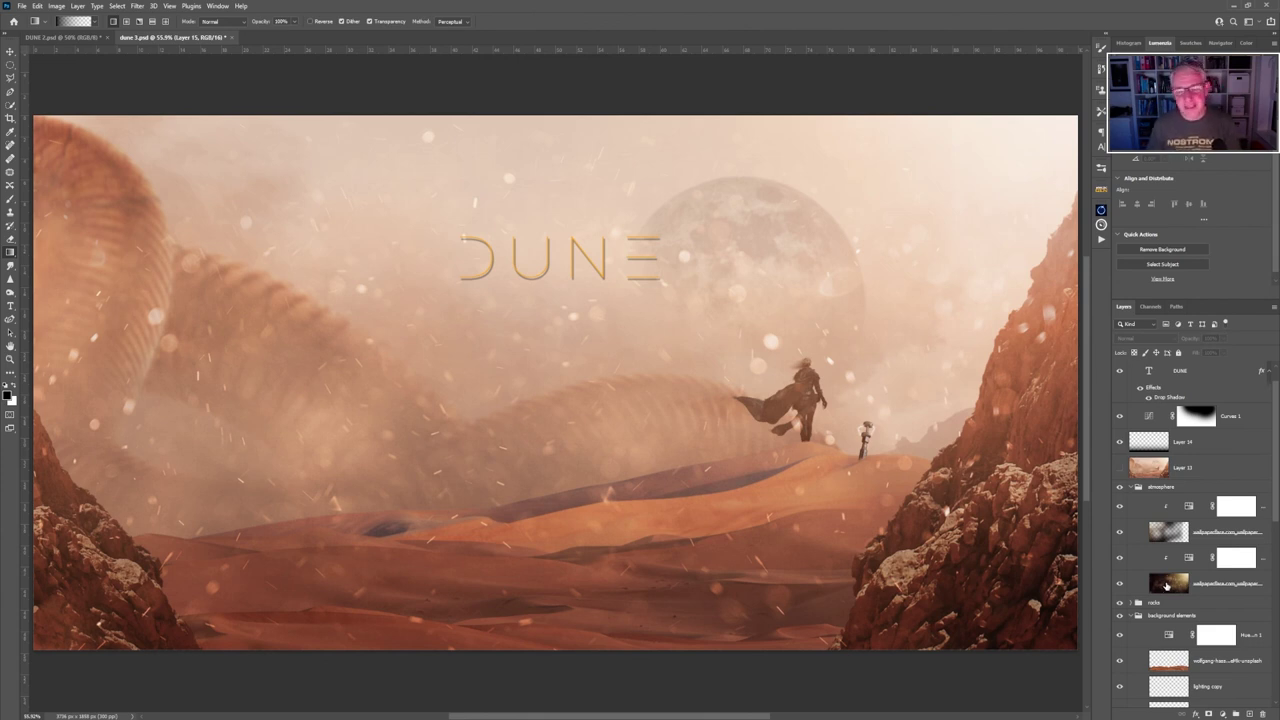
{"action": "left_click", "coordinate": [1120, 603]}
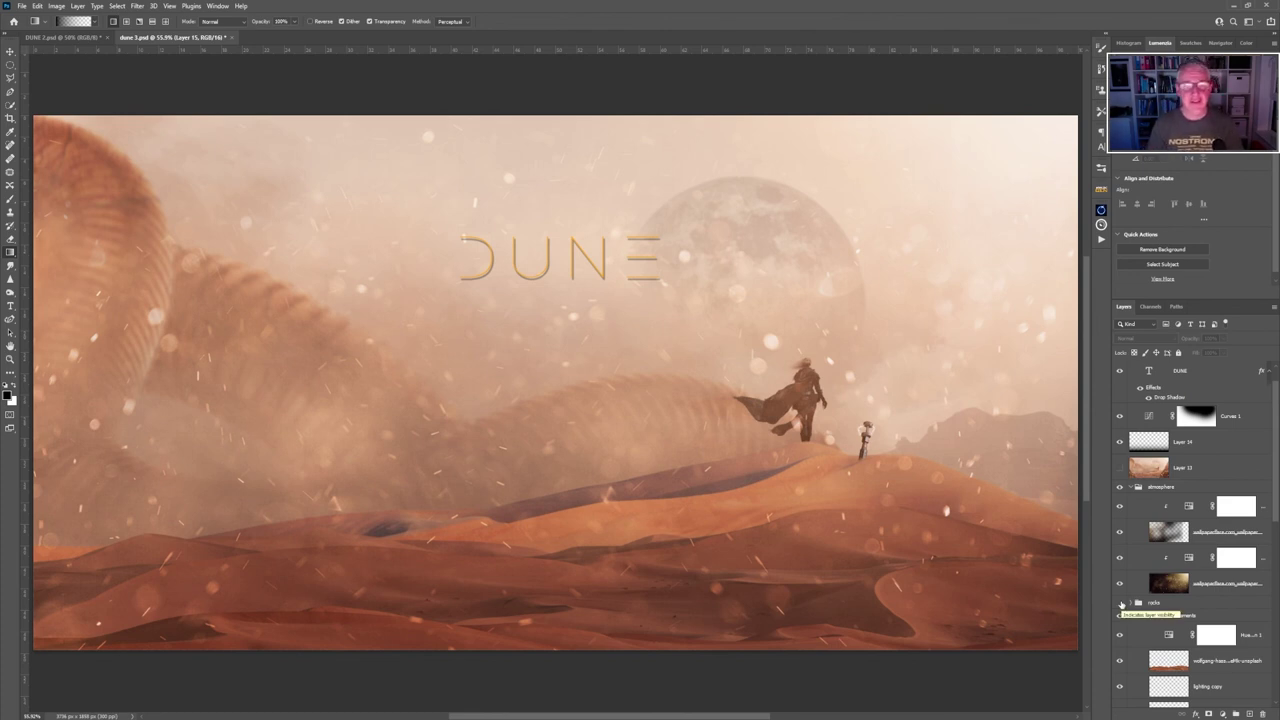
{"action": "left_click", "coordinate": [1121, 604]}
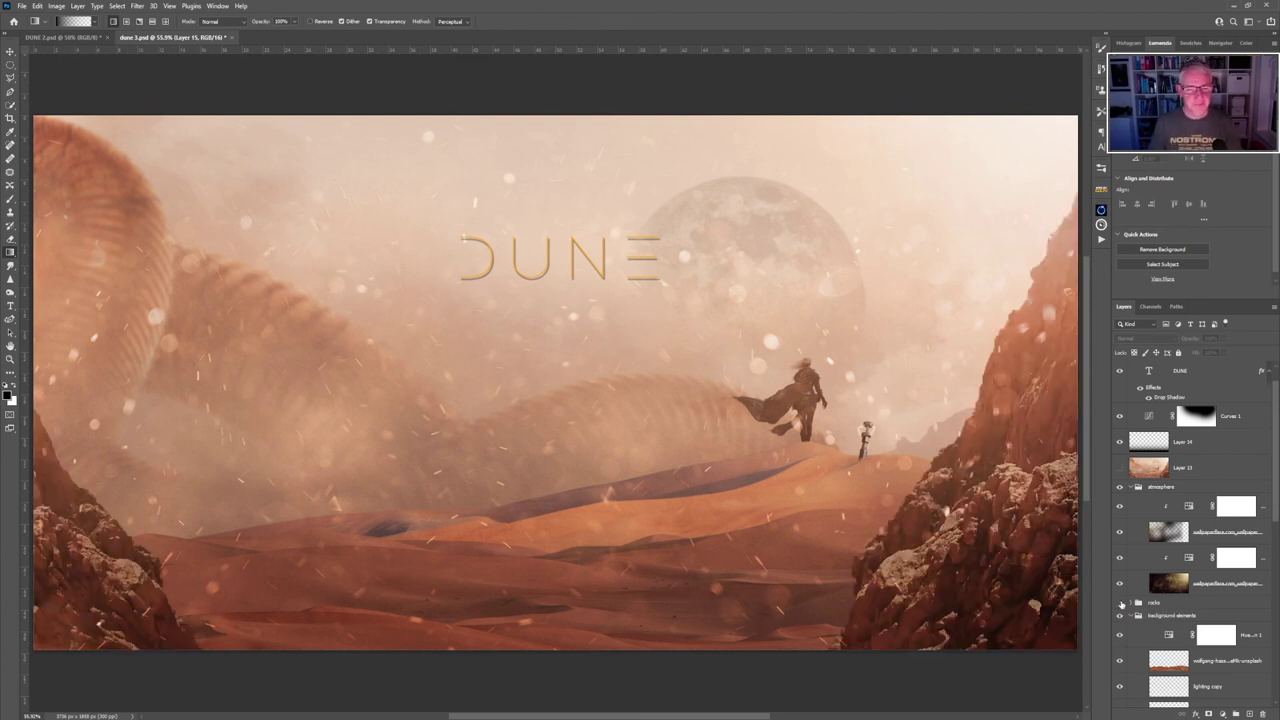
{"action": "left_click", "coordinate": [1121, 604]}
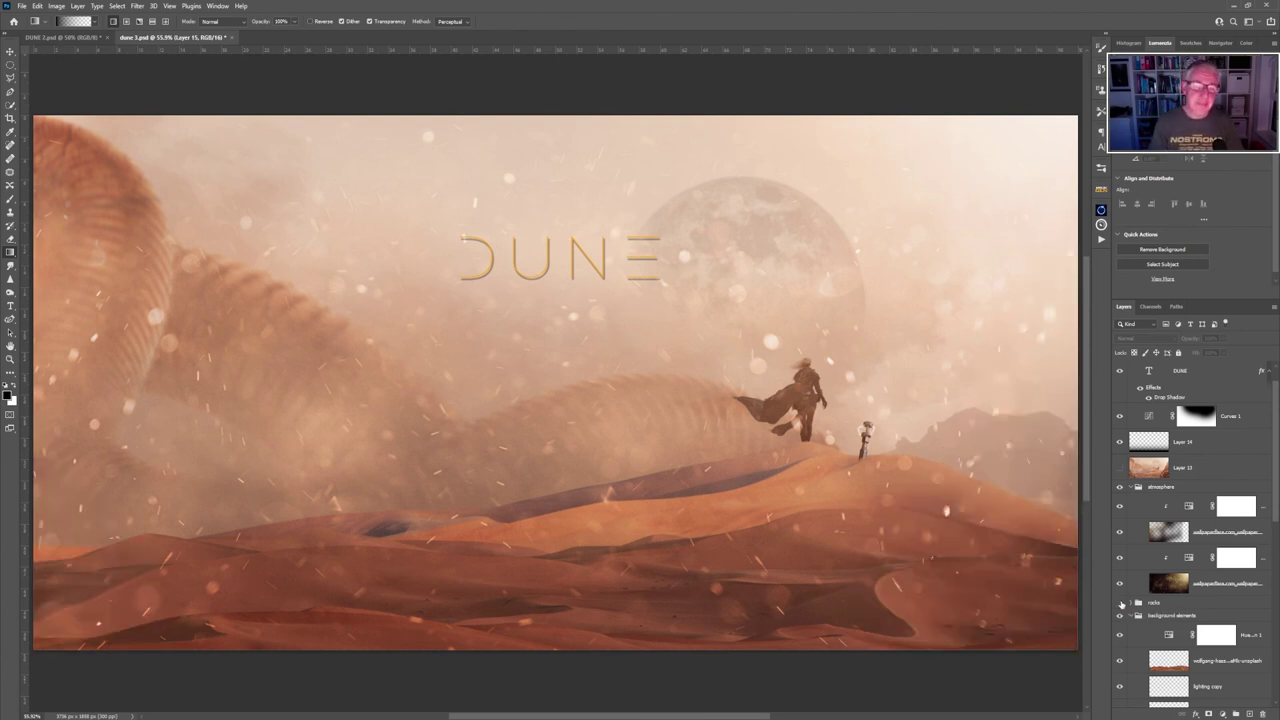
Warp the timothy-simon dune layer so its far-left end drops behind the foreground dunes.
{"action": "scroll", "coordinate": [1200, 590], "scroll_direction": "down", "scroll_amount": 3}
{"action": "left_click", "coordinate": [1228, 585]}
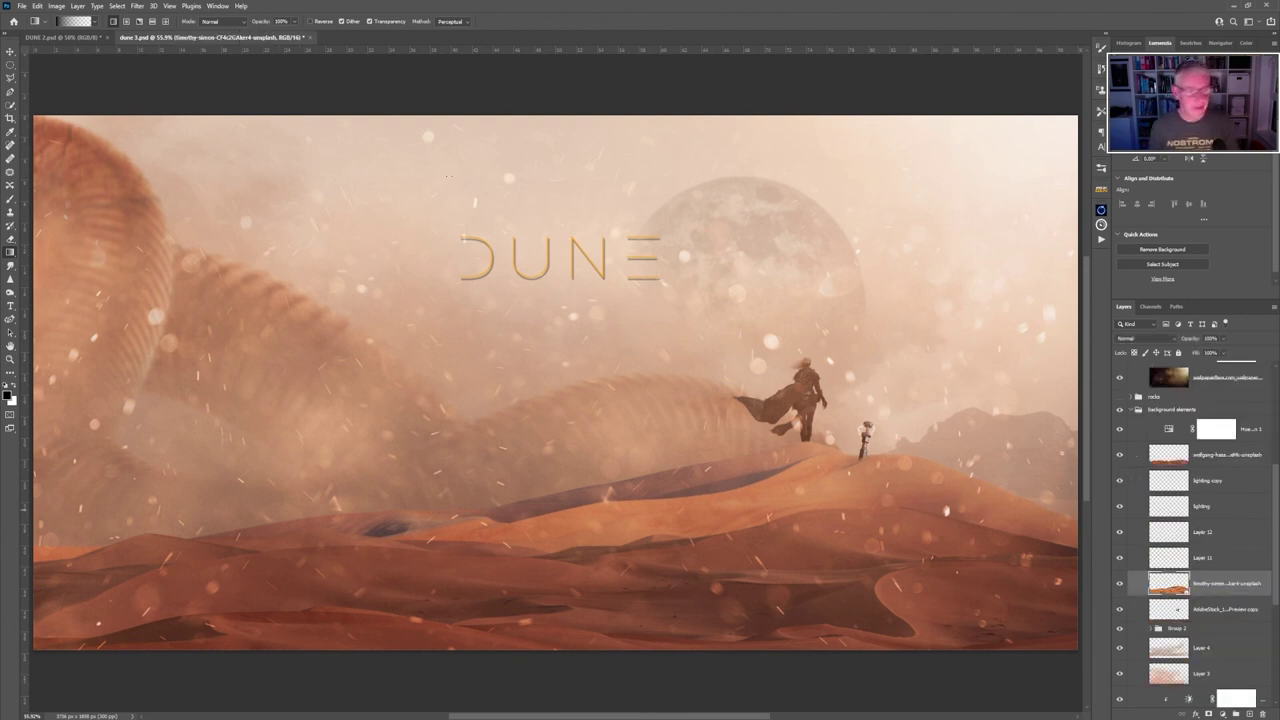
{"action": "left_click", "coordinate": [37, 5]}
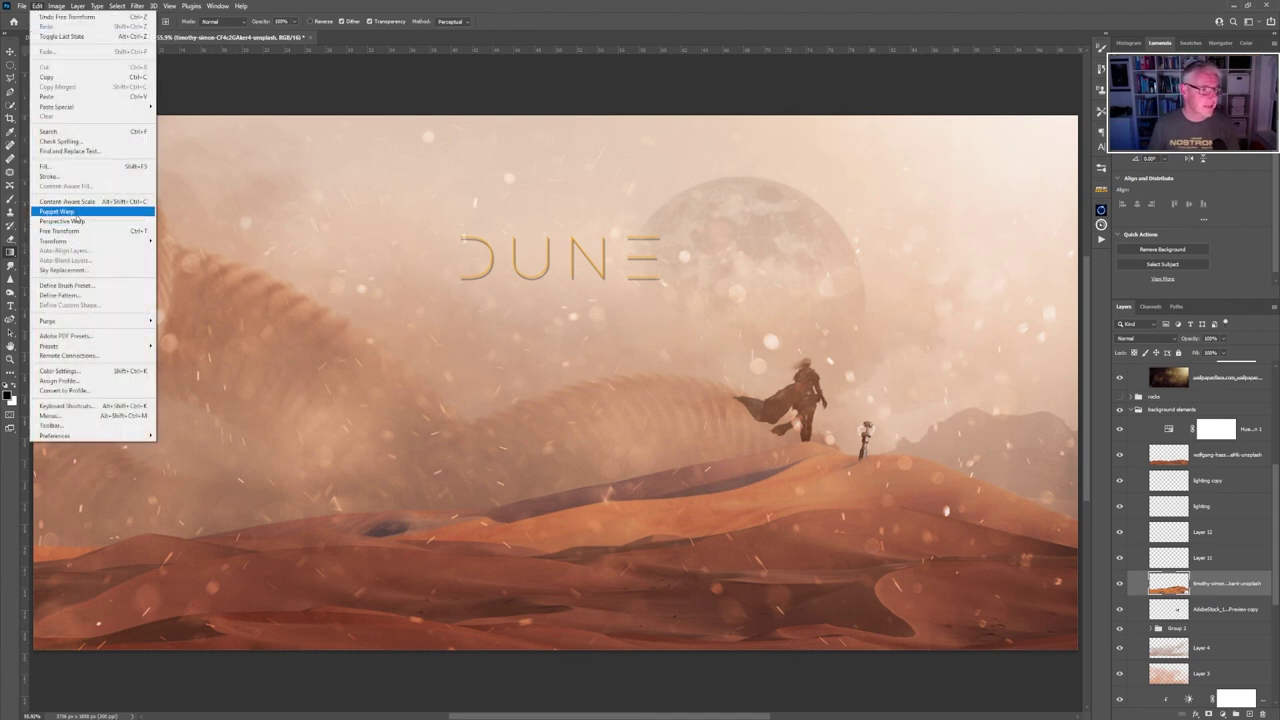
{"action": "mouse_move", "coordinate": [100, 241]}
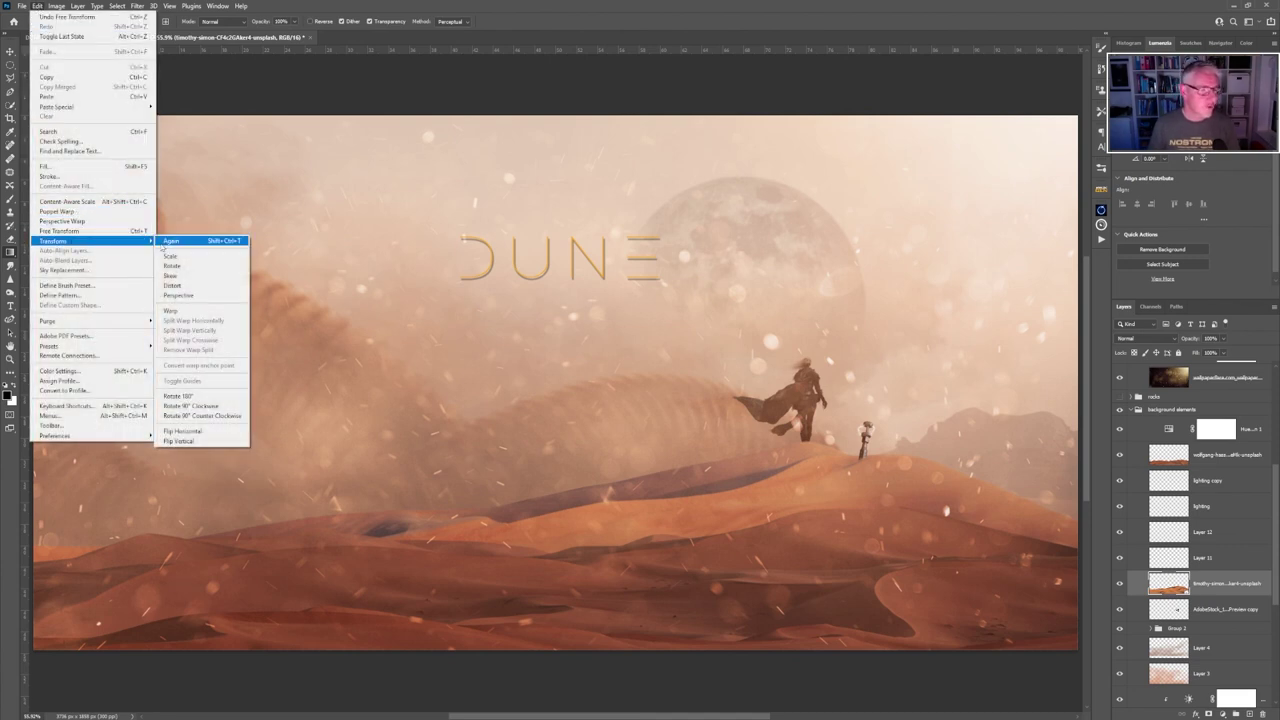
{"action": "left_click", "coordinate": [181, 313]}
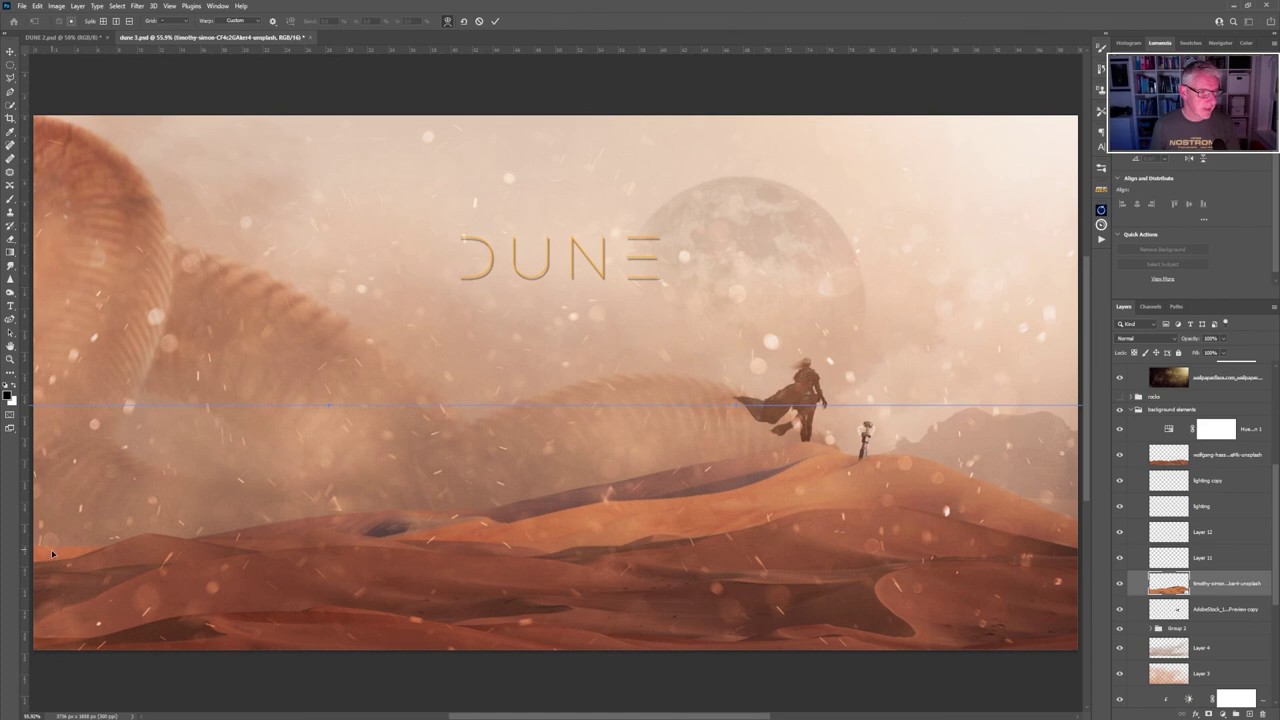
{"action": "left_click_drag", "start_coordinate": [52, 557], "coordinate": [63, 572]}
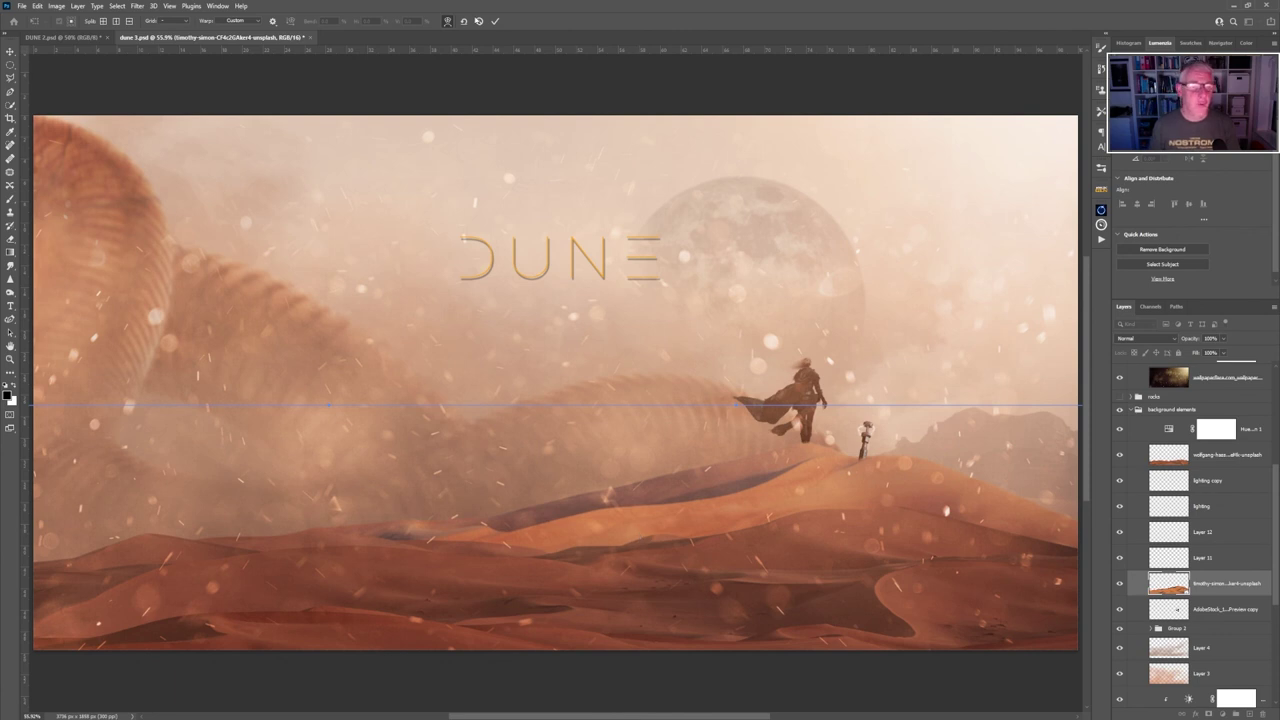
{"action": "left_click", "coordinate": [494, 21]}
{"action": "key", "text": "g"}
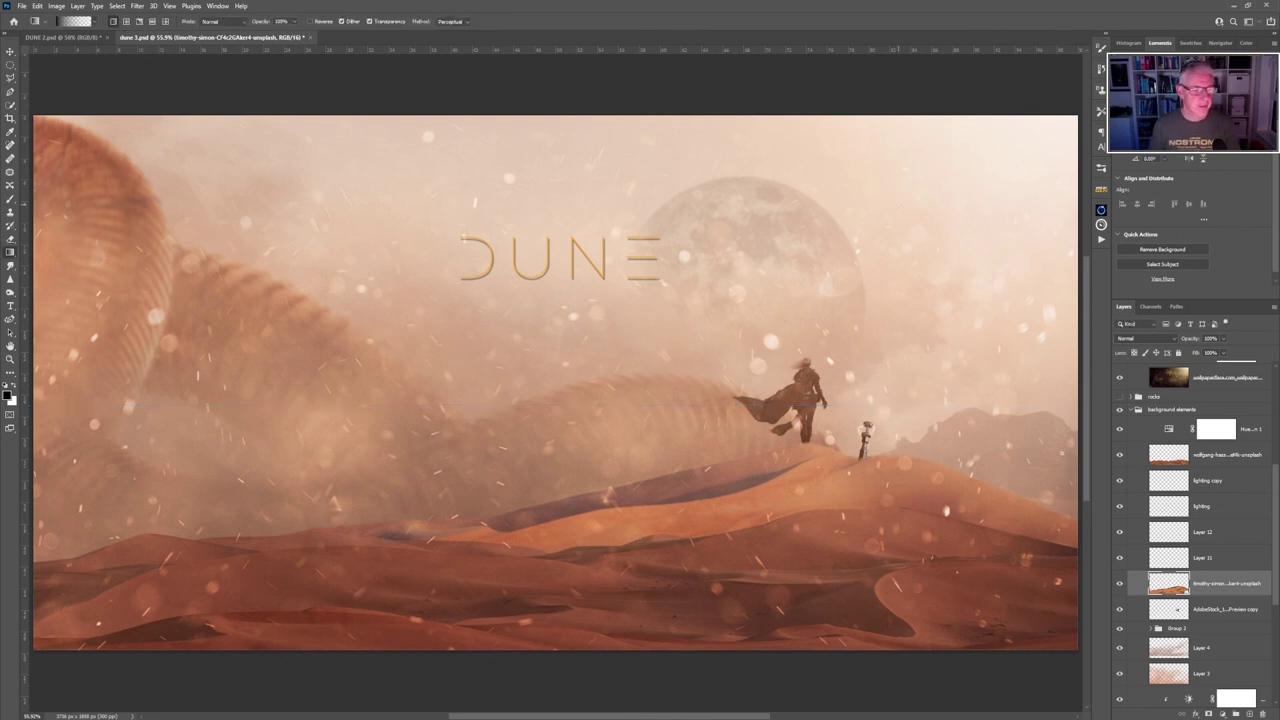